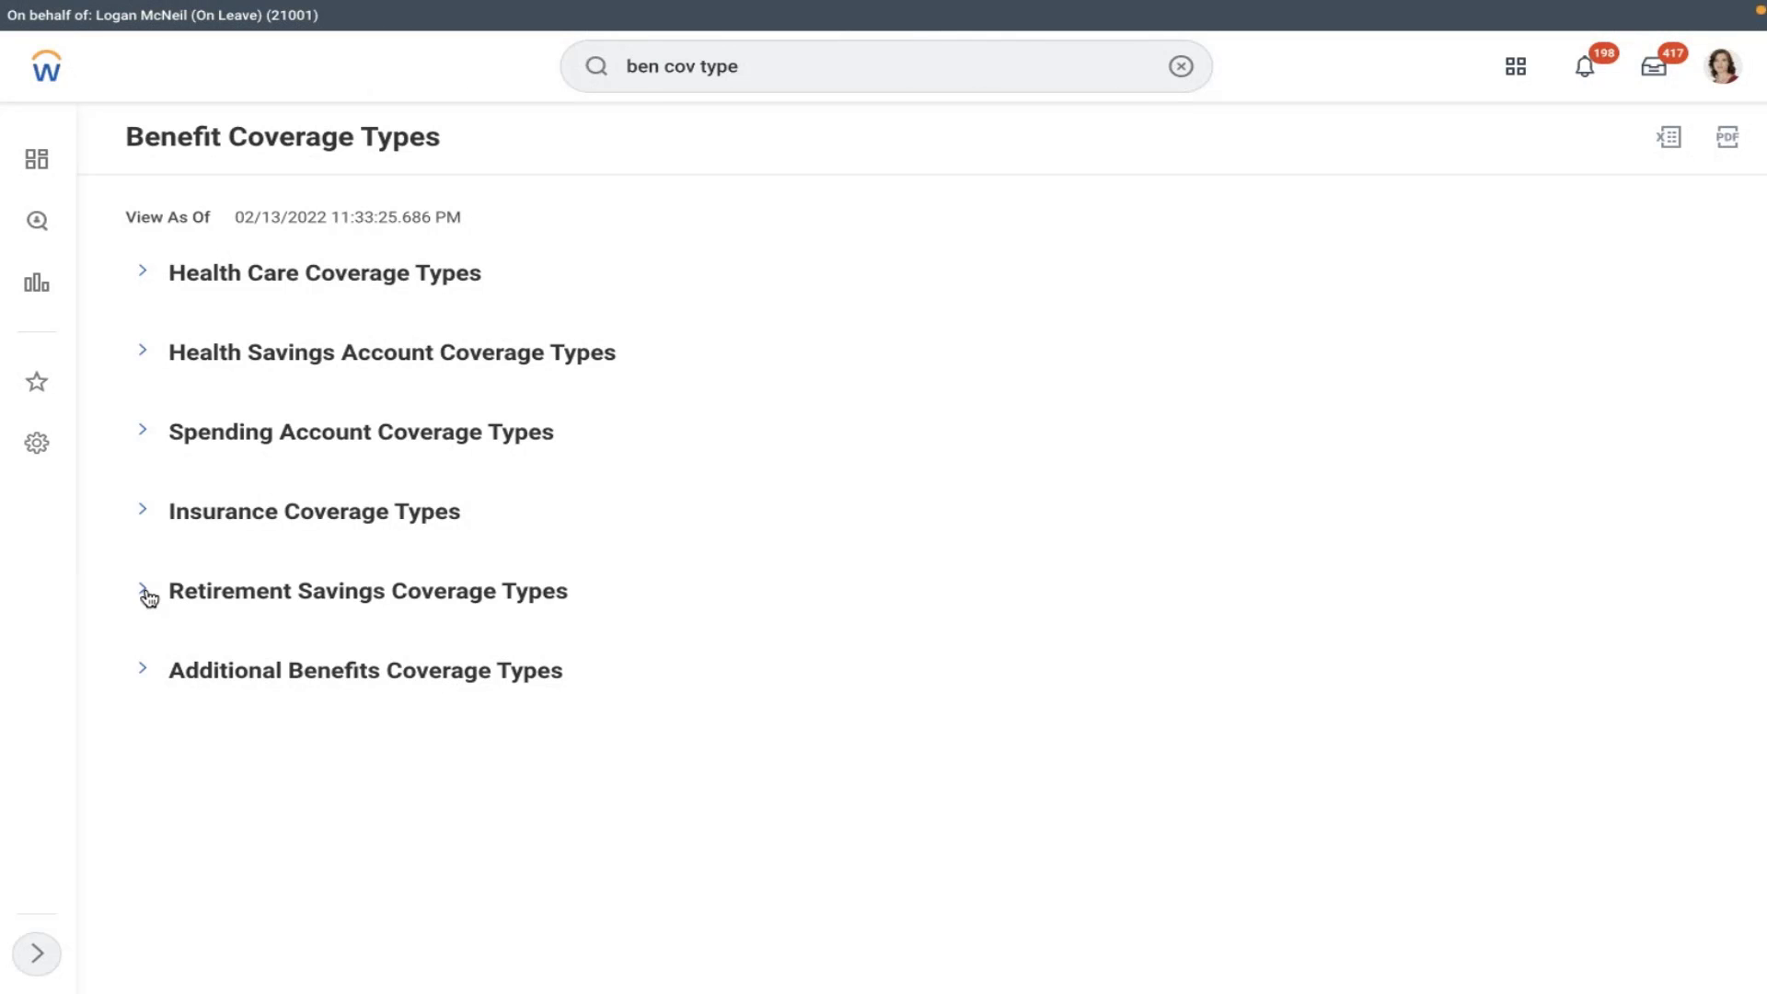
- Switch from Workday's Benefit Coverage Types report to the Word notes document
{"action": "key", "text": "ctrl+Left"}
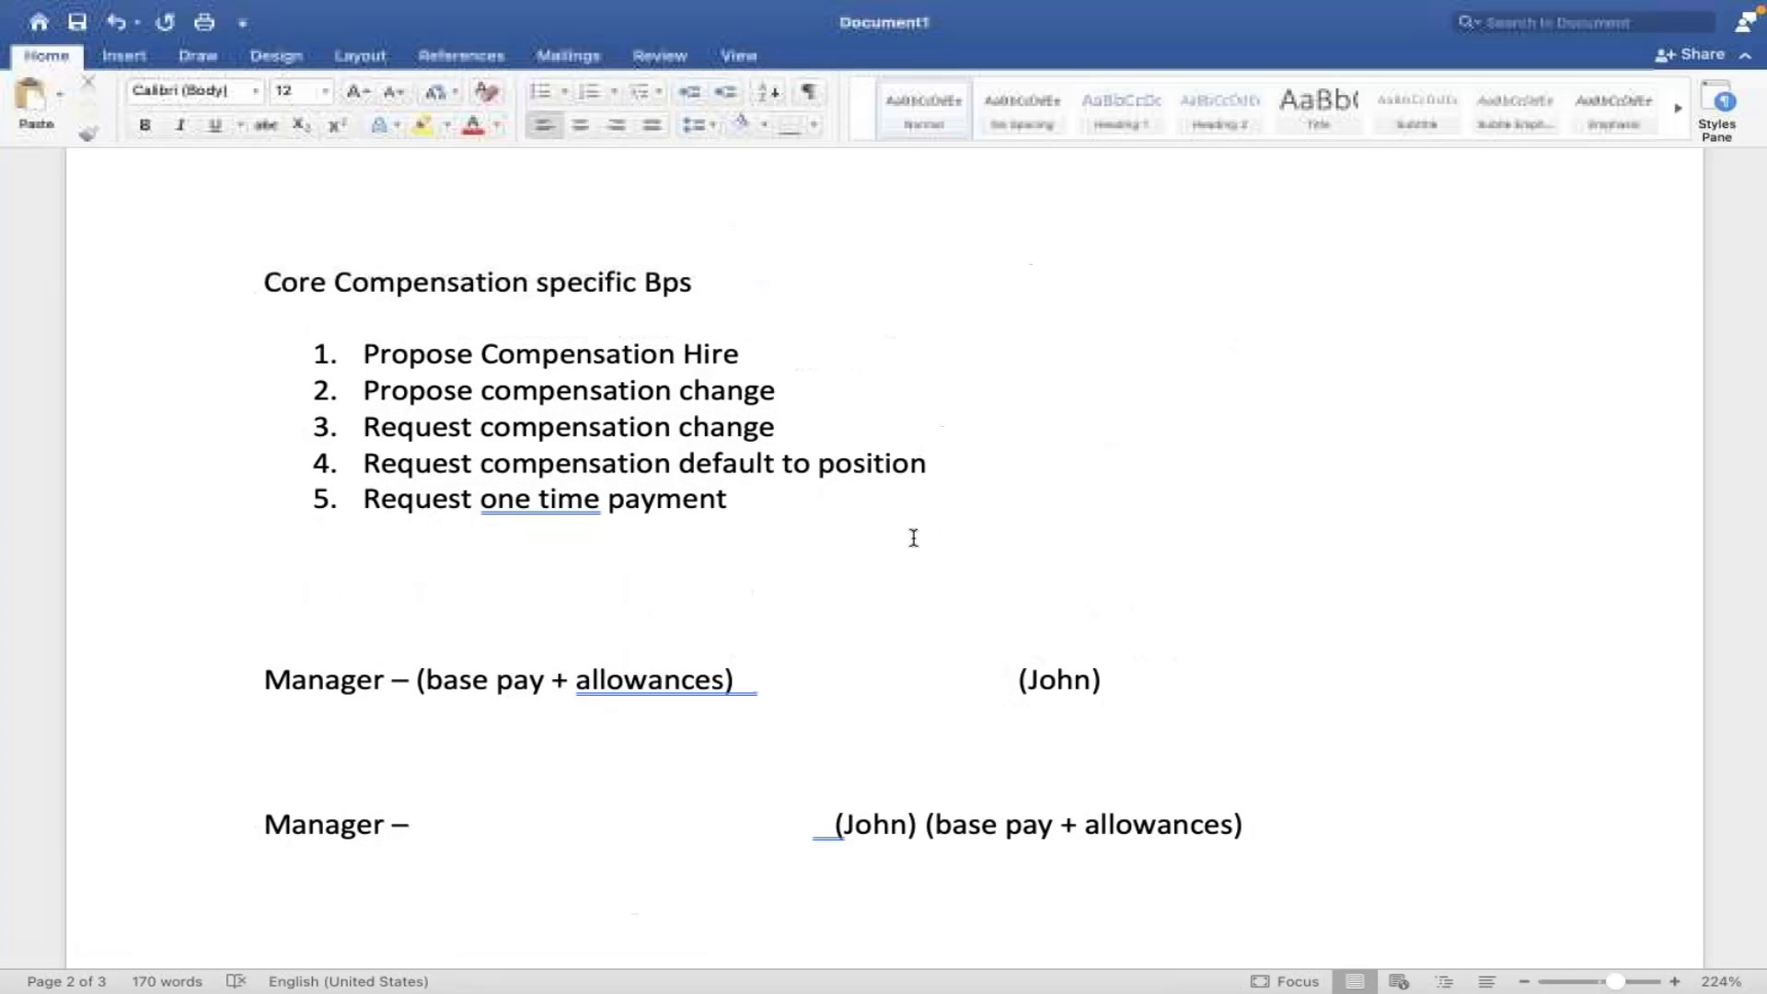
- Insert several empty lines below the second Manager line in the Word notes
{"action": "left_click", "coordinate": [1297, 820]}
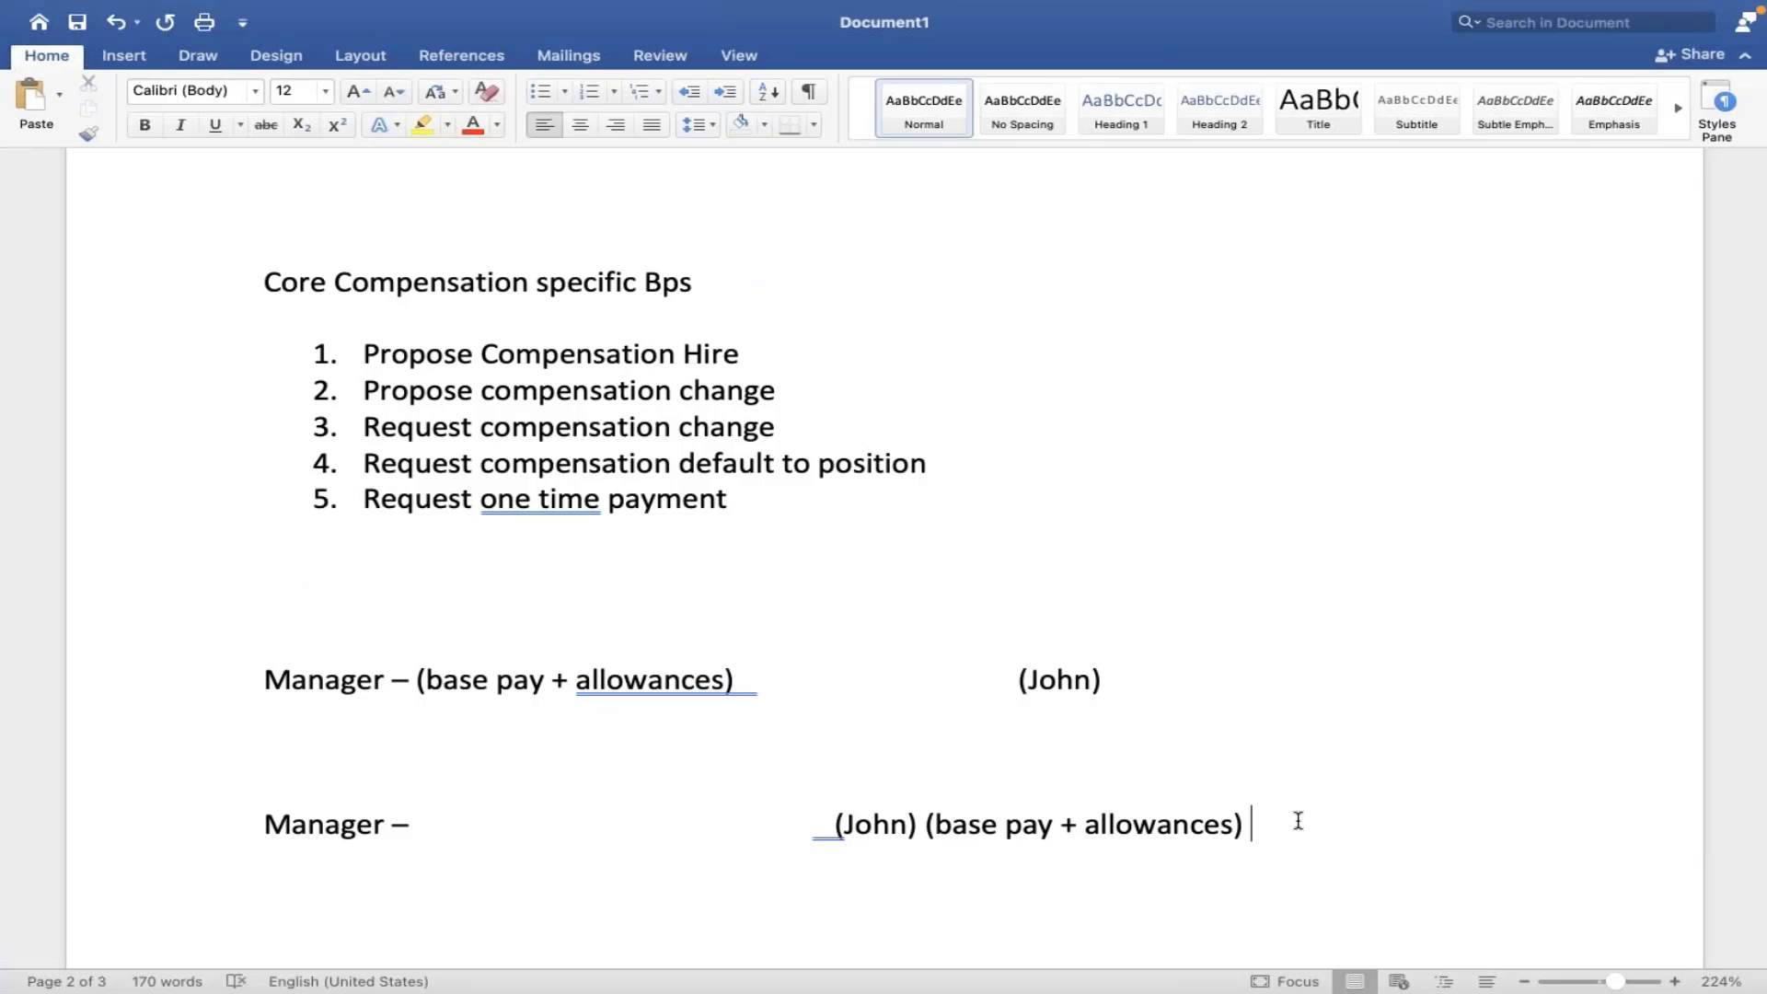
{"action": "key", "text": "Return"}
{"action": "key", "text": "Return"}
{"action": "key", "text": "Return"}
{"action": "key", "text": "Return"}
{"action": "key", "text": "Return"}
{"action": "key", "text": "Return"}
{"action": "key", "text": "Return"}
{"action": "key", "text": "Return"}
{"action": "key", "text": "Return"}
{"action": "key", "text": "Return"}
{"action": "key", "text": "Return"}
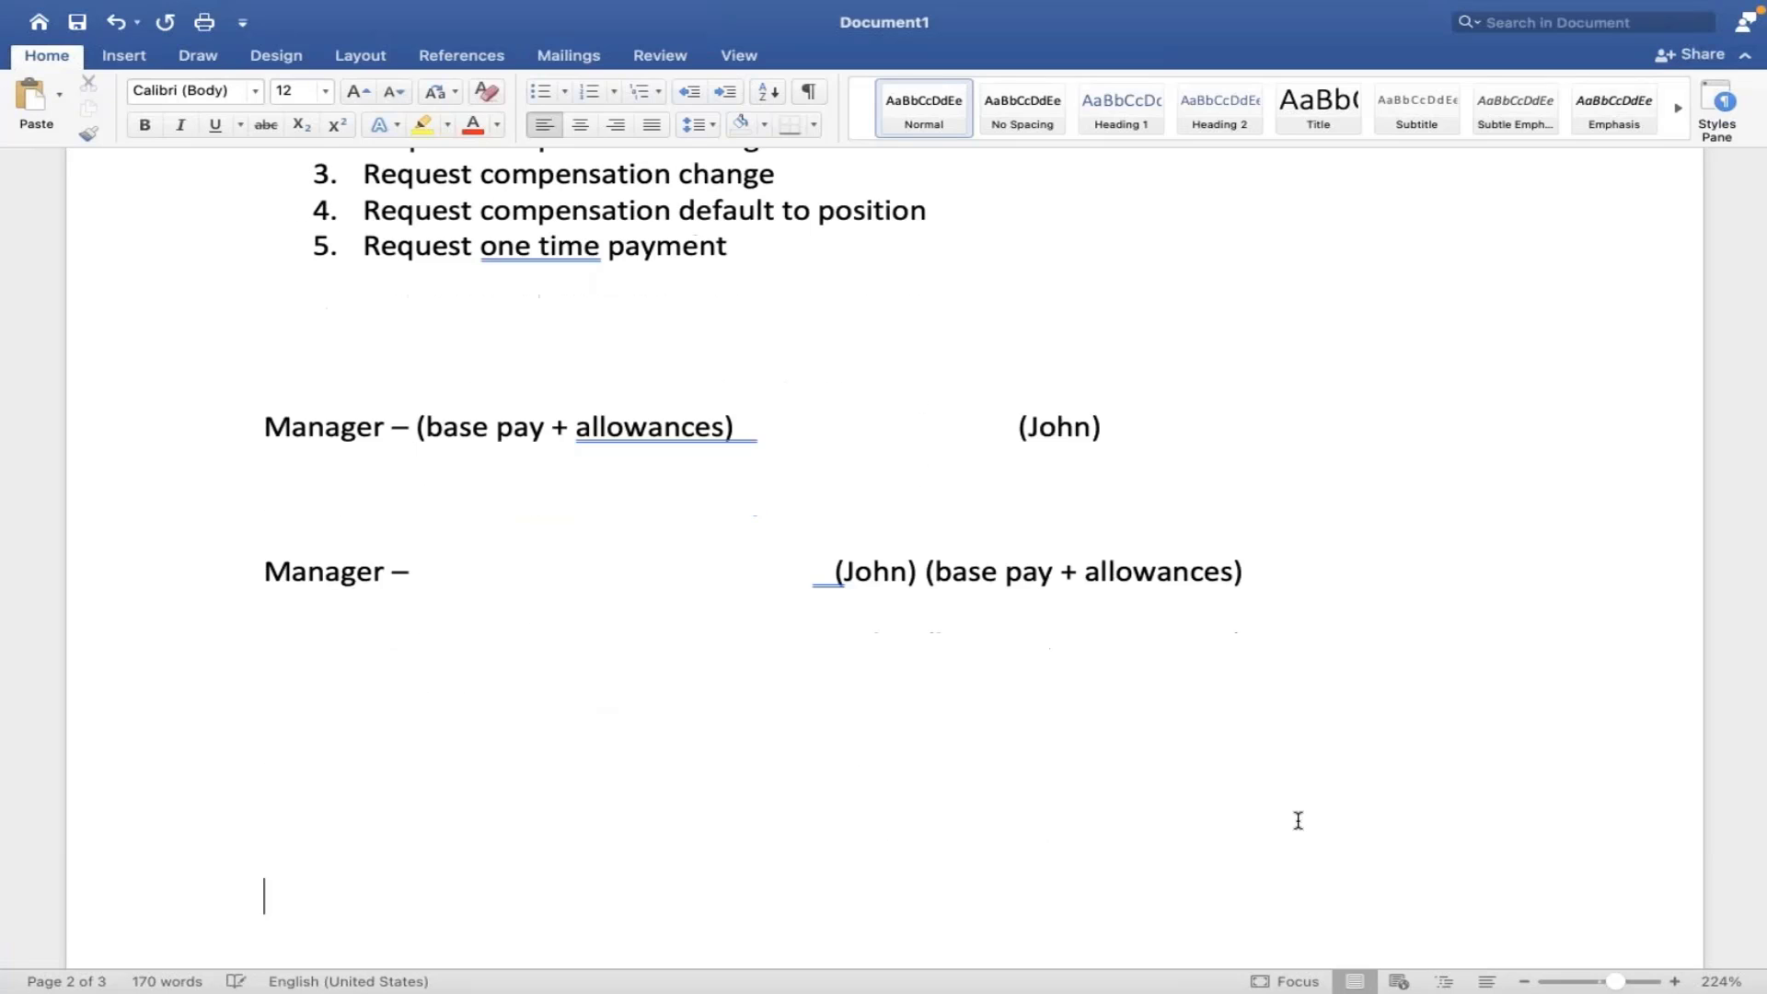
{"action": "key", "text": "Return"}
{"action": "key", "text": "Return"}
{"action": "key", "text": "Return"}
{"action": "key", "text": "Return"}
{"action": "key", "text": "Return"}
{"action": "key", "text": "Return"}
{"action": "key", "text": "Return"}
{"action": "key", "text": "Return"}
{"action": "key", "text": "Return"}
{"action": "key", "text": "Return"}
{"action": "key", "text": "Return"}
{"action": "key", "text": "Return"}
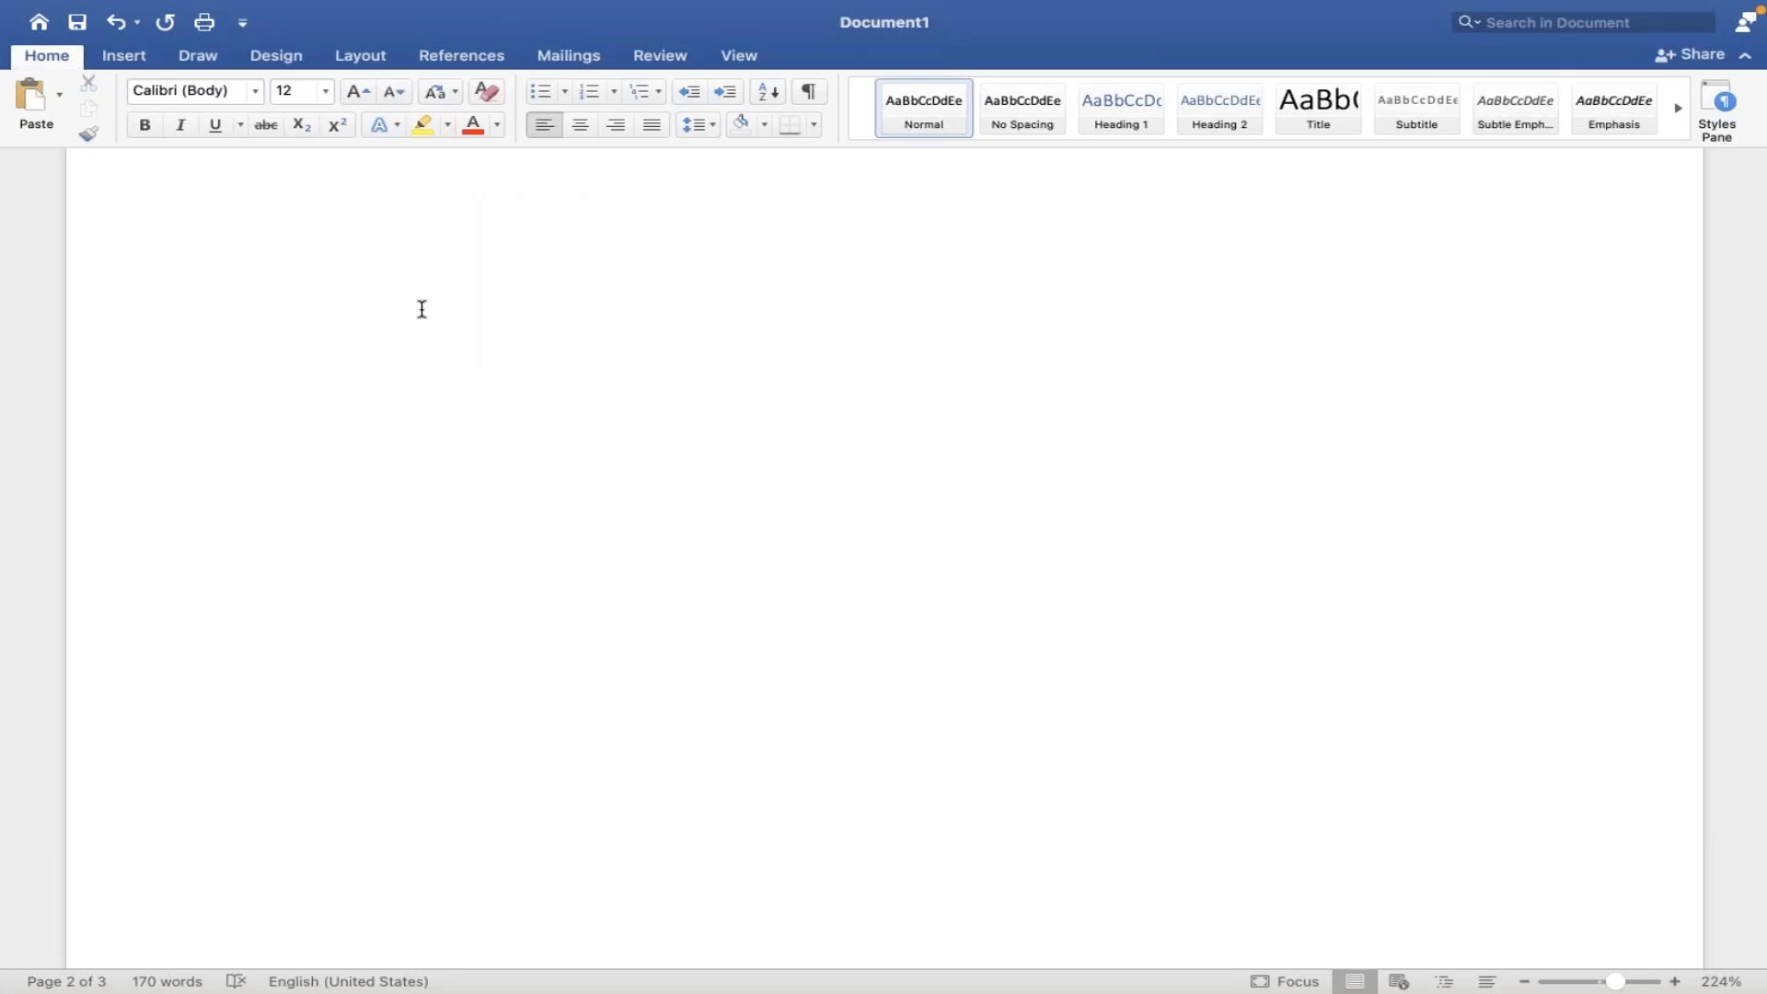
- Write 'Provider - Company Trust' on the empty top line of the notes
{"action": "left_click_drag", "start_coordinate": [276, 280], "coordinate": [323, 269]}
{"action": "key", "text": "BackSpace"}
{"action": "type", "text": "Prov"}
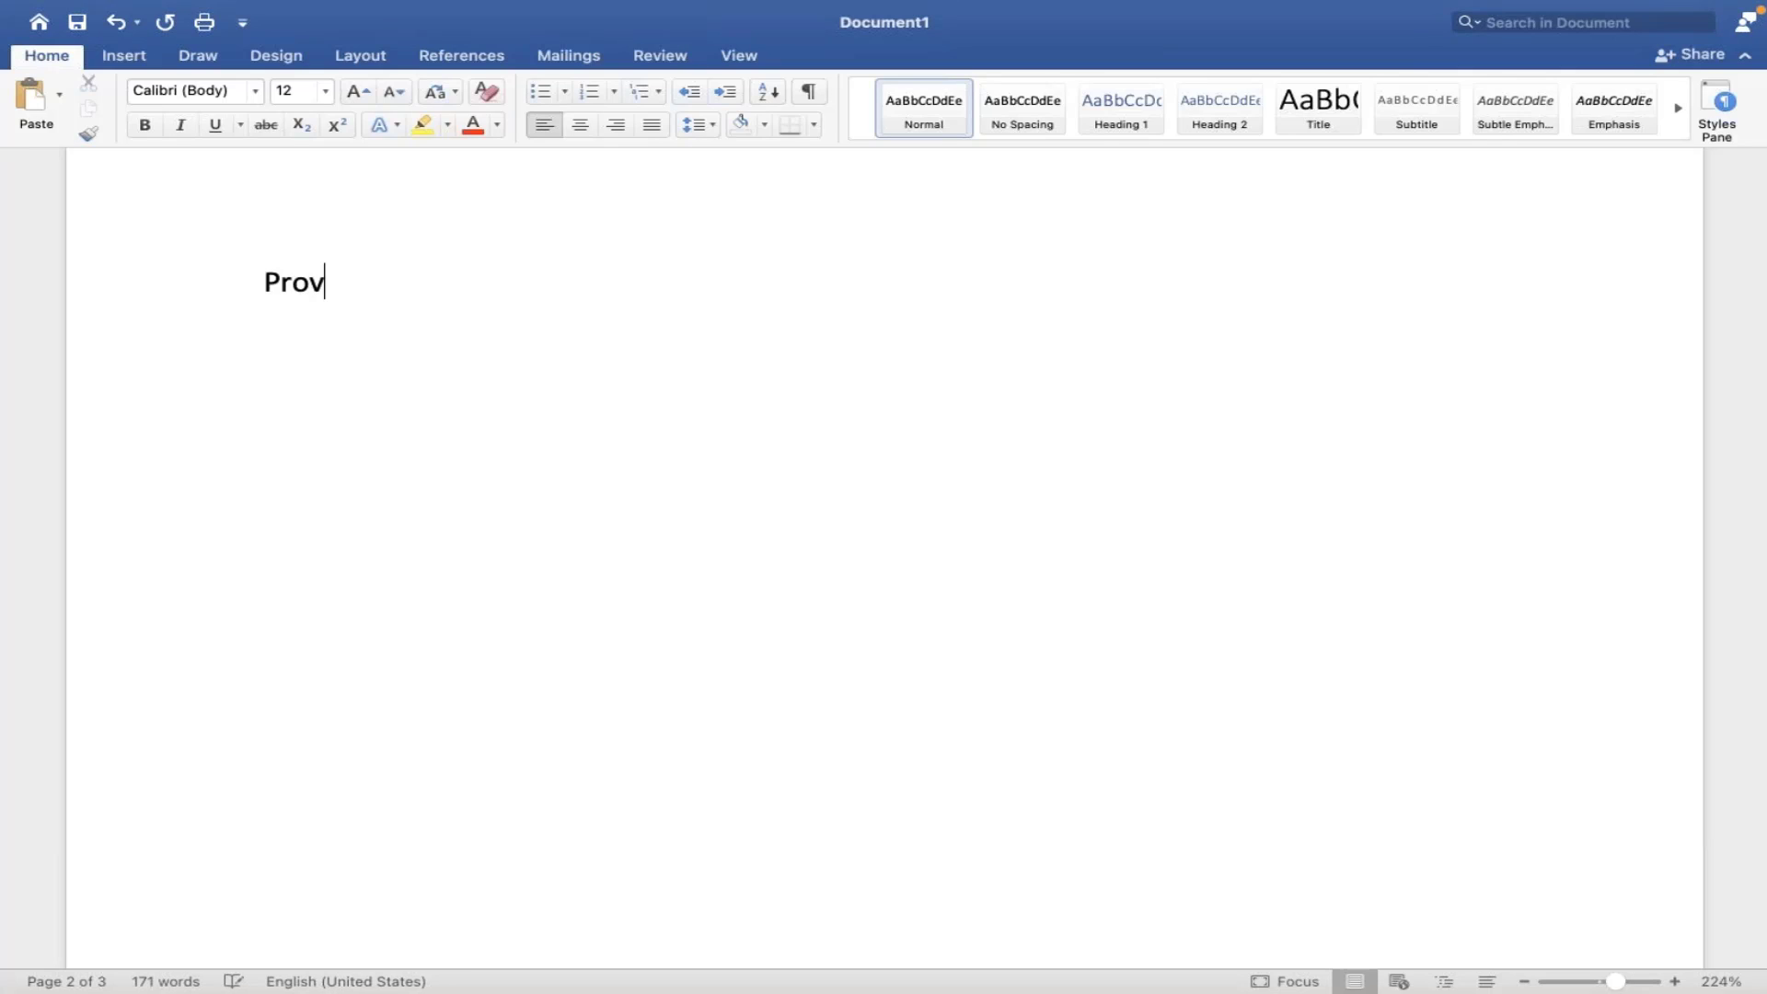
{"action": "type", "text": "ider - Company "}
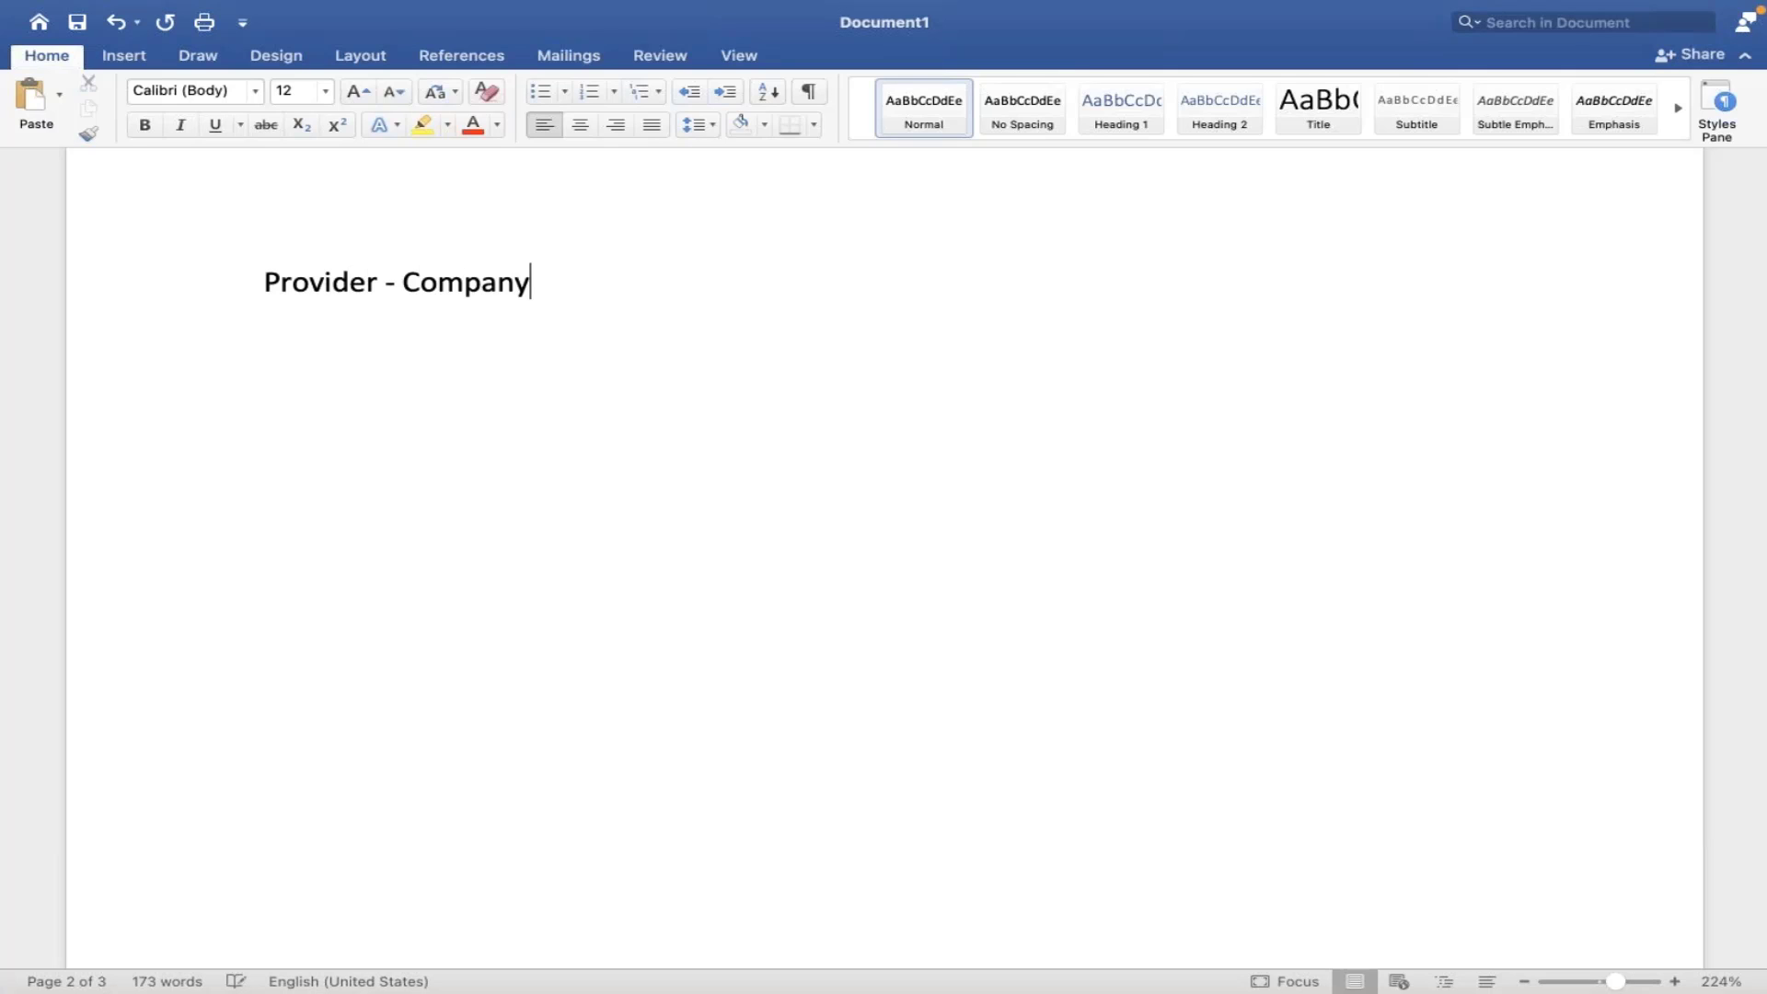
{"action": "type", "text": "T"}
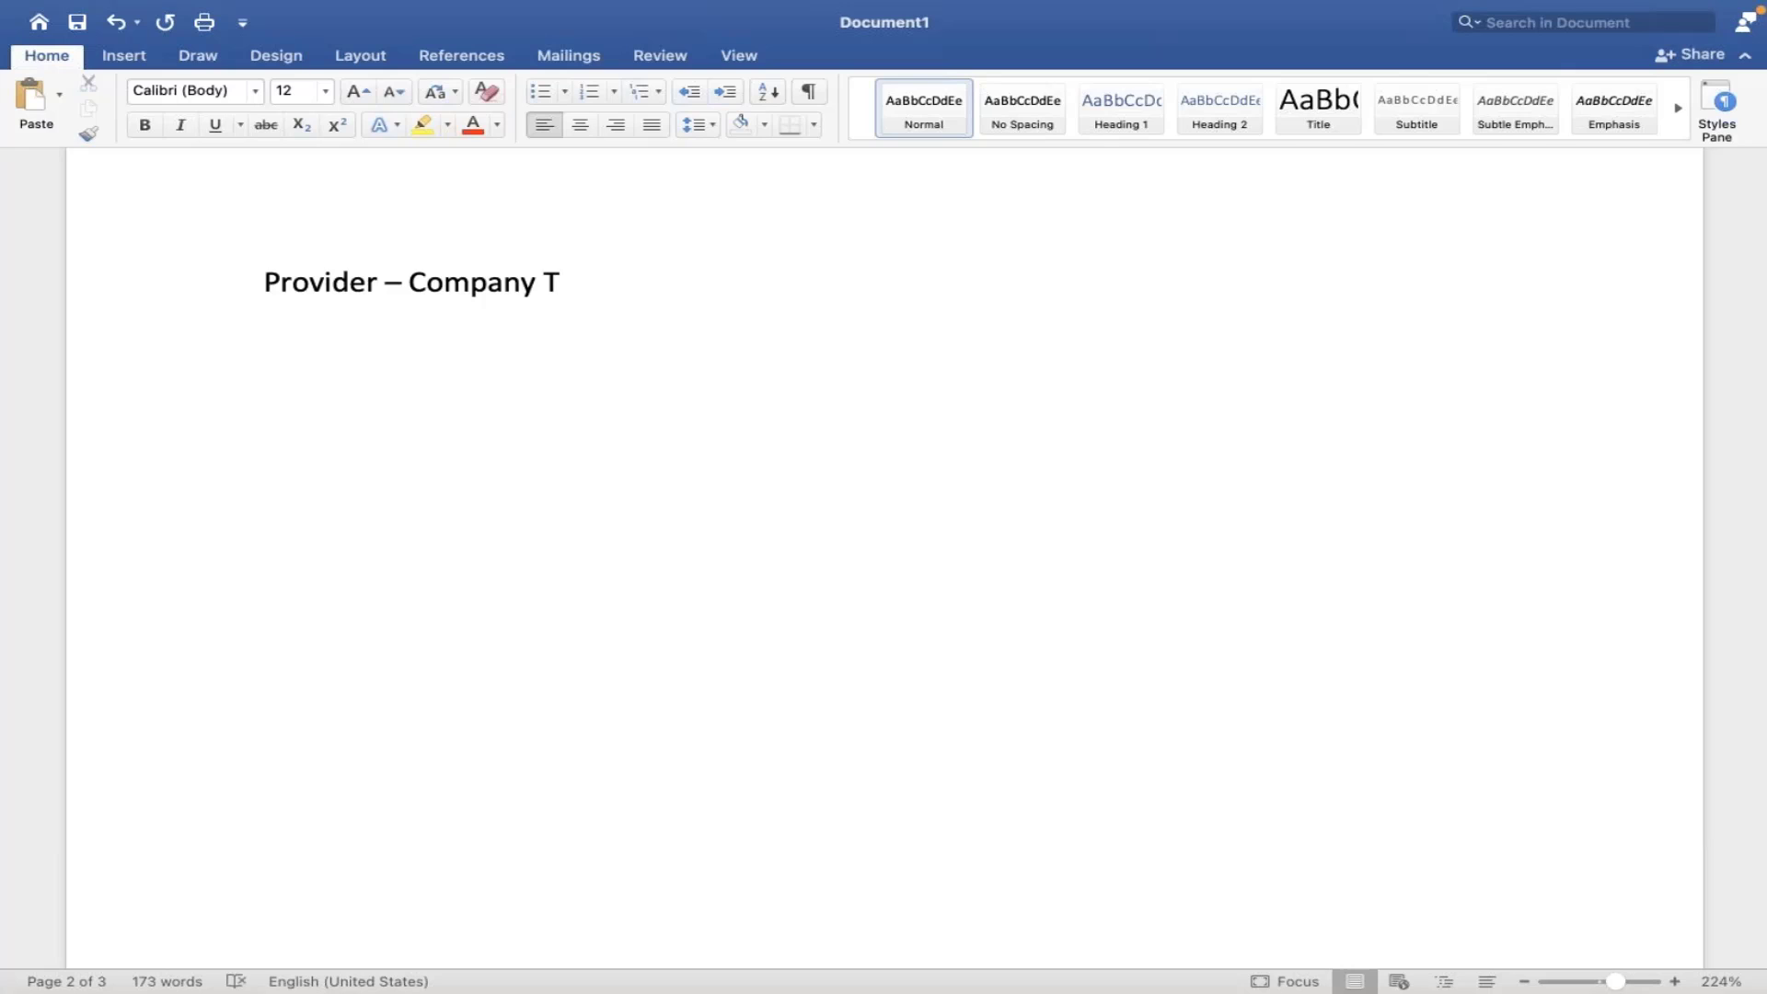
{"action": "type", "text": "rust"}
{"action": "key", "text": "Return"}
- Add the note line 'Coverage type - AMD 401K', correcting typos
{"action": "type", "text": "Coveg"}
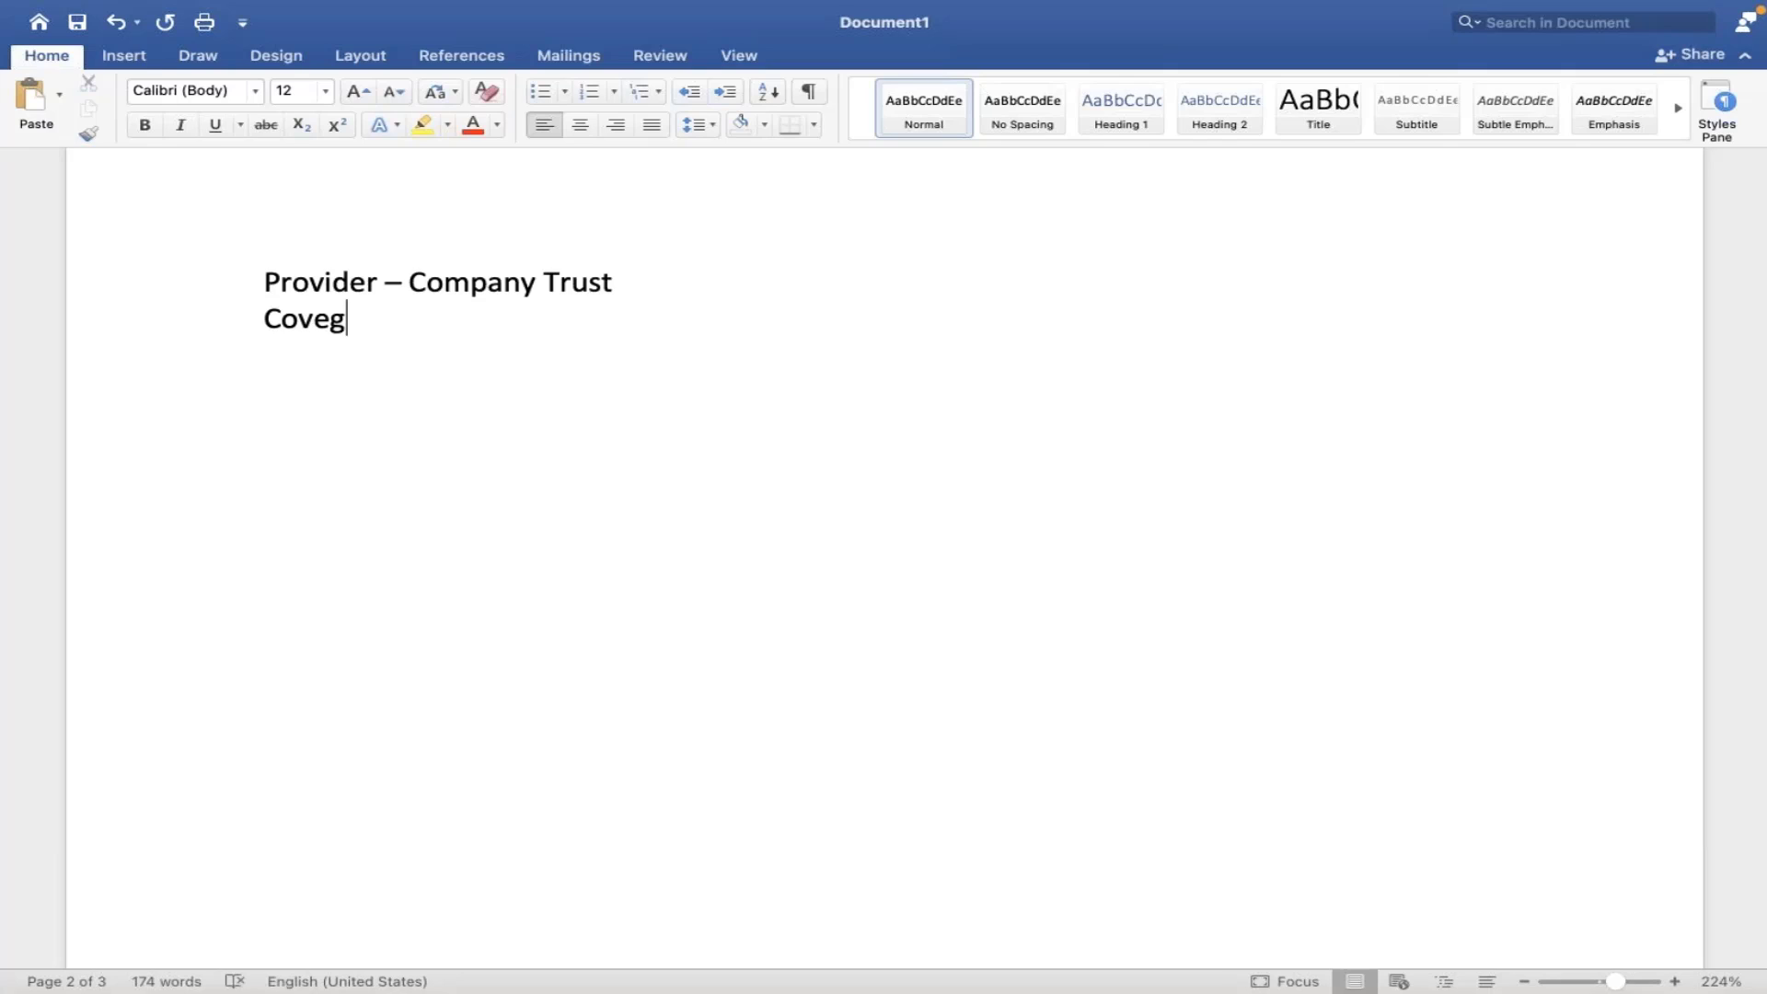
{"action": "key", "text": "BackSpace"}
{"action": "type", "text": "rage tyoe"}
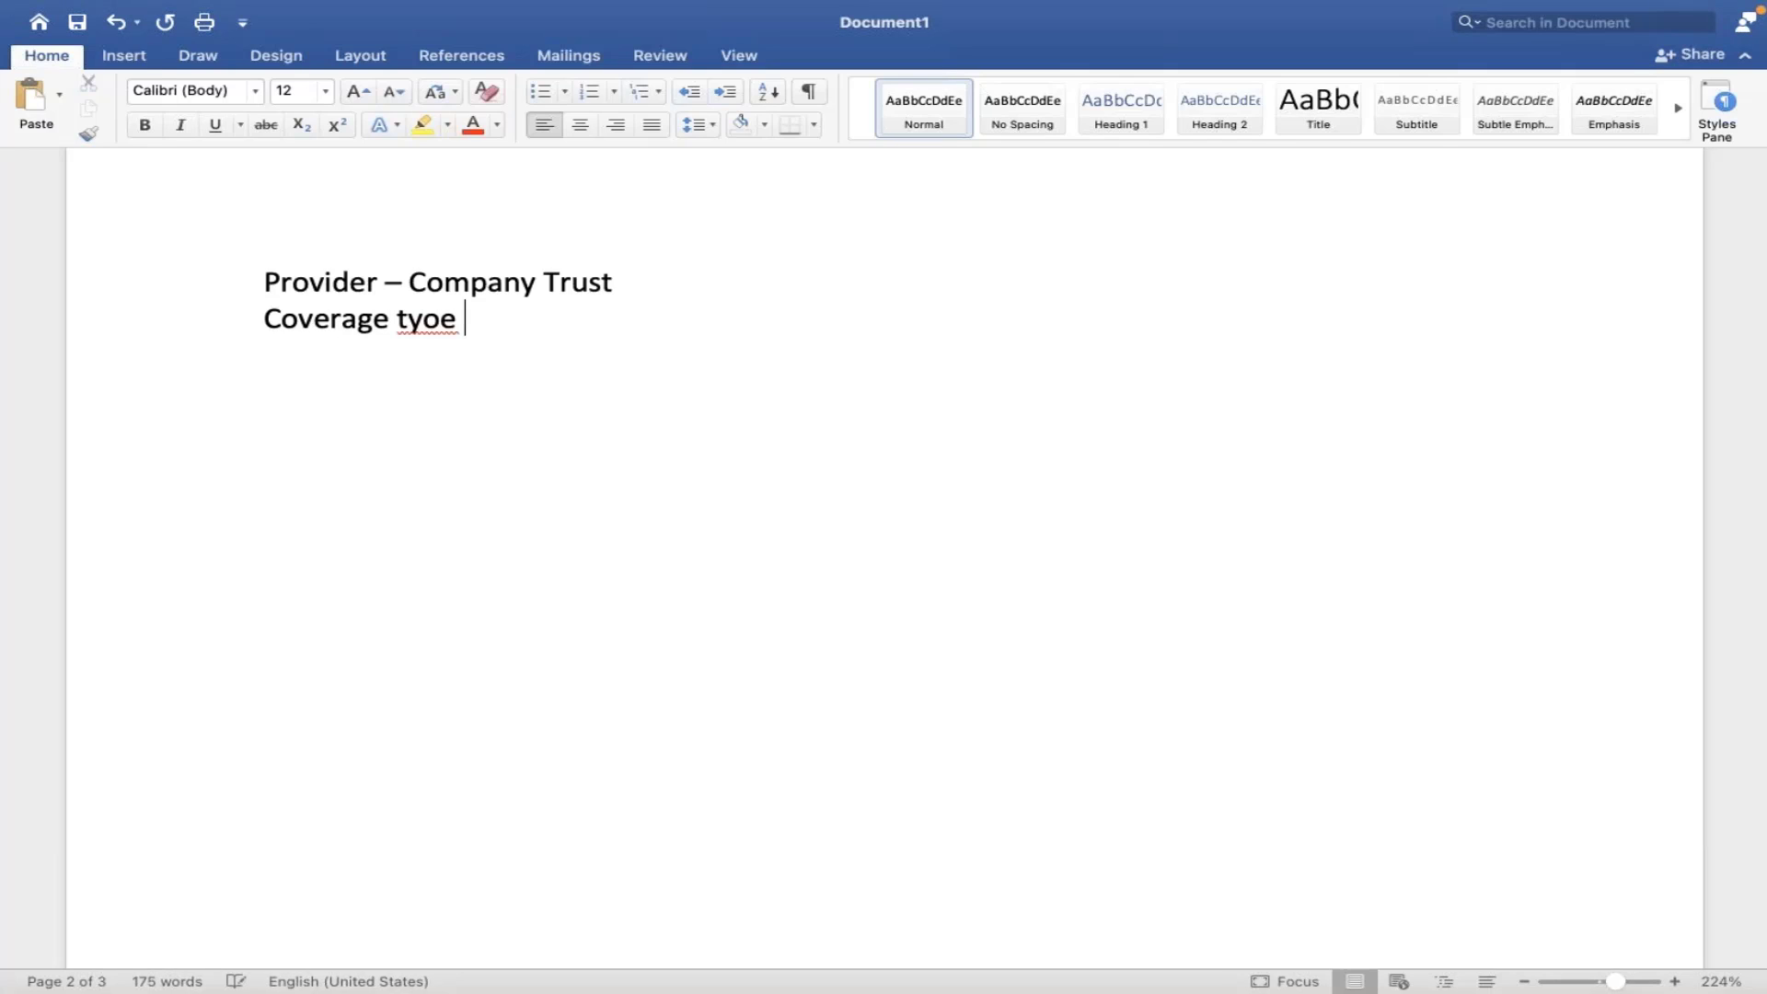
{"action": "key", "text": "BackSpace"}
{"action": "key", "text": "BackSpace"}
{"action": "key", "text": "BackSpace"}
{"action": "type", "text": "pe -"}
{"action": "type", "text": " AMD "}
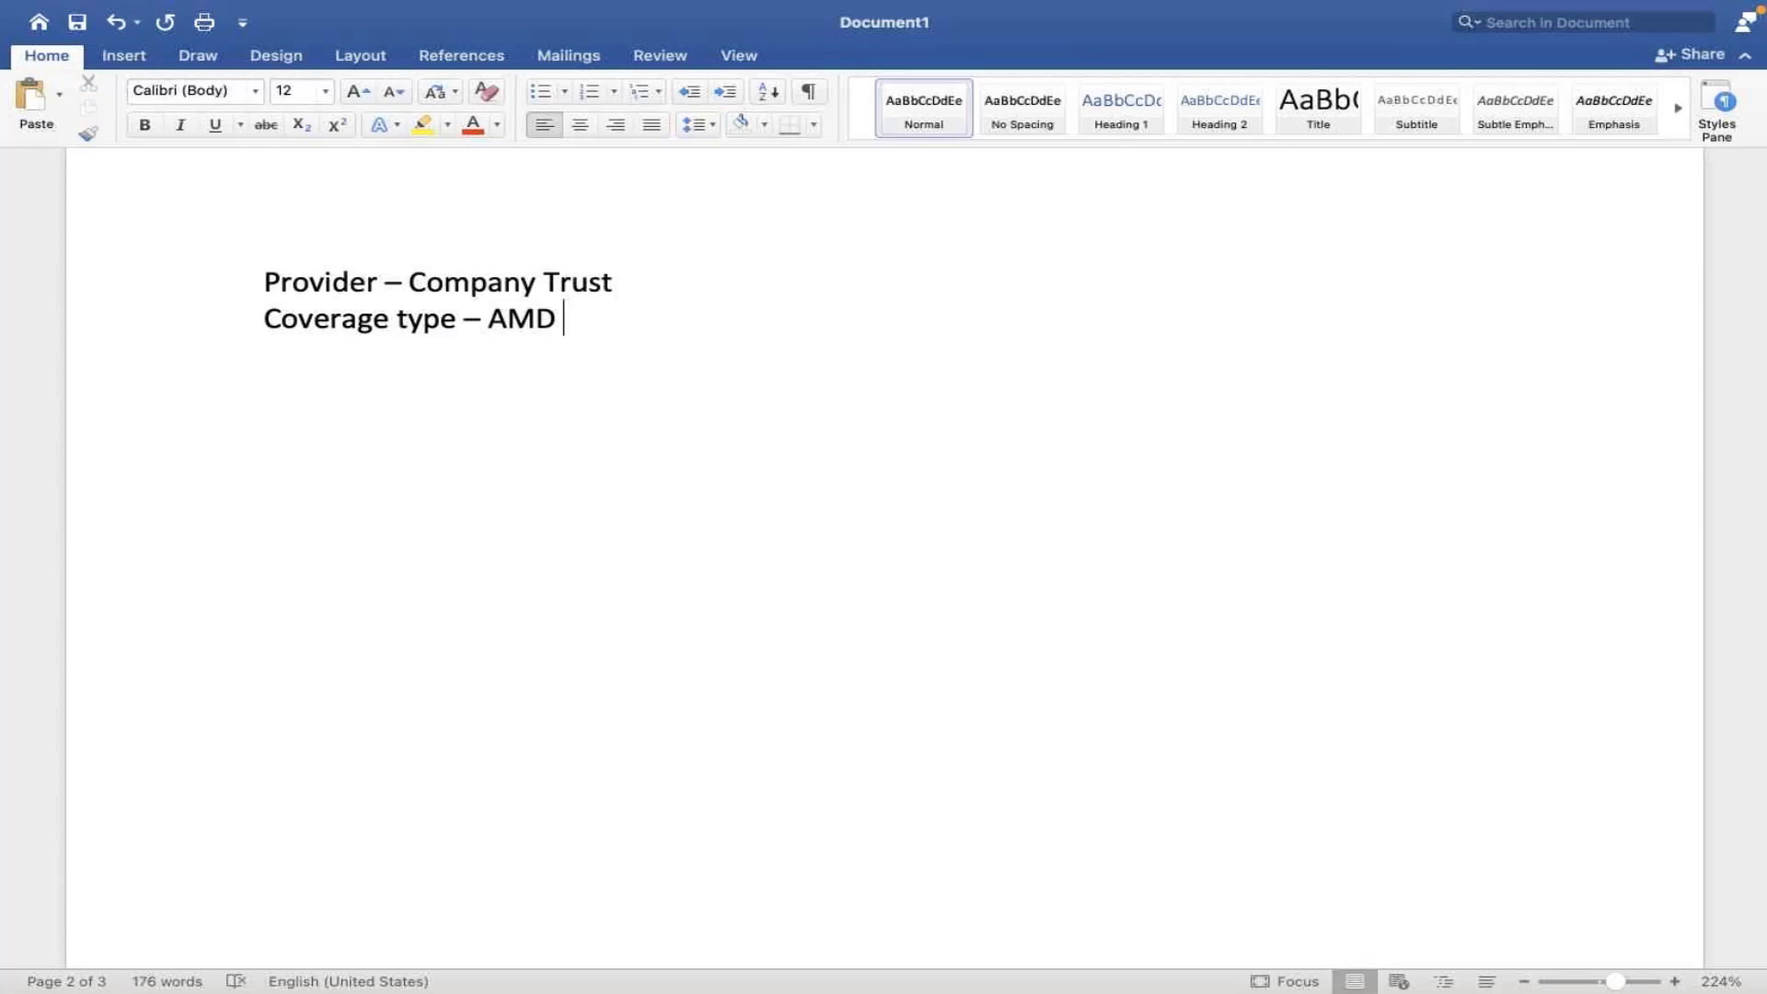
{"action": "type", "text": "401K"}
- Add 'Benefit event type - AMD Retirement Savings', then return to Workday
{"action": "type", "text": "Benefit "}
{"action": "type", "text": "event type"}
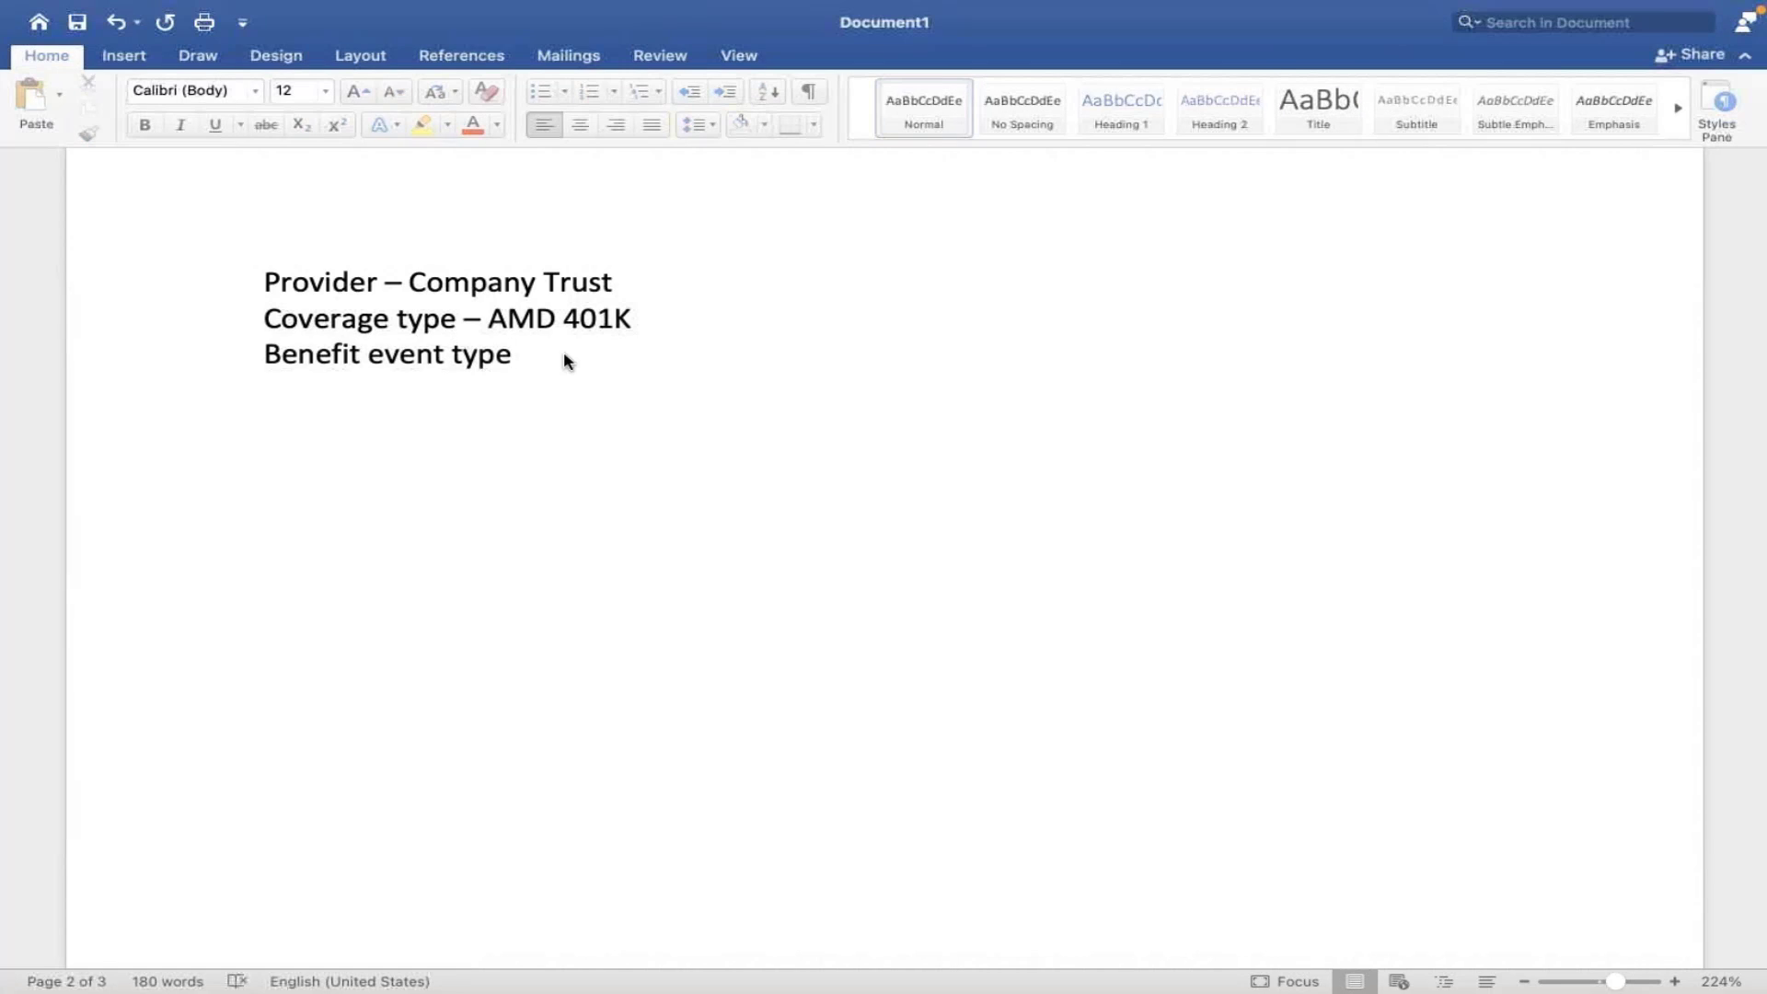
{"action": "type", "text": " - R"}
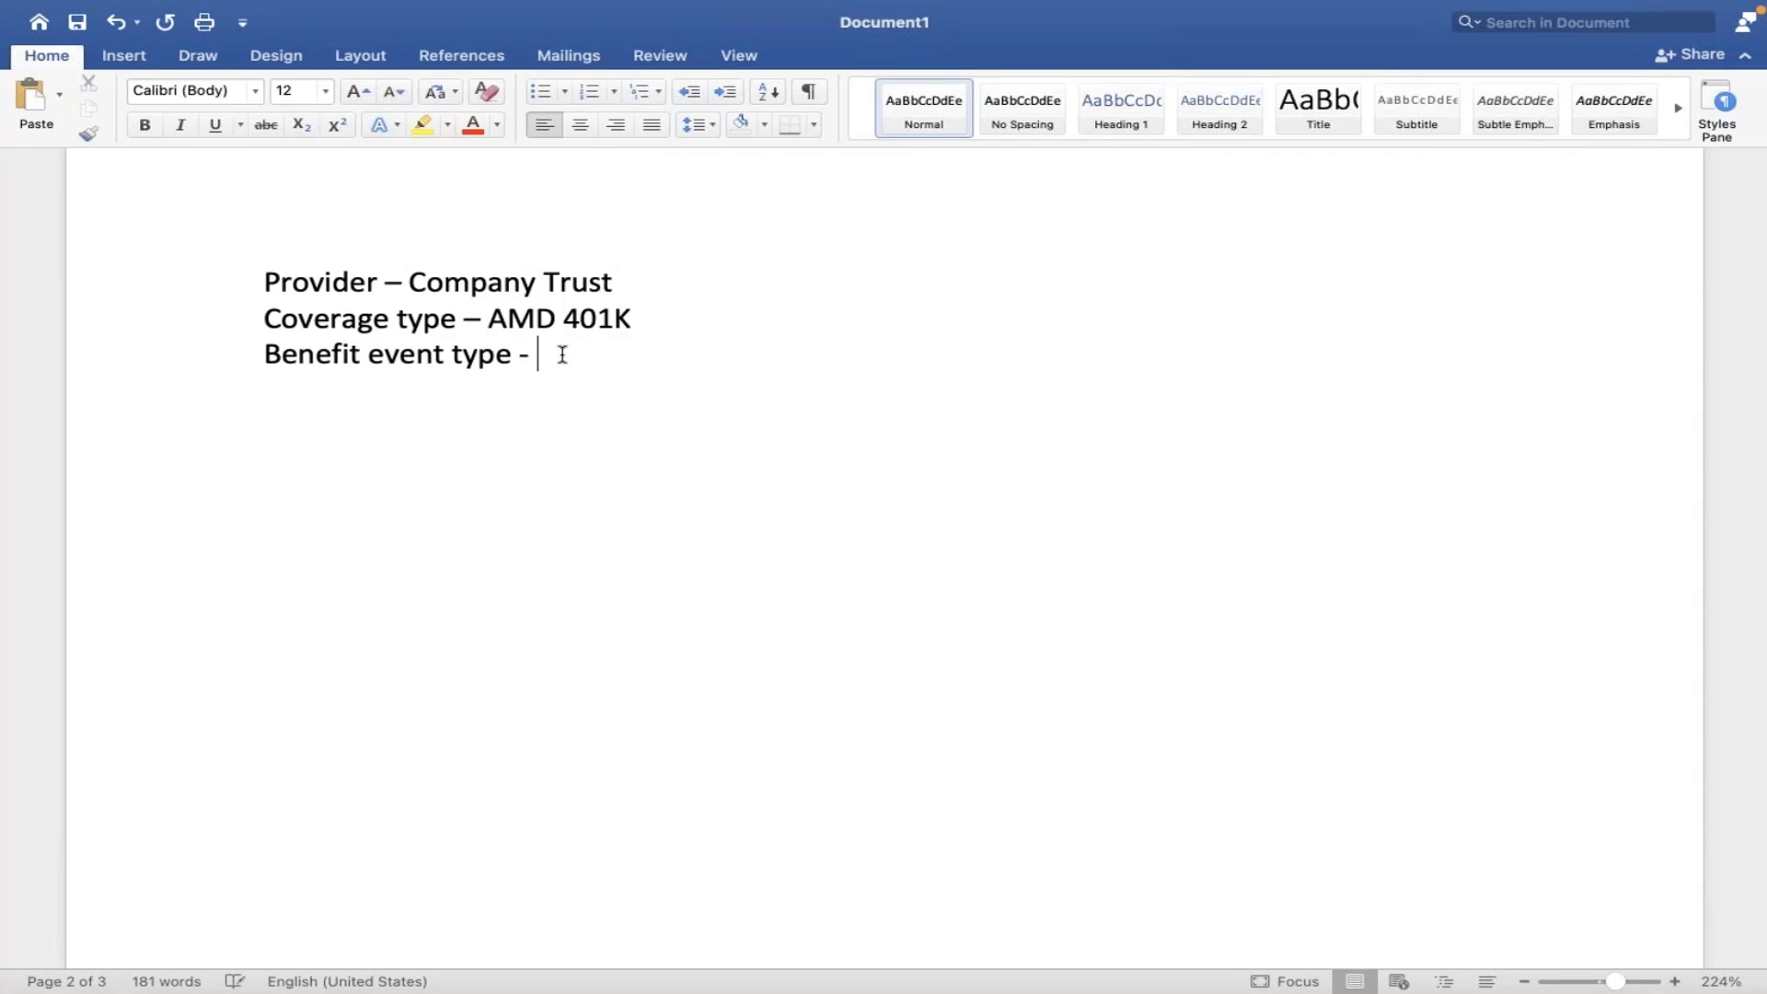
{"action": "key", "text": "BackSpace"}
{"action": "type", "text": "AMD Ret"}
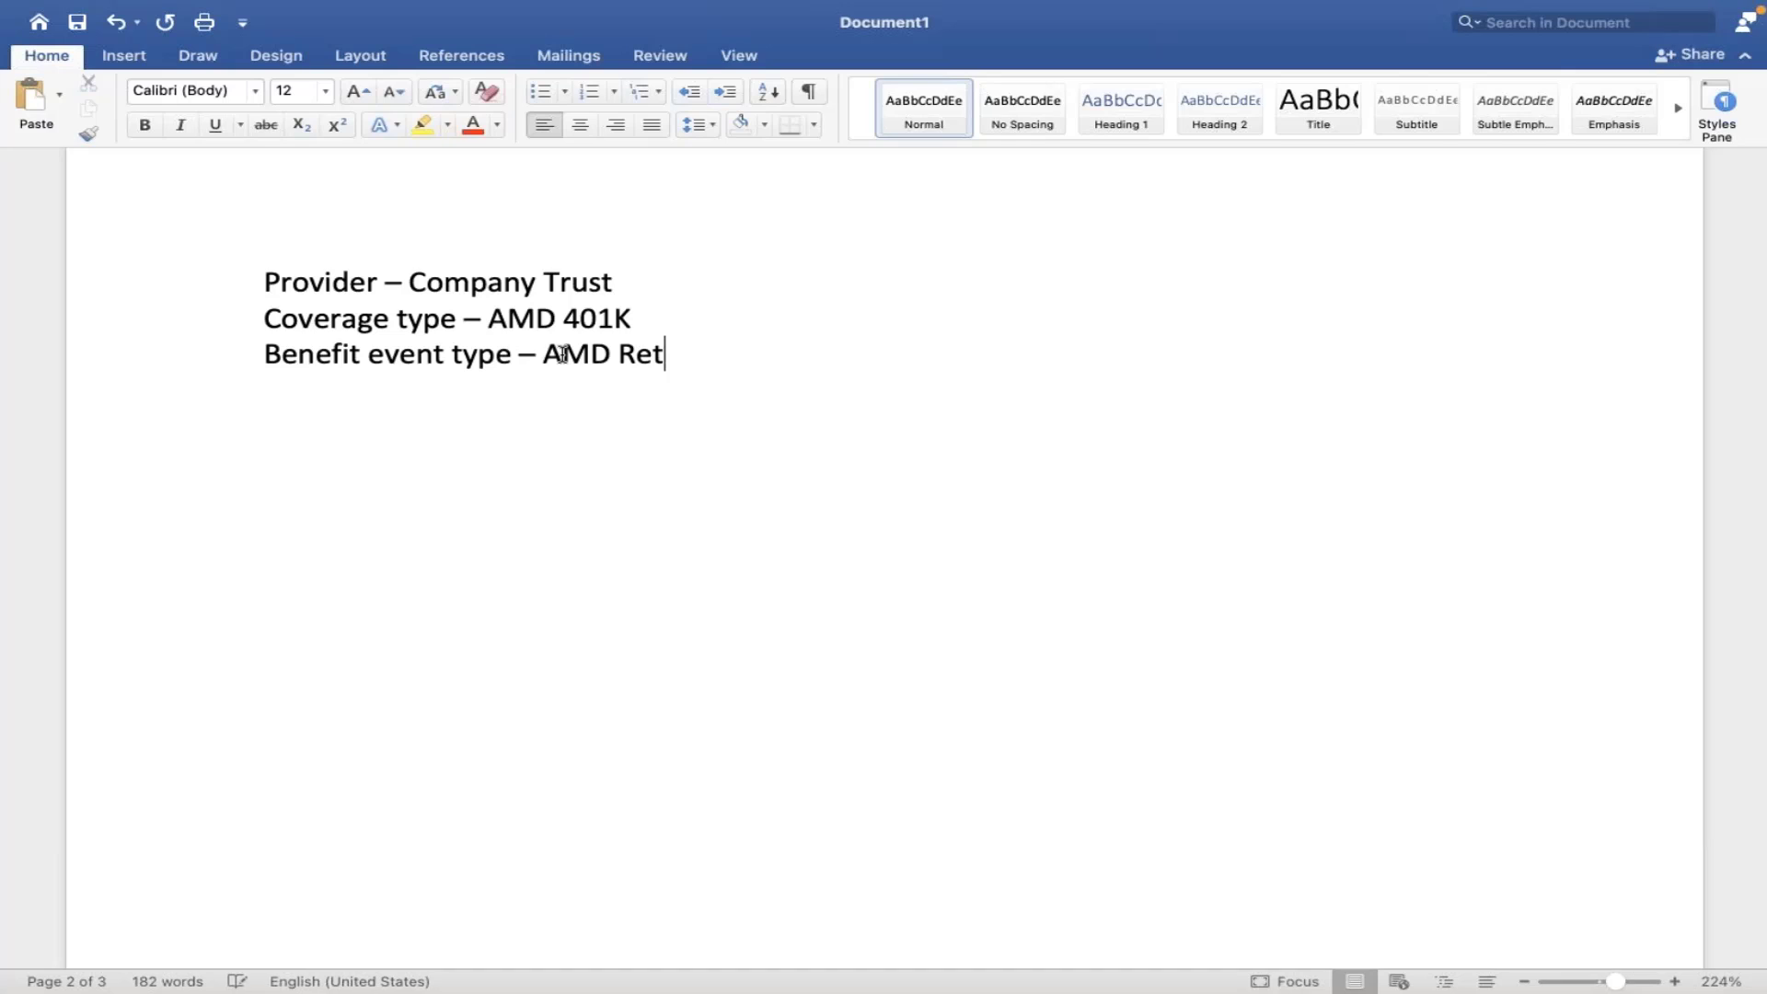
{"action": "type", "text": "irement S"}
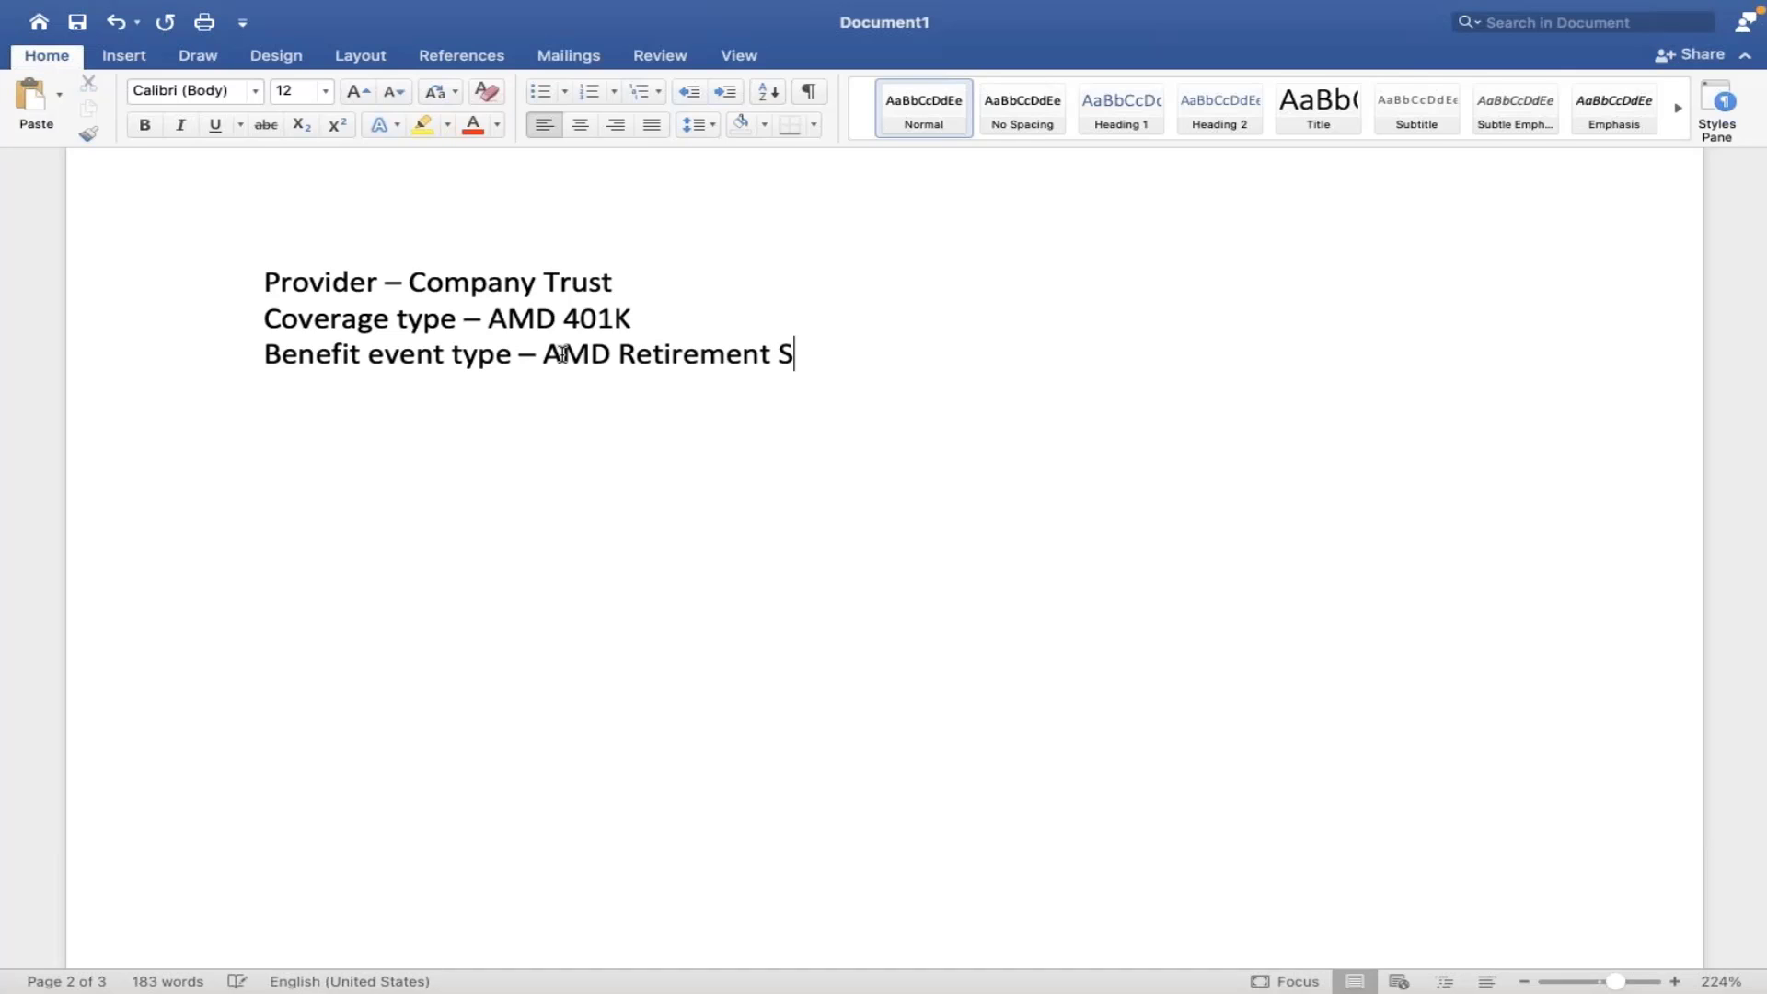
{"action": "type", "text": "avings"}
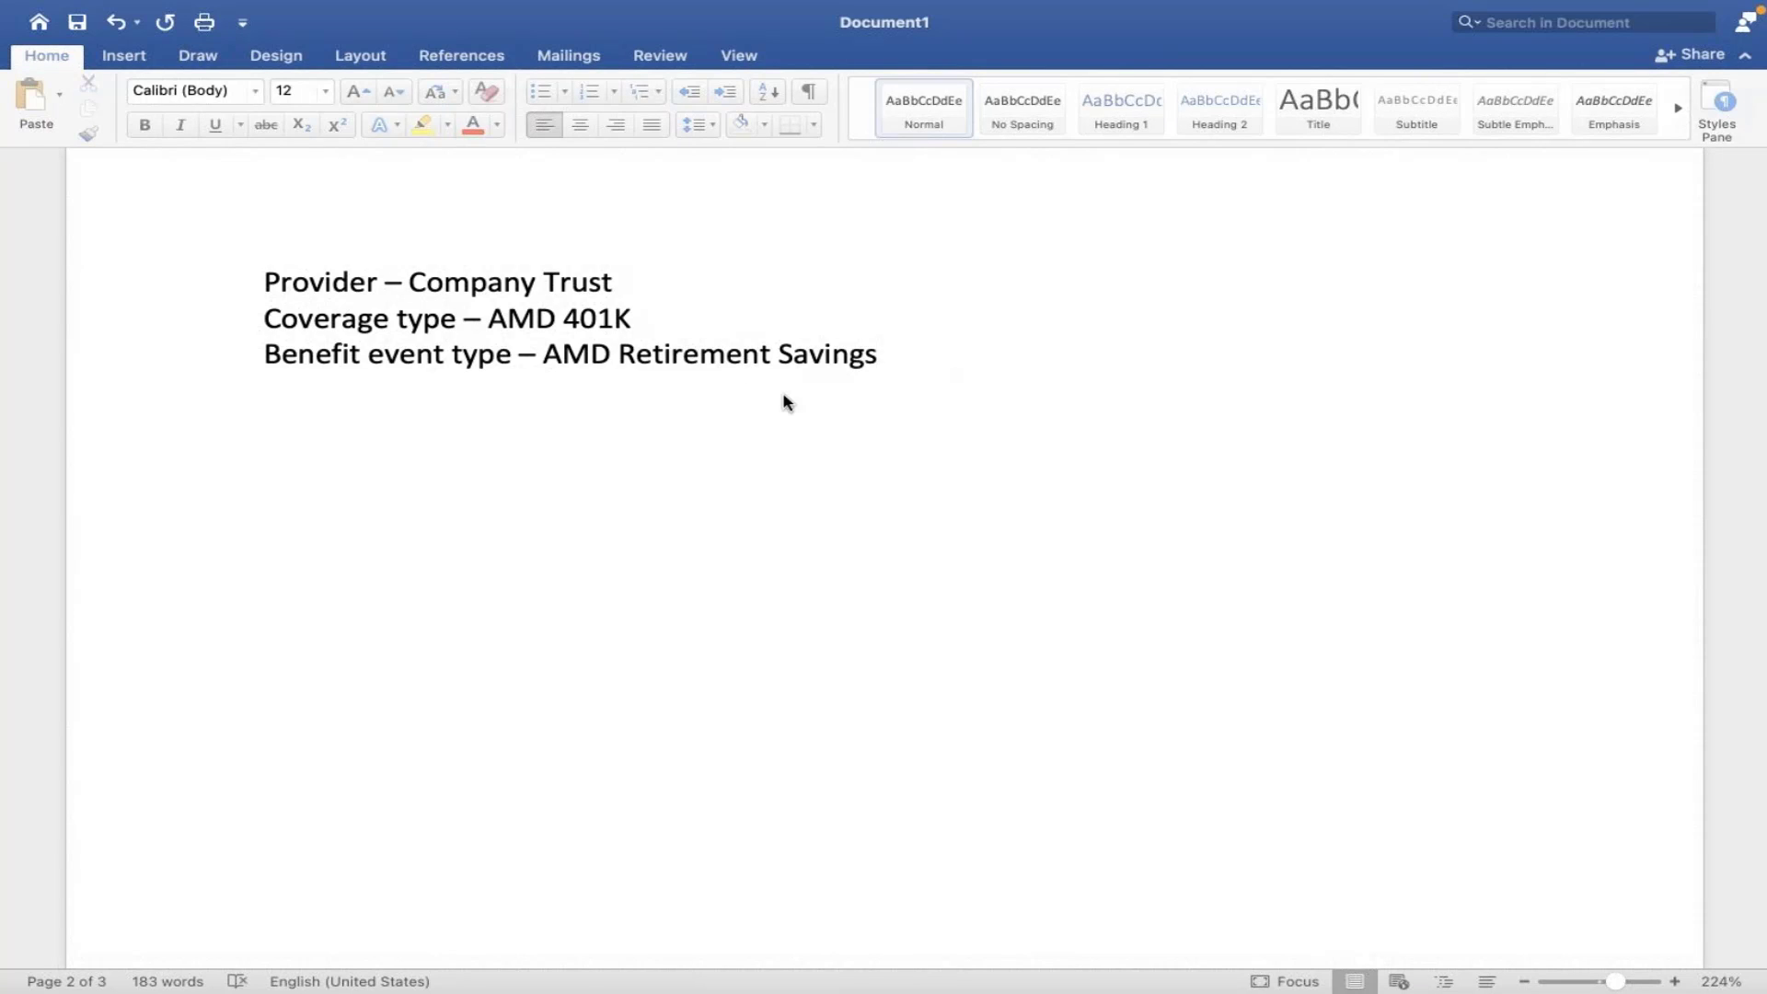
{"action": "key", "text": "ctrl+Right"}
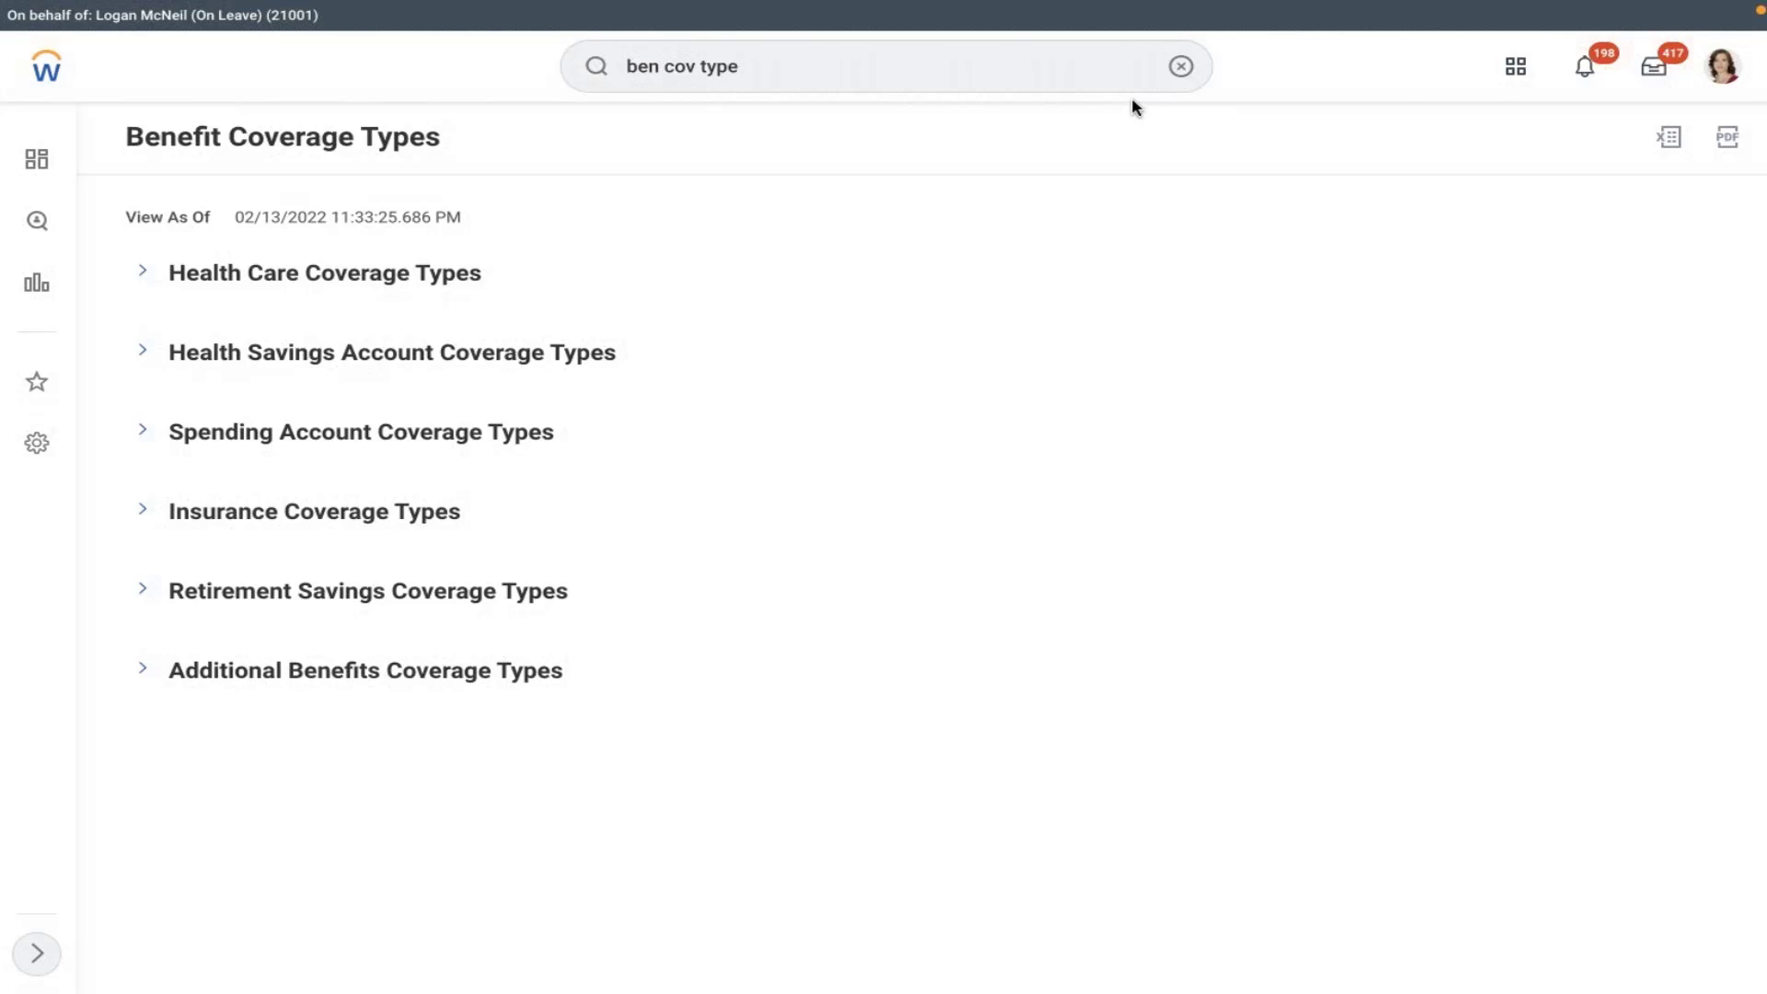
- Search 'create ben provider' and open Create Benefit Provider with effective date 01/01/2021
{"action": "left_click", "coordinate": [1181, 66]}
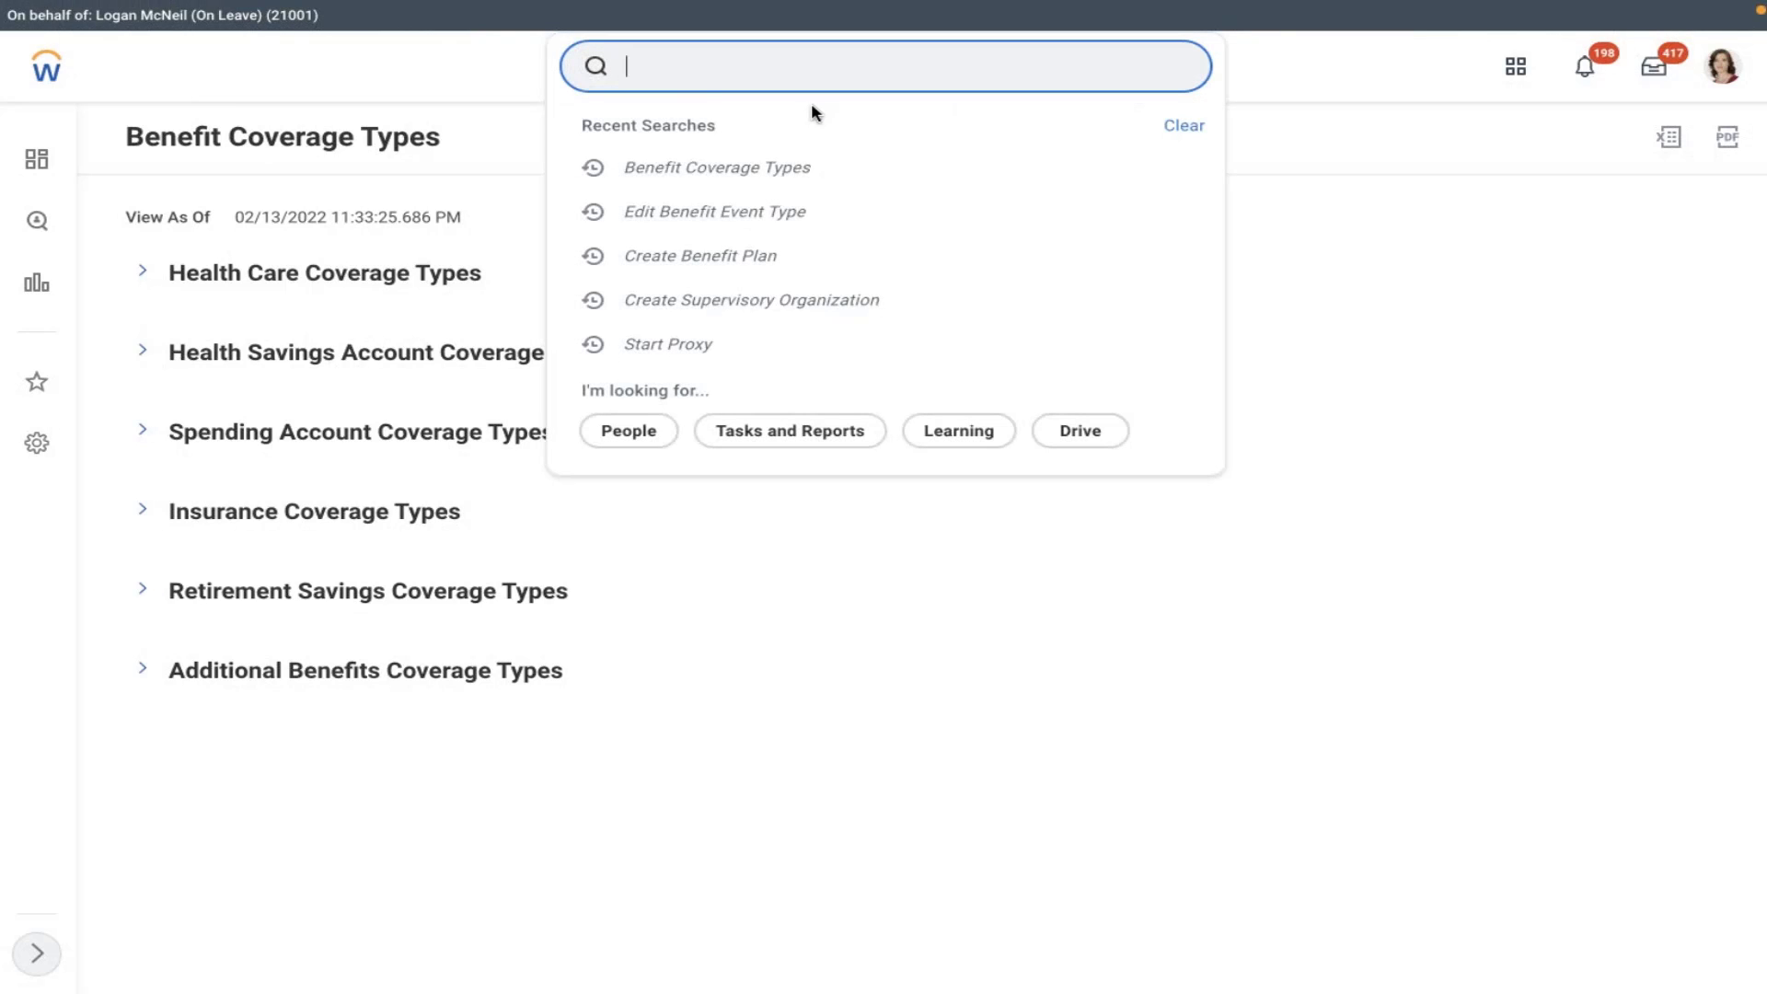
{"action": "type", "text": "create ben"}
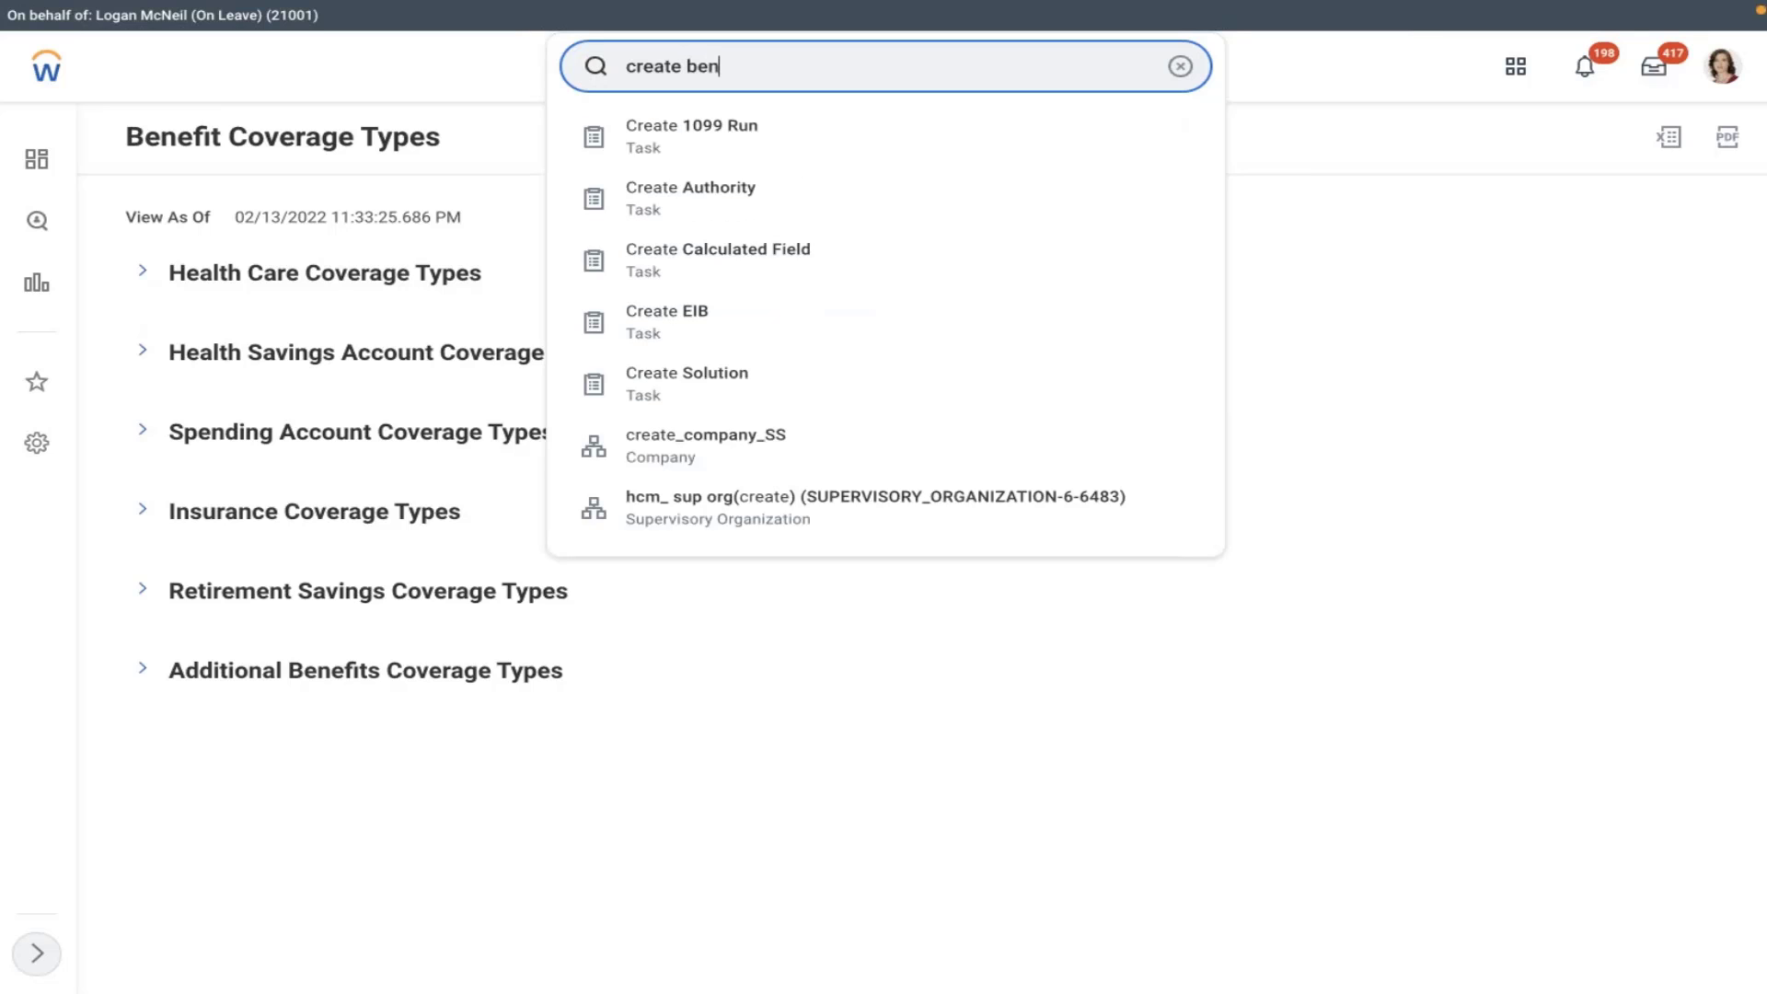
{"action": "type", "text": " provider"}
{"action": "left_click", "coordinate": [770, 141]}
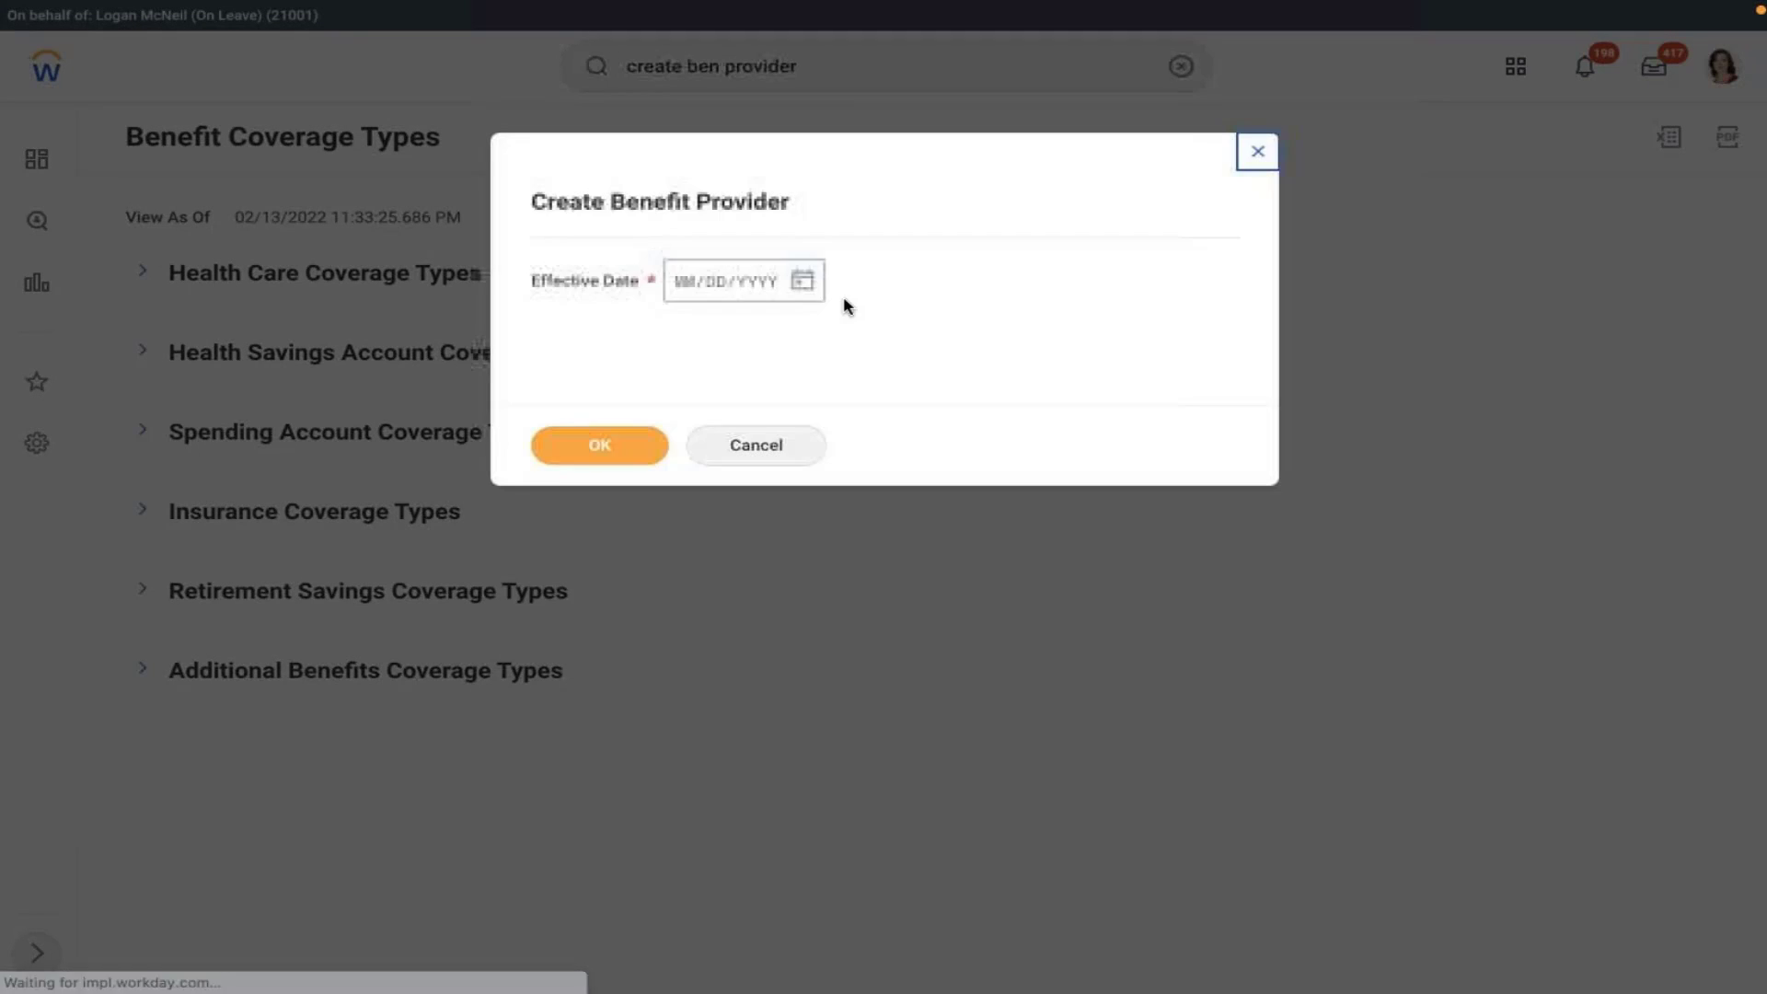
{"action": "left_click", "coordinate": [801, 293]}
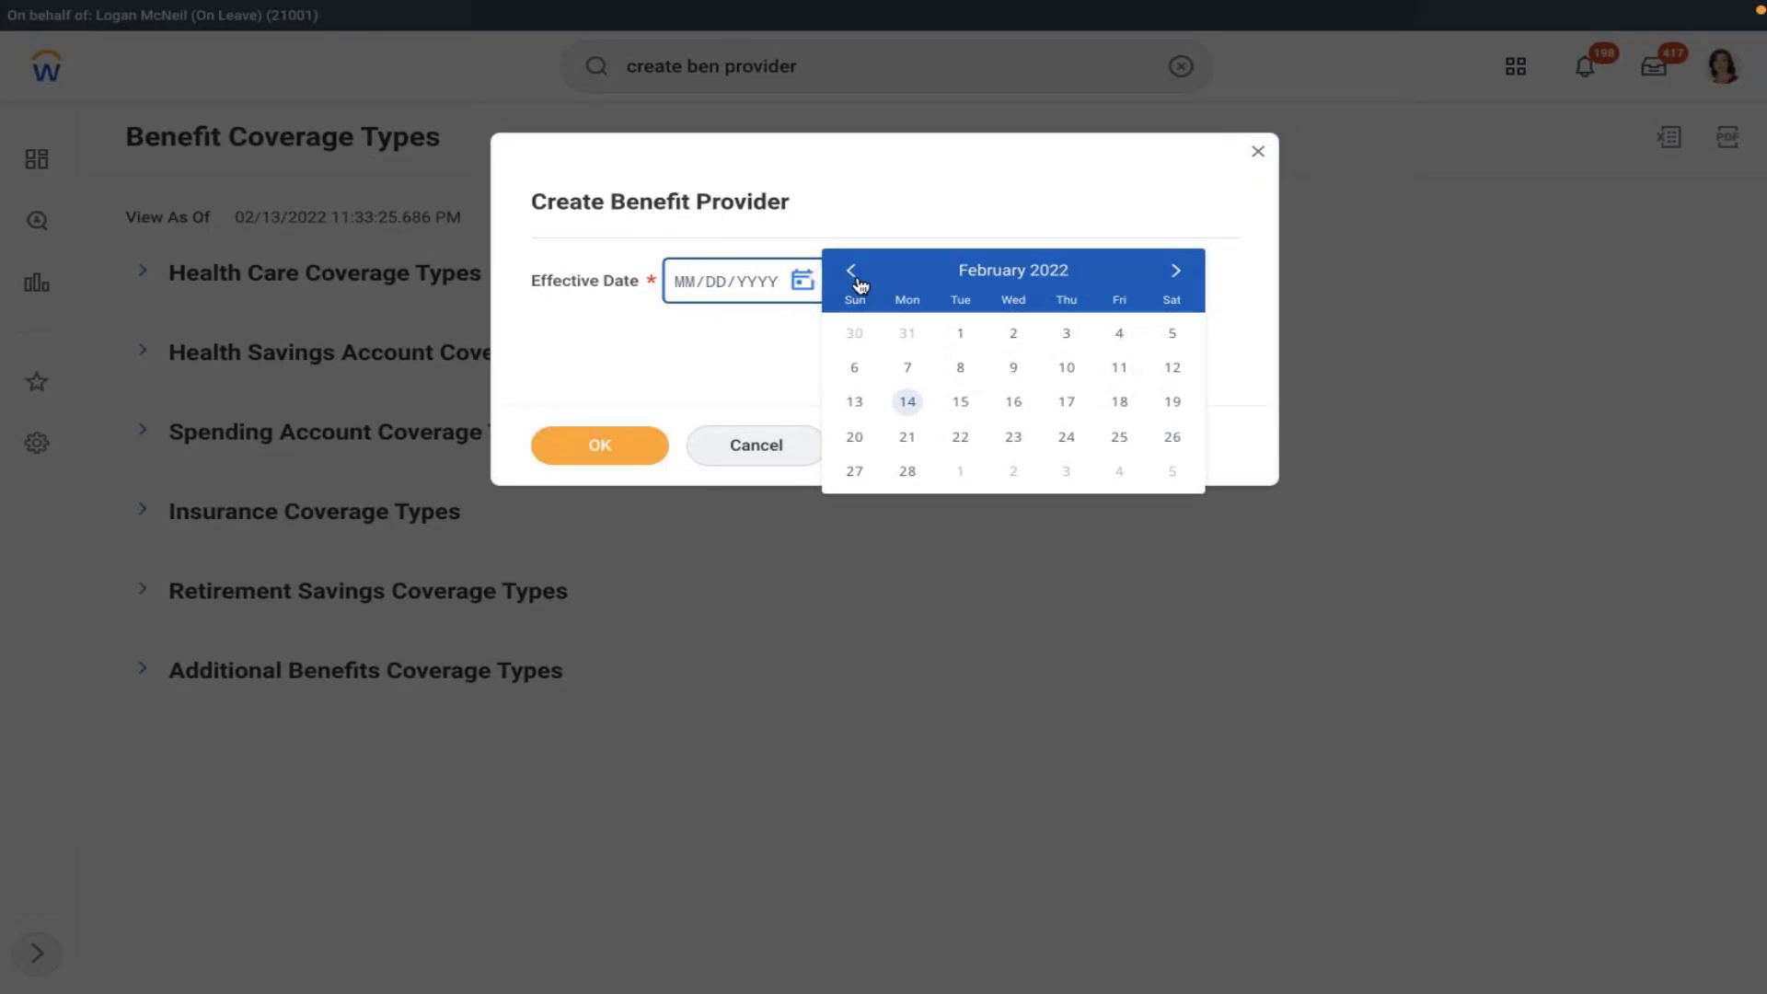
{"action": "left_click", "coordinate": [683, 285]}
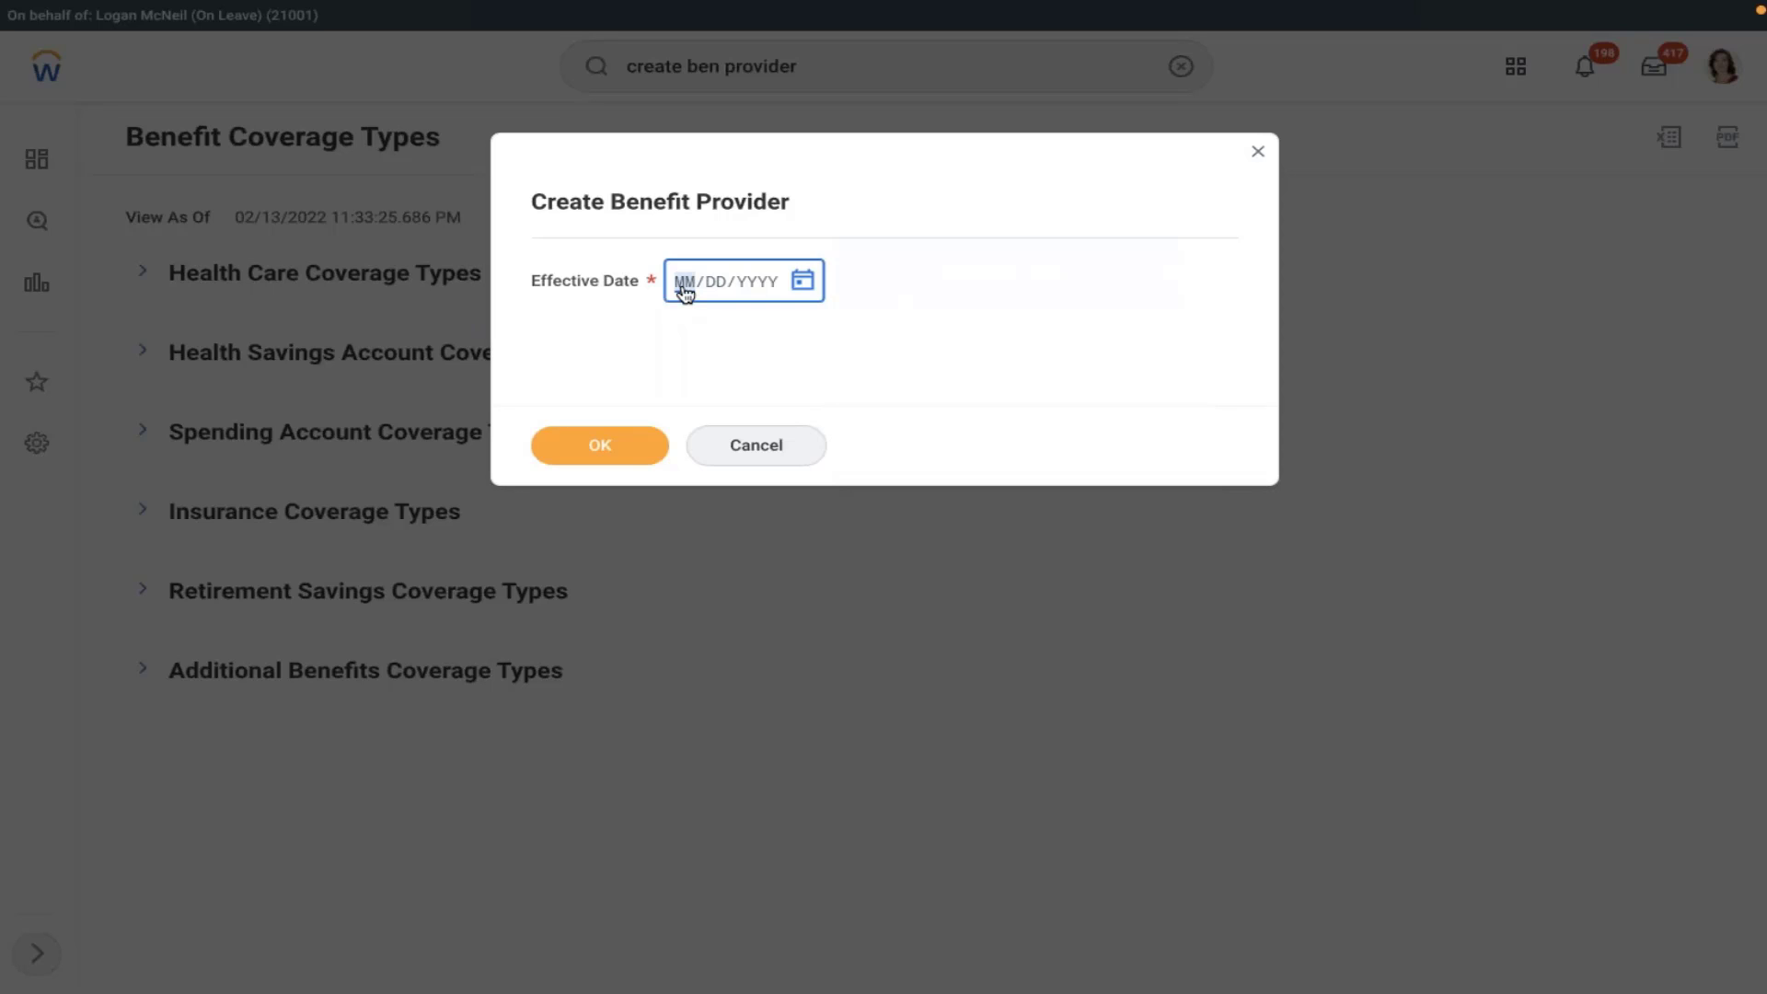
{"action": "type", "text": "01012021"}
{"action": "left_click", "coordinate": [599, 442]}
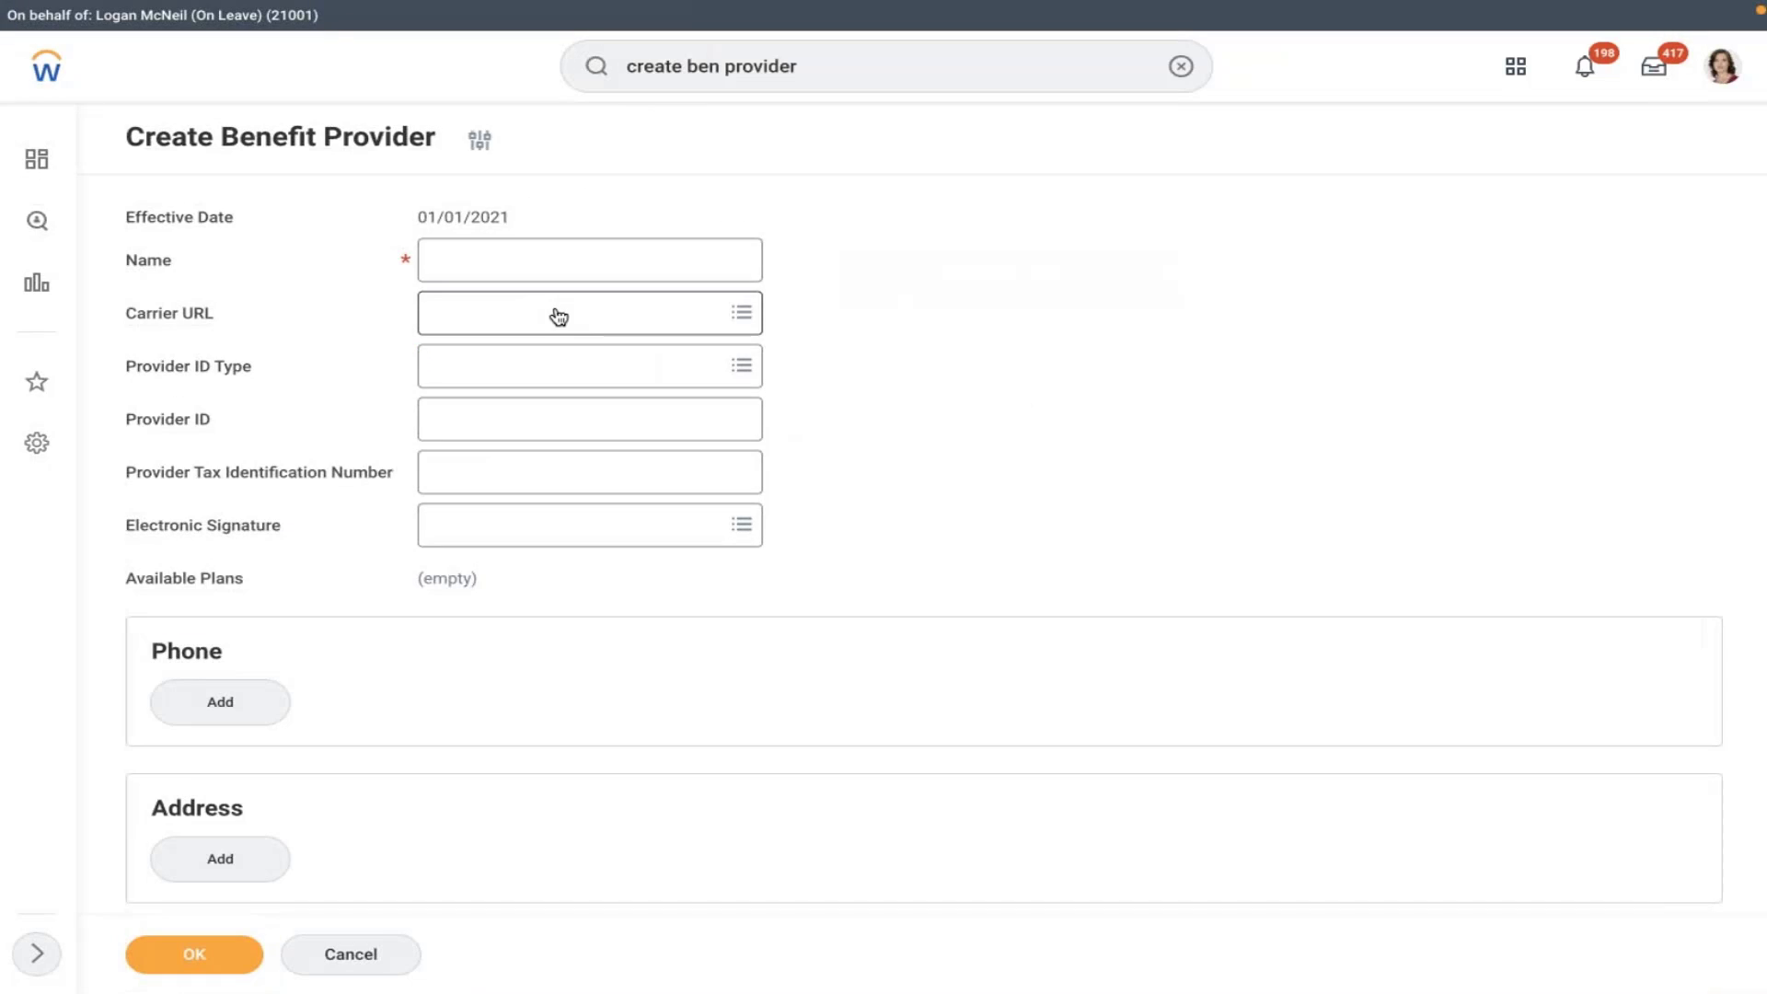
- Name the benefit provider 'Company Owned Trust' and submit the form
{"action": "left_click", "coordinate": [490, 265]}
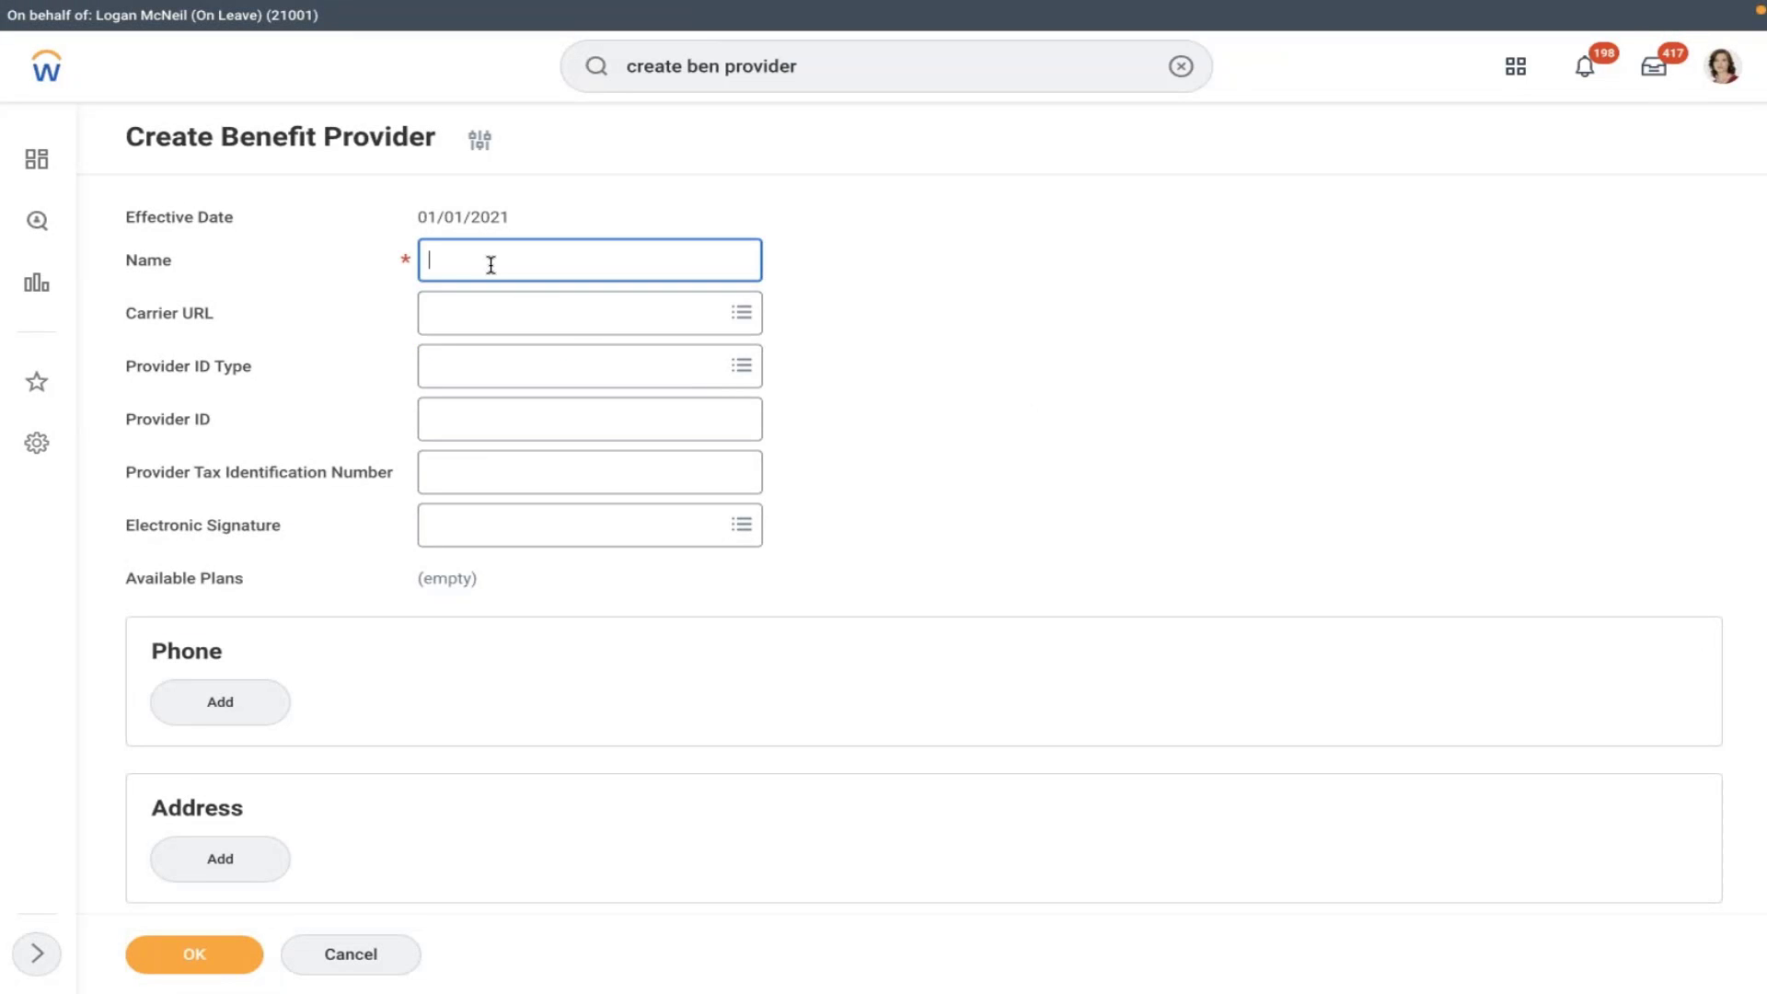
{"action": "type", "text": "Company Owned Trust"}
{"action": "left_click", "coordinate": [973, 306]}
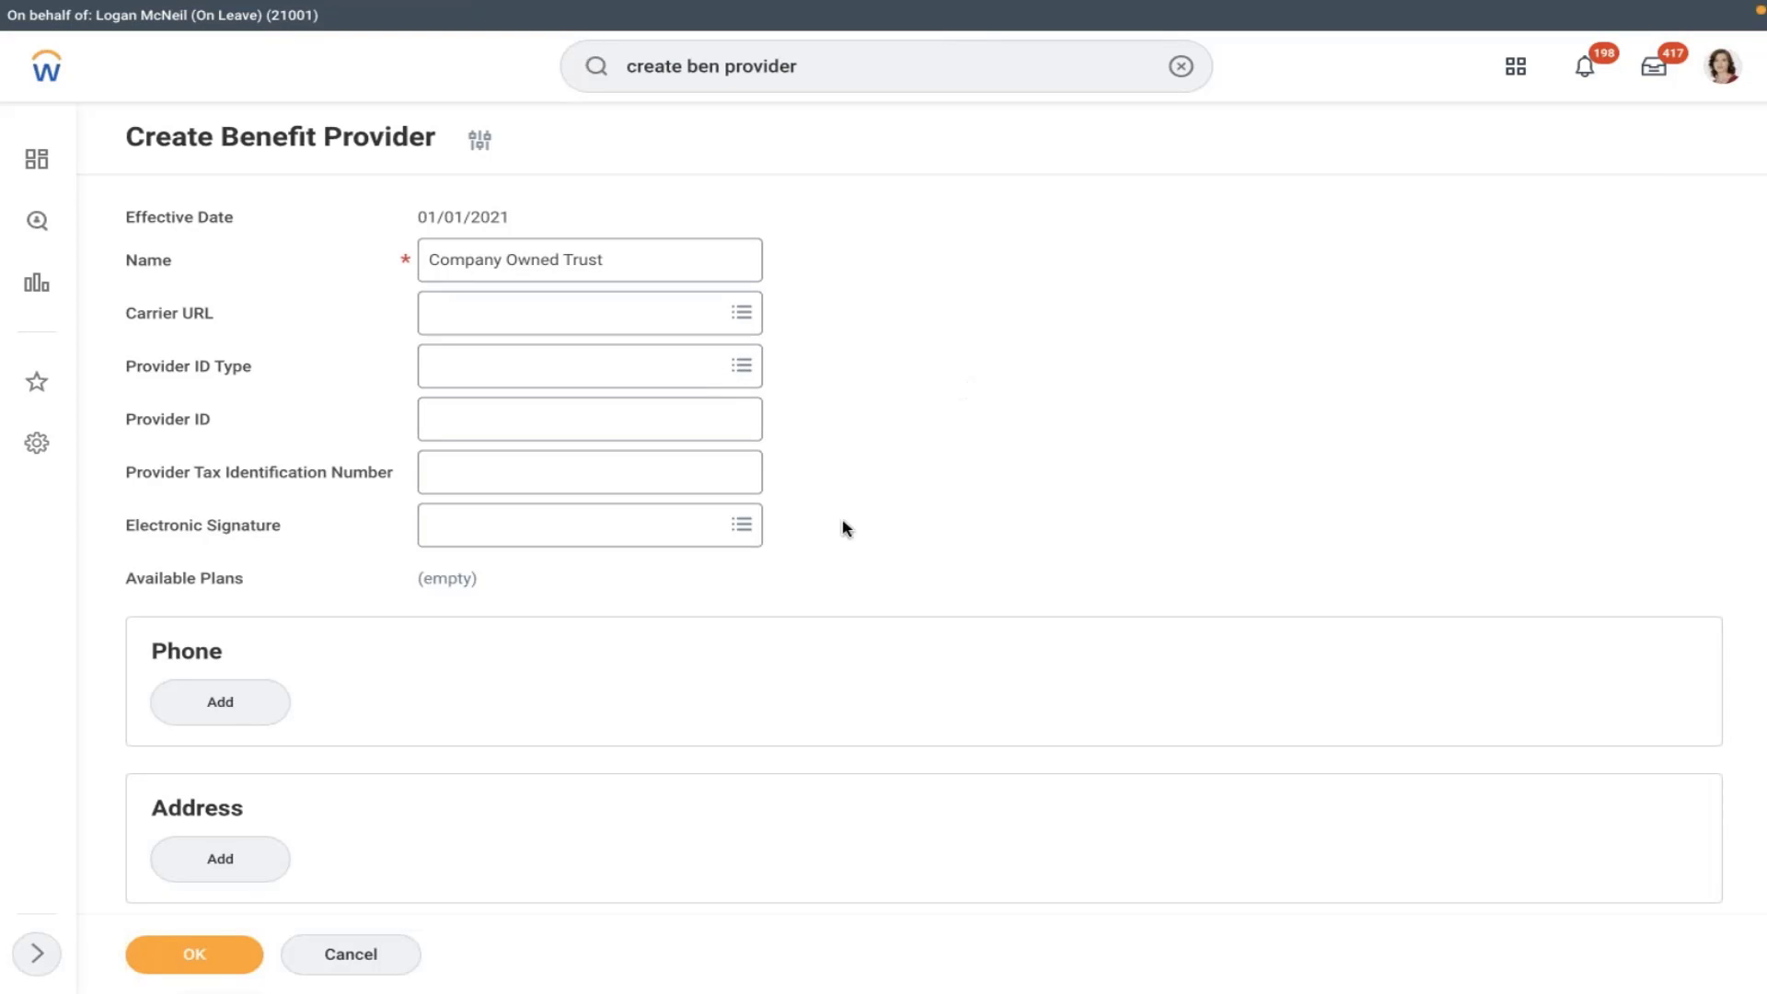
{"action": "left_click", "coordinate": [208, 951]}
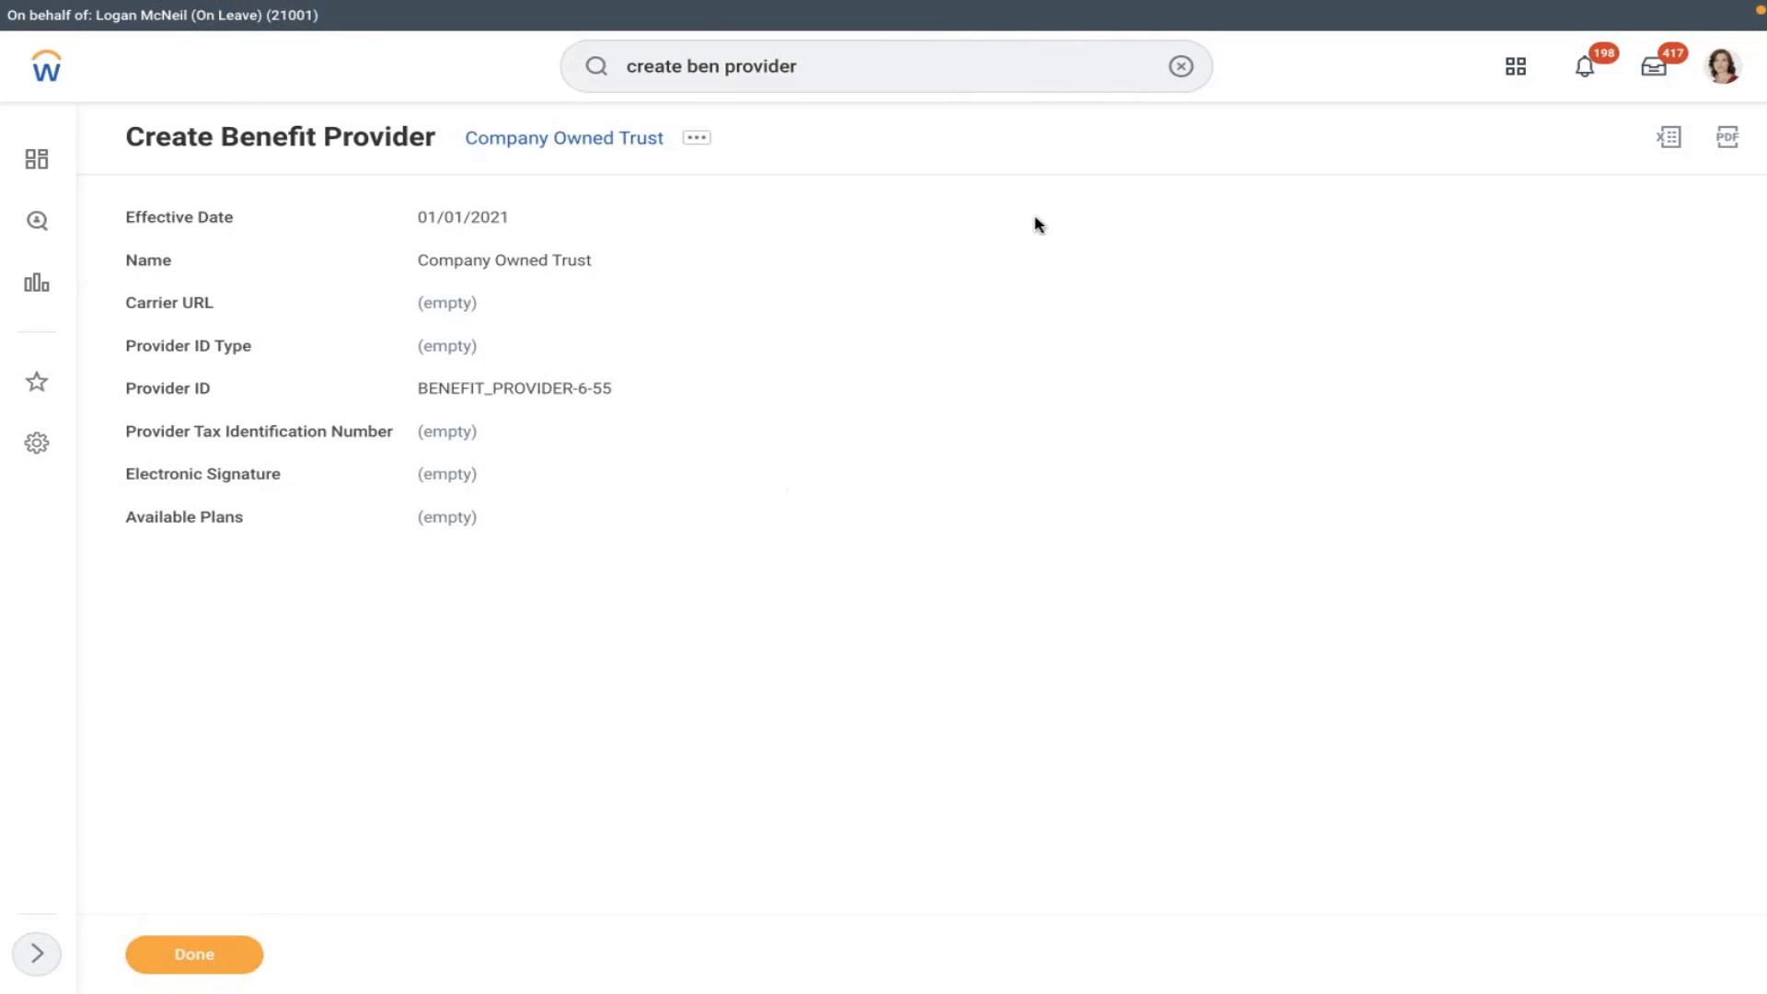
{"action": "left_click", "coordinate": [1181, 66]}
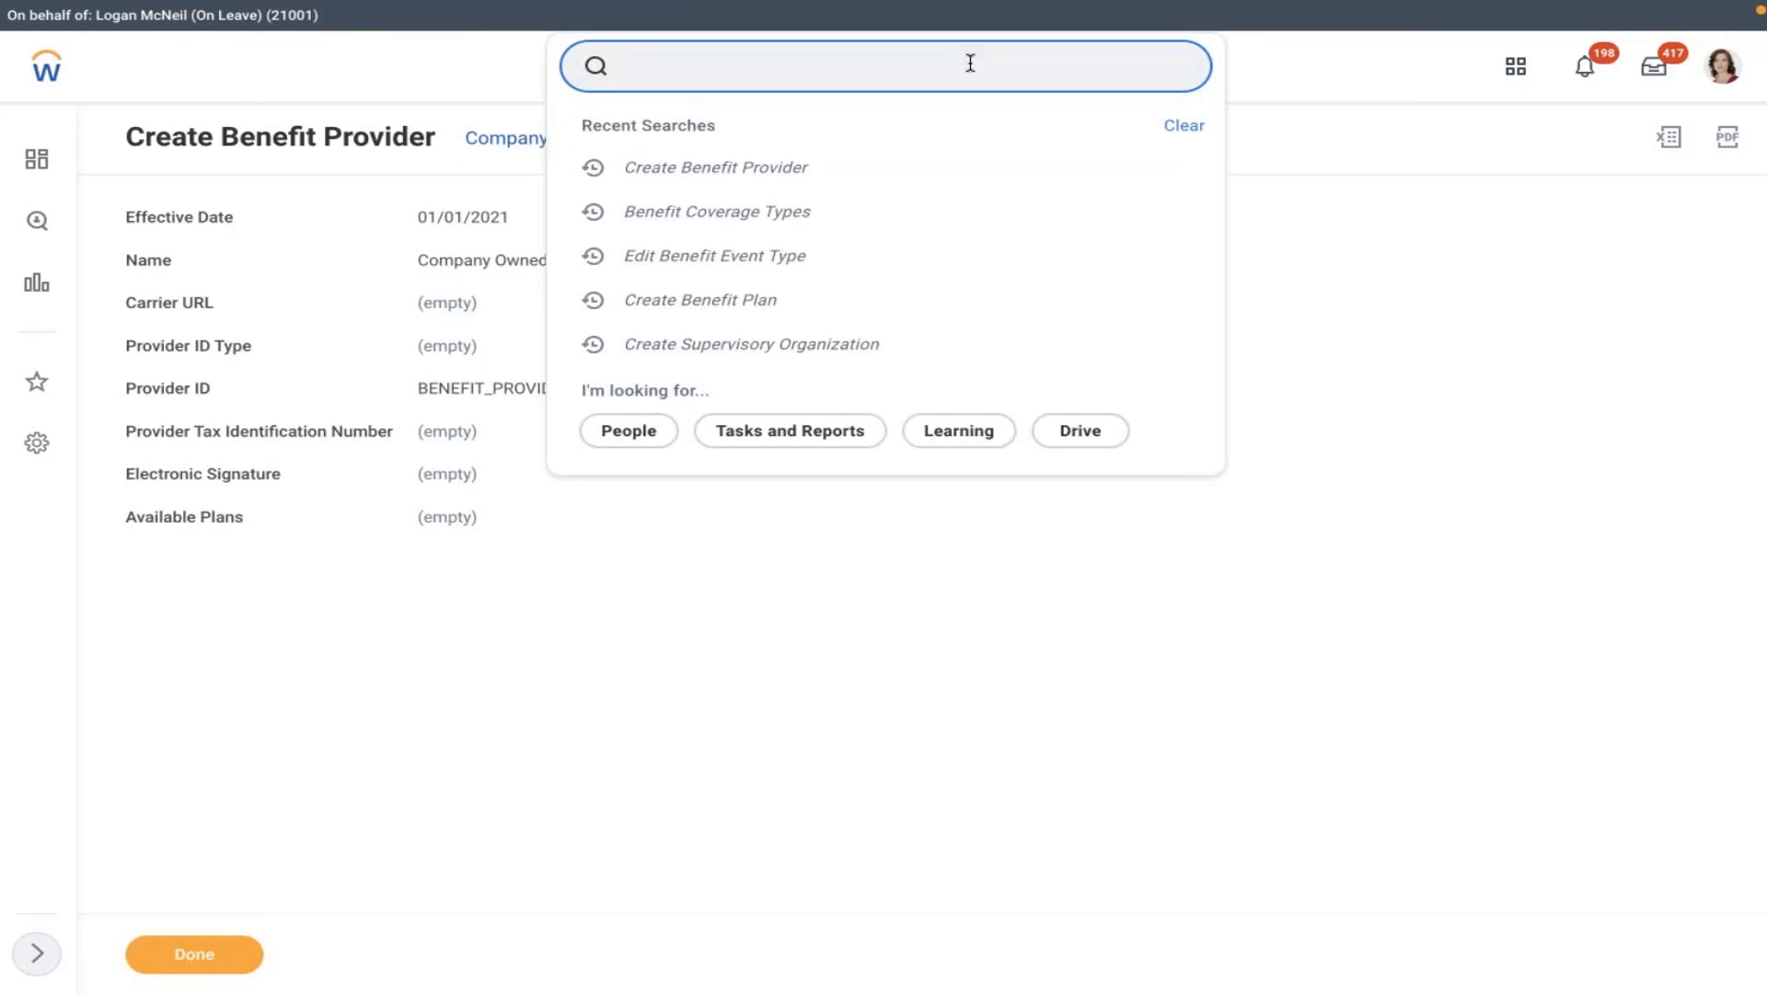
- Open Maintain Benefit Coverage Types and expand Retirement Savings Coverage Types (401(k), NQDC, Pension, RRSP, 403(b))
{"action": "type", "text": "maintain ben cov"}
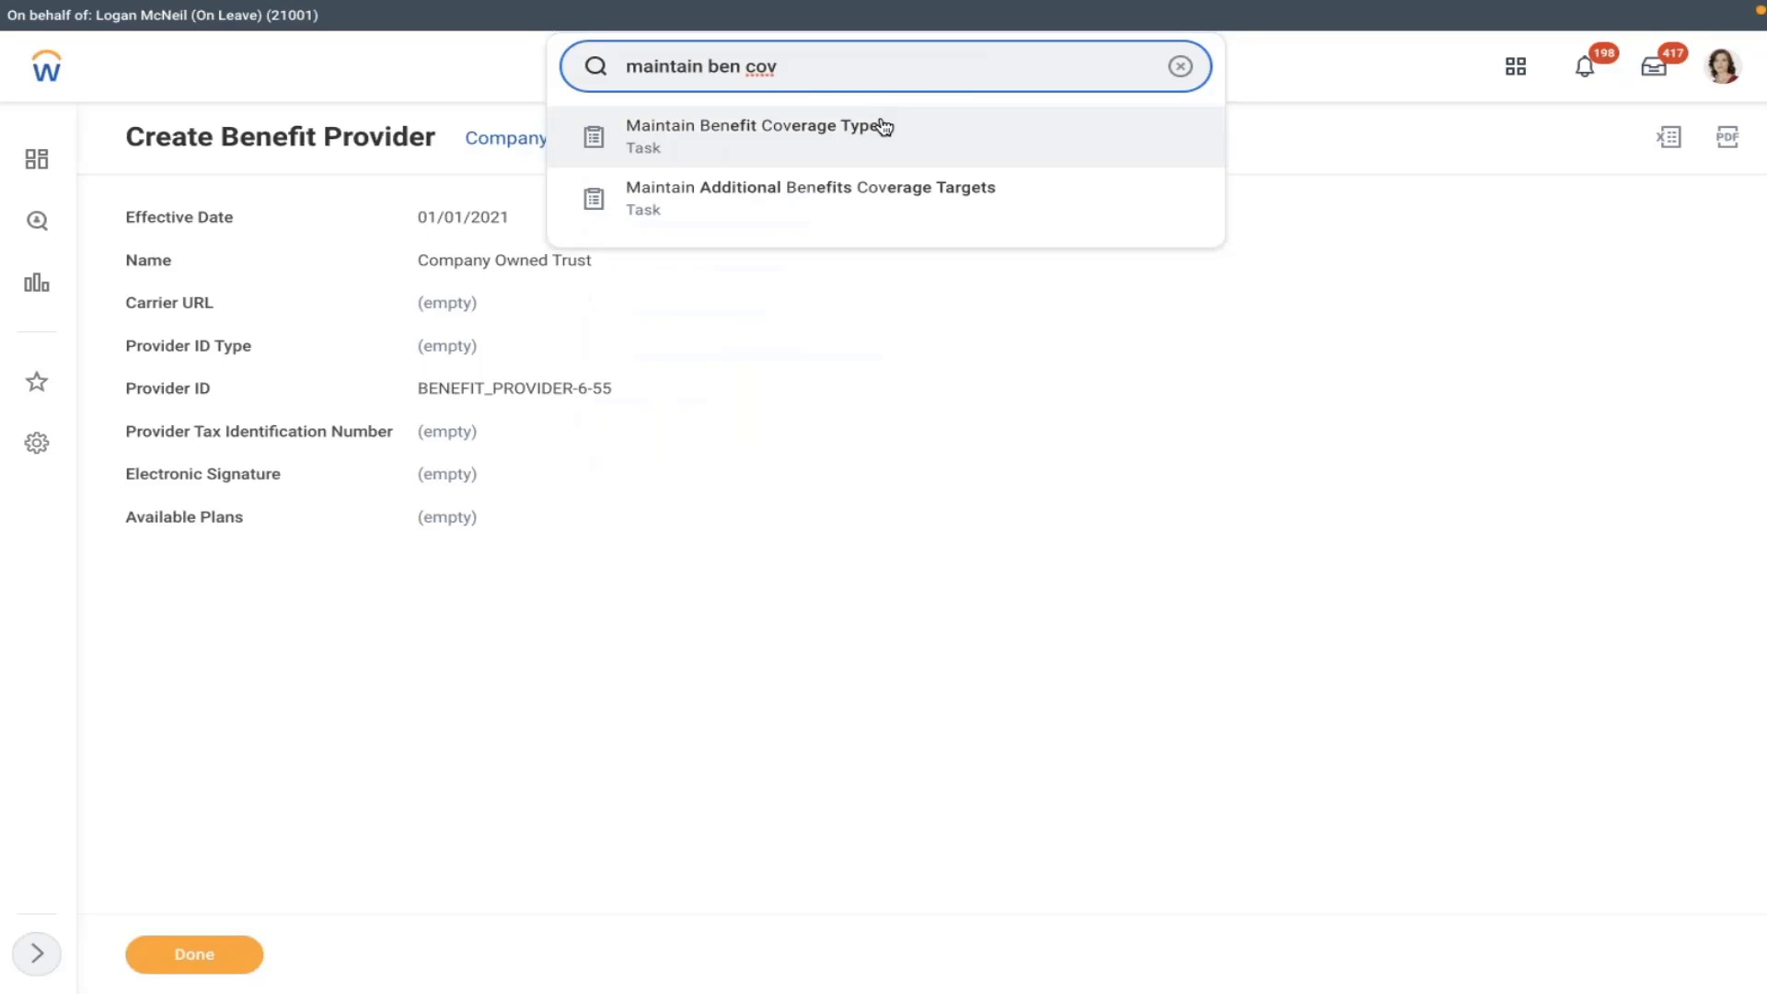
{"action": "left_click", "coordinate": [884, 126]}
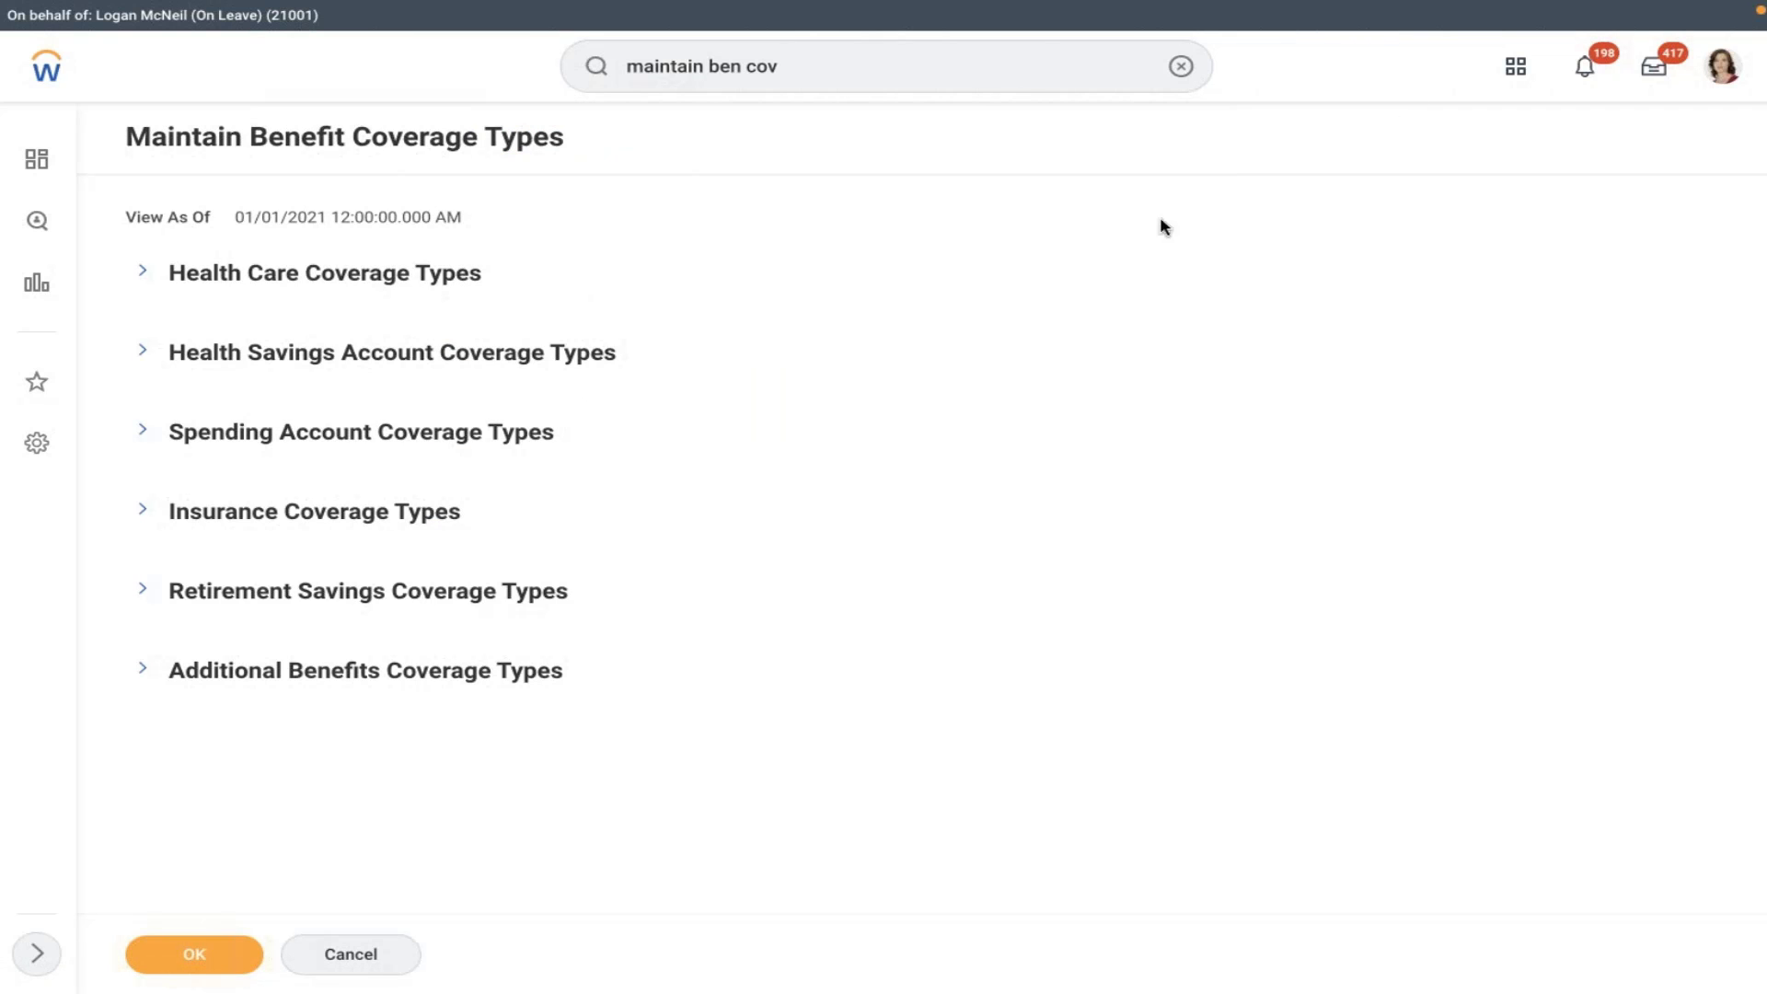
{"action": "left_click", "coordinate": [143, 591]}
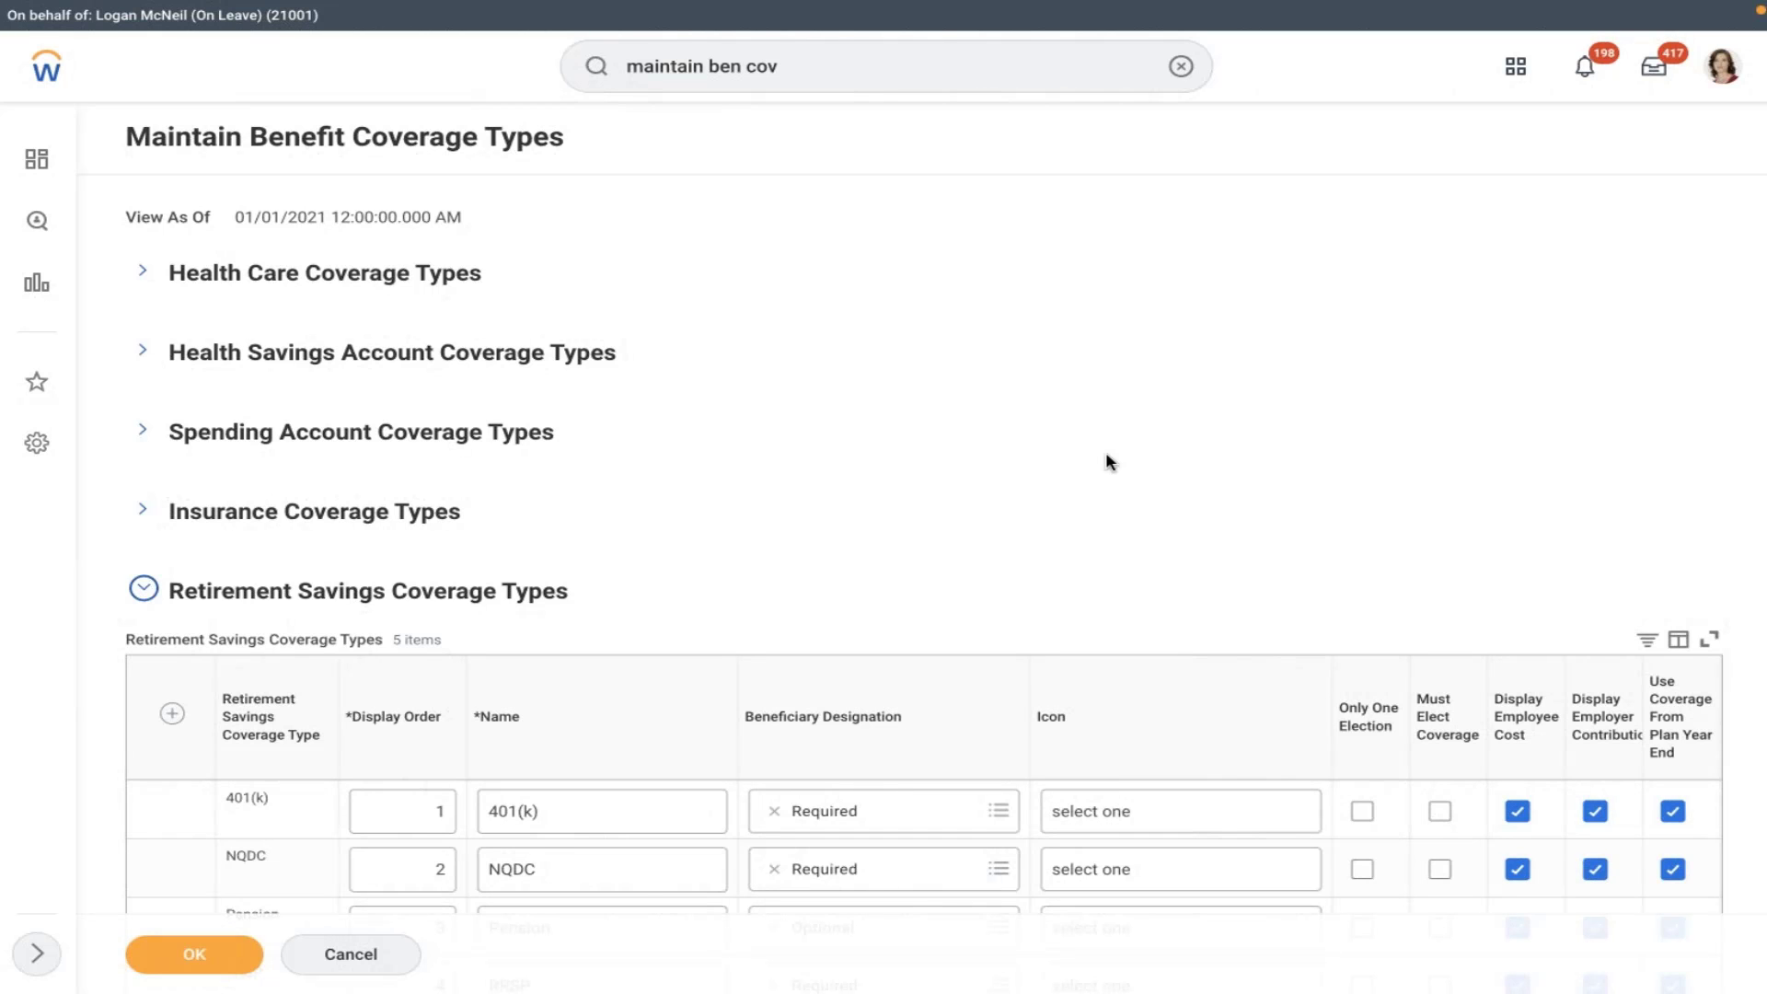
{"action": "scroll", "coordinate": [1105, 454], "scroll_direction": "down", "scroll_amount": 1}
{"action": "scroll", "coordinate": [1106, 454], "scroll_direction": "down", "scroll_amount": 3}
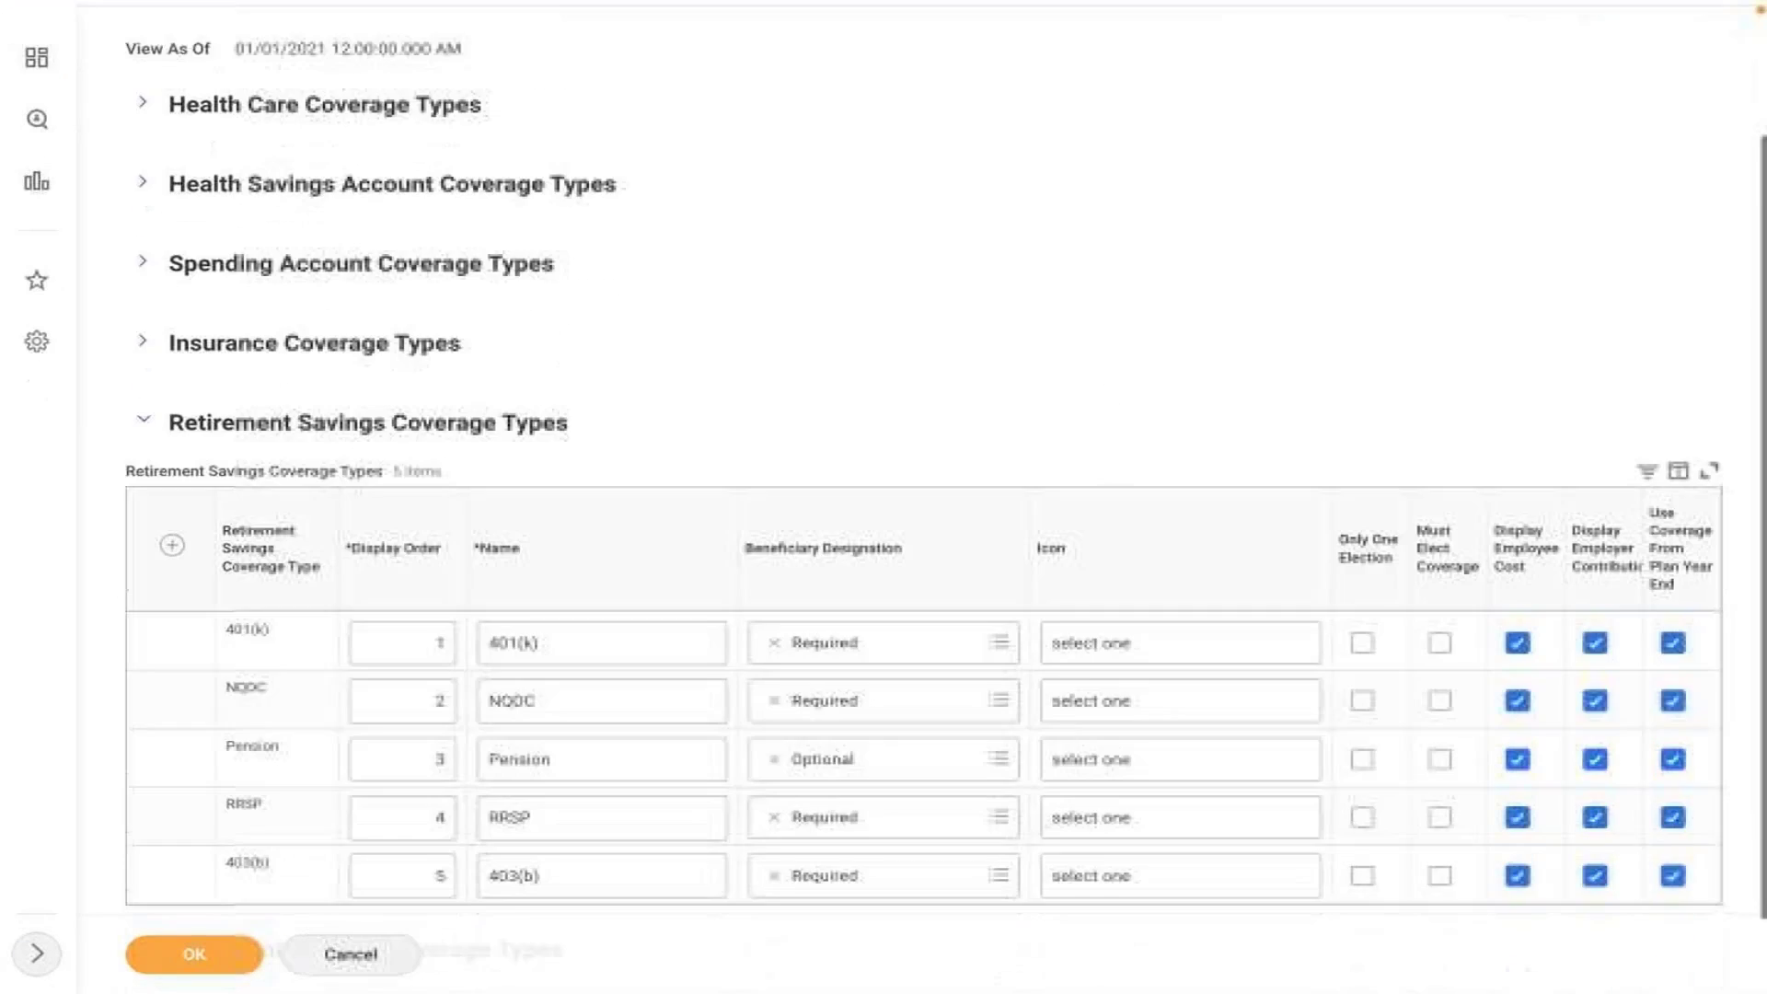
{"action": "left_click", "coordinate": [171, 455]}
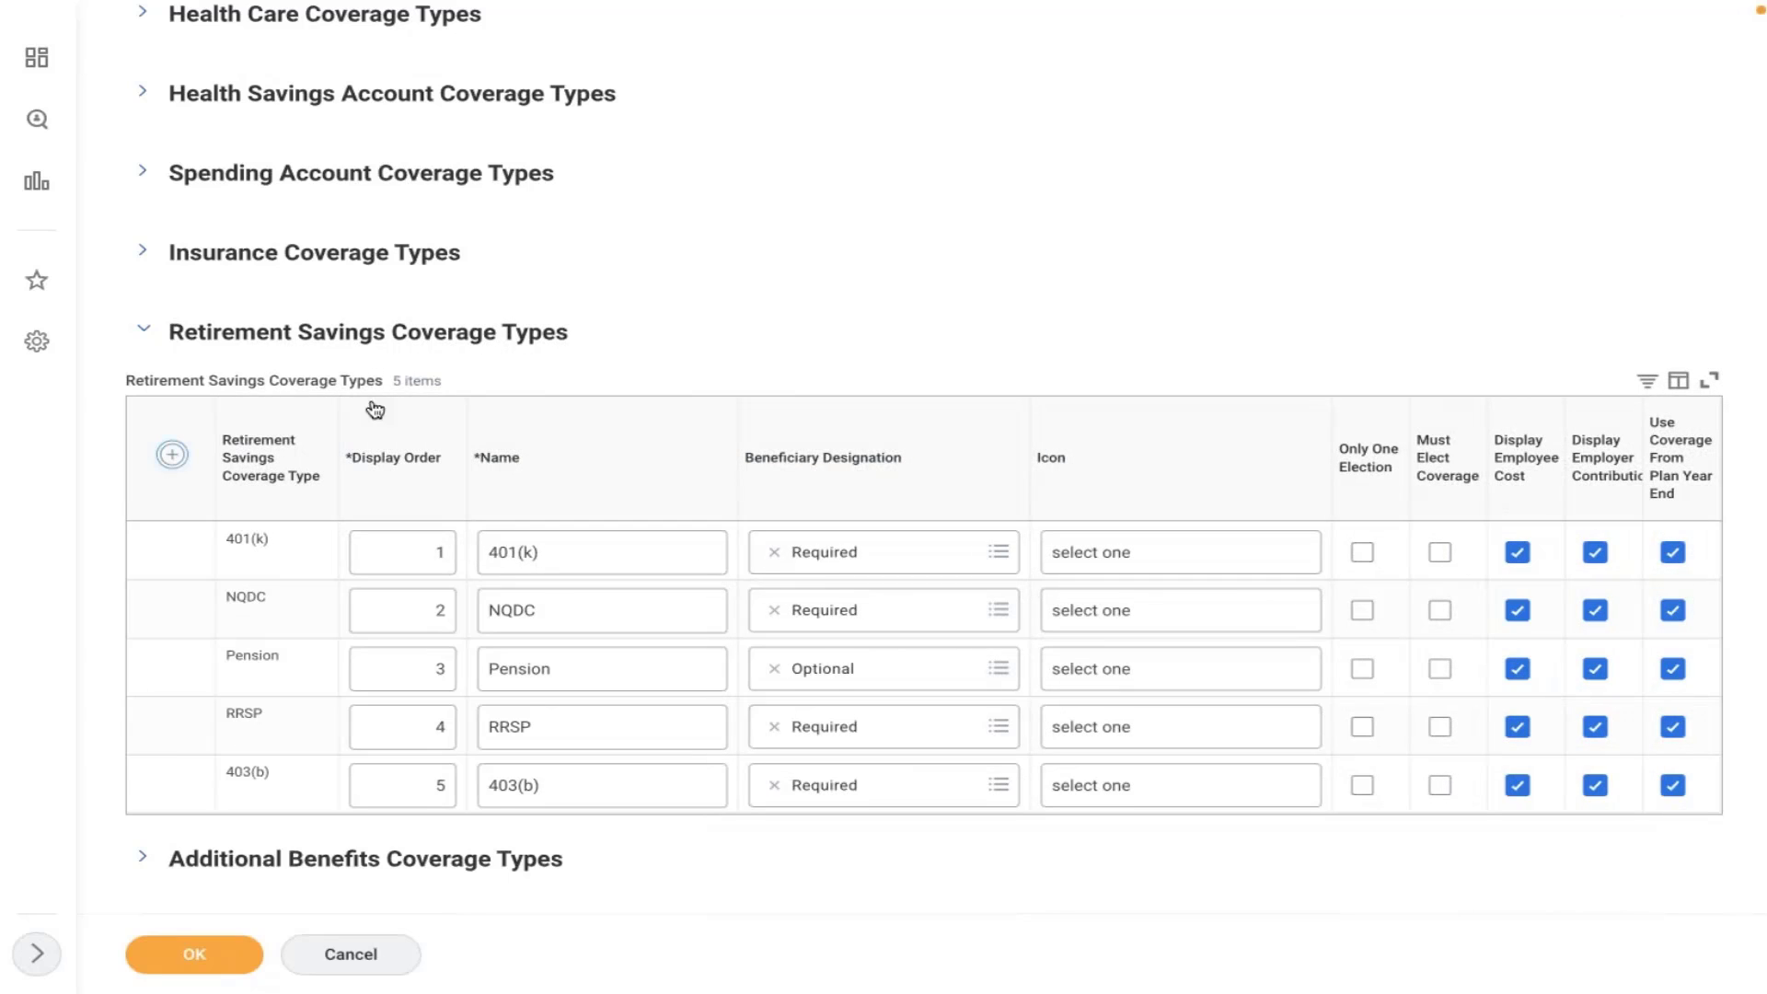
- Add a retirement savings row with display order 1 named AMD 401K
{"action": "left_click", "coordinate": [438, 551]}
{"action": "type", "text": "1"}
{"action": "key", "text": "Tab"}
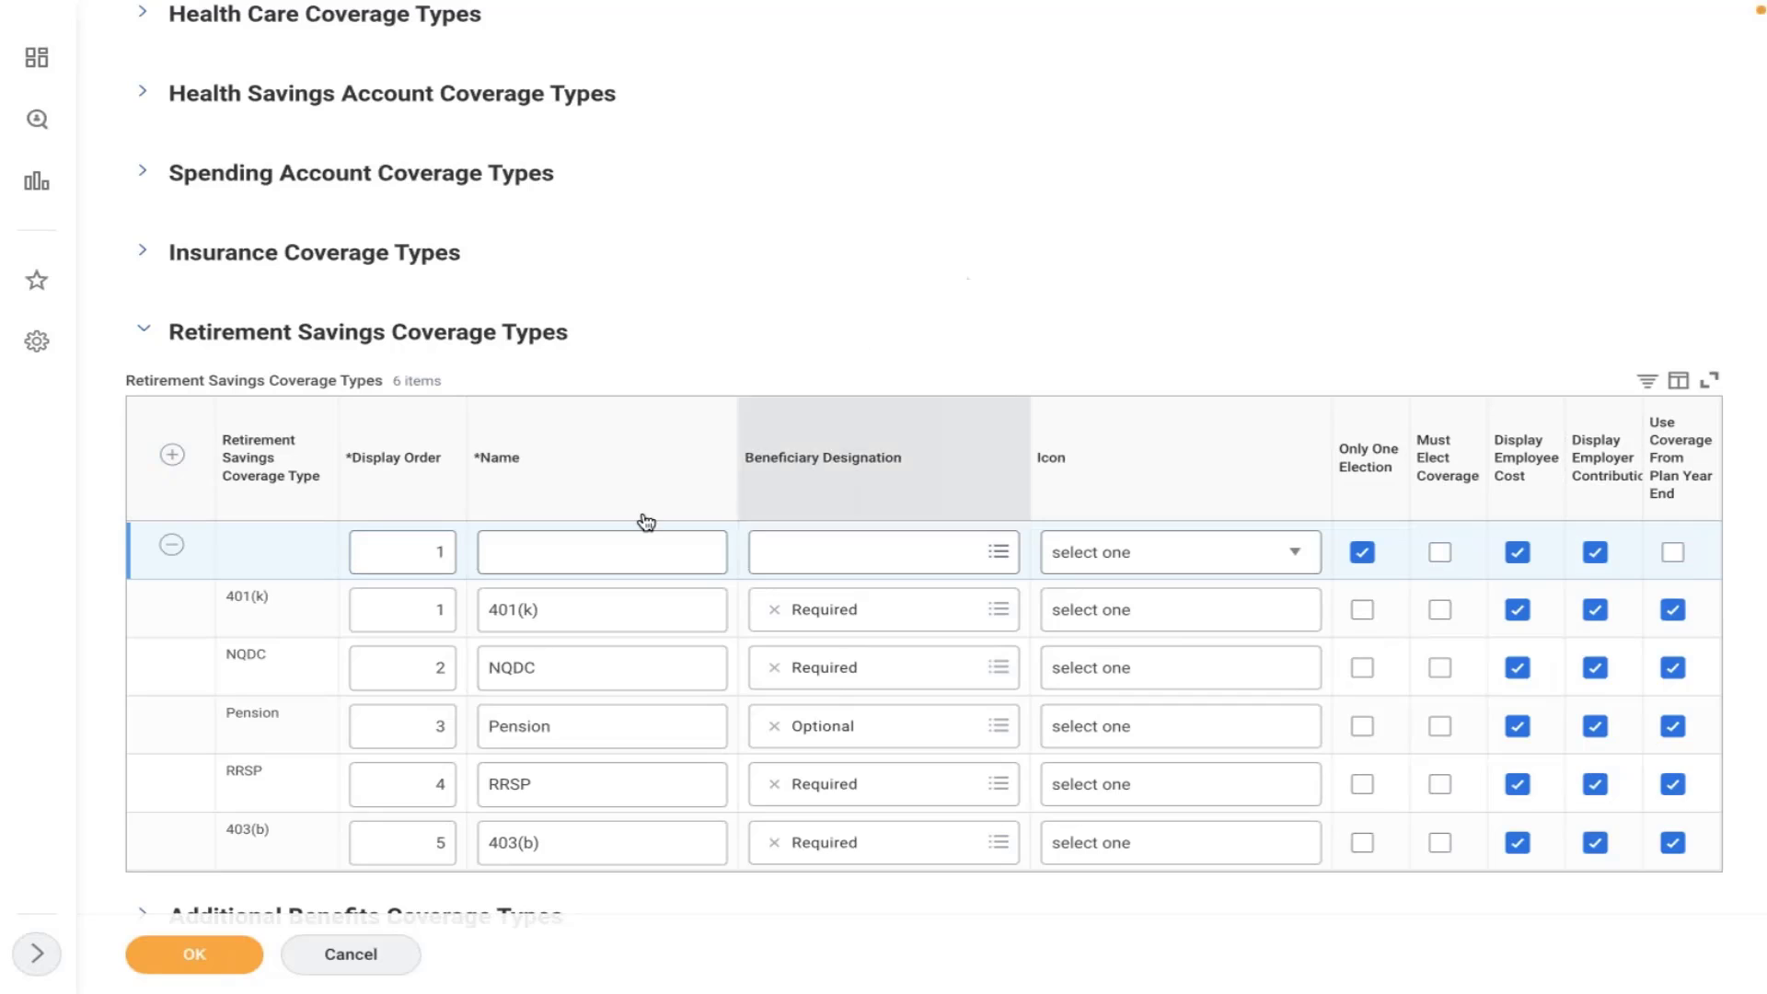
{"action": "left_click", "coordinate": [595, 547]}
{"action": "type", "text": "AM"}
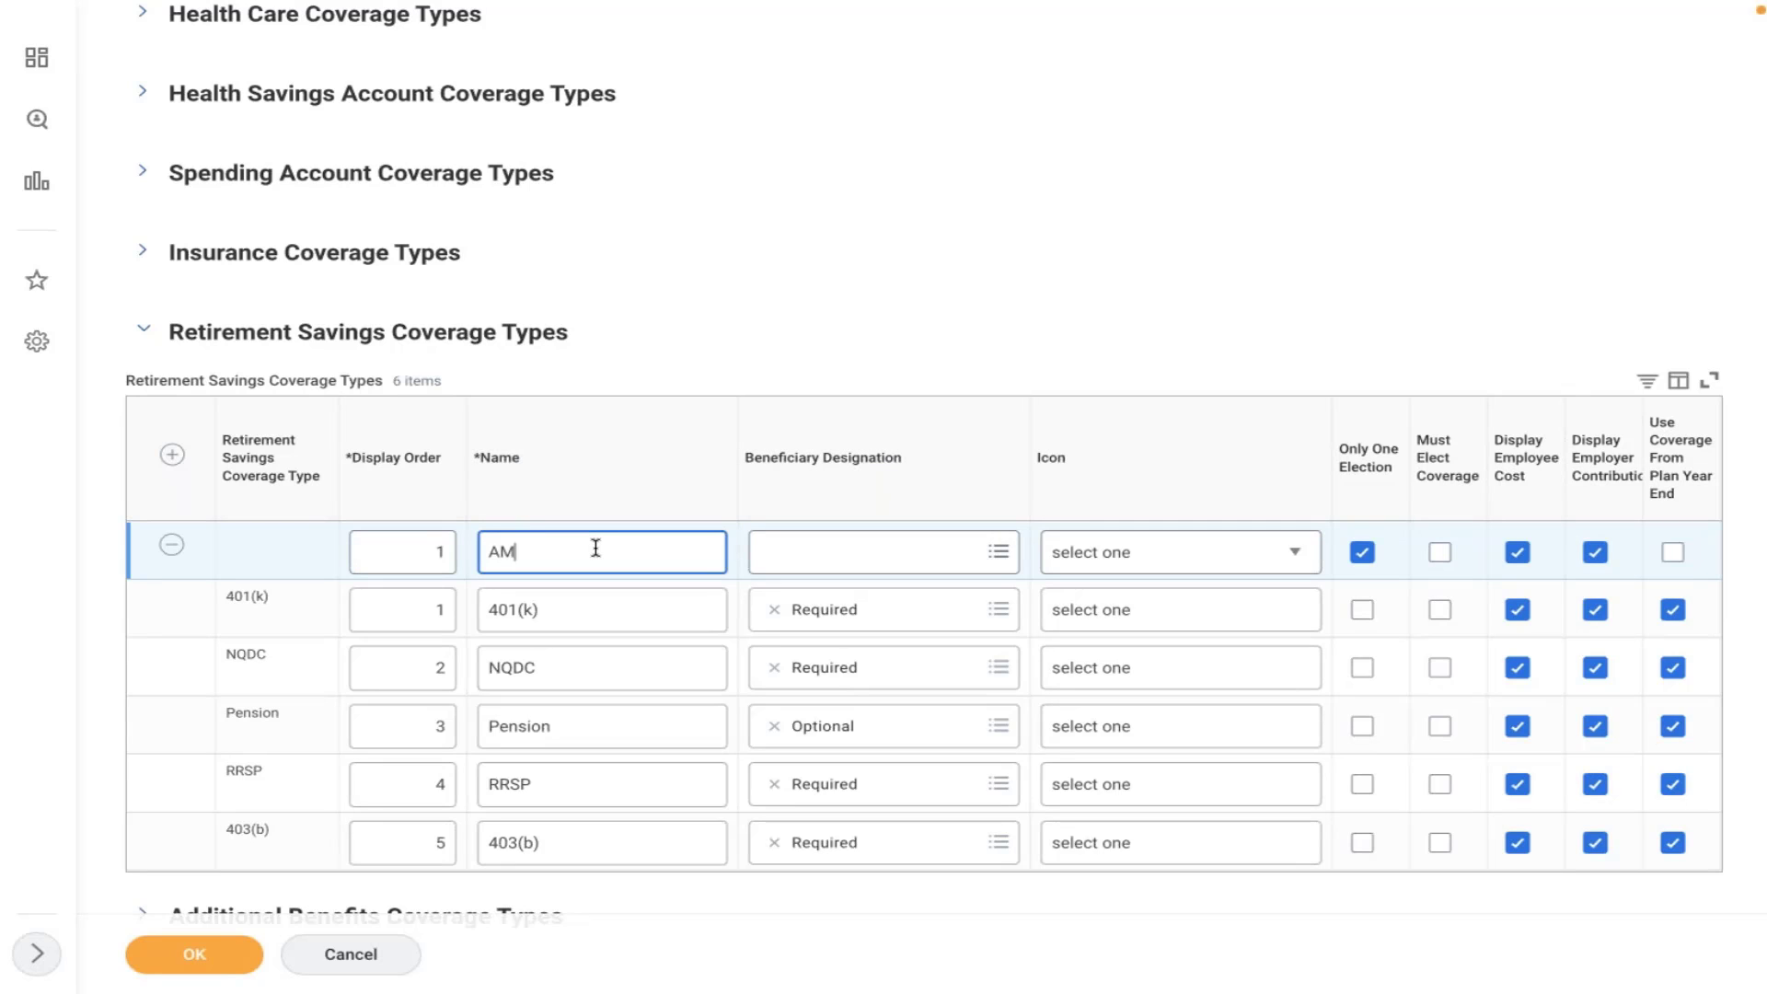
{"action": "type", "text": "D 401"}
{"action": "key", "text": "BackSpace"}
{"action": "type", "text": "K"}
{"action": "left_click", "coordinate": [1001, 264]}
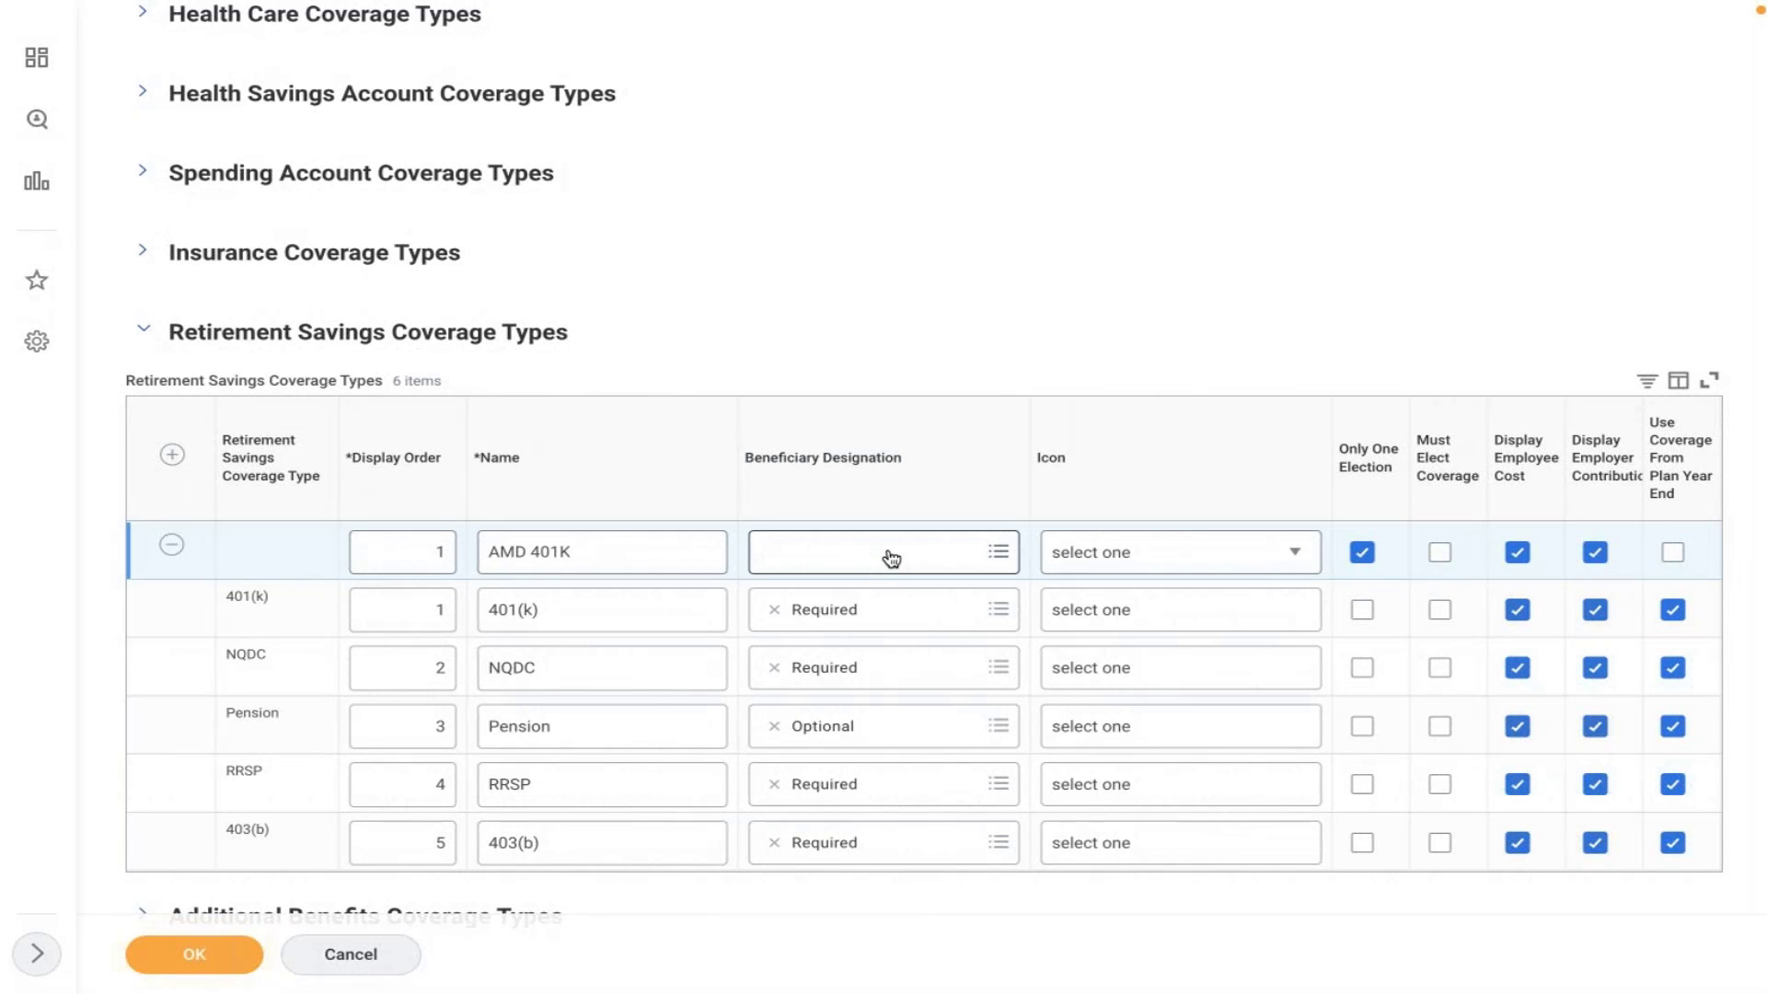
- Set the AMD 401K beneficiary designation to Optional
{"action": "left_click", "coordinate": [890, 558]}
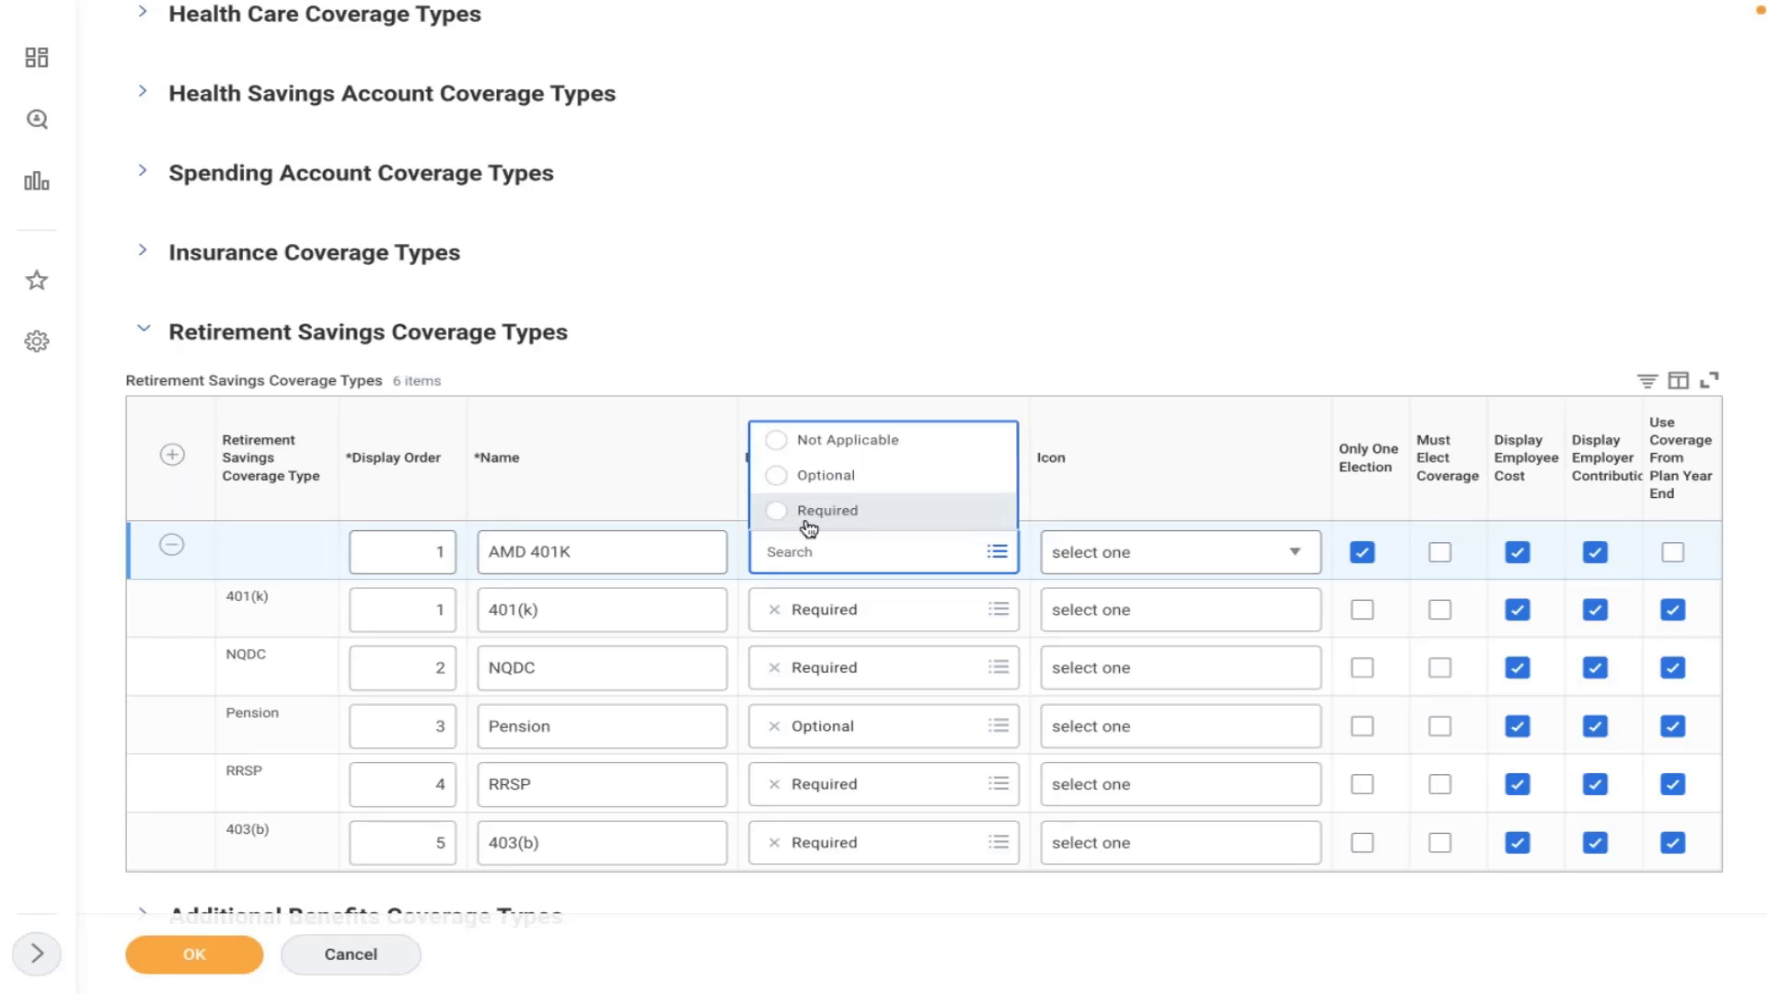
{"action": "left_click", "coordinate": [834, 478]}
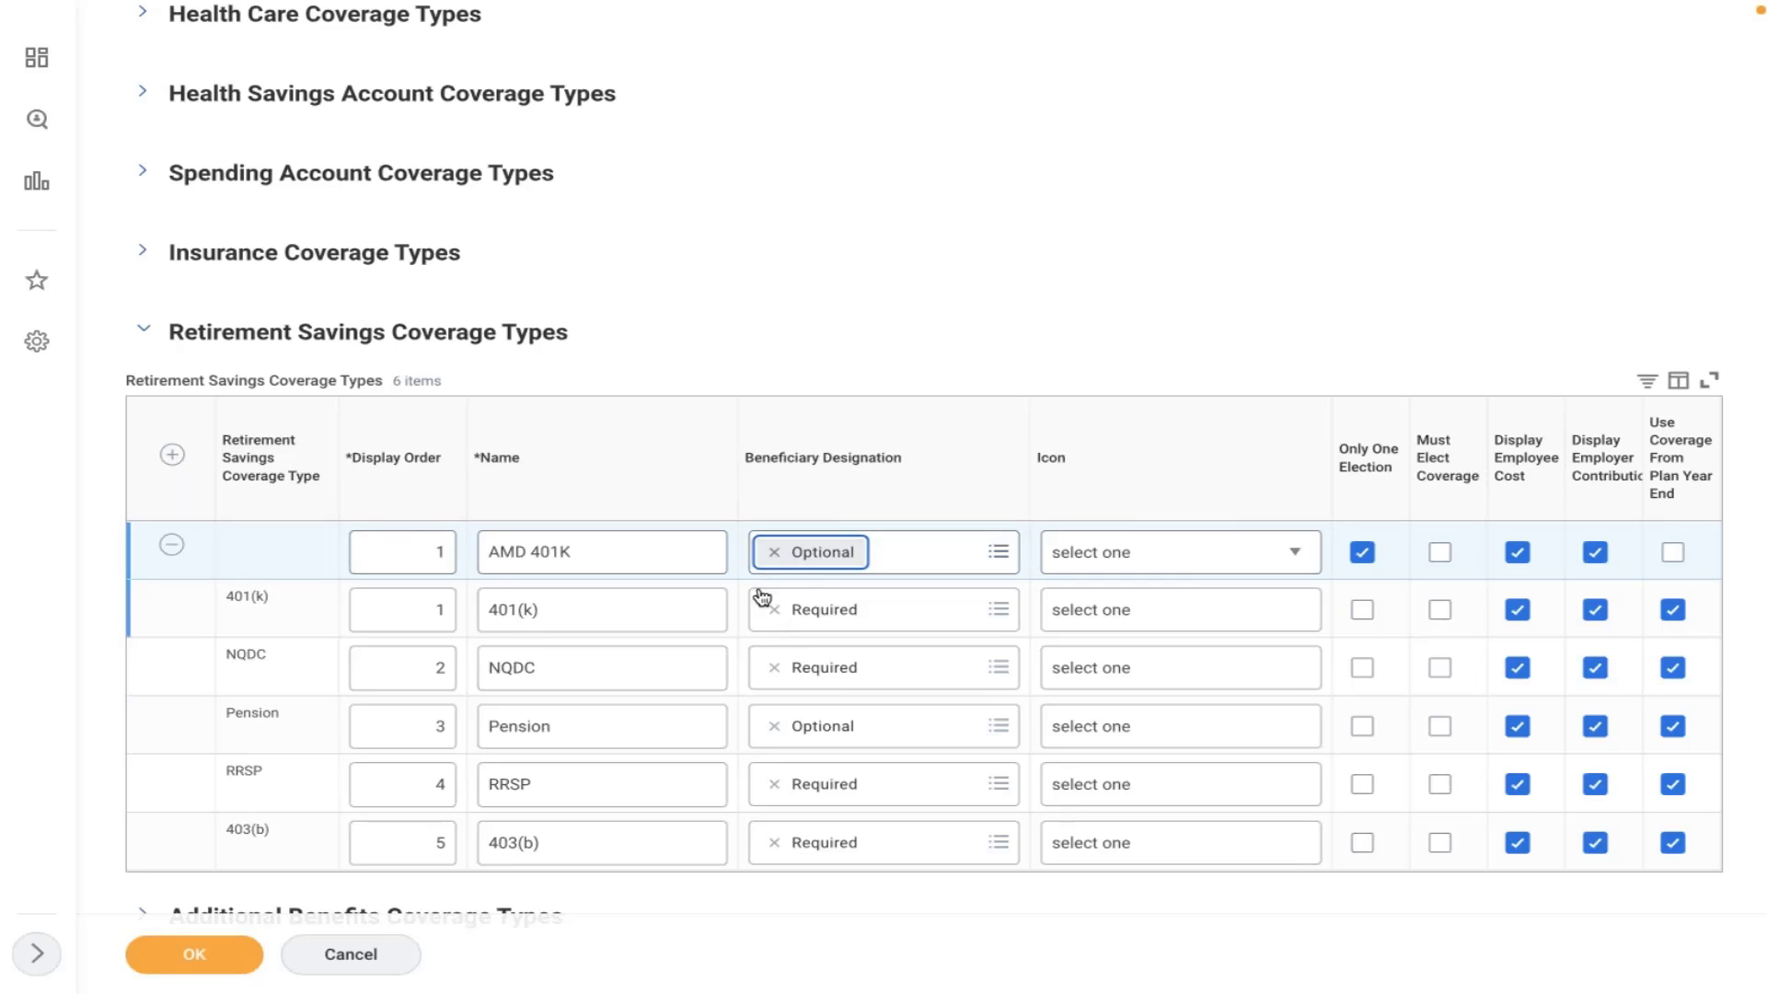
{"action": "left_click", "coordinate": [1131, 563]}
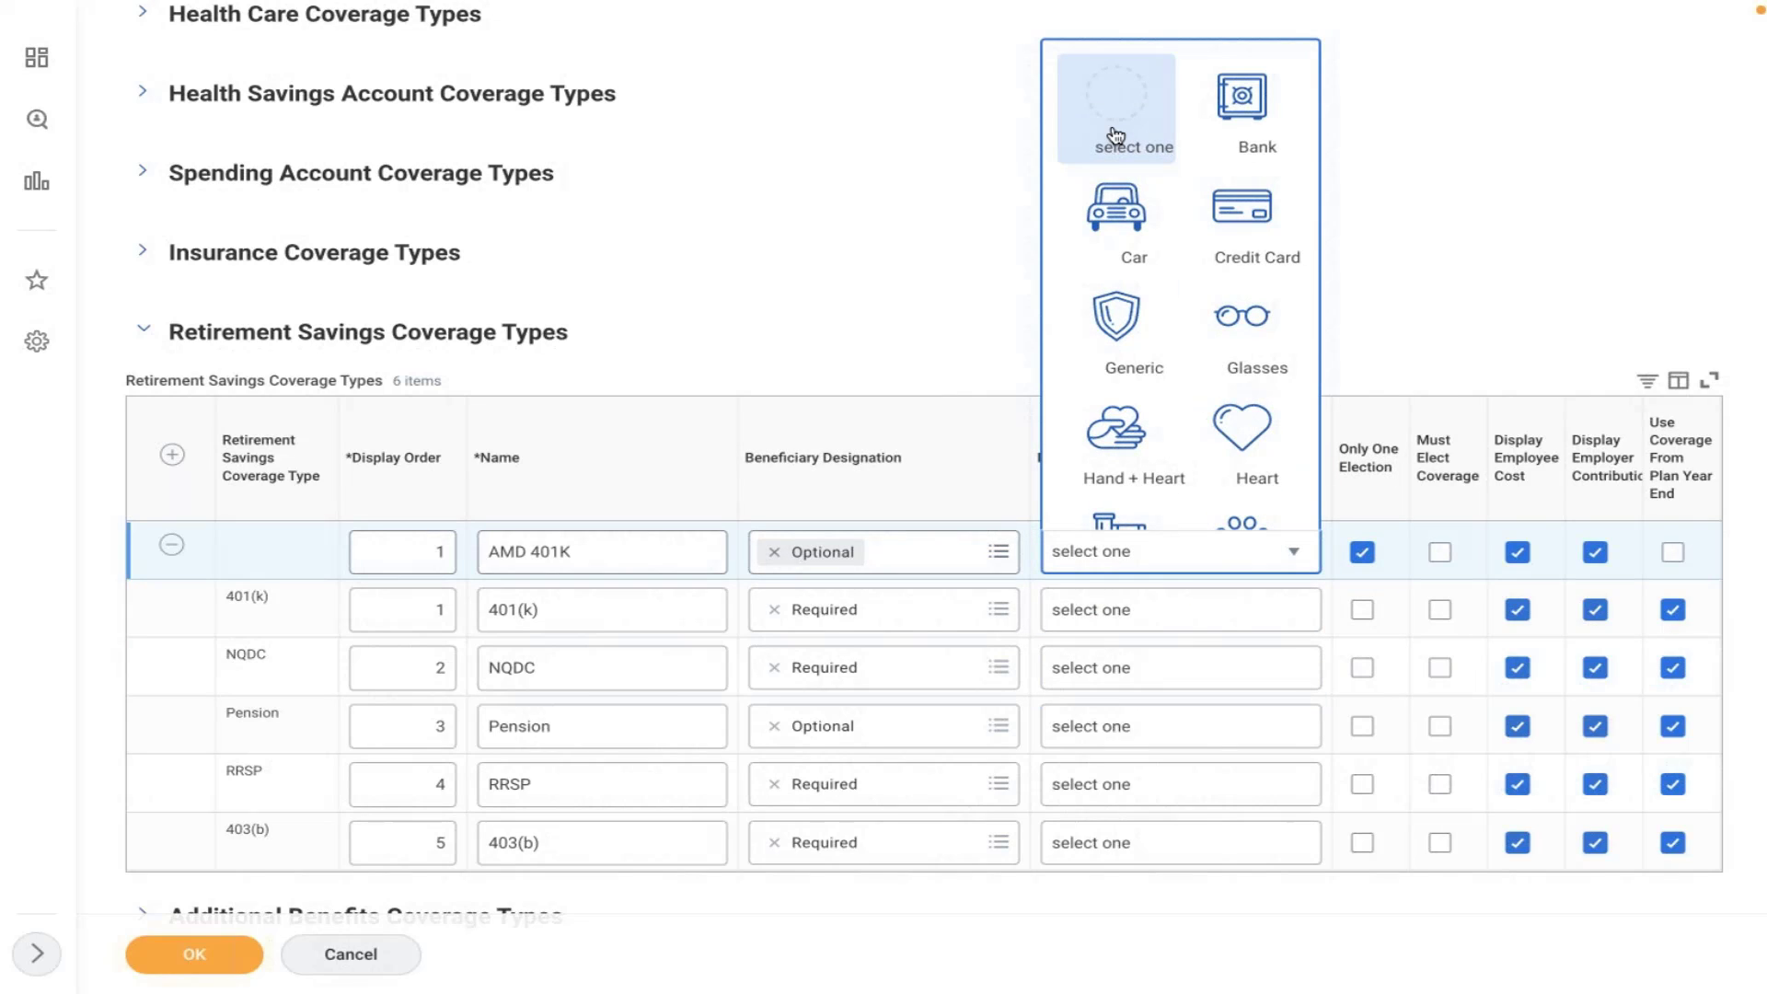
- Choose the Stock icon for the AMD 401K row from the icon grid
{"action": "key", "text": "Down"}
{"action": "key", "text": "Down"}
{"action": "key", "text": "Down"}
{"action": "key", "text": "Down"}
{"action": "key", "text": "Down"}
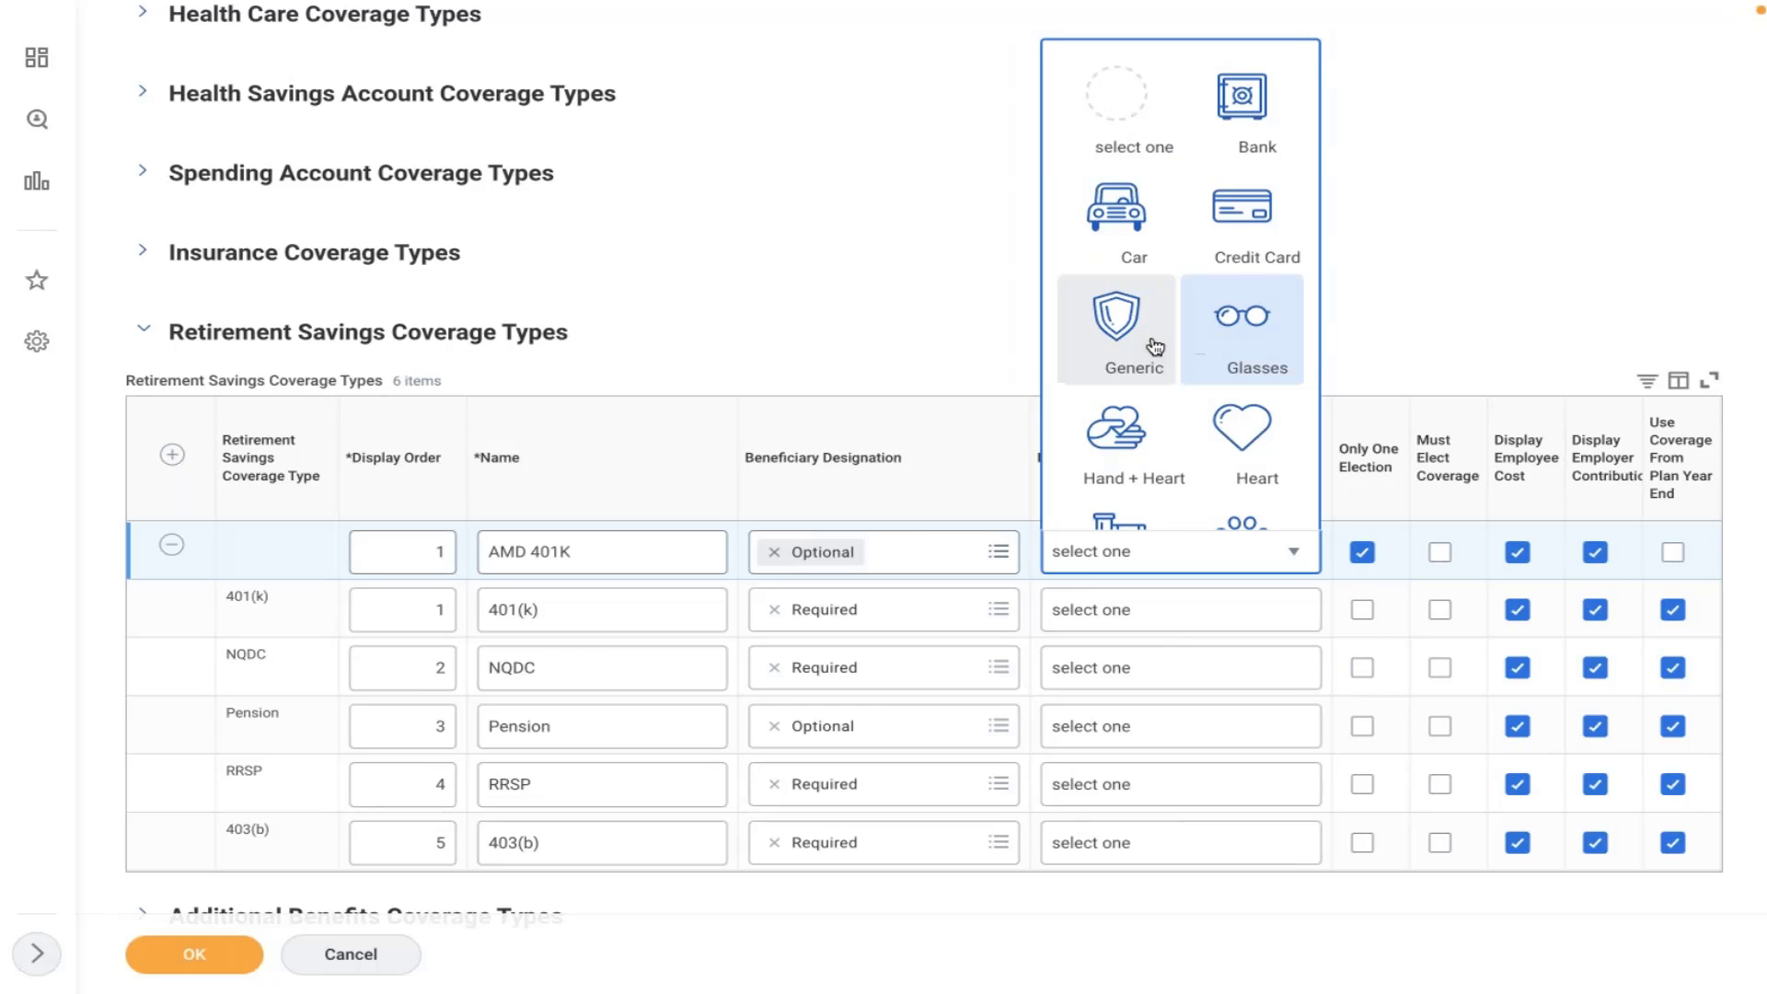
{"action": "key", "text": "Down"}
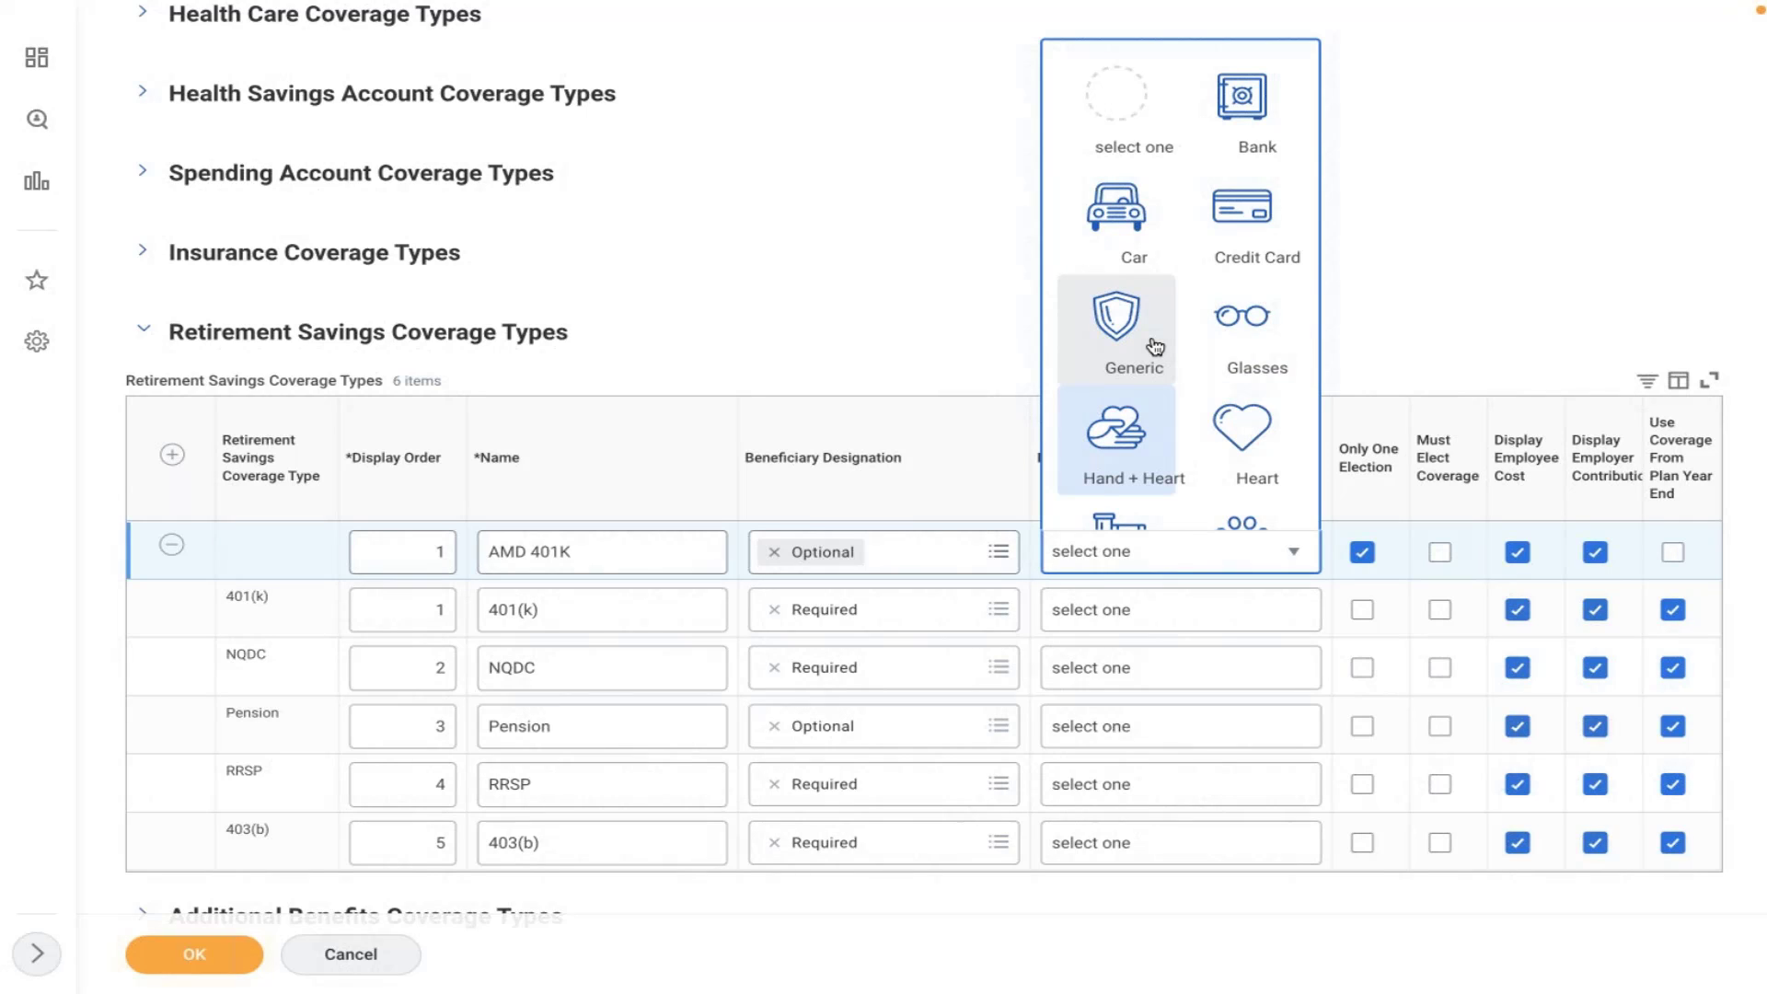
{"action": "key", "text": "Down"}
{"action": "key", "text": "Down"}
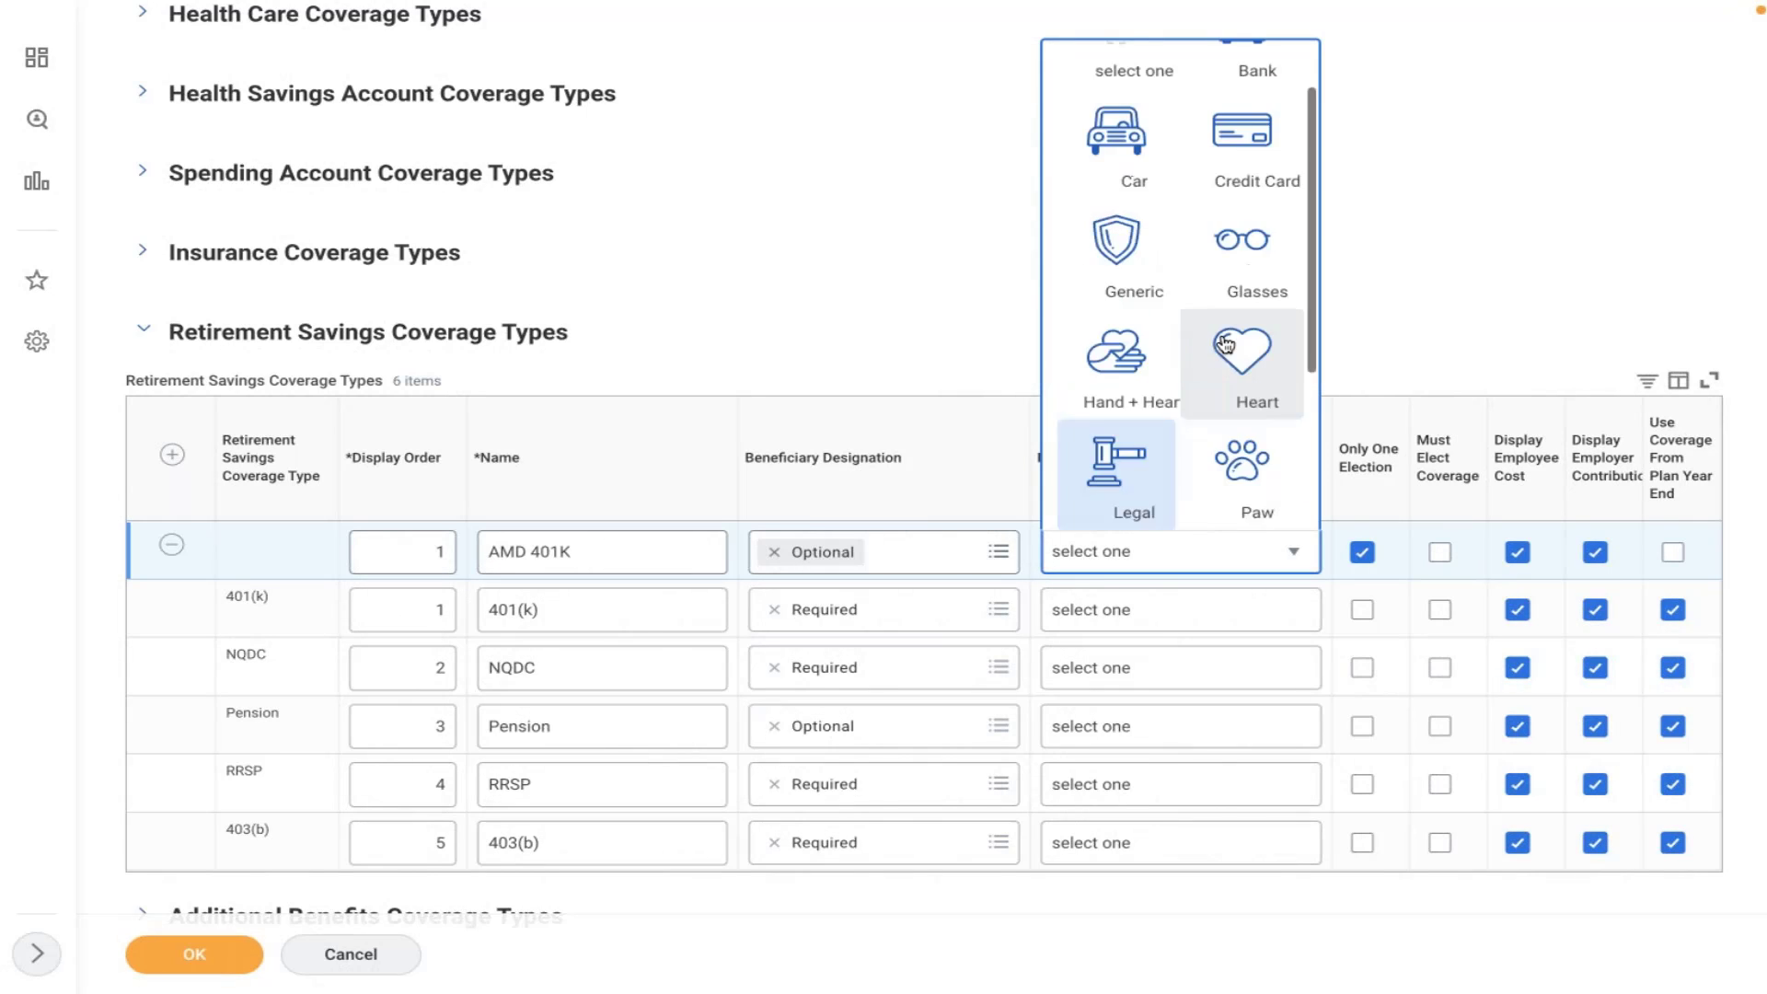
{"action": "key", "text": "Down"}
{"action": "key", "text": "Down"}
{"action": "key", "text": "Down"}
{"action": "key", "text": "Down"}
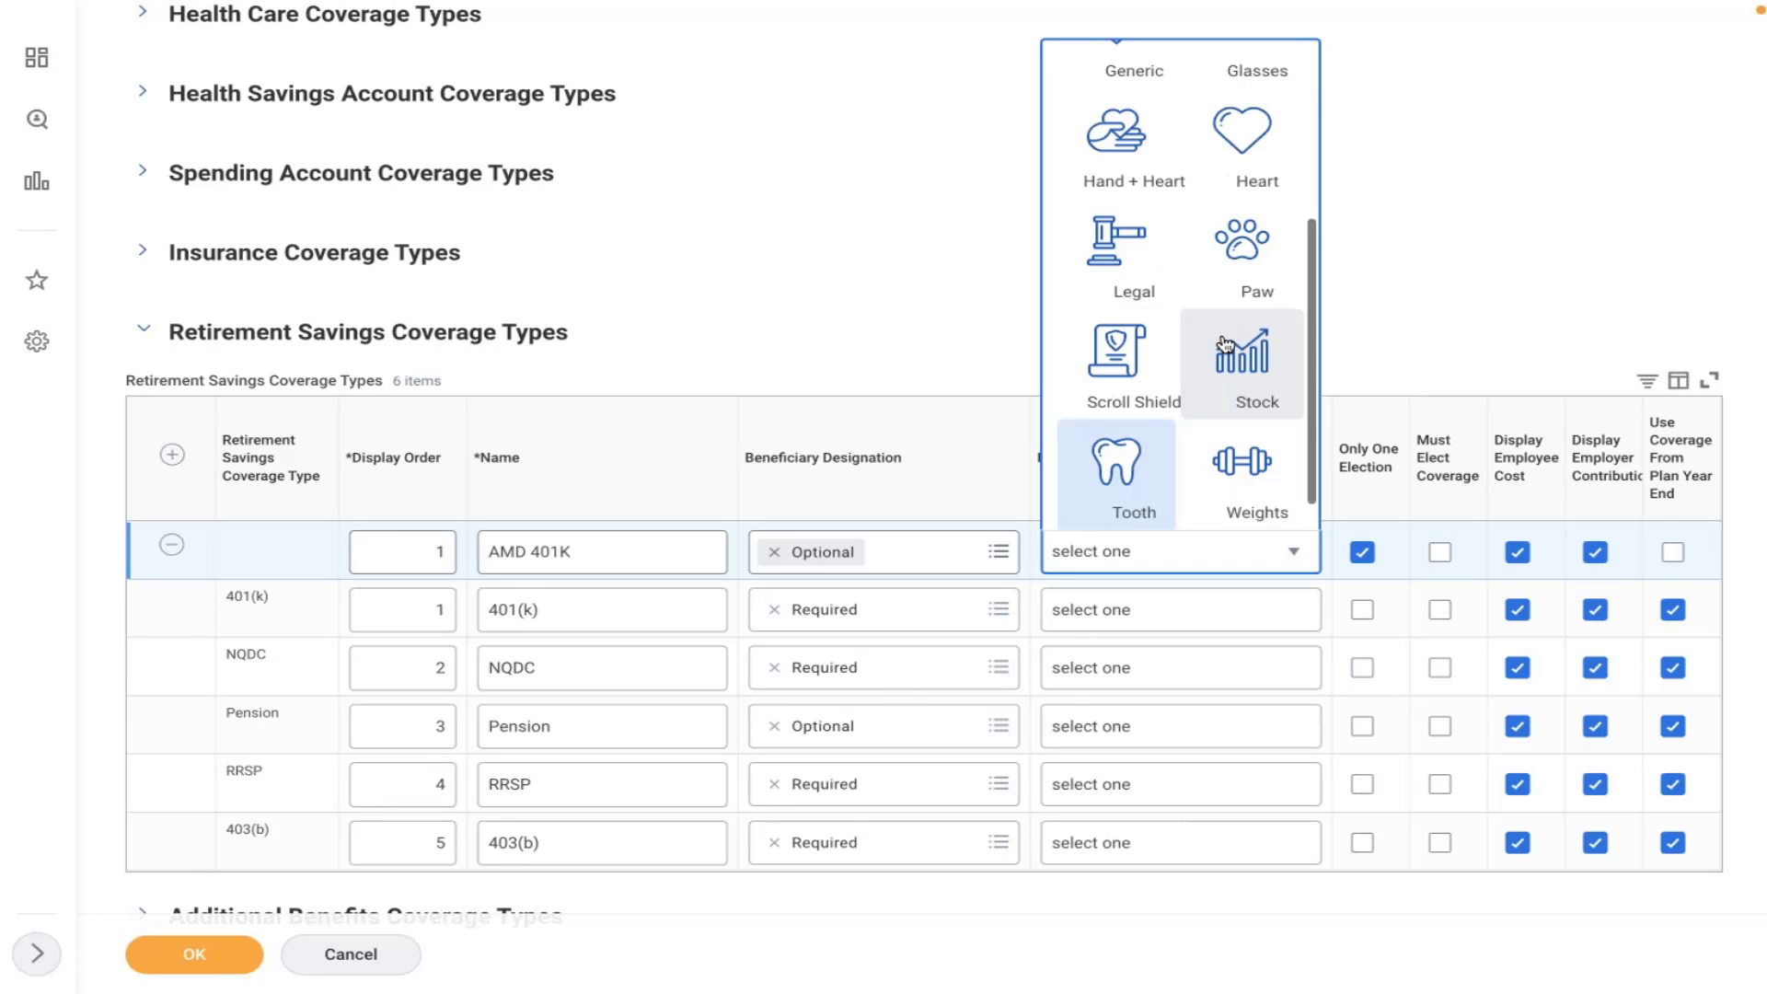
{"action": "key", "text": "Down"}
{"action": "key", "text": "Down"}
{"action": "key", "text": "Up"}
{"action": "key", "text": "Up"}
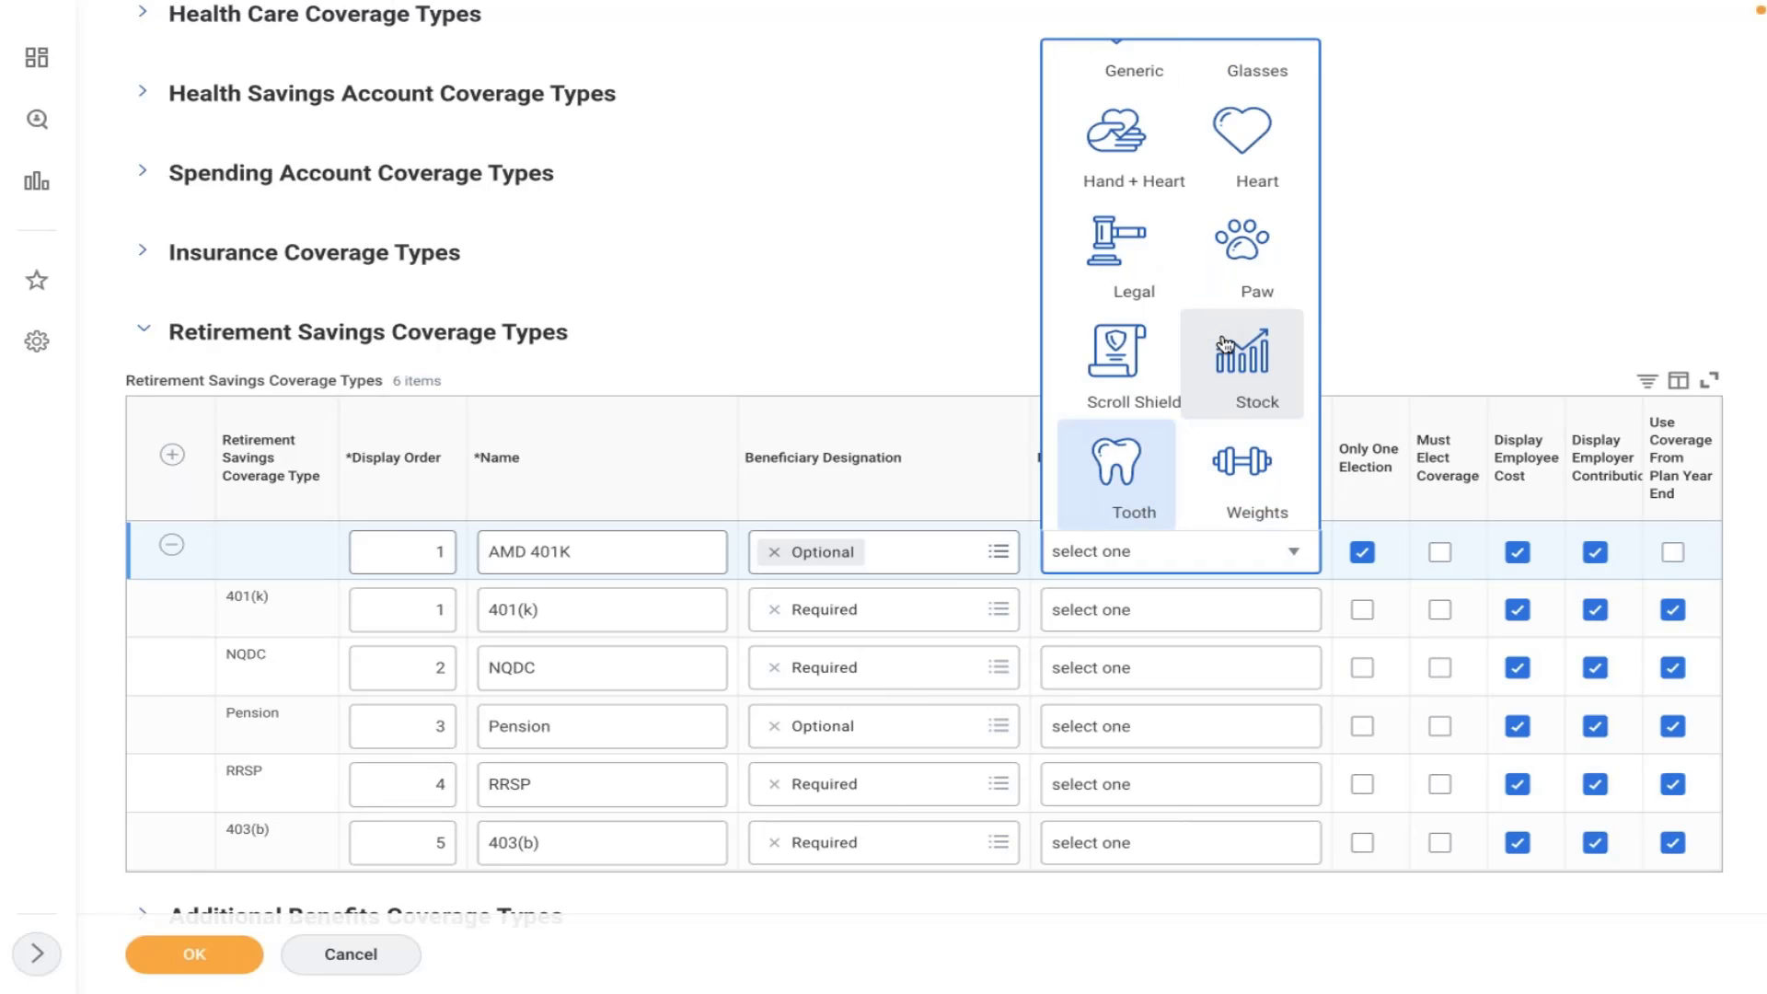
{"action": "key", "text": "Up"}
{"action": "key", "text": "Up"}
{"action": "key", "text": "Up"}
{"action": "key", "text": "Up"}
{"action": "key", "text": "Up"}
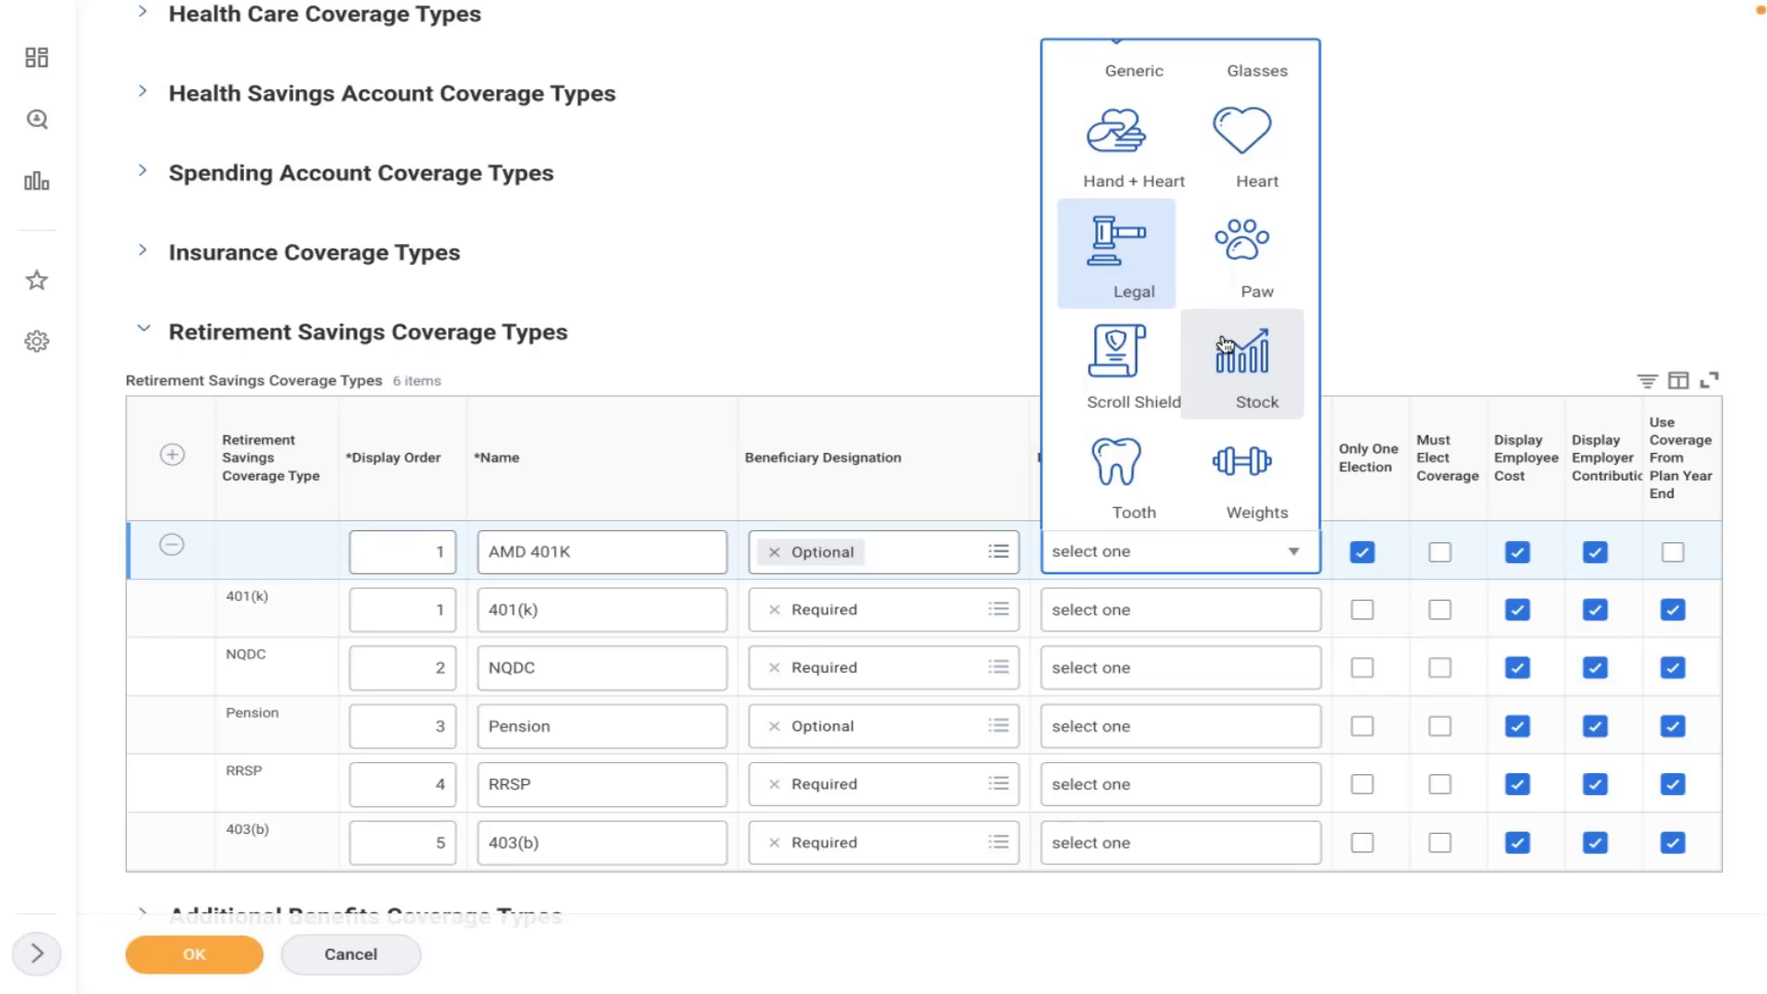
{"action": "key", "text": "Up"}
{"action": "key", "text": "Up"}
{"action": "key", "text": "Up"}
{"action": "key", "text": "Up"}
{"action": "key", "text": "Up"}
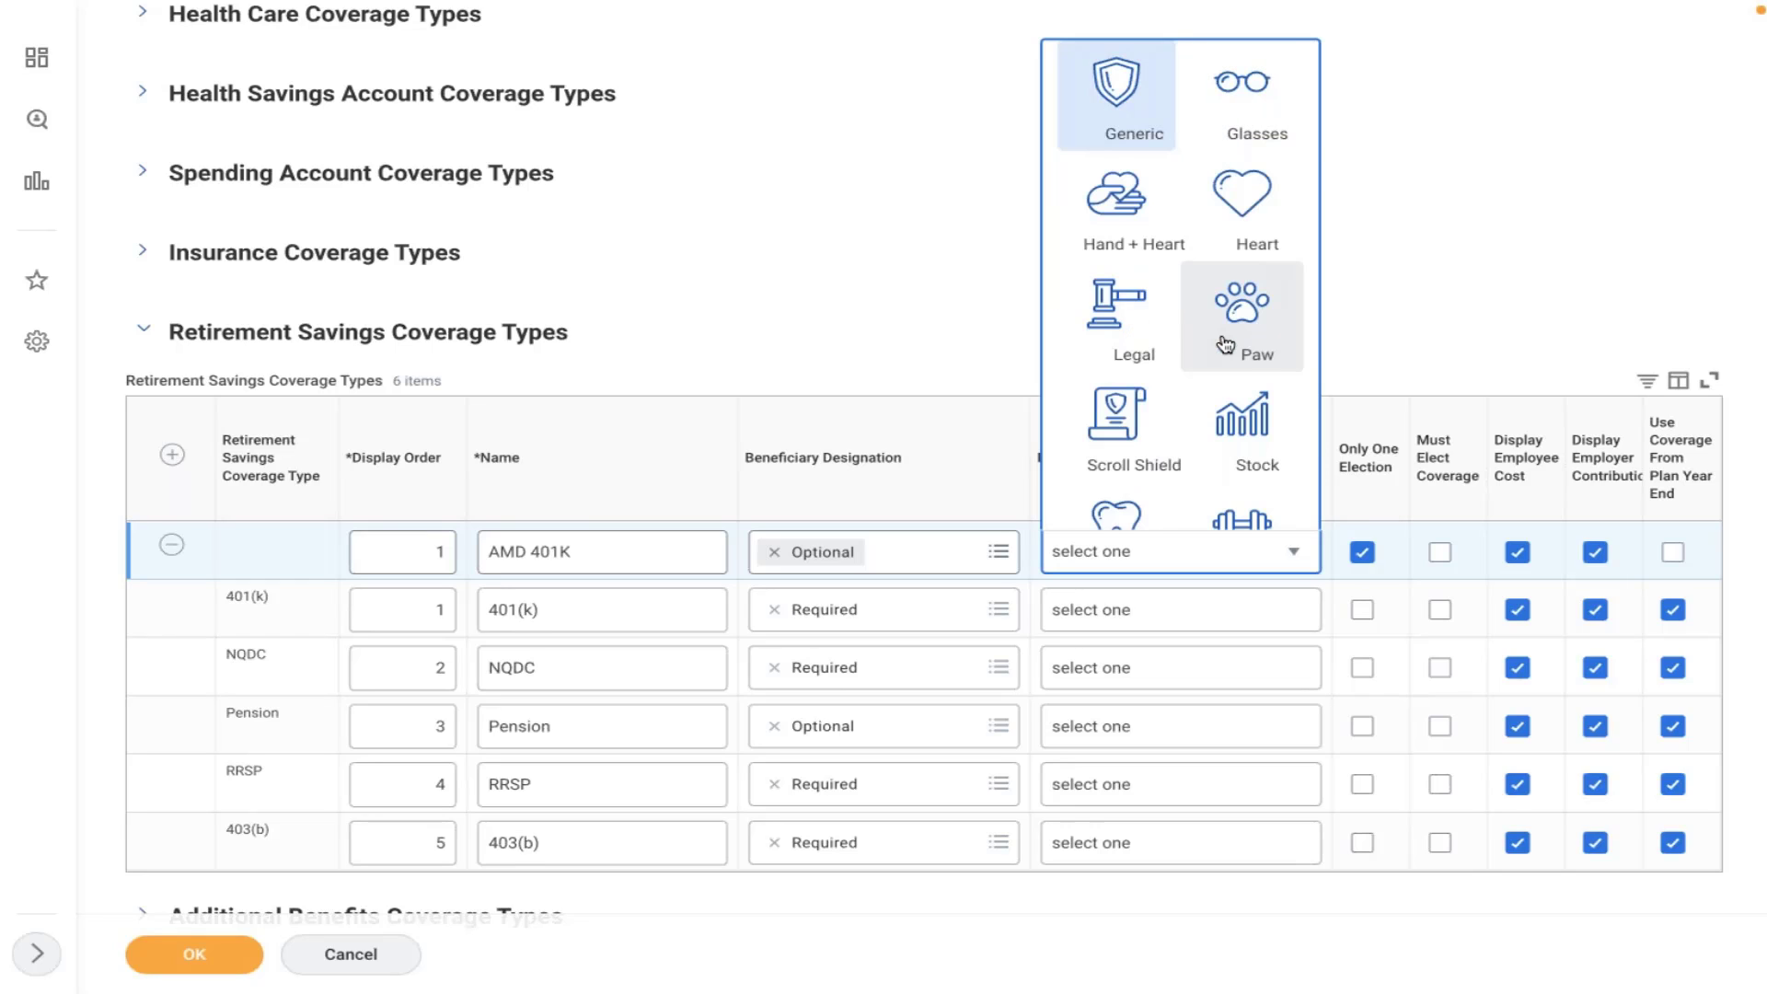
{"action": "key", "text": "Down"}
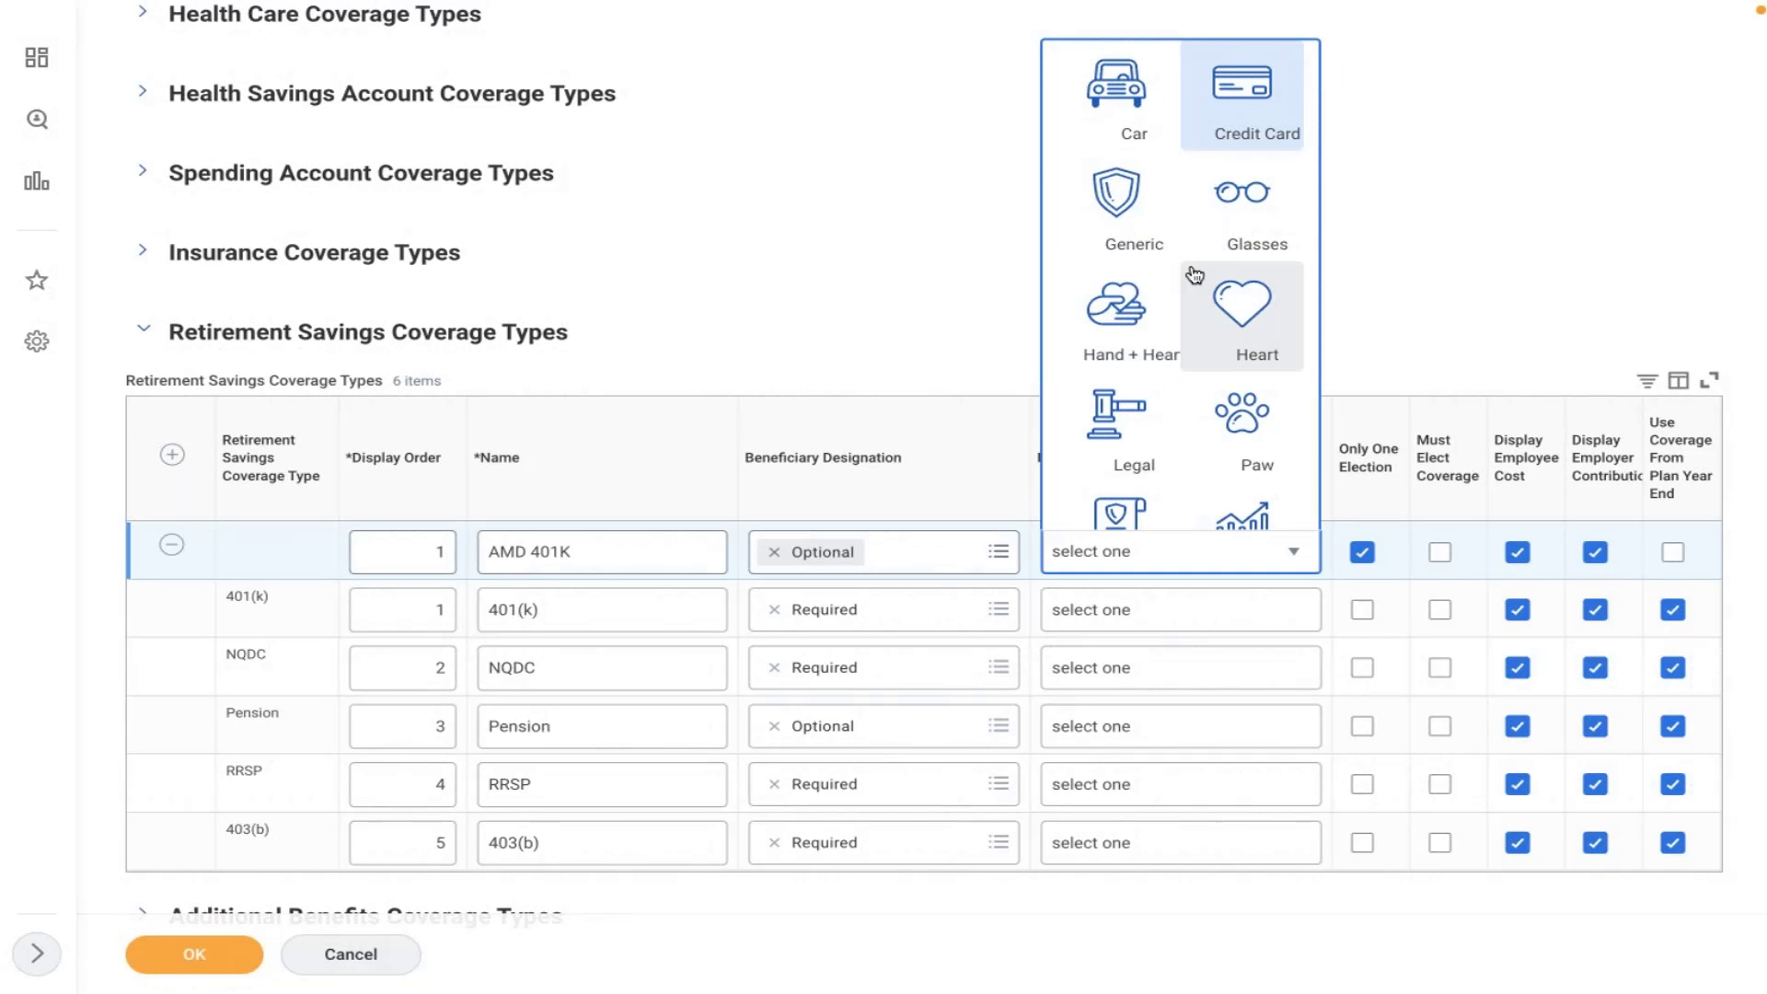
{"action": "key", "text": "Down"}
{"action": "key", "text": "Down"}
{"action": "key", "text": "Down"}
{"action": "key", "text": "Down"}
{"action": "key", "text": "Down"}
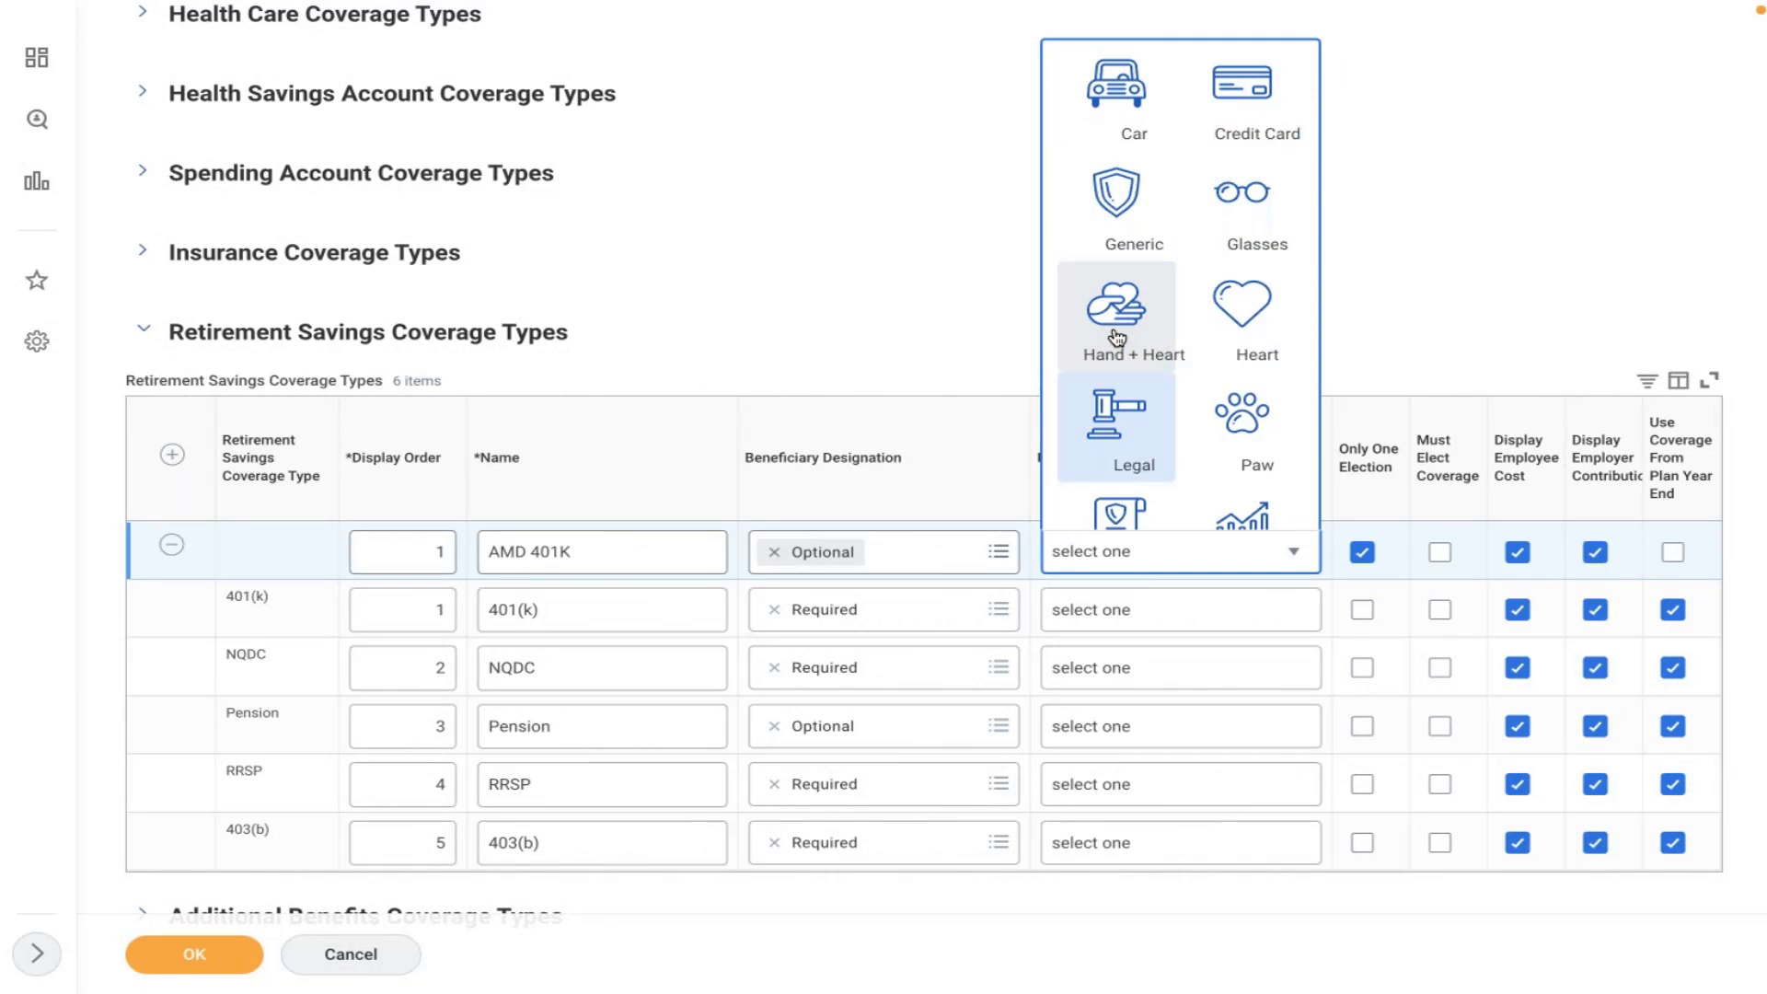
{"action": "key", "text": "Down"}
{"action": "key", "text": "Down"}
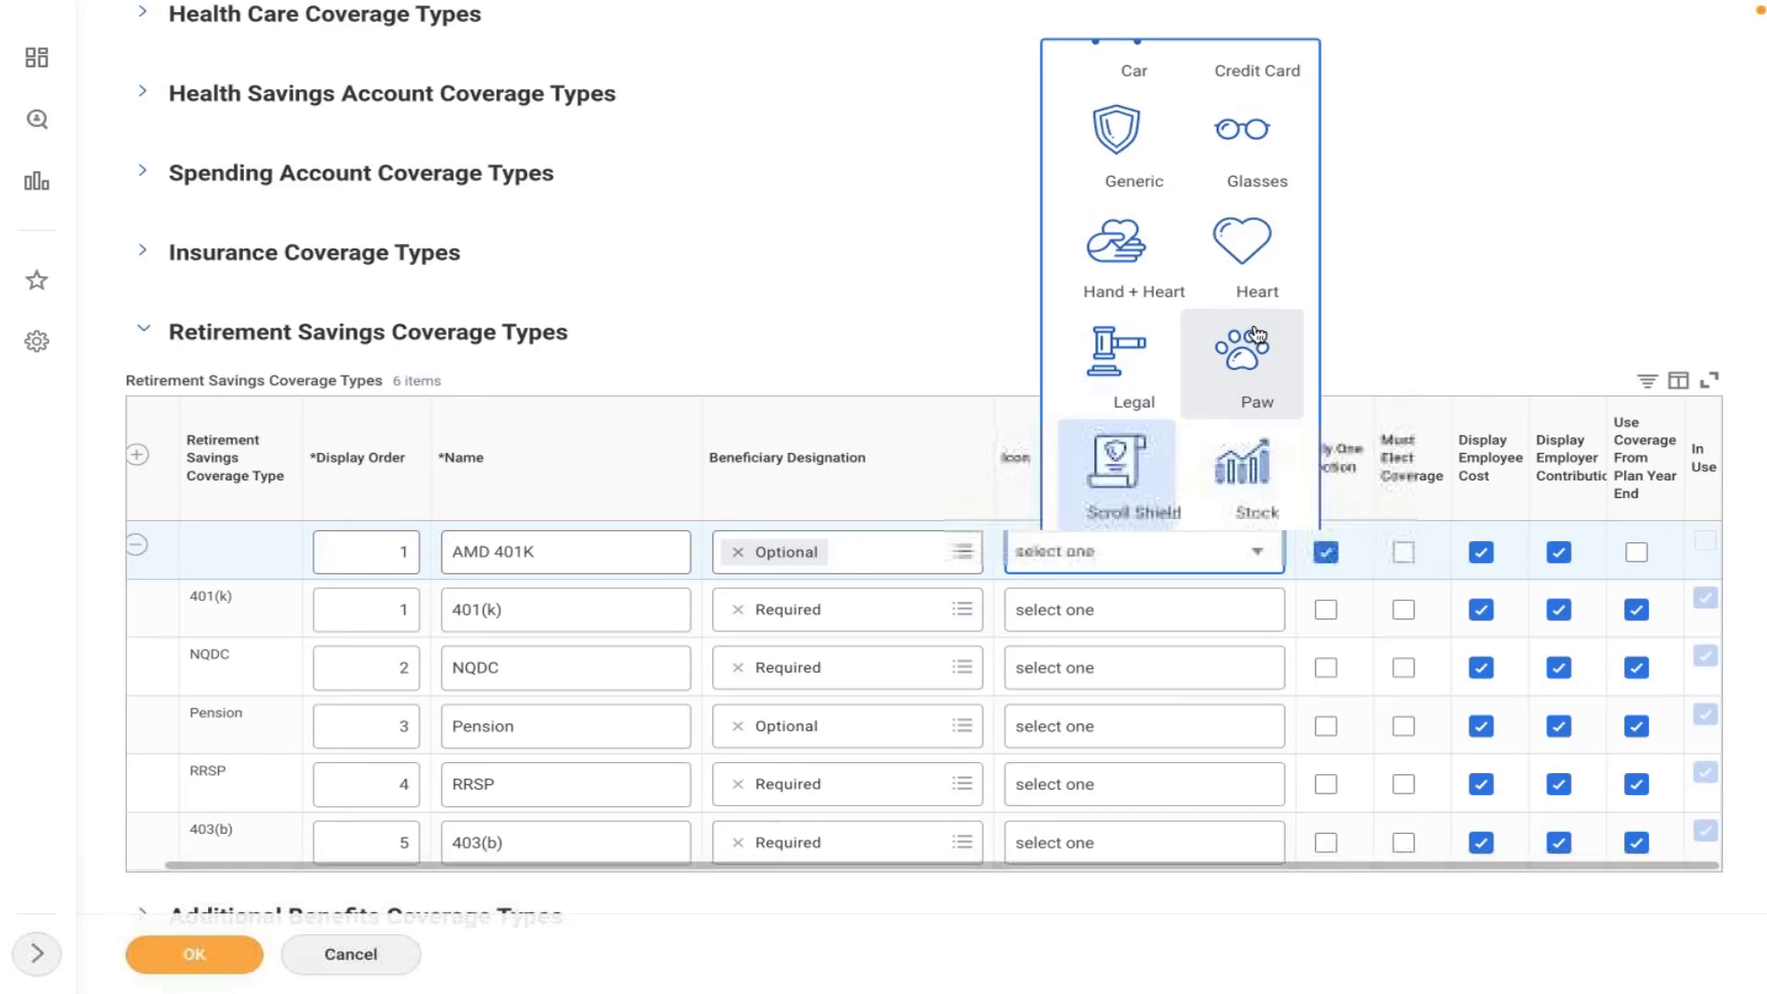
{"action": "key", "text": "Down"}
{"action": "key", "text": "Return"}
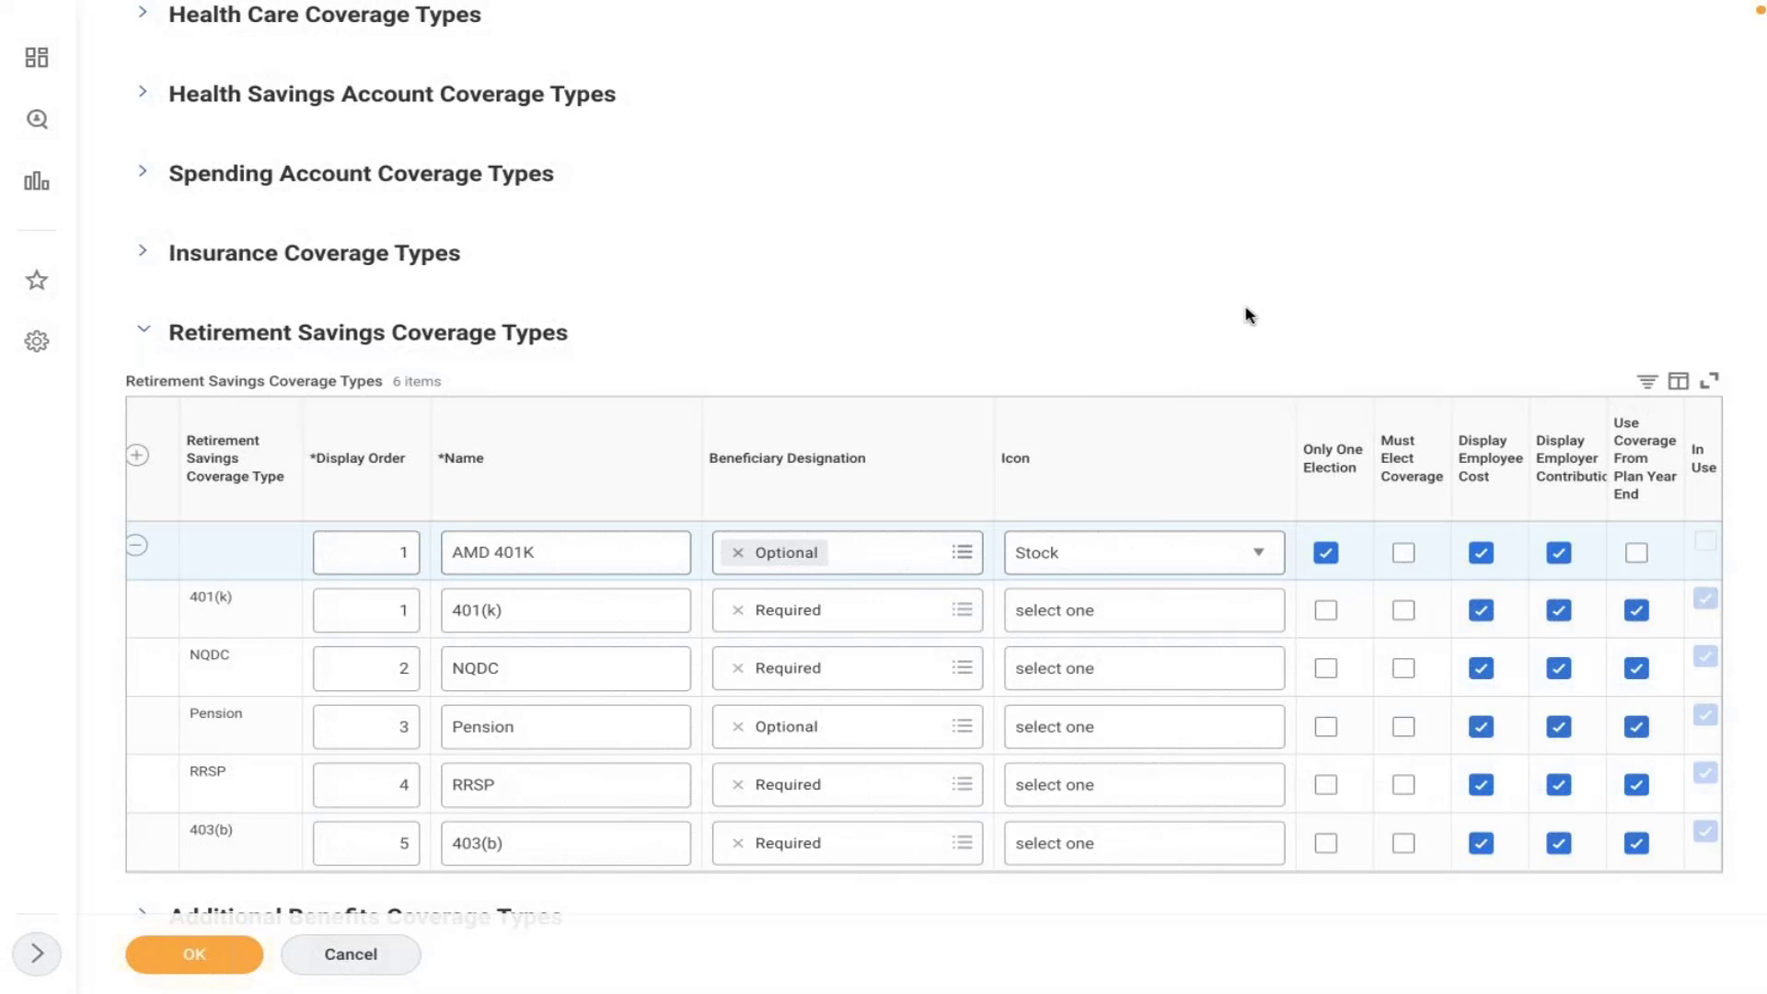
- Clear Only One Election and tick Must Elect Coverage on the AMD 401K row
{"action": "left_click", "coordinate": [1324, 555]}
{"action": "left_click", "coordinate": [1403, 554]}
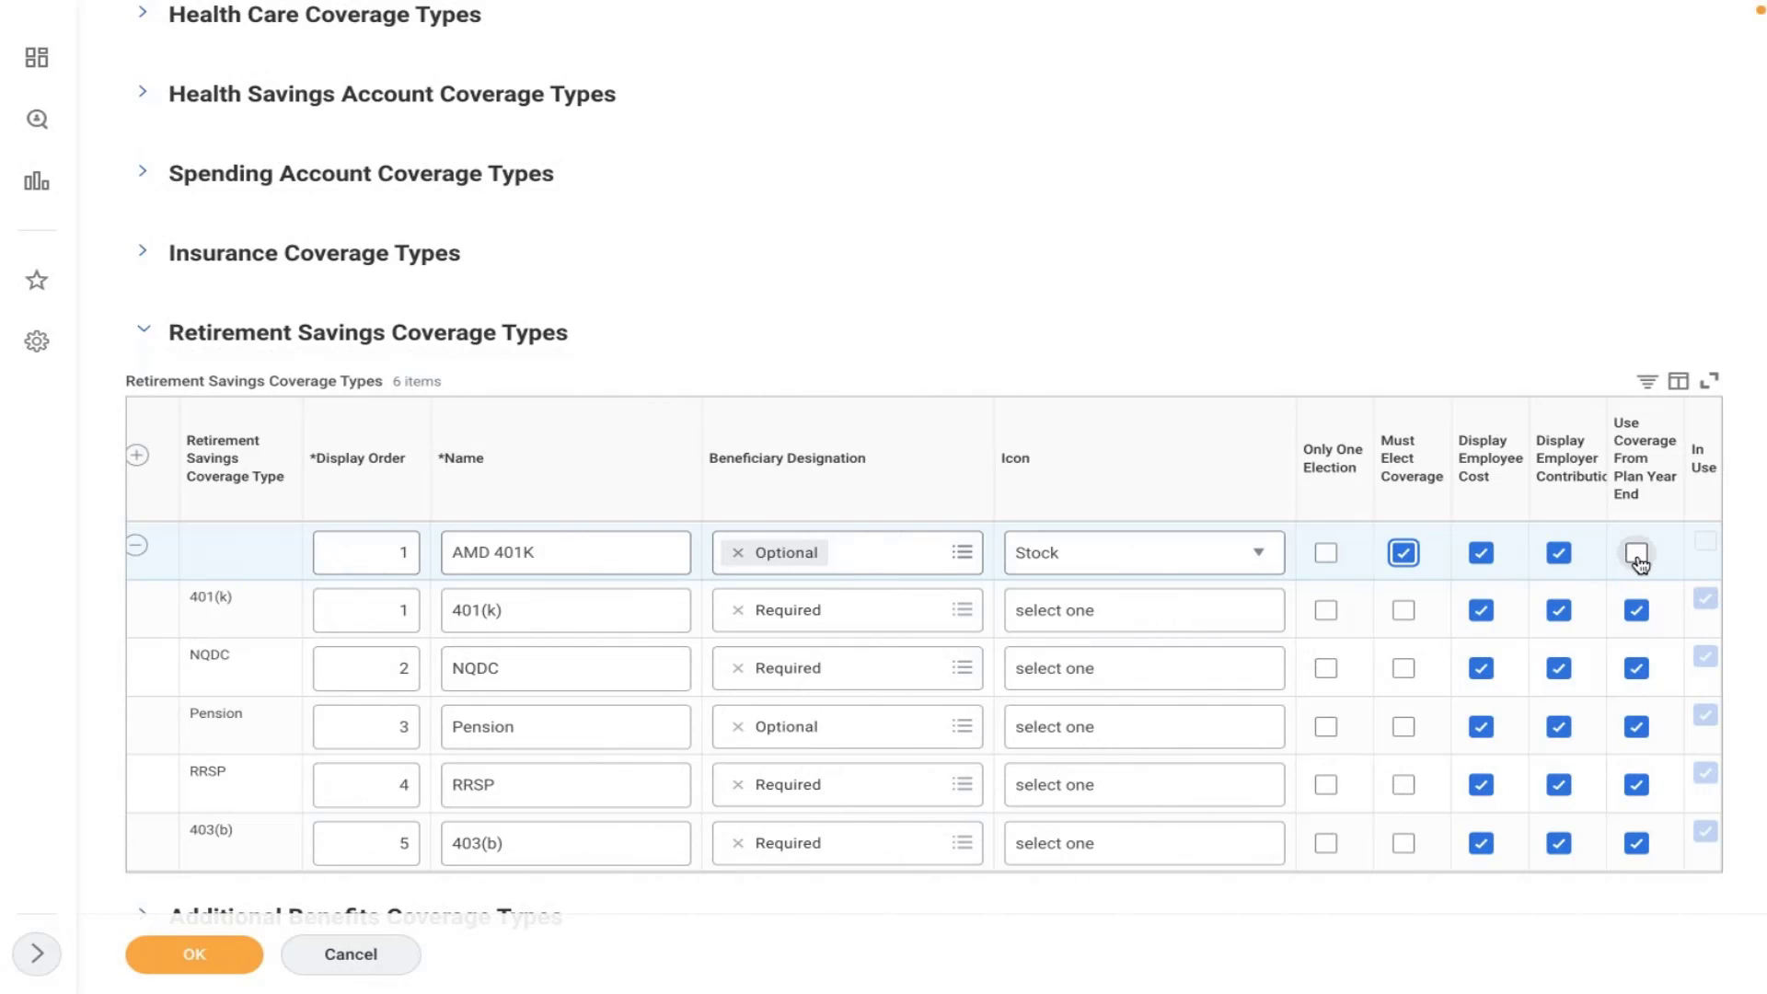
{"action": "mouse_move", "coordinate": [1638, 562]}
{"action": "key", "text": "XF86AudioRaiseVolume"}
- Expand Health Care Coverage Types, review the Medical row, then switch to the Word notes
{"action": "scroll", "coordinate": [1253, 296], "scroll_direction": "up", "scroll_amount": 5}
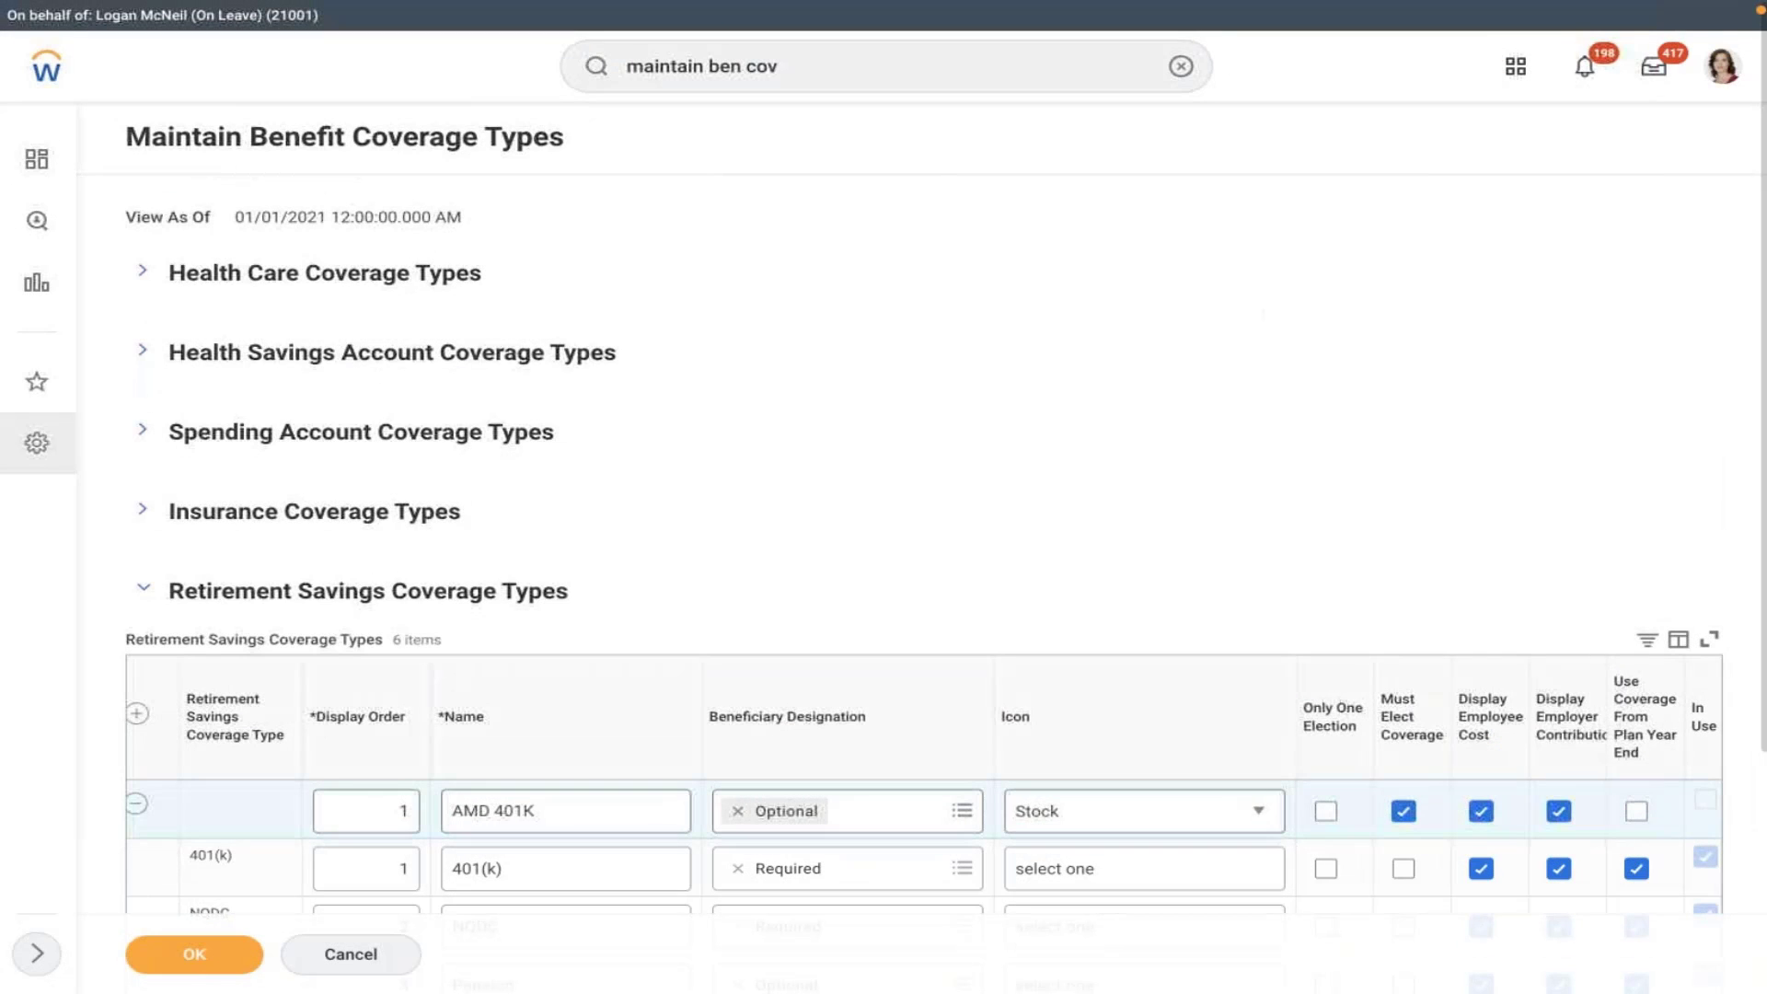
{"action": "left_click", "coordinate": [148, 274]}
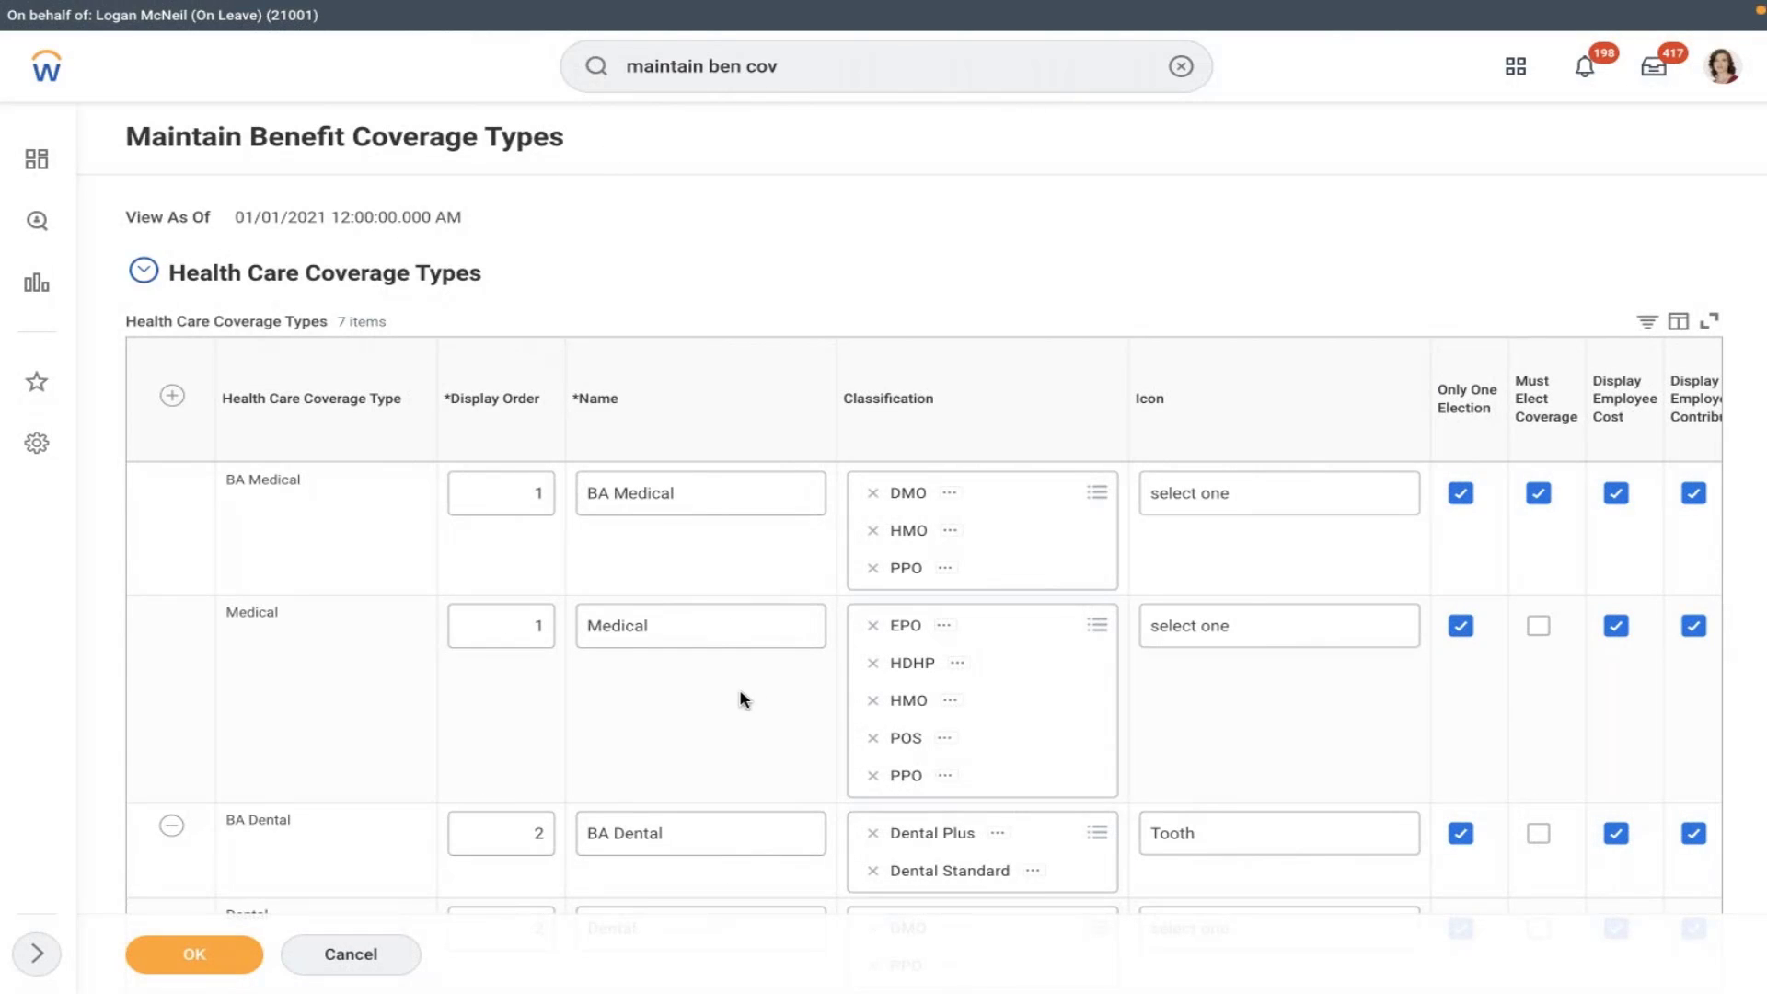
{"action": "left_click", "coordinate": [676, 717]}
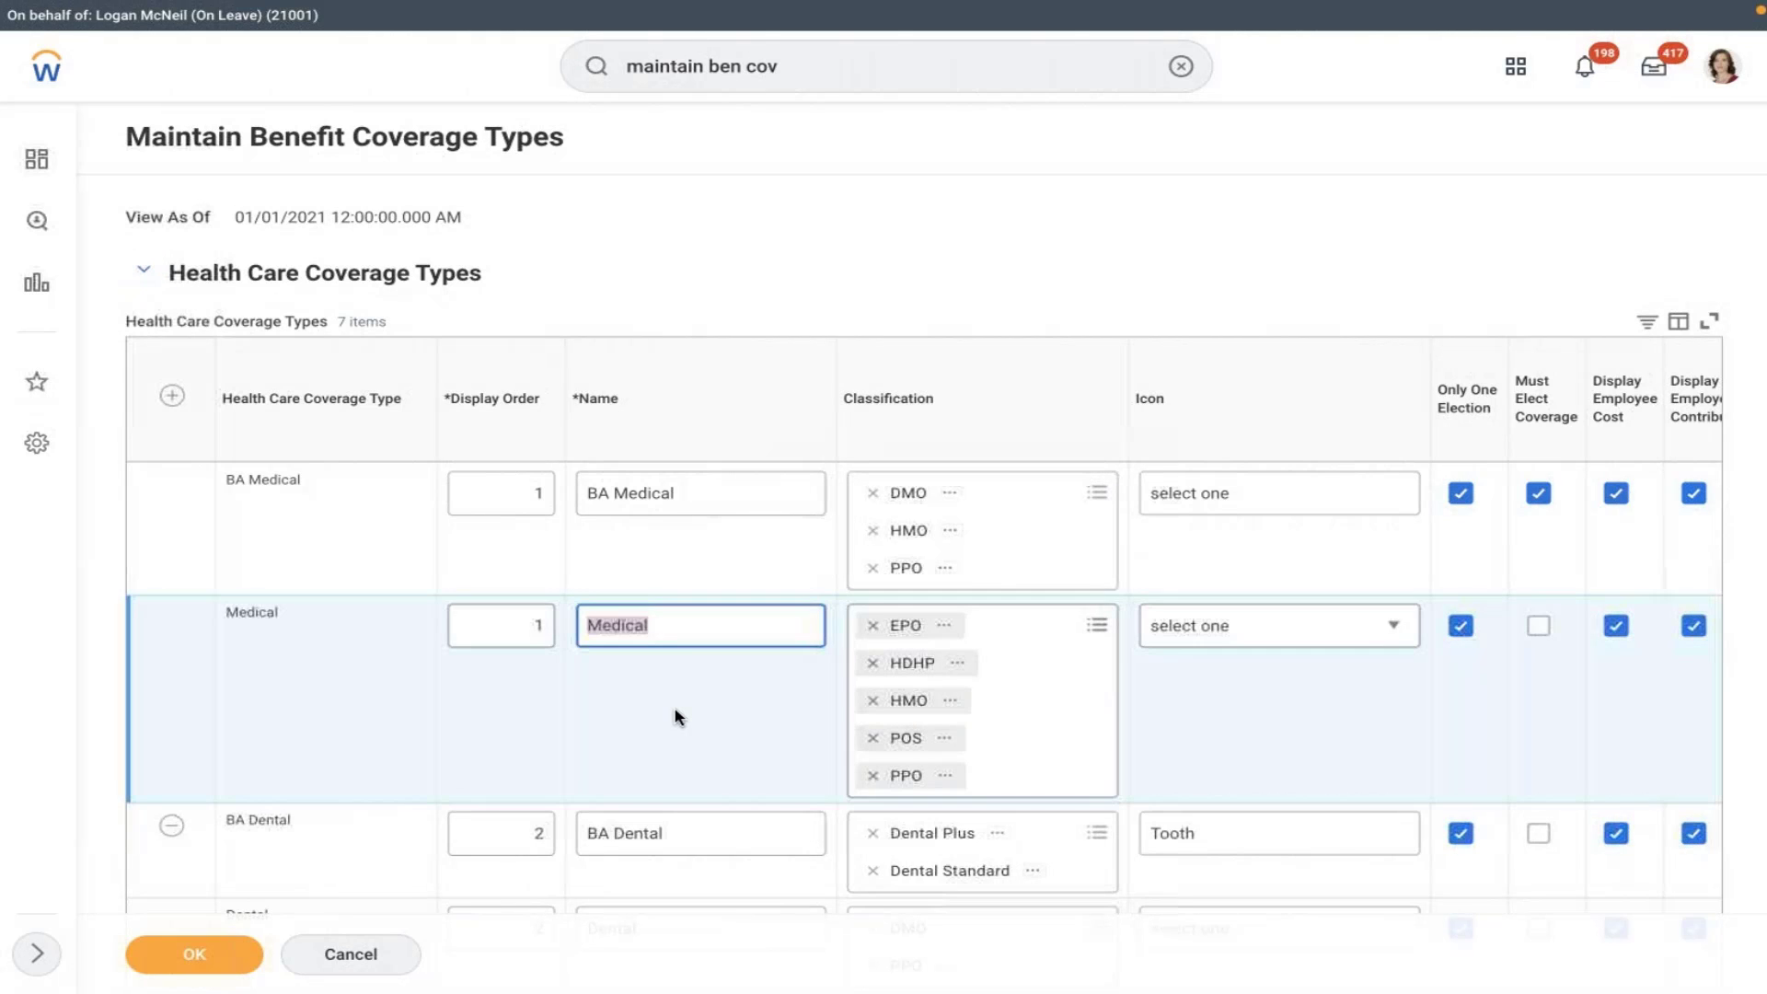
{"action": "left_click", "coordinate": [676, 716]}
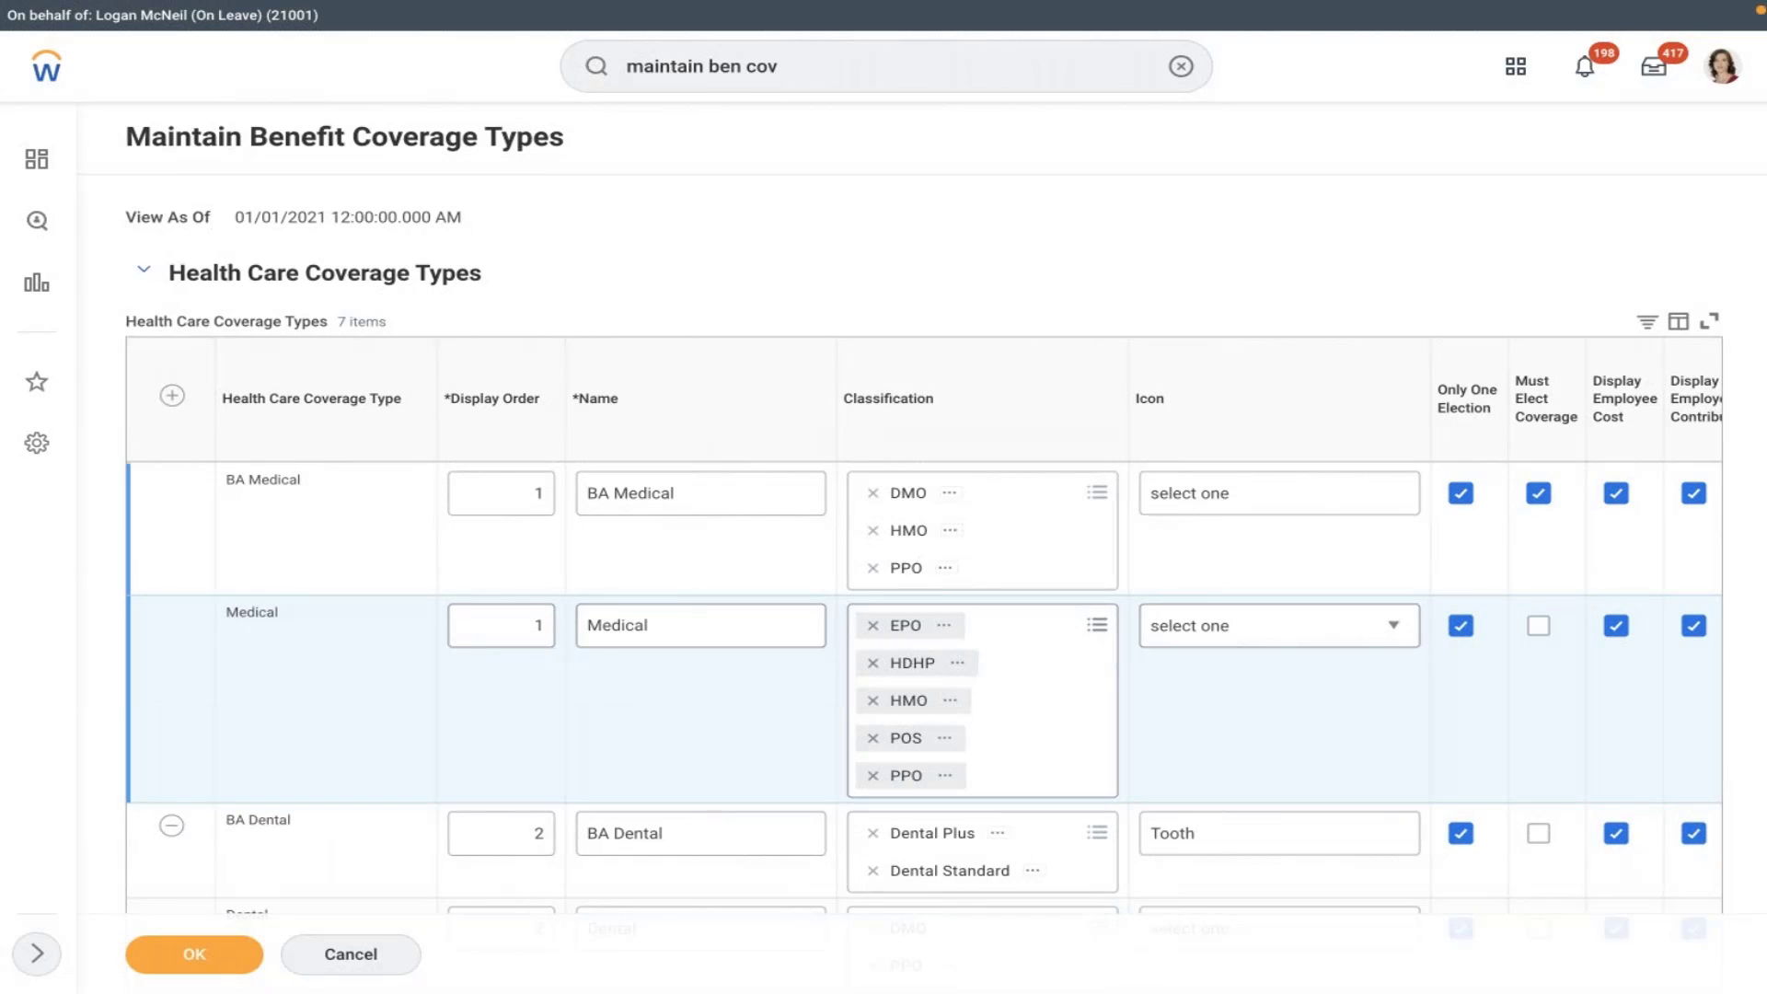
{"action": "key", "text": "ctrl+Left"}
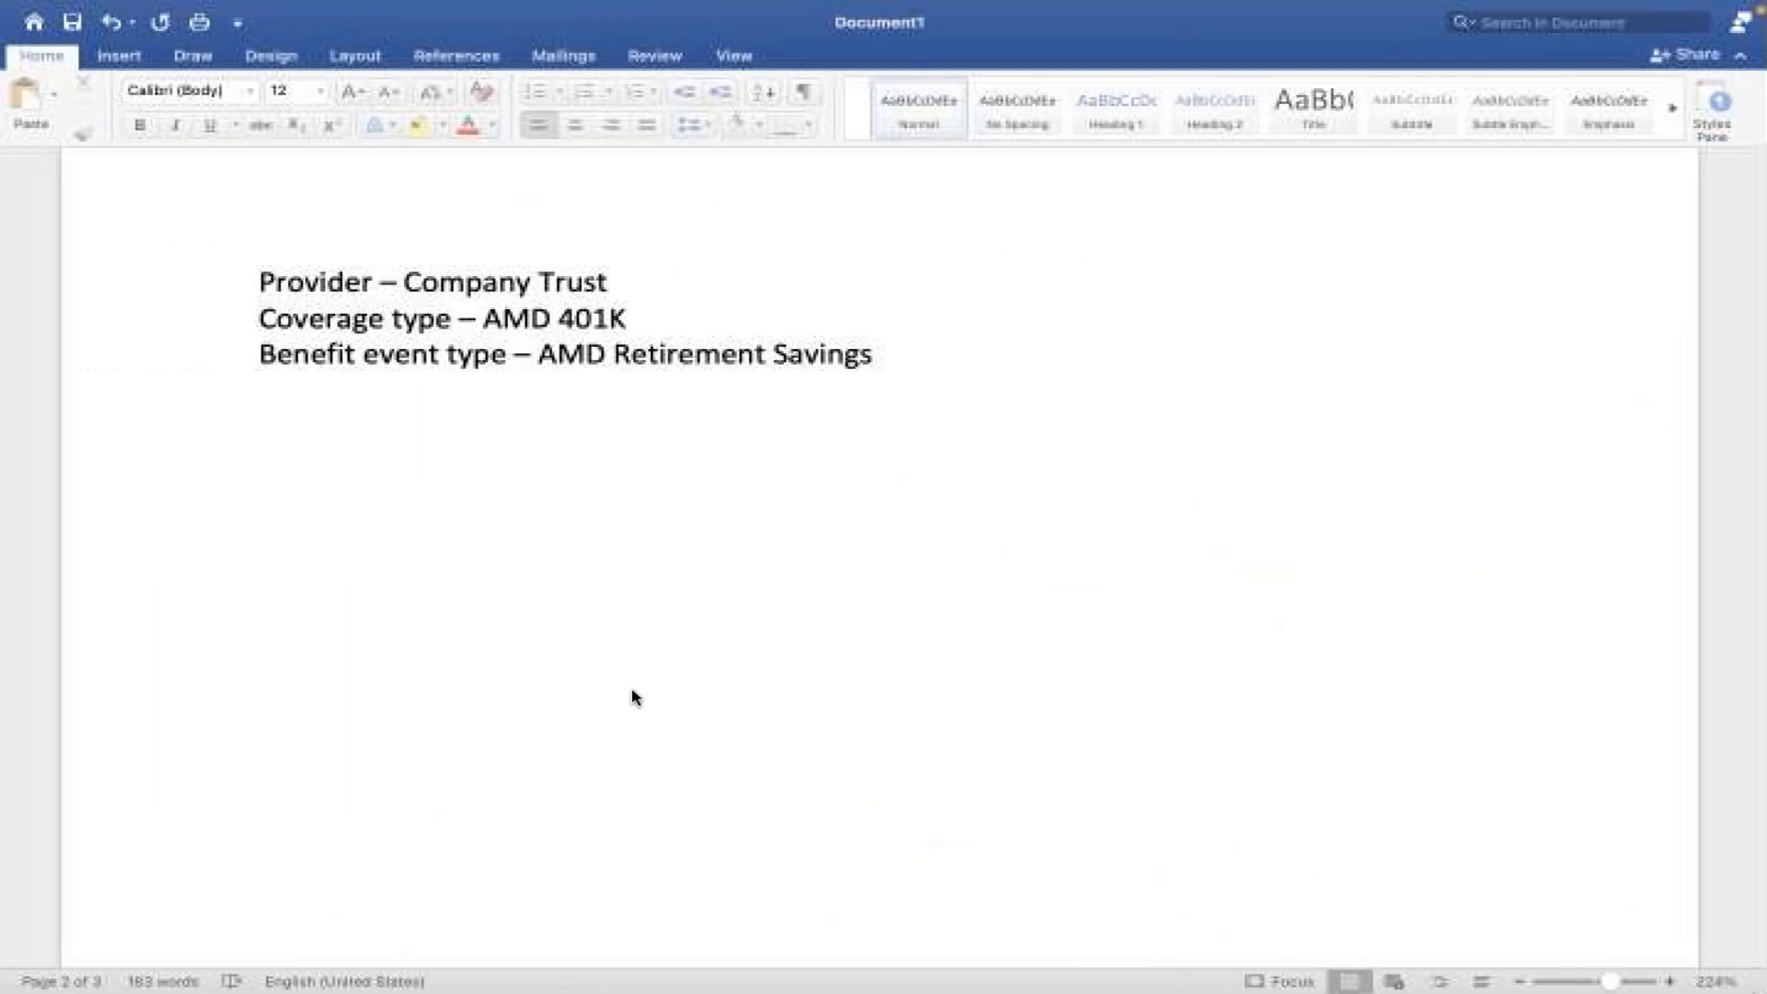
- Add a new line reading MEDICAL below the existing notes
{"action": "left_click", "coordinate": [633, 750]}
{"action": "key", "text": "Return"}
{"action": "key", "text": "Return"}
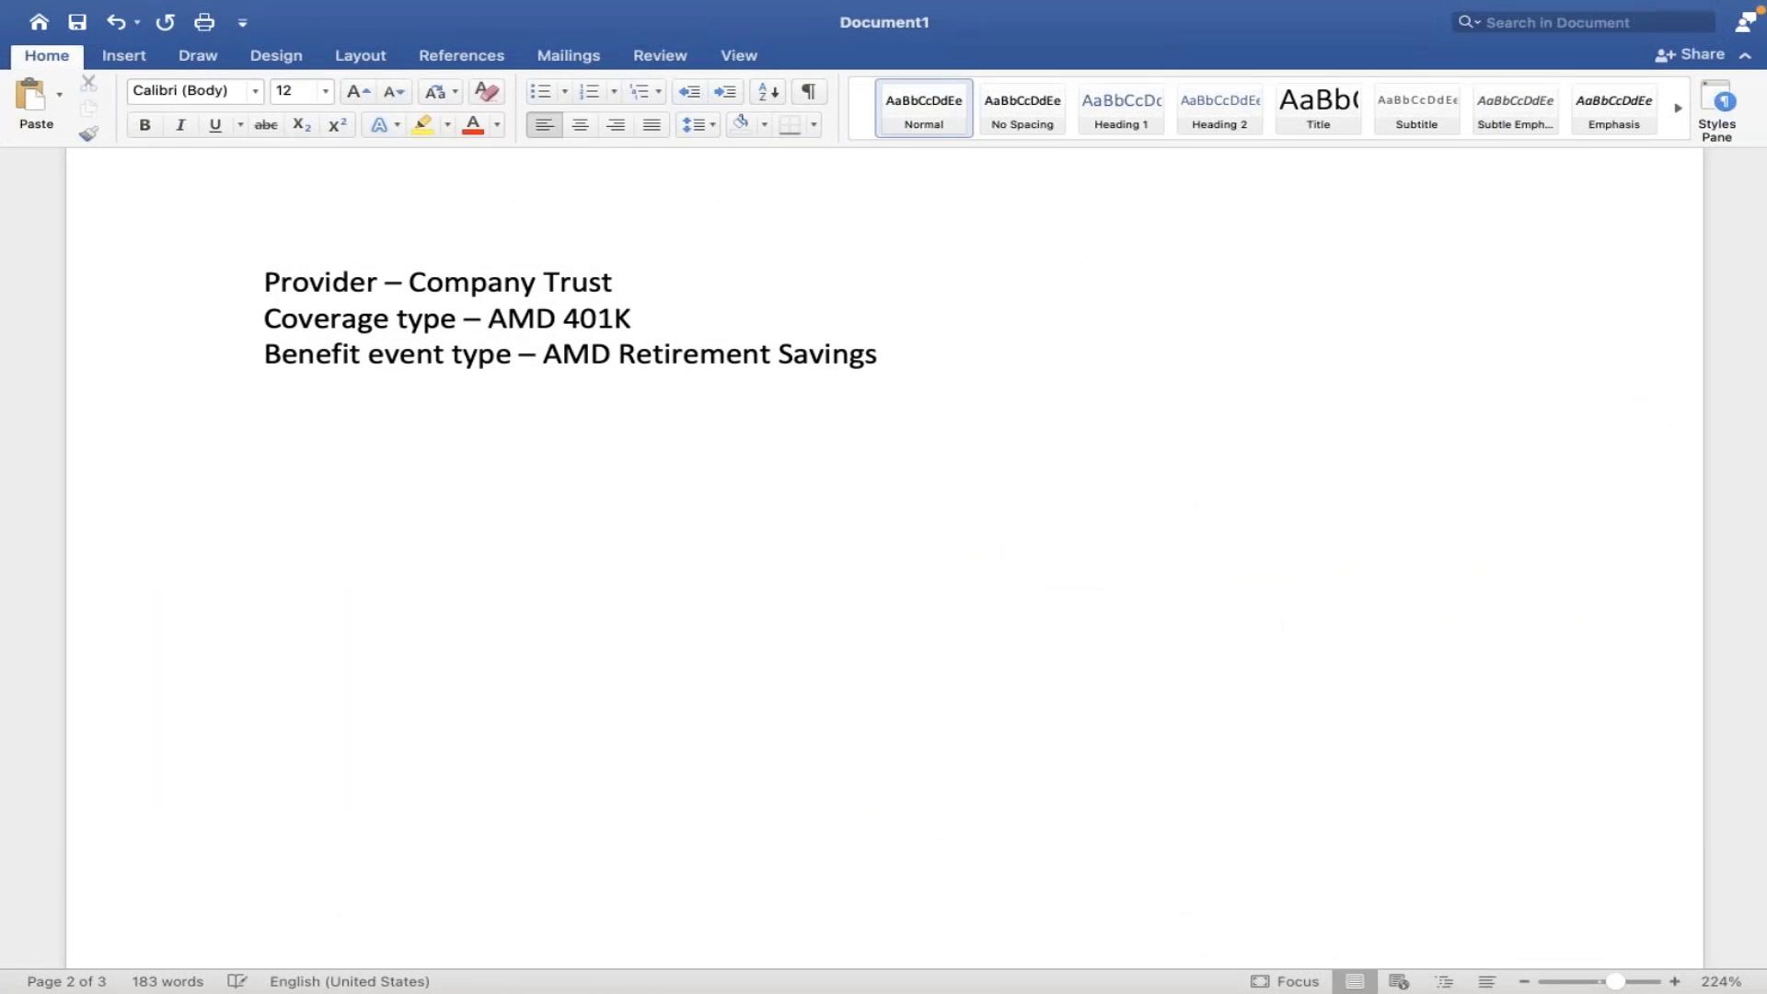
{"action": "type", "text": "MEDICAL"}
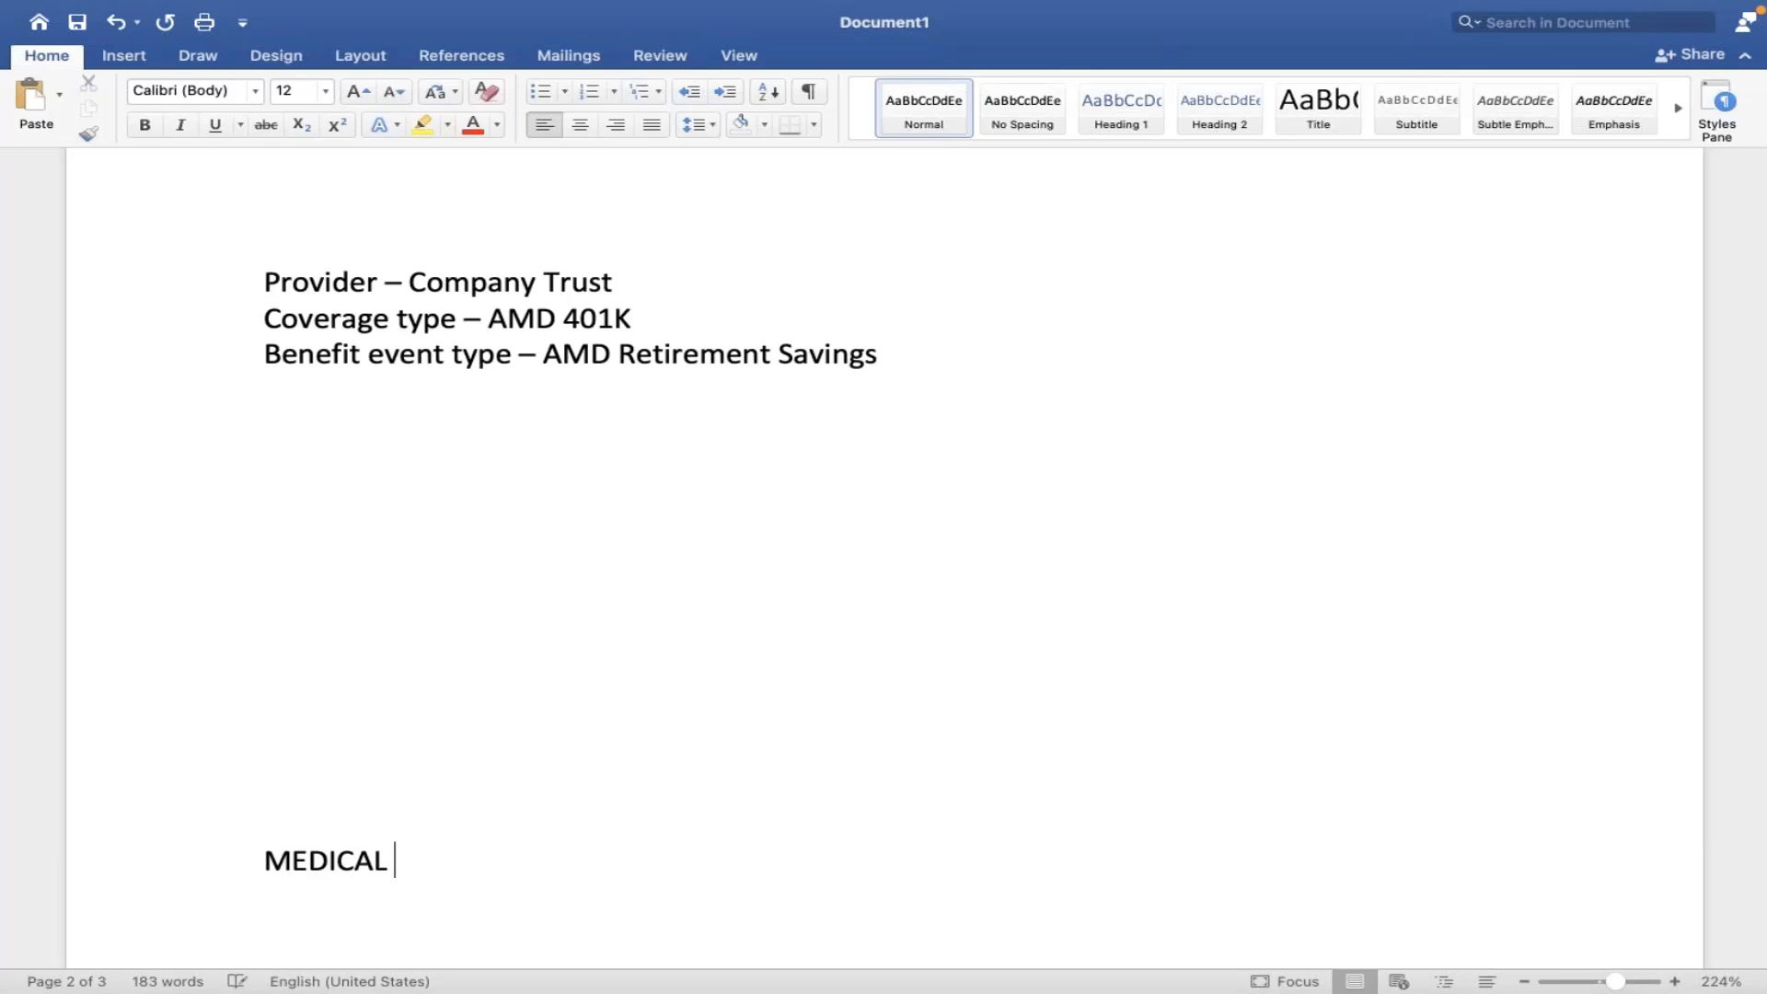
- Draw an arrow pointing up-right from MEDICAL and type the letter E near it
{"action": "left_click", "coordinate": [123, 55]}
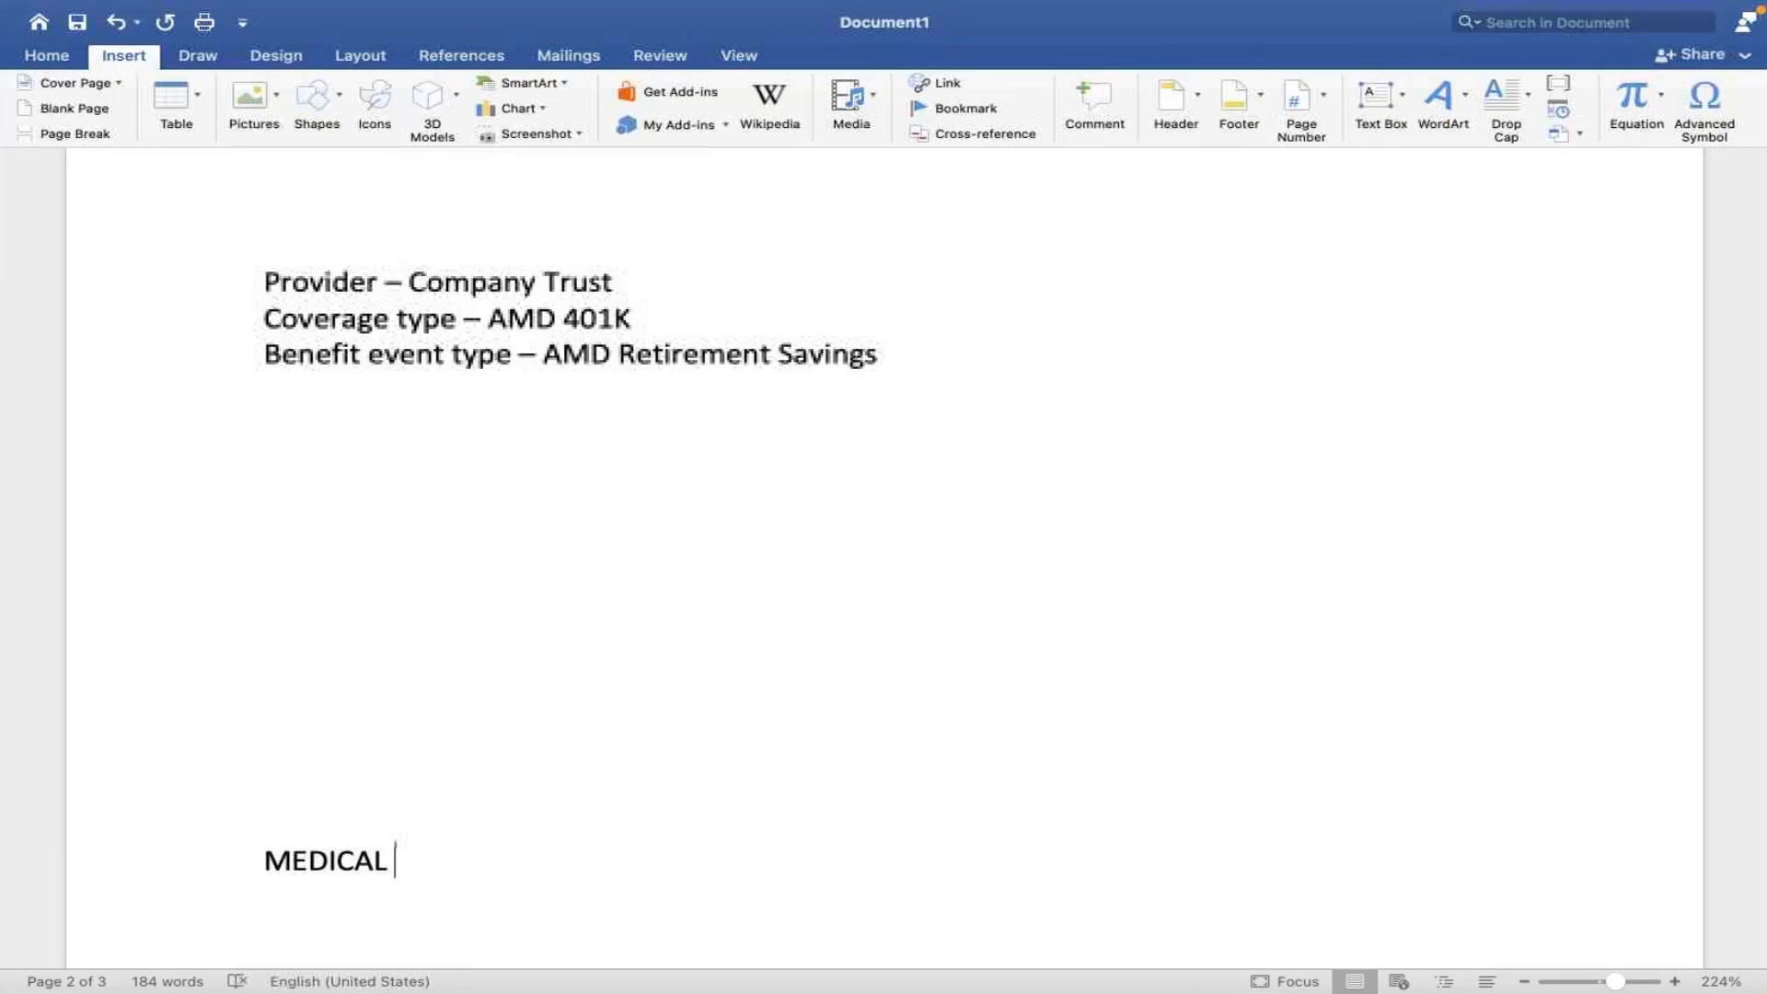
{"action": "left_click", "coordinate": [317, 97]}
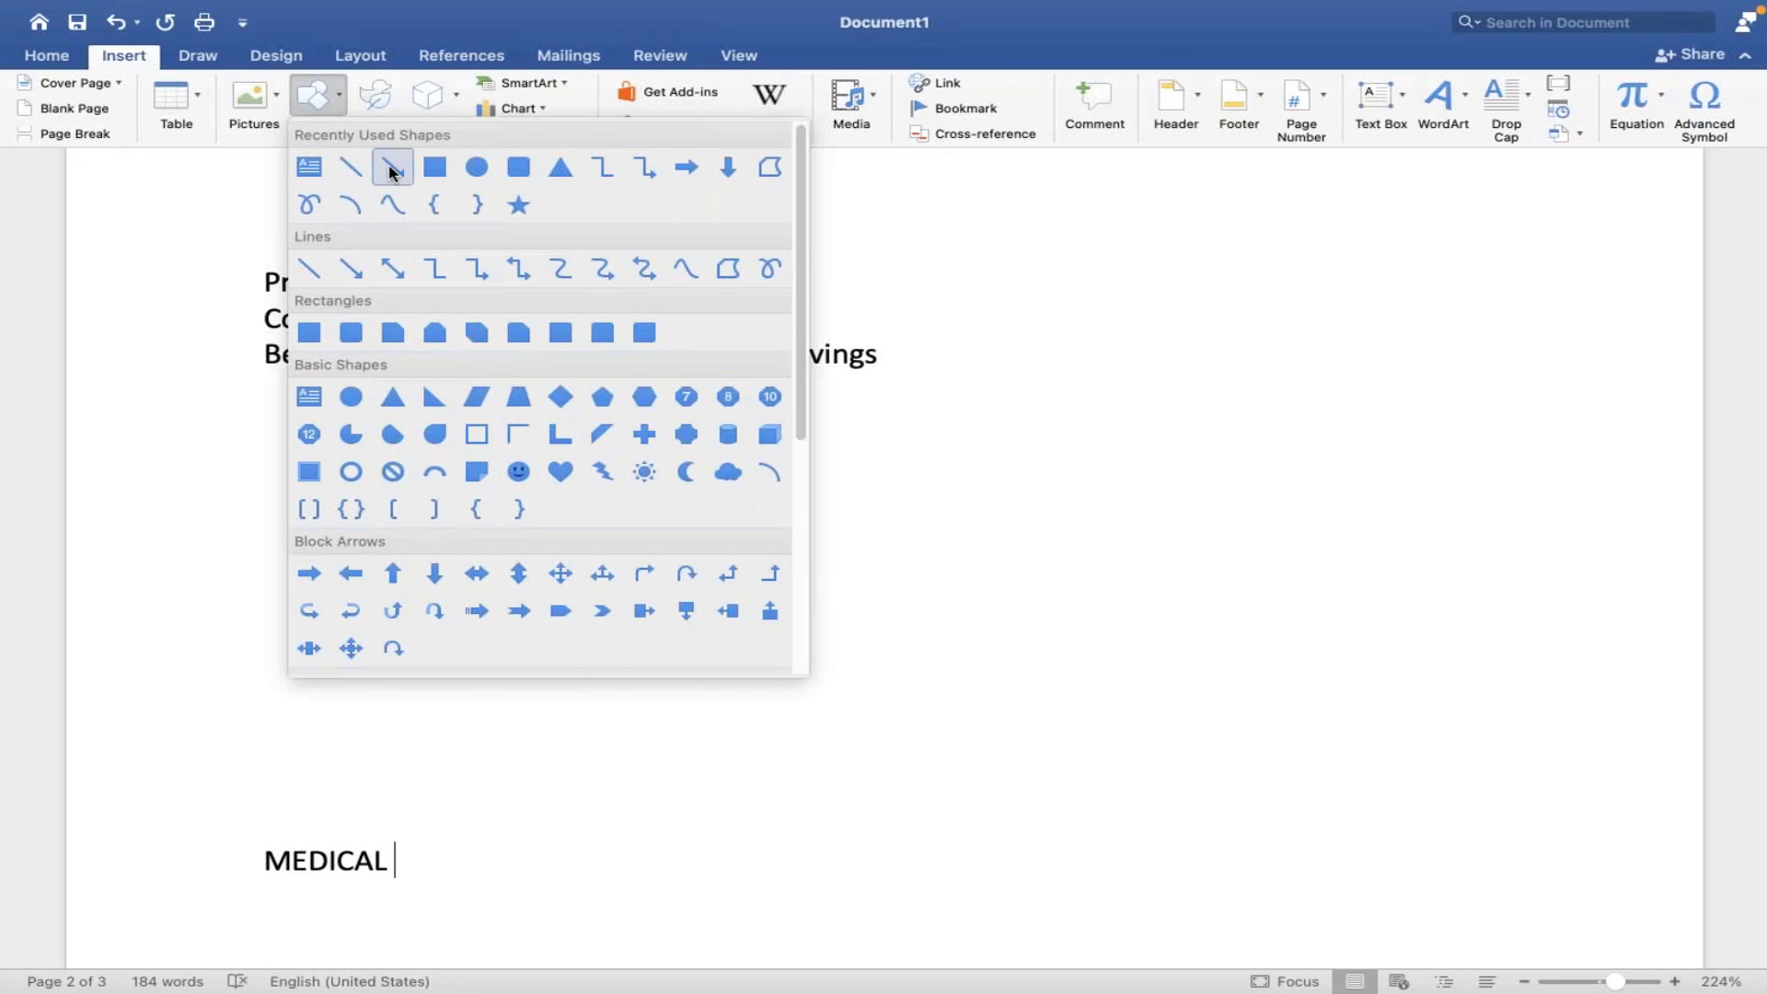
{"action": "left_click", "coordinate": [391, 168]}
{"action": "left_click_drag", "start_coordinate": [398, 848], "coordinate": [553, 798]}
{"action": "left_click", "coordinate": [572, 796]}
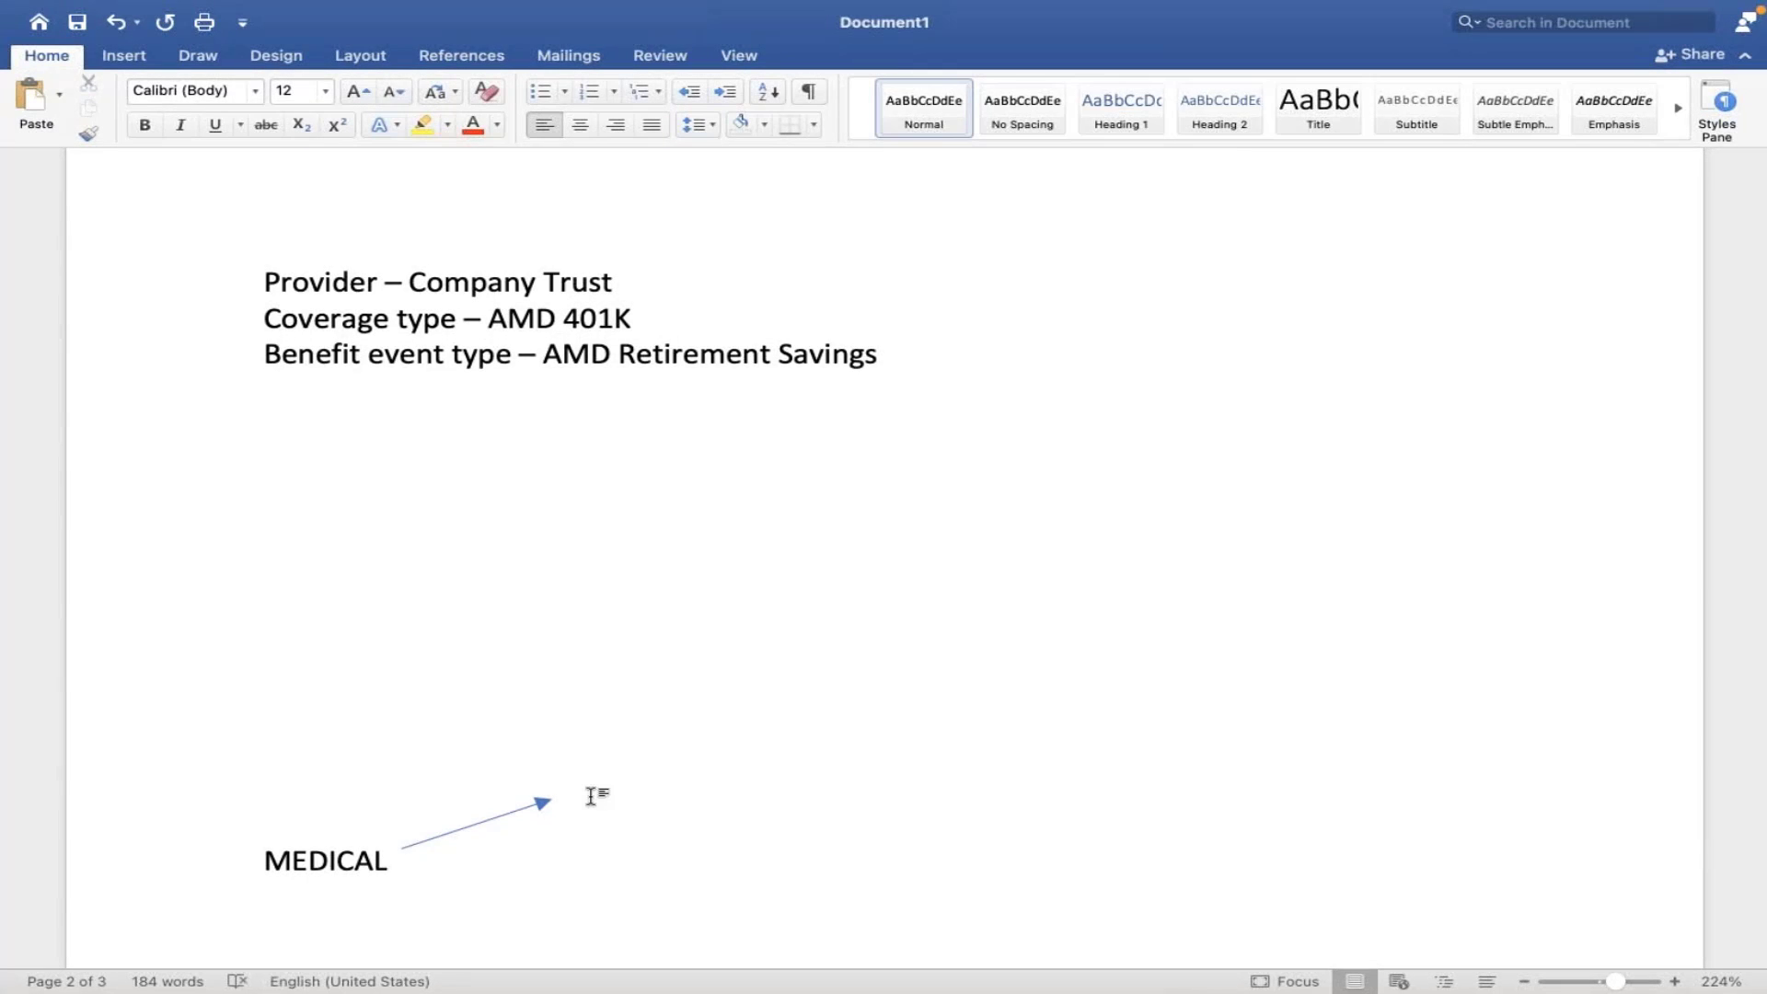
{"action": "type", "text": "E"}
- Reposition the arrow to run from MEDICAL up to E, and complete the word as Executive
{"action": "left_click", "coordinate": [536, 805]}
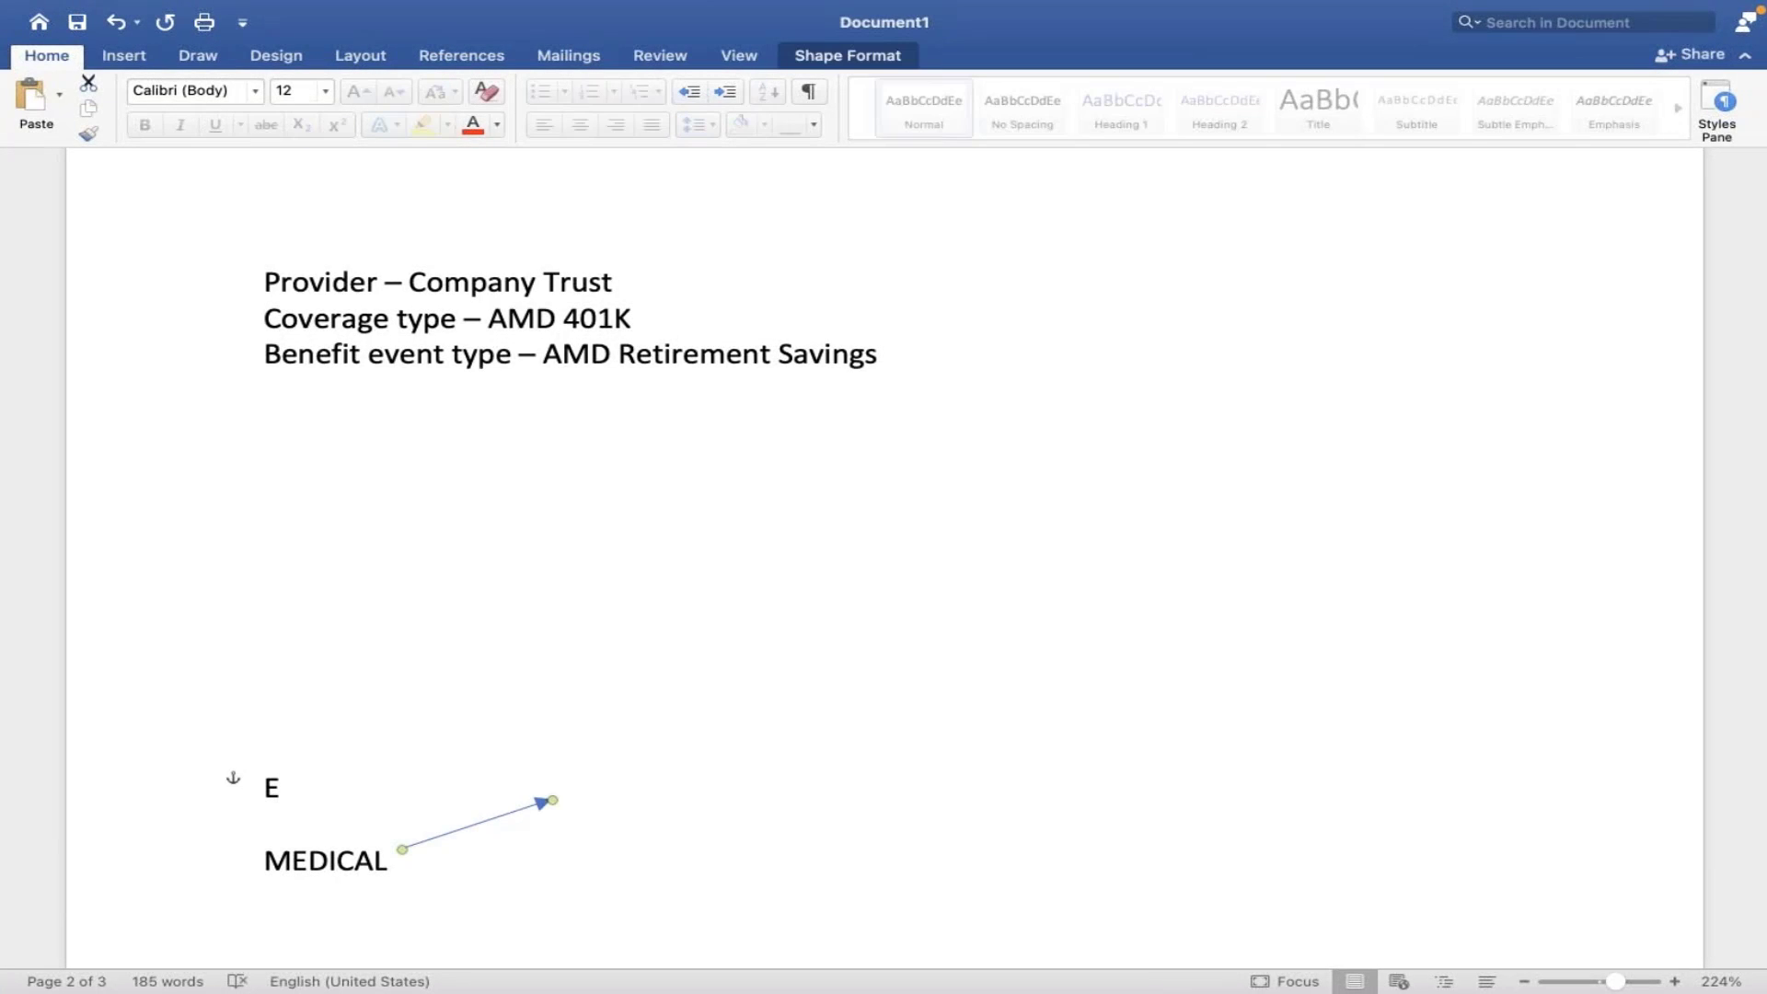
{"action": "left_click_drag", "start_coordinate": [474, 824], "coordinate": [378, 870]}
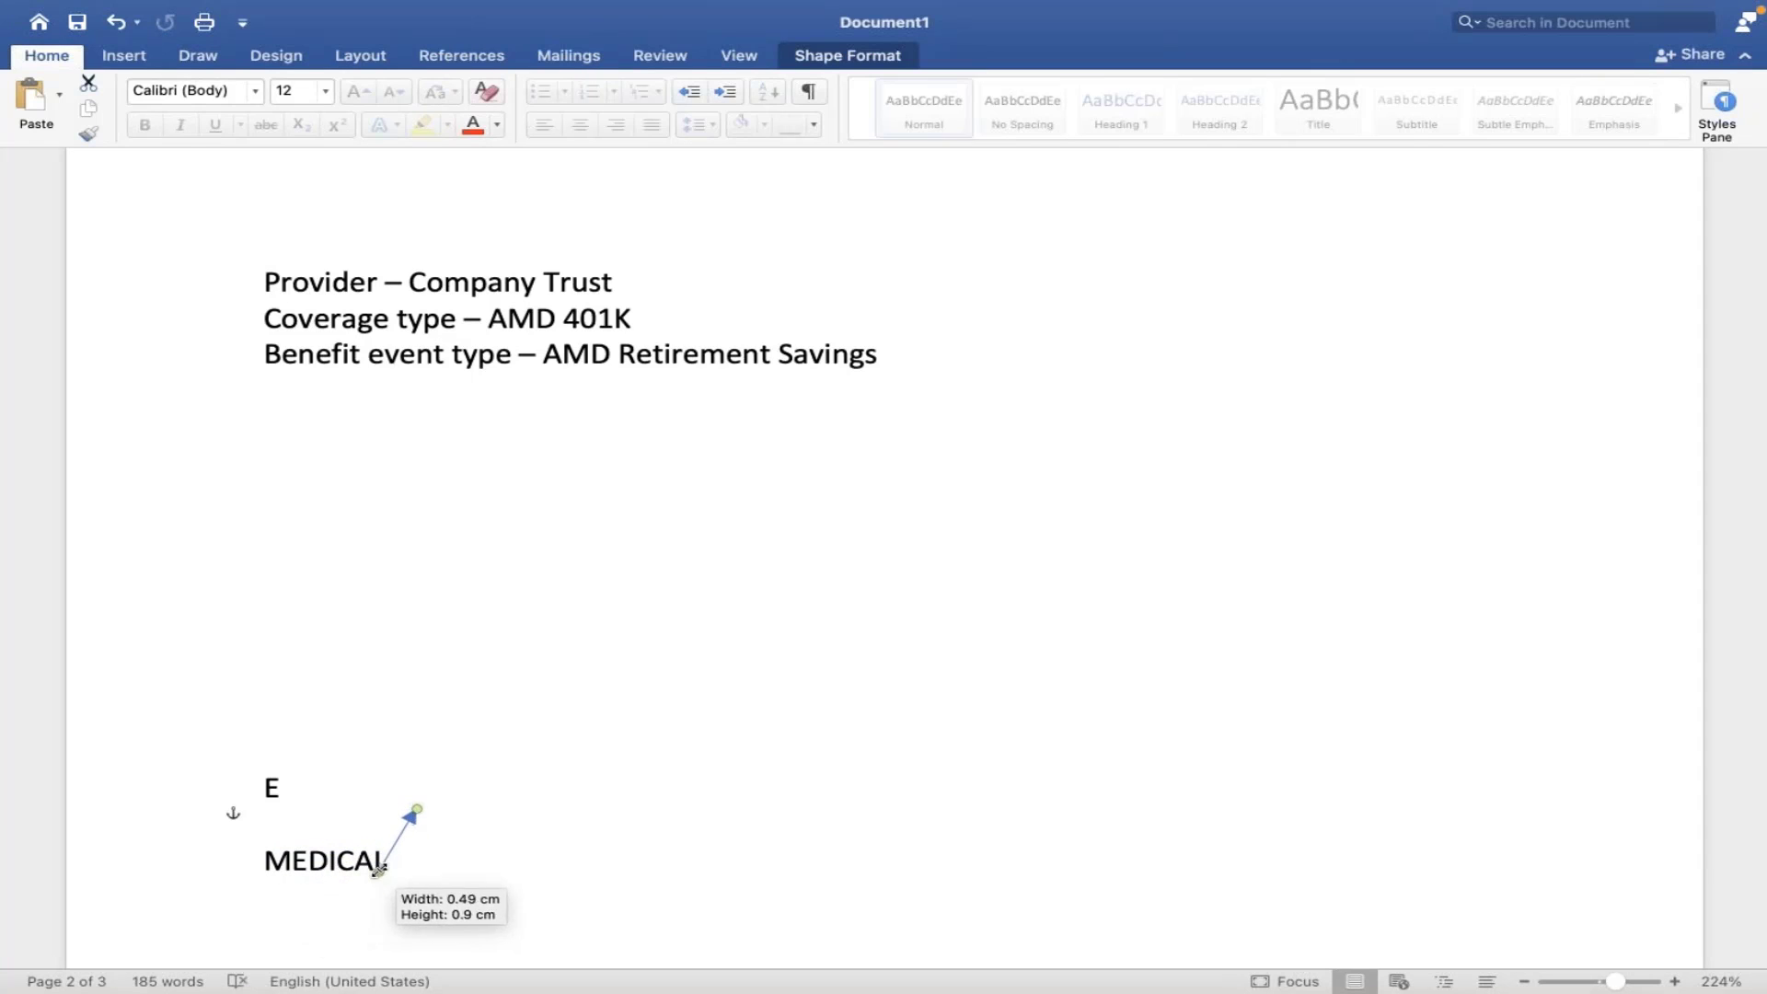
{"action": "left_click_drag", "start_coordinate": [416, 810], "coordinate": [319, 806]}
{"action": "left_click", "coordinate": [296, 789]}
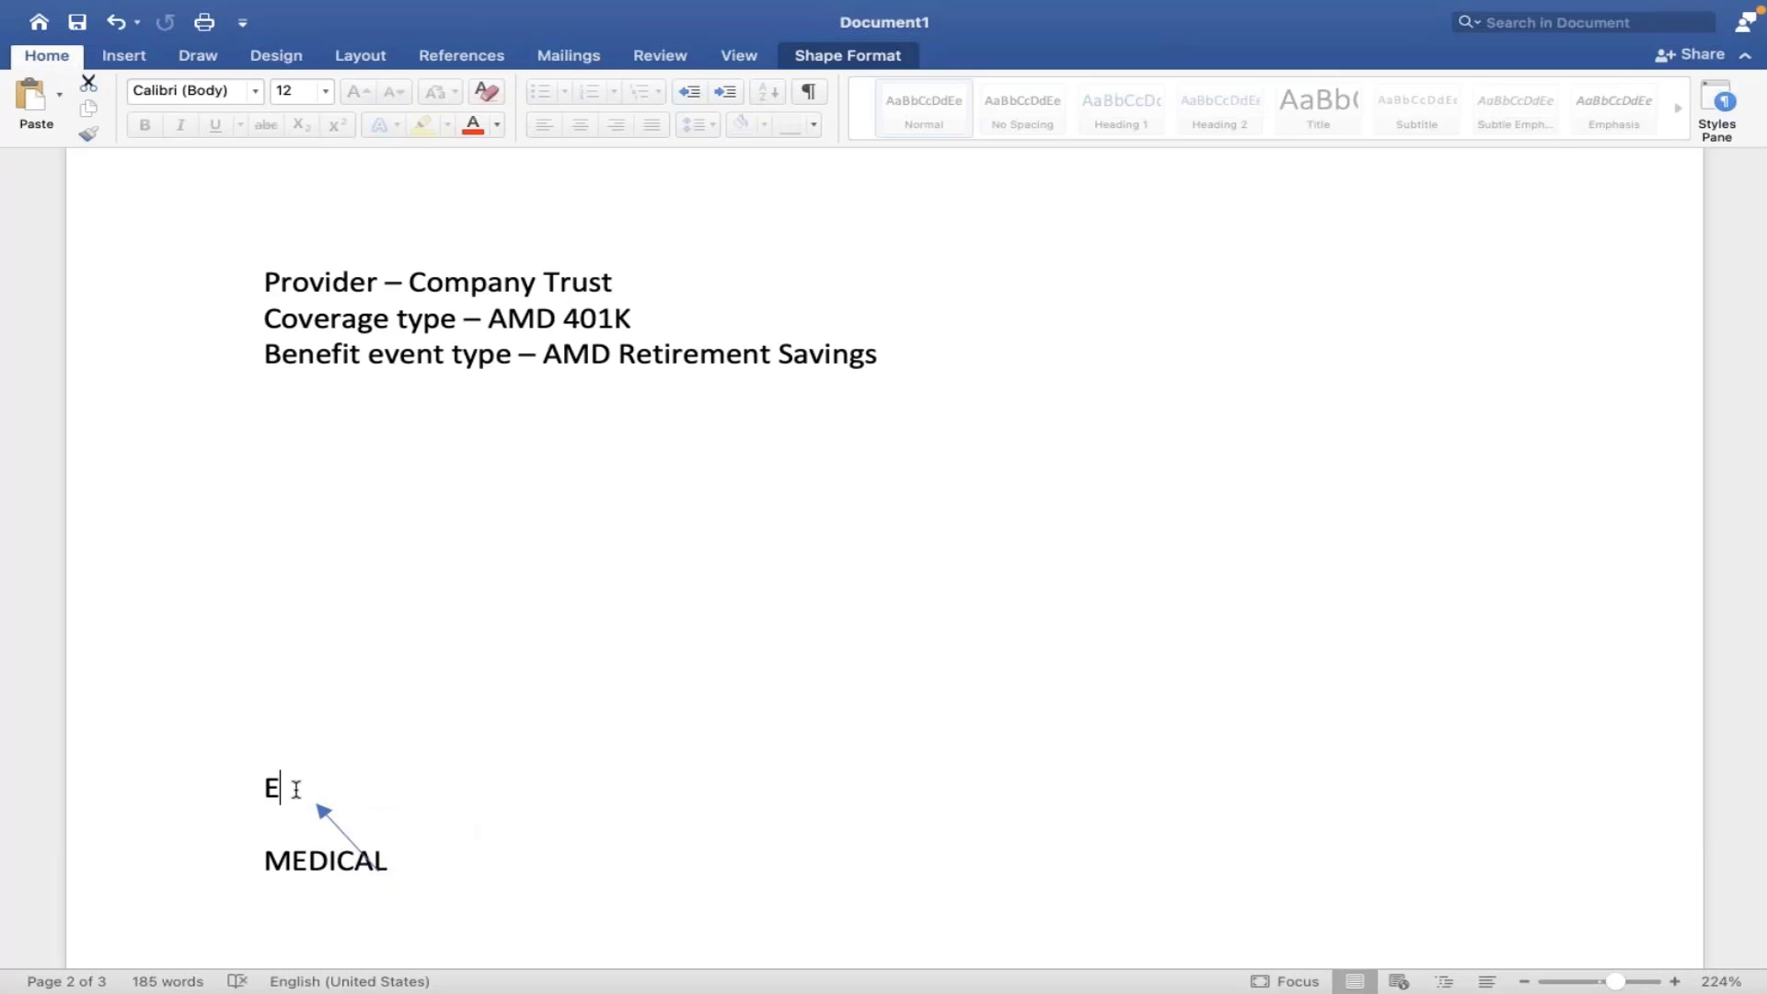
{"action": "type", "text": "xecutive"}
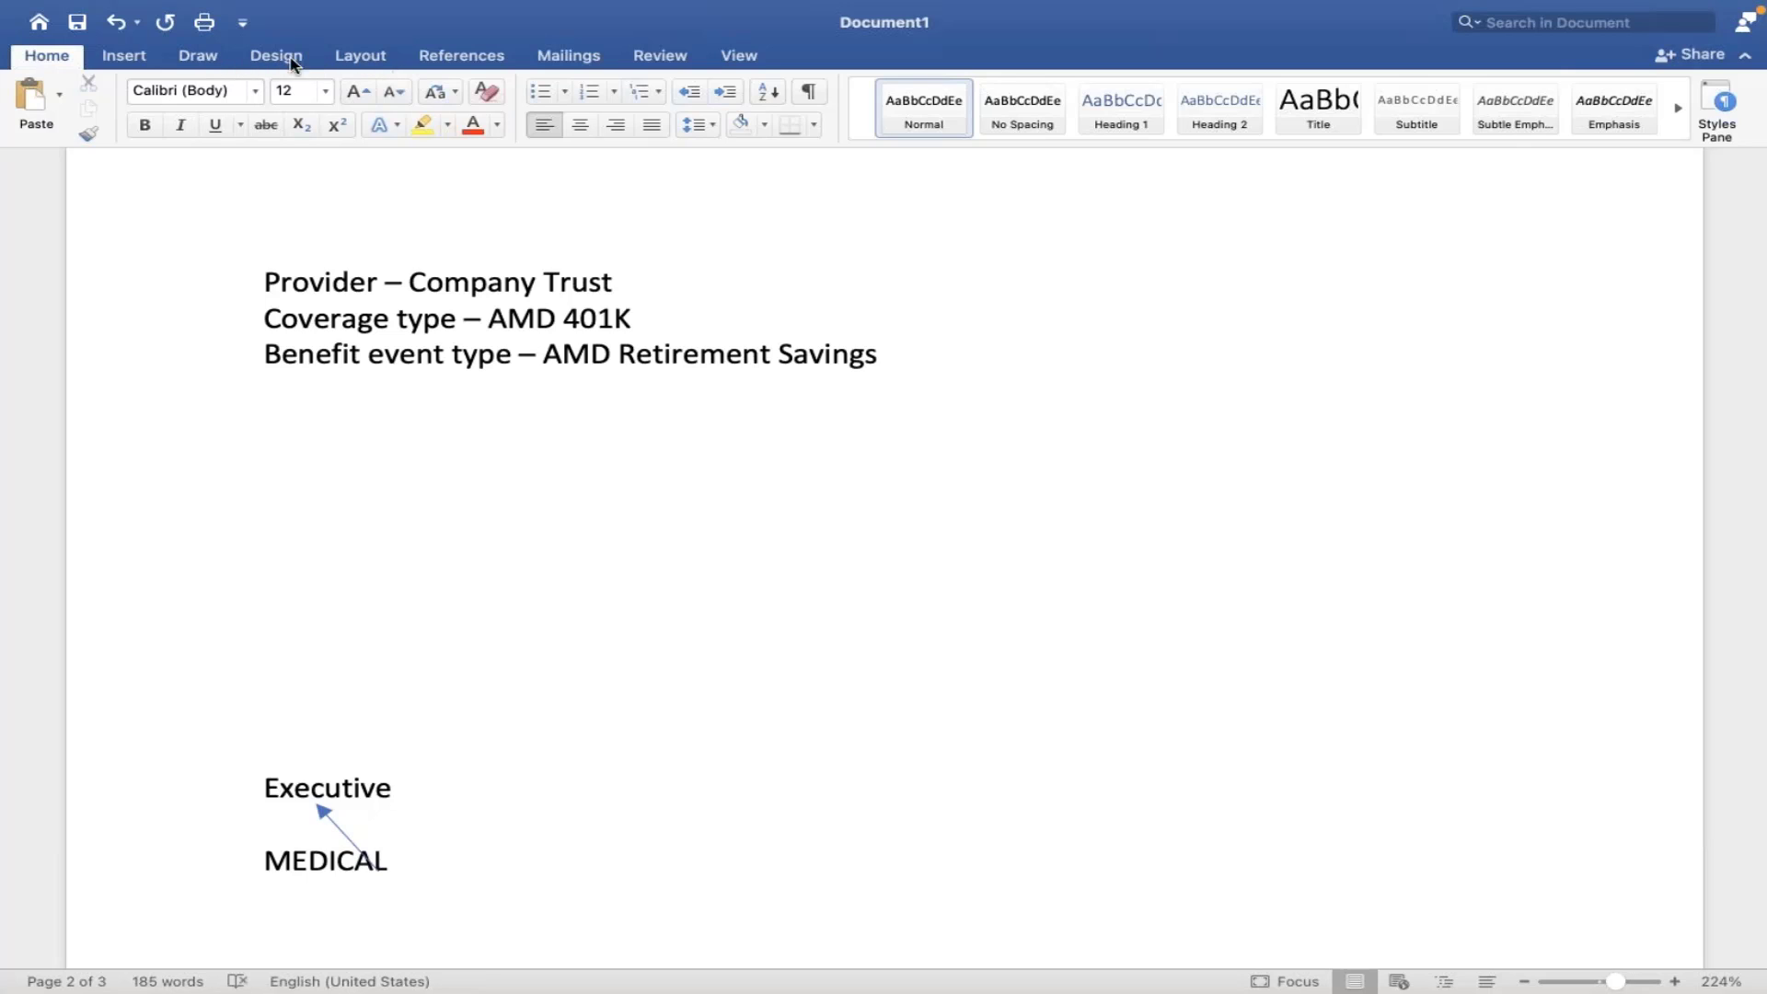
- Choose an arrow from the Insert Shapes gallery for the next connector
{"action": "left_click", "coordinate": [141, 61]}
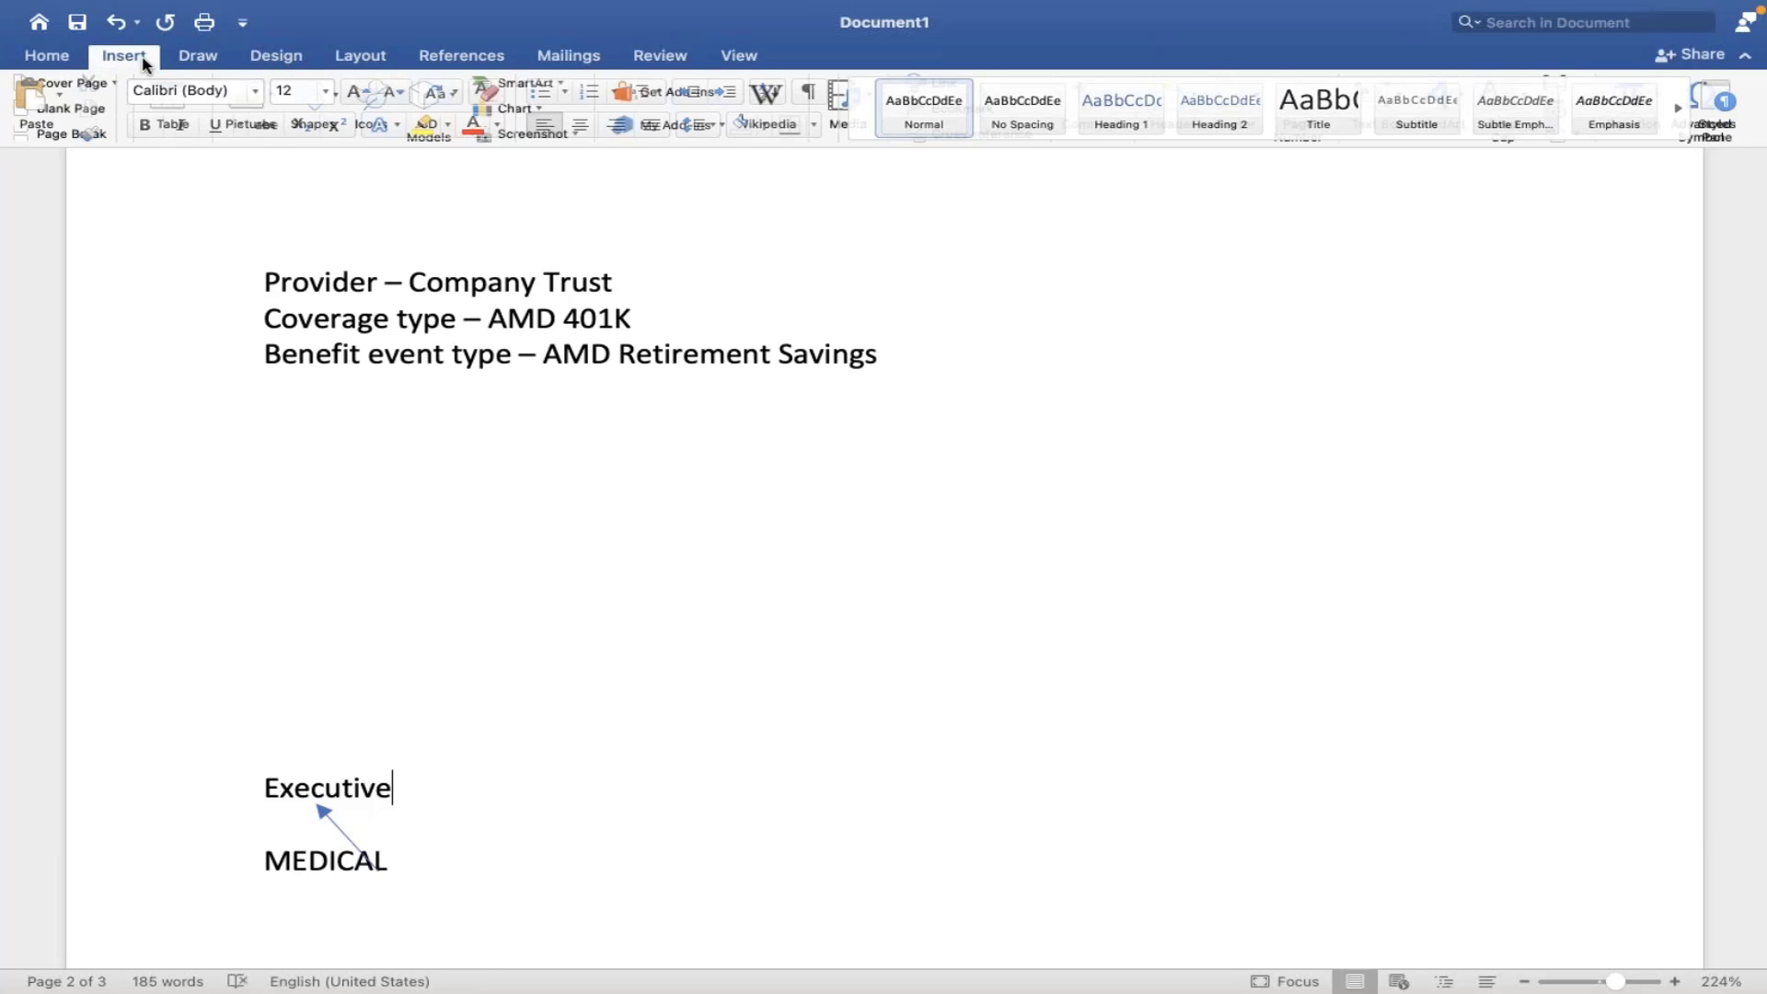
{"action": "left_click", "coordinate": [341, 99]}
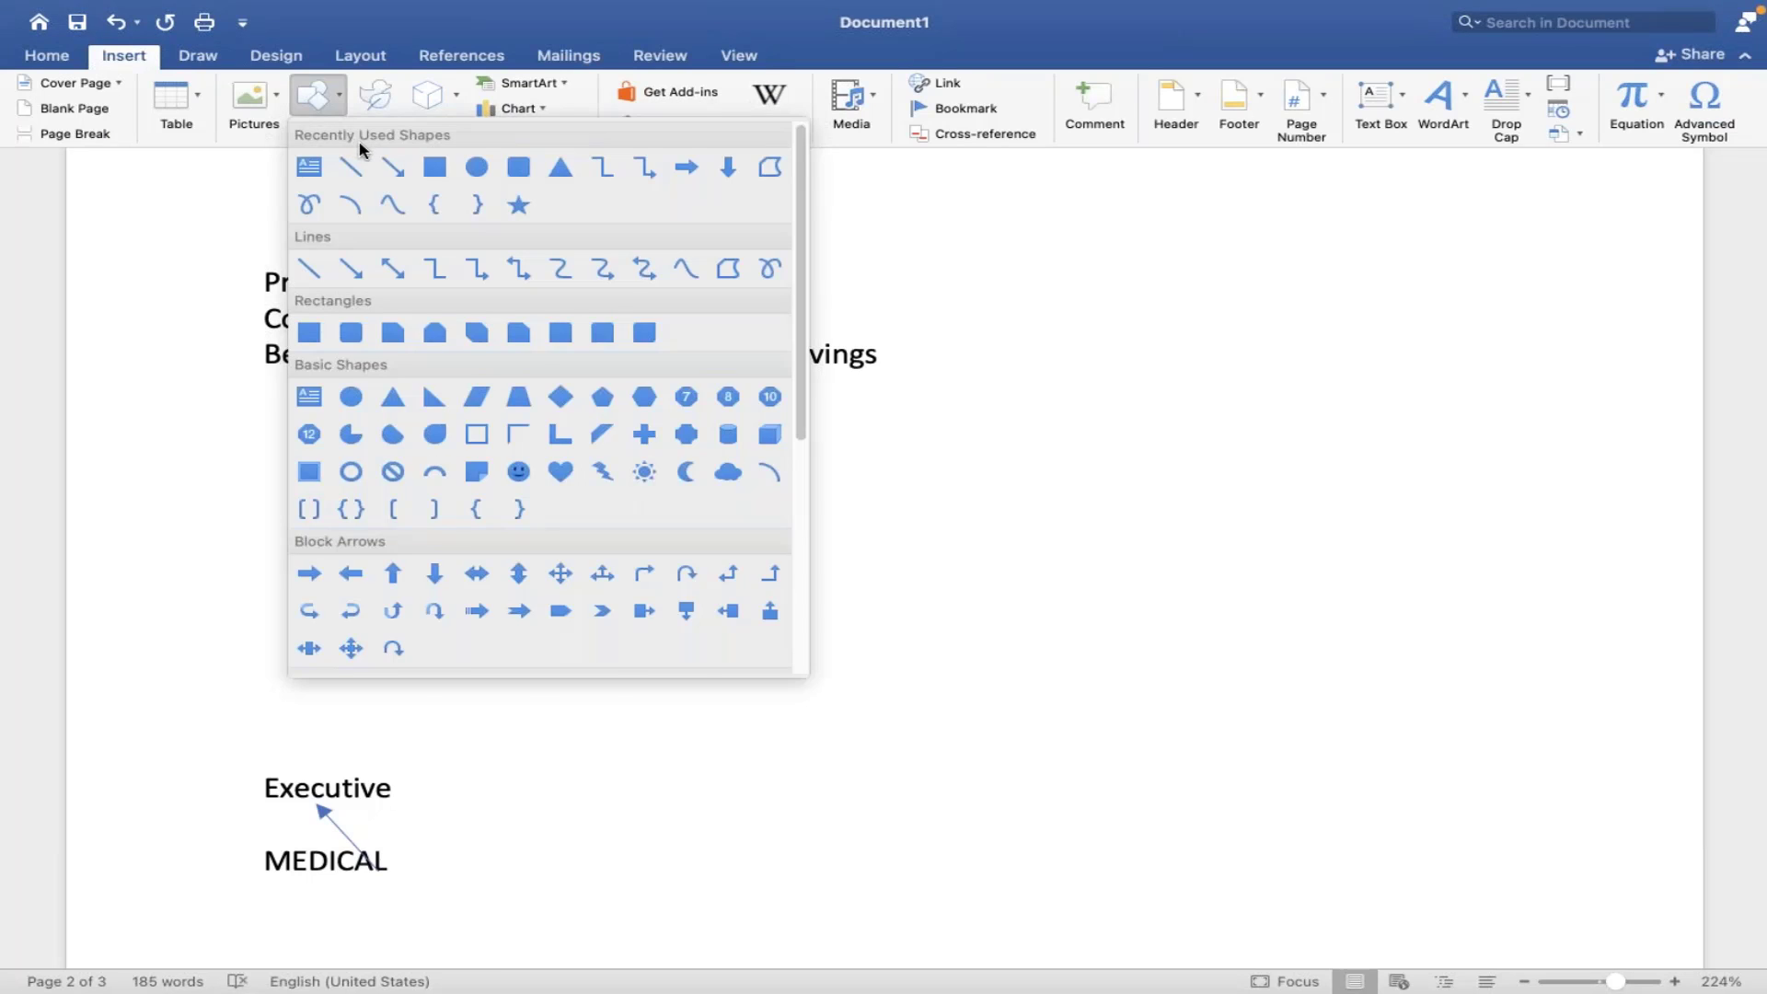
{"action": "left_click", "coordinate": [384, 165]}
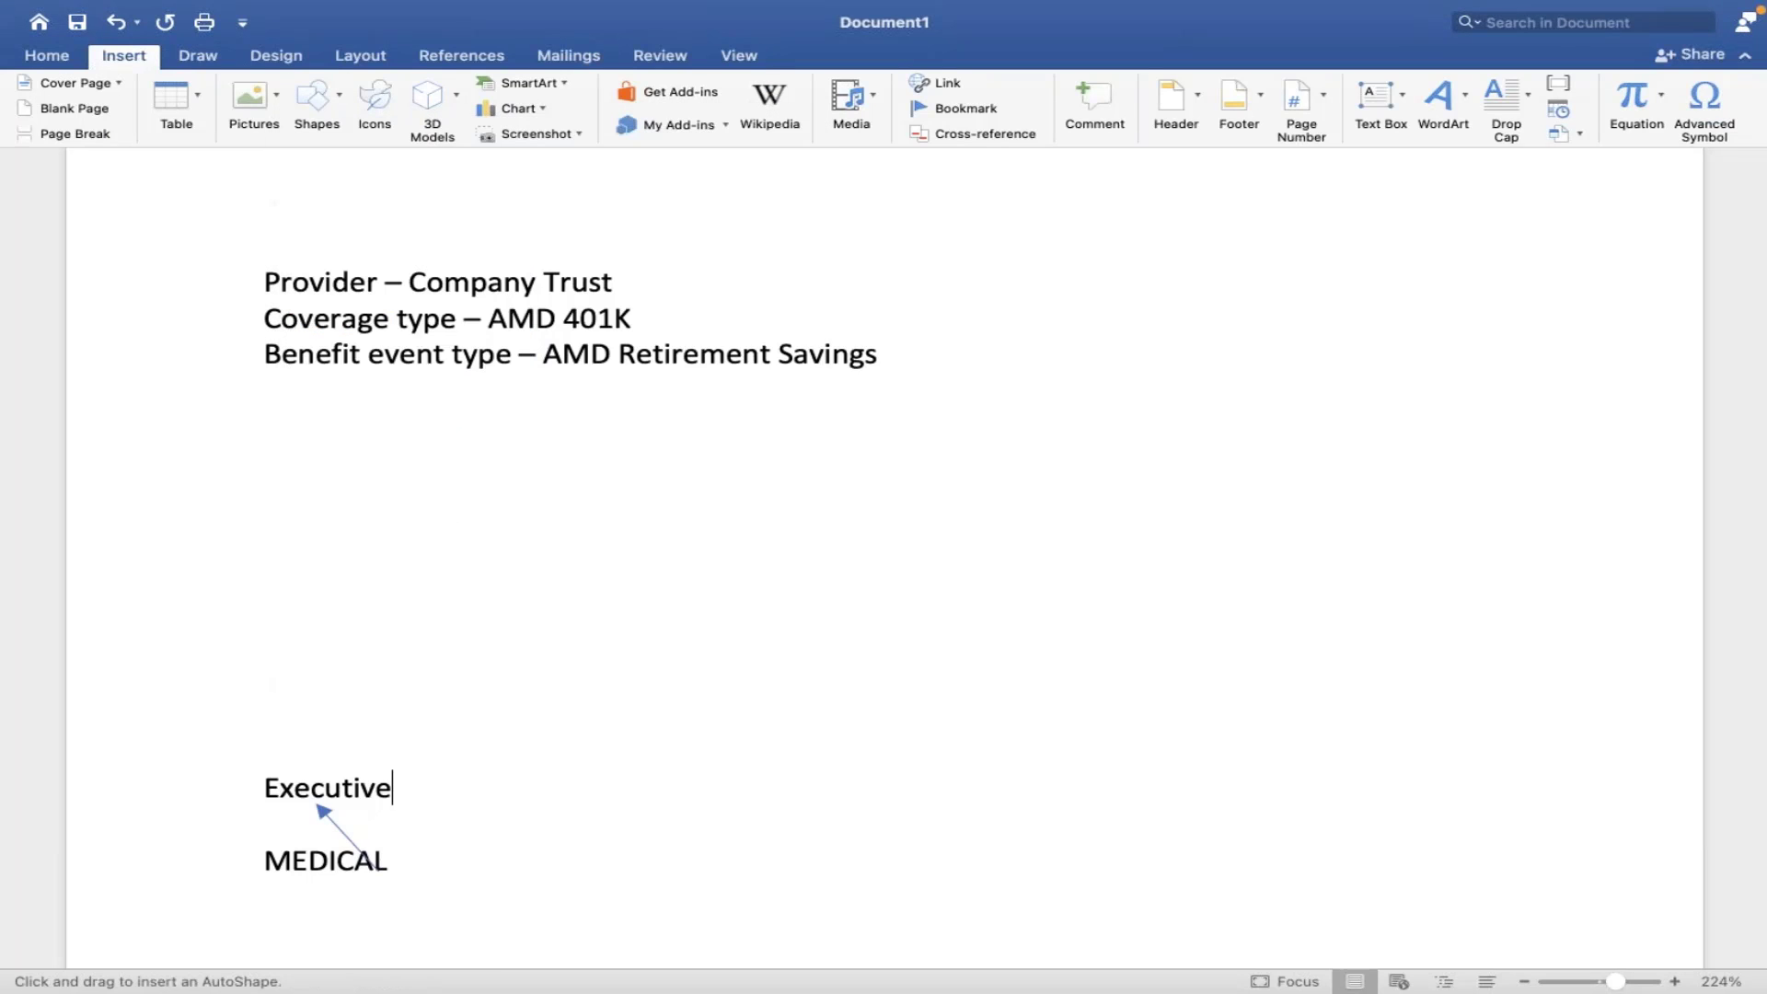
- Draw an arrow to the right of MEDICAL and label its end Management
{"action": "left_click_drag", "start_coordinate": [391, 861], "coordinate": [469, 861]}
{"action": "left_click", "coordinate": [392, 860]}
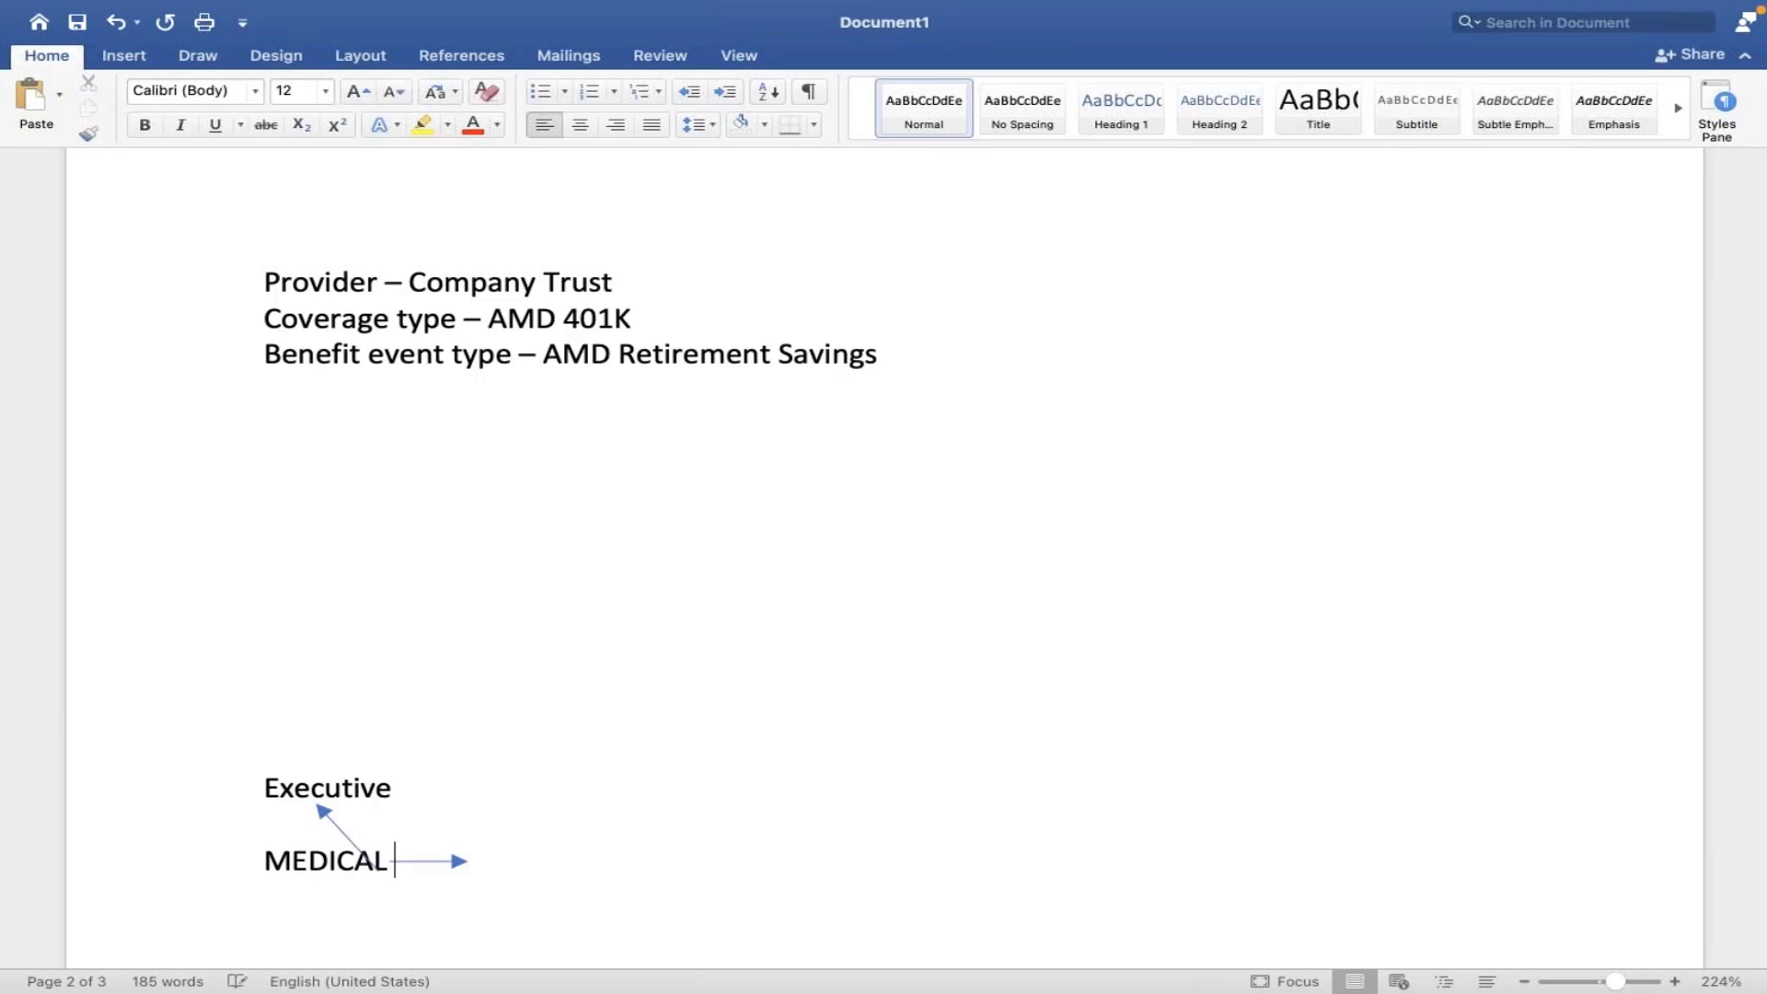
{"action": "key", "text": "Return"}
{"action": "key", "text": "Return"}
{"action": "key", "text": "Return"}
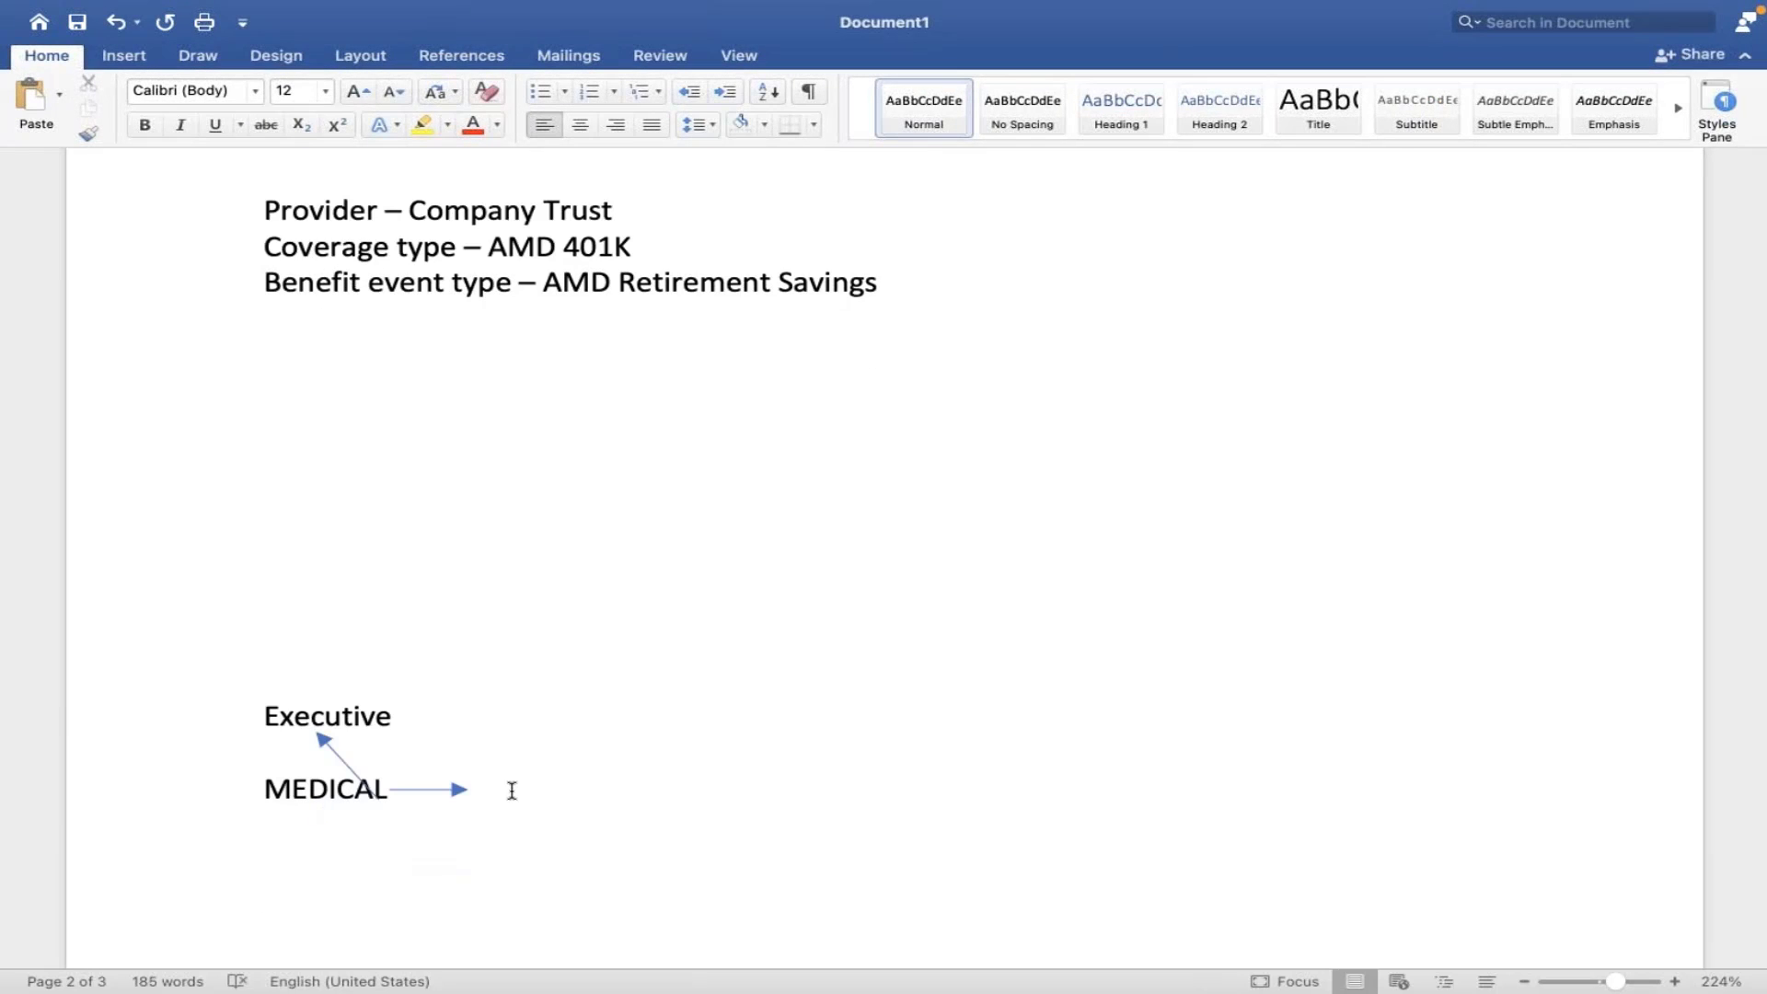
{"action": "left_click", "coordinate": [511, 789]}
{"action": "left_click", "coordinate": [482, 790]}
{"action": "type", "text": "Management"}
{"action": "key", "text": "Left"}
{"action": "key", "text": "Left"}
{"action": "key", "text": "Left"}
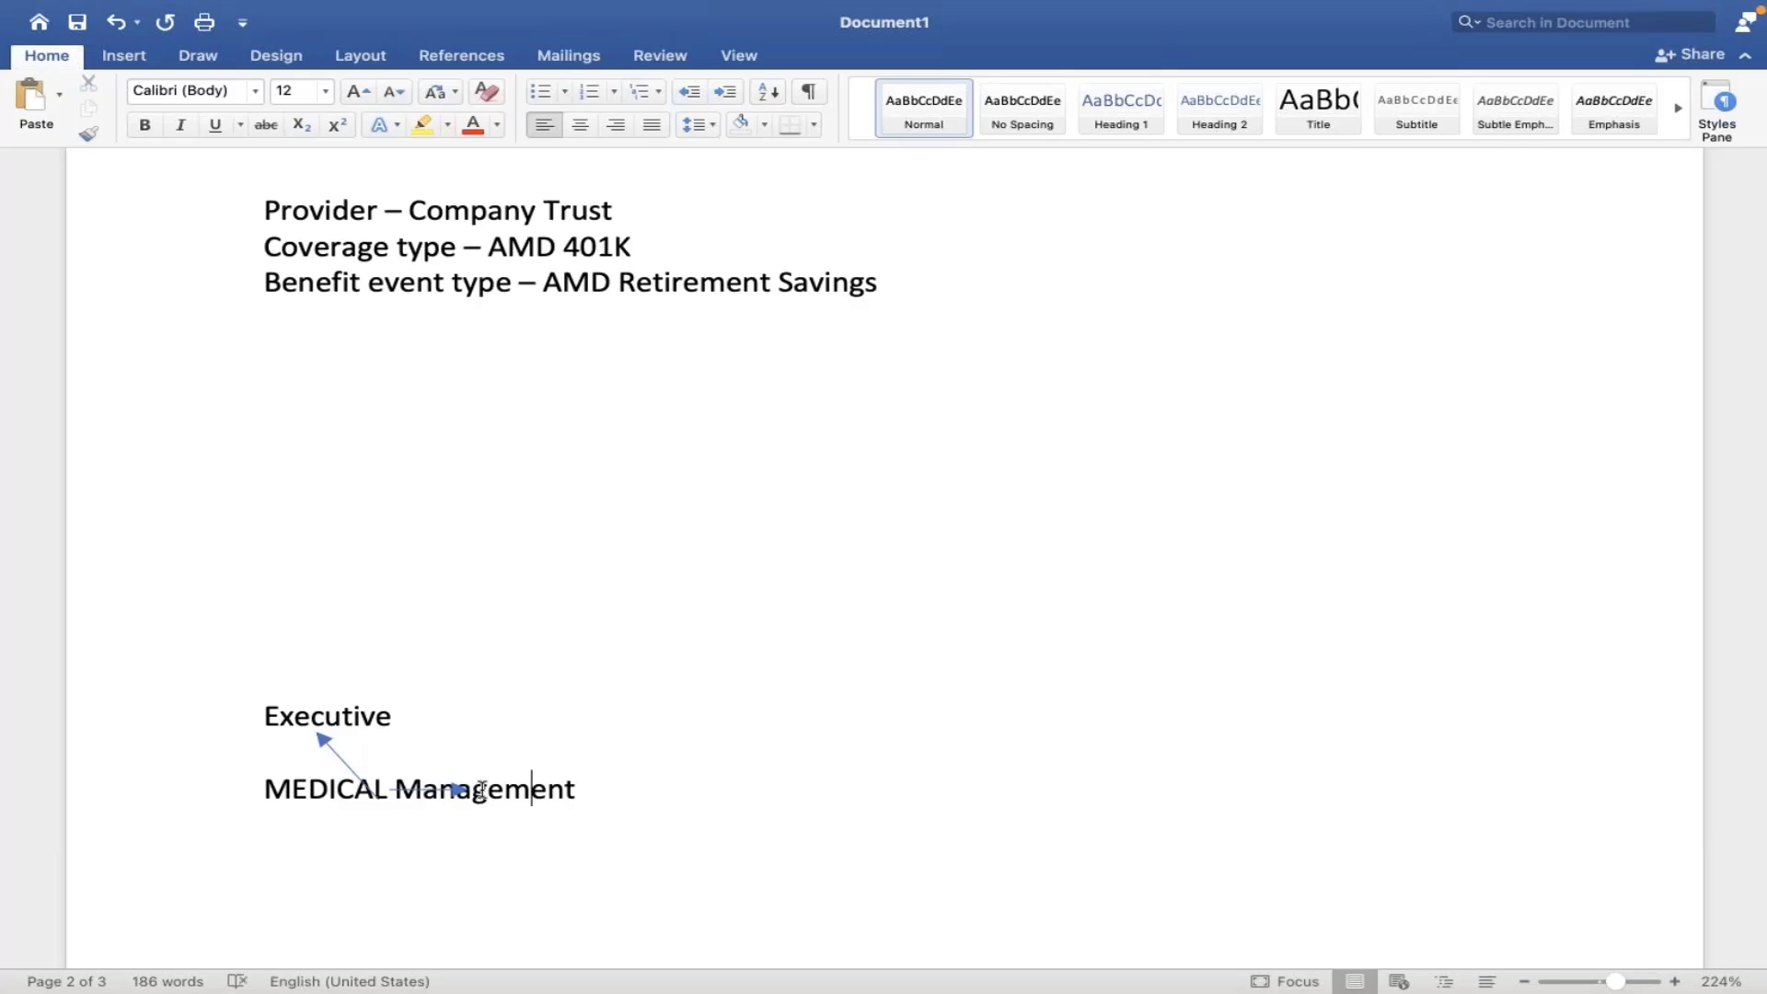
{"action": "key", "text": "Left"}
{"action": "key", "text": "Left"}
{"action": "key", "text": "Left"}
{"action": "key", "text": "Left"}
{"action": "key", "text": "Left"}
{"action": "key", "text": "Left"}
{"action": "key", "text": "Left"}
{"action": "key", "text": "Left"}
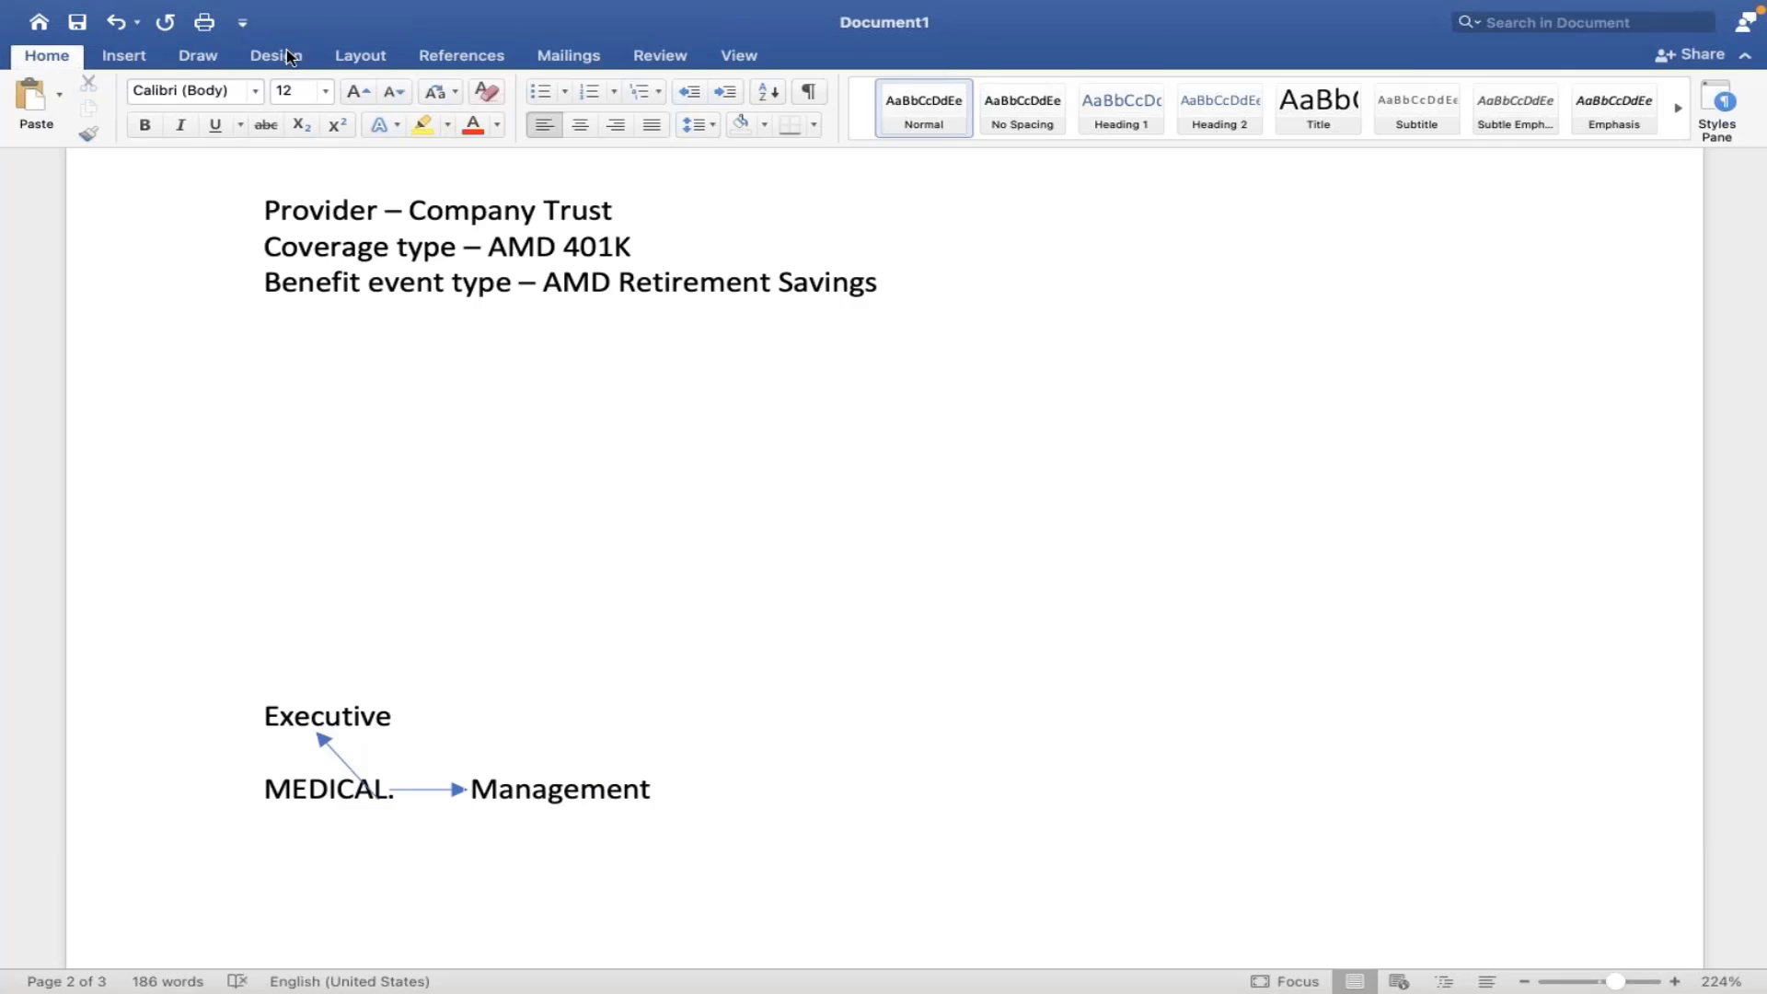
- Draw a downward arrow from MEDICAL and type Non Management beneath it
{"action": "left_click", "coordinate": [125, 56]}
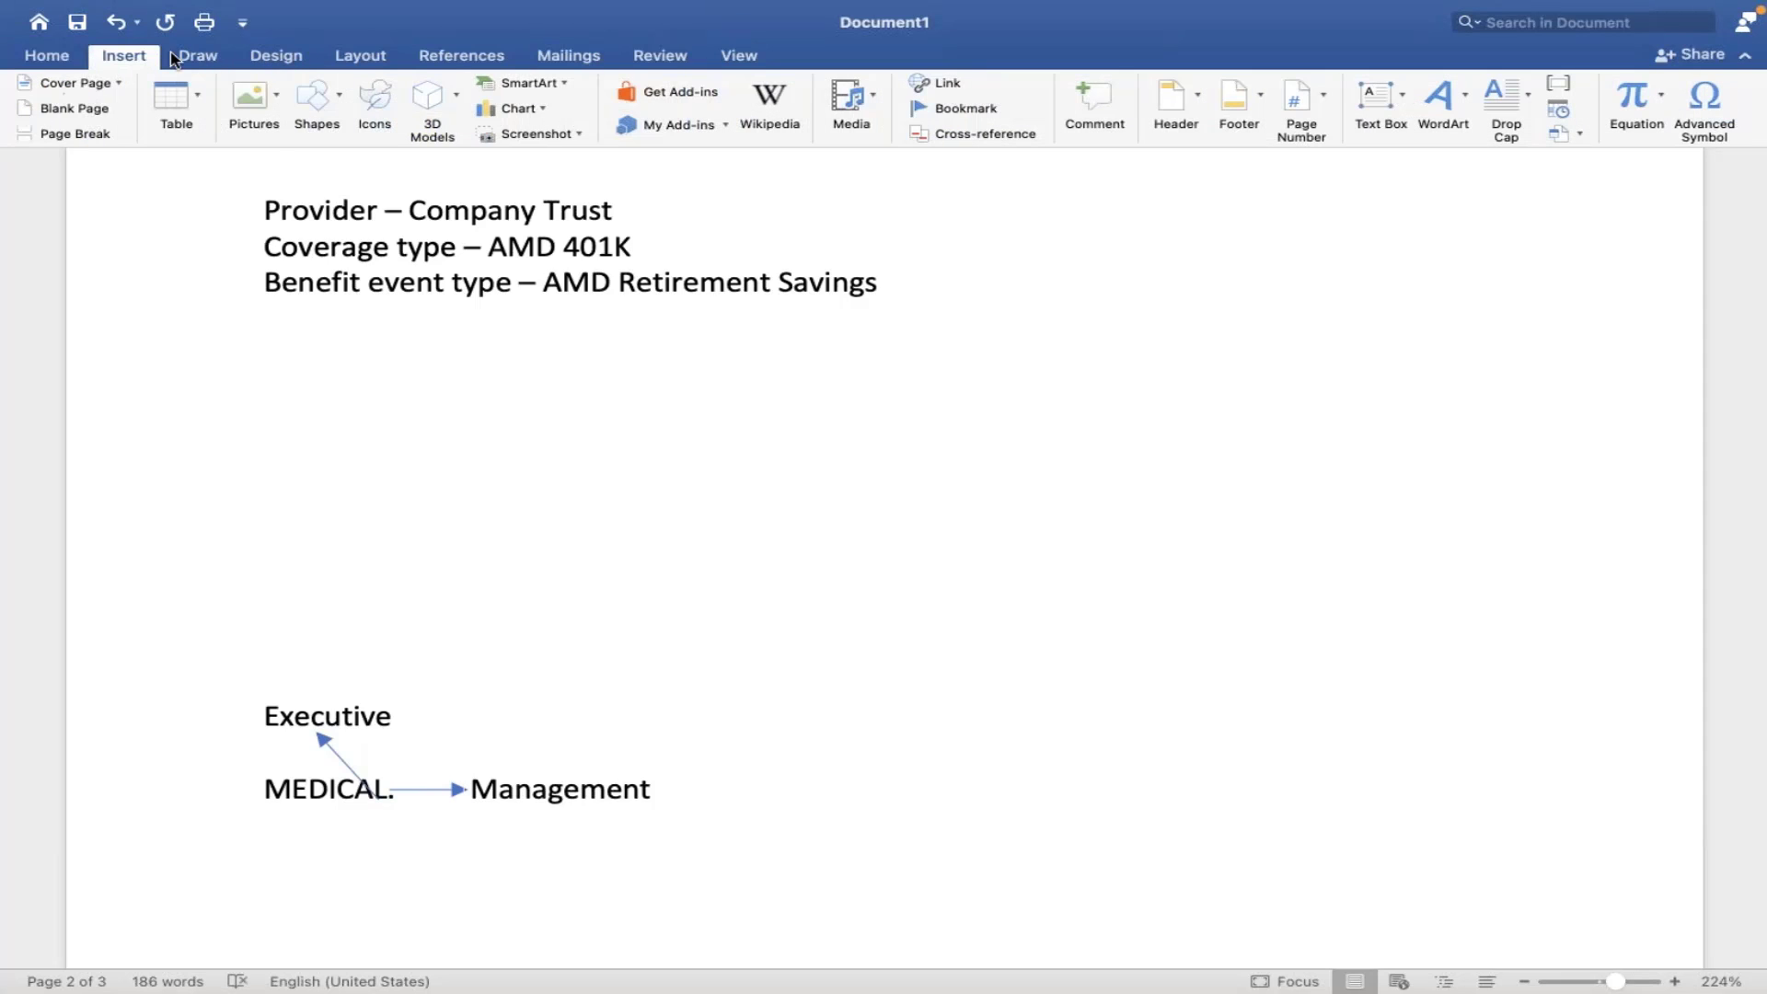
{"action": "left_click", "coordinate": [340, 104]}
{"action": "left_click", "coordinate": [392, 175]}
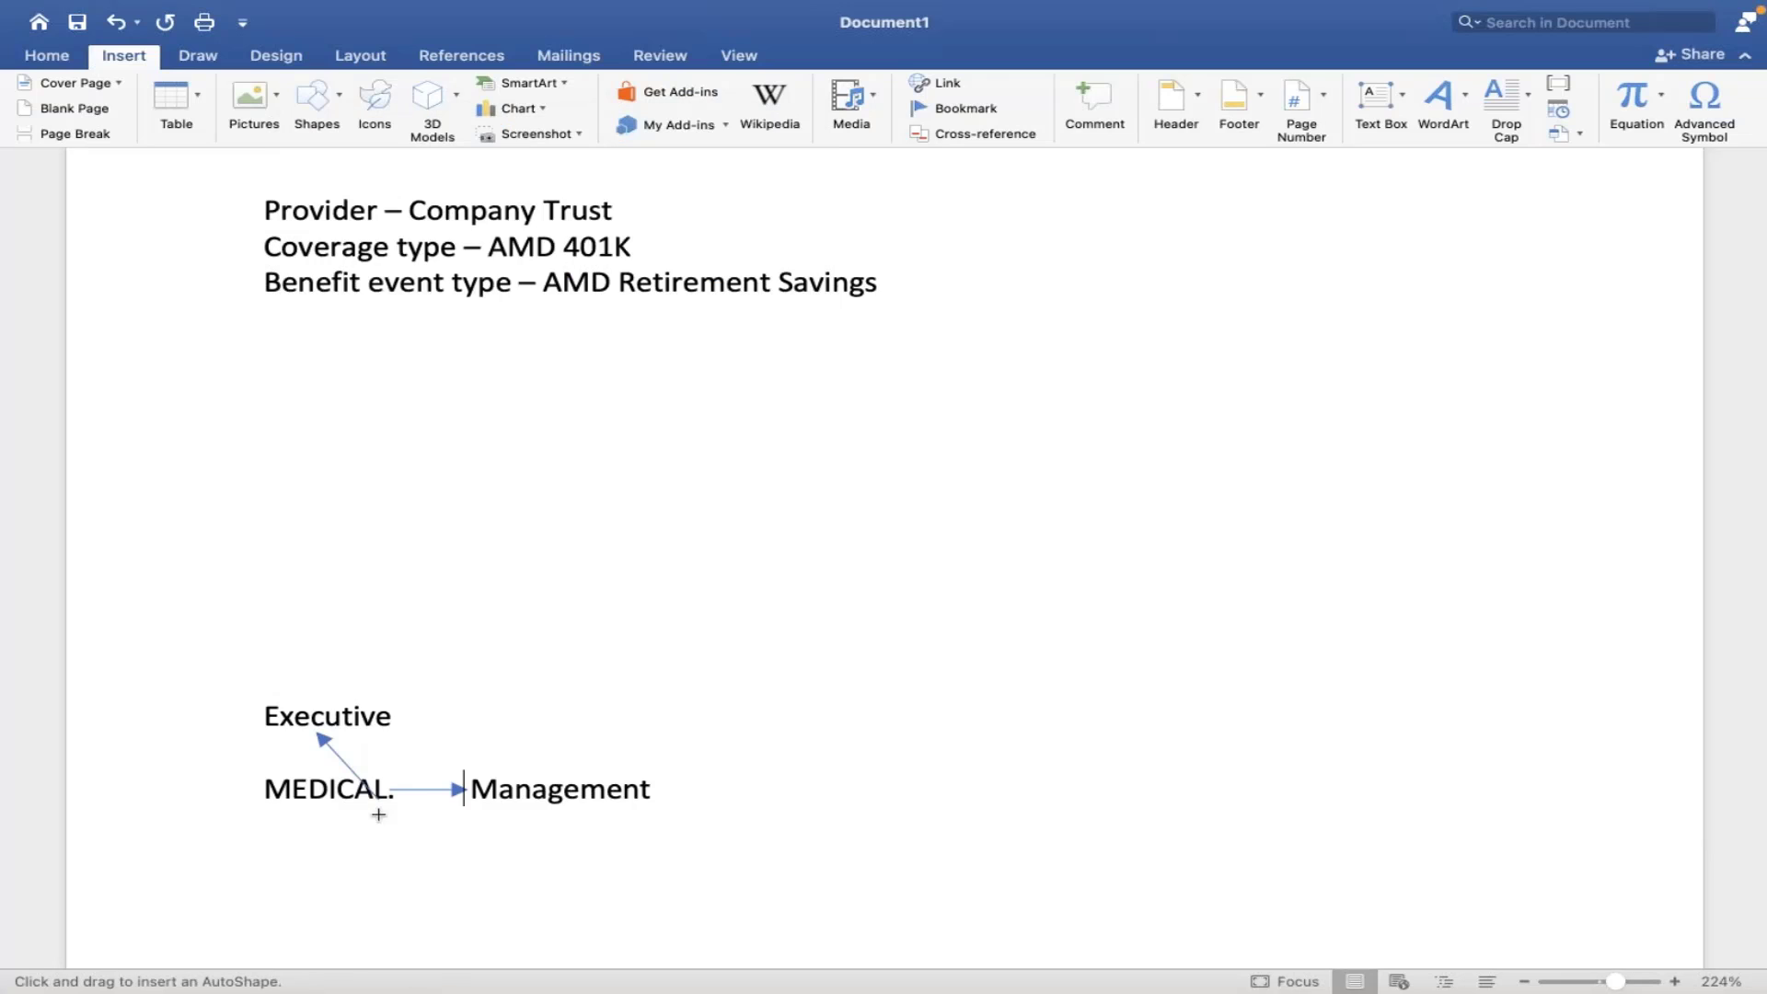
{"action": "left_click_drag", "start_coordinate": [325, 813], "coordinate": [316, 897]}
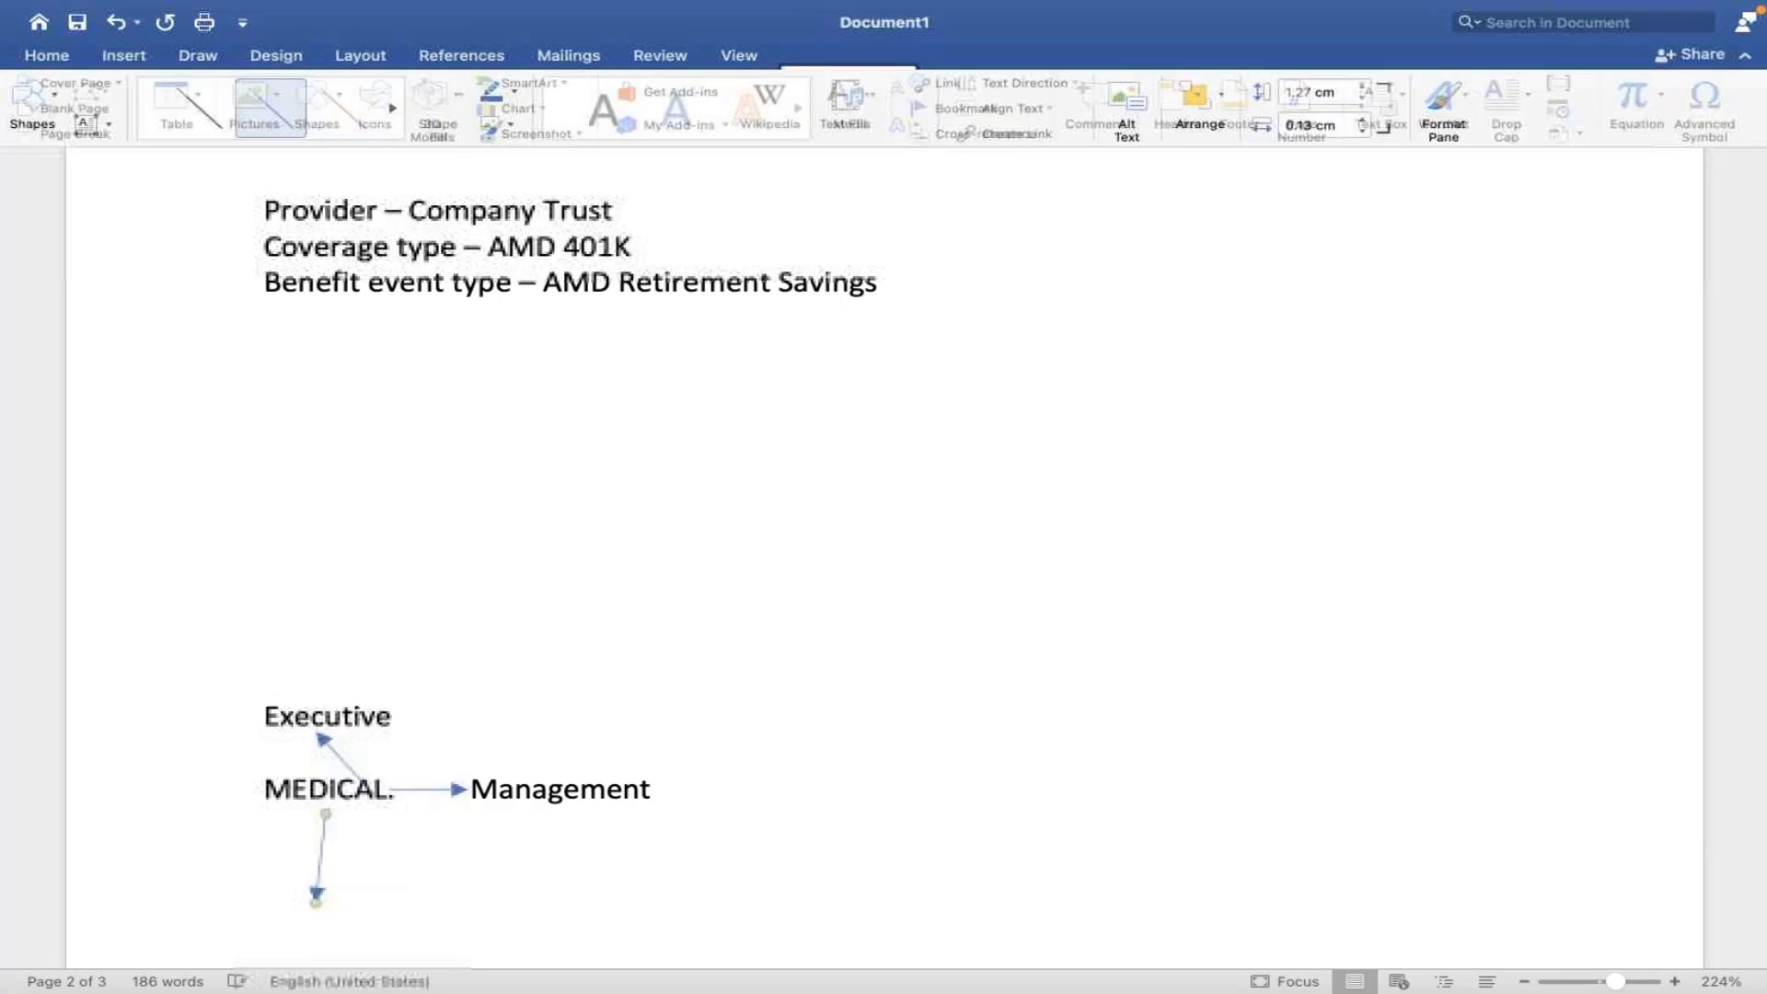
{"action": "left_click", "coordinate": [319, 928]}
{"action": "type", "text": "N"}
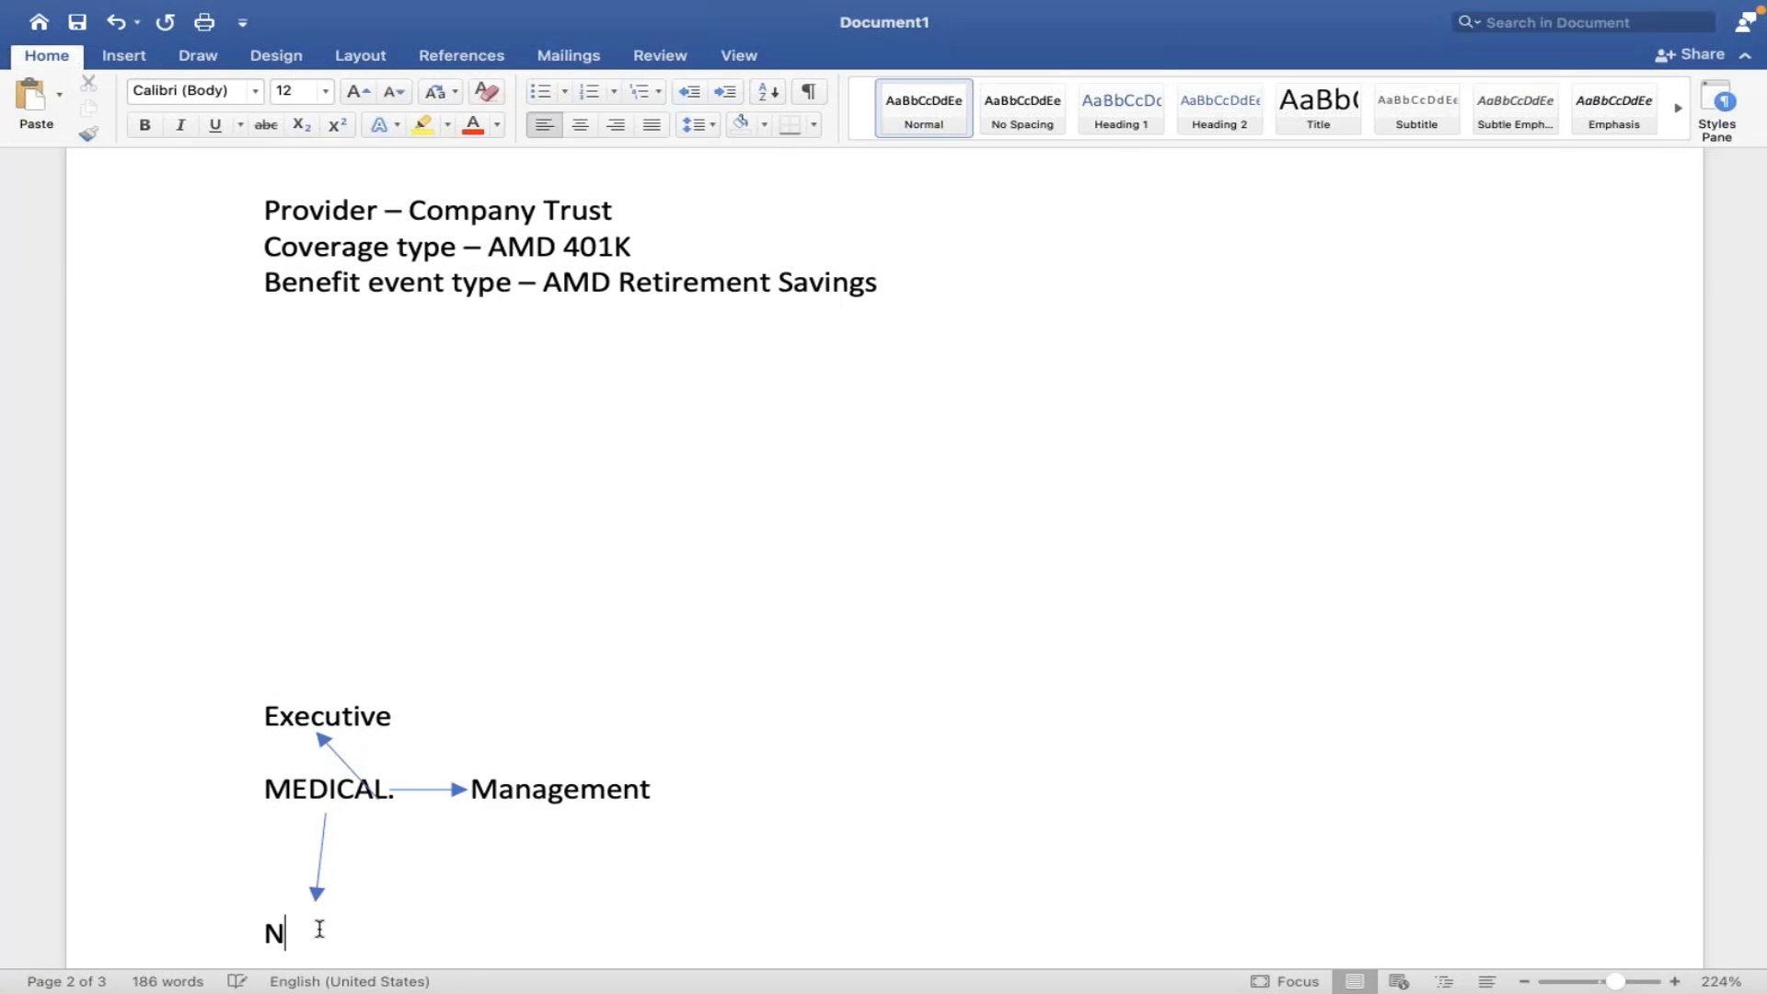
{"action": "type", "text": "on Managemen"}
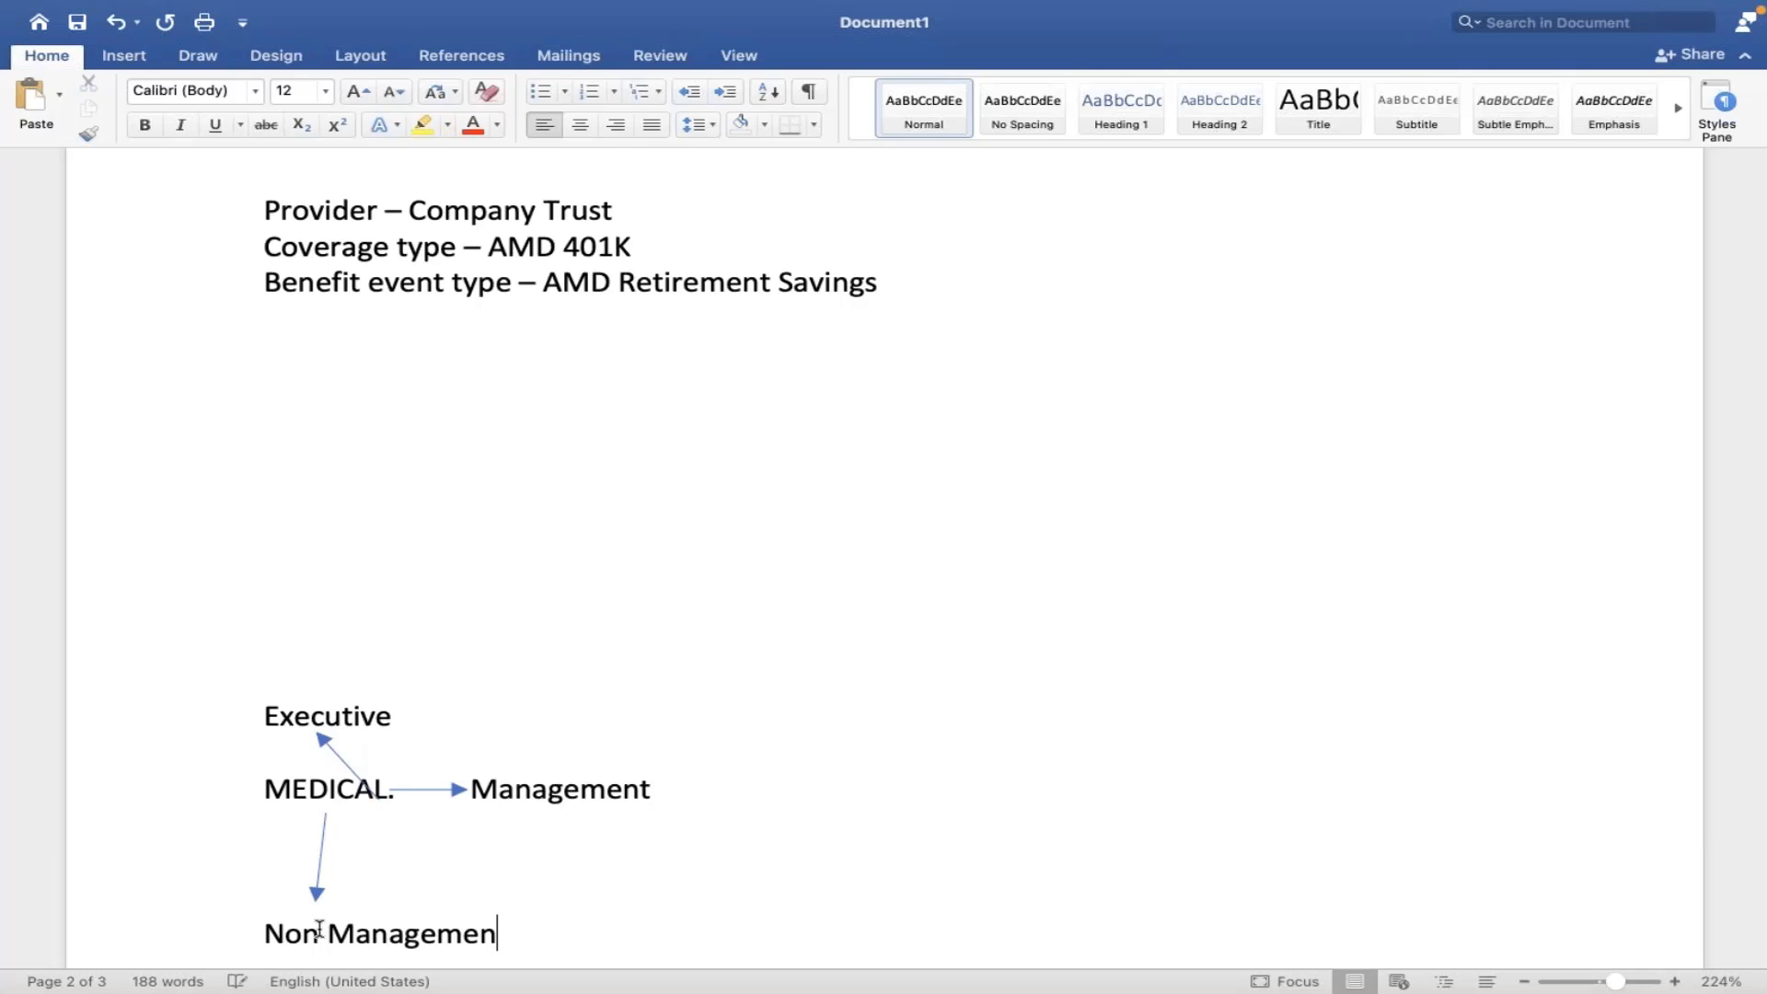
{"action": "type", "text": "t"}
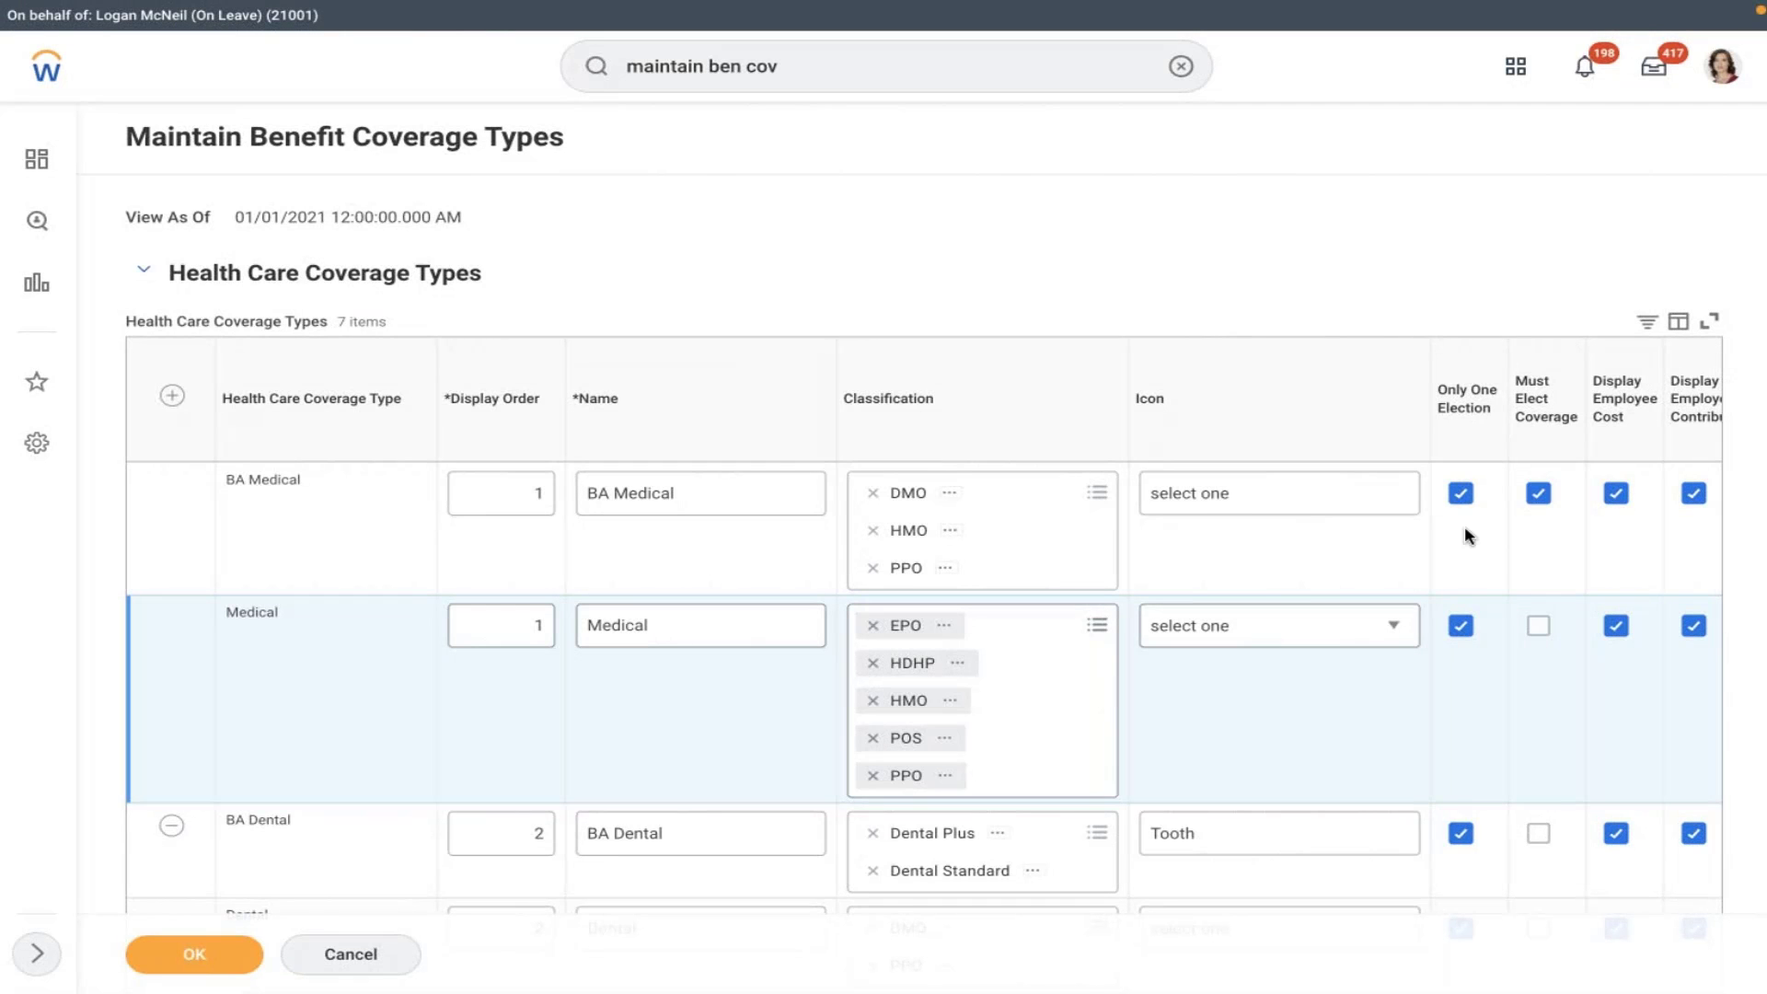
- Glance at the Word notes, then confirm the coverage types from the BA Medical row with OK
{"action": "key", "text": "ctrl+Left"}
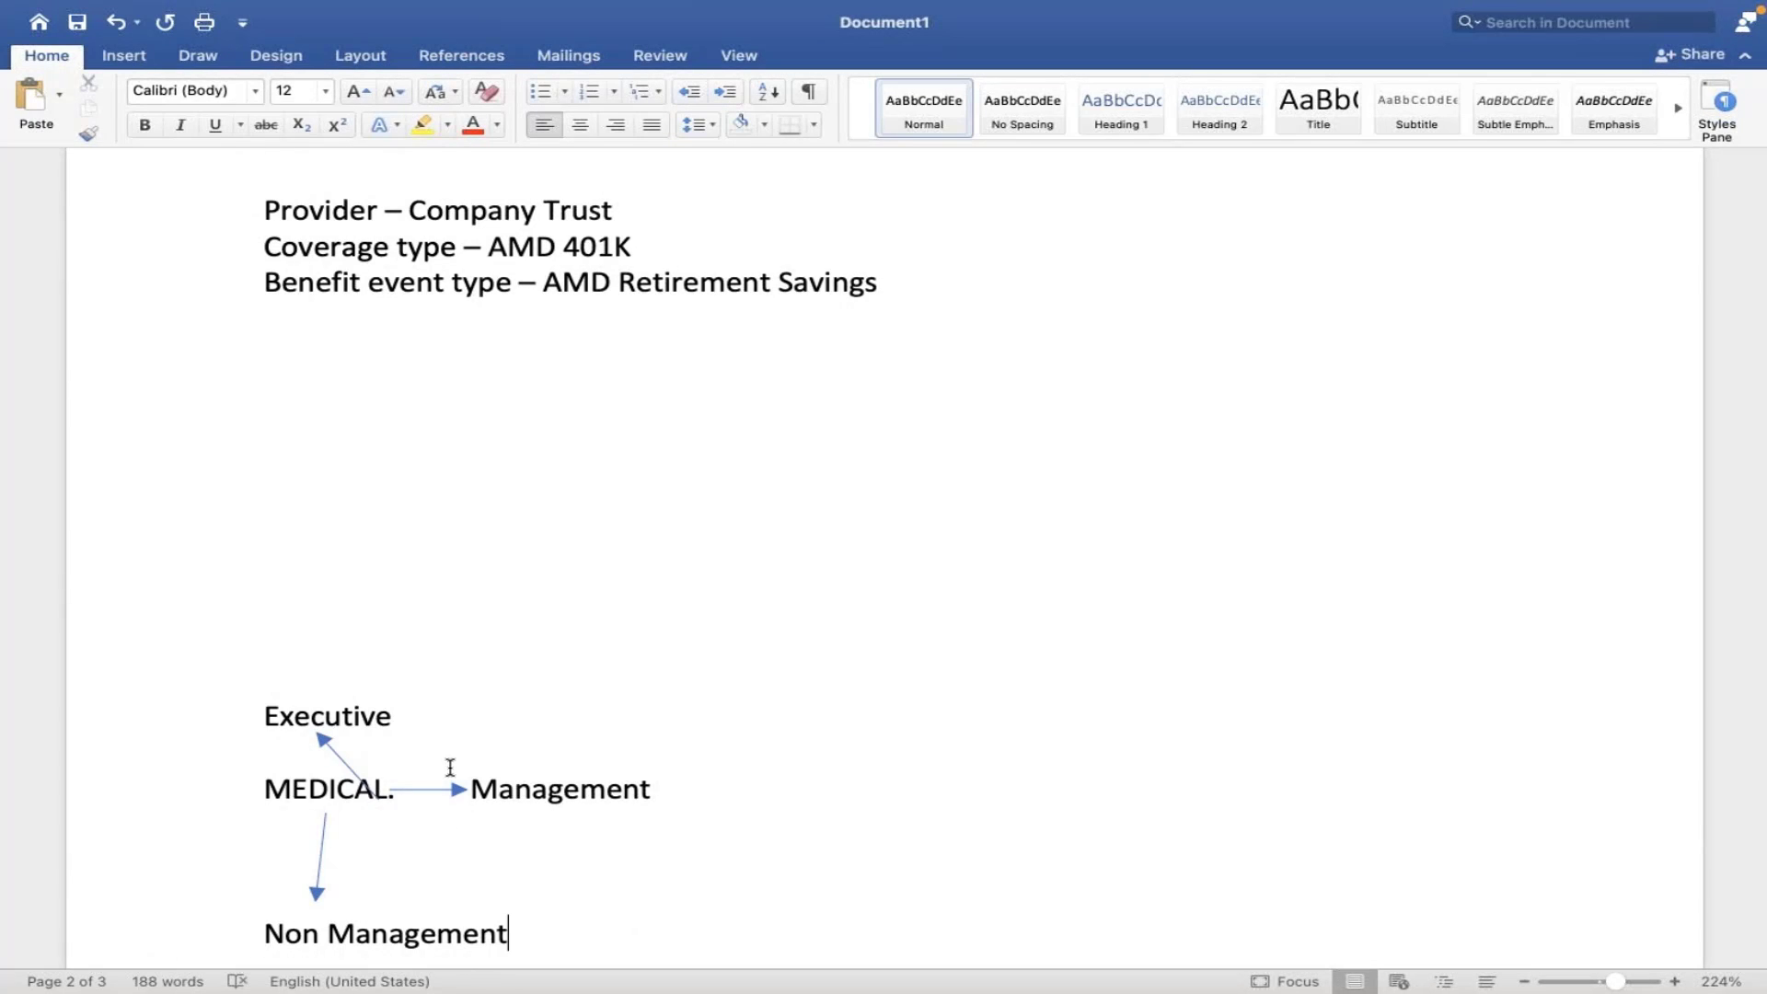
{"action": "key", "text": "ctrl+Right"}
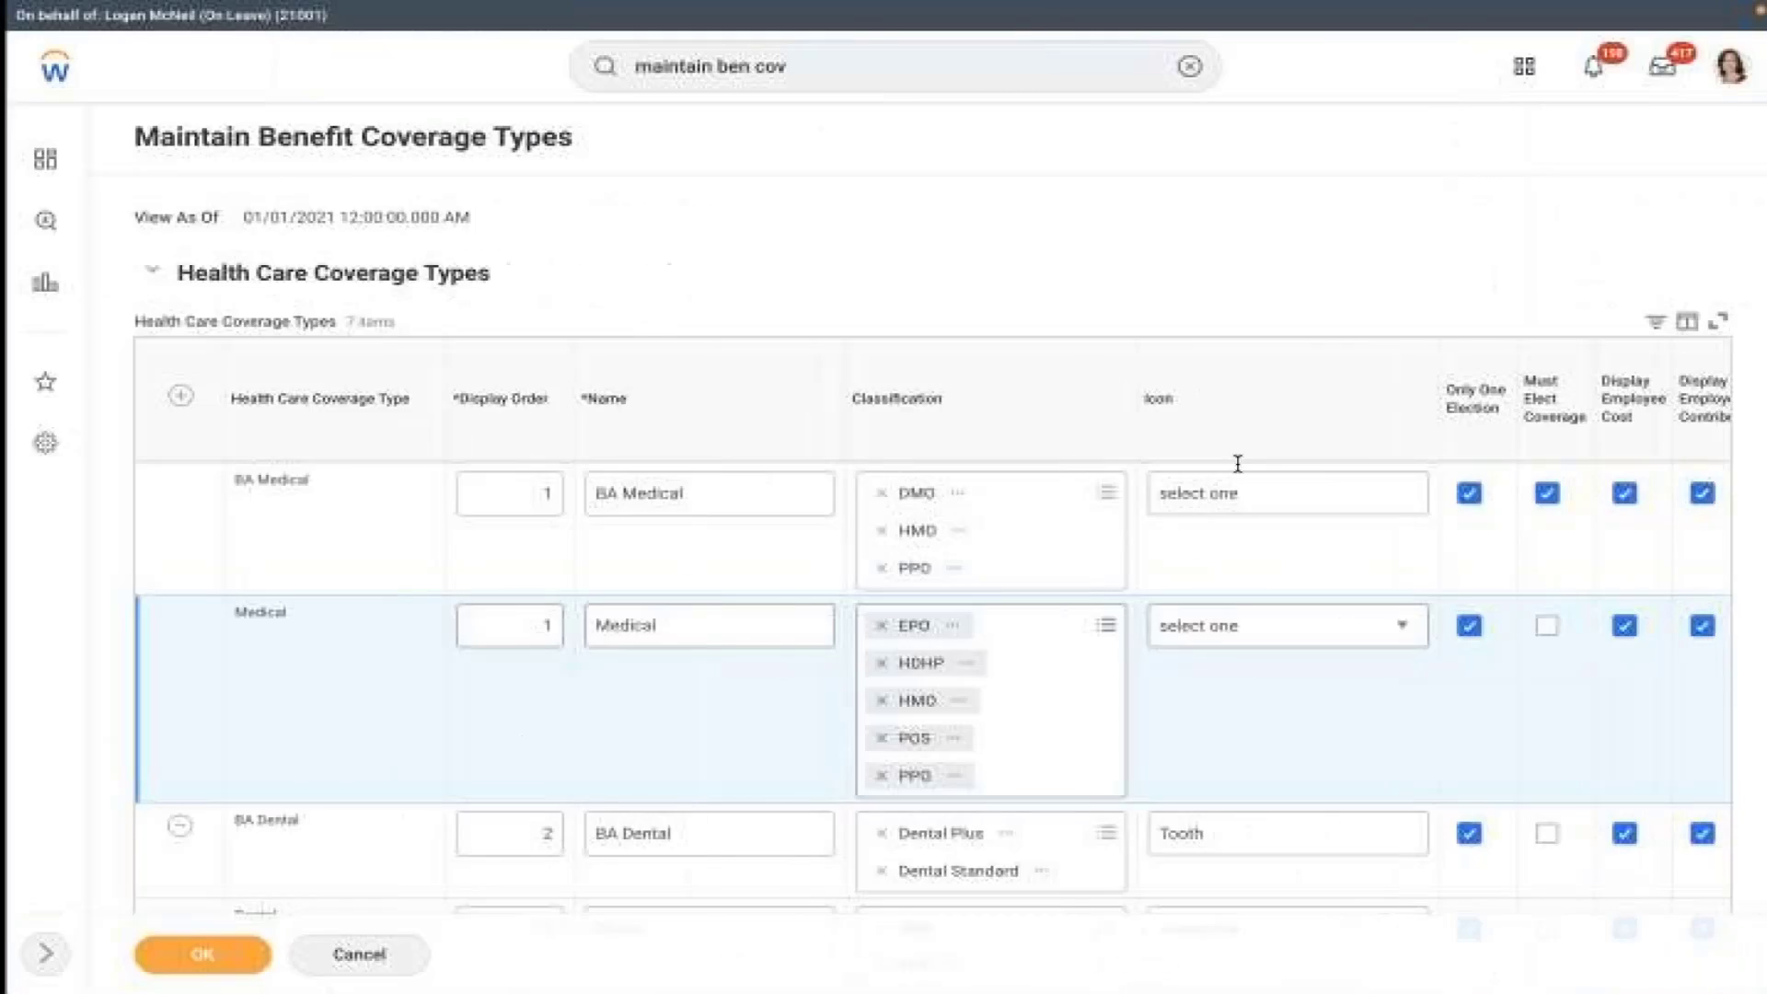
{"action": "left_click", "coordinate": [1475, 548]}
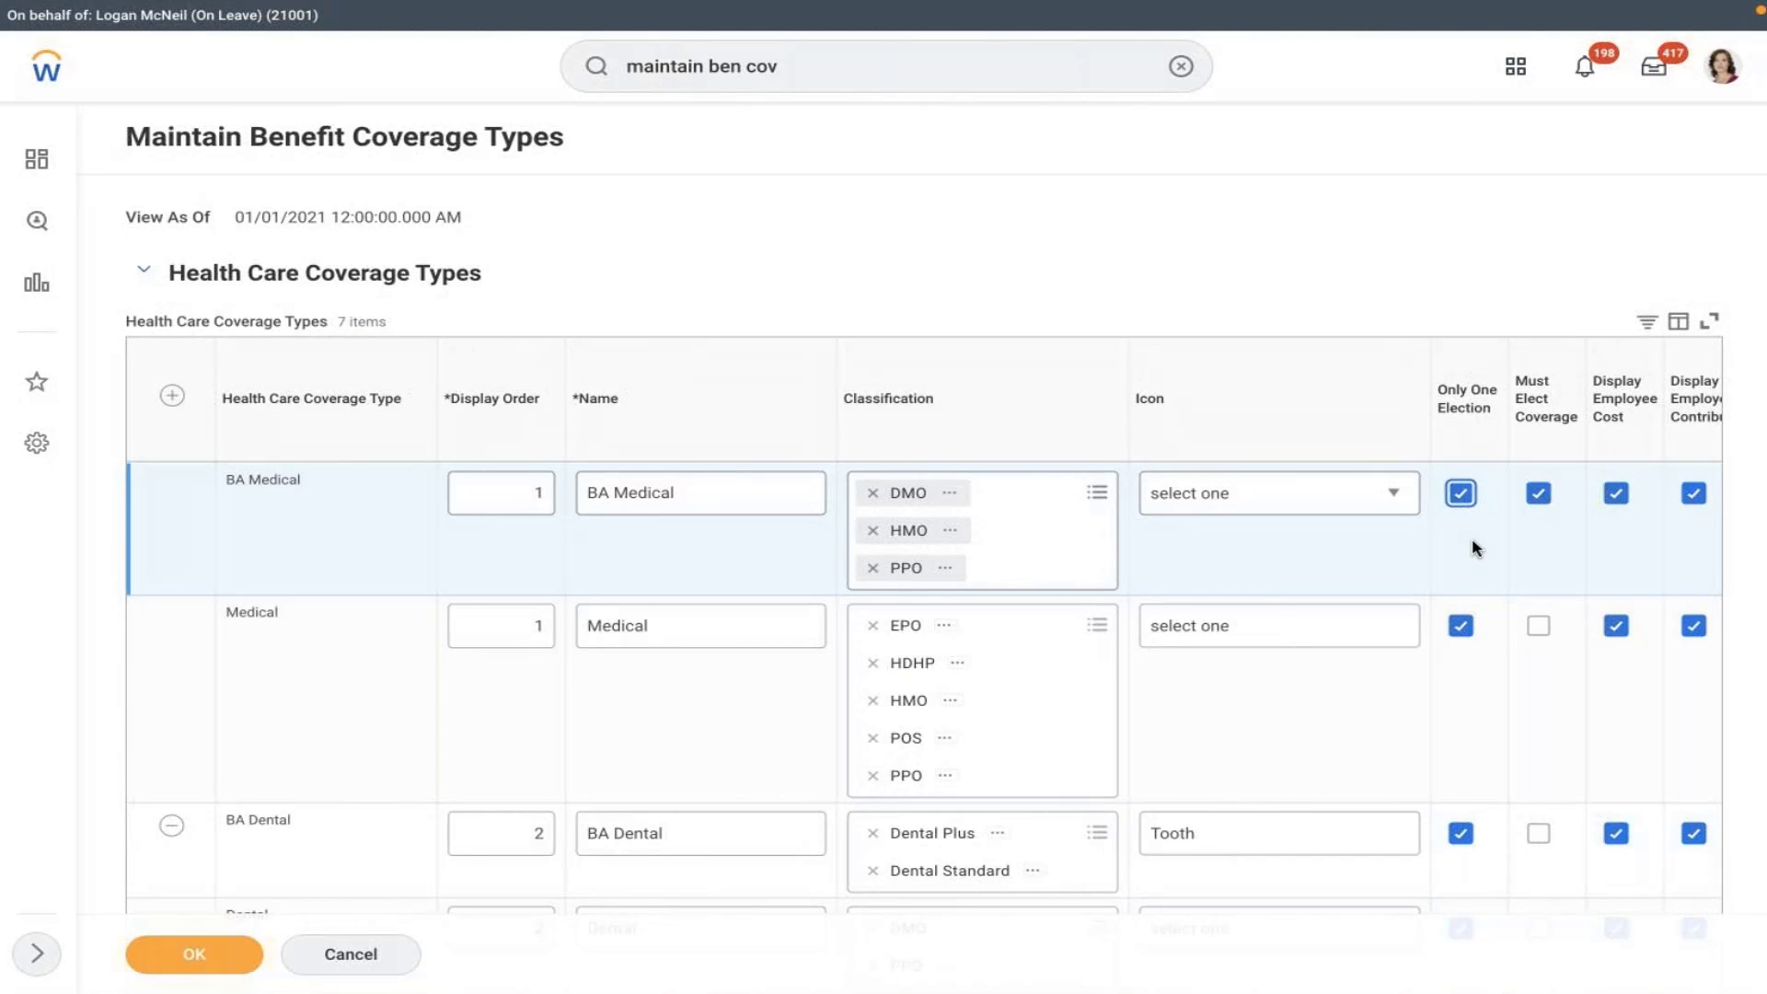
{"action": "left_click", "coordinate": [186, 954]}
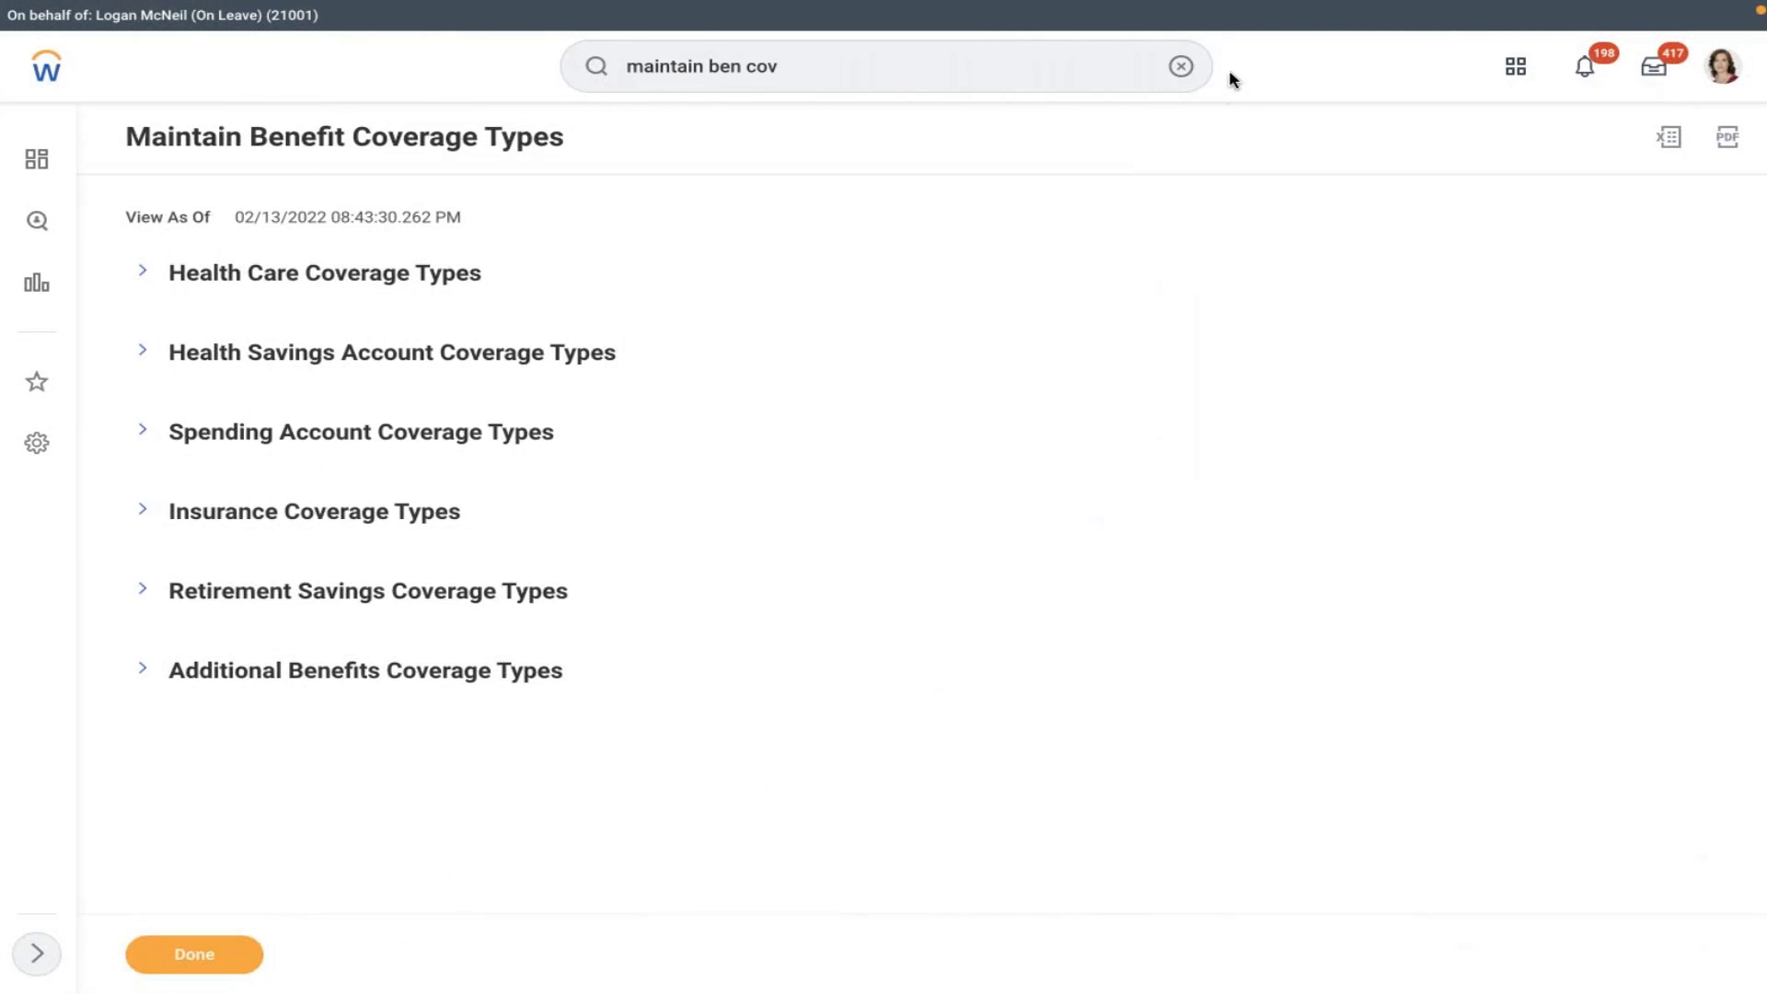
- Replace the previous search with 'create ben plan', fixing the mistyped ending
{"action": "left_click", "coordinate": [1183, 67]}
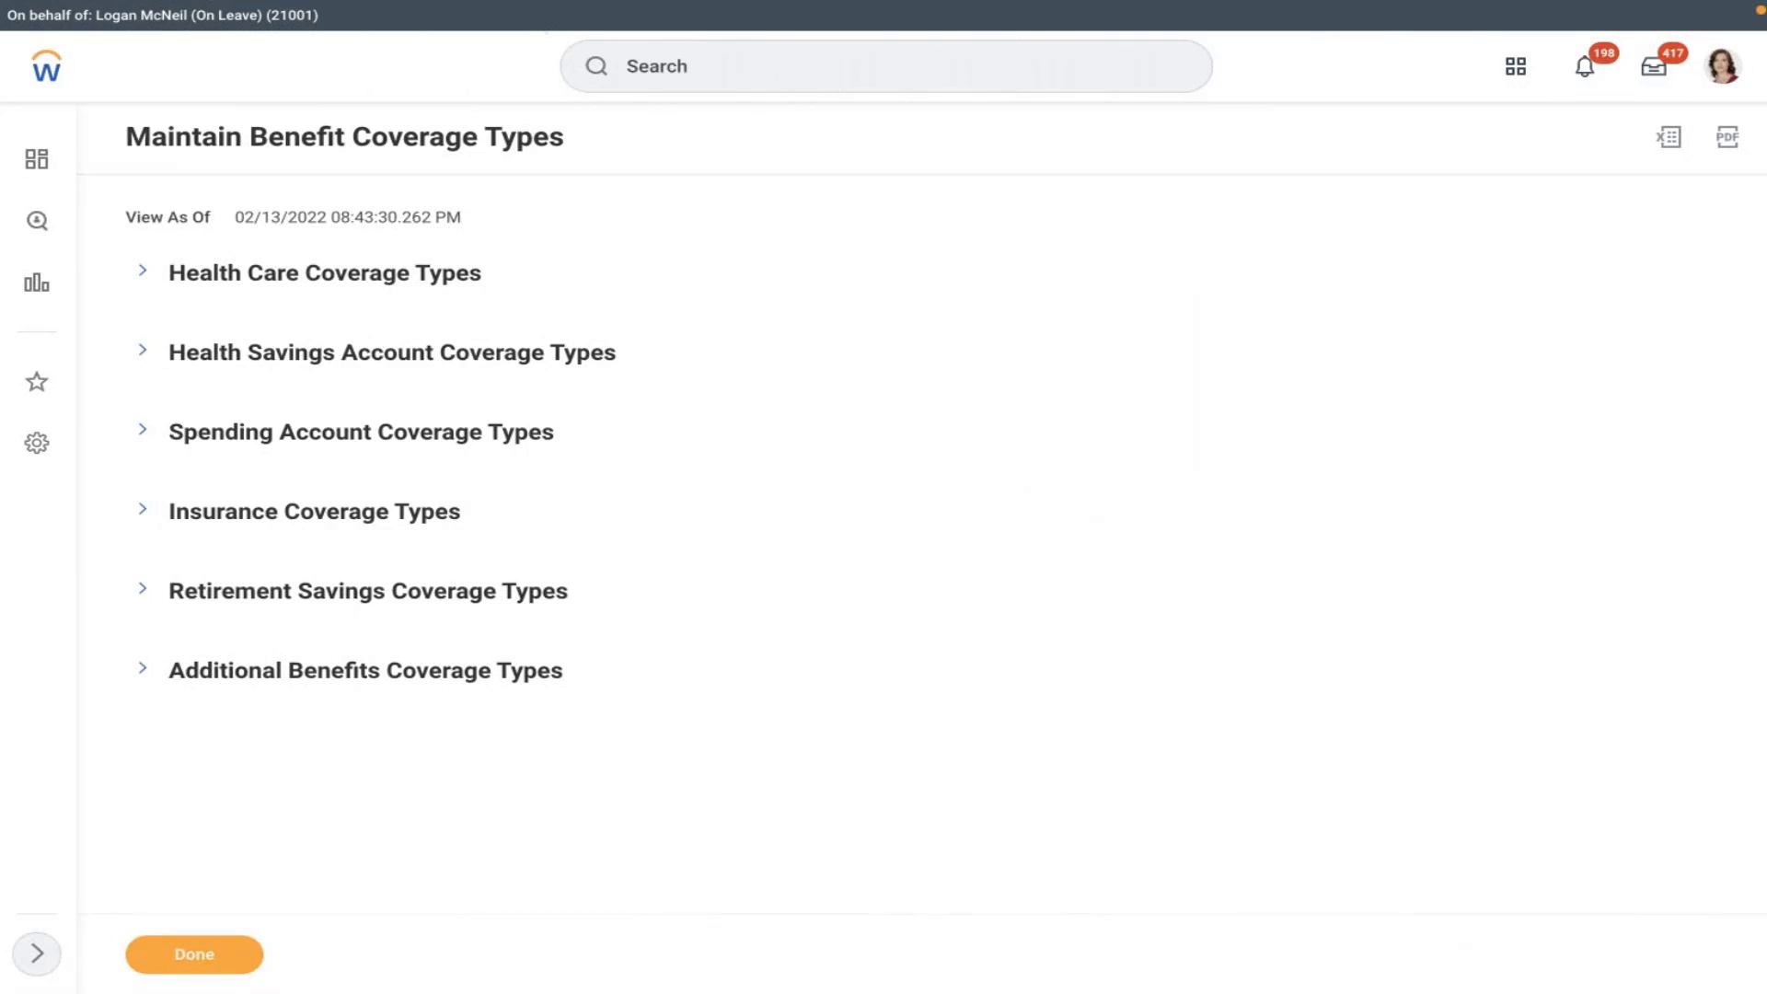
{"action": "left_click", "coordinate": [1034, 80]}
{"action": "type", "text": "cre"}
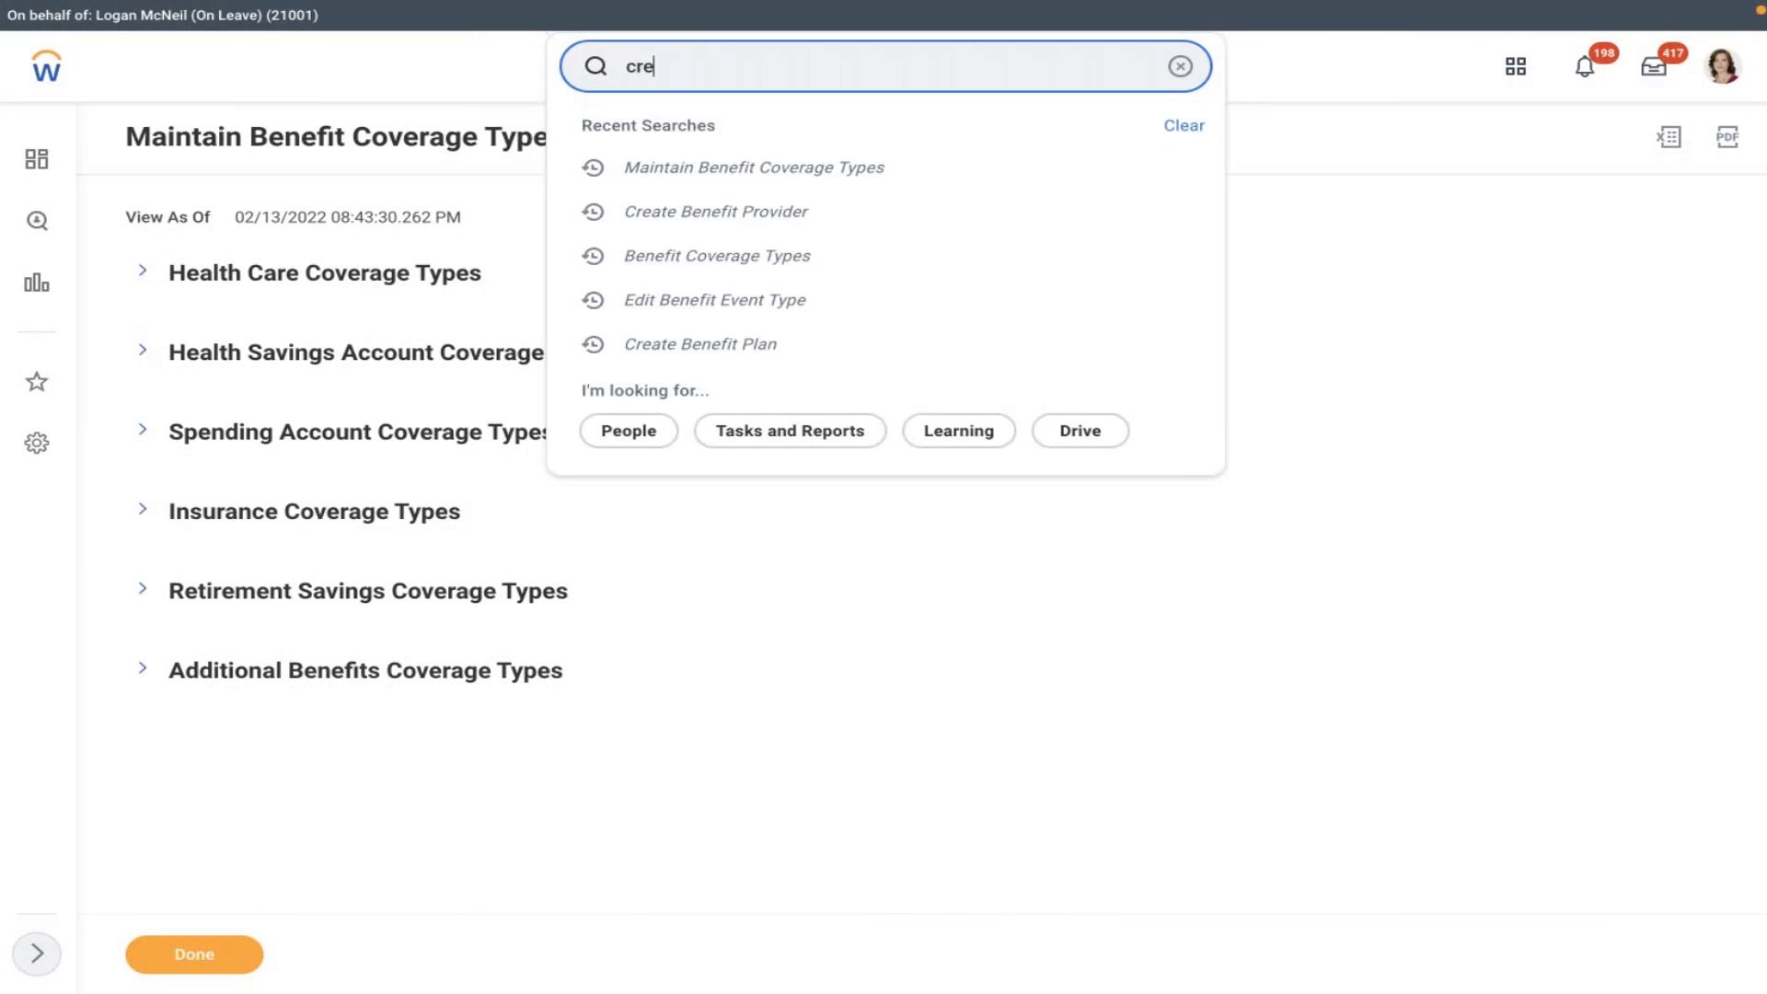
{"action": "type", "text": "ate ben plna"}
{"action": "key", "text": "BackSpace"}
{"action": "key", "text": "BackSpace"}
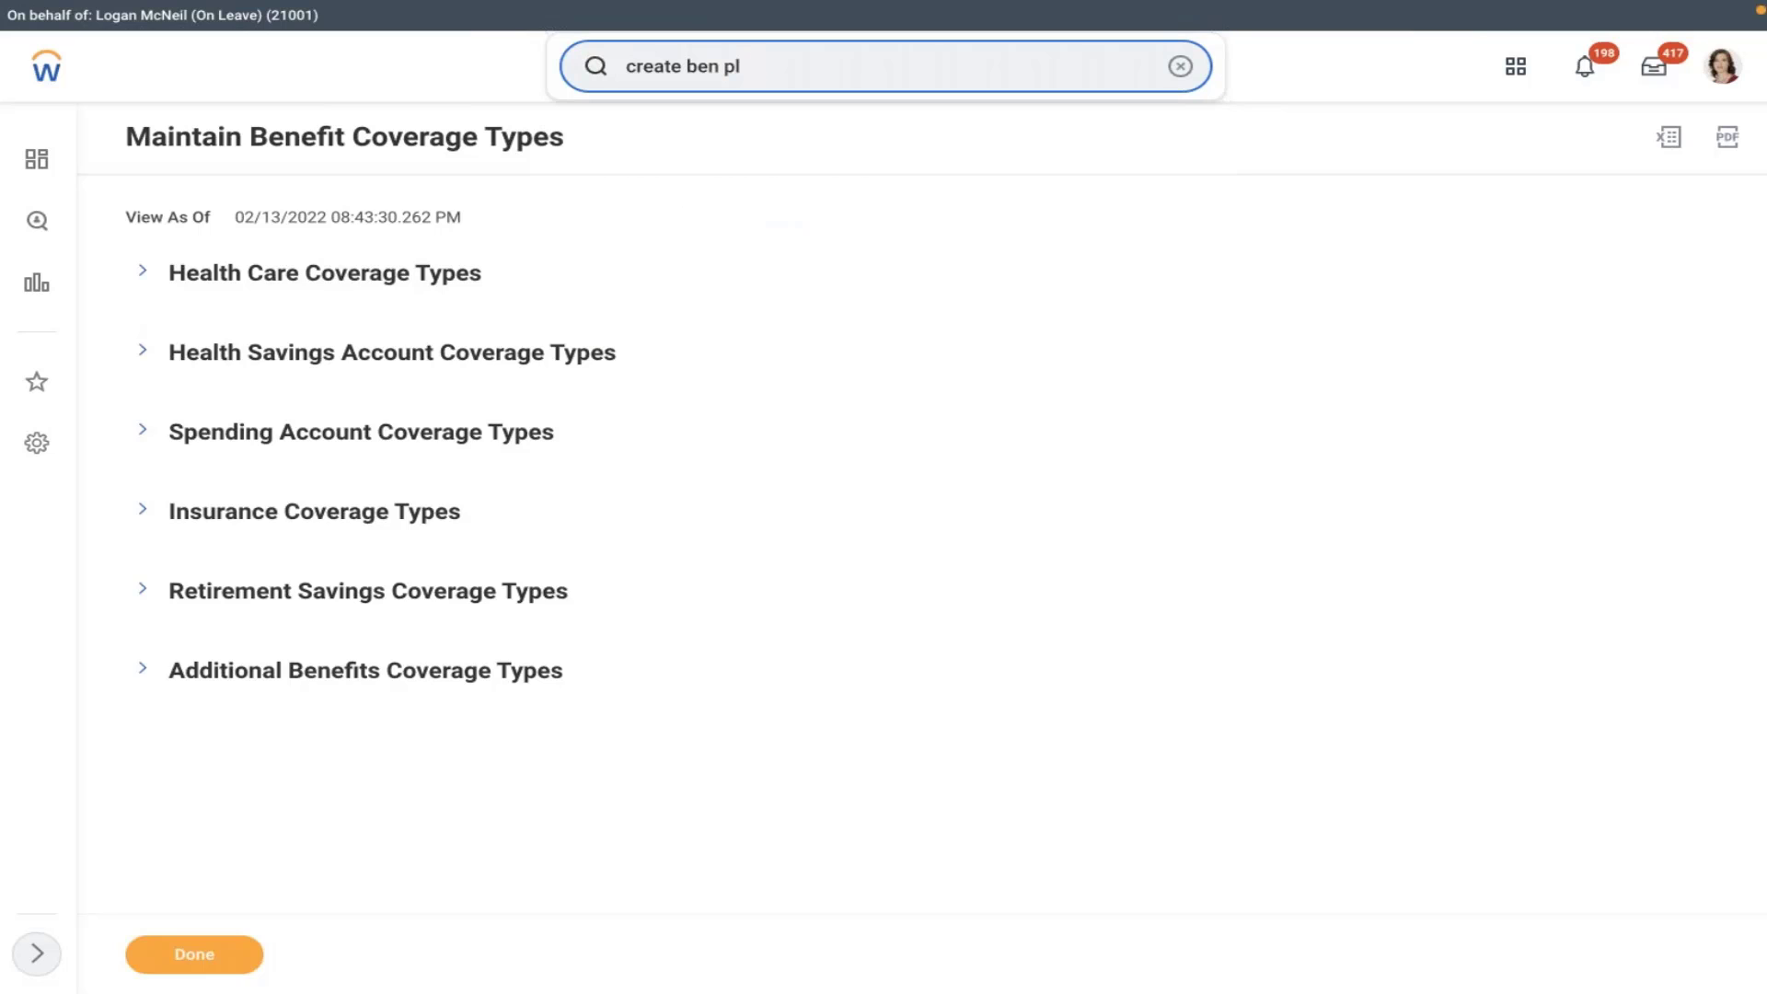
- Launch Create Benefit Plan and set its effective date to 01/01/2022
{"action": "type", "text": "an"}
{"action": "left_click", "coordinate": [891, 147]}
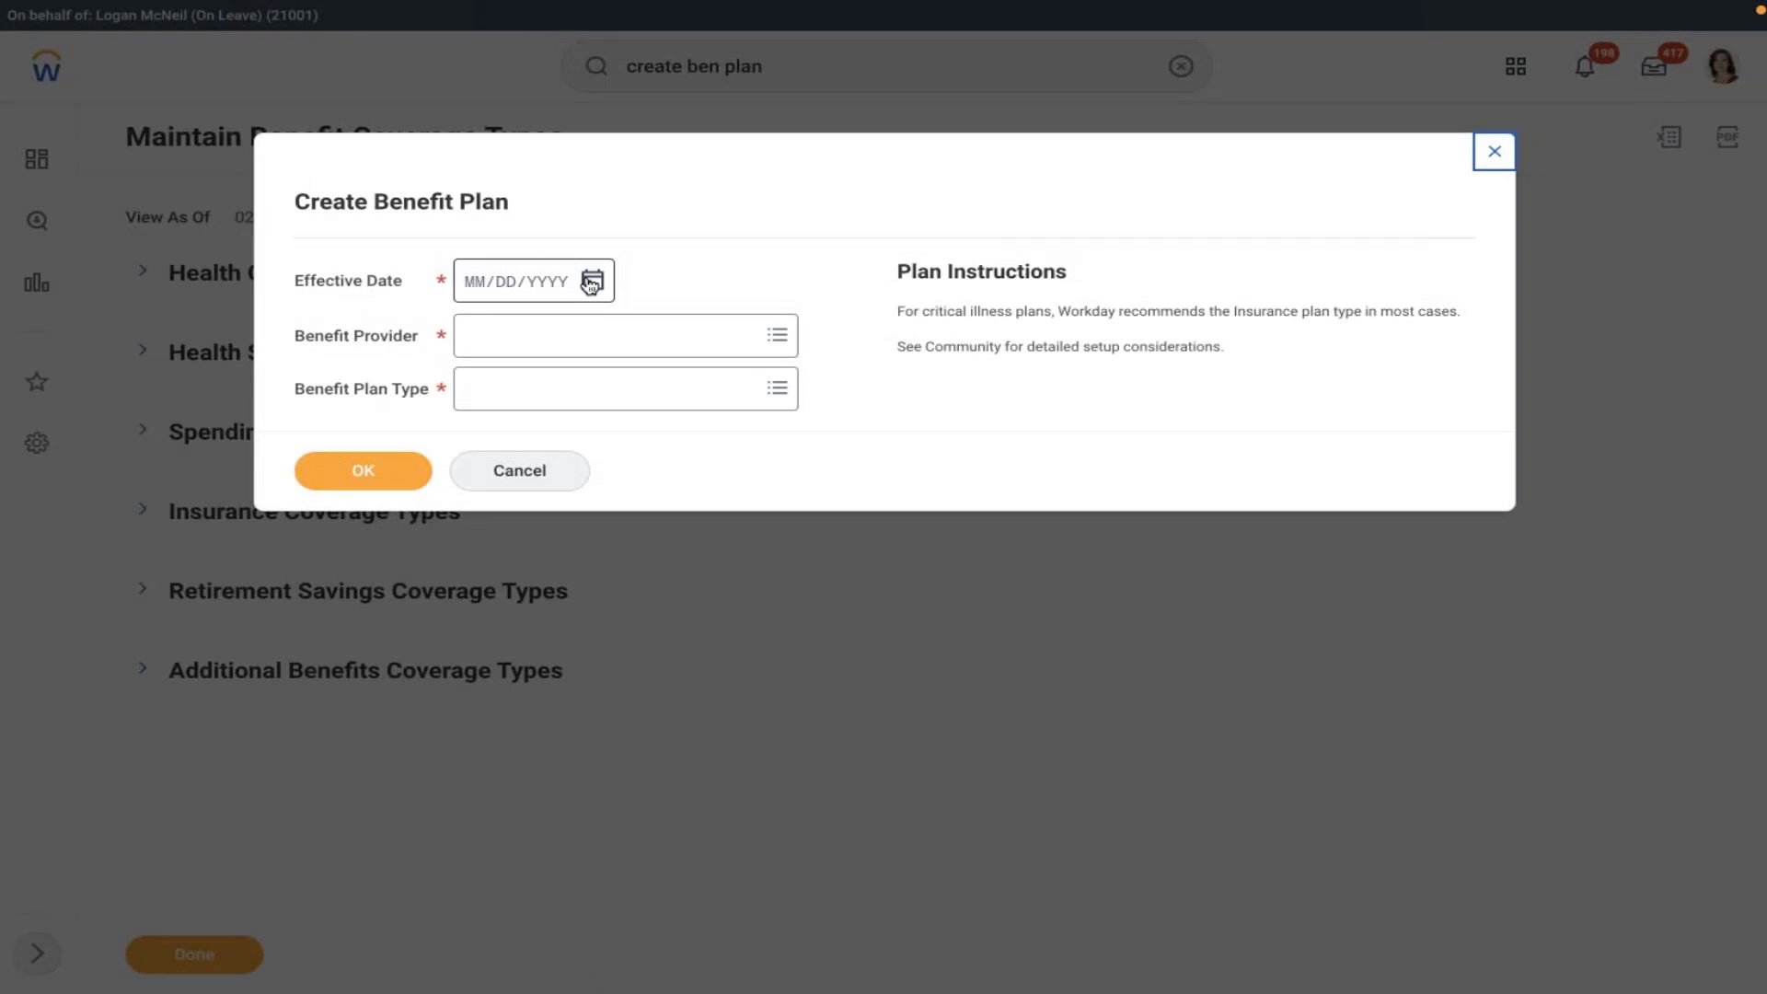
{"action": "left_click", "coordinate": [592, 281]}
{"action": "left_click", "coordinate": [636, 274]}
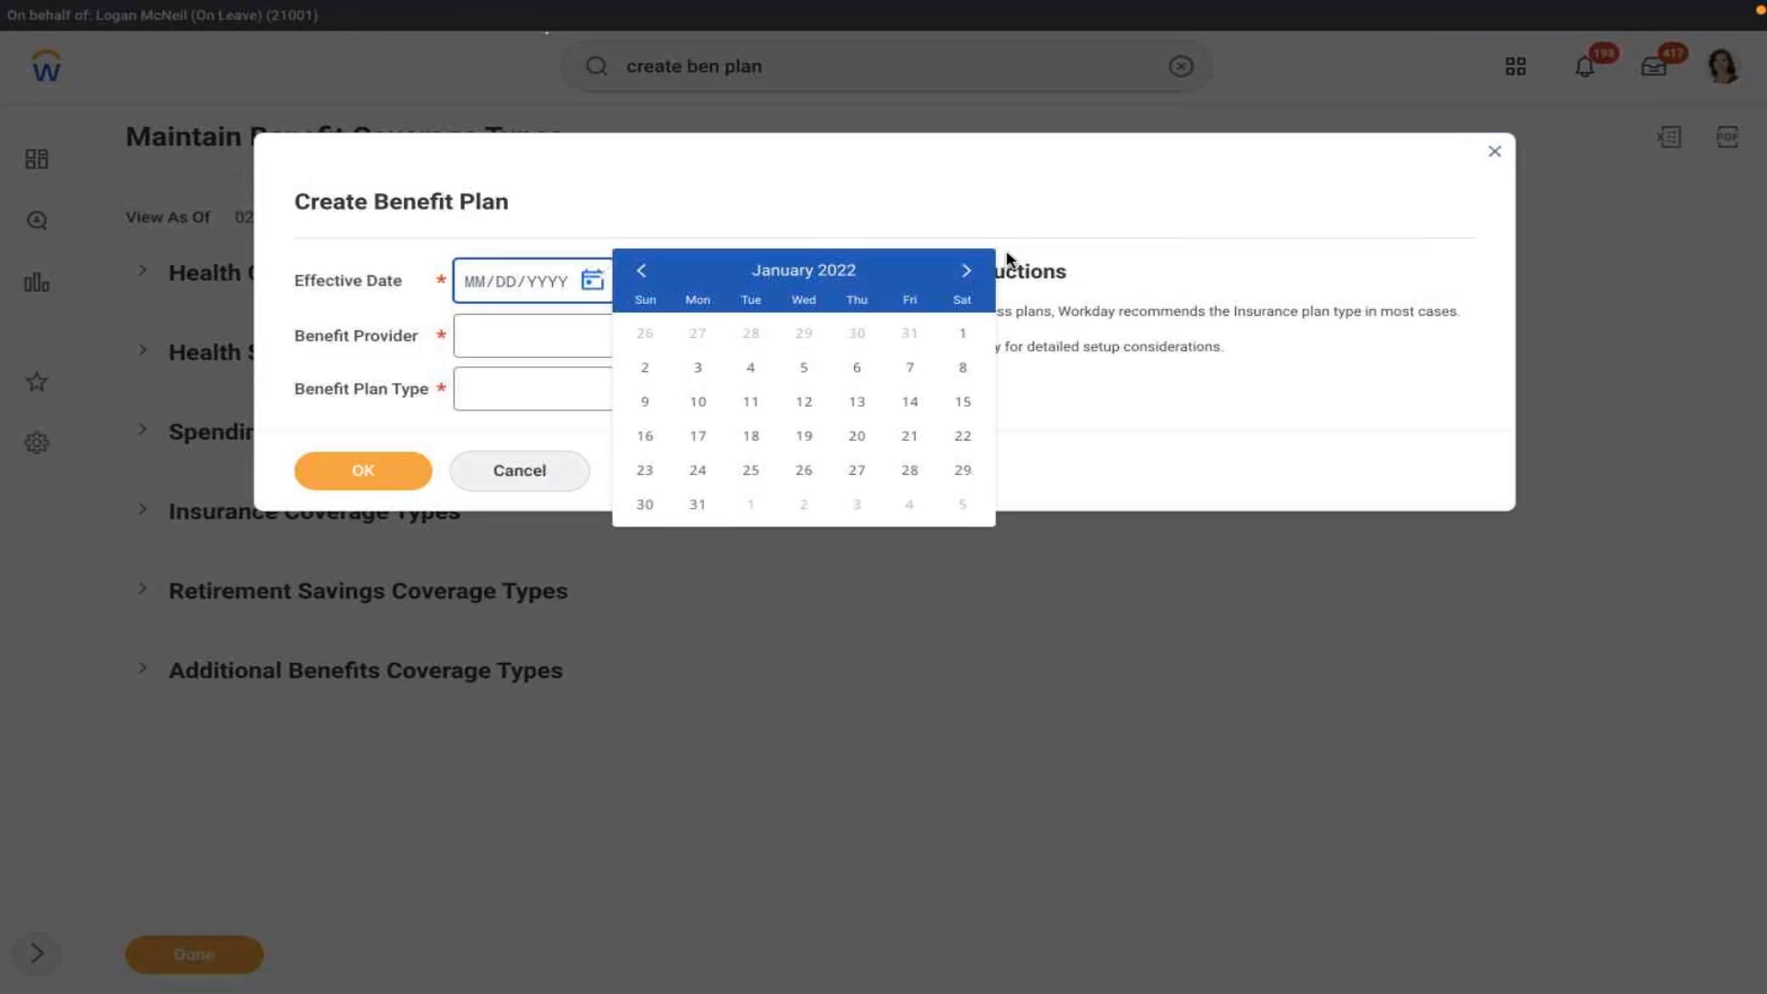
{"action": "left_click", "coordinate": [963, 272]}
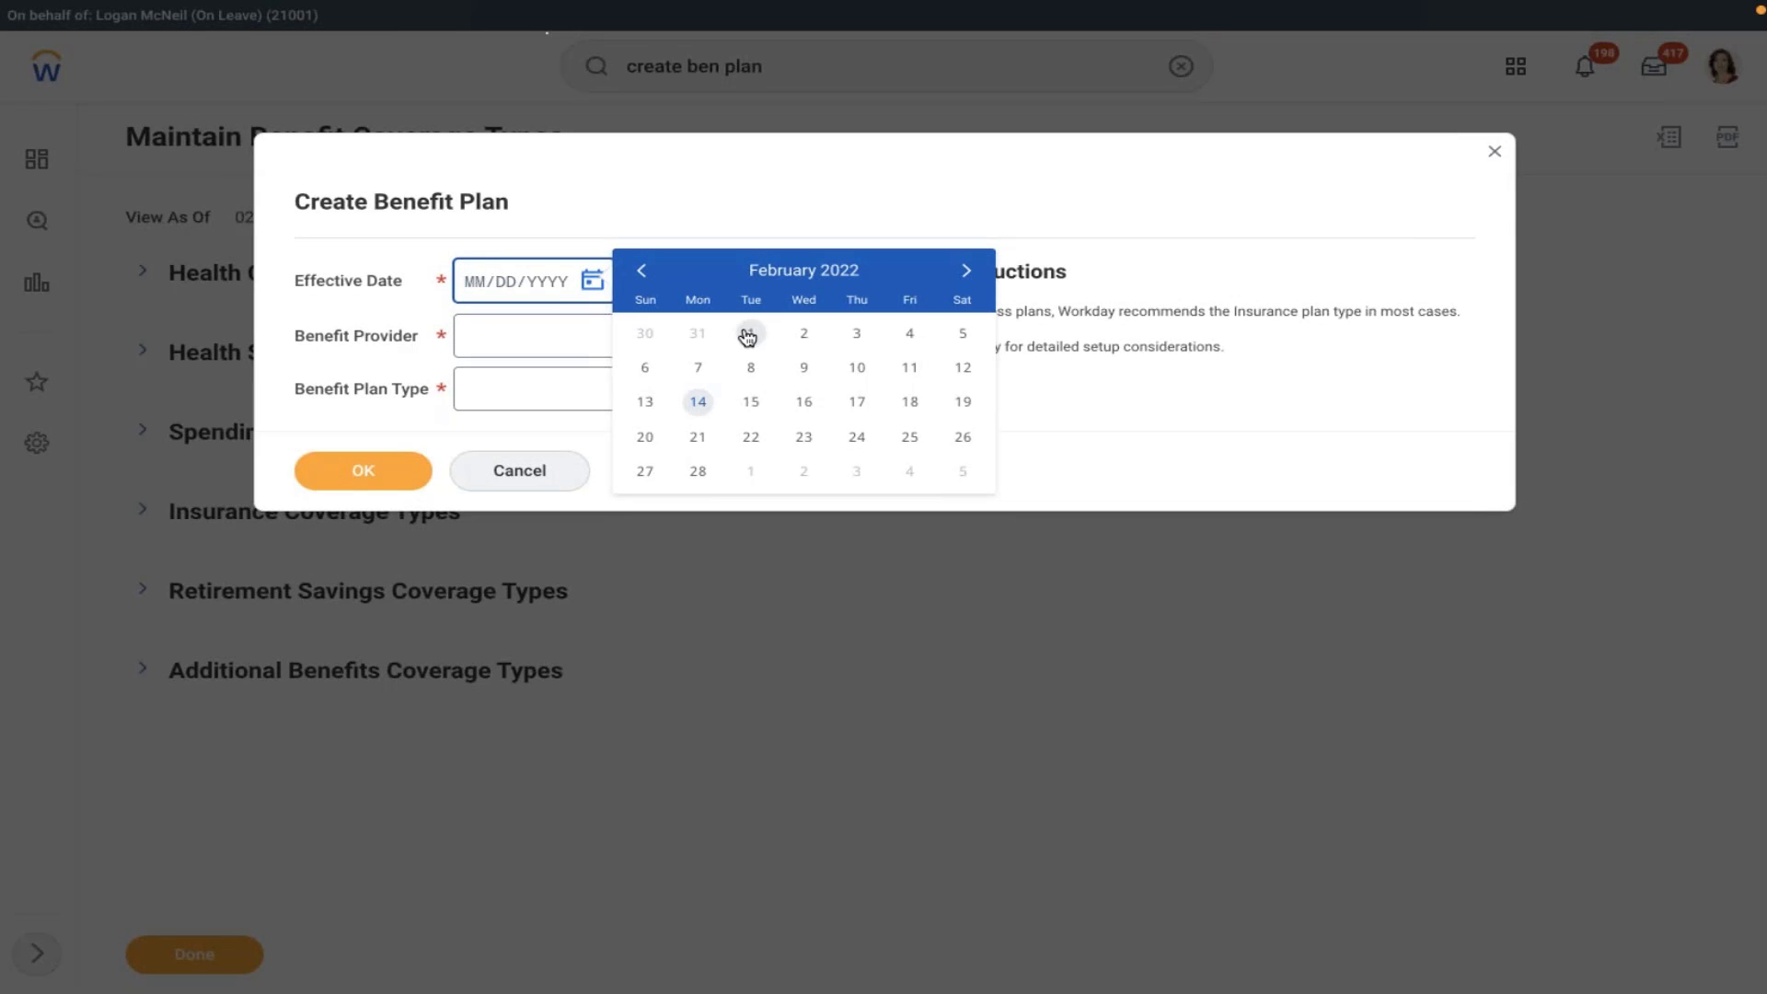
{"action": "left_click", "coordinate": [651, 276]}
{"action": "left_click", "coordinate": [960, 333]}
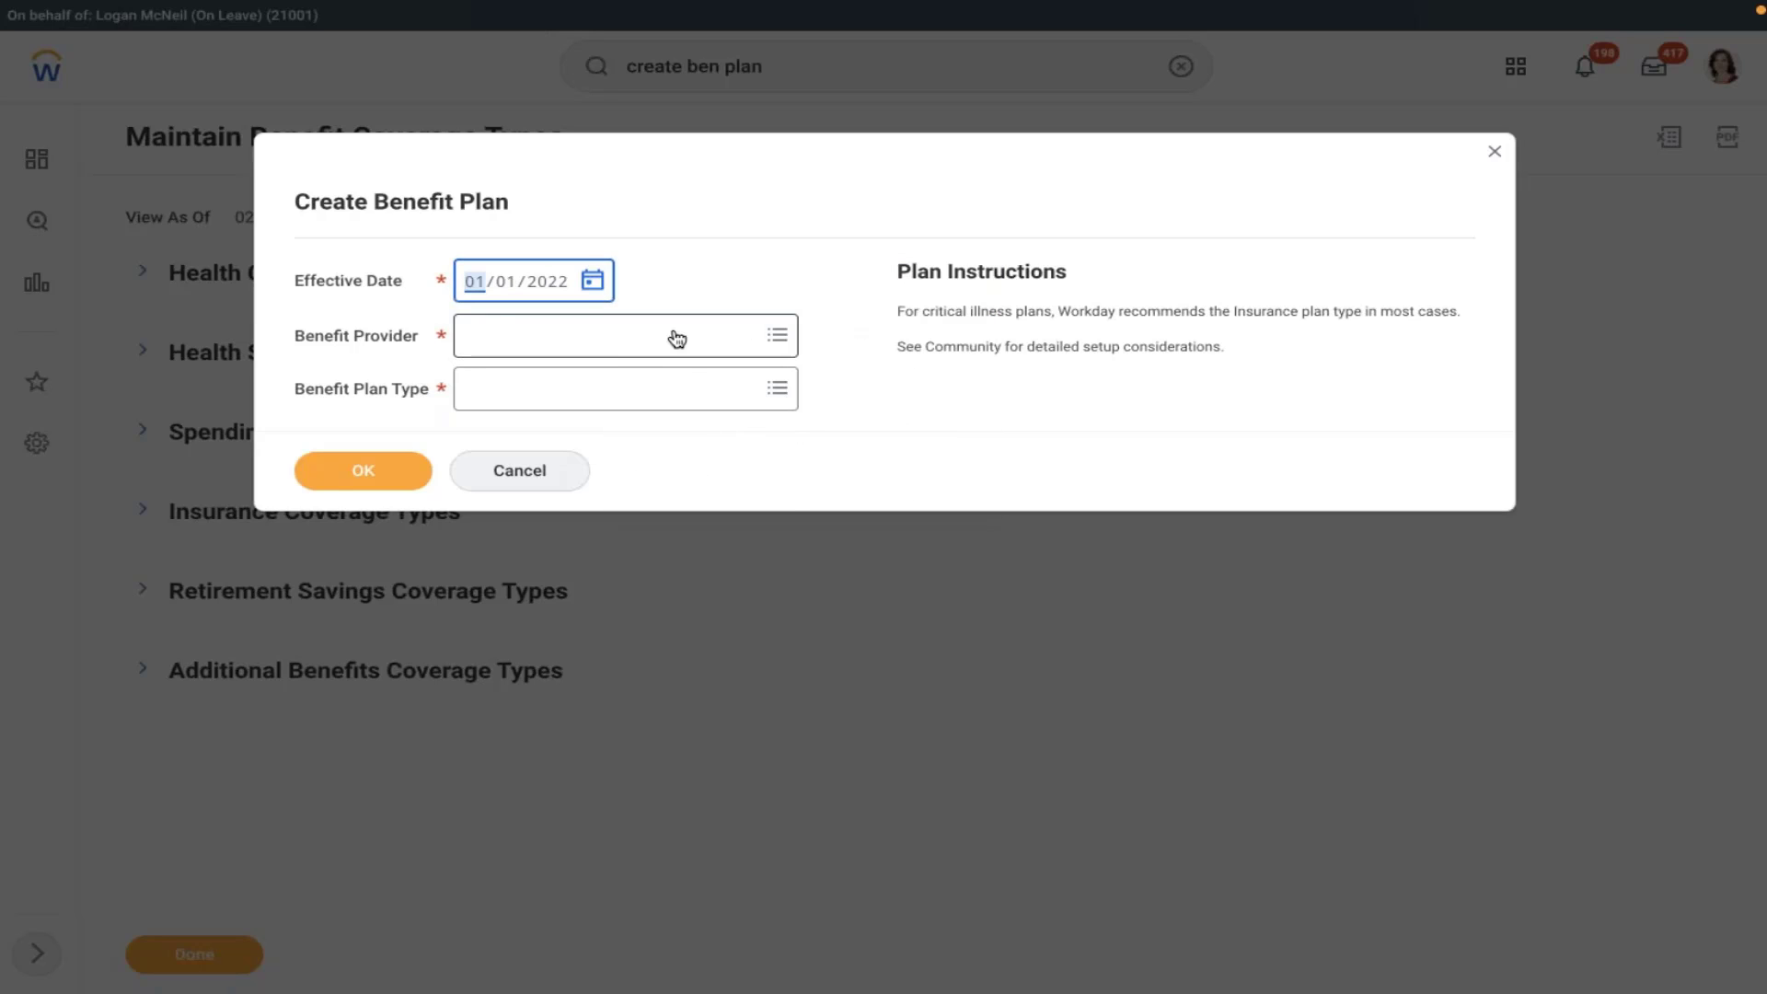
- Choose Company Owned Trust as provider and Retirement Savings Plan as plan type, then confirm
{"action": "left_click", "coordinate": [676, 339]}
{"action": "type", "text": "co"}
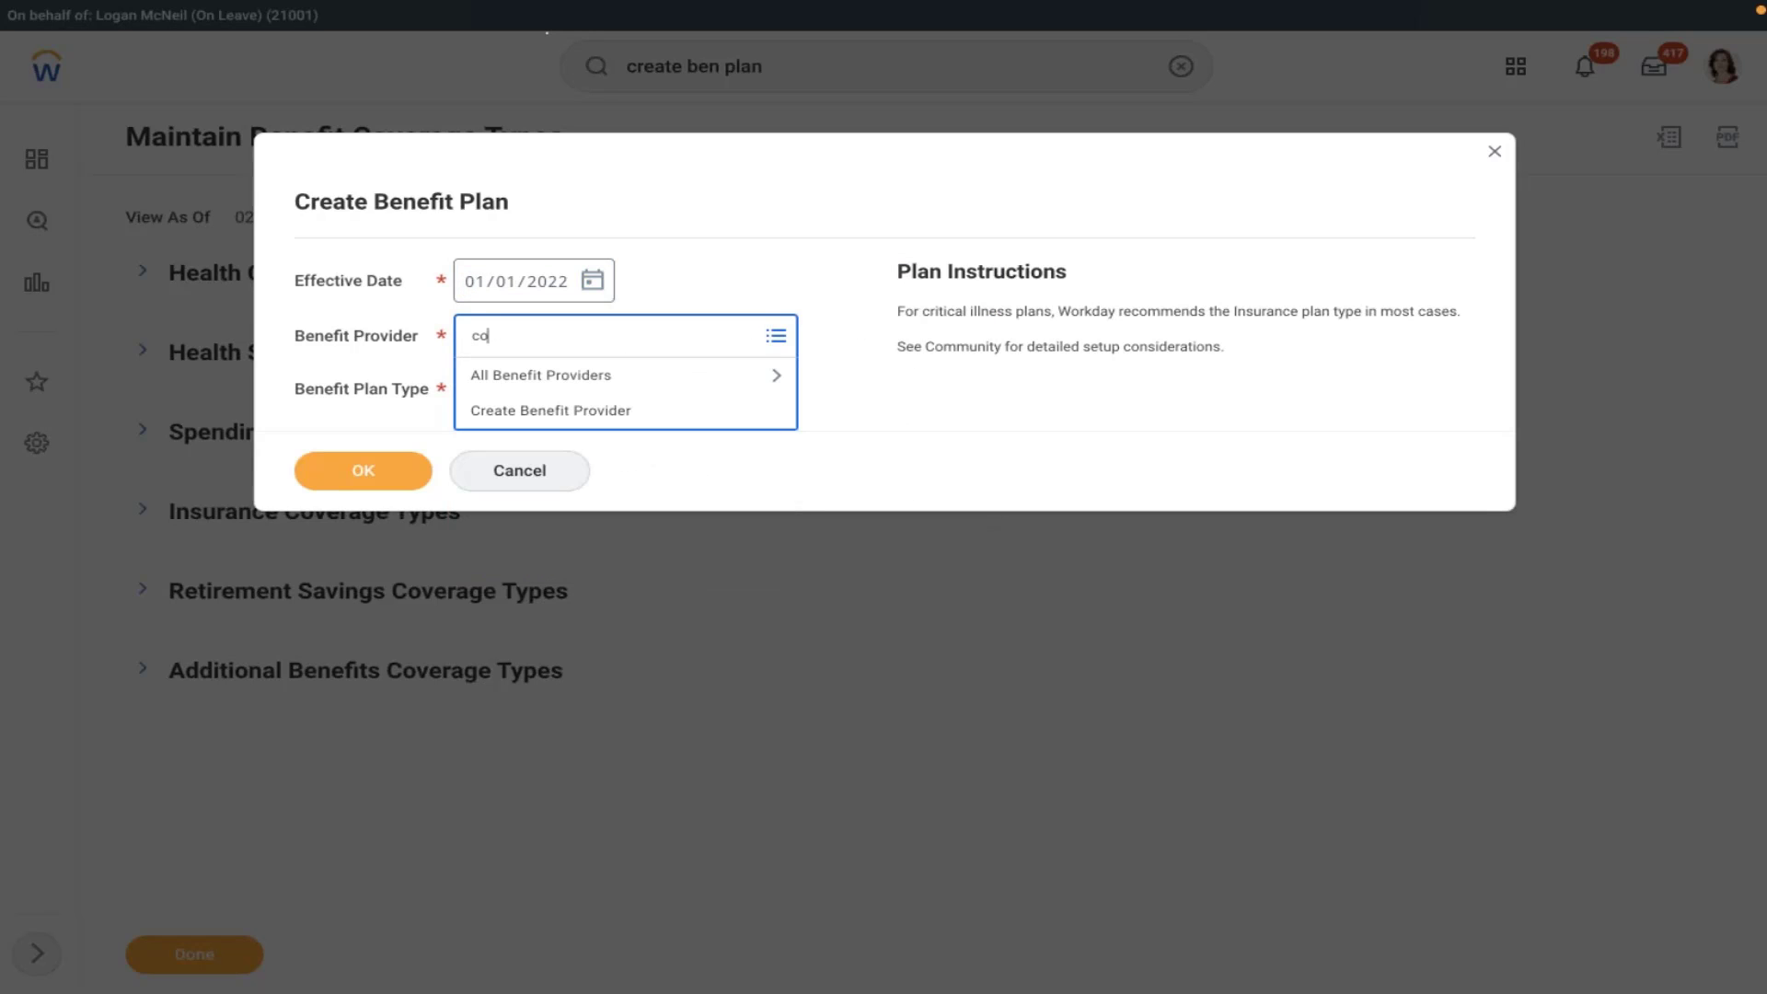
{"action": "key", "text": "Return"}
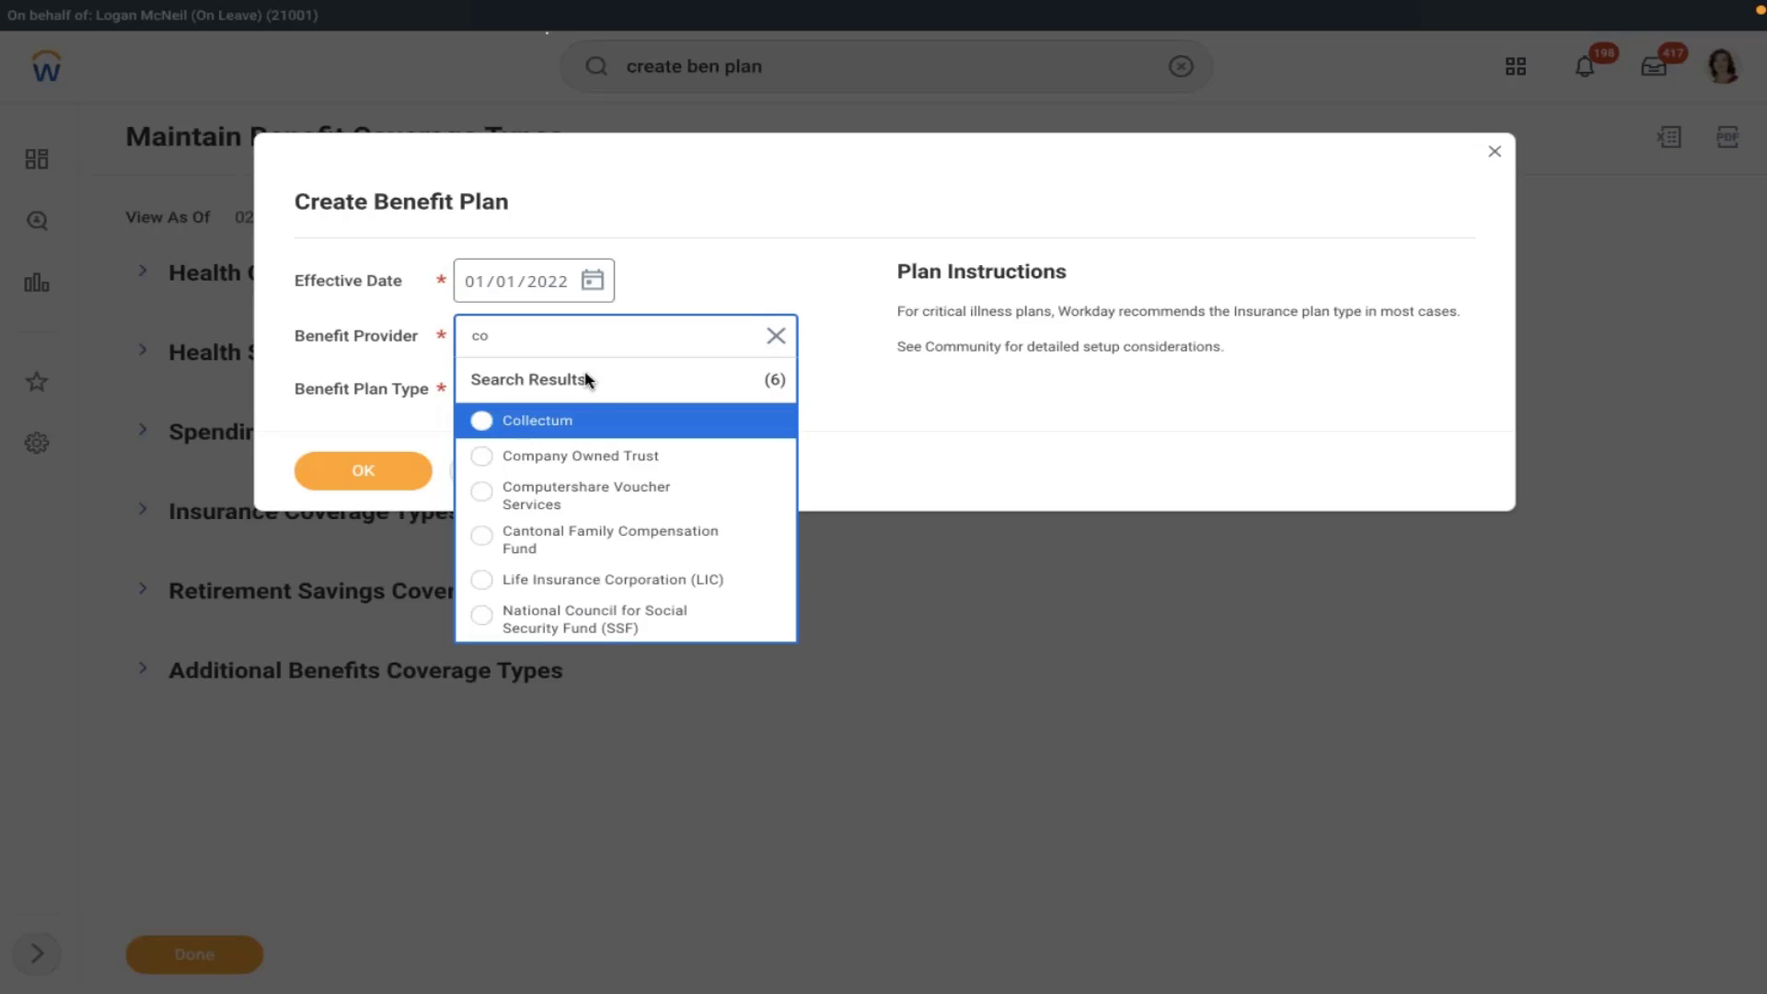
{"action": "left_click", "coordinate": [578, 457]}
{"action": "left_click", "coordinate": [536, 395]}
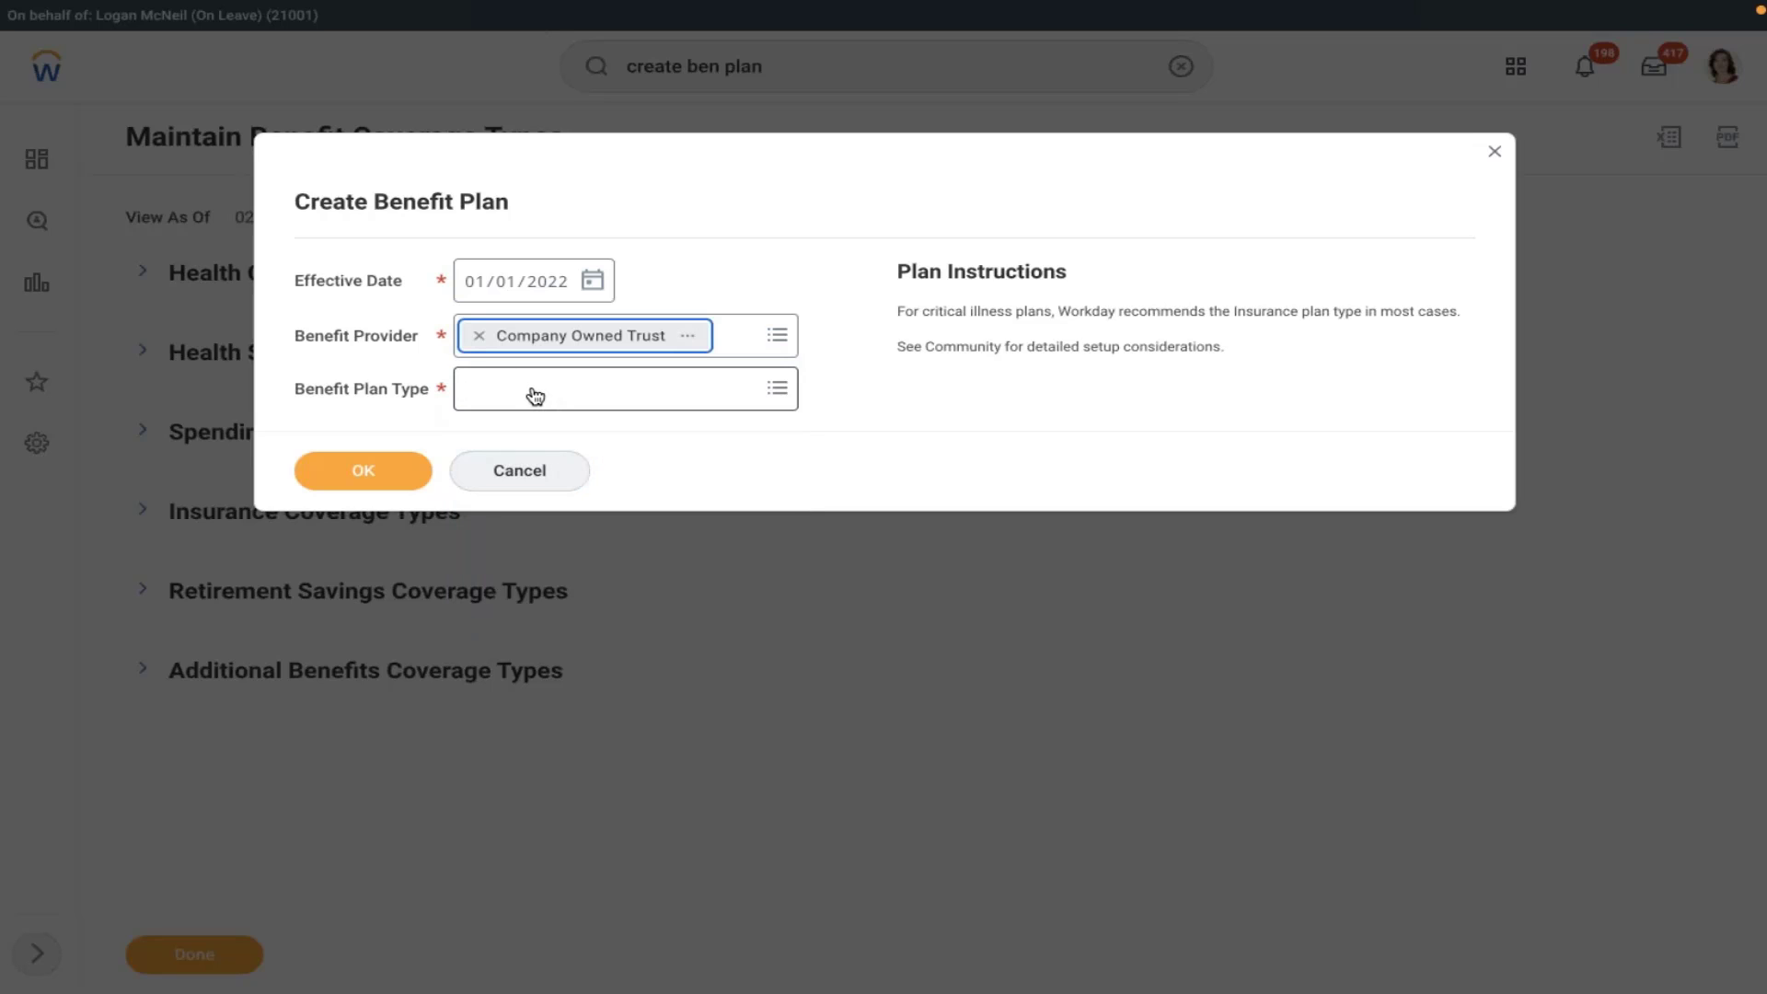
{"action": "left_click", "coordinate": [564, 571]}
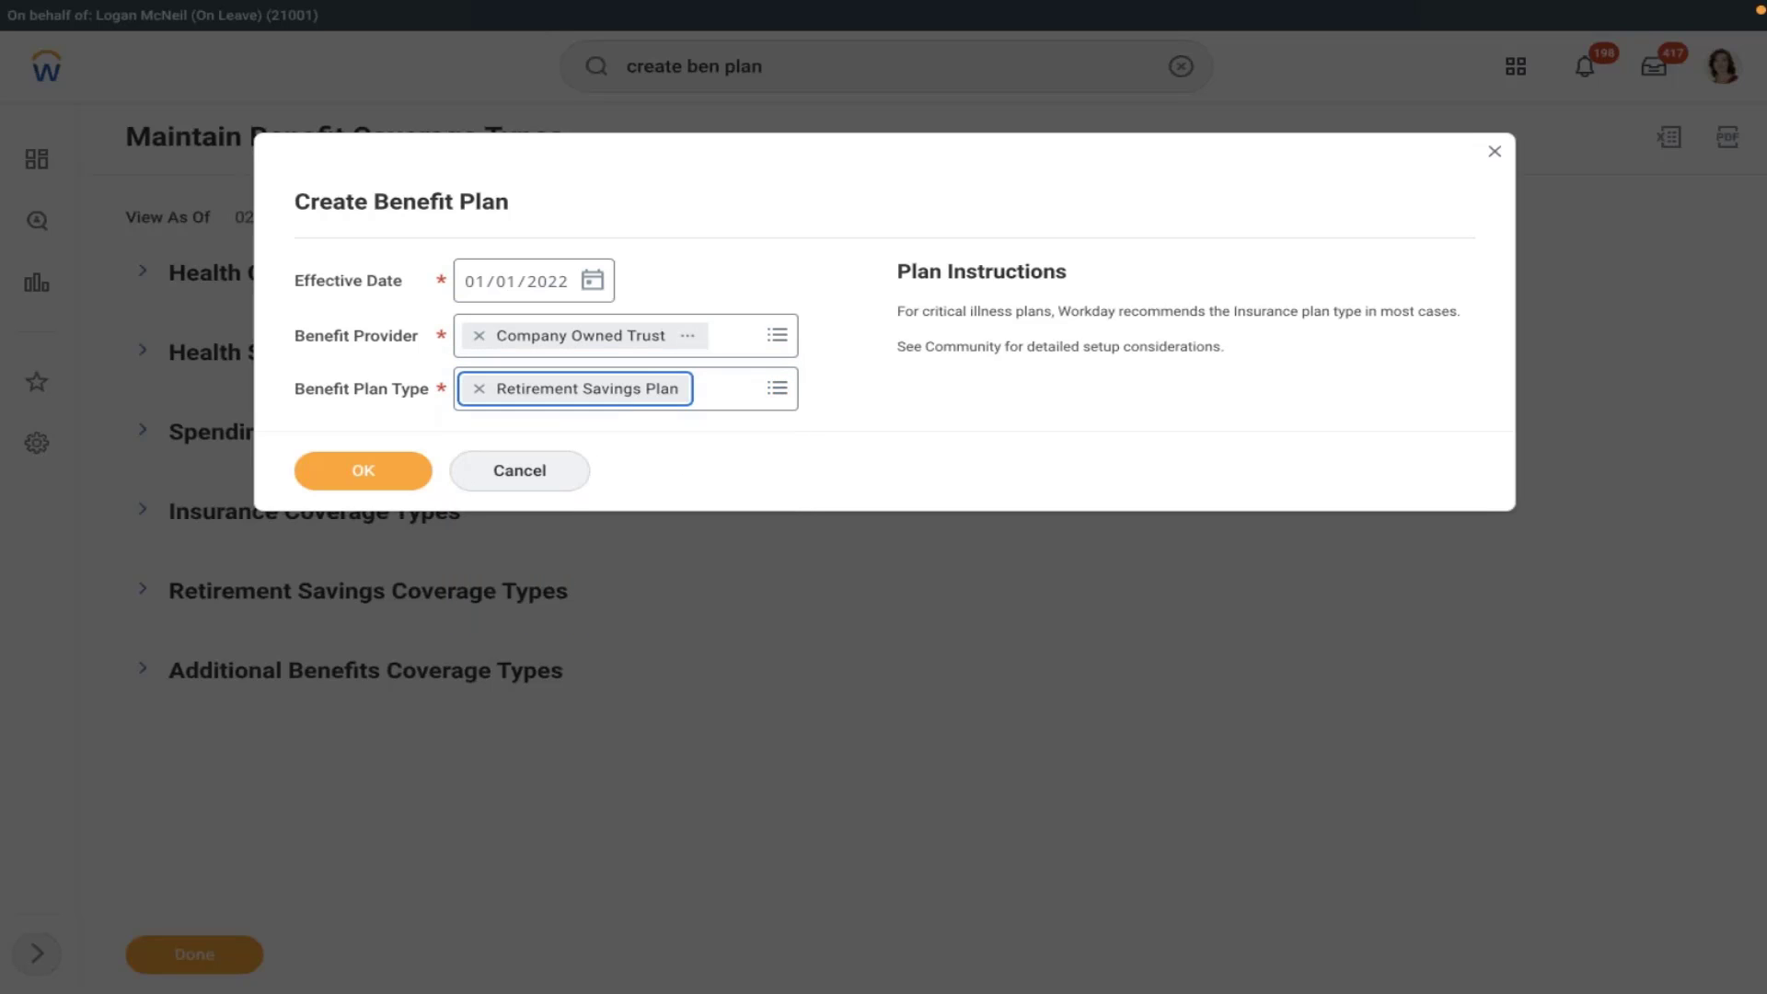
{"action": "left_click", "coordinate": [359, 470]}
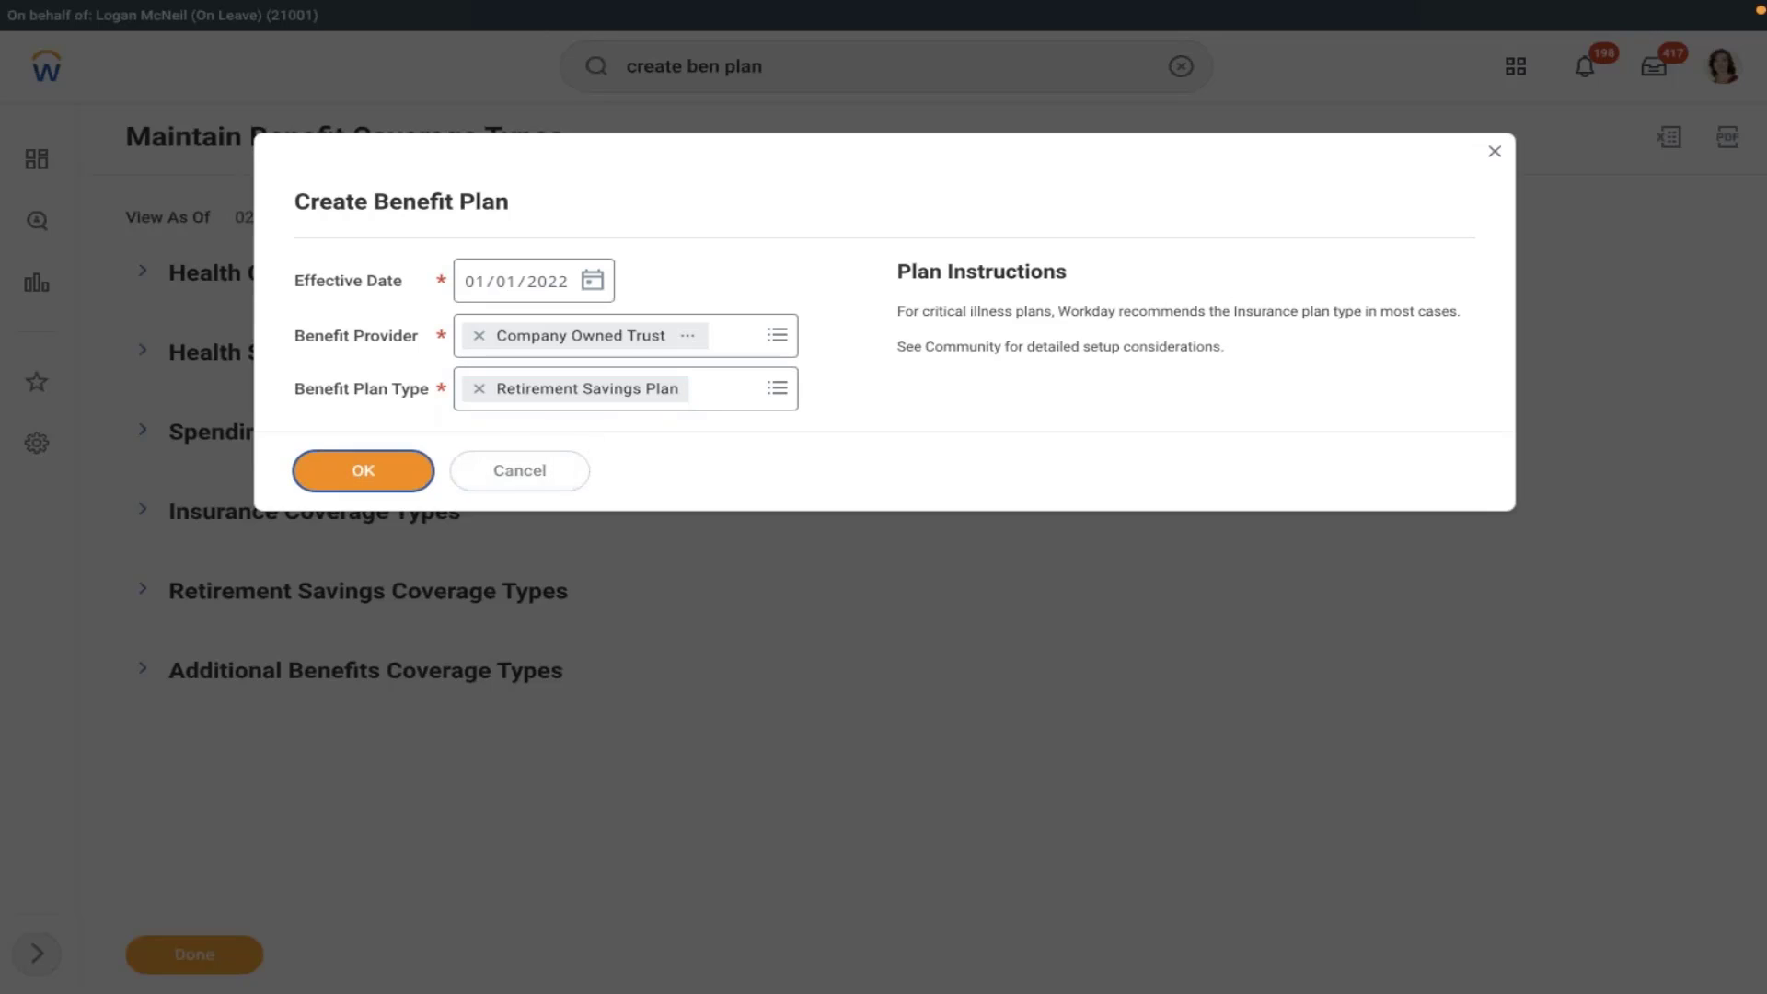
- Select AMD 401K coverage type and enter description 'AMD 401K Is mandatory benefit plan for Regular employees'
{"action": "left_click", "coordinate": [552, 251]}
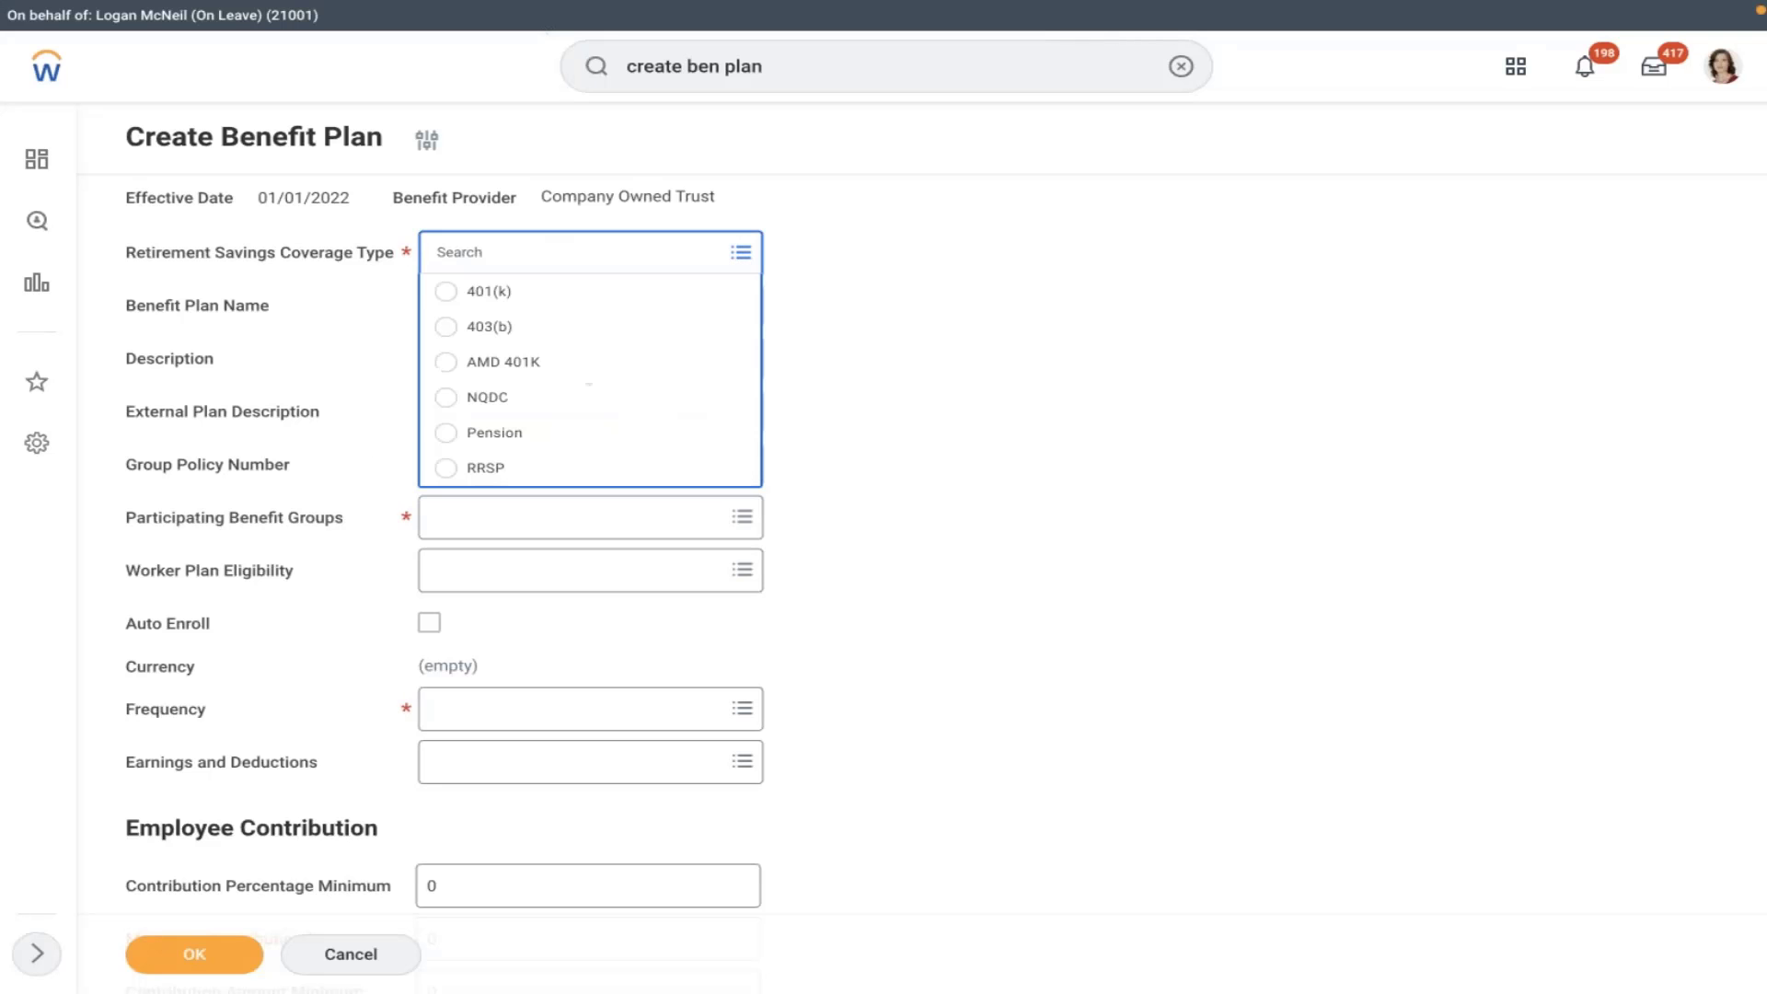
{"action": "left_click", "coordinate": [525, 362]}
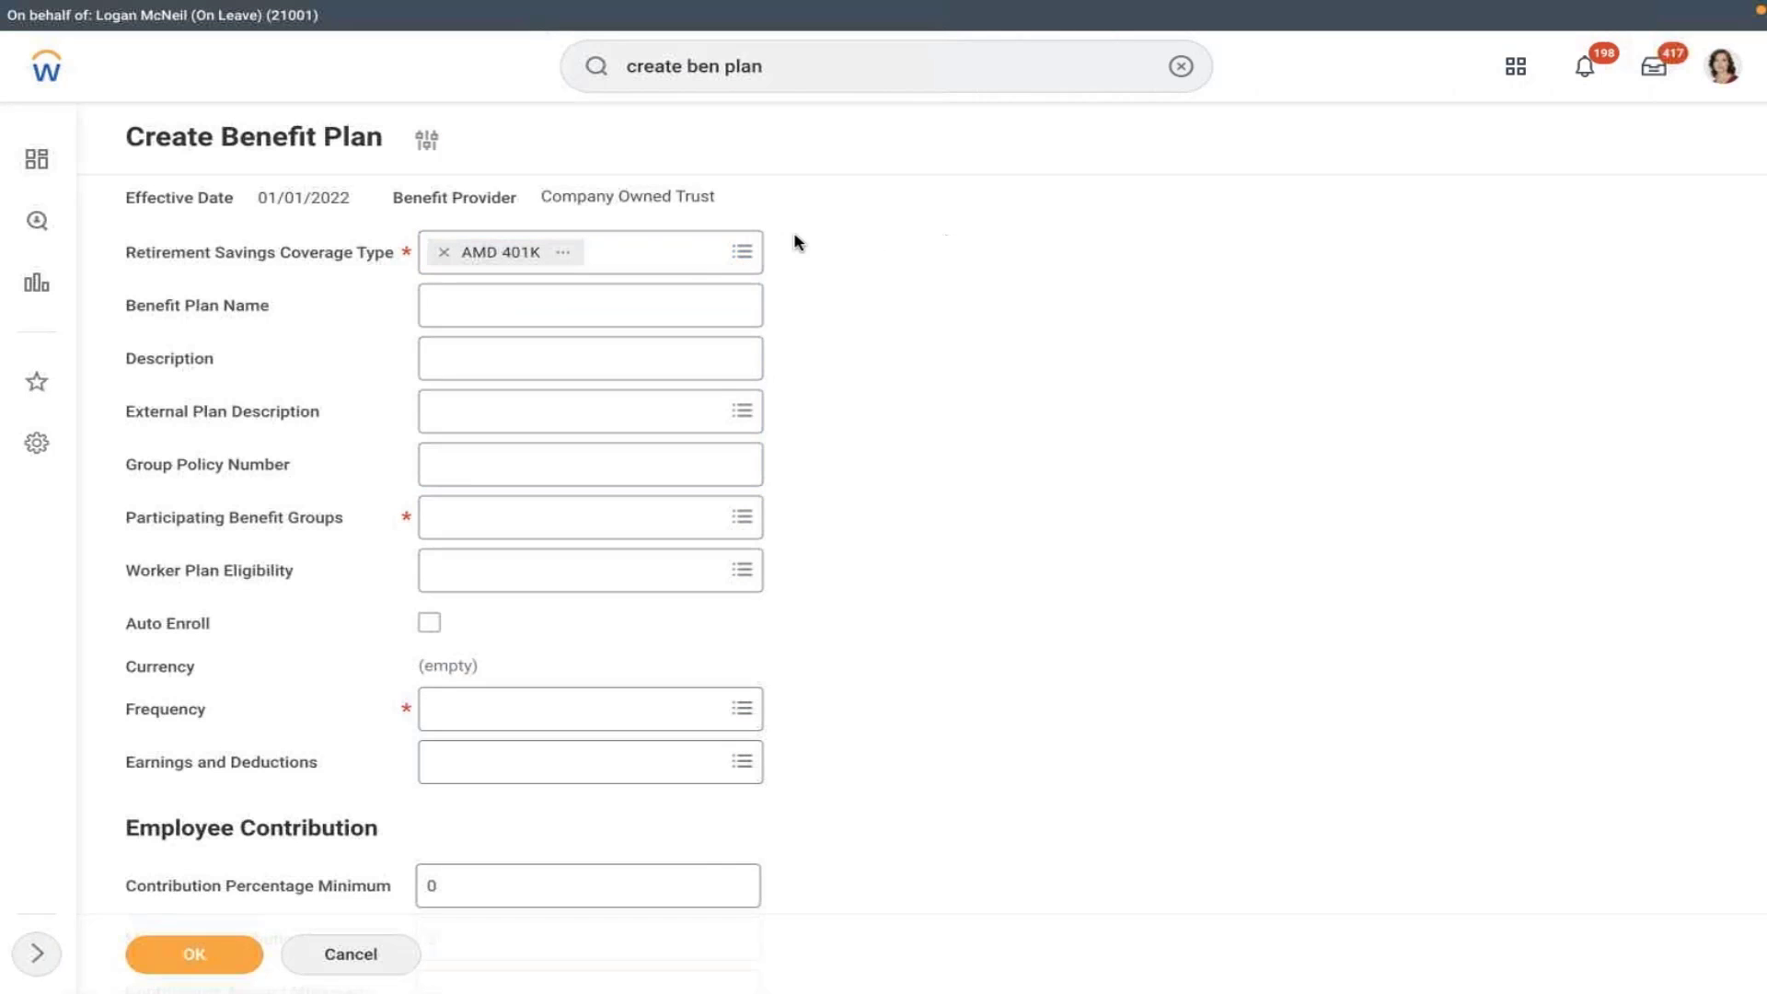
{"action": "left_click", "coordinate": [662, 306]}
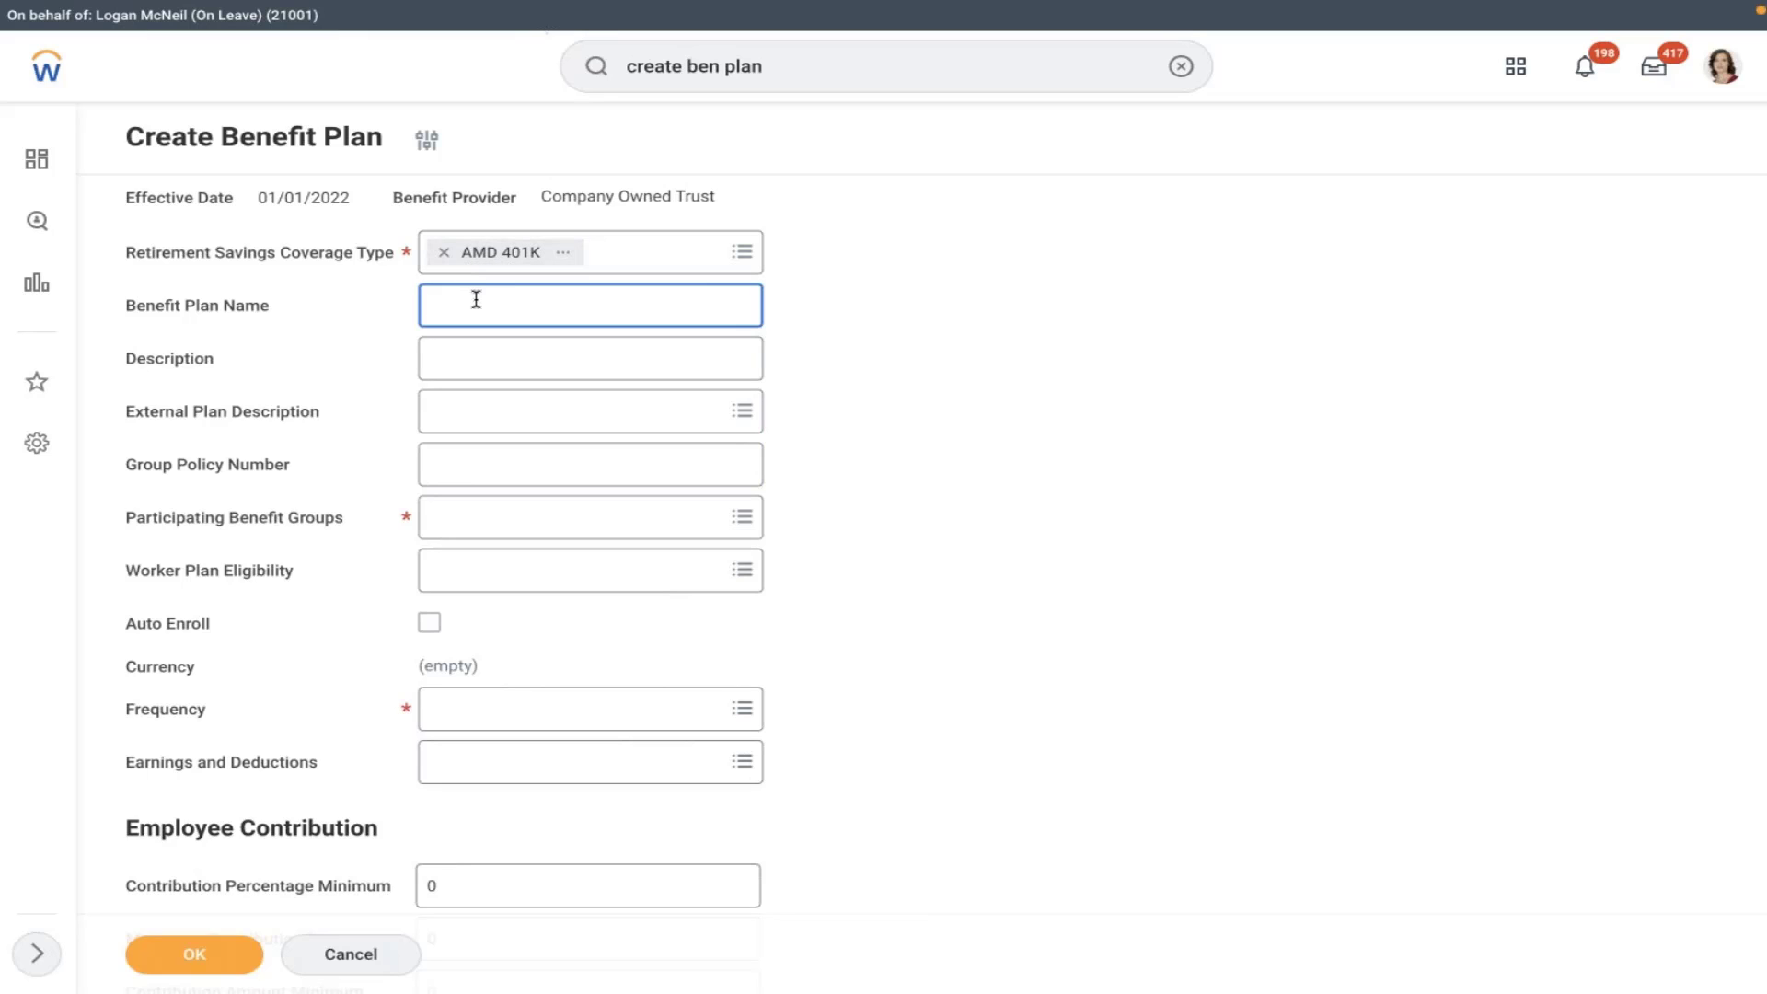
{"action": "left_click", "coordinate": [498, 368]}
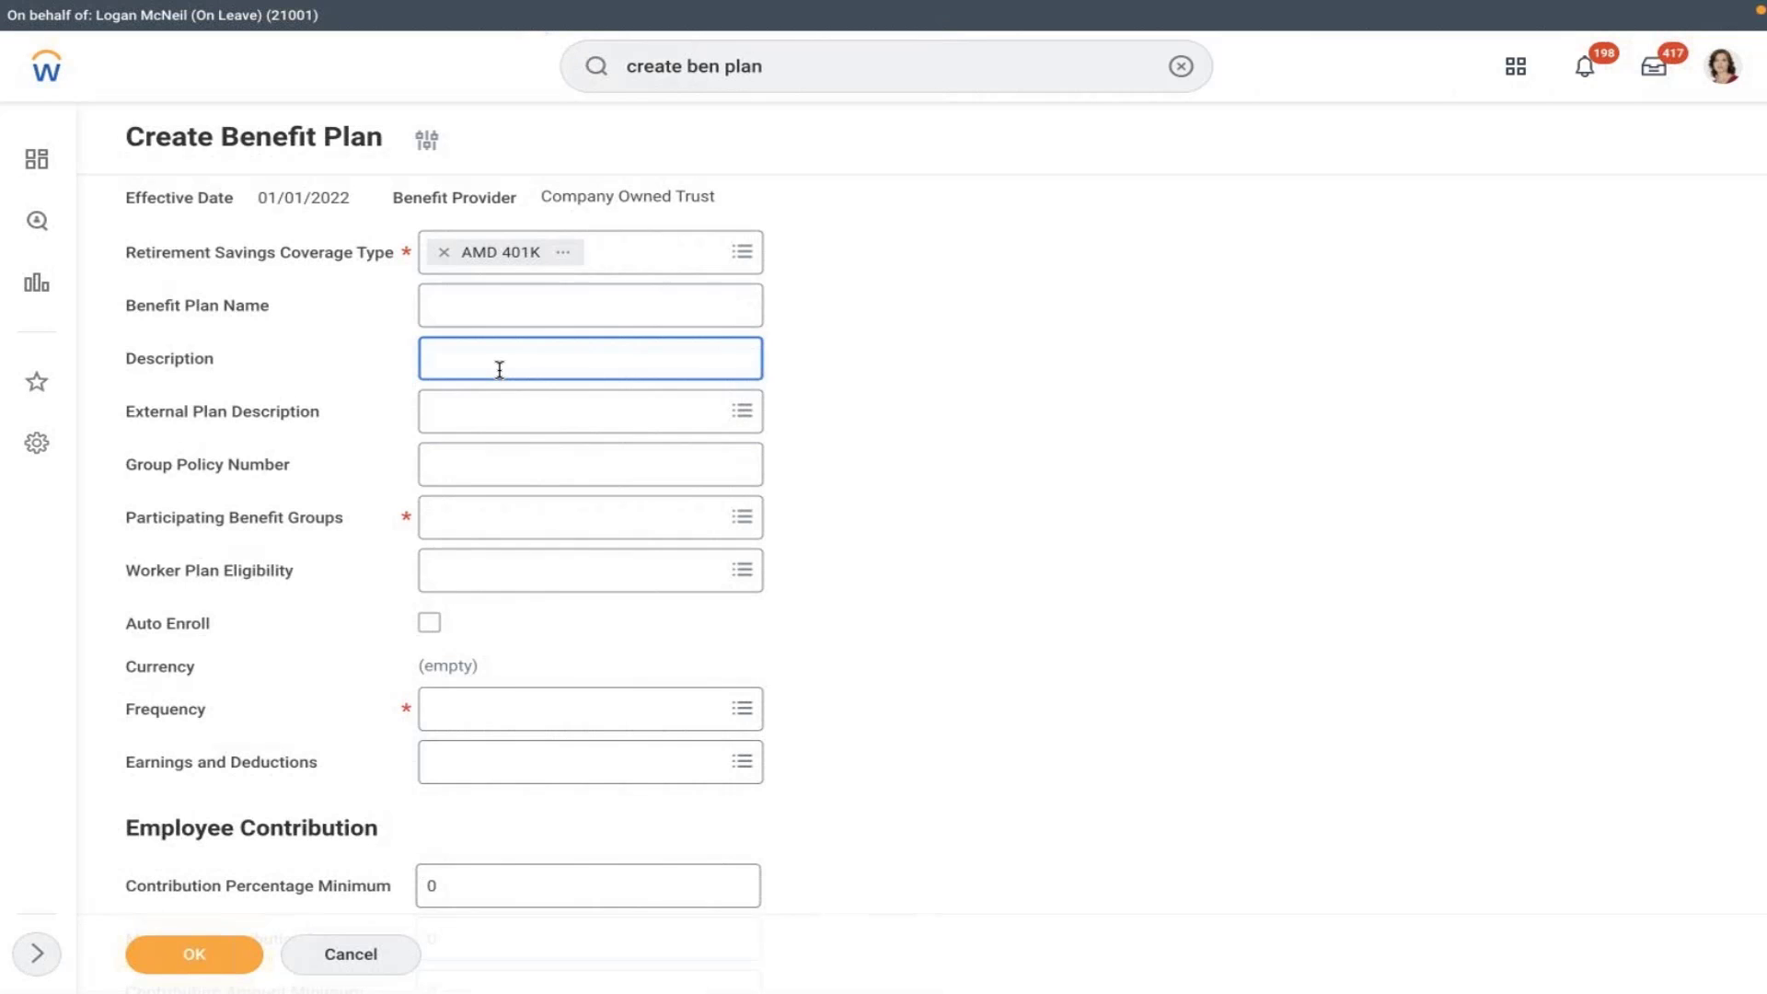
{"action": "type", "text": "AMD 401K Is mandatory benefit pl"}
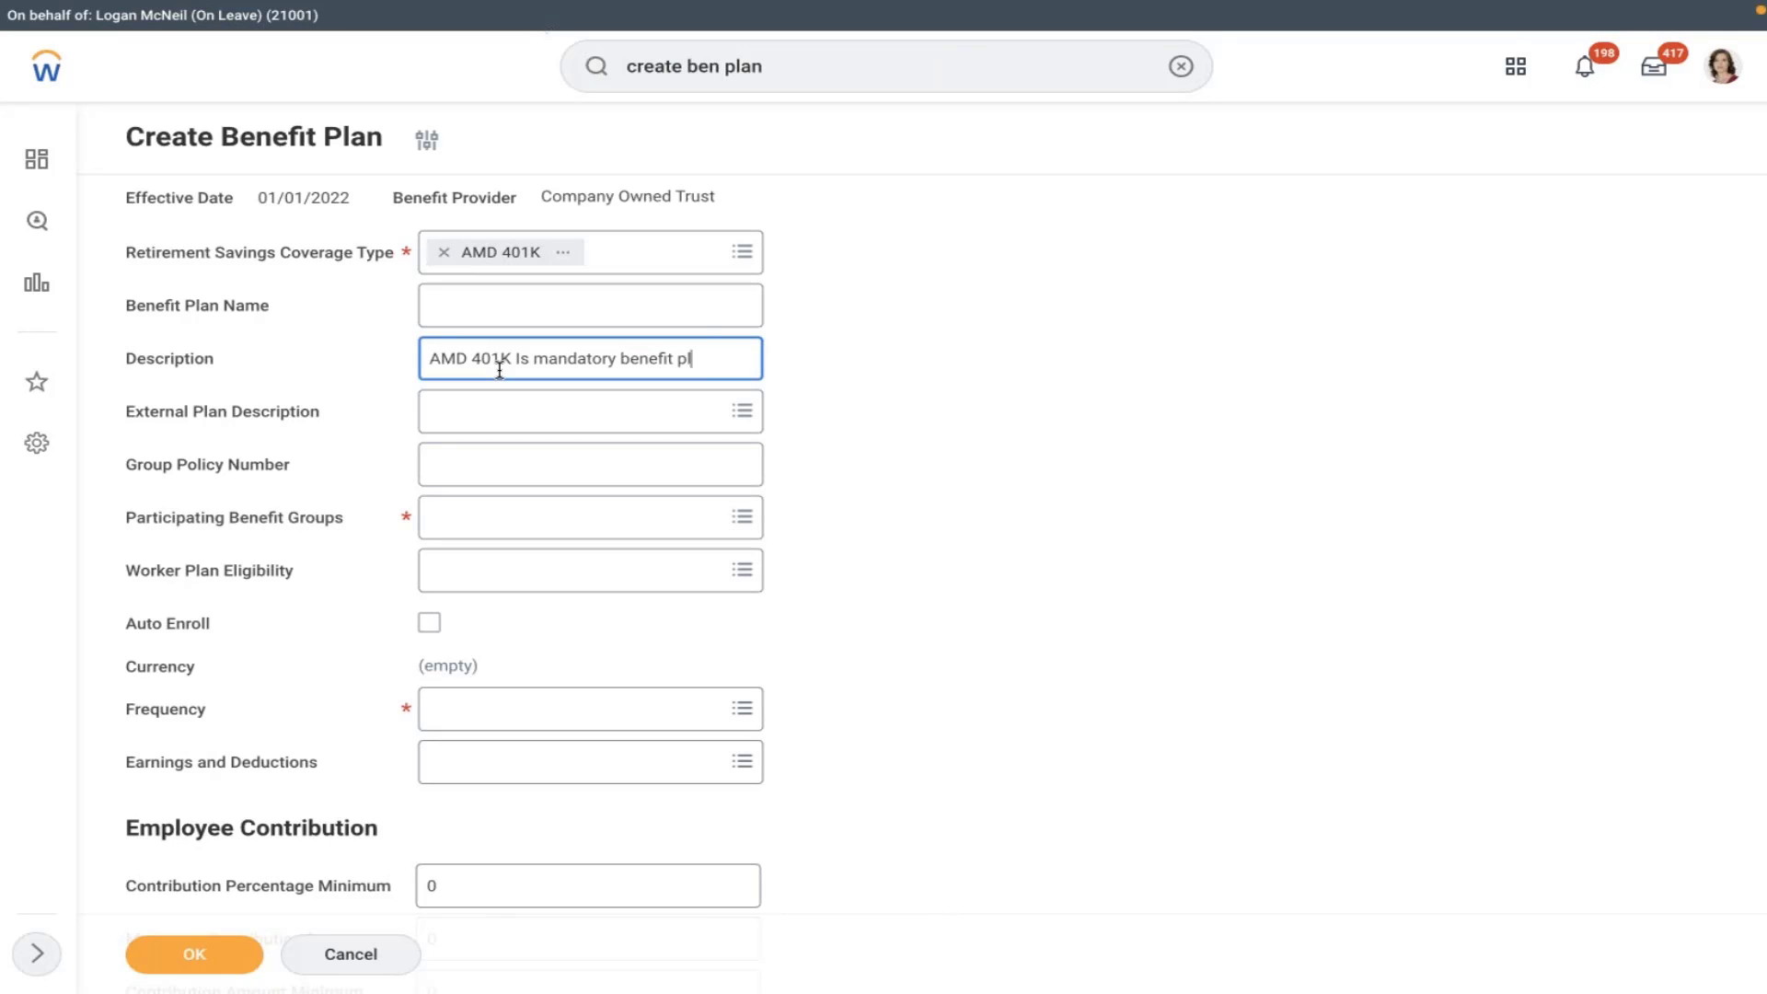
{"action": "type", "text": "an for Regular employees"}
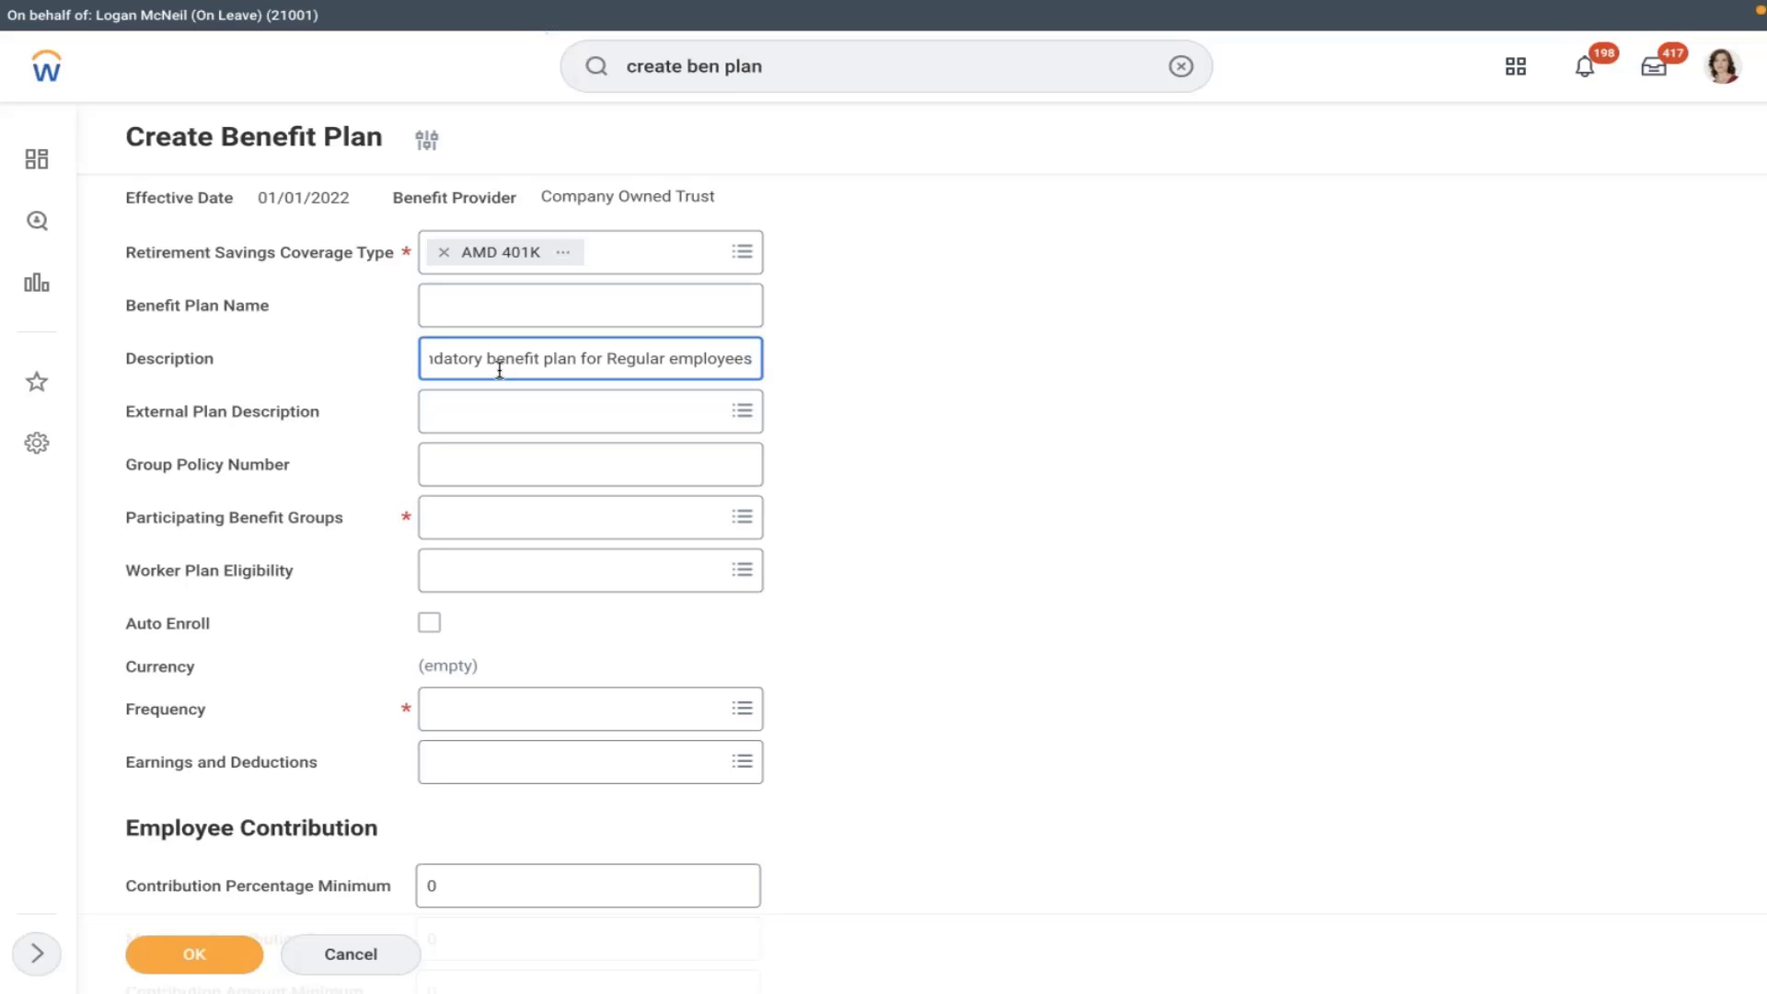
{"action": "left_click", "coordinate": [475, 428]}
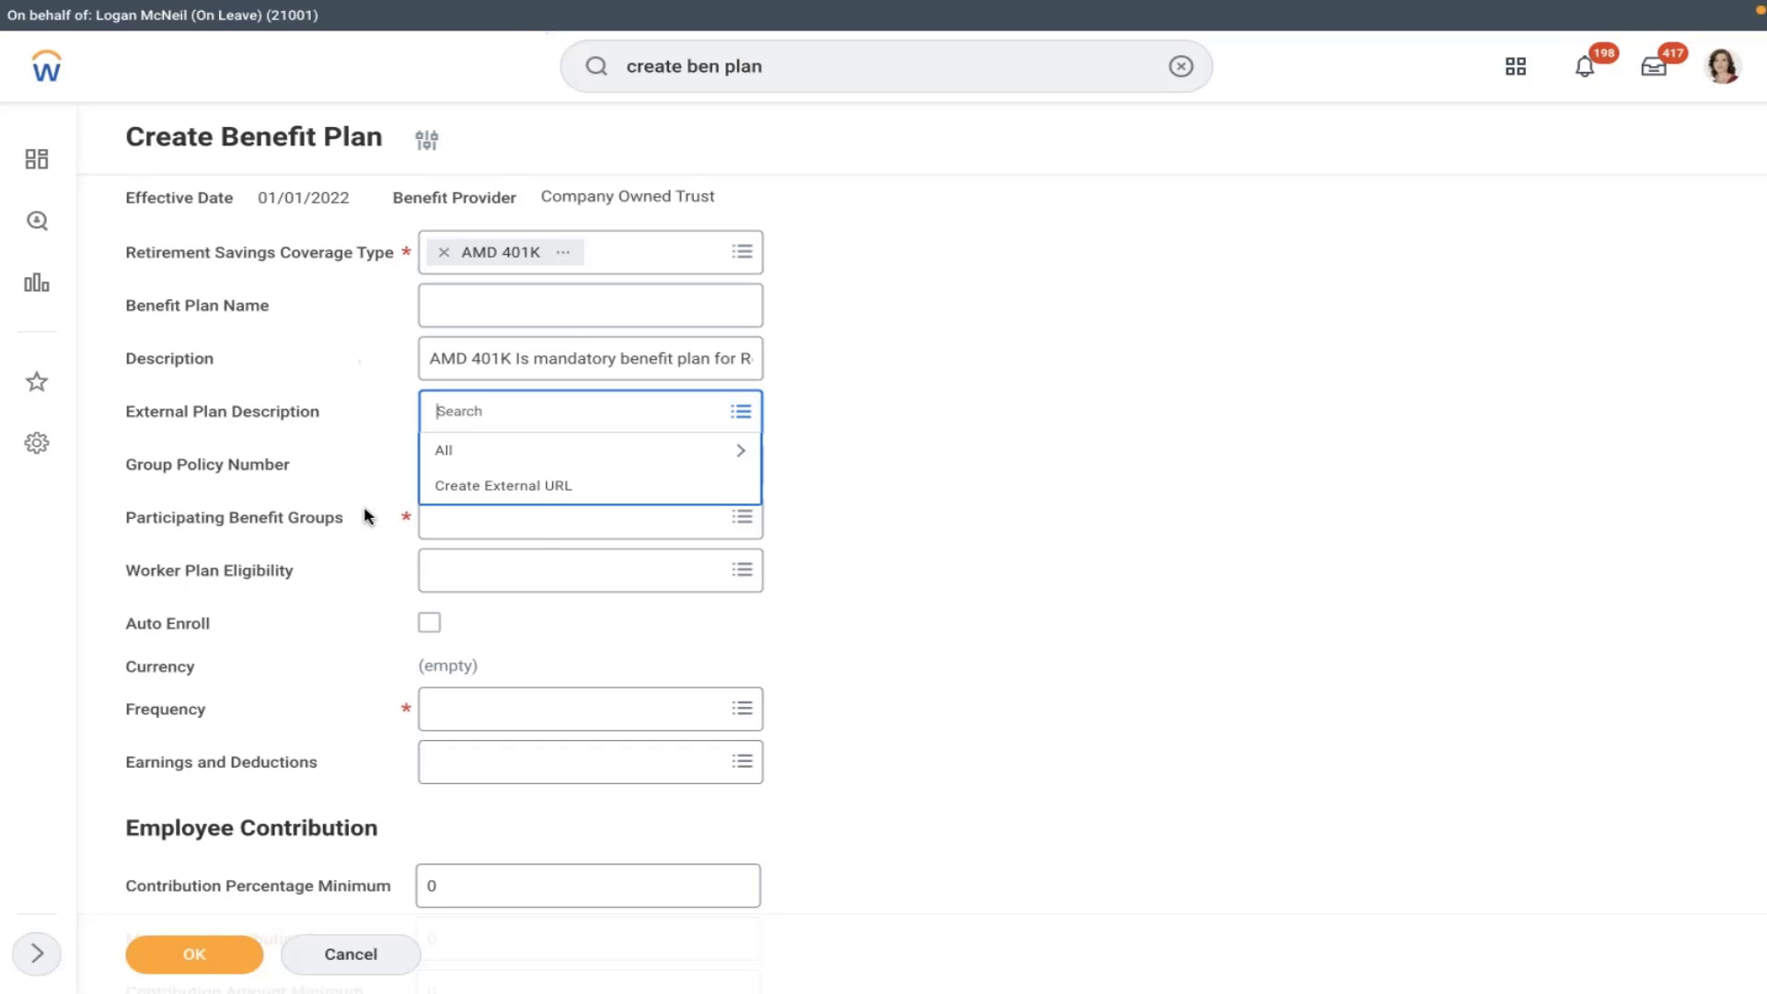
{"action": "left_click", "coordinate": [548, 485]}
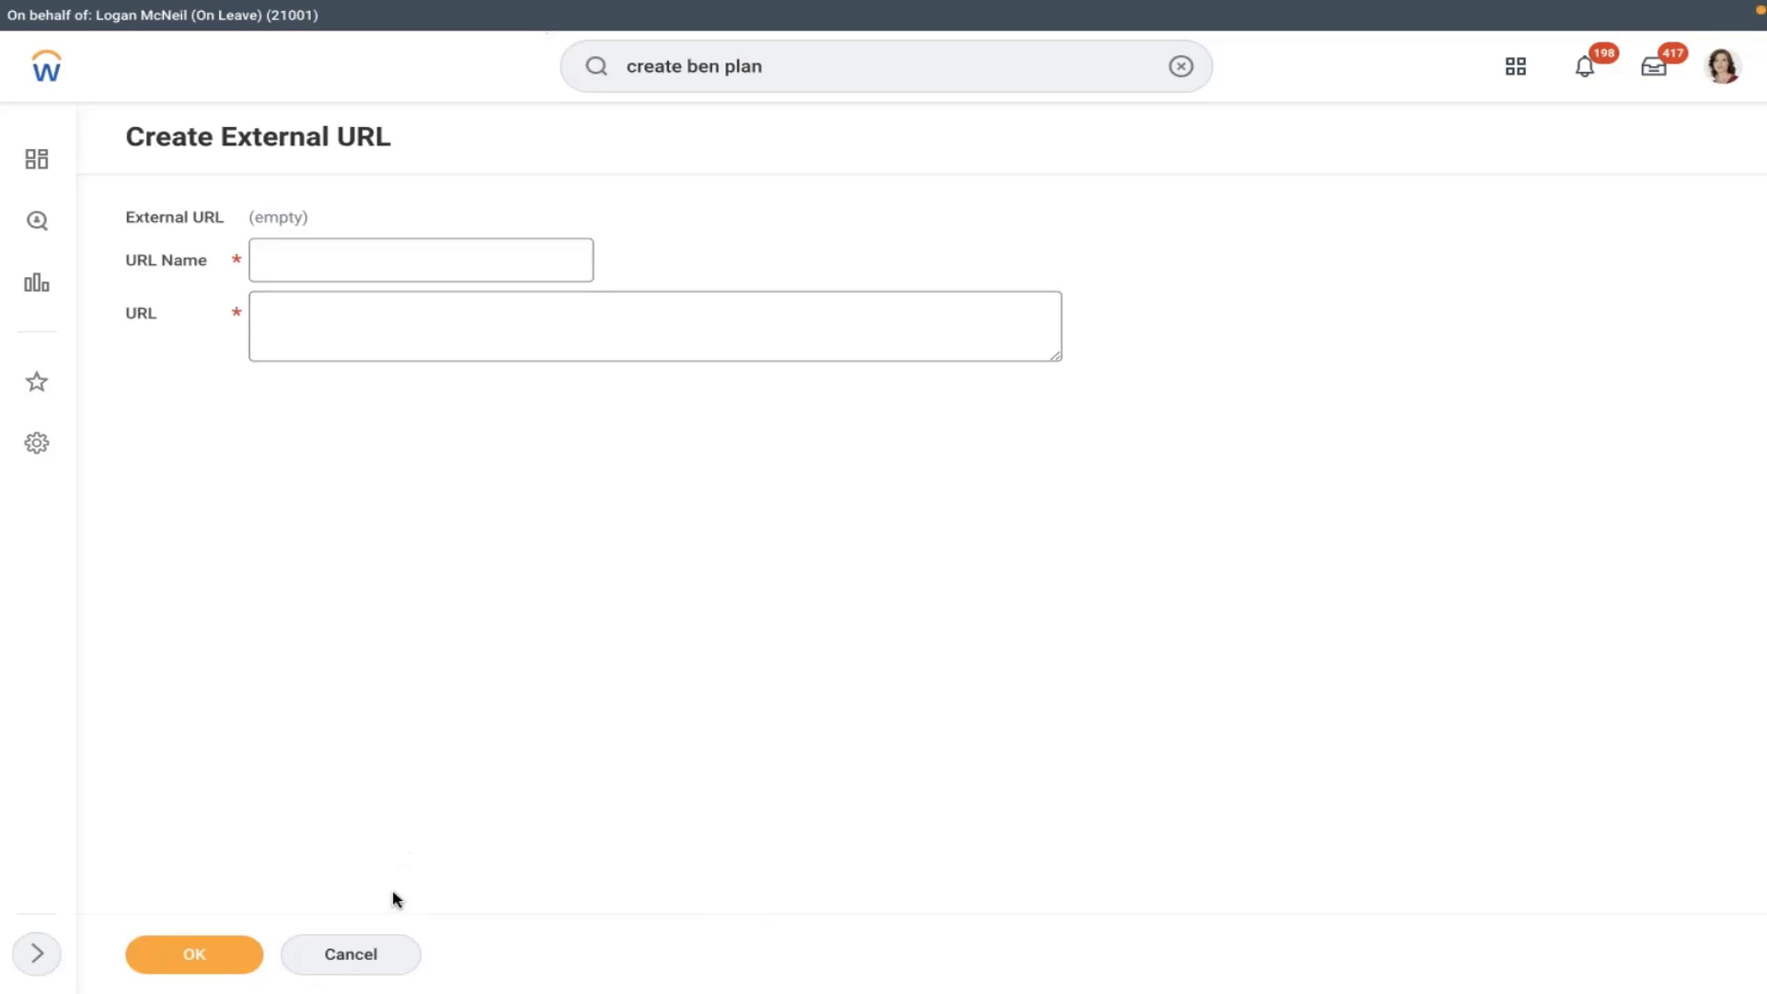
{"action": "left_click", "coordinate": [370, 961]}
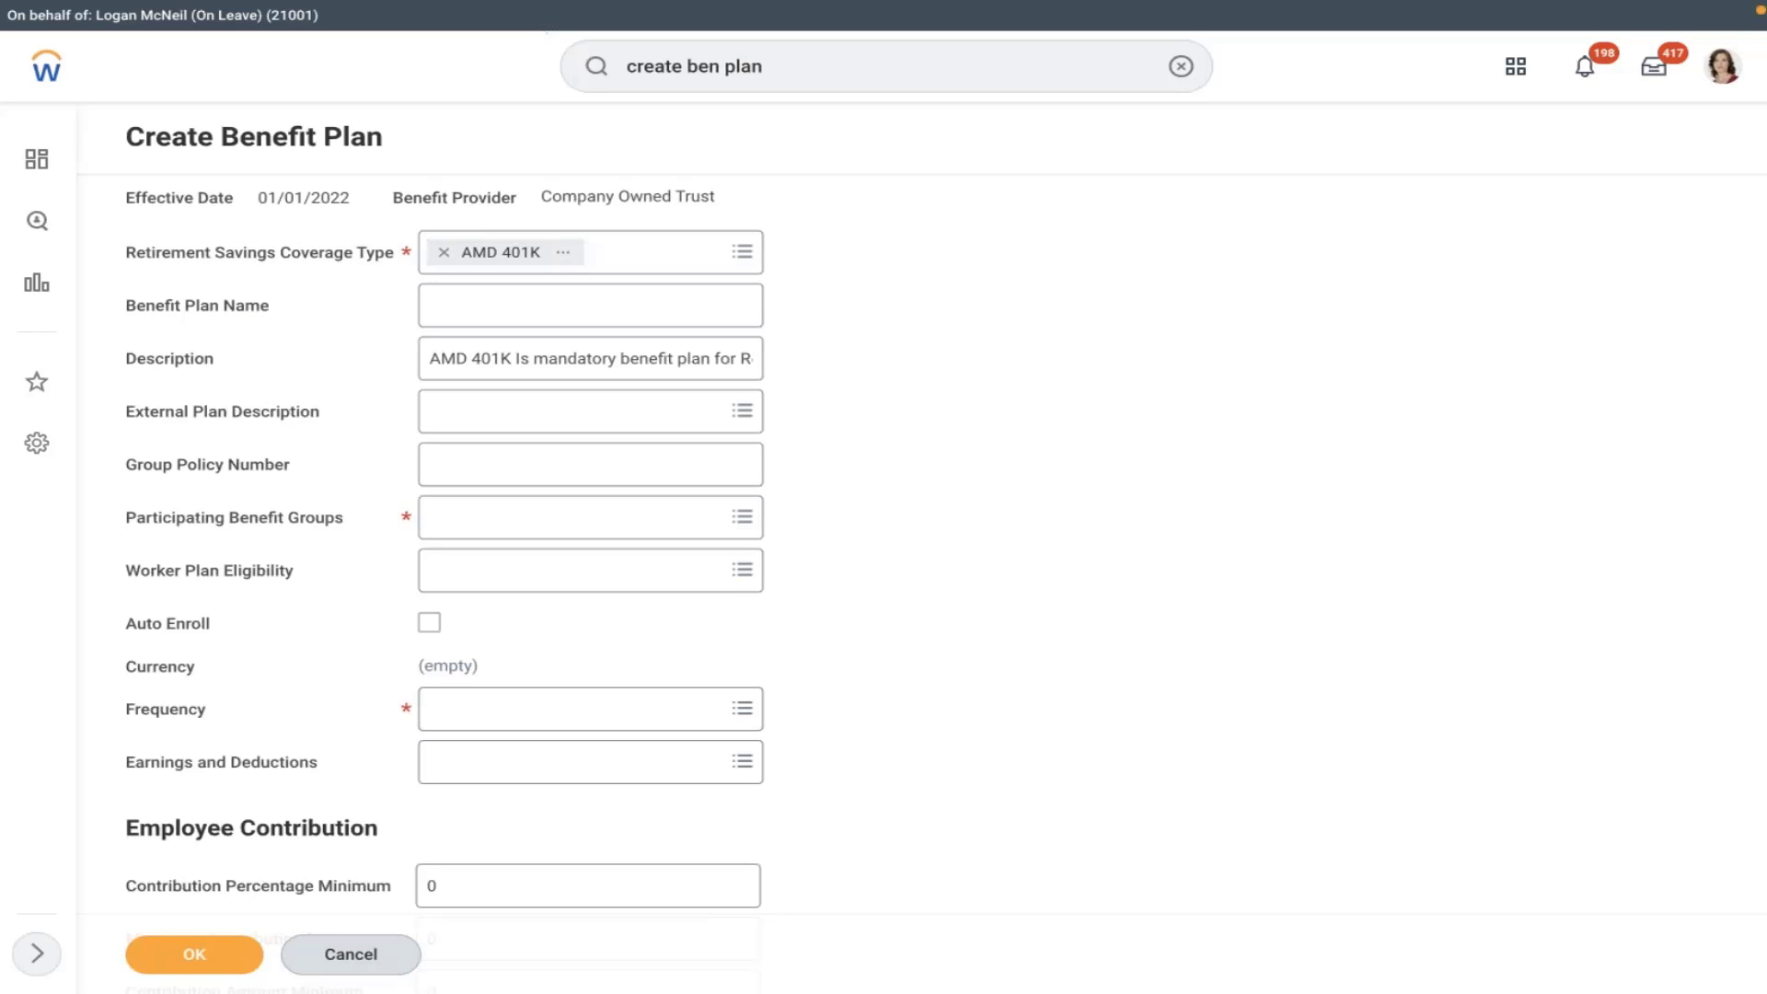
{"action": "left_click", "coordinate": [547, 478]}
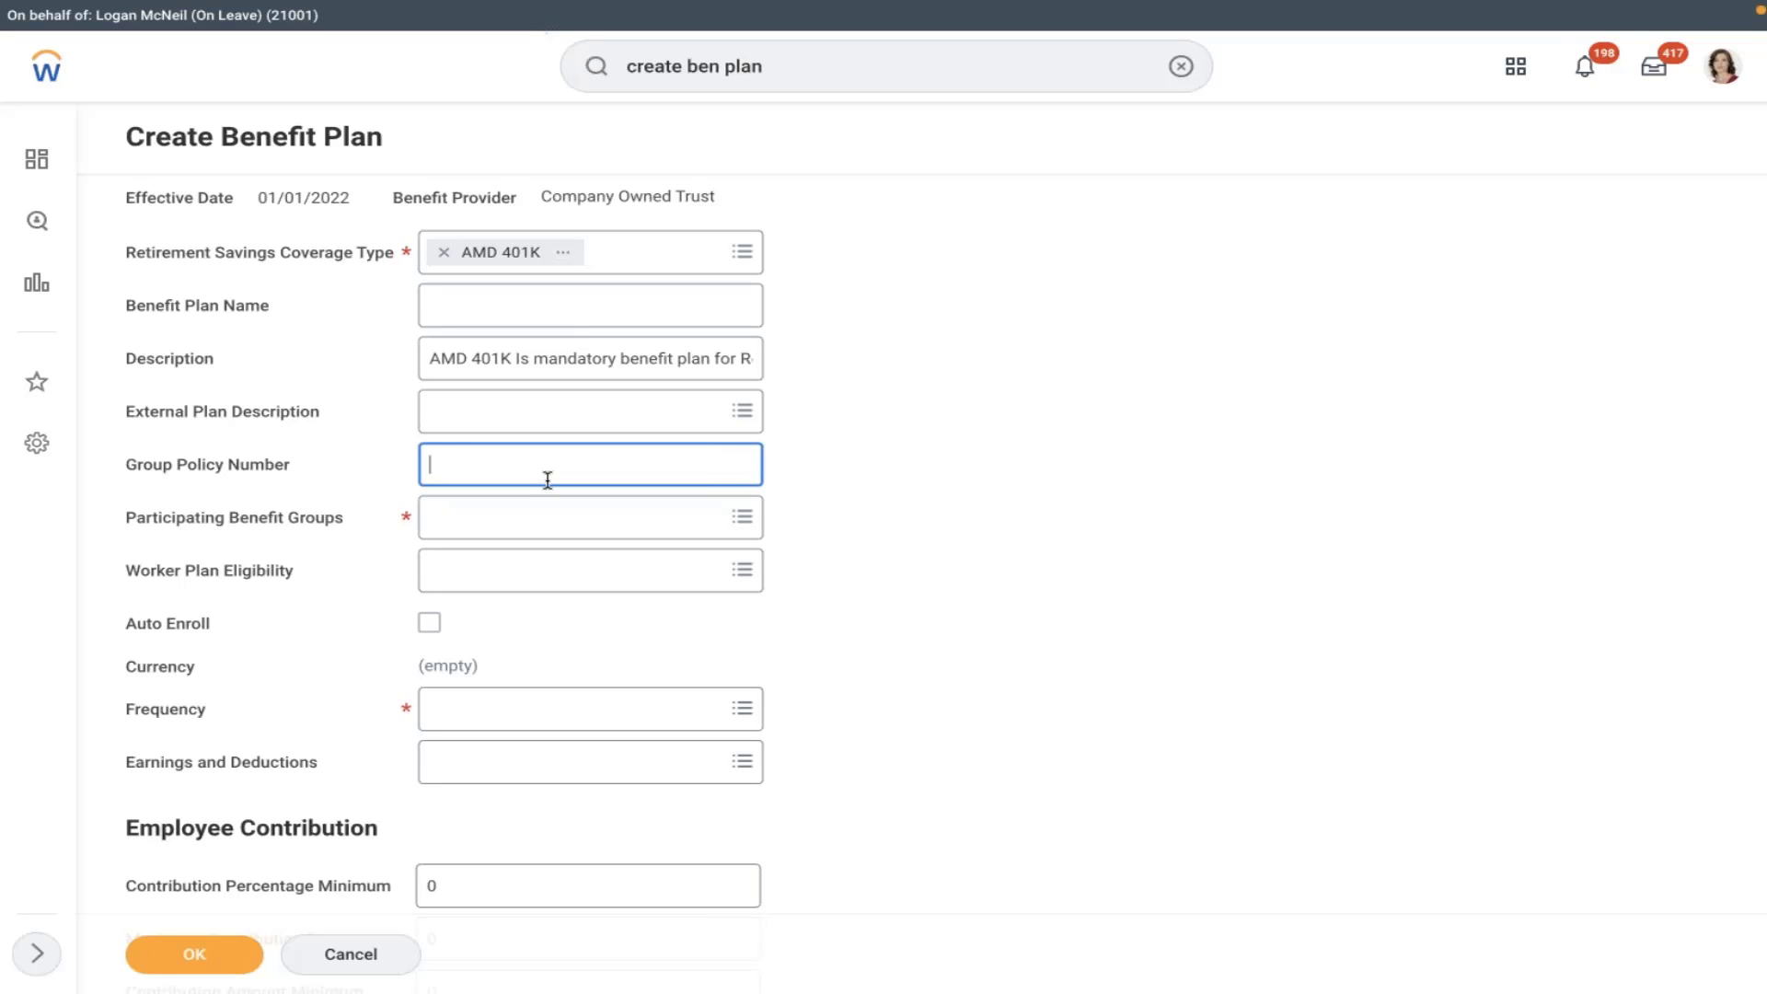
- Add Active Employees in U.S. - Salaried as the participating benefit group and tick Auto Enroll
{"action": "left_click", "coordinate": [522, 533]}
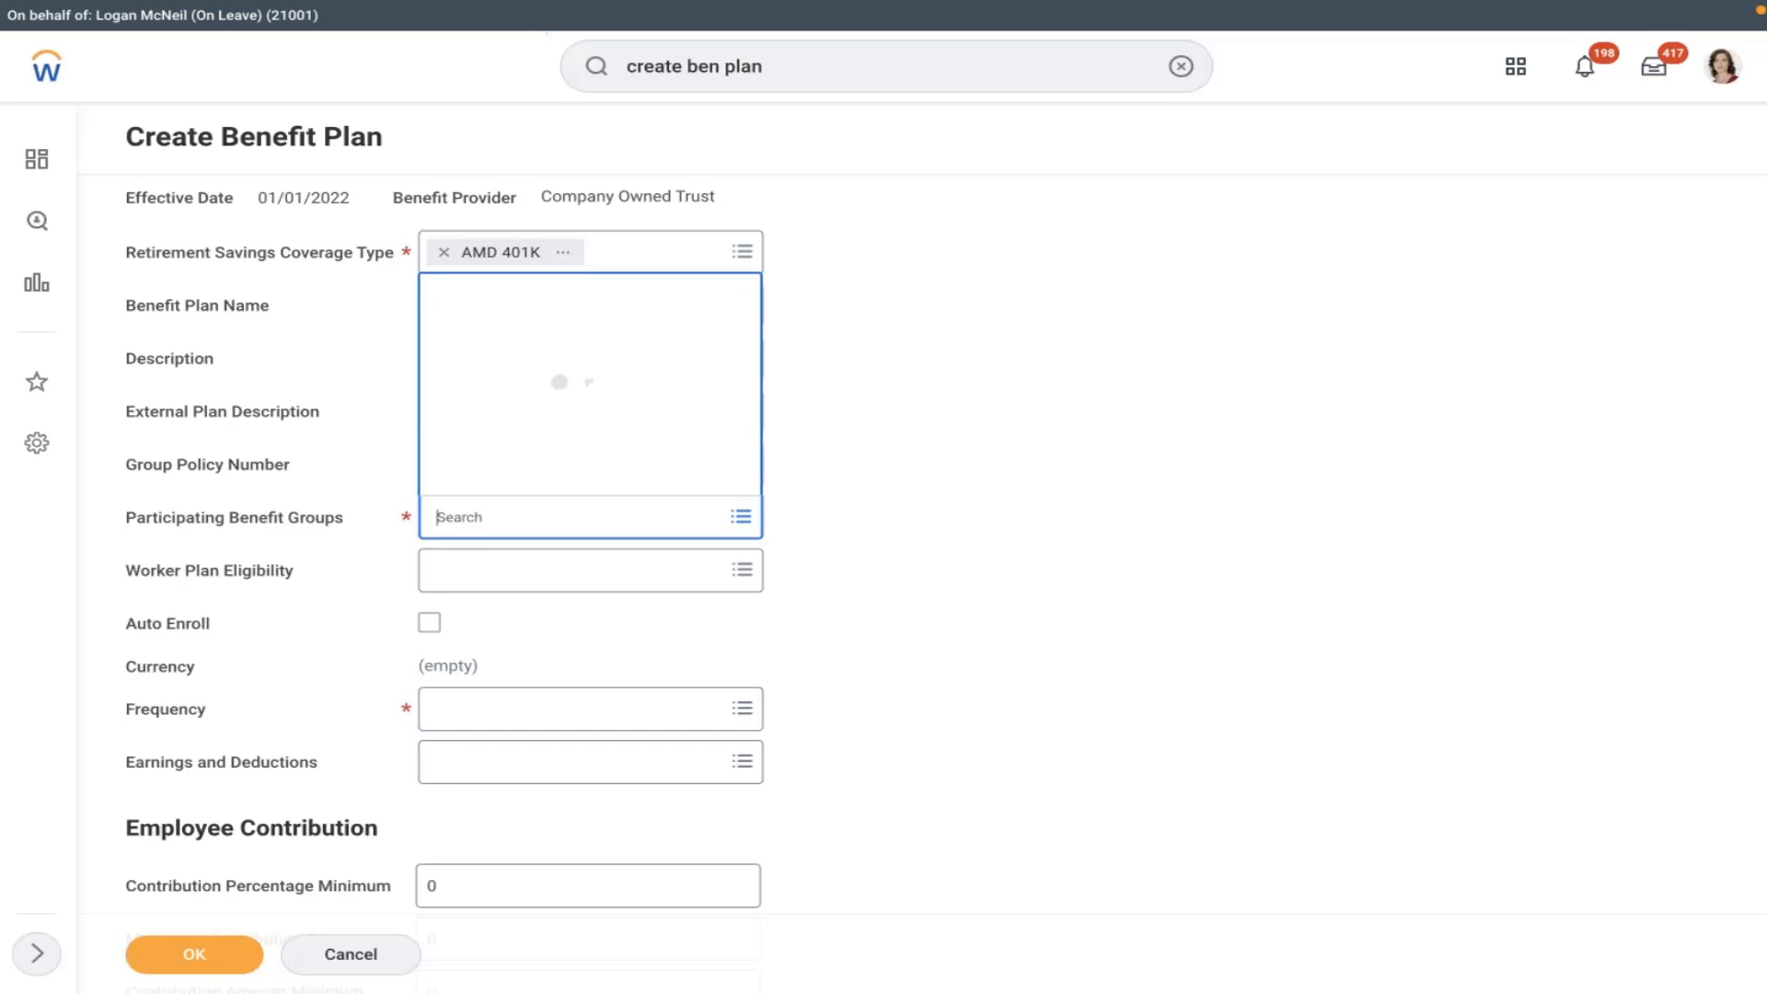
{"action": "left_click", "coordinate": [508, 443]}
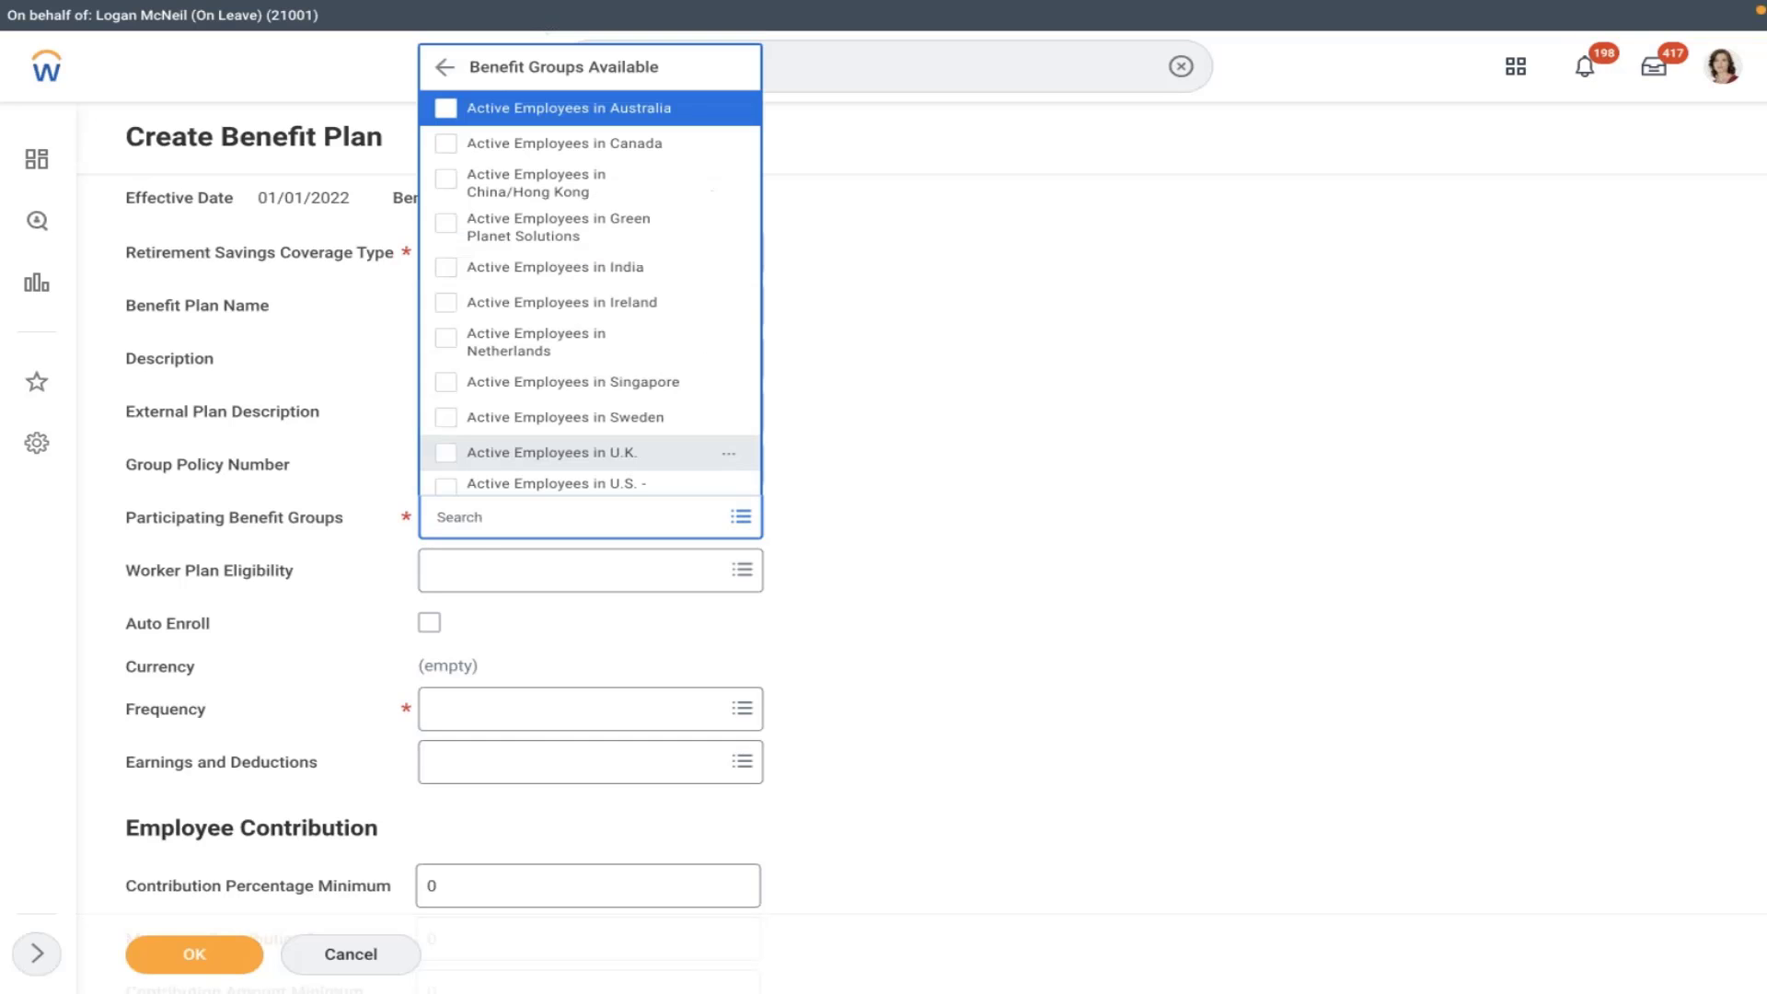
{"action": "key", "text": "Down"}
{"action": "key", "text": "Down"}
{"action": "key", "text": "Down"}
{"action": "key", "text": "Down"}
{"action": "key", "text": "Down"}
{"action": "key", "text": "Down"}
{"action": "key", "text": "Down"}
{"action": "key", "text": "Down"}
{"action": "key", "text": "Down"}
{"action": "key", "text": "Down"}
{"action": "key", "text": "Down"}
{"action": "key", "text": "Down"}
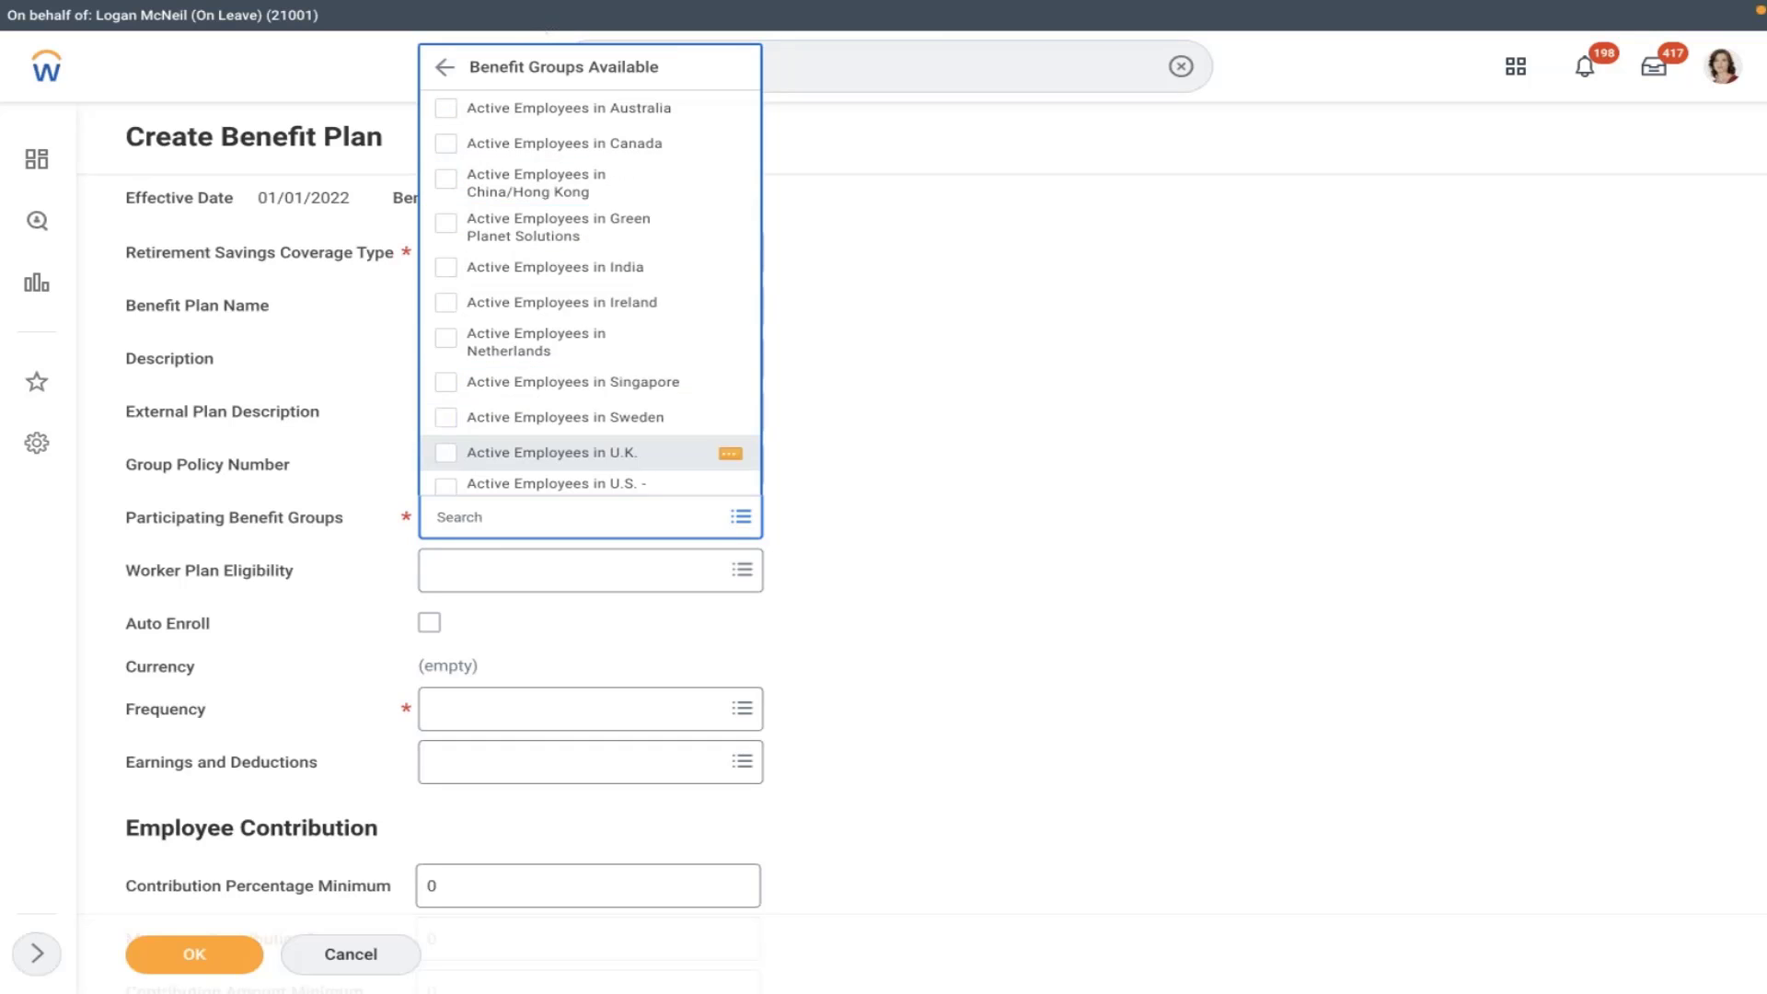
{"action": "key", "text": "Down"}
{"action": "key", "text": "Down"}
{"action": "key", "text": "Down"}
{"action": "key", "text": "Down"}
{"action": "key", "text": "Down"}
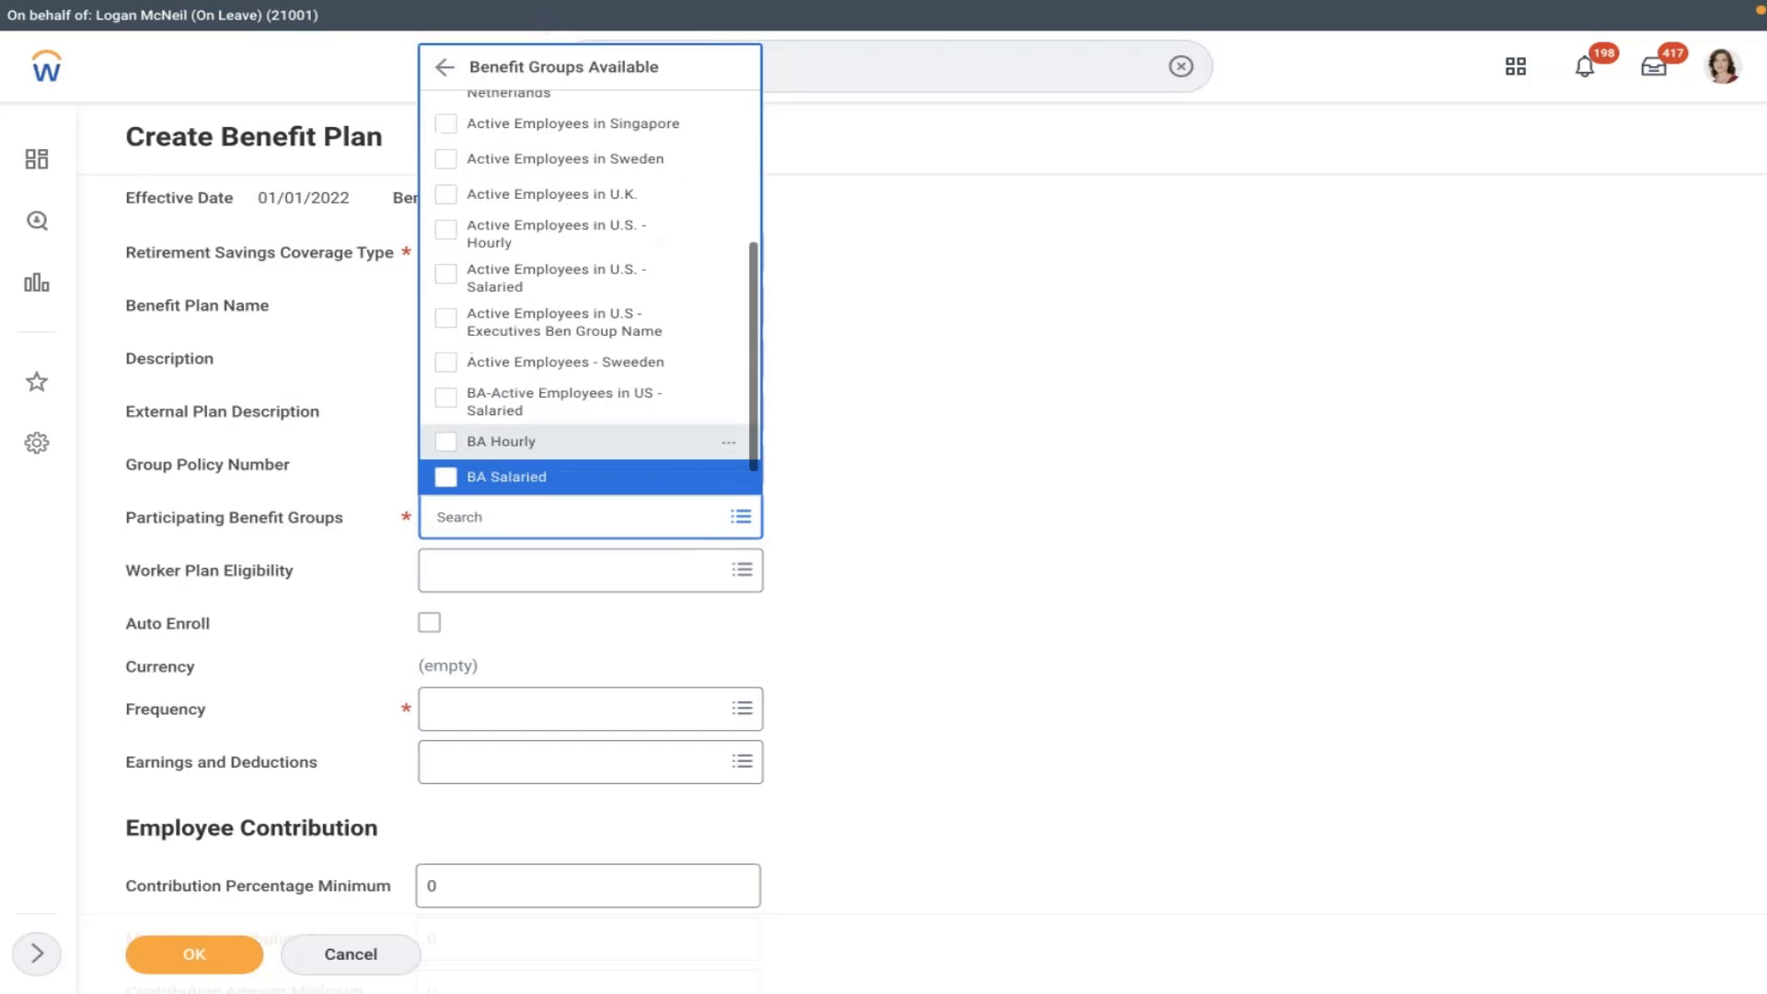
{"action": "key", "text": "Down"}
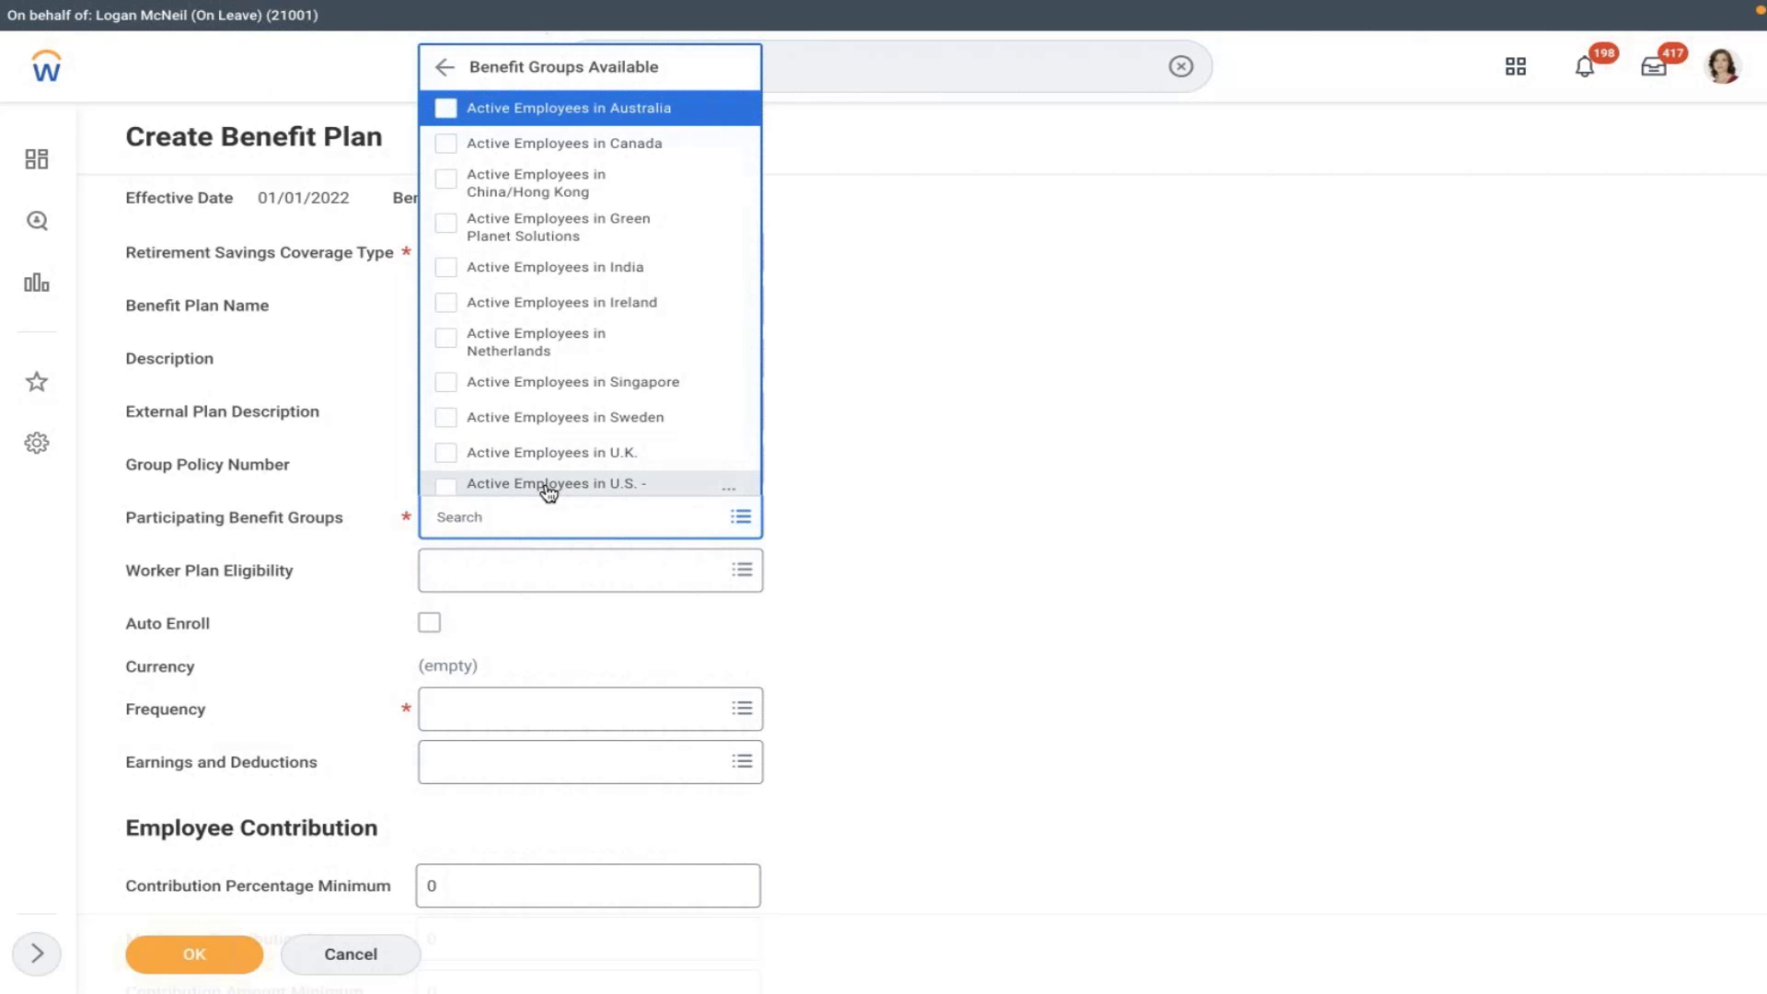
{"action": "key", "text": "Down"}
{"action": "key", "text": "Down"}
{"action": "key", "text": "Down"}
{"action": "key", "text": "Down"}
{"action": "key", "text": "Down"}
{"action": "key", "text": "Down"}
{"action": "key", "text": "Down"}
{"action": "key", "text": "Down"}
{"action": "key", "text": "Down"}
{"action": "key", "text": "Down"}
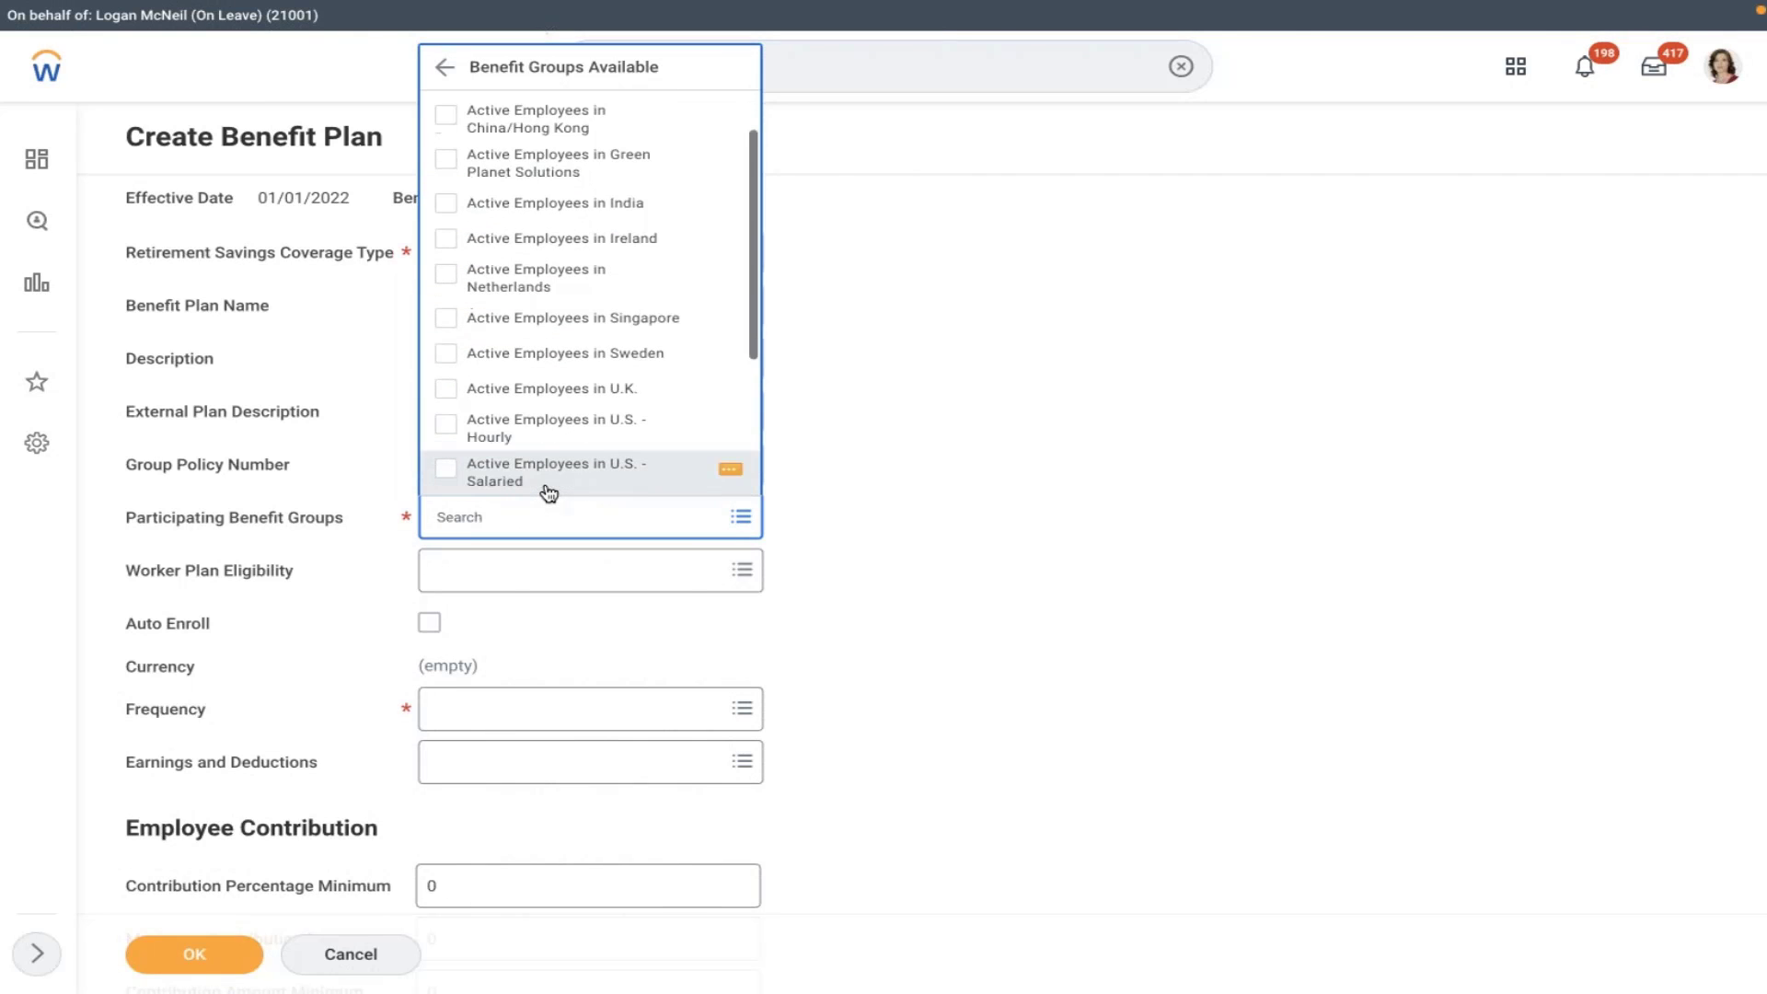
{"action": "left_click", "coordinate": [549, 494]}
{"action": "left_click", "coordinate": [892, 338]}
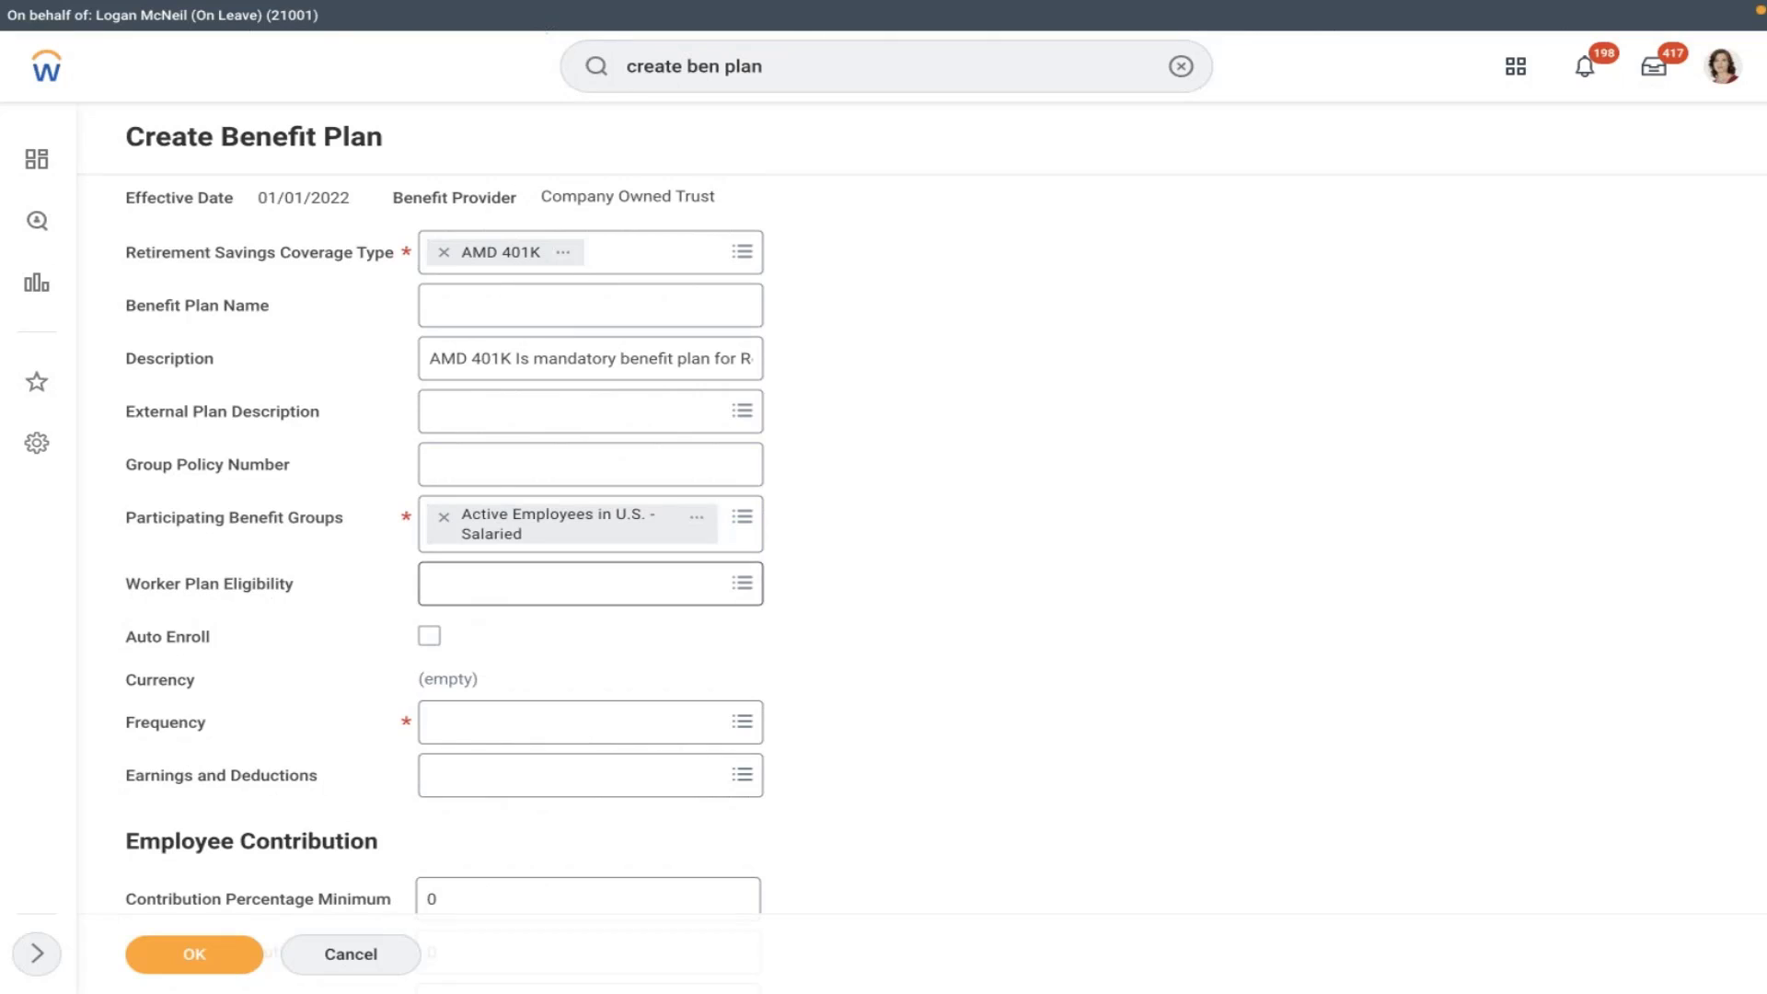
{"action": "left_click", "coordinate": [427, 640]}
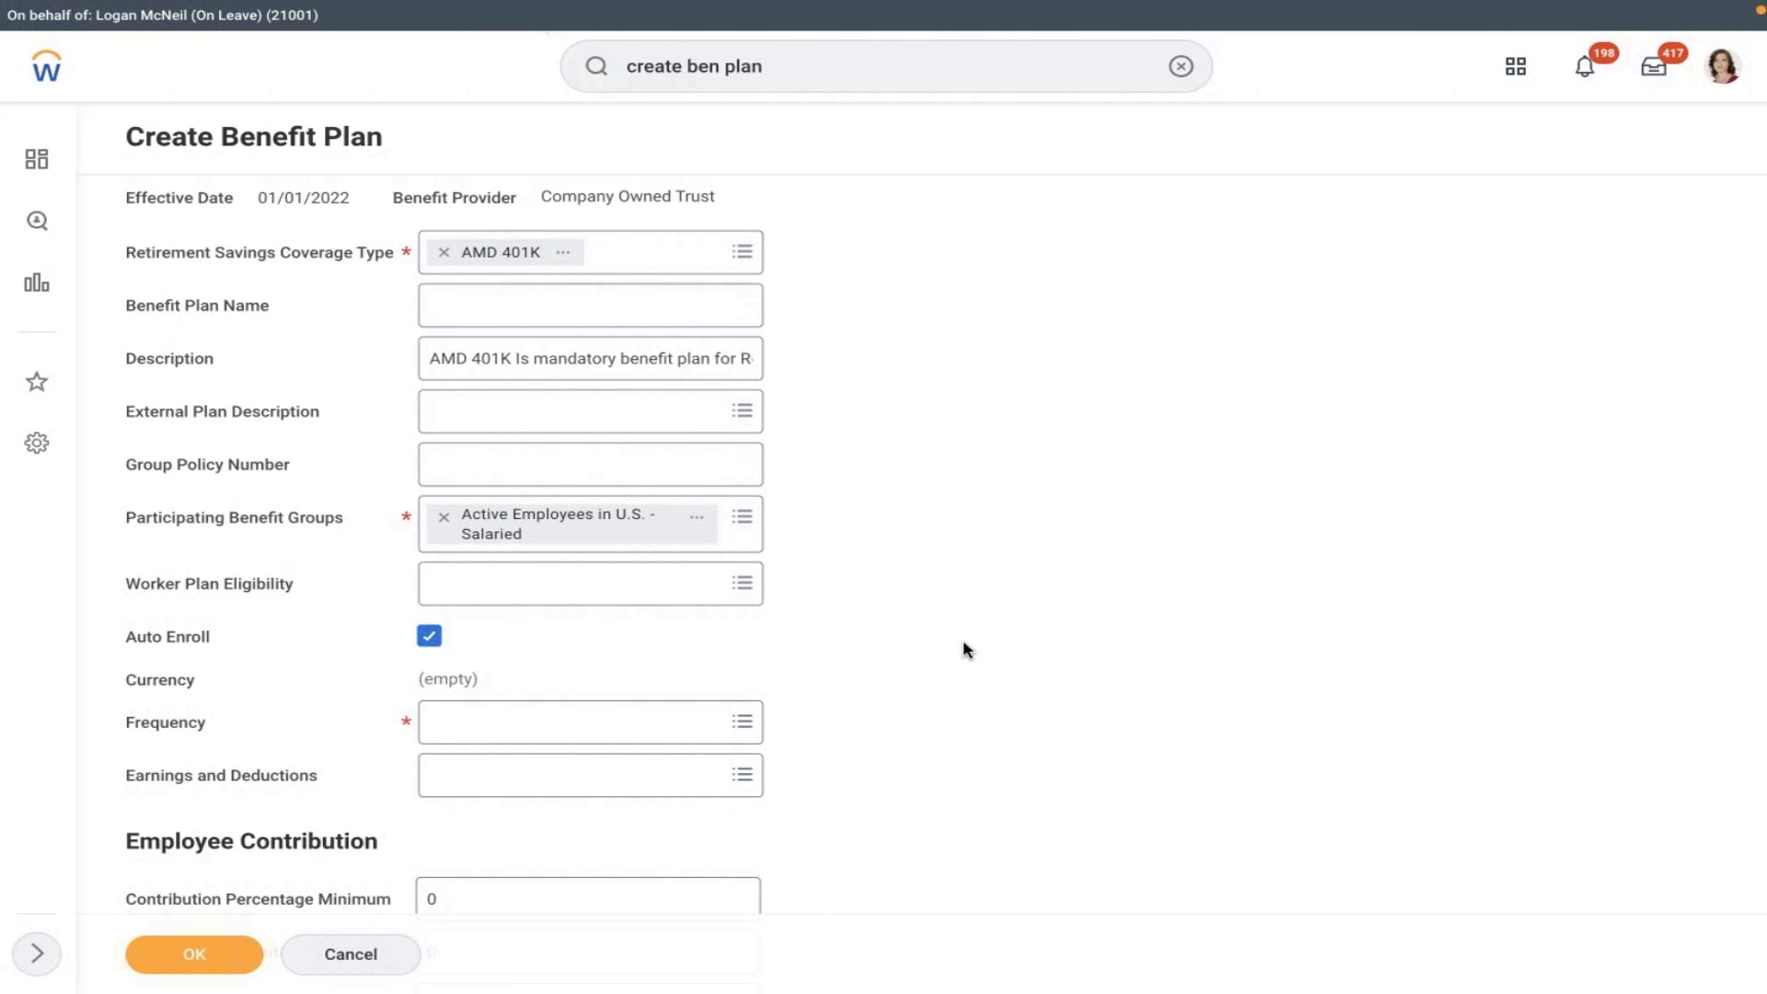
- Change the plan's Frequency field to Monthly
{"action": "scroll", "coordinate": [963, 649], "scroll_direction": "down", "scroll_amount": 2}
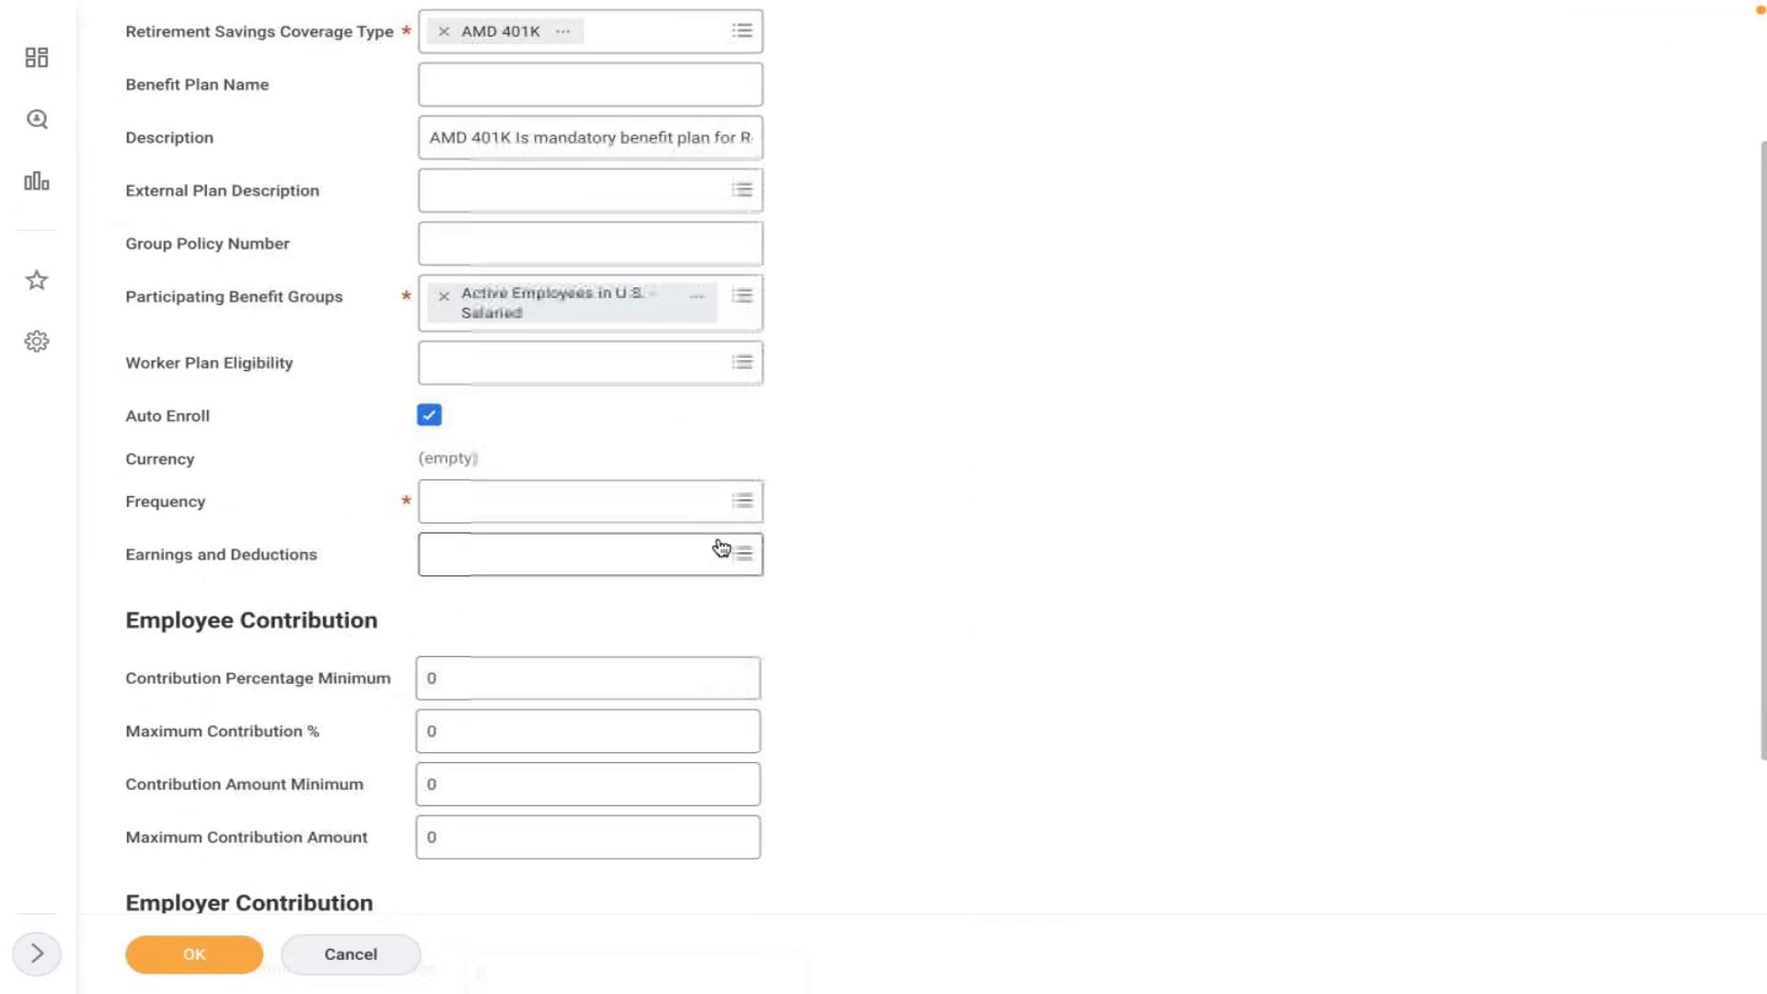
{"action": "left_click", "coordinate": [679, 502]}
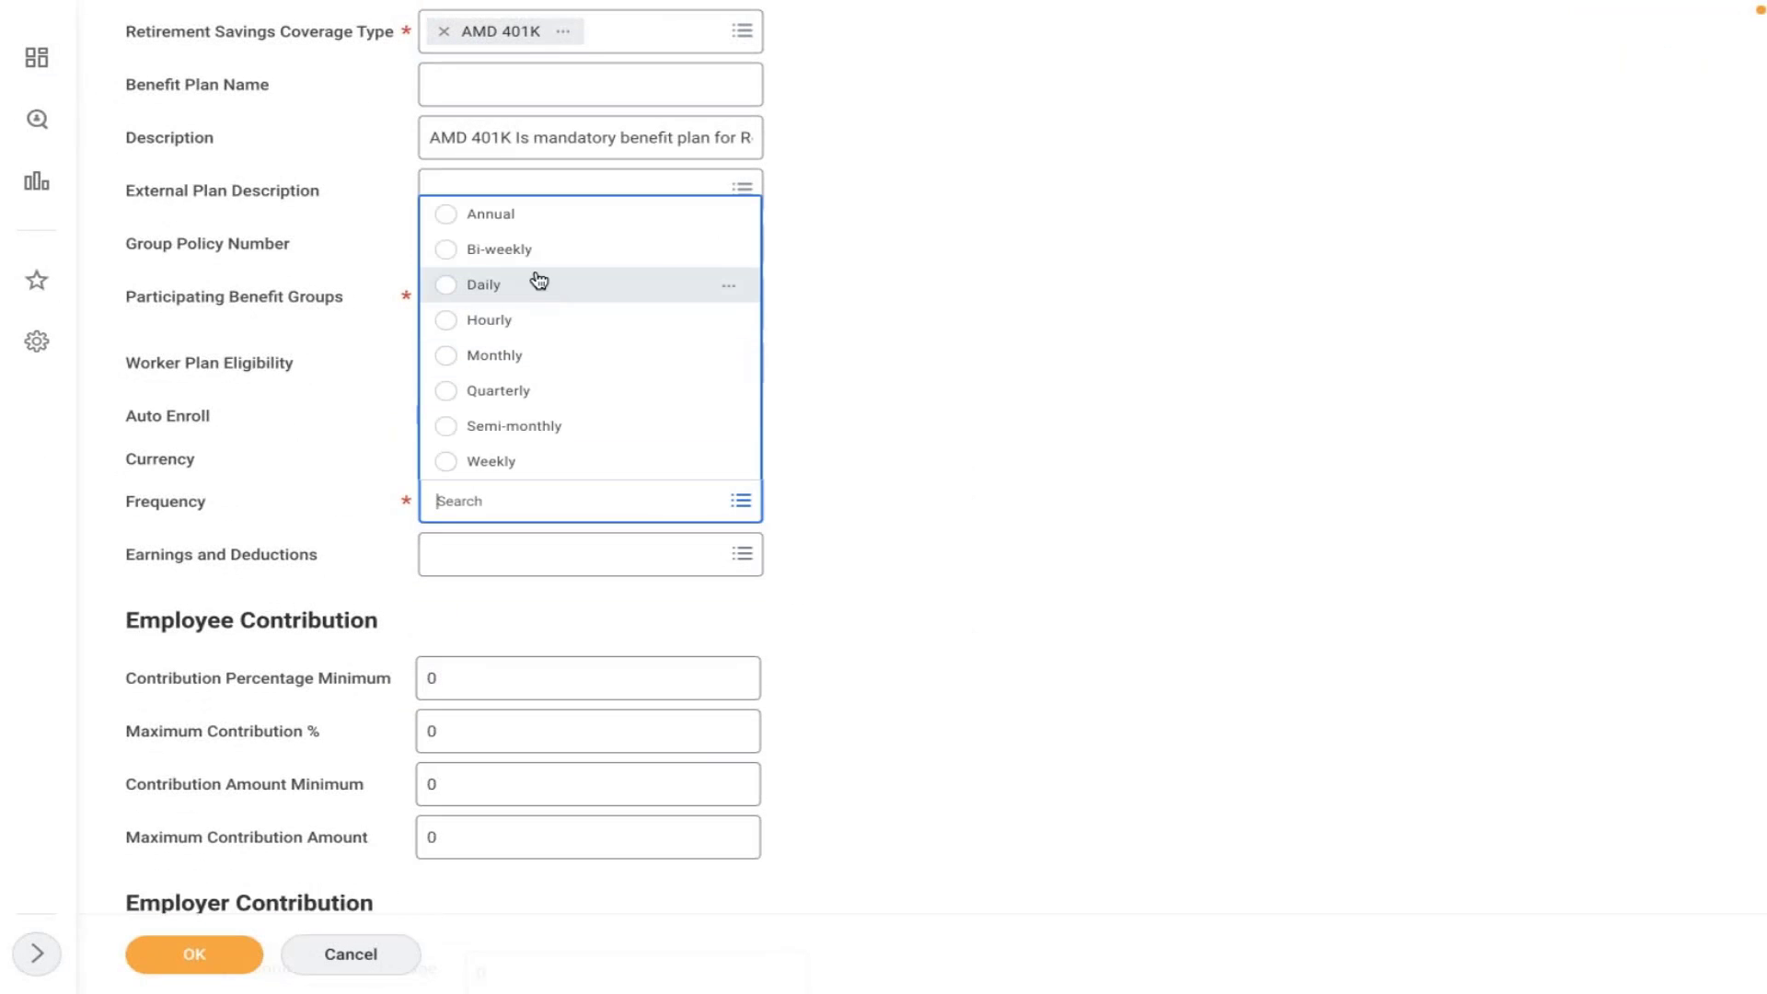
{"action": "left_click", "coordinate": [518, 355]}
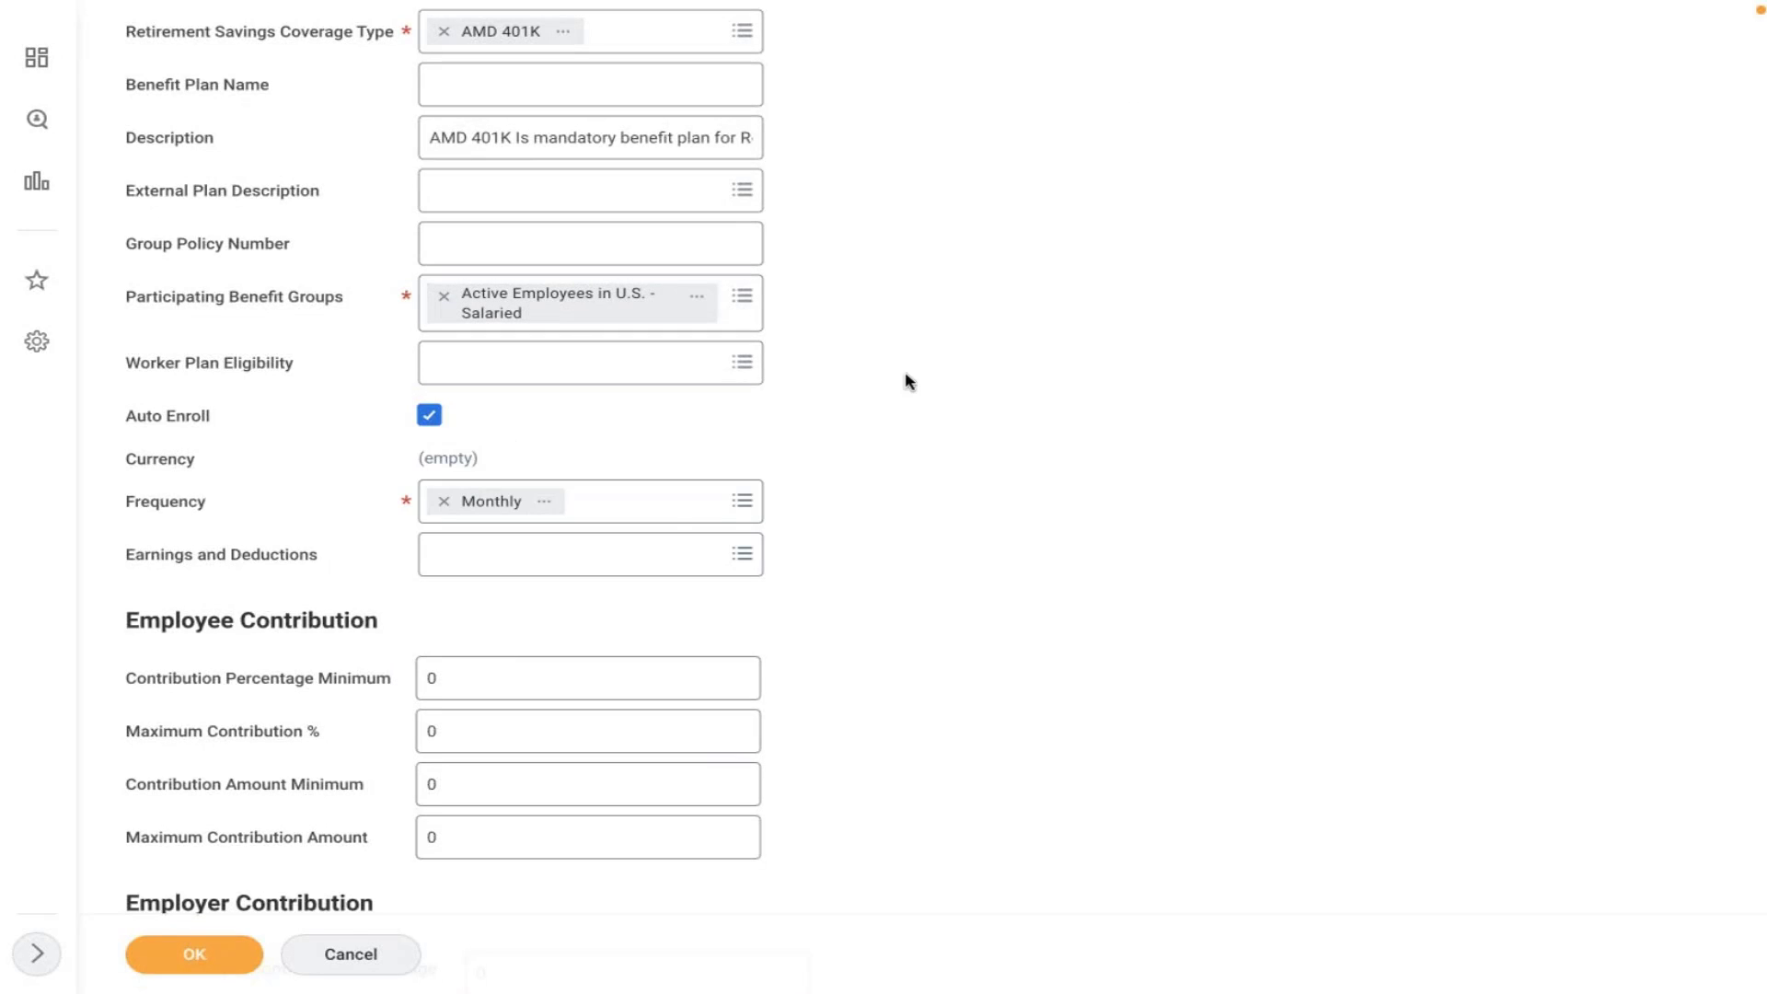
{"action": "left_click", "coordinate": [603, 553]}
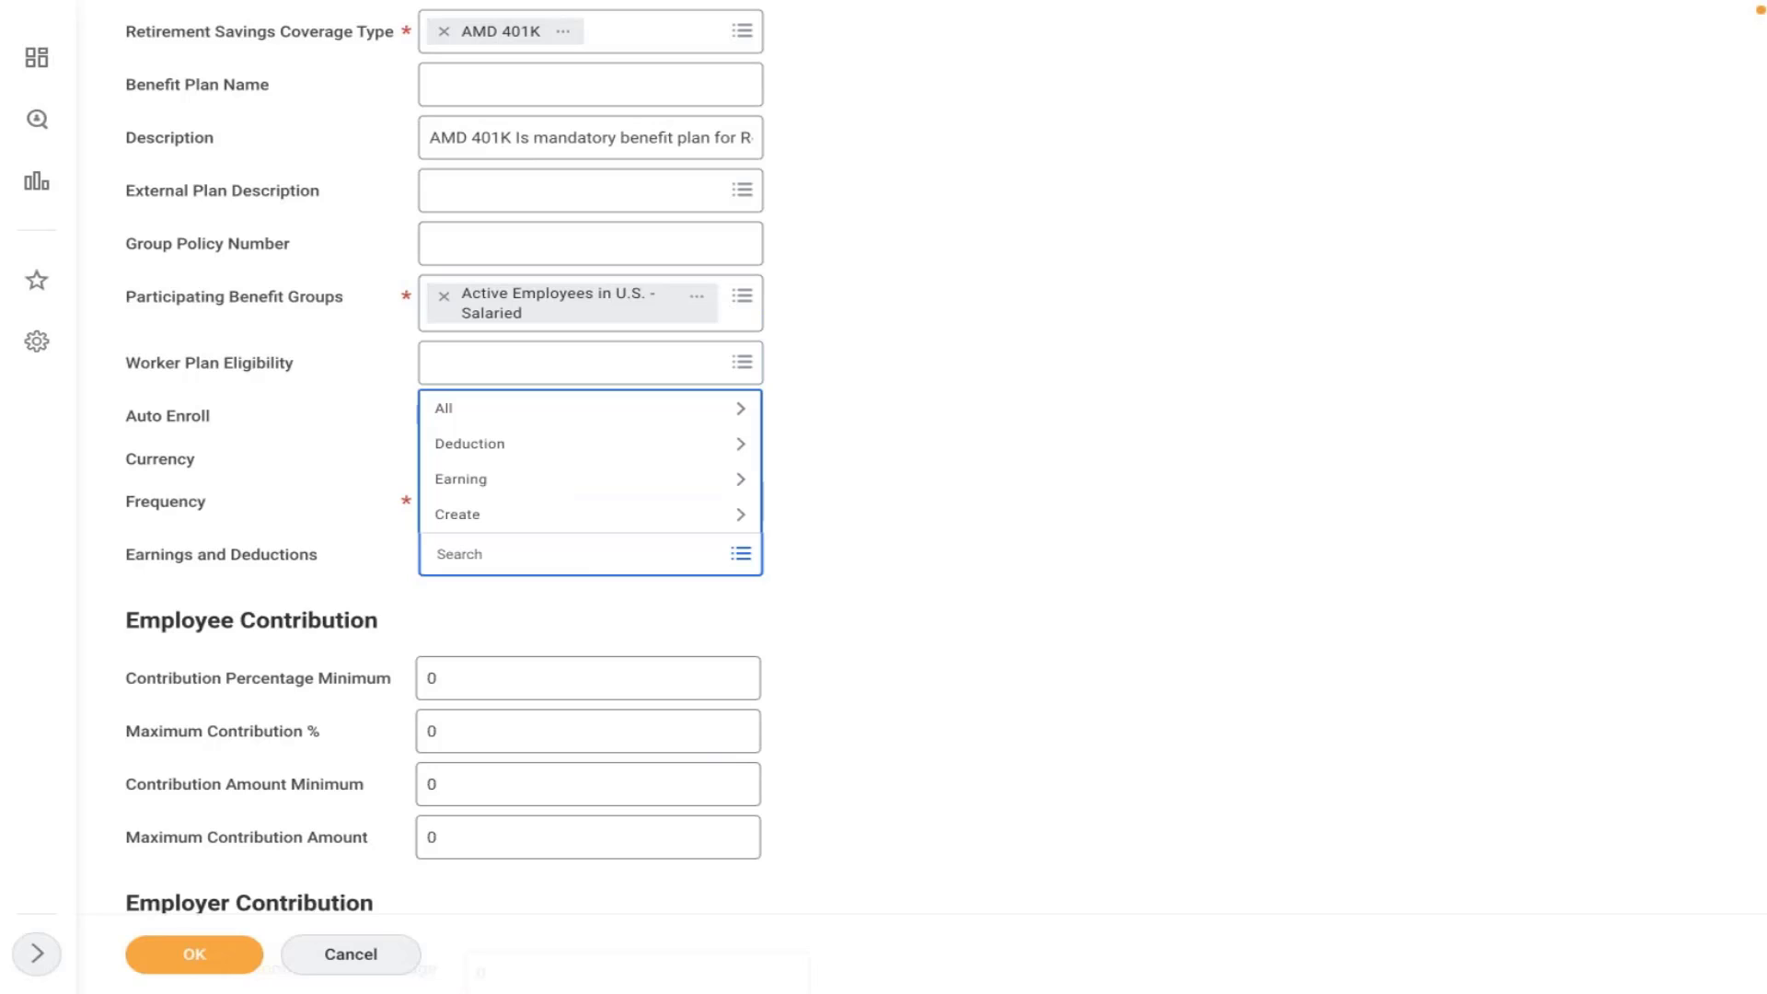
- Search earnings and deductions for 401k and select the 401(k) [USA] deduction
{"action": "left_click", "coordinate": [991, 372]}
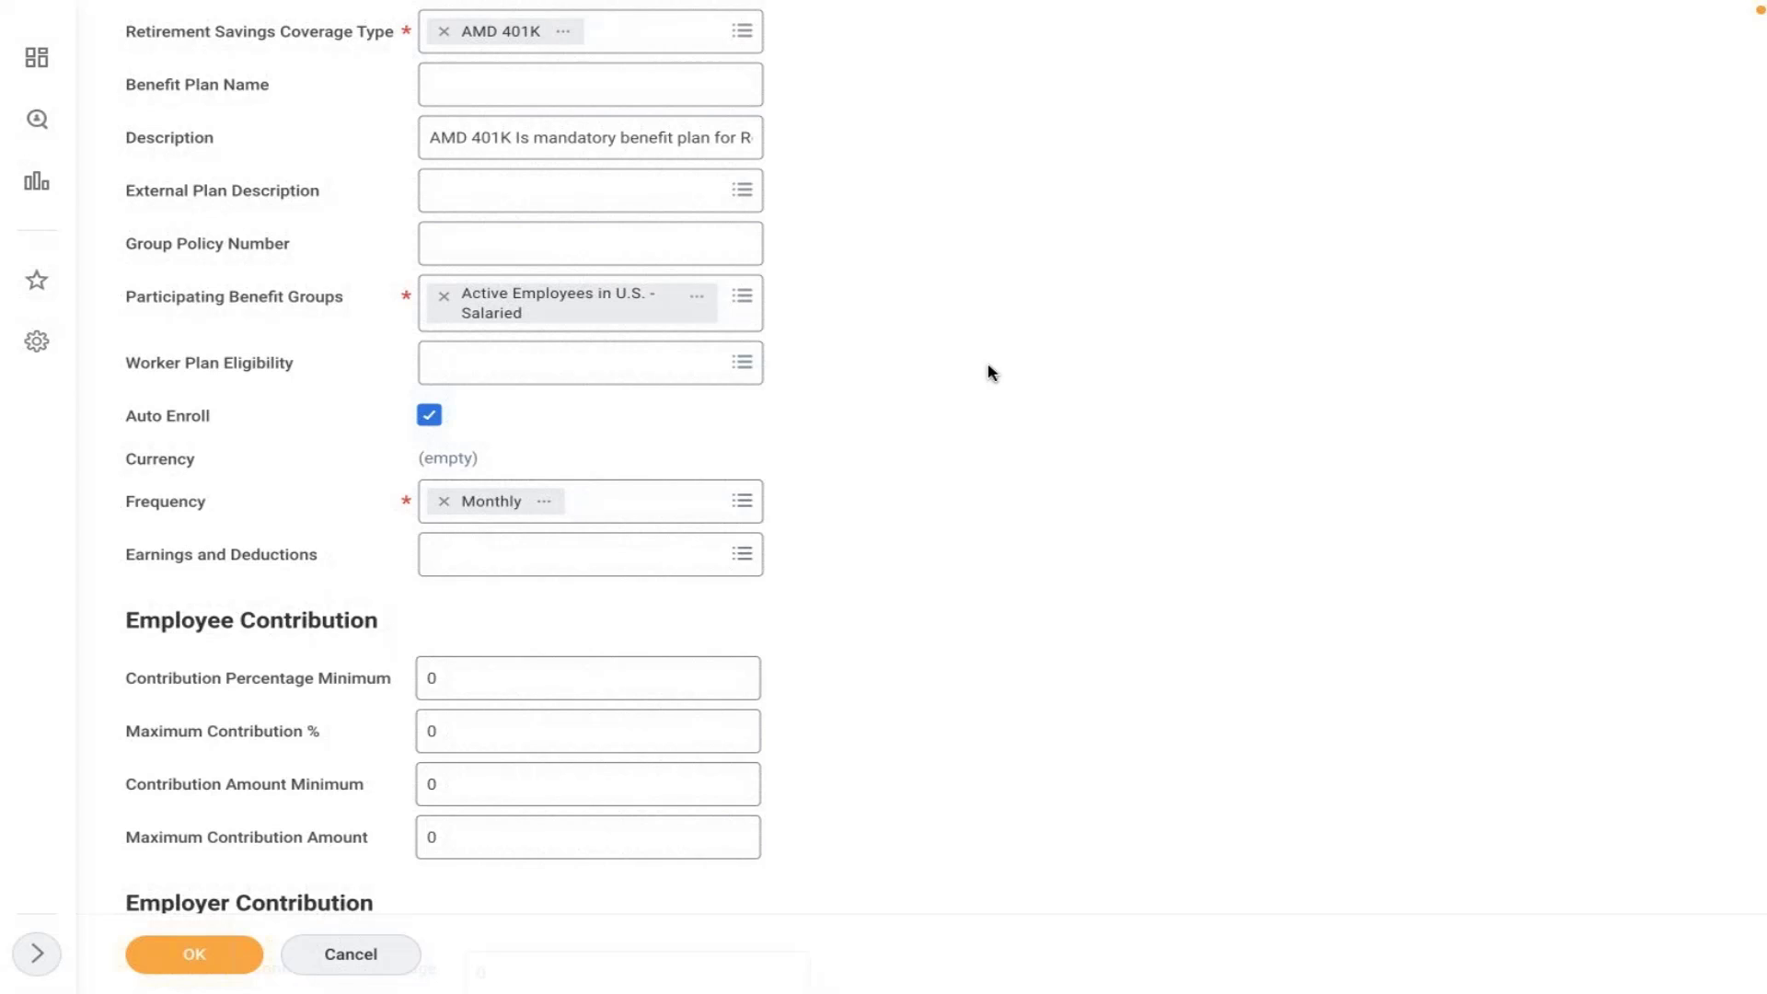
{"action": "left_click", "coordinate": [571, 556]}
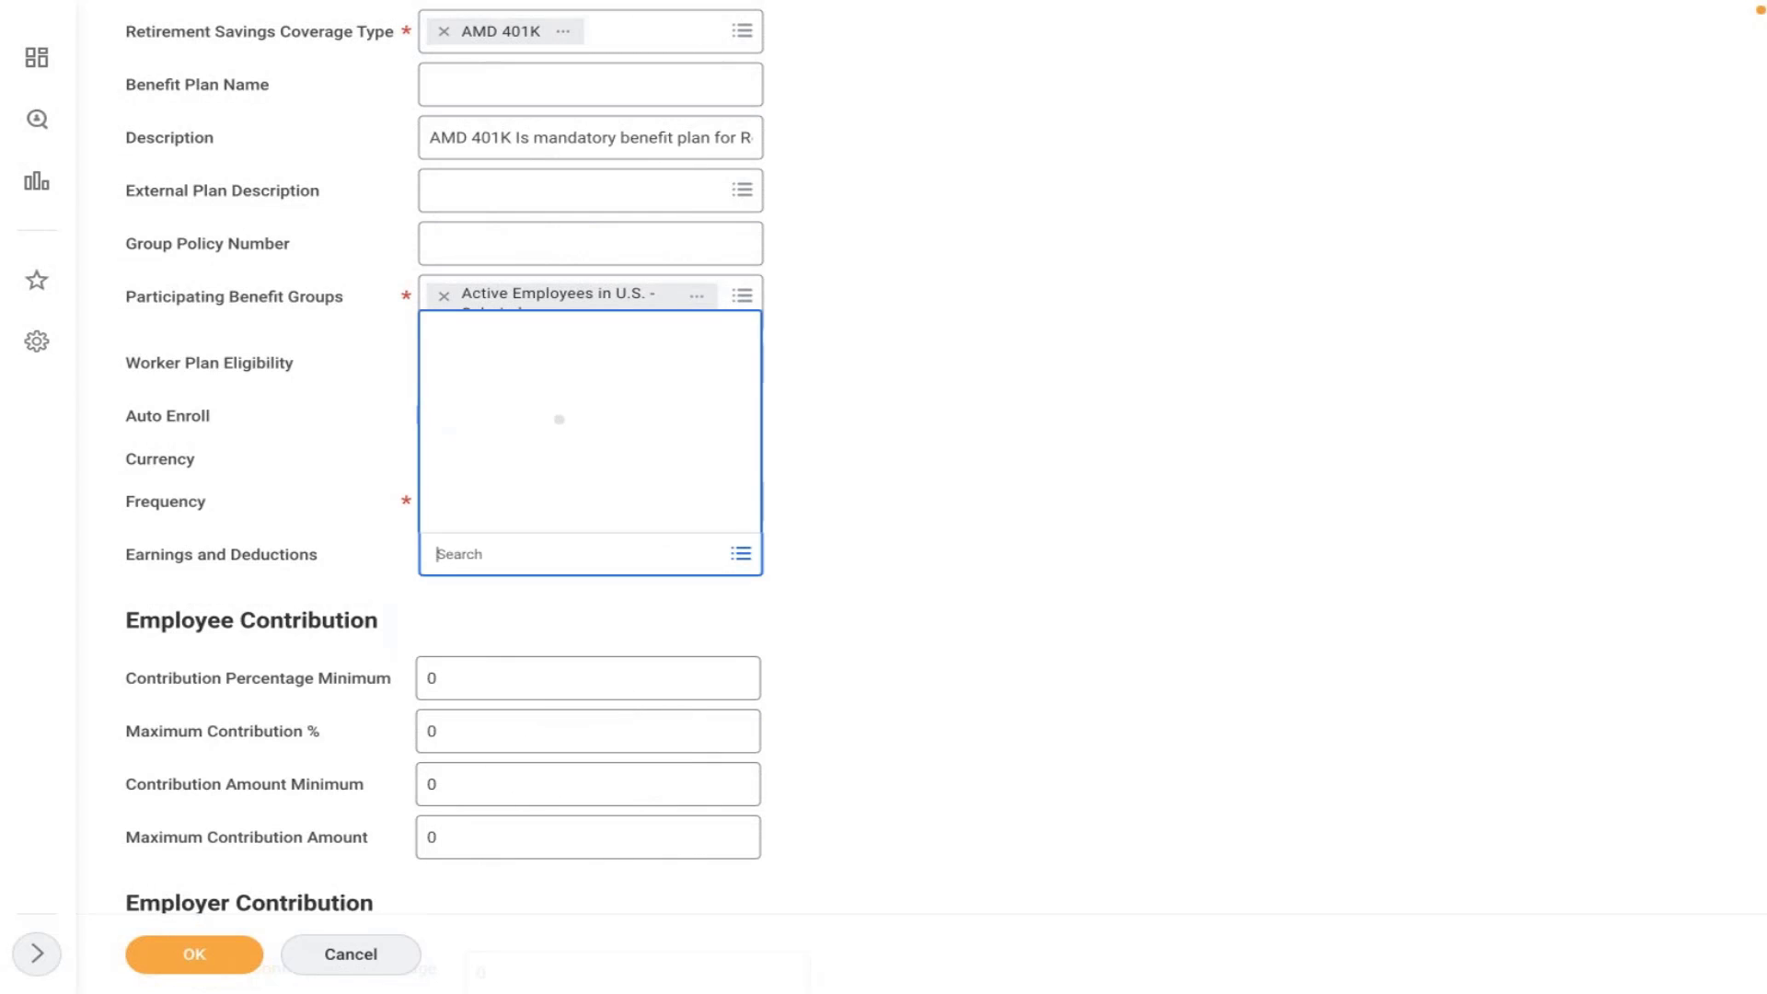
{"action": "type", "text": "401k"}
{"action": "key", "text": "Return"}
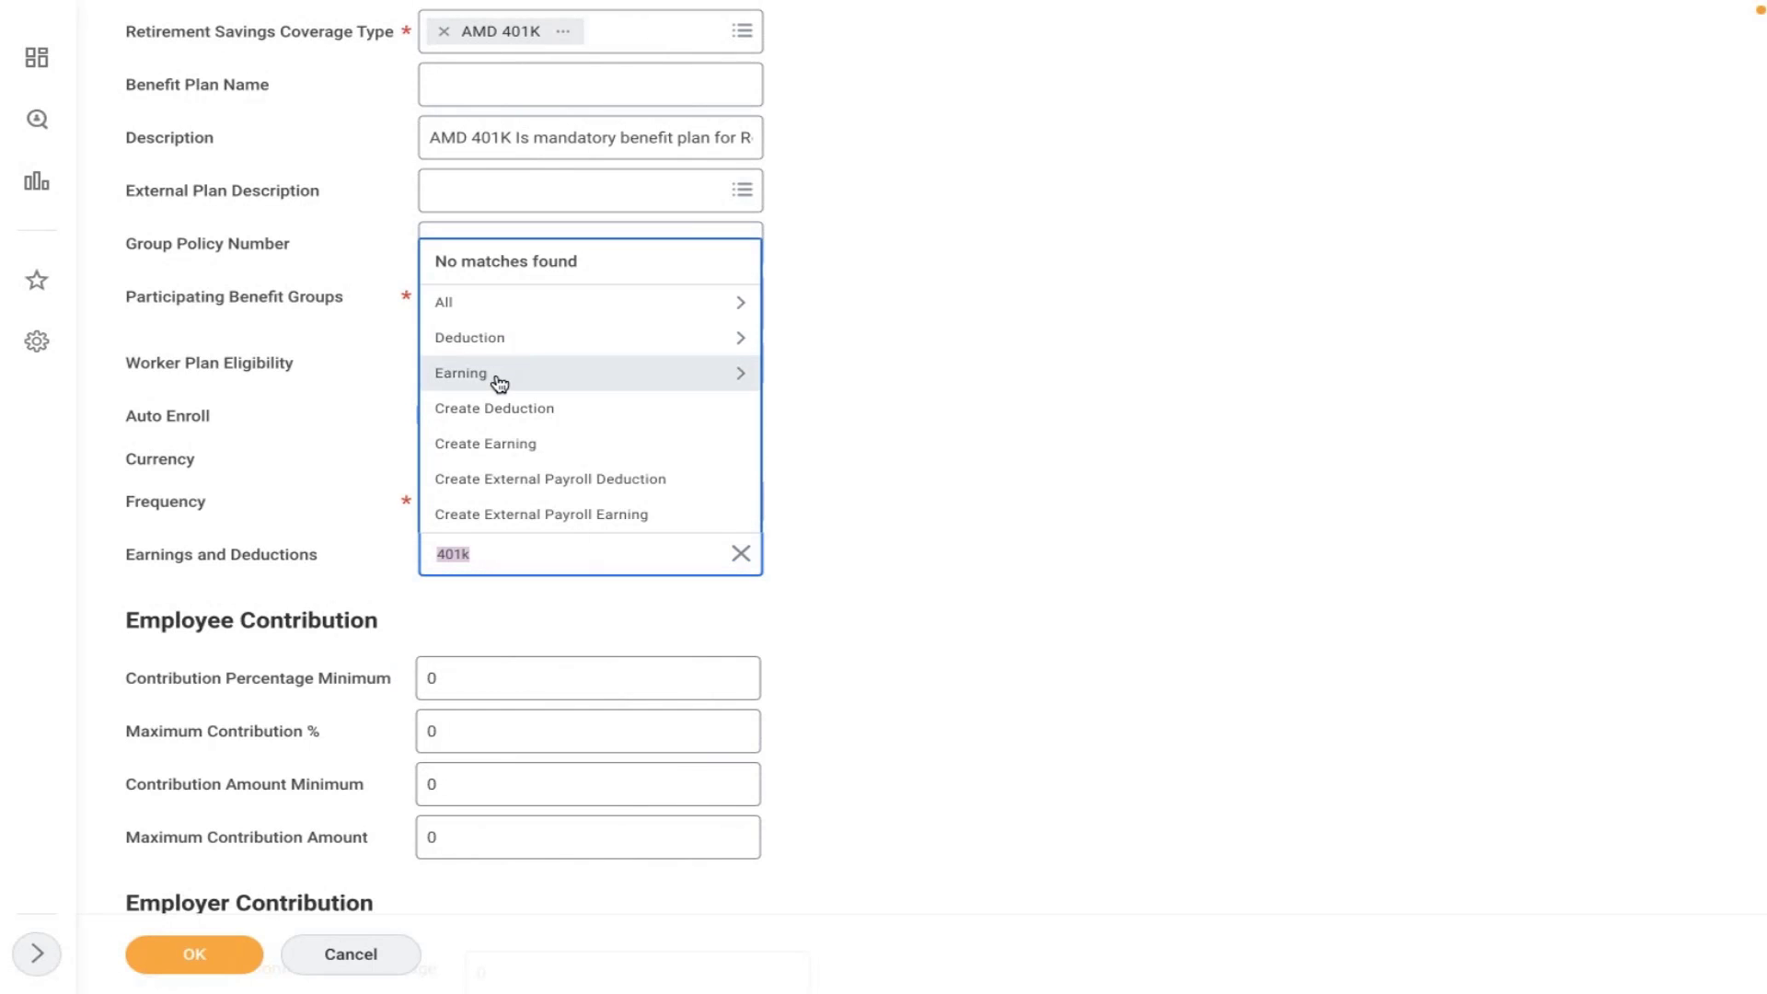
{"action": "left_click", "coordinate": [489, 342]}
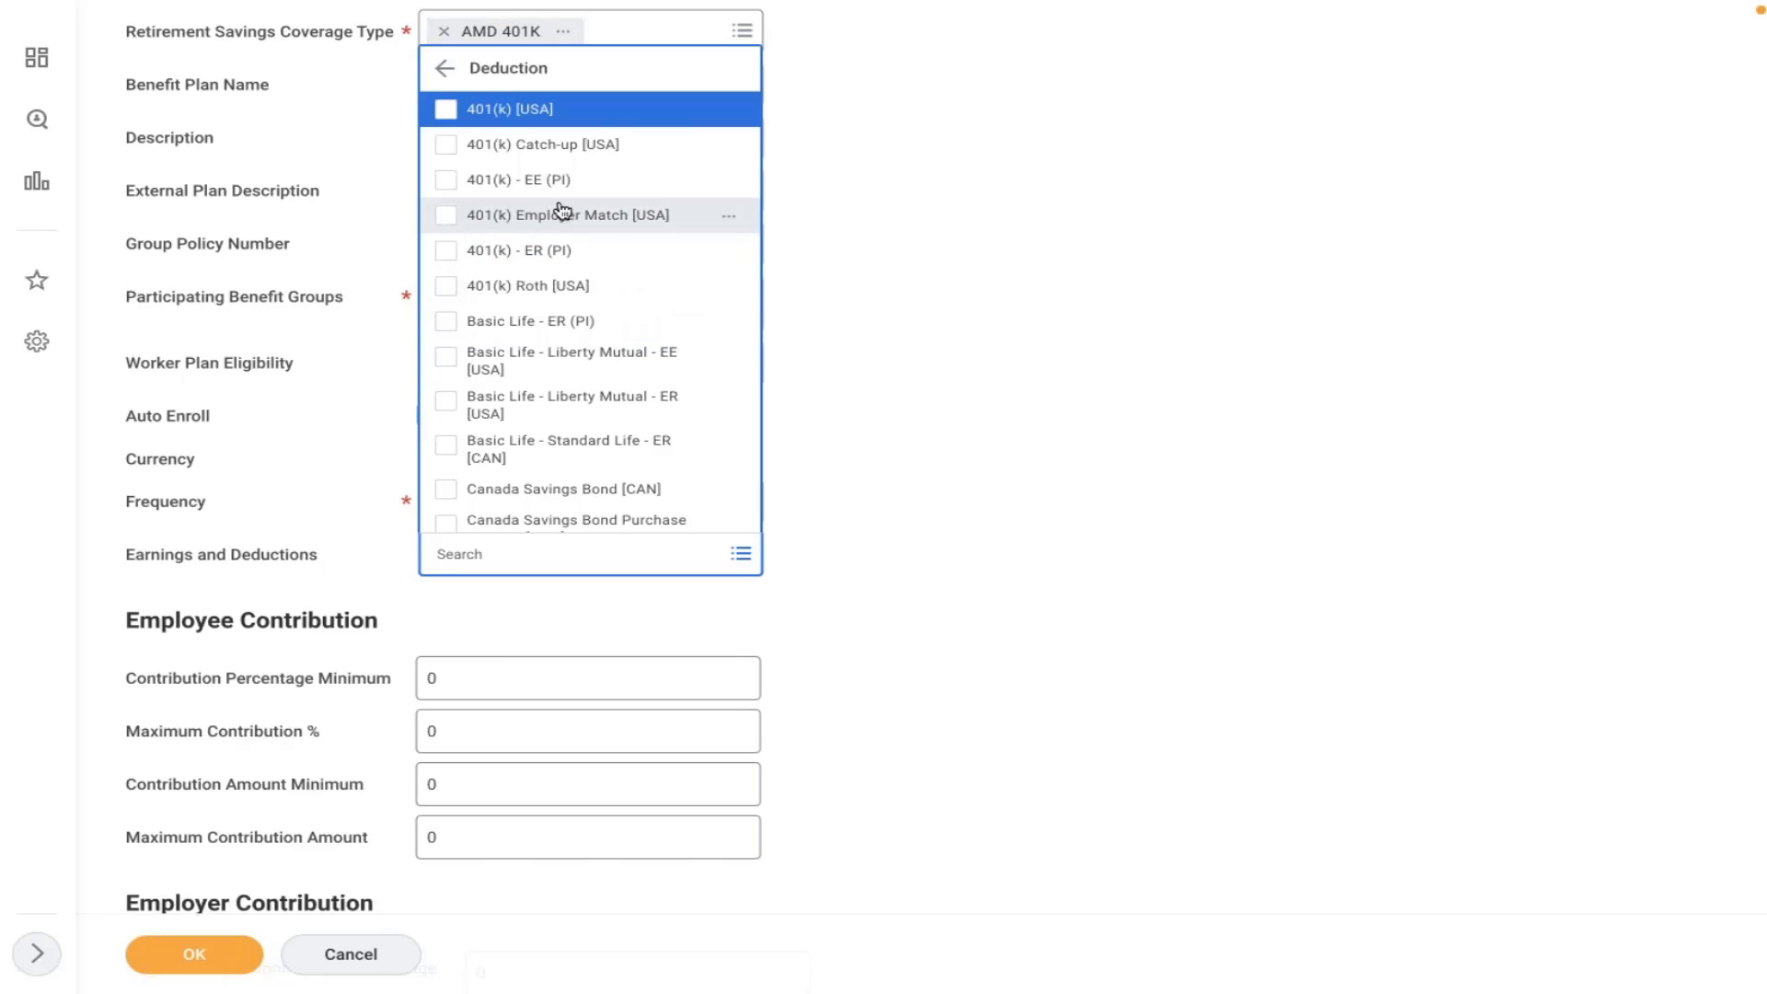
{"action": "left_click", "coordinate": [483, 112]}
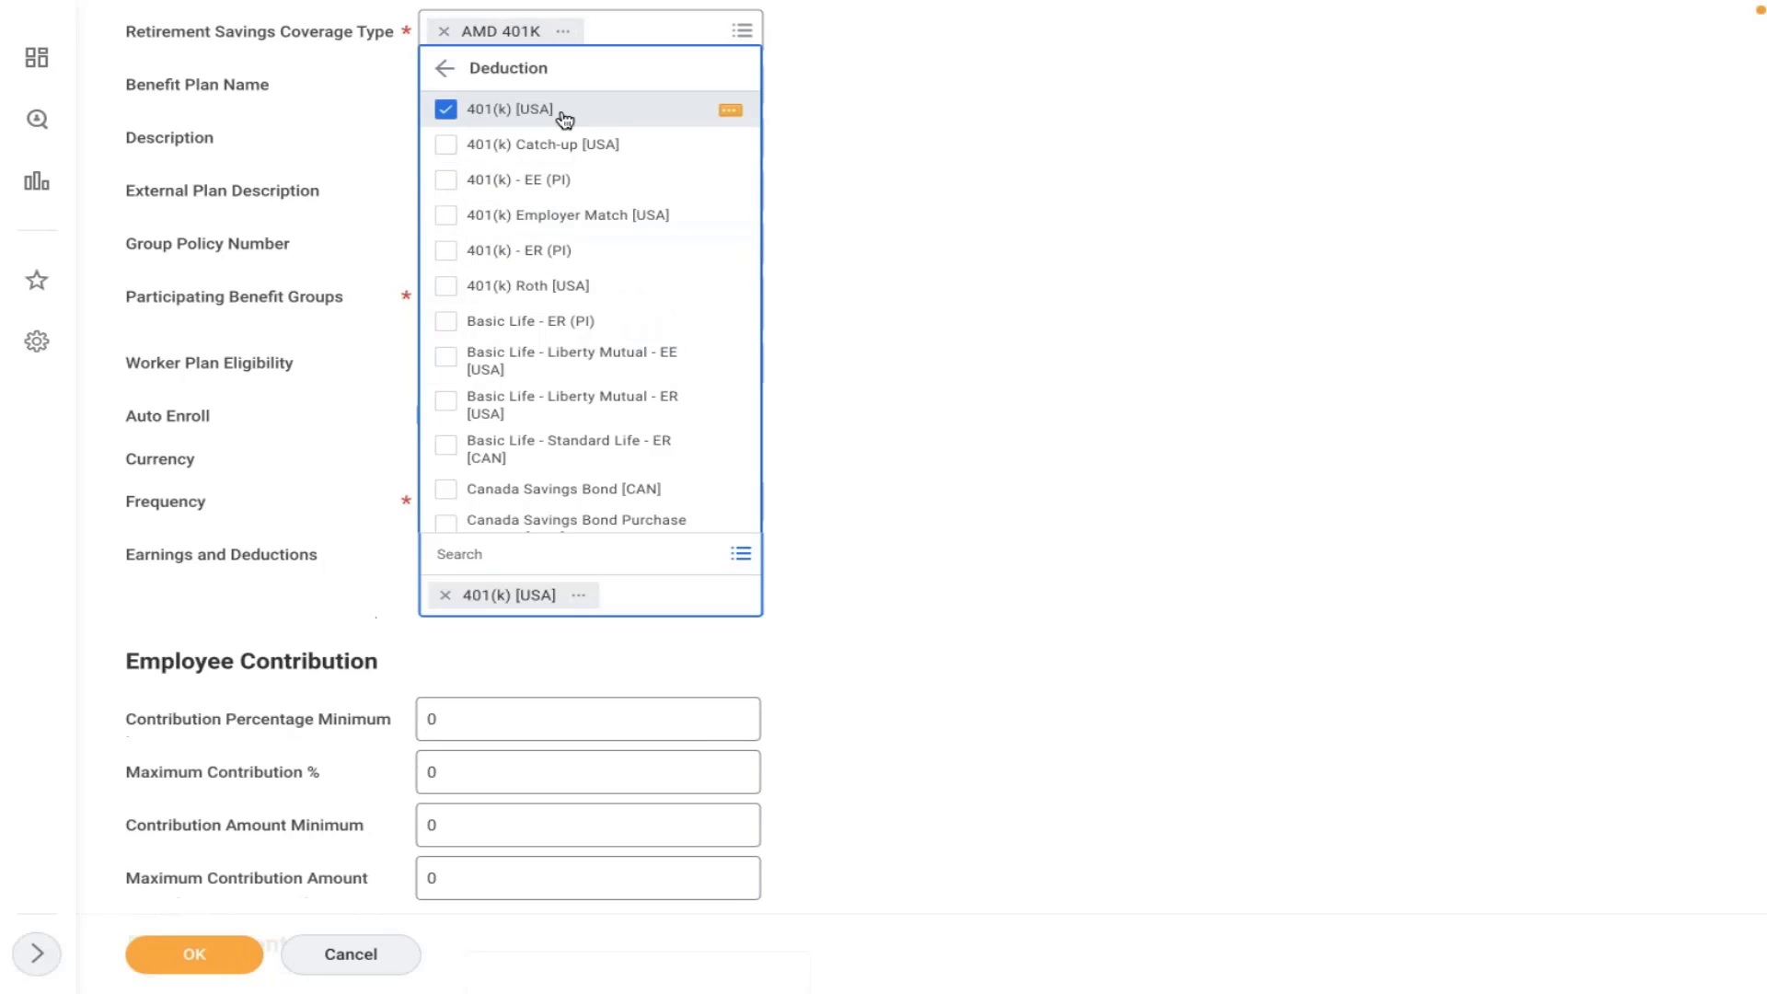
{"action": "left_click", "coordinate": [871, 286]}
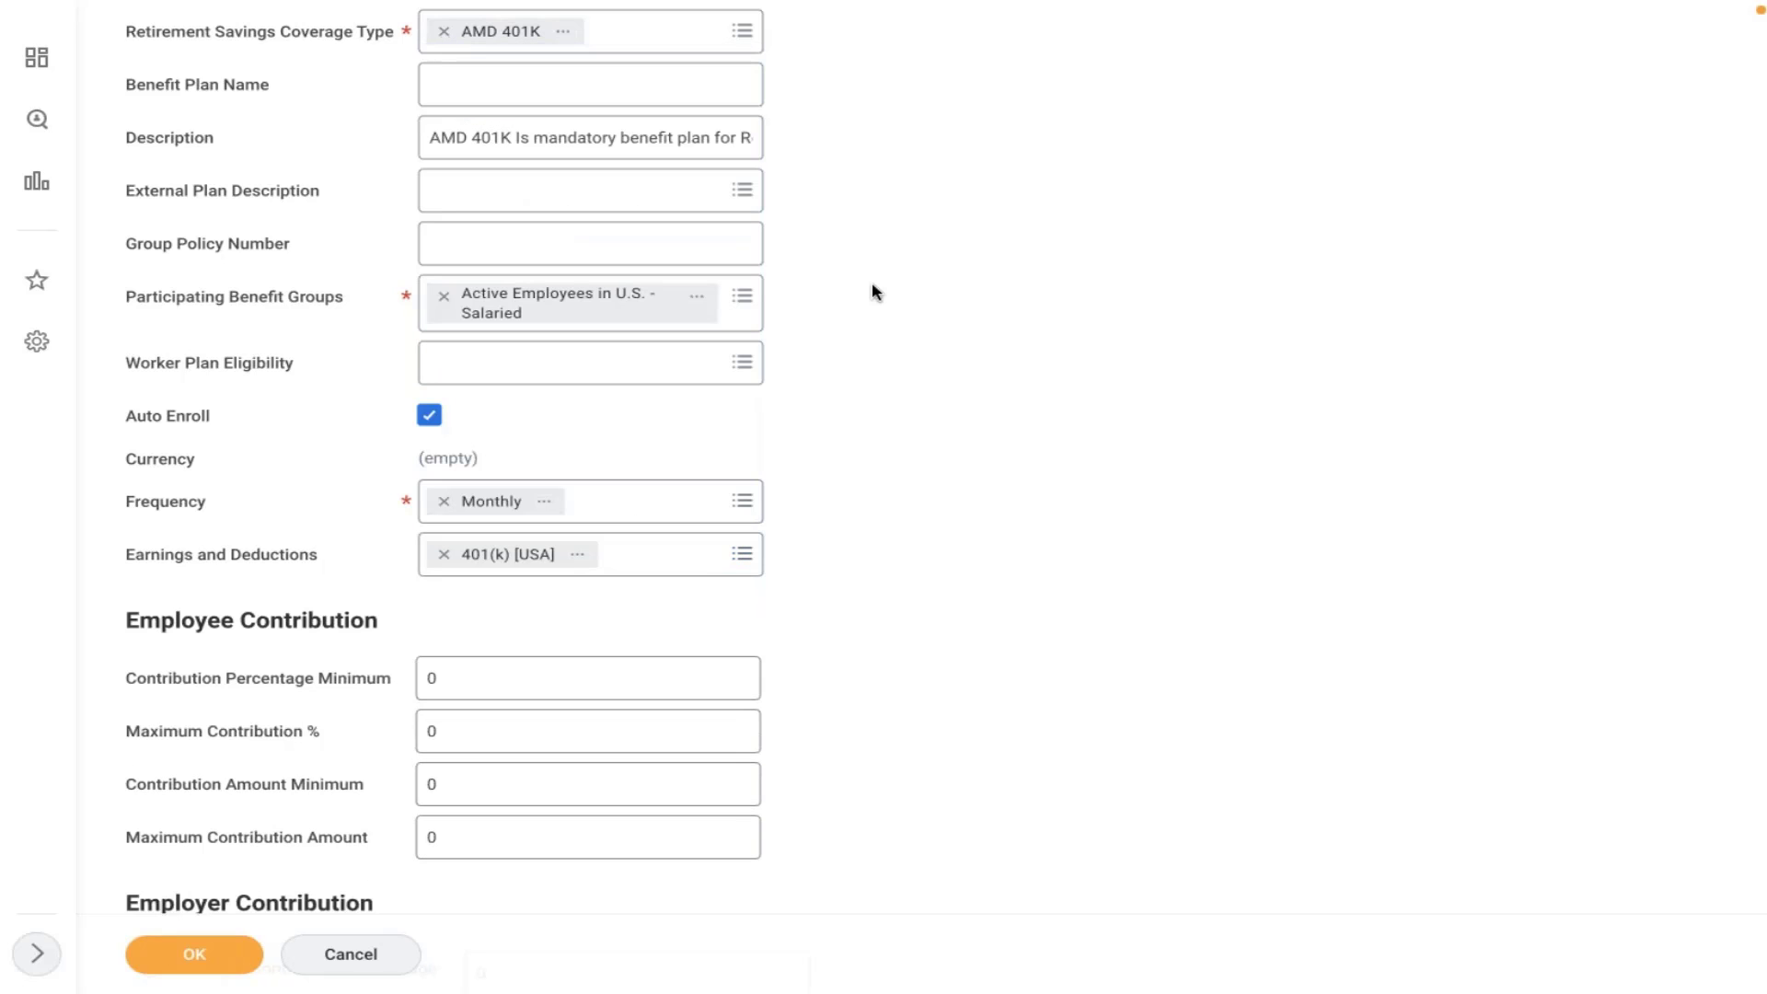
- Remove the 401(k) [USA] deduction again, leaving Earnings and Deductions empty
{"action": "left_click", "coordinate": [443, 553]}
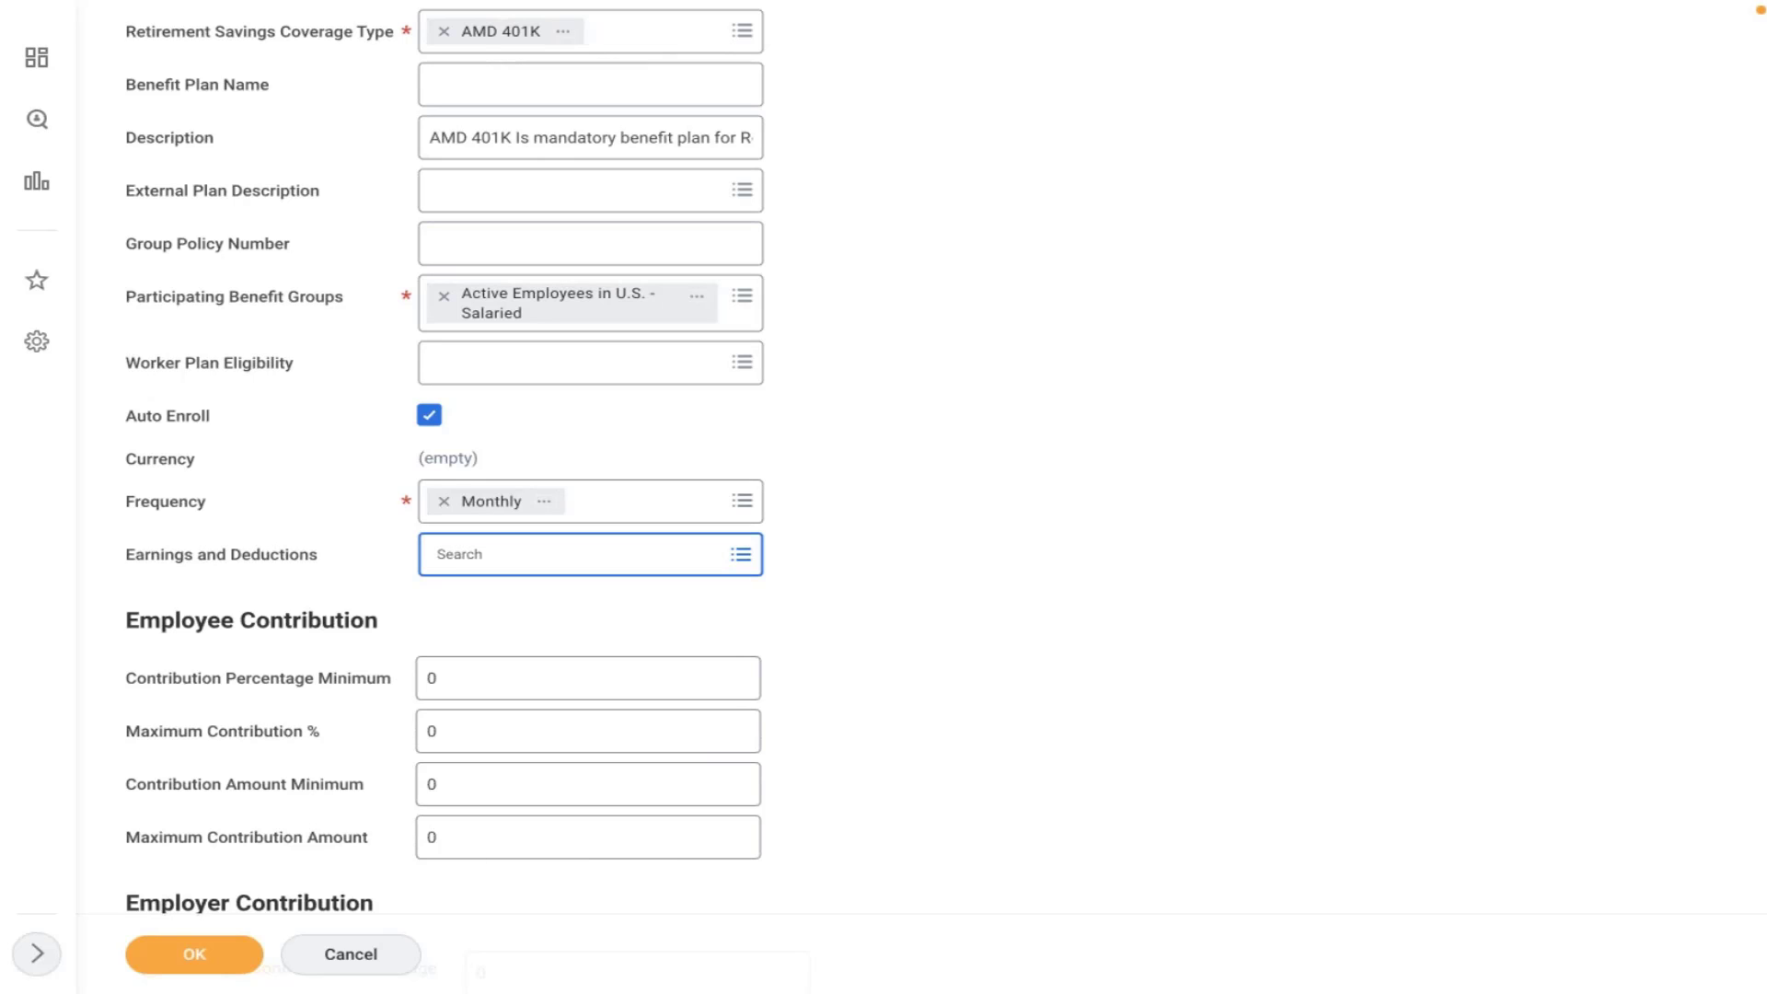
{"action": "left_click", "coordinate": [464, 551]}
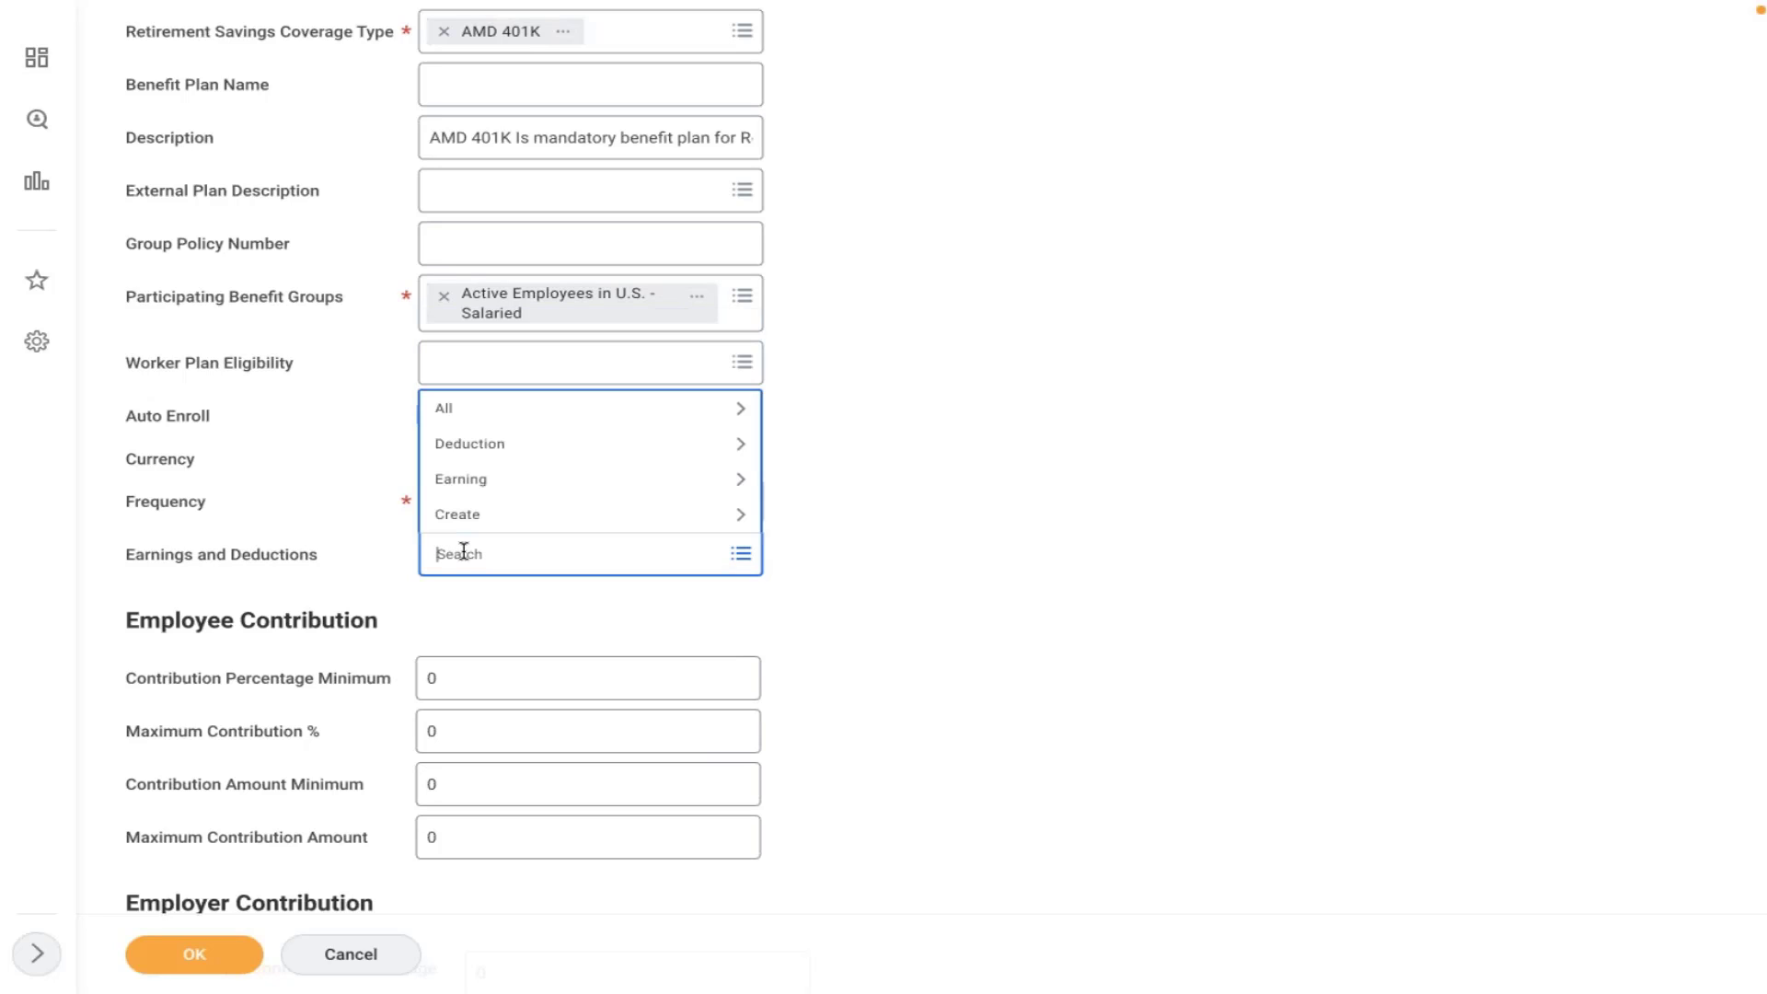
{"action": "left_click", "coordinate": [997, 293]}
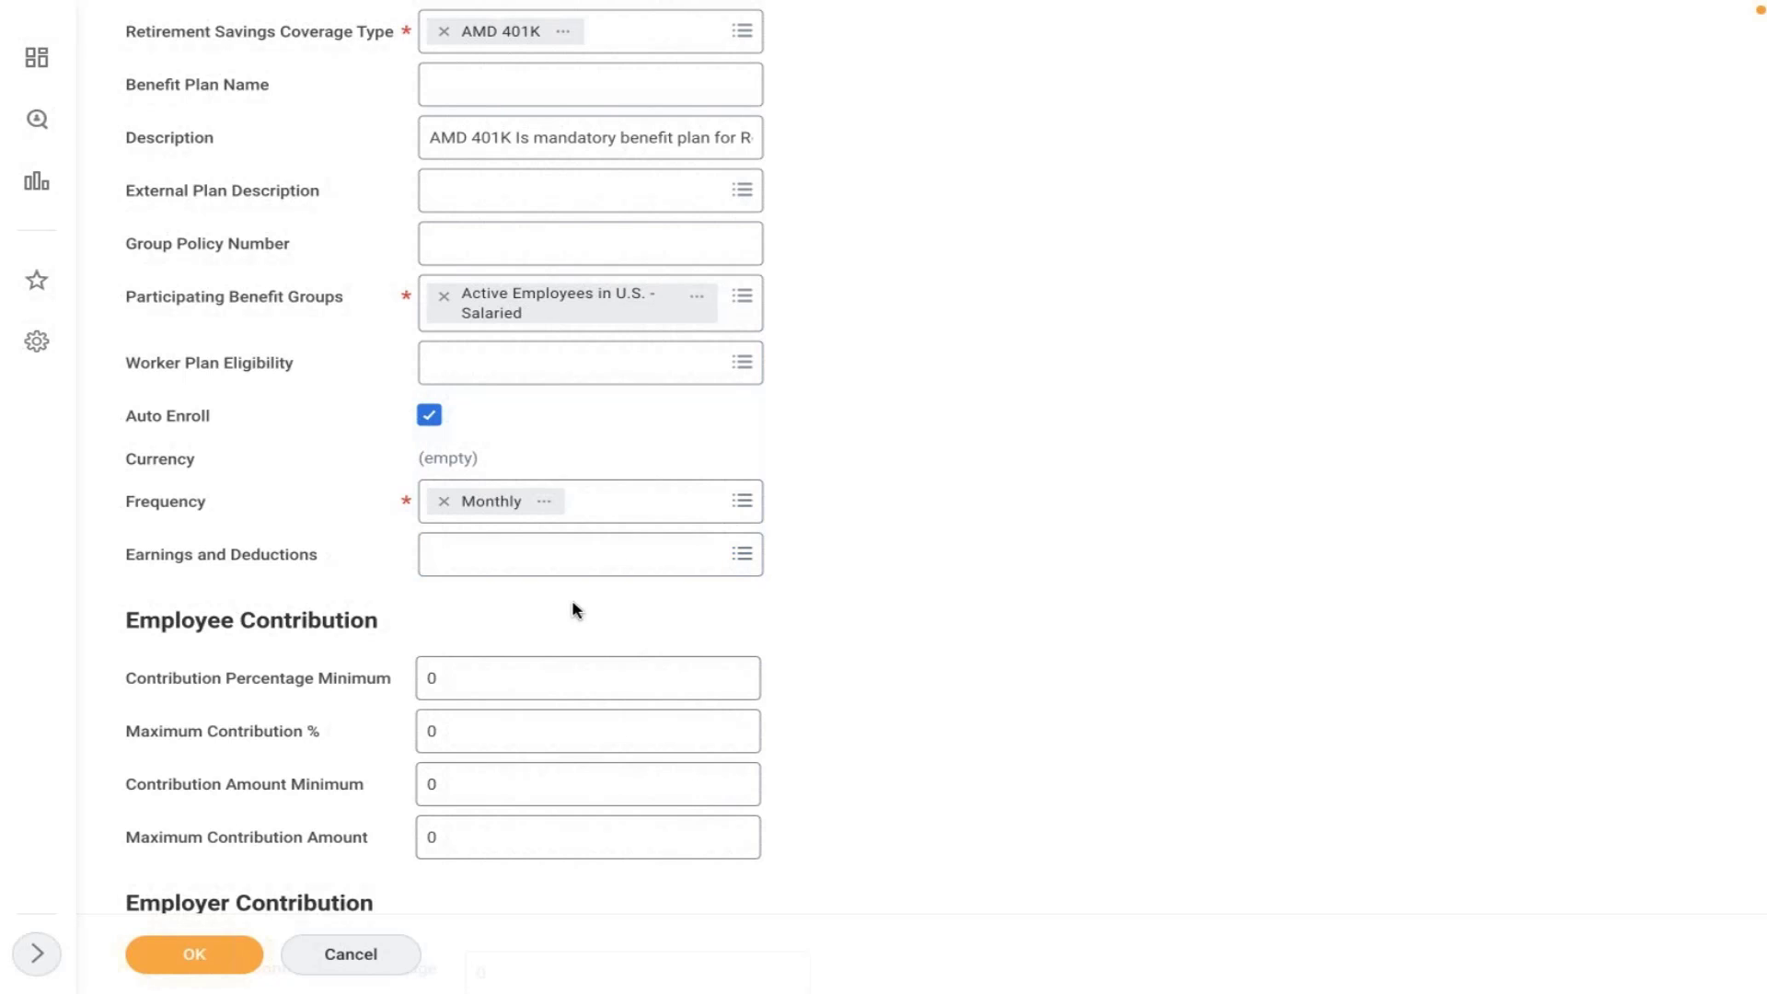
{"action": "scroll", "coordinate": [571, 608], "scroll_direction": "down", "scroll_amount": 3}
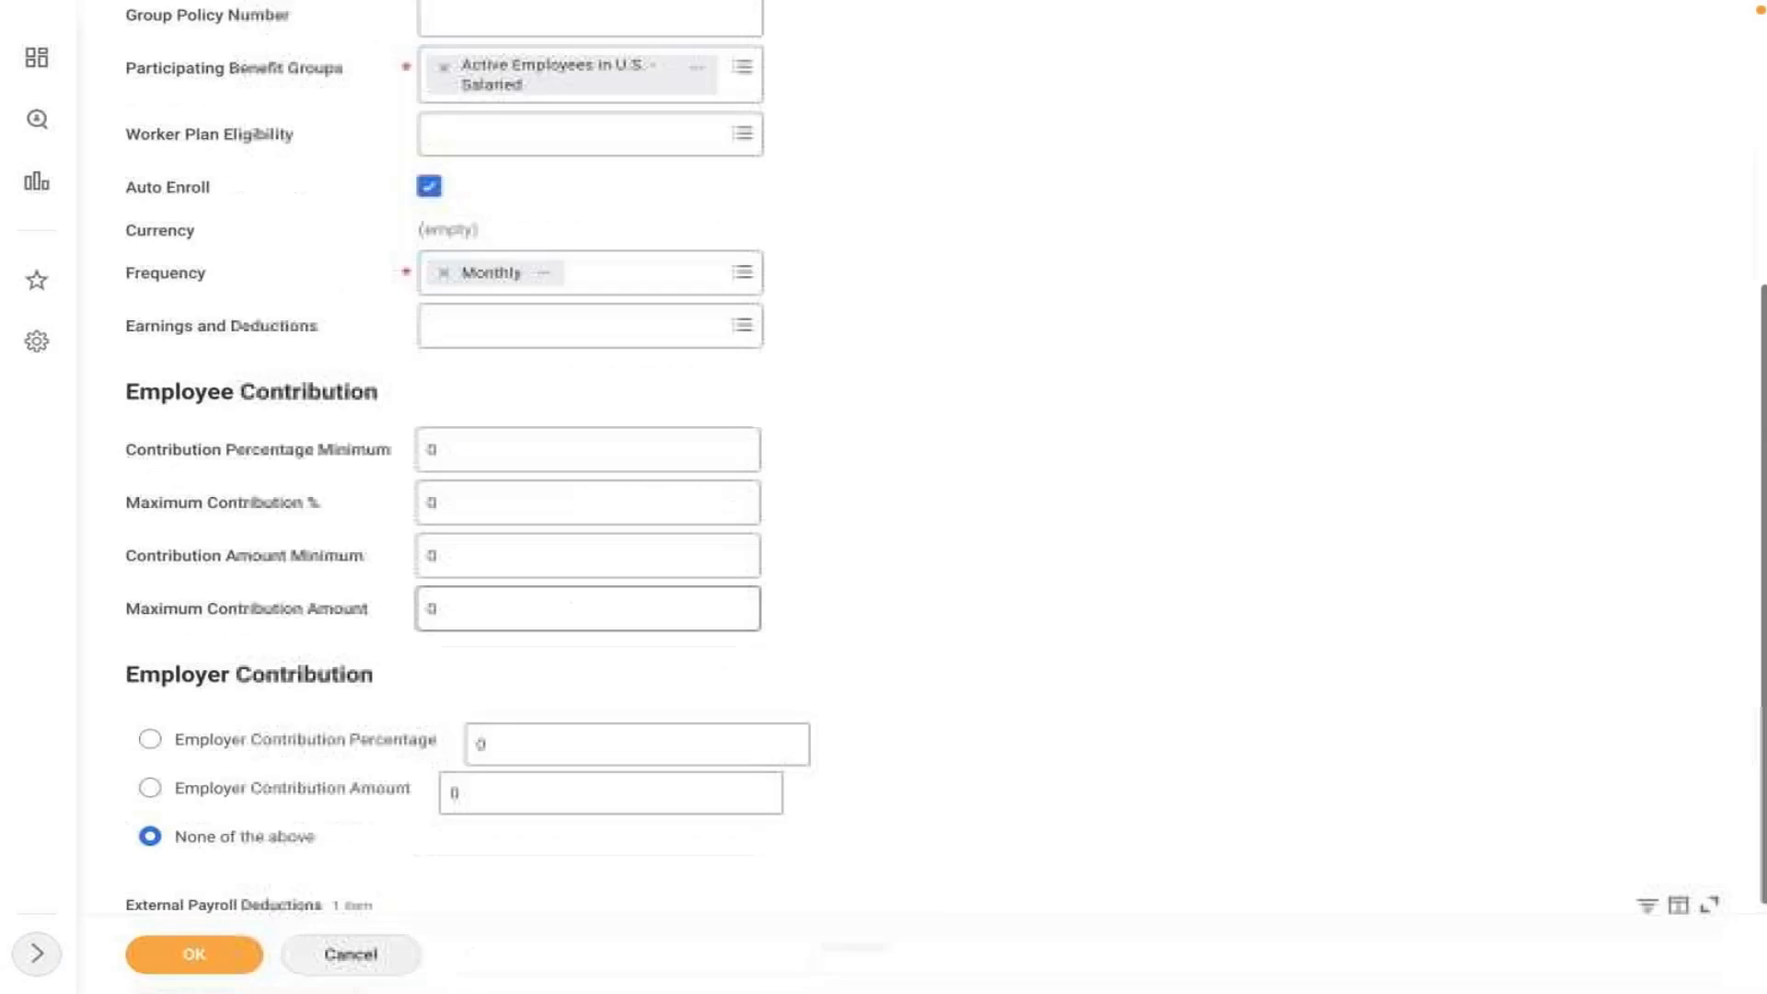
{"action": "left_click", "coordinate": [469, 378]}
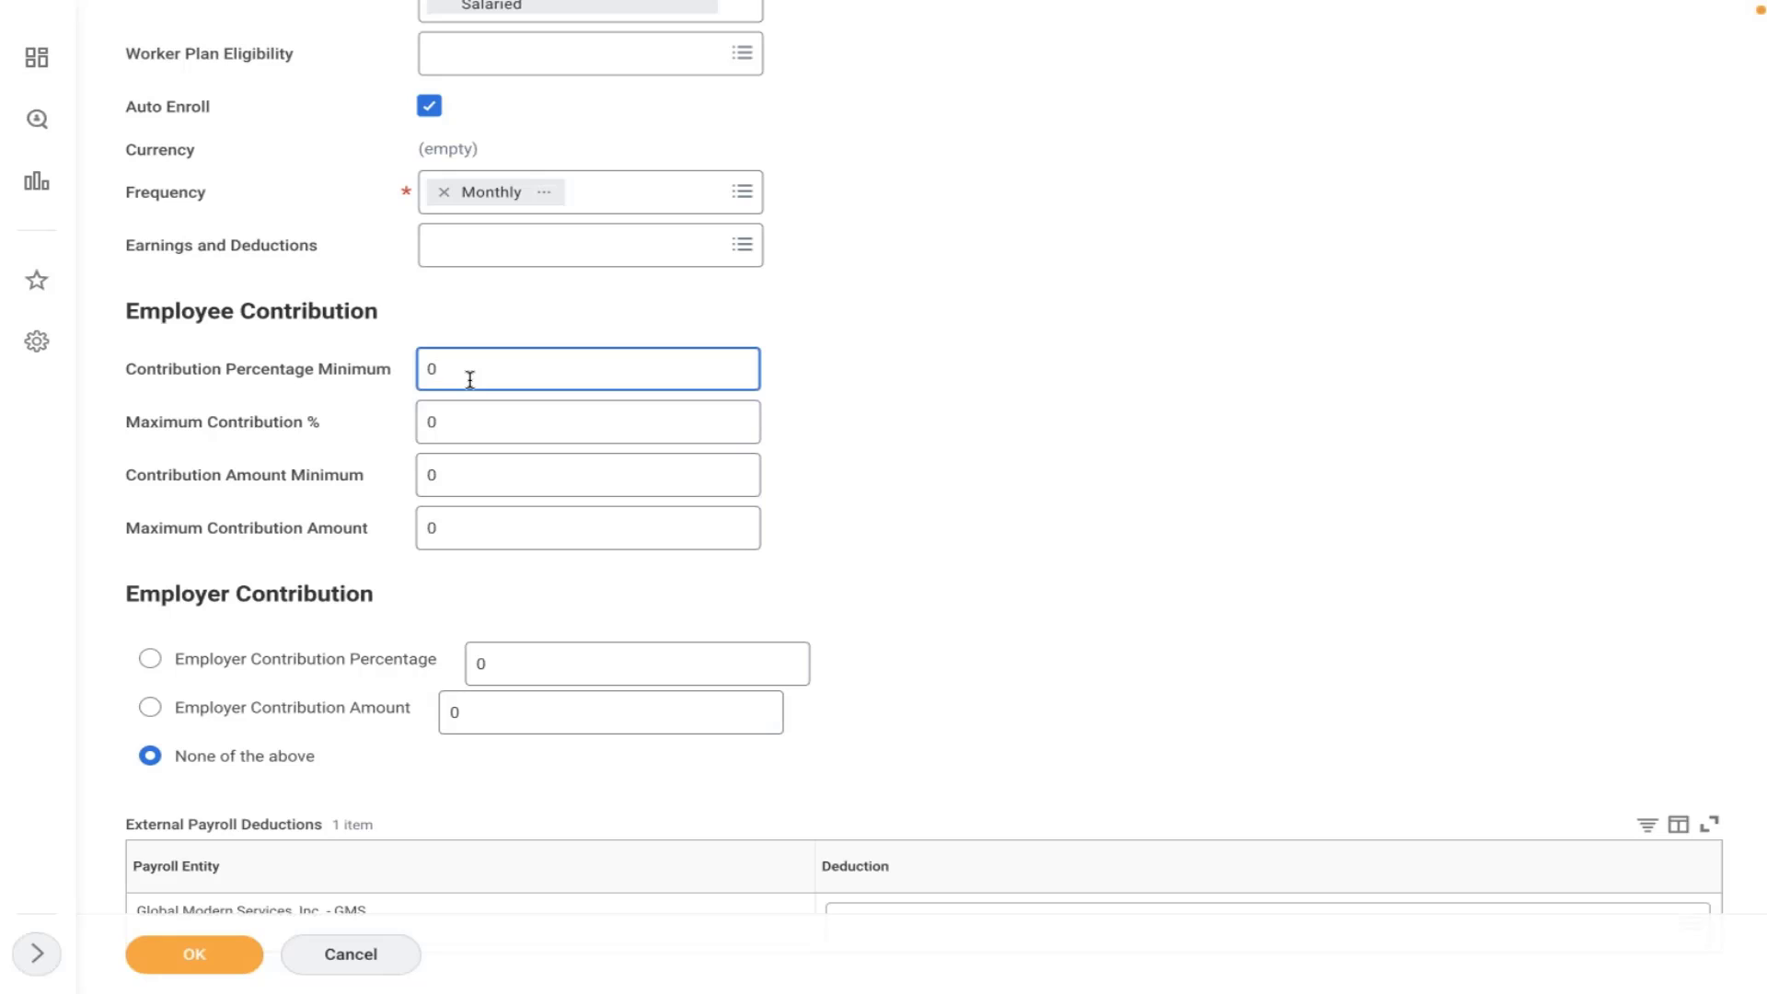
- Set Maximum Contribution % to 16
{"action": "left_click", "coordinate": [464, 422]}
{"action": "key", "text": "BackSpace"}
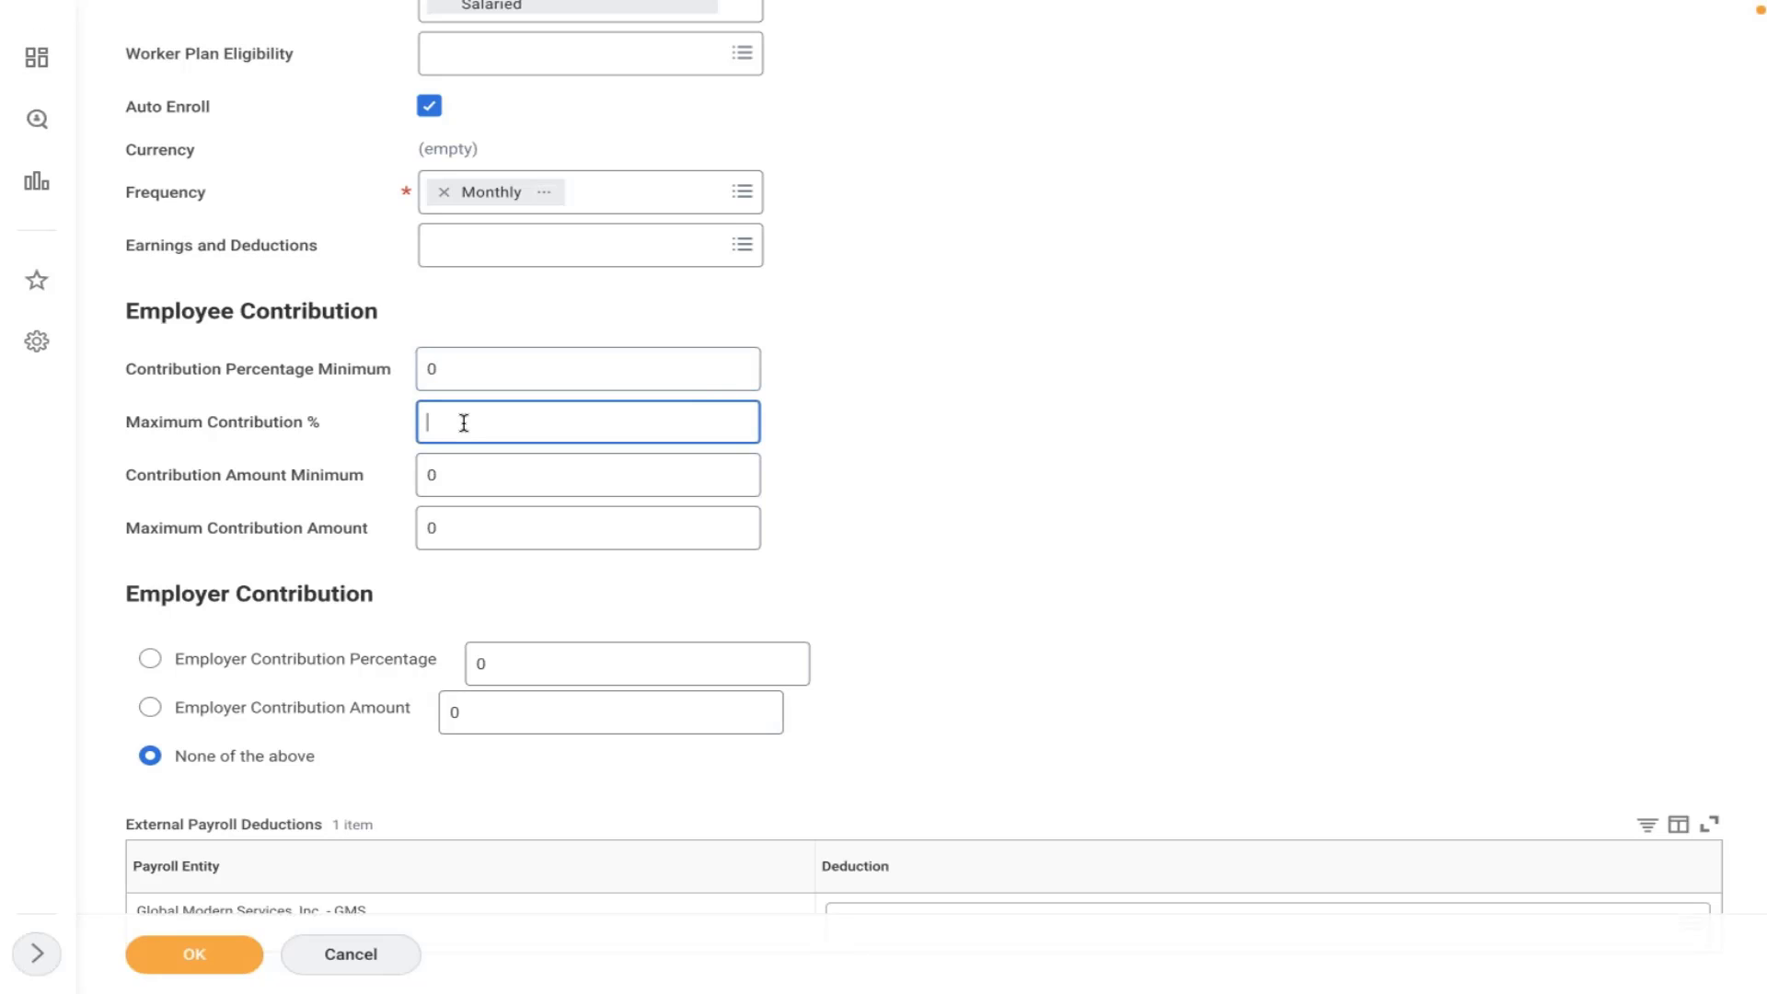
{"action": "type", "text": "16"}
{"action": "left_click", "coordinate": [910, 364]}
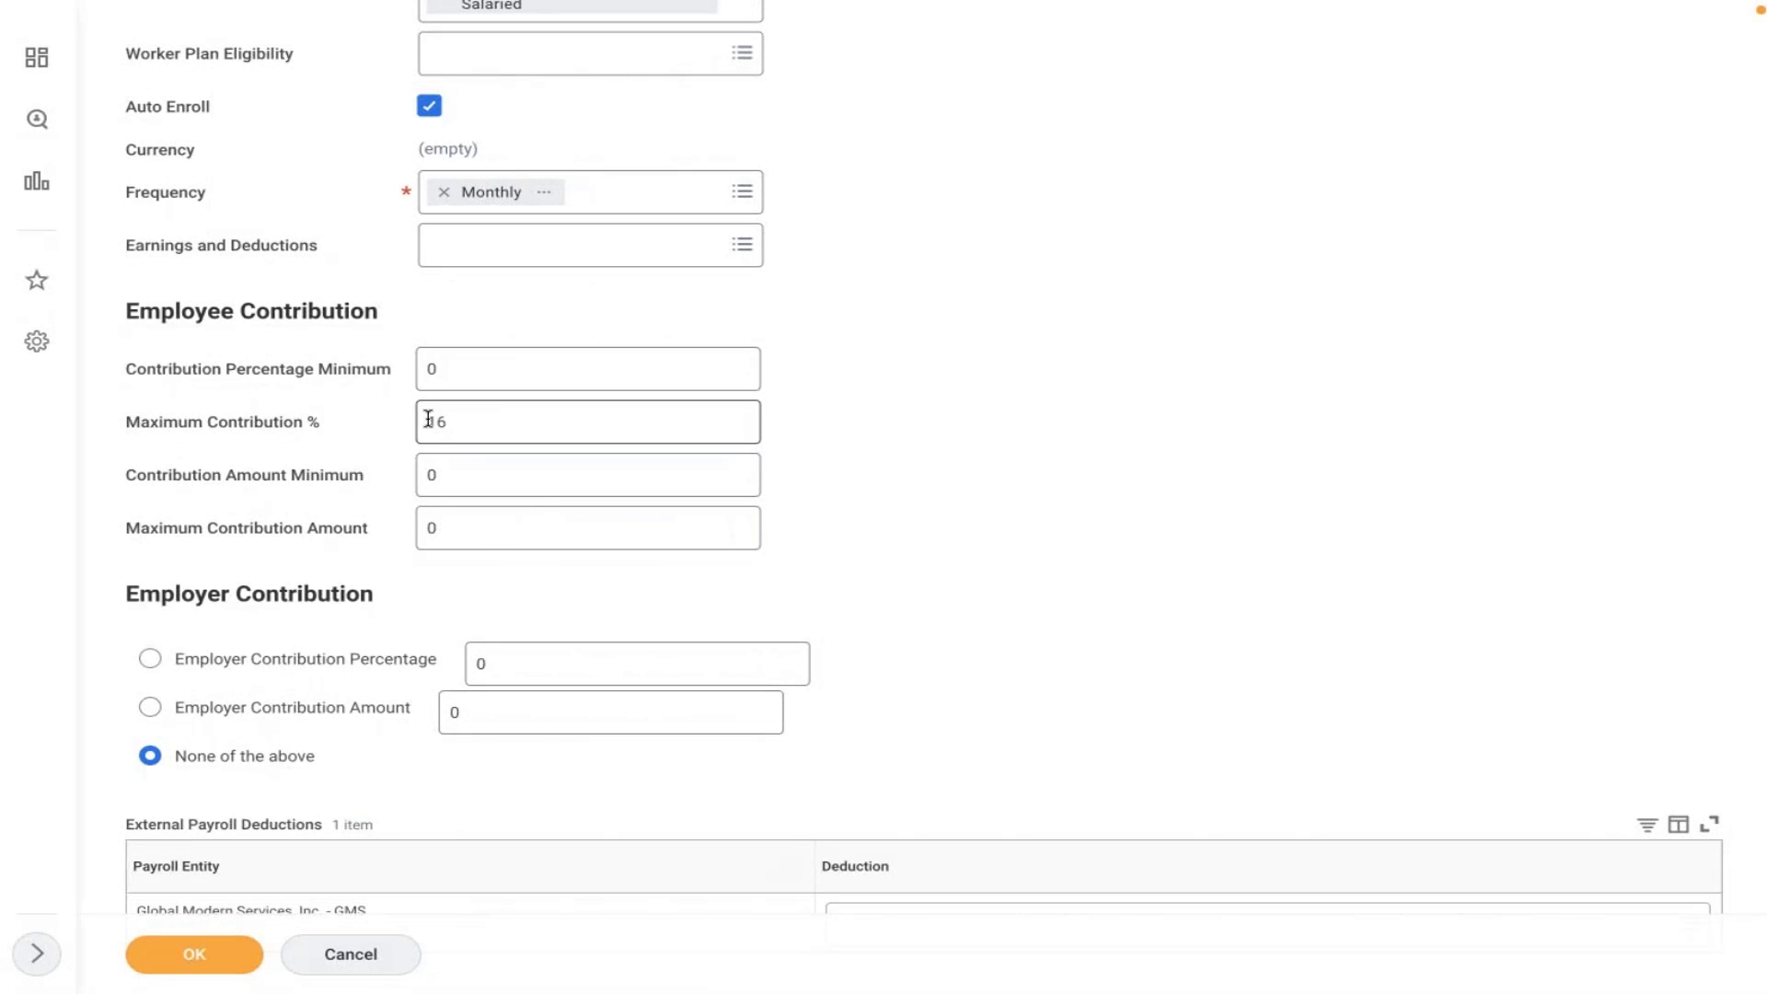
{"action": "left_click", "coordinate": [519, 427]}
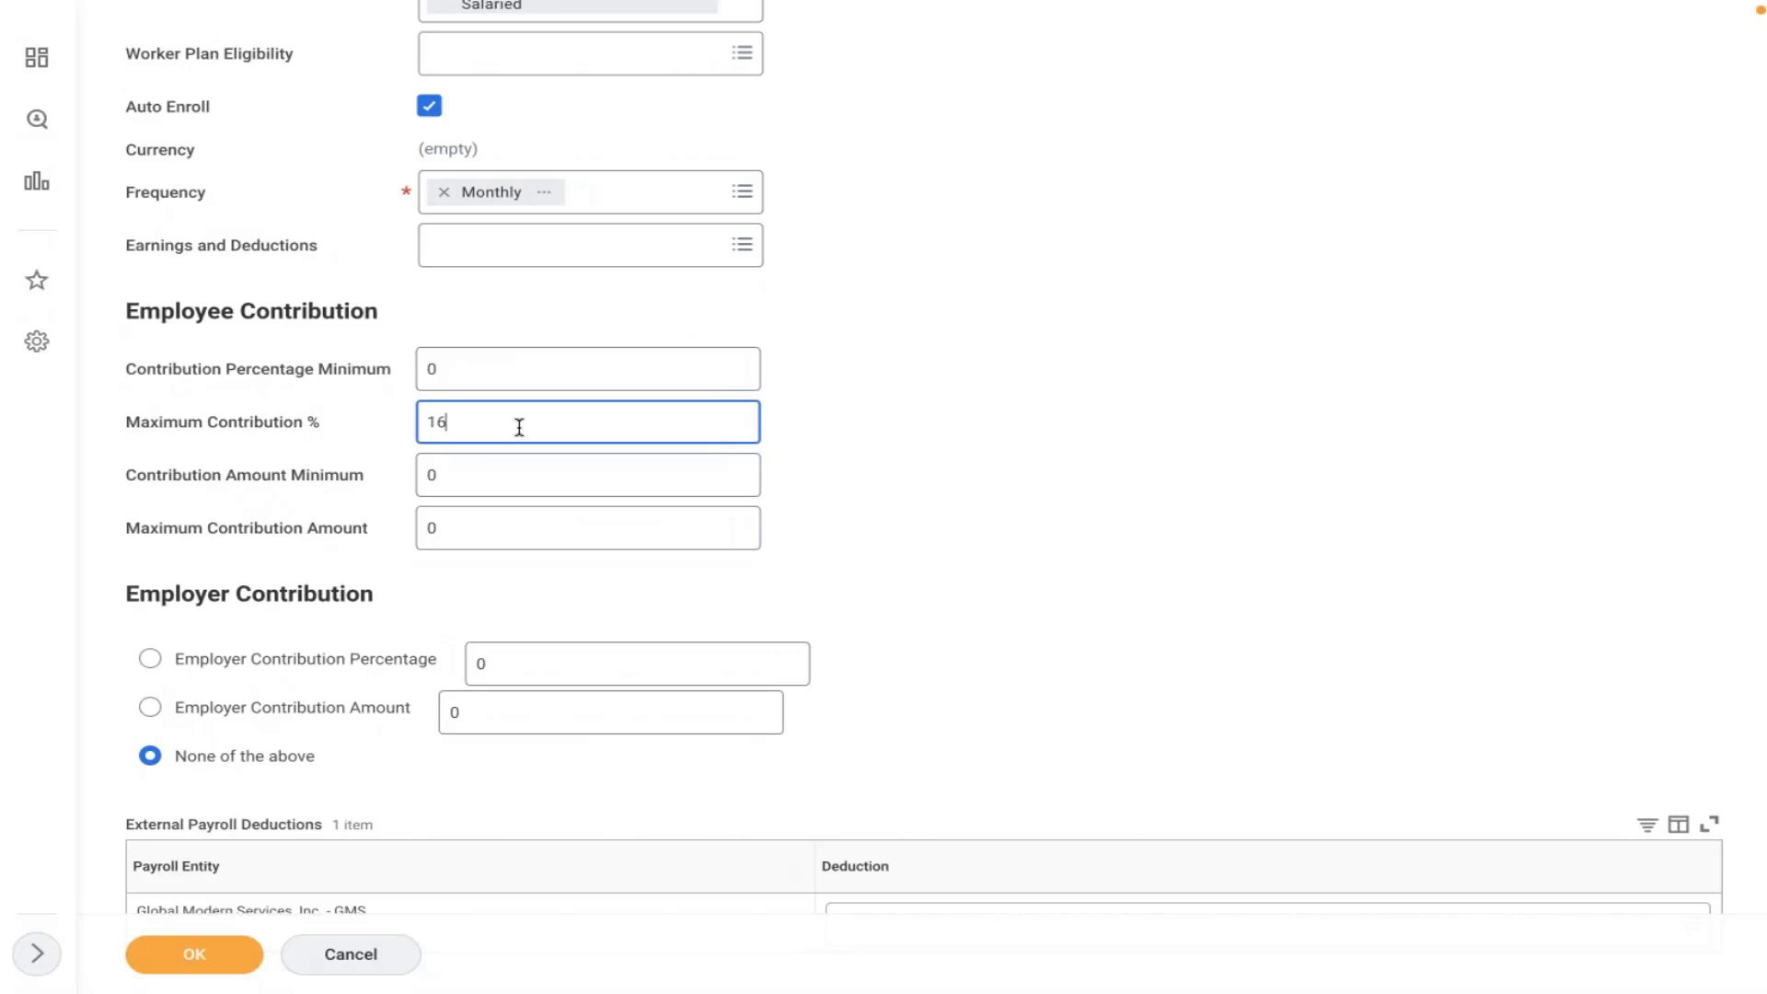
- Enter 10 as Contribution Amount Minimum and 100 as Maximum Contribution Amount
{"action": "left_click", "coordinate": [957, 399]}
{"action": "left_click", "coordinate": [481, 491]}
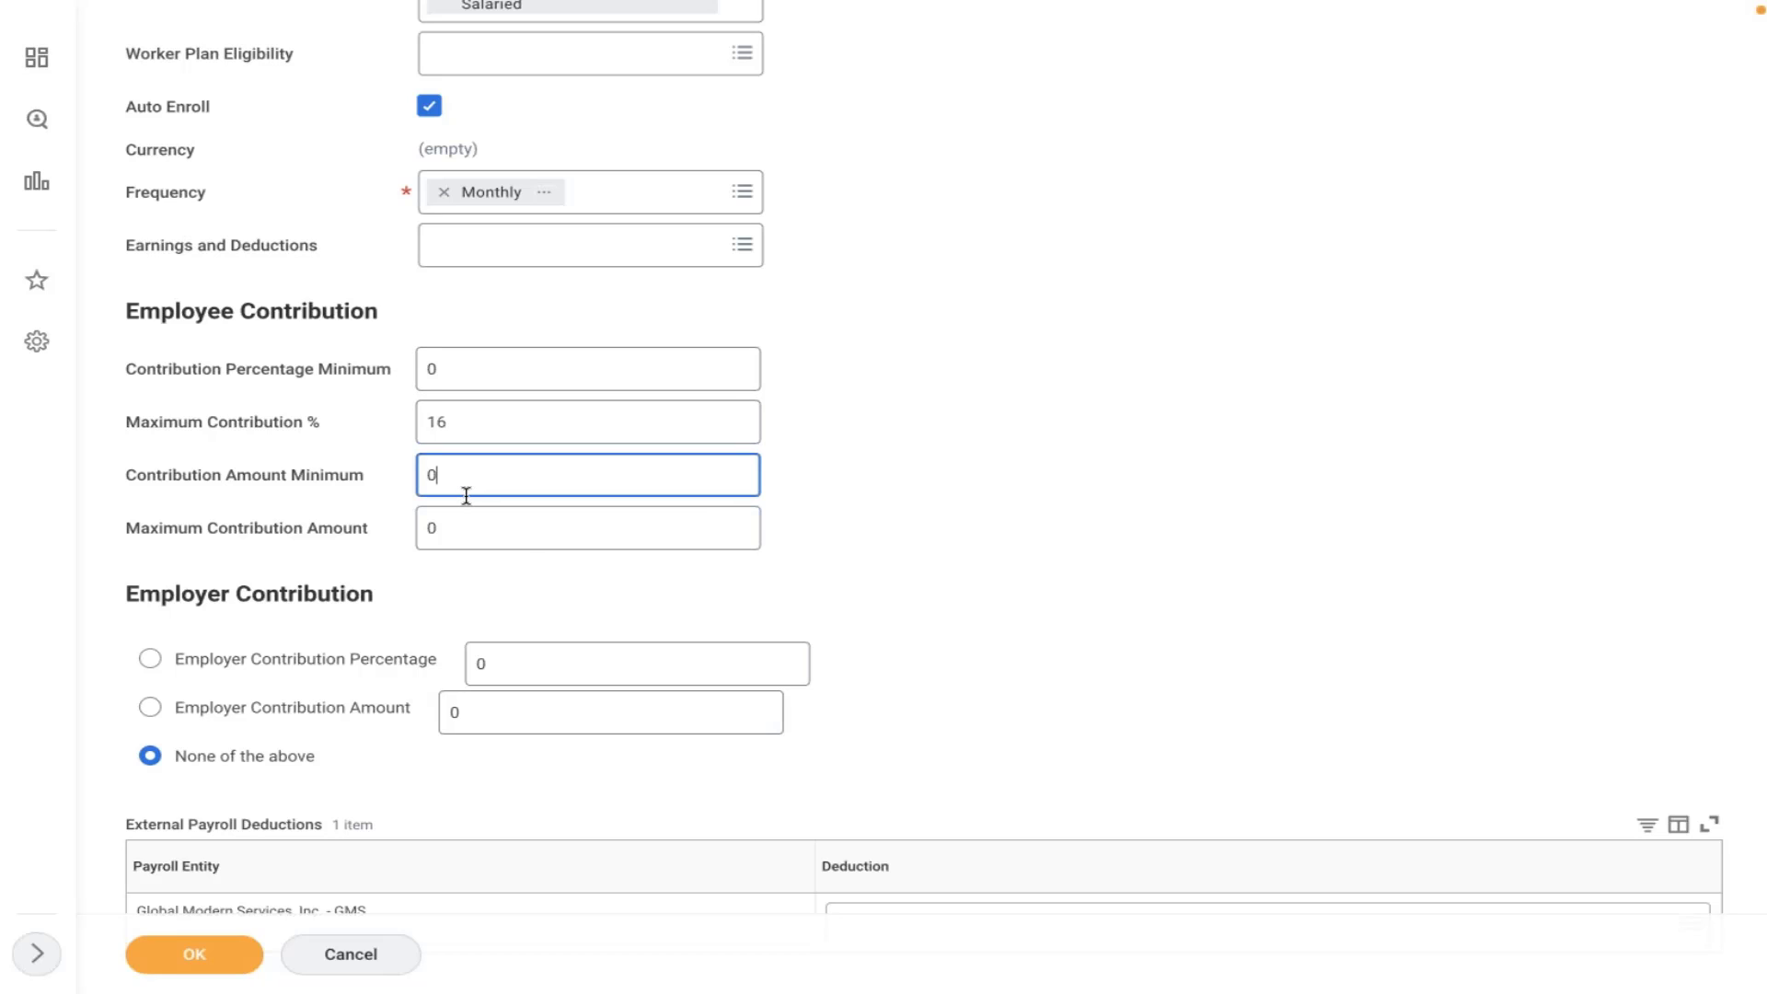
{"action": "key", "text": "BackSpace"}
{"action": "type", "text": "10"}
{"action": "left_click", "coordinate": [482, 543]}
{"action": "key", "text": "BackSpace"}
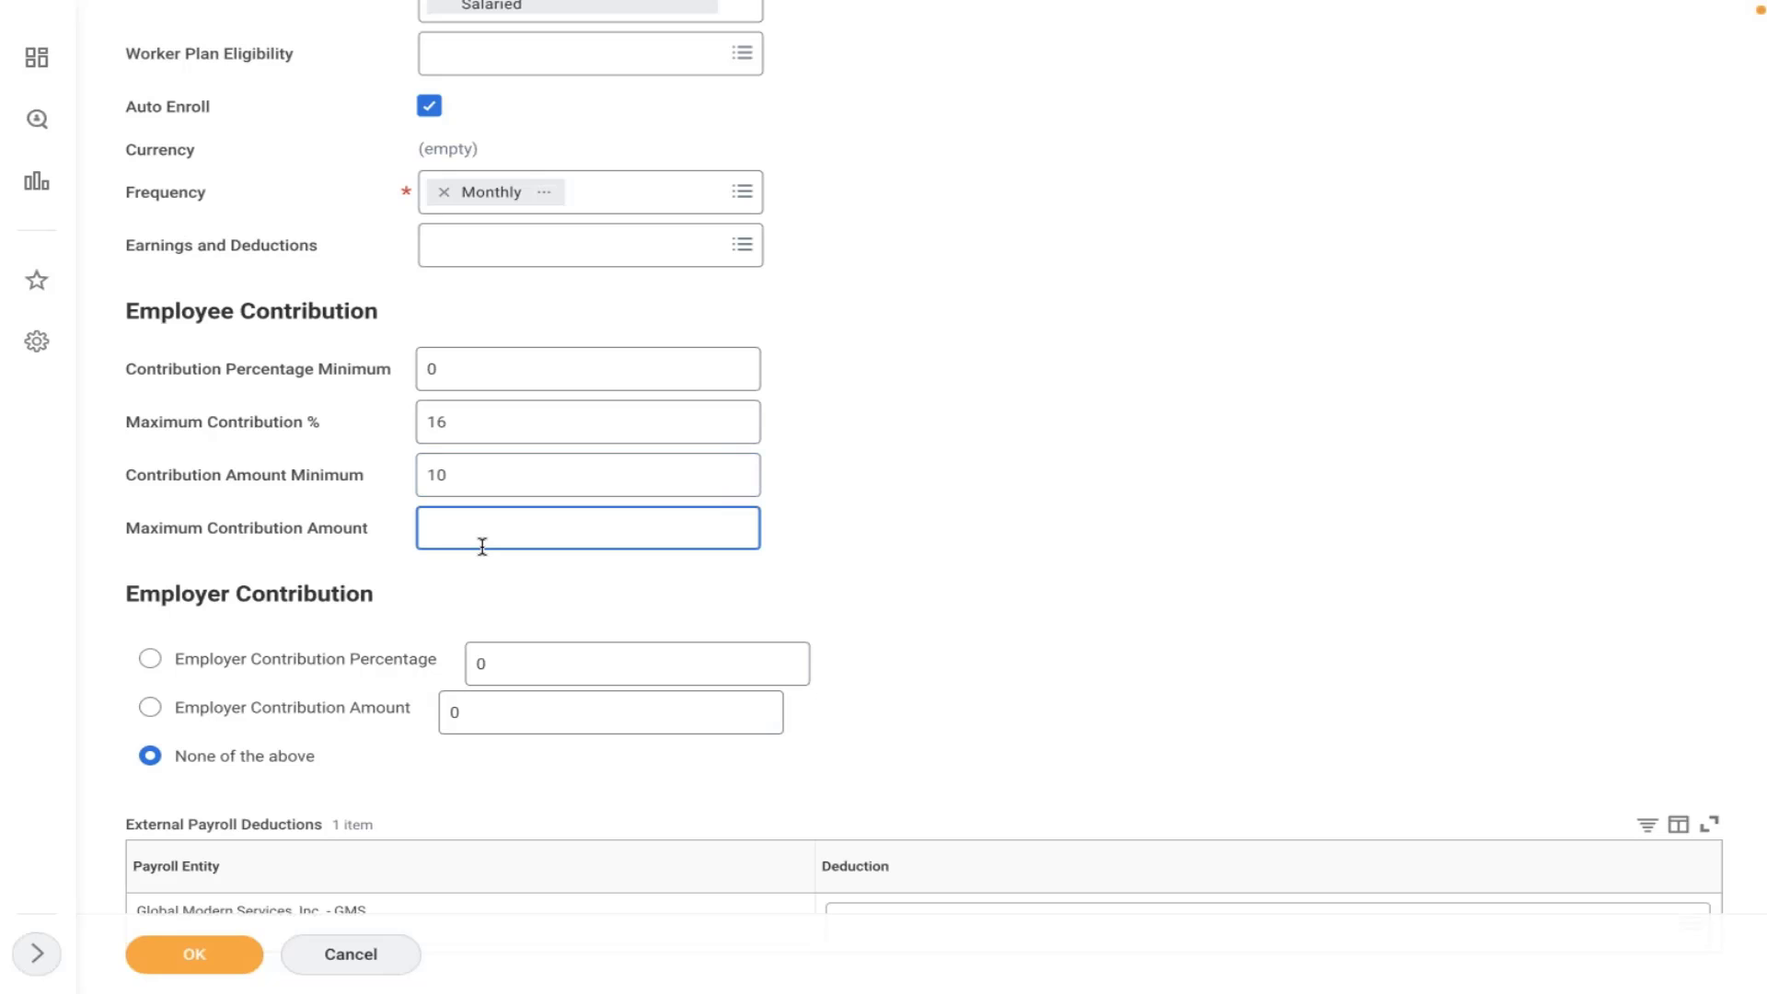
{"action": "type", "text": "100"}
{"action": "left_click", "coordinate": [519, 598]}
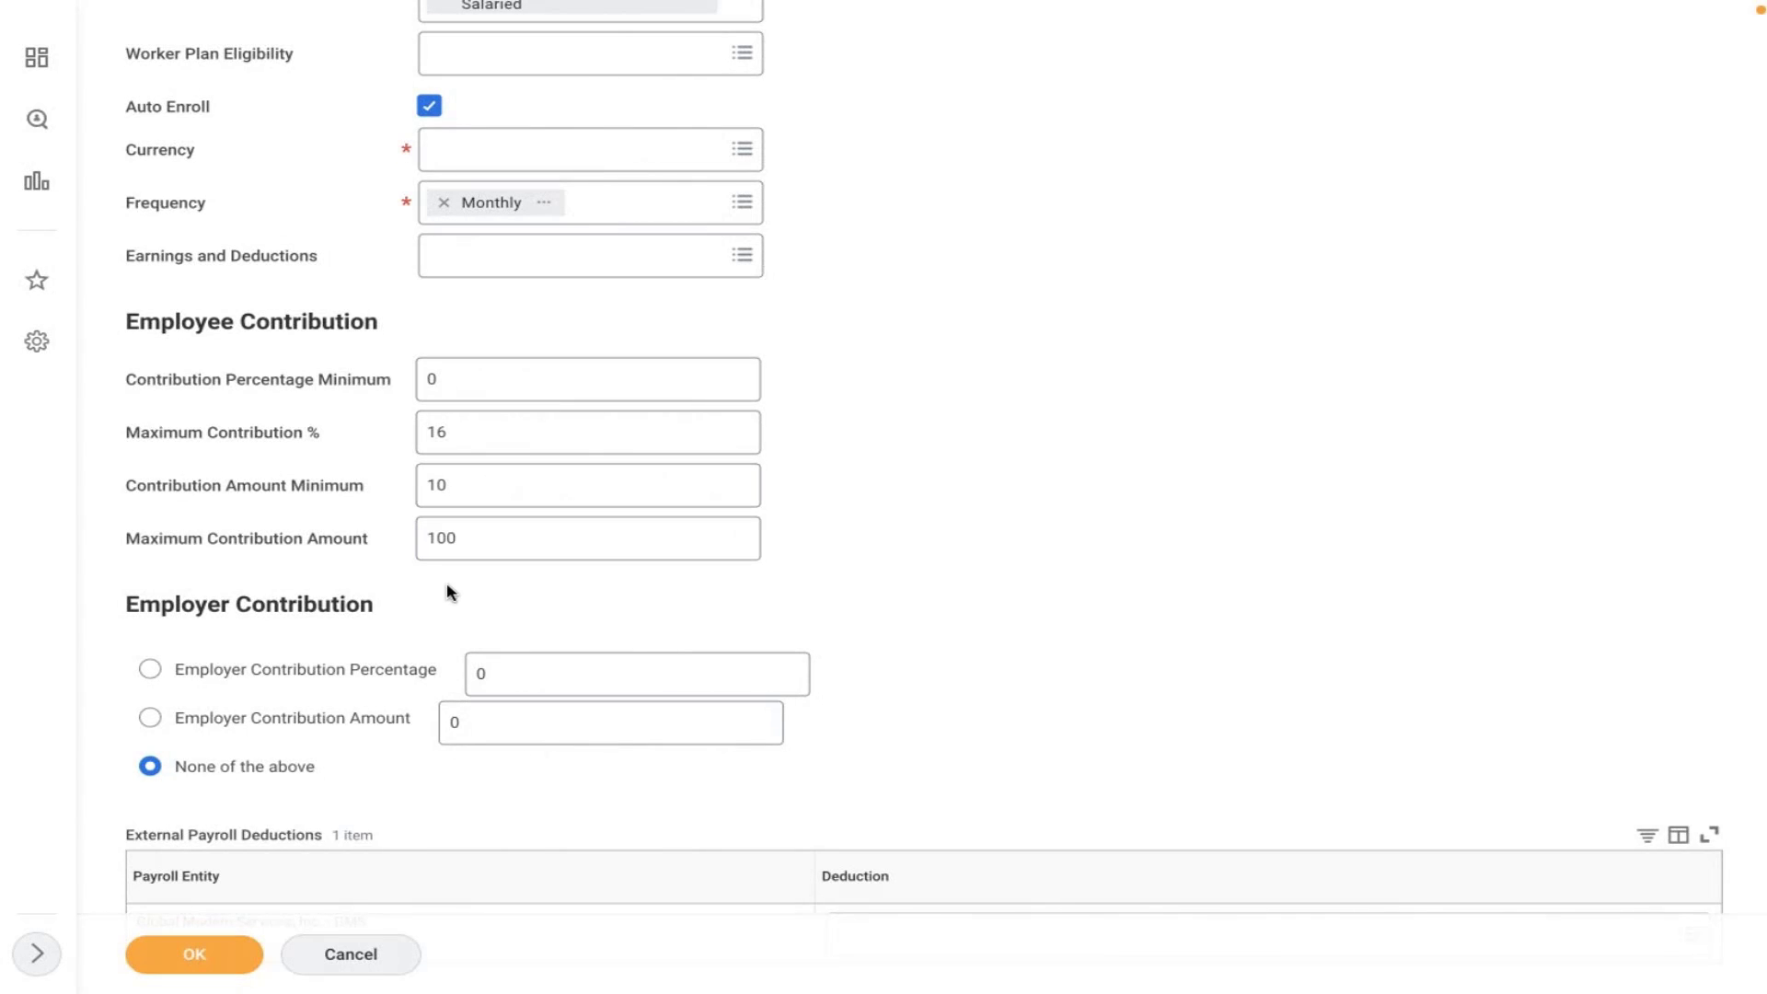
- Delete the 10 and 100 so both contribution amount fields are cleared
{"action": "left_click", "coordinate": [457, 485]}
{"action": "key", "text": "BackSpace"}
{"action": "key", "text": "BackSpace"}
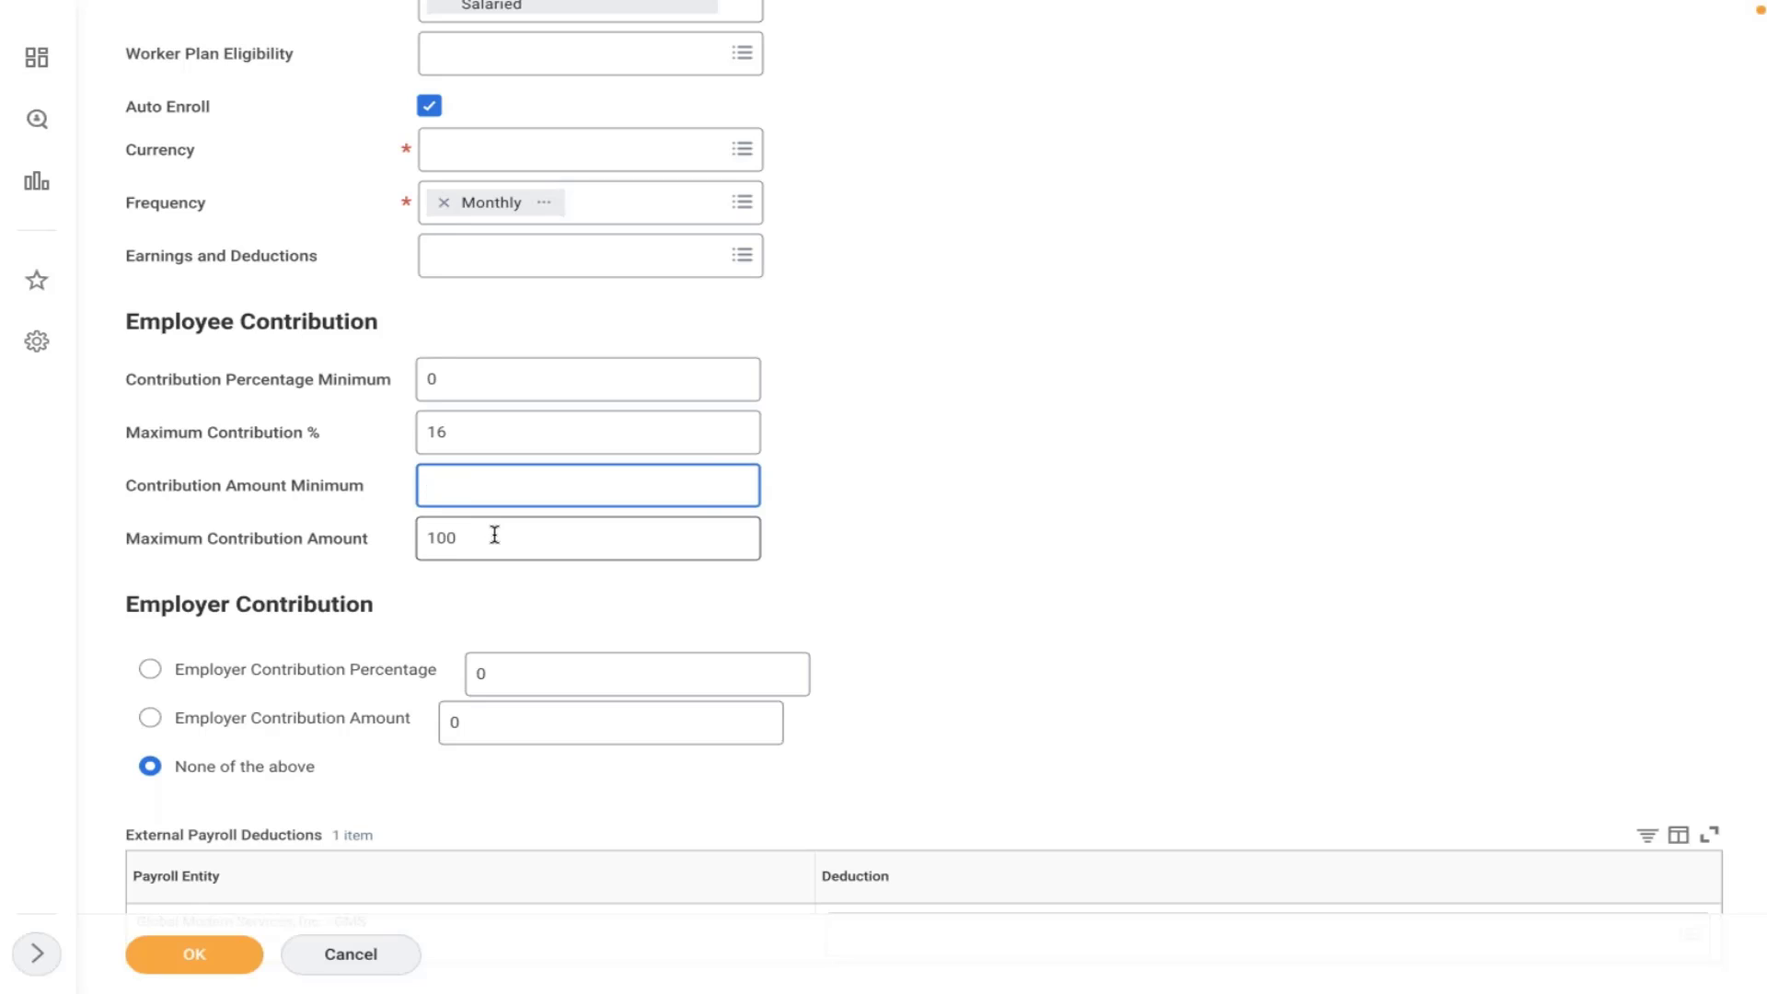
{"action": "left_click", "coordinate": [497, 536]}
{"action": "key", "text": "BackSpace"}
{"action": "key", "text": "BackSpace"}
{"action": "key", "text": "BackSpace"}
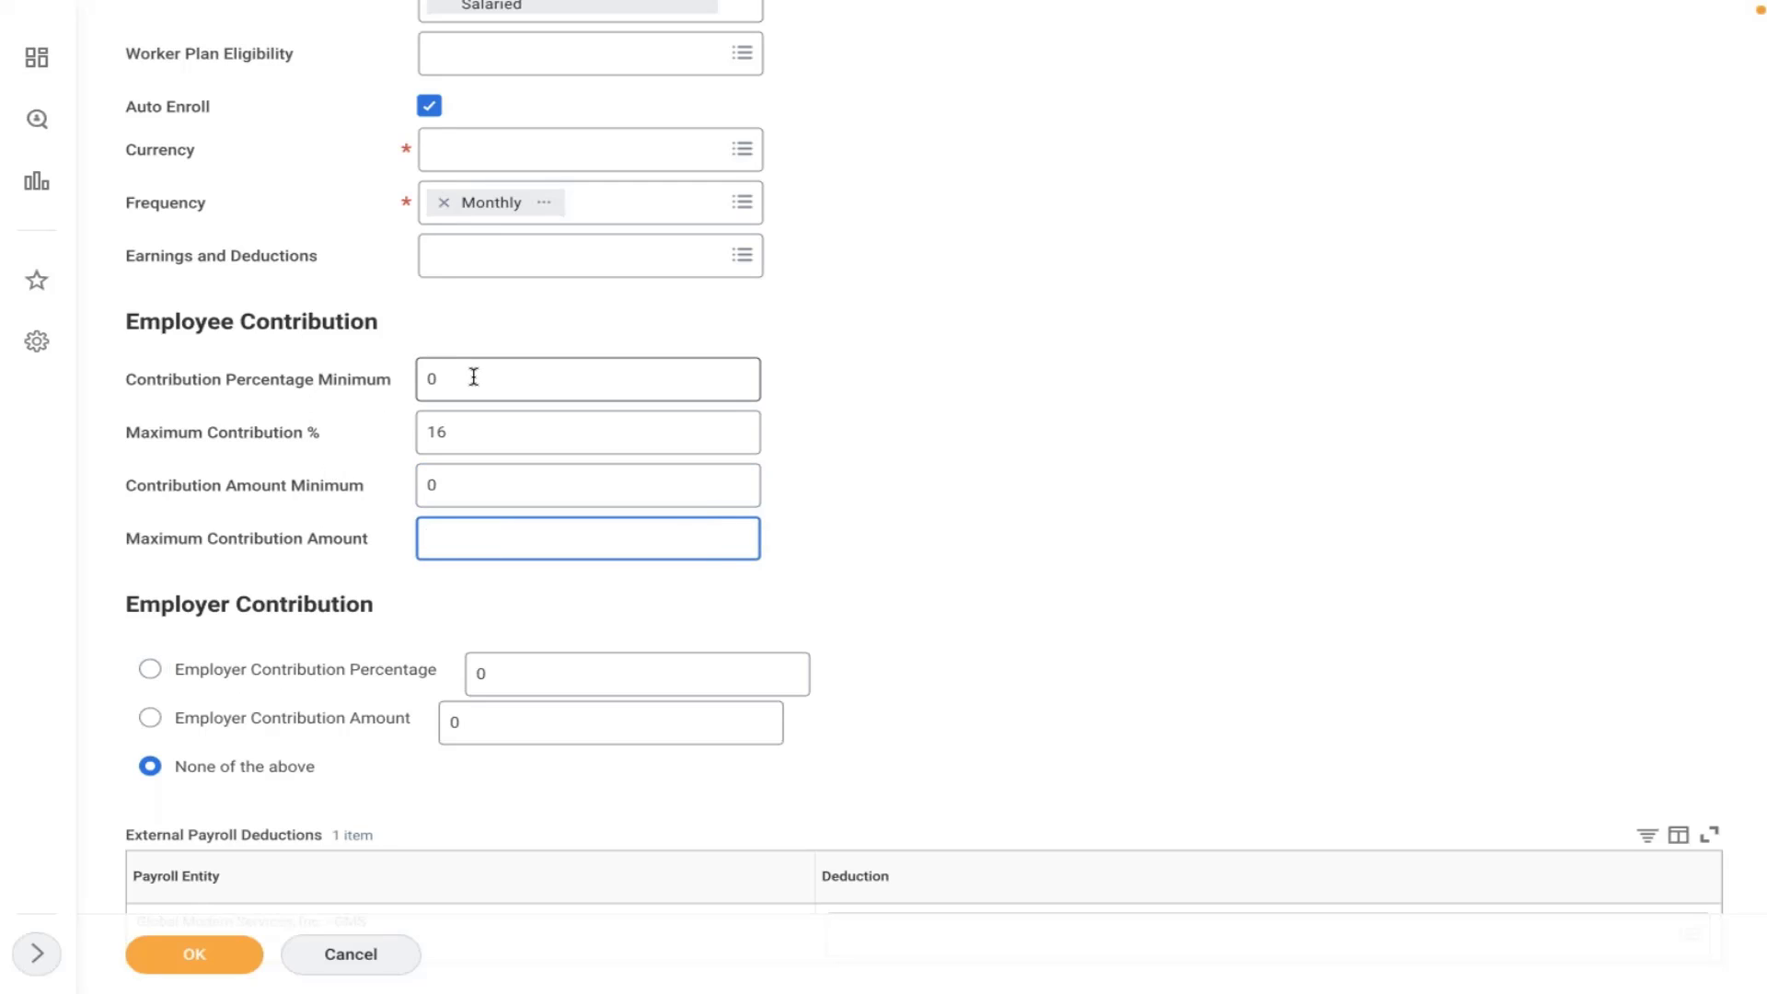
{"action": "mouse_move", "coordinate": [429, 449]}
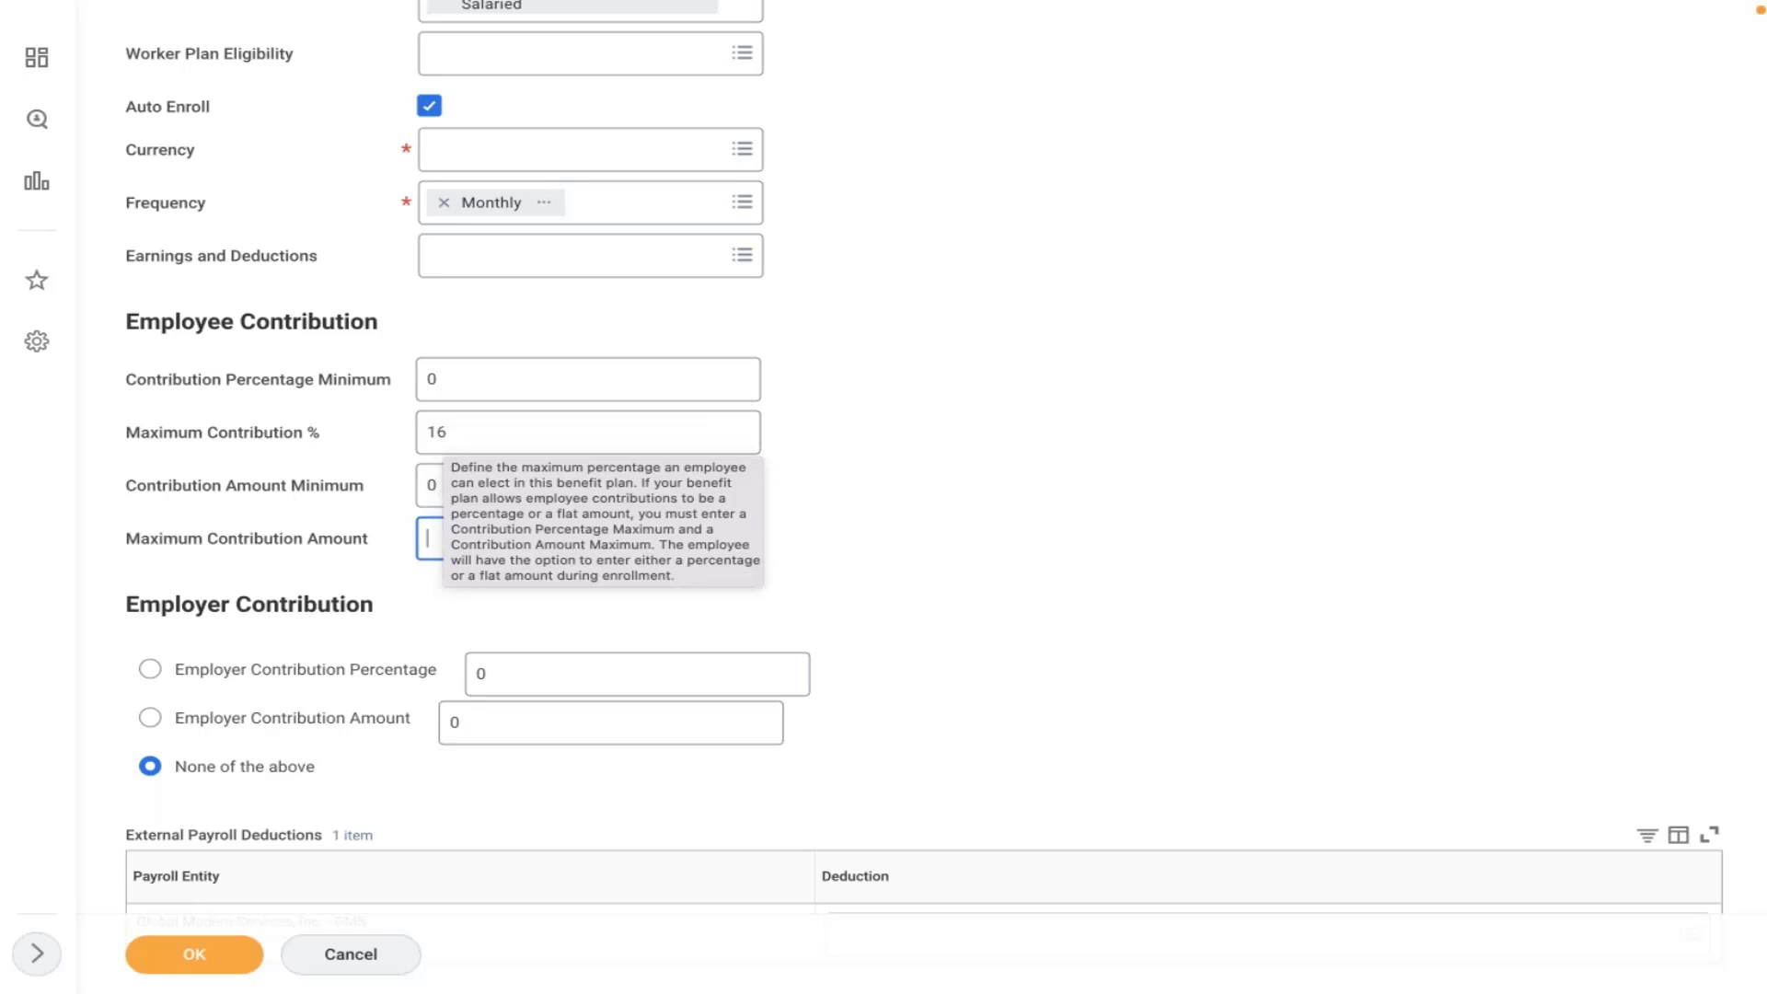
- Switch the employer contribution to a percentage and set Employer Contribution Percentage to 6
{"action": "left_click", "coordinate": [218, 677]}
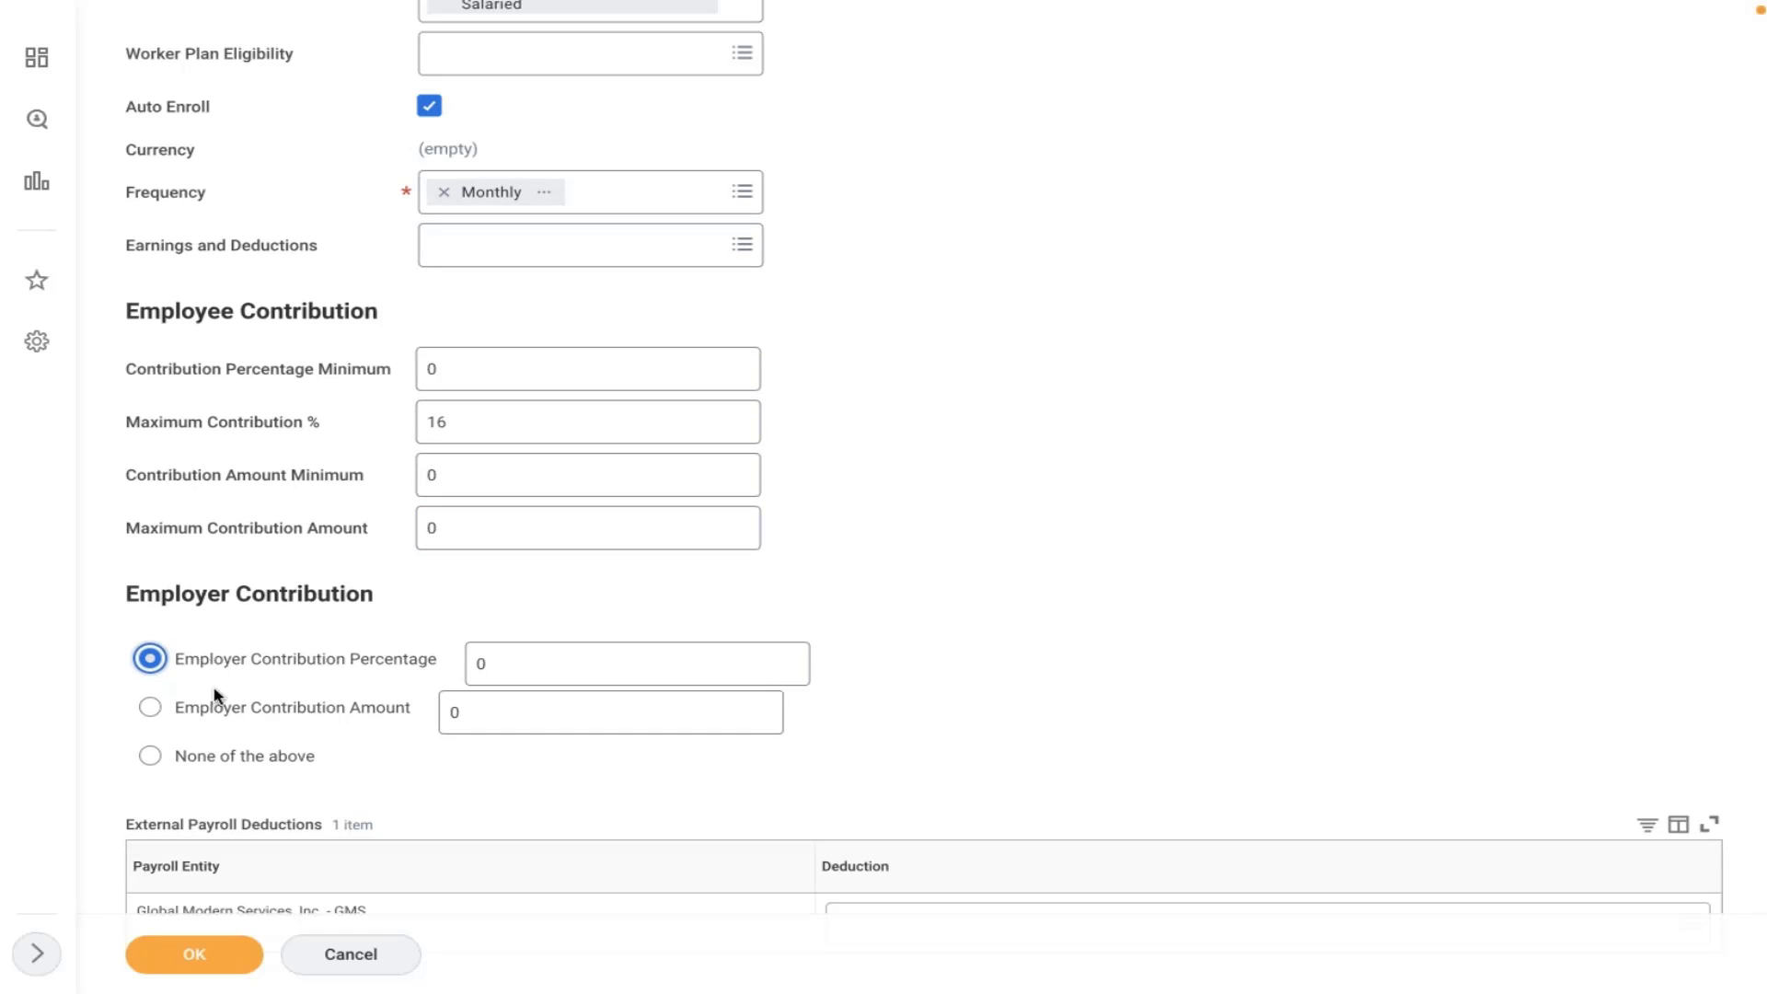
{"action": "left_click", "coordinate": [188, 763]}
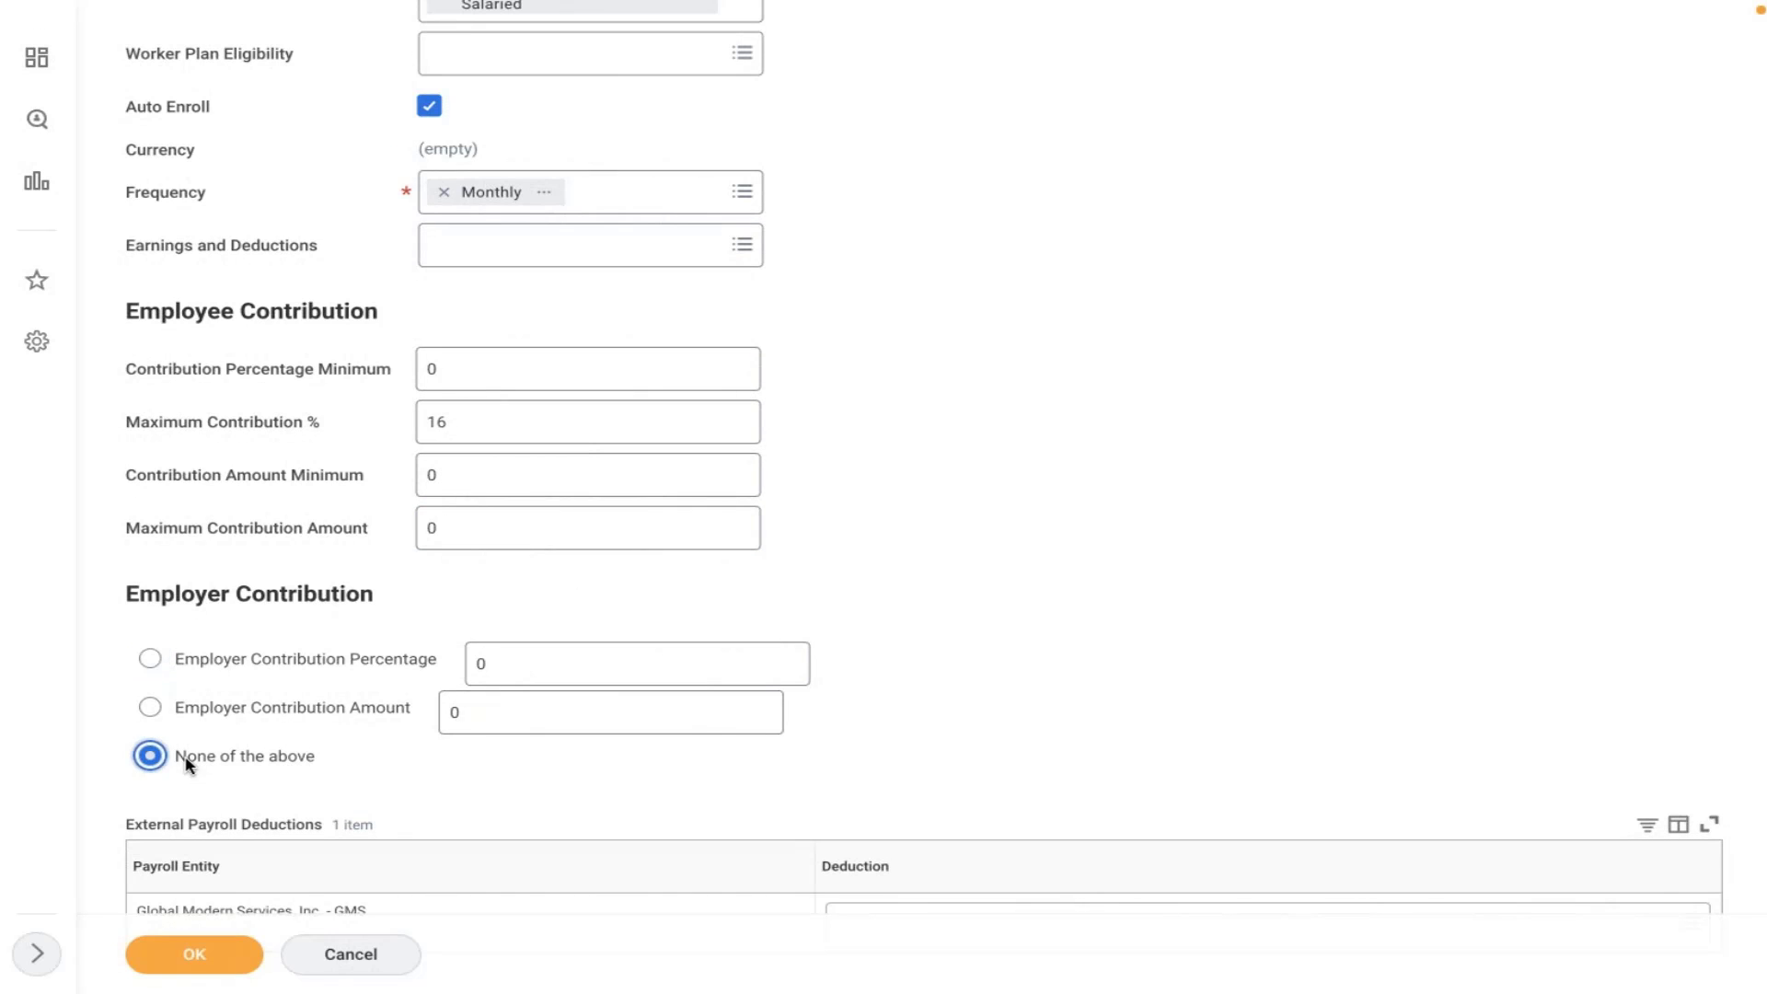
{"action": "left_click", "coordinate": [195, 668]}
{"action": "left_click", "coordinate": [528, 657]}
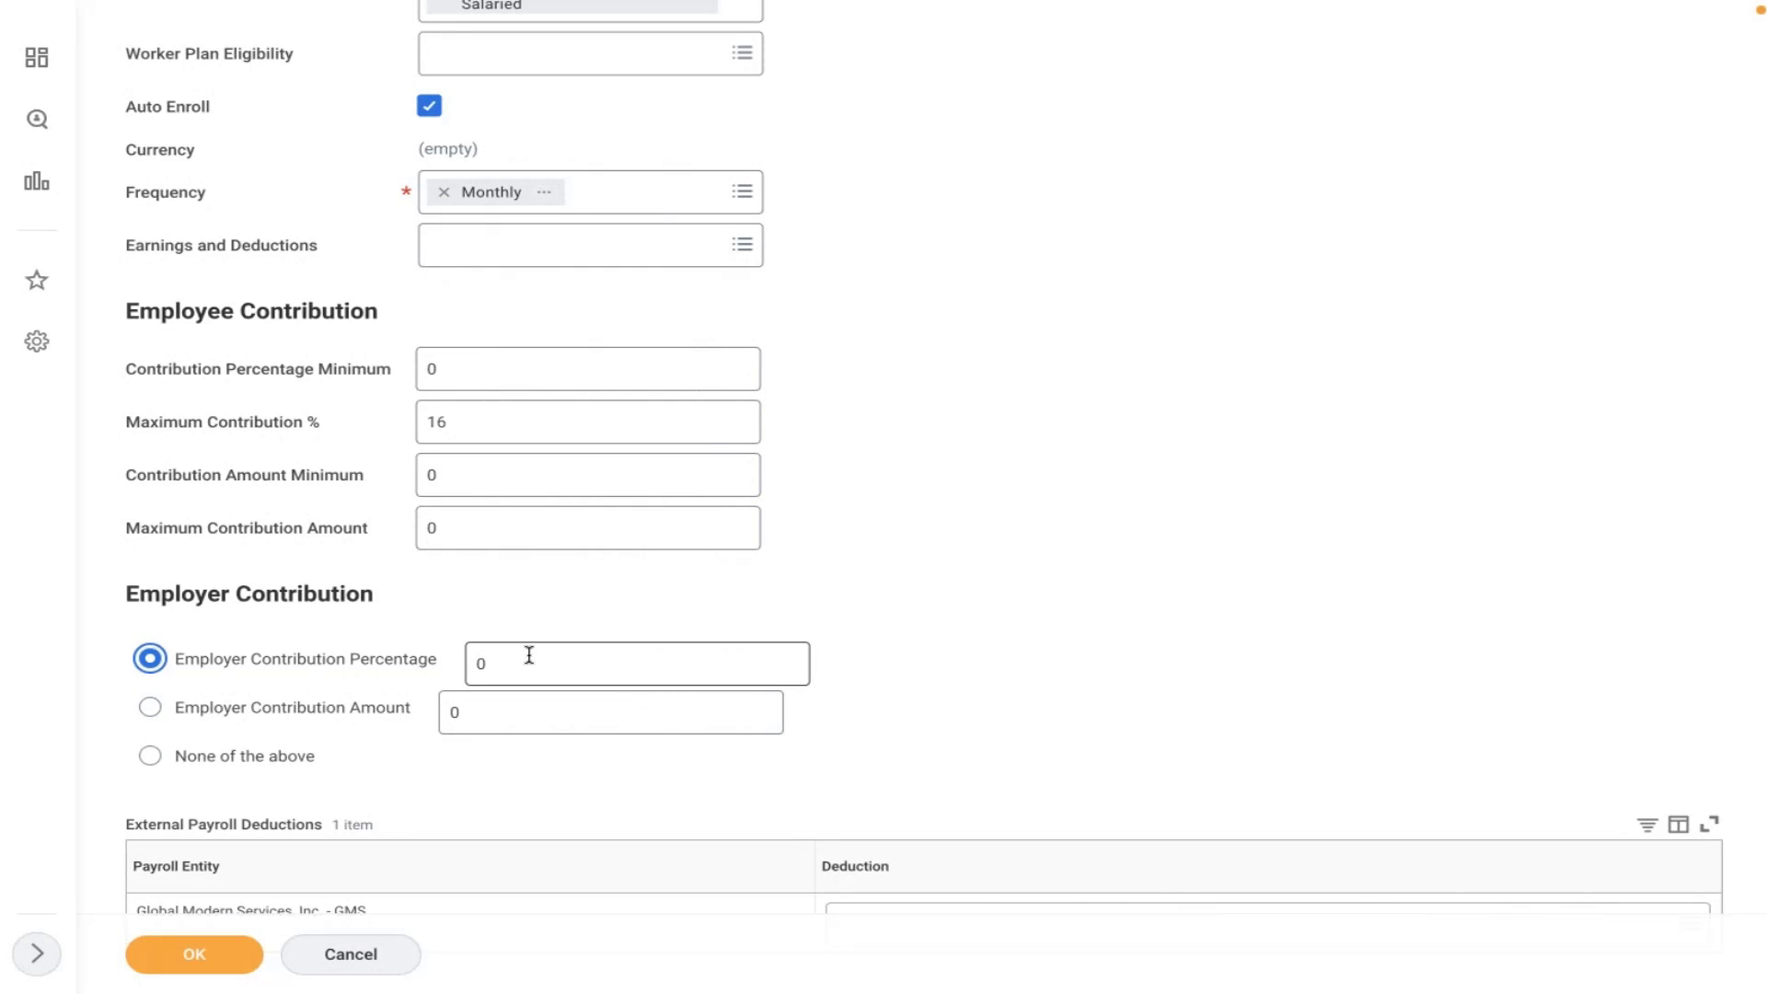
{"action": "key", "text": "BackSpace"}
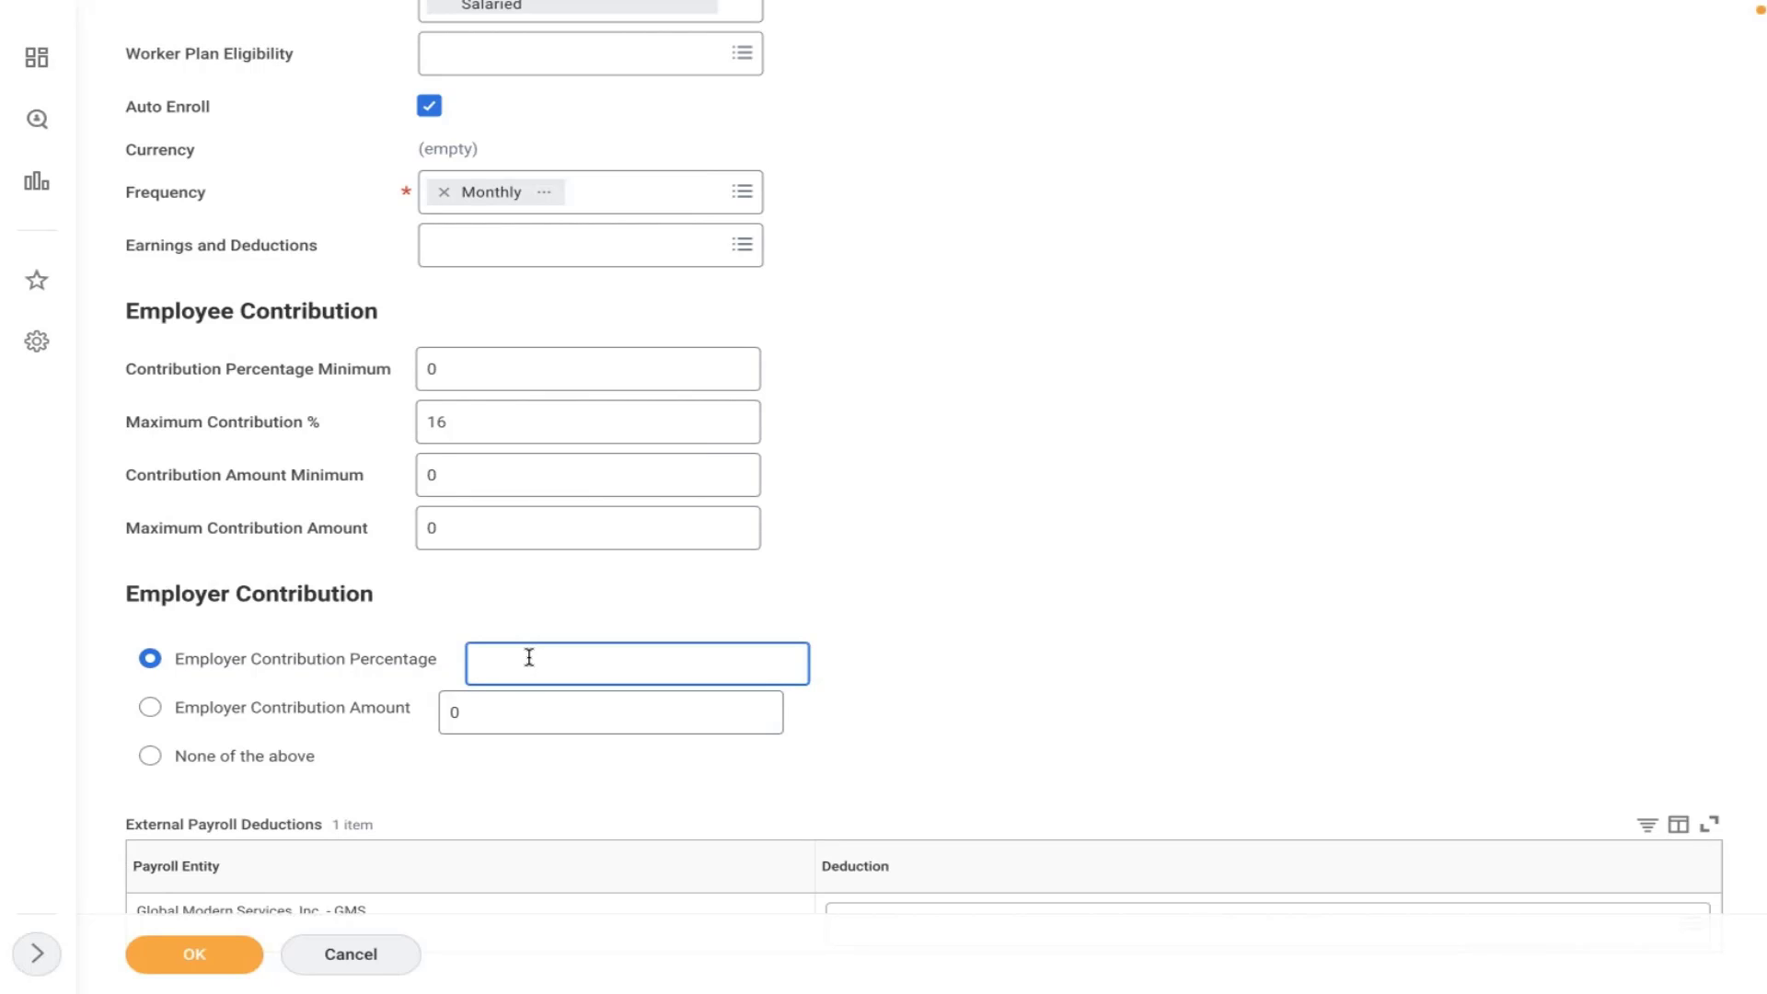
{"action": "type", "text": "6"}
{"action": "left_click", "coordinate": [987, 456]}
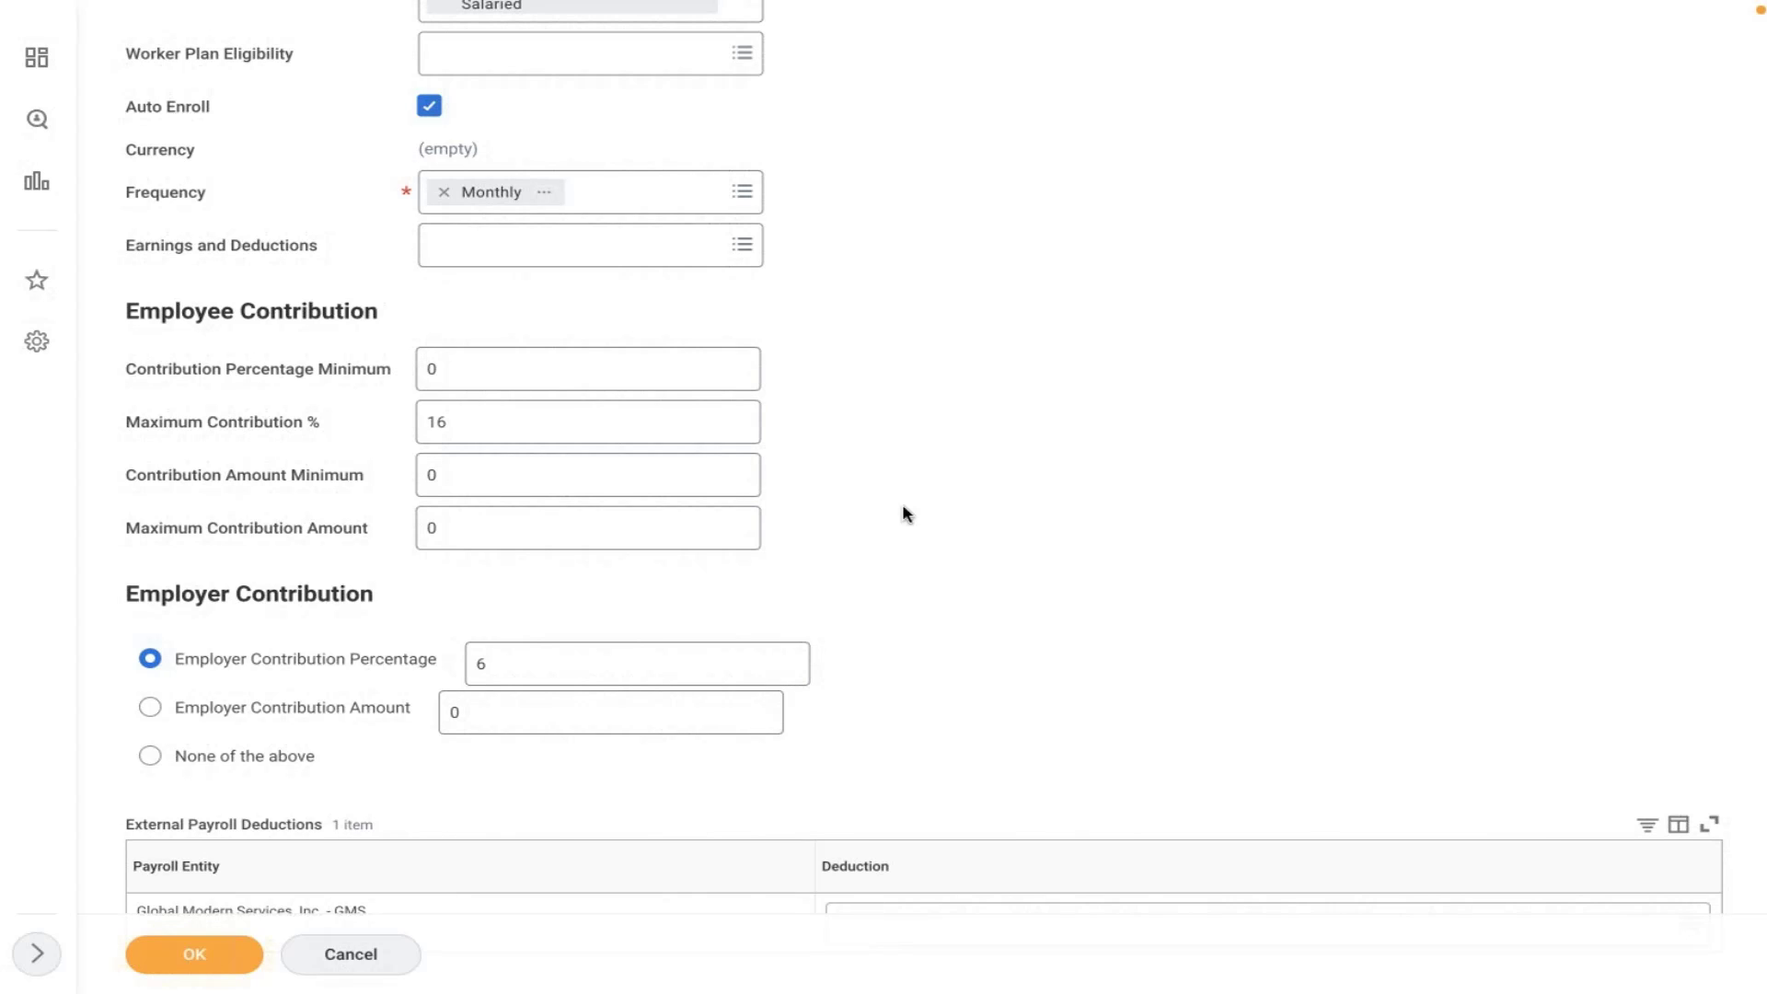
{"action": "scroll", "coordinate": [906, 514], "scroll_direction": "down", "scroll_amount": 1}
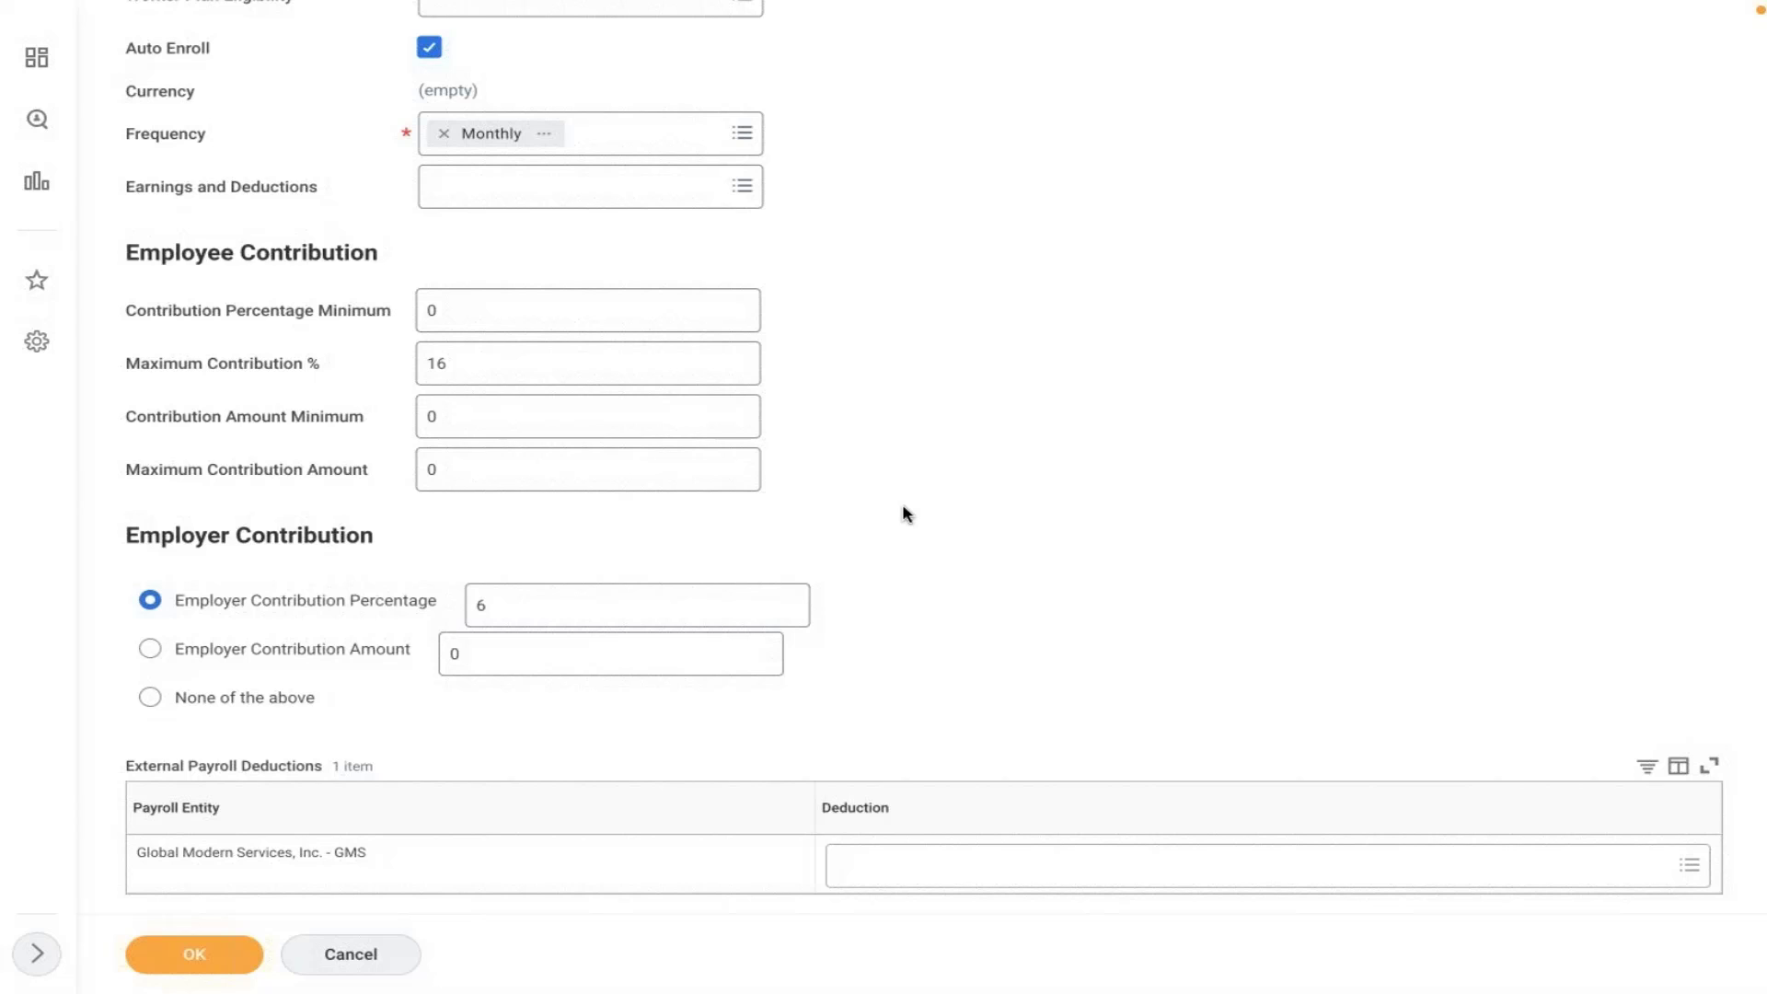
- Check the 16% maximum and 6% employer contribution, then submit the AMD 401K plan
{"action": "left_click", "coordinate": [446, 371]}
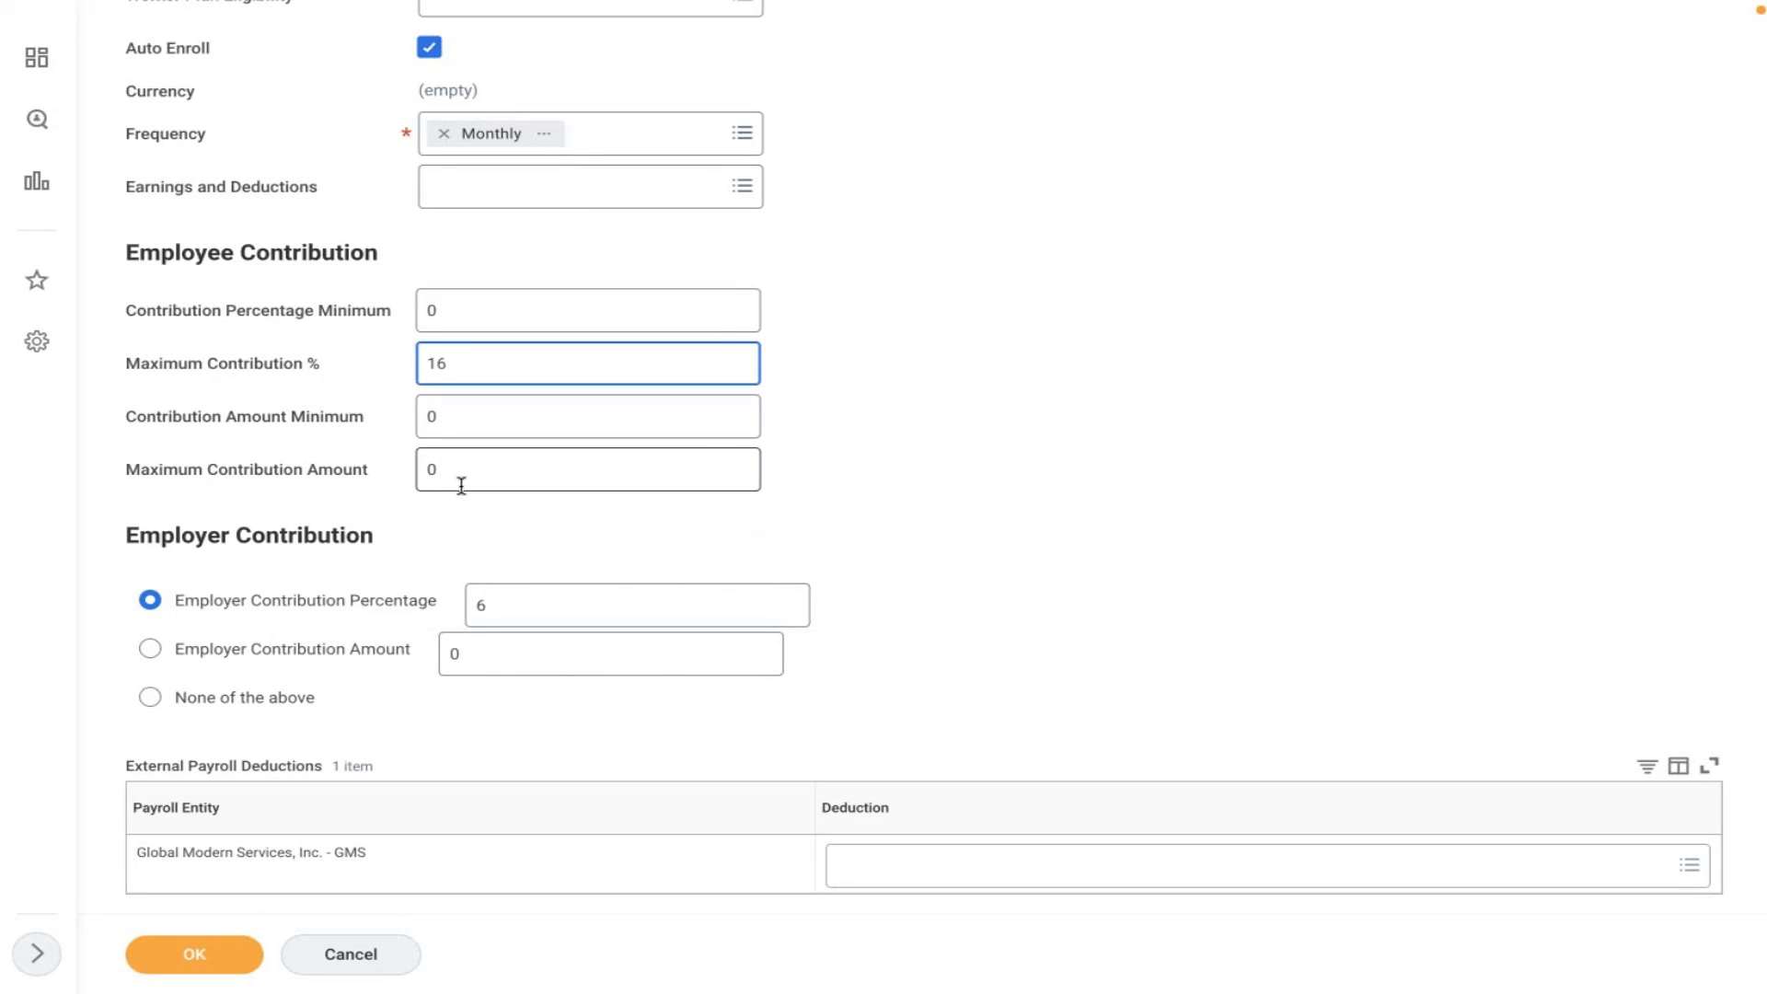
{"action": "left_click", "coordinate": [492, 600]}
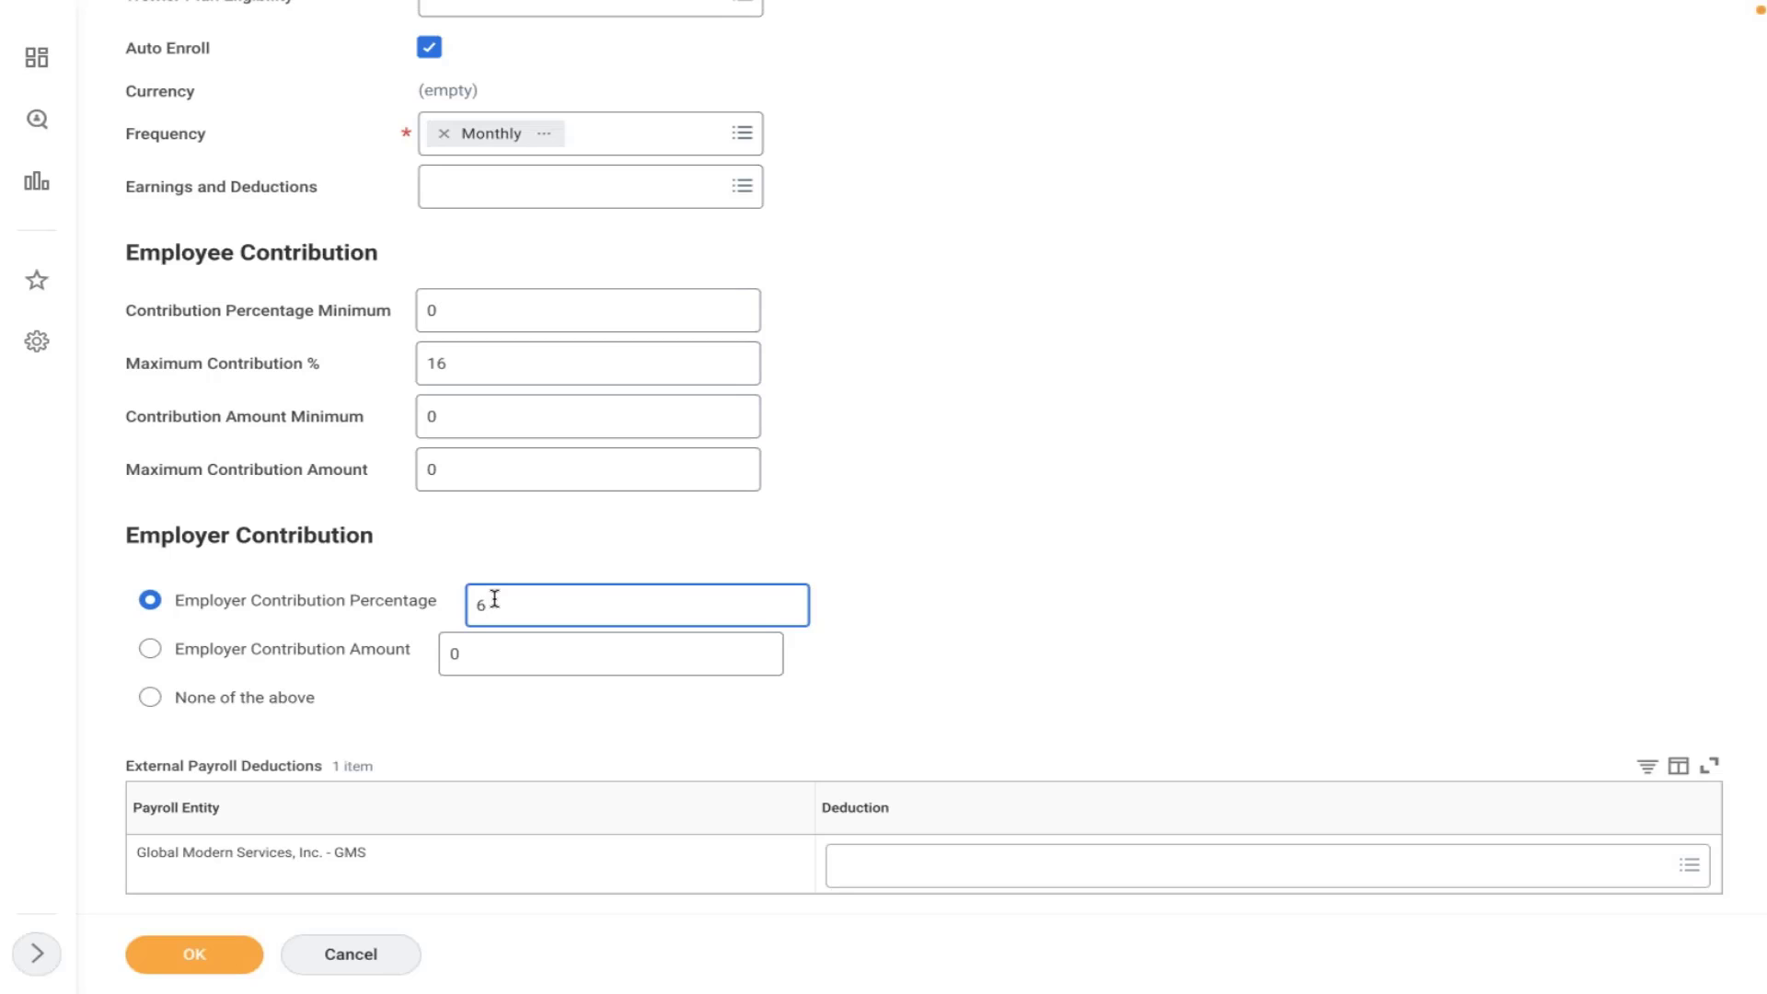
{"action": "left_click", "coordinate": [453, 361]}
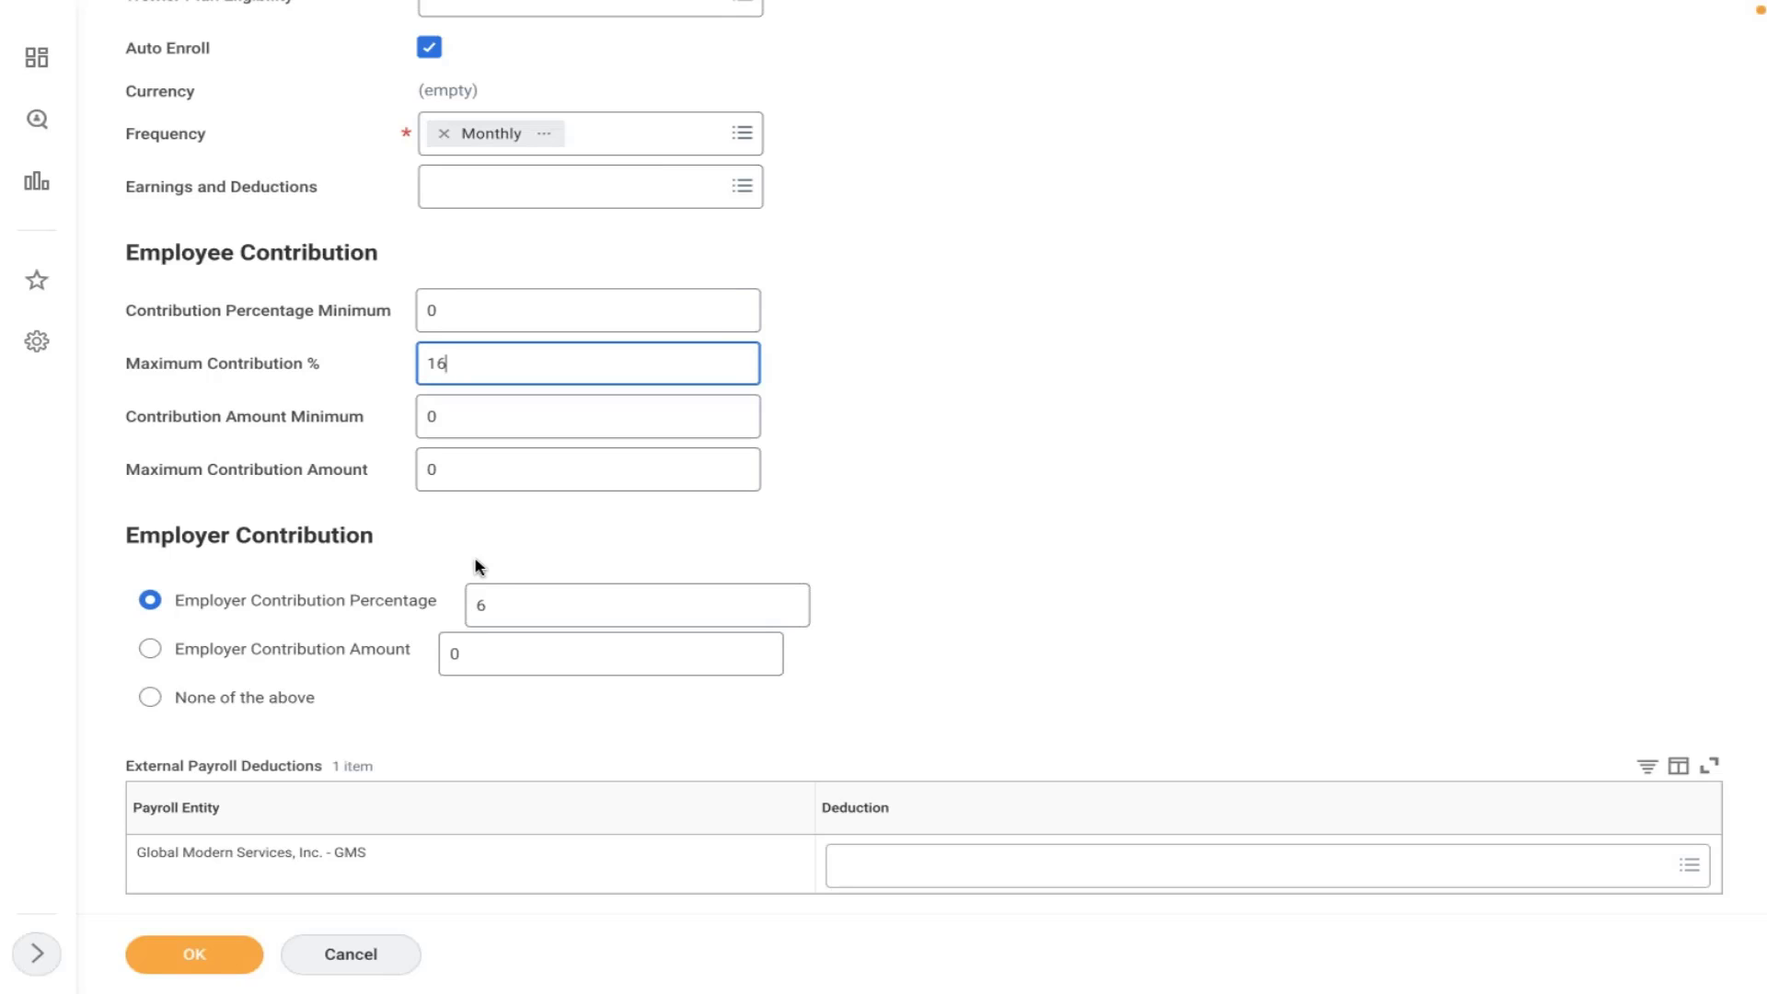
{"action": "left_click", "coordinate": [489, 604]}
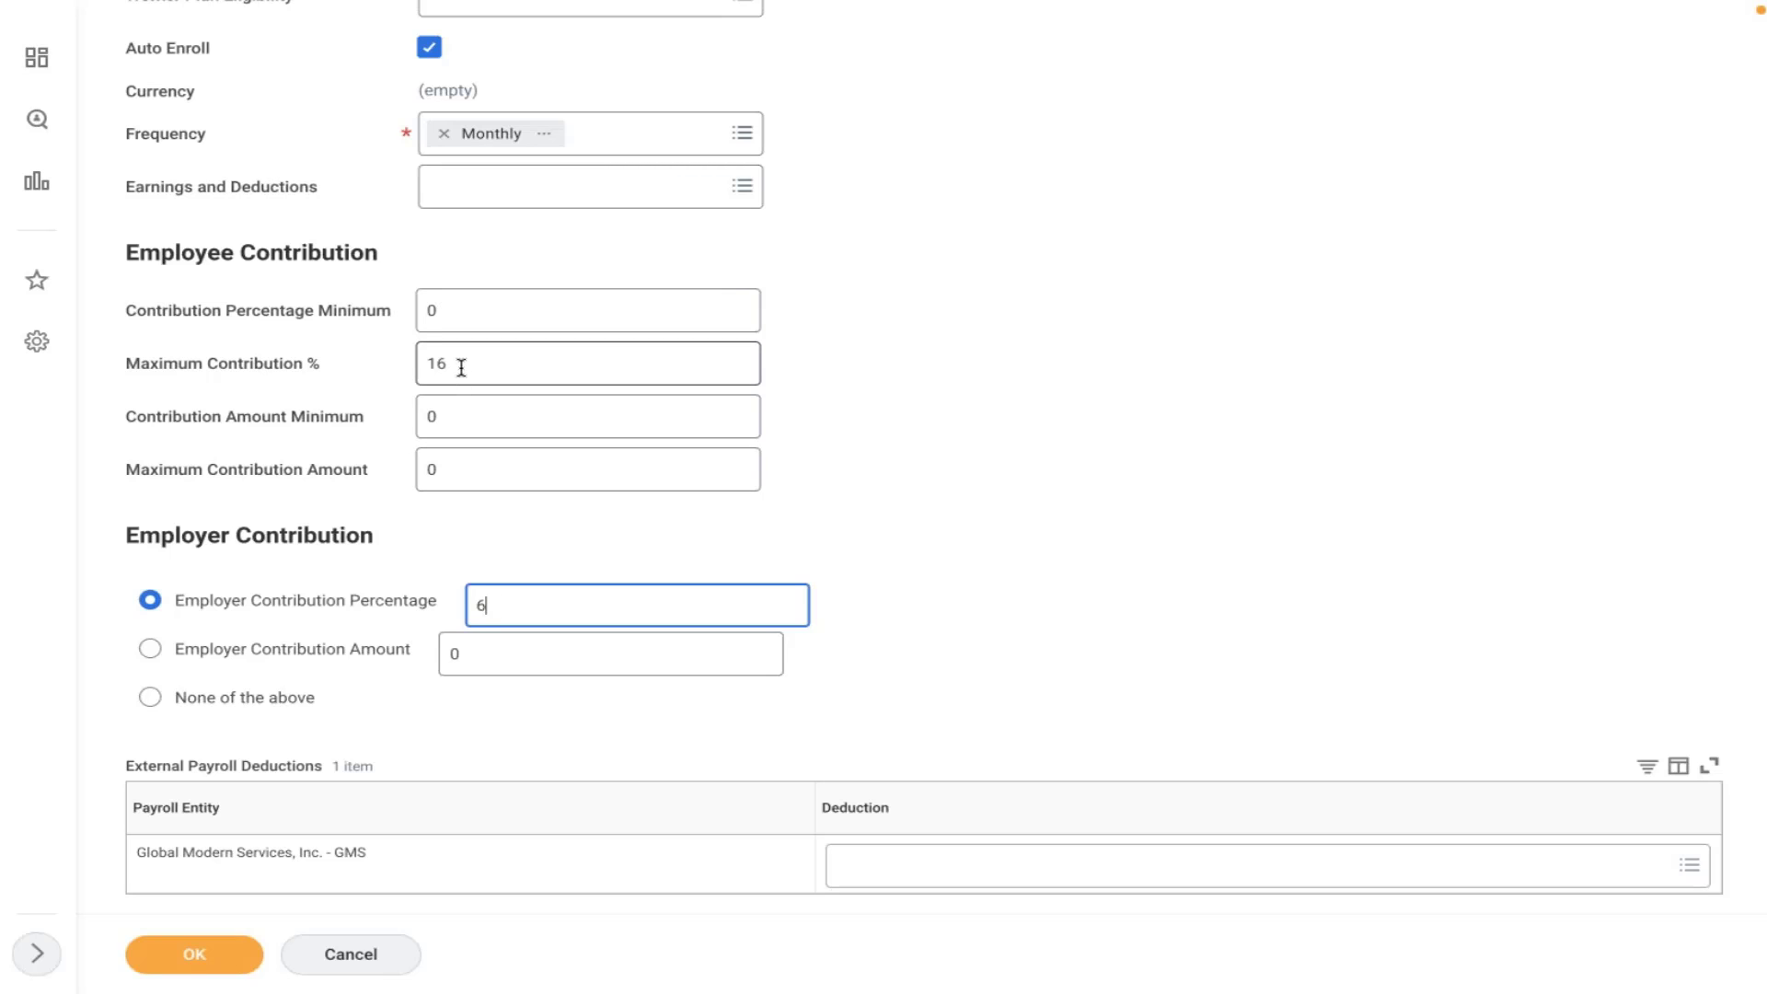
{"action": "mouse_move", "coordinate": [461, 367]}
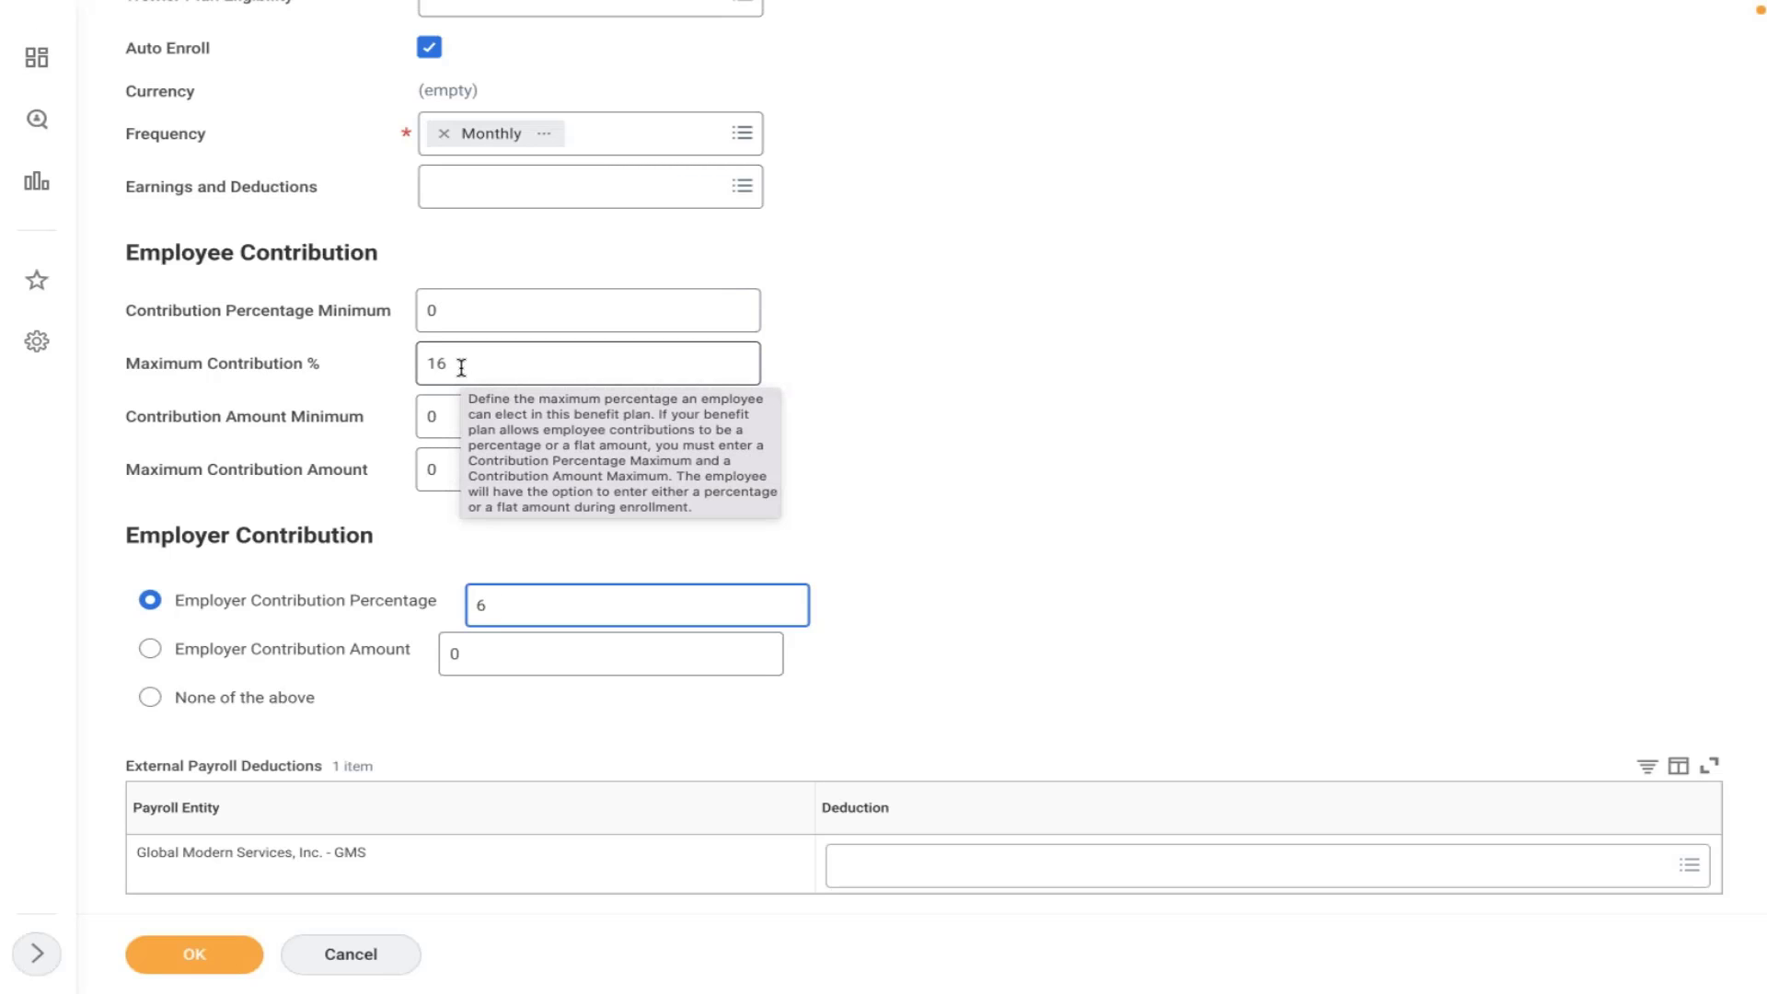
{"action": "left_click", "coordinate": [190, 964]}
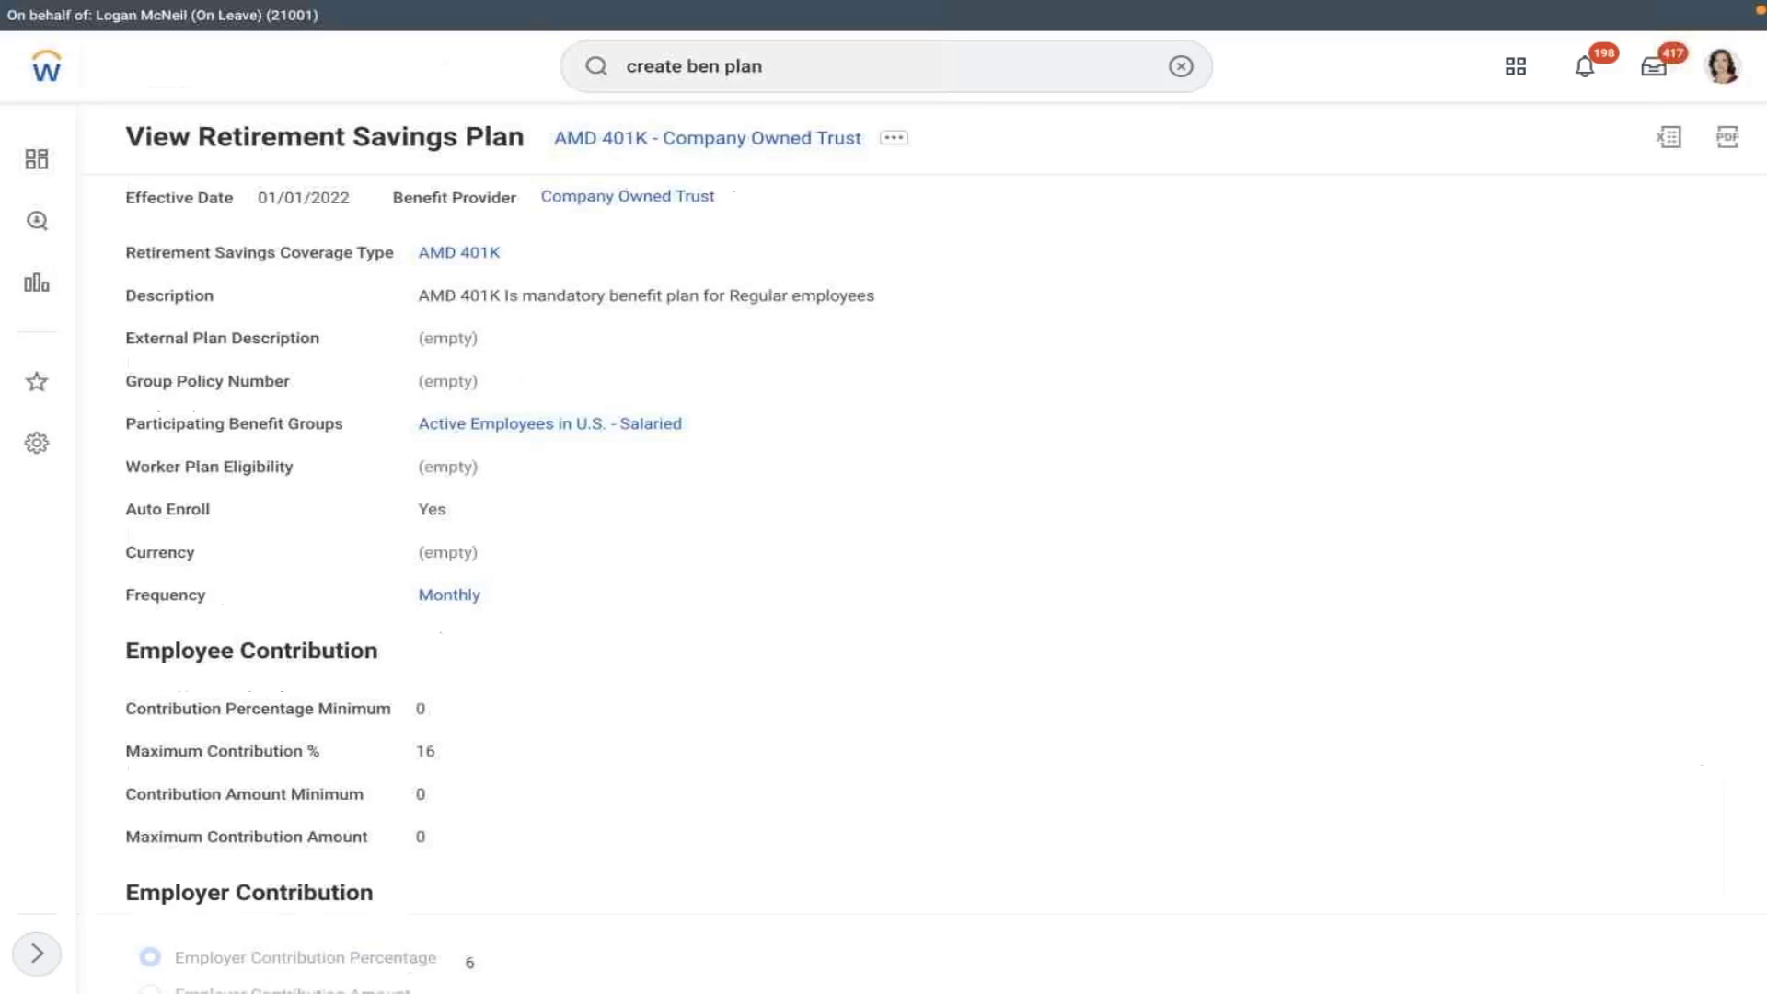
- Open the 401(k) [USA] deduction in Edit Deduction at its existing 01/01/2000 effective date
{"action": "left_click", "coordinate": [1182, 67]}
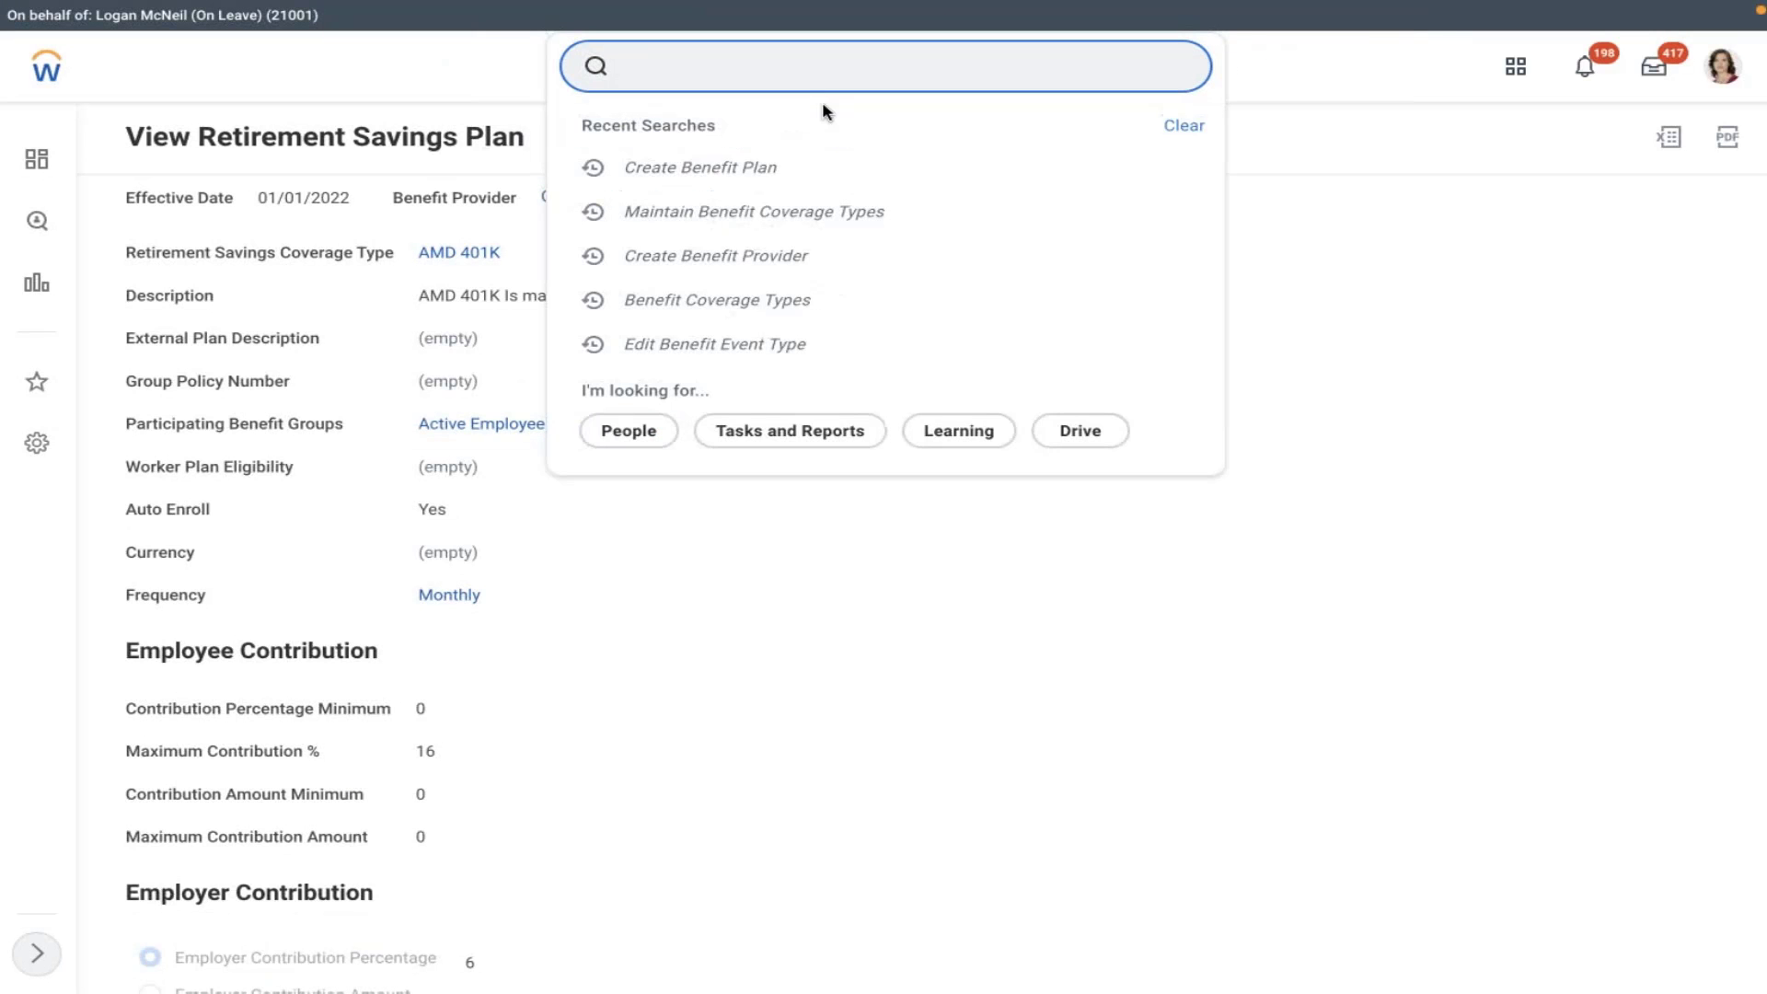
{"action": "left_click", "coordinate": [760, 75]}
{"action": "type", "text": "edit"}
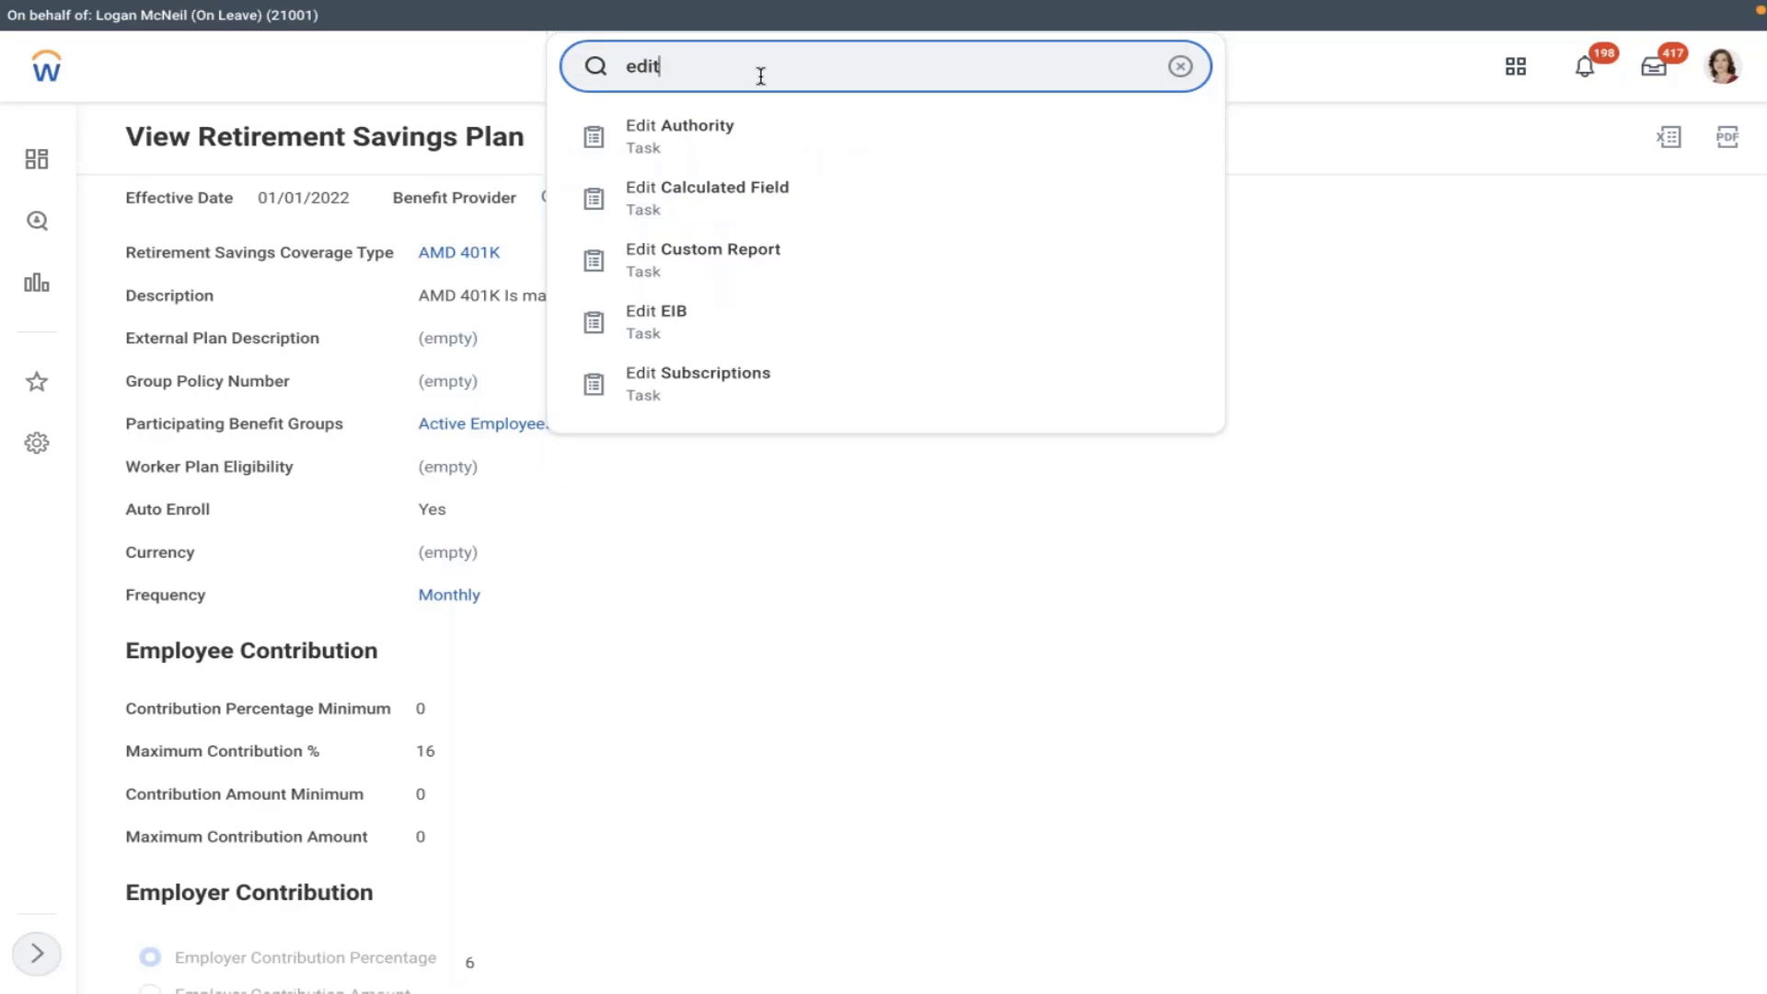
{"action": "type", "text": " ded"}
{"action": "left_click", "coordinate": [745, 137]}
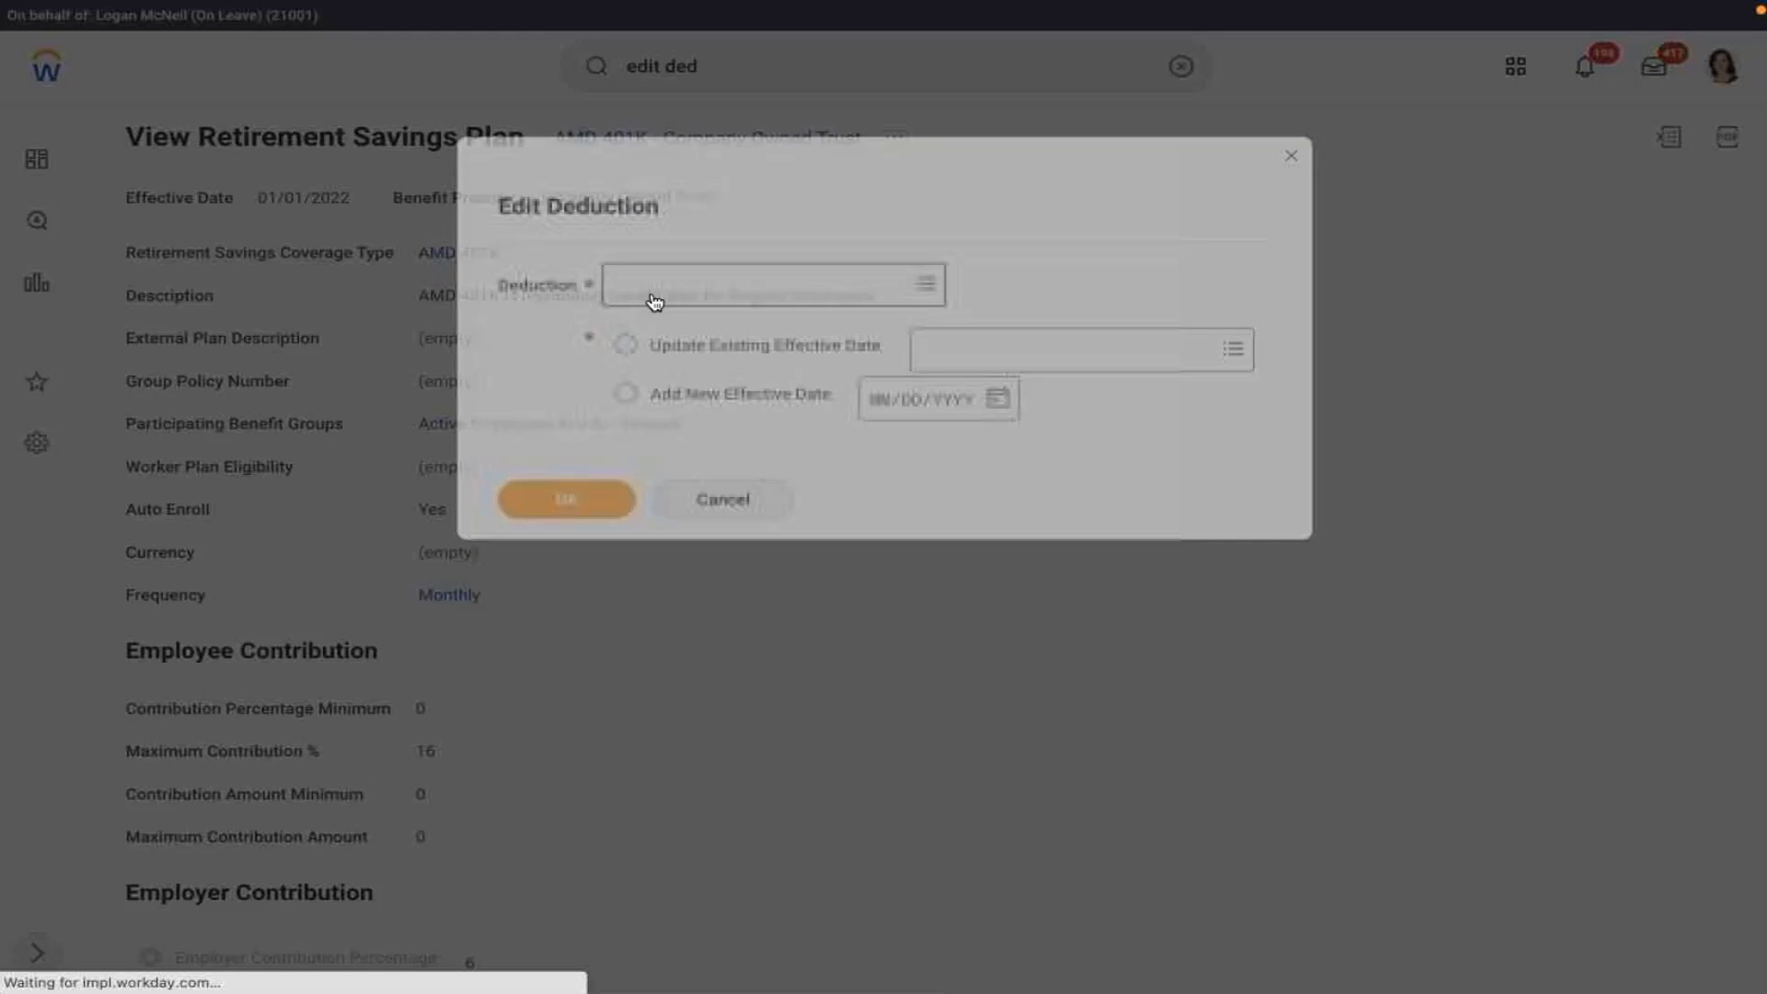
{"action": "left_click", "coordinate": [773, 276]}
{"action": "type", "text": "40"}
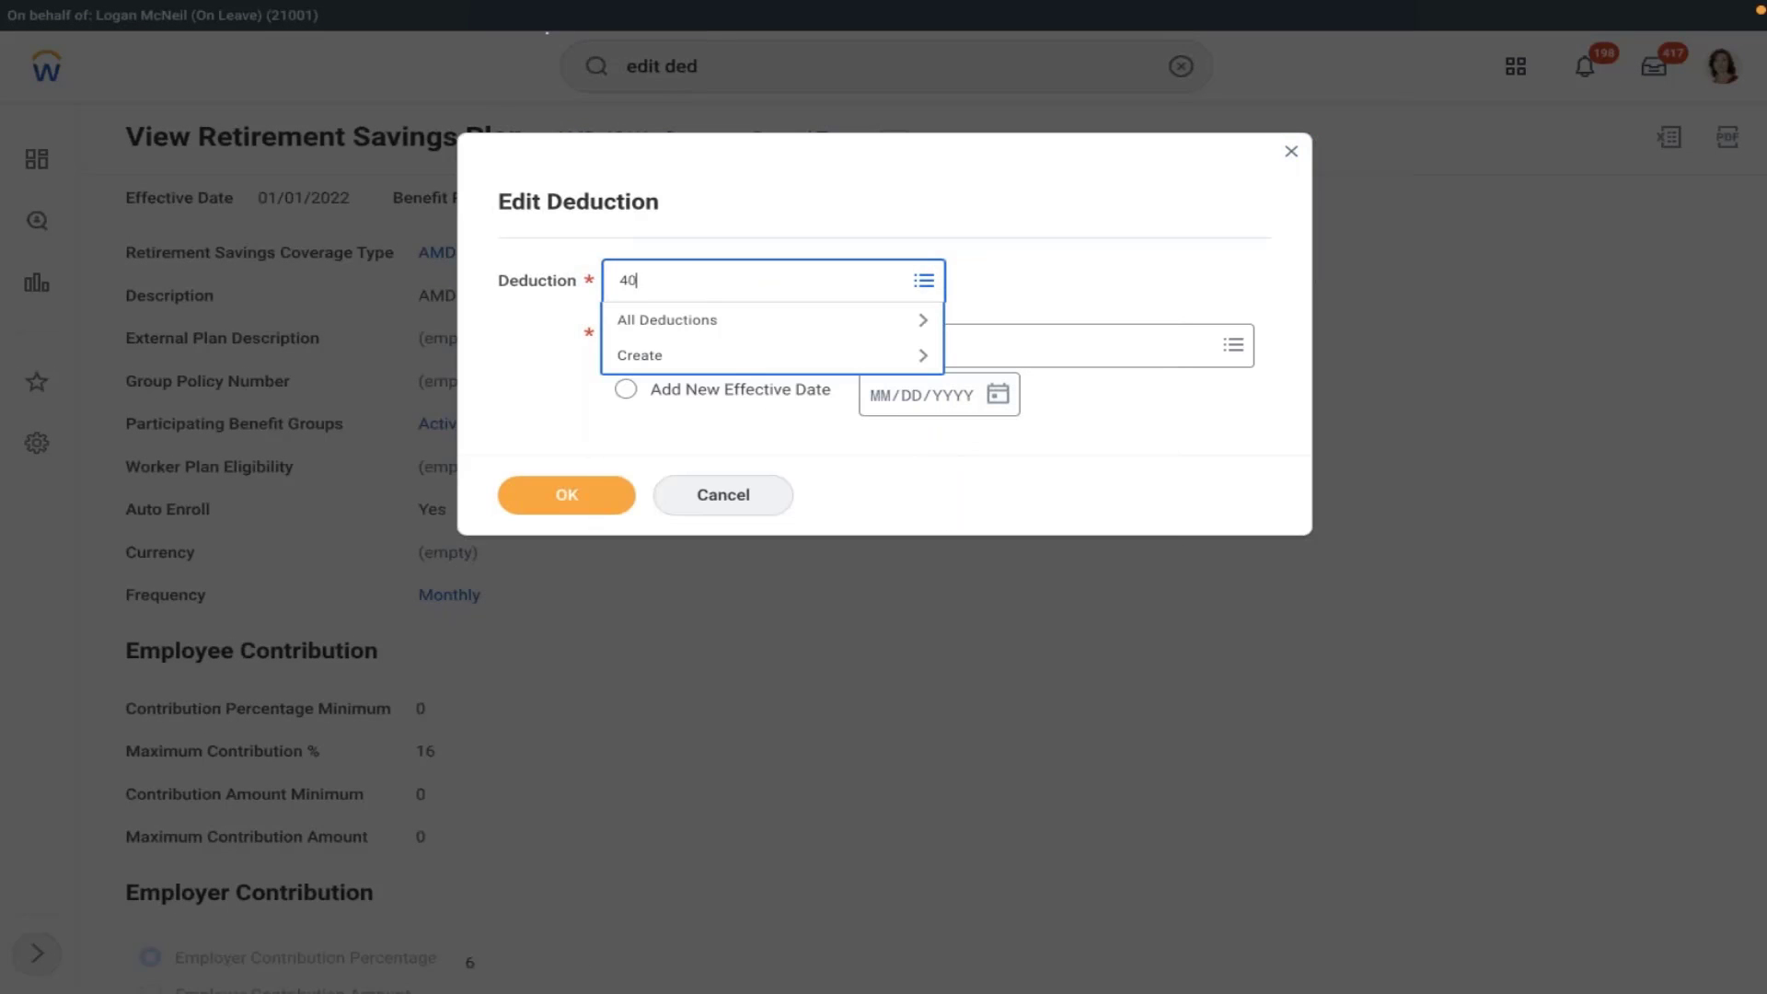
{"action": "type", "text": "1"}
{"action": "key", "text": "Return"}
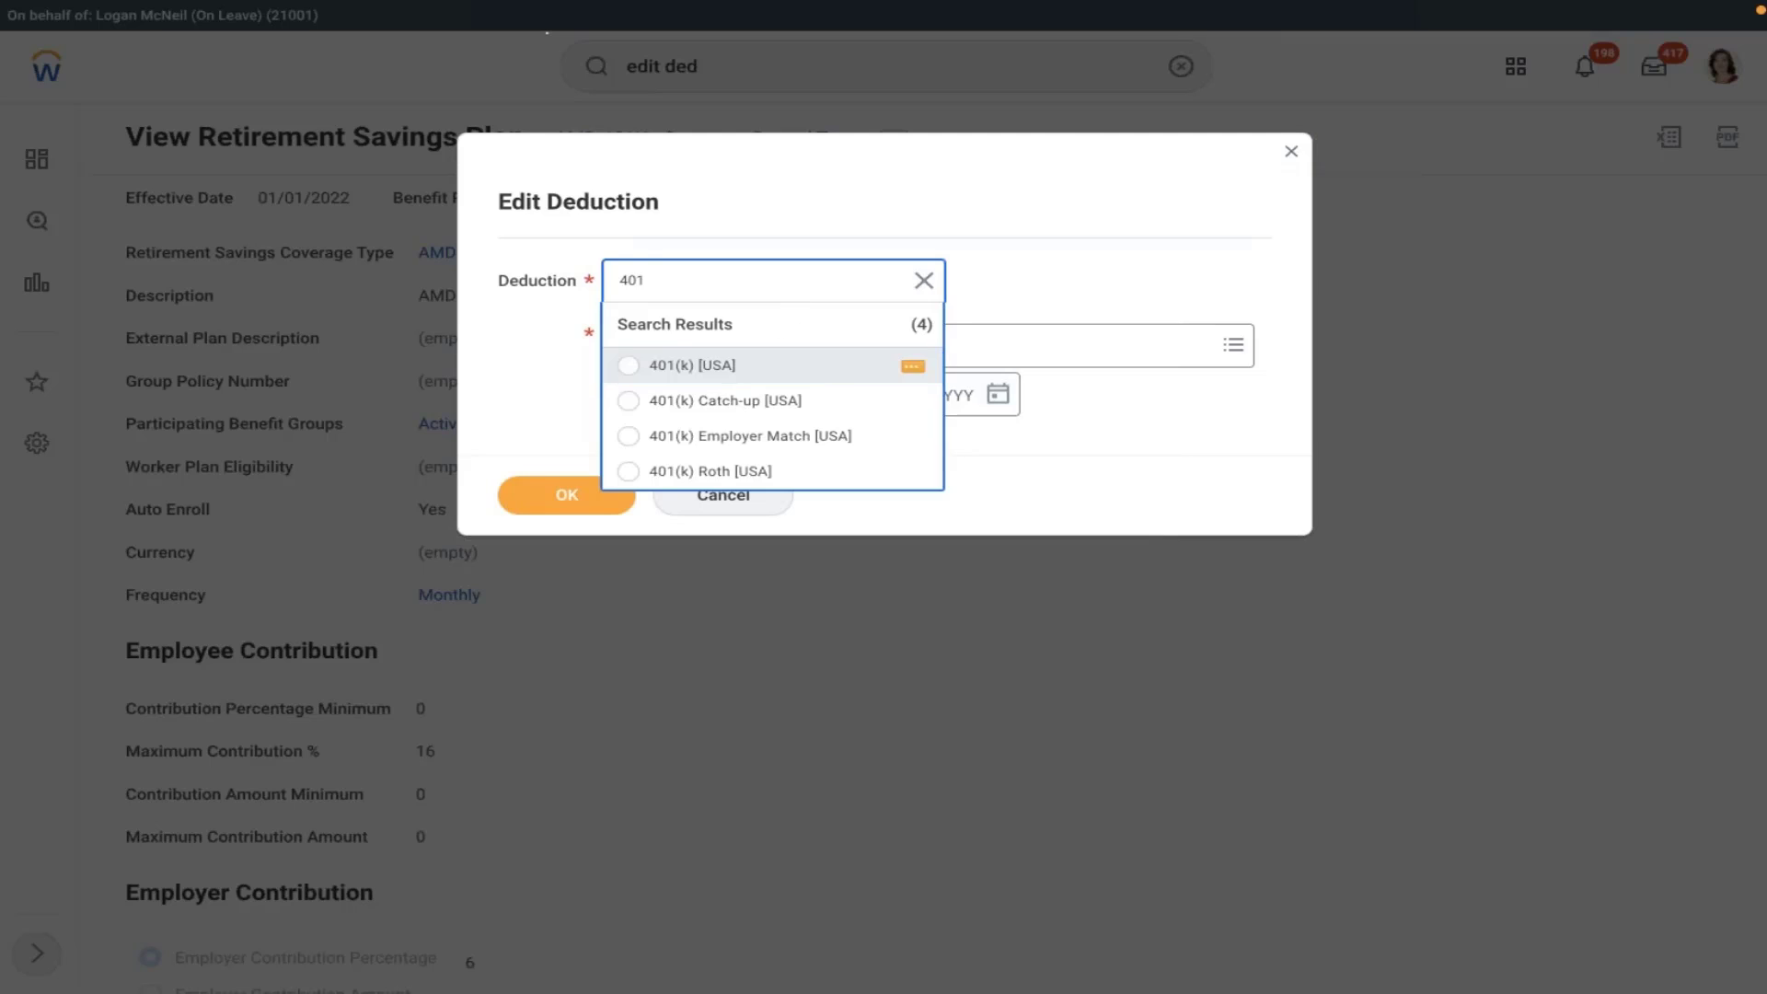
{"action": "left_click", "coordinate": [691, 364]}
{"action": "left_click", "coordinate": [564, 498]}
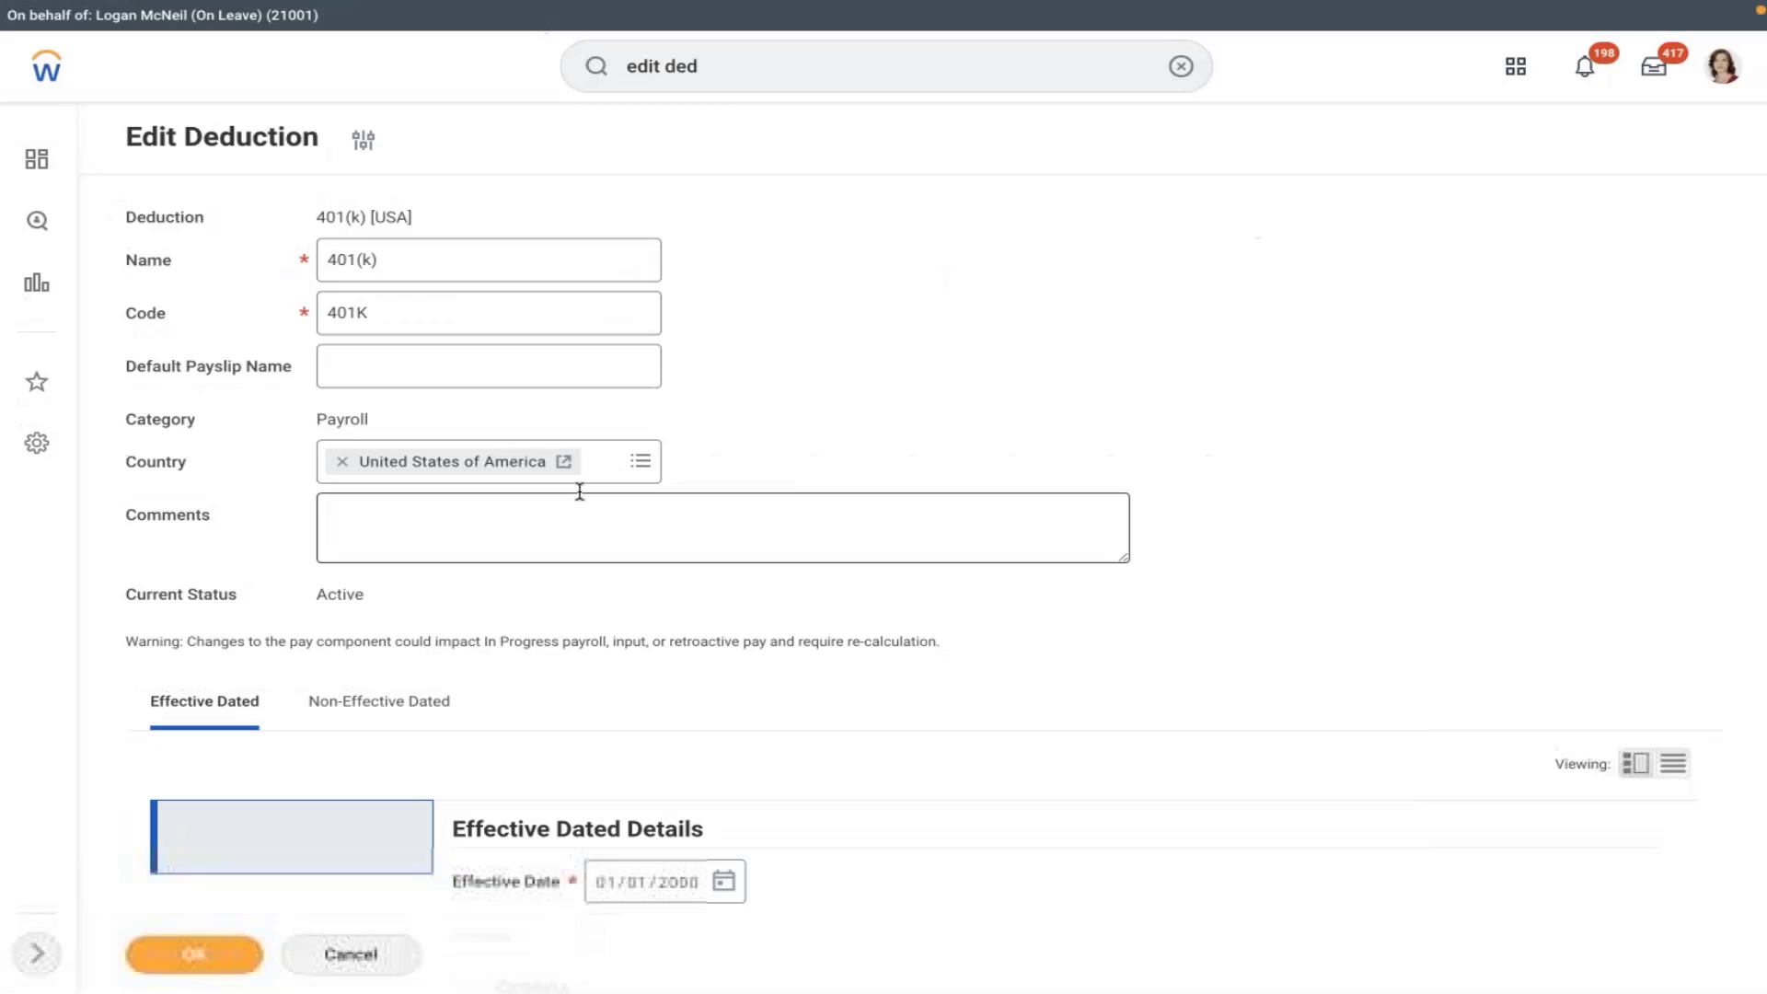
{"action": "left_click", "coordinate": [205, 954]}
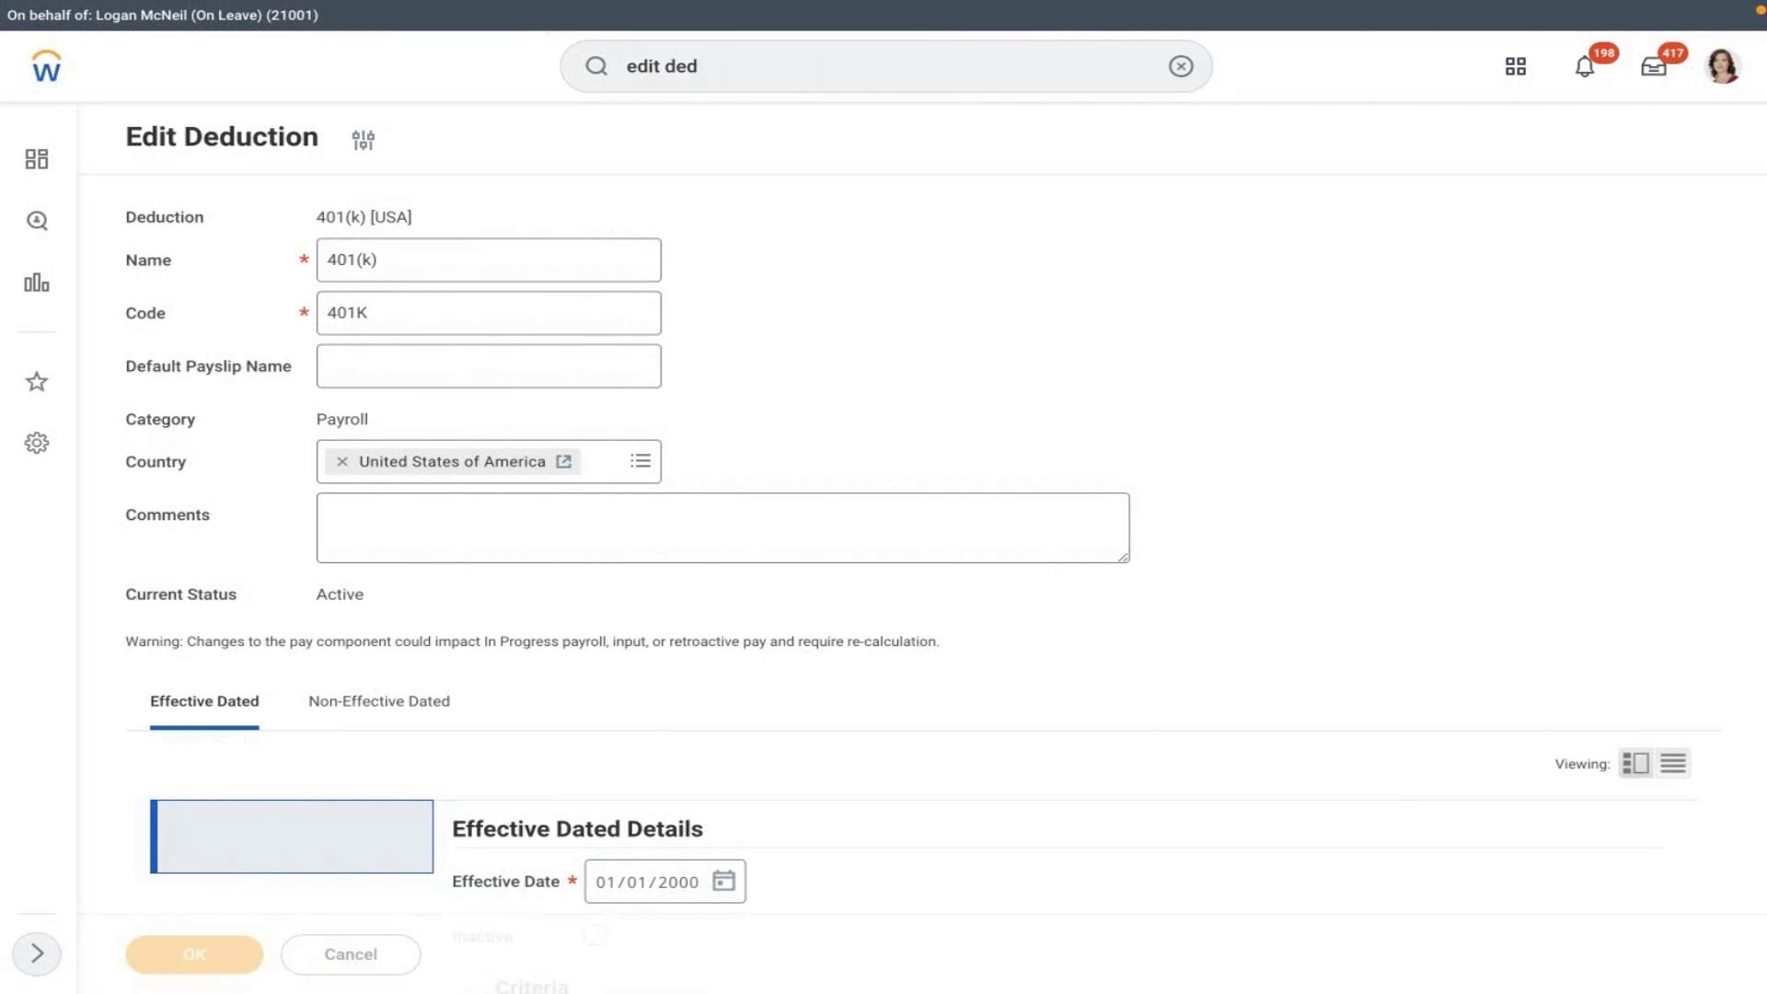
- Scroll to the deduction's Limits table and open the Elective Deferral Annual Limit calculation
{"action": "scroll", "coordinate": [877, 472], "scroll_direction": "down", "scroll_amount": 2}
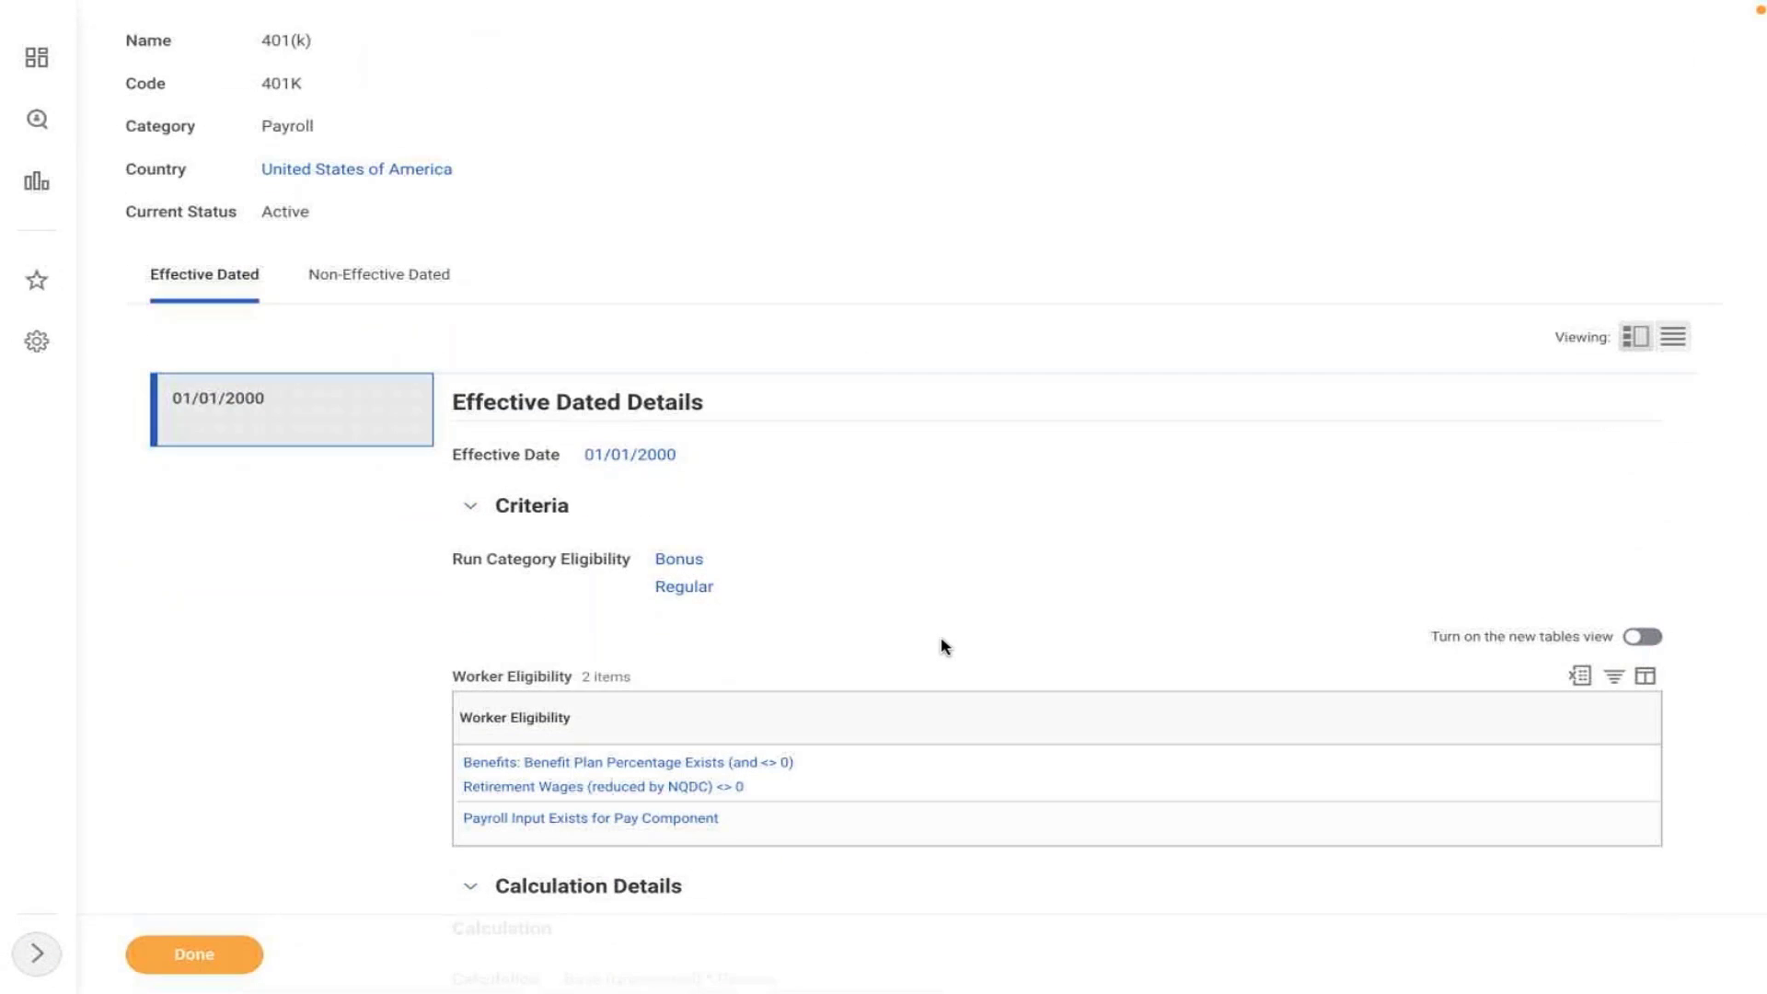
{"action": "scroll", "coordinate": [944, 647], "scroll_direction": "down", "scroll_amount": 1}
{"action": "scroll", "coordinate": [945, 466], "scroll_direction": "down", "scroll_amount": 6}
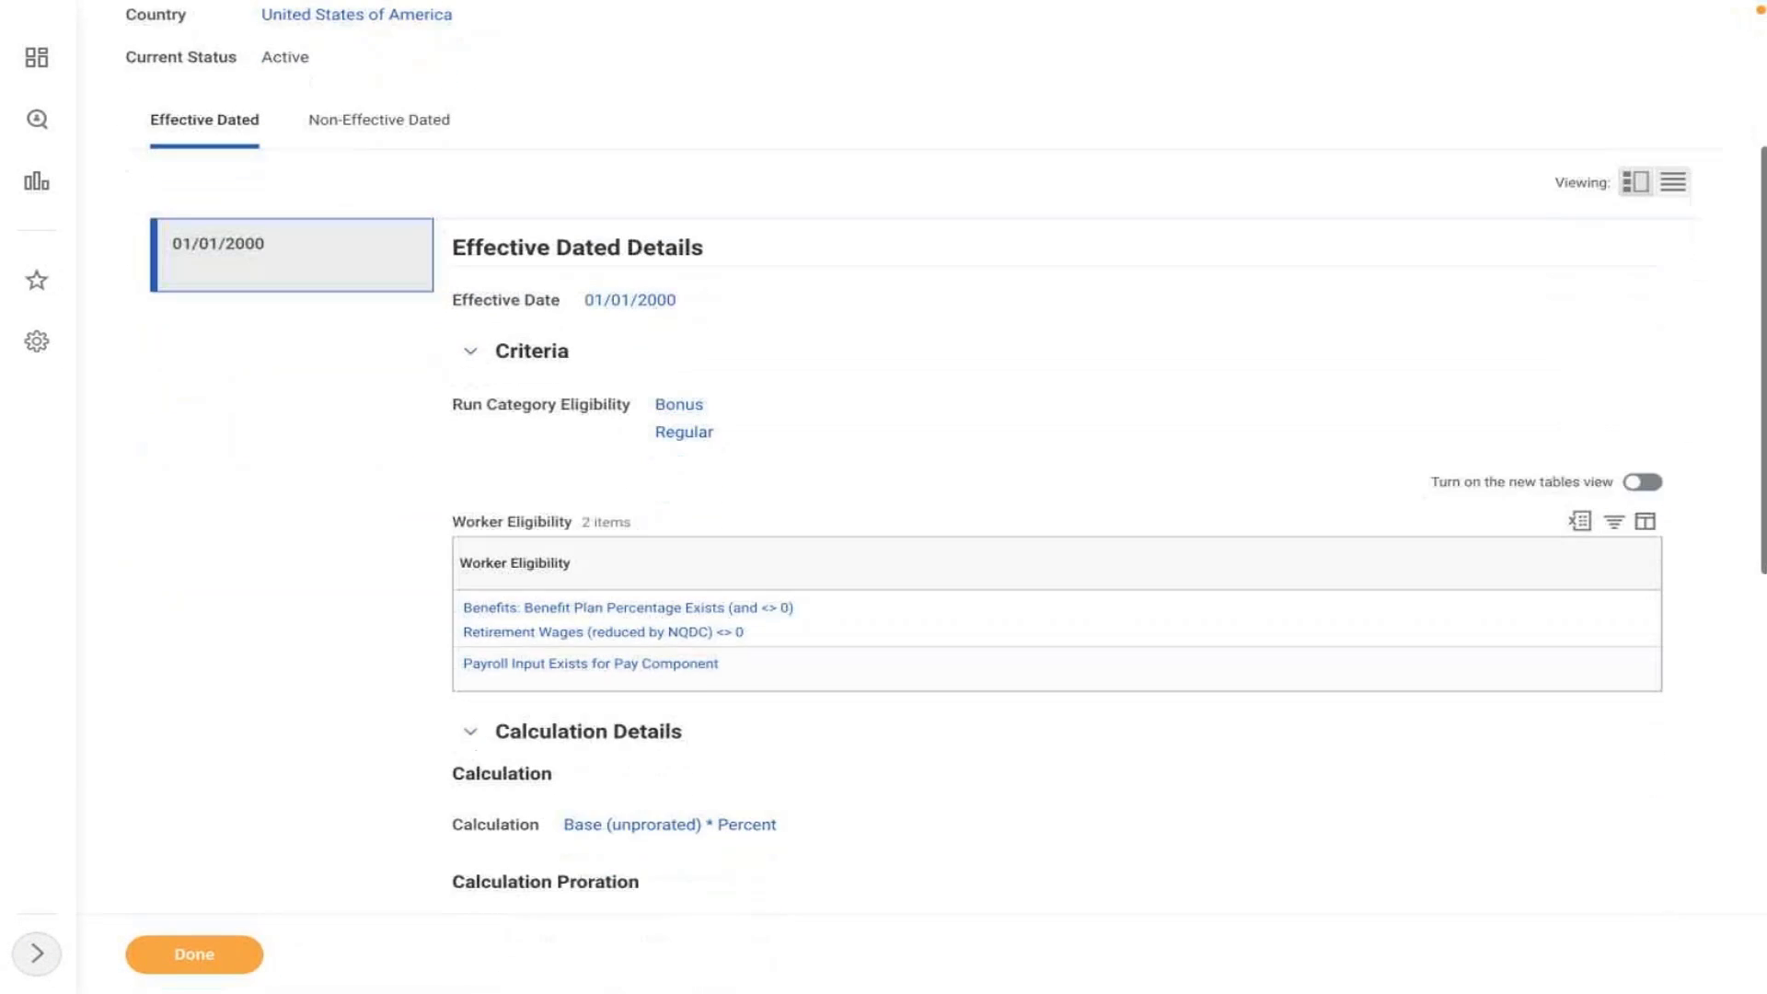
{"action": "scroll", "coordinate": [731, 613], "scroll_direction": "down", "scroll_amount": 5}
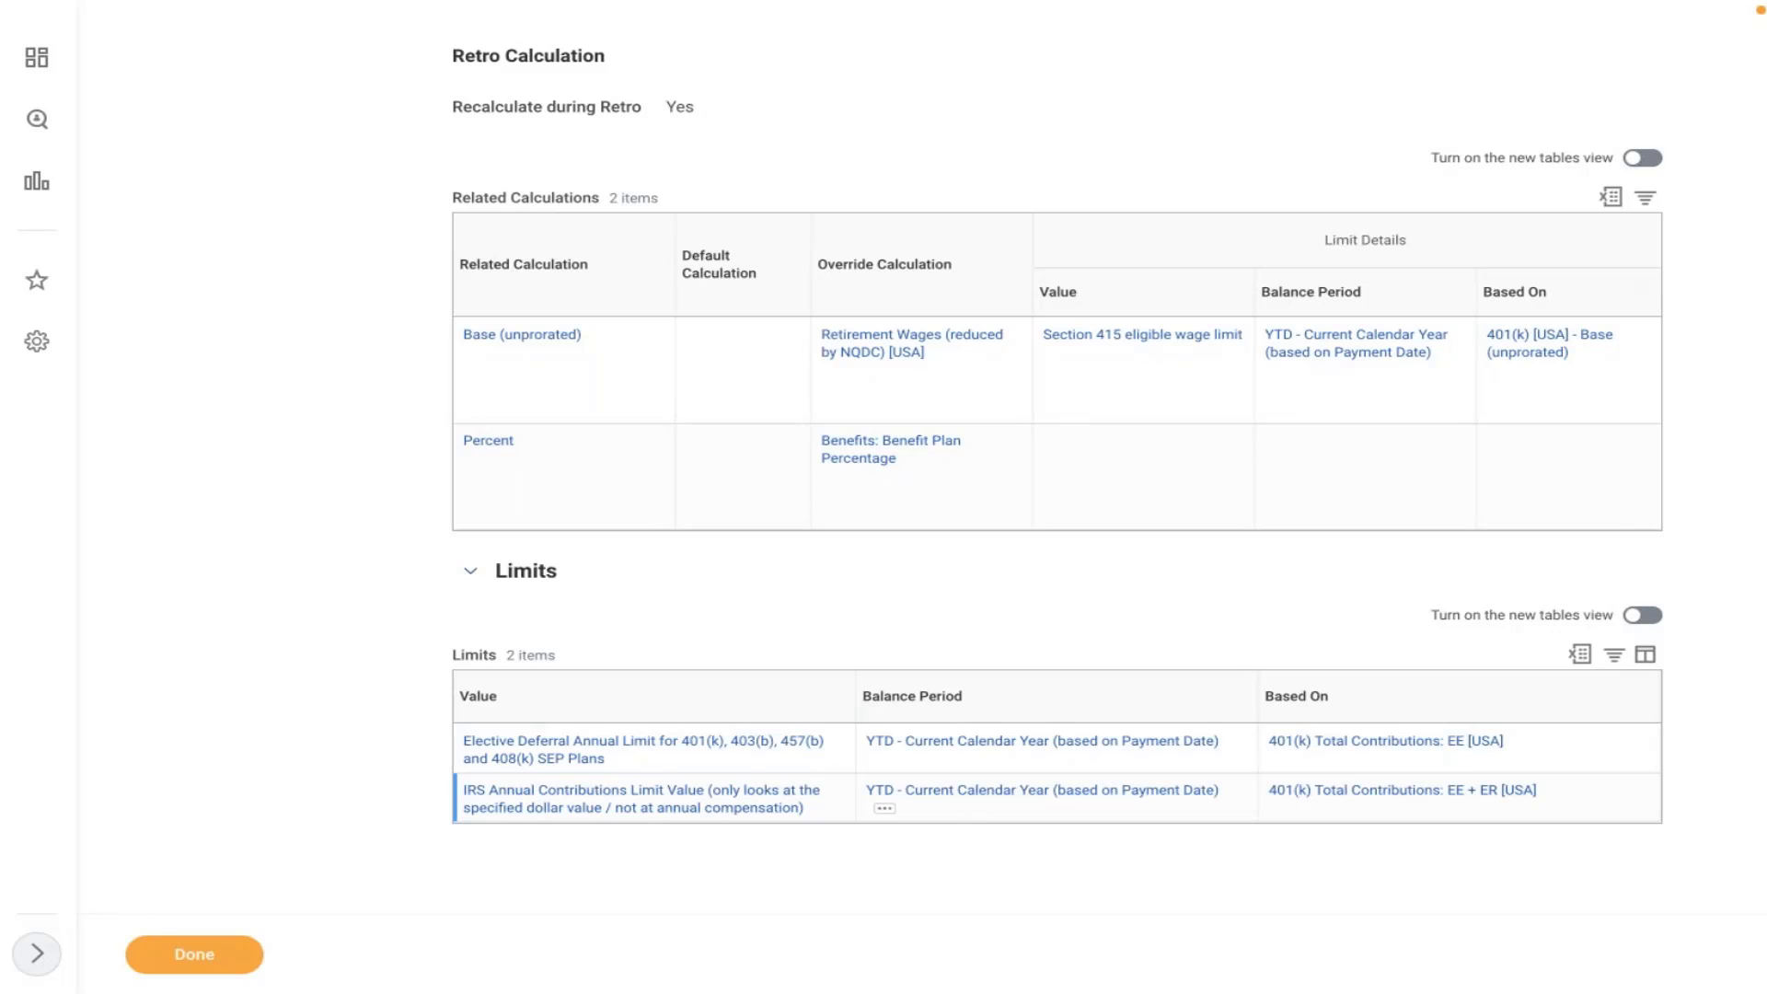
{"action": "left_click", "coordinate": [549, 750]}
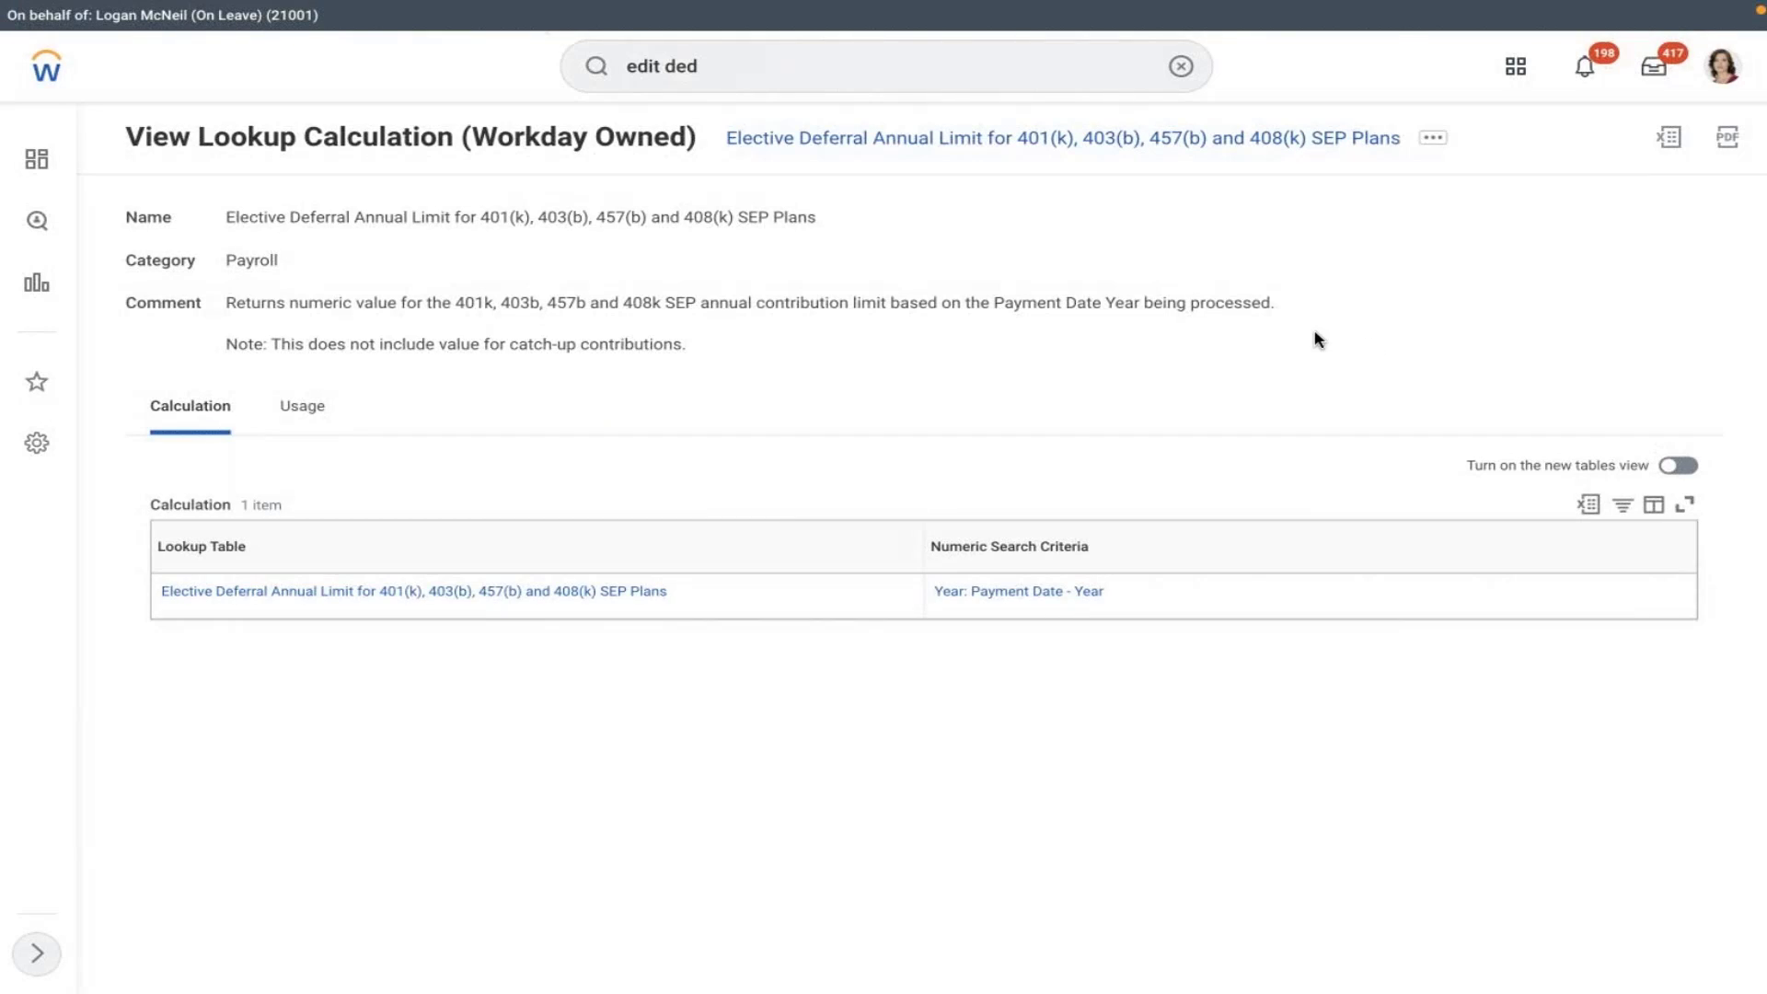
- Open the lookup table, highlight the 2022 limit of 20500, then clear the search
{"action": "left_click", "coordinate": [364, 600]}
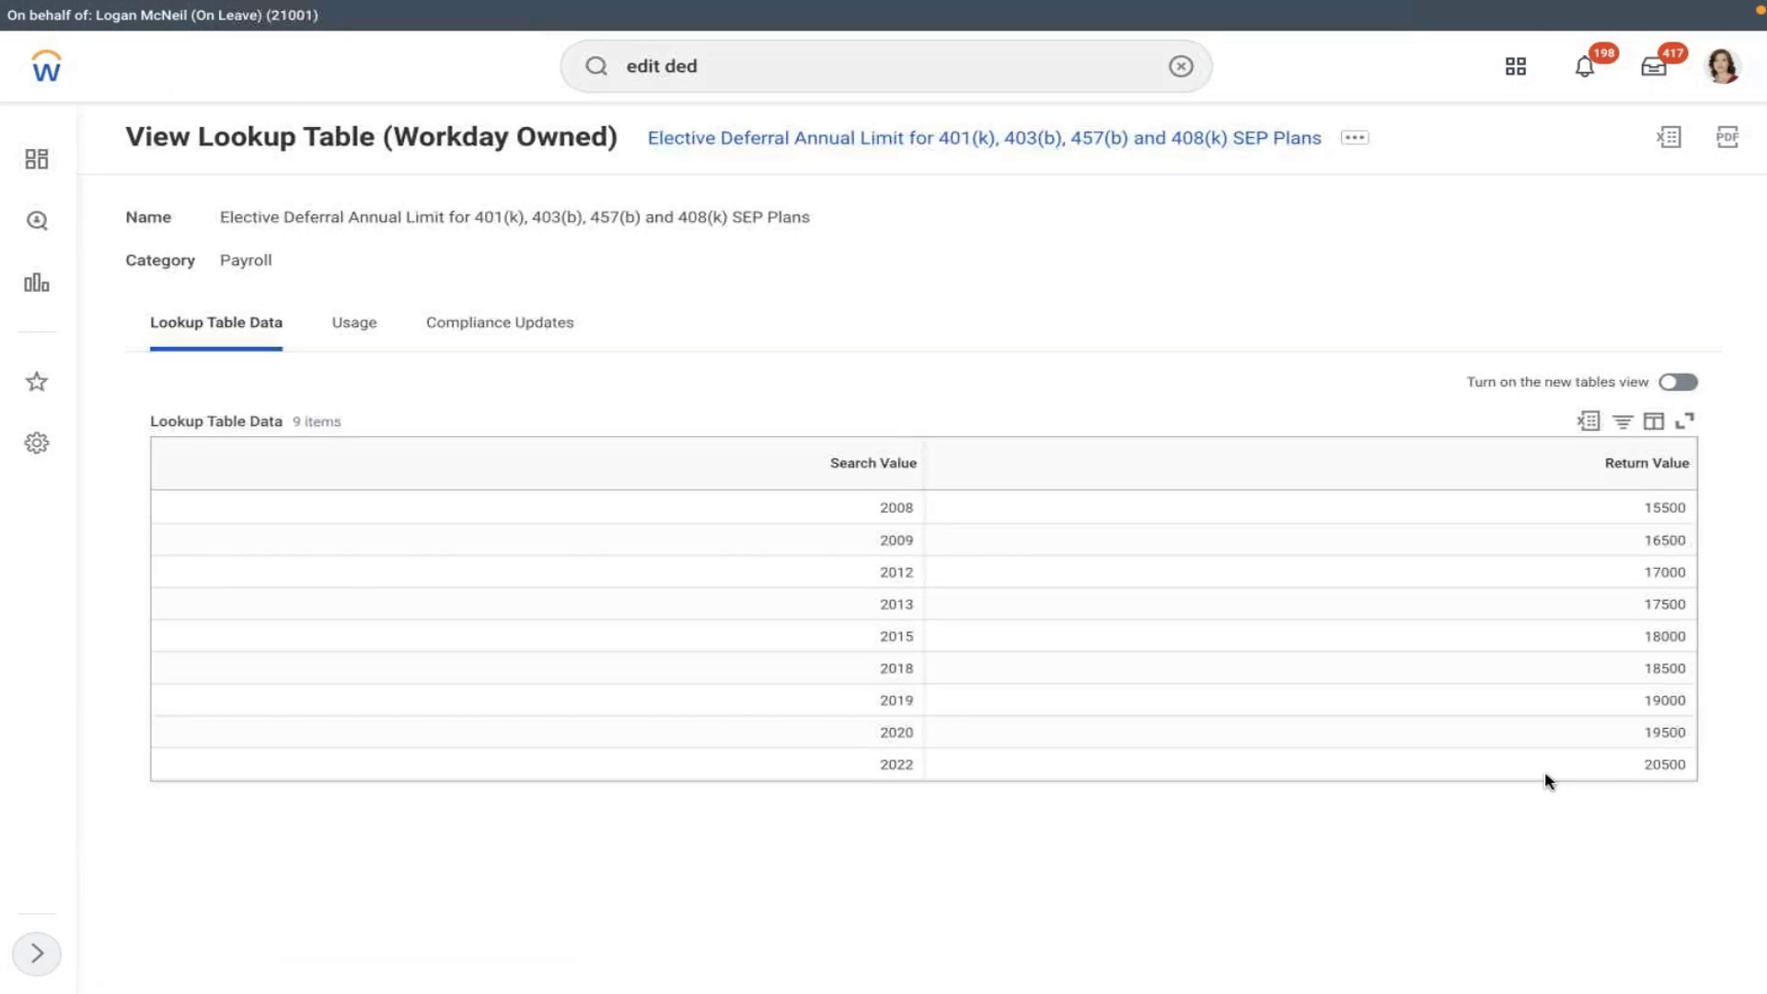
{"action": "double_click", "coordinate": [1611, 769]}
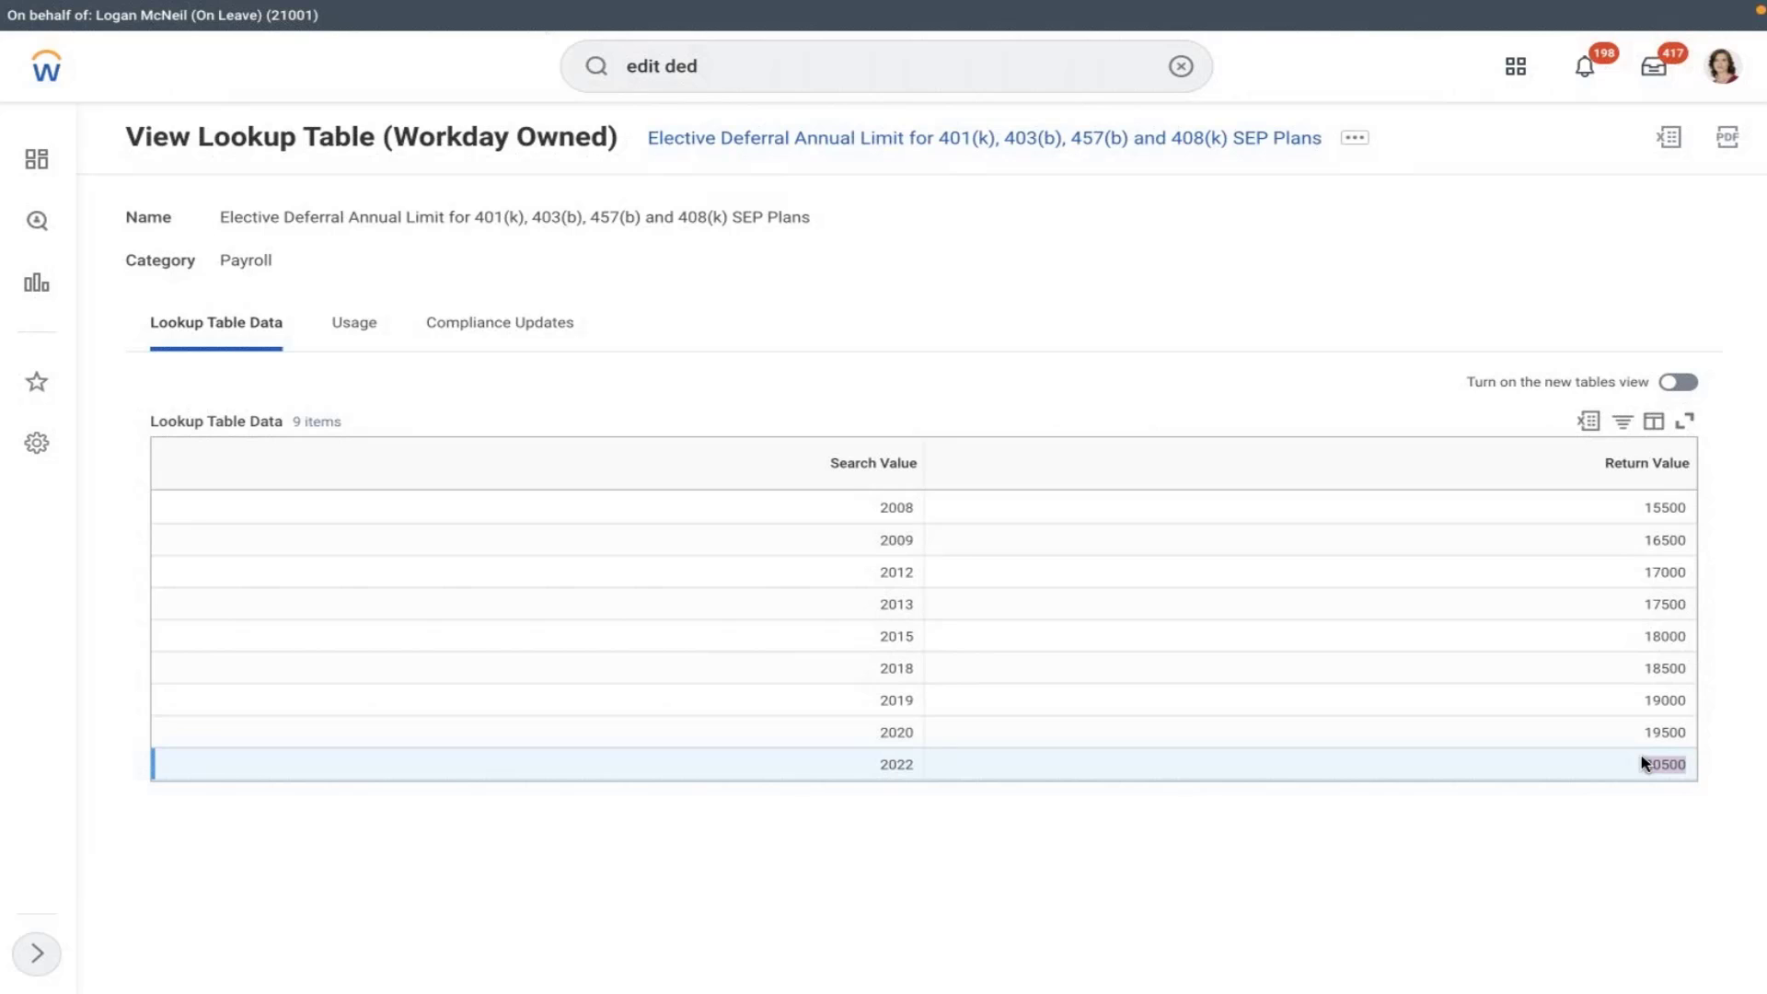
{"action": "left_click", "coordinate": [1627, 764]}
{"action": "left_click", "coordinate": [1256, 735]}
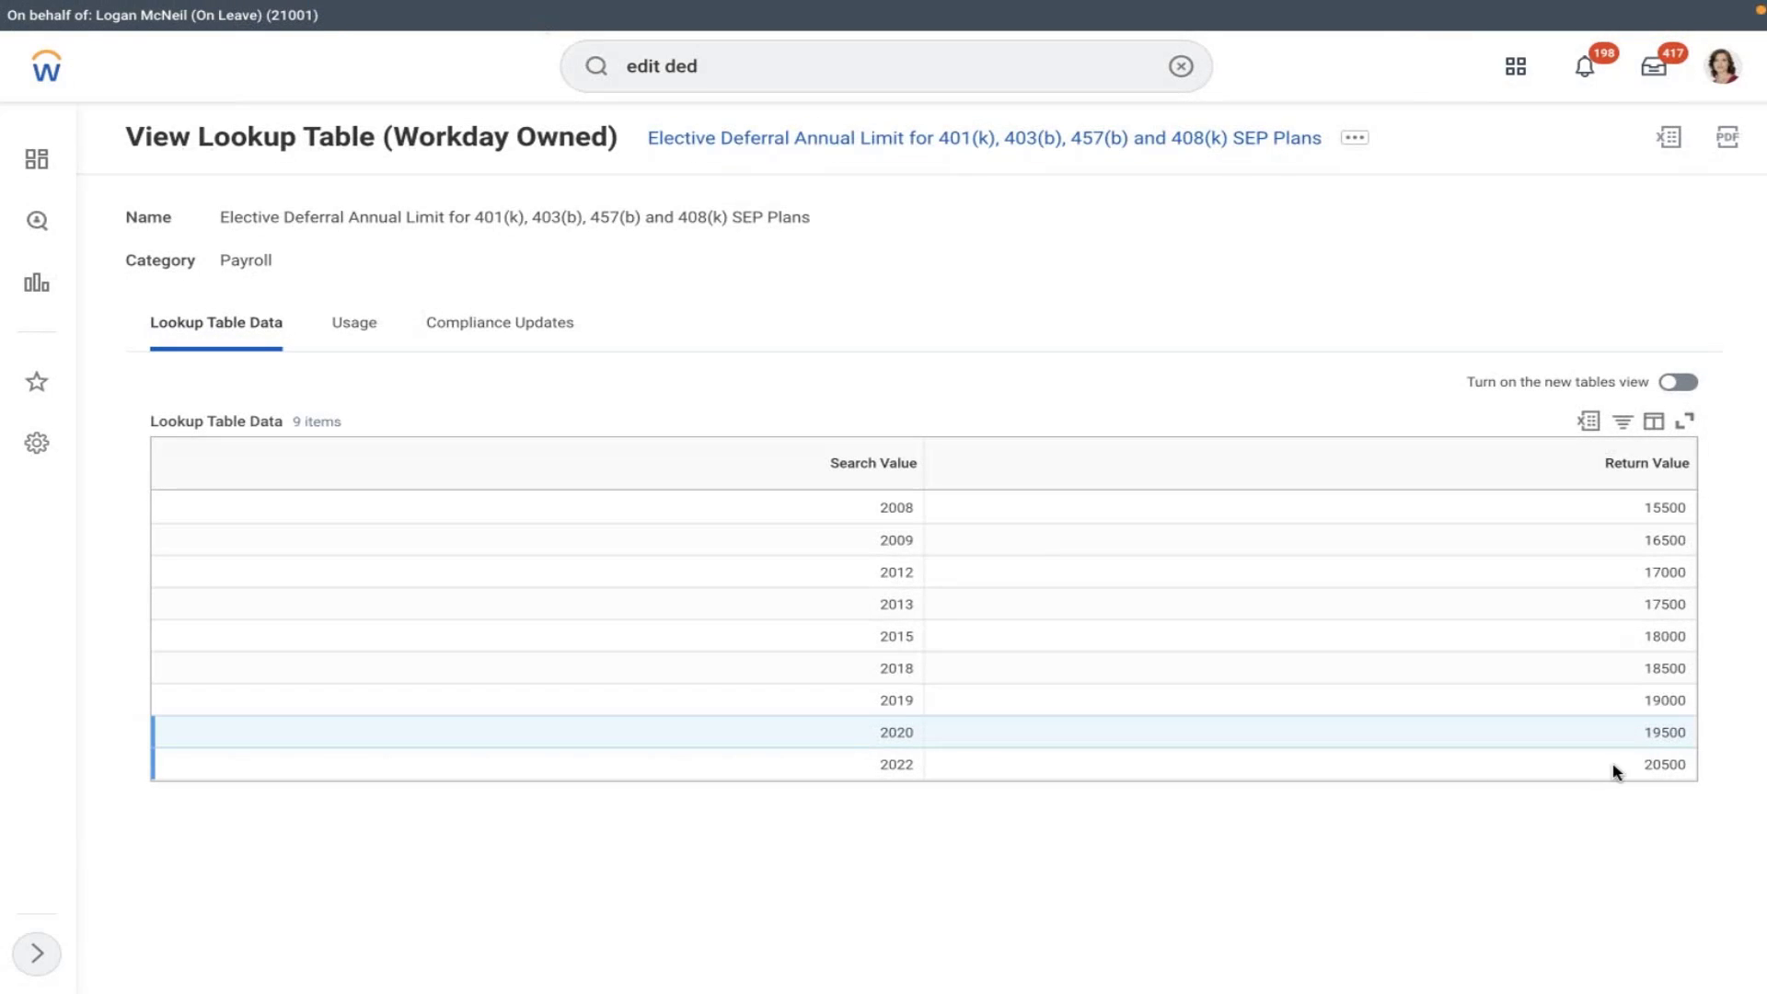
{"action": "left_click_drag", "start_coordinate": [1616, 773], "coordinate": [1693, 780]}
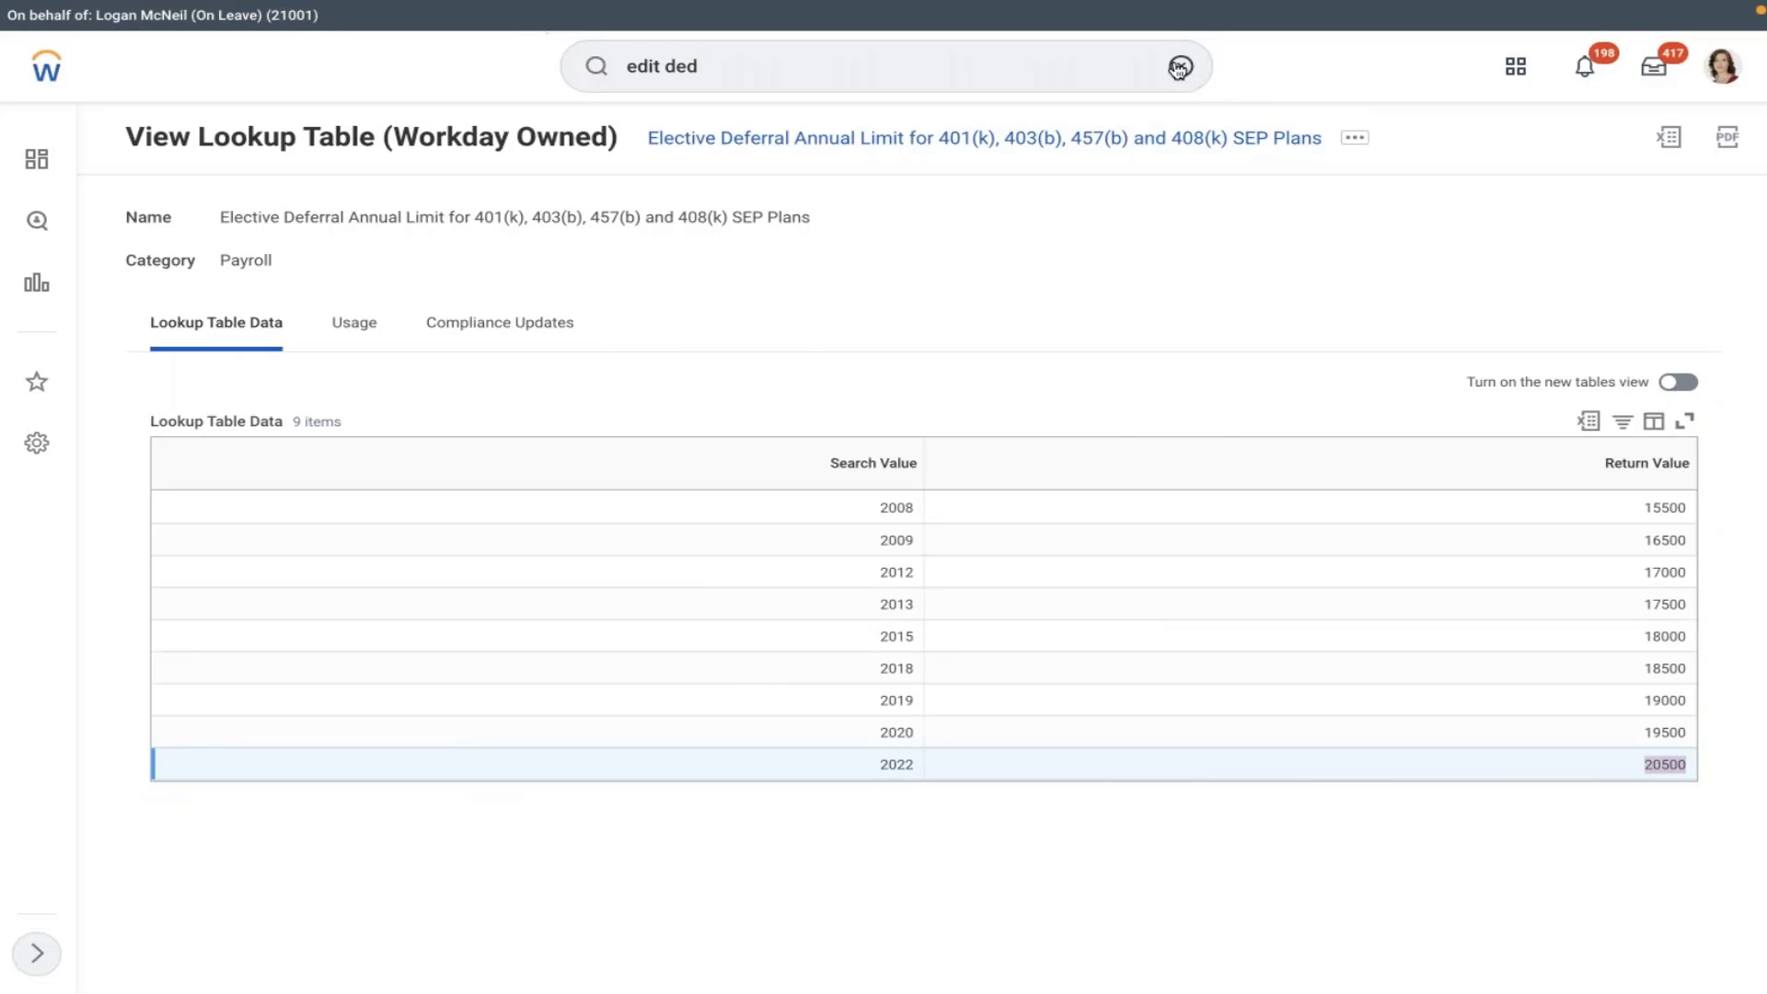
{"action": "left_click", "coordinate": [1194, 65]}
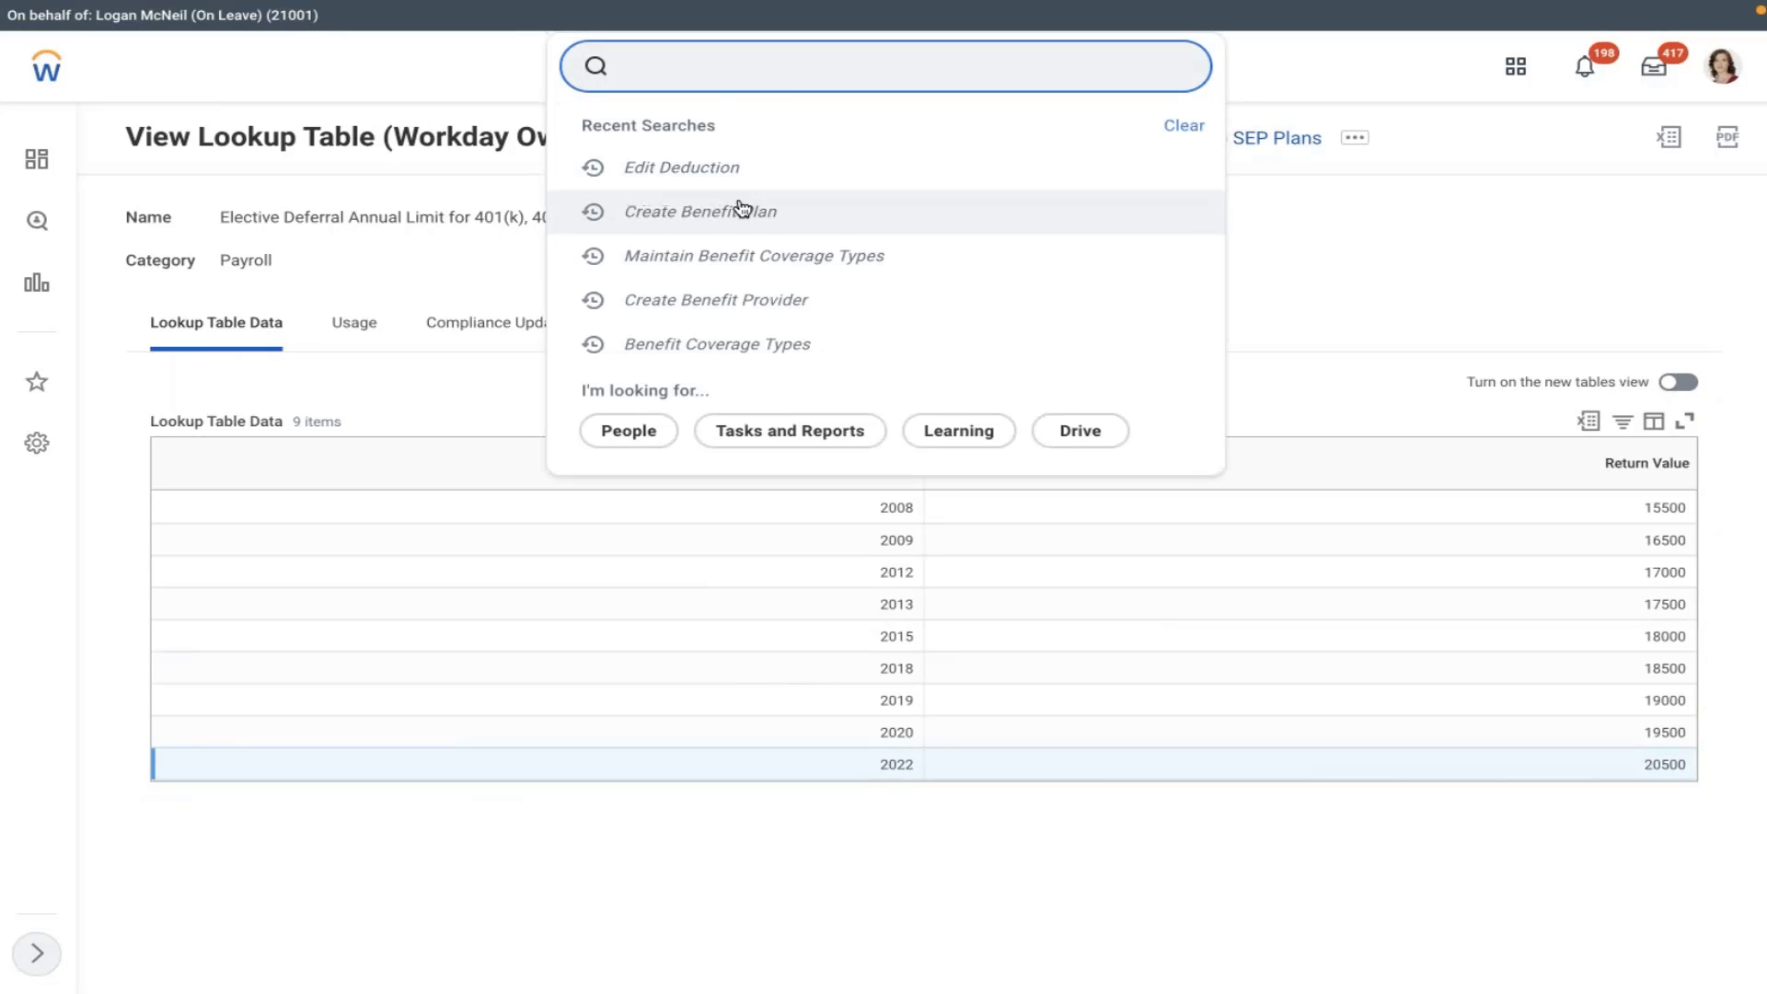
- Open AMD 401K - Company Owned Trust in Edit Benefit Plan, effective 01/01/2022
{"action": "type", "text": "edit "}
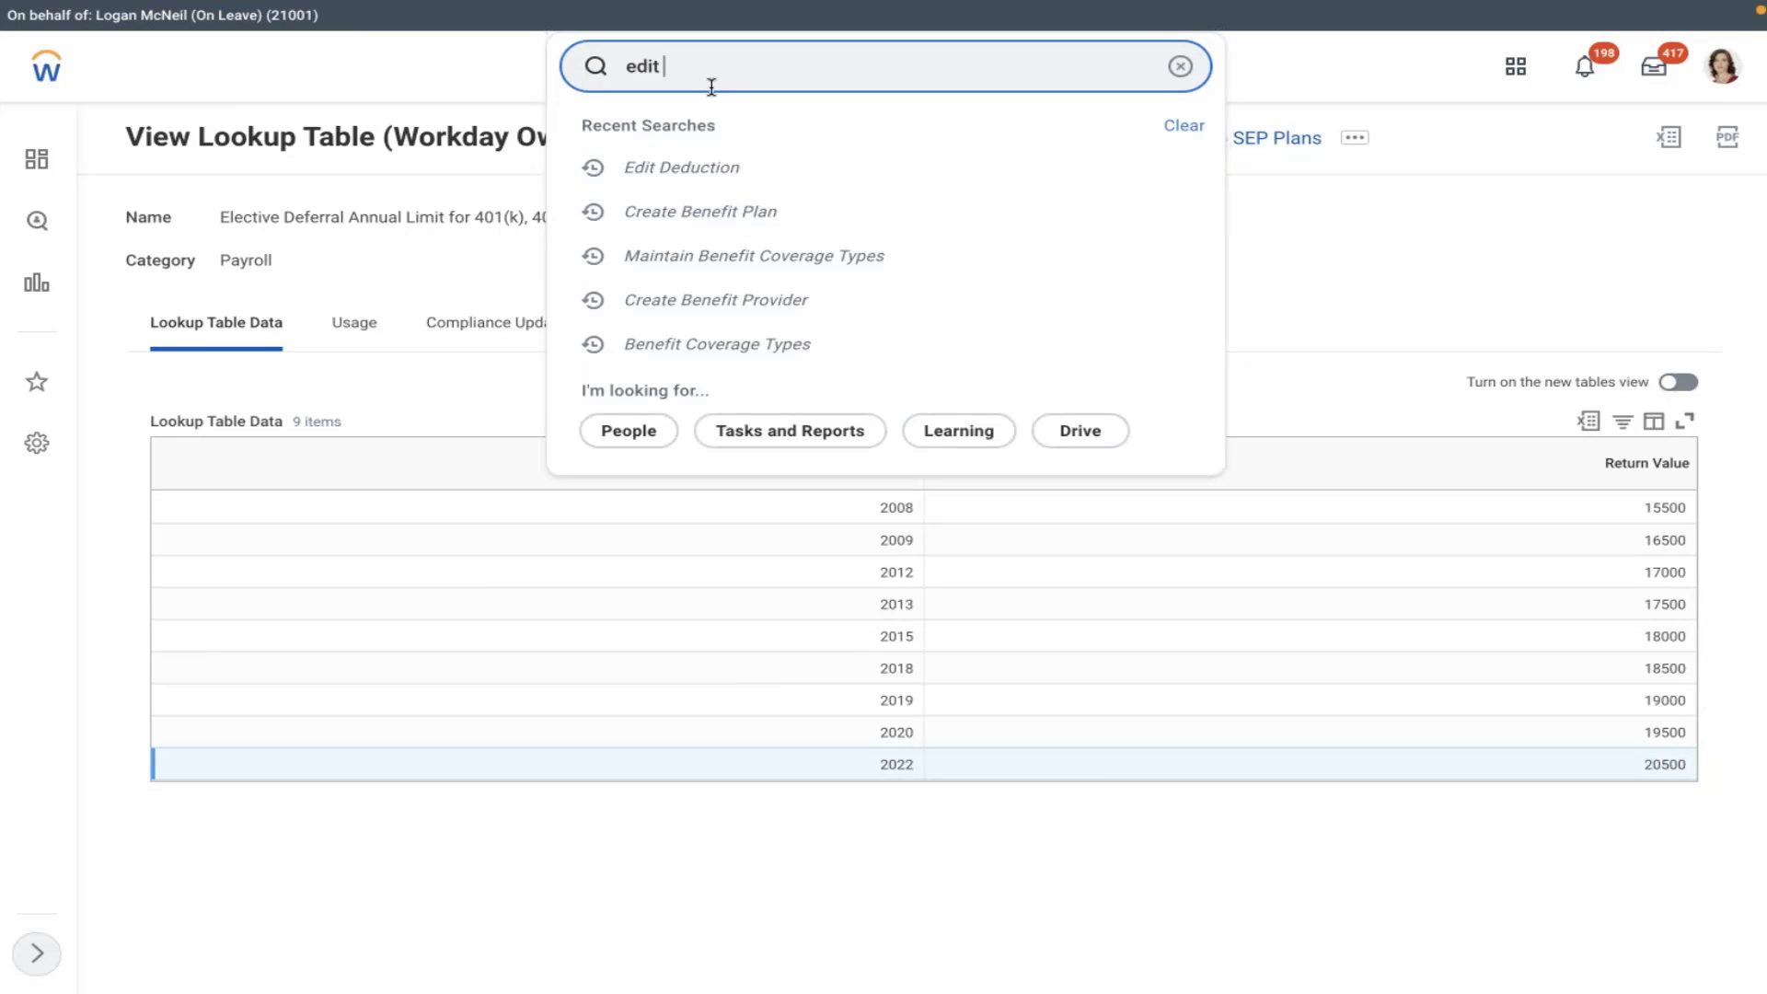
{"action": "type", "text": "ben plan"}
{"action": "left_click", "coordinate": [770, 140]}
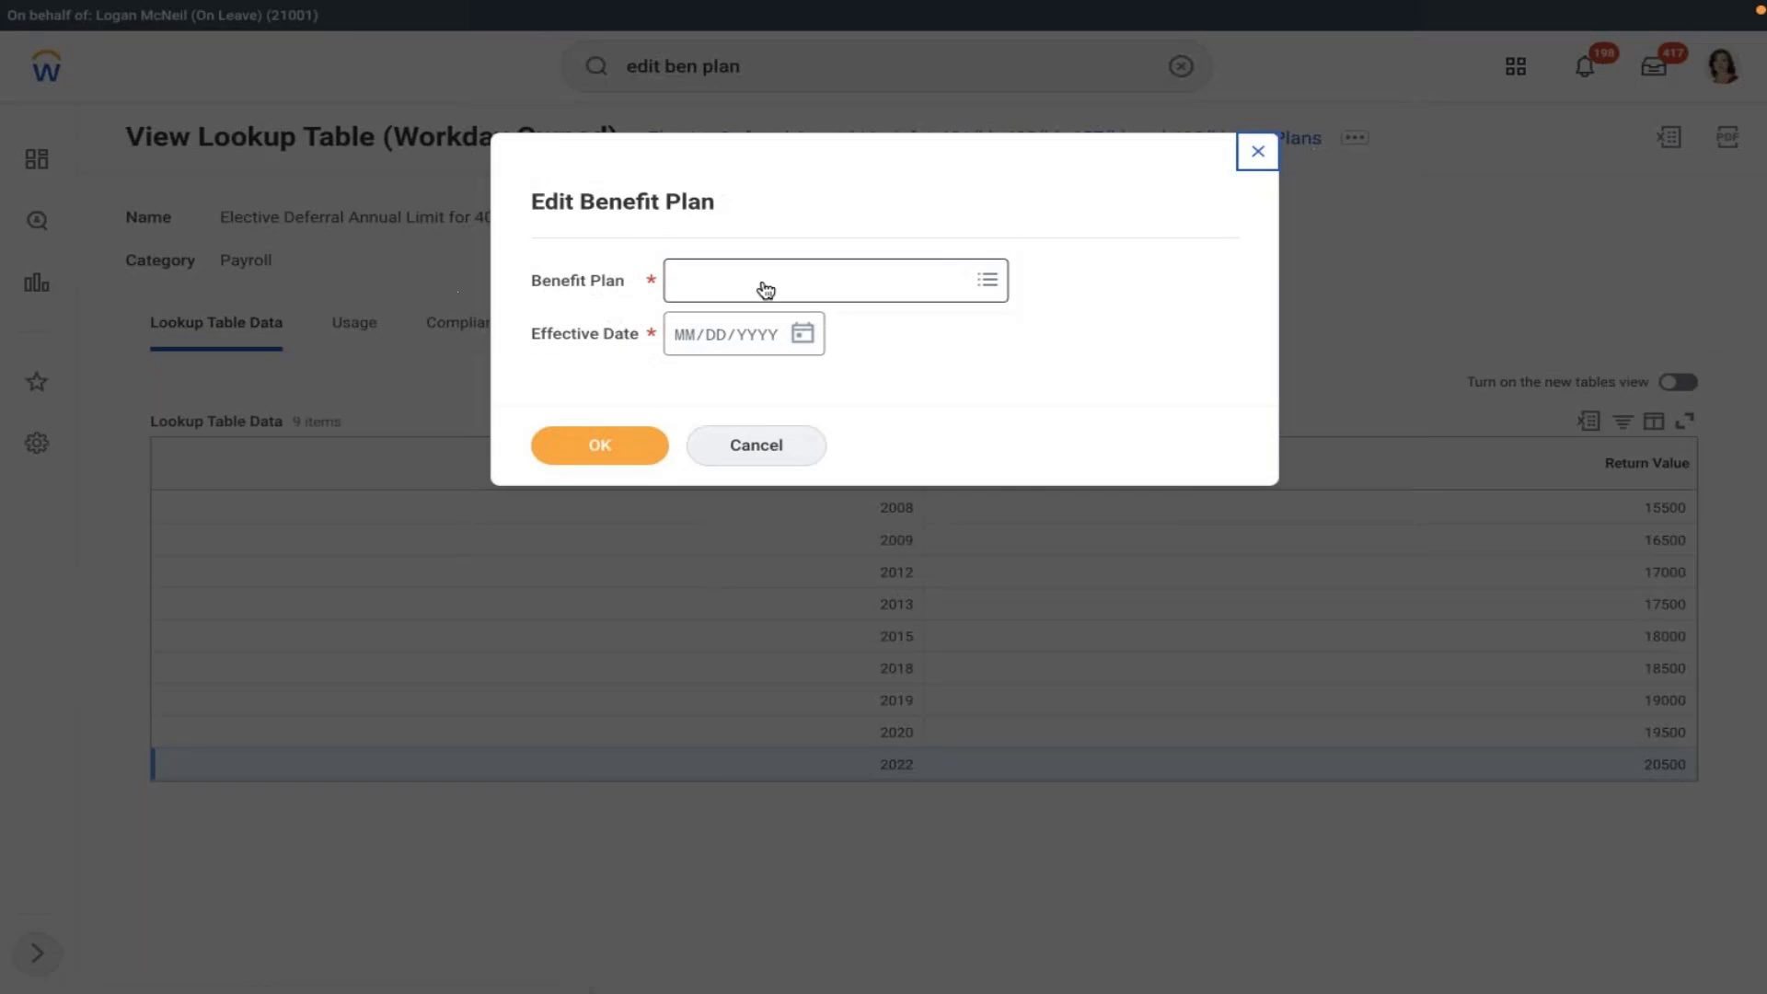
{"action": "left_click", "coordinate": [761, 288]}
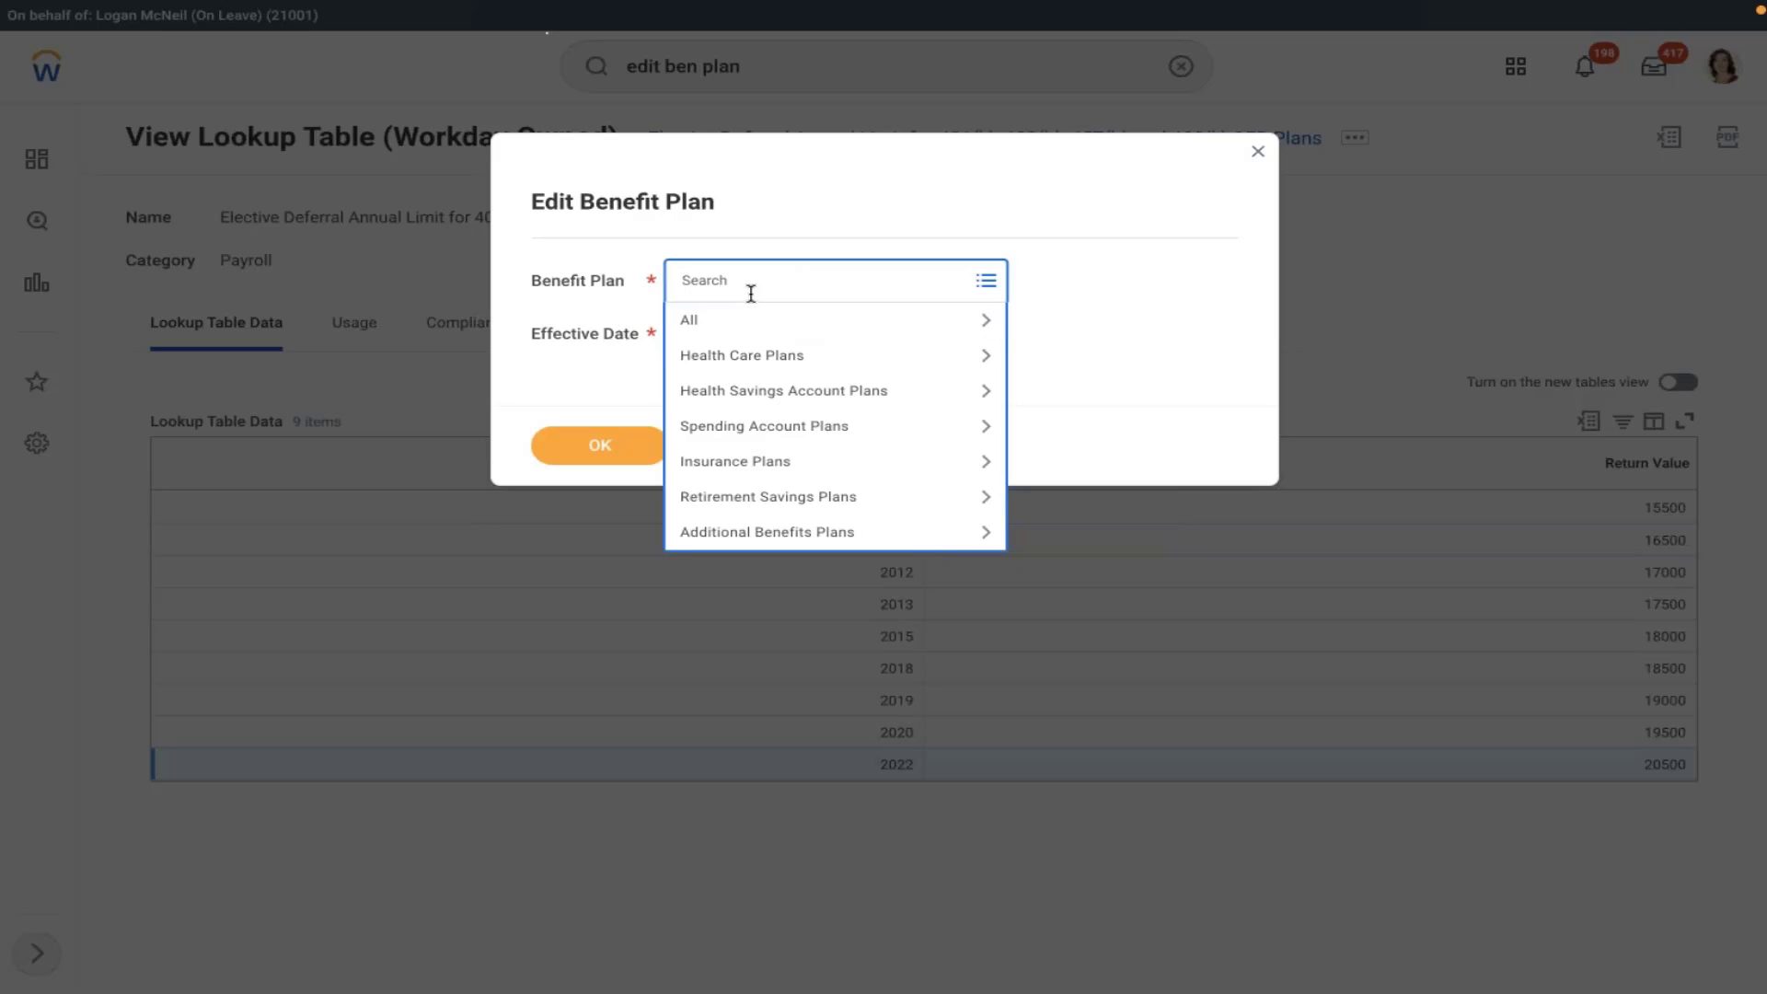
{"action": "left_click", "coordinate": [747, 496]}
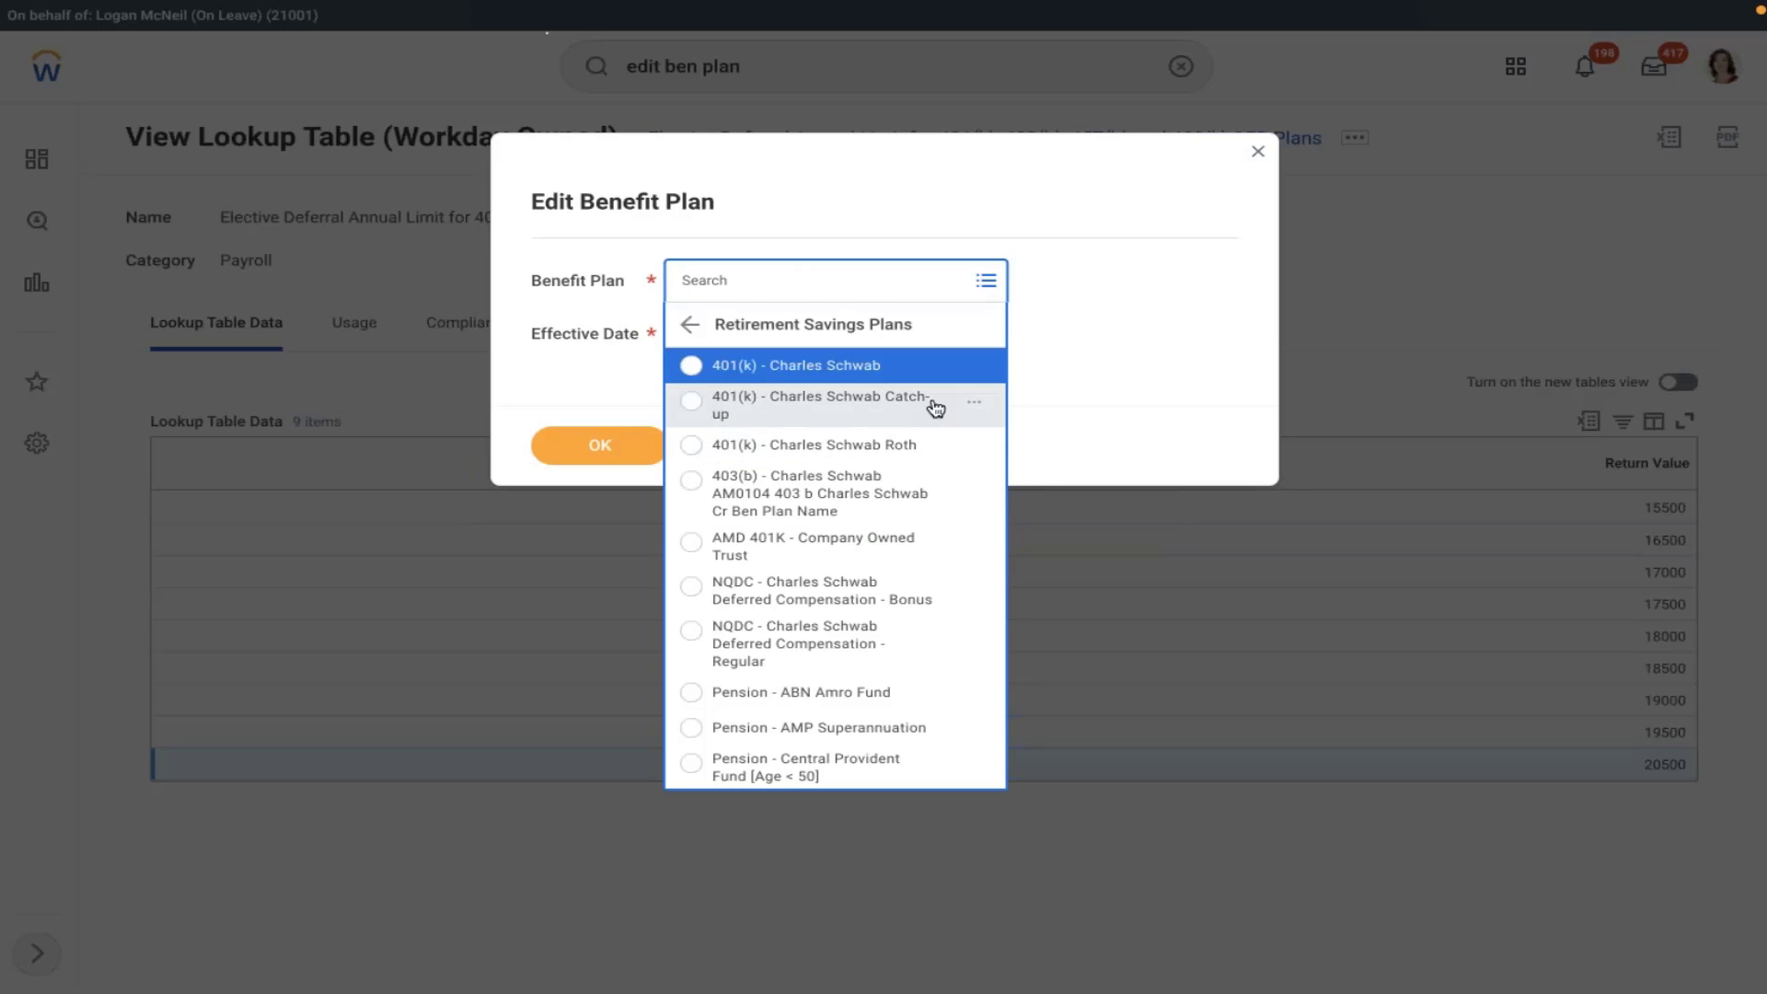
{"action": "left_click", "coordinate": [796, 547]}
{"action": "left_click", "coordinate": [807, 345]}
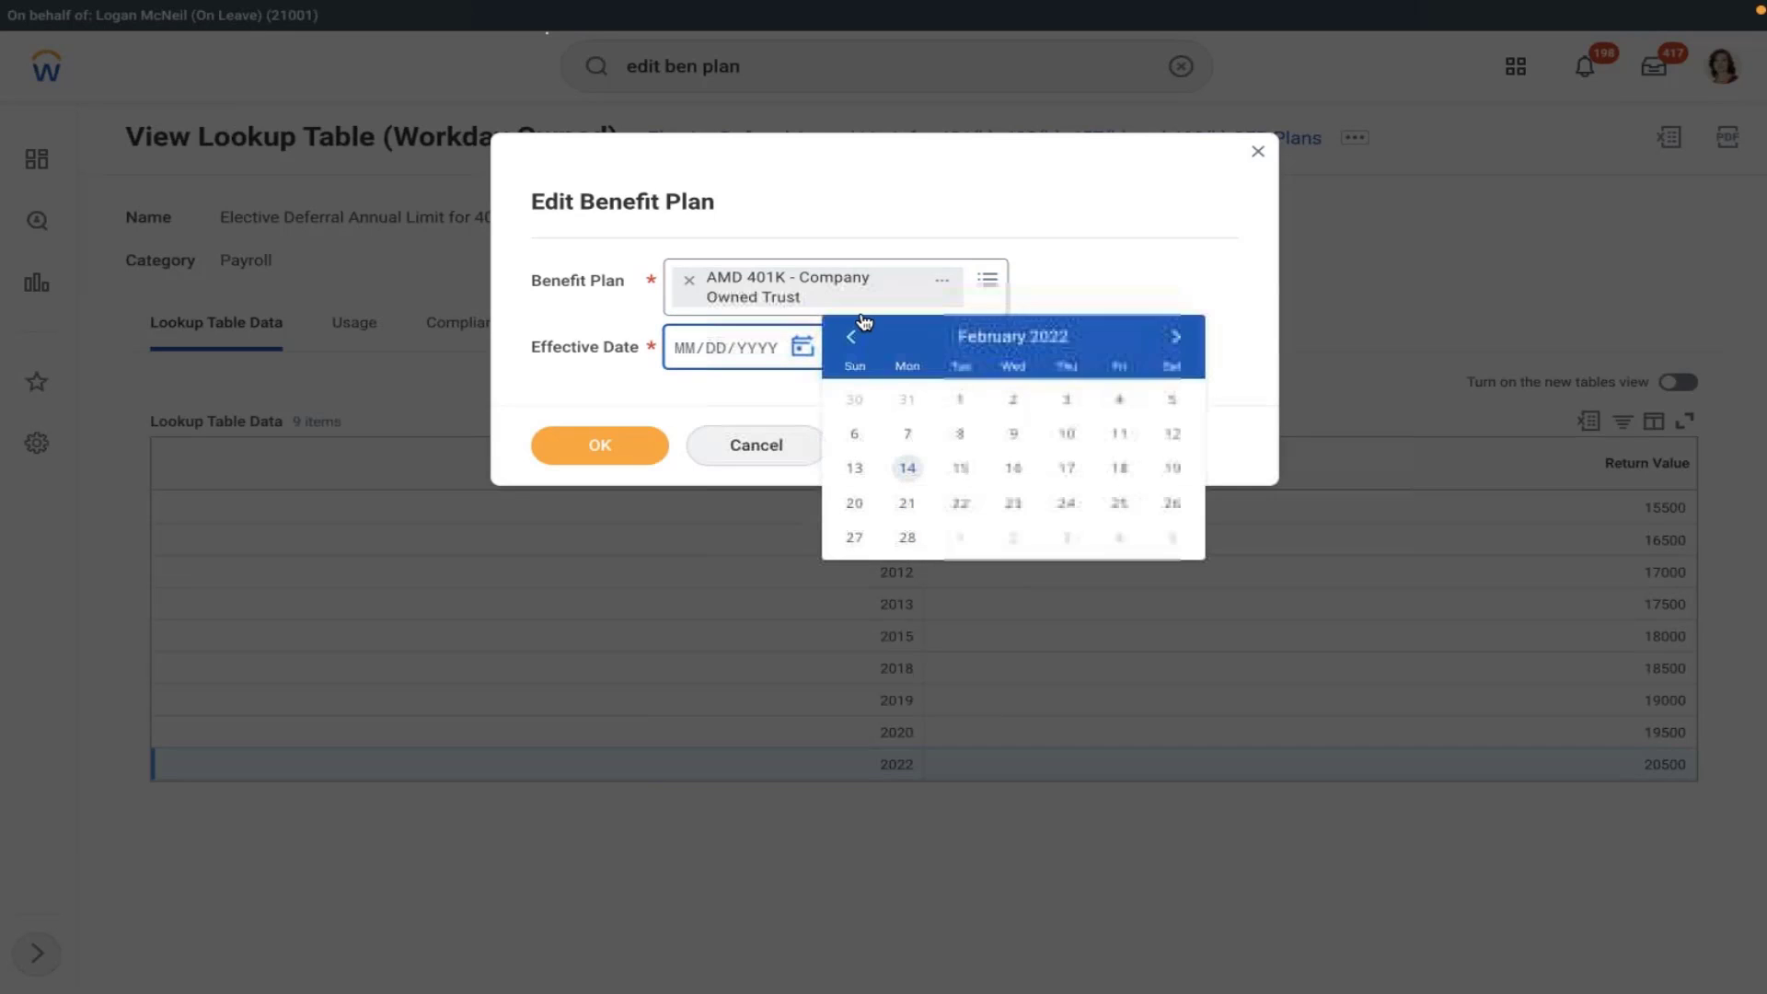
{"action": "left_click", "coordinate": [850, 337]}
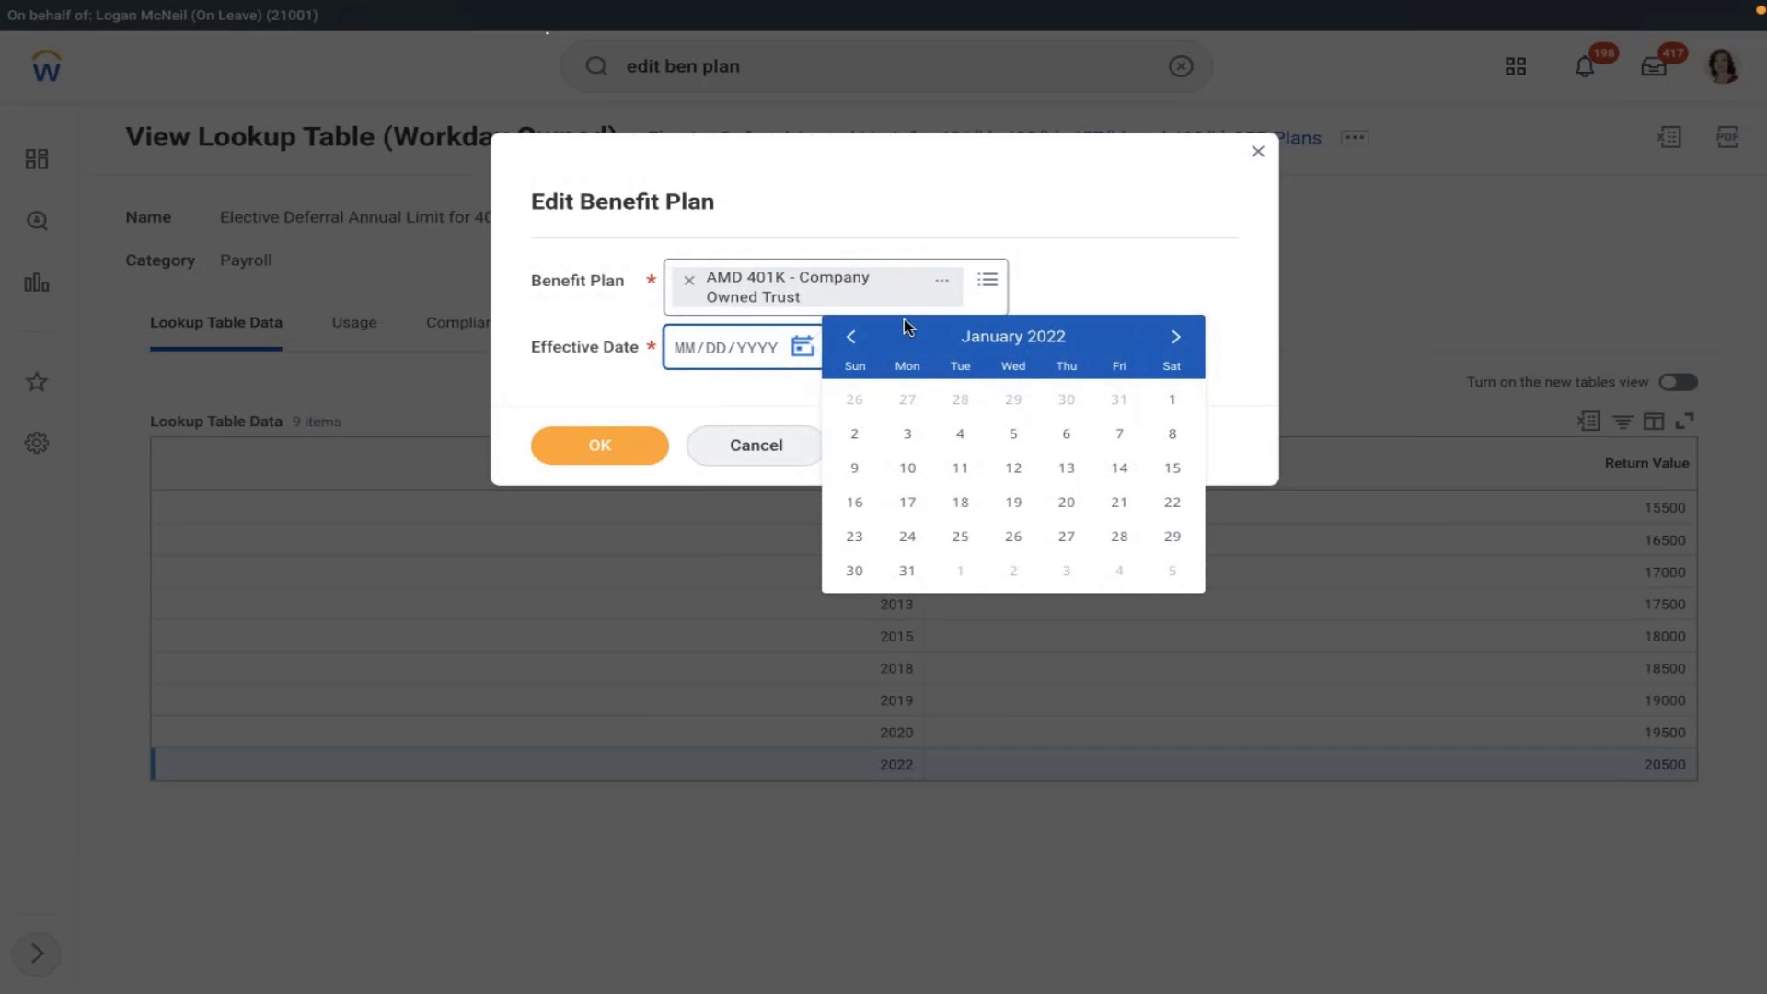
{"action": "left_click", "coordinate": [1171, 401]}
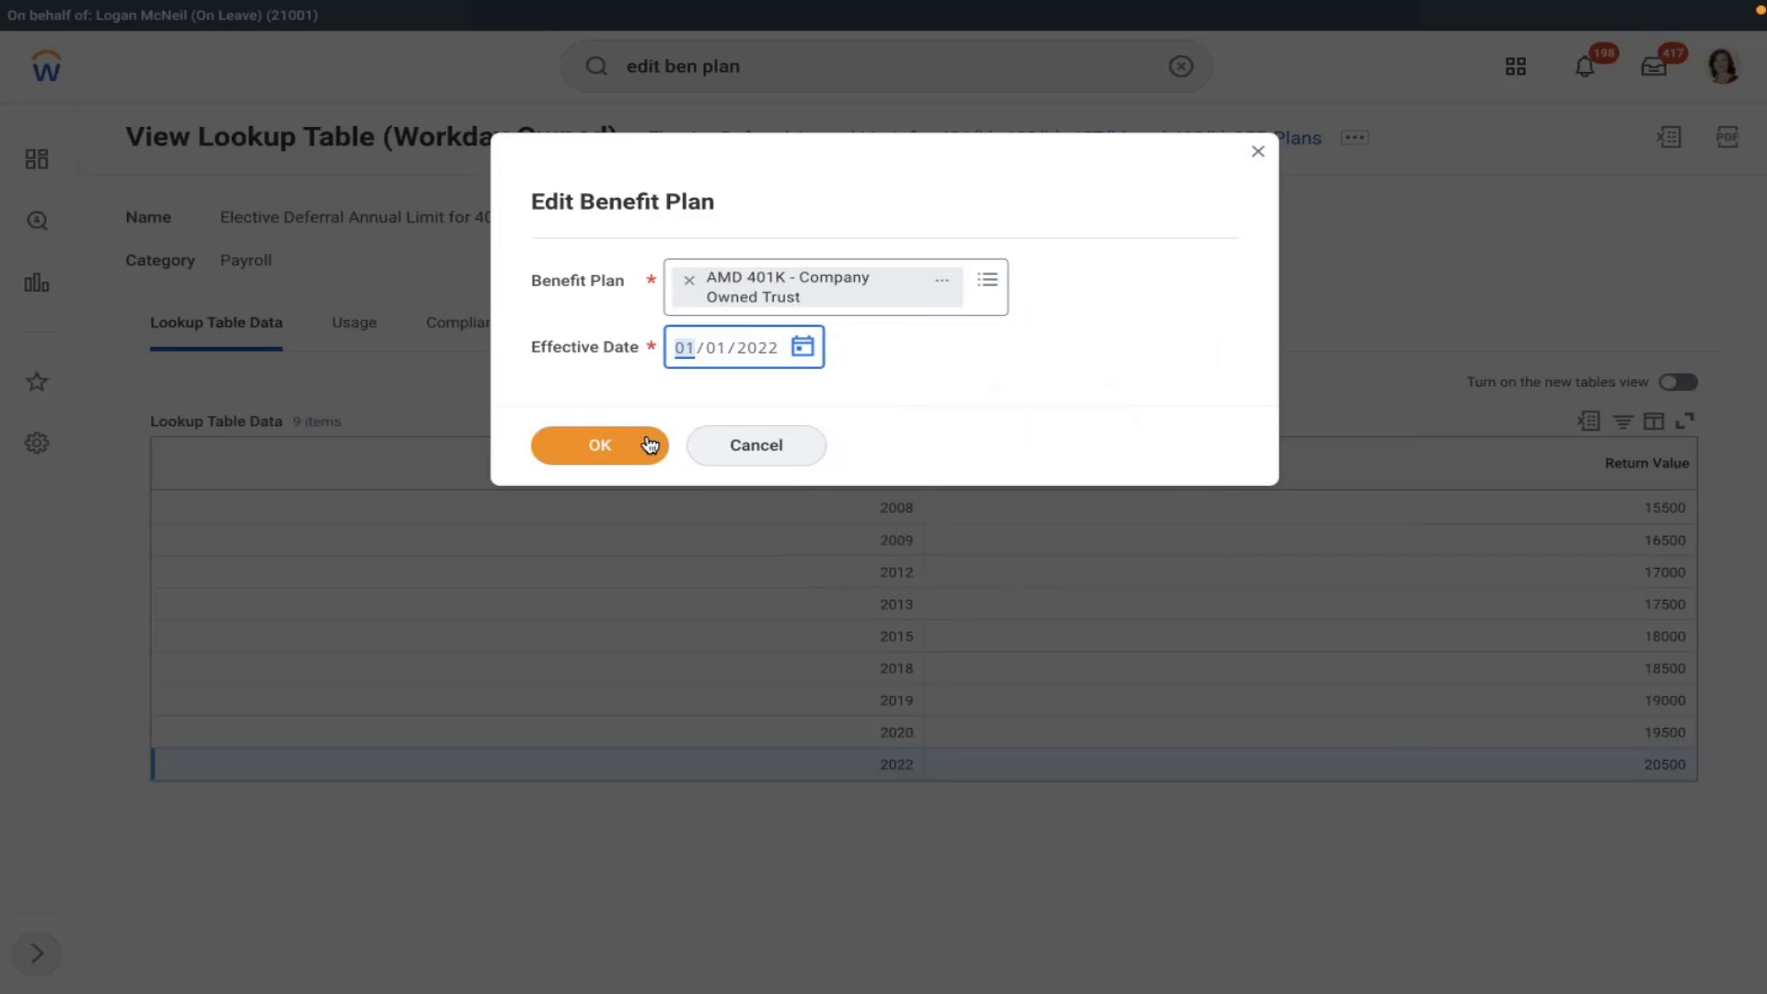
{"action": "left_click", "coordinate": [648, 445]}
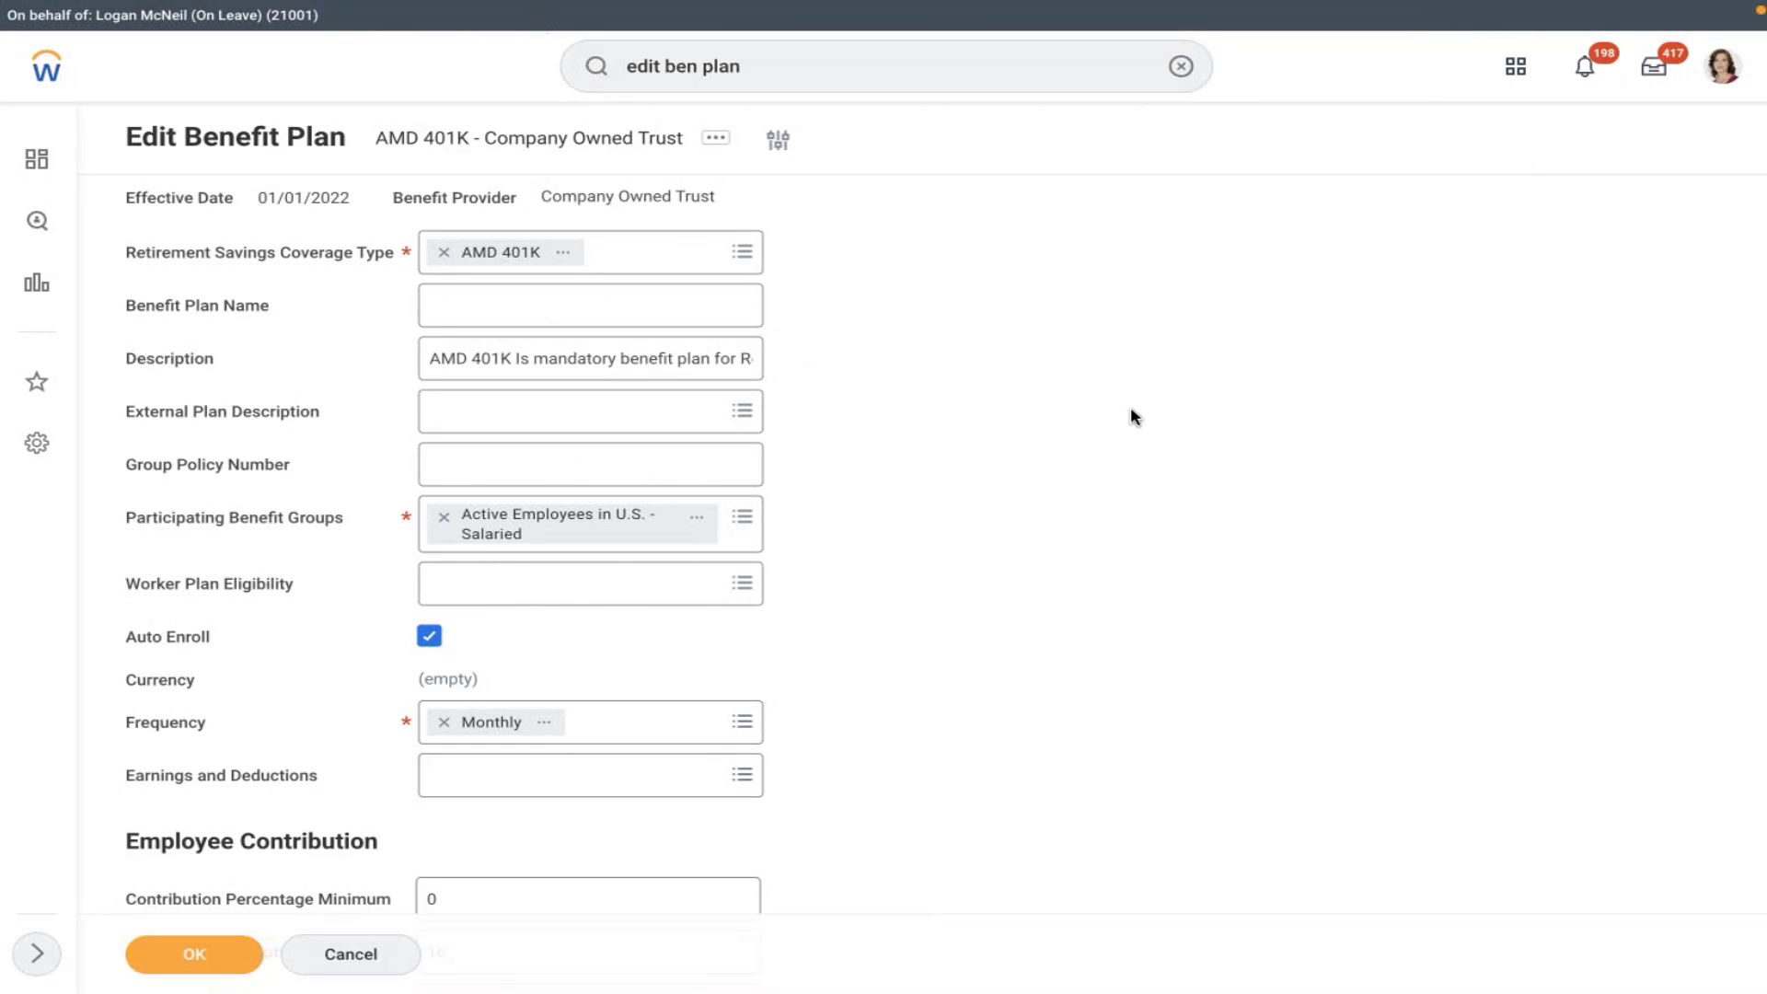
- Replace the Maximum Contribution % value 16 with 100
{"action": "scroll", "coordinate": [1132, 416], "scroll_direction": "down", "scroll_amount": 1}
{"action": "scroll", "coordinate": [1132, 417], "scroll_direction": "down", "scroll_amount": 6}
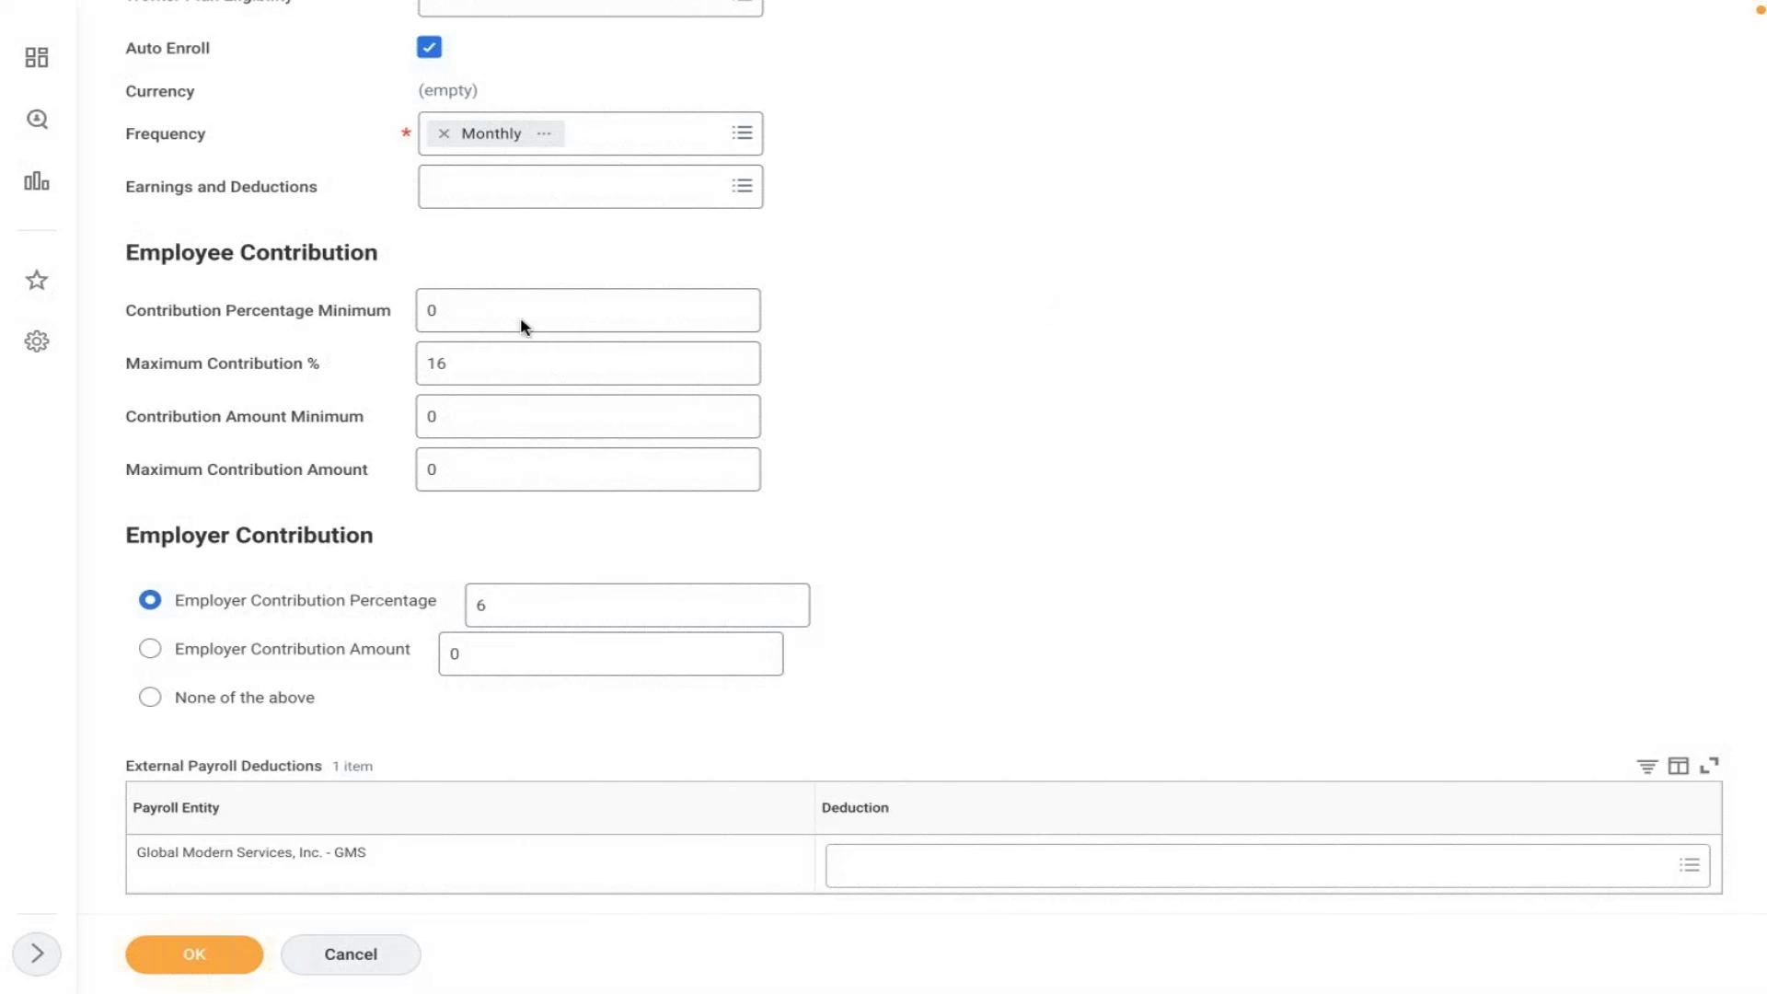
{"action": "left_click", "coordinate": [486, 363]}
{"action": "key", "text": "ctrl+a"}
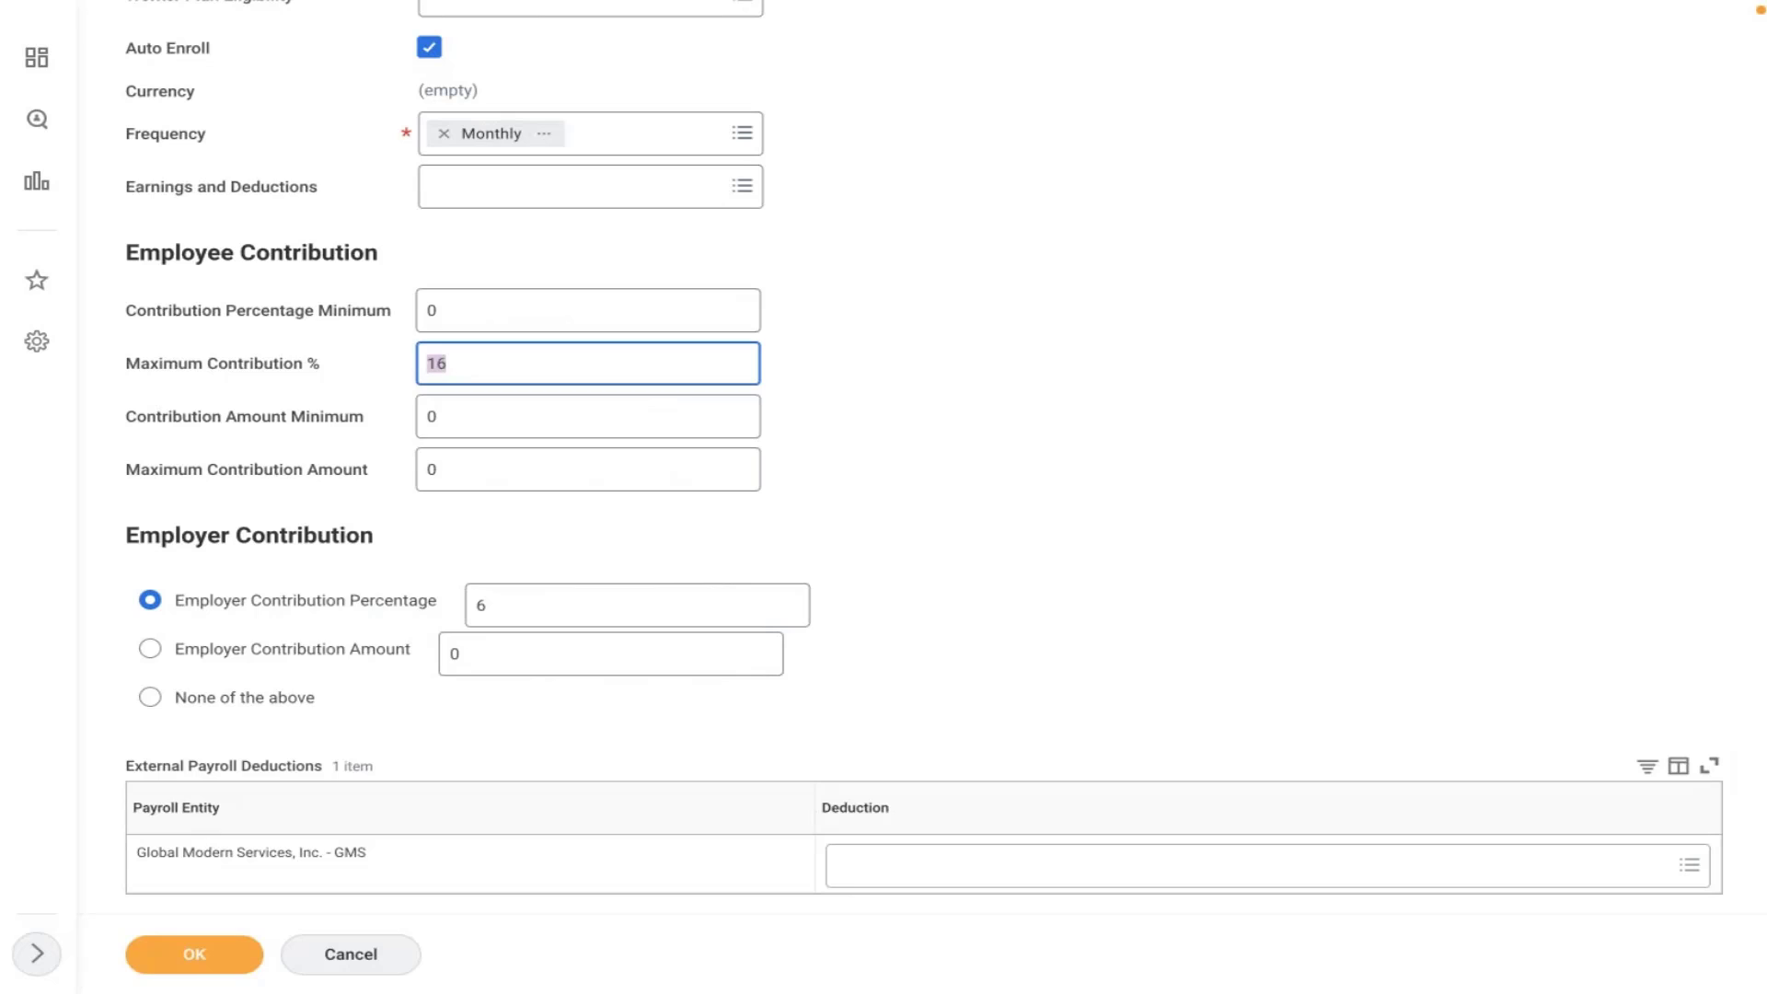
{"action": "key", "text": "BackSpace"}
{"action": "type", "text": "100"}
{"action": "mouse_move", "coordinate": [464, 364]}
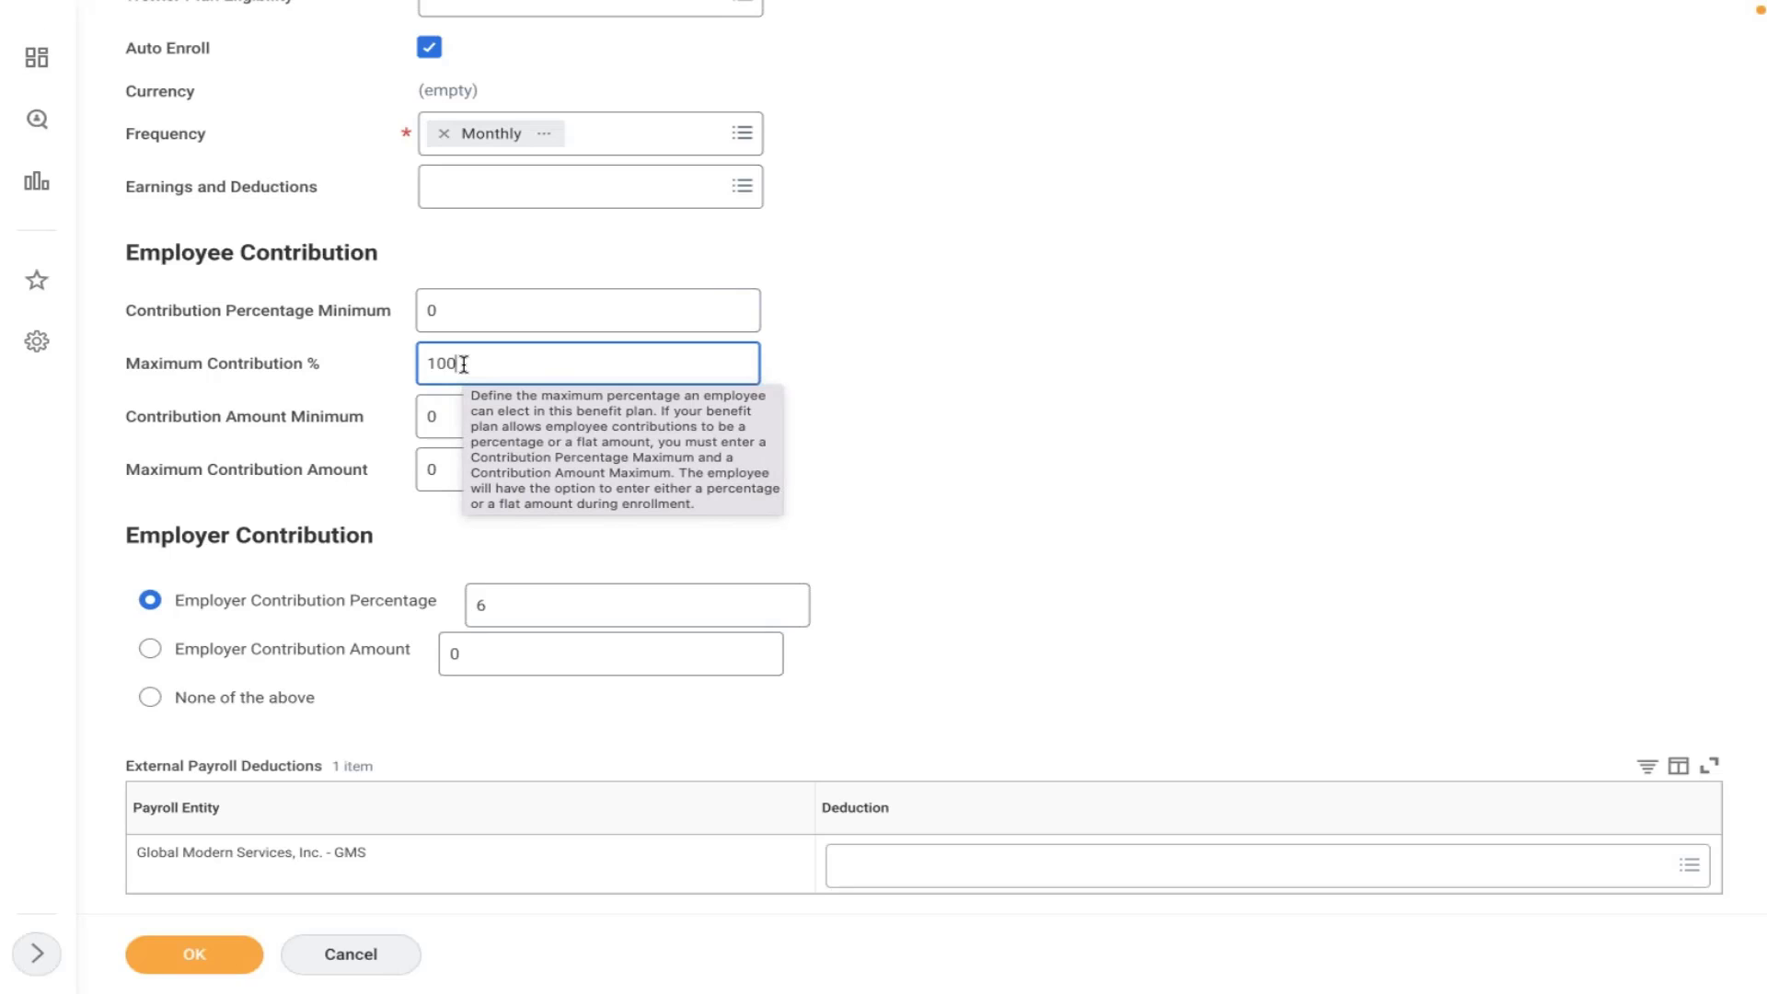
{"action": "left_click", "coordinate": [870, 420]}
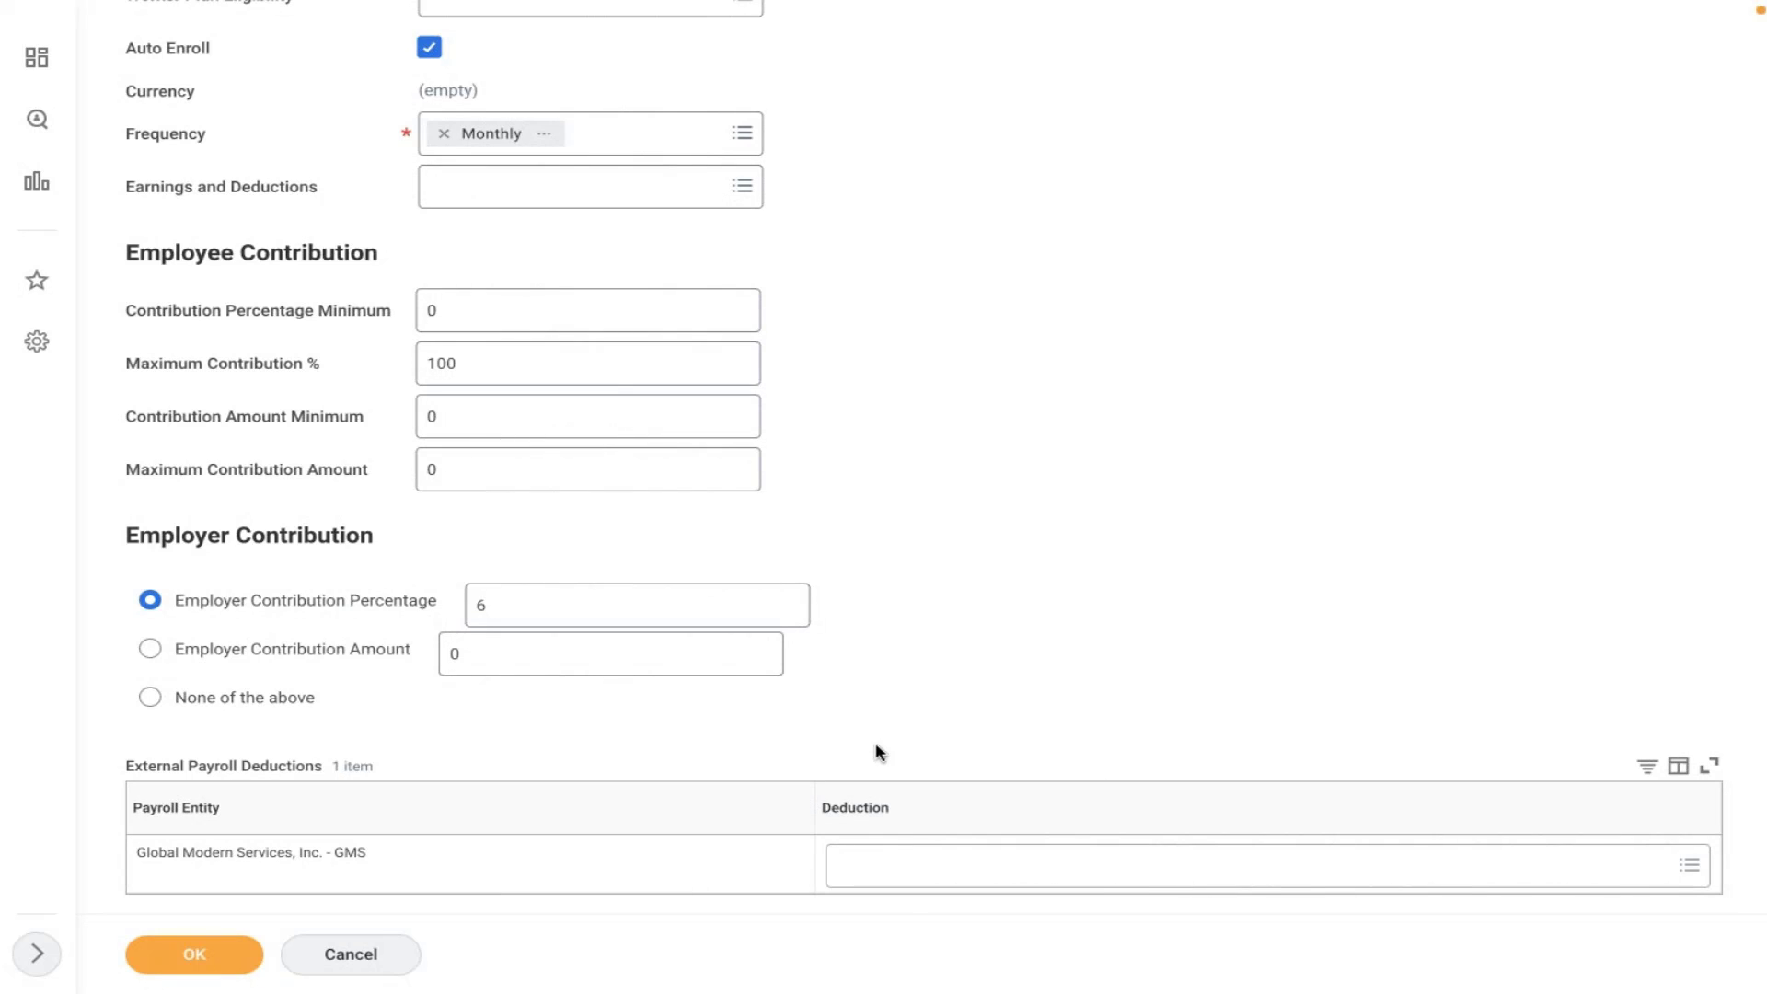
- Submit the AMD 401K plan with the 100% maximum contribution and clear the search
{"action": "left_click", "coordinate": [1003, 847]}
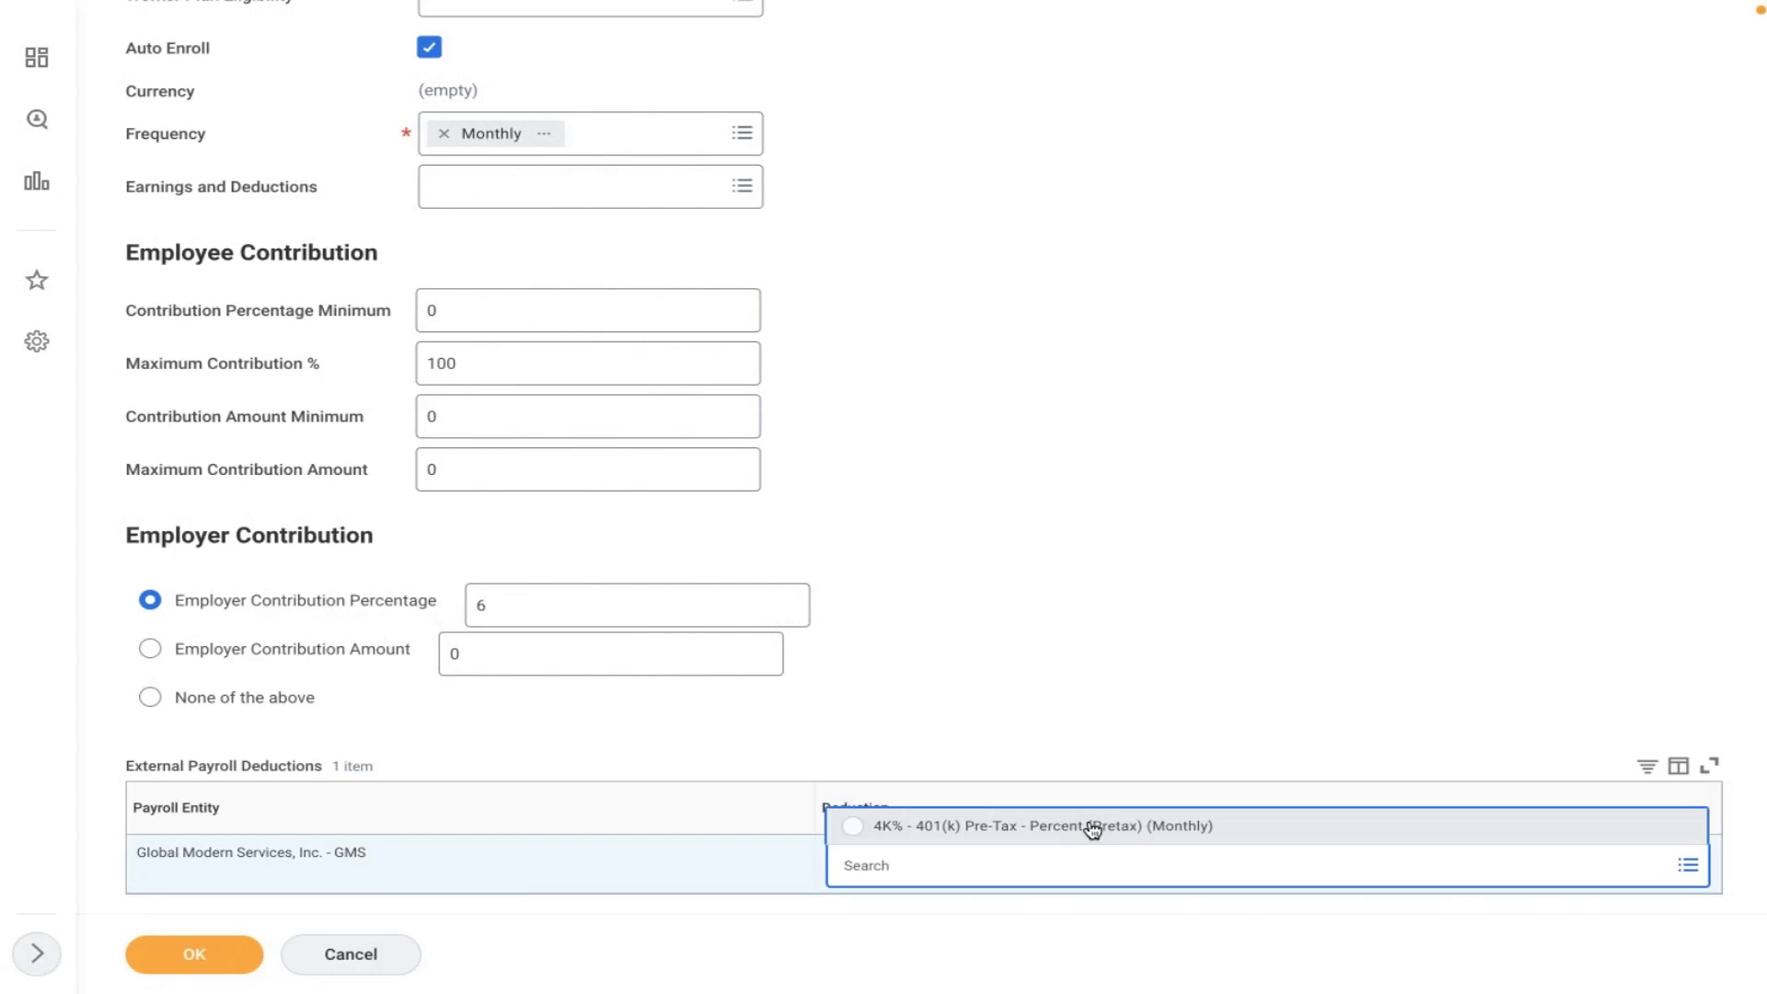
{"action": "left_click", "coordinate": [1046, 672]}
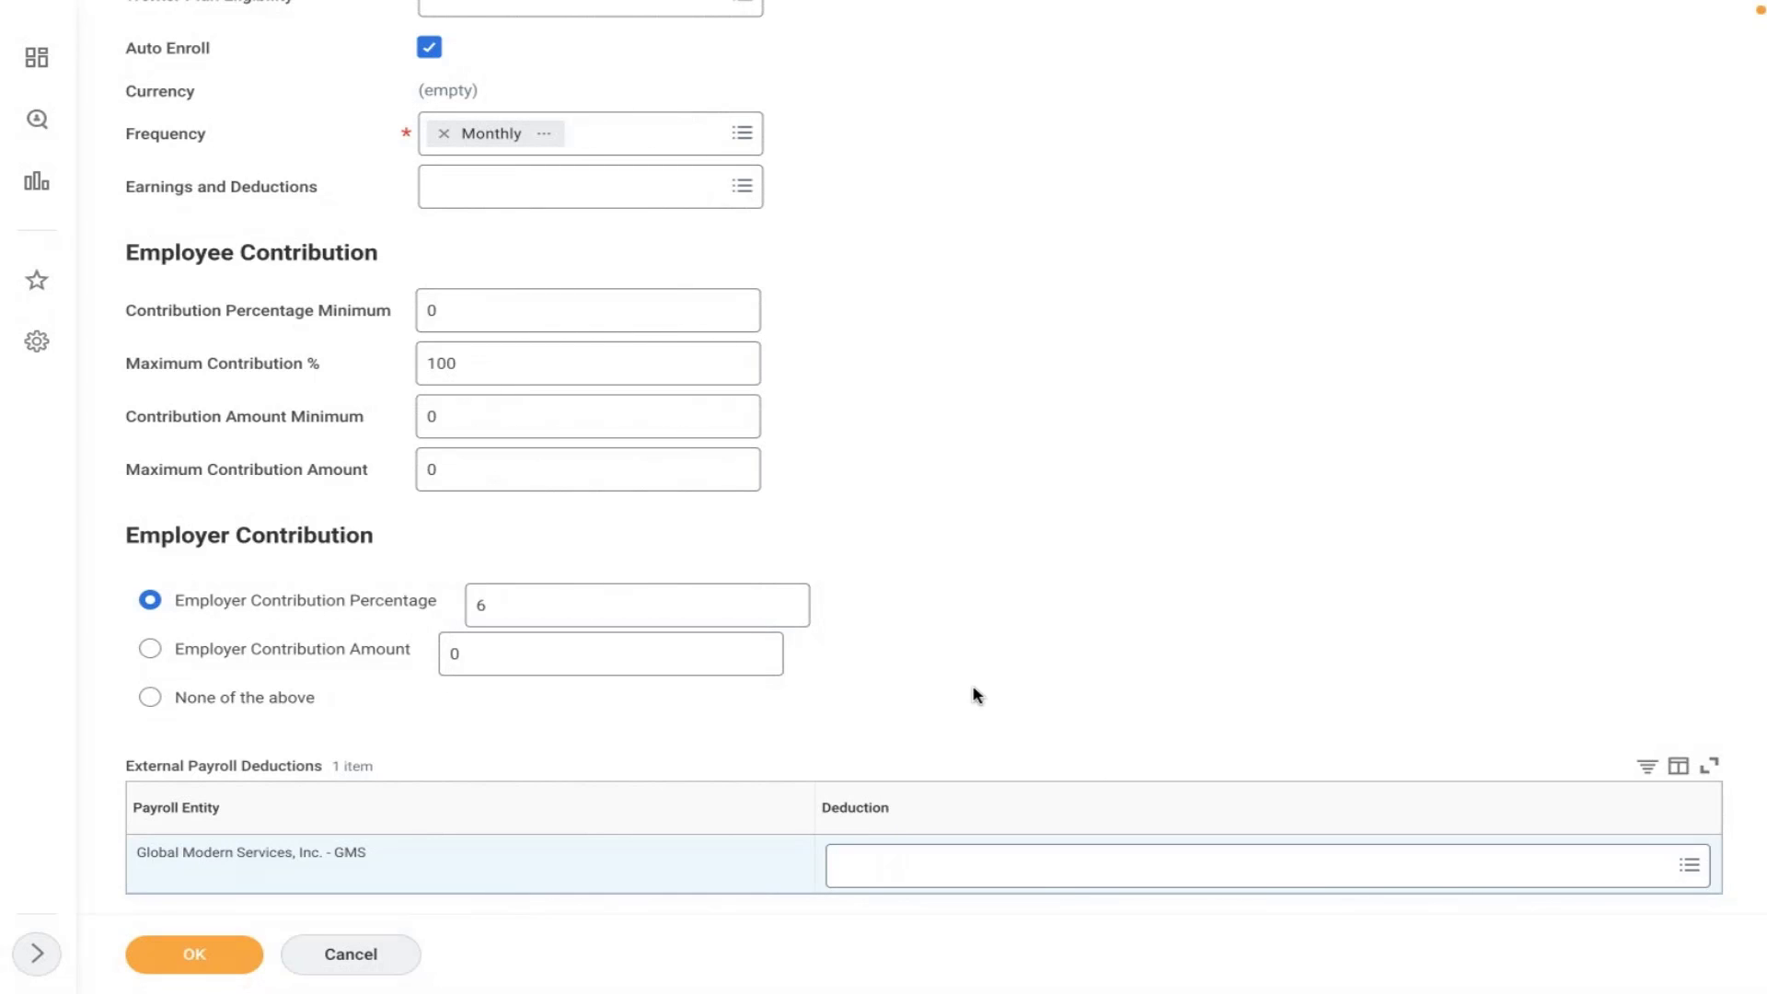
{"action": "scroll", "coordinate": [978, 695], "scroll_direction": "up", "scroll_amount": 6}
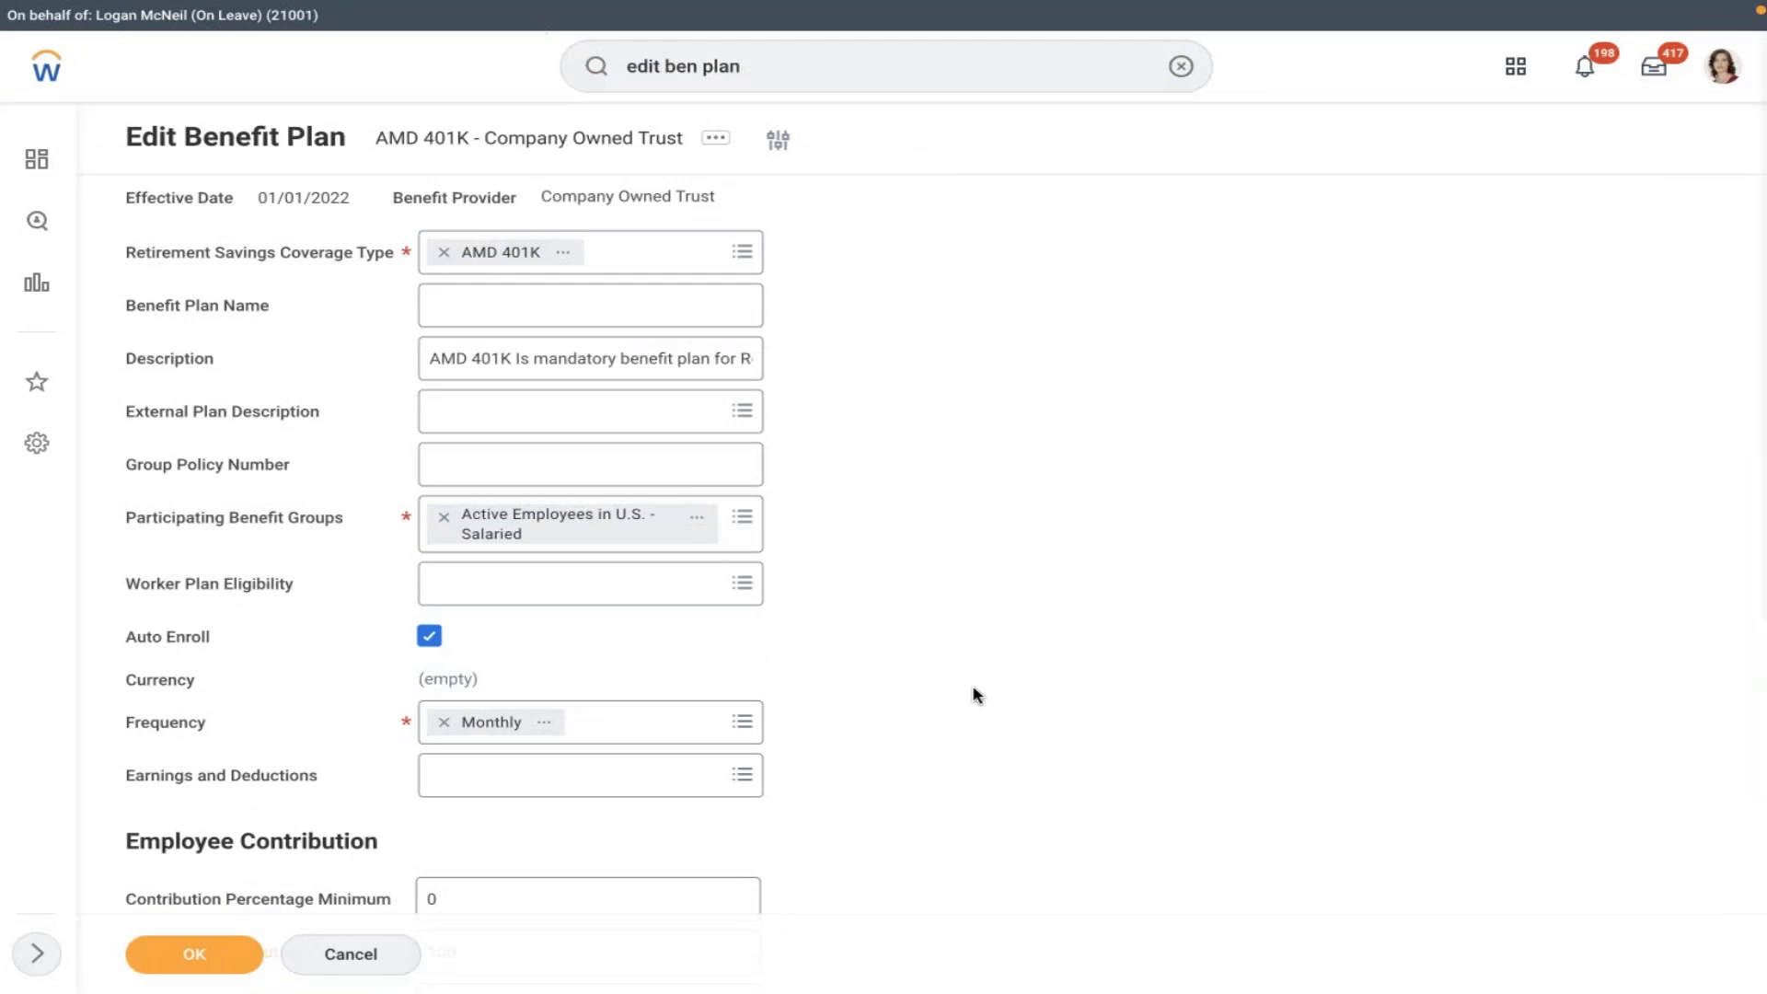
{"action": "scroll", "coordinate": [977, 695], "scroll_direction": "down", "scroll_amount": 3}
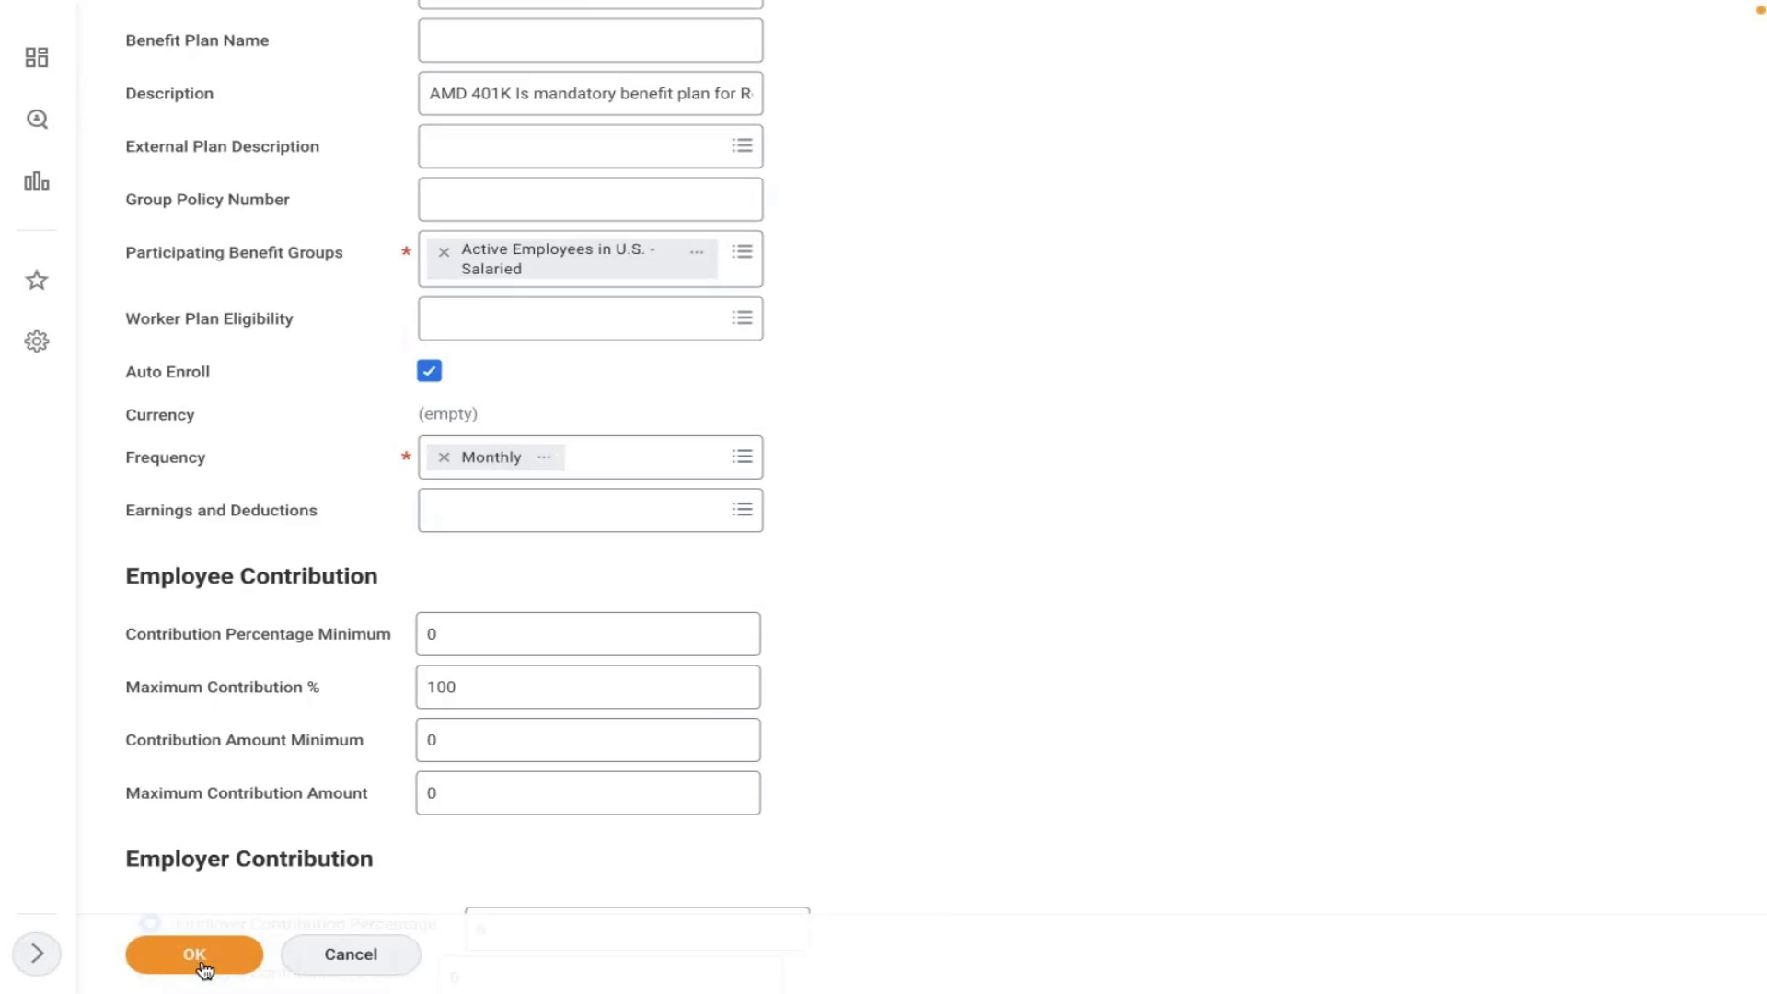
{"action": "left_click", "coordinate": [204, 959]}
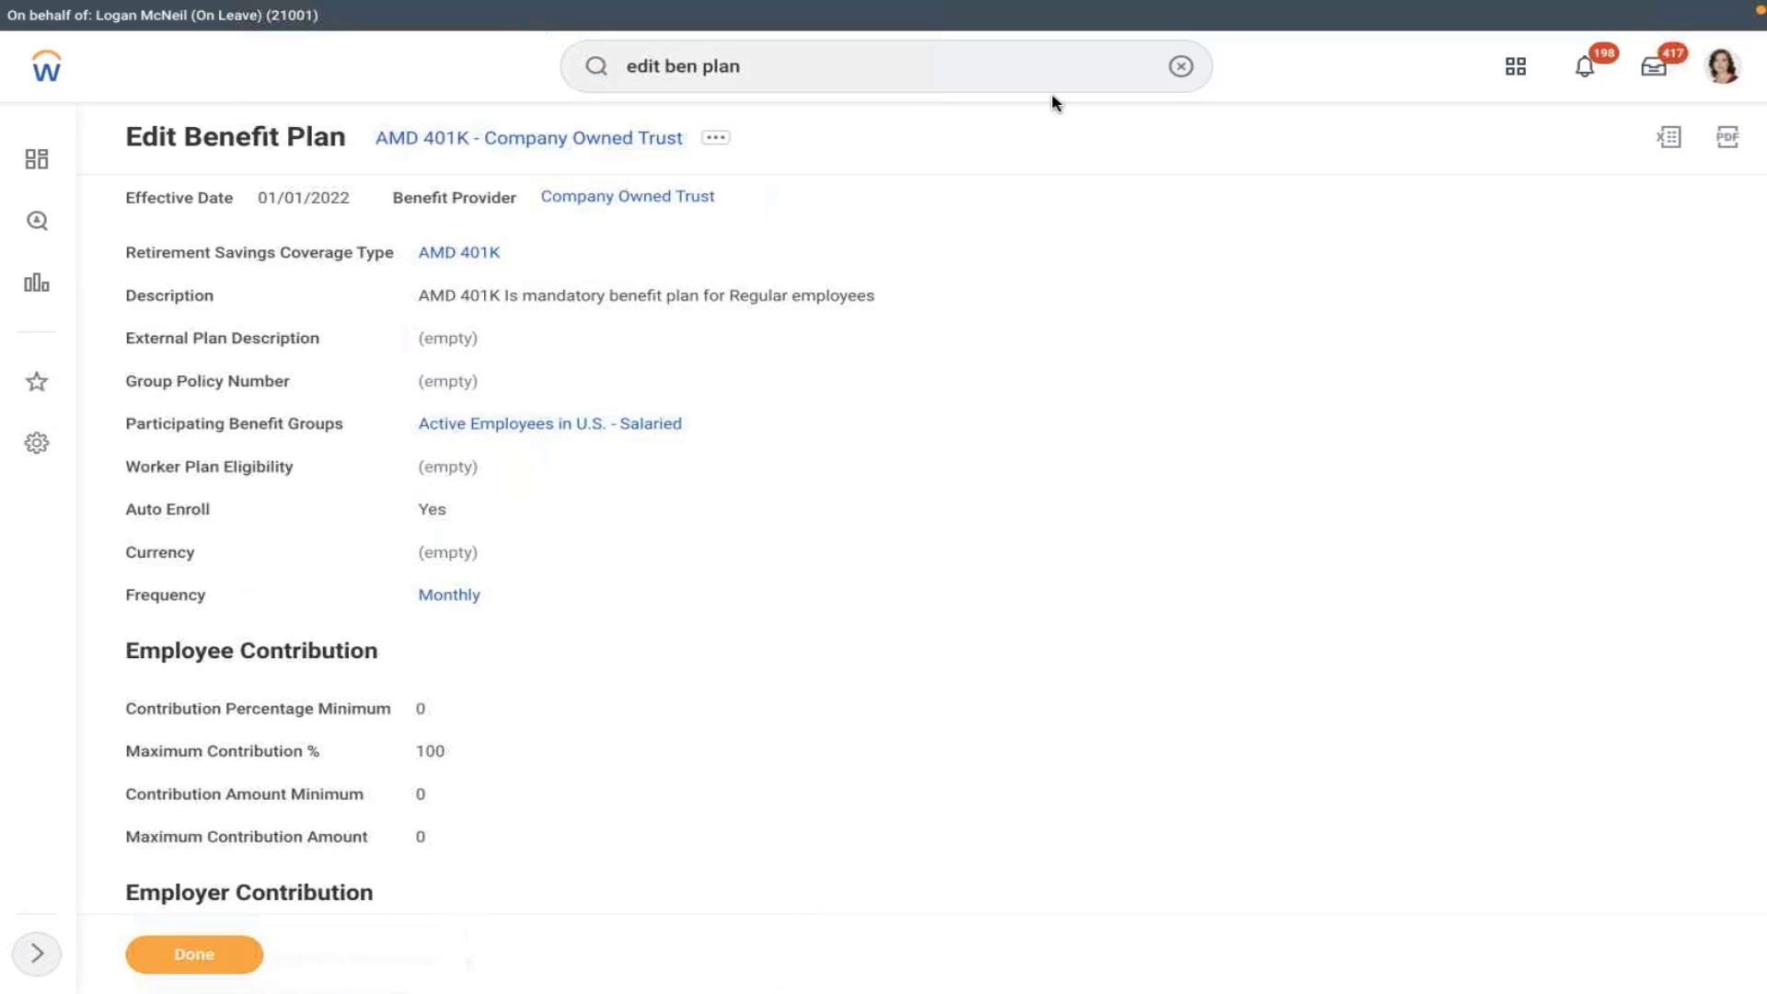
{"action": "left_click", "coordinate": [1181, 66]}
- Start Create Benefit Event Type and name it 'AMD - Retirement Savings Account'
{"action": "left_click", "coordinate": [889, 81]}
{"action": "left_click", "coordinate": [889, 81]}
{"action": "type", "text": "c"}
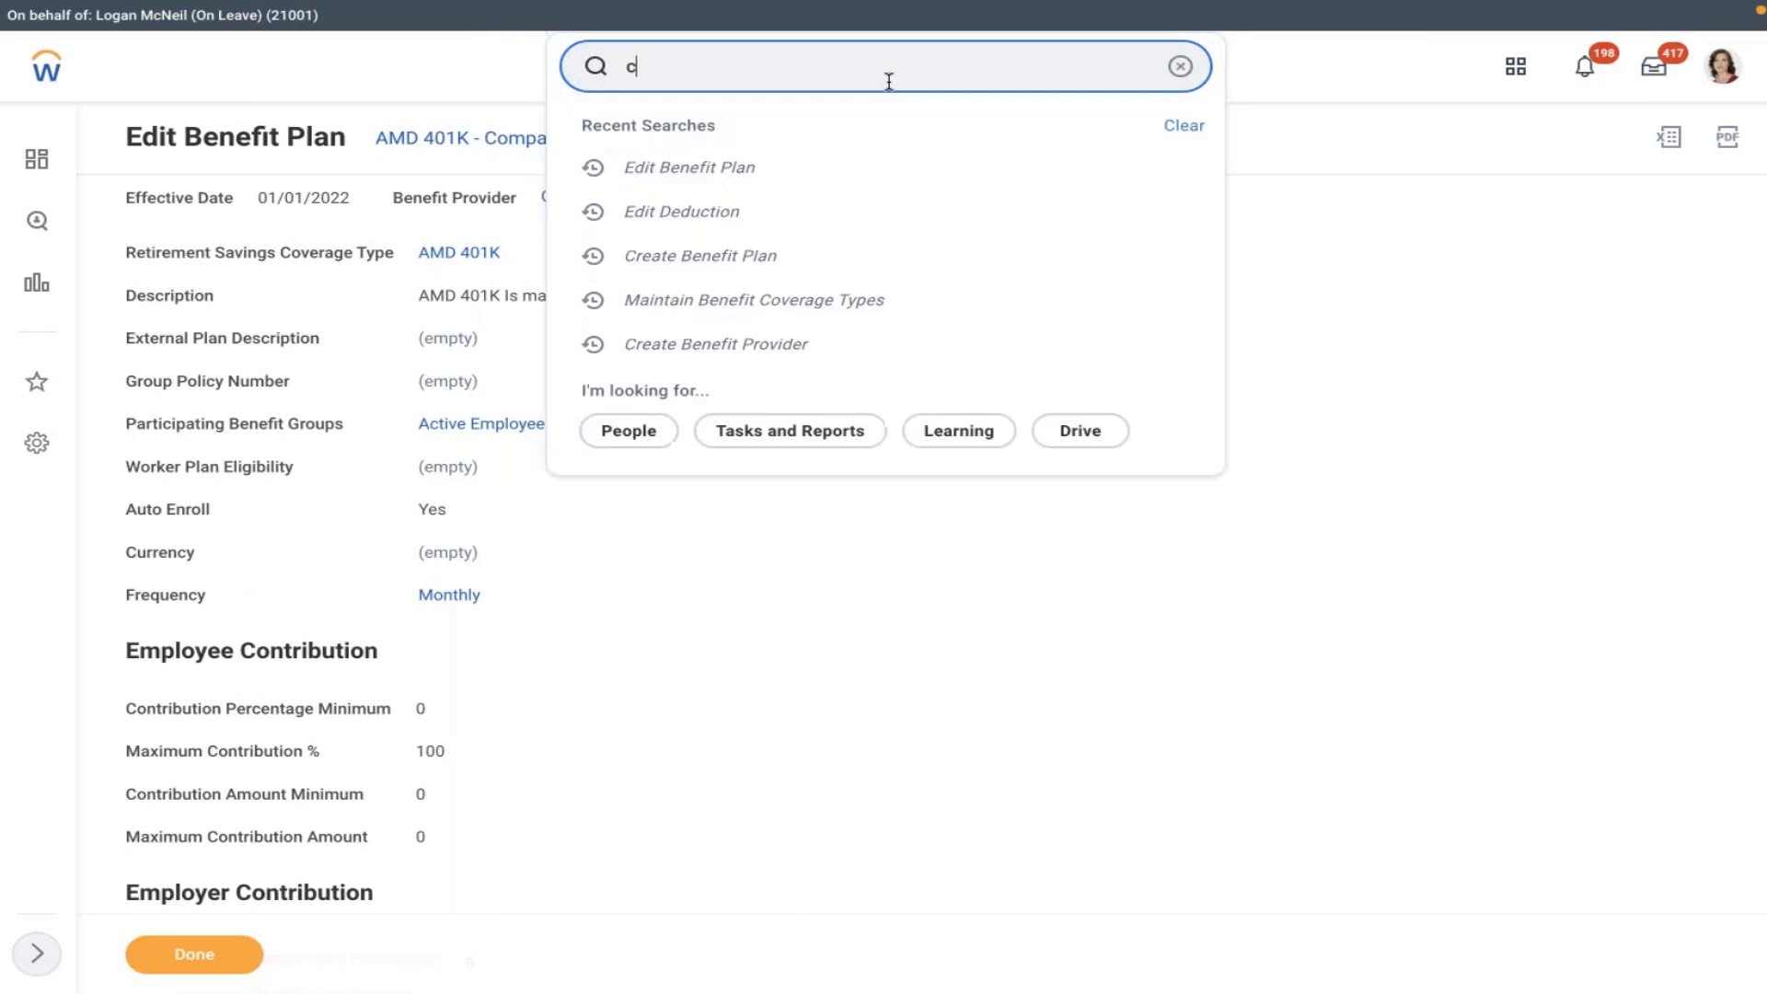
{"action": "type", "text": "reate ben event"}
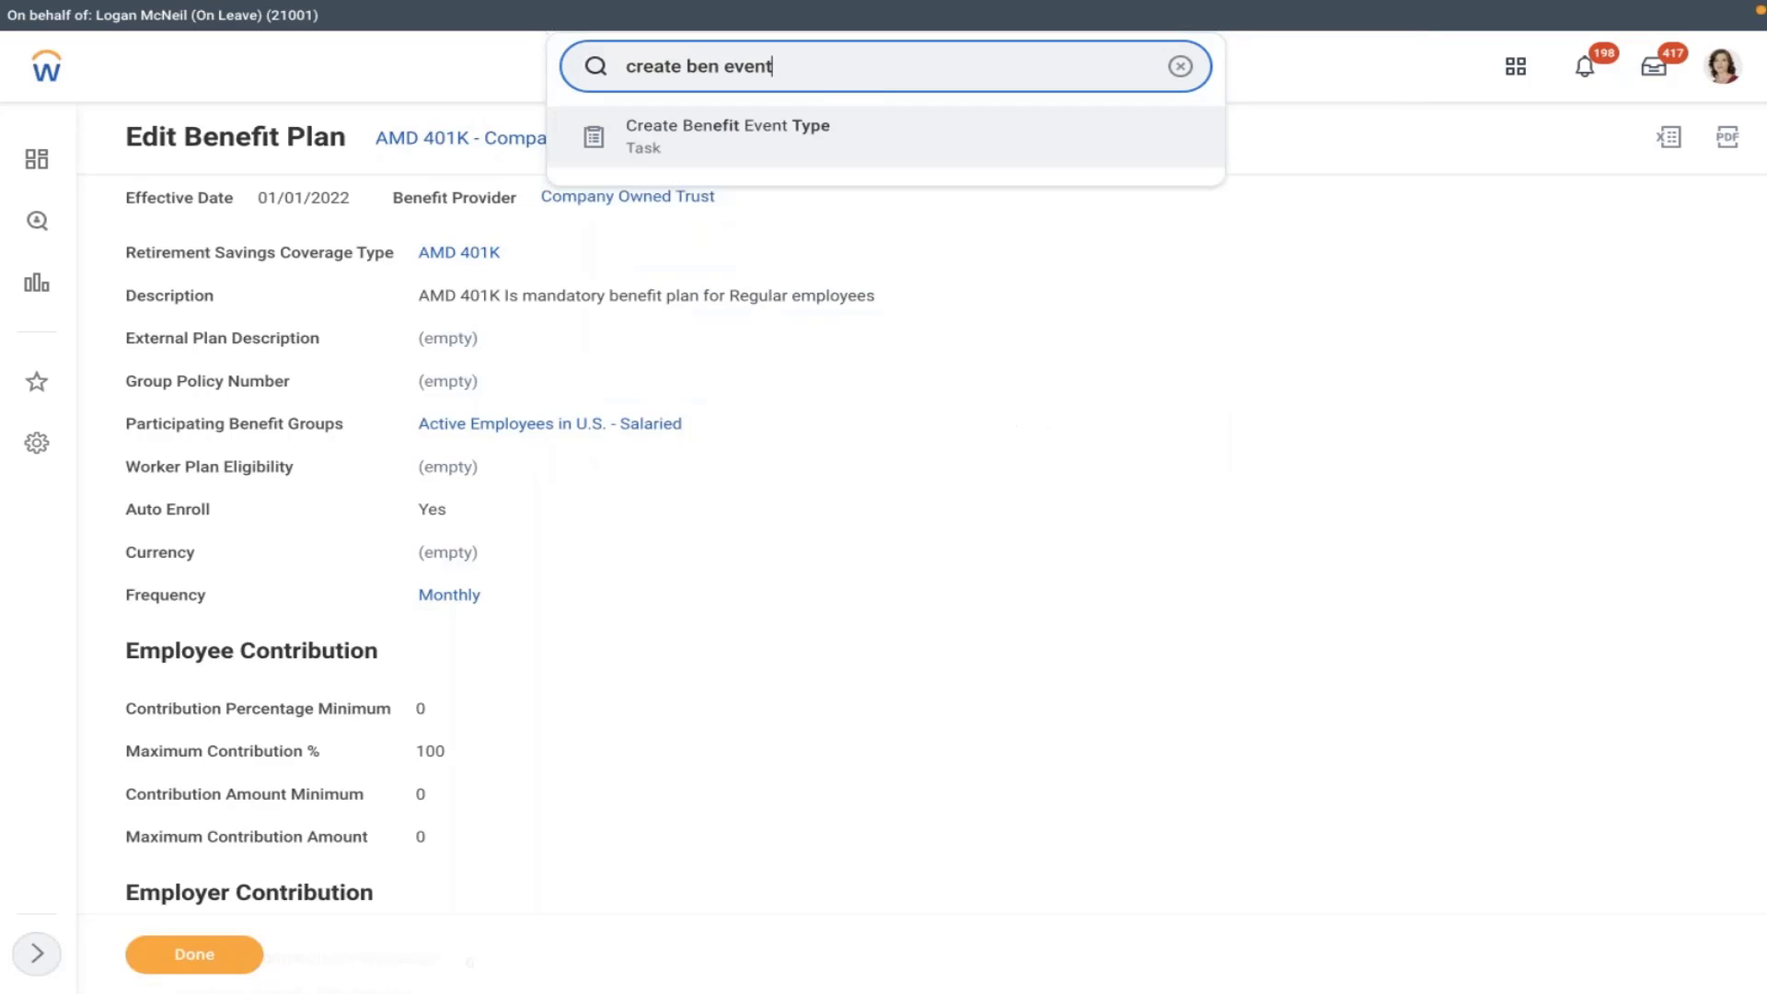
{"action": "left_click", "coordinate": [810, 130]}
{"action": "left_click", "coordinate": [570, 219]}
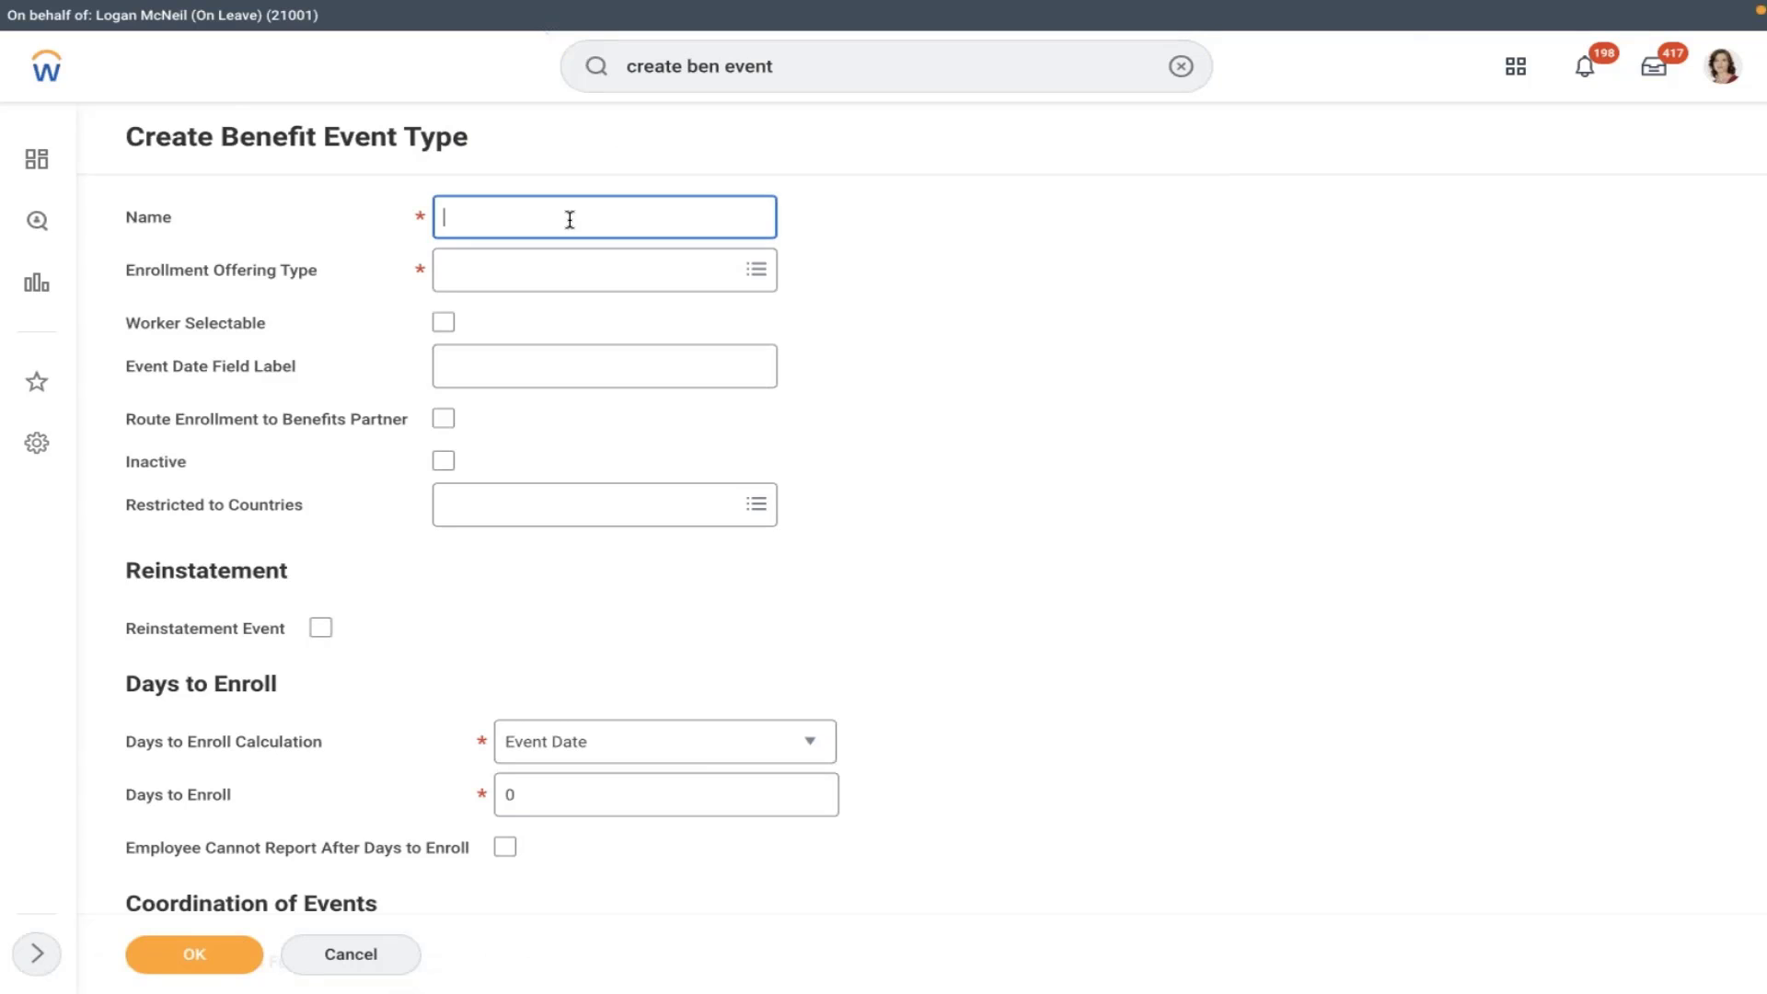
{"action": "type", "text": "AMD - Retirement Savings Account"}
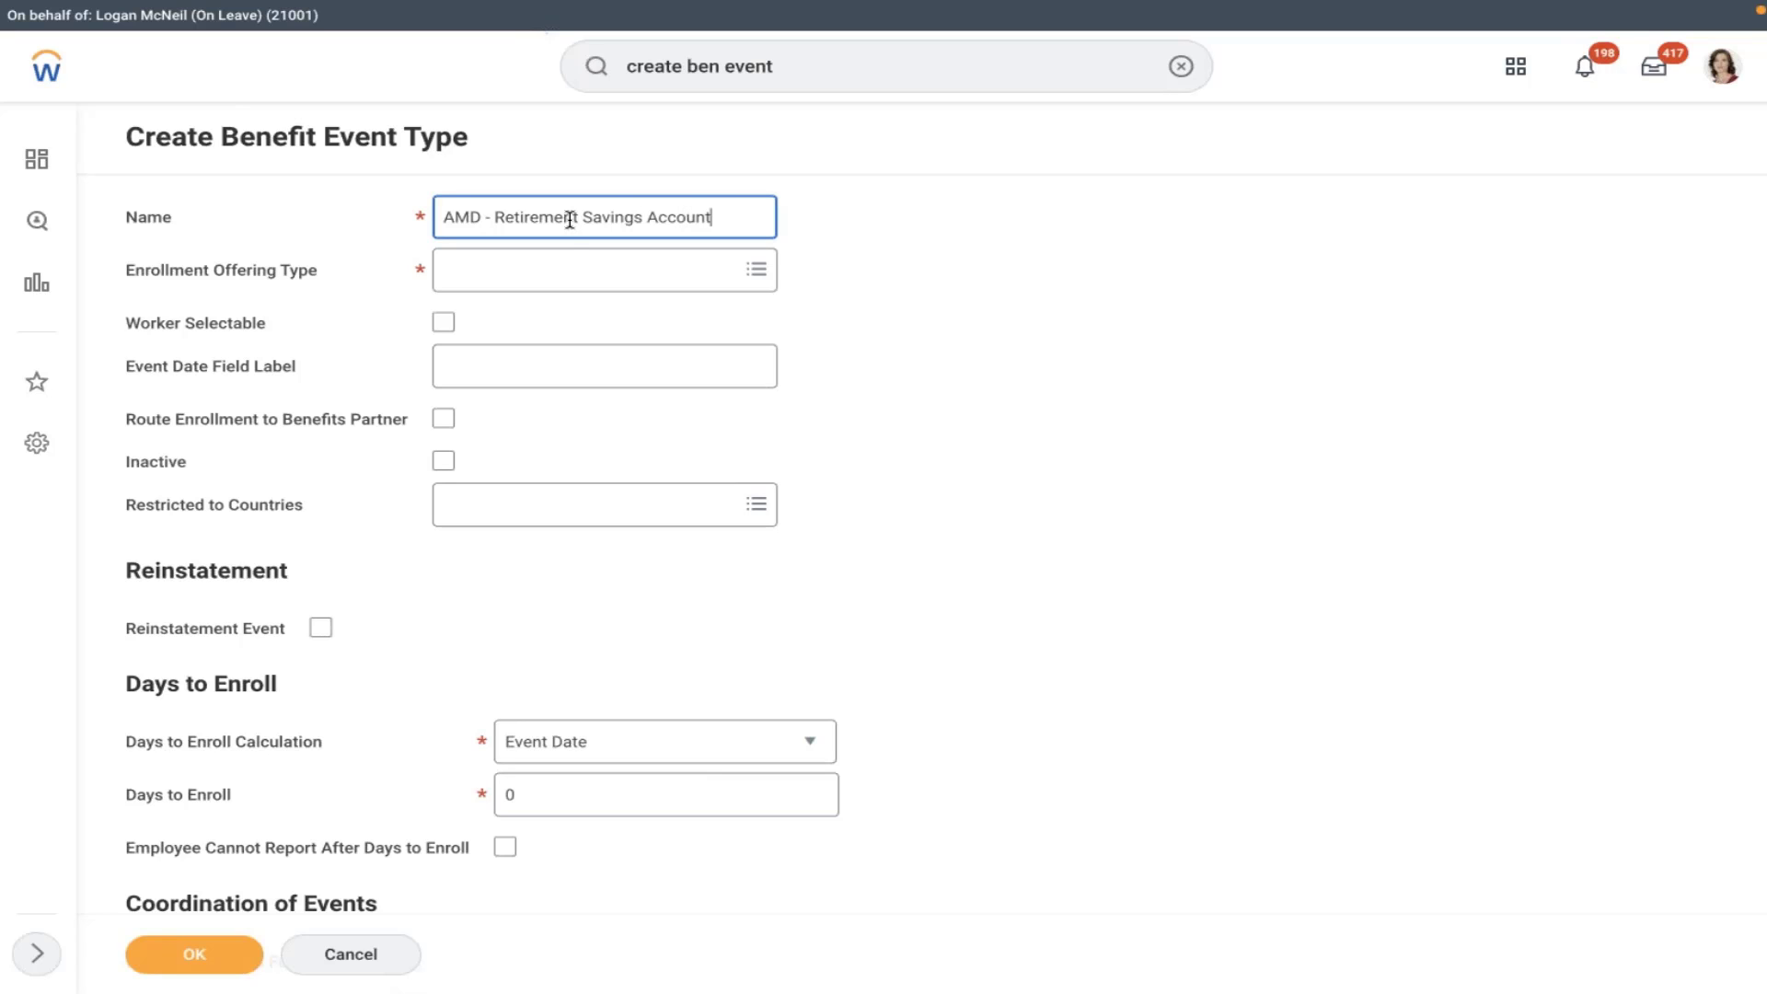
- Set the enrollment offering type to AMD 401K and tick Worker Selectable
{"action": "left_click", "coordinate": [539, 280]}
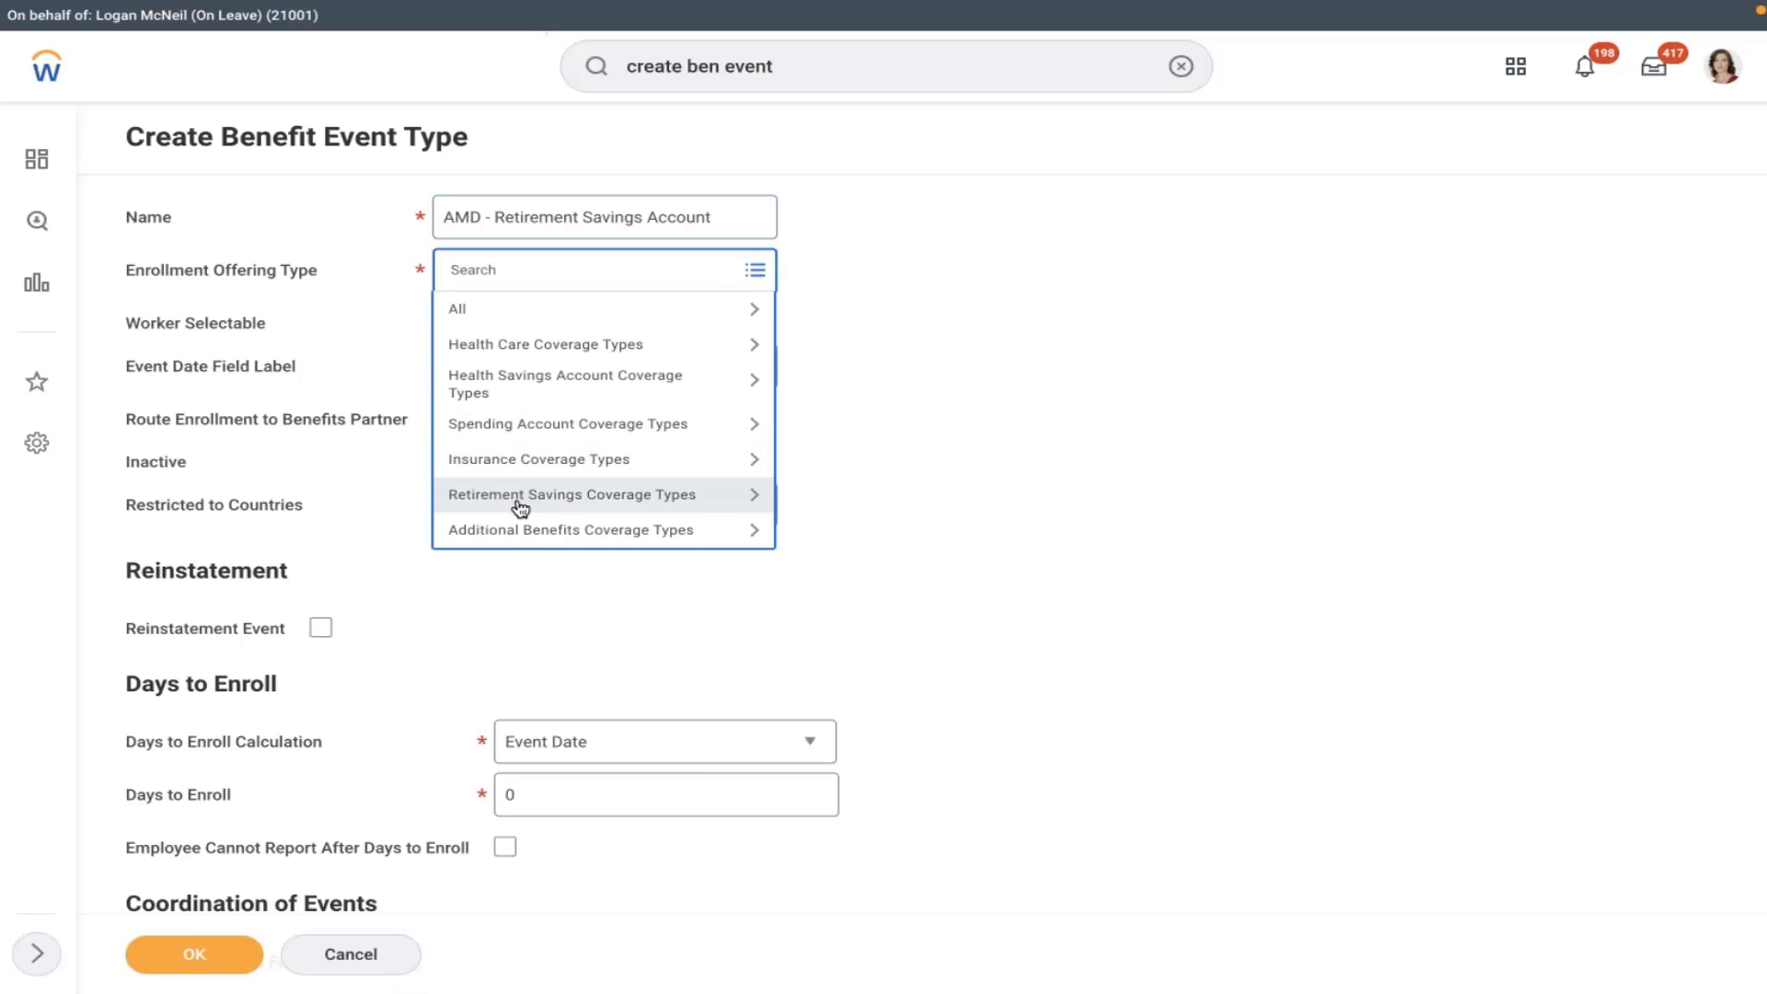
{"action": "left_click", "coordinate": [515, 497]}
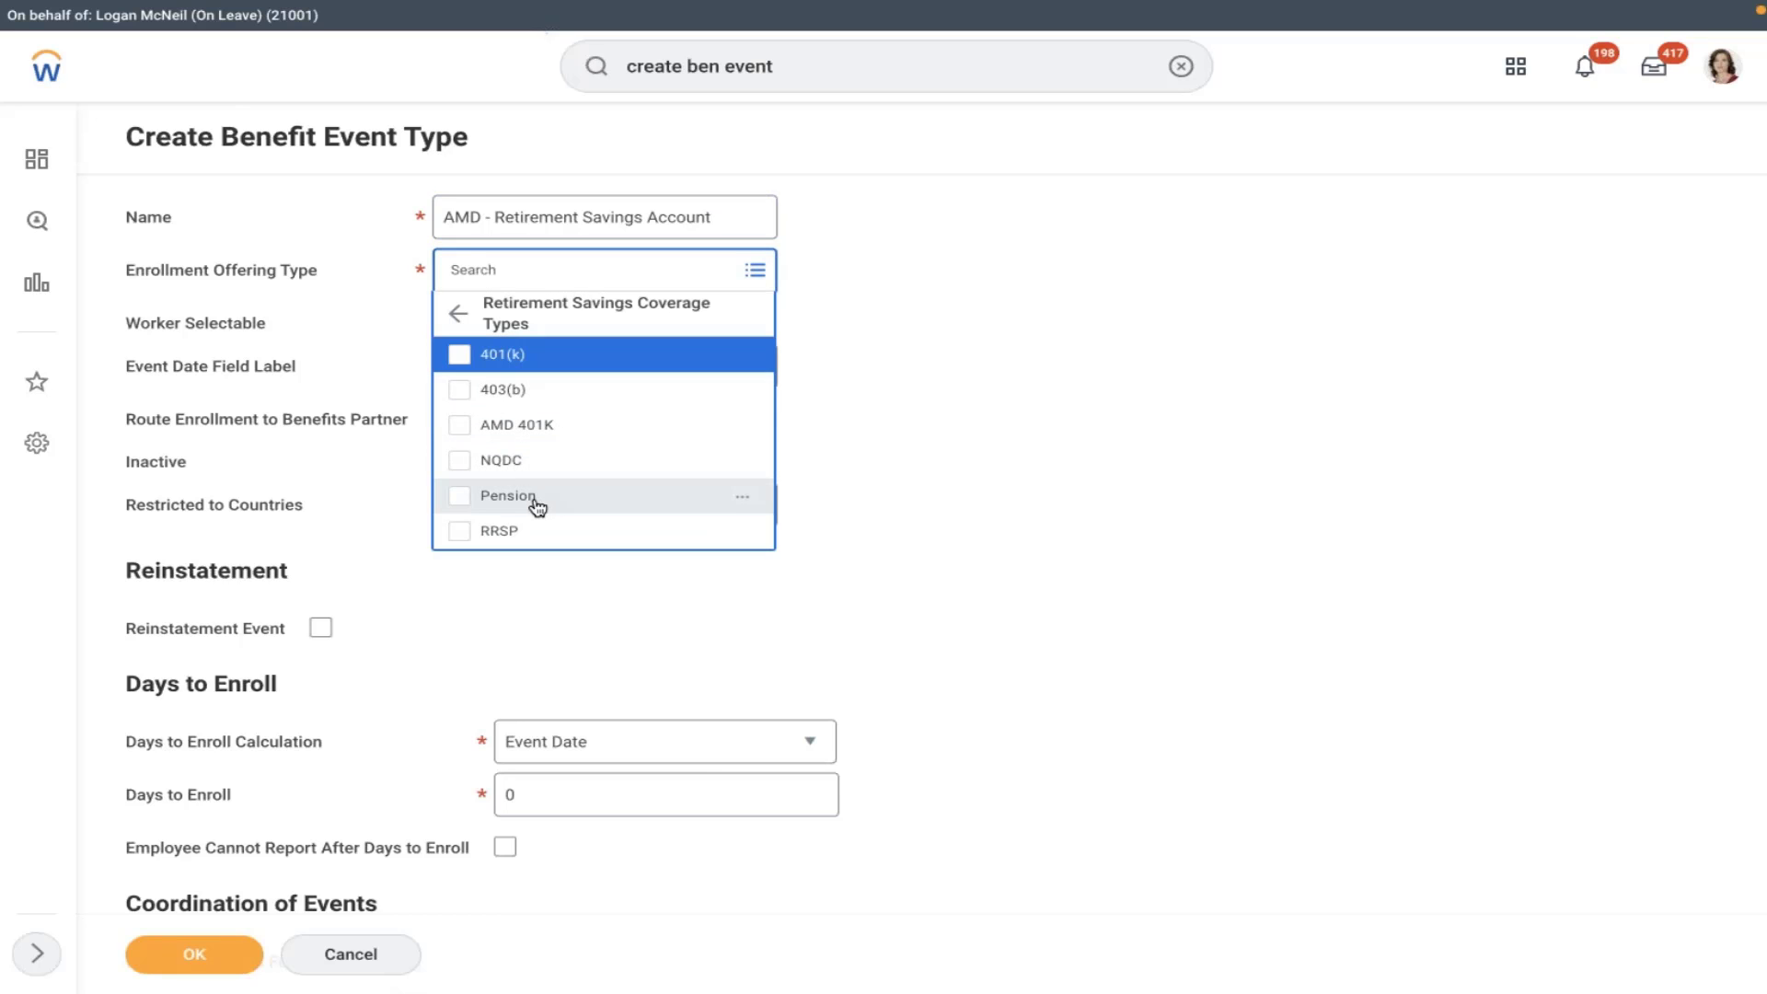
{"action": "left_click", "coordinate": [512, 429]}
{"action": "left_click", "coordinate": [1018, 303]}
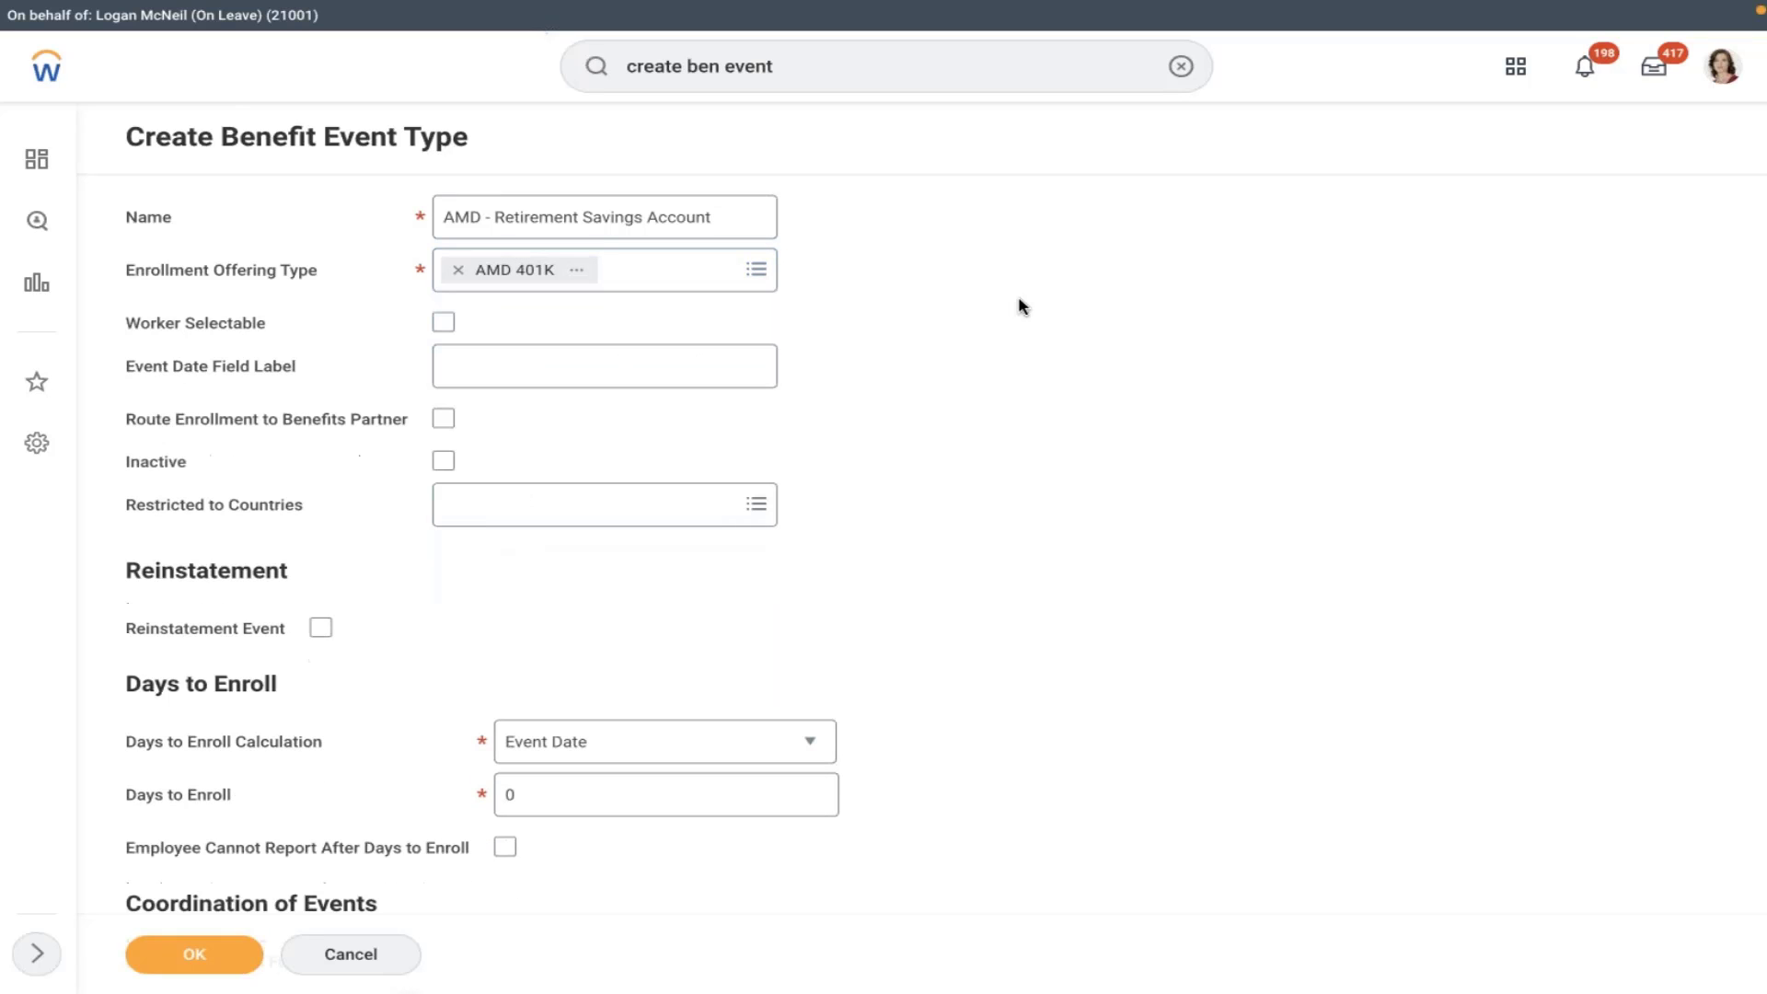
{"action": "left_click", "coordinate": [446, 323]}
{"action": "left_click", "coordinate": [544, 355]}
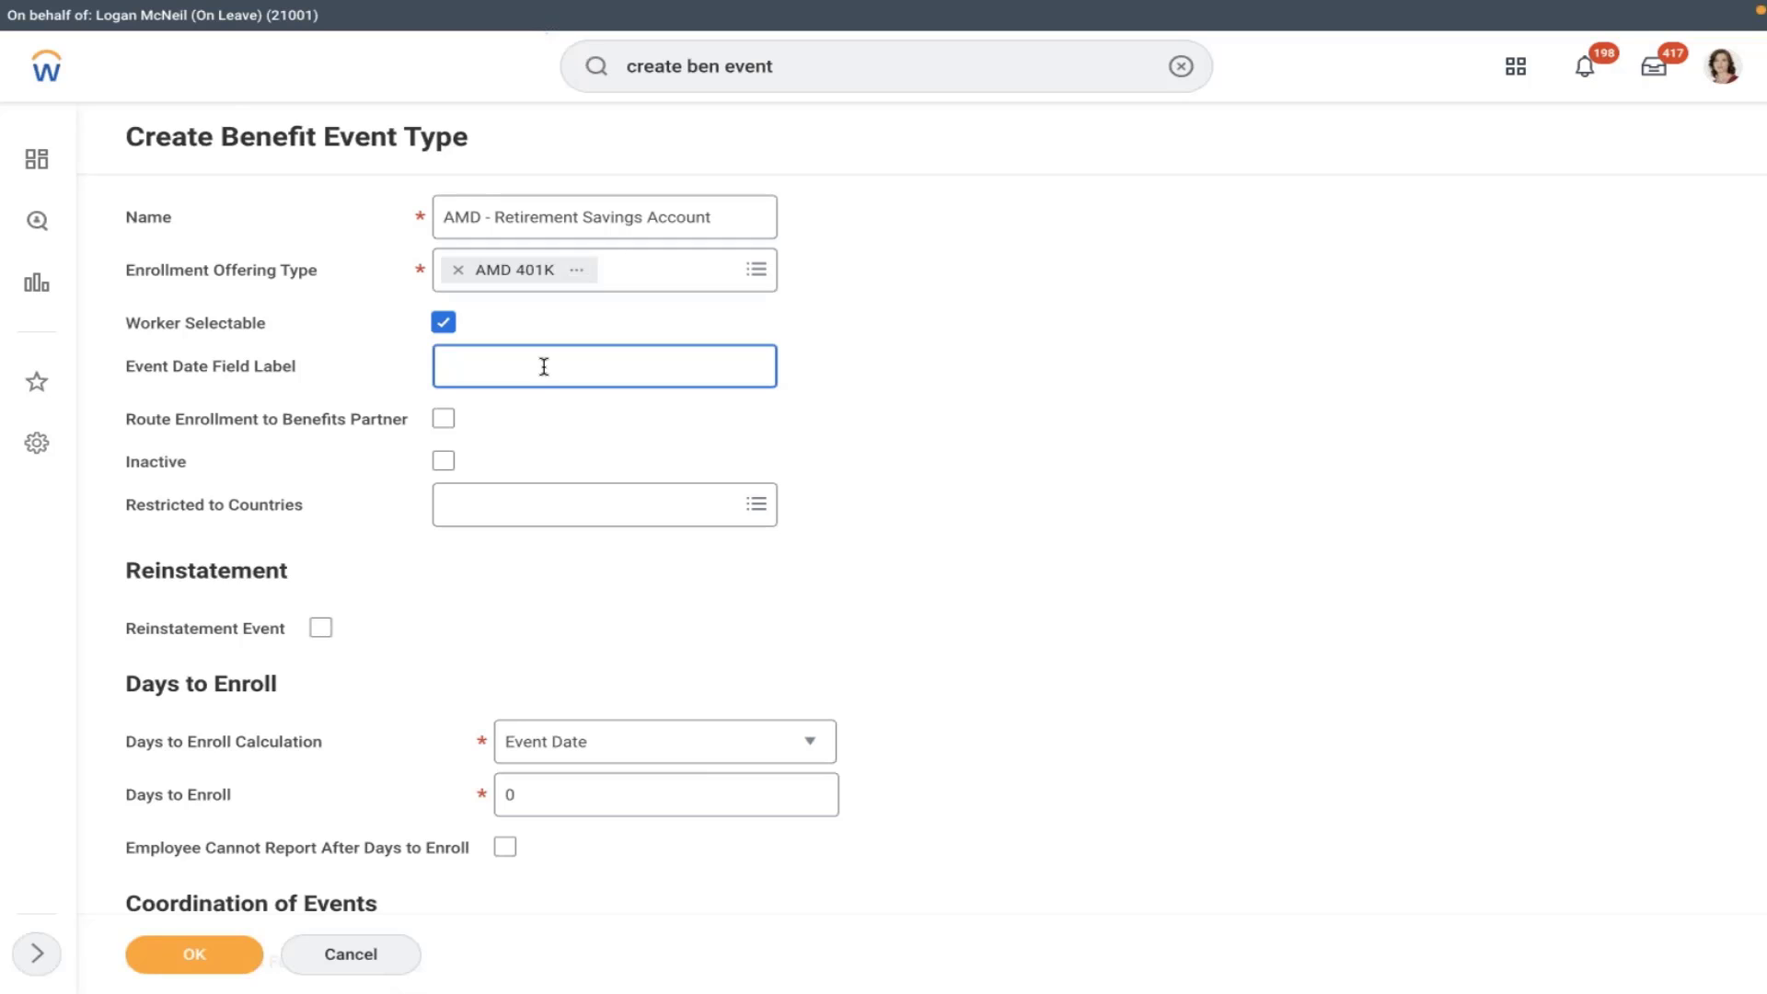
- Restrict the event type to United States of America
{"action": "left_click", "coordinate": [553, 451]}
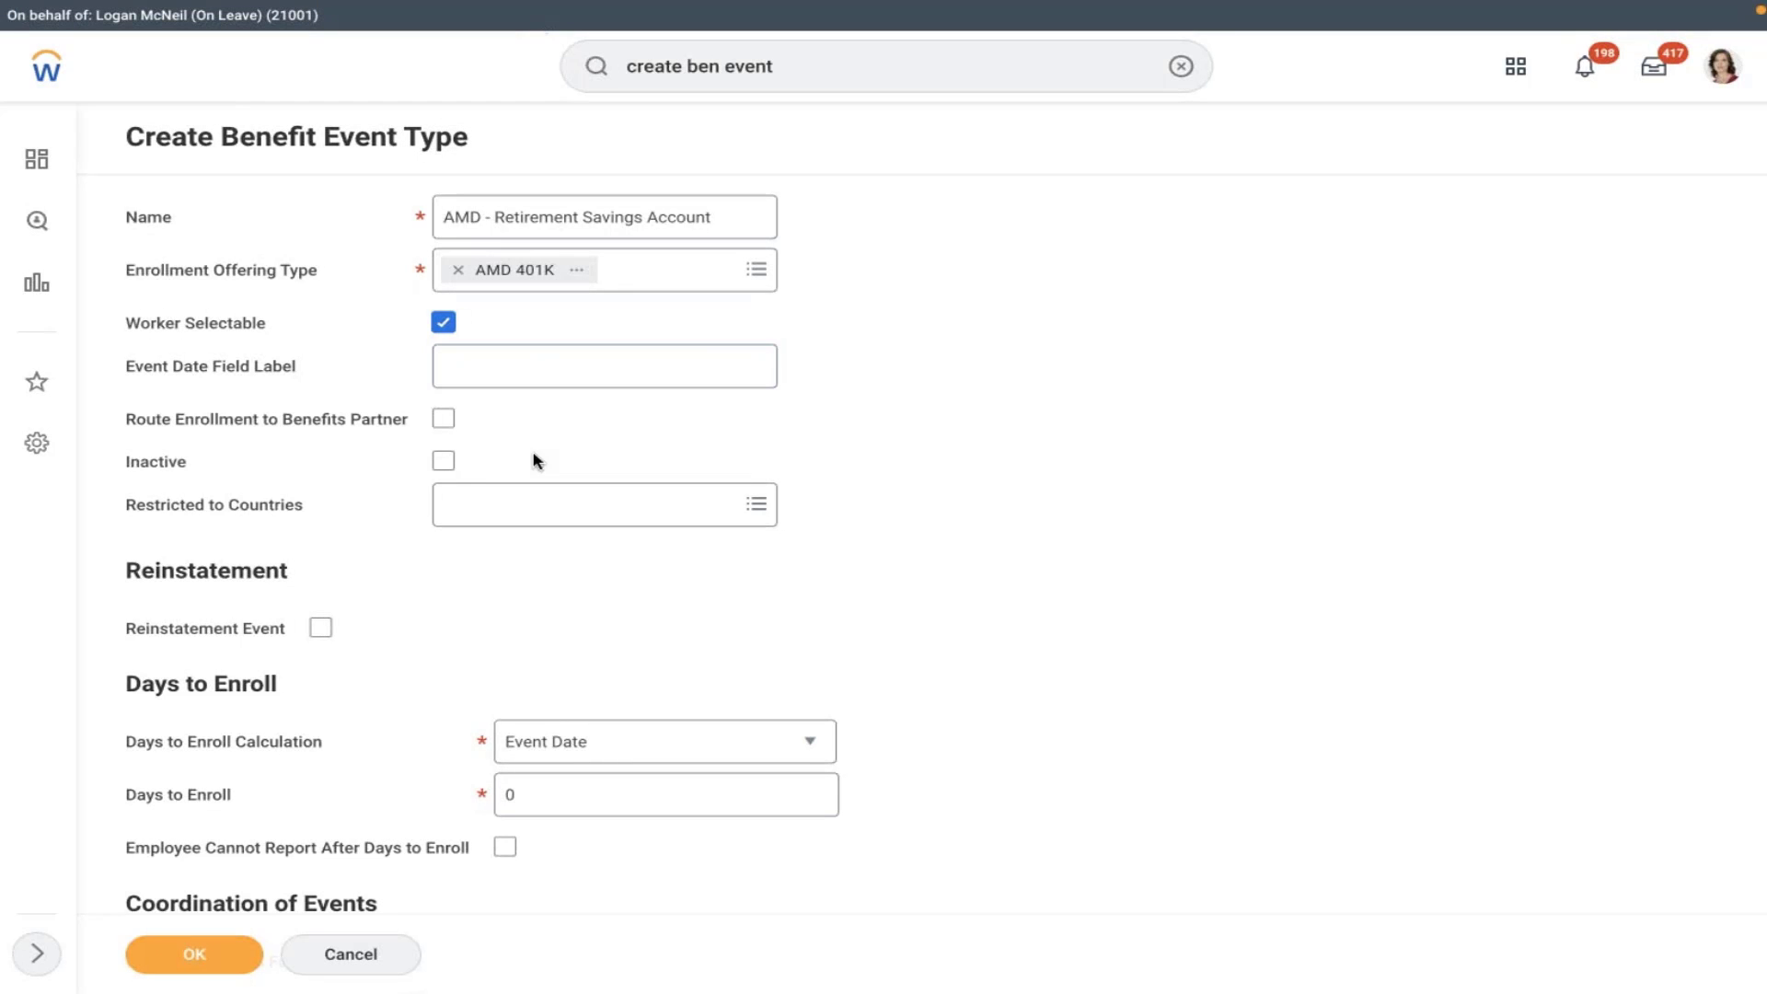
{"action": "left_click", "coordinate": [528, 513]}
{"action": "type", "text": "usa"}
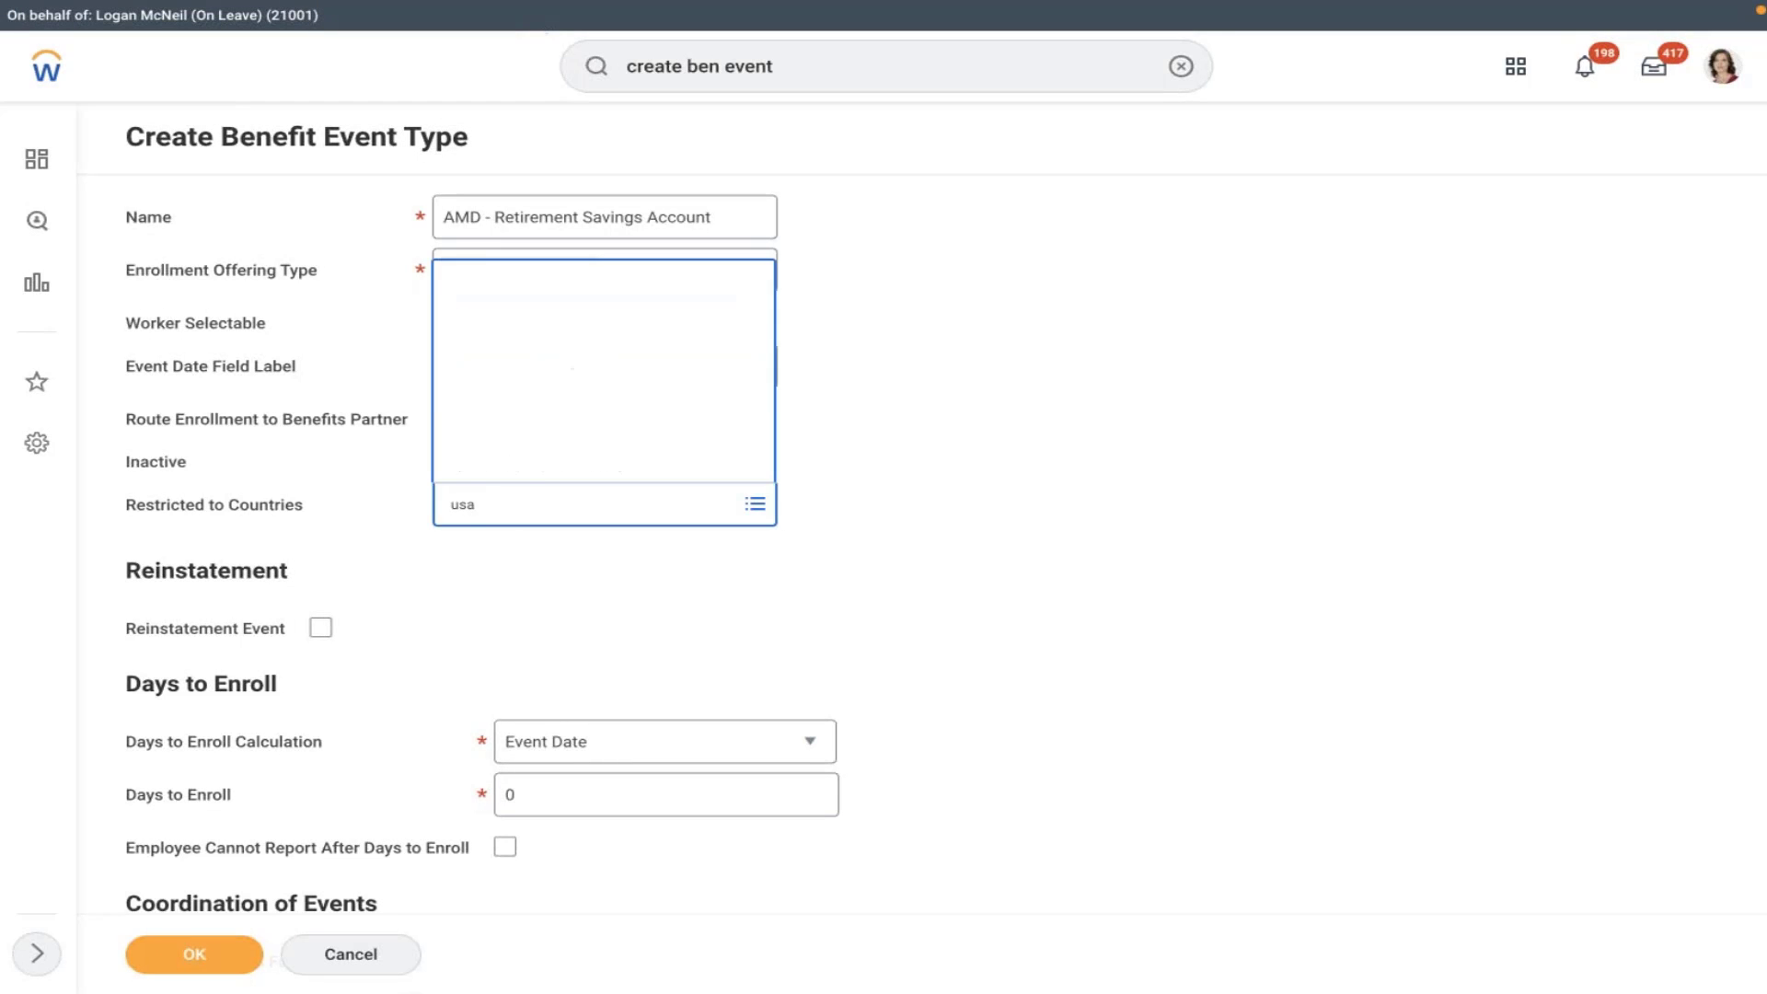
{"action": "left_click", "coordinate": [556, 465]}
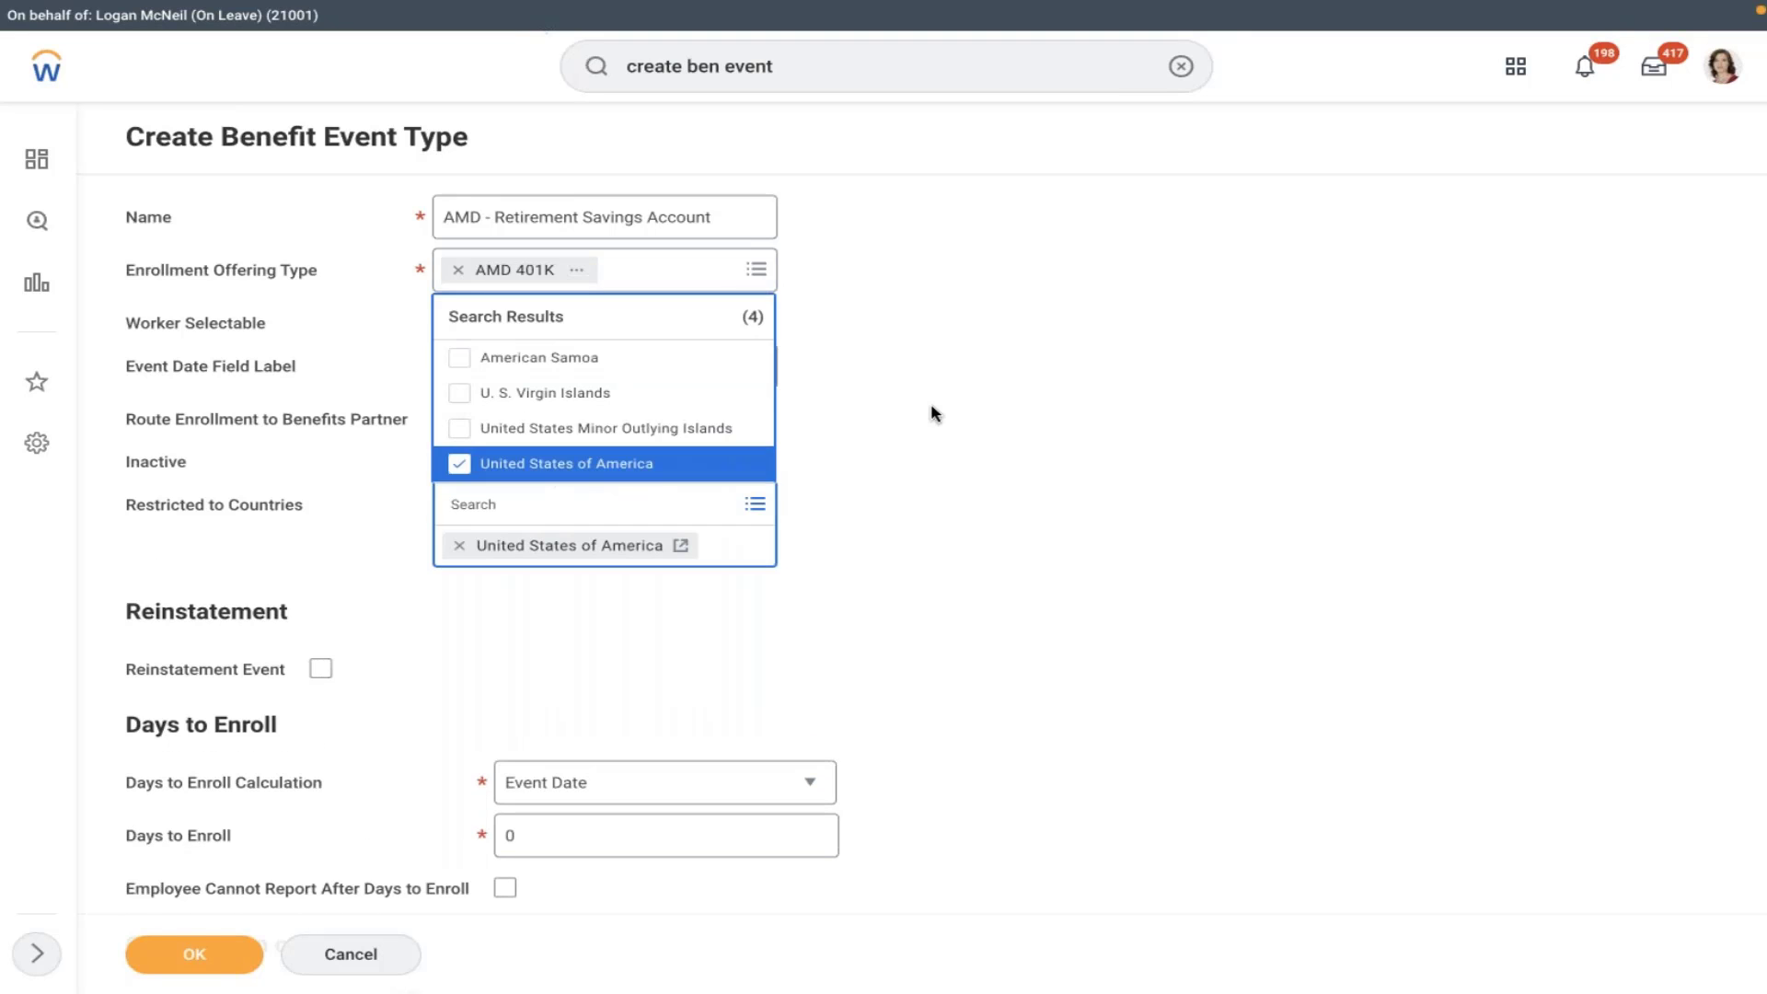
{"action": "left_click", "coordinate": [934, 413]}
- Set Days to Enroll to 30 and save the new benefit event type
{"action": "scroll", "coordinate": [934, 413], "scroll_direction": "down", "scroll_amount": 2}
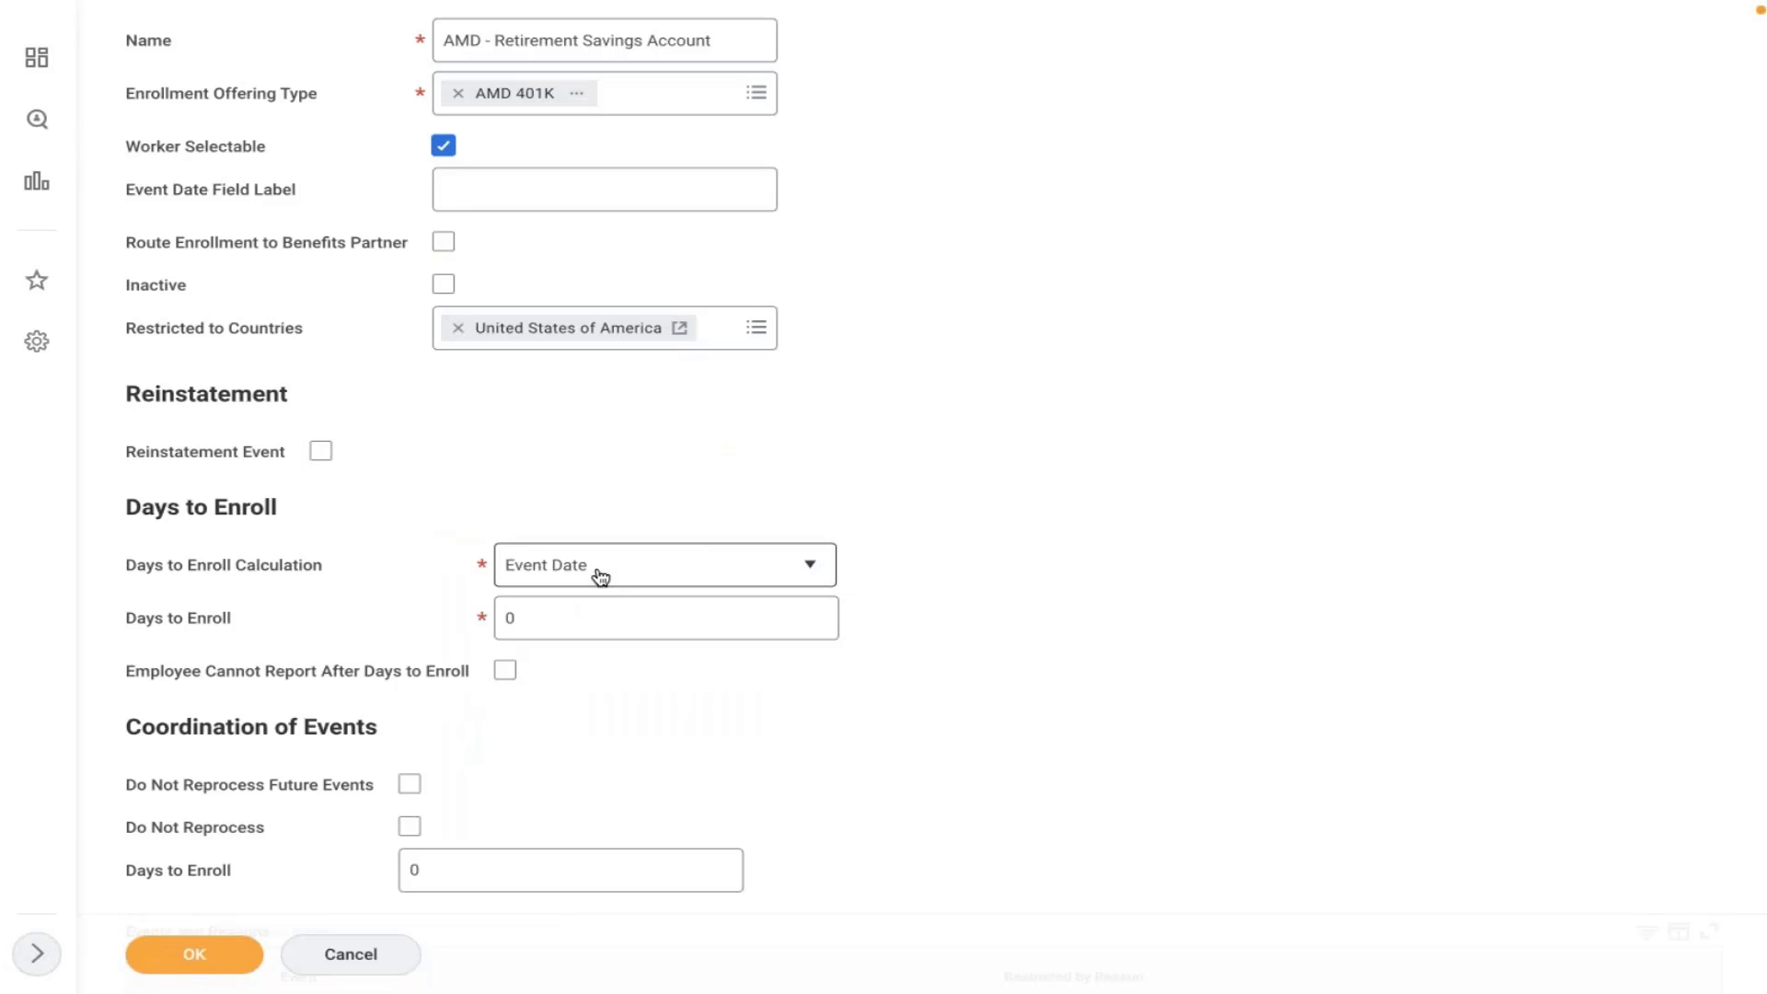
{"action": "left_click", "coordinate": [576, 617]}
{"action": "key", "text": "BackSpace"}
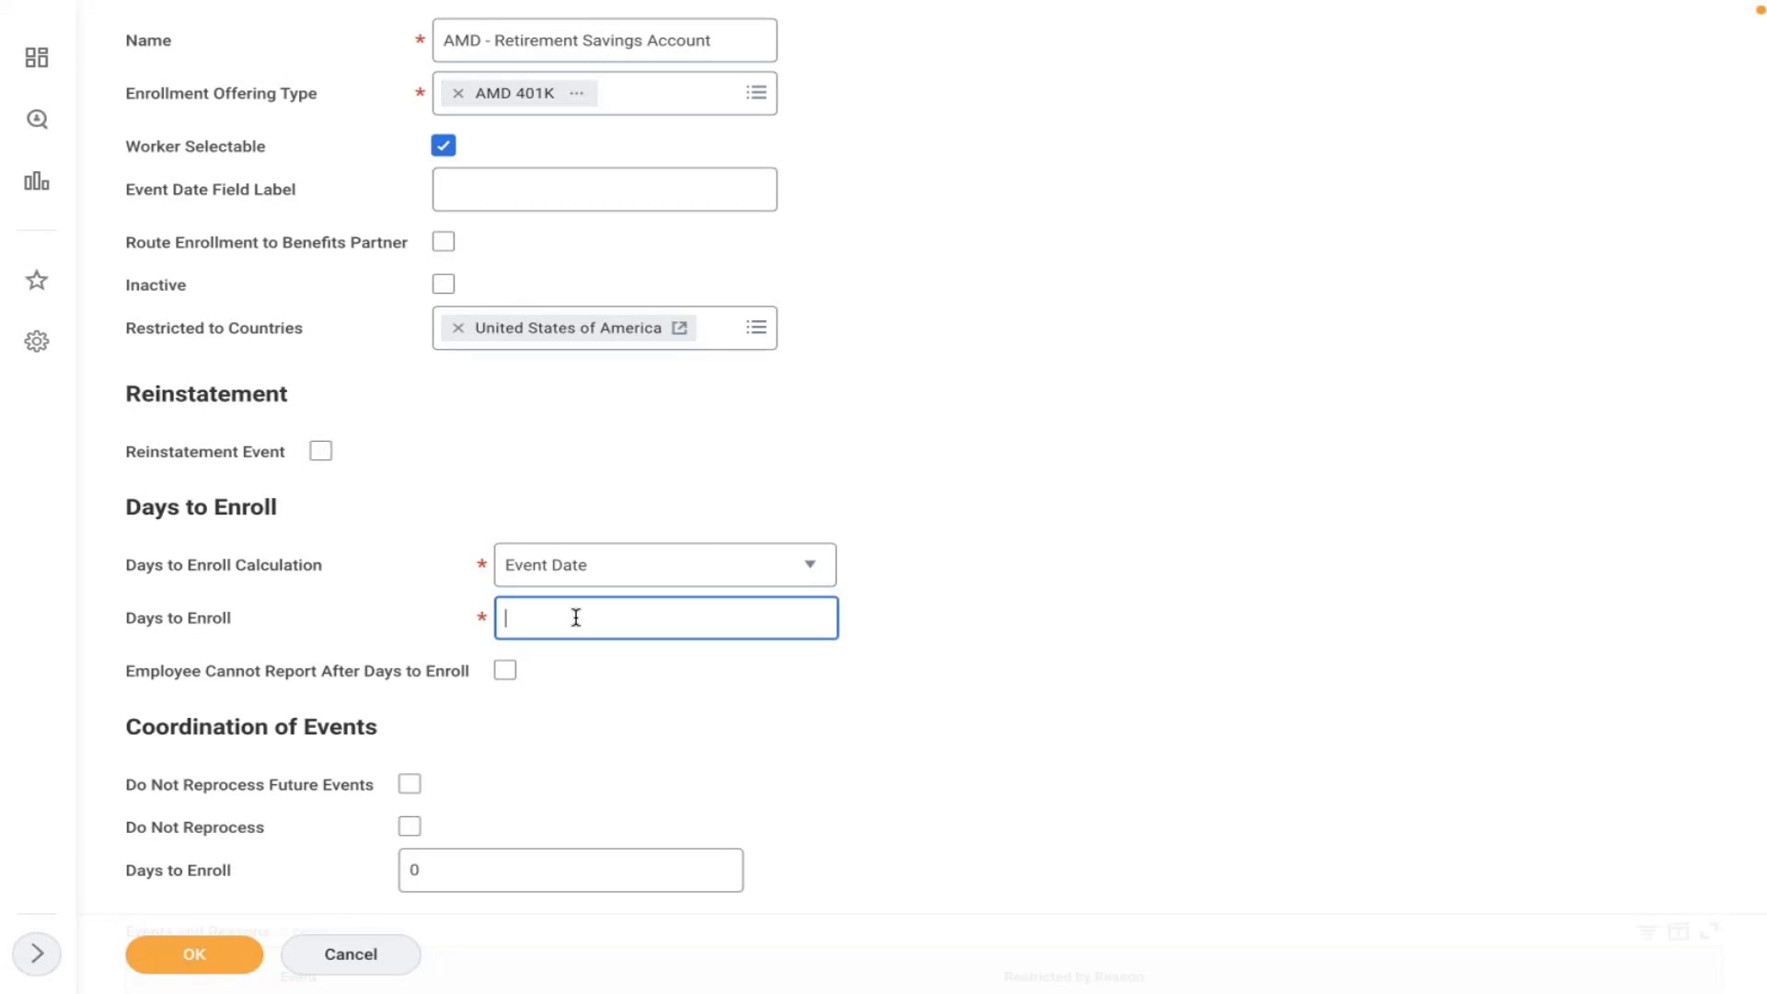
{"action": "type", "text": "30"}
{"action": "left_click", "coordinate": [1102, 384]}
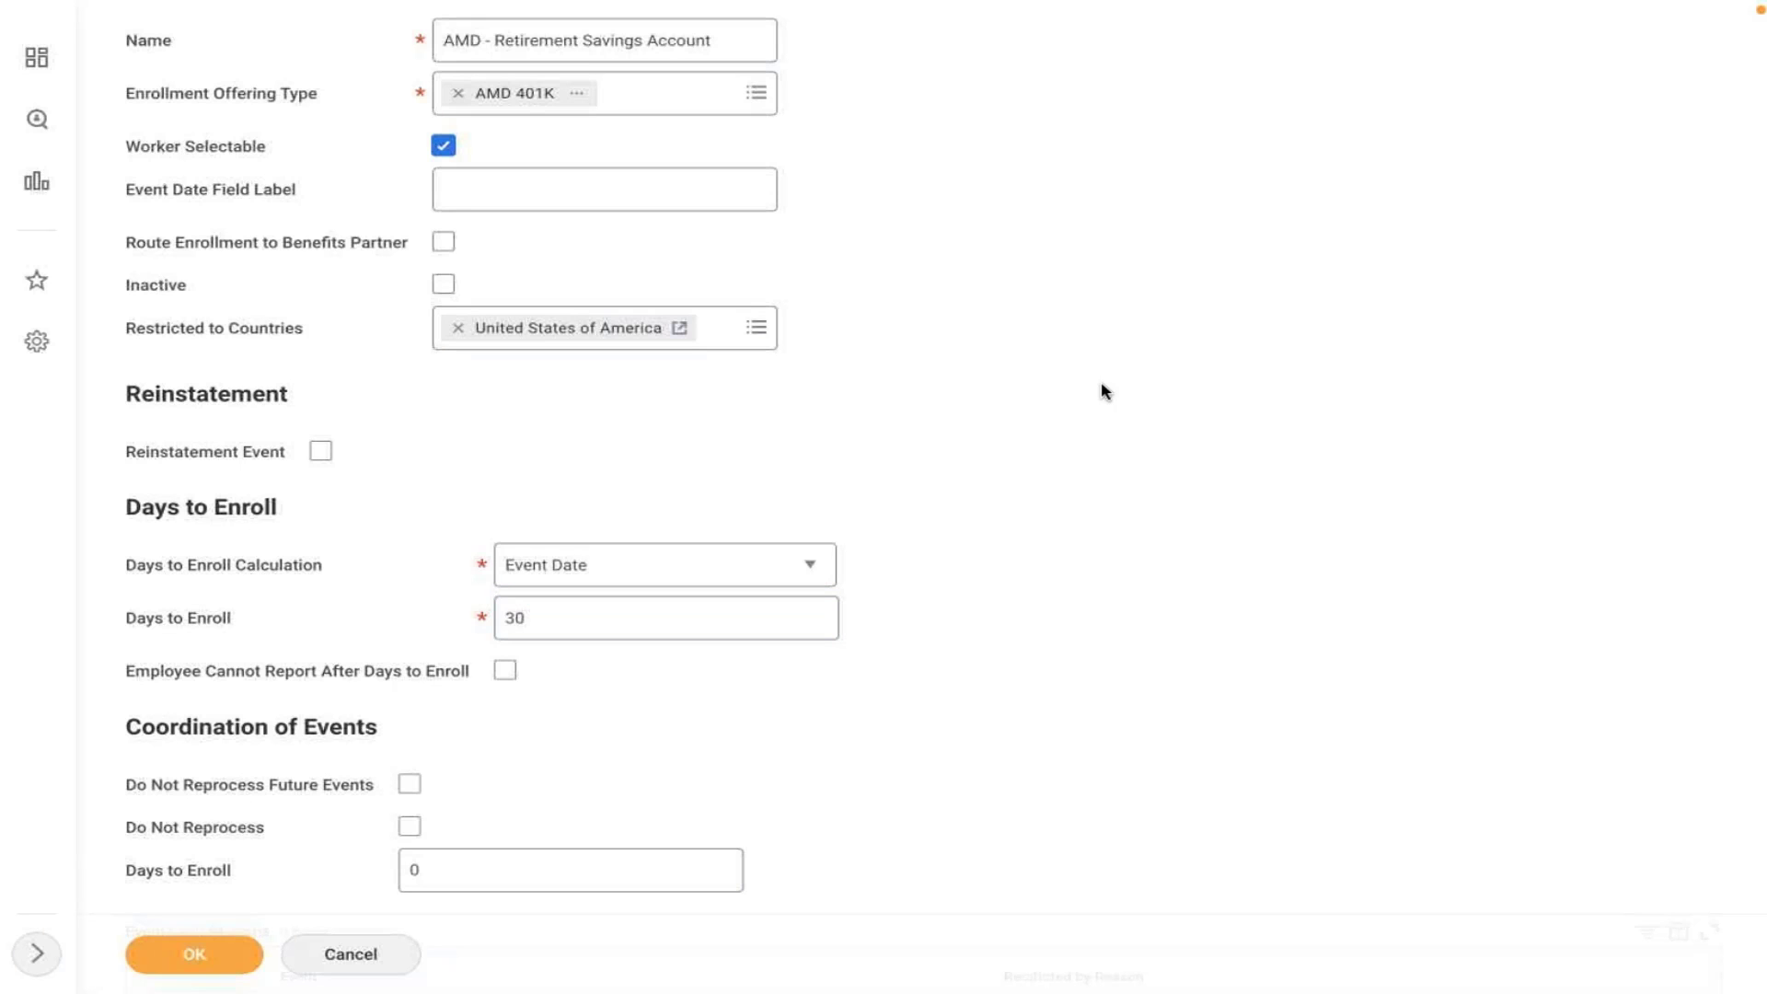
{"action": "scroll", "coordinate": [1101, 386], "scroll_direction": "down", "scroll_amount": 3}
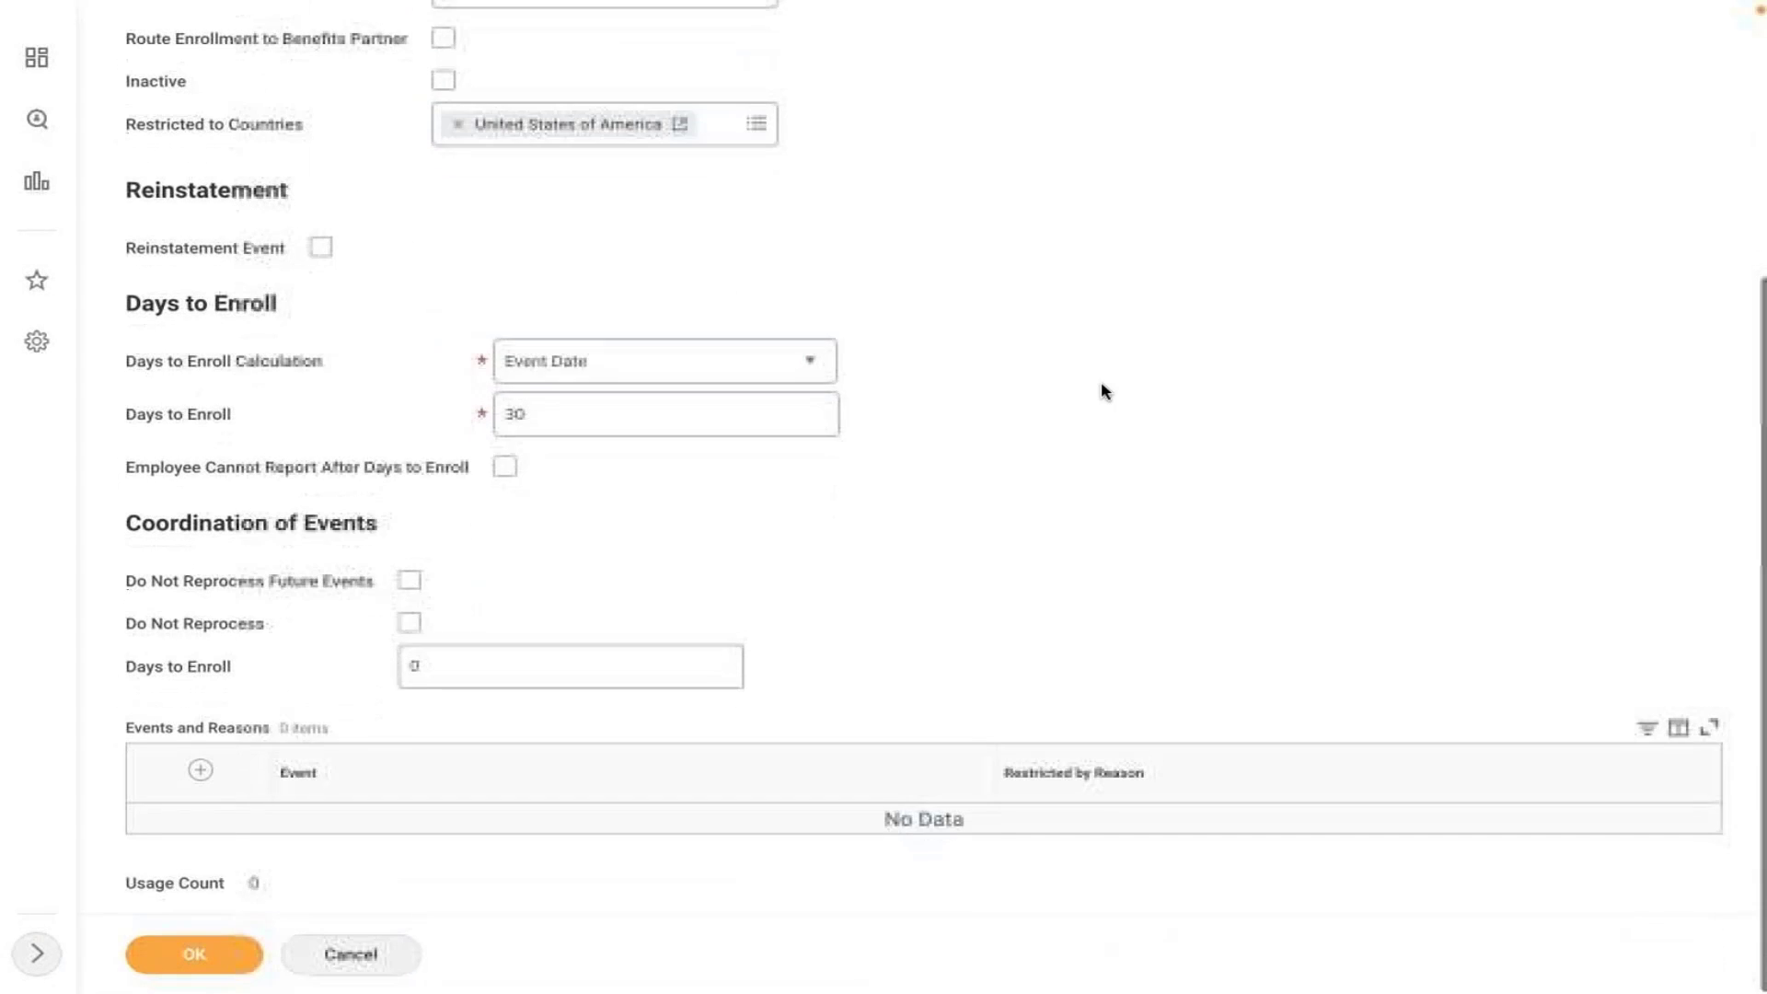
{"action": "scroll", "coordinate": [1102, 384], "scroll_direction": "up", "scroll_amount": 3}
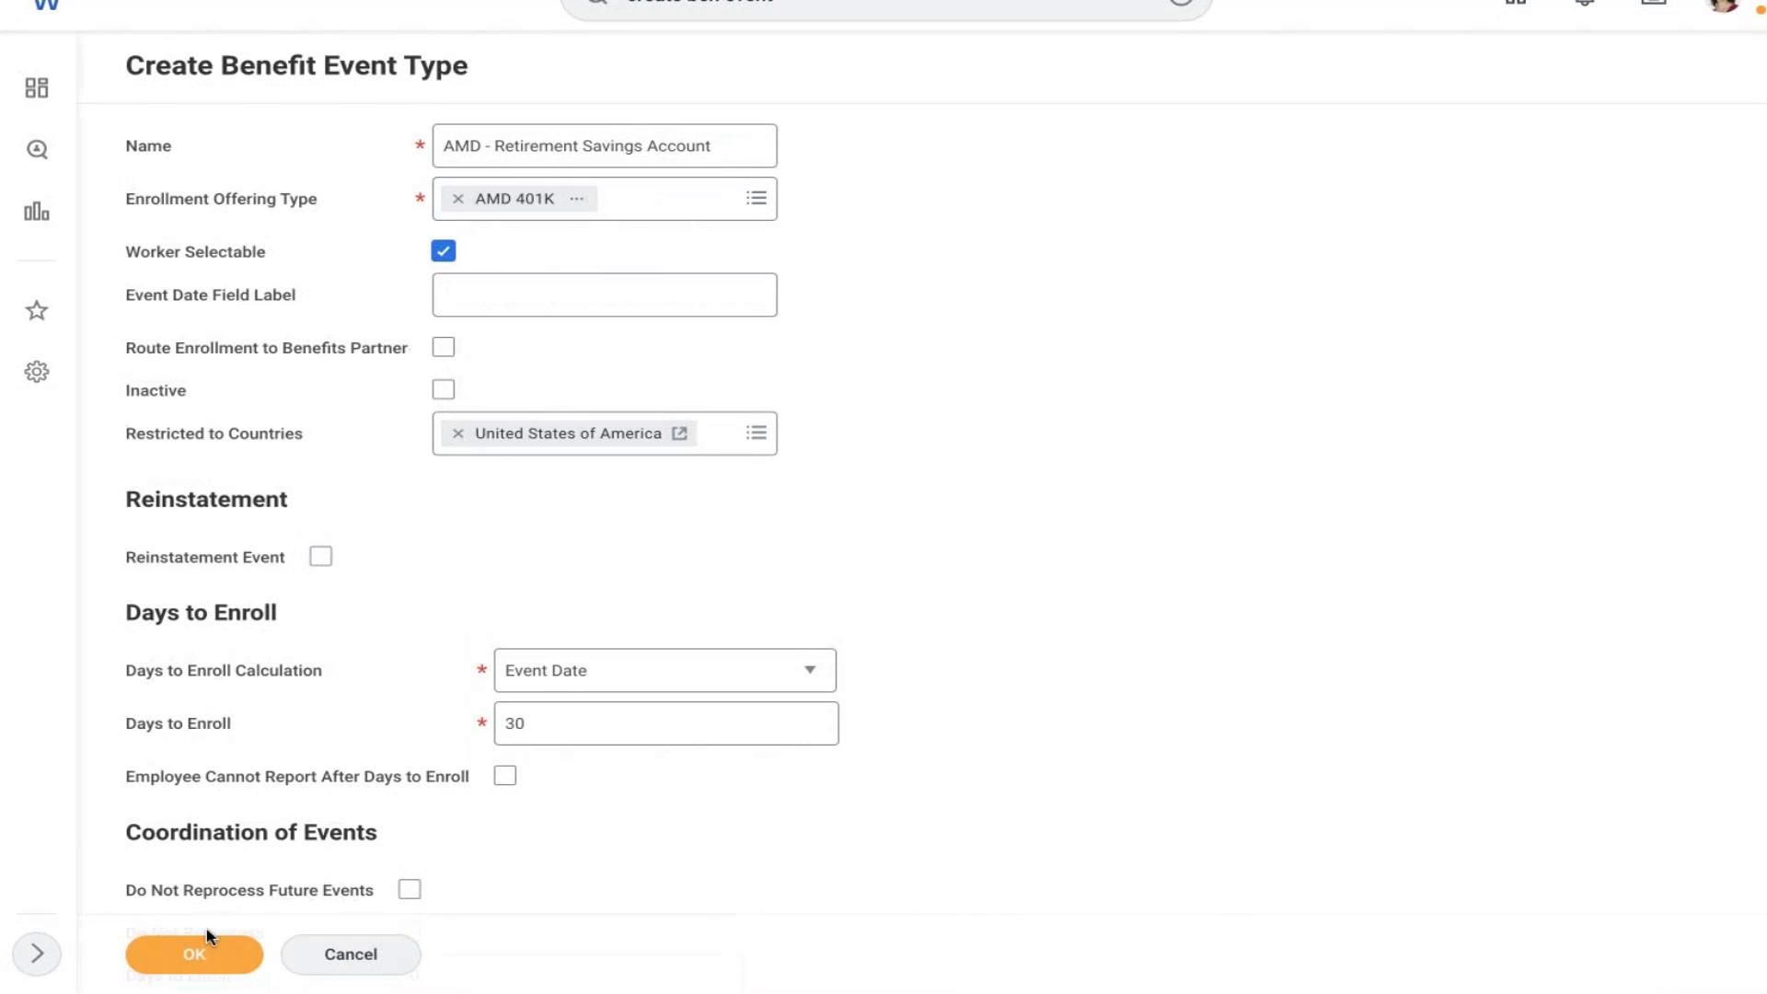
{"action": "left_click", "coordinate": [192, 959]}
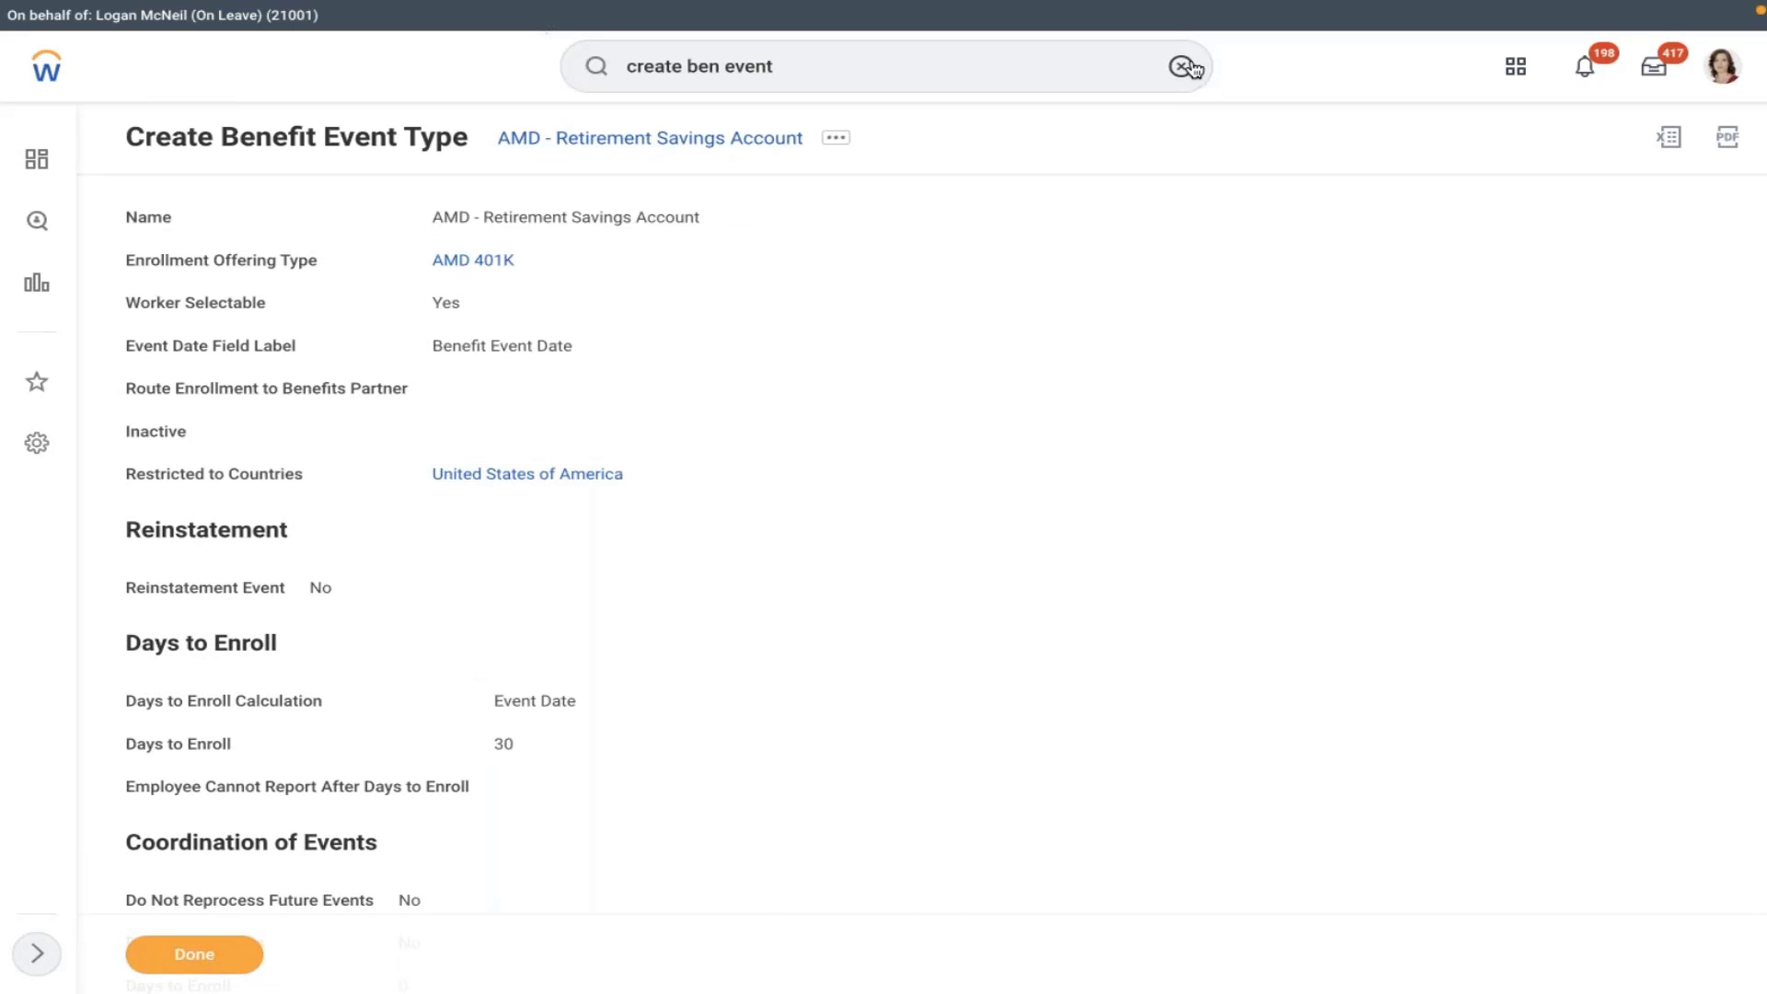
- Open the Edit Enrollment Event Rule task and select Enrollment Event Rule from All Enrollment Event Rules
{"action": "left_click", "coordinate": [1180, 66]}
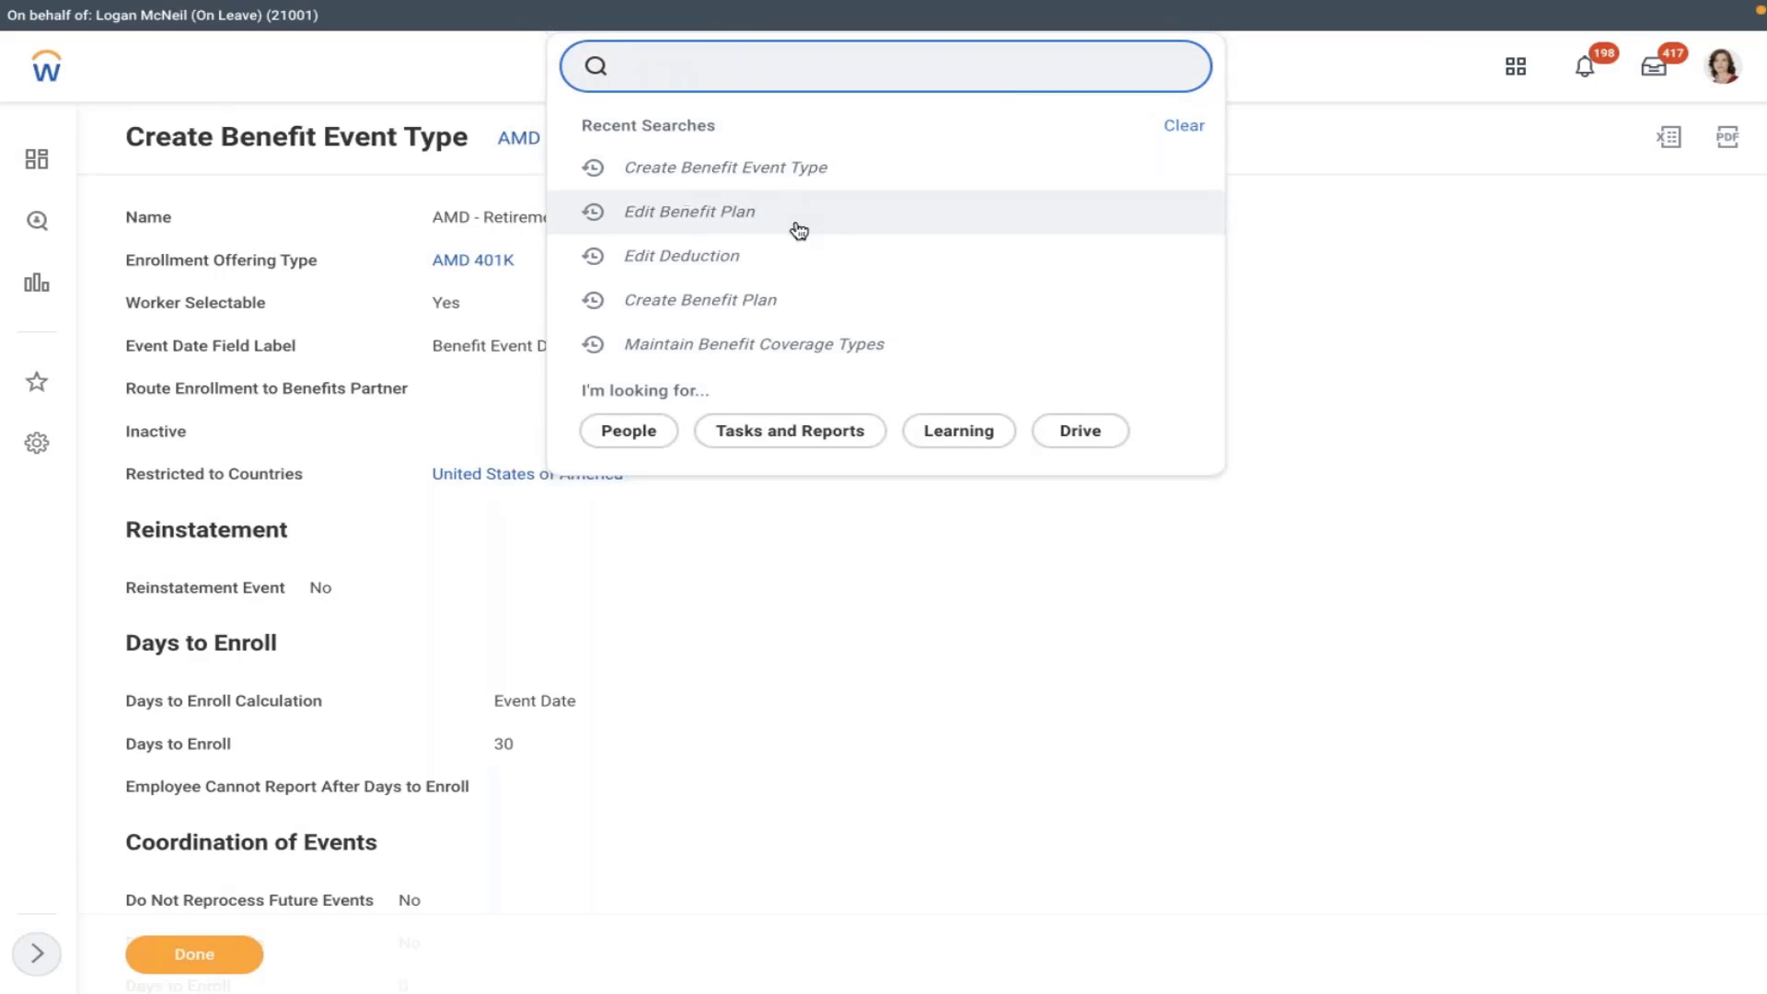
{"action": "type", "text": "edi"}
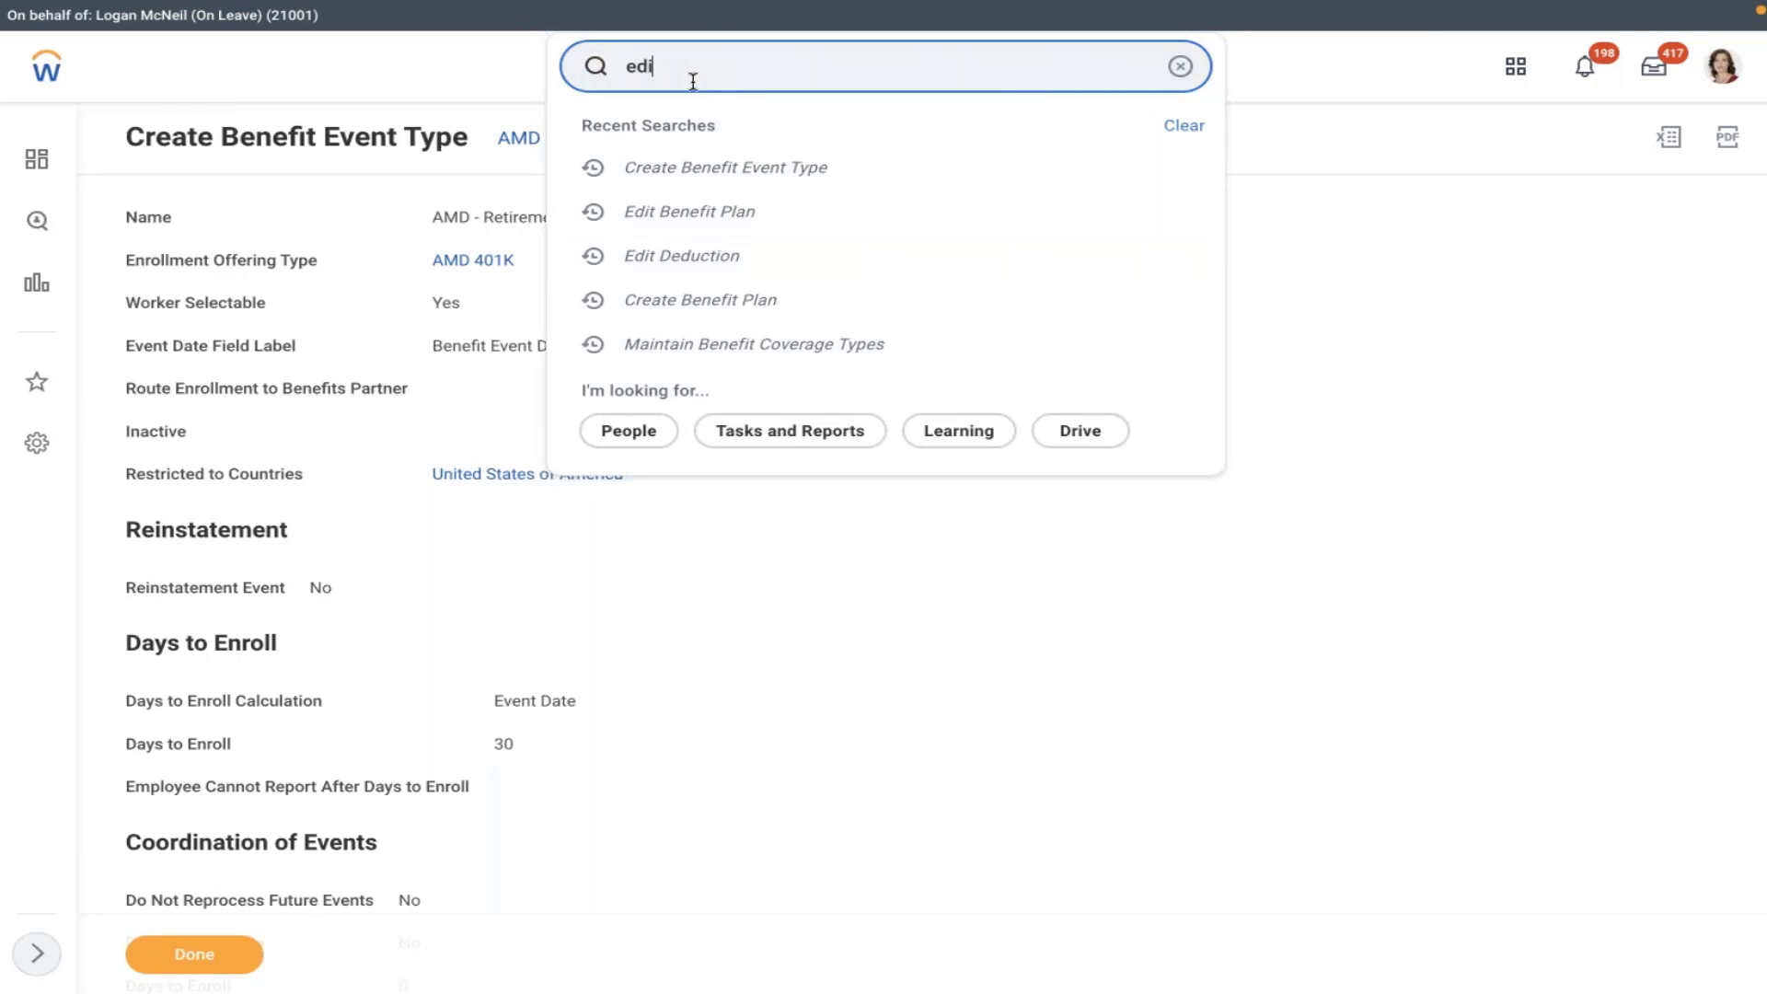
{"action": "type", "text": "t enroll"}
{"action": "left_click", "coordinate": [756, 156]}
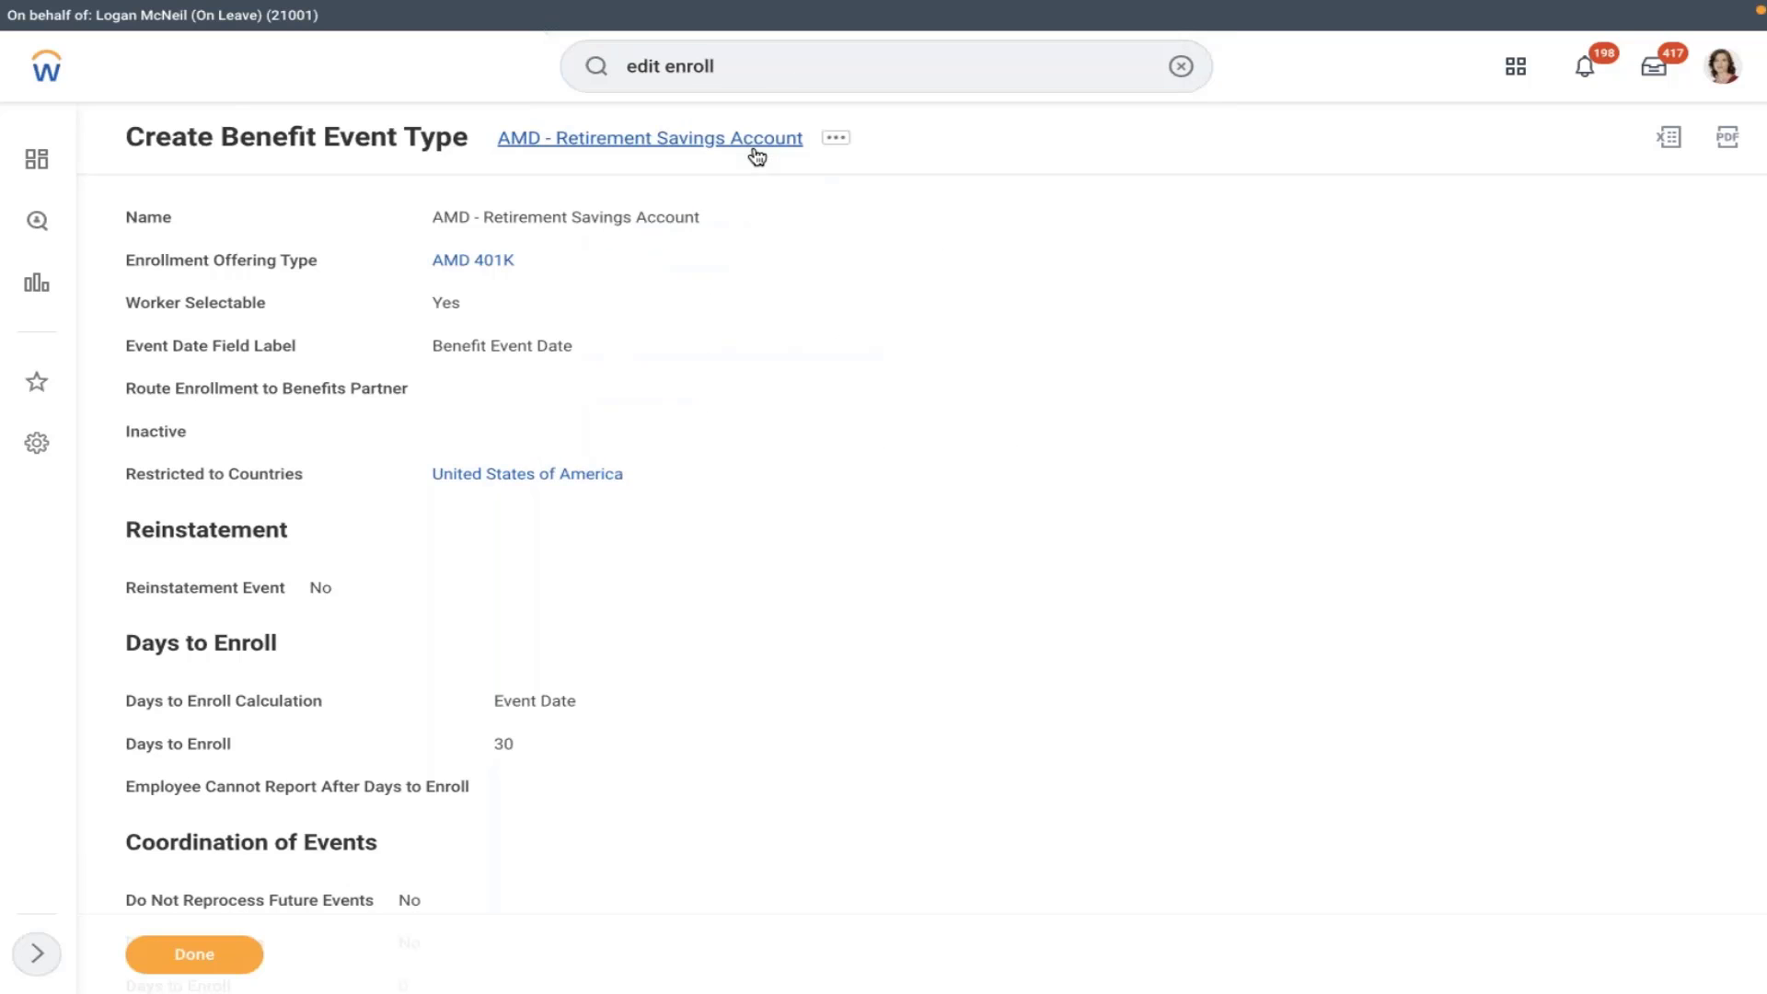
{"action": "left_click", "coordinate": [800, 283]}
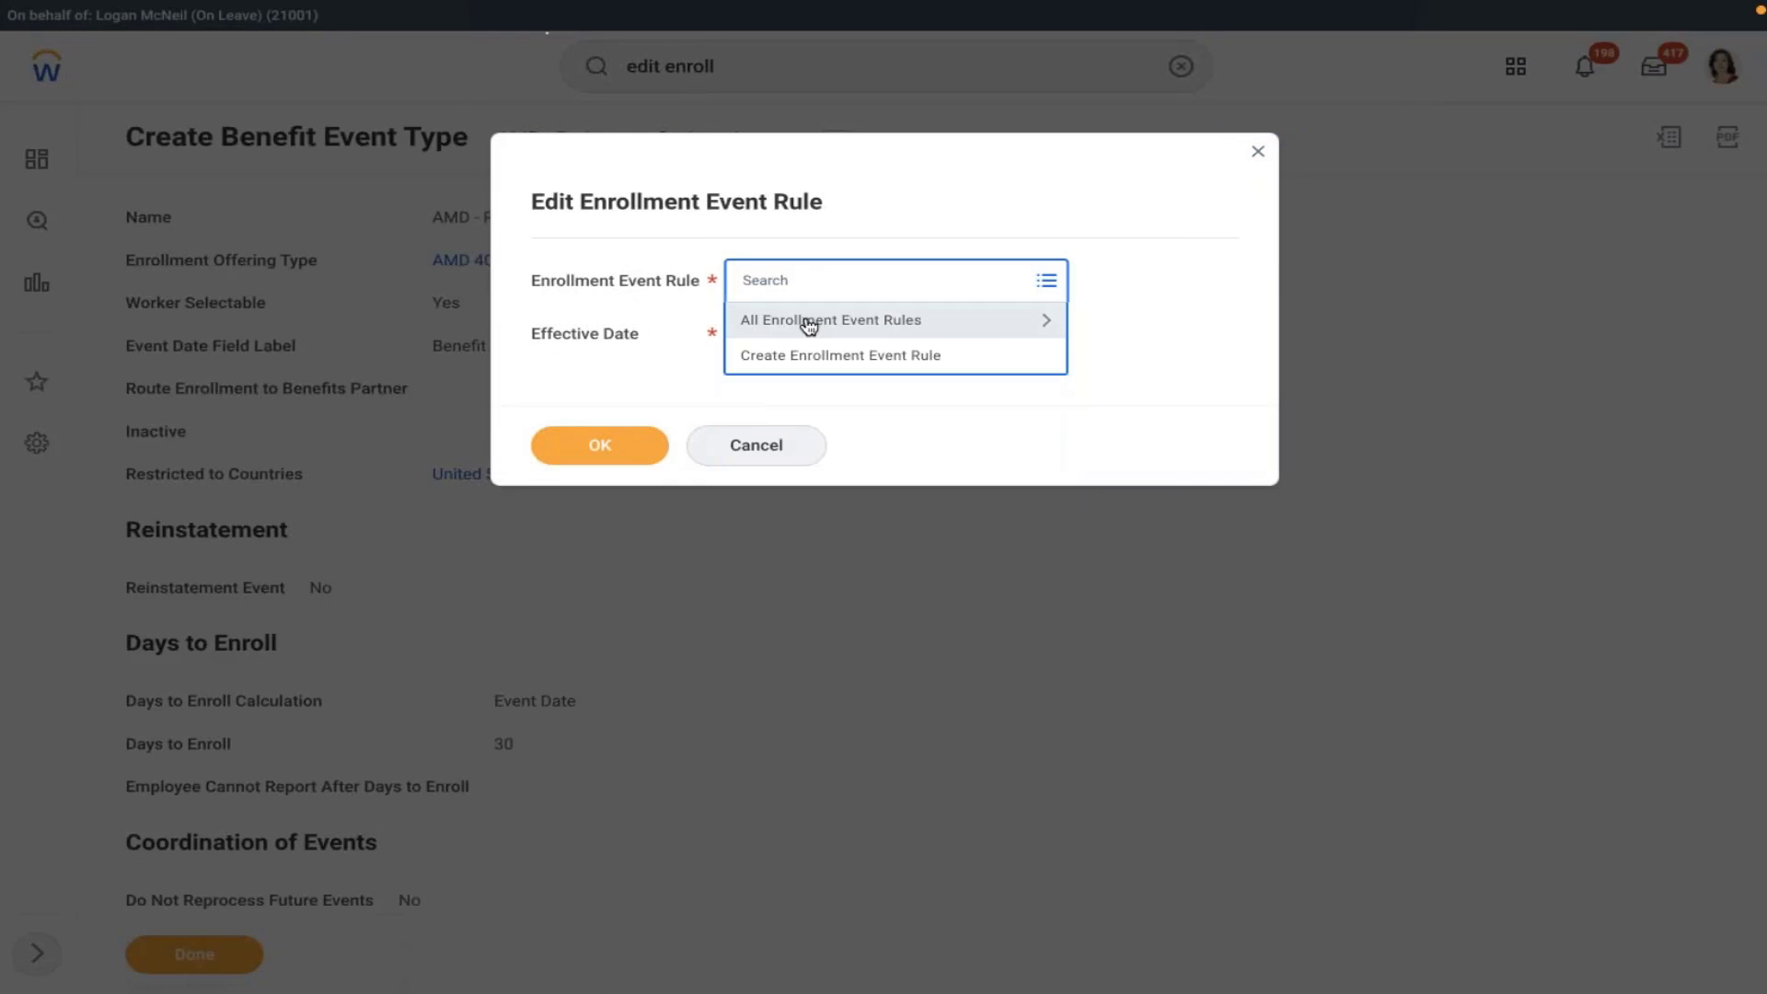
{"action": "left_click", "coordinate": [804, 322]}
{"action": "left_click", "coordinate": [760, 357]}
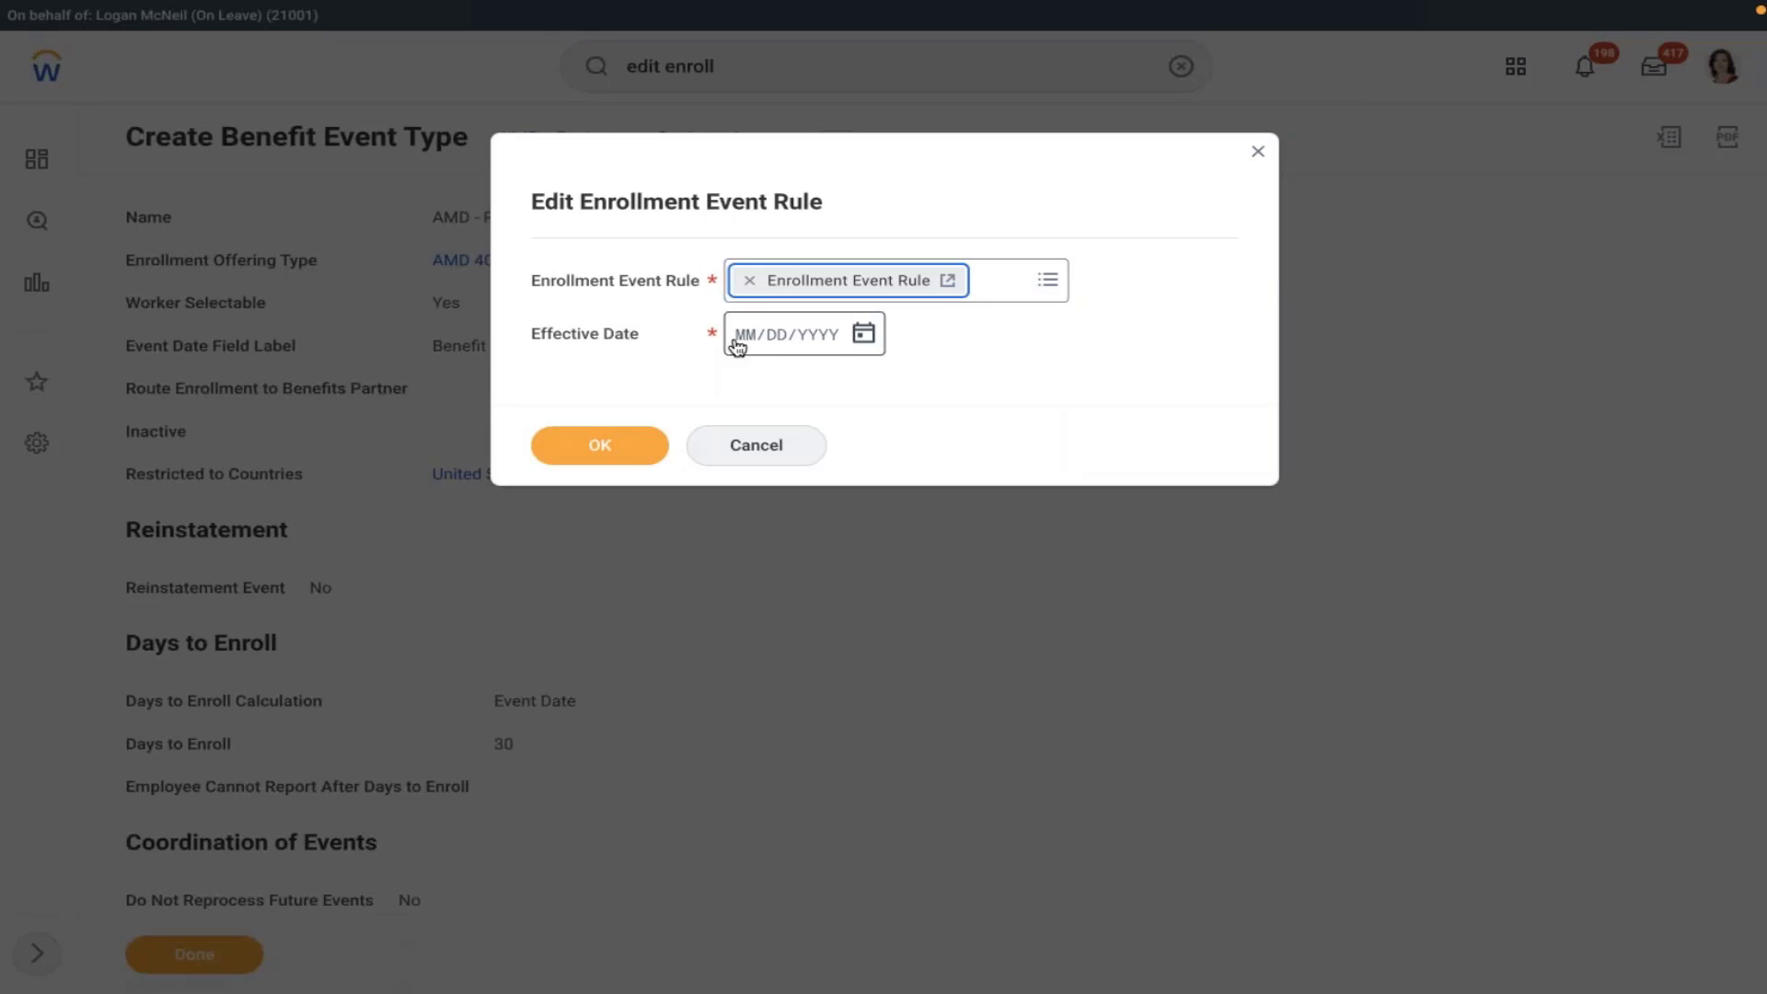
- Set the effective date to 01/01/2022, correcting the year from 2021, and confirm
{"action": "left_click", "coordinate": [739, 341]}
{"action": "type", "text": "01/01/2021"}
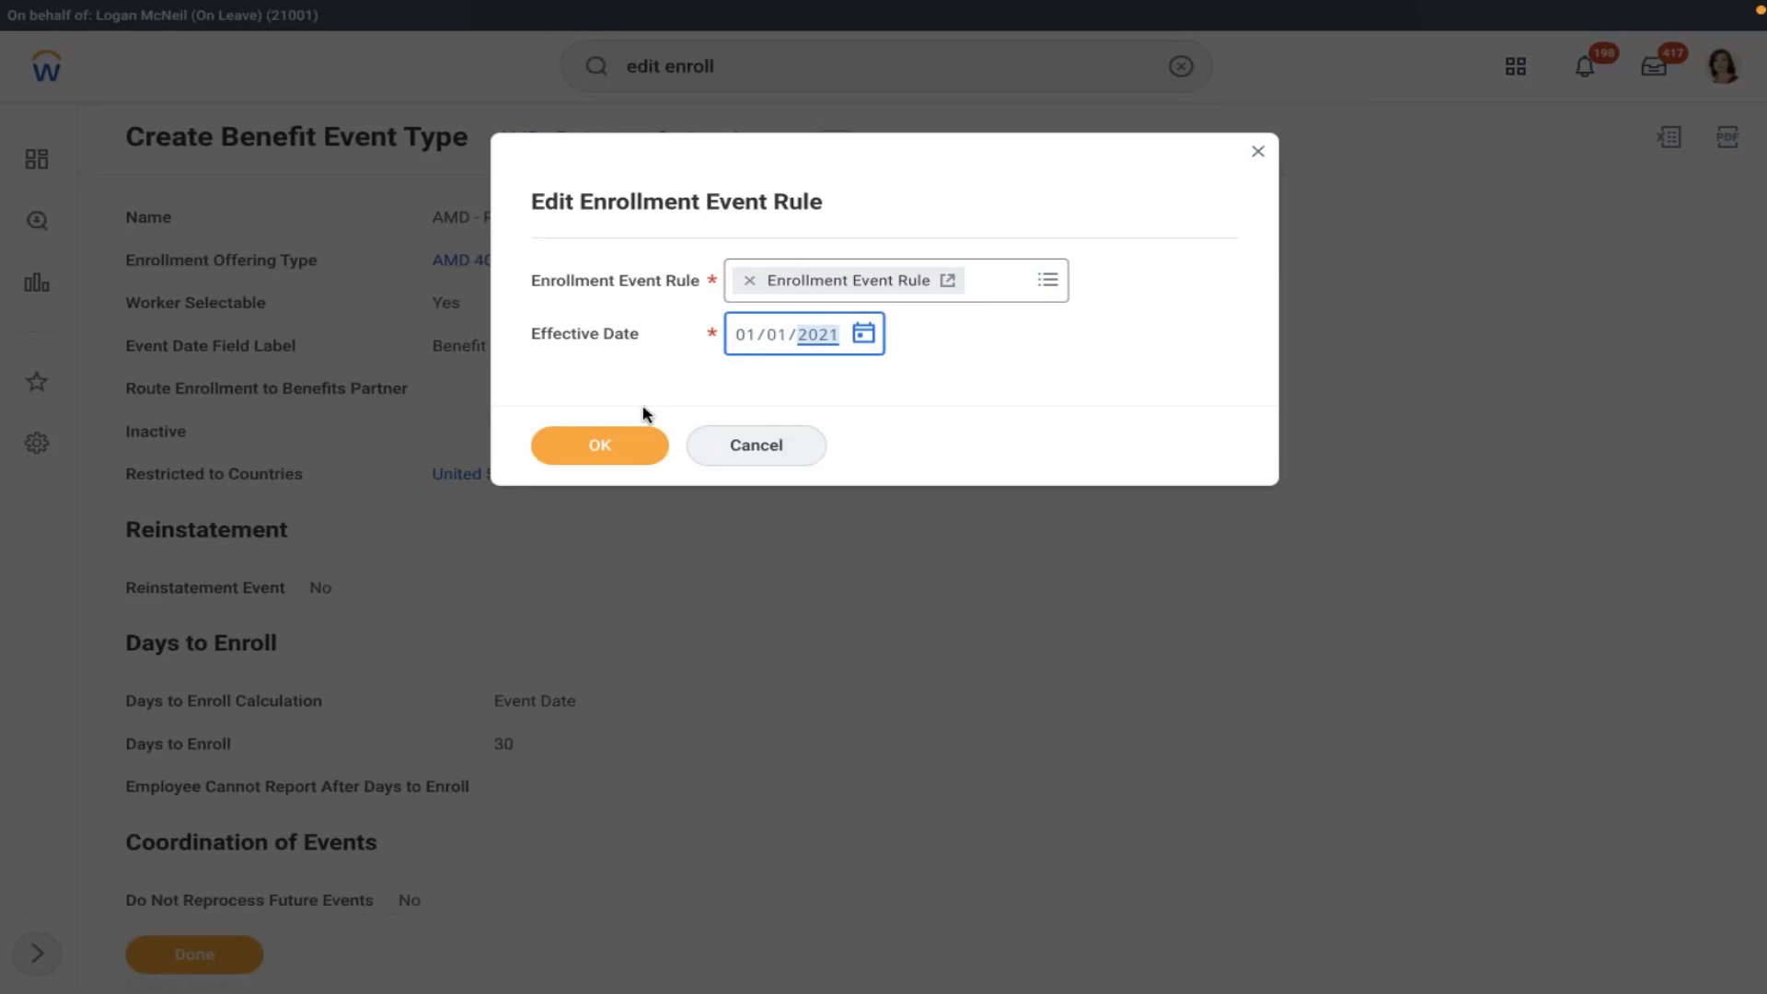
{"action": "left_click", "coordinate": [859, 333]}
{"action": "left_click", "coordinate": [1108, 323]}
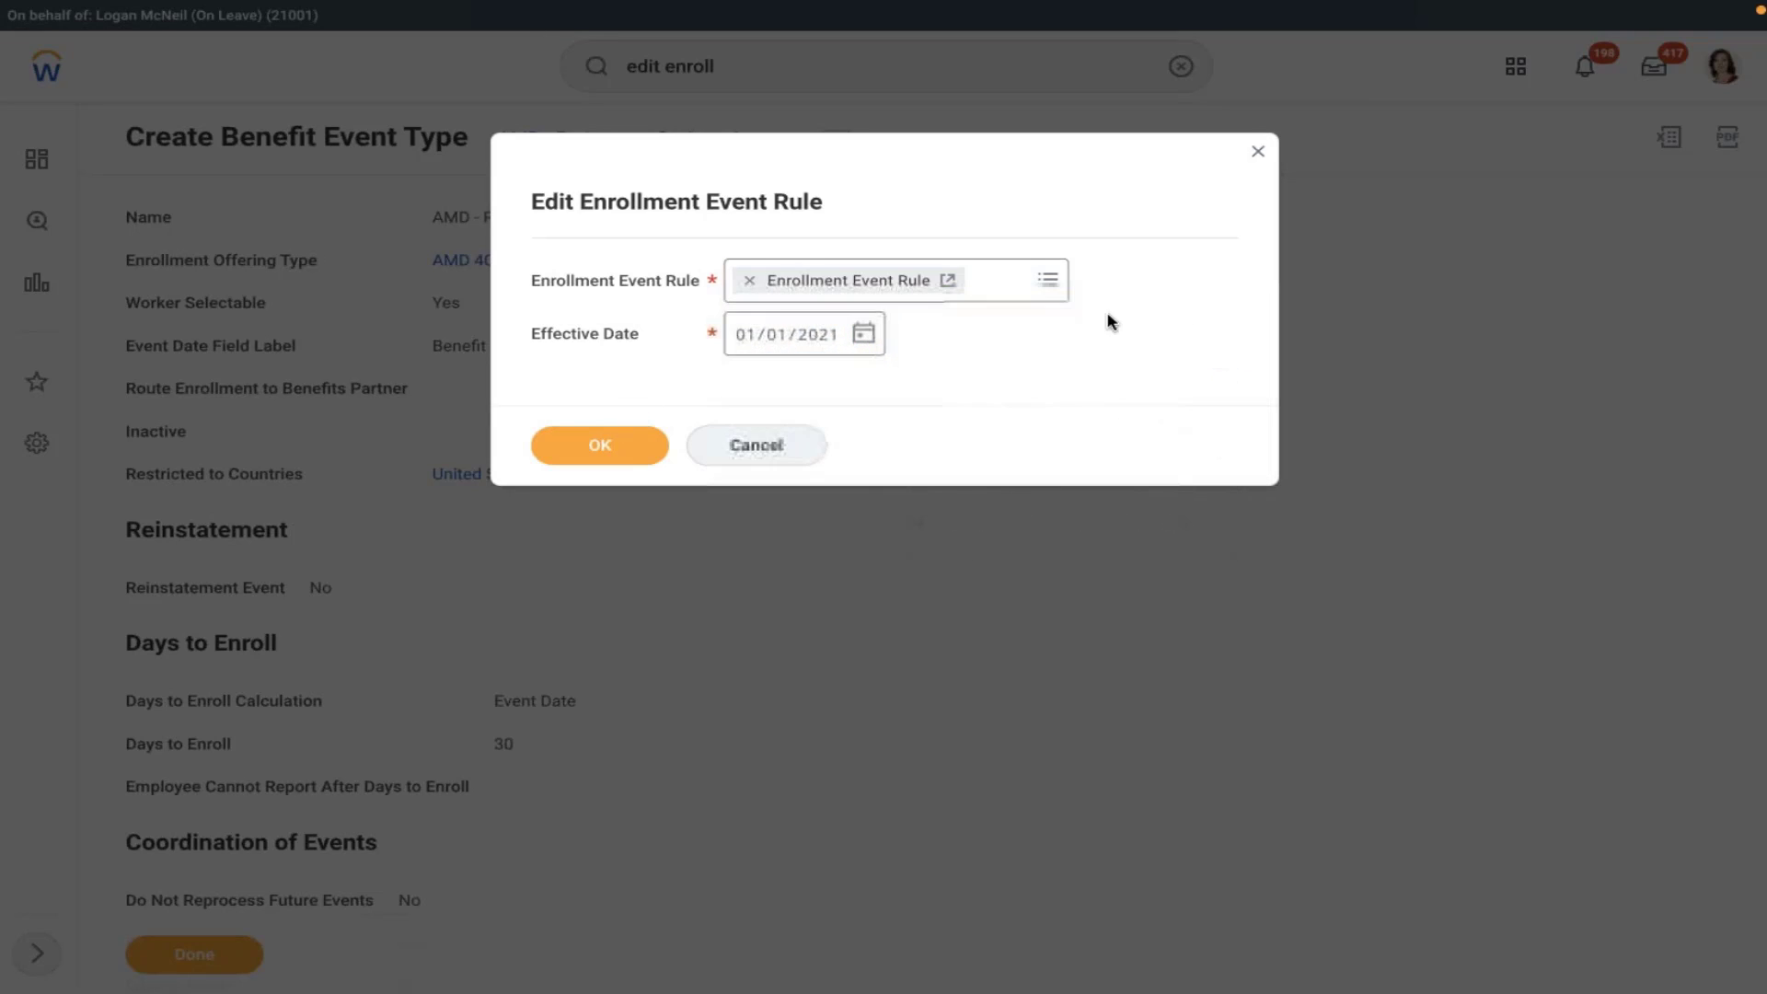
{"action": "left_click", "coordinate": [813, 340]}
{"action": "type", "text": "2022"}
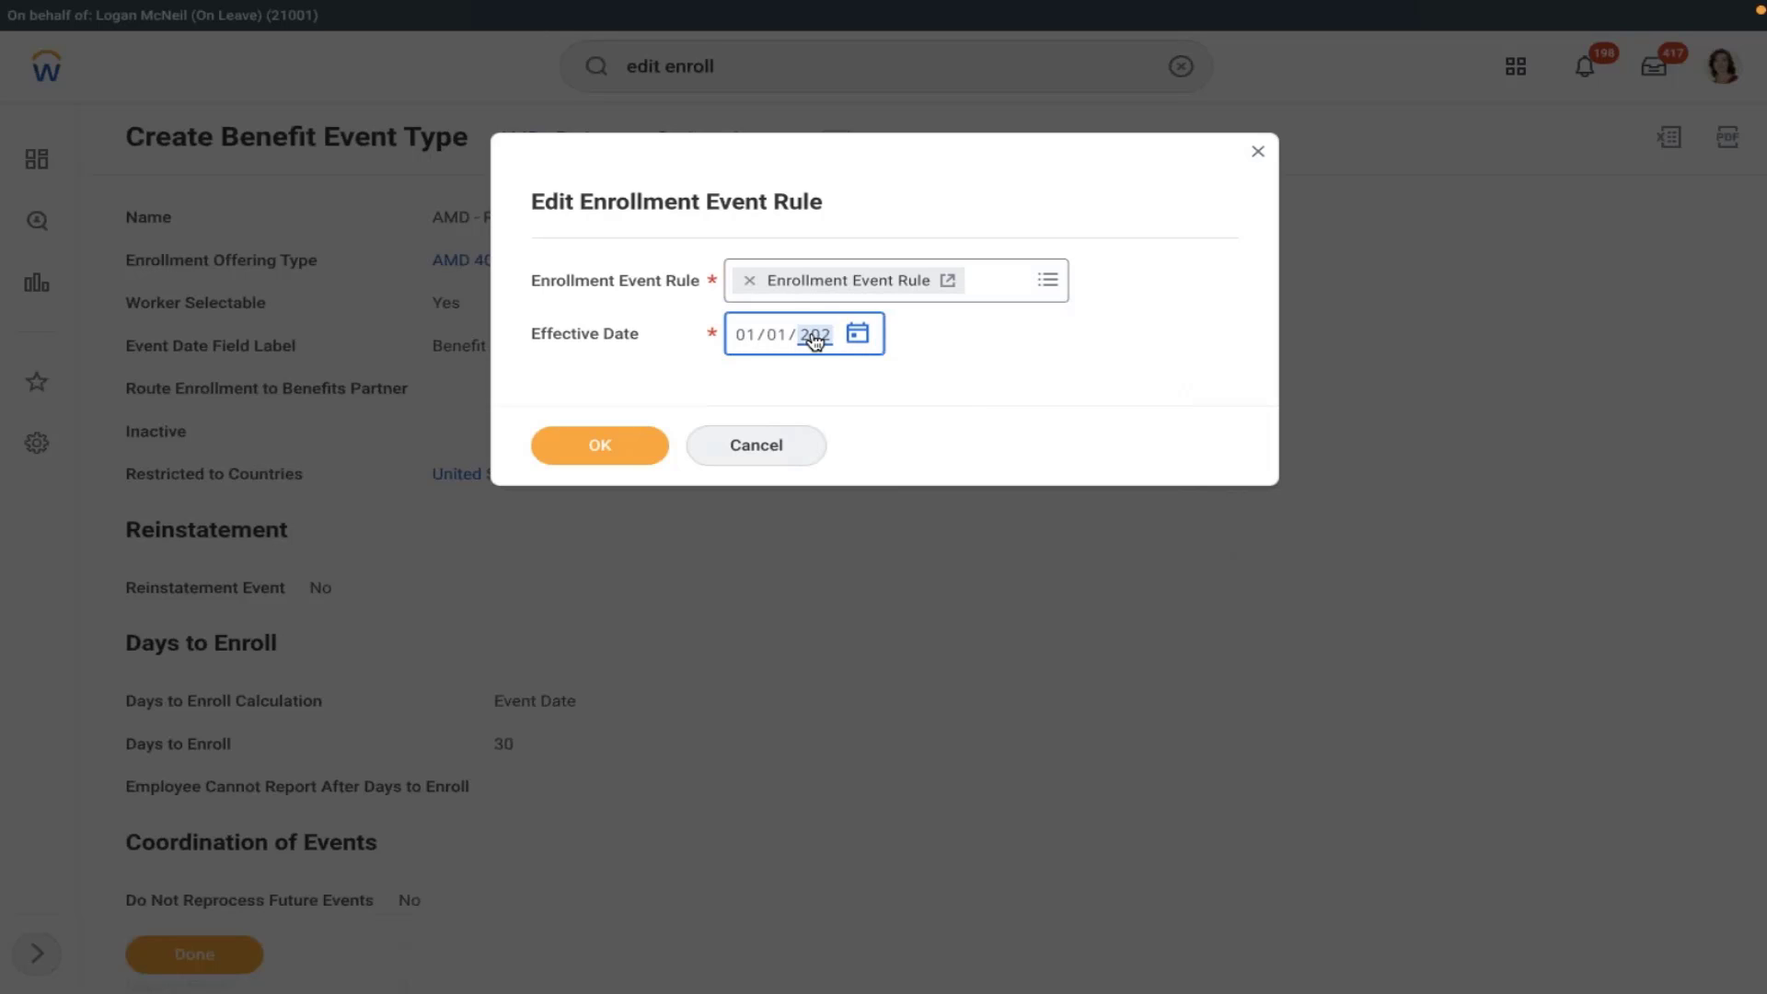
{"action": "left_click", "coordinate": [603, 444]}
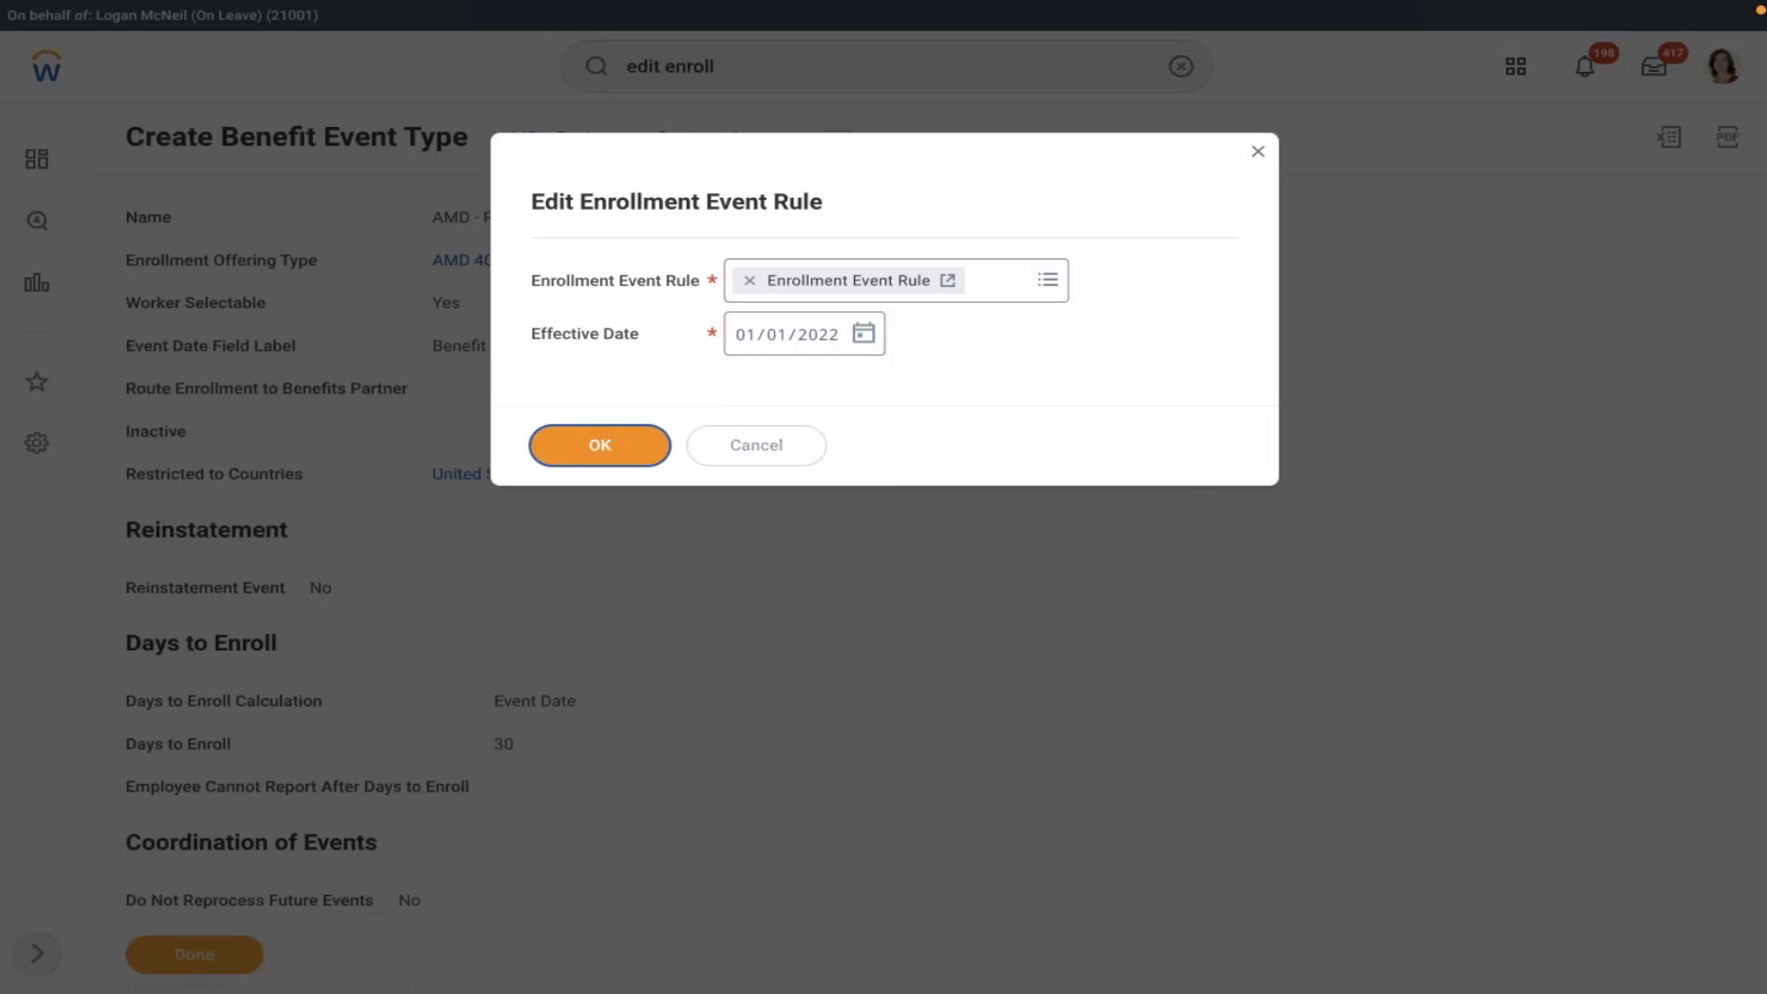
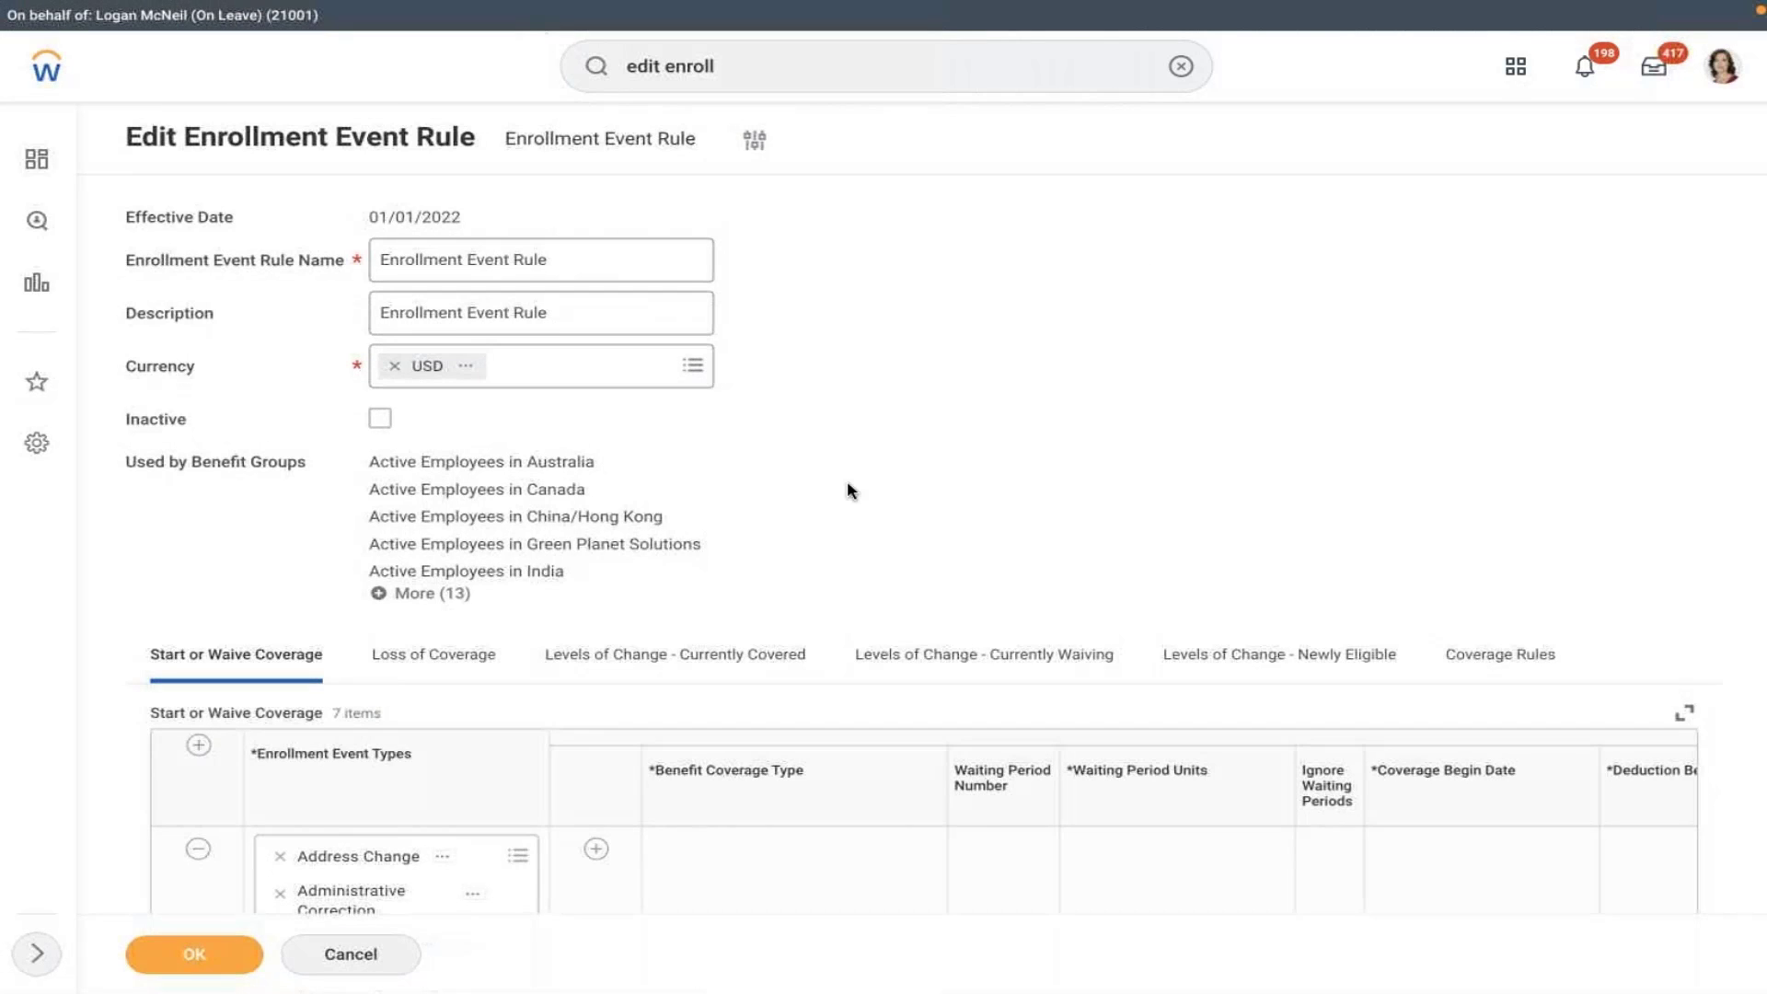
- Add a start-or-waive rule pairing AMD - Retirement Savings Account with the AMD 401K coverage type
{"action": "scroll", "coordinate": [846, 485], "scroll_direction": "down", "scroll_amount": 1}
{"action": "scroll", "coordinate": [847, 489], "scroll_direction": "down", "scroll_amount": 3}
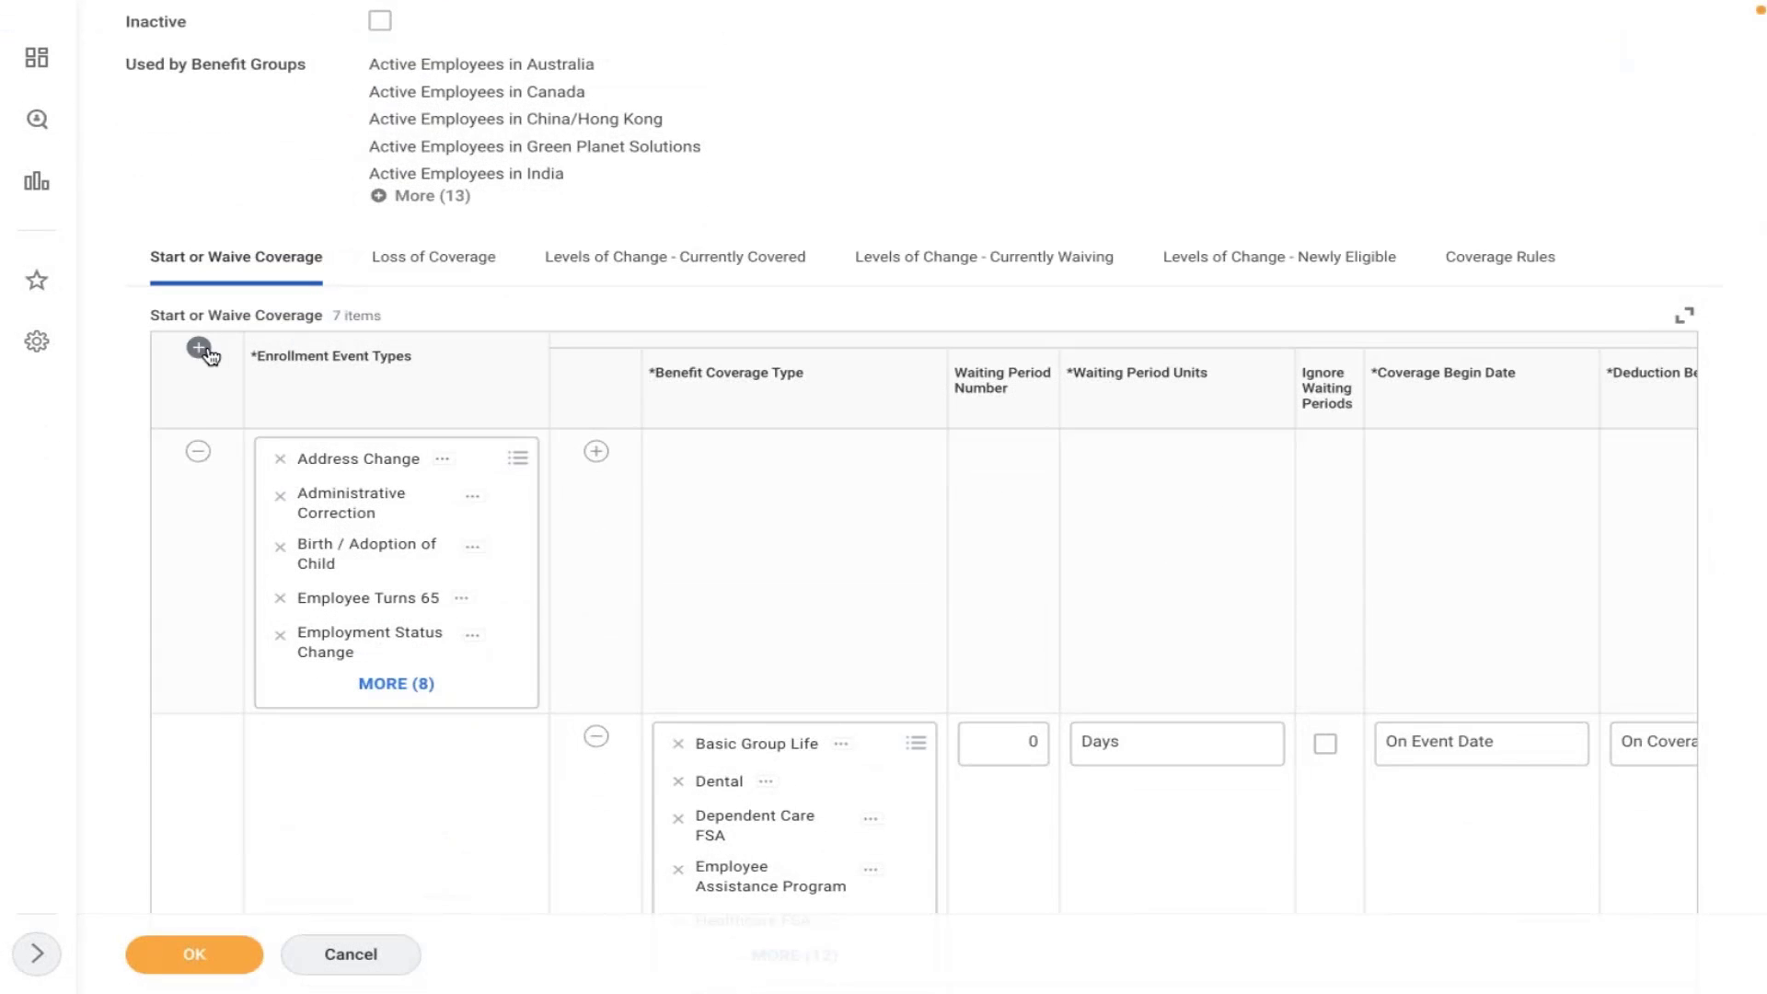
{"action": "left_click", "coordinate": [198, 350]}
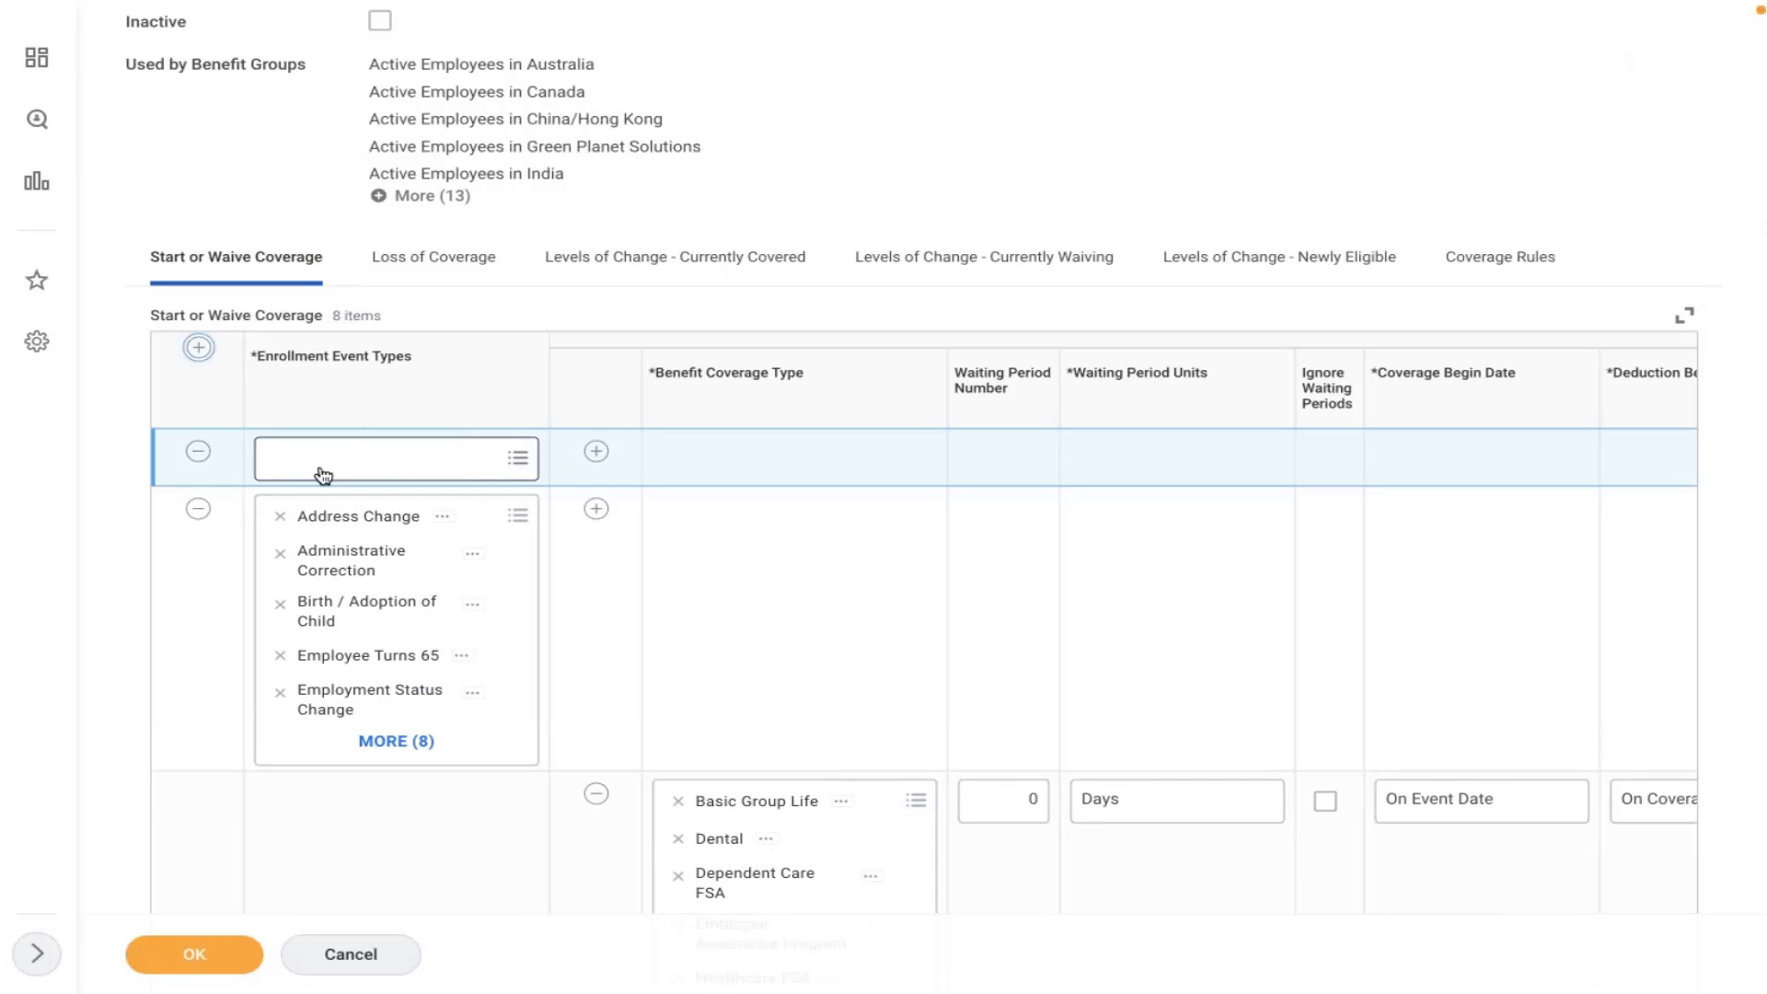
{"action": "left_click", "coordinate": [323, 465]}
{"action": "type", "text": "amd"}
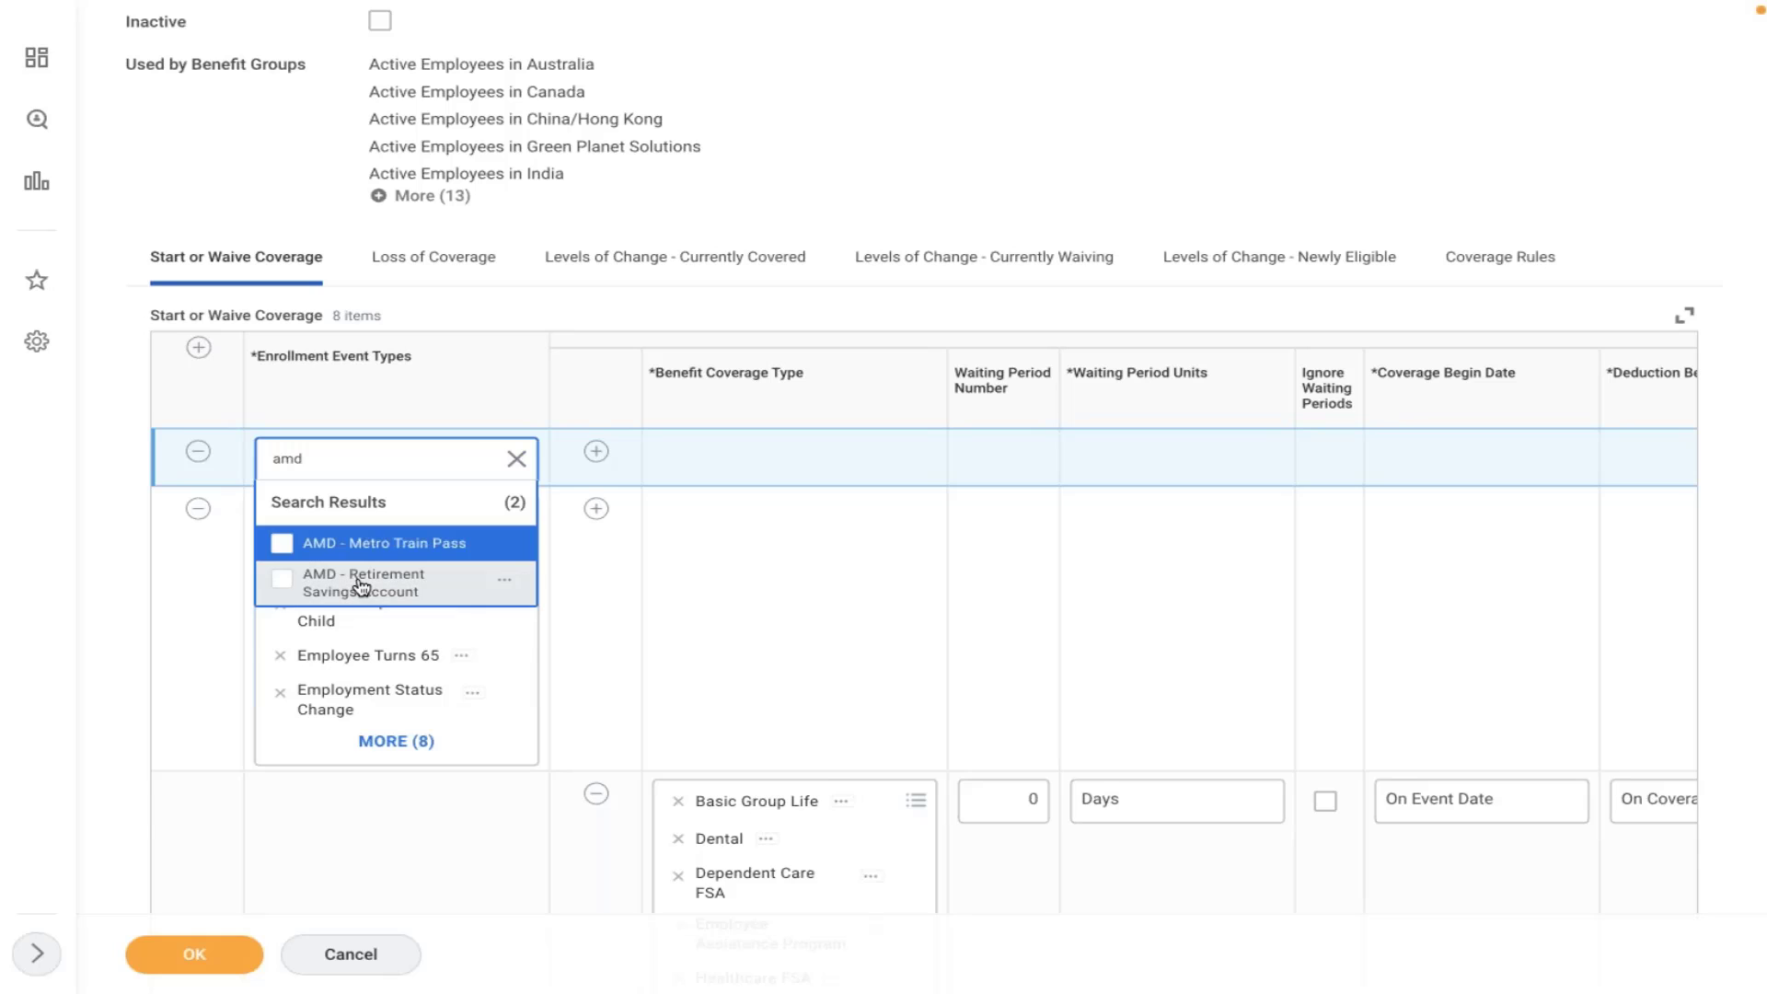
{"action": "left_click", "coordinate": [357, 584]}
{"action": "left_click", "coordinate": [596, 451]}
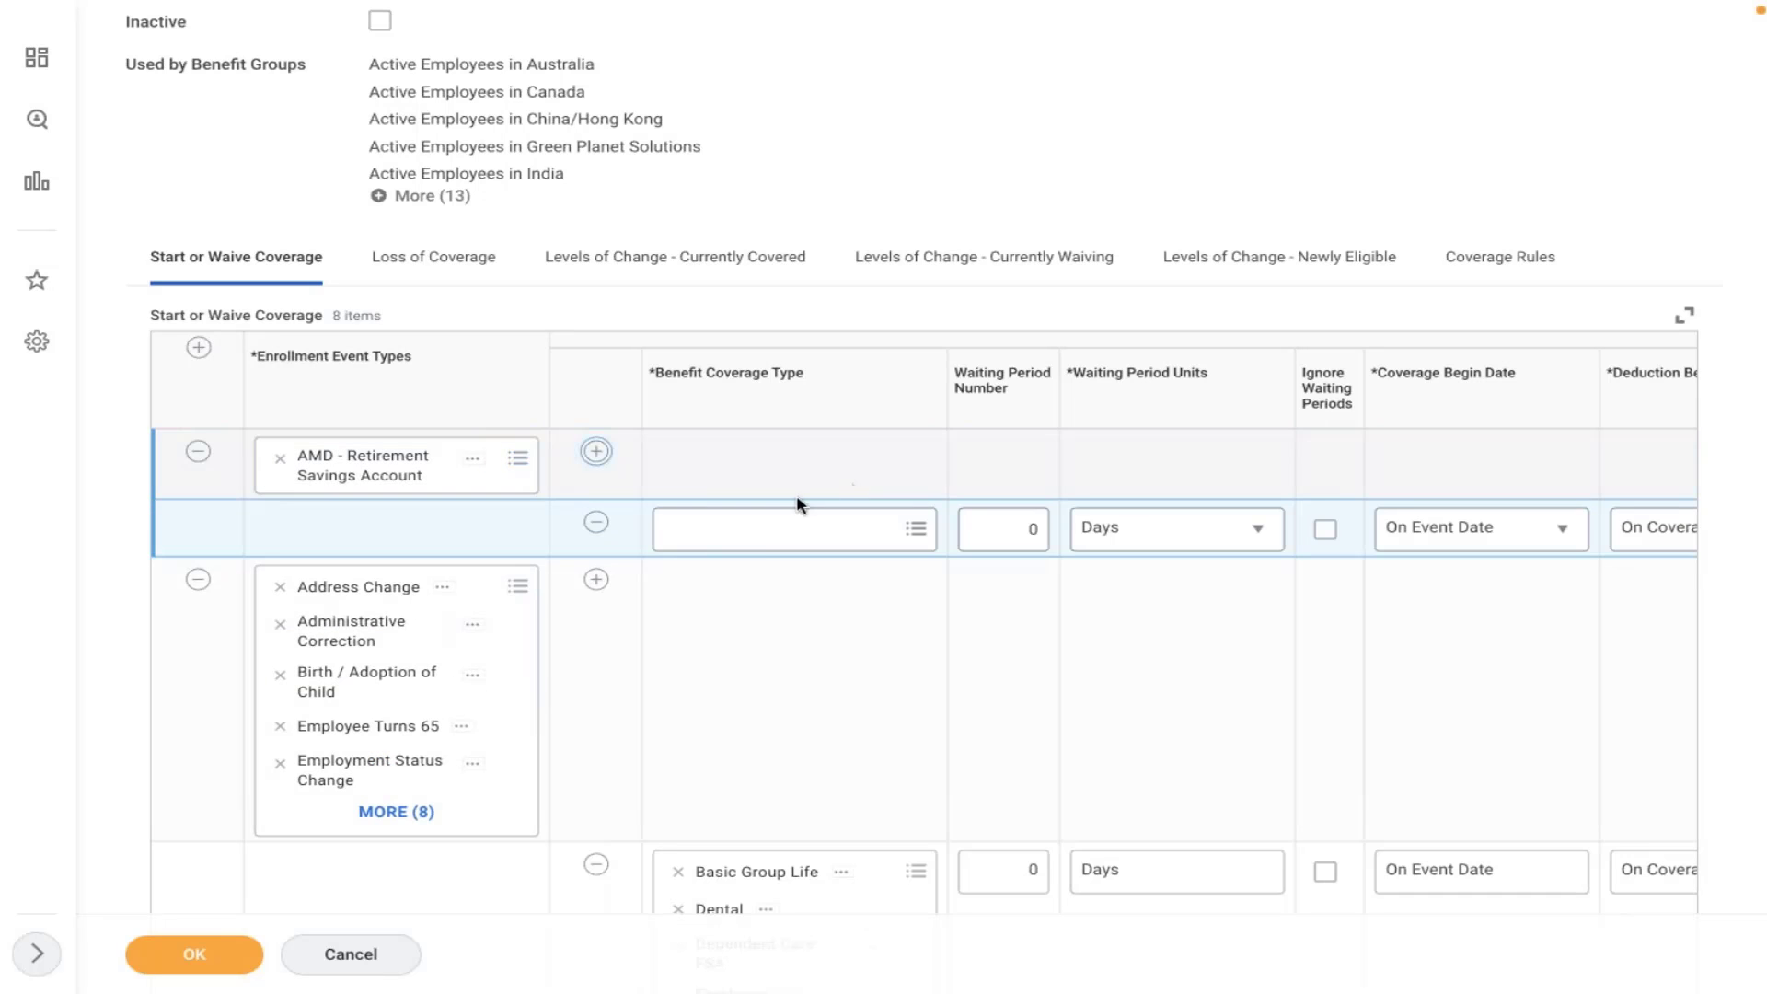
{"action": "left_click", "coordinate": [797, 515]}
{"action": "type", "text": "amd"}
{"action": "key", "text": "Return"}
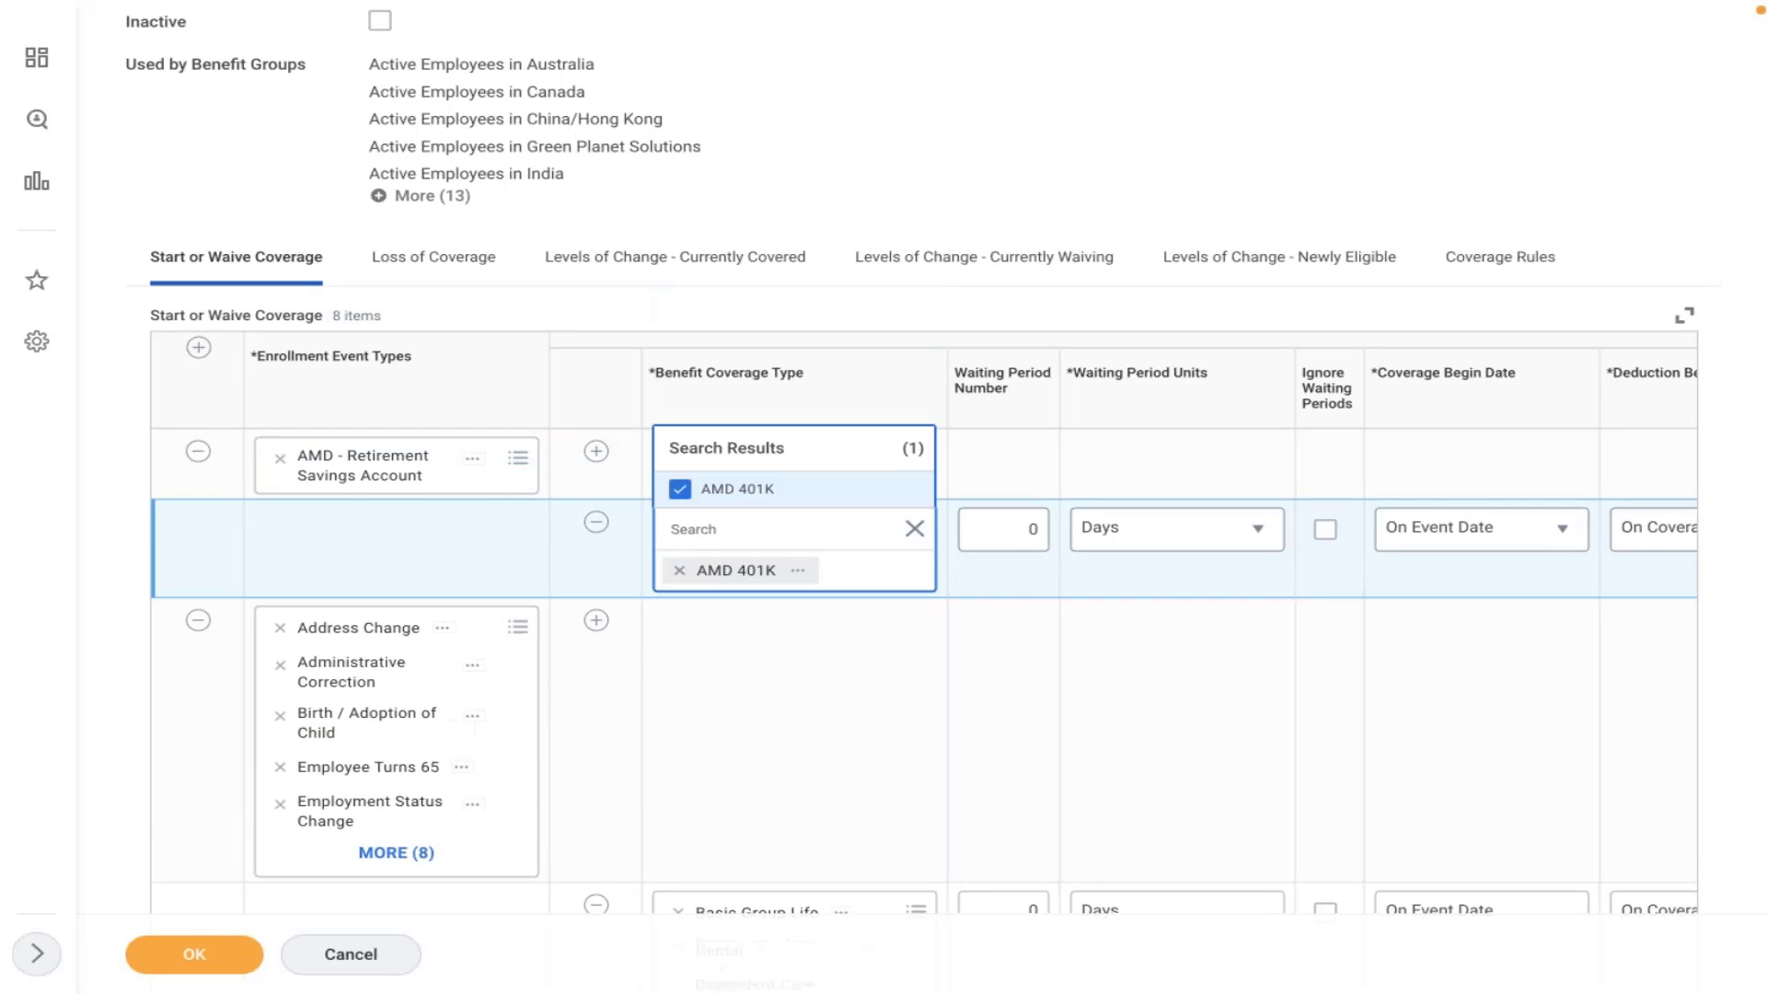
{"action": "left_click", "coordinate": [851, 704]}
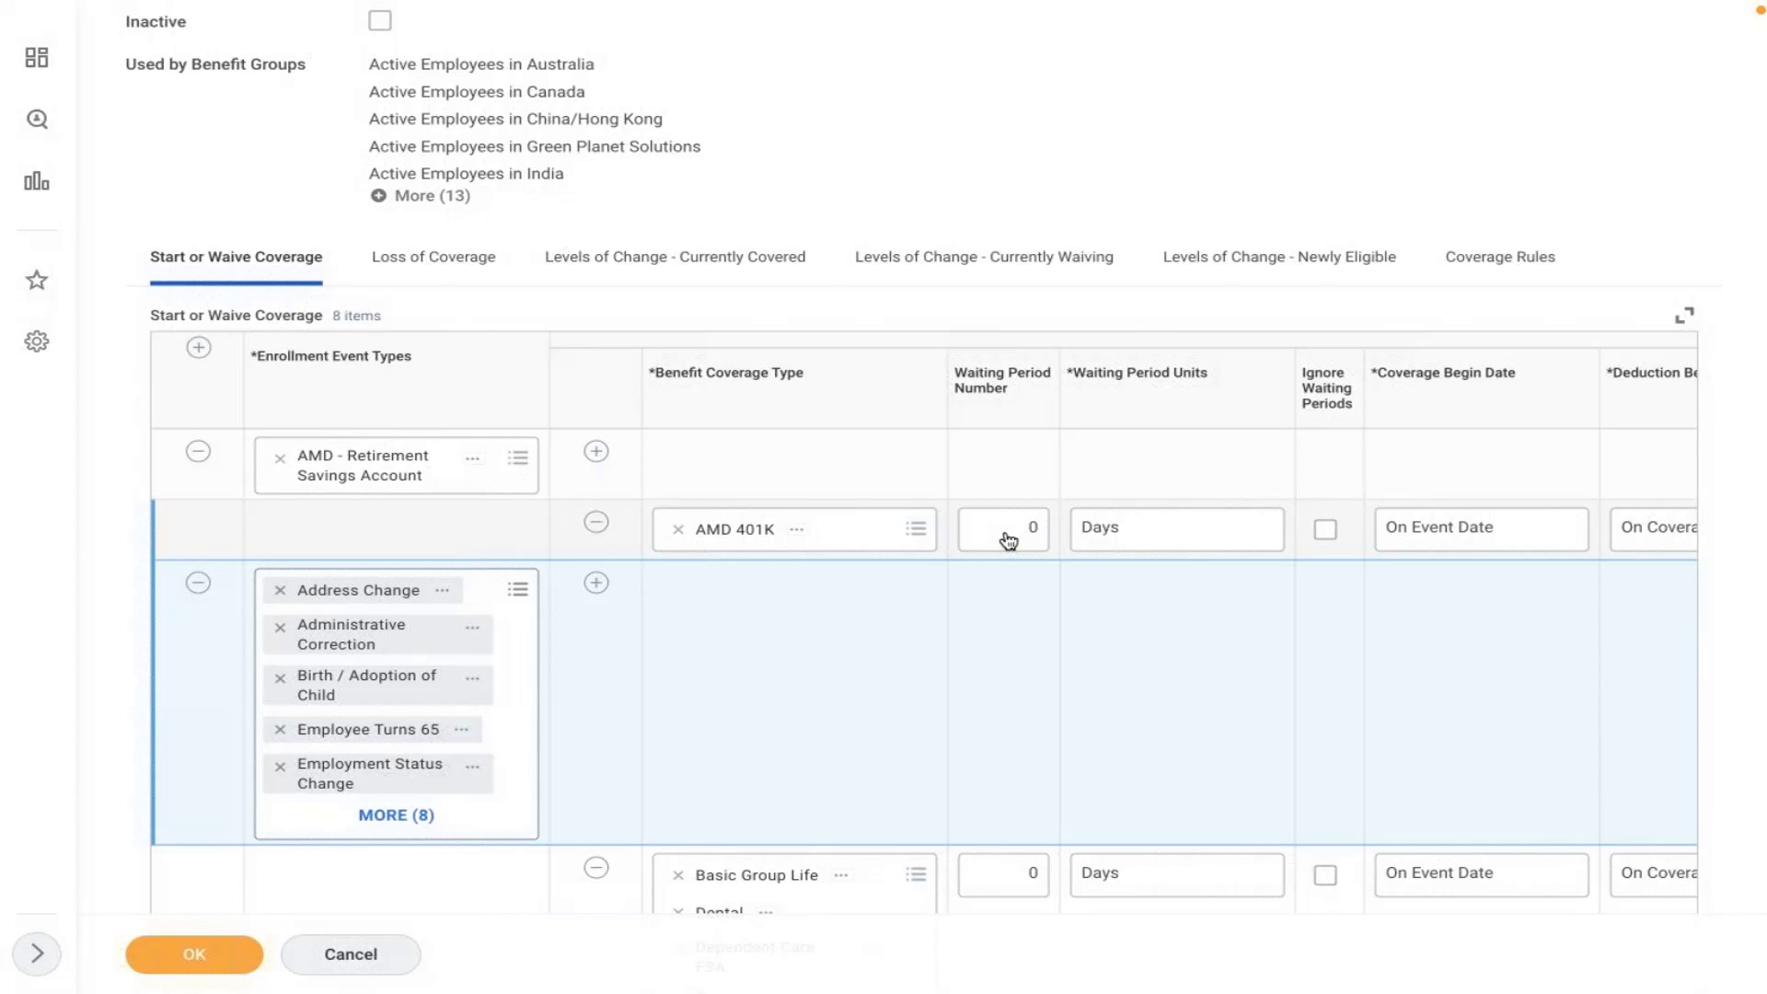
- Set the AMD 401K waiting period to 90, then change it back to 0 days
{"action": "left_click", "coordinate": [1008, 540]}
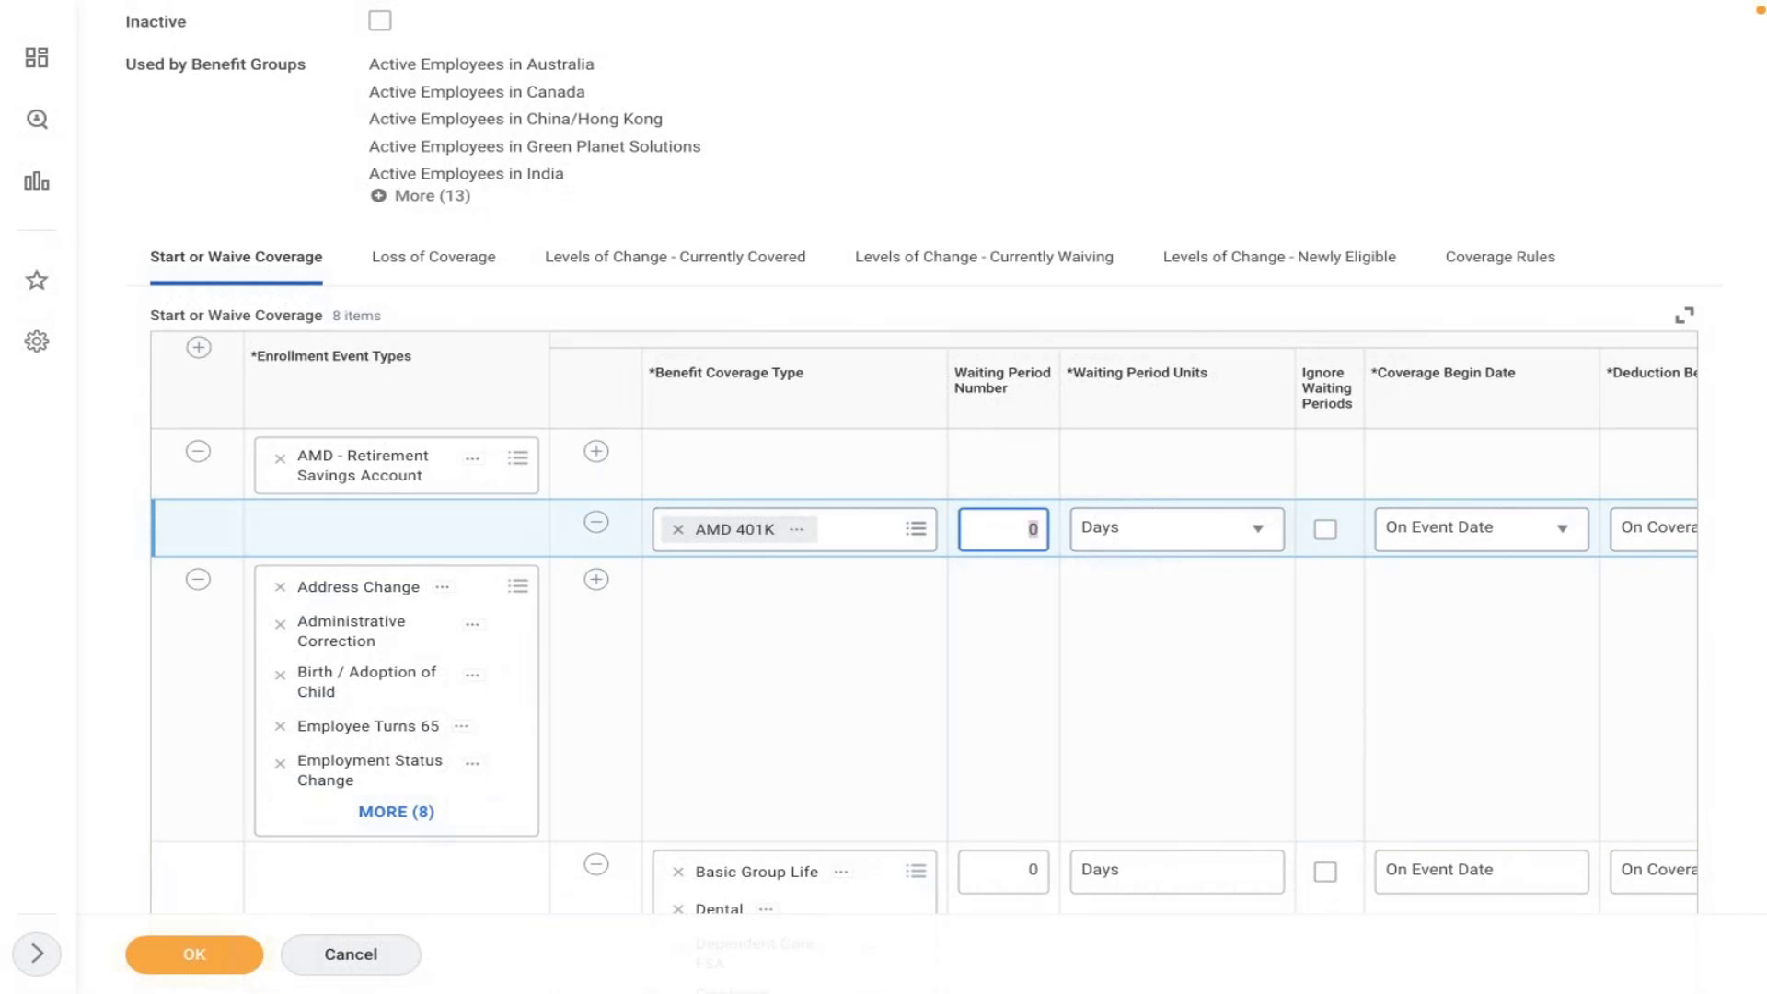
{"action": "type", "text": "90"}
{"action": "left_click", "coordinate": [855, 727]}
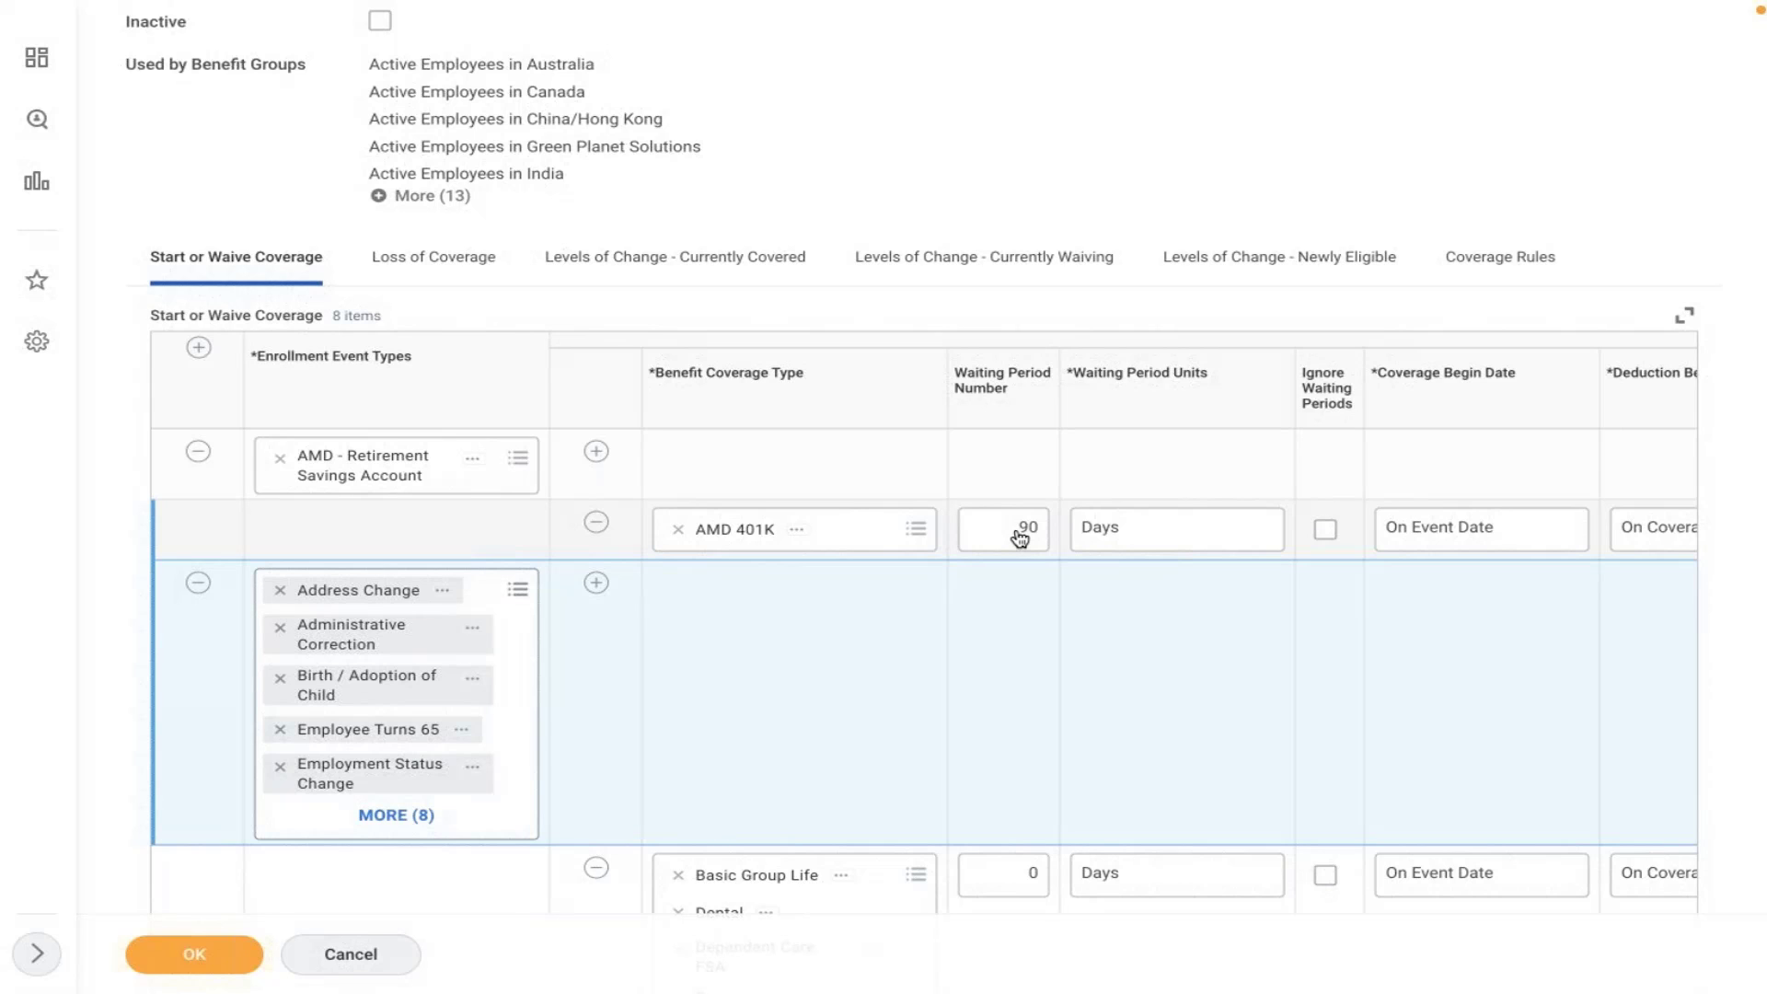
{"action": "left_click", "coordinate": [1019, 537]}
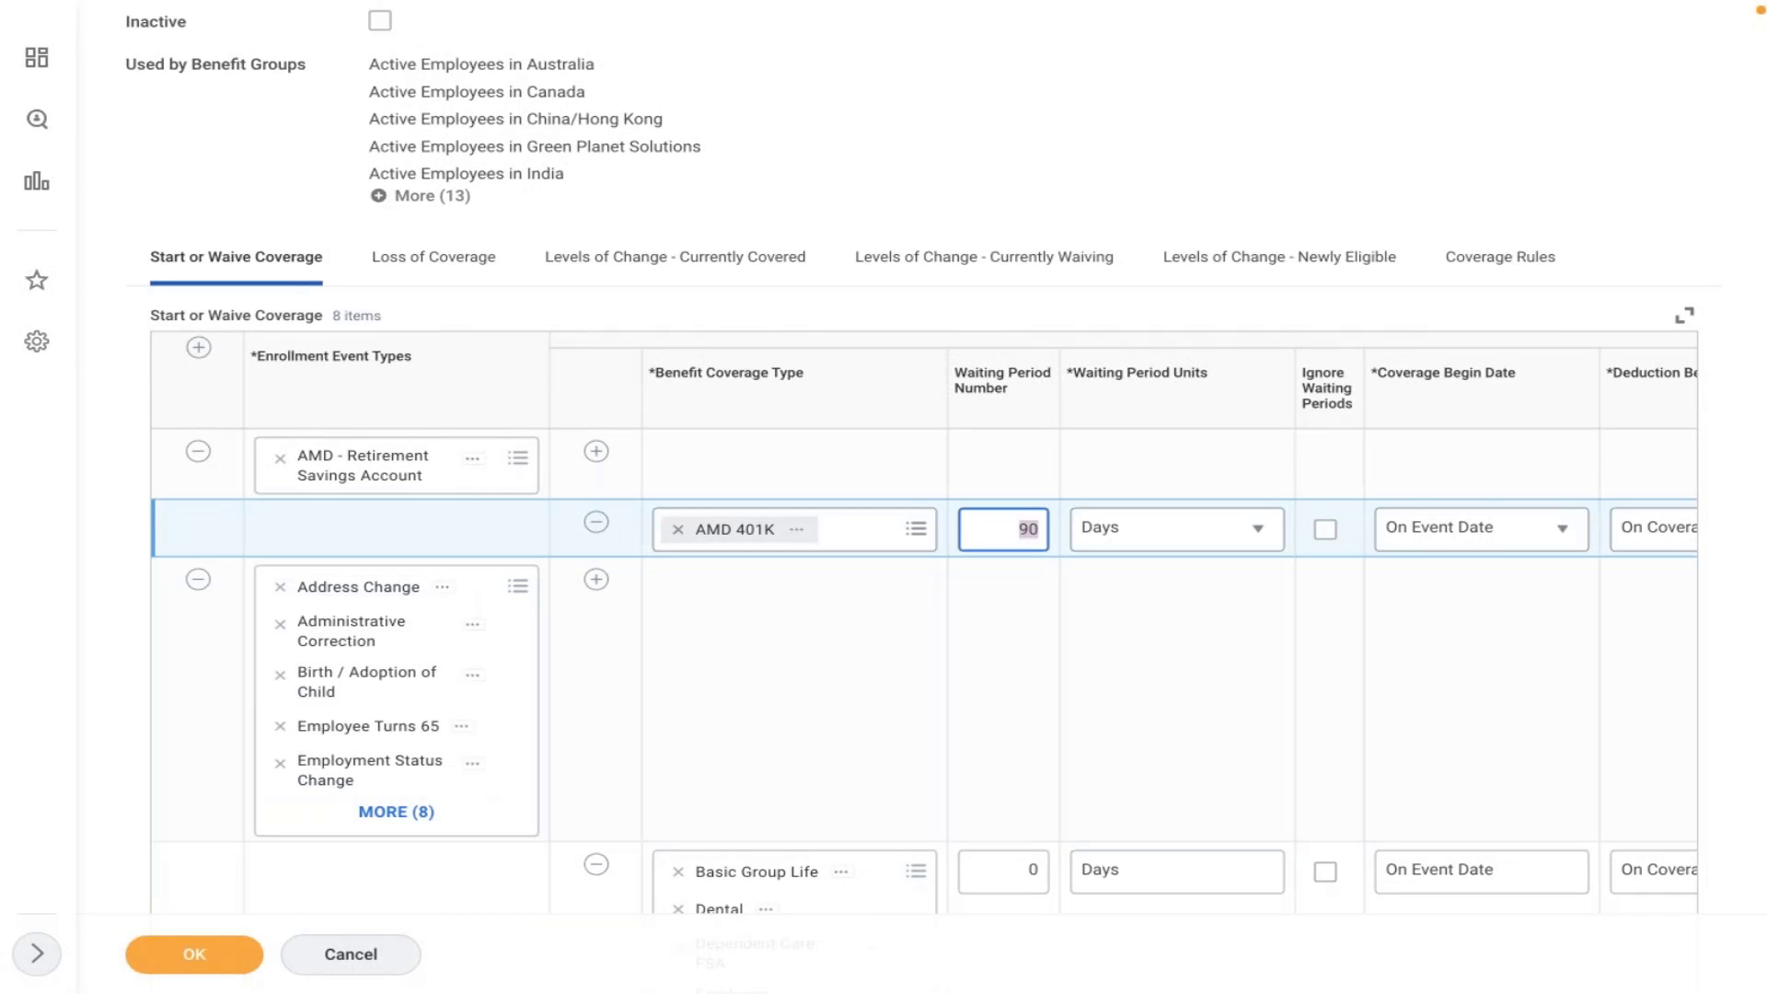
{"action": "type", "text": "0"}
{"action": "left_click", "coordinate": [1040, 644]}
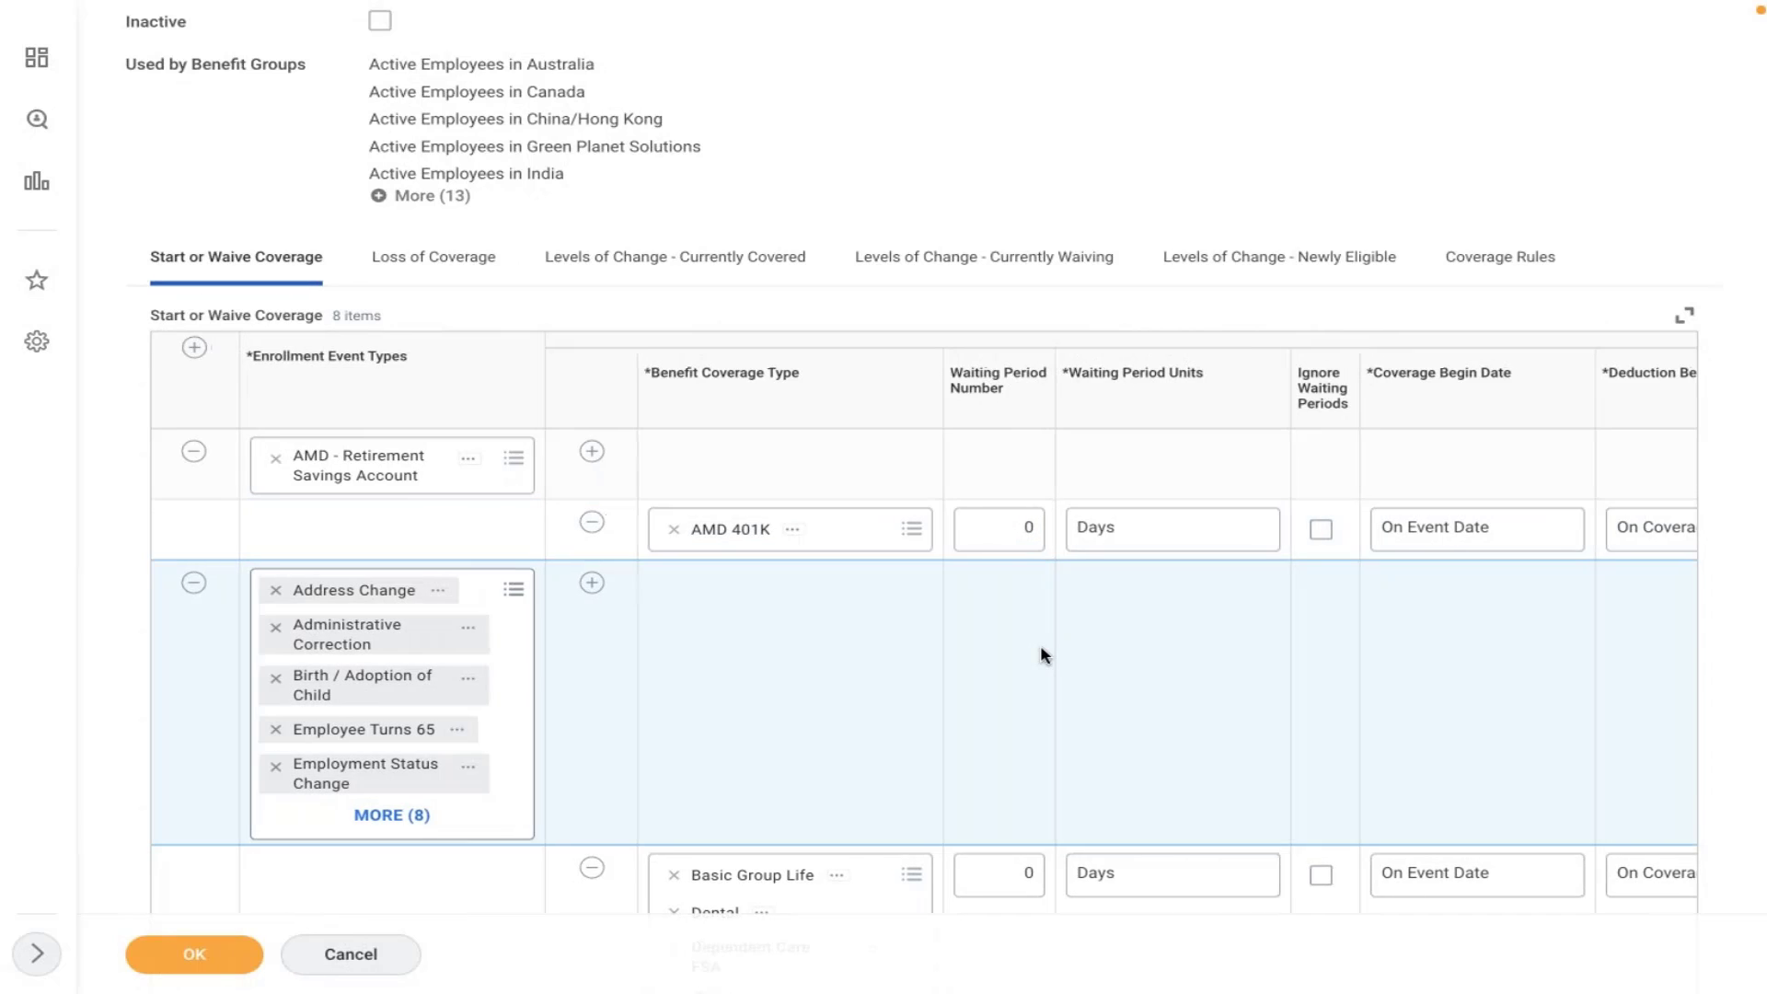
{"action": "scroll", "coordinate": [1042, 654], "scroll_direction": "right", "scroll_amount": 3}
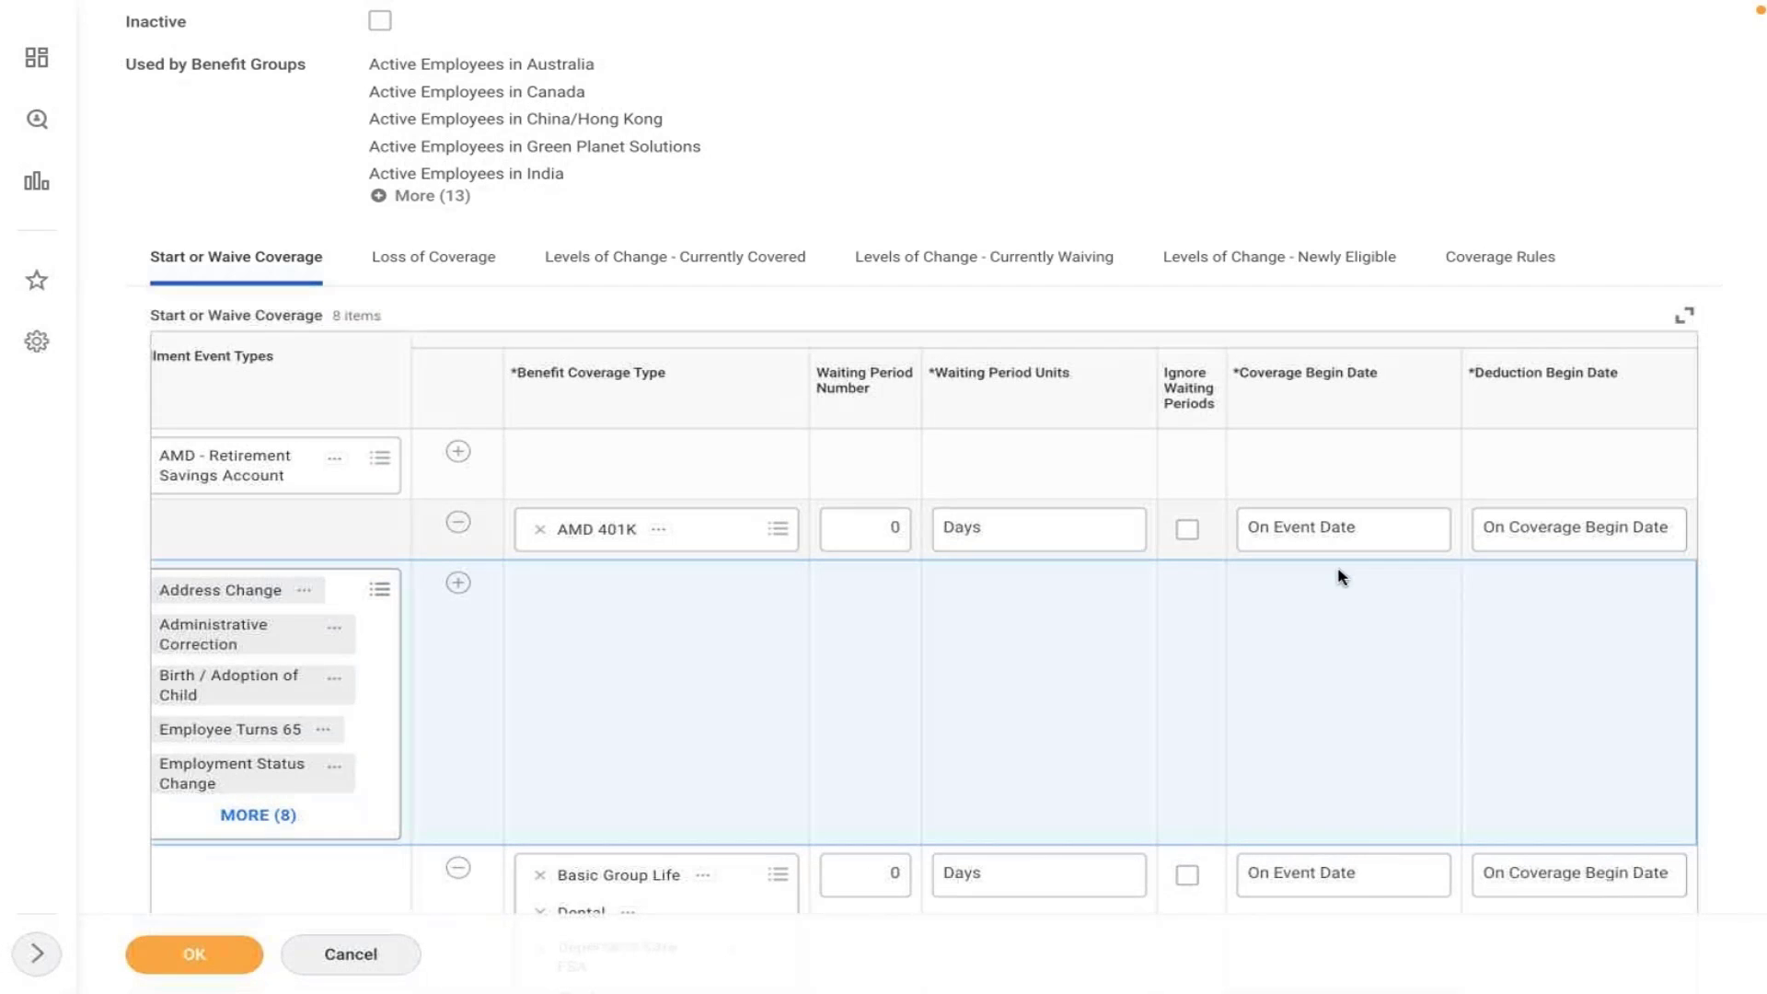
{"action": "left_click", "coordinate": [1261, 550]}
{"action": "left_click", "coordinate": [1306, 528]}
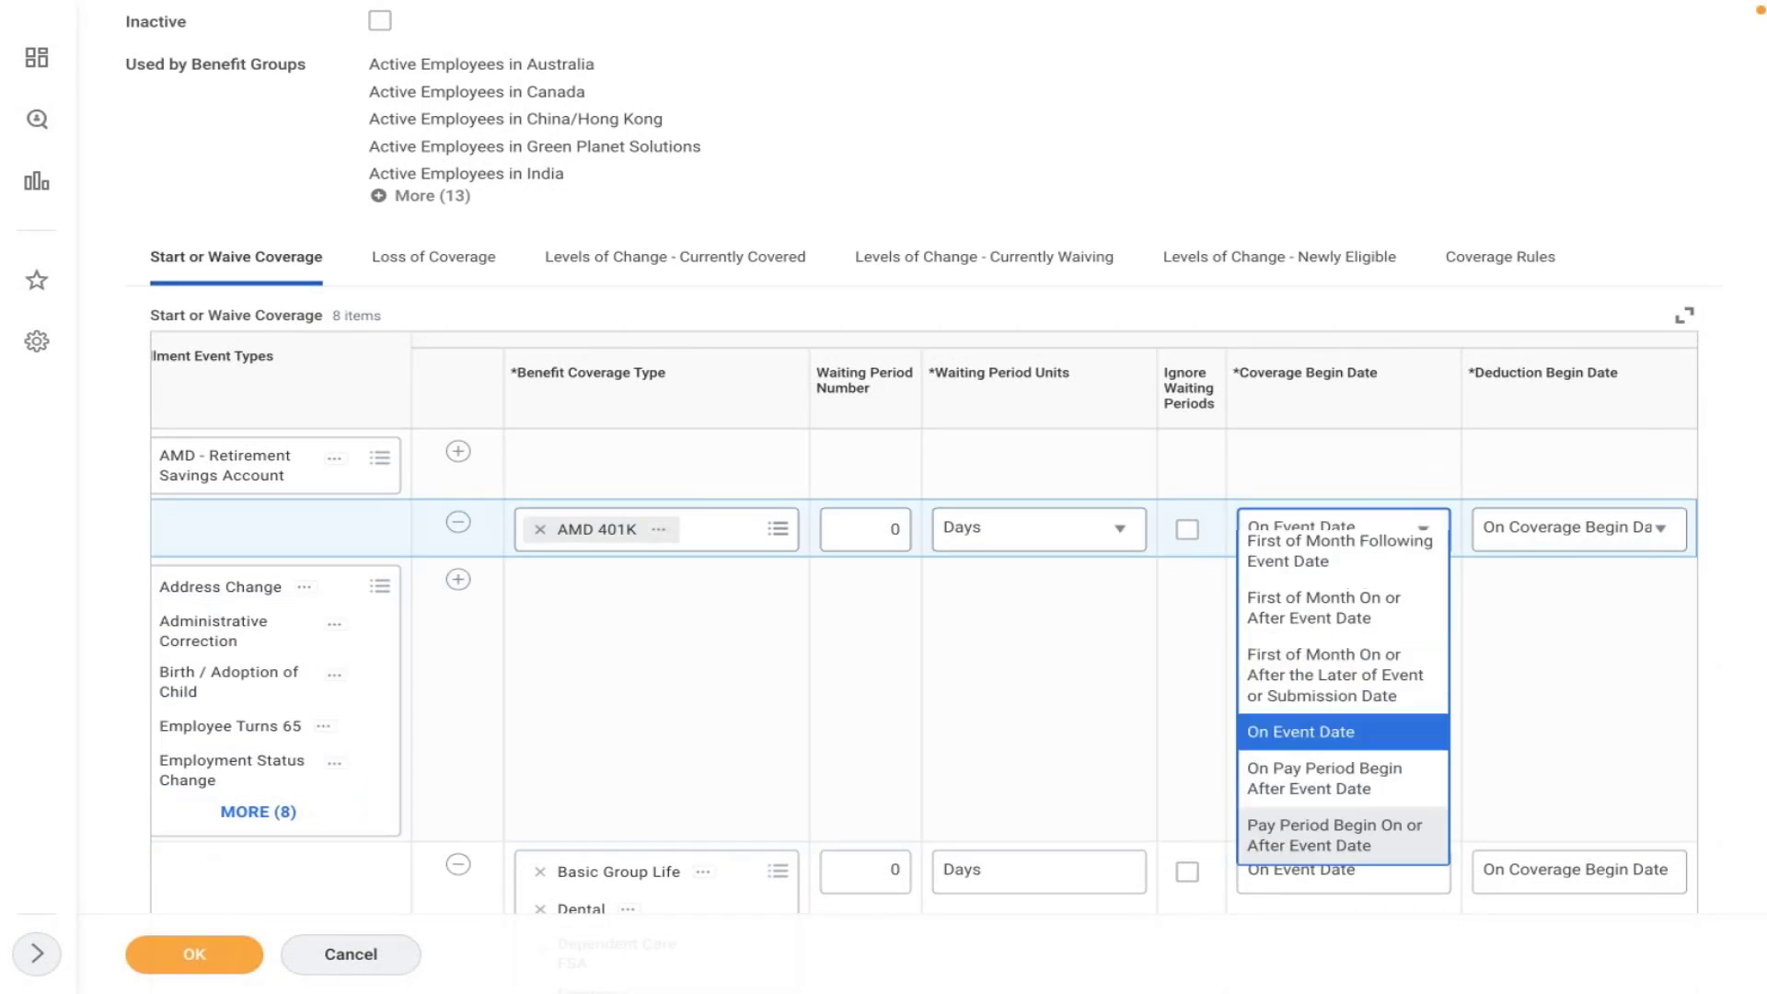
{"action": "left_click", "coordinate": [1518, 695]}
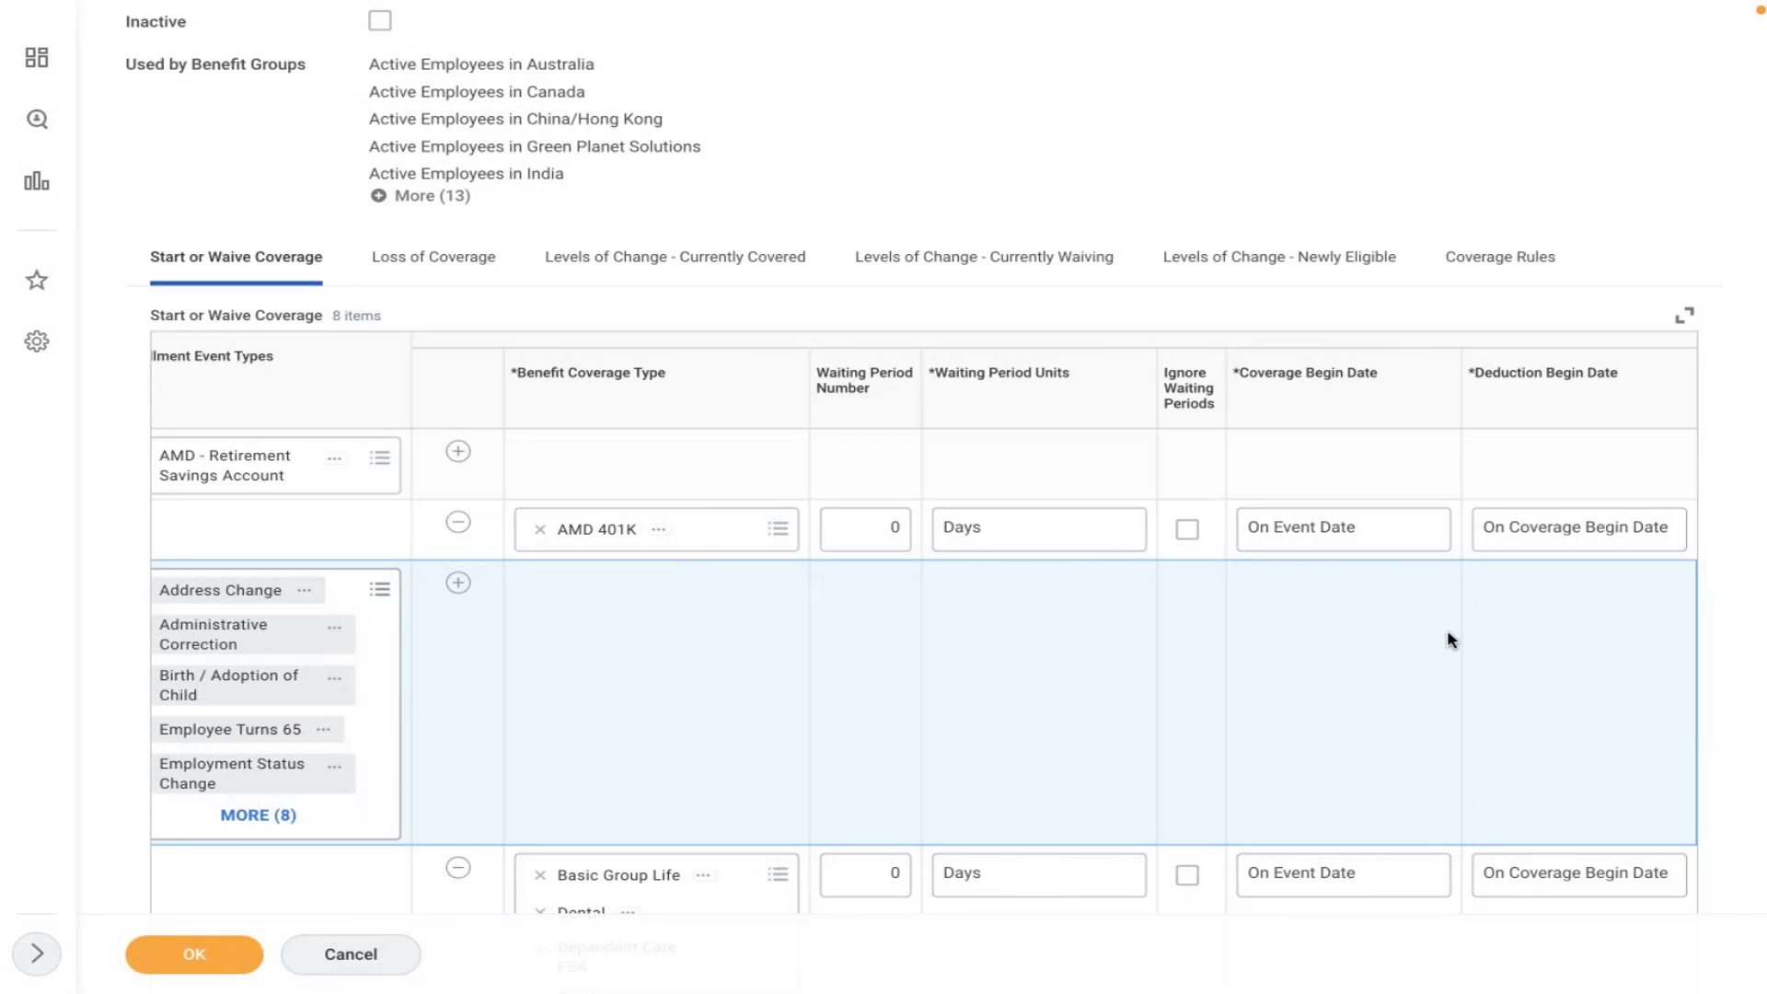
- In Coverage Rules, add a rule pairing AMD - Retirement Savings Account with AMD 401K
{"action": "left_click", "coordinate": [1478, 266]}
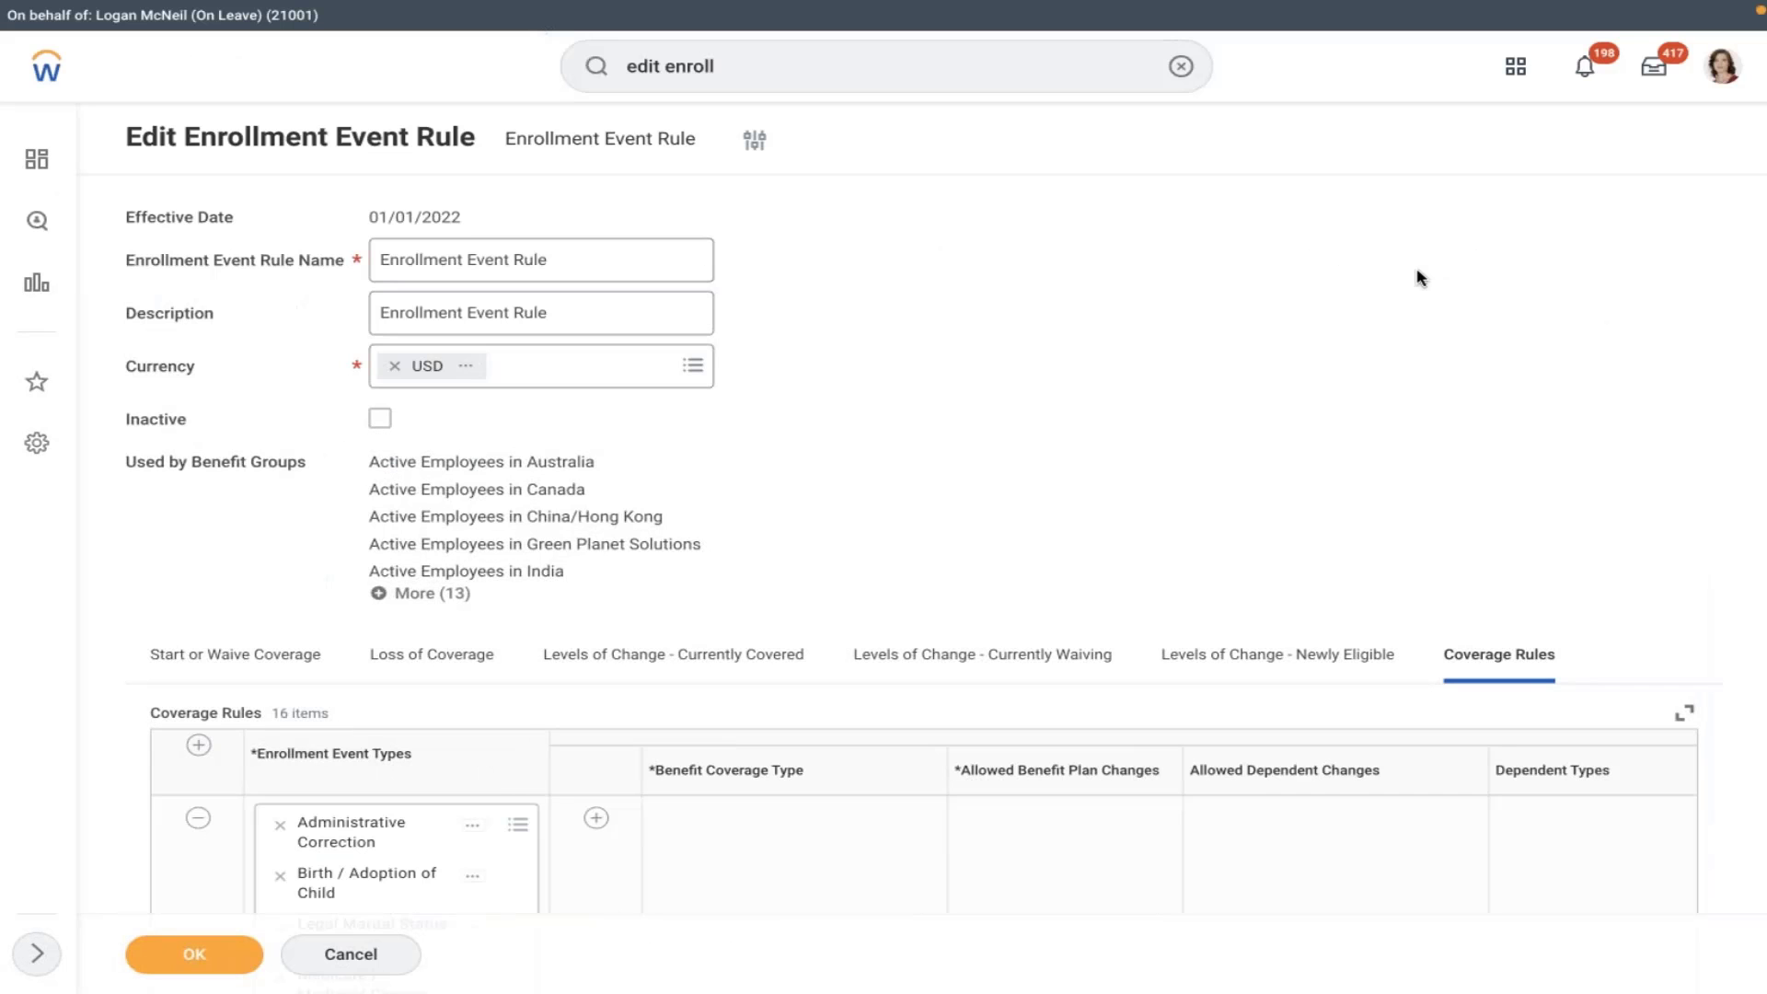
{"action": "scroll", "coordinate": [1420, 277], "scroll_direction": "down", "scroll_amount": 6}
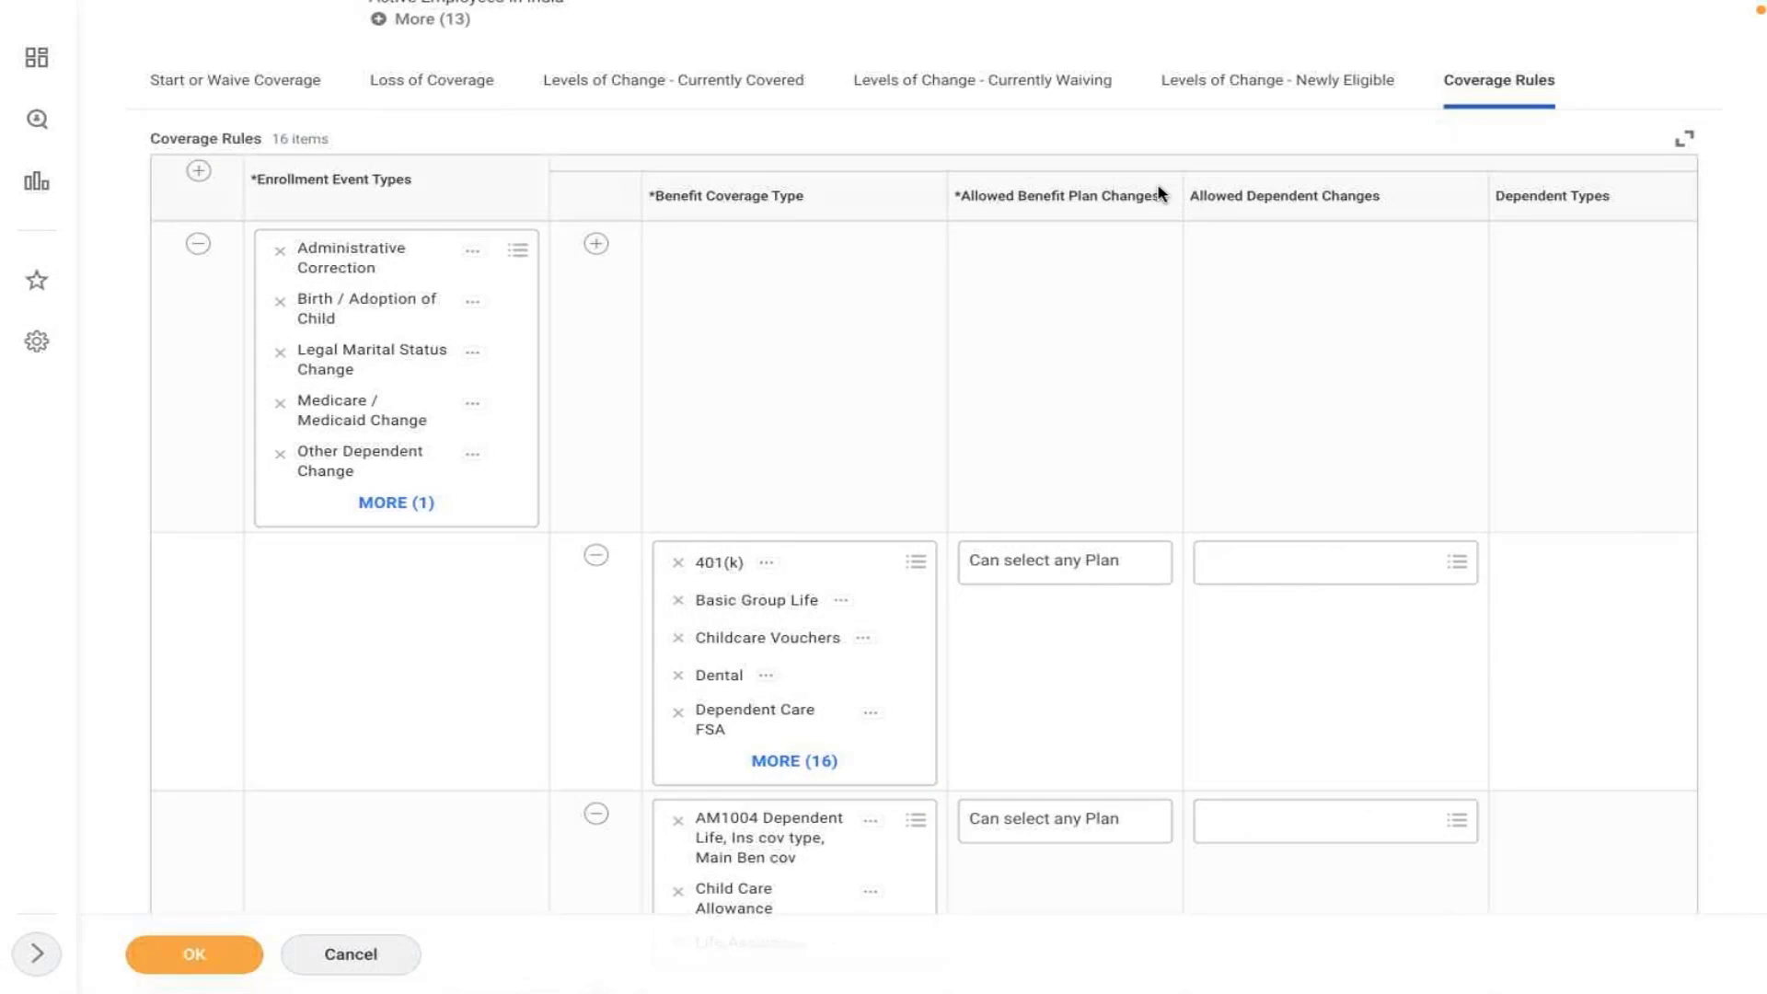
{"action": "left_click", "coordinate": [199, 170]}
{"action": "left_click", "coordinate": [199, 170]}
{"action": "left_click", "coordinate": [372, 250]}
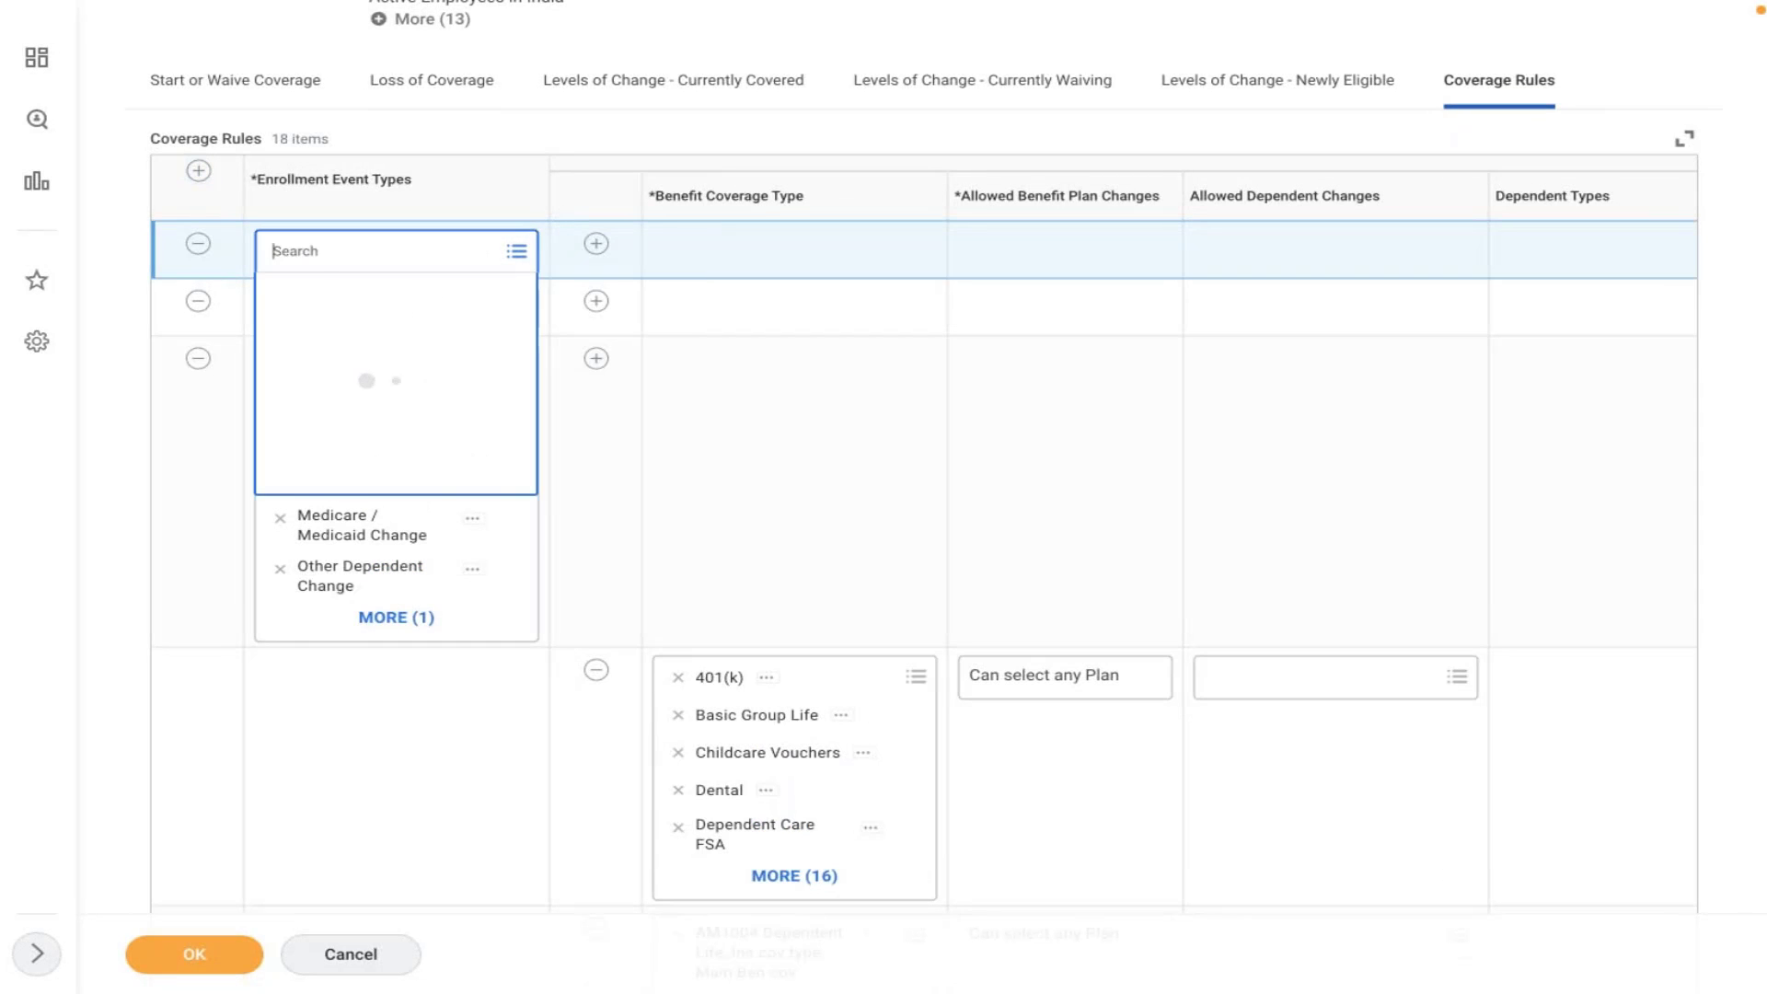
{"action": "left_click", "coordinate": [198, 243]}
{"action": "left_click", "coordinate": [373, 257]}
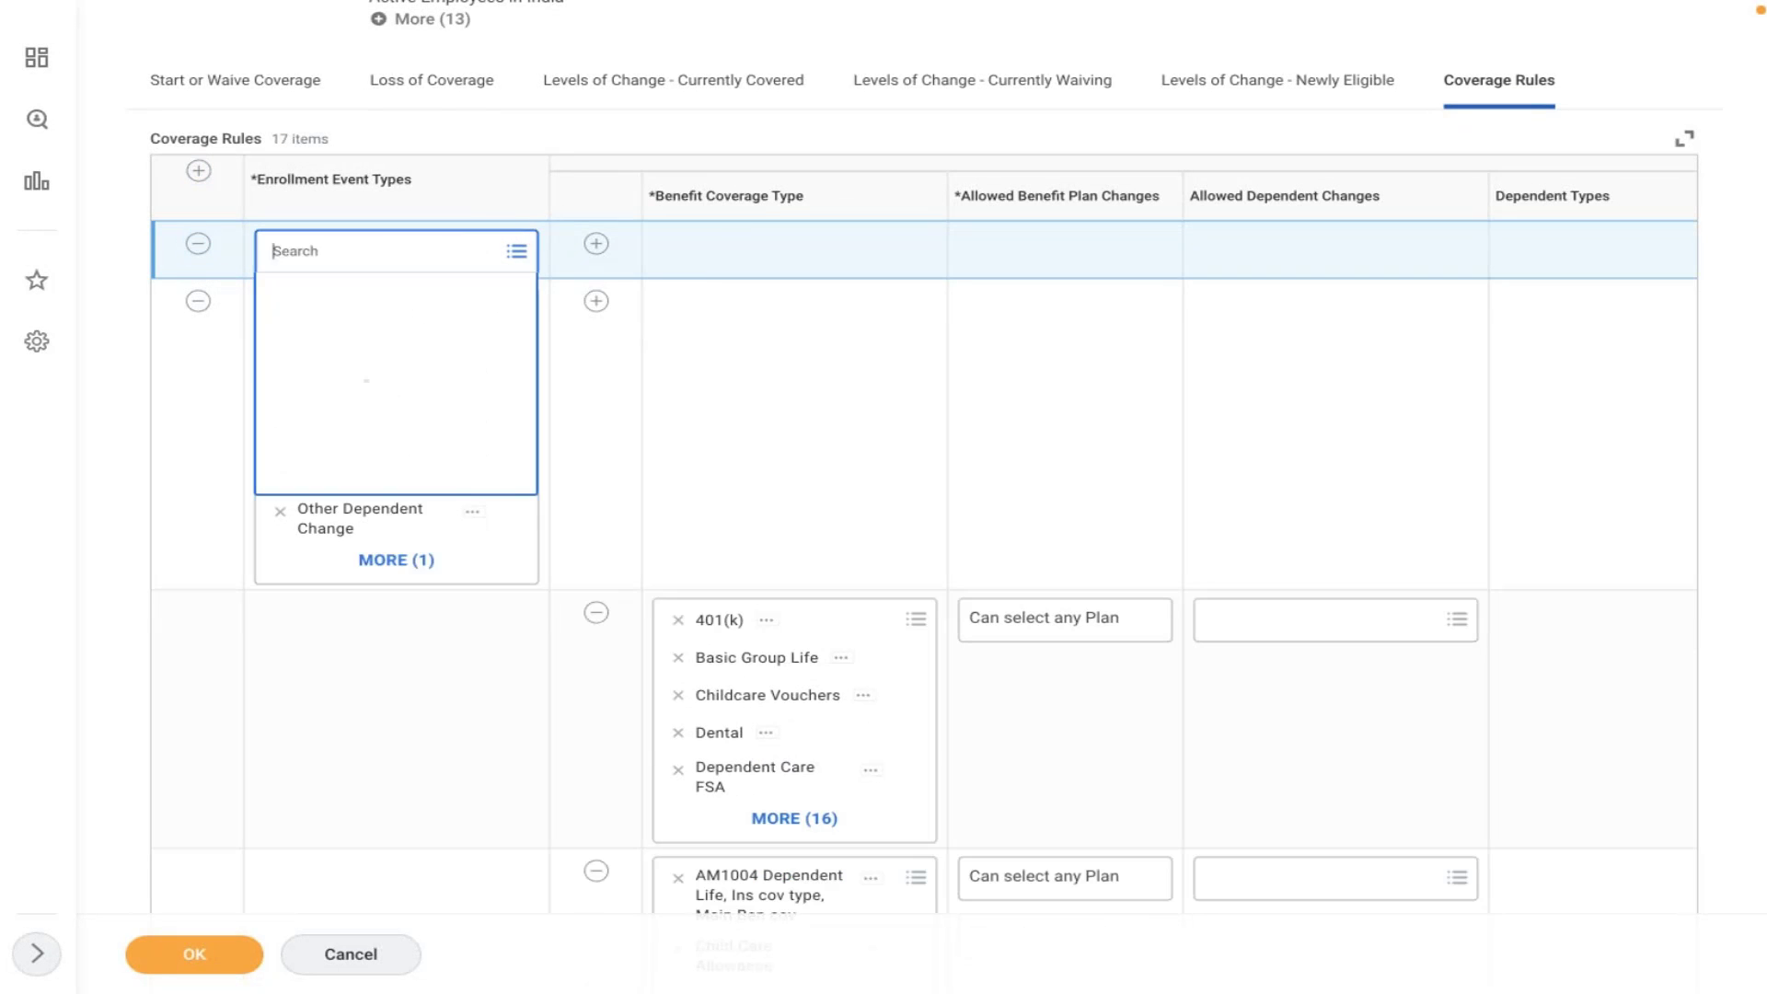
{"action": "type", "text": "amd"}
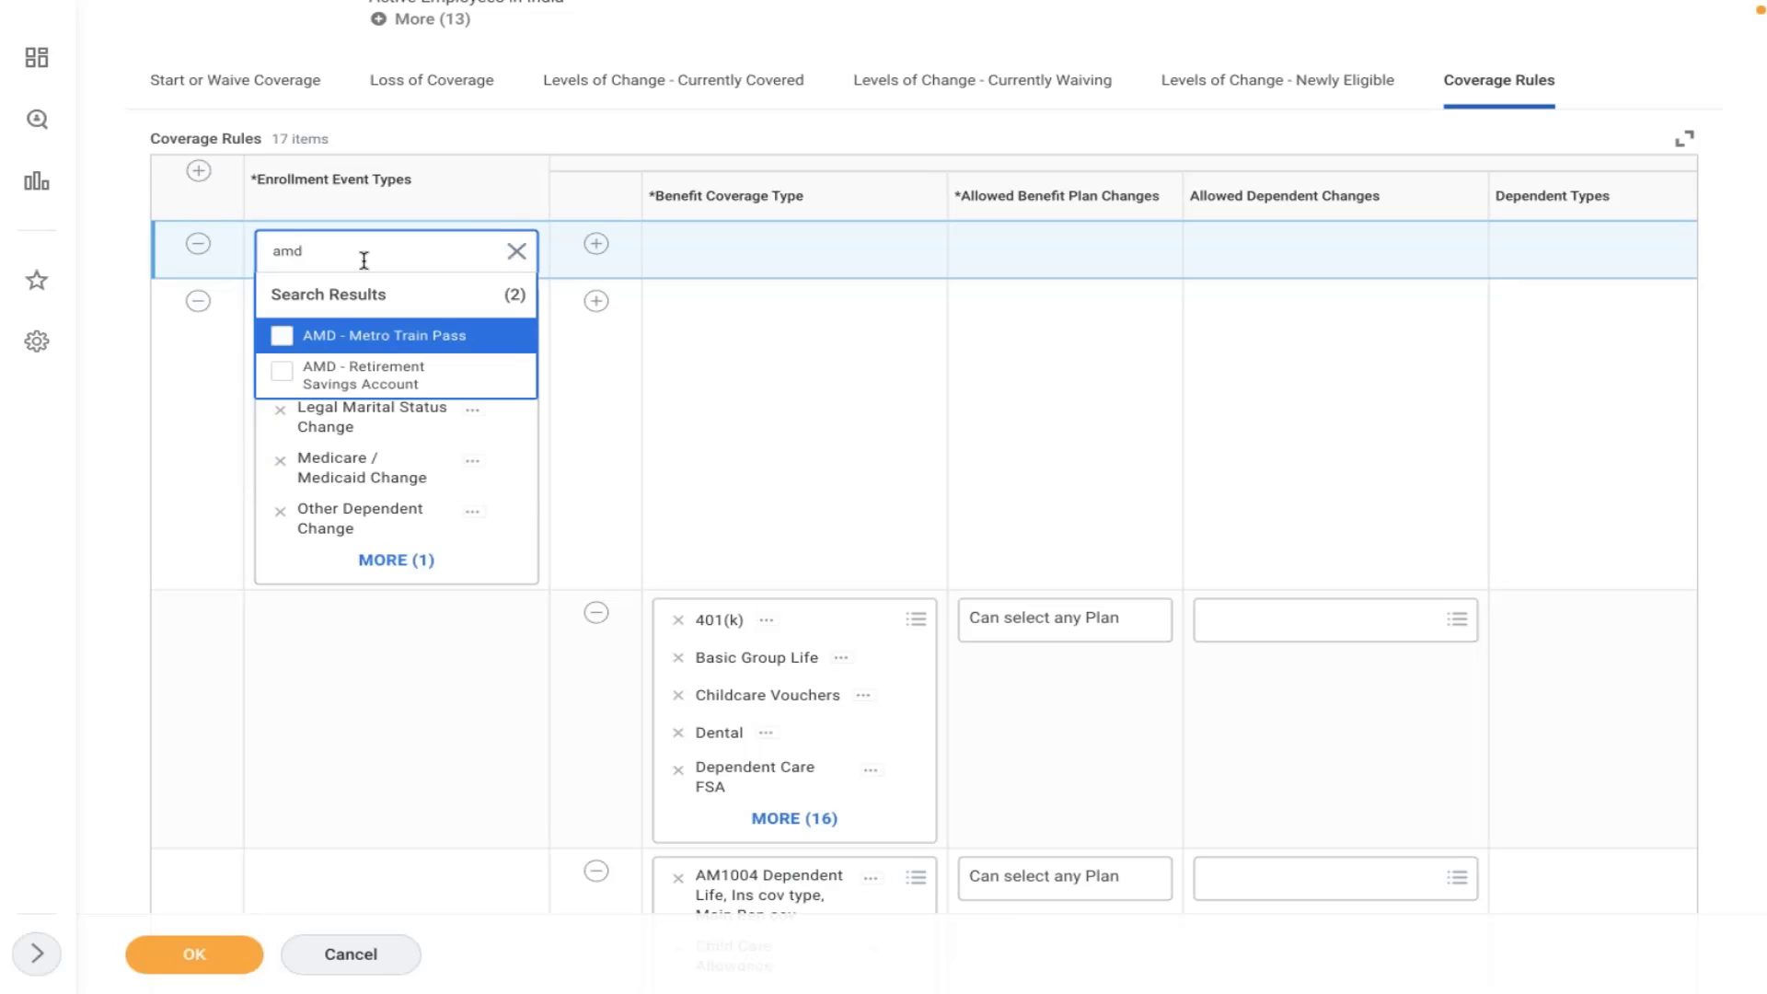
{"action": "left_click", "coordinate": [339, 372]}
{"action": "left_click", "coordinate": [596, 243]}
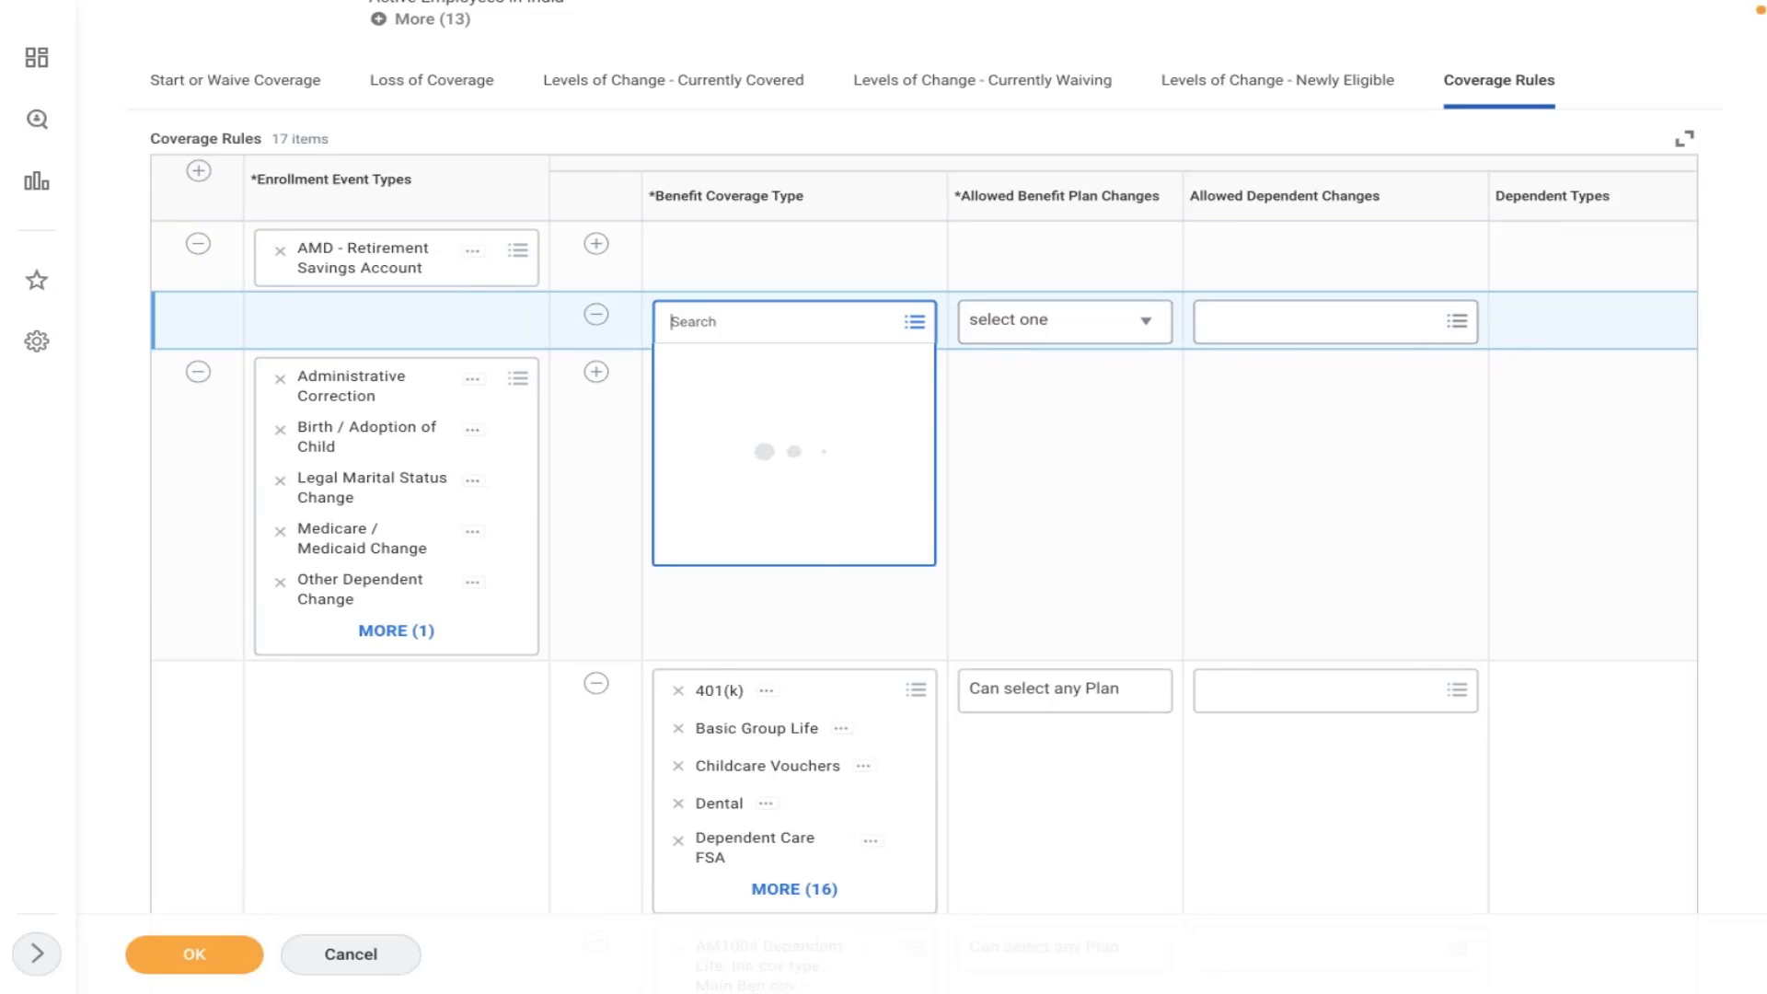
{"action": "type", "text": "amd"}
{"action": "key", "text": "Return"}
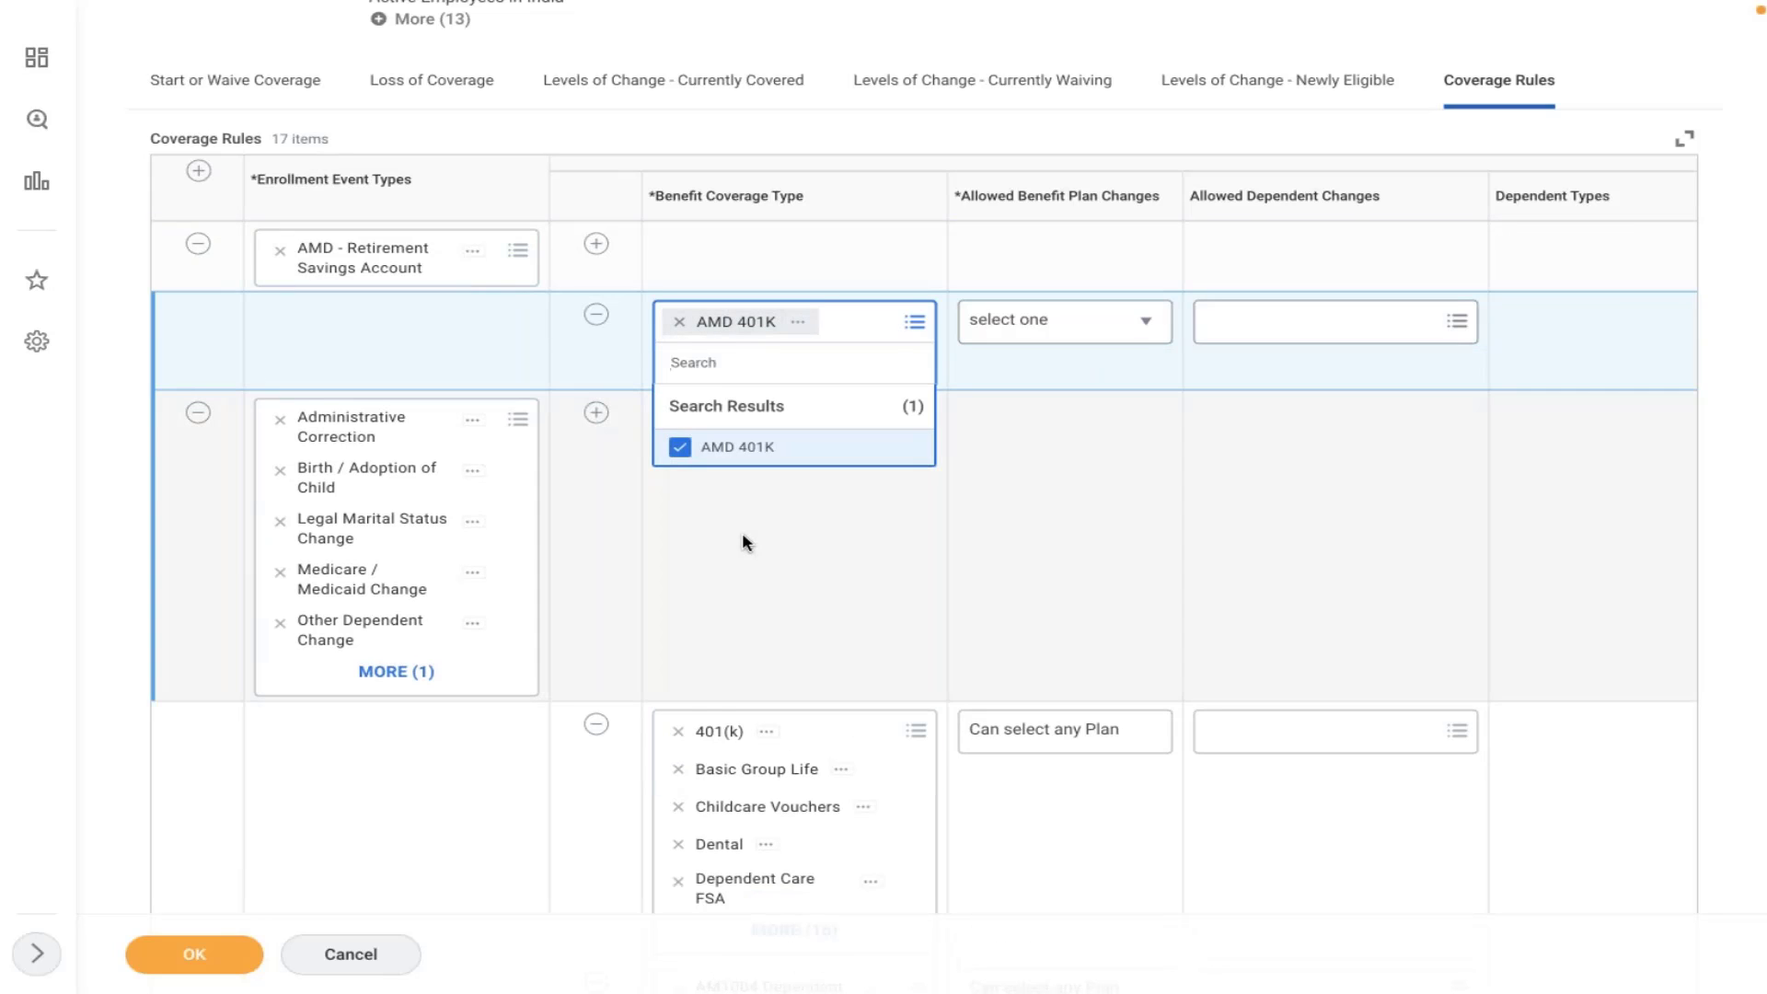
{"action": "left_click", "coordinate": [742, 532]}
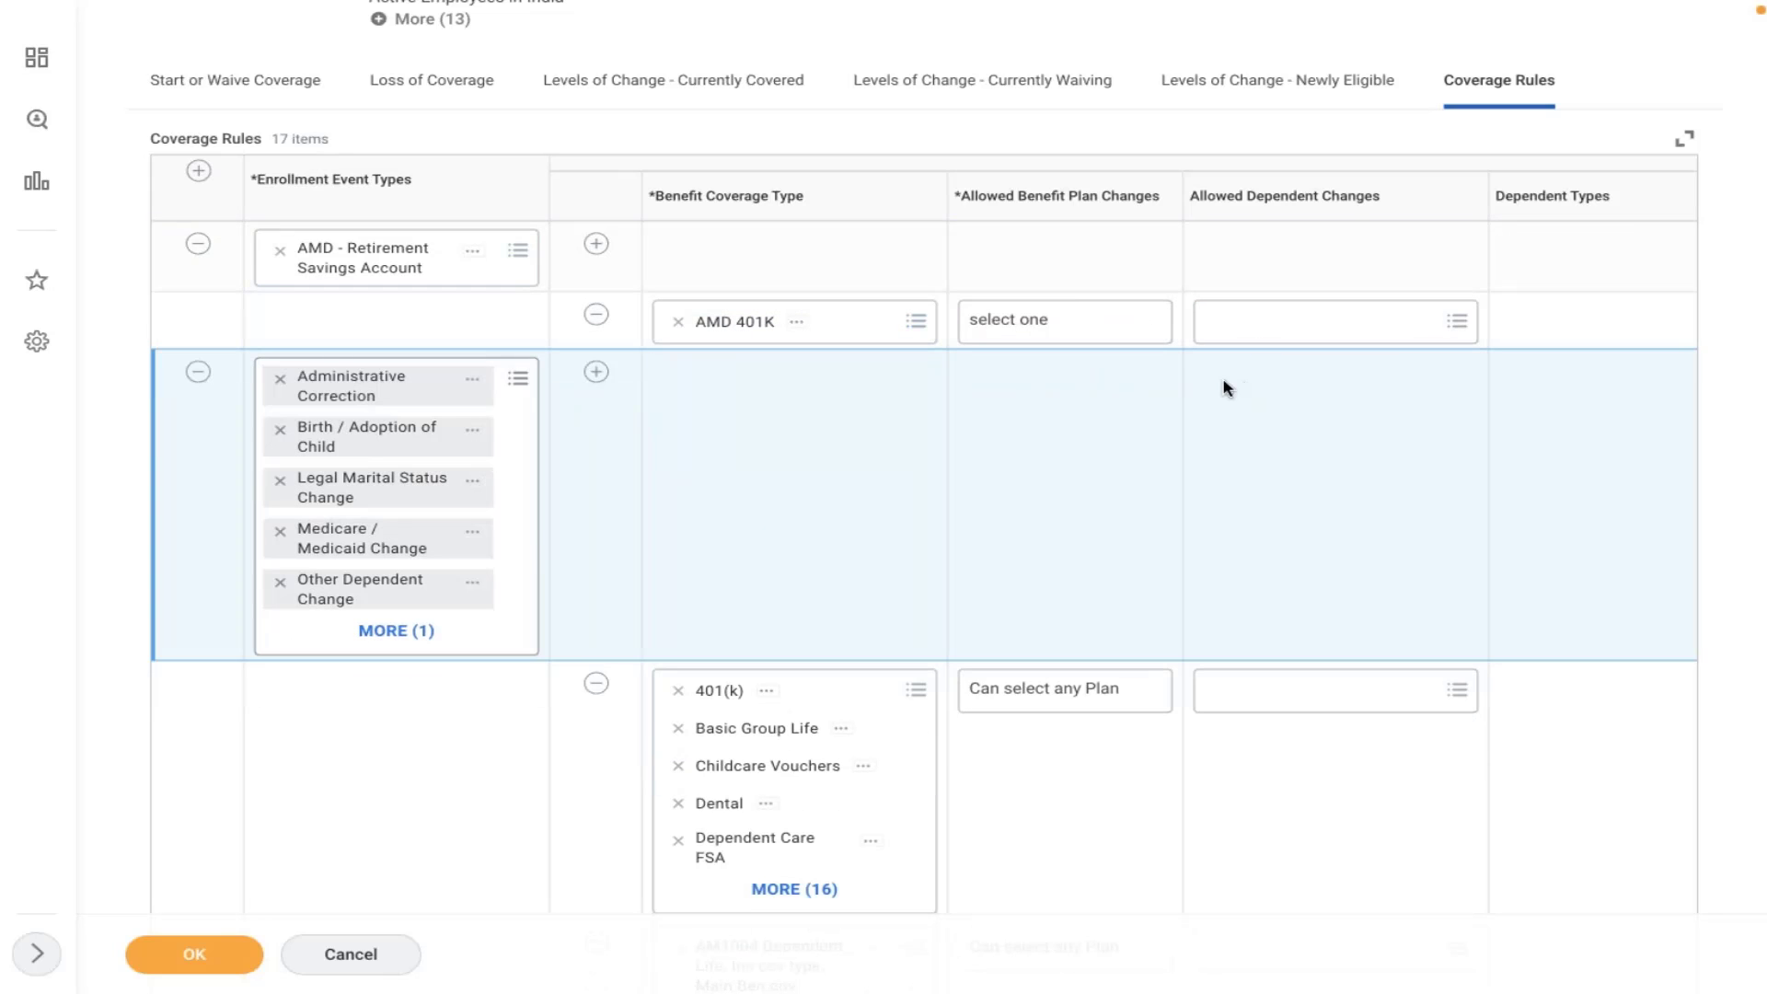
- Allow Can select any Plan and default to Current Elections, Priority Coverage or Waive
{"action": "left_click", "coordinate": [1033, 329]}
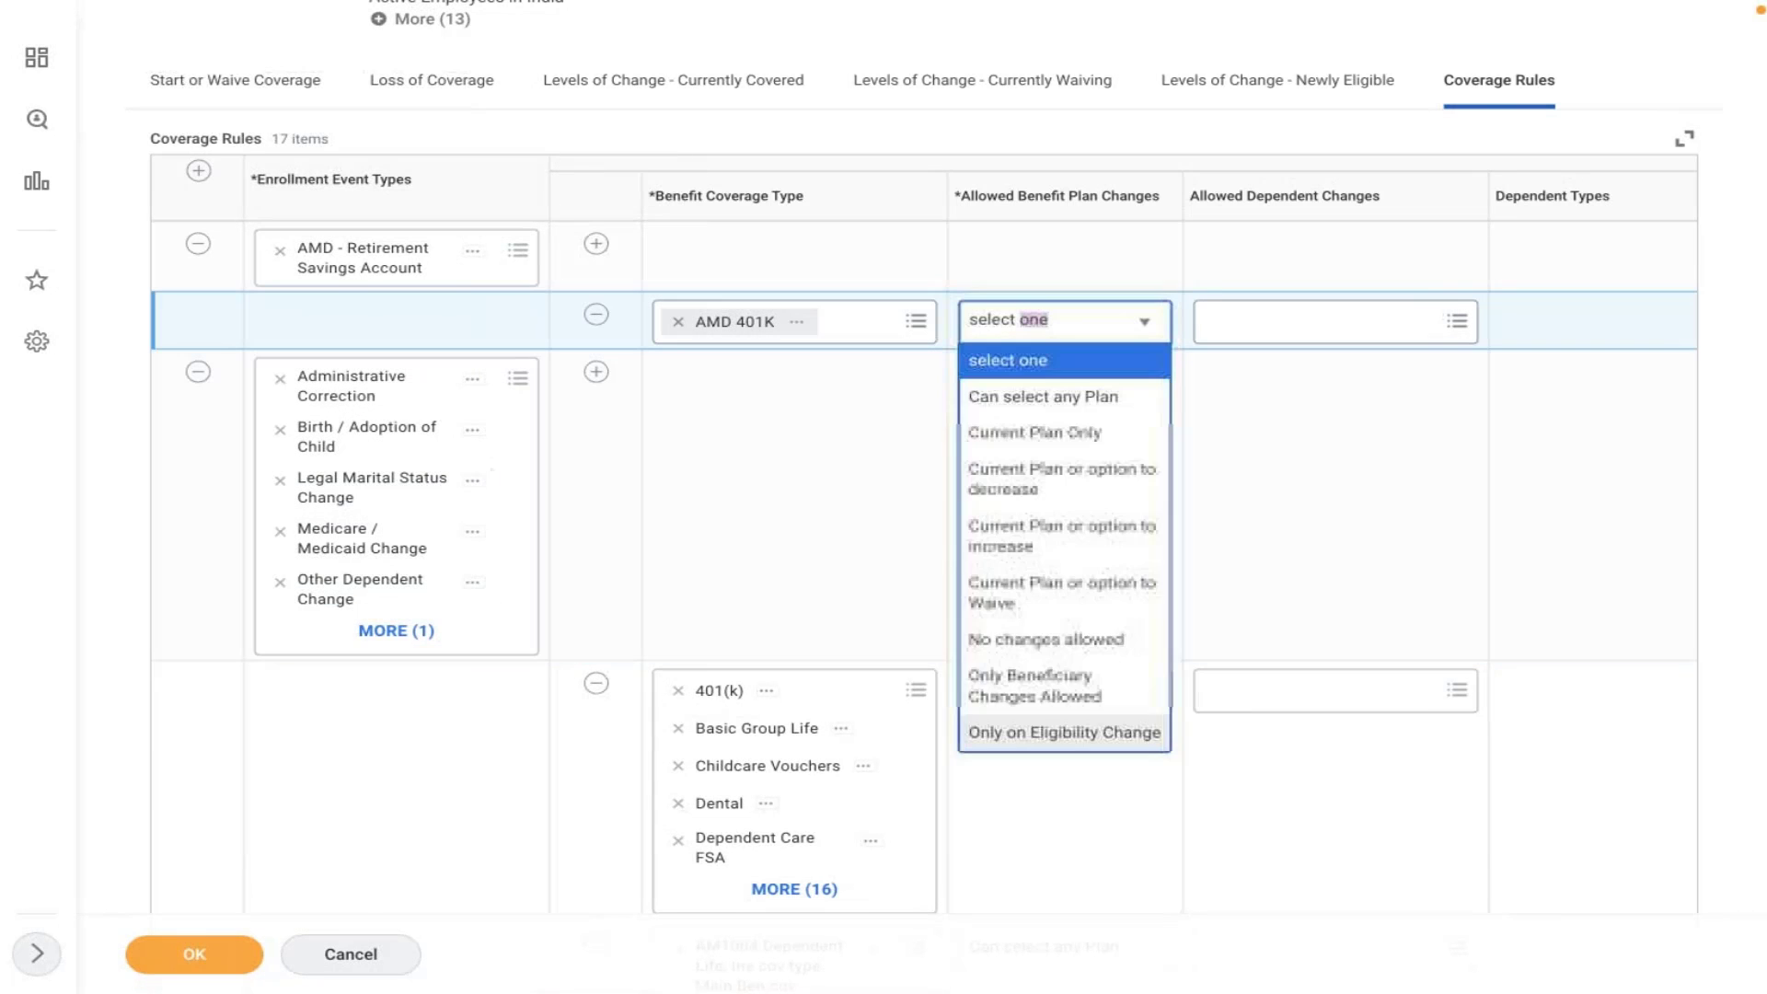
{"action": "left_click", "coordinate": [1032, 398]}
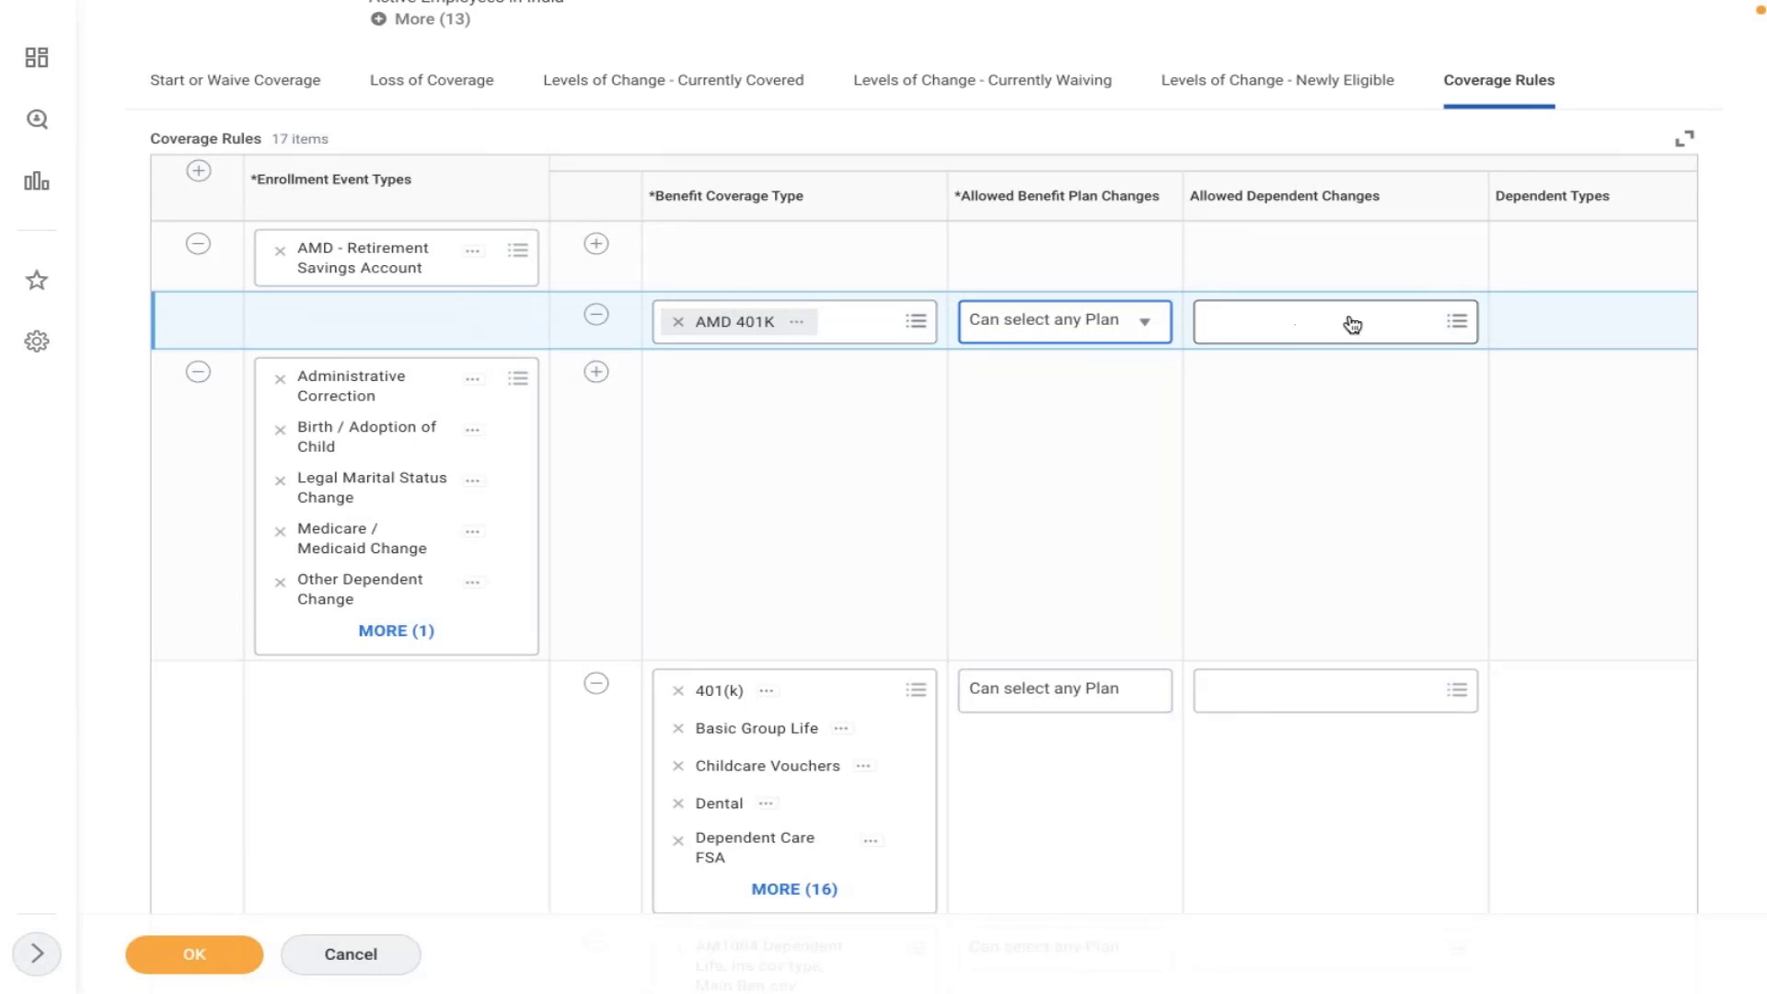
{"action": "left_click", "coordinate": [1392, 498]}
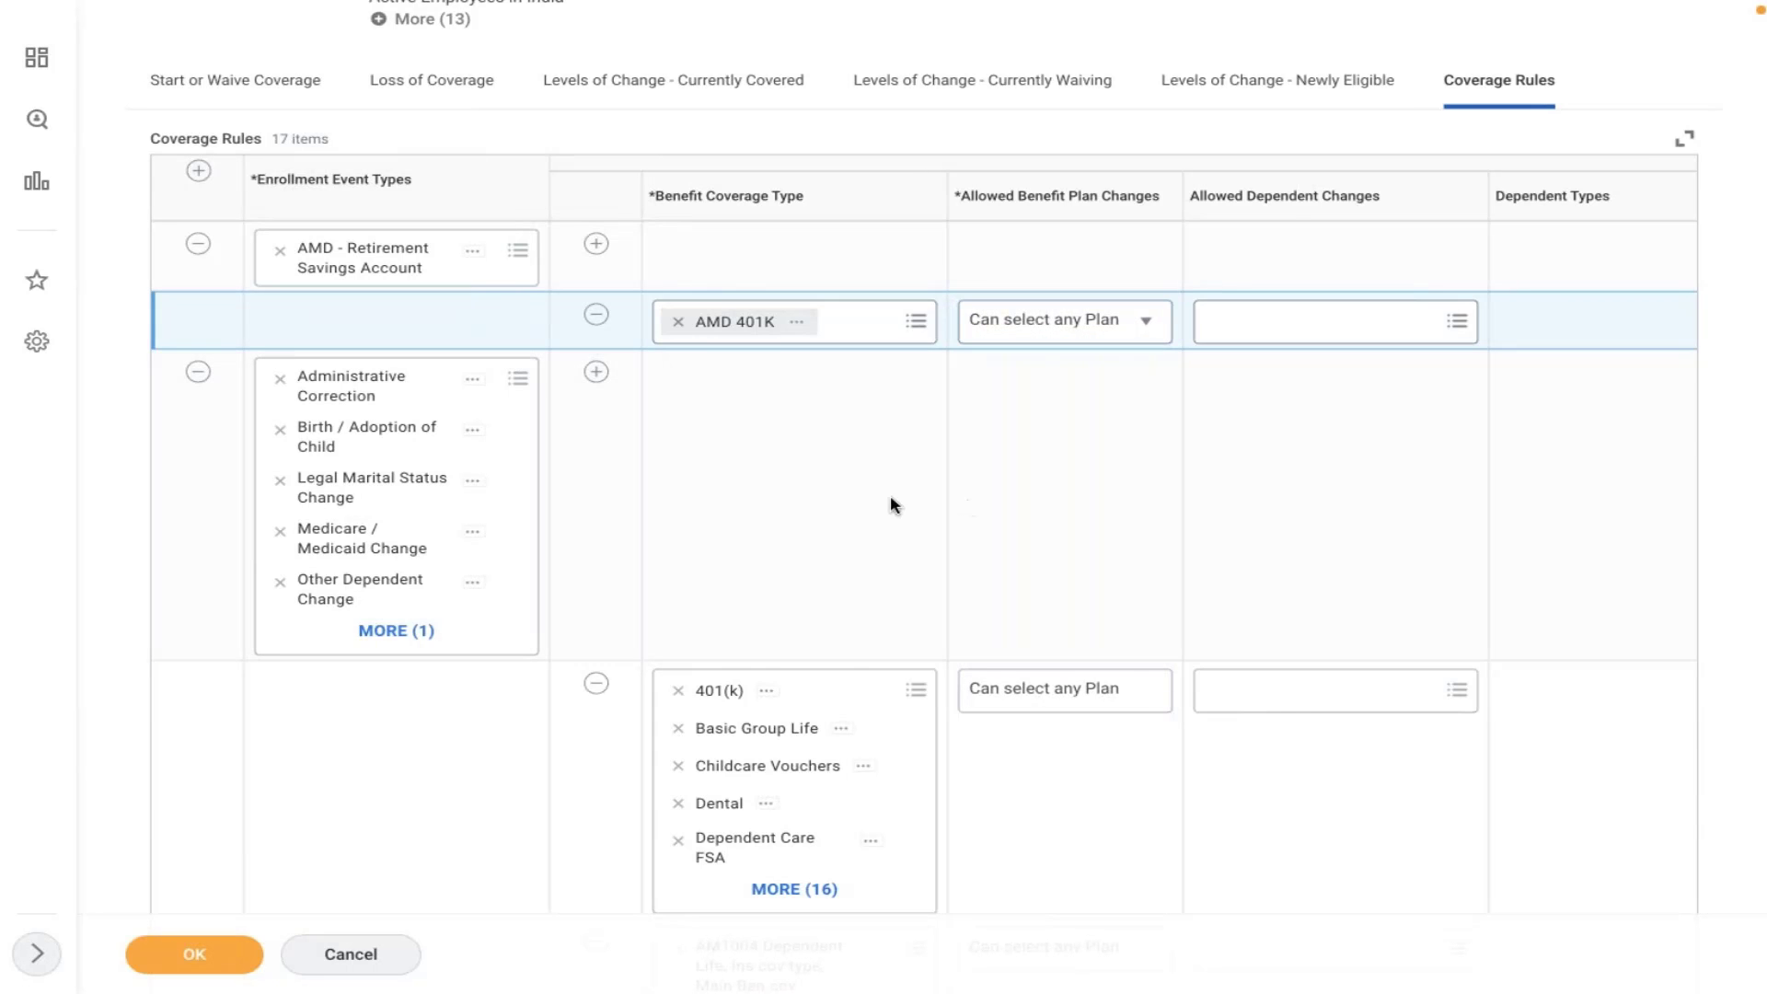
{"action": "left_click", "coordinate": [1255, 425]}
{"action": "scroll", "coordinate": [1254, 425], "scroll_direction": "right", "scroll_amount": 1}
{"action": "scroll", "coordinate": [1254, 425], "scroll_direction": "right", "scroll_amount": 10}
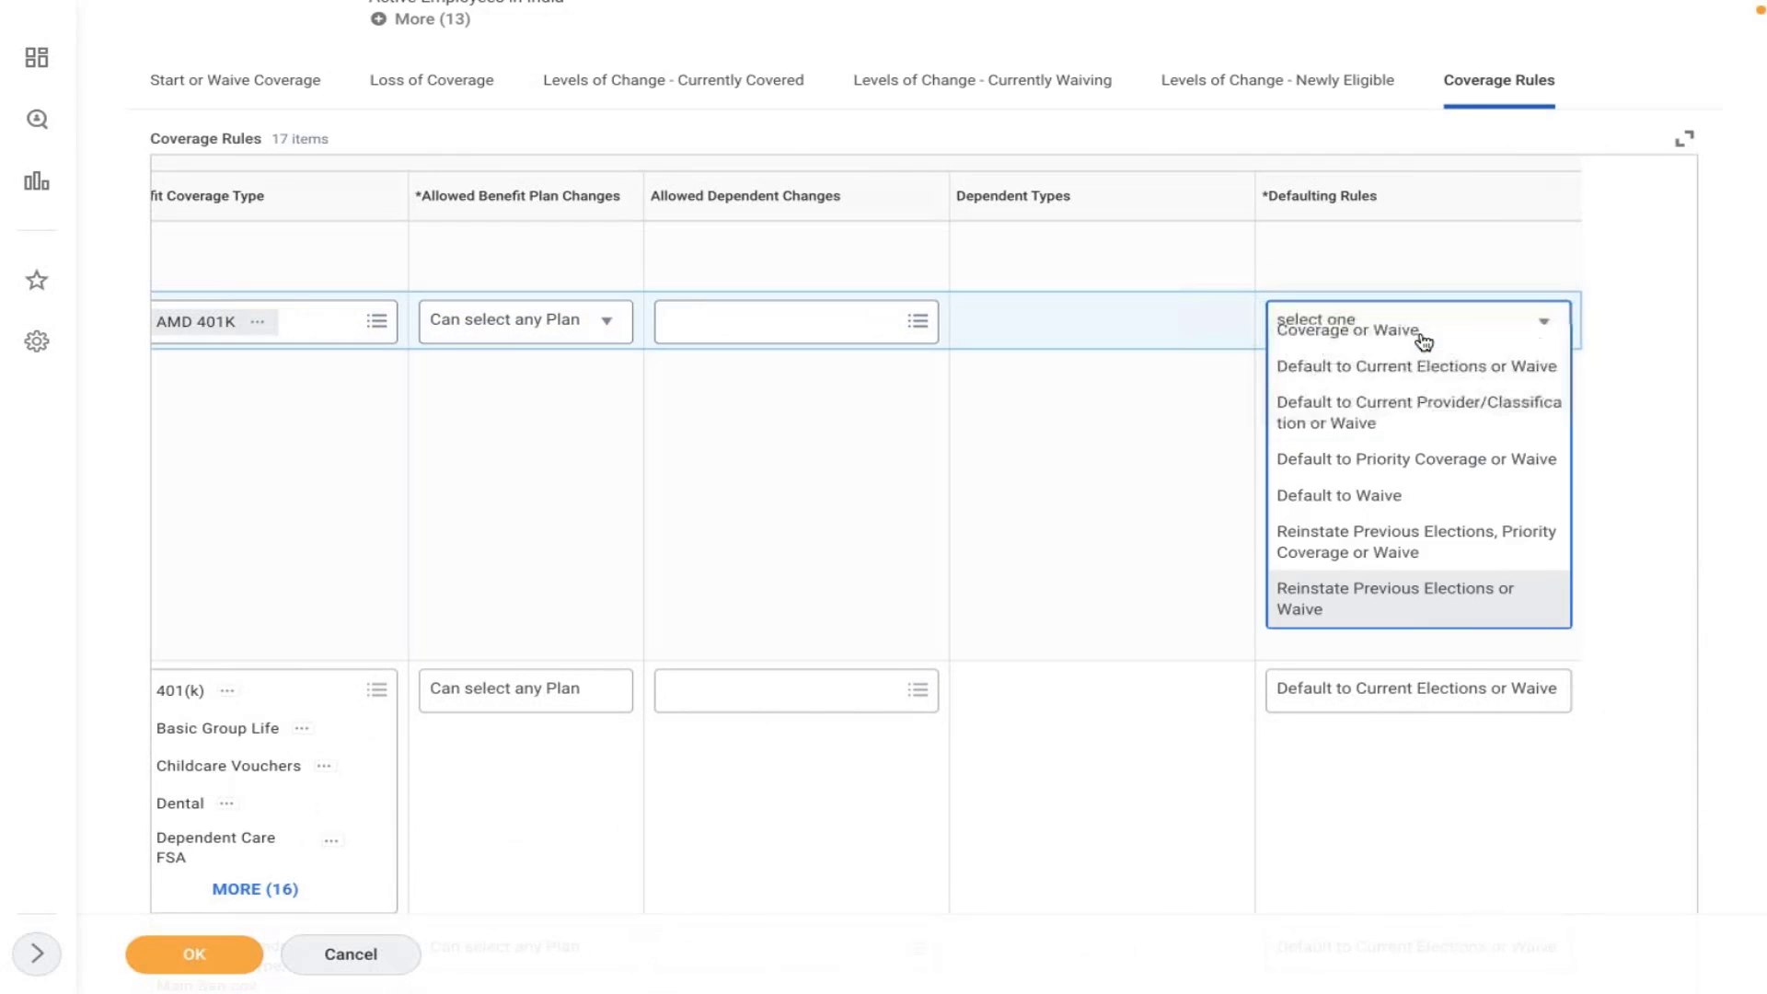
{"action": "left_click", "coordinate": [1422, 331]}
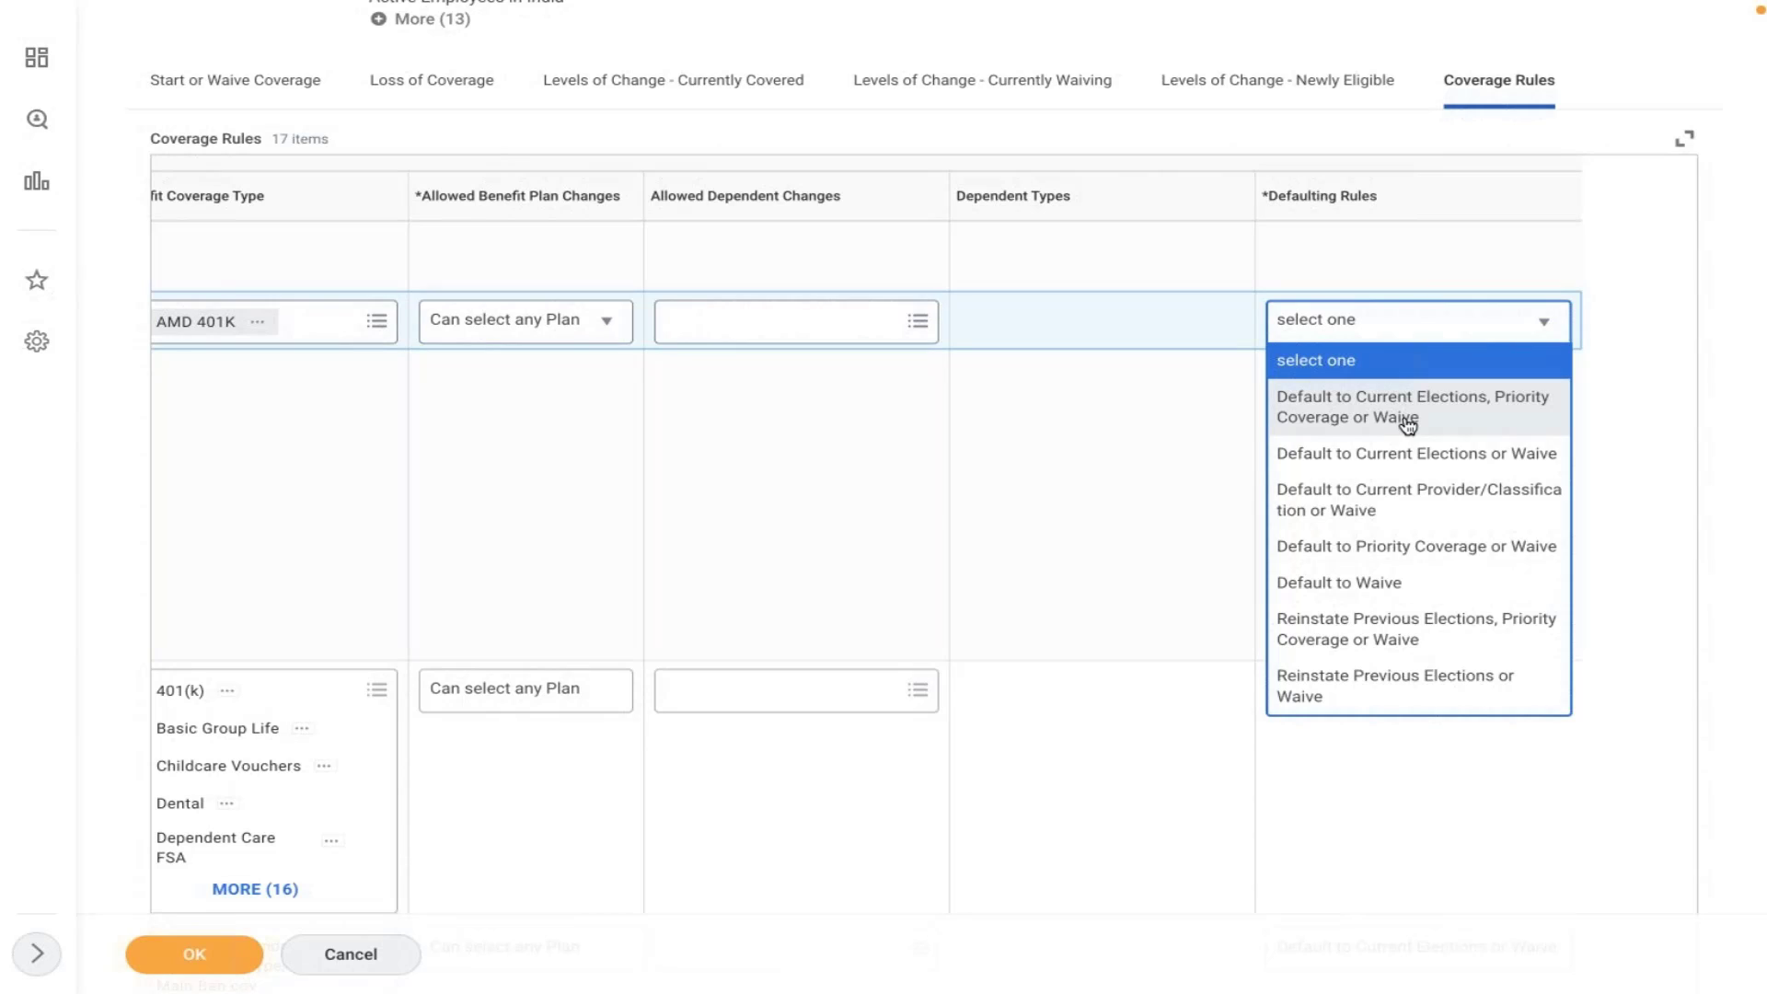
{"action": "left_click", "coordinate": [1407, 424]}
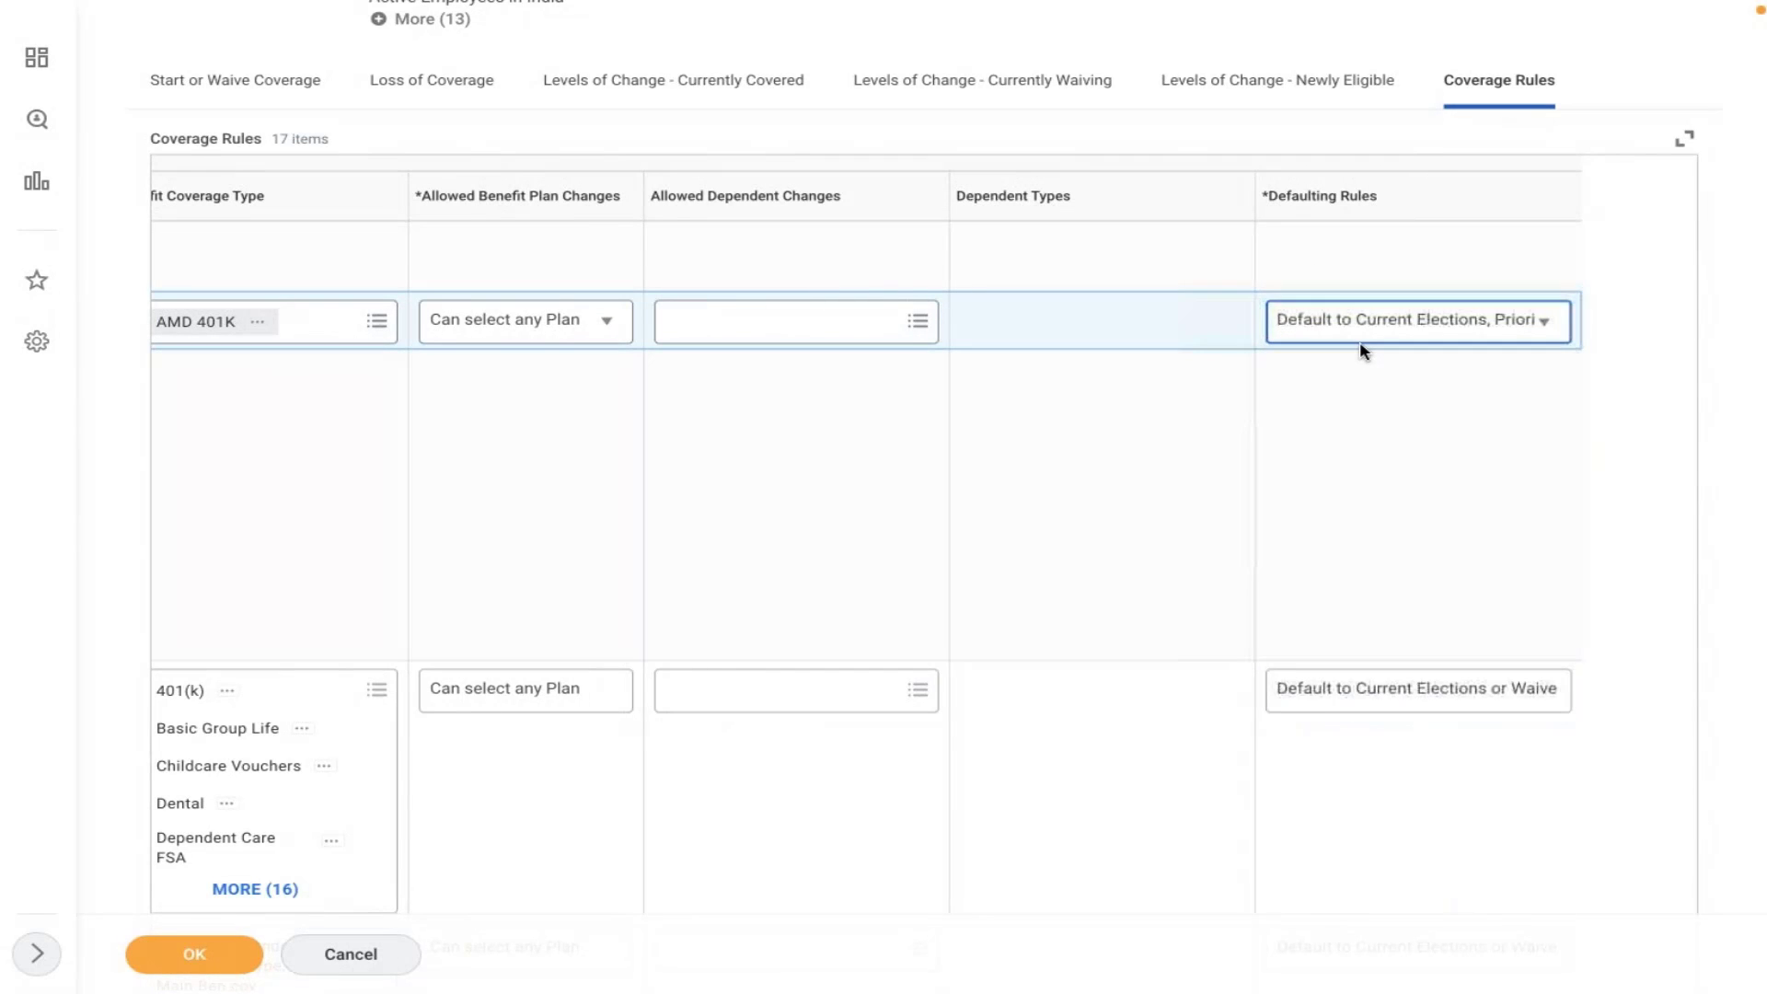
{"action": "left_click", "coordinate": [1361, 331]}
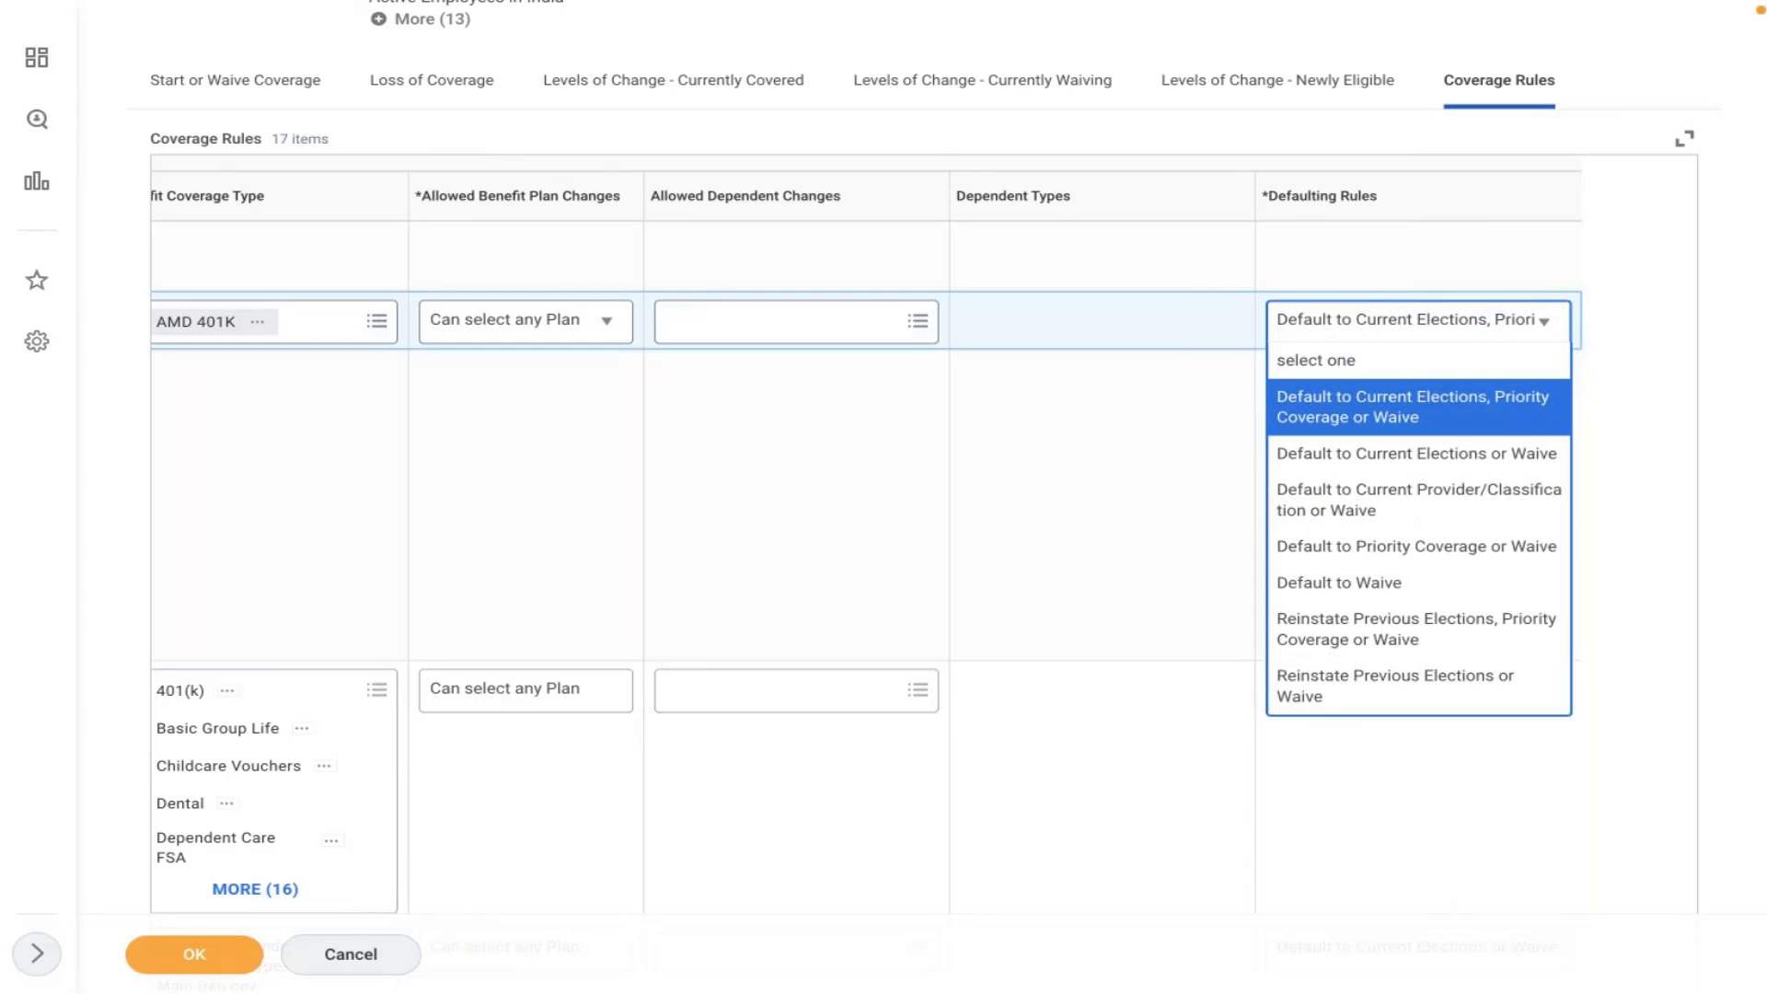
{"action": "left_click", "coordinate": [736, 444]}
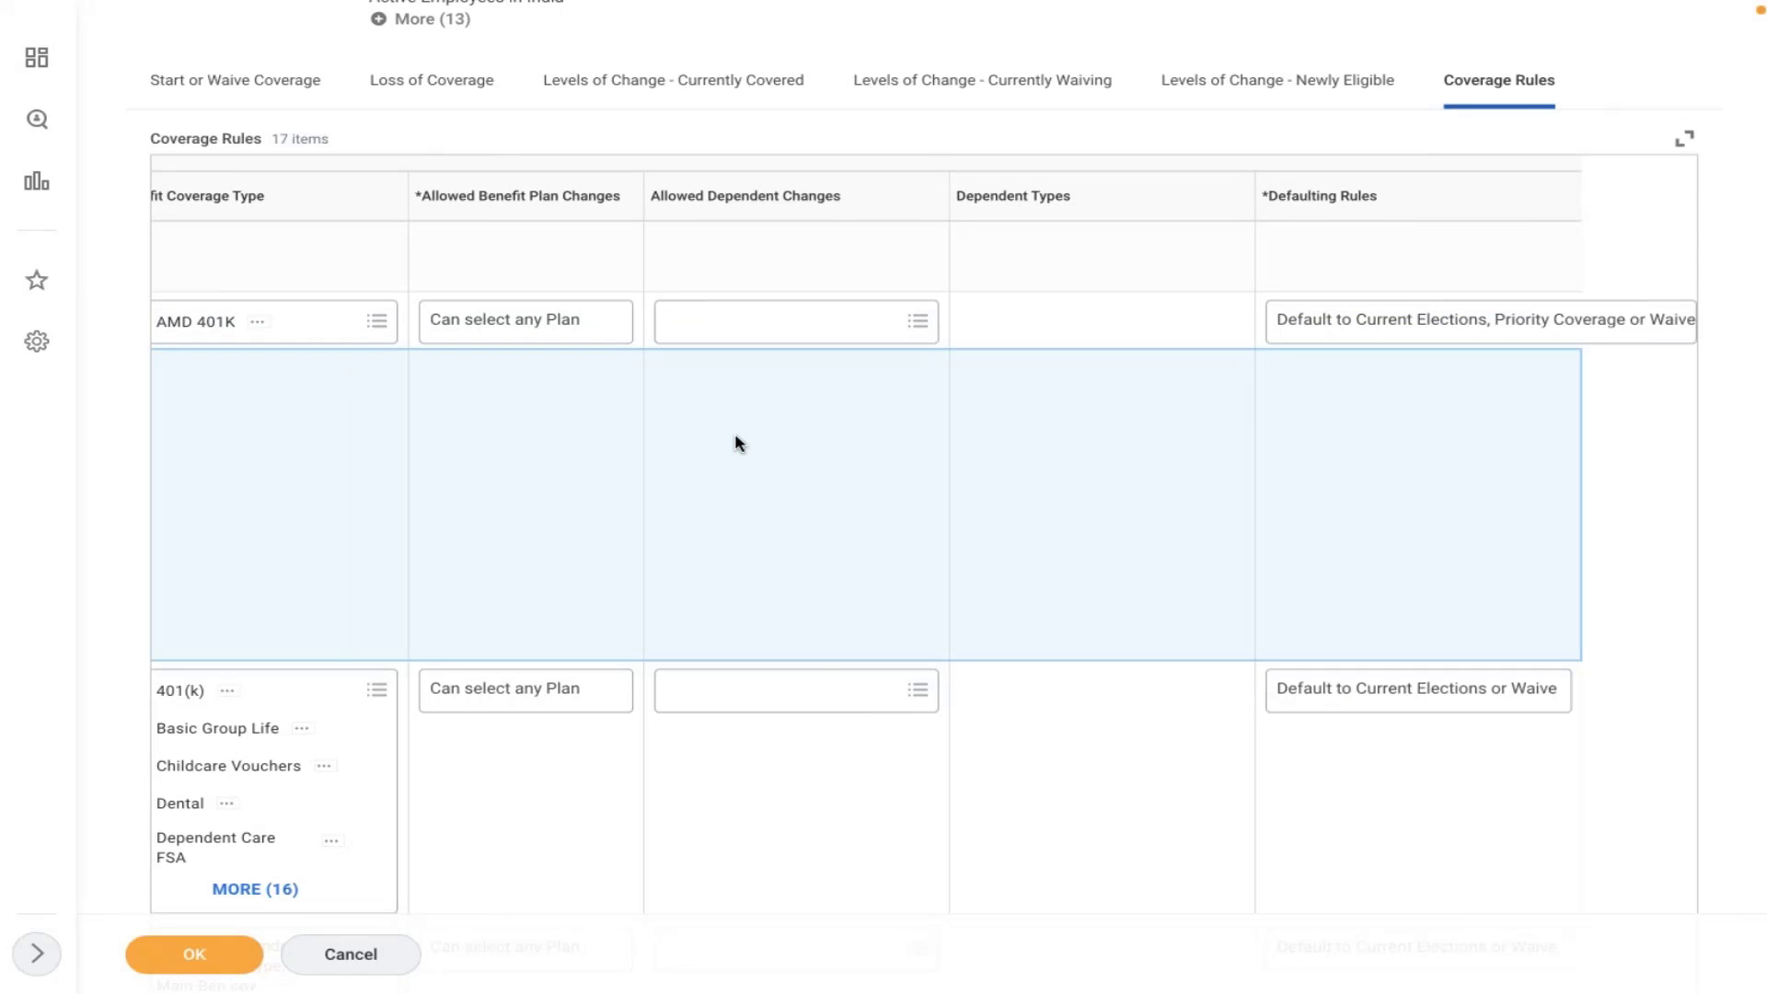
{"action": "scroll", "coordinate": [736, 443], "scroll_direction": "left", "scroll_amount": 6}
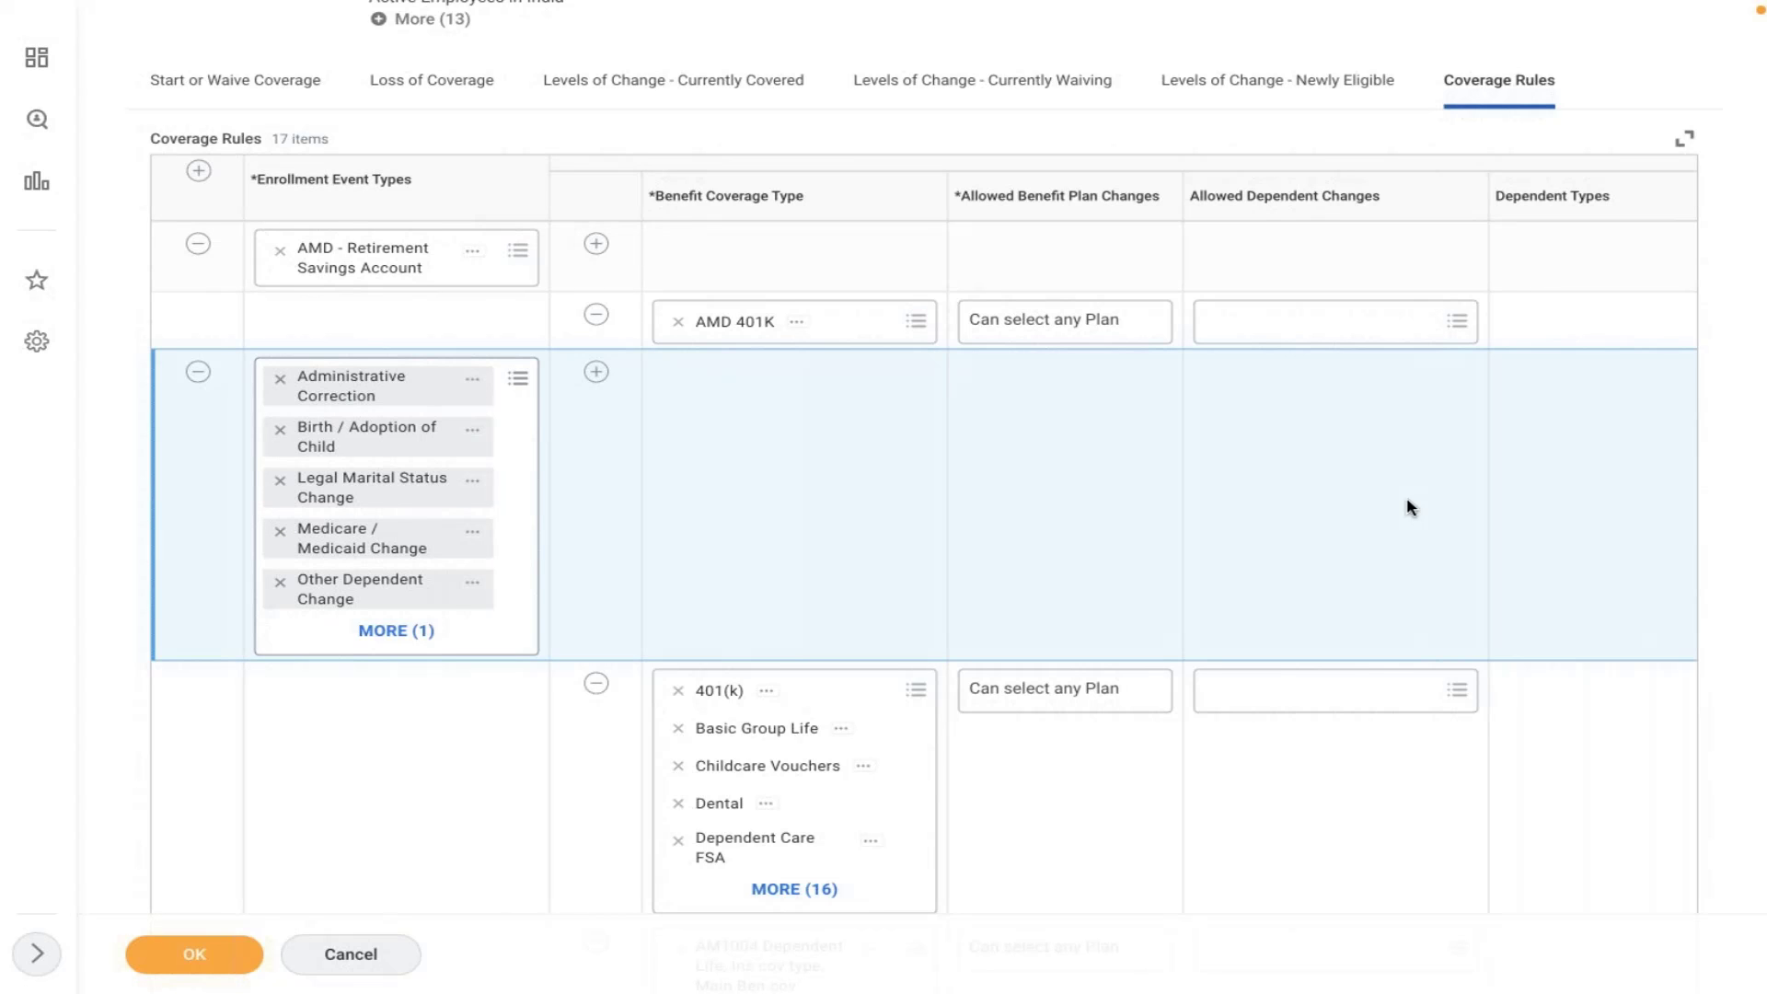
- Save the enrollment event rule and search tasks for 'edit ben plan'
{"action": "left_click", "coordinate": [188, 957]}
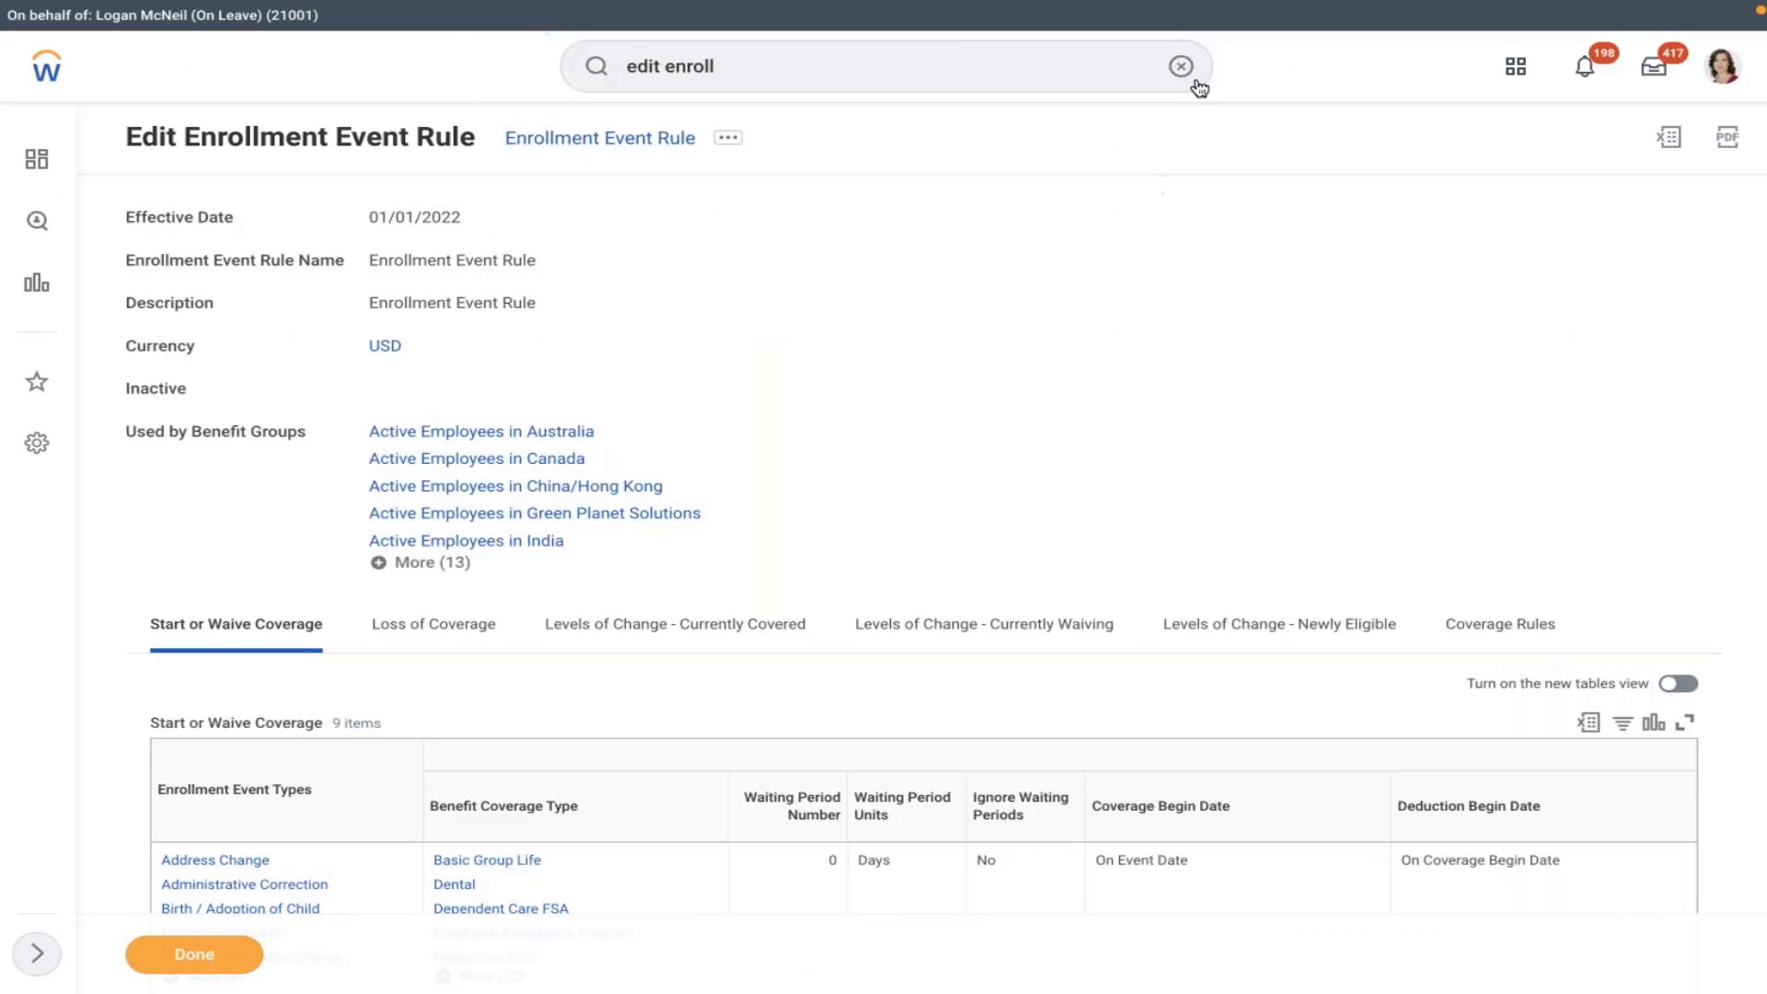
{"action": "left_click", "coordinate": [1181, 68]}
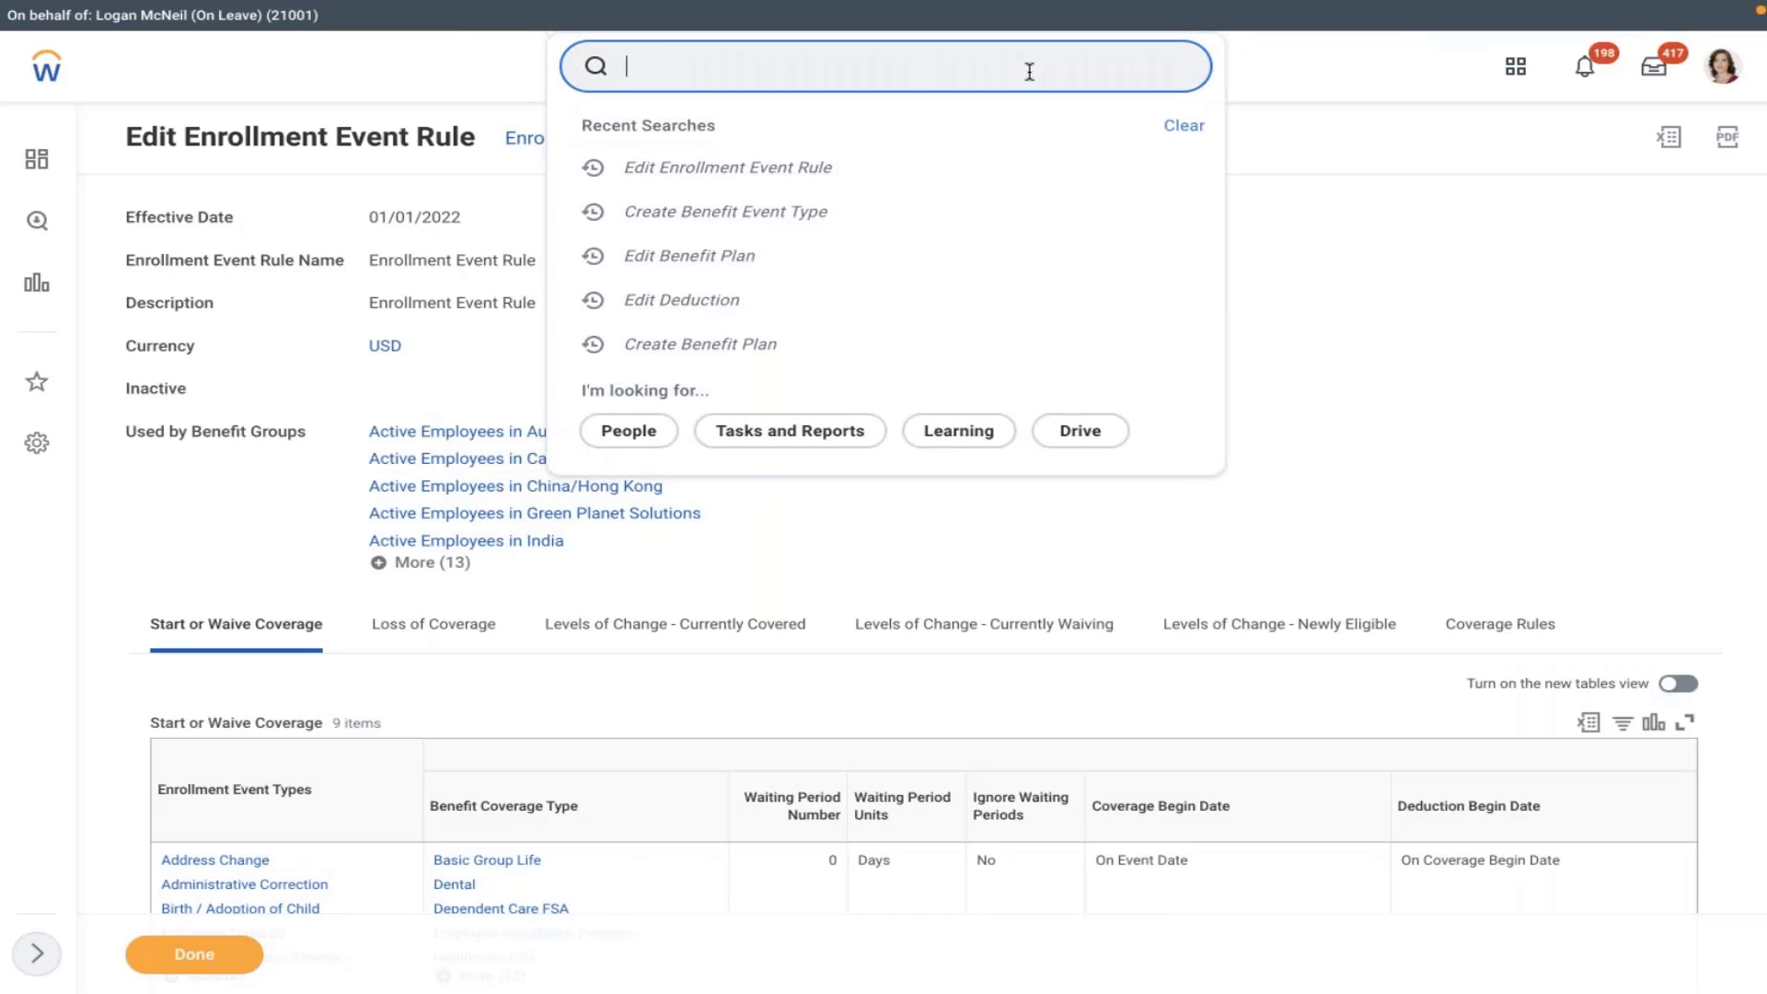
{"action": "type", "text": "edit "}
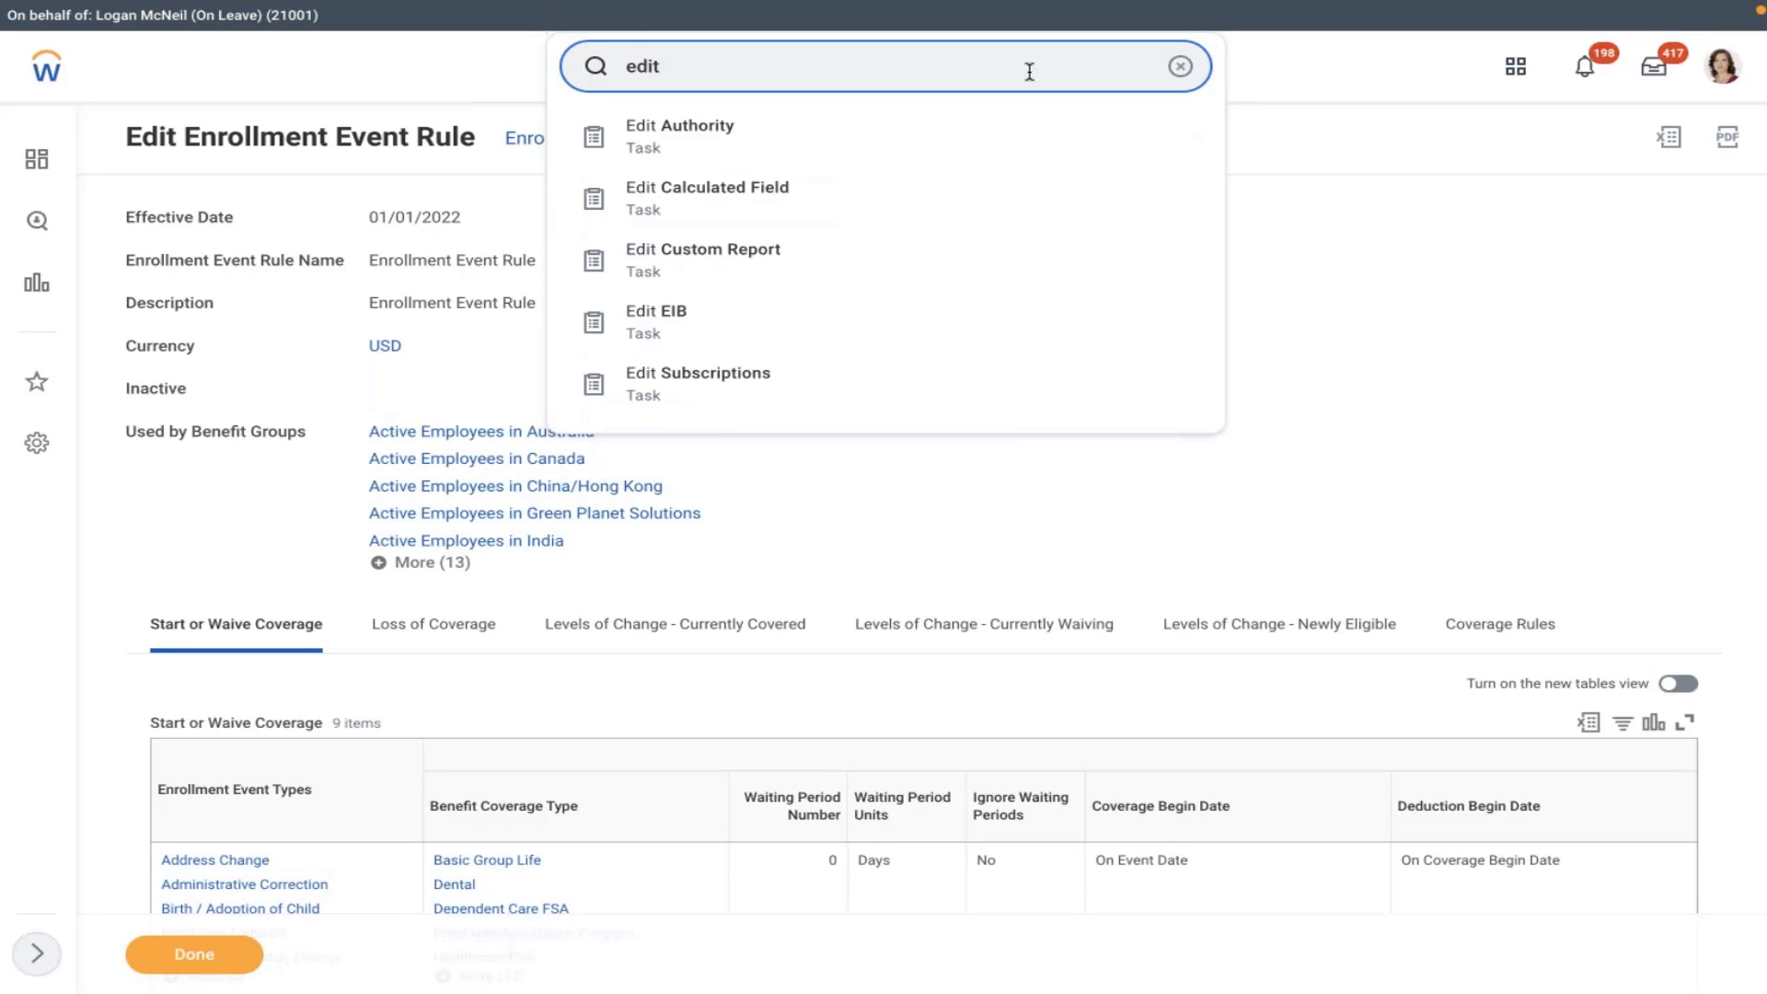
{"action": "type", "text": "ben plan"}
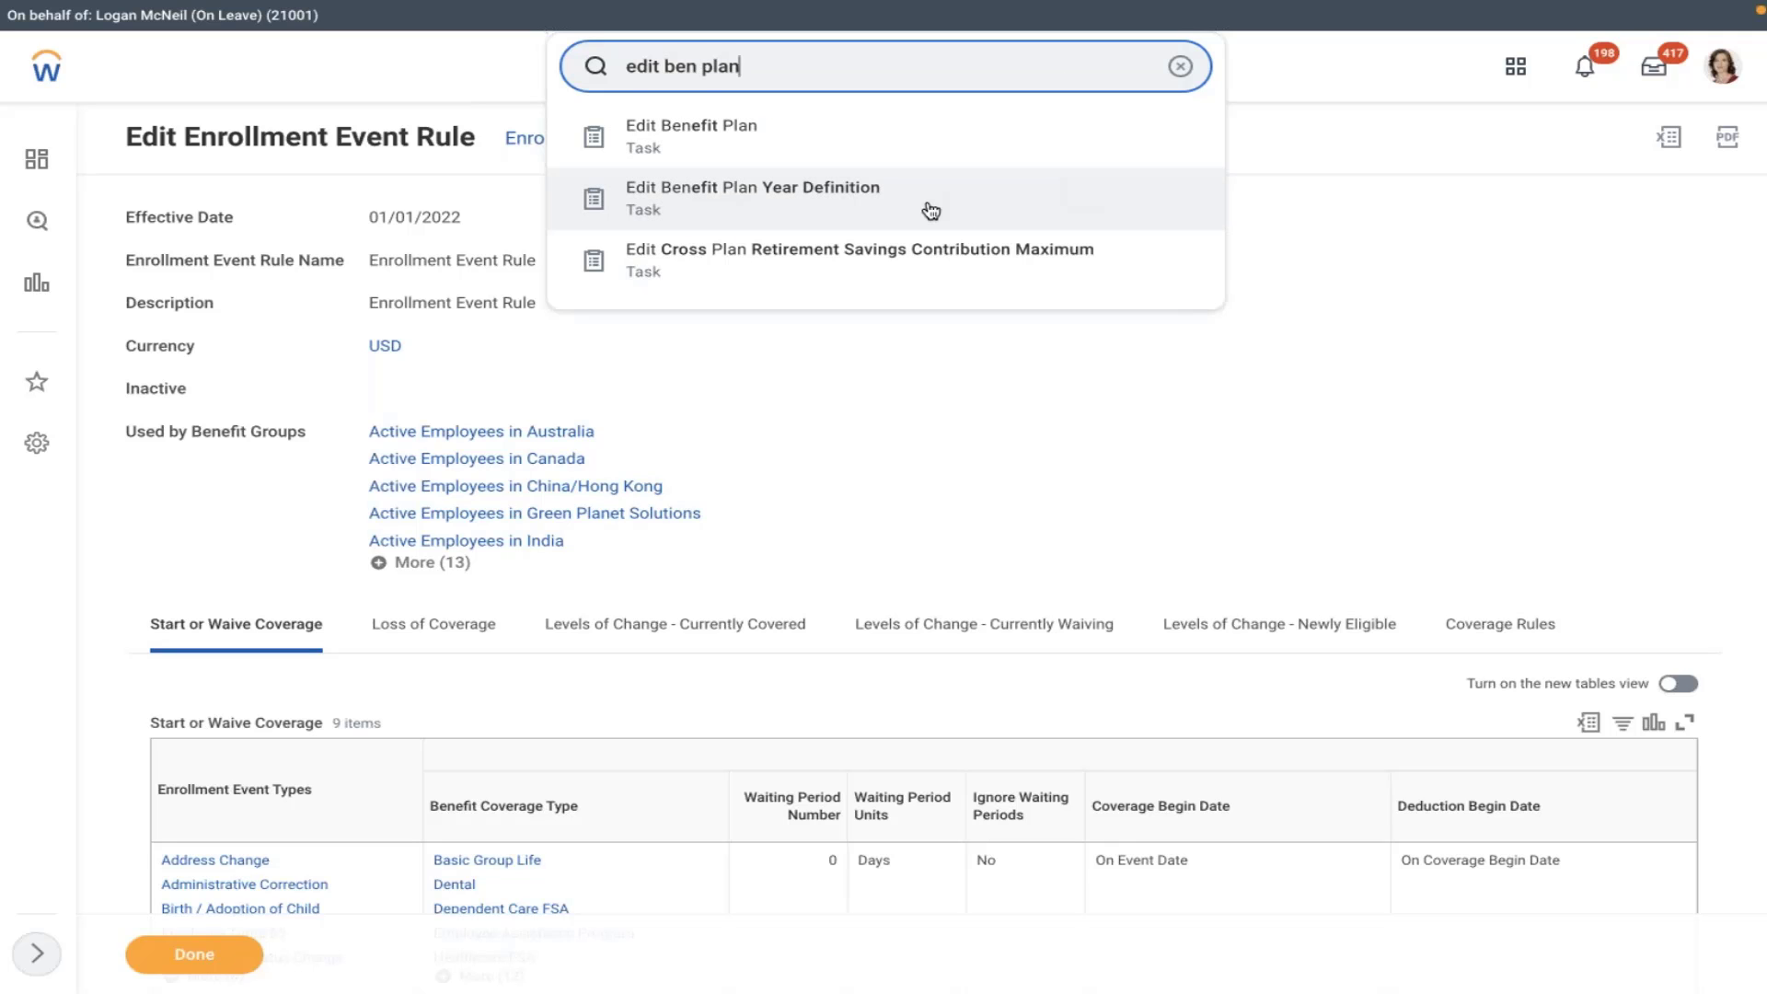
- Open AM0104 403(b) U.S. Rolling Program Cr Ben Plan Yr Def in Edit Benefit Plan Year Definition, then cancel
{"action": "left_click", "coordinate": [931, 211]}
{"action": "left_click", "coordinate": [903, 292]}
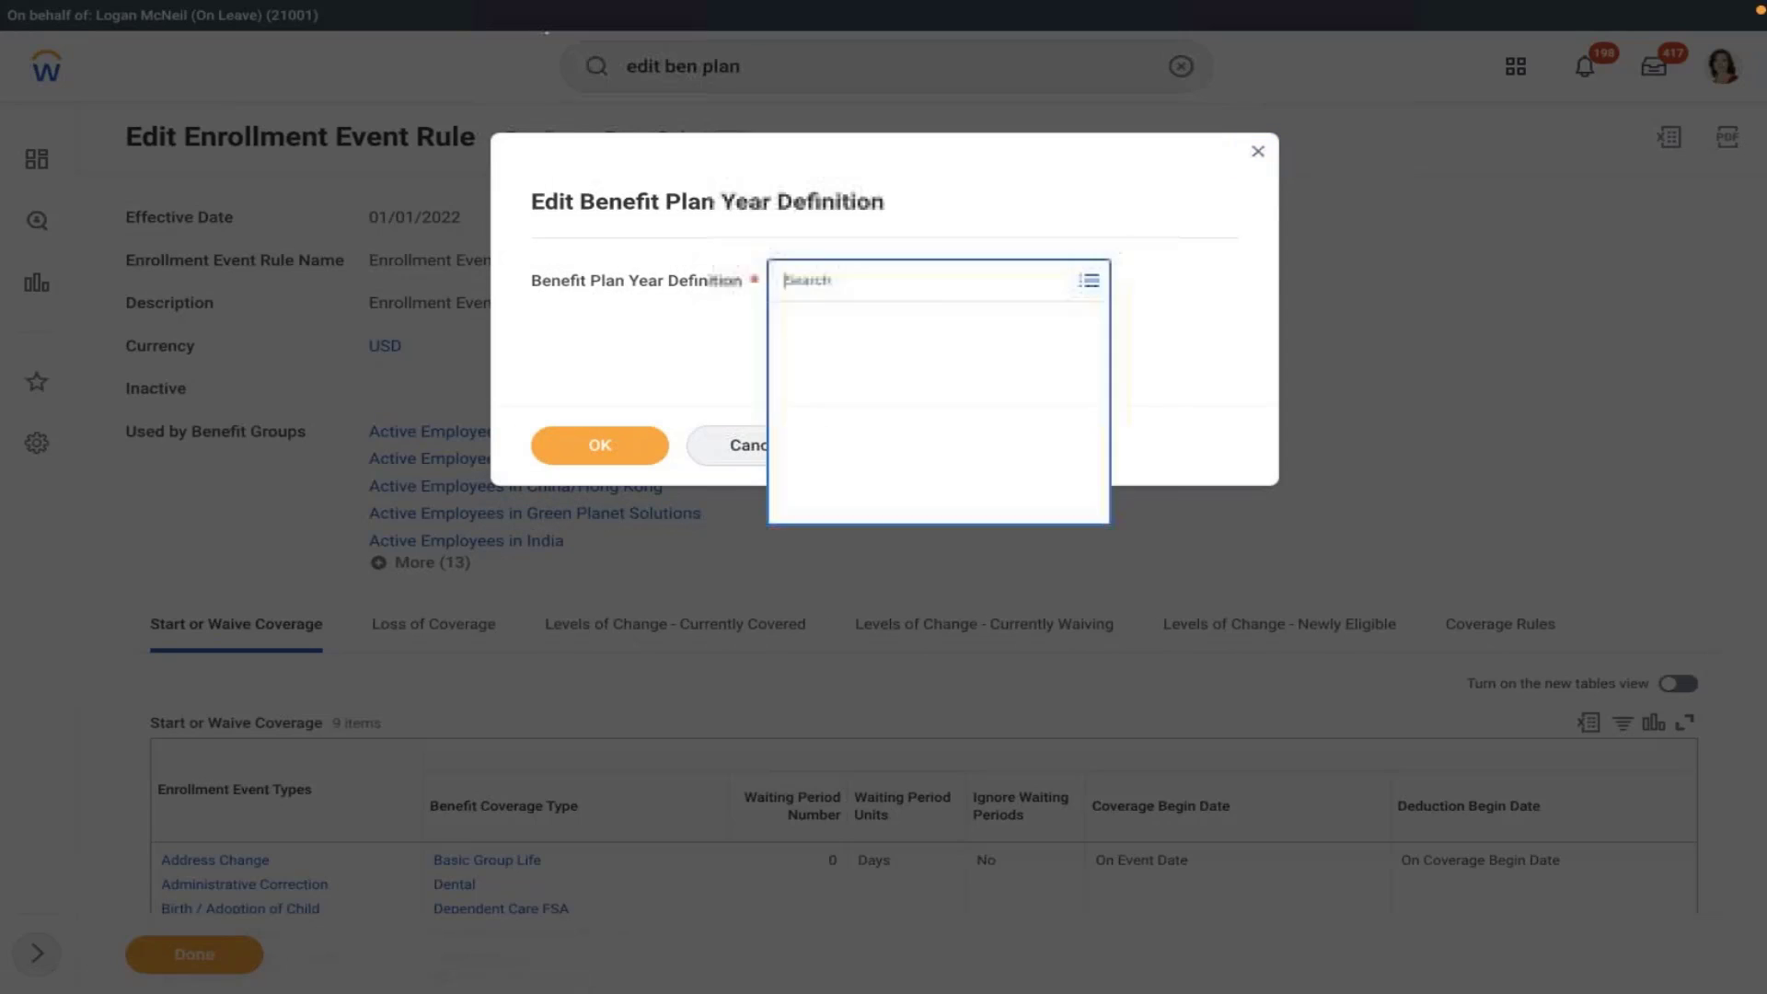
{"action": "left_click", "coordinate": [923, 320]}
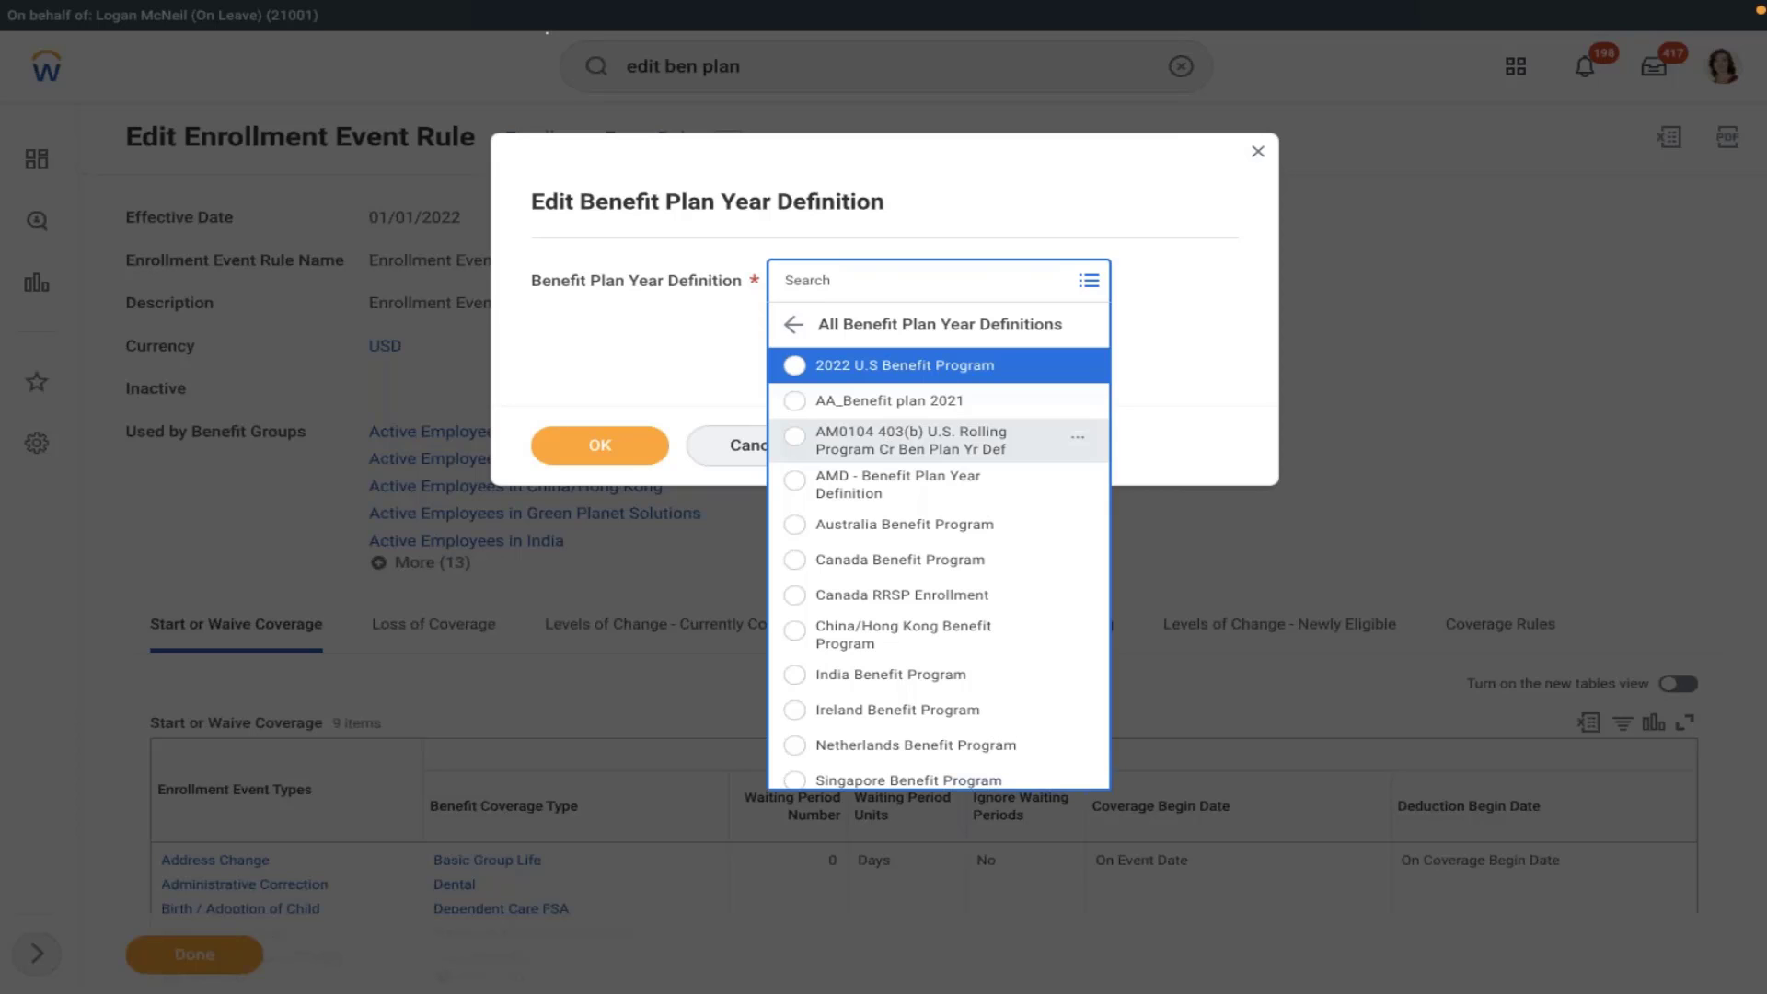
{"action": "left_click", "coordinate": [882, 445]}
{"action": "left_click", "coordinate": [636, 451]}
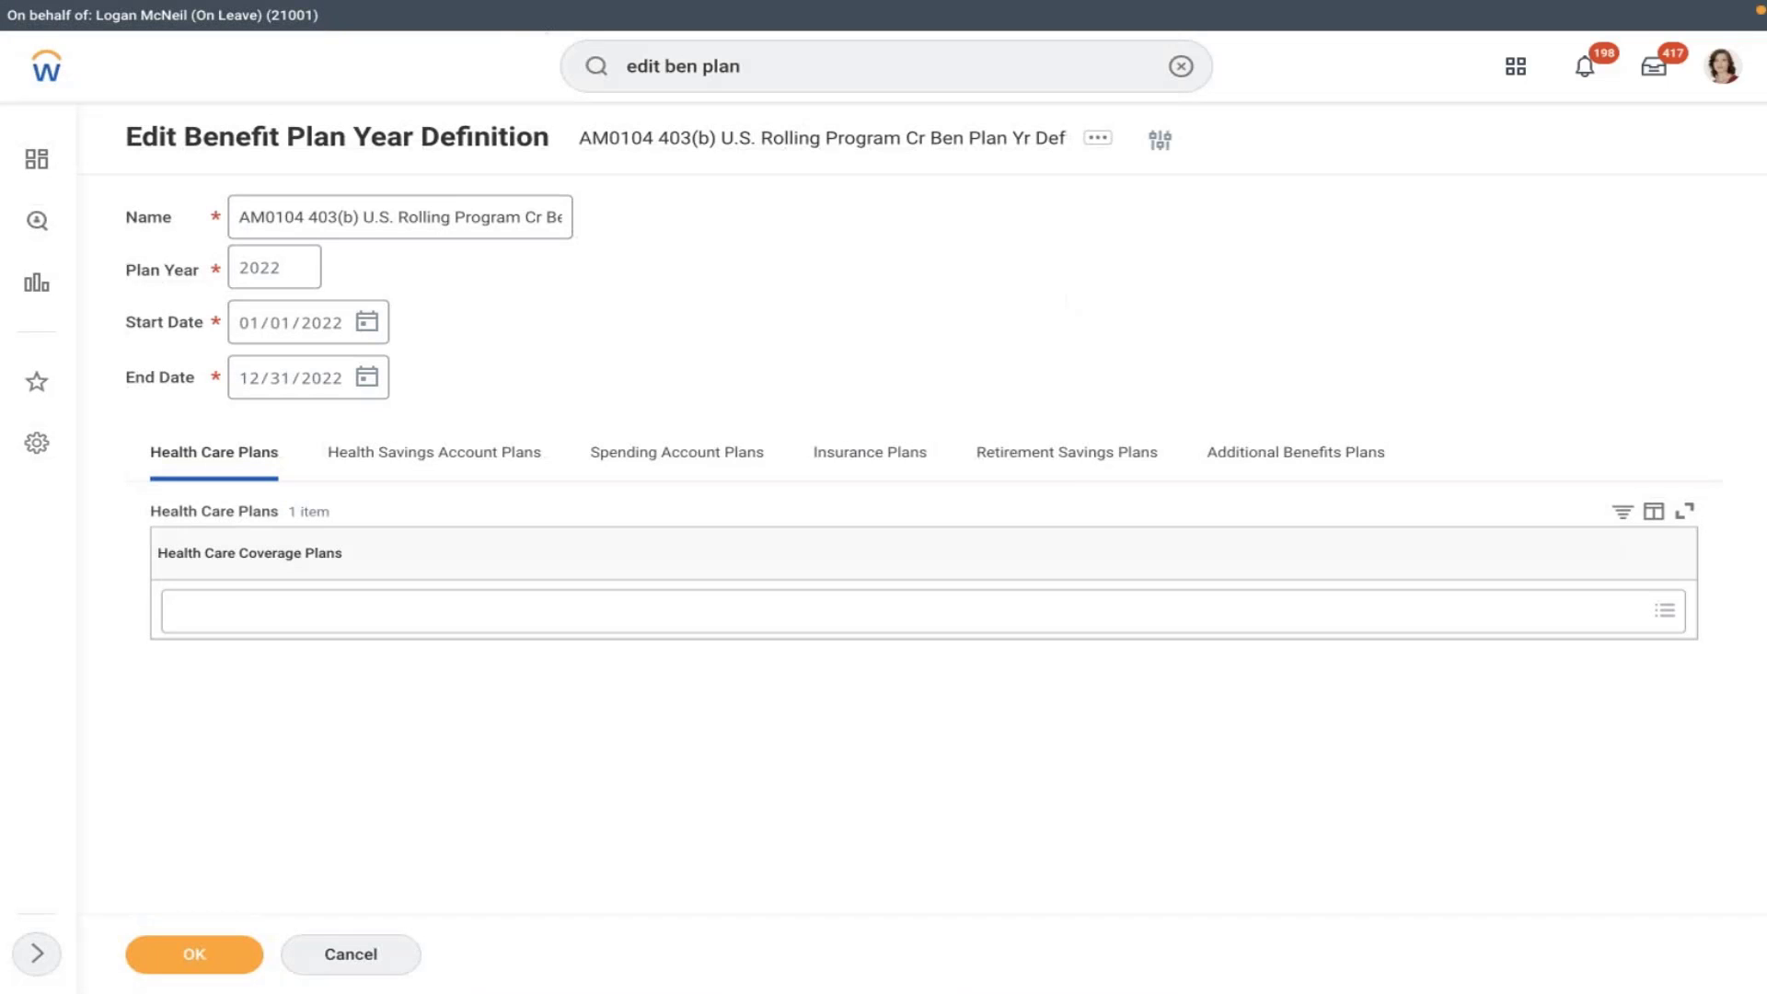
{"action": "left_click", "coordinate": [495, 227]}
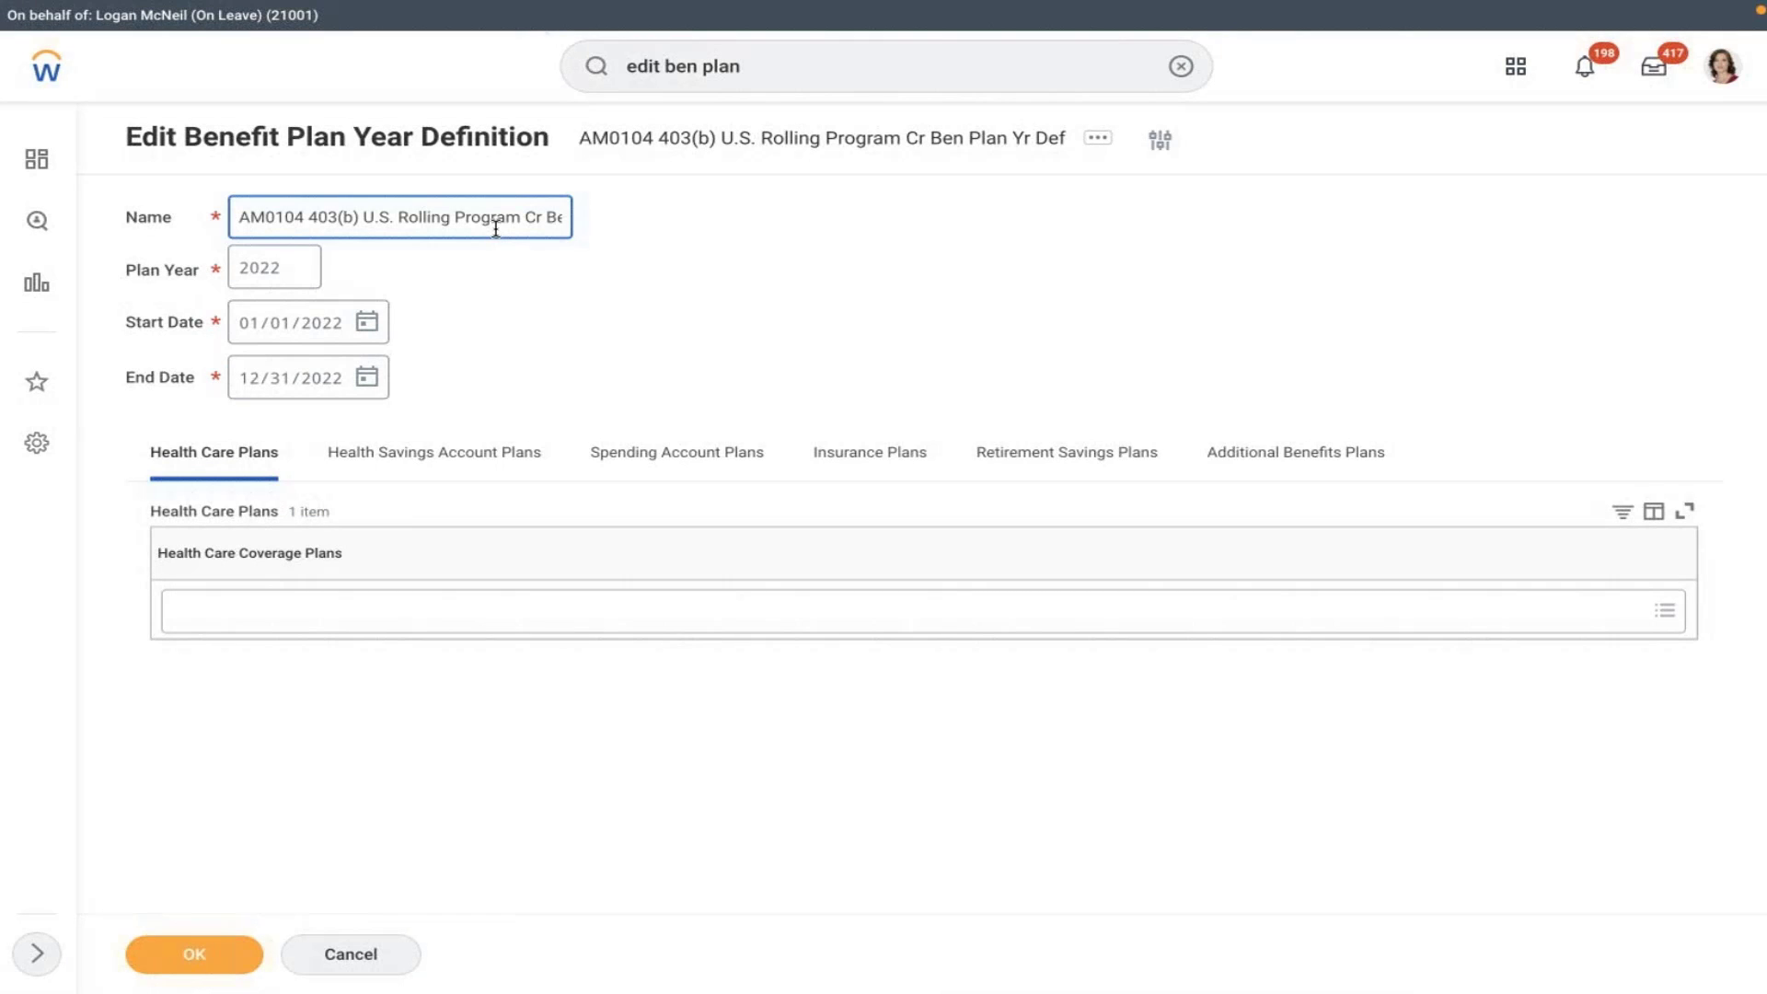
{"action": "left_click", "coordinate": [363, 954]}
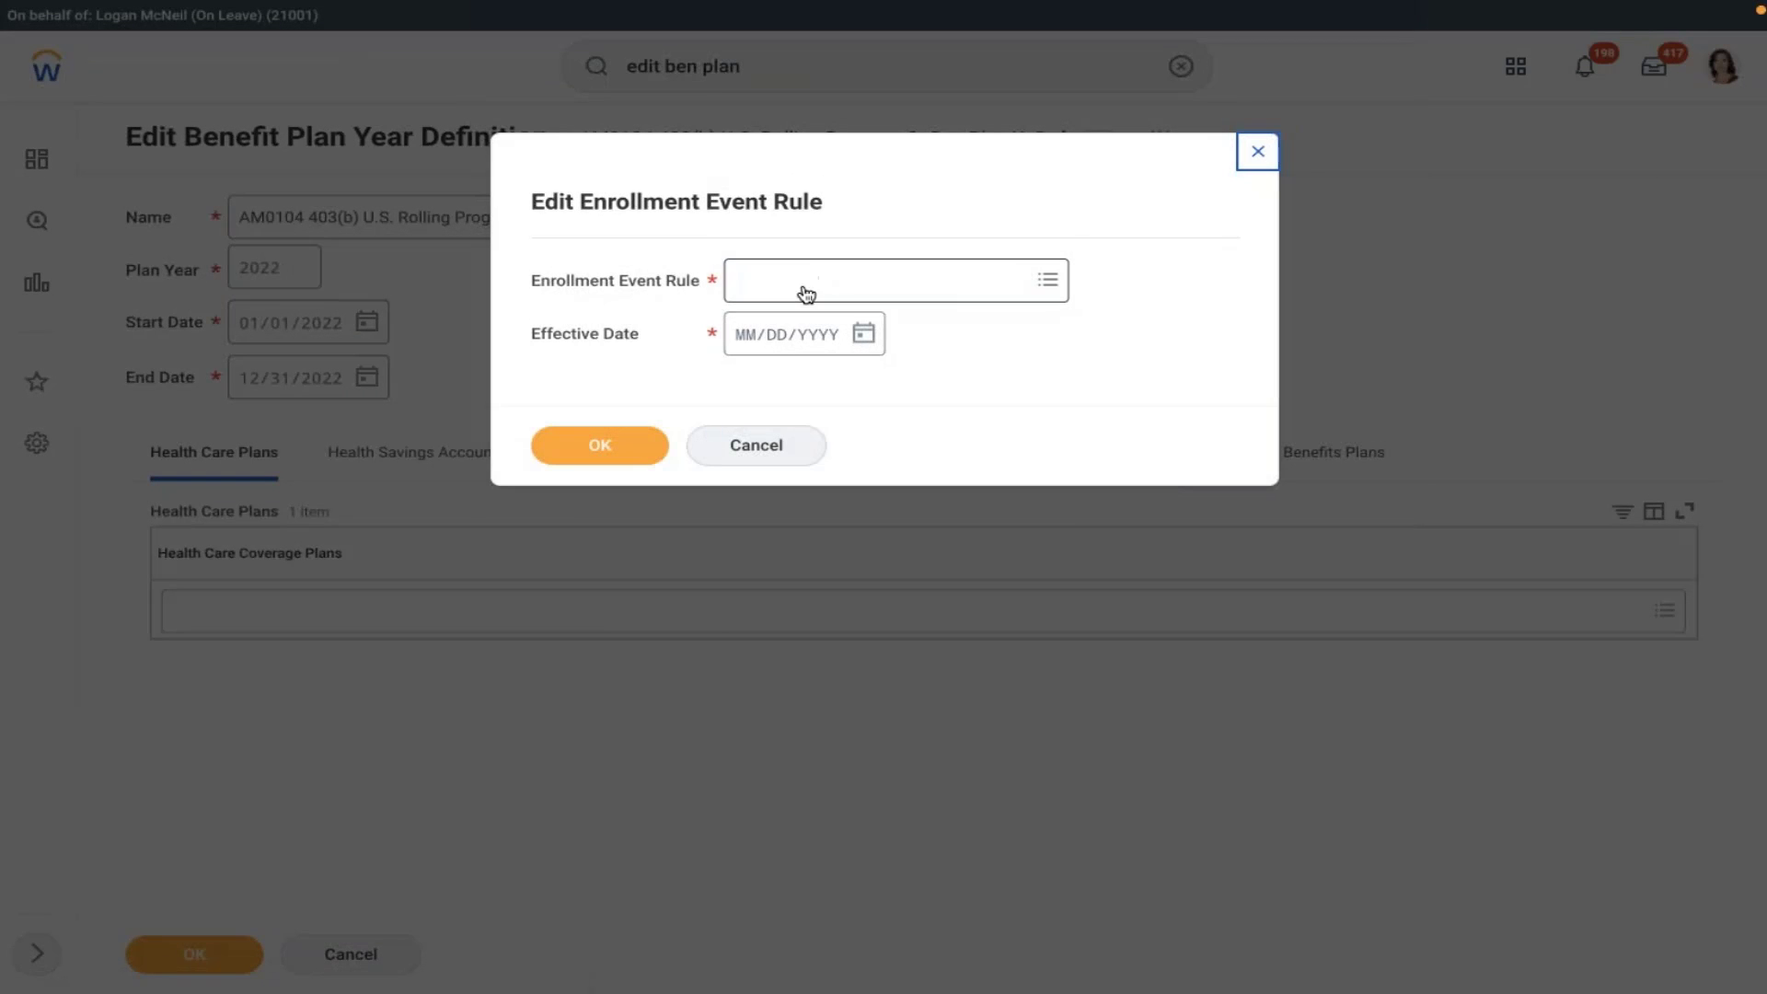
- Search 'amd' among enrollment event rules, close that dialog, and search tasks for 'year def'
{"action": "left_click", "coordinate": [804, 283]}
{"action": "type", "text": "am"}
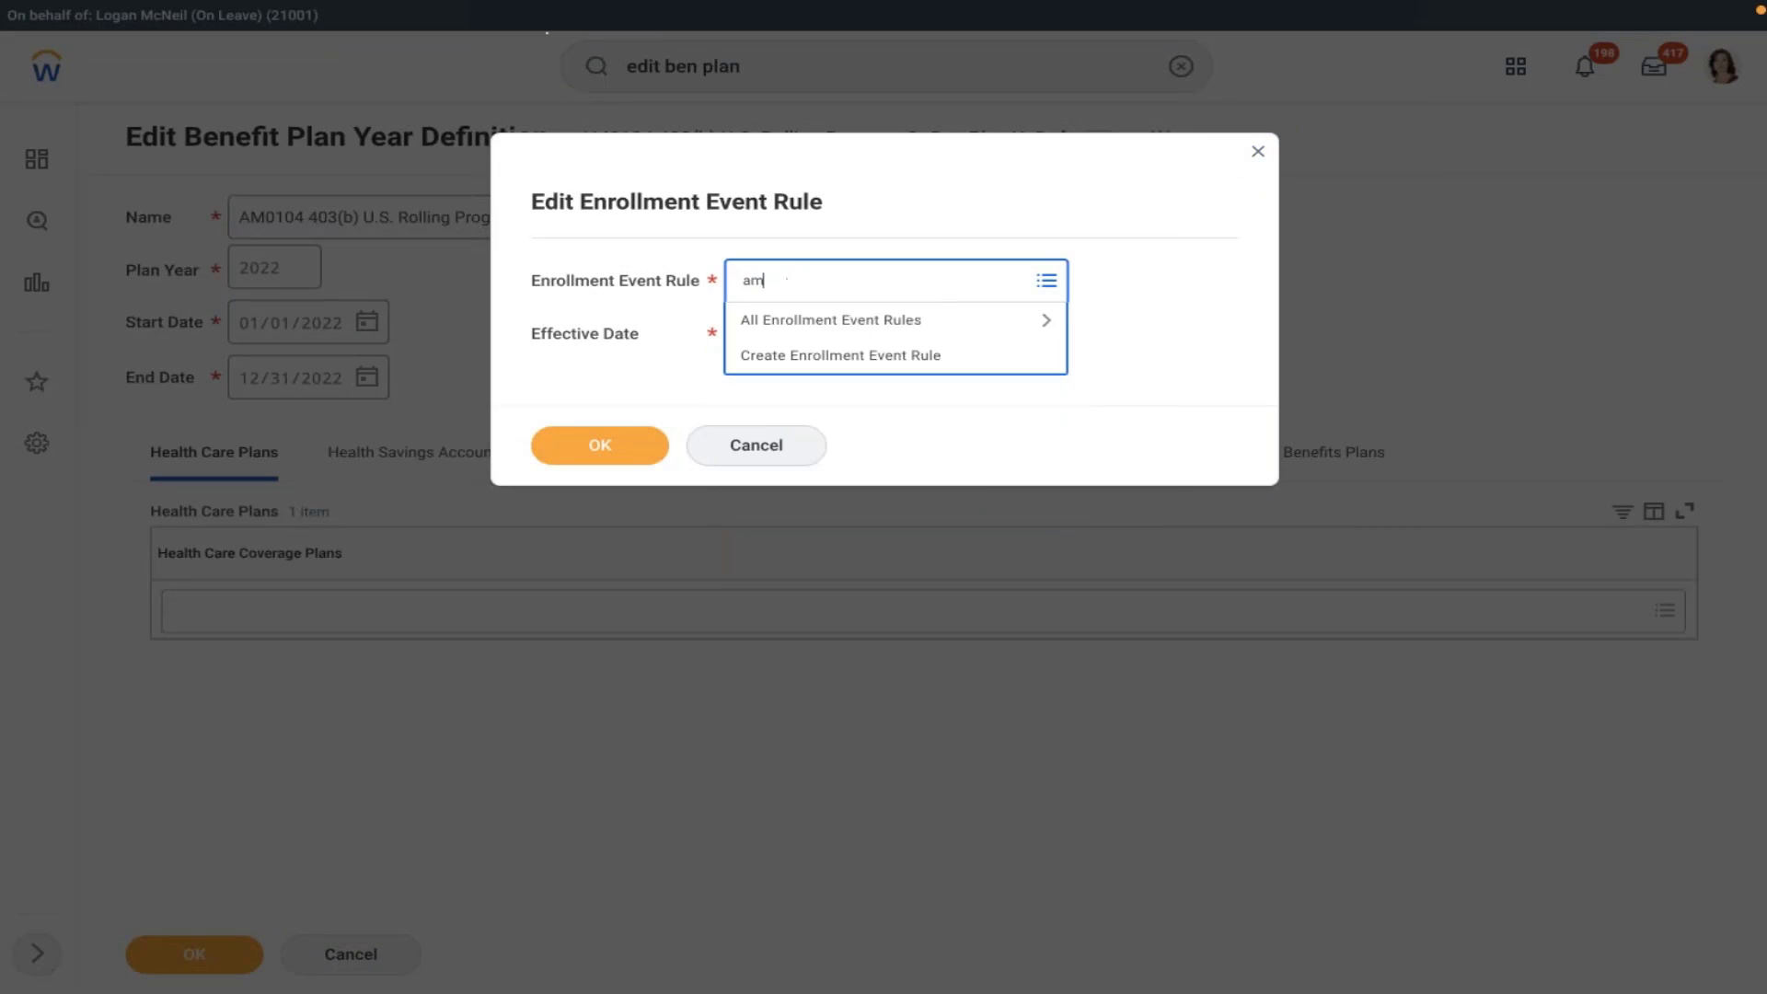
{"action": "type", "text": "d"}
{"action": "key", "text": "Return"}
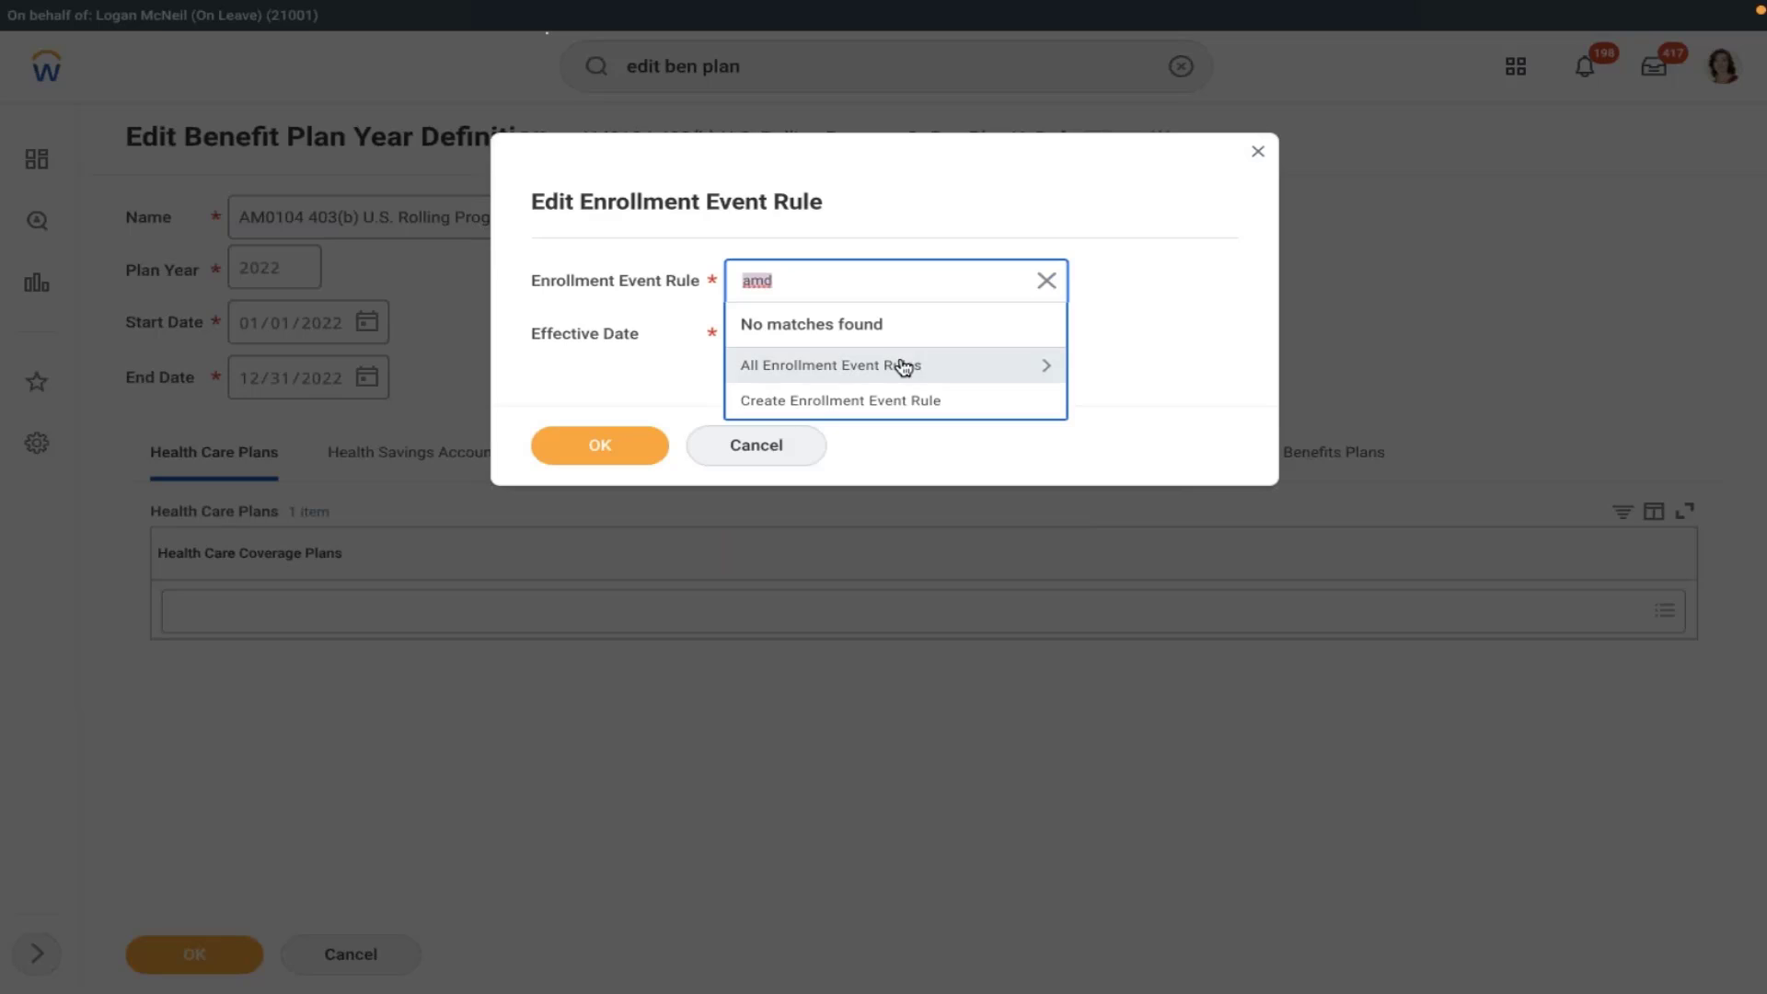
{"action": "left_click", "coordinate": [904, 365]}
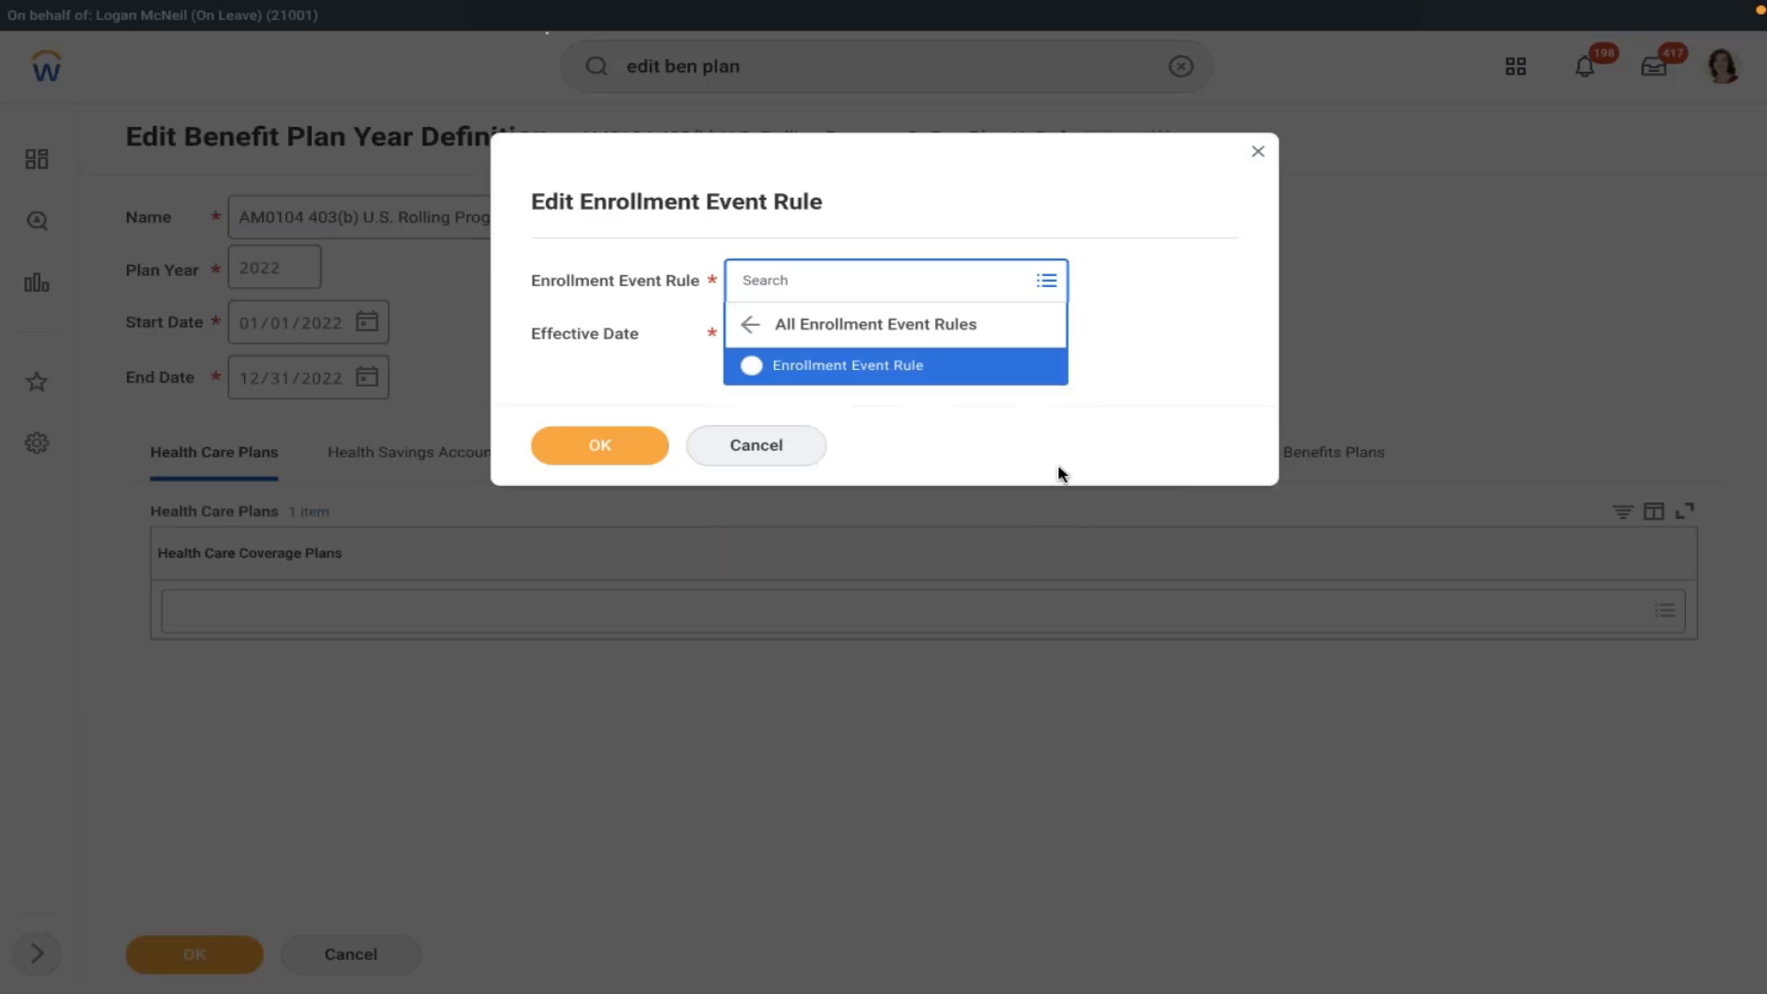
{"action": "left_click", "coordinate": [1258, 153]}
{"action": "left_click", "coordinate": [1258, 154]}
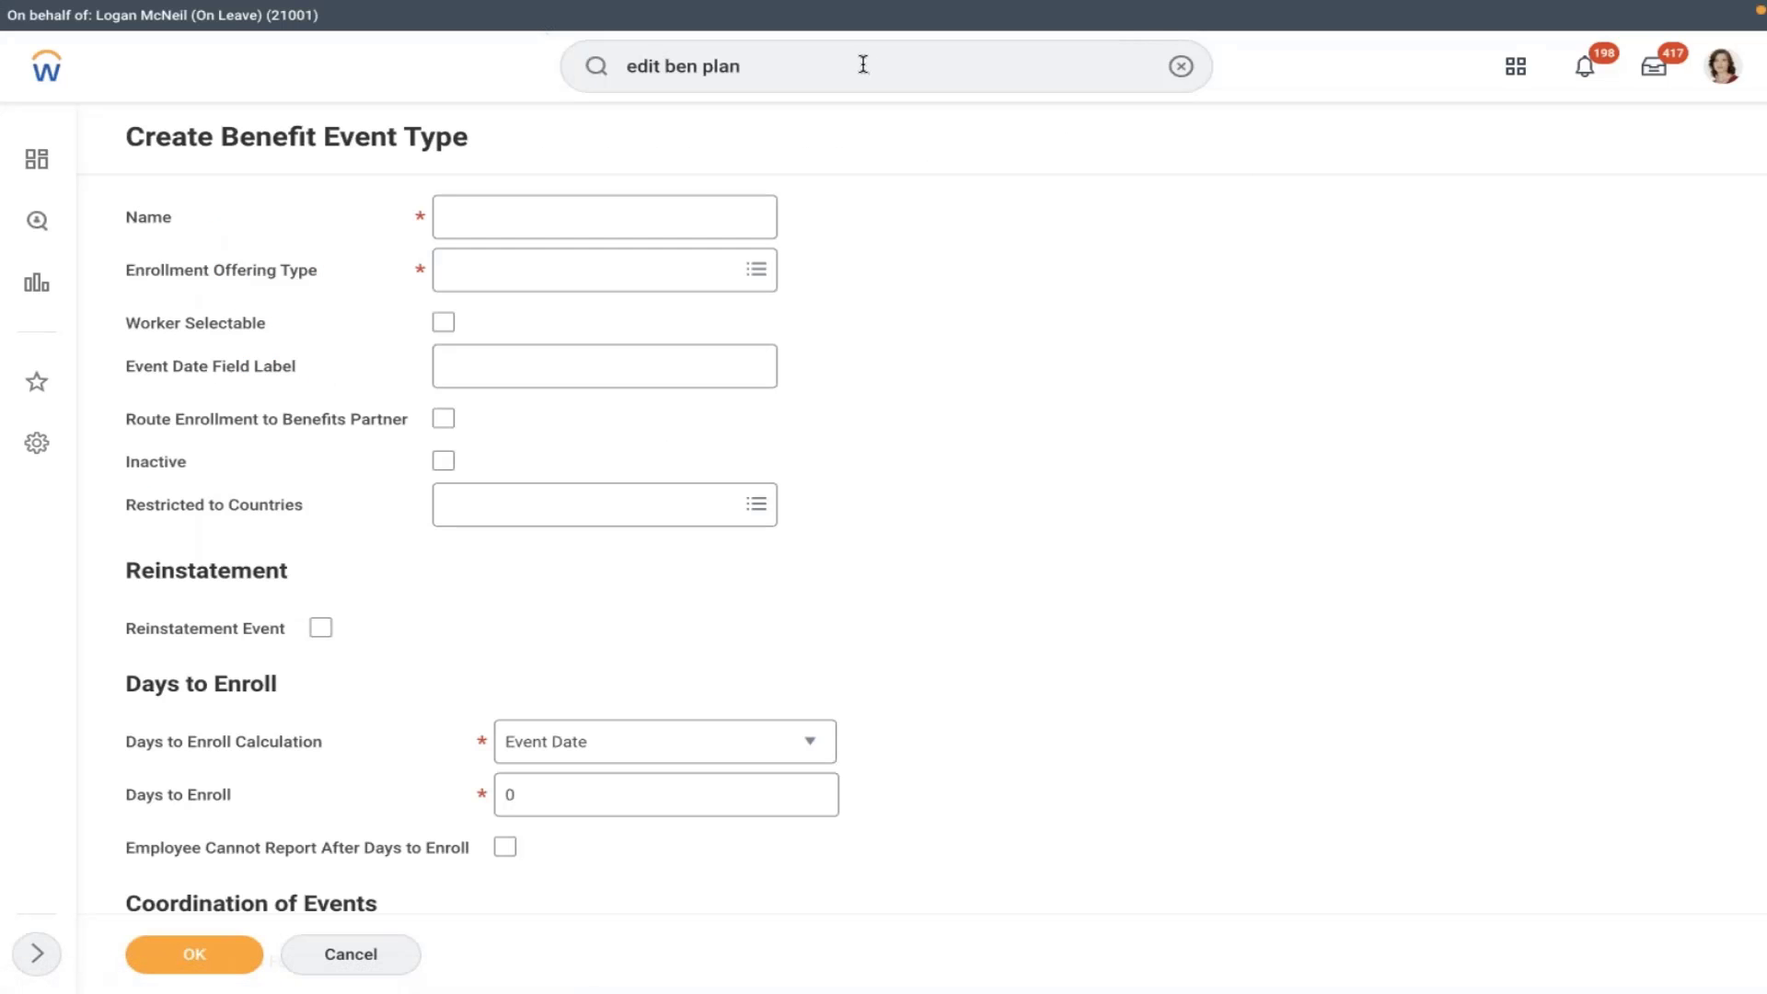
{"action": "left_click", "coordinate": [740, 66]}
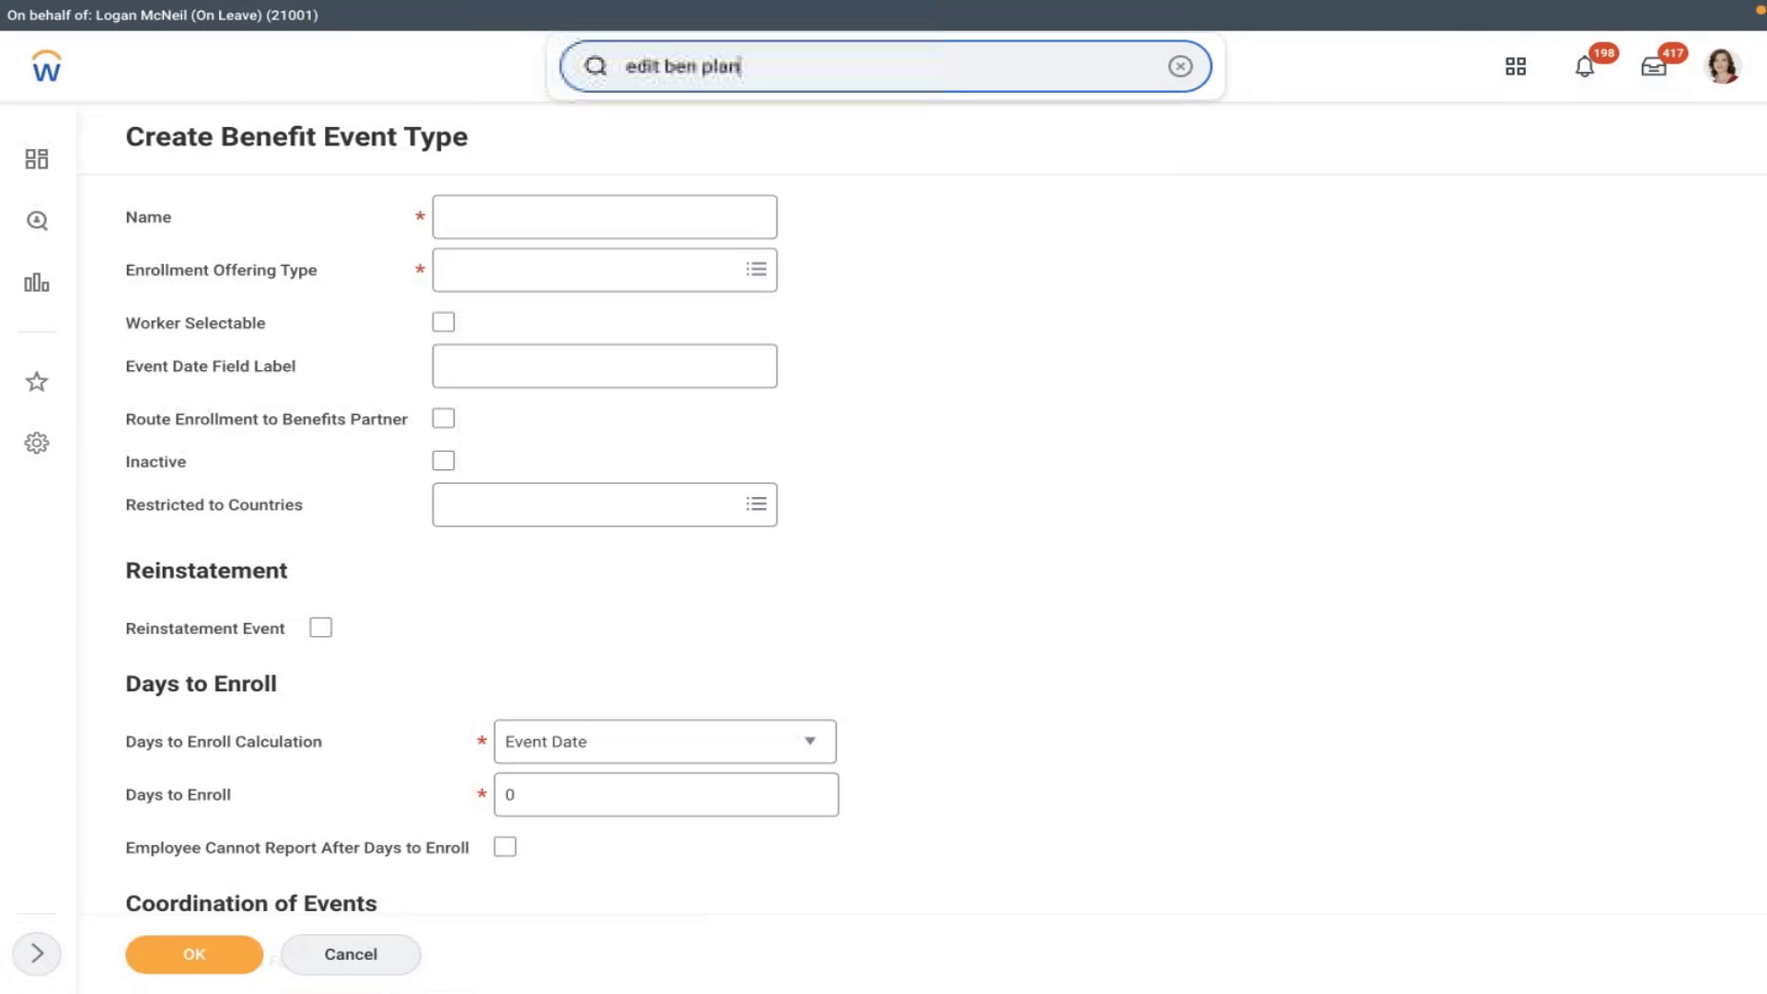
{"action": "type", "text": "year def"}
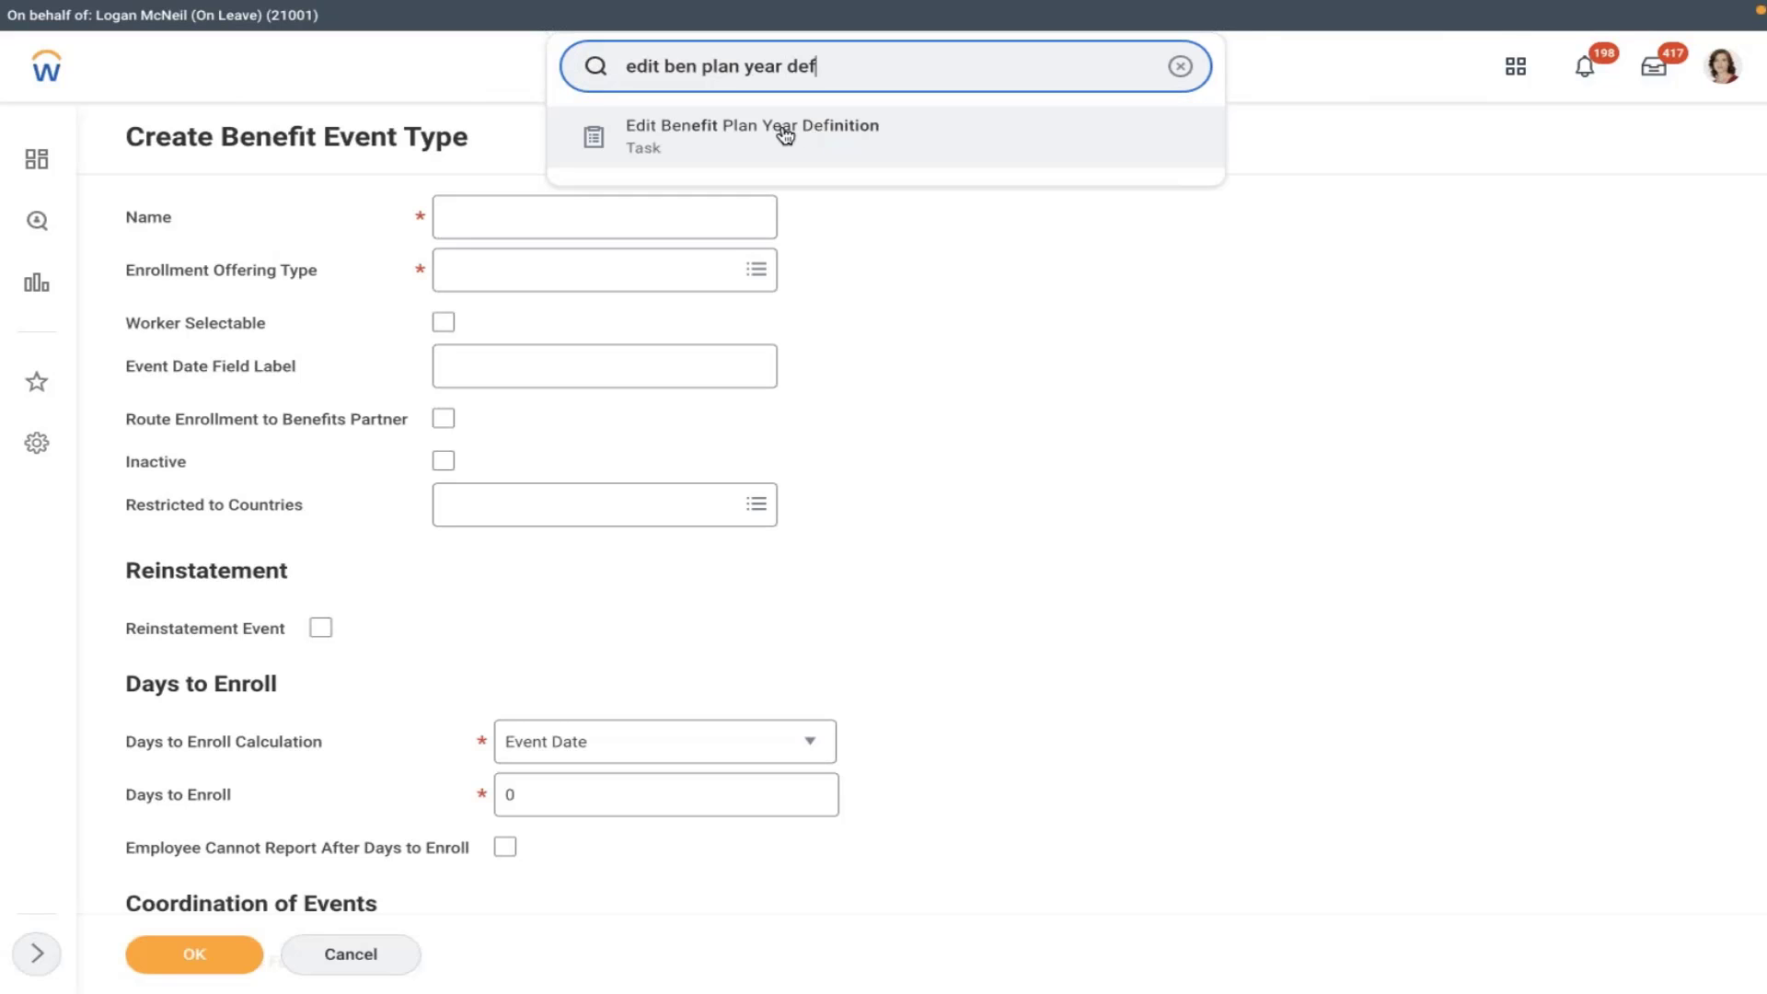
- Select AMD - Benefit Plan Year Definition in Edit Benefit Plan Year Definition and confirm
{"action": "left_click", "coordinate": [785, 129]}
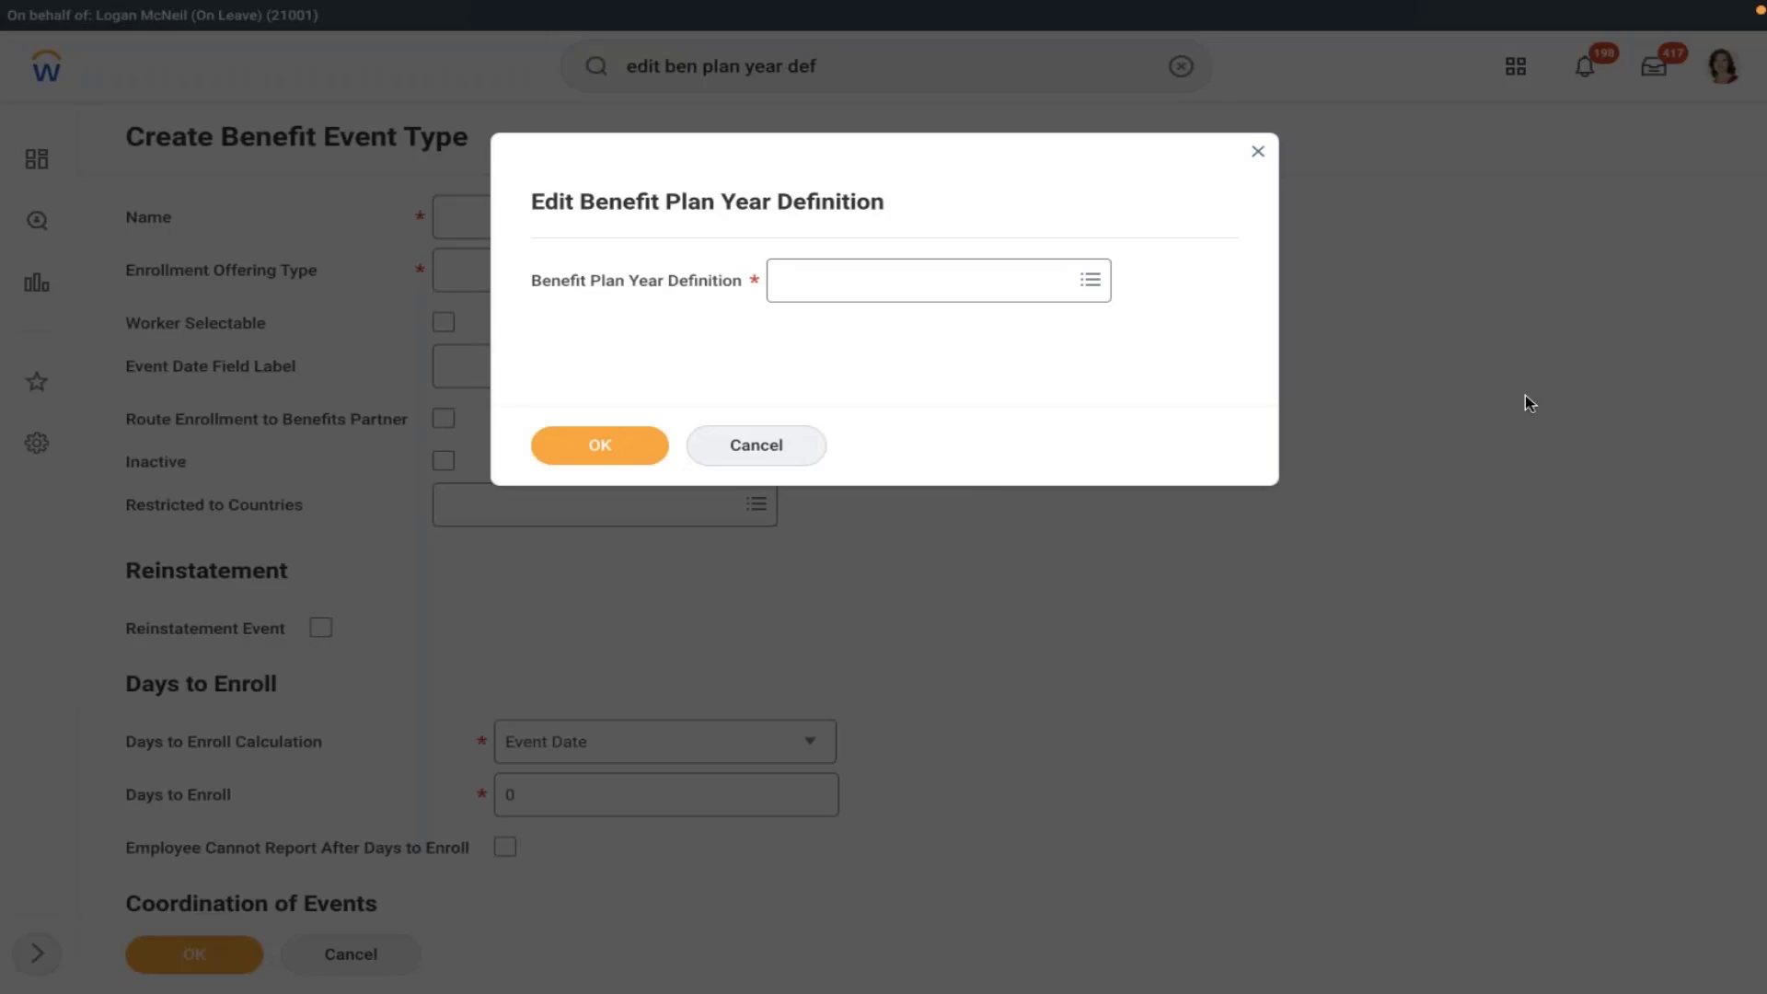
{"action": "left_click", "coordinate": [1000, 288]}
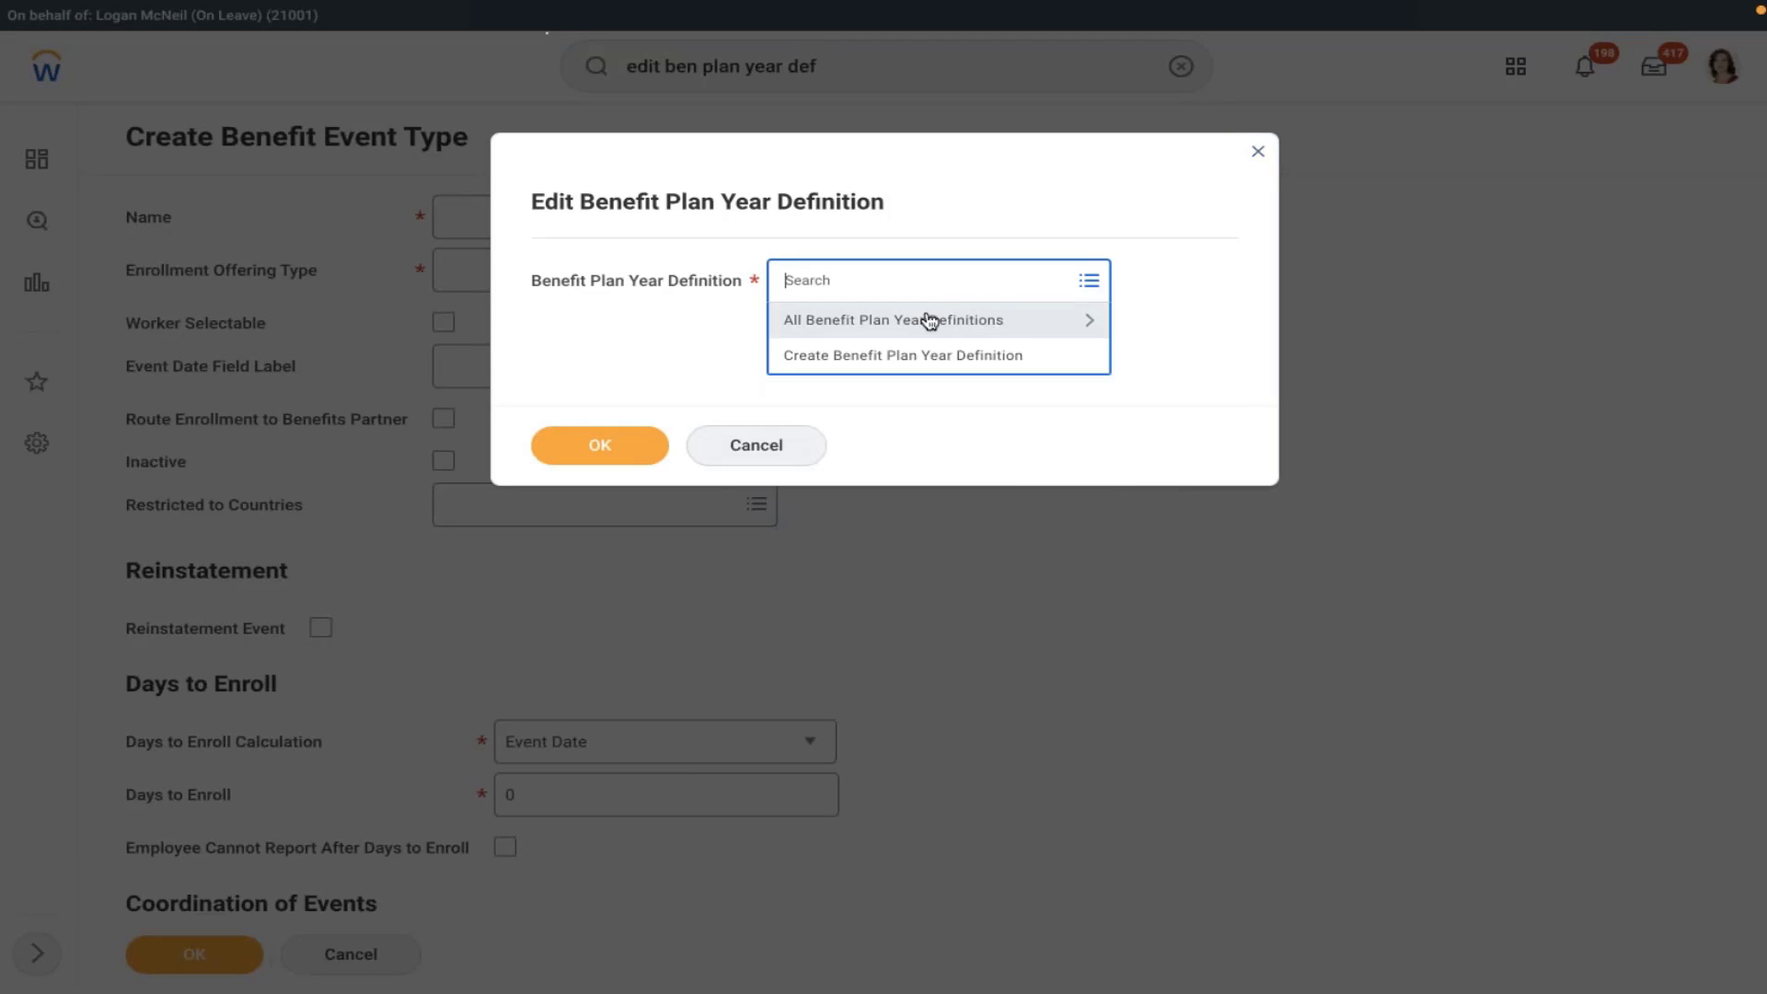
{"action": "left_click", "coordinate": [930, 321]}
{"action": "key", "text": "Down"}
{"action": "key", "text": "Down"}
{"action": "key", "text": "Down"}
{"action": "key", "text": "Down"}
{"action": "key", "text": "Down"}
{"action": "key", "text": "Down"}
{"action": "key", "text": "Down"}
{"action": "key", "text": "Down"}
{"action": "key", "text": "Down"}
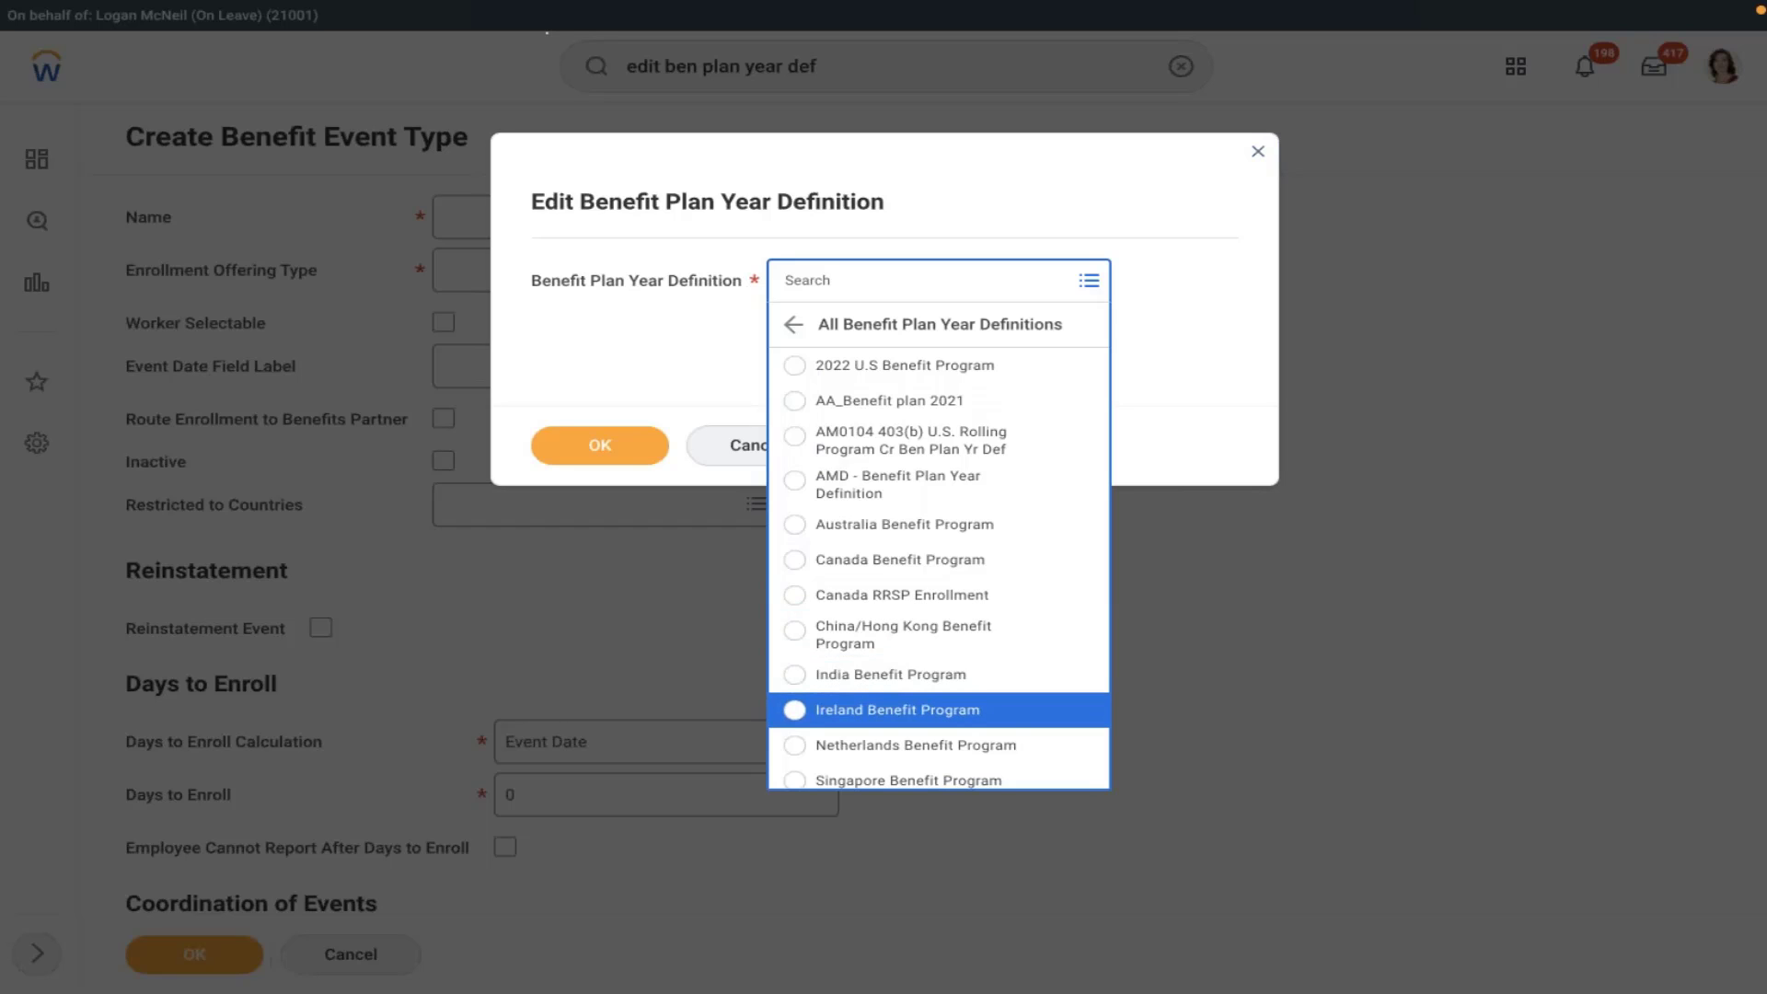
{"action": "key", "text": "Up"}
{"action": "key", "text": "Up"}
{"action": "key", "text": "Up"}
{"action": "key", "text": "Up"}
{"action": "key", "text": "Up"}
{"action": "key", "text": "Up"}
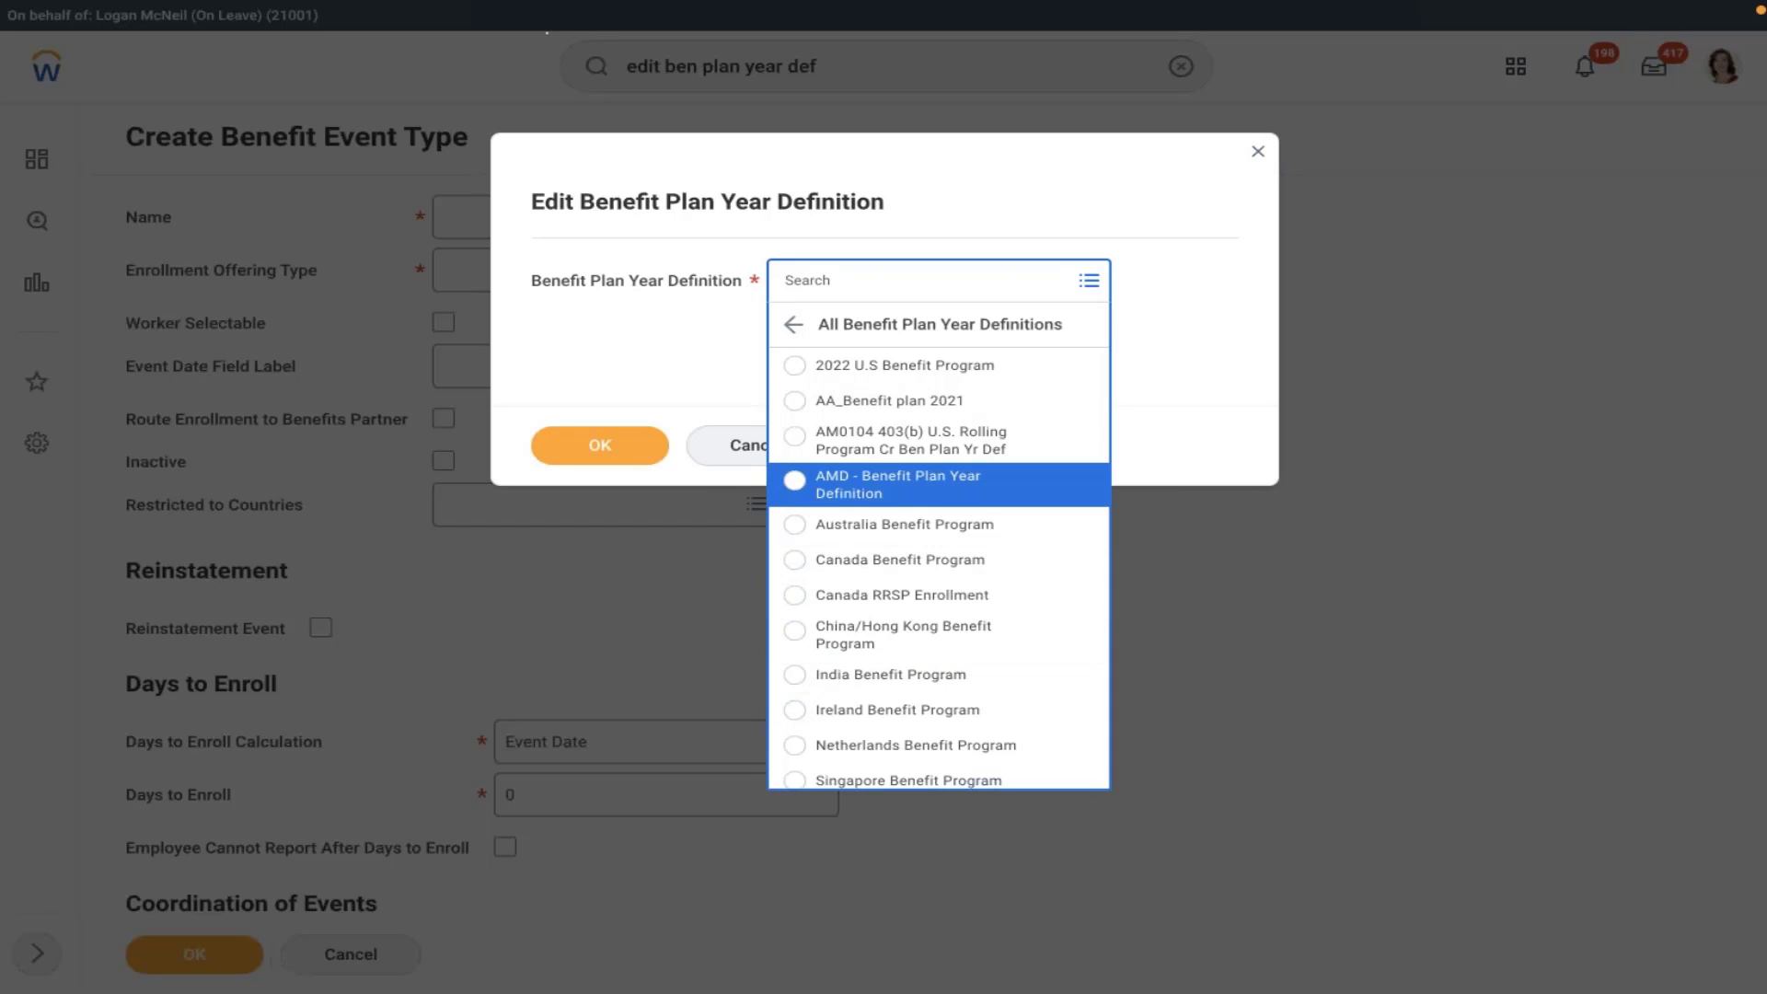
{"action": "key", "text": "Return"}
{"action": "key", "text": "Tab"}
{"action": "key", "text": "Return"}
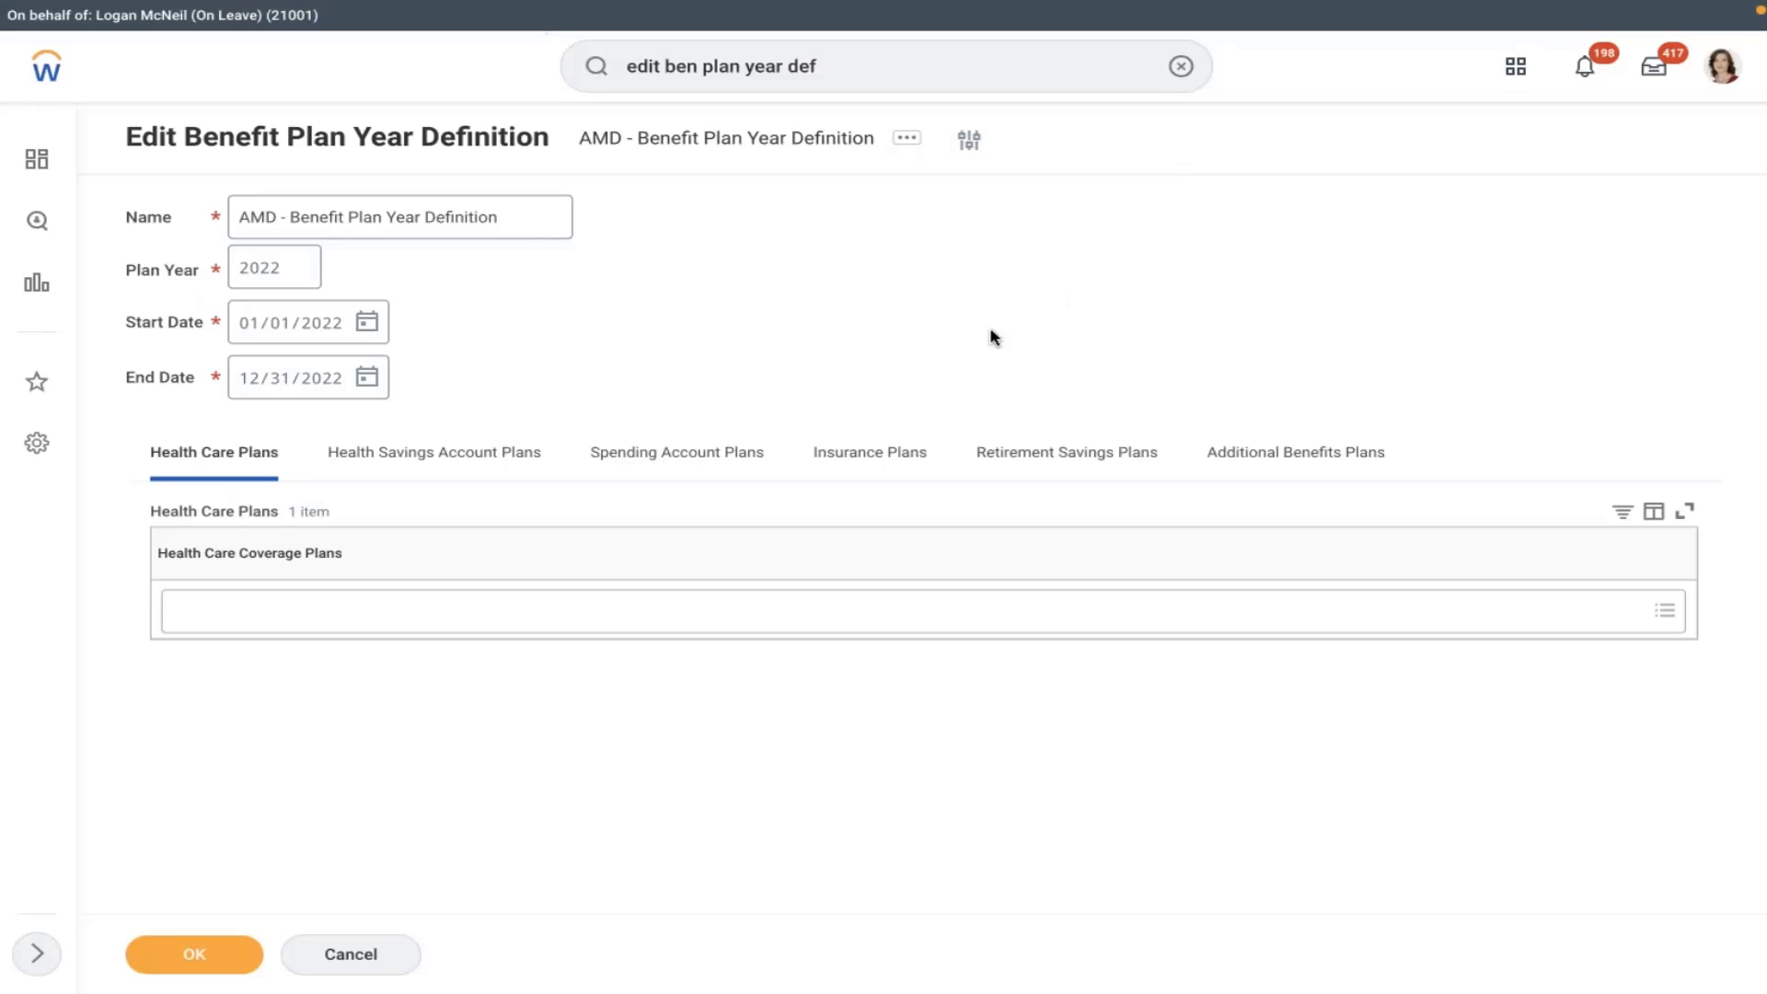
- Add AMD 401K - Company Owned Trust under Retirement Savings Plans and save the definition
{"action": "left_click", "coordinate": [1062, 452]}
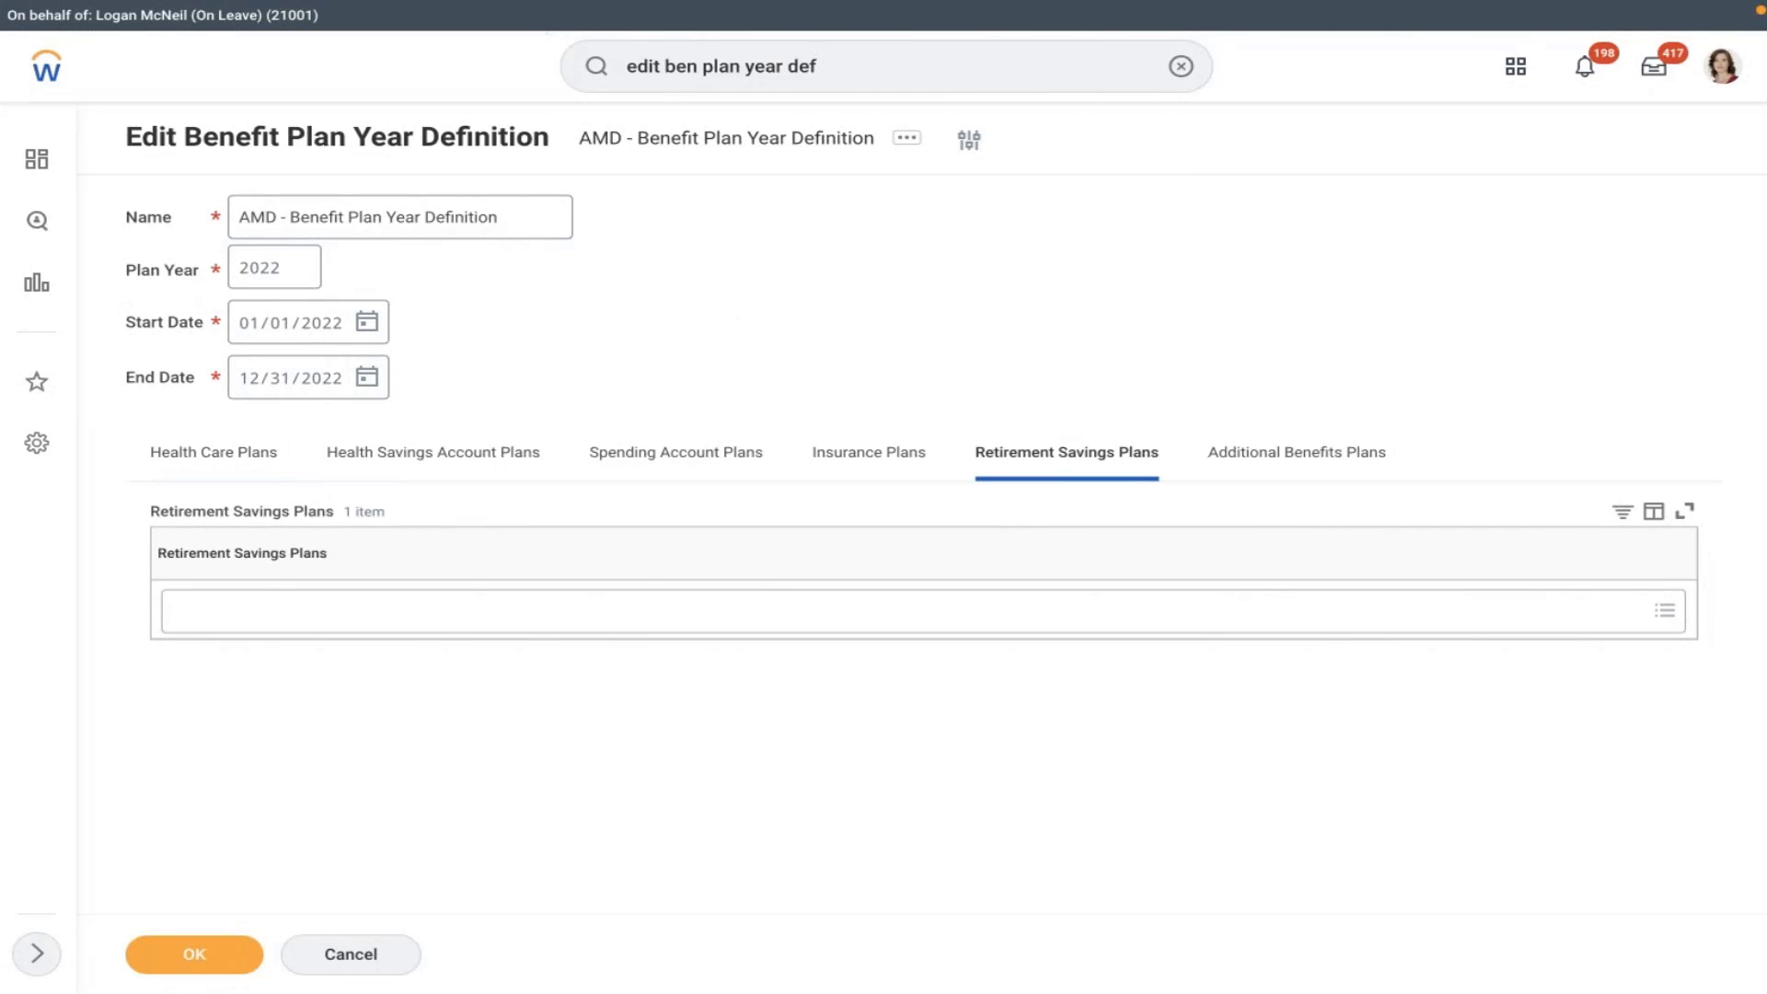
{"action": "left_click", "coordinate": [598, 609]}
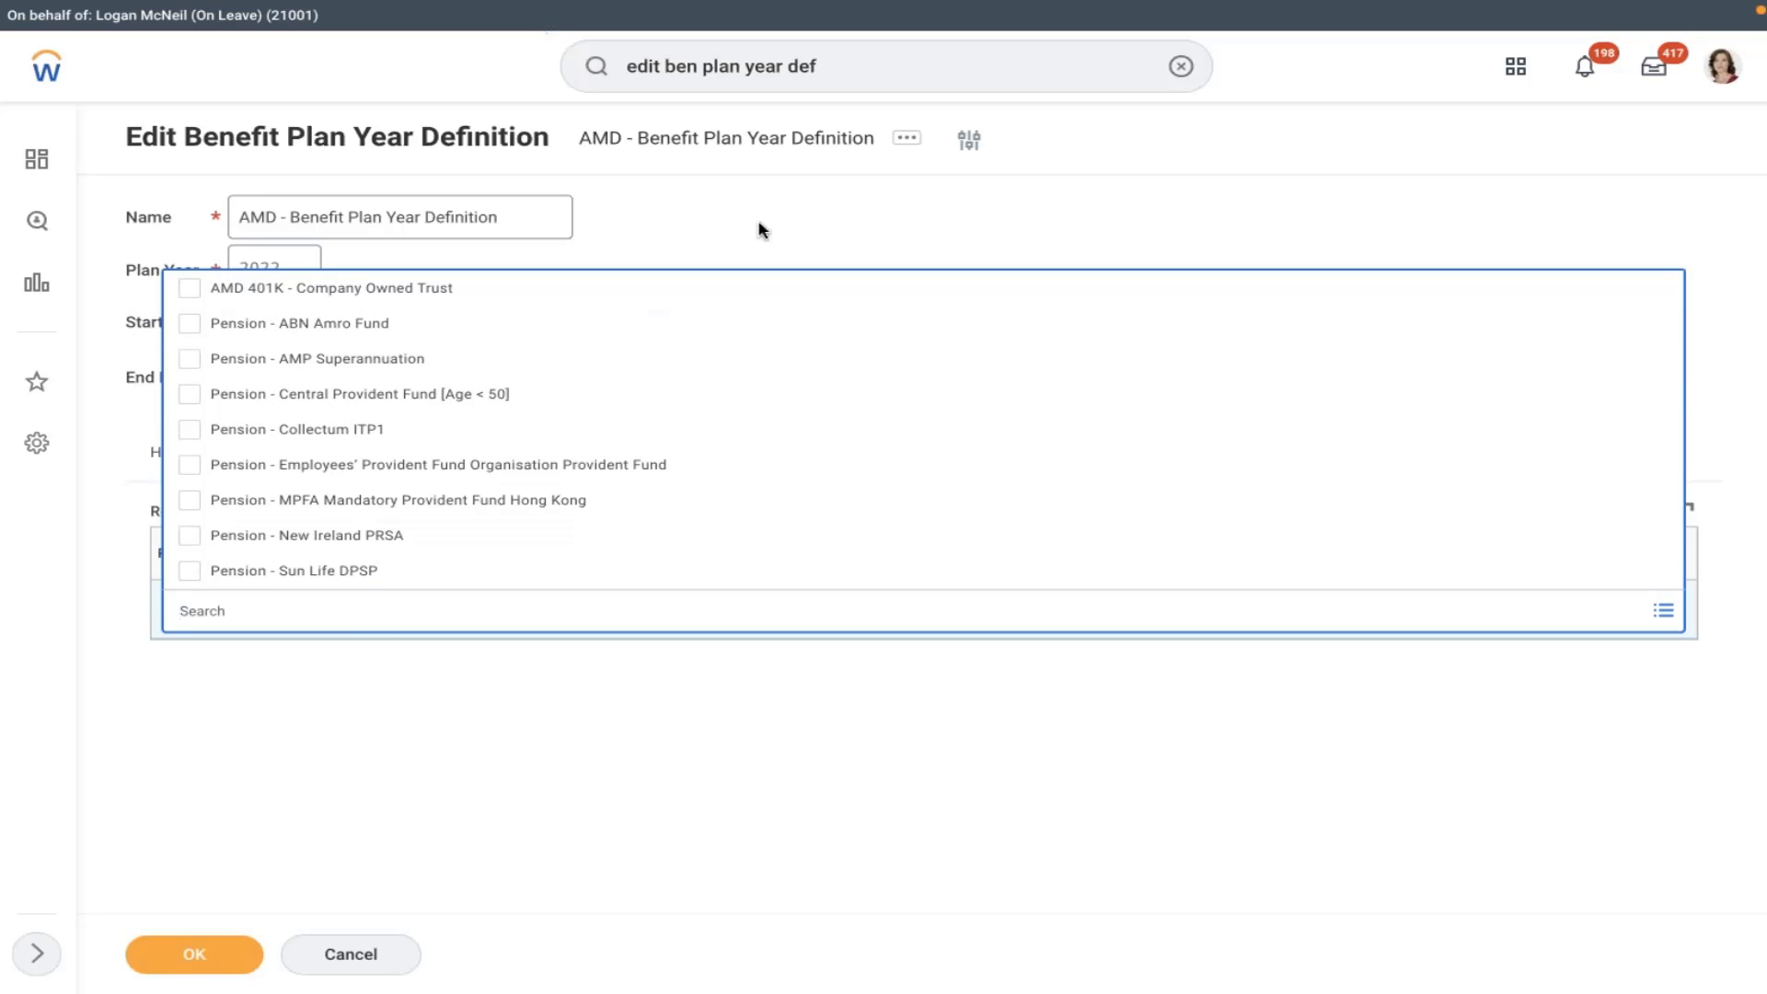
{"action": "left_click", "coordinate": [812, 185]}
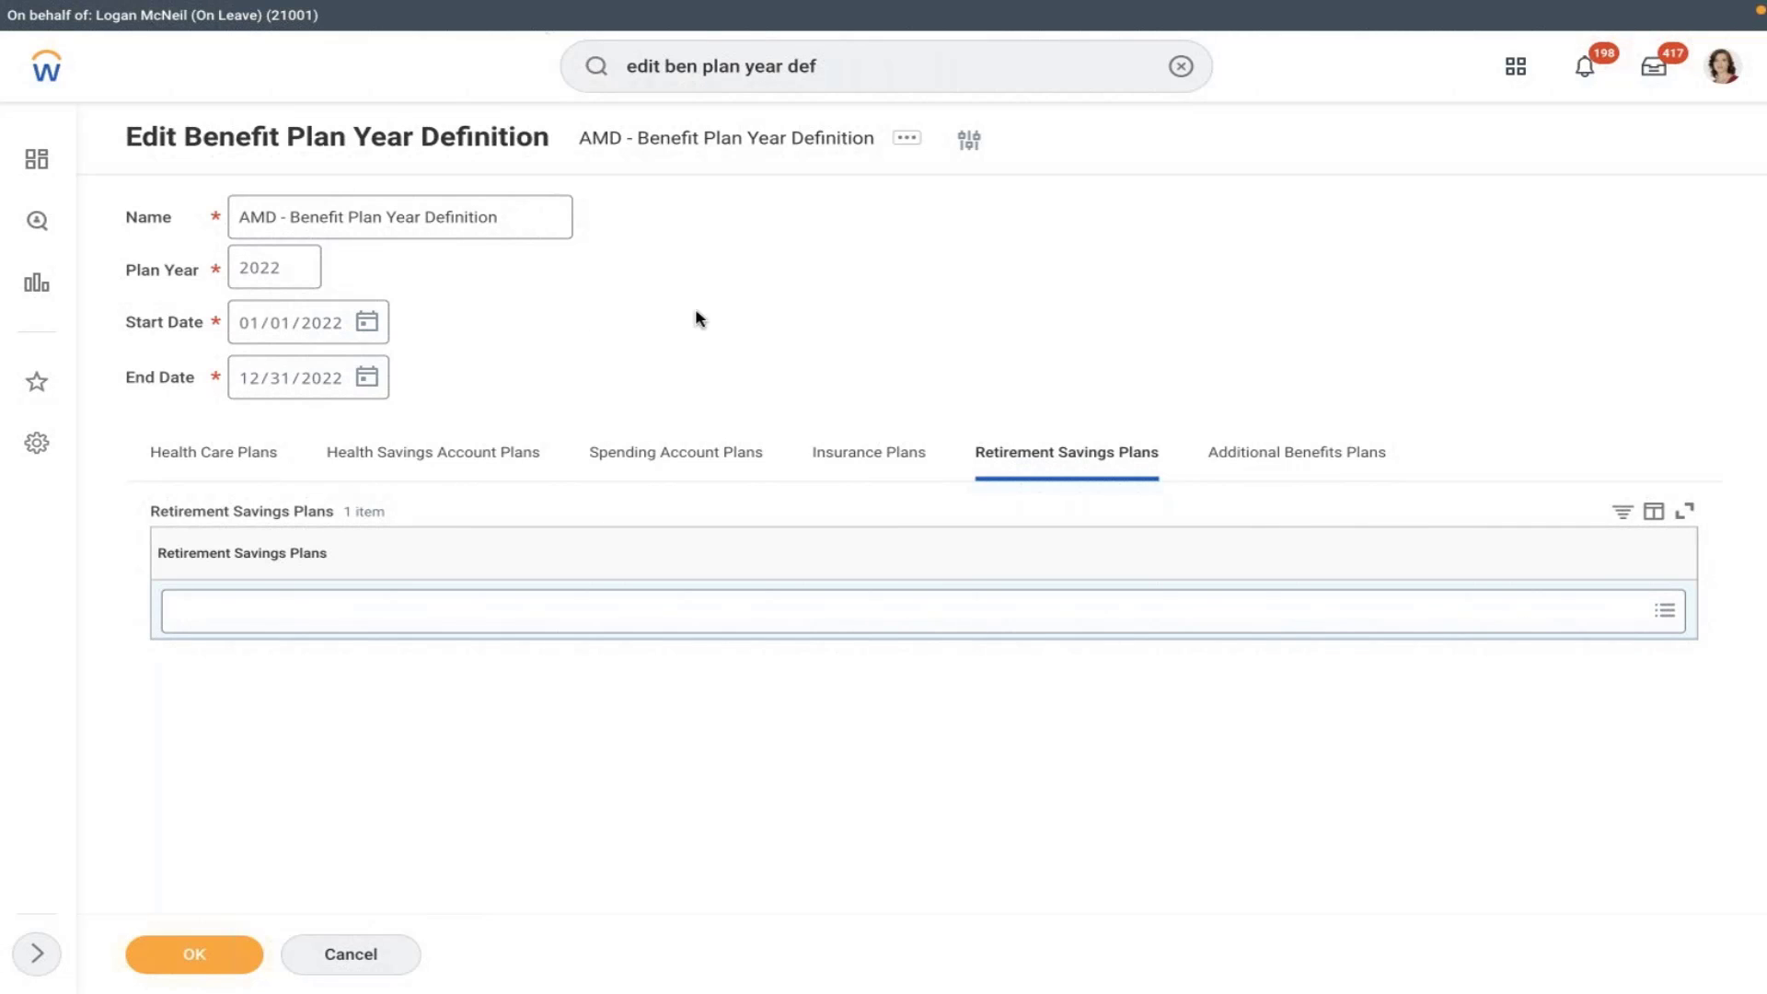
{"action": "left_click", "coordinate": [659, 607]}
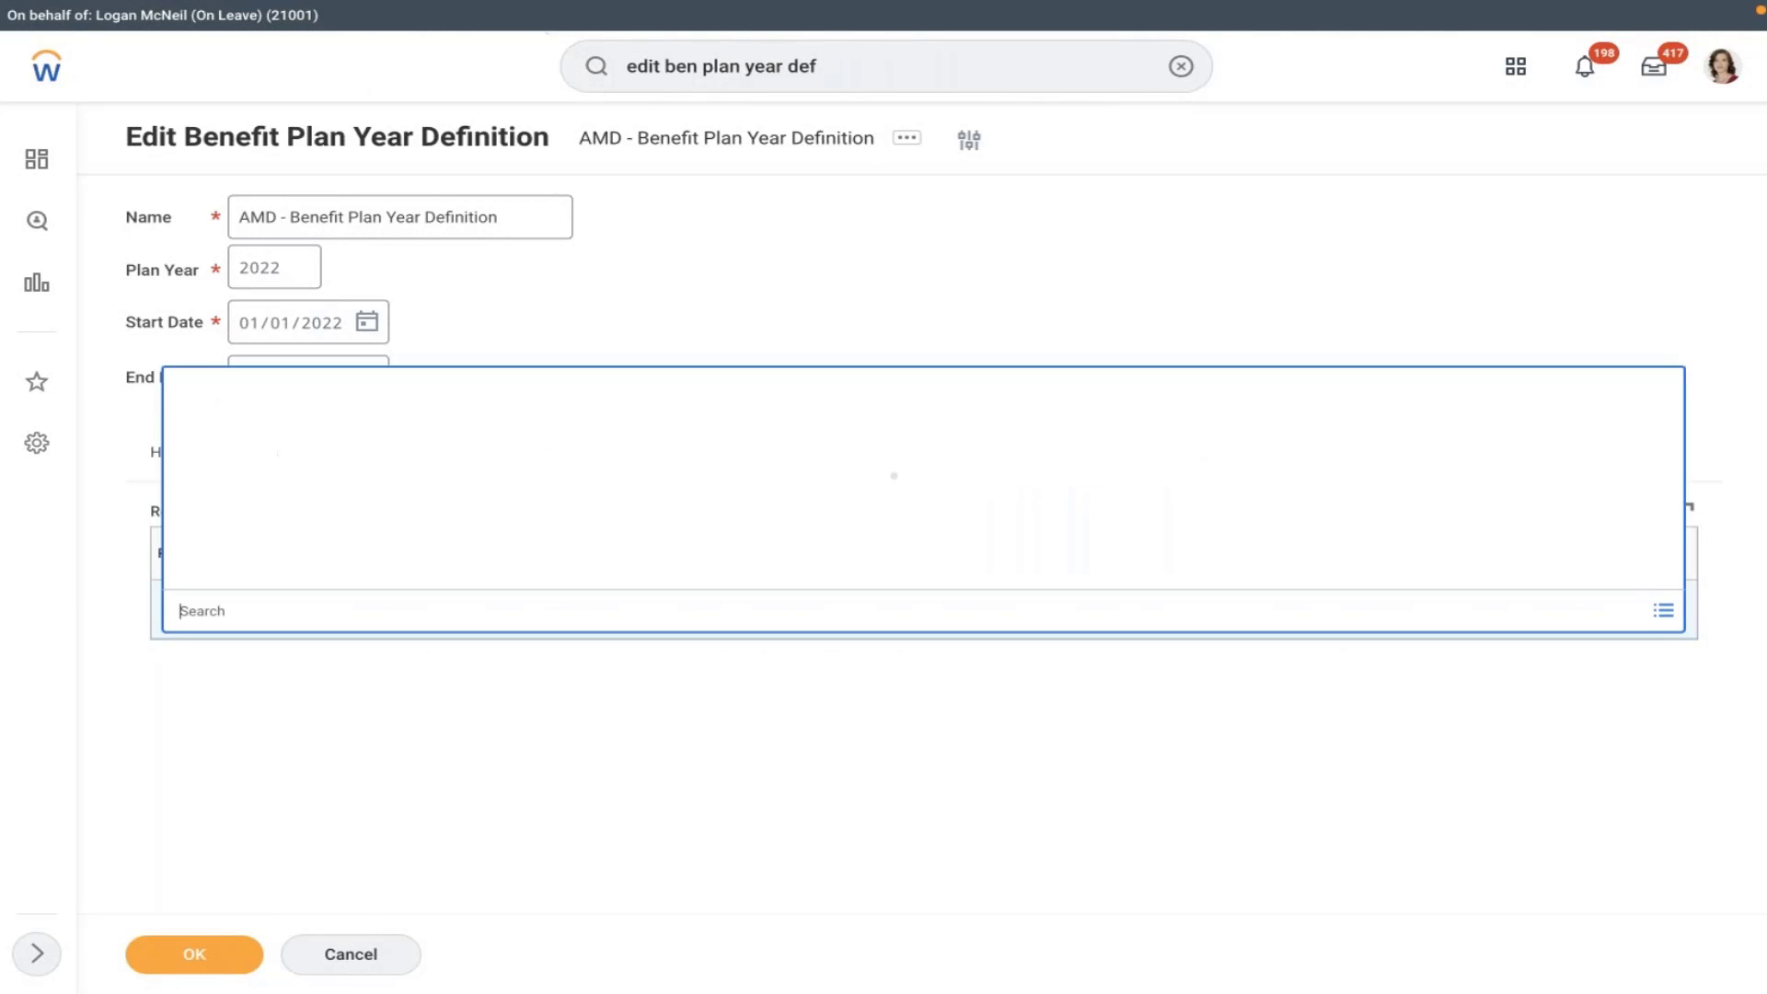
{"action": "left_click", "coordinate": [630, 789]}
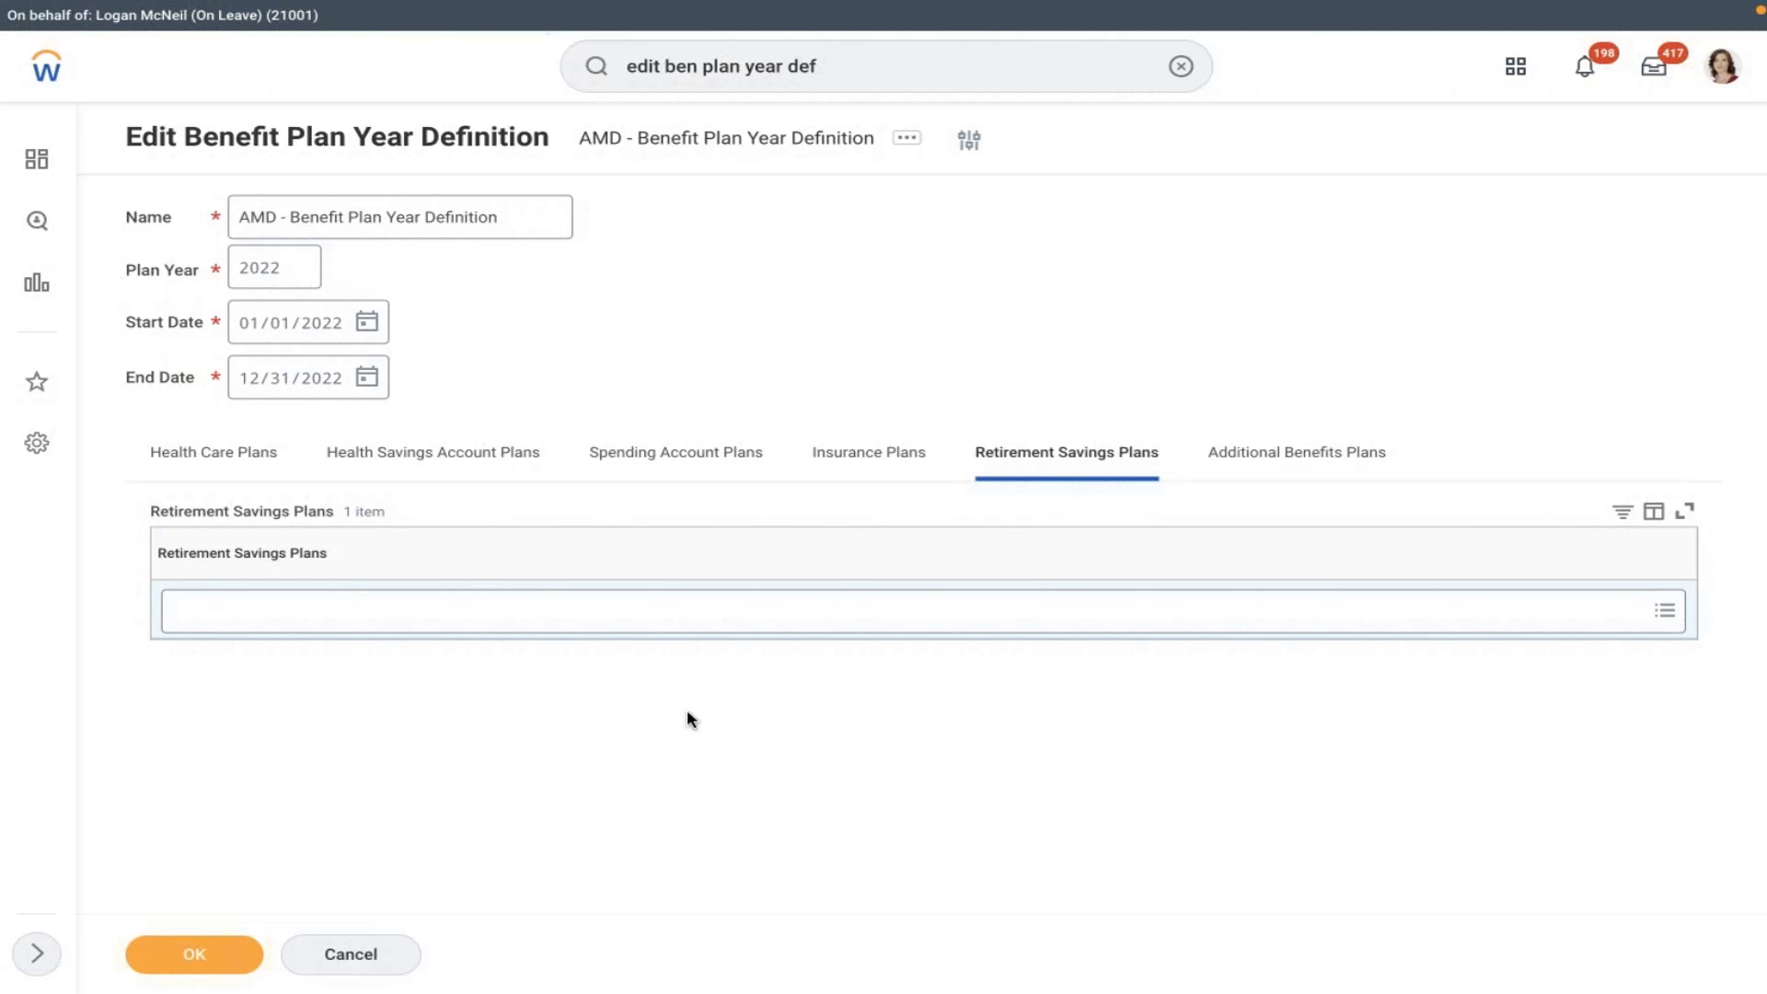
{"action": "left_click", "coordinate": [764, 604]}
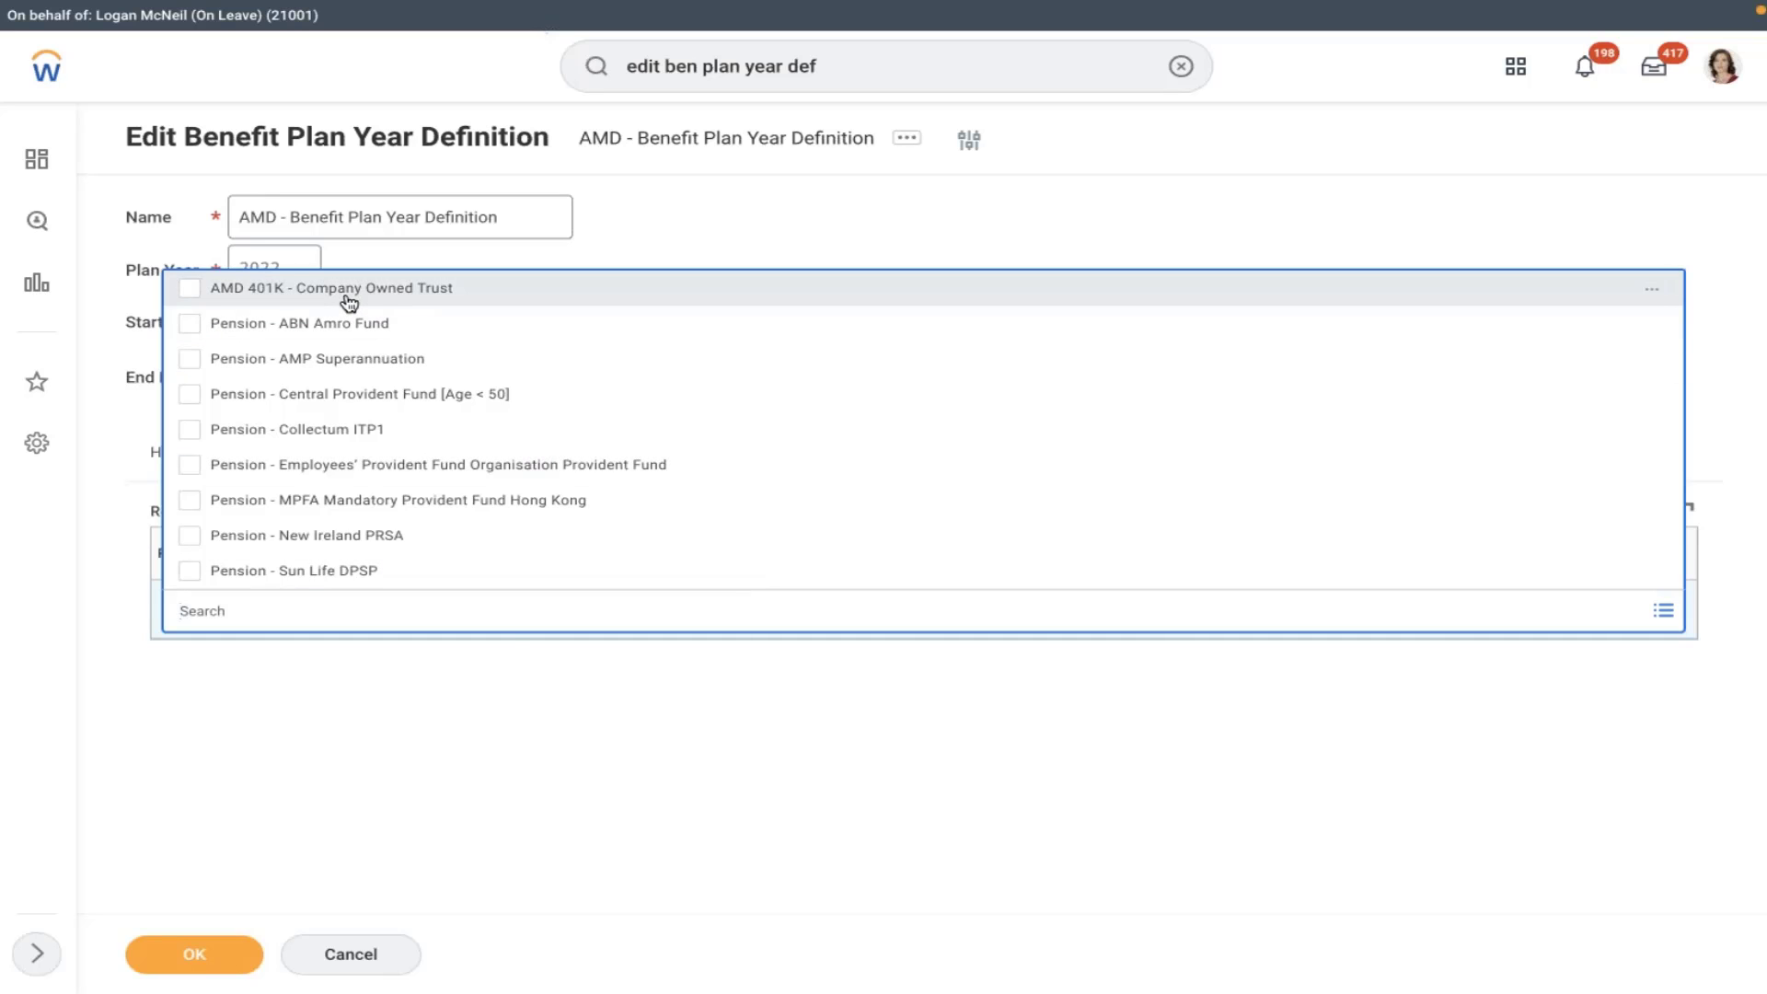
{"action": "left_click", "coordinate": [464, 291]}
{"action": "left_click", "coordinate": [703, 214]}
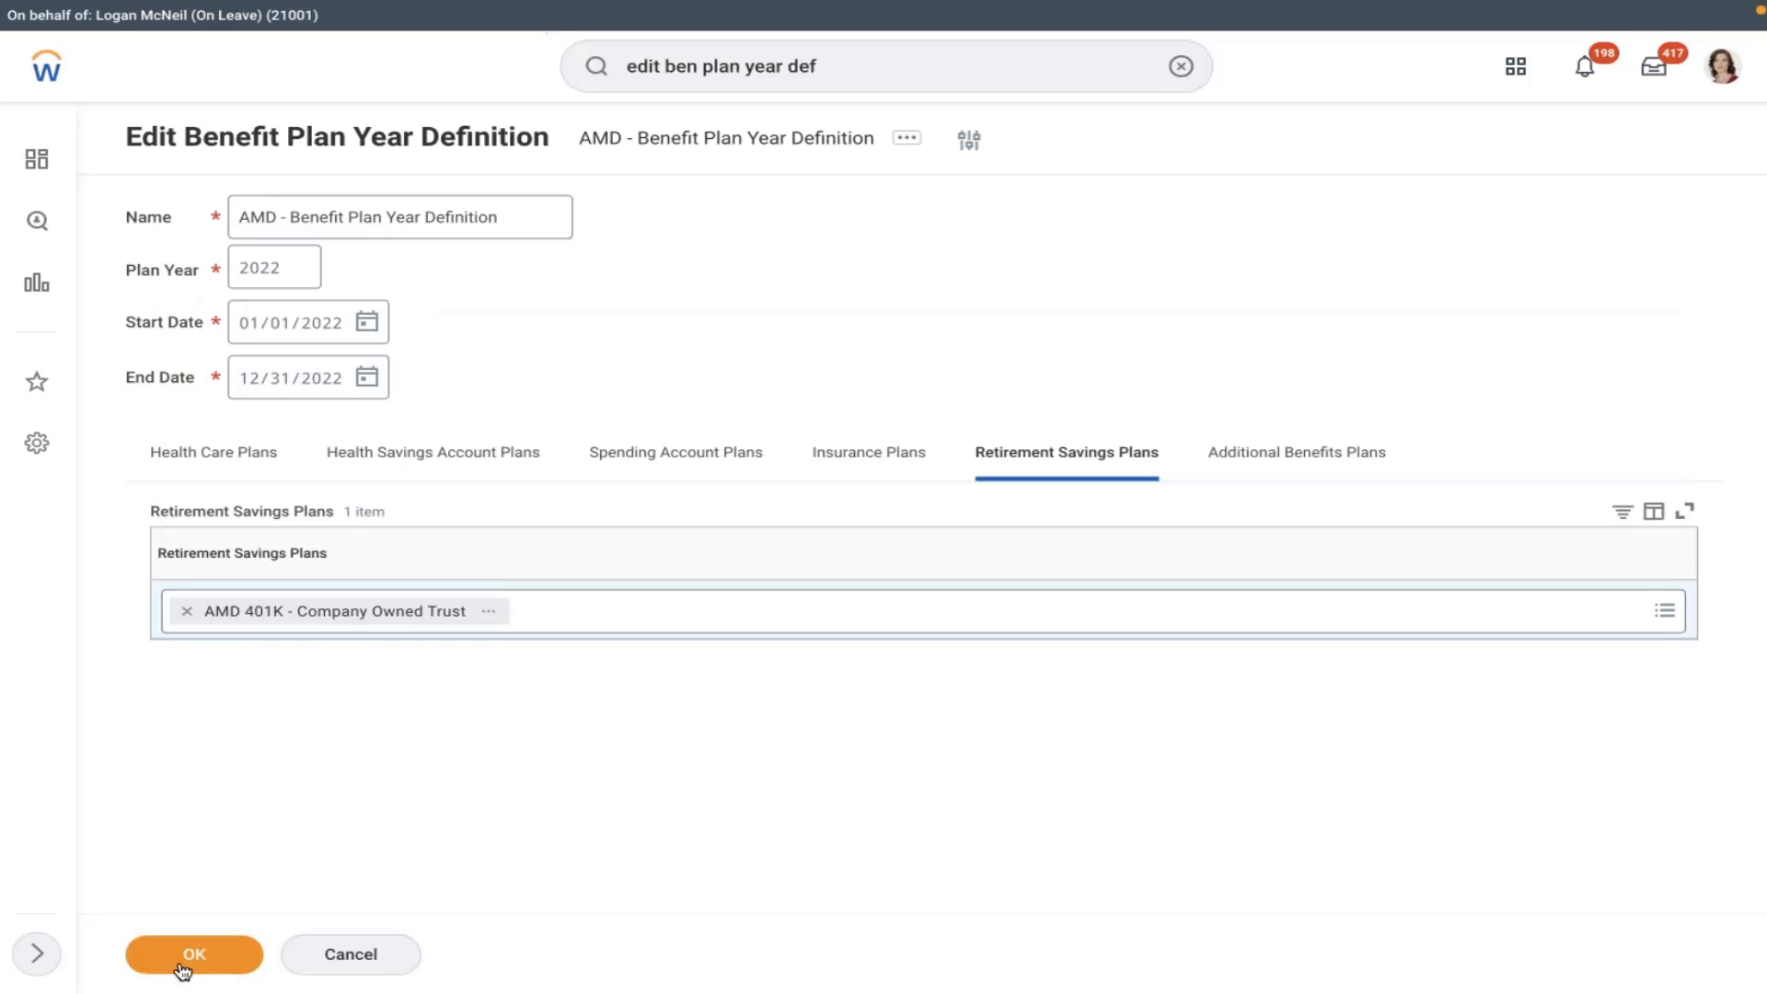
{"action": "left_click", "coordinate": [230, 963]}
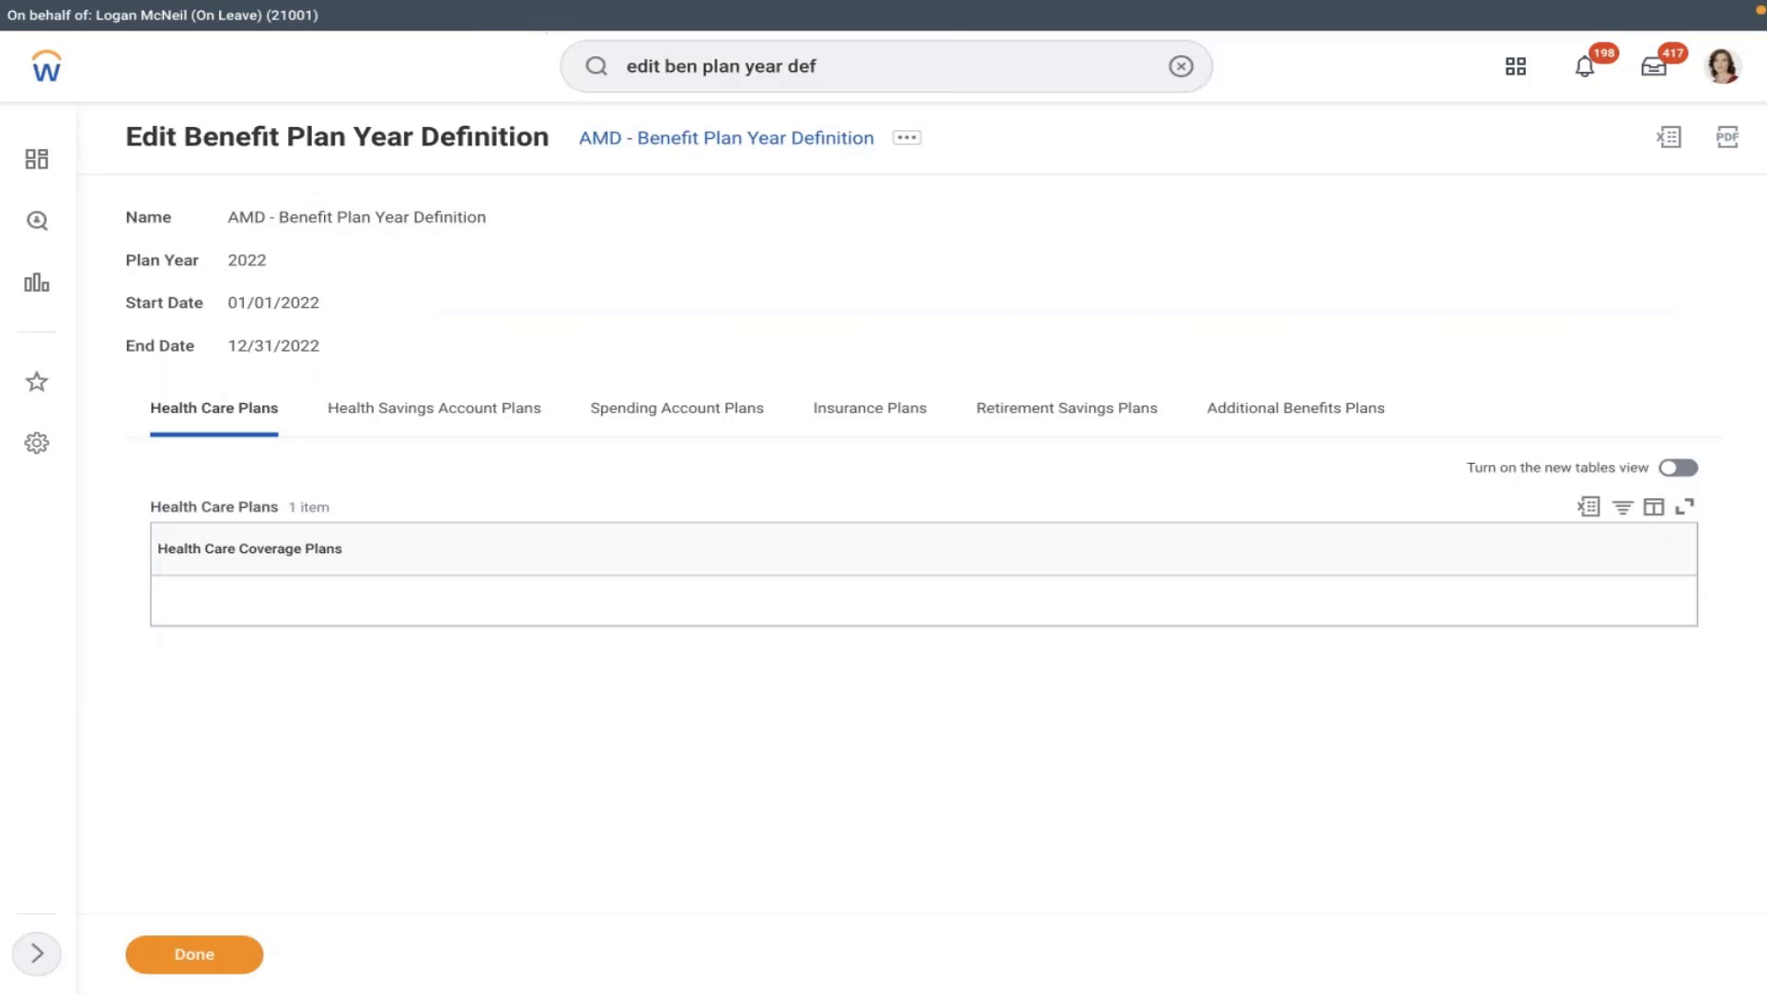
- Search for the worker by name and open their profile
{"action": "left_click", "coordinate": [230, 963]}
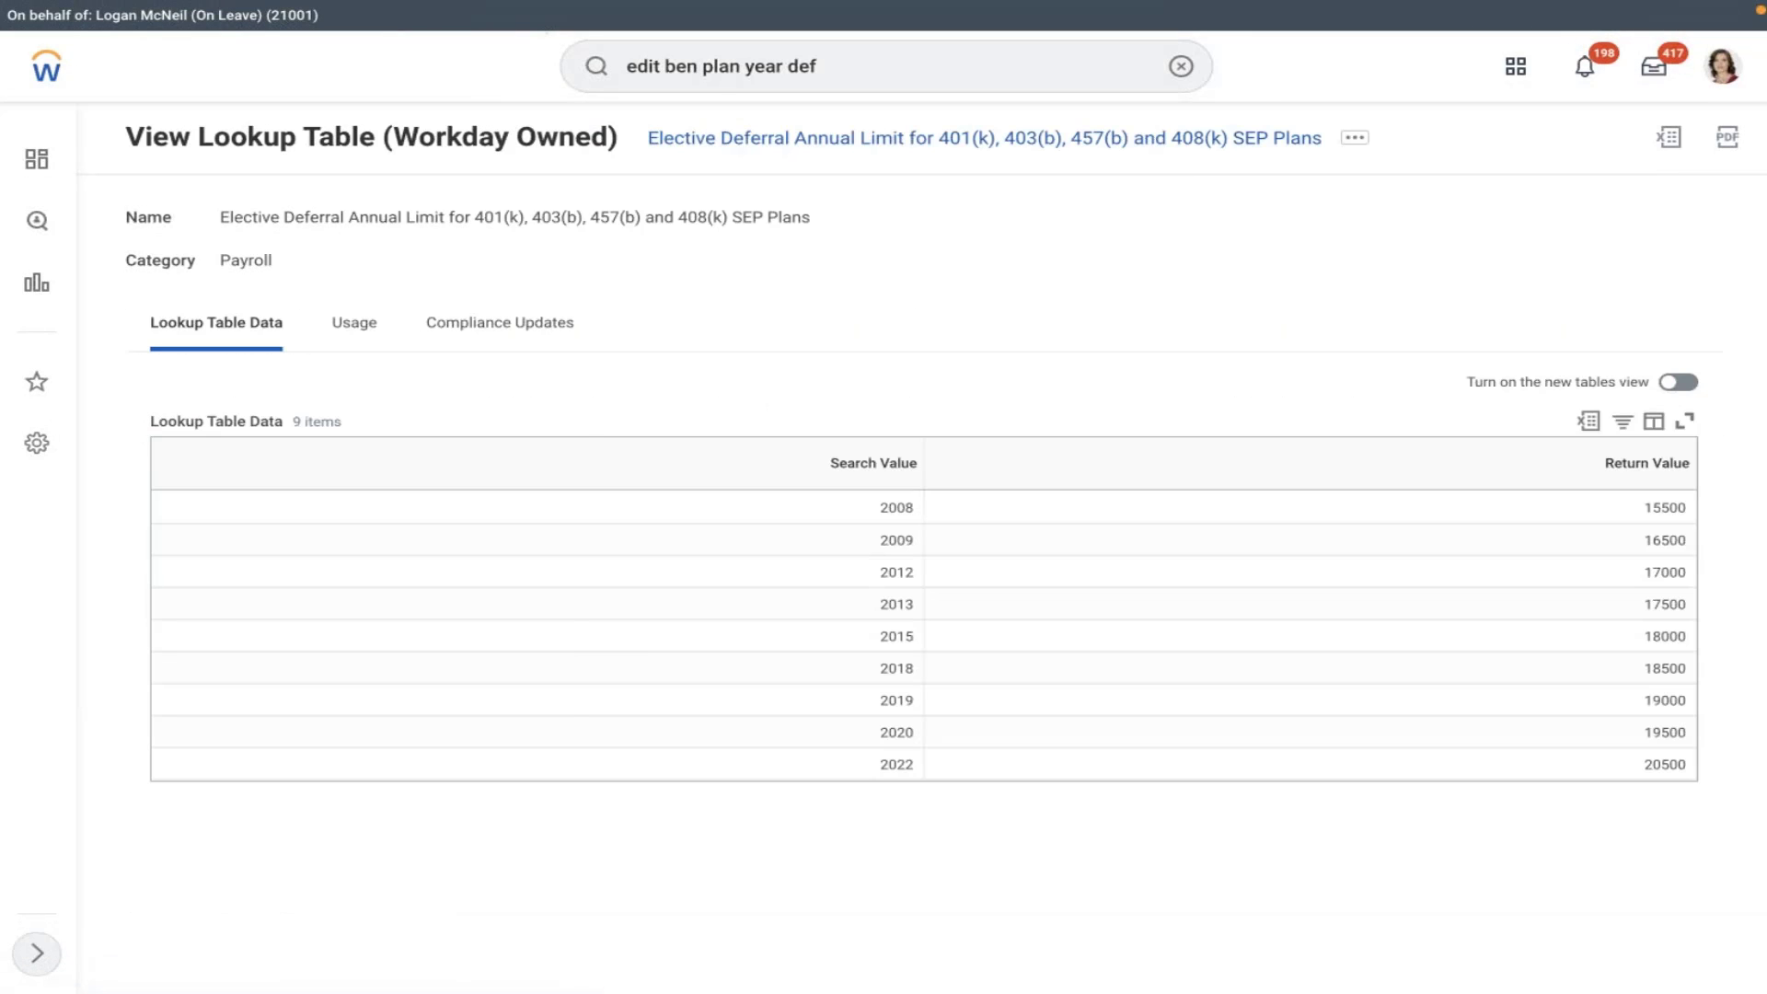
{"action": "left_click", "coordinate": [1180, 68]}
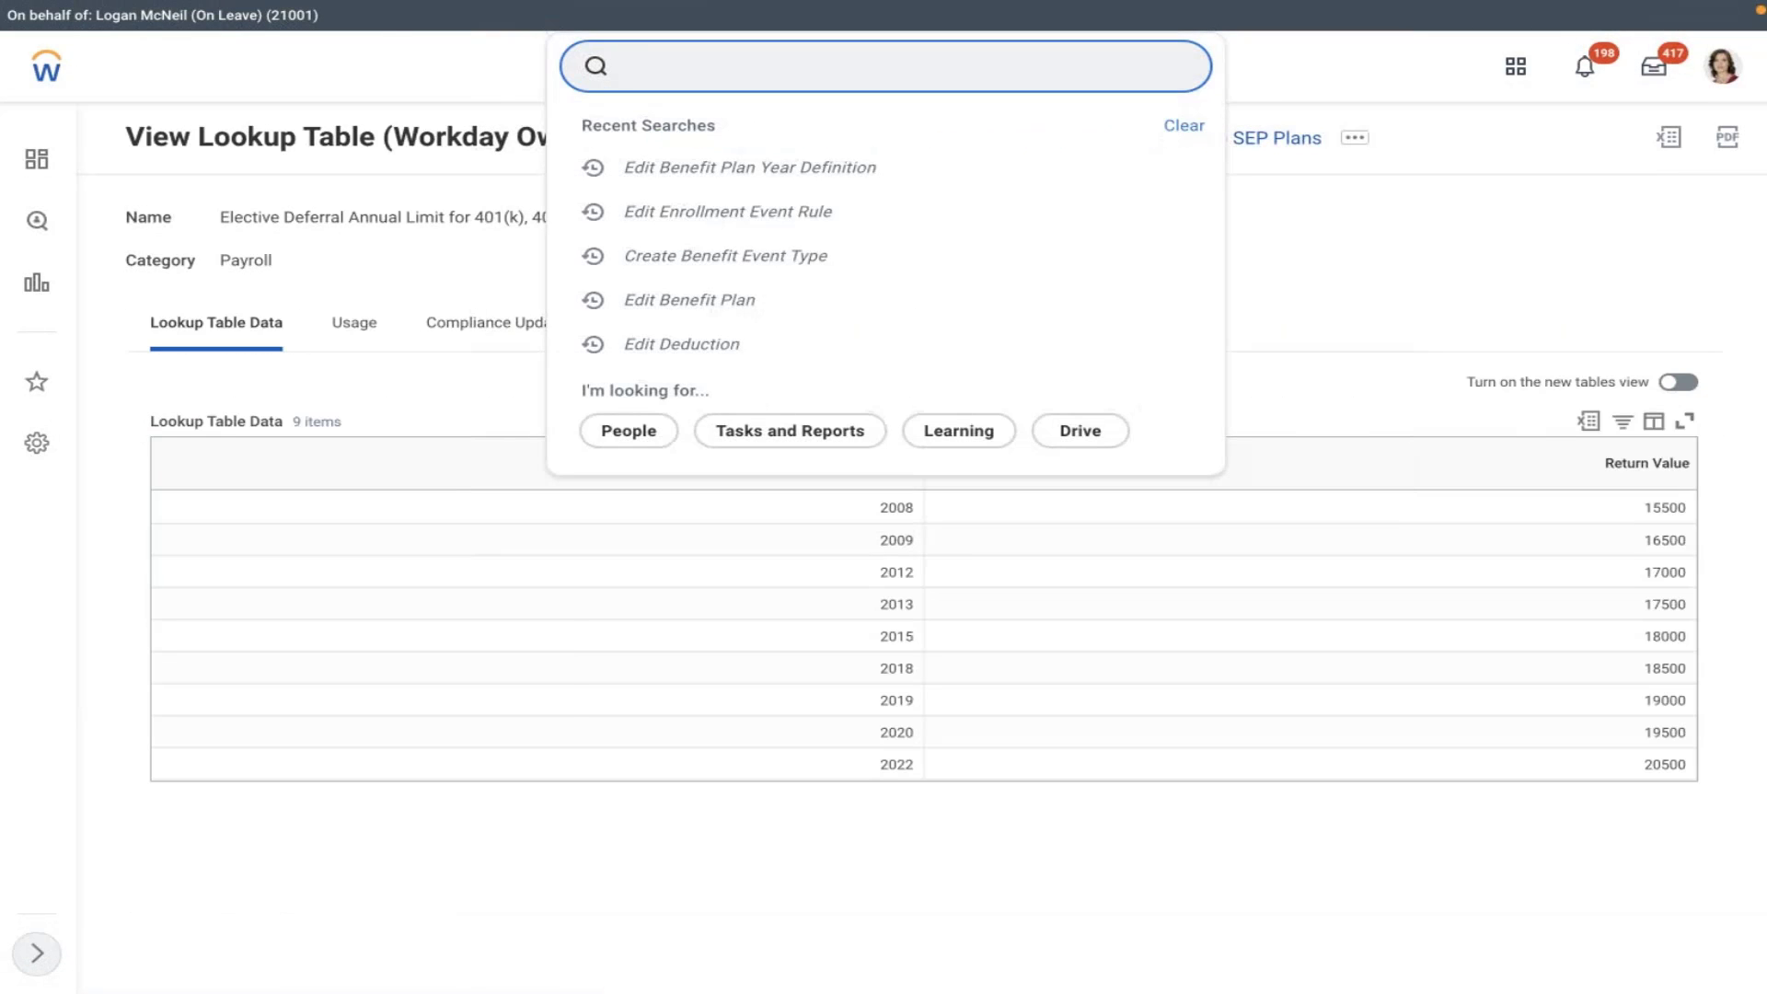
{"action": "left_click", "coordinate": [976, 74]}
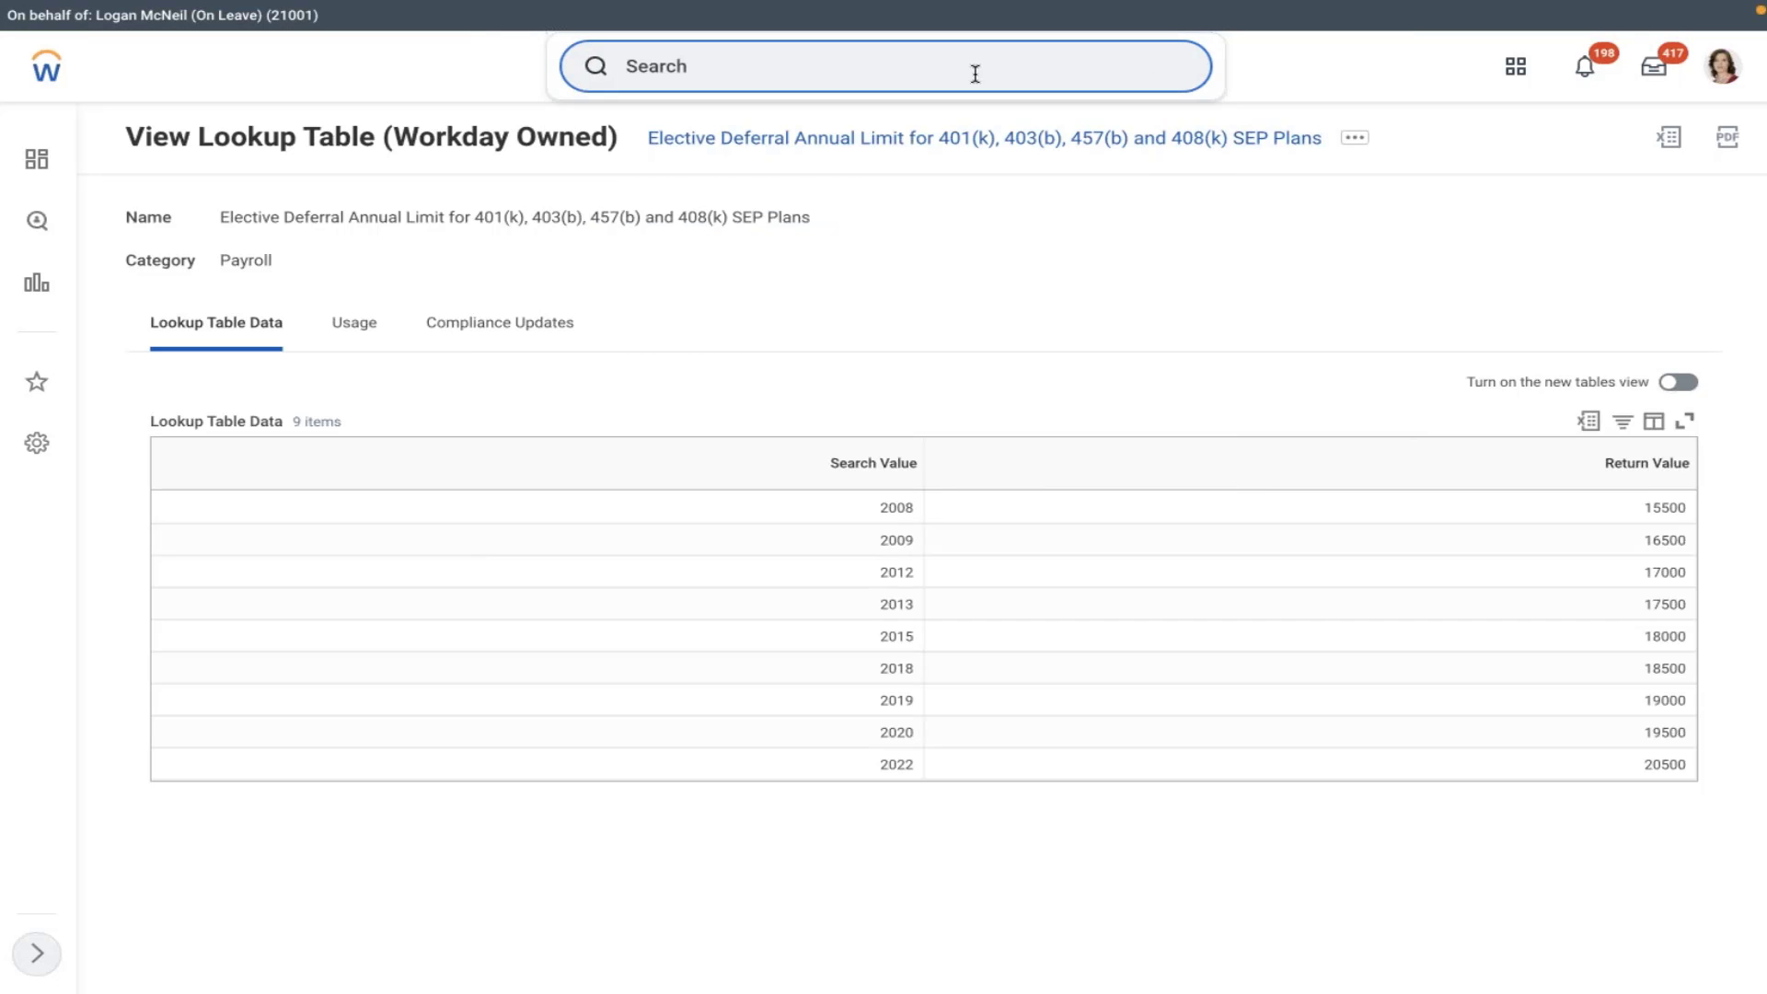
{"action": "type", "text": "john"}
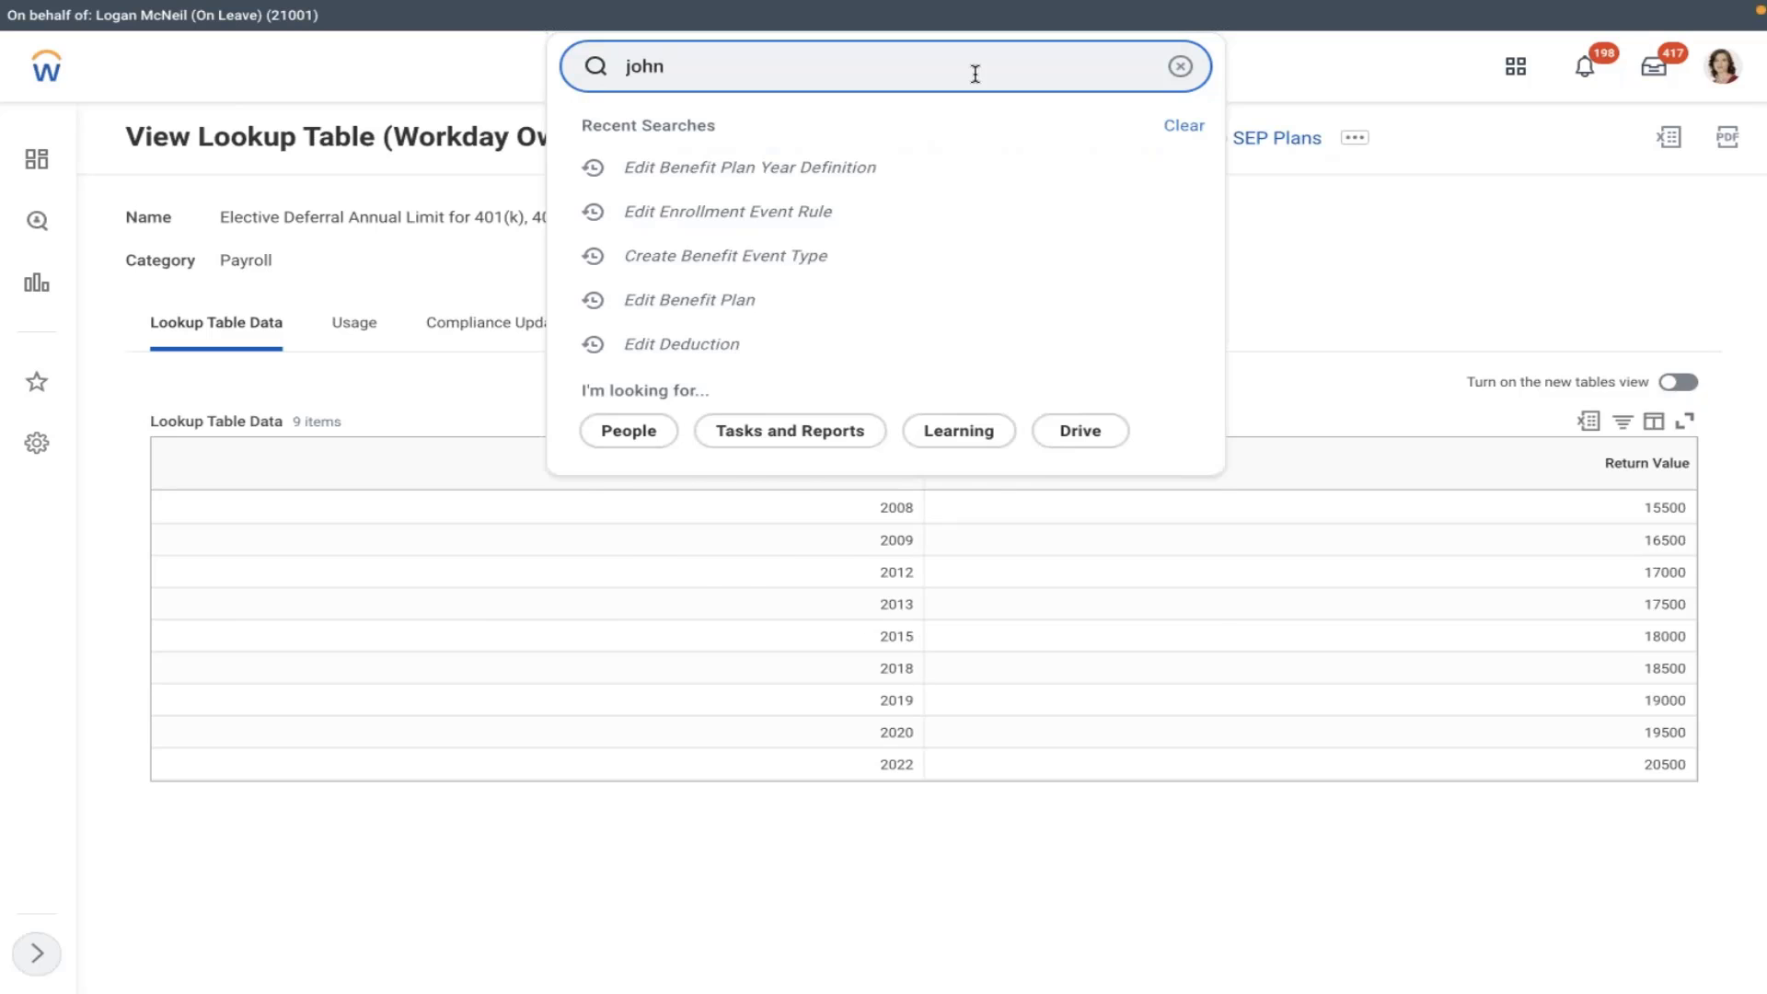
{"action": "left_click", "coordinate": [579, 321]}
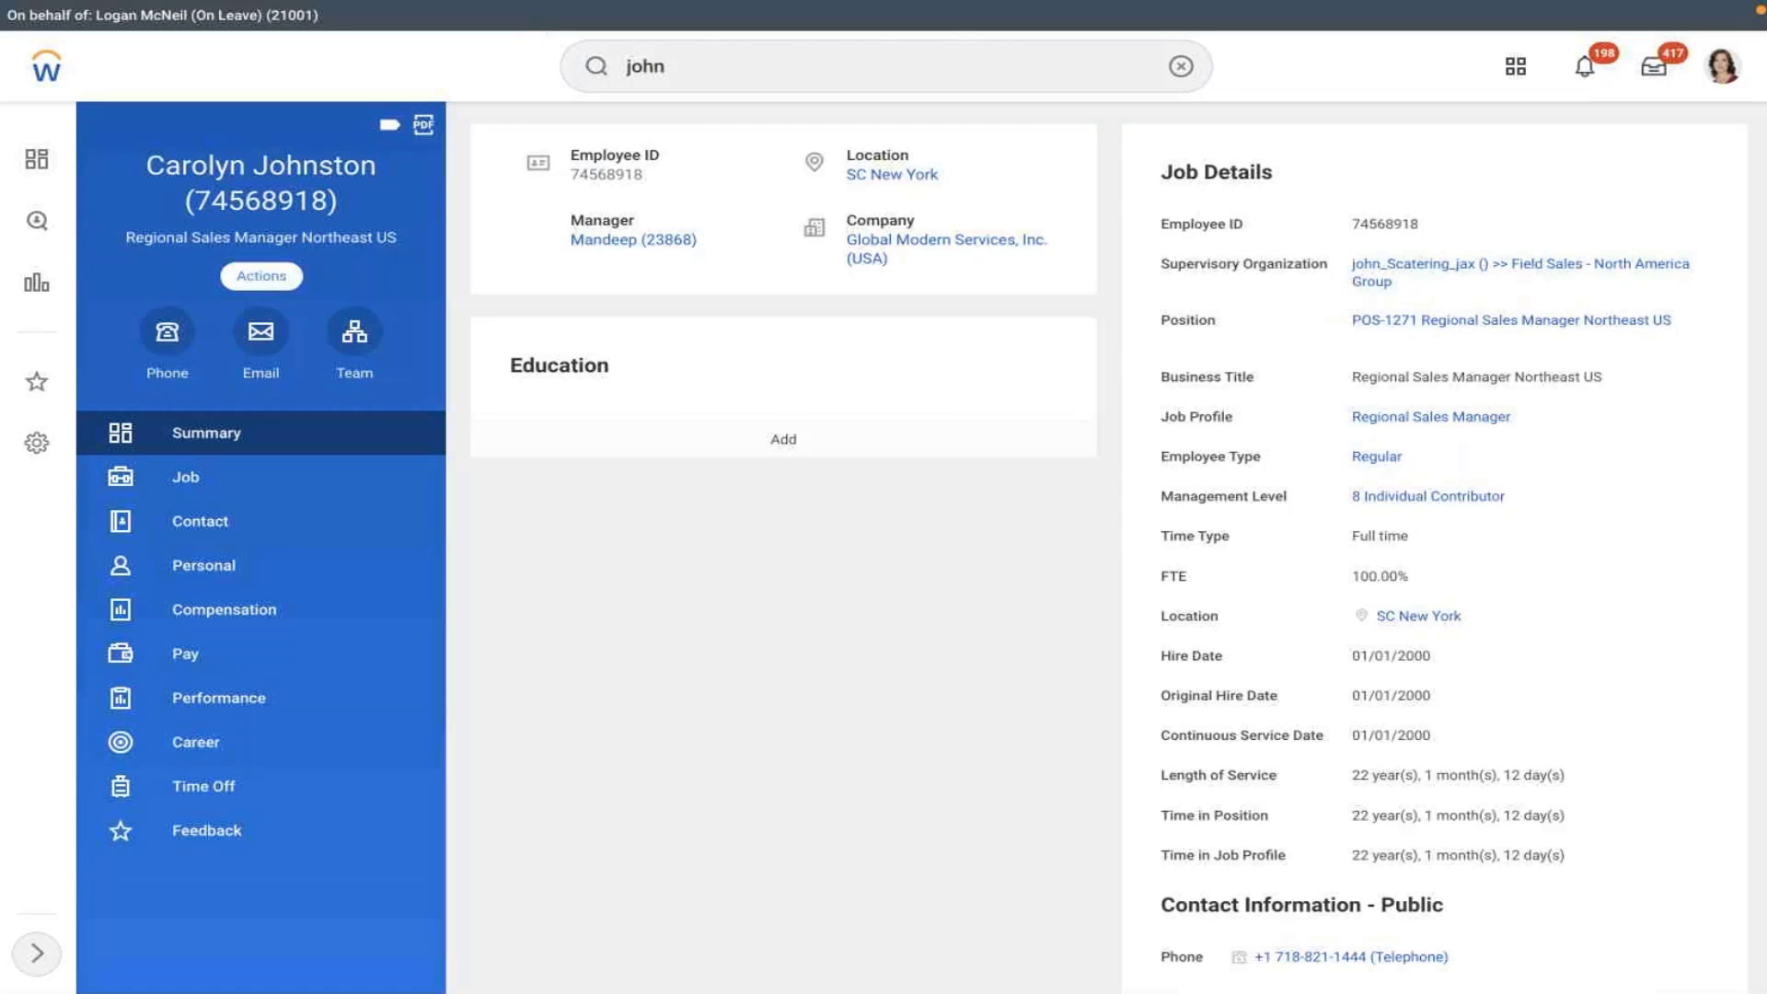
- Launch Change Benefits from the worker's Benefits actions menu
{"action": "left_click", "coordinate": [254, 274]}
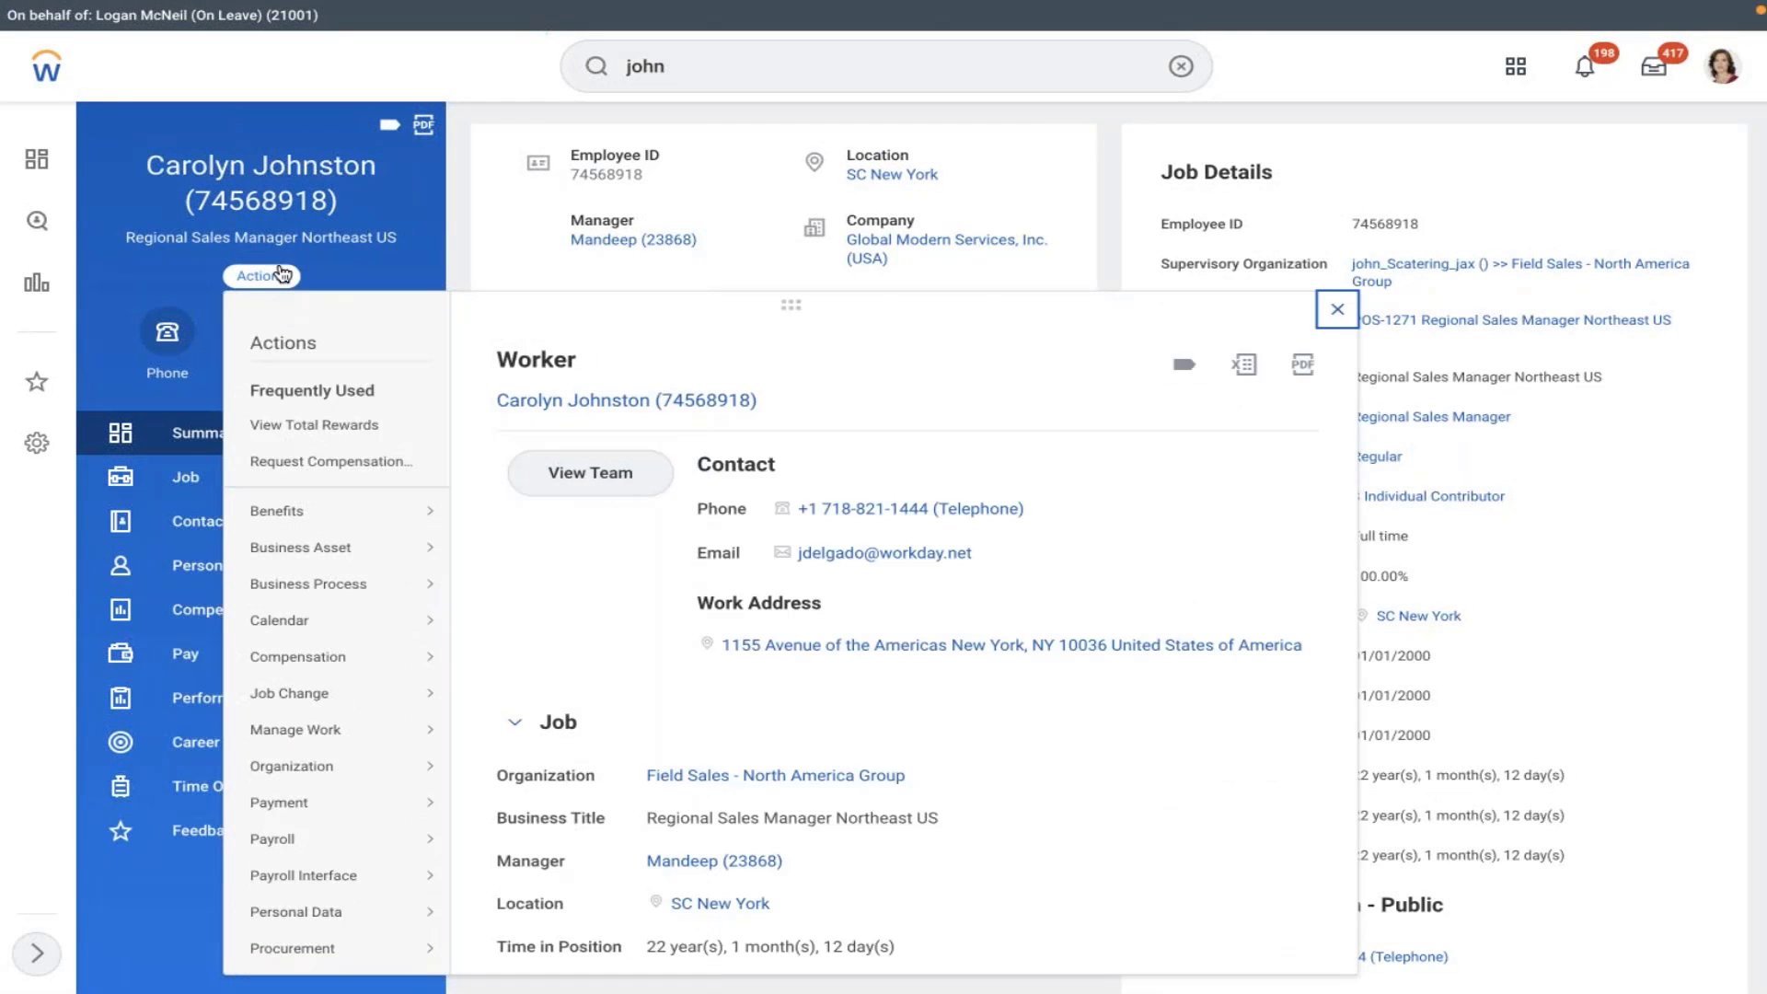
{"action": "mouse_move", "coordinate": [321, 523]}
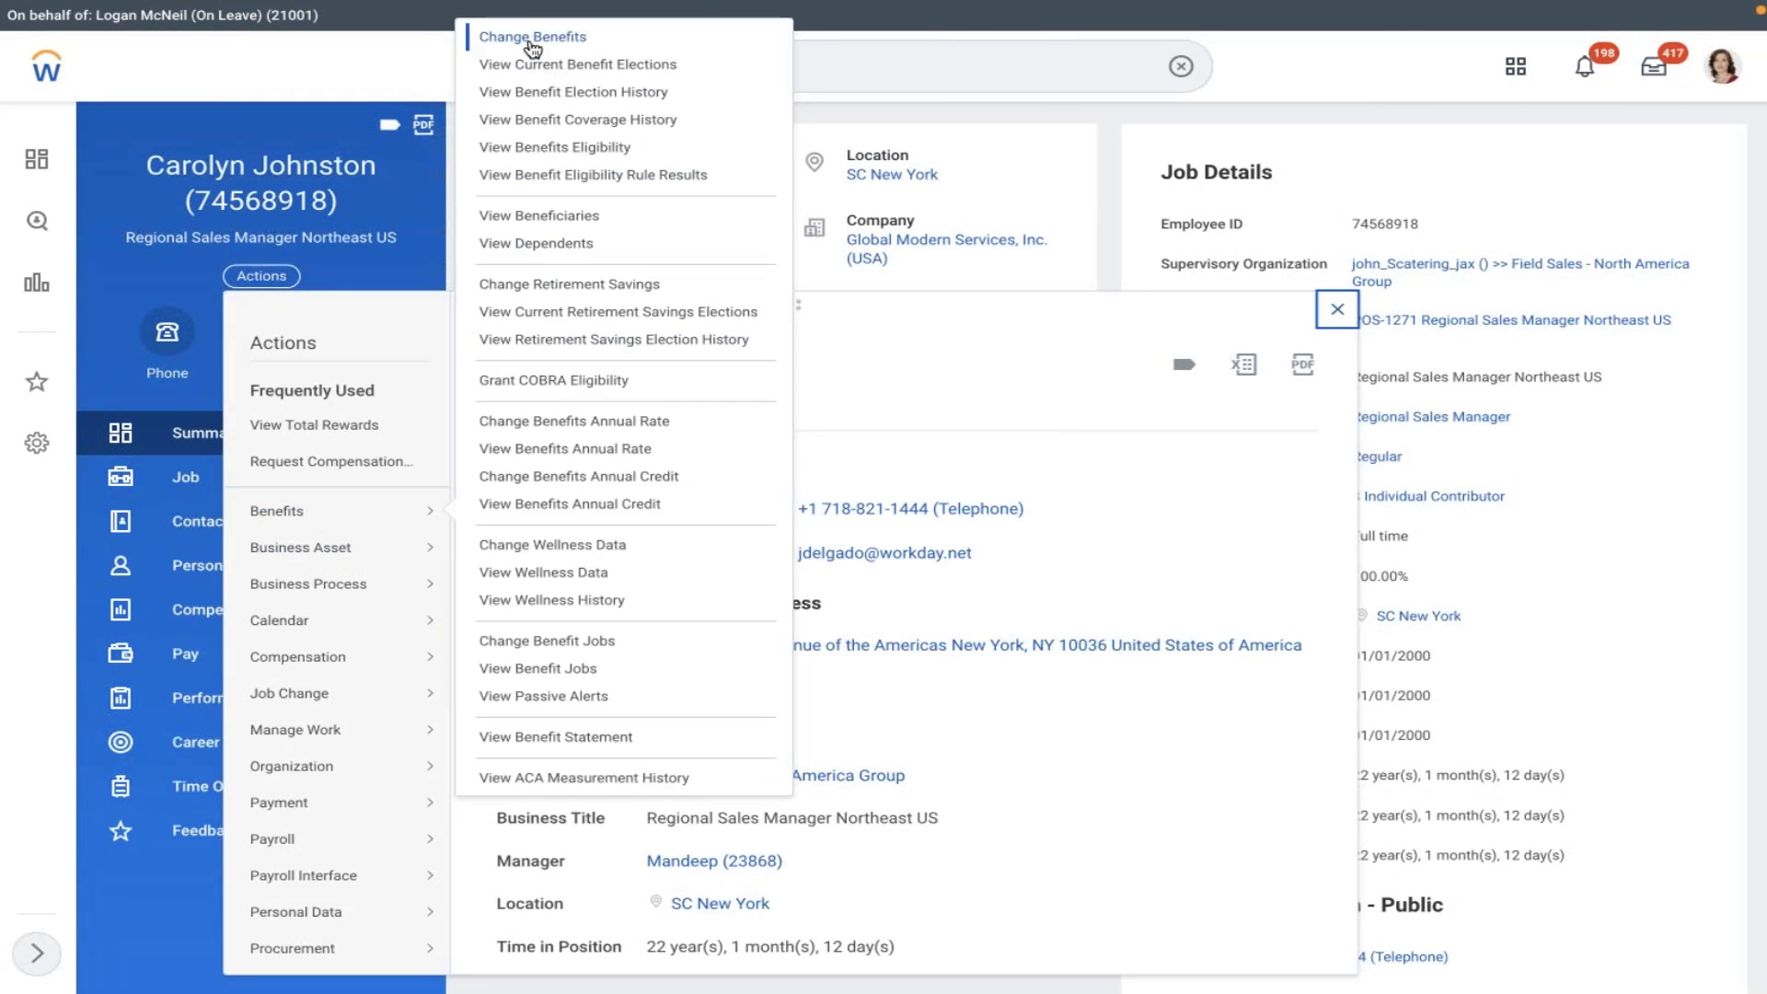
{"action": "left_click", "coordinate": [531, 42]}
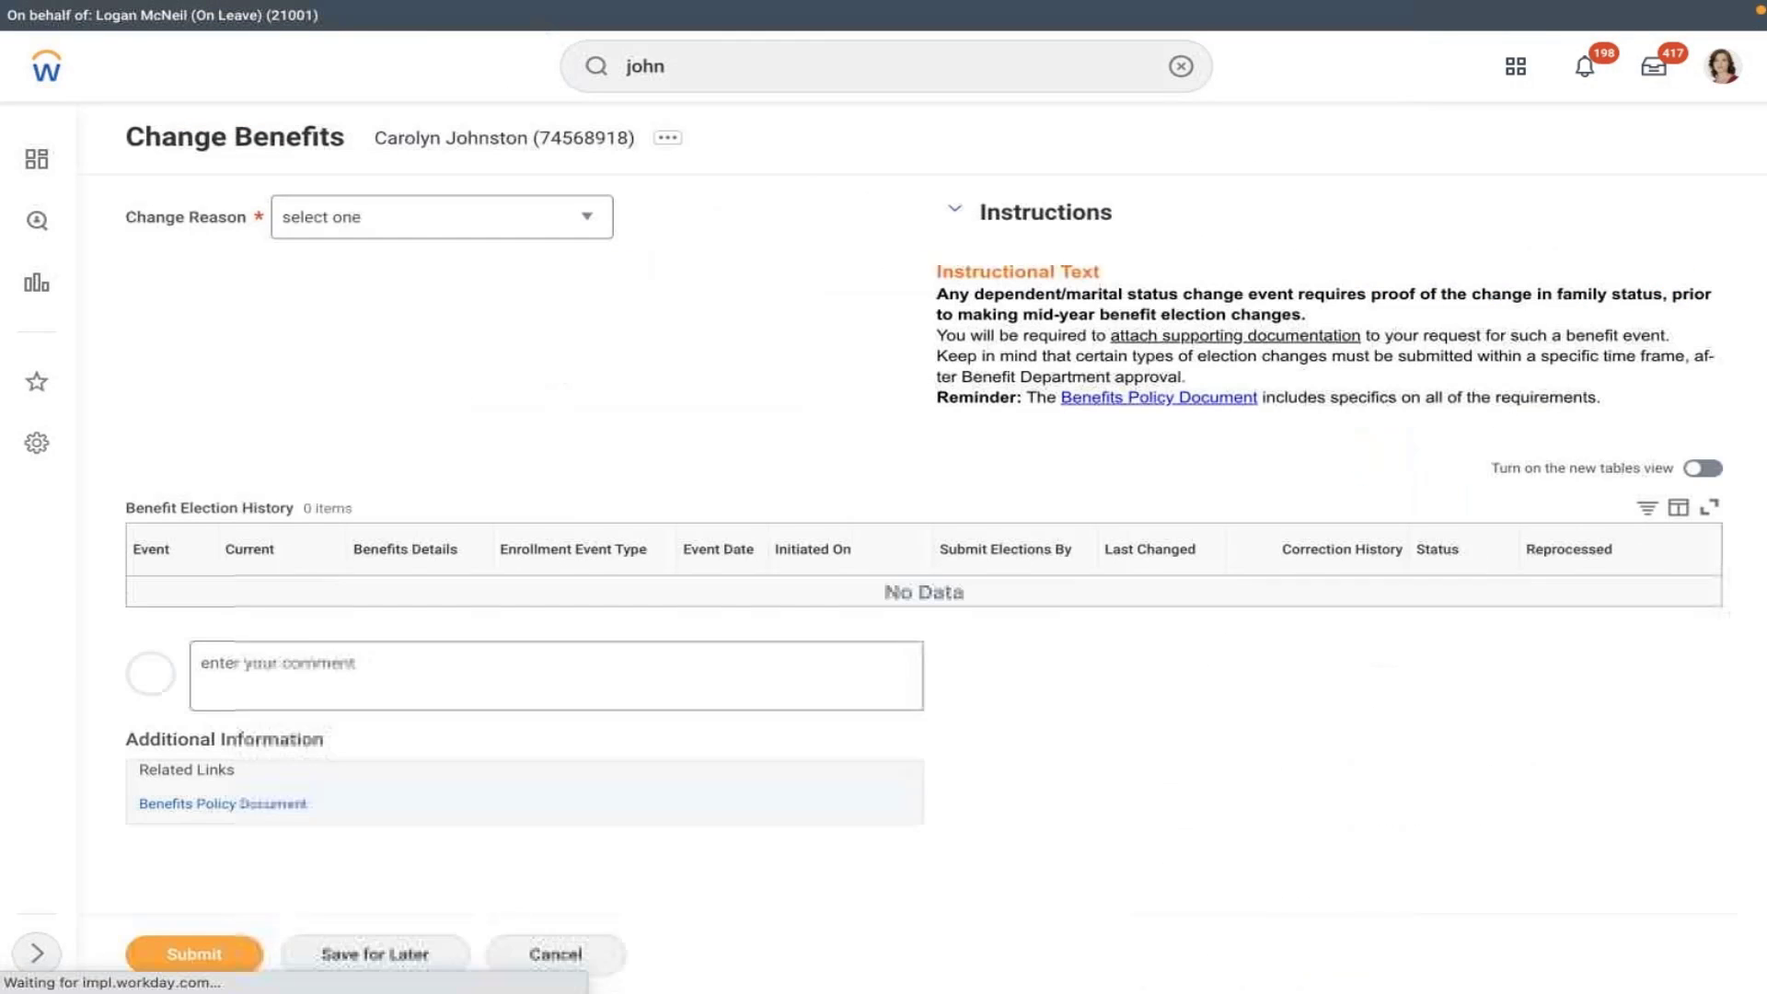
- Set the change reason to AMD - Retirement Savings Account
{"action": "left_click", "coordinate": [475, 226]}
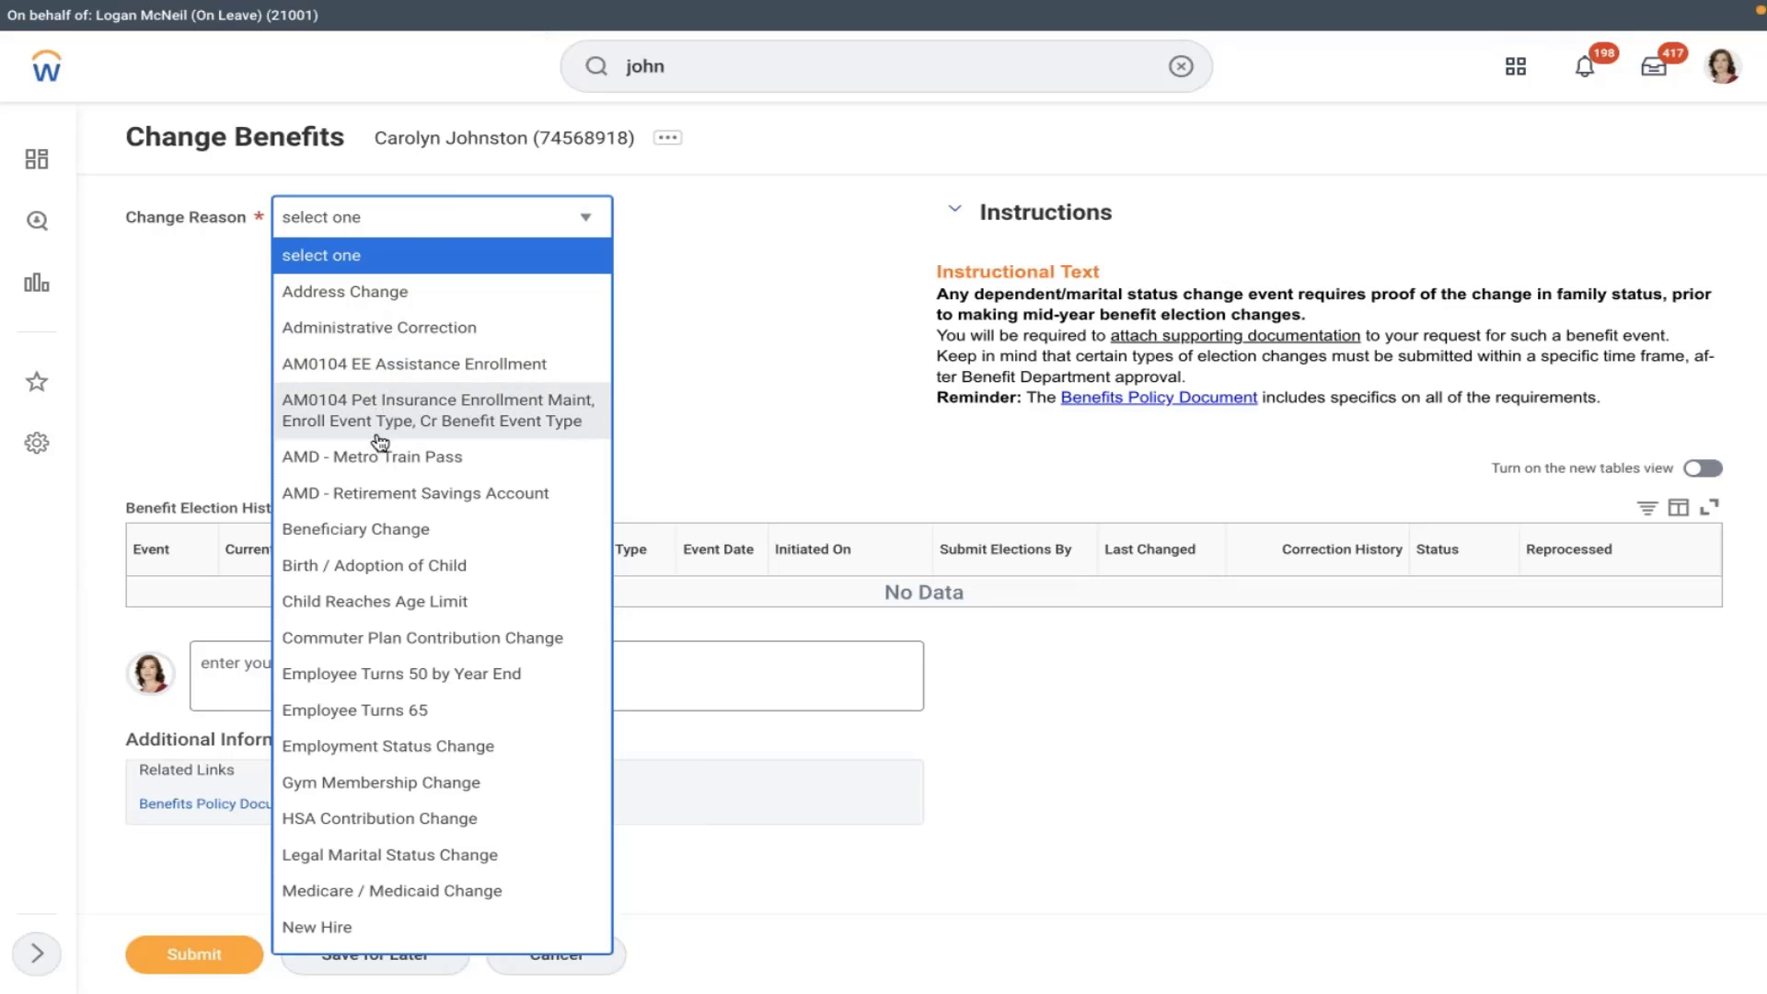
{"action": "left_click", "coordinate": [359, 502]}
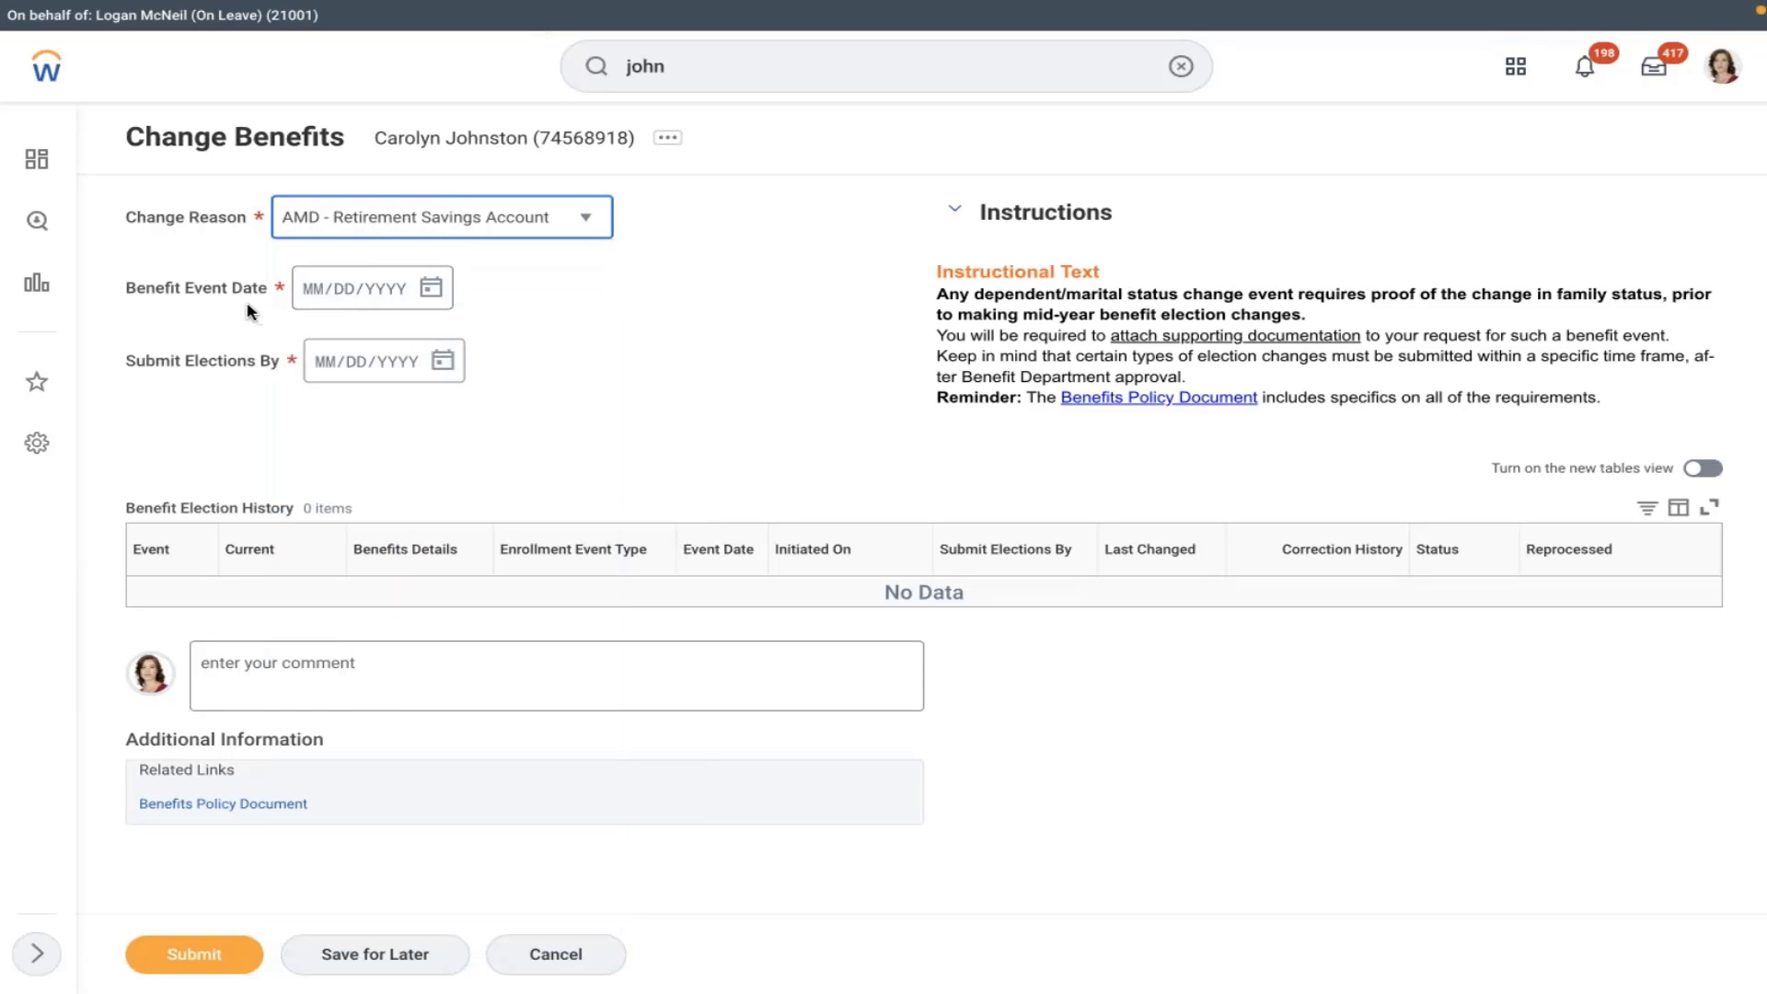
{"action": "left_click", "coordinate": [180, 379]}
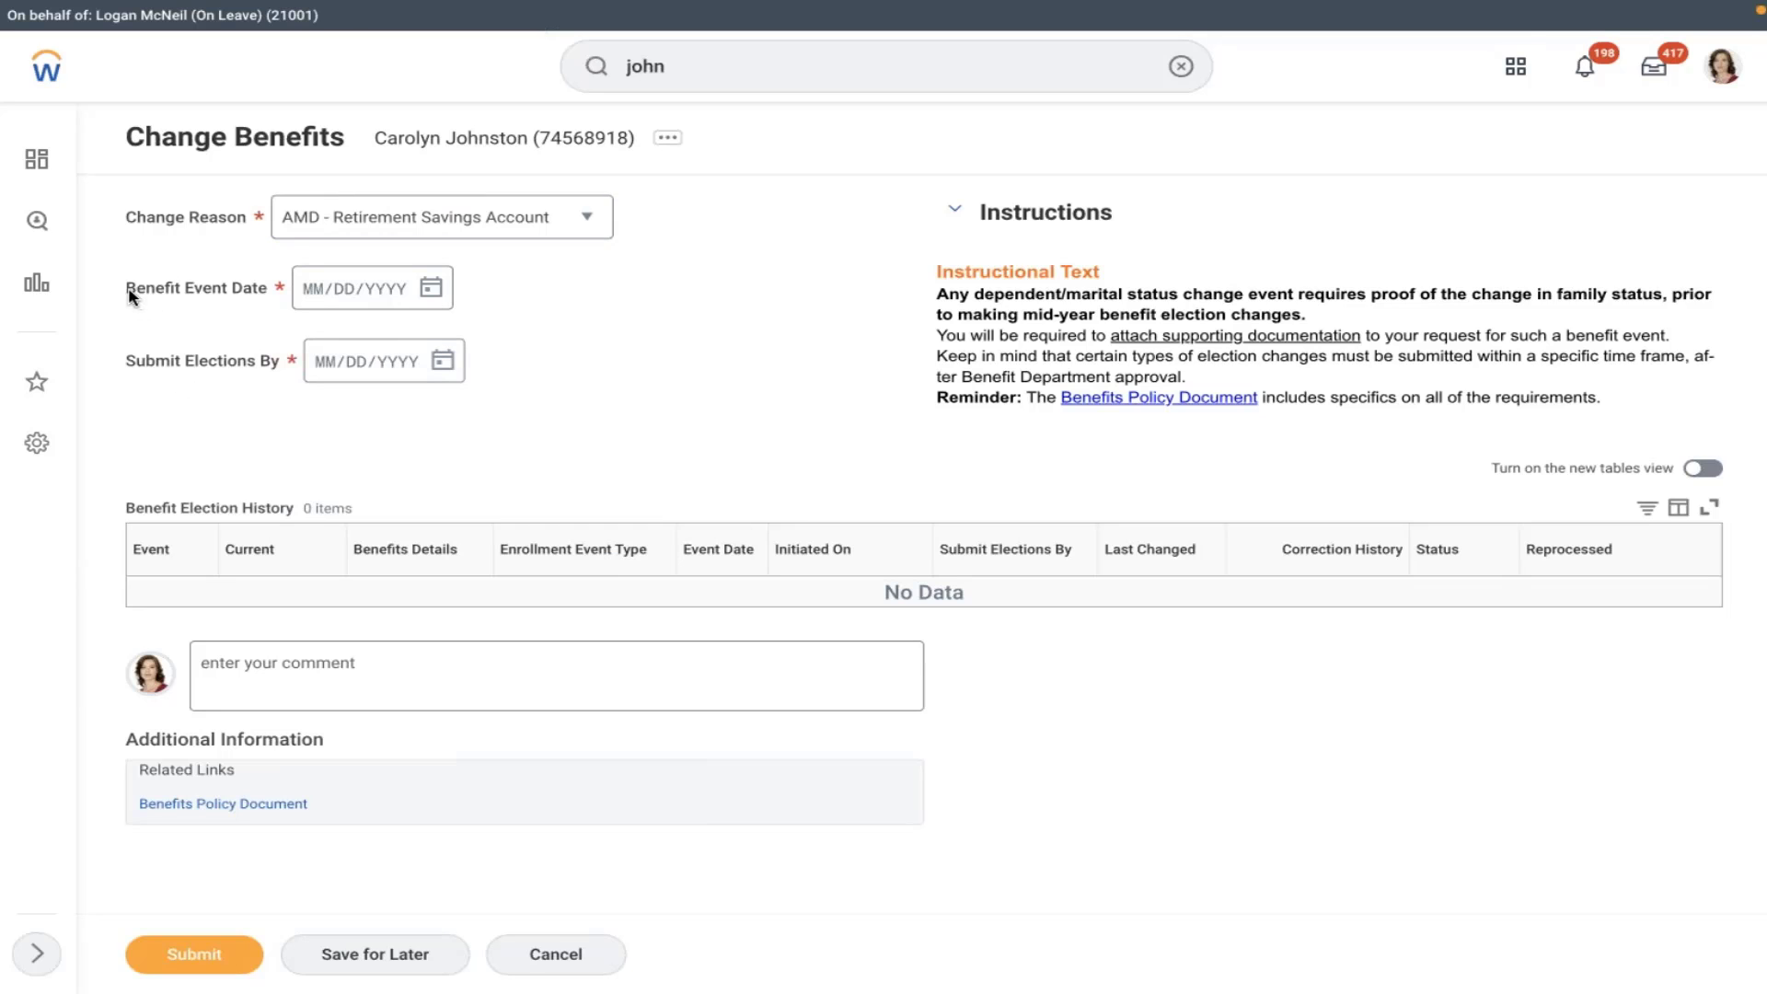
{"action": "left_click_drag", "start_coordinate": [127, 295], "coordinate": [227, 296]}
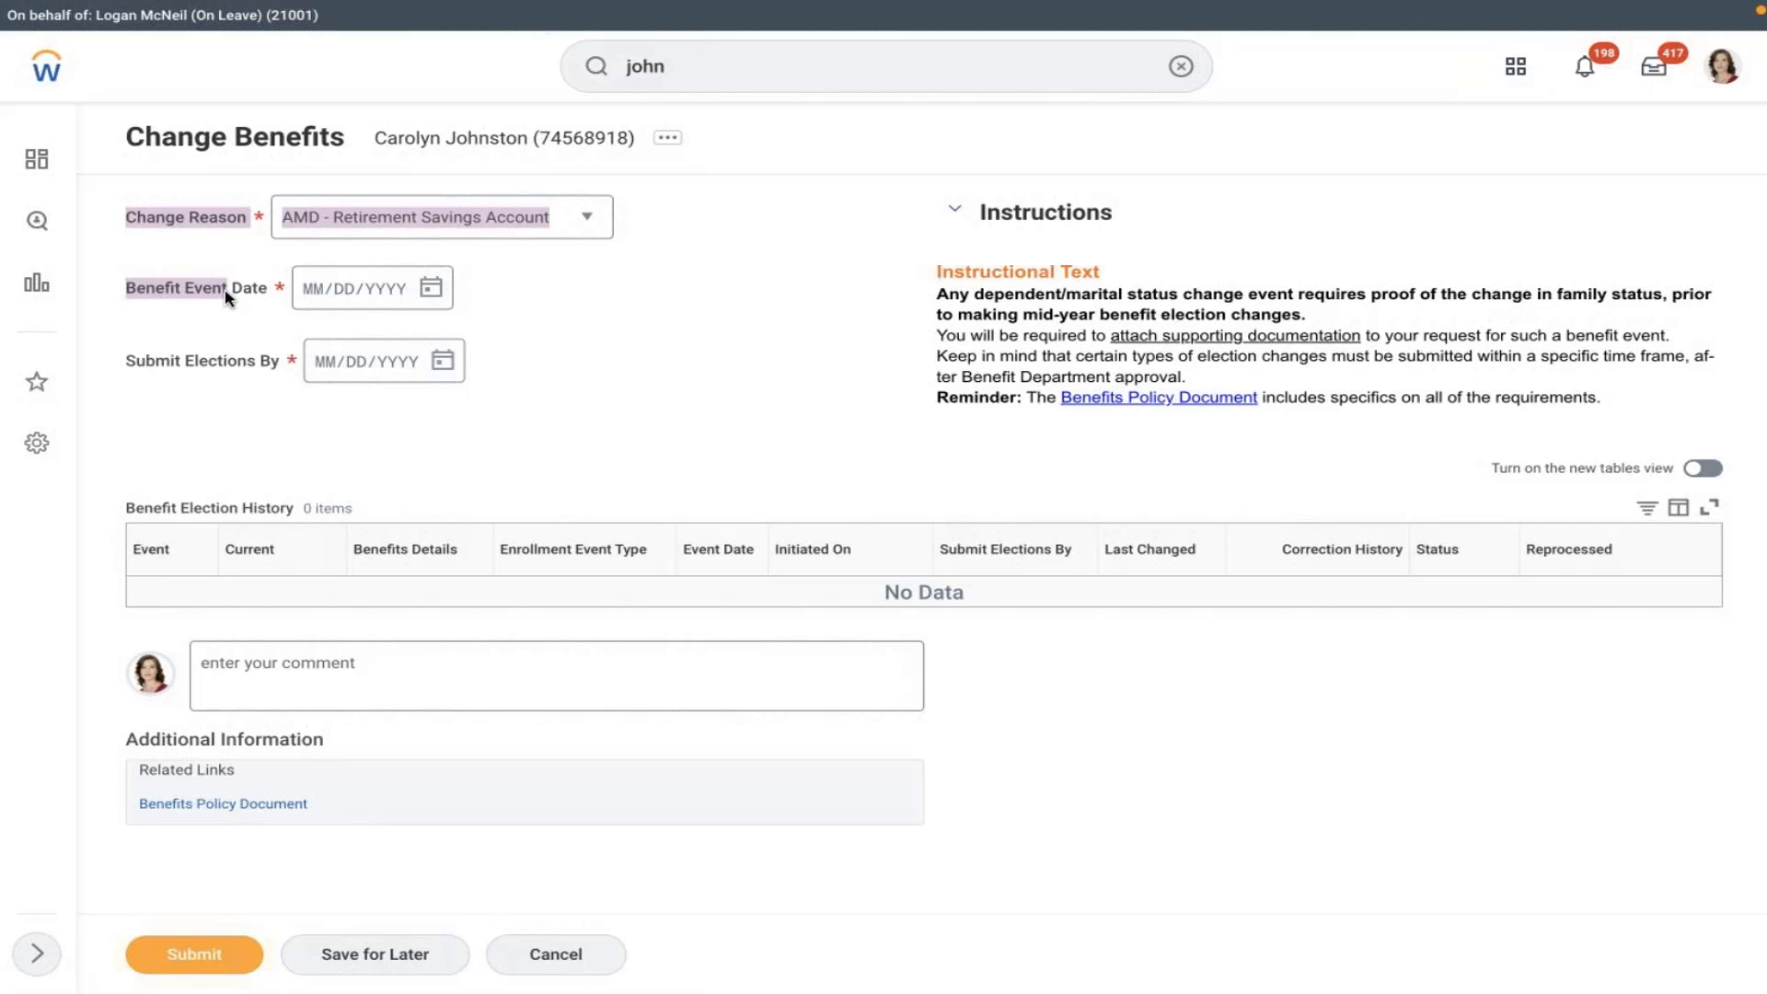
{"action": "left_click", "coordinate": [230, 295]}
{"action": "left_click", "coordinate": [153, 308]}
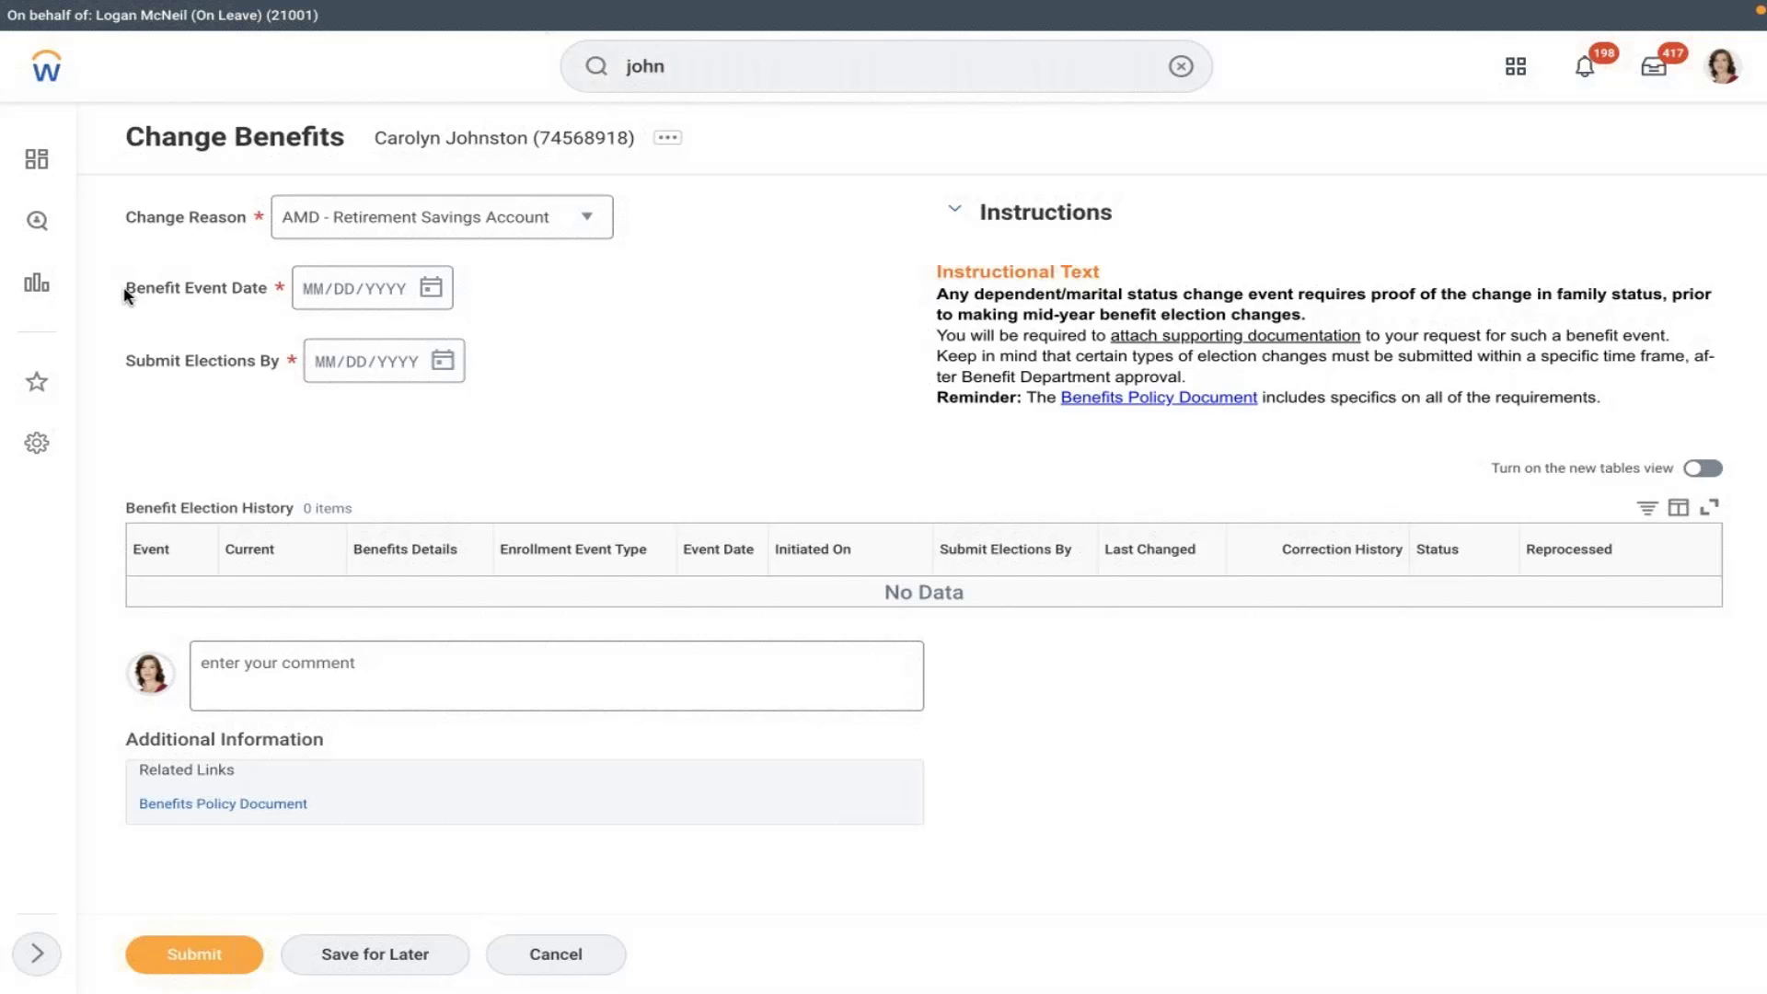
{"action": "left_click", "coordinate": [267, 289]}
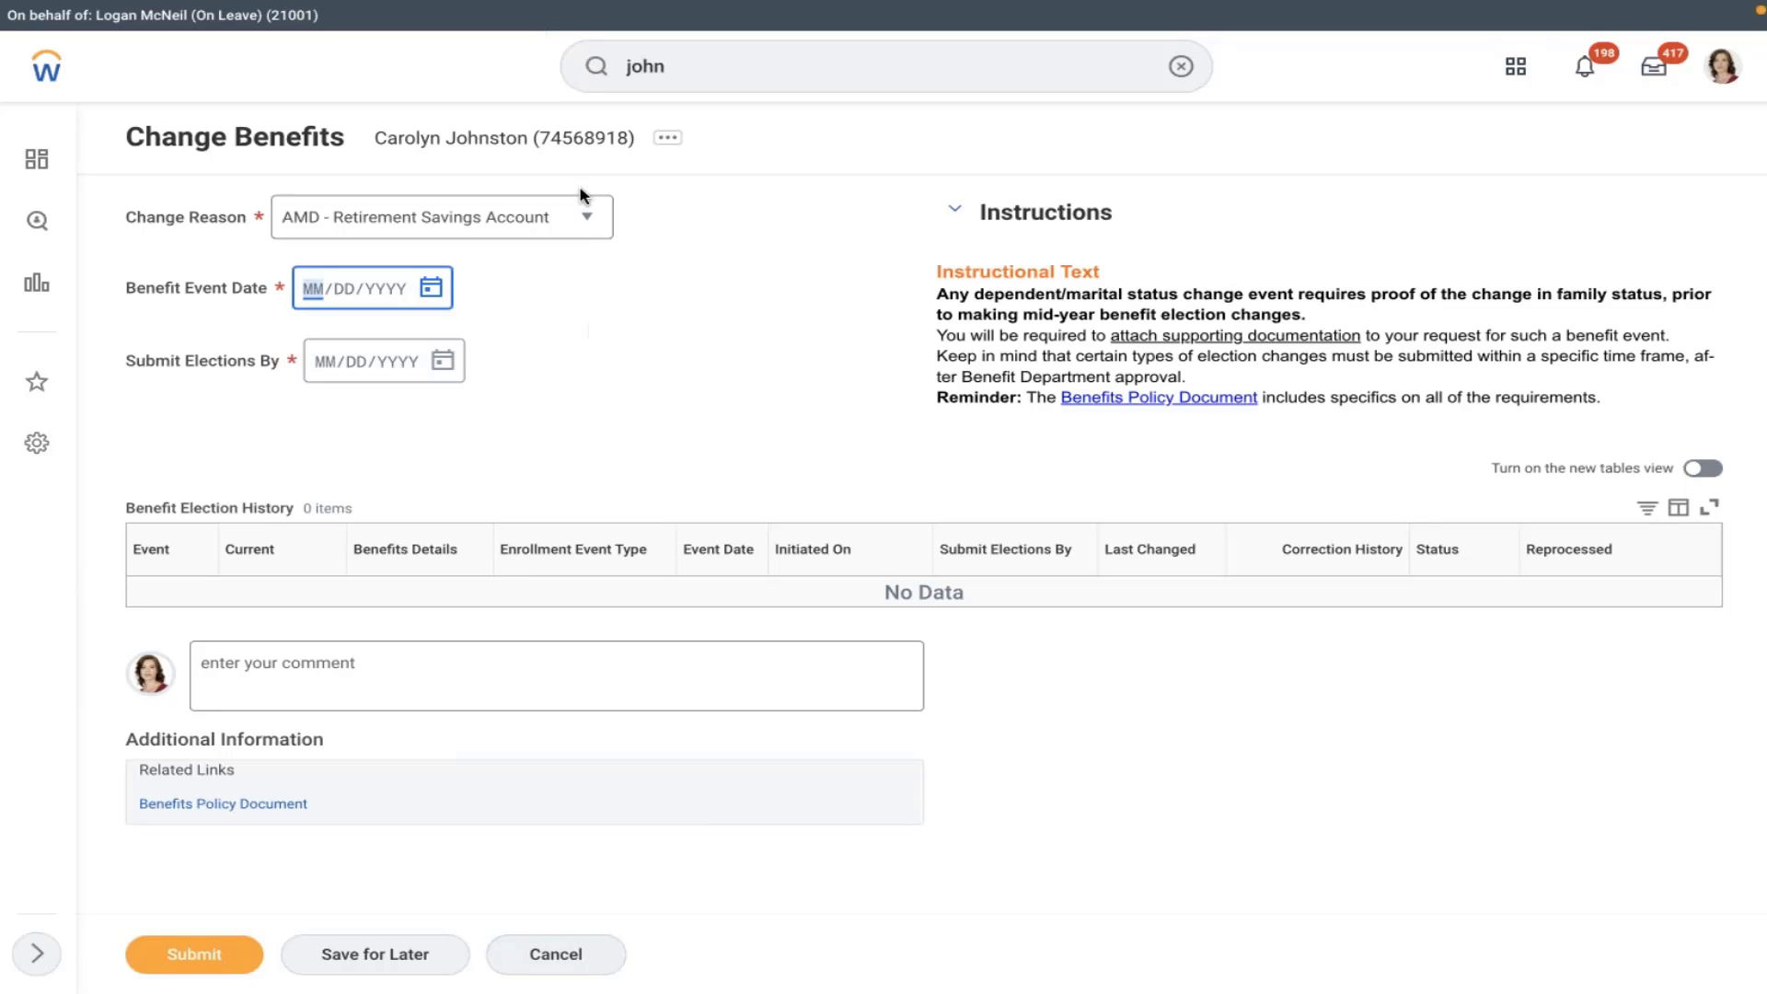
{"action": "left_click", "coordinate": [583, 219]}
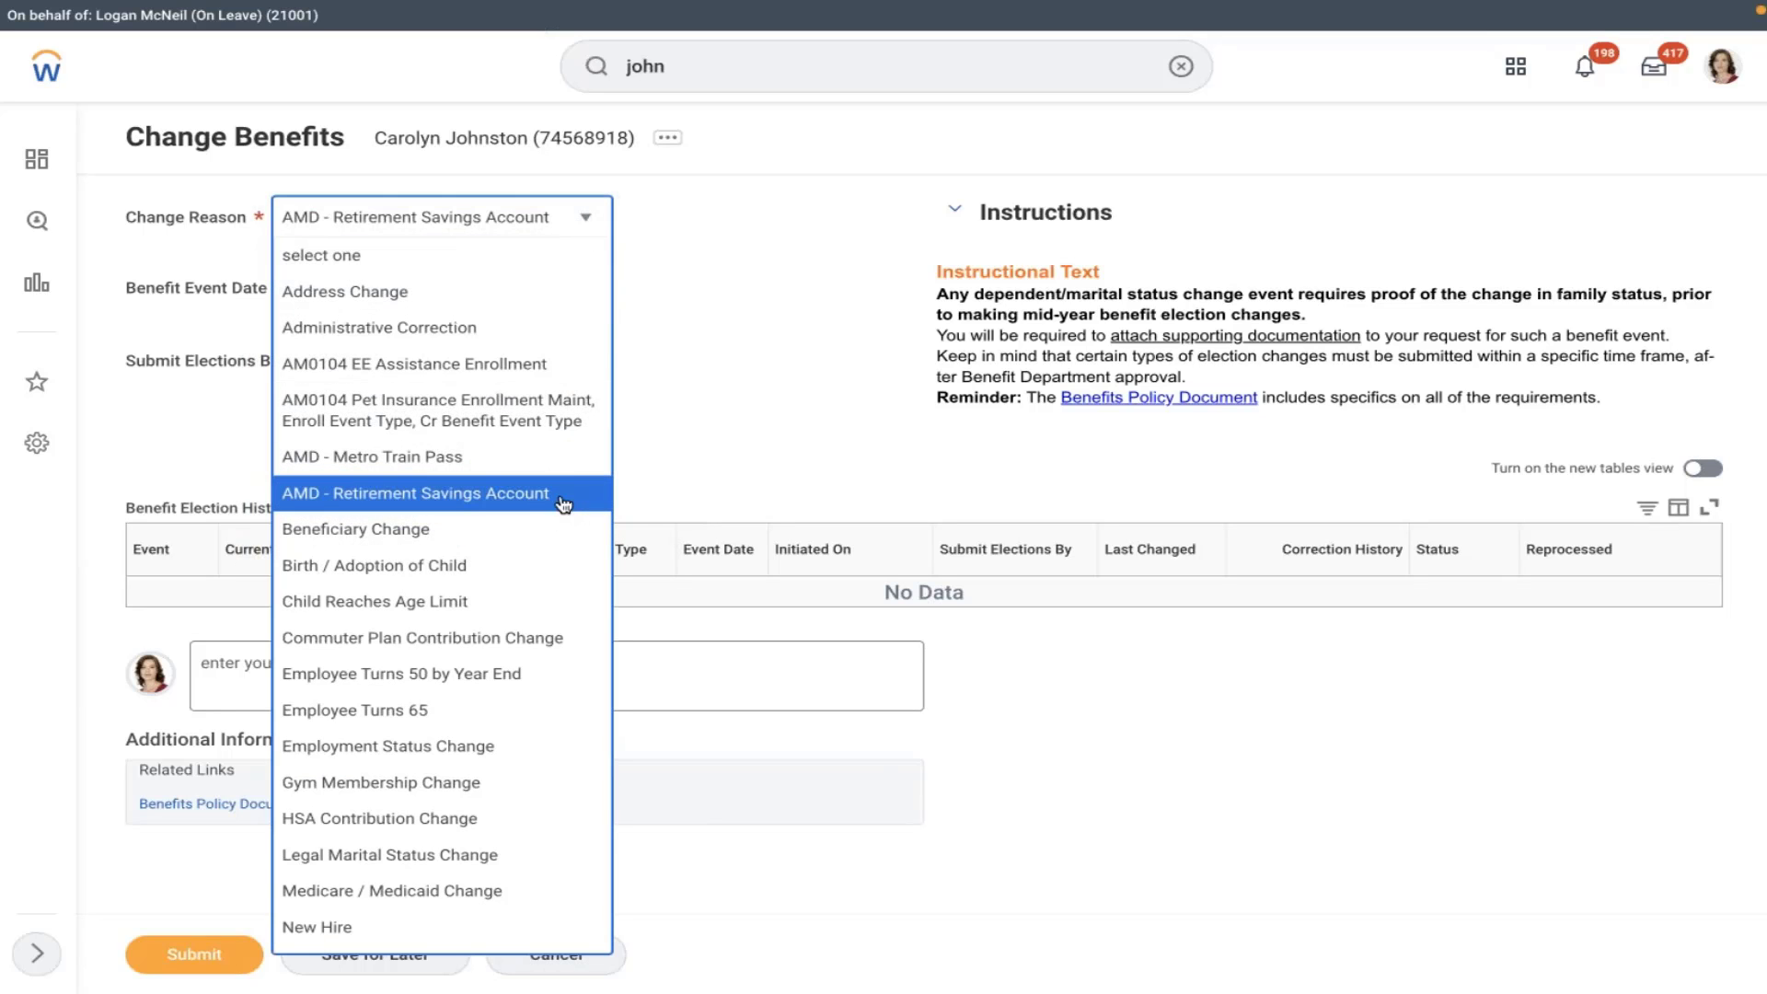
{"action": "left_click", "coordinate": [564, 503]}
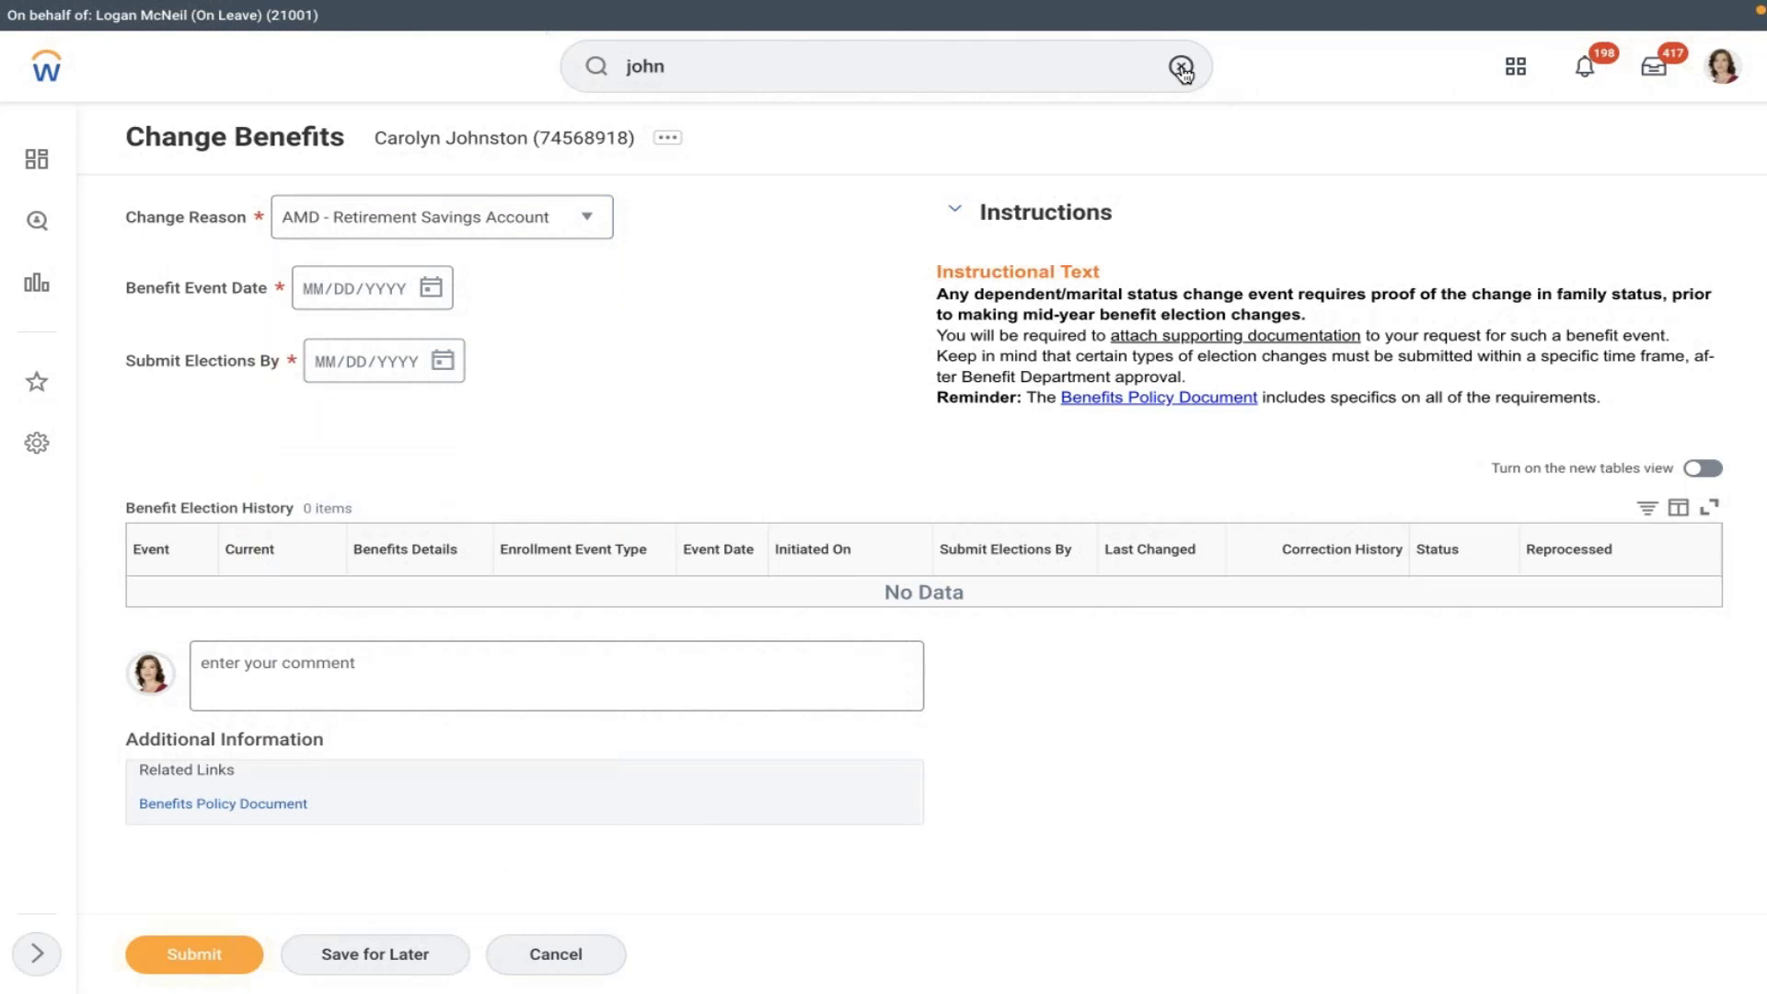
- Search tasks for 'ben event' to find Edit Benefit Event Type
{"action": "left_click", "coordinate": [672, 142]}
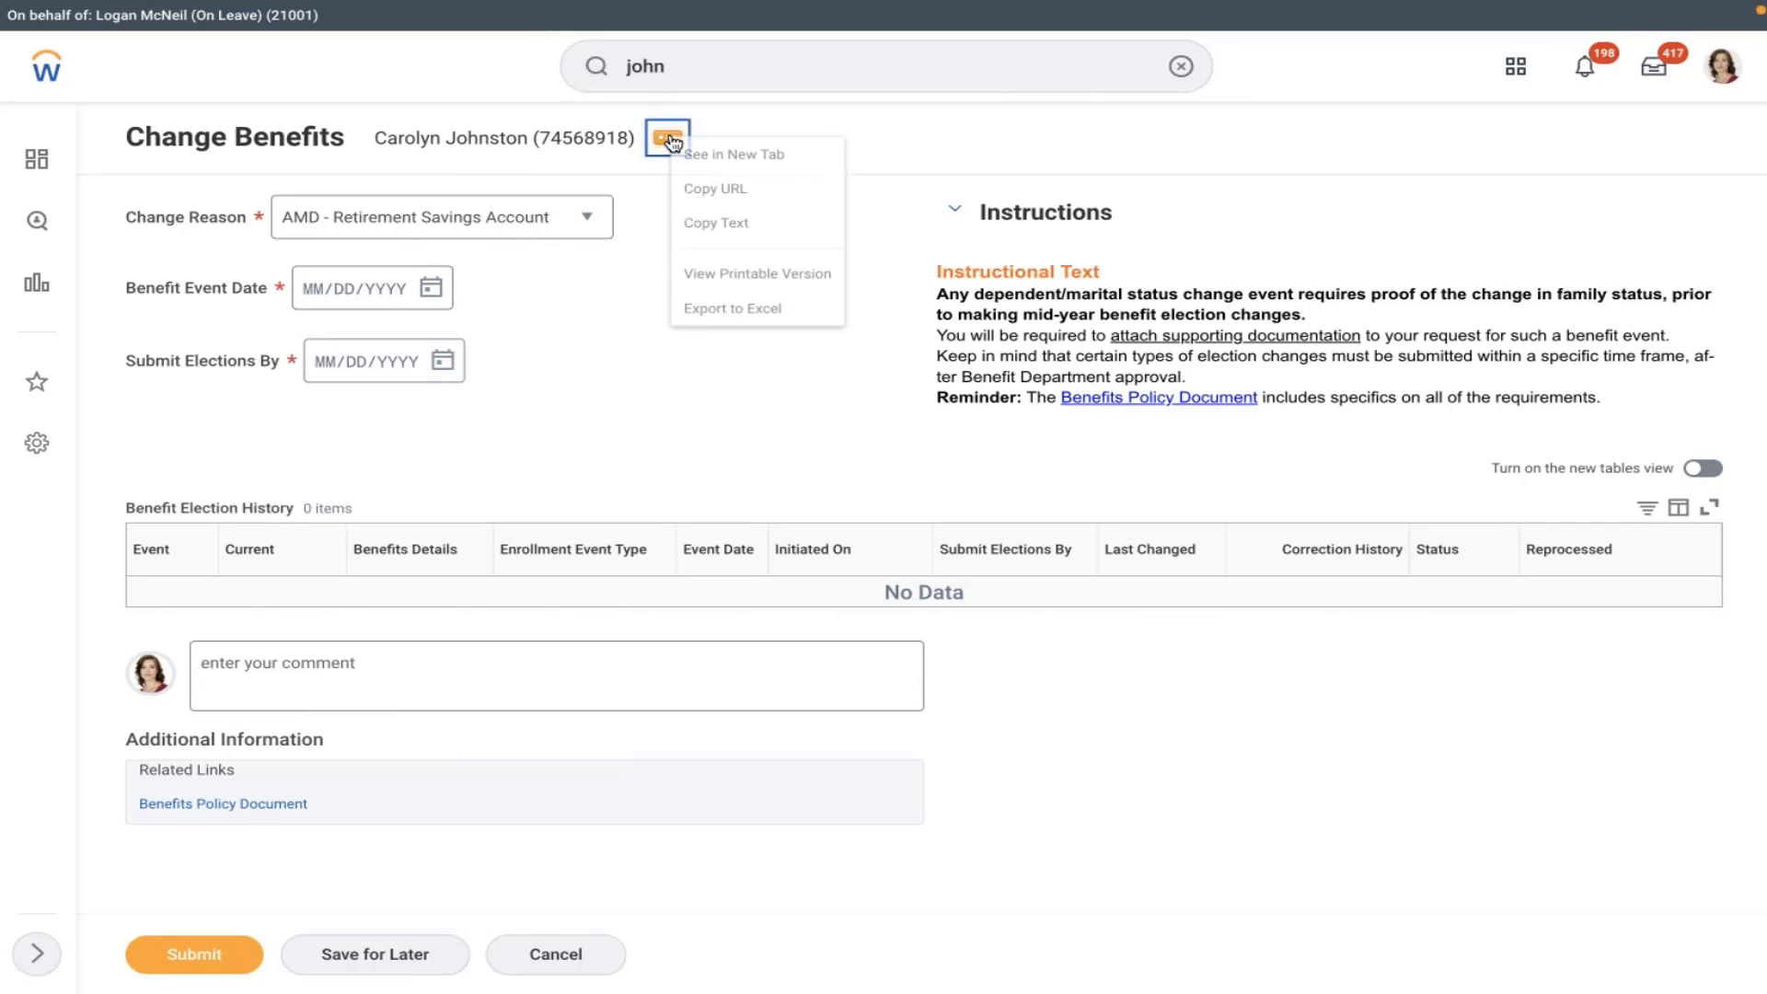
{"action": "left_click", "coordinate": [736, 224]}
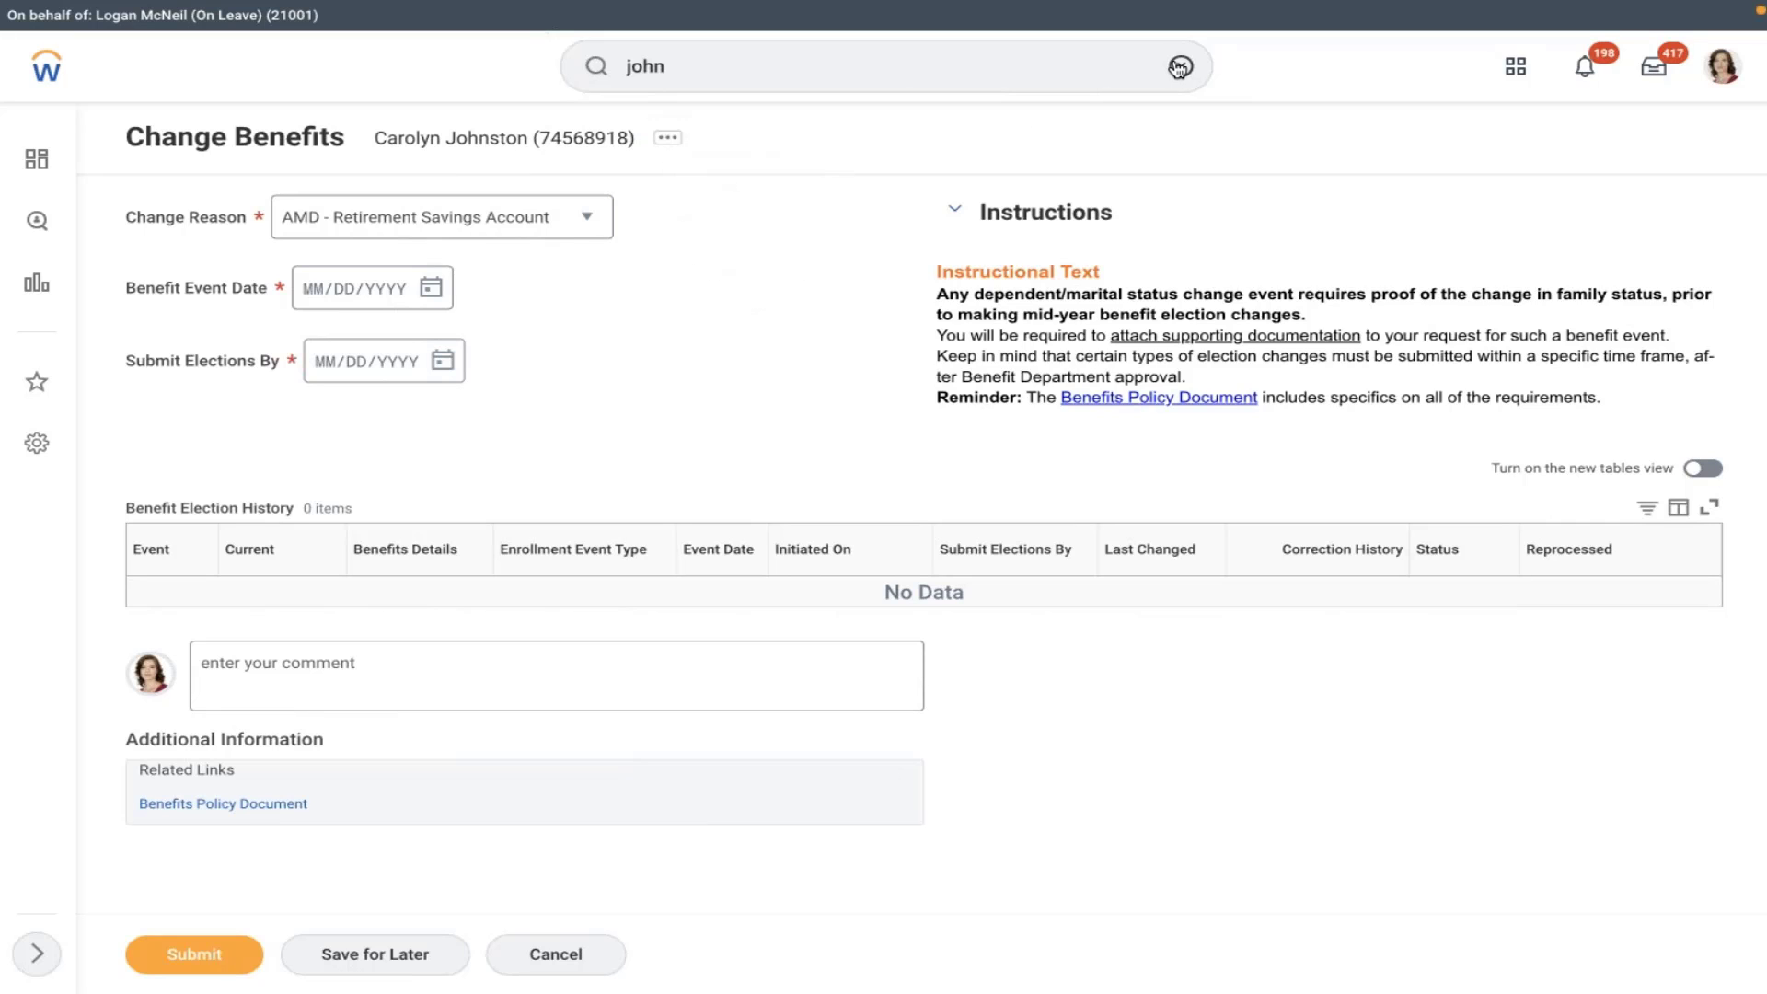
{"action": "left_click", "coordinate": [980, 62]}
{"action": "type", "text": "edit"}
{"action": "type", "text": "ben event"}
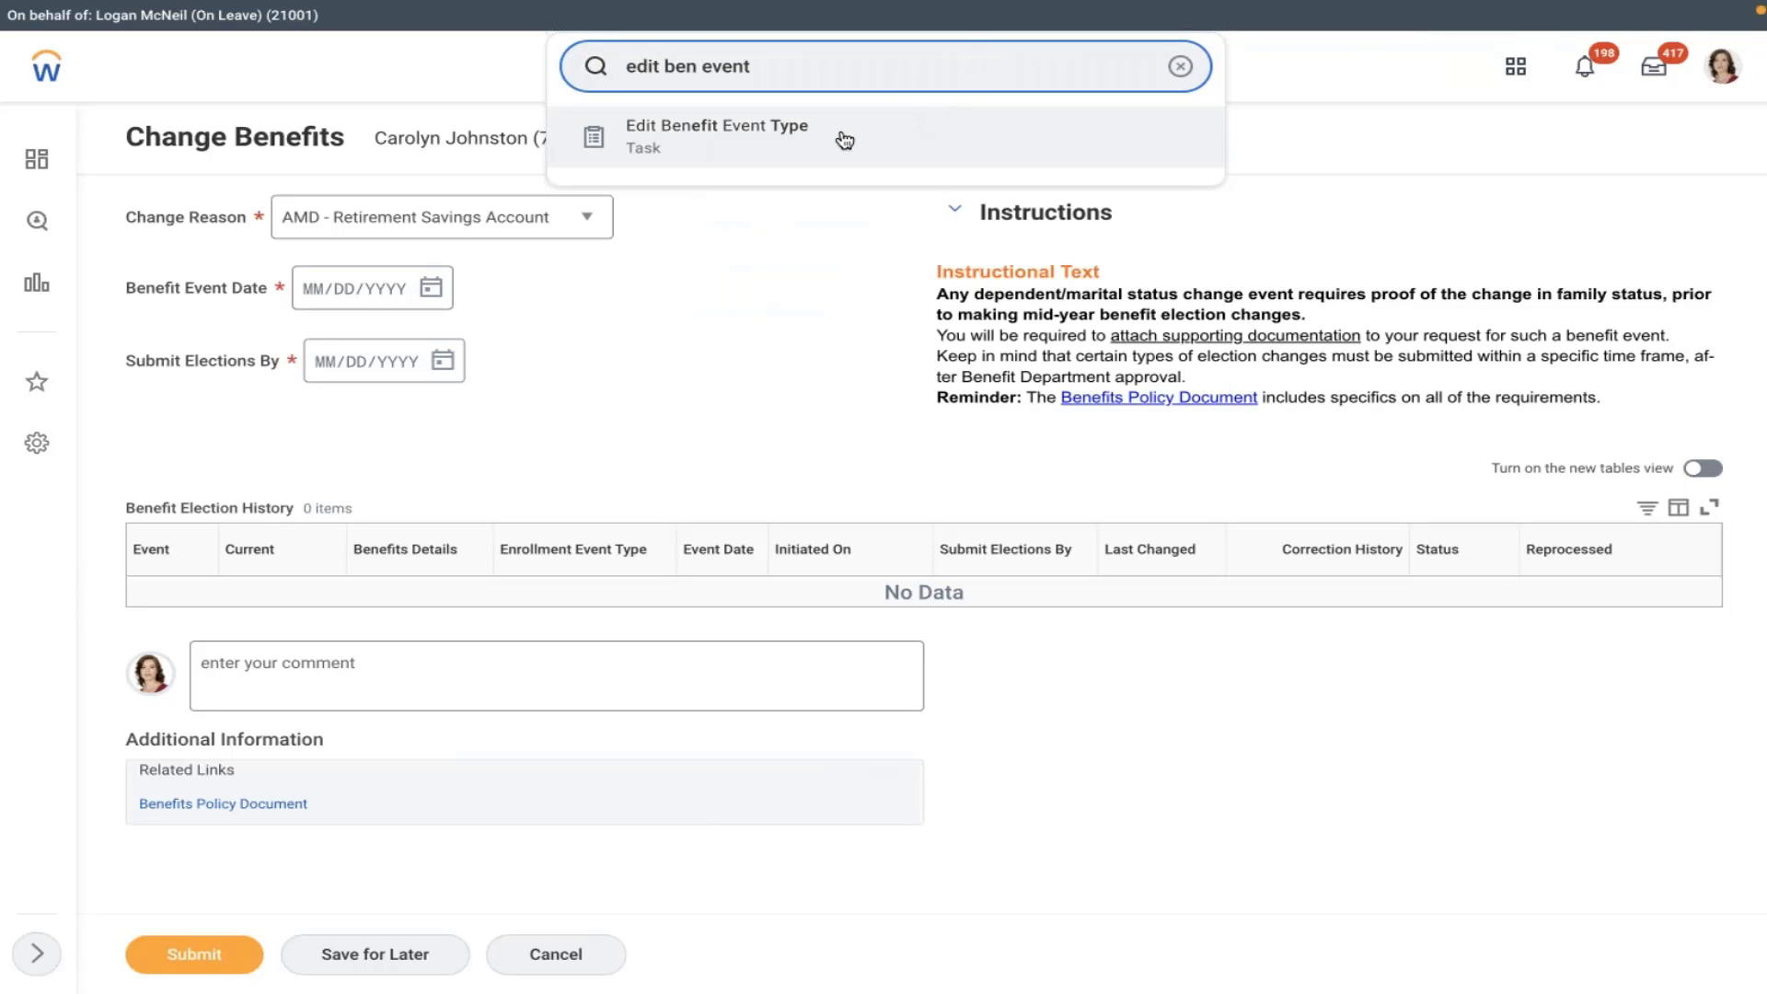
- Discard the benefit change and open AMD - Retirement Savings Account in Edit Benefit Event Type
{"action": "key", "text": "Return"}
{"action": "left_click", "coordinate": [776, 546]}
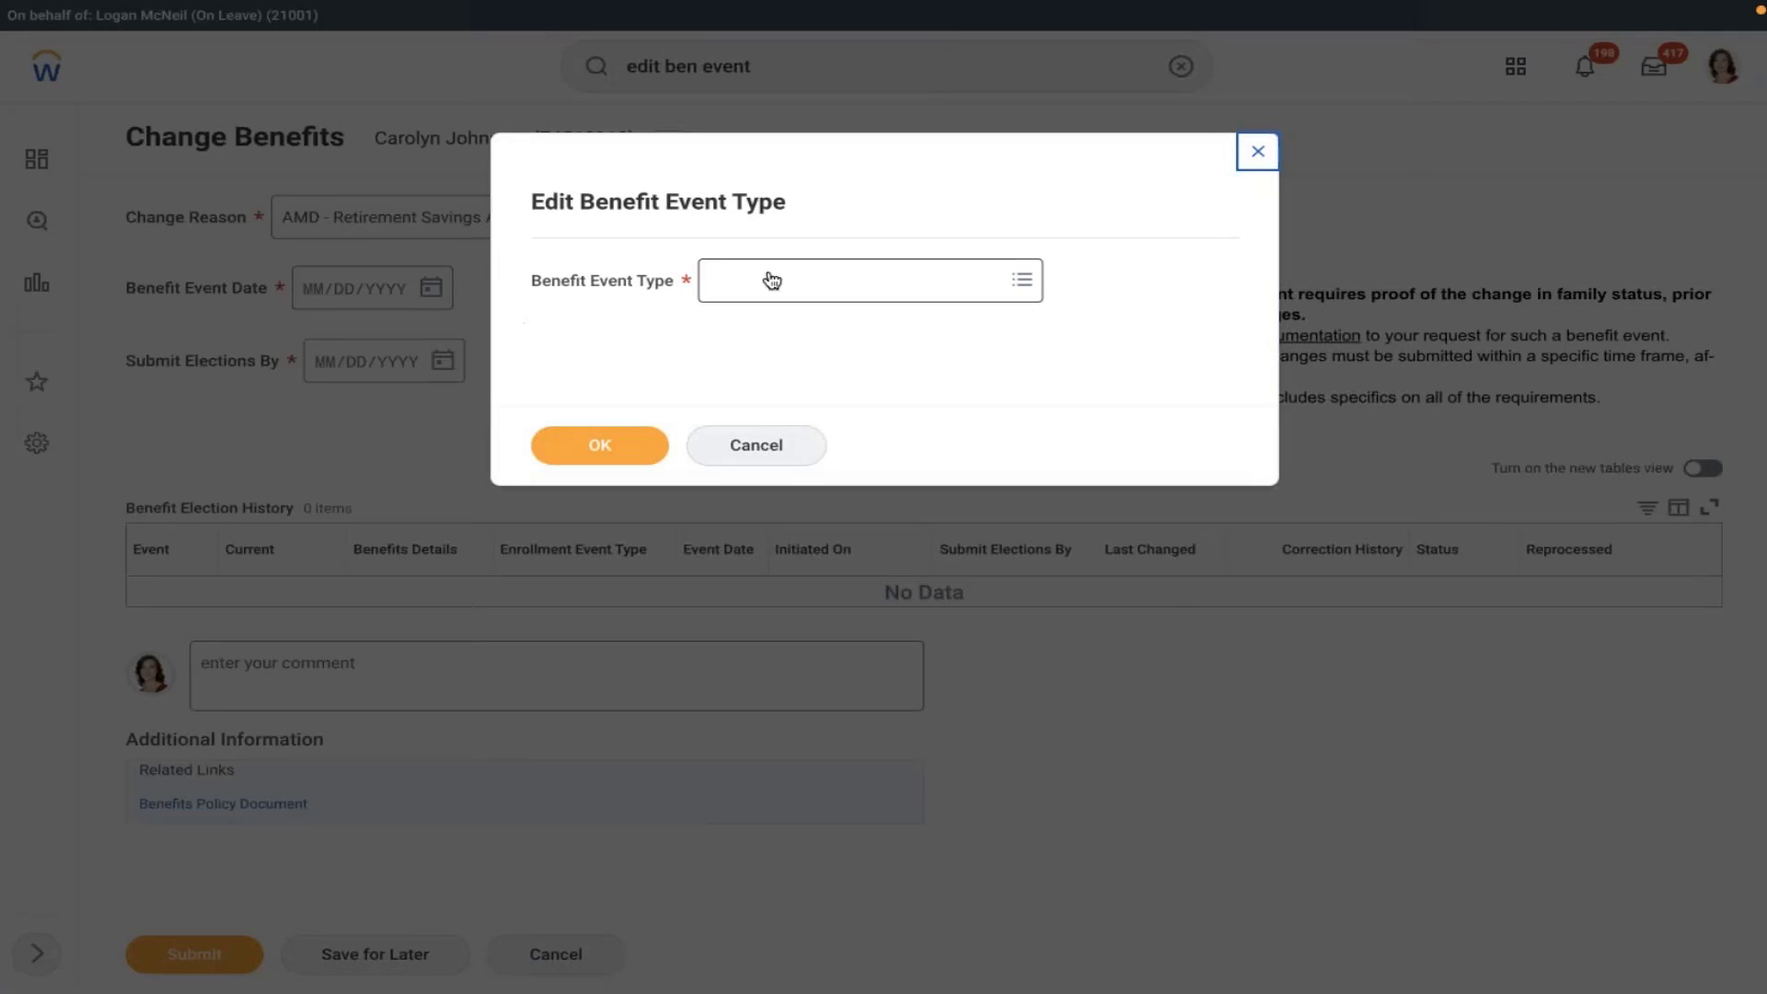
{"action": "left_click", "coordinate": [772, 280]}
{"action": "type", "text": "amd"}
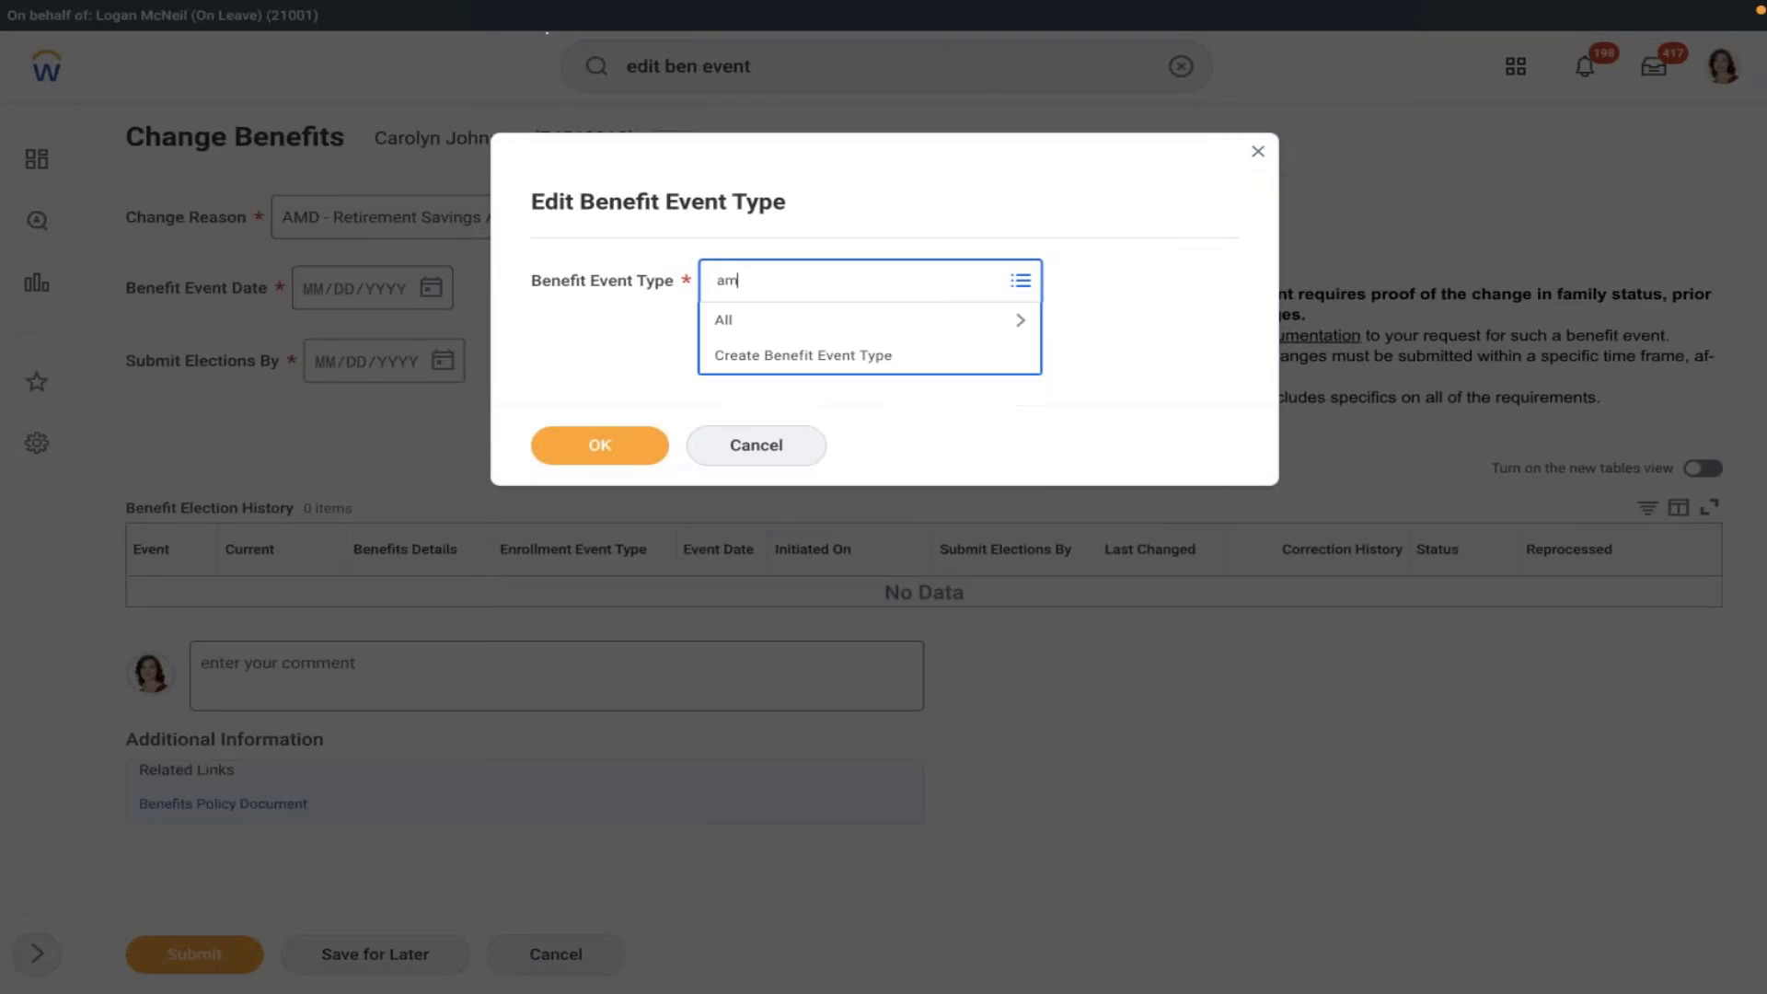
{"action": "key", "text": "Return"}
{"action": "left_click", "coordinate": [837, 414]}
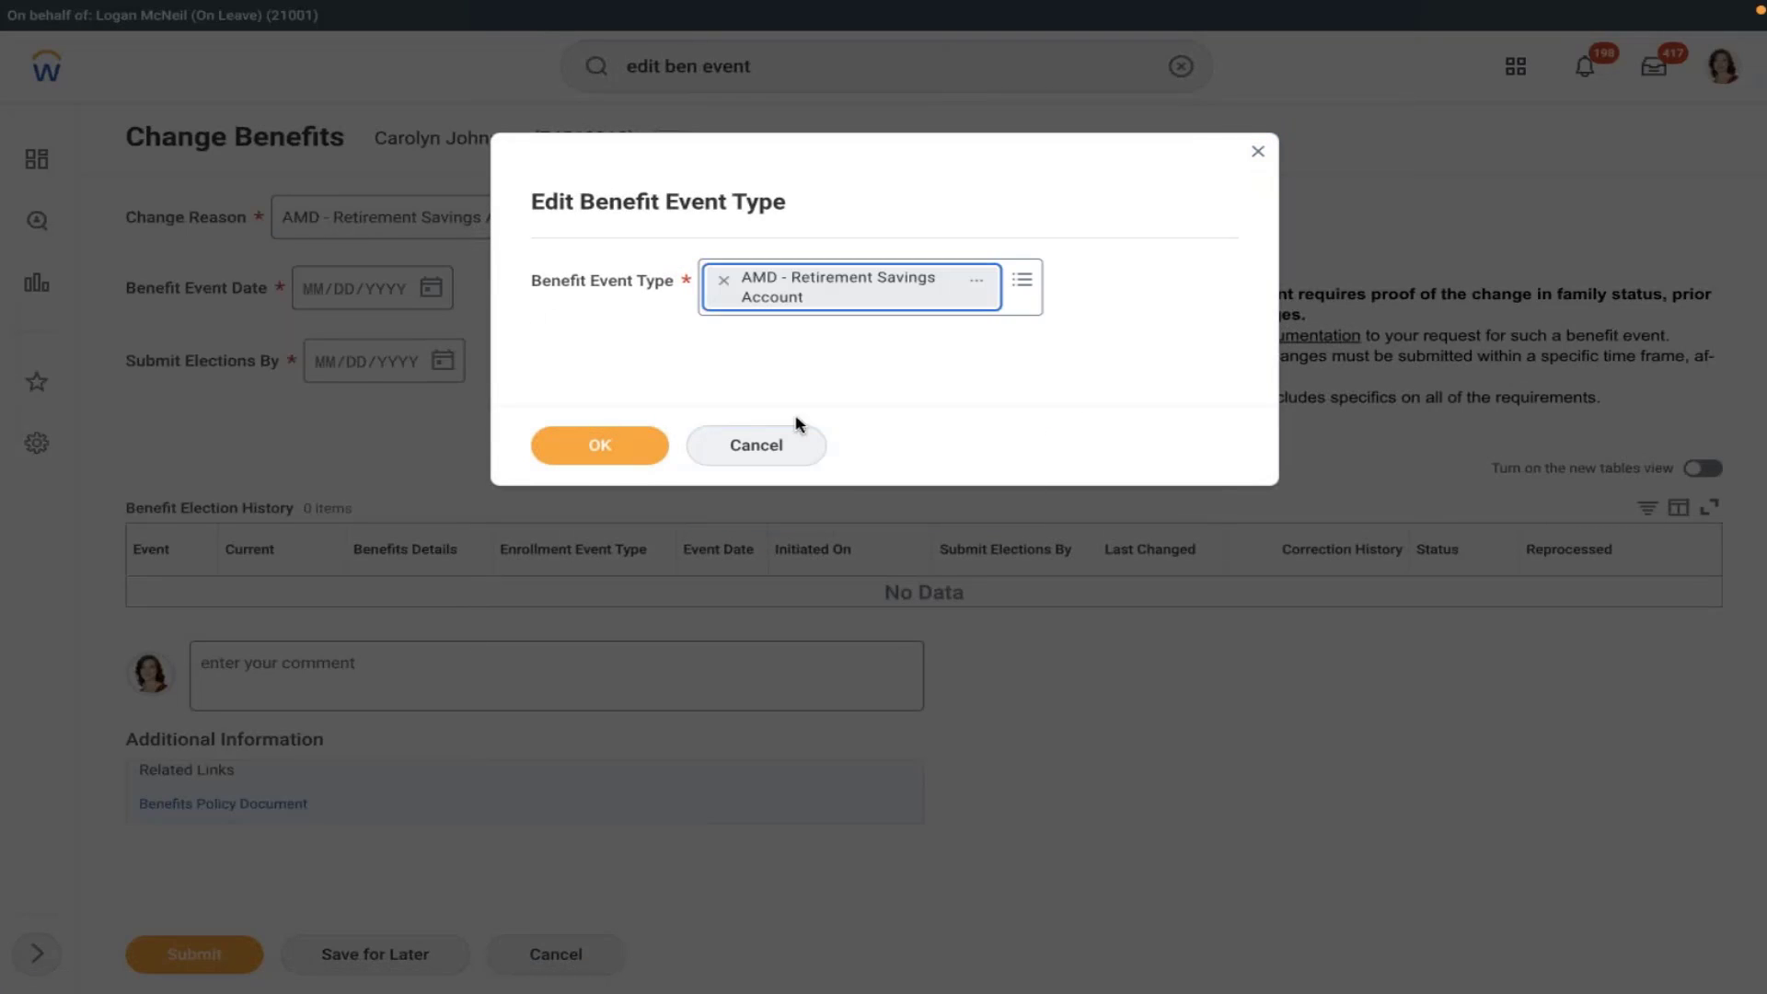
{"action": "left_click", "coordinate": [599, 445]}
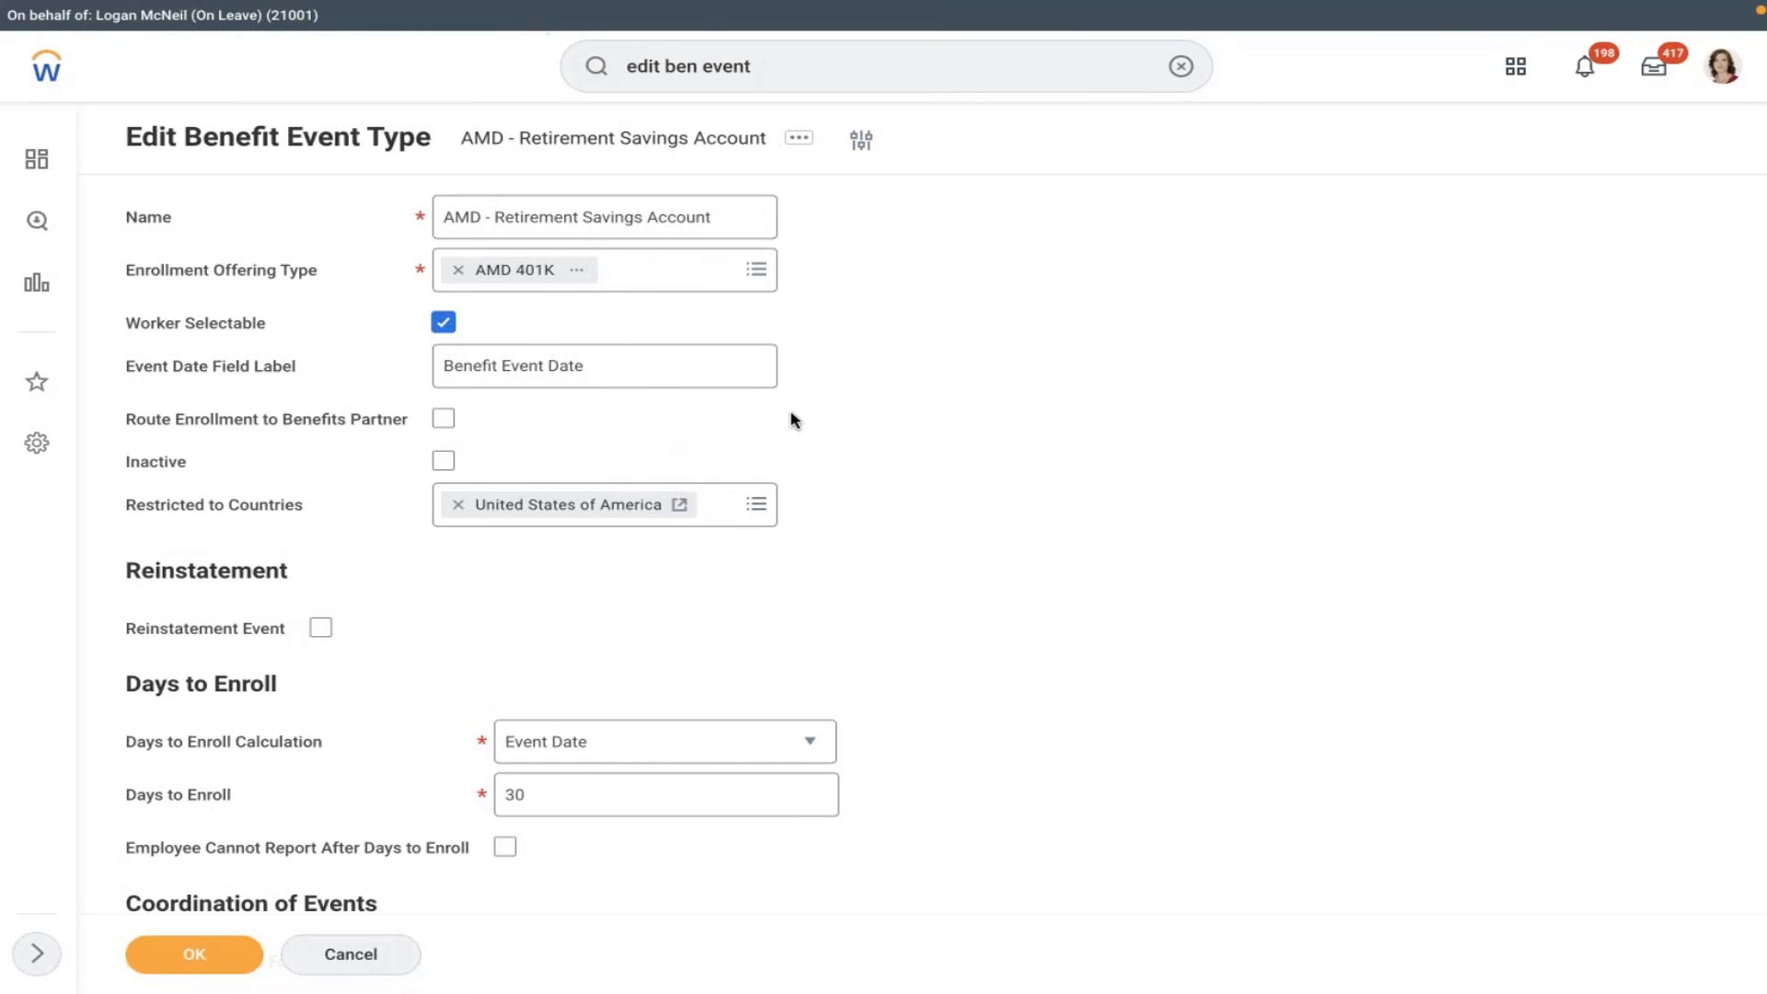
- Change the event date label to 'Effective date of the plan'
{"action": "left_click", "coordinate": [638, 360]}
{"action": "key", "text": "BackSpace"}
{"action": "key", "text": "BackSpace"}
{"action": "key", "text": "BackSpace"}
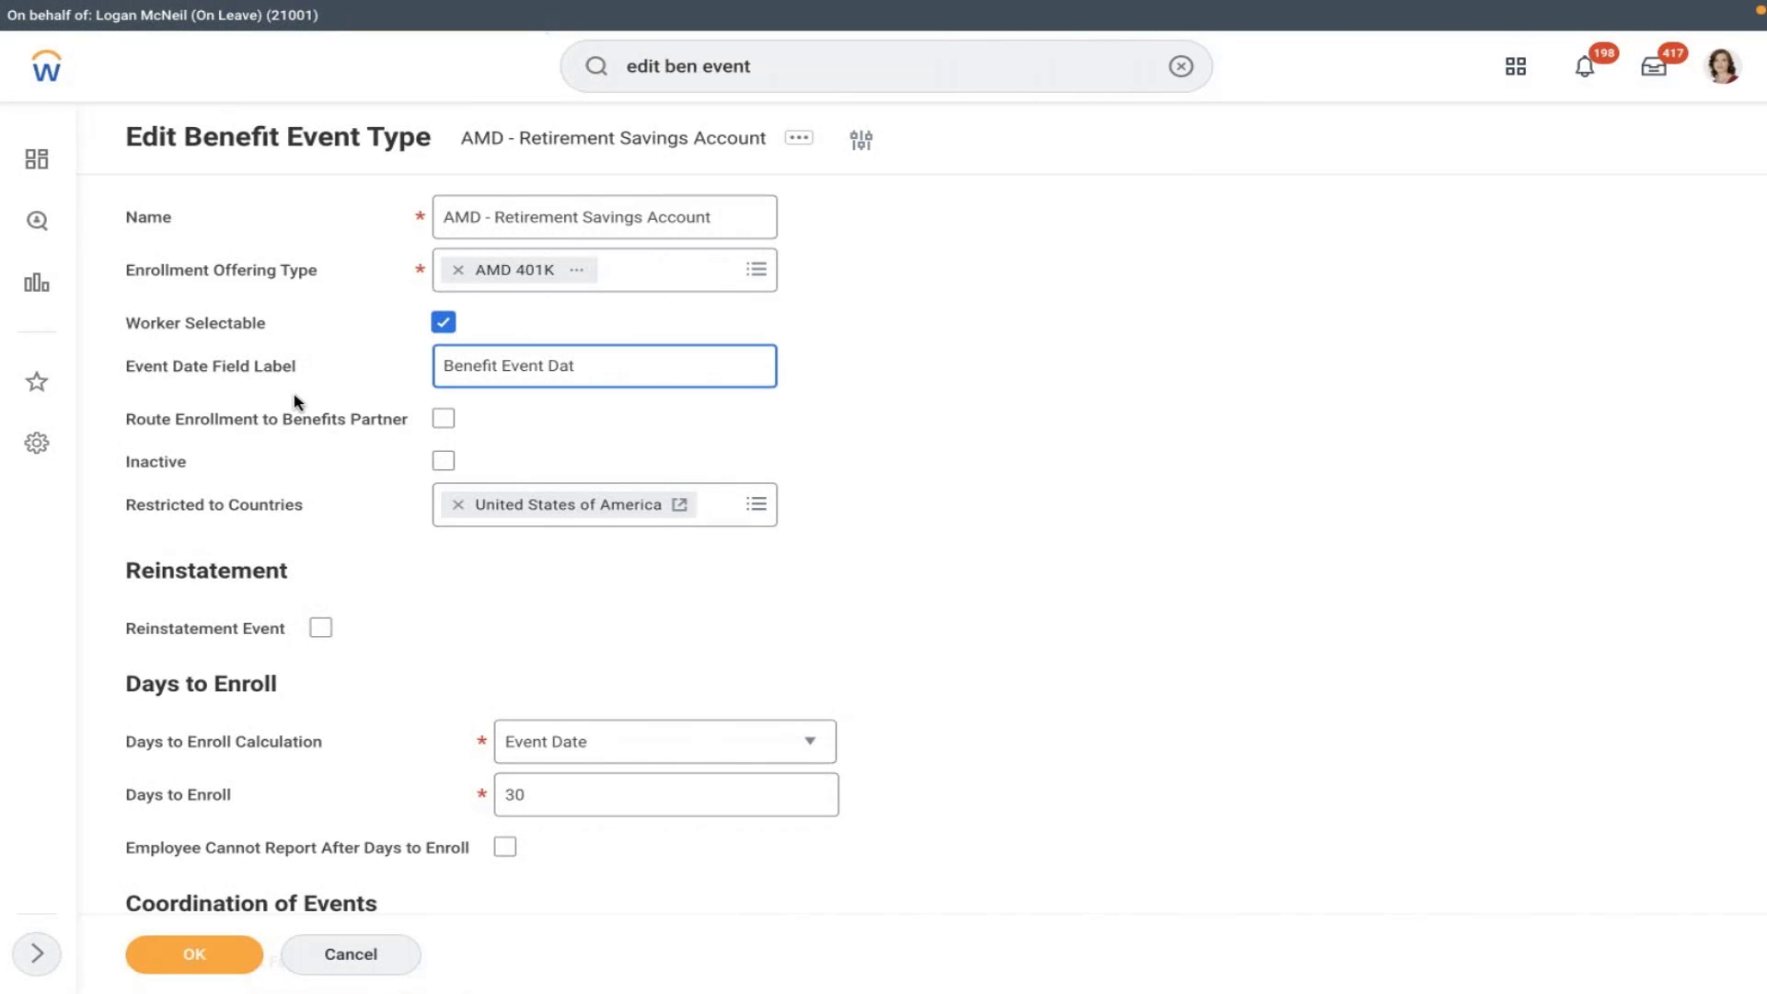
{"action": "key", "text": "BackSpace"}
{"action": "key", "text": "BackSpace"}
{"action": "key", "text": "BackSpace"}
{"action": "key", "text": "BackSpace"}
{"action": "key", "text": "BackSpace"}
{"action": "key", "text": "BackSpace"}
{"action": "key", "text": "BackSpace"}
{"action": "key", "text": "BackSpace"}
{"action": "key", "text": "BackSpace"}
{"action": "key", "text": "BackSpace"}
{"action": "key", "text": "BackSpace"}
{"action": "key", "text": "BackSpace"}
{"action": "key", "text": "BackSpace"}
{"action": "key", "text": "BackSpace"}
{"action": "key", "text": "BackSpace"}
{"action": "type", "text": "Effectiv"}
{"action": "type", "text": "e date fr"}
{"action": "type", "text": "om"}
{"action": "key", "text": "BackSpace"}
{"action": "key", "text": "BackSpace"}
{"action": "key", "text": "BackSpace"}
{"action": "key", "text": "BackSpace"}
{"action": "type", "text": "of the plan"}
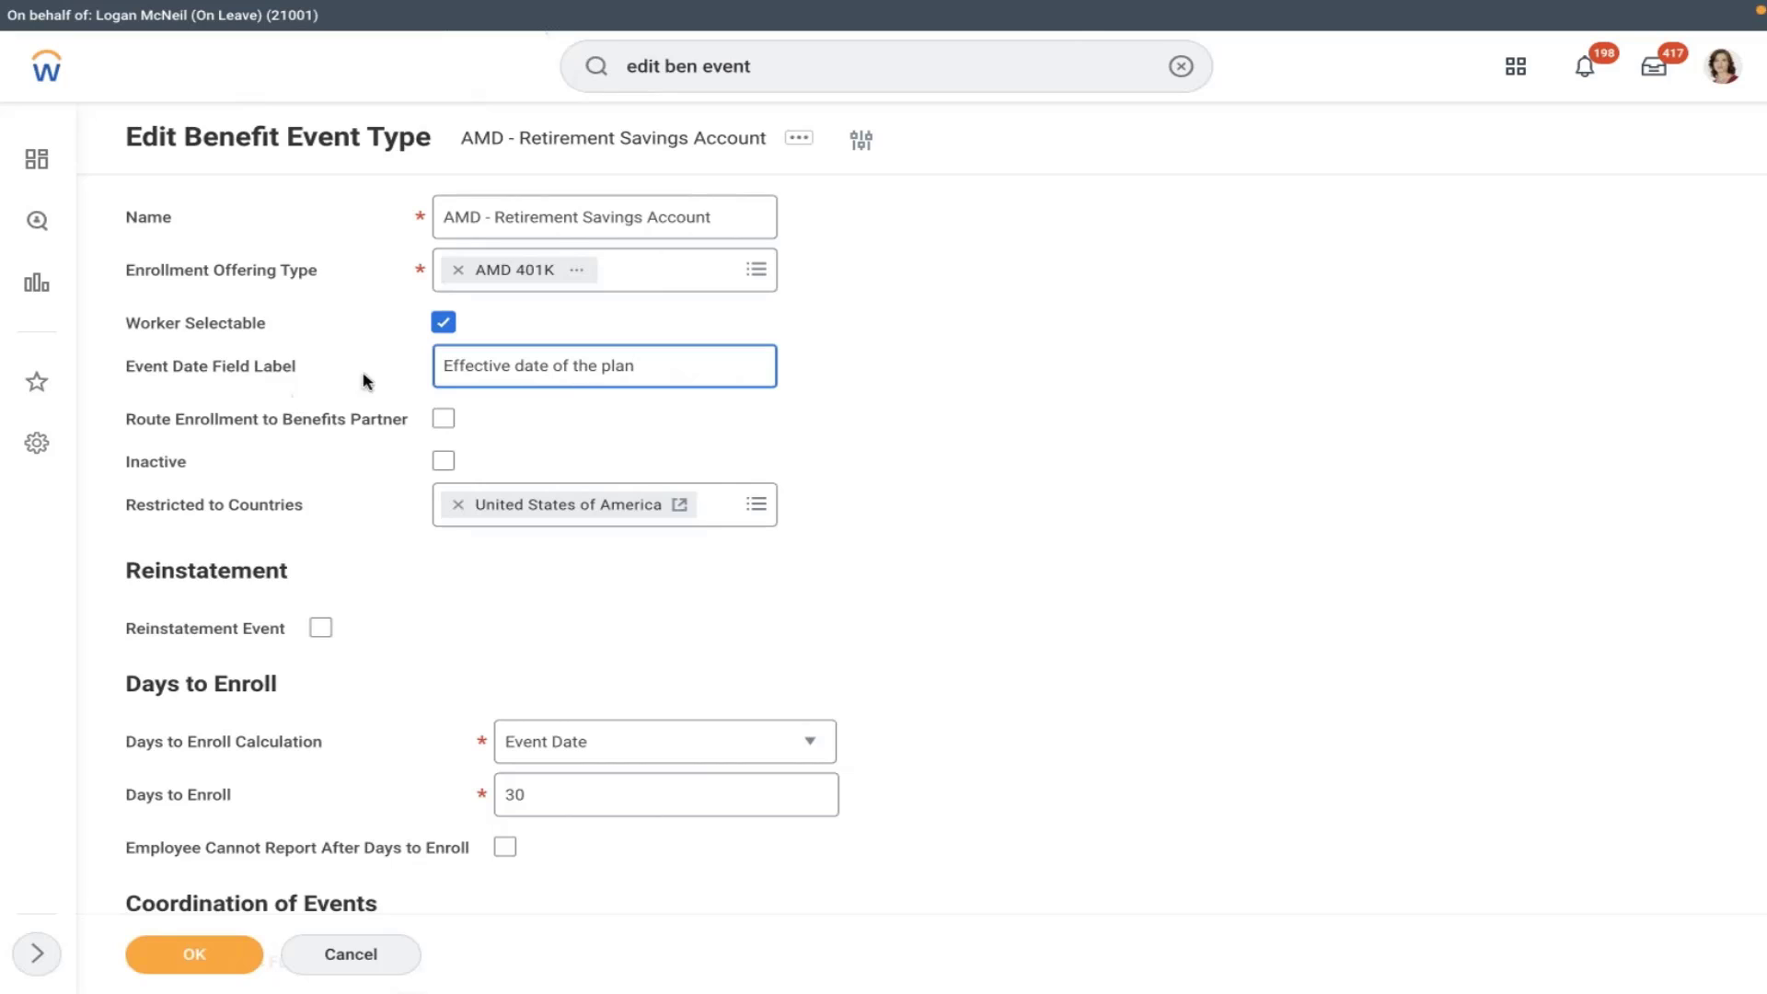
{"action": "left_click", "coordinate": [663, 396]}
- Relabel the date 'Coverage start date(This is the date your enrolling in to the plan)' and save
{"action": "left_click_drag", "start_coordinate": [646, 371], "coordinate": [347, 378]}
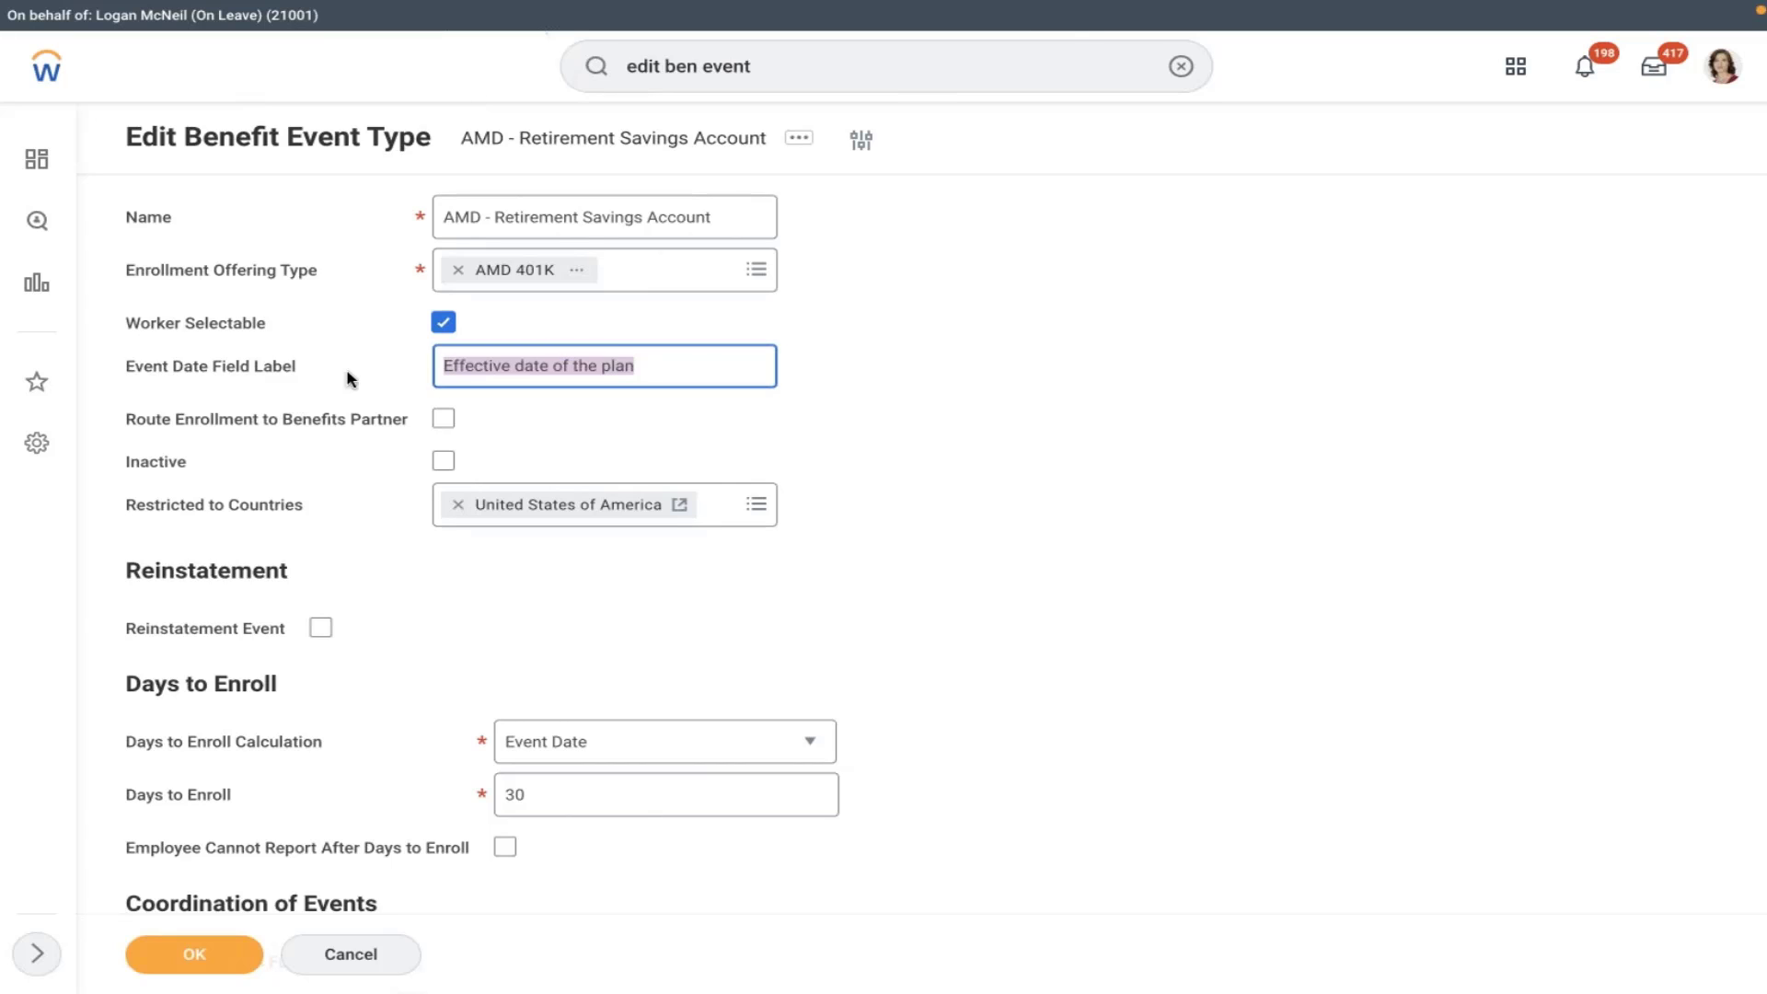
{"action": "key", "text": "BackSpace"}
{"action": "type", "text": "Cove"}
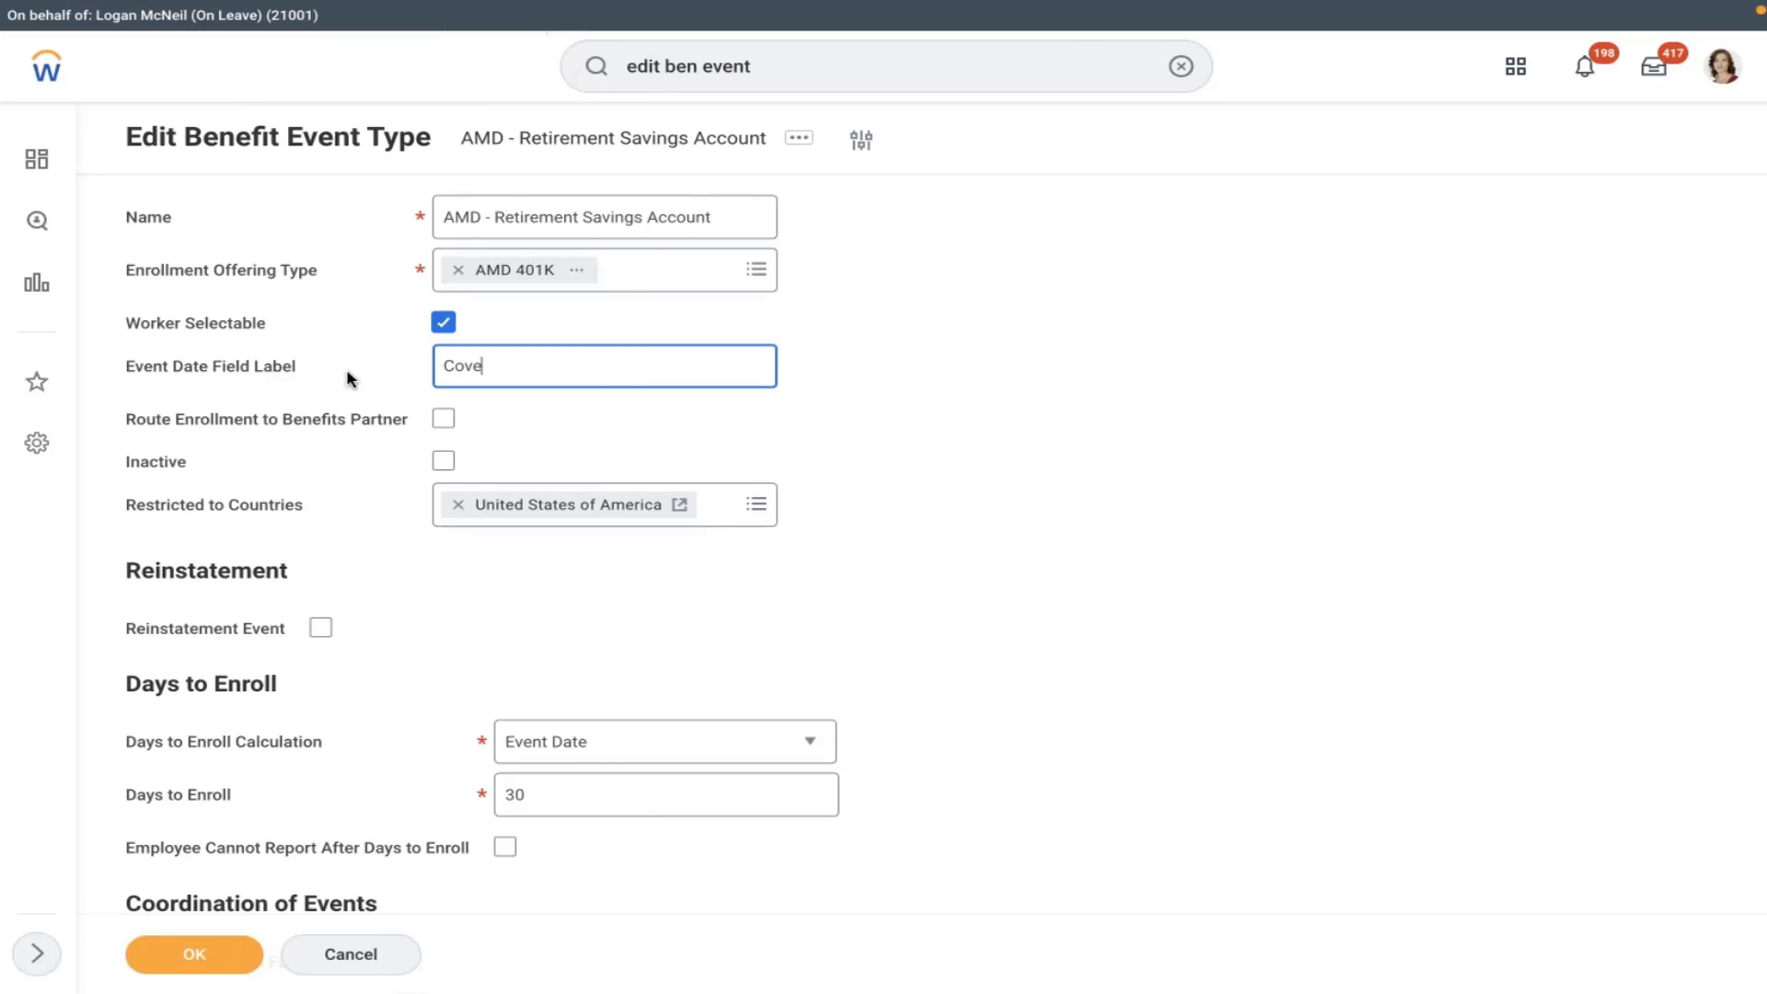
{"action": "type", "text": "rage start date(This is "}
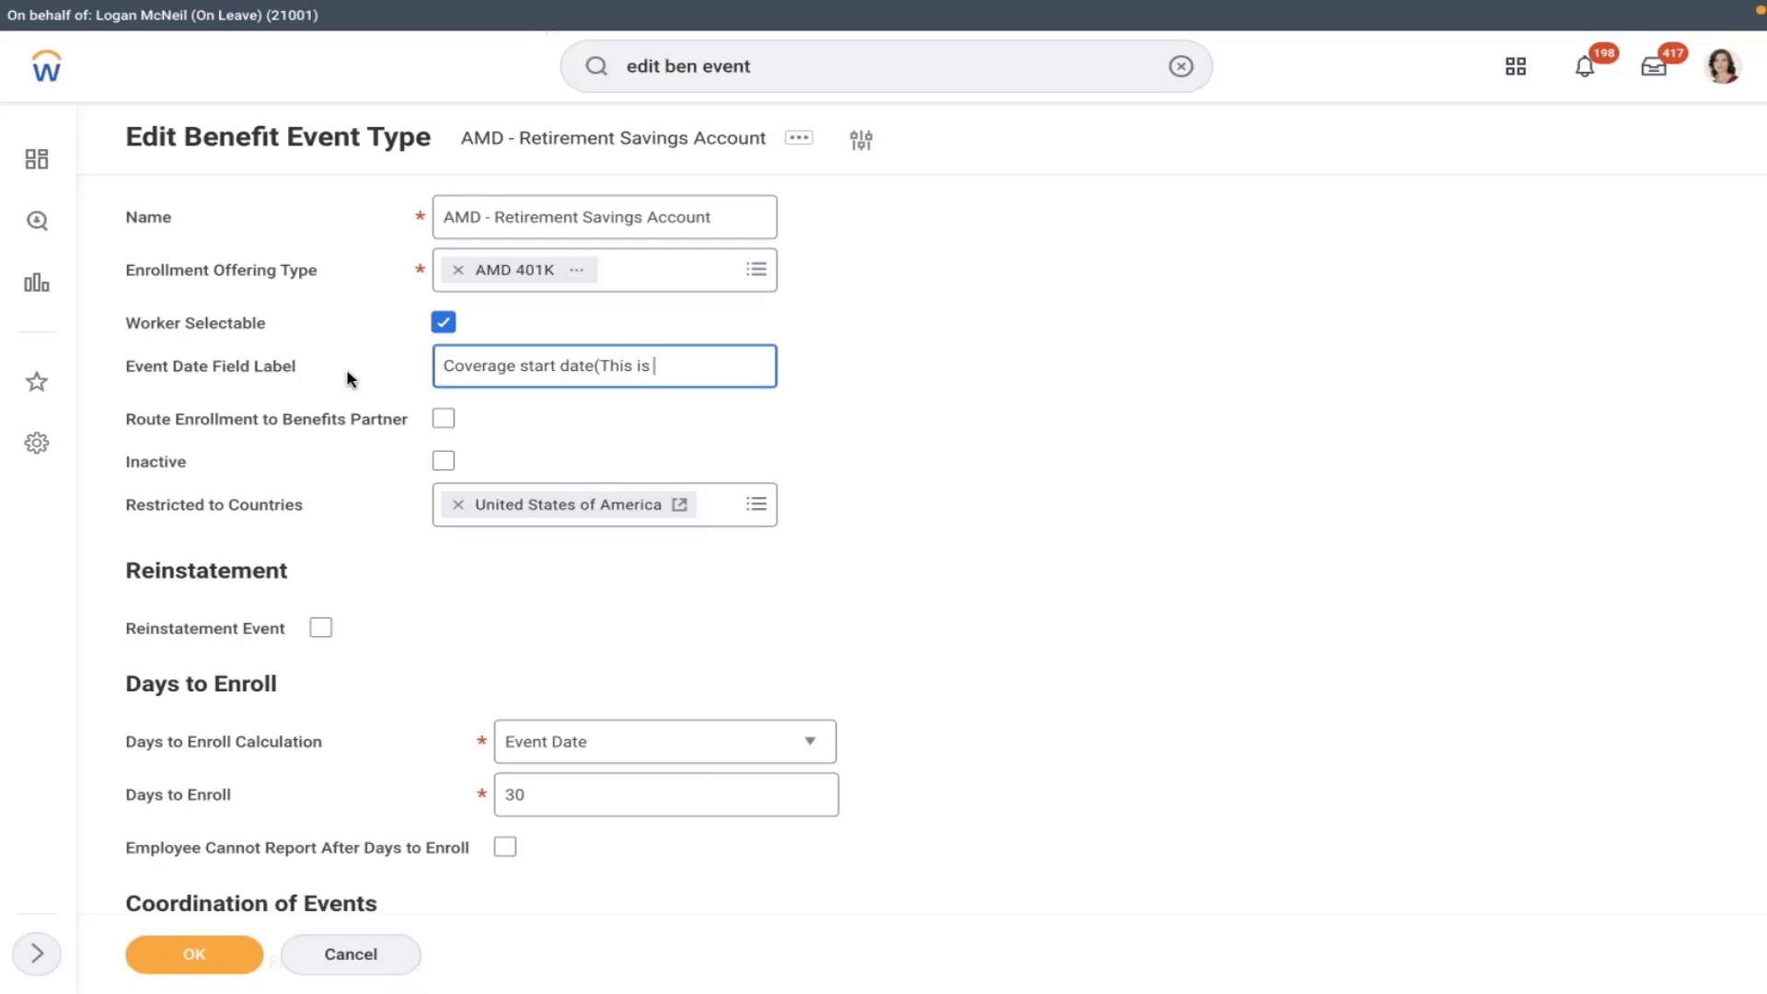
{"action": "type", "text": "the date your e"}
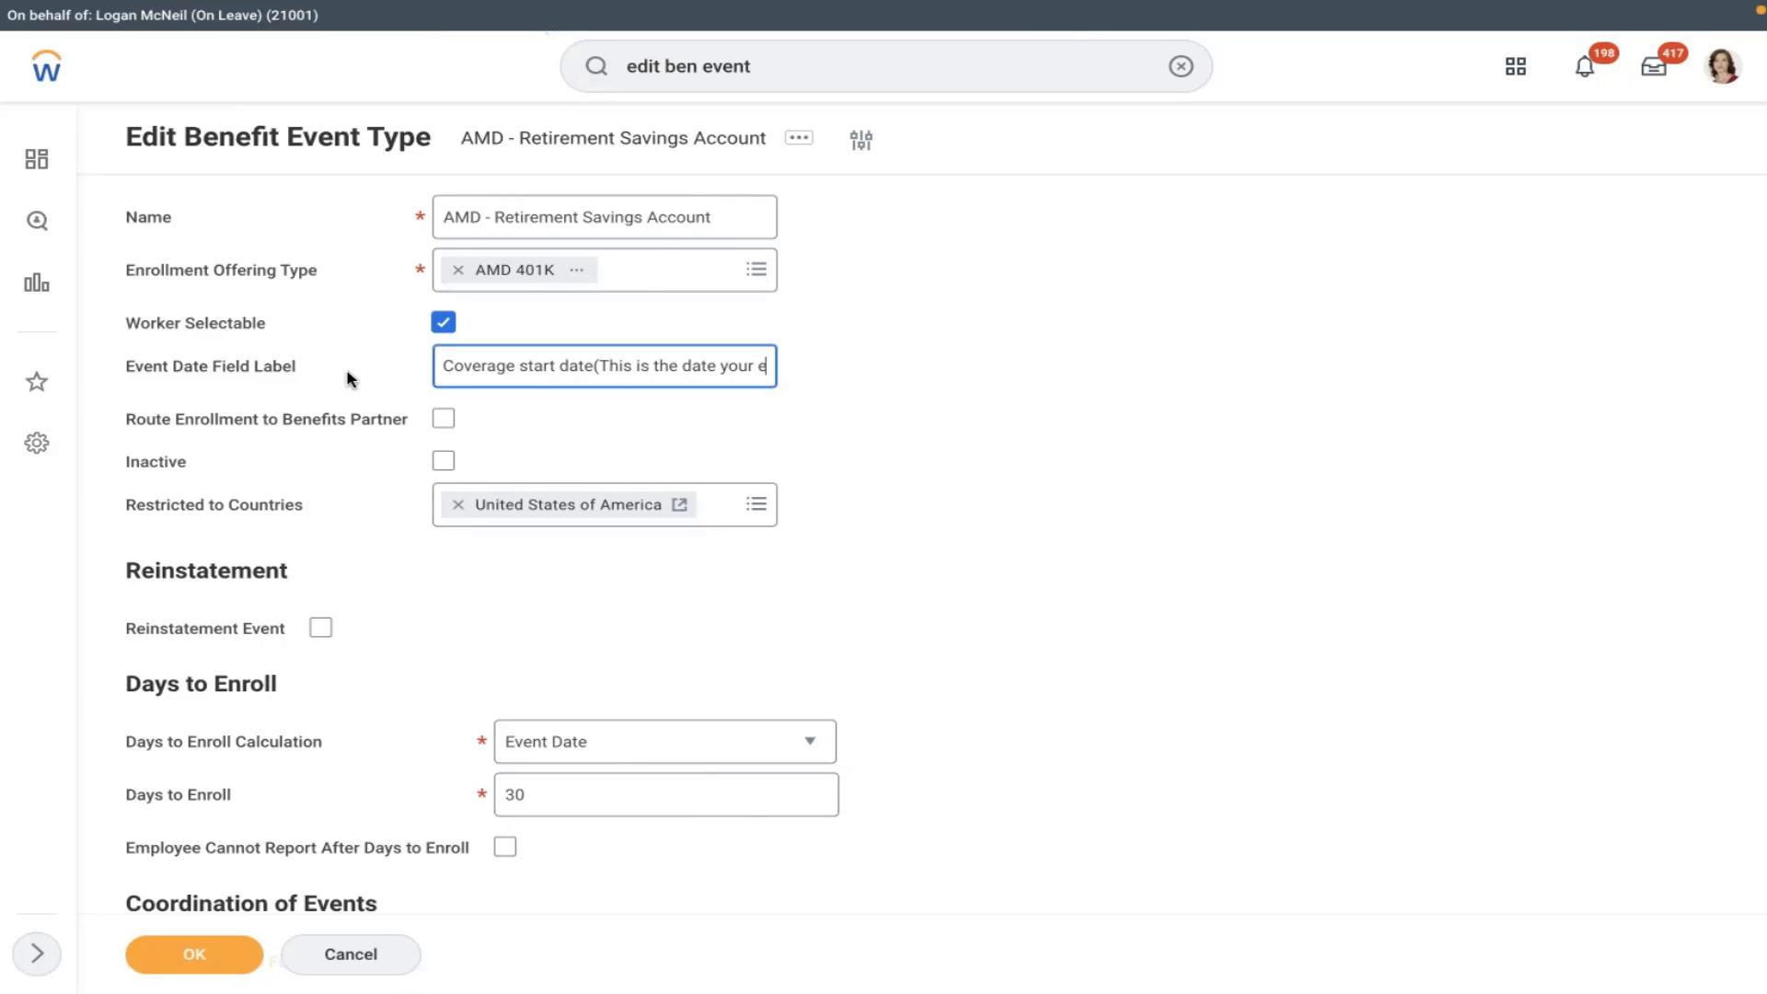
{"action": "type", "text": "nrolled"}
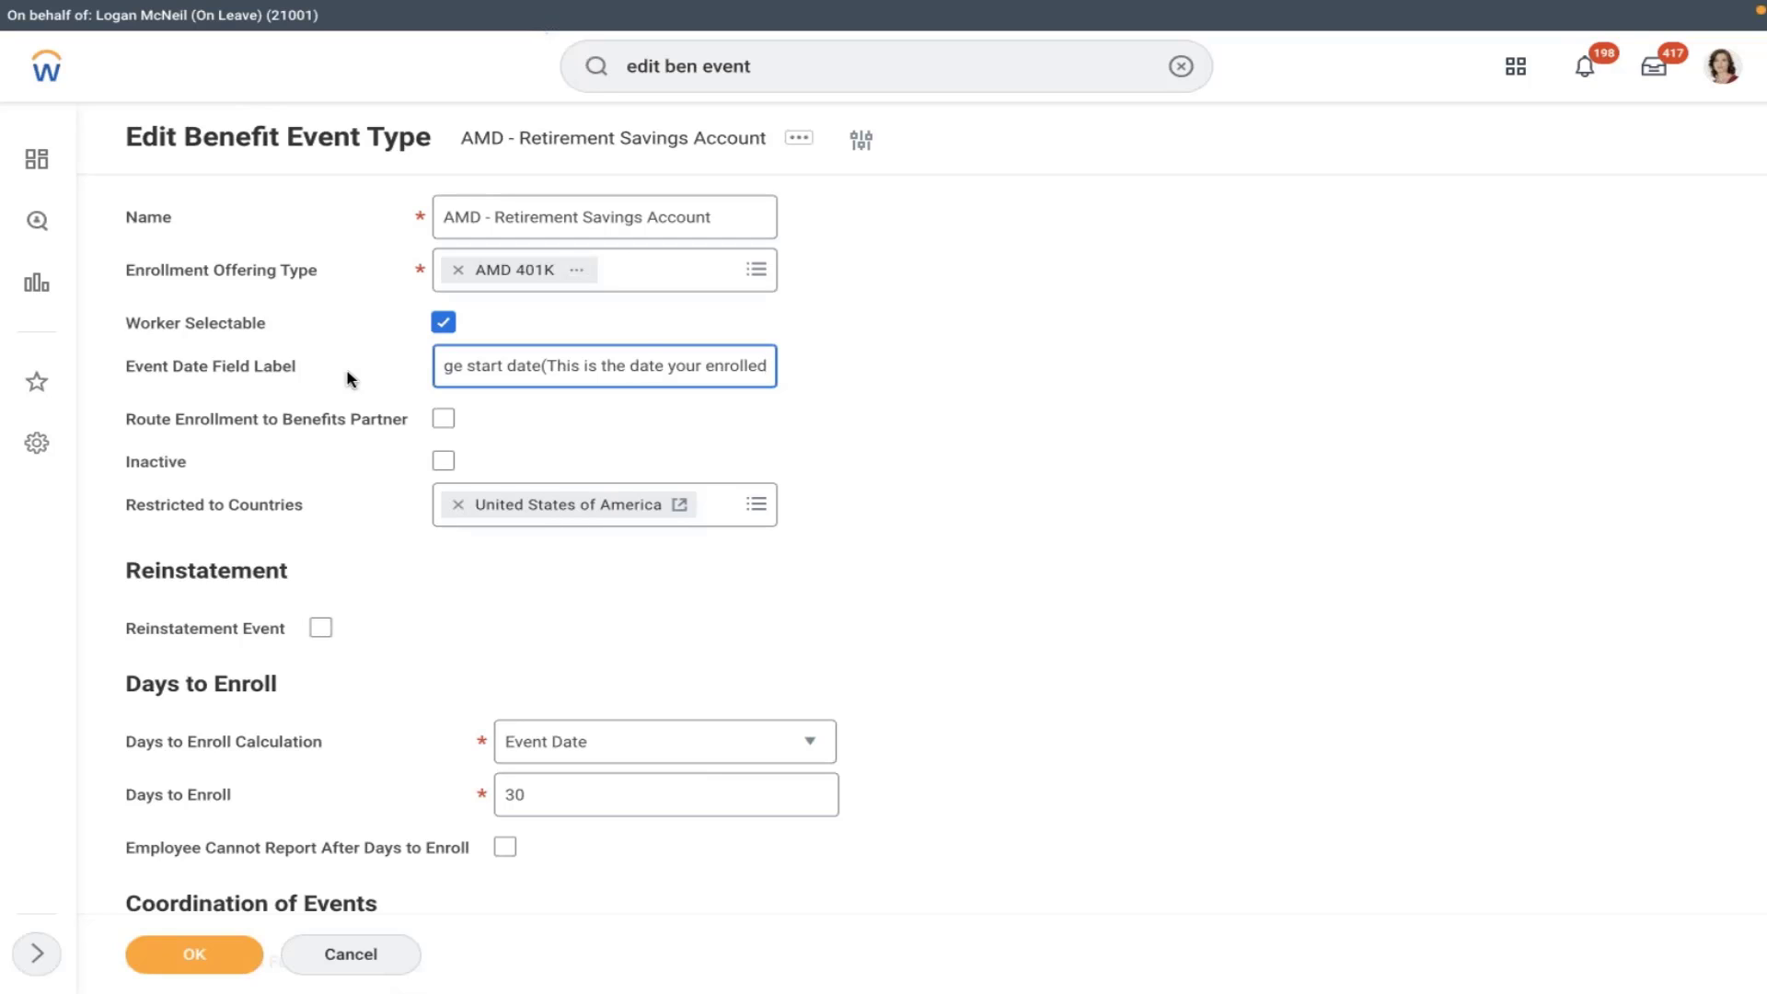
{"action": "key", "text": "BackSpace"}
{"action": "key", "text": "BackSpace"}
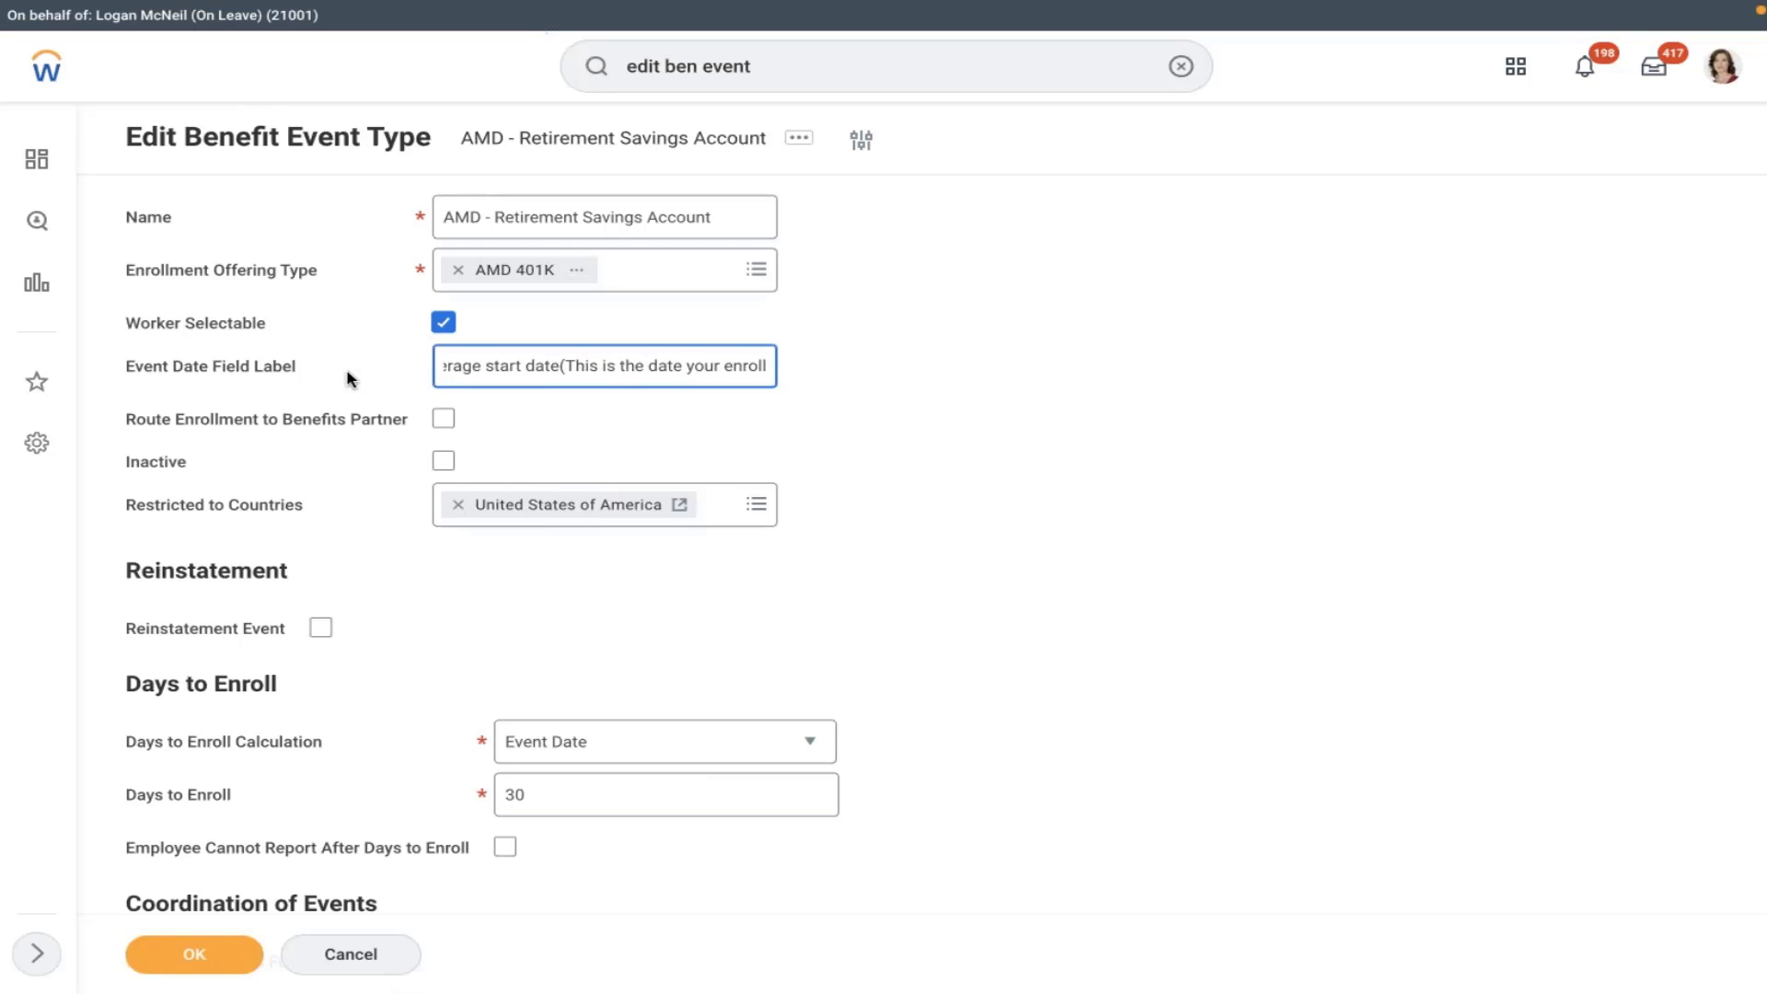
{"action": "type", "text": "ing"}
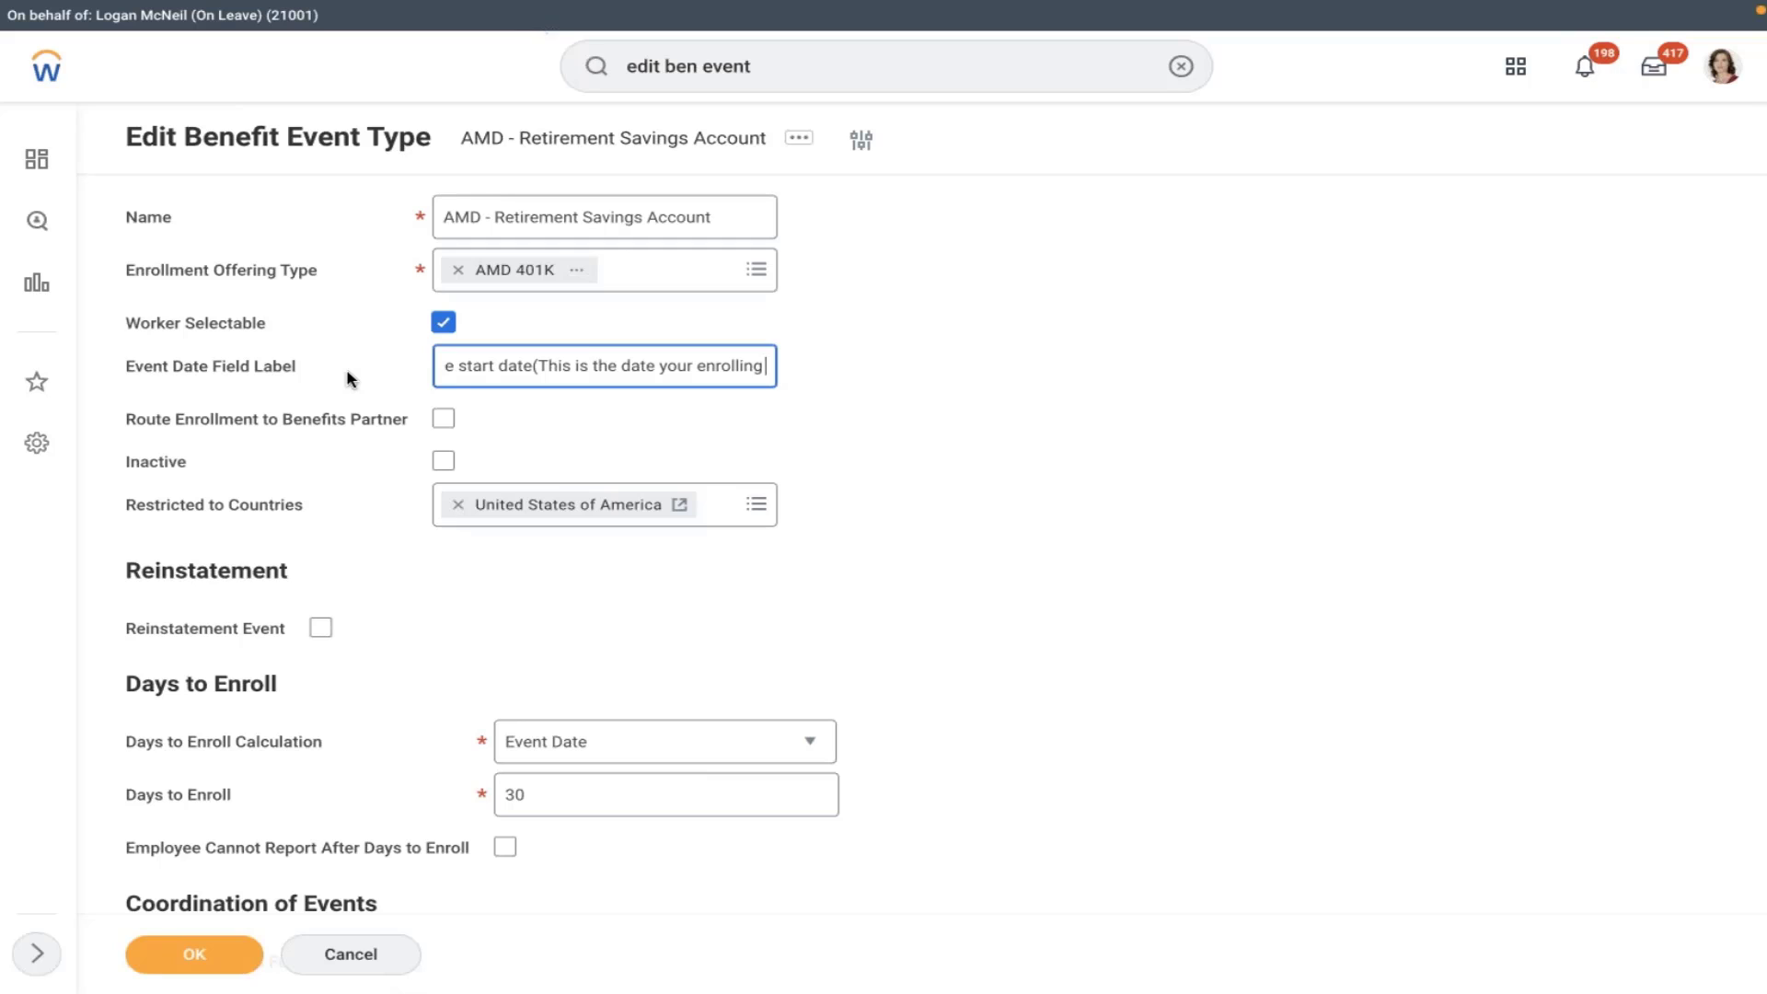
{"action": "type", "text": " in"}
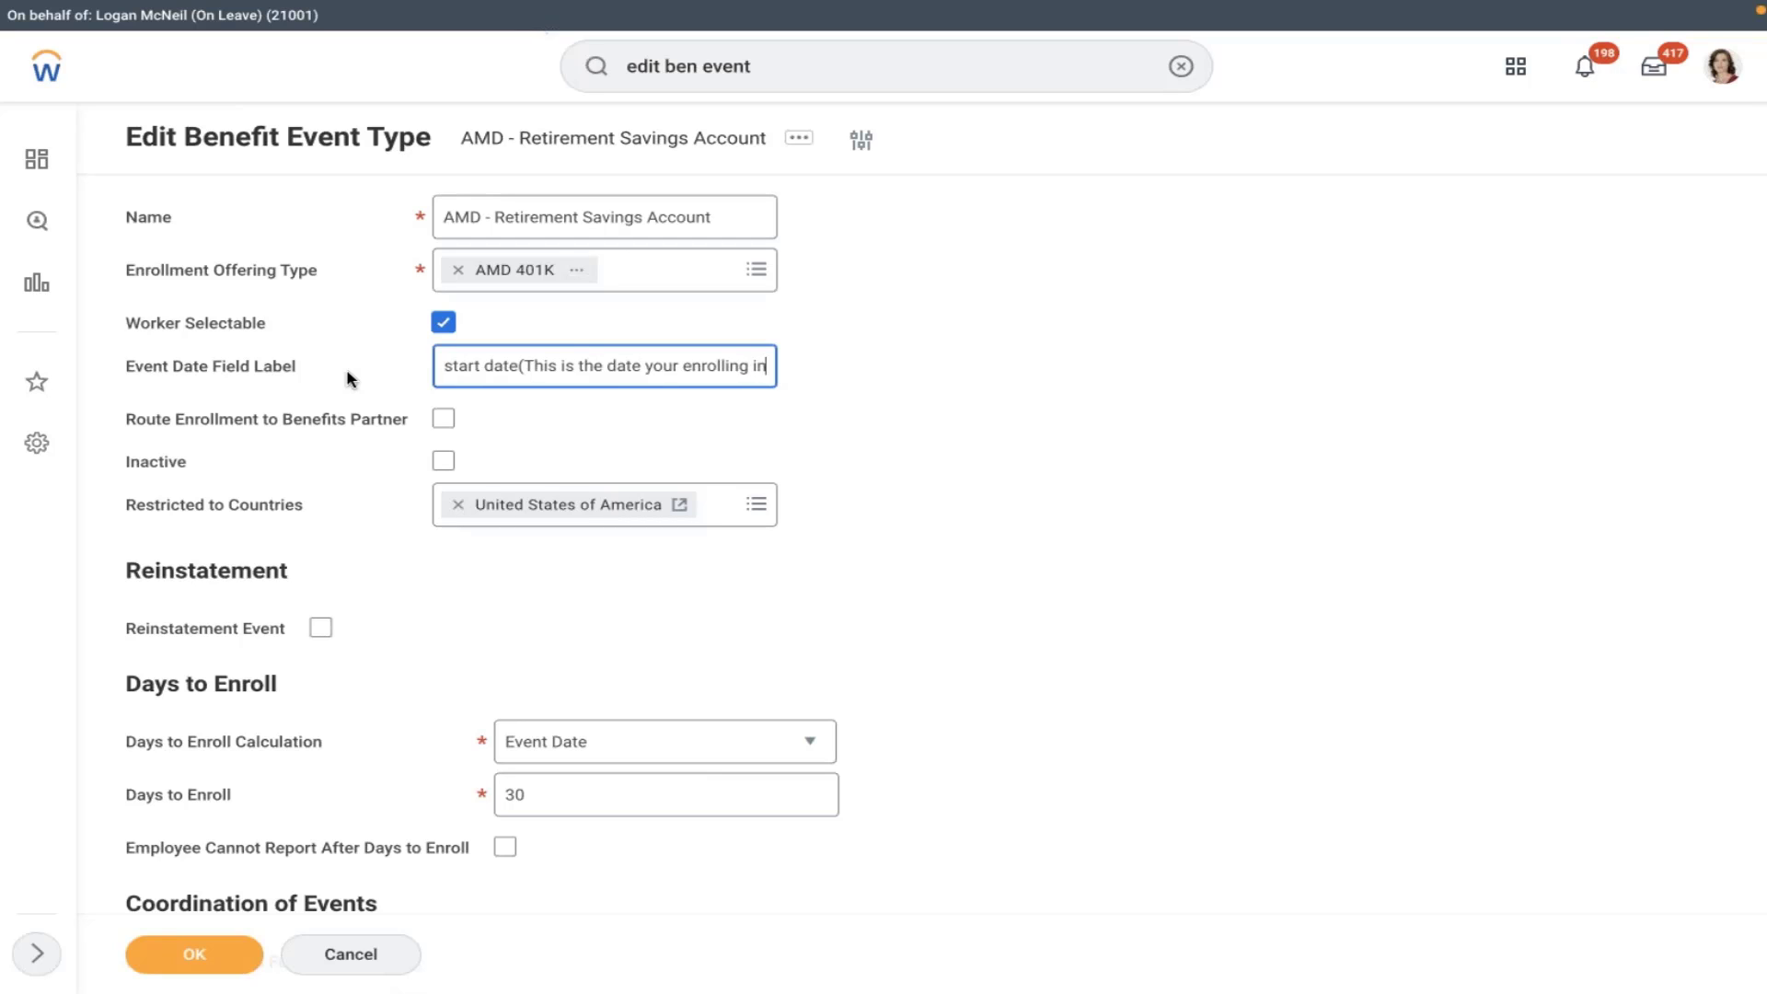
{"action": "type", "text": " to the plan"}
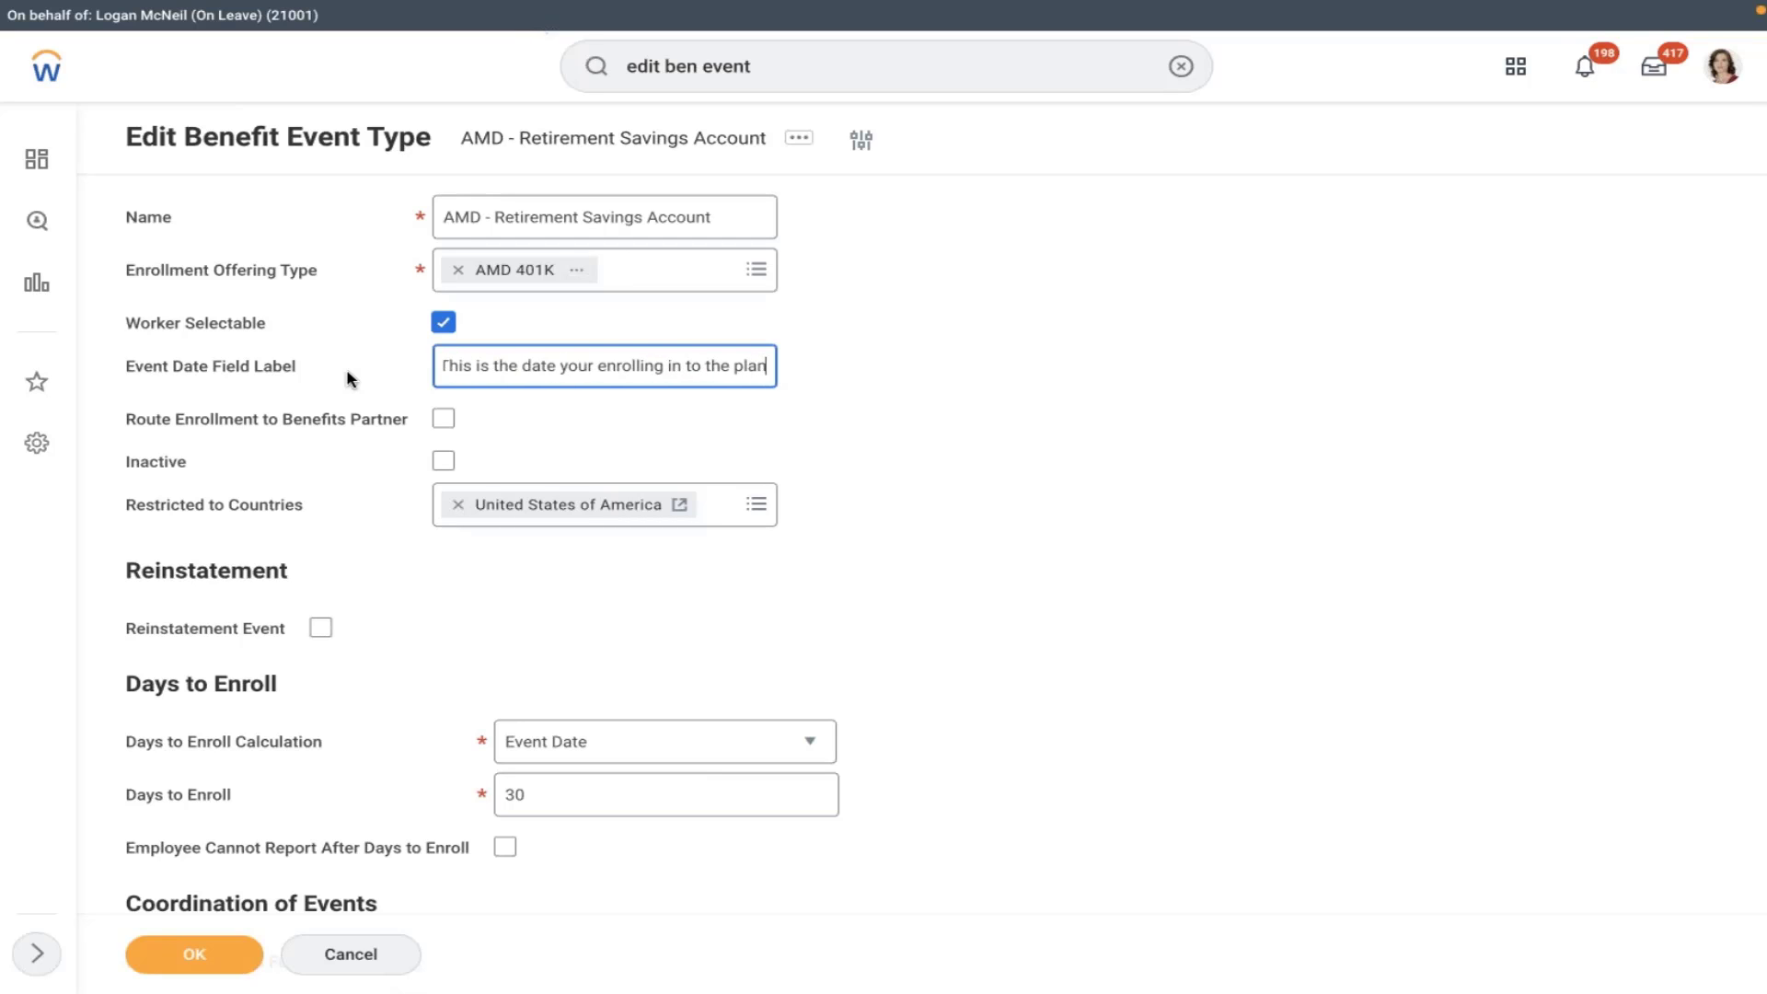
{"action": "type", "text": ")"}
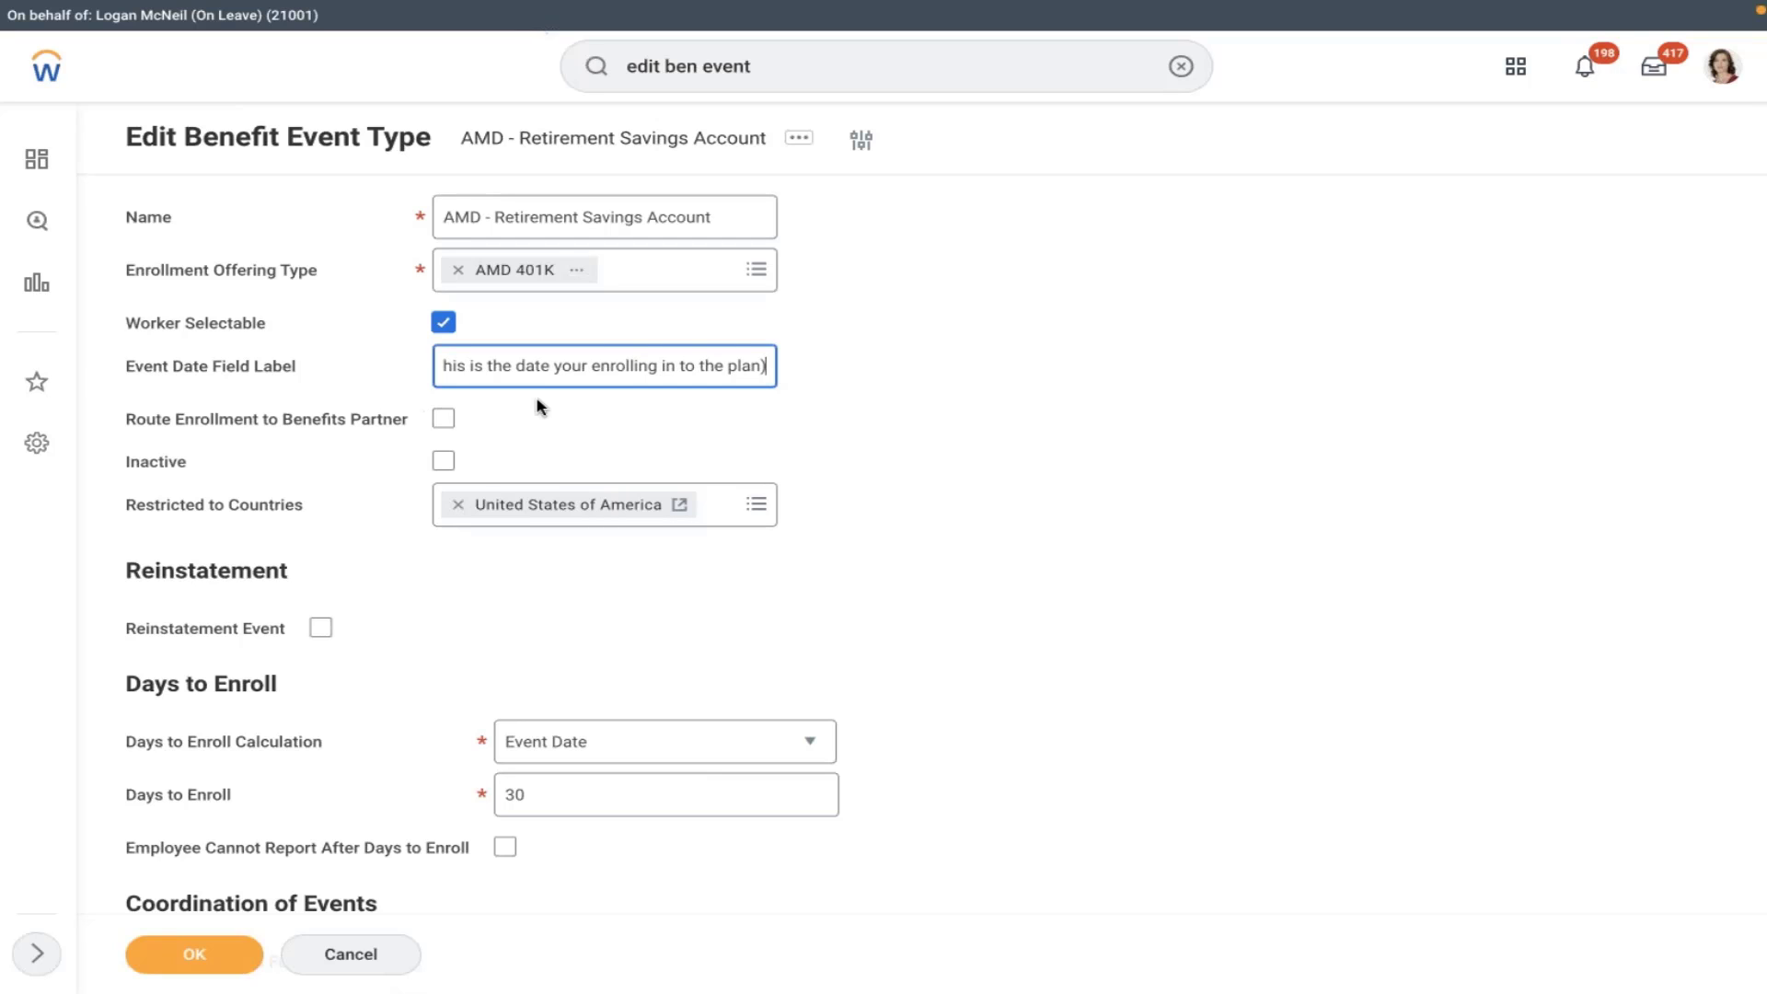
{"action": "left_click", "coordinate": [540, 406]}
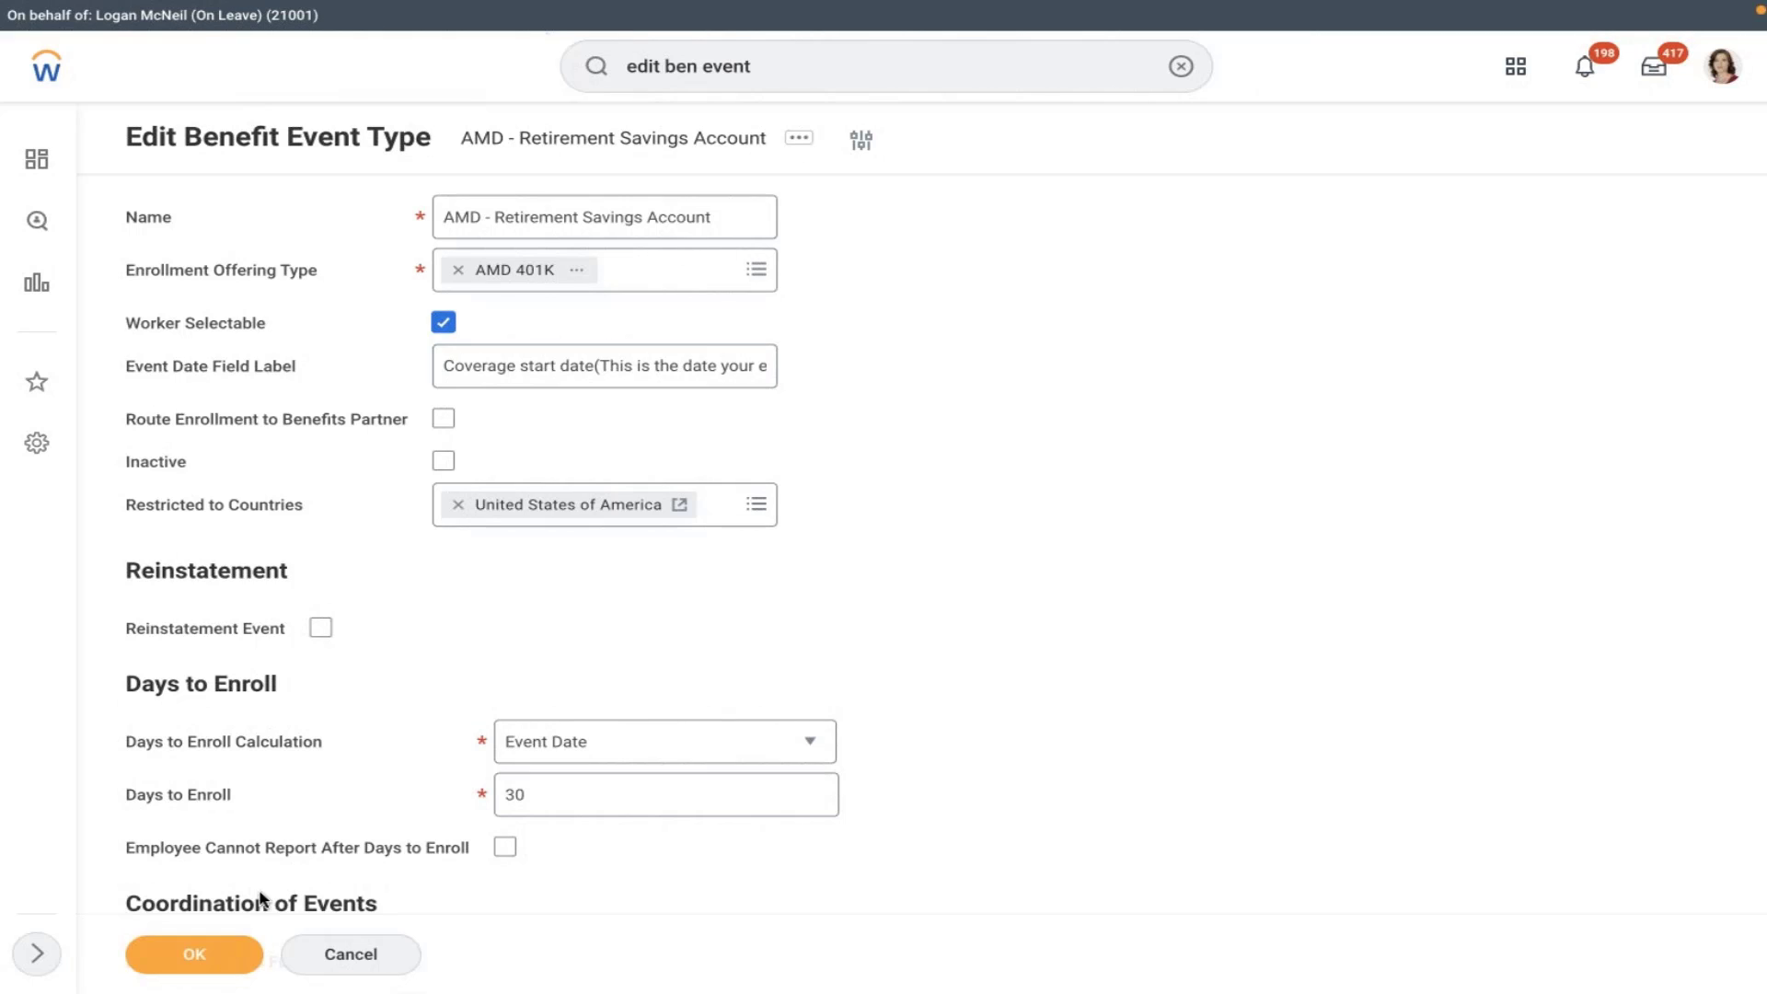
{"action": "left_click", "coordinate": [207, 953]}
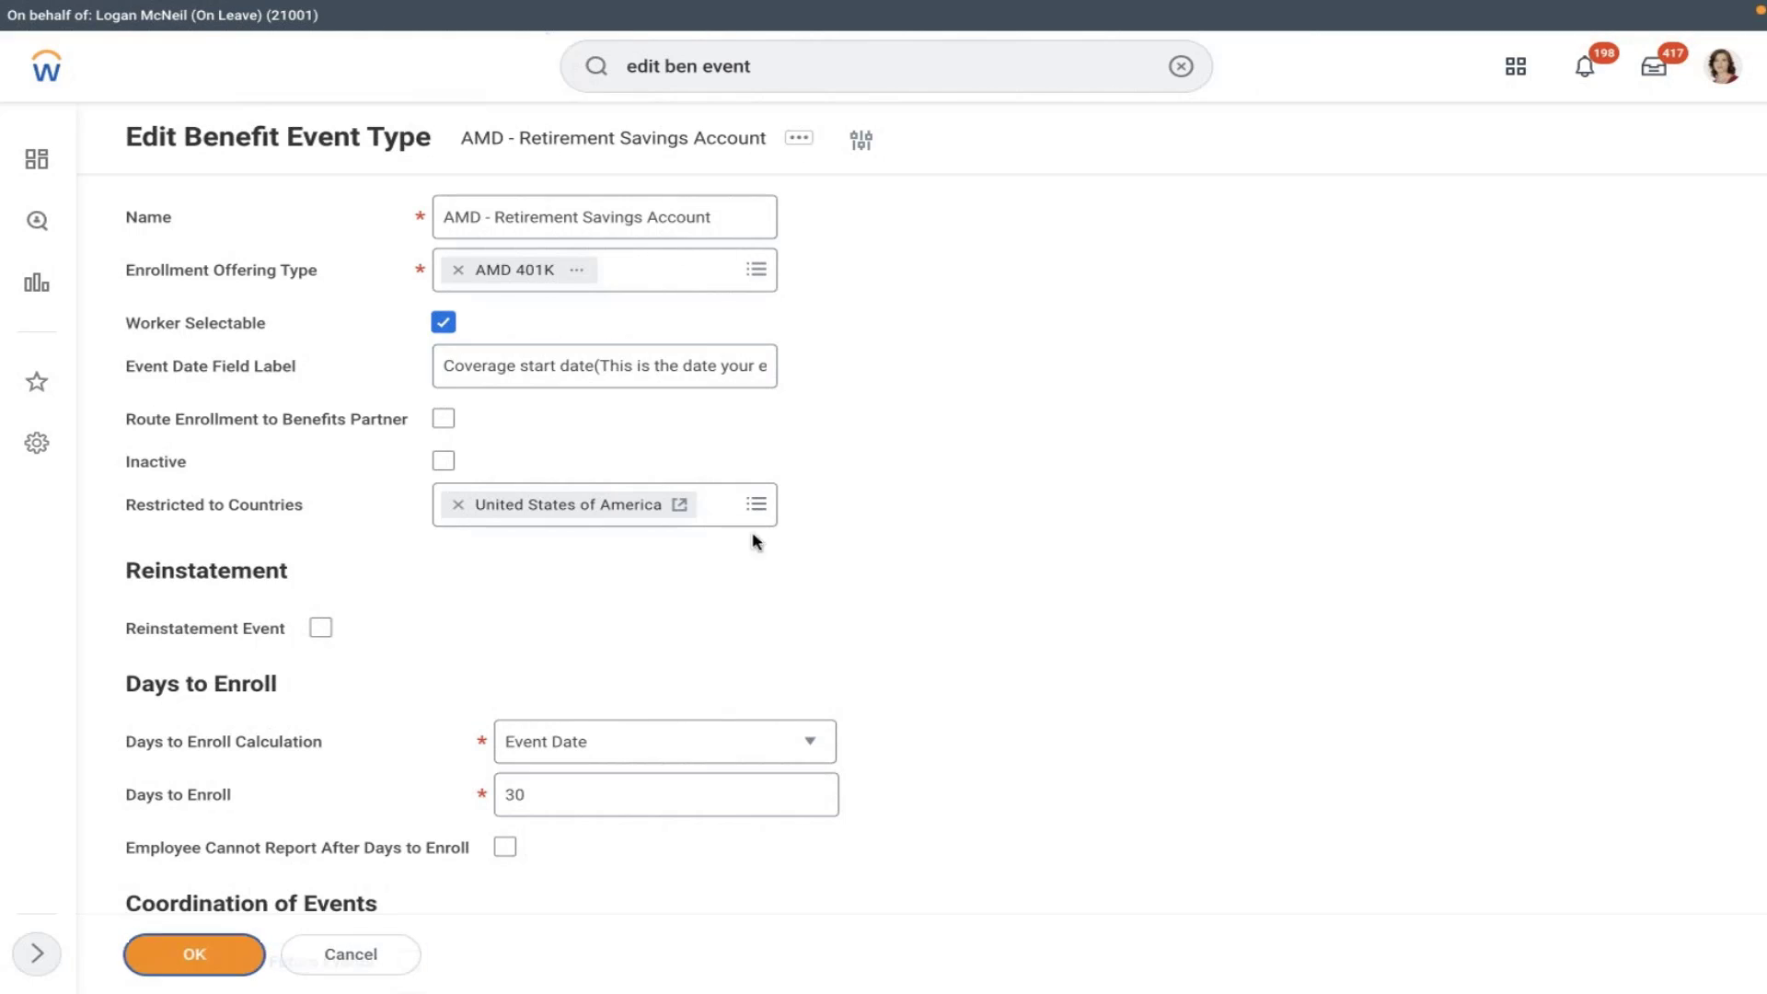
- Search for the employee by name and open their worker profile
{"action": "left_click", "coordinate": [1181, 65]}
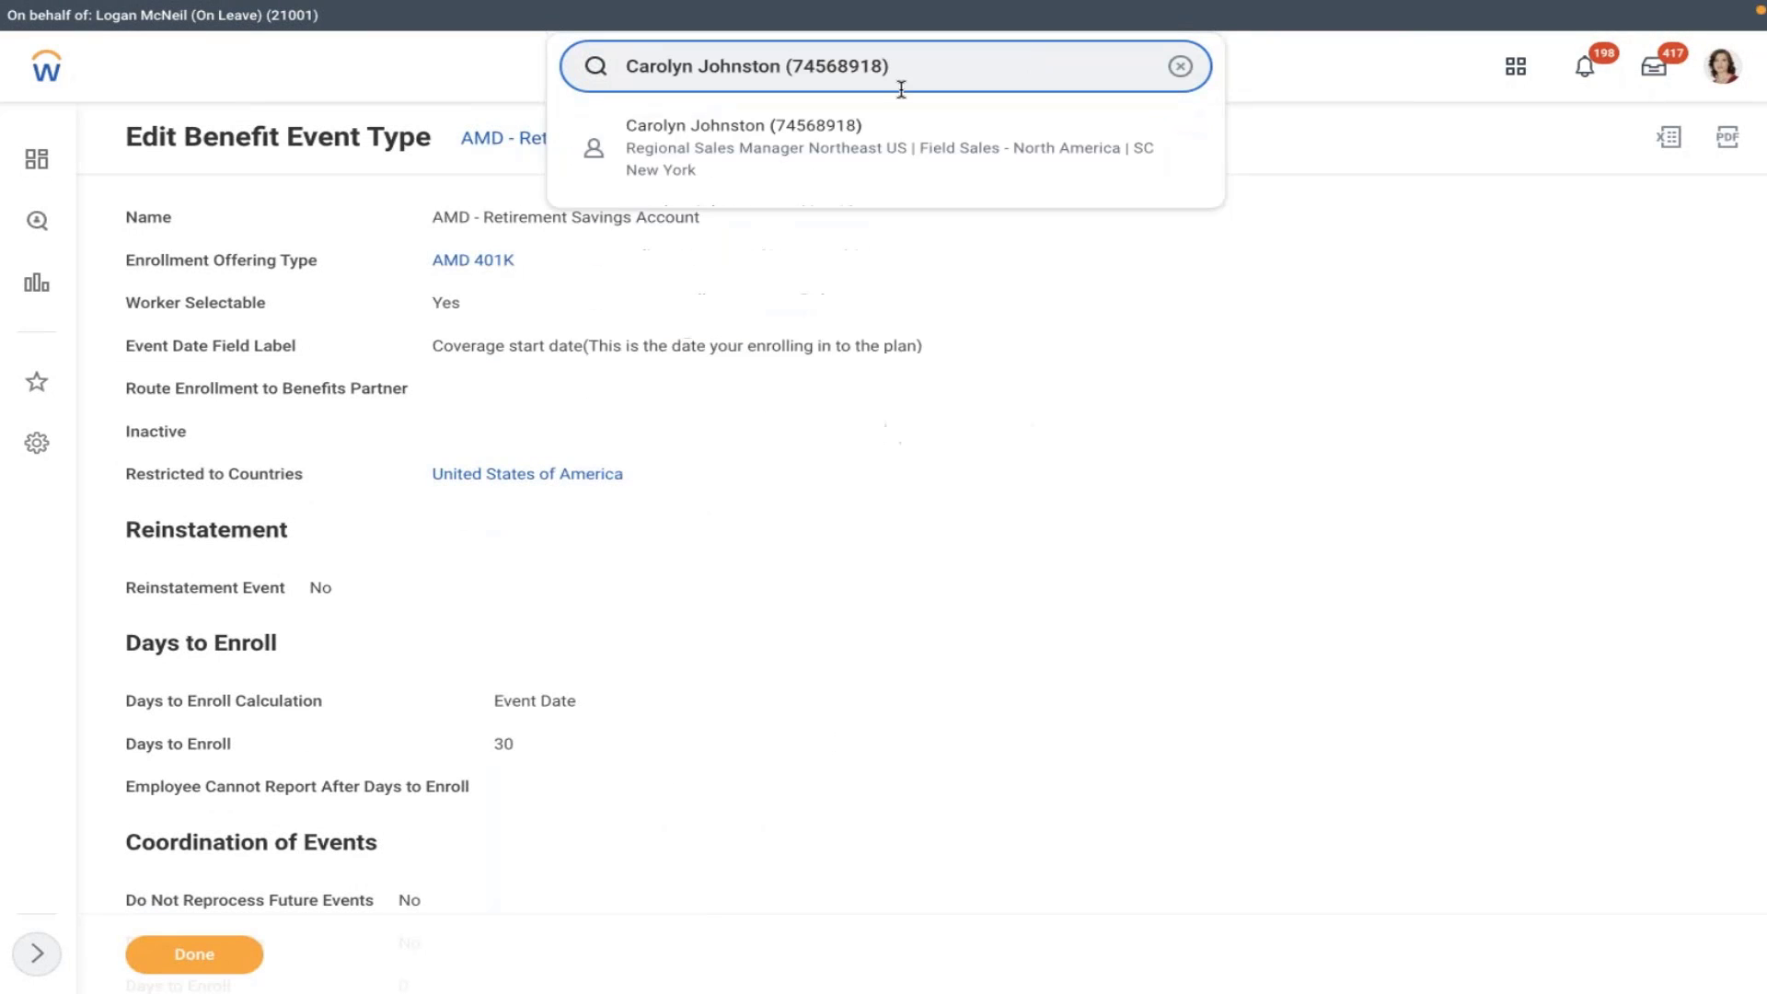
{"action": "left_click", "coordinate": [820, 153]}
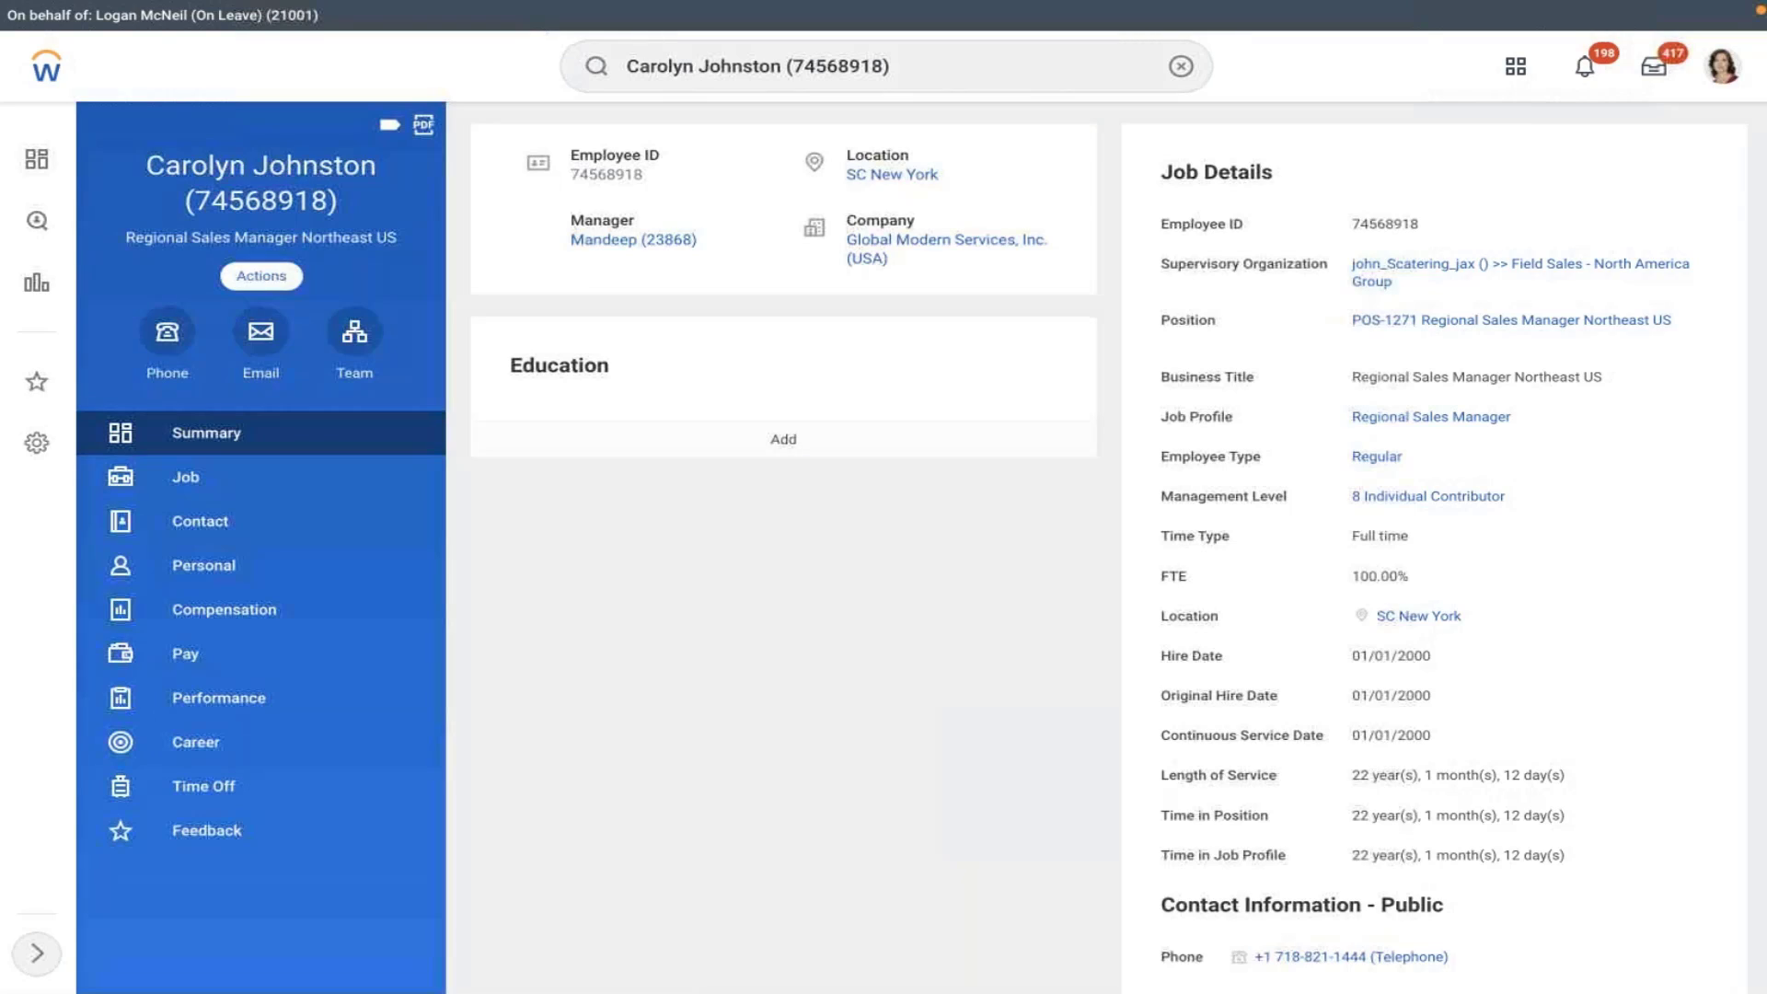
- Start Change Benefits with reason AMD - Retirement Savings Account and coverage starting 02/01/2022
{"action": "left_click", "coordinate": [261, 275]}
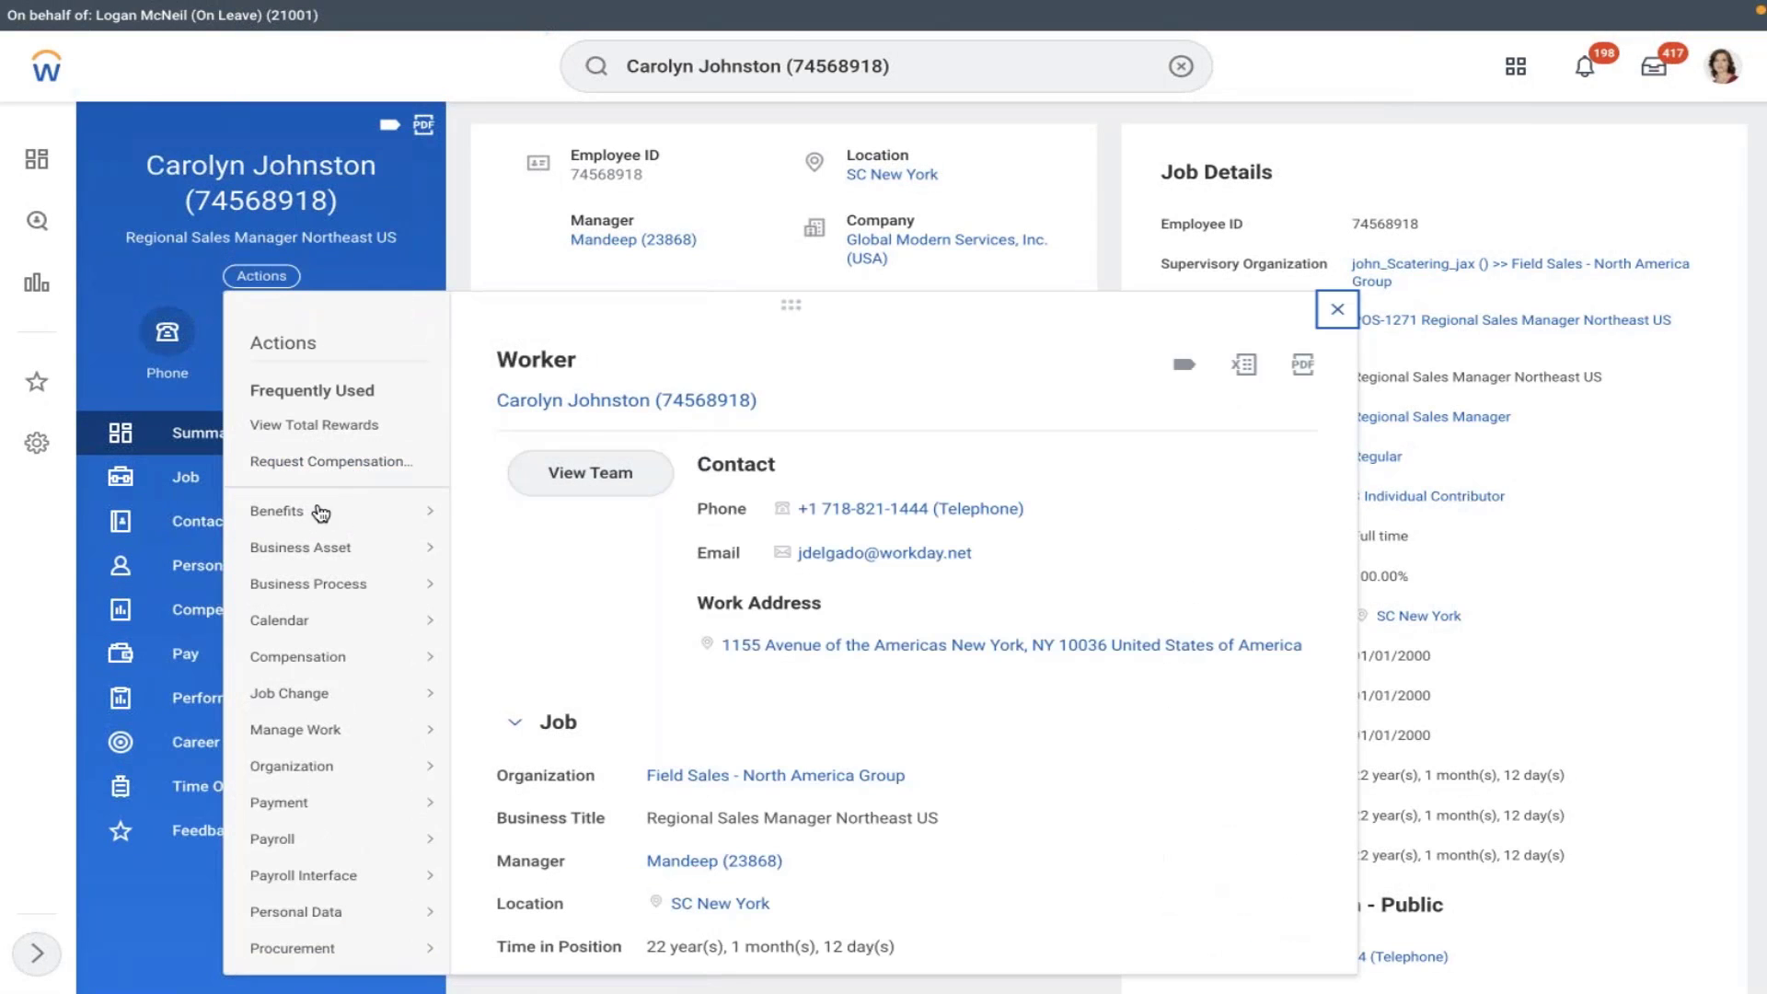
{"action": "mouse_move", "coordinate": [277, 509]}
{"action": "left_click", "coordinate": [538, 39]}
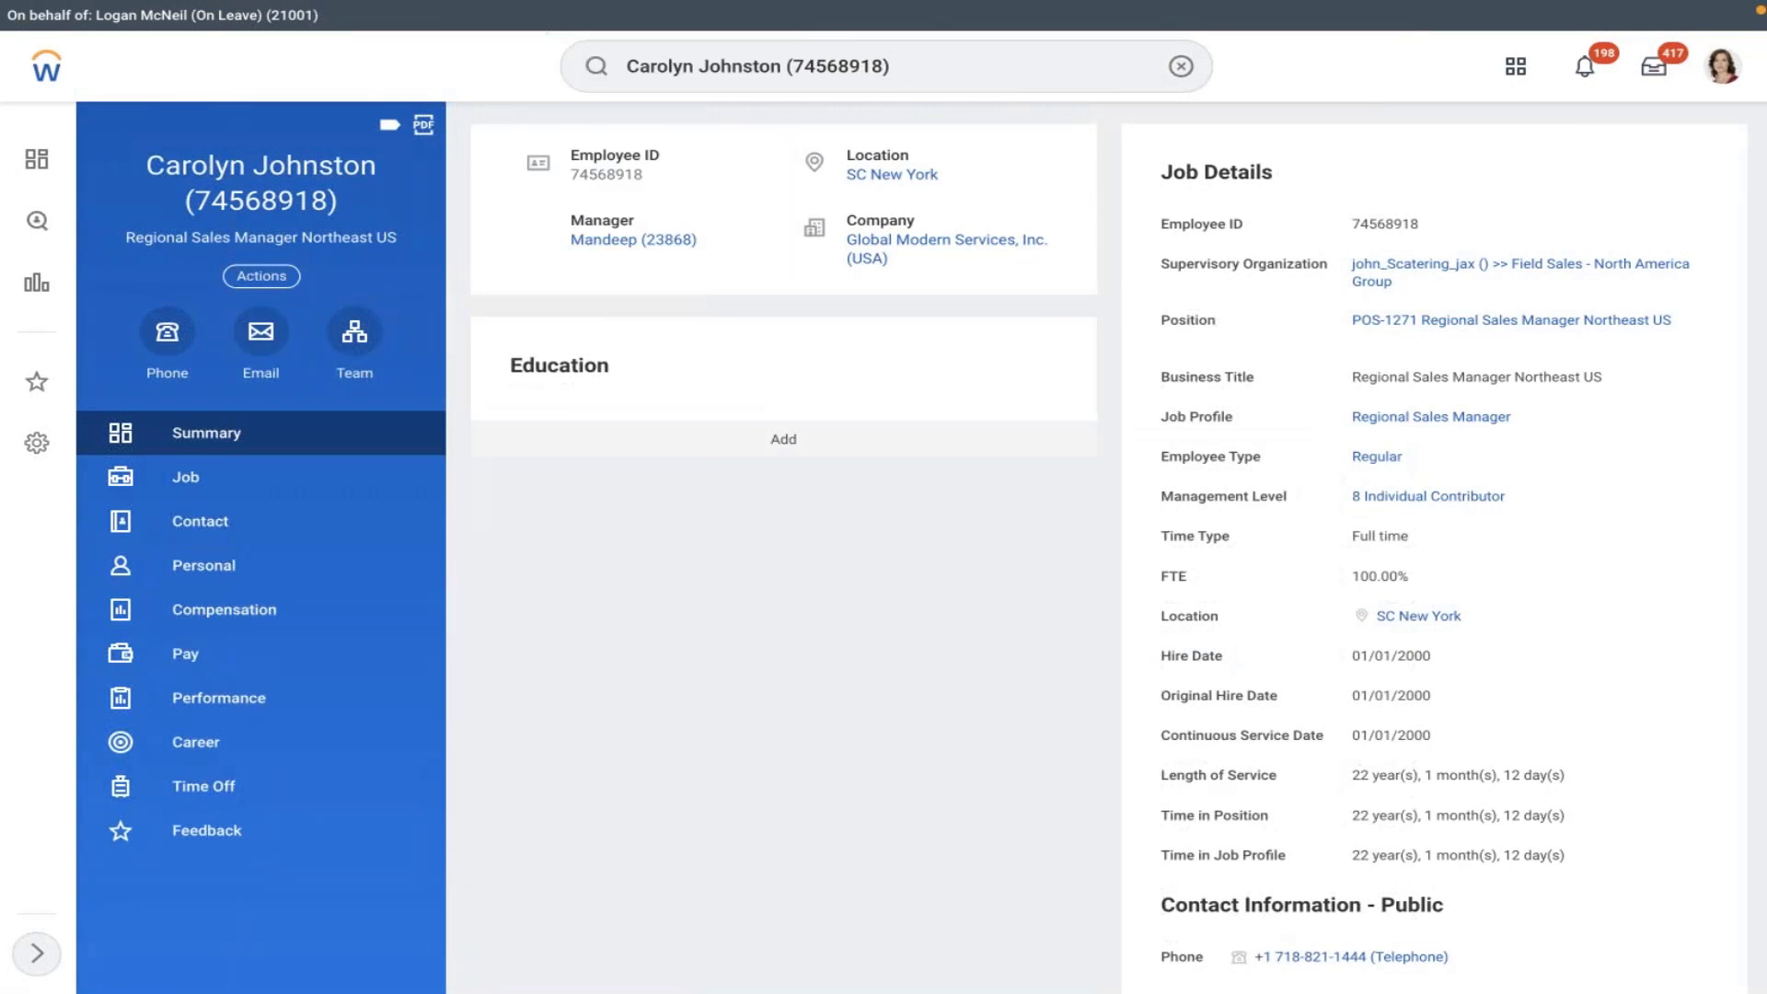
{"action": "left_click", "coordinate": [586, 223]}
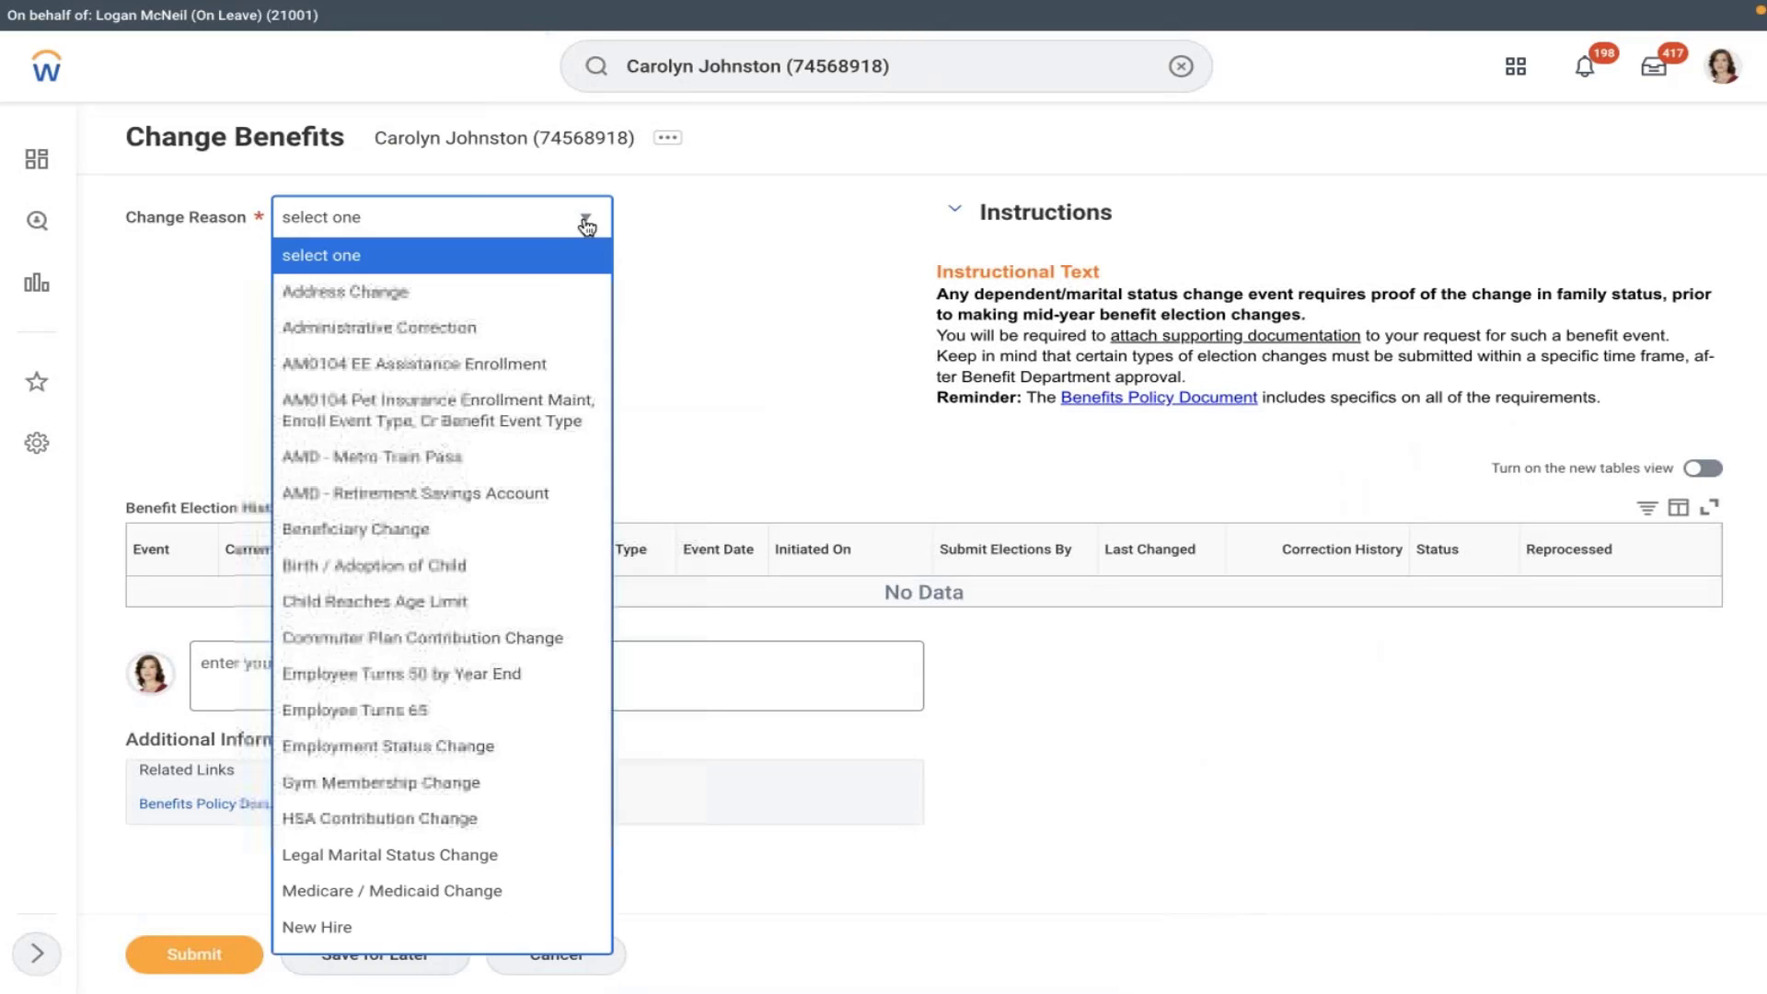
{"action": "left_click", "coordinate": [403, 497]}
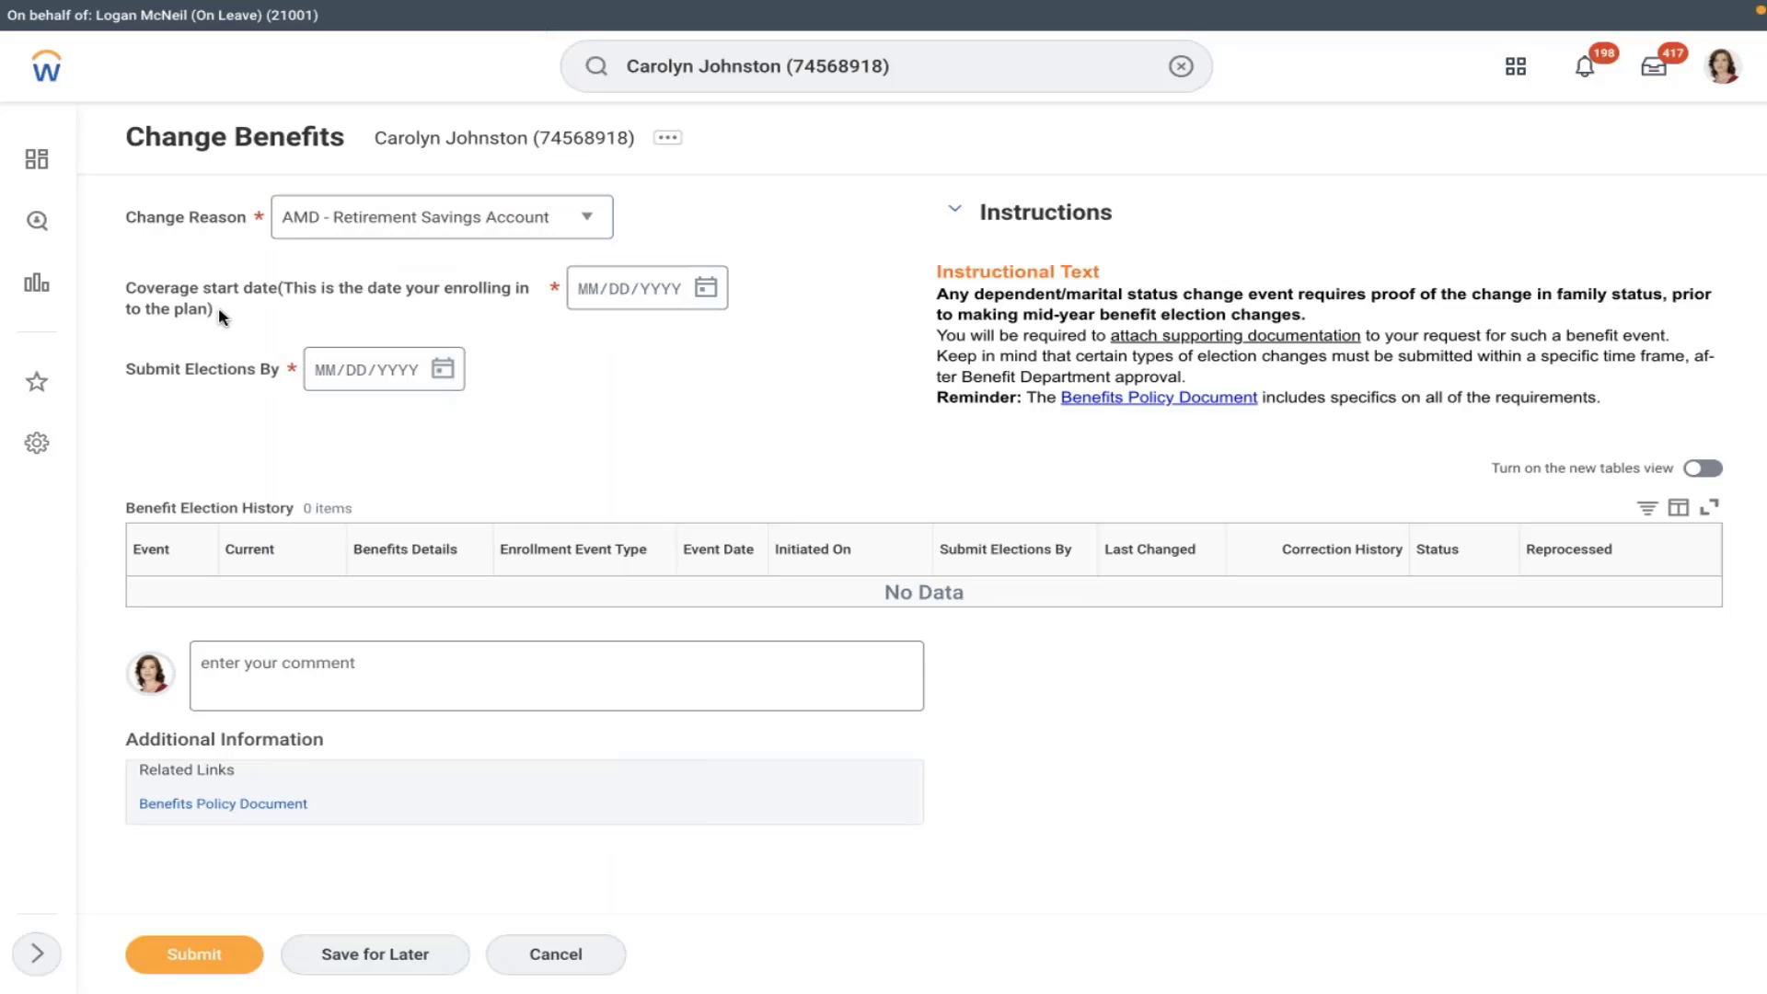
{"action": "left_click_drag", "start_coordinate": [218, 306], "coordinate": [127, 293]}
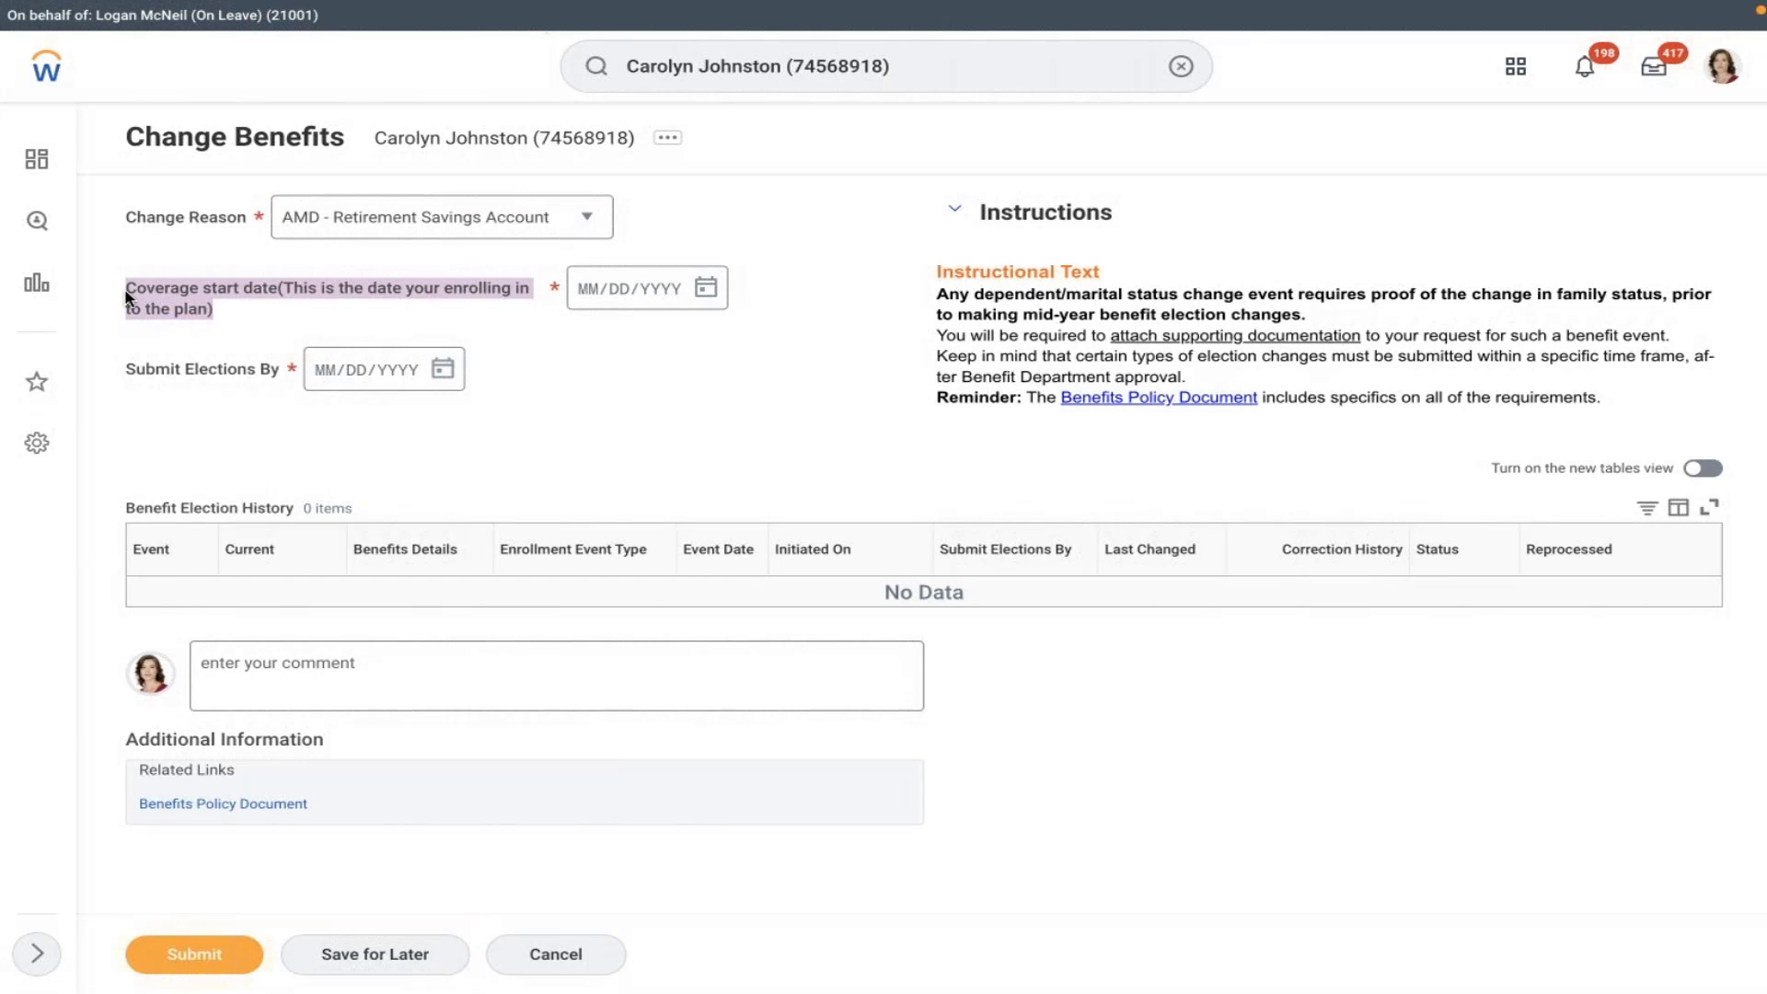
{"action": "left_click", "coordinate": [709, 289]}
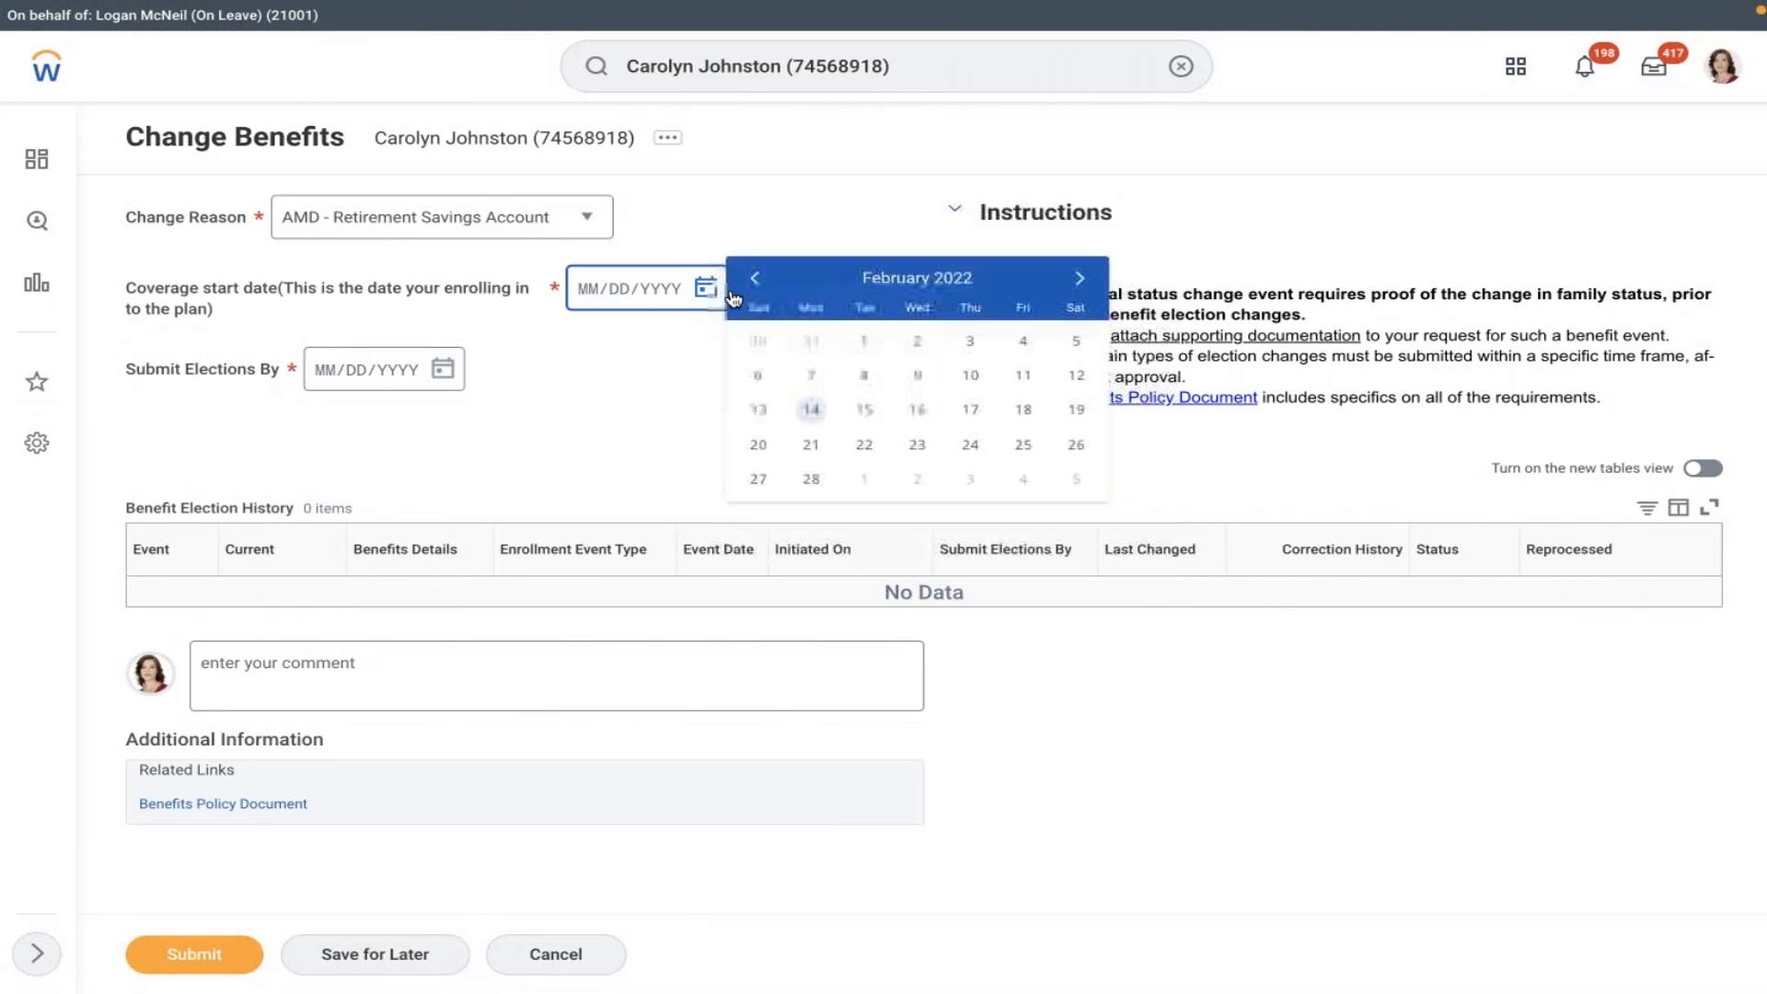
{"action": "left_click", "coordinate": [864, 342]}
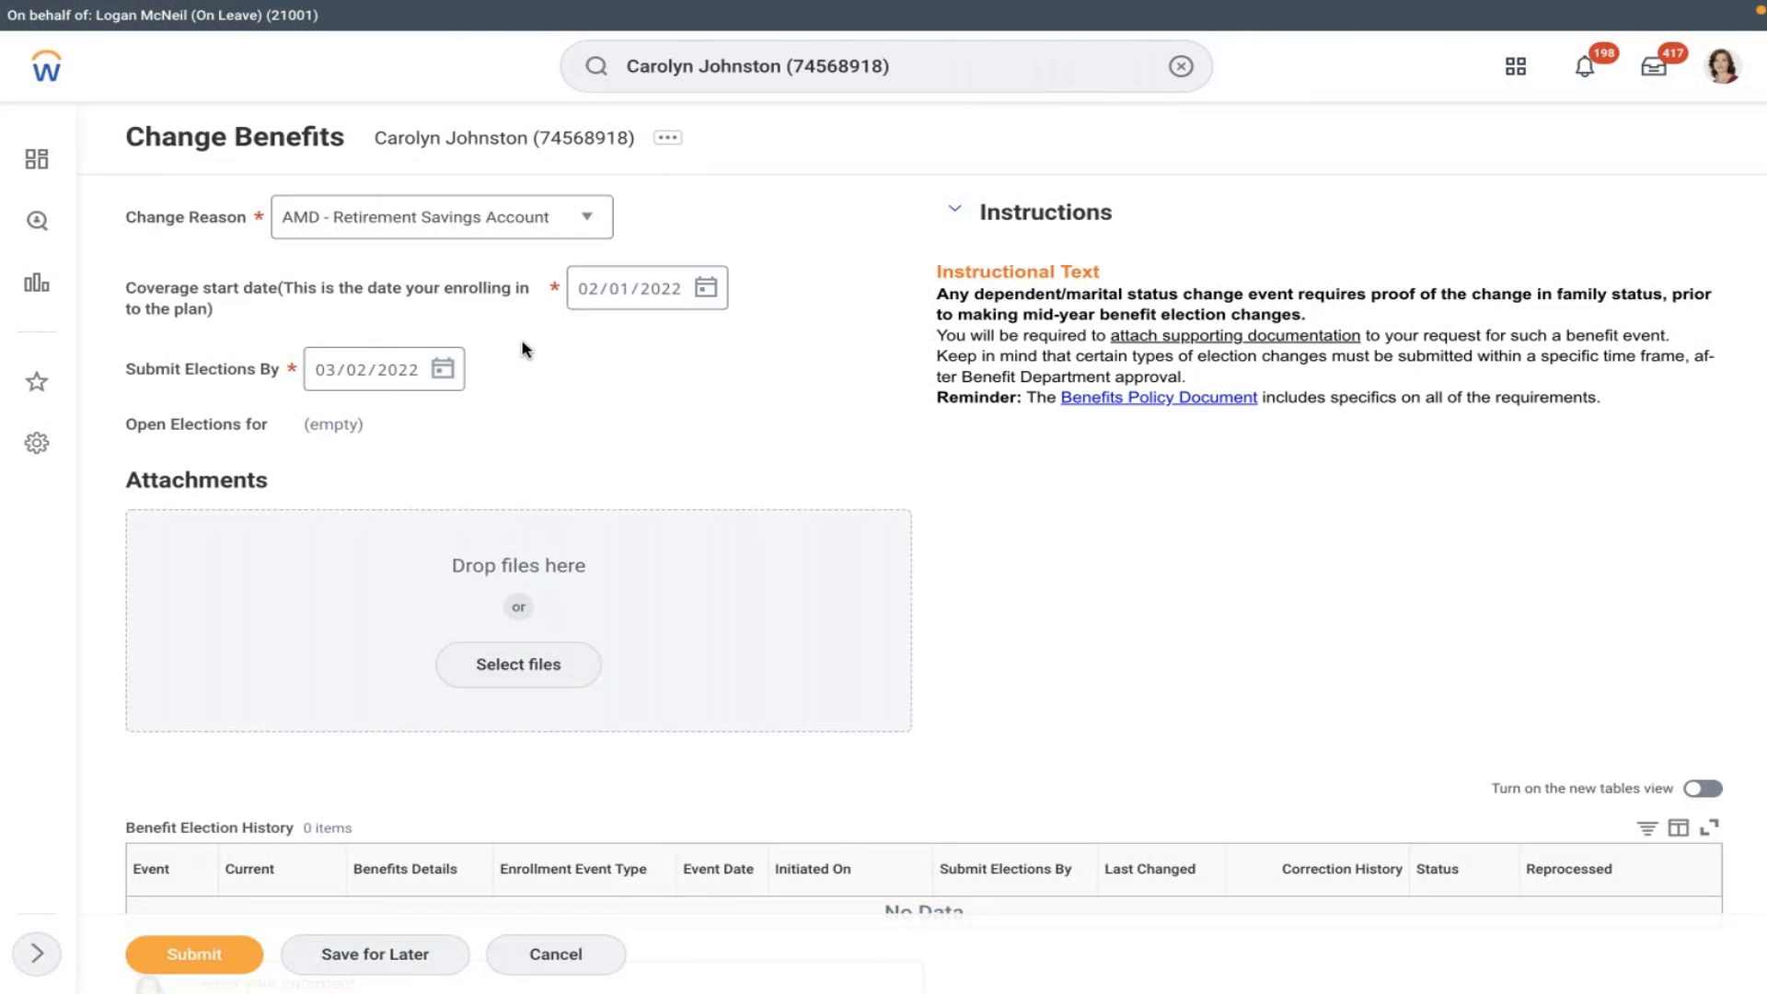
- Keep AMD - Retirement Savings Account as the reason and check the empty open elections value
{"action": "left_click_drag", "start_coordinate": [308, 426], "coordinate": [364, 431]}
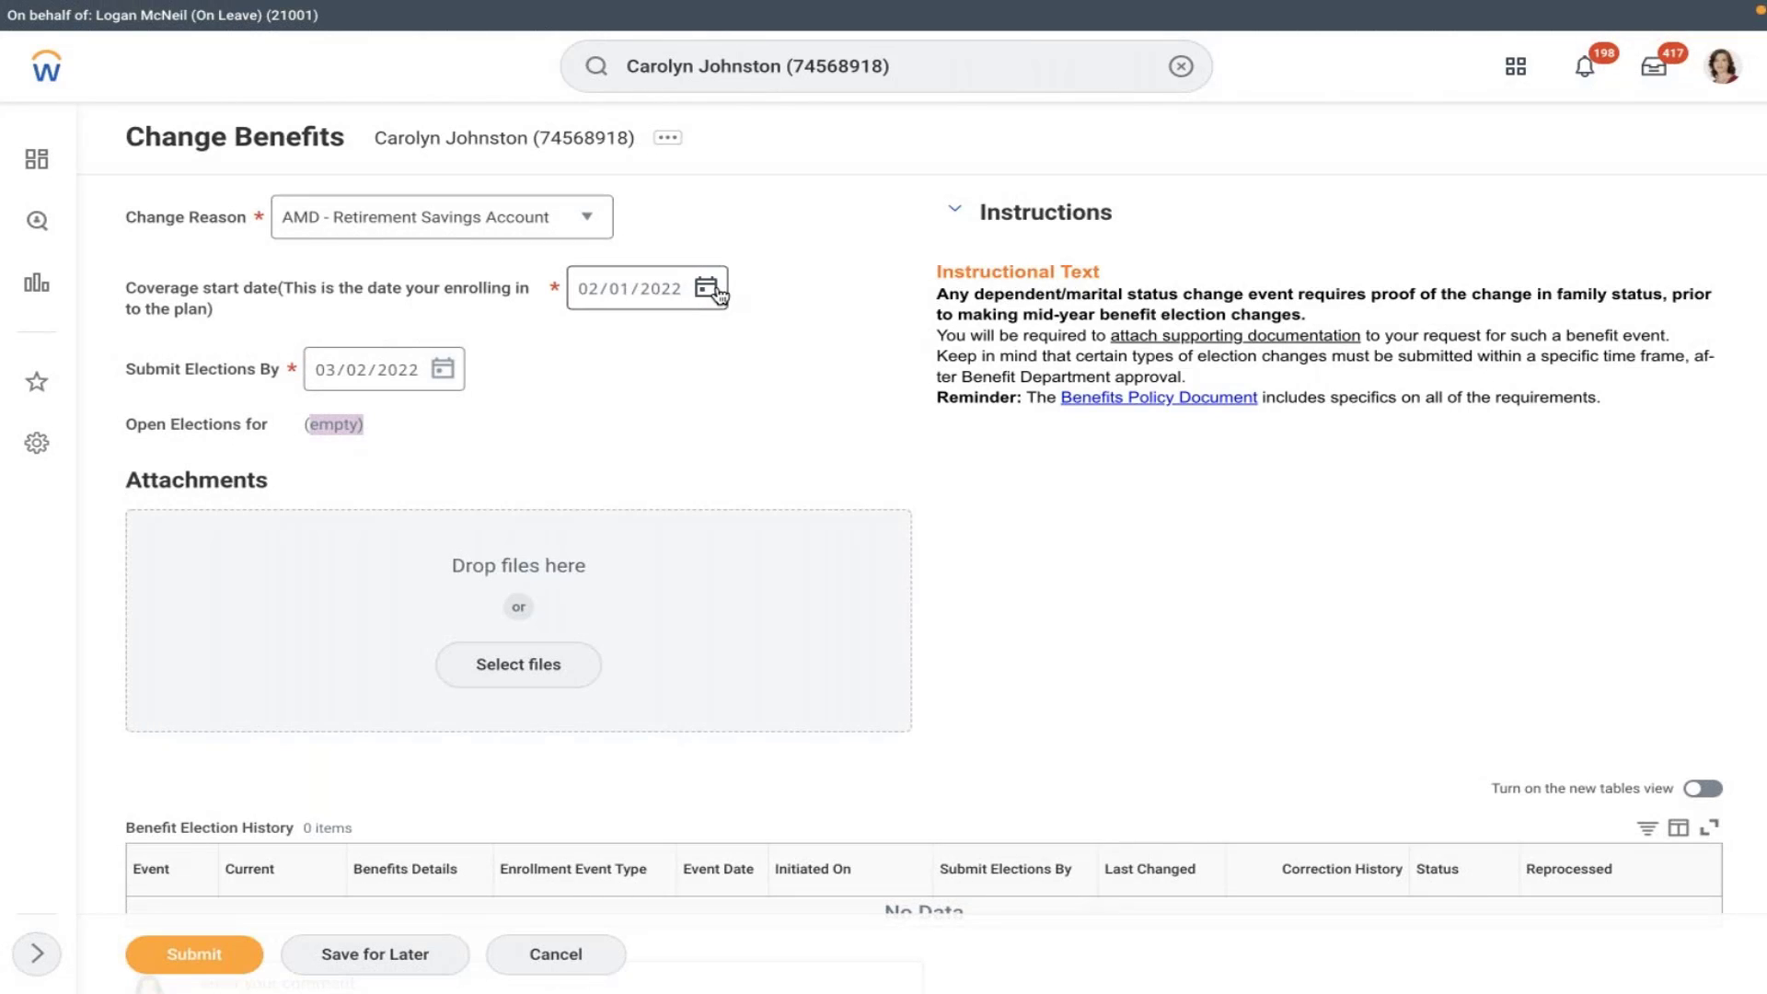
{"action": "left_click", "coordinate": [313, 419]}
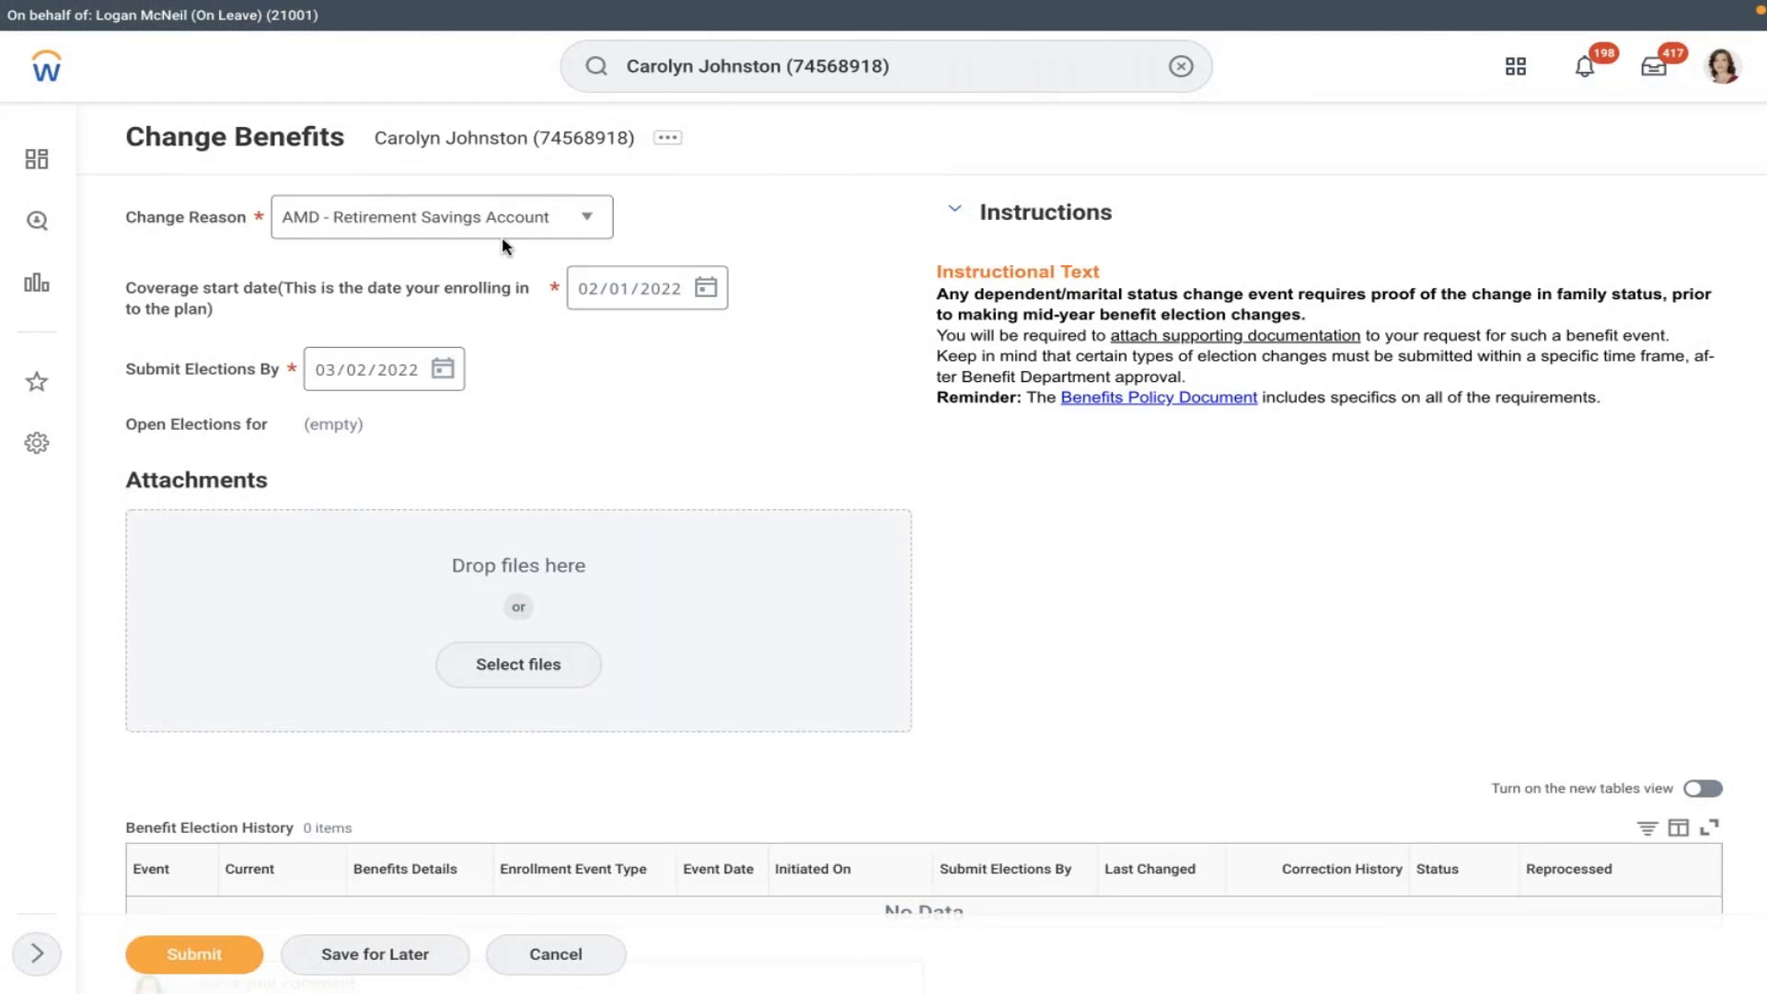
{"action": "left_click", "coordinate": [474, 238]}
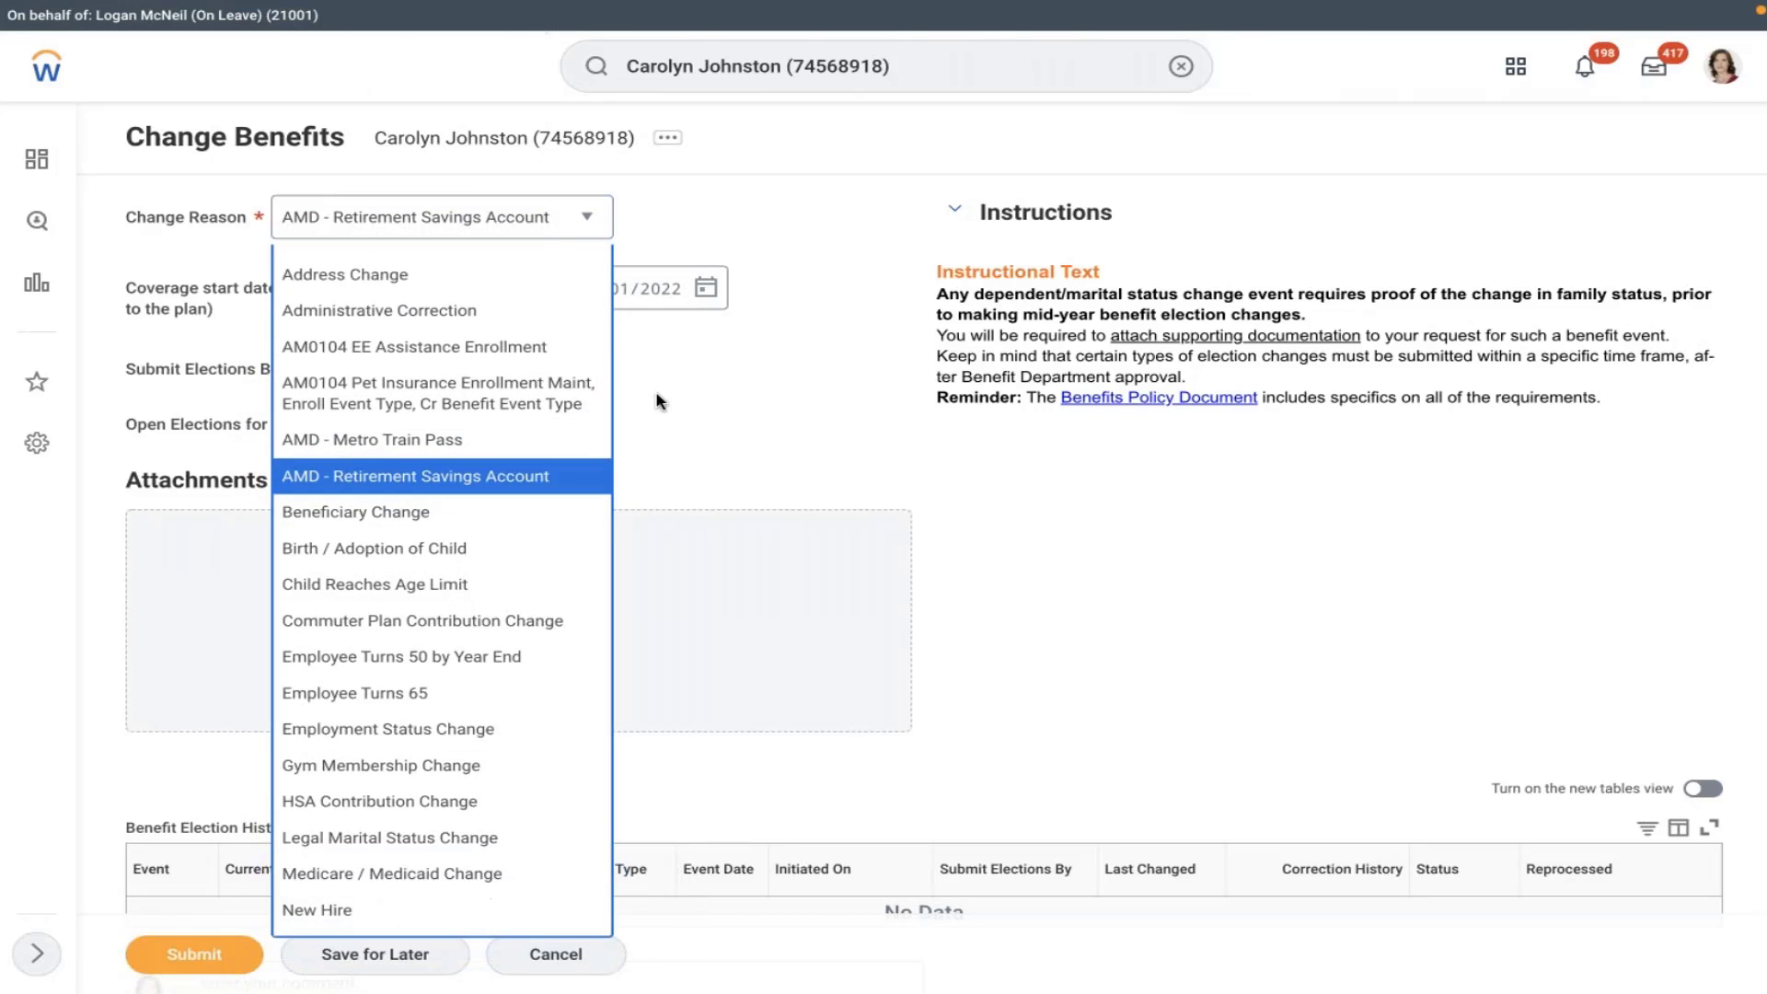
{"action": "left_click", "coordinate": [307, 435]}
{"action": "left_click_drag", "start_coordinate": [303, 428], "coordinate": [410, 436]}
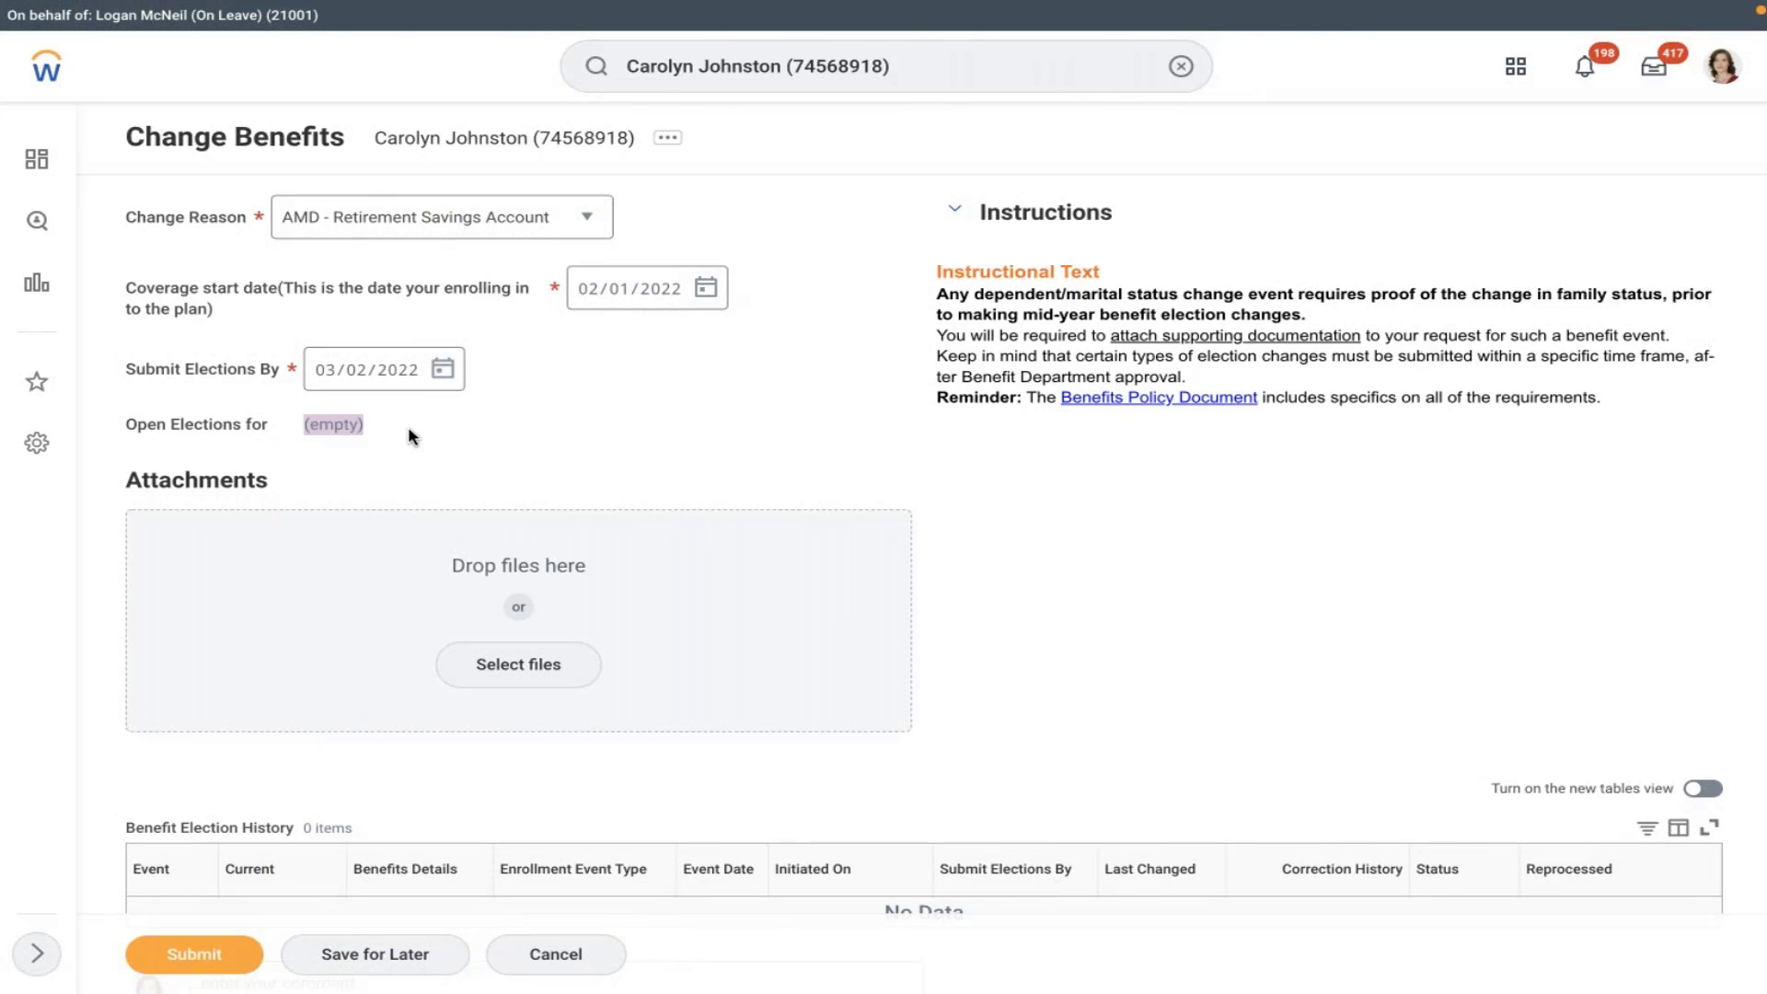
{"action": "left_click", "coordinate": [410, 437]}
- Cancel the benefits change and discard it
{"action": "scroll", "coordinate": [411, 436], "scroll_direction": "down", "scroll_amount": 2}
{"action": "scroll", "coordinate": [421, 471], "scroll_direction": "up", "scroll_amount": 1}
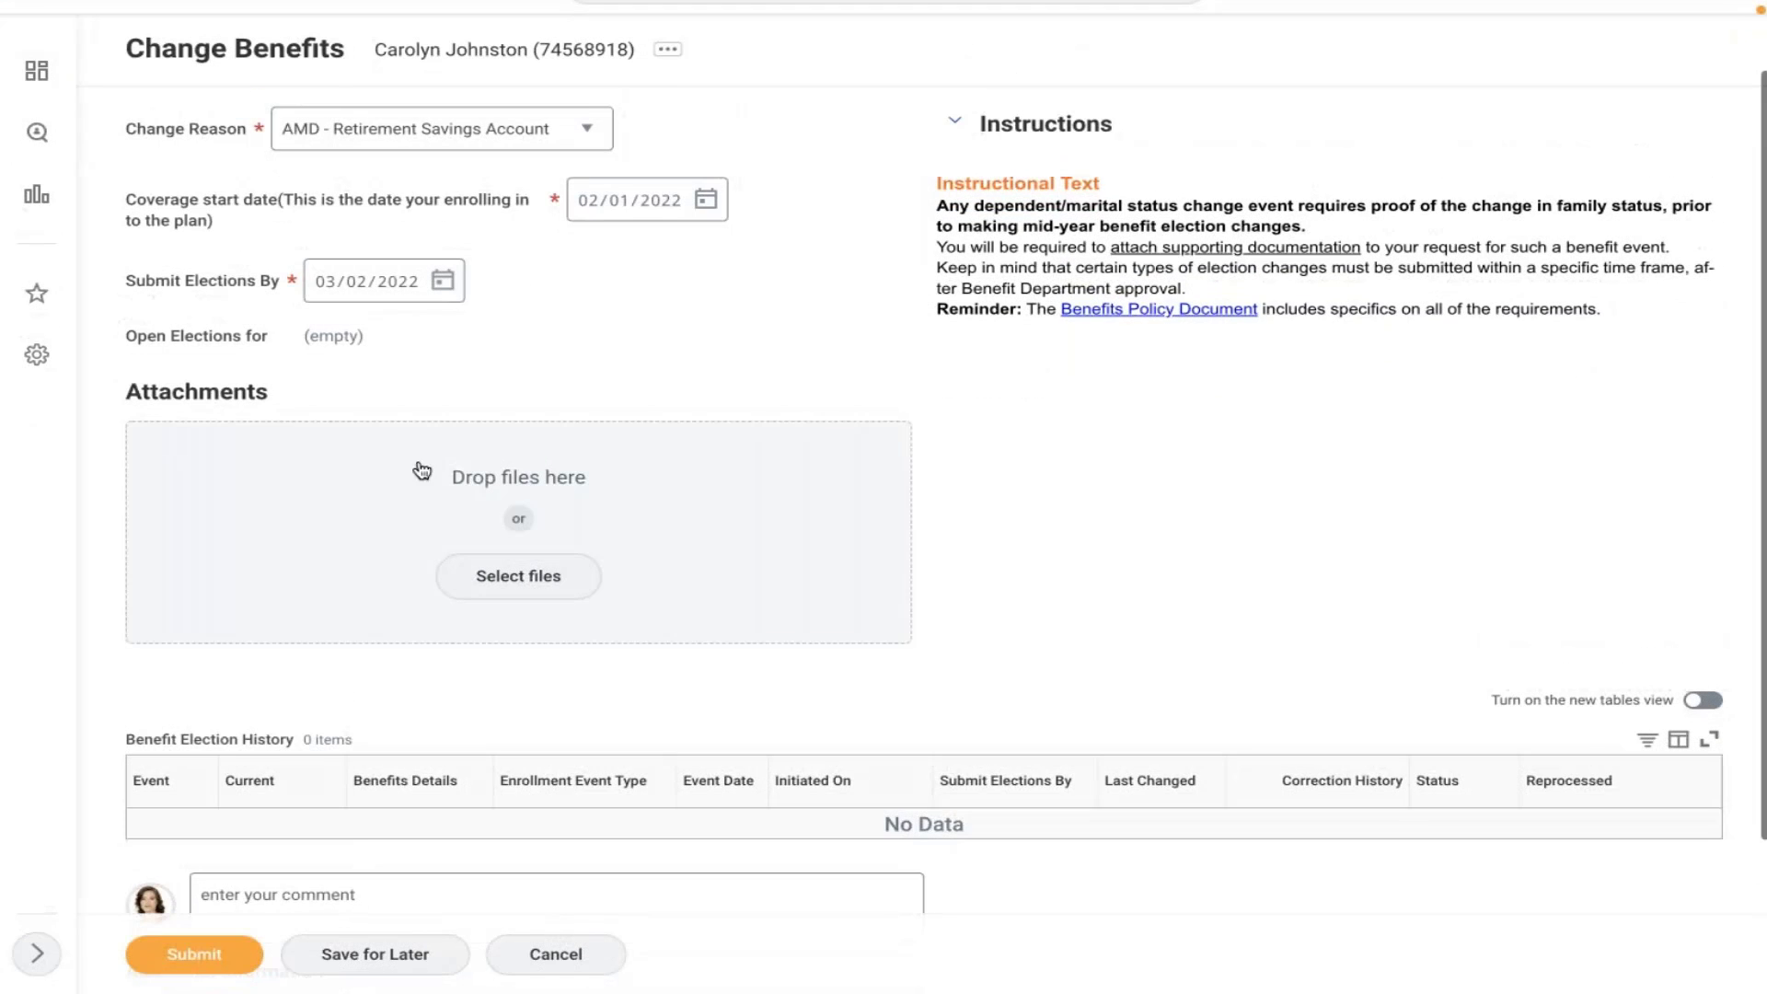
{"action": "left_click", "coordinate": [554, 954]}
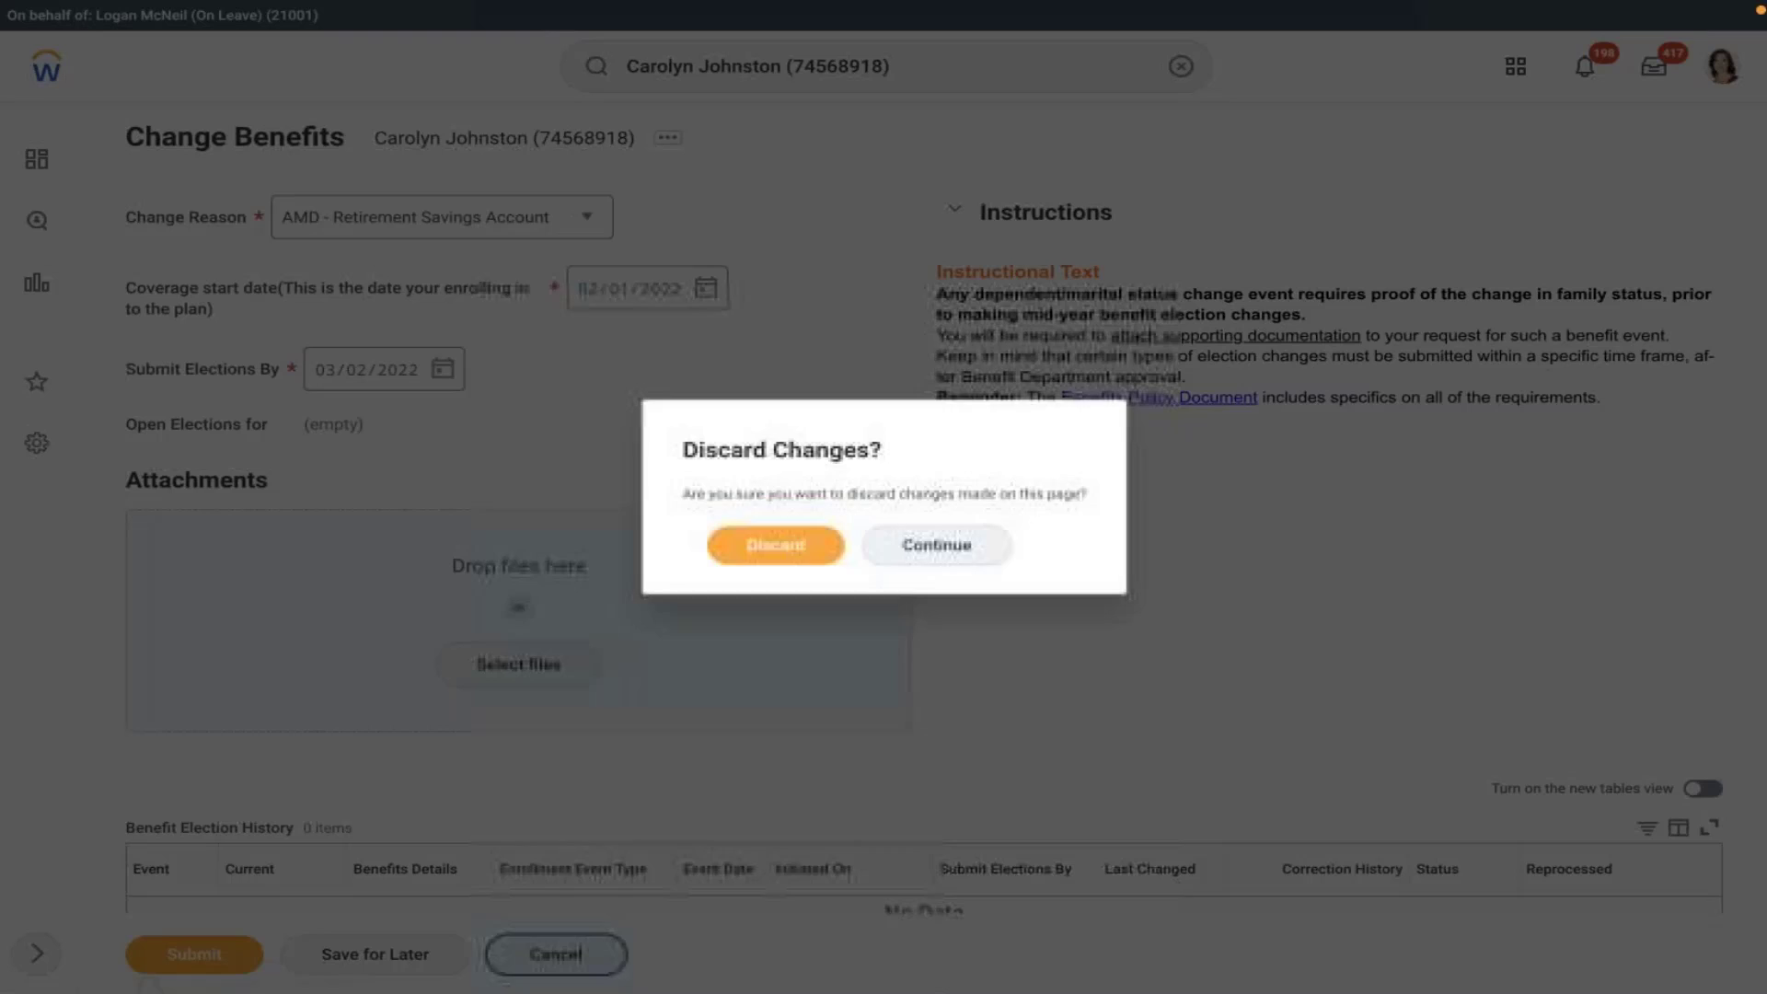
{"action": "left_click", "coordinate": [788, 547]}
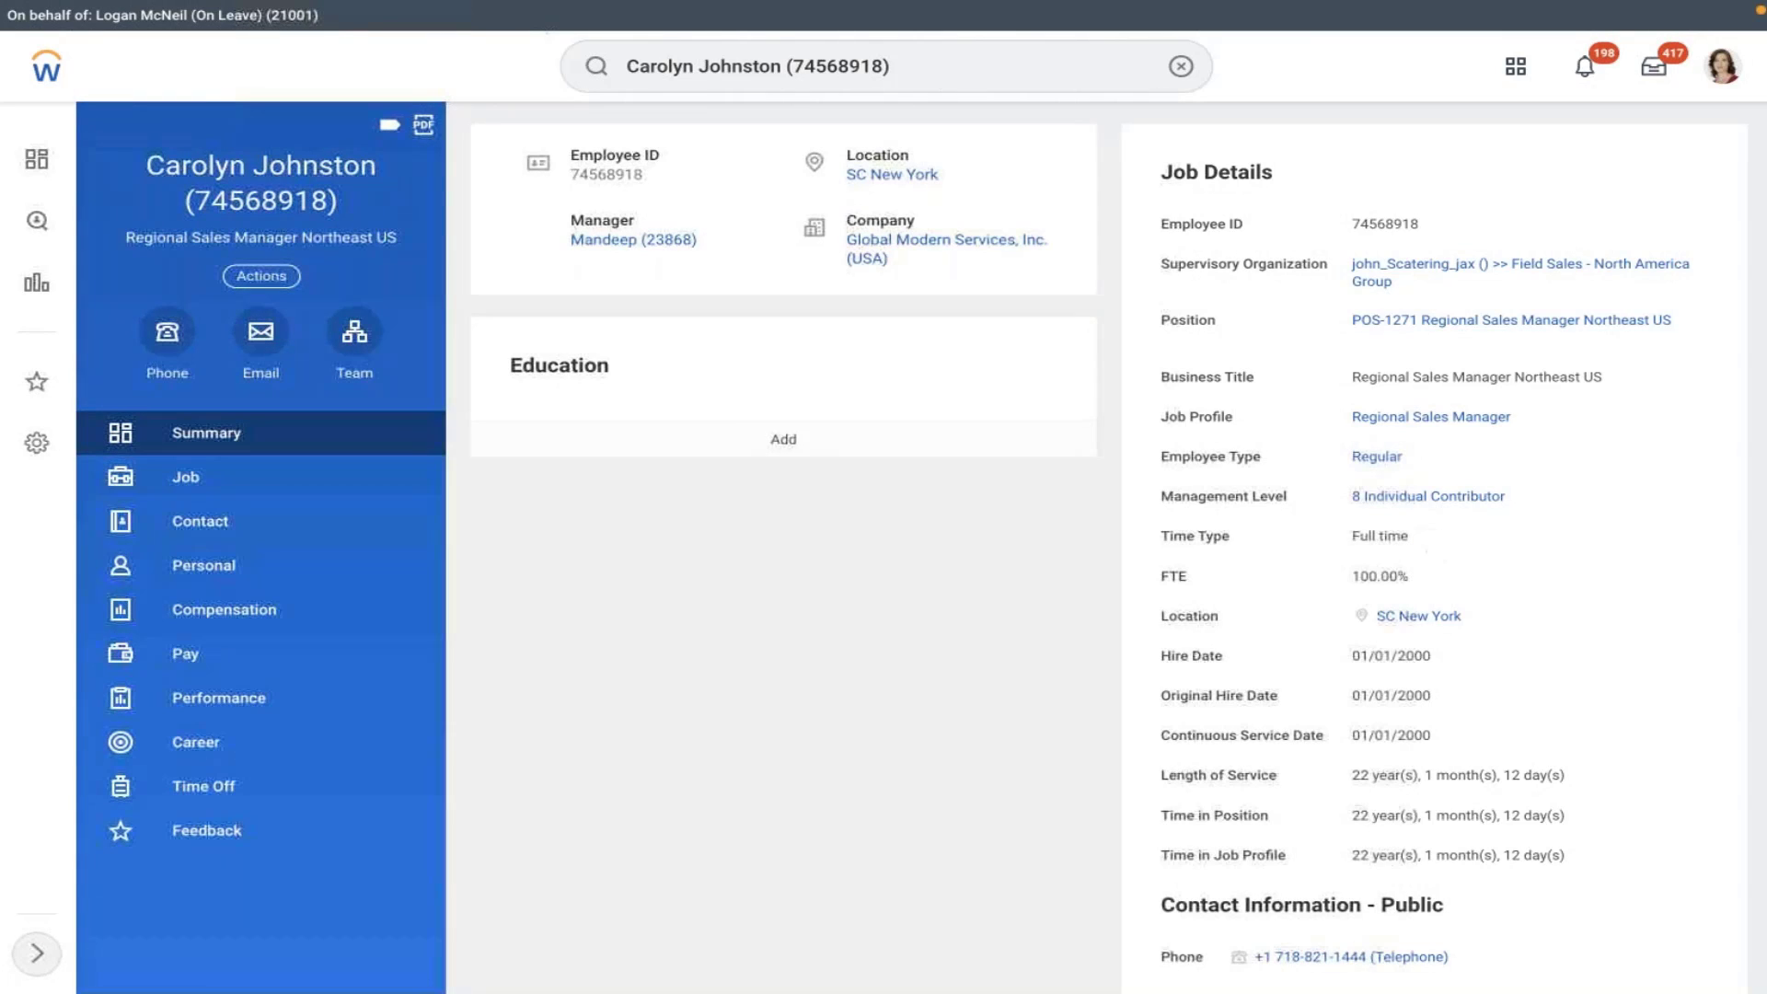
- Review the Compensation page (149,040.00 USD base pay, five plans) and show the Actions Benefits submenu
{"action": "mouse_move", "coordinate": [1432, 631]}
{"action": "left_click", "coordinate": [199, 611]}
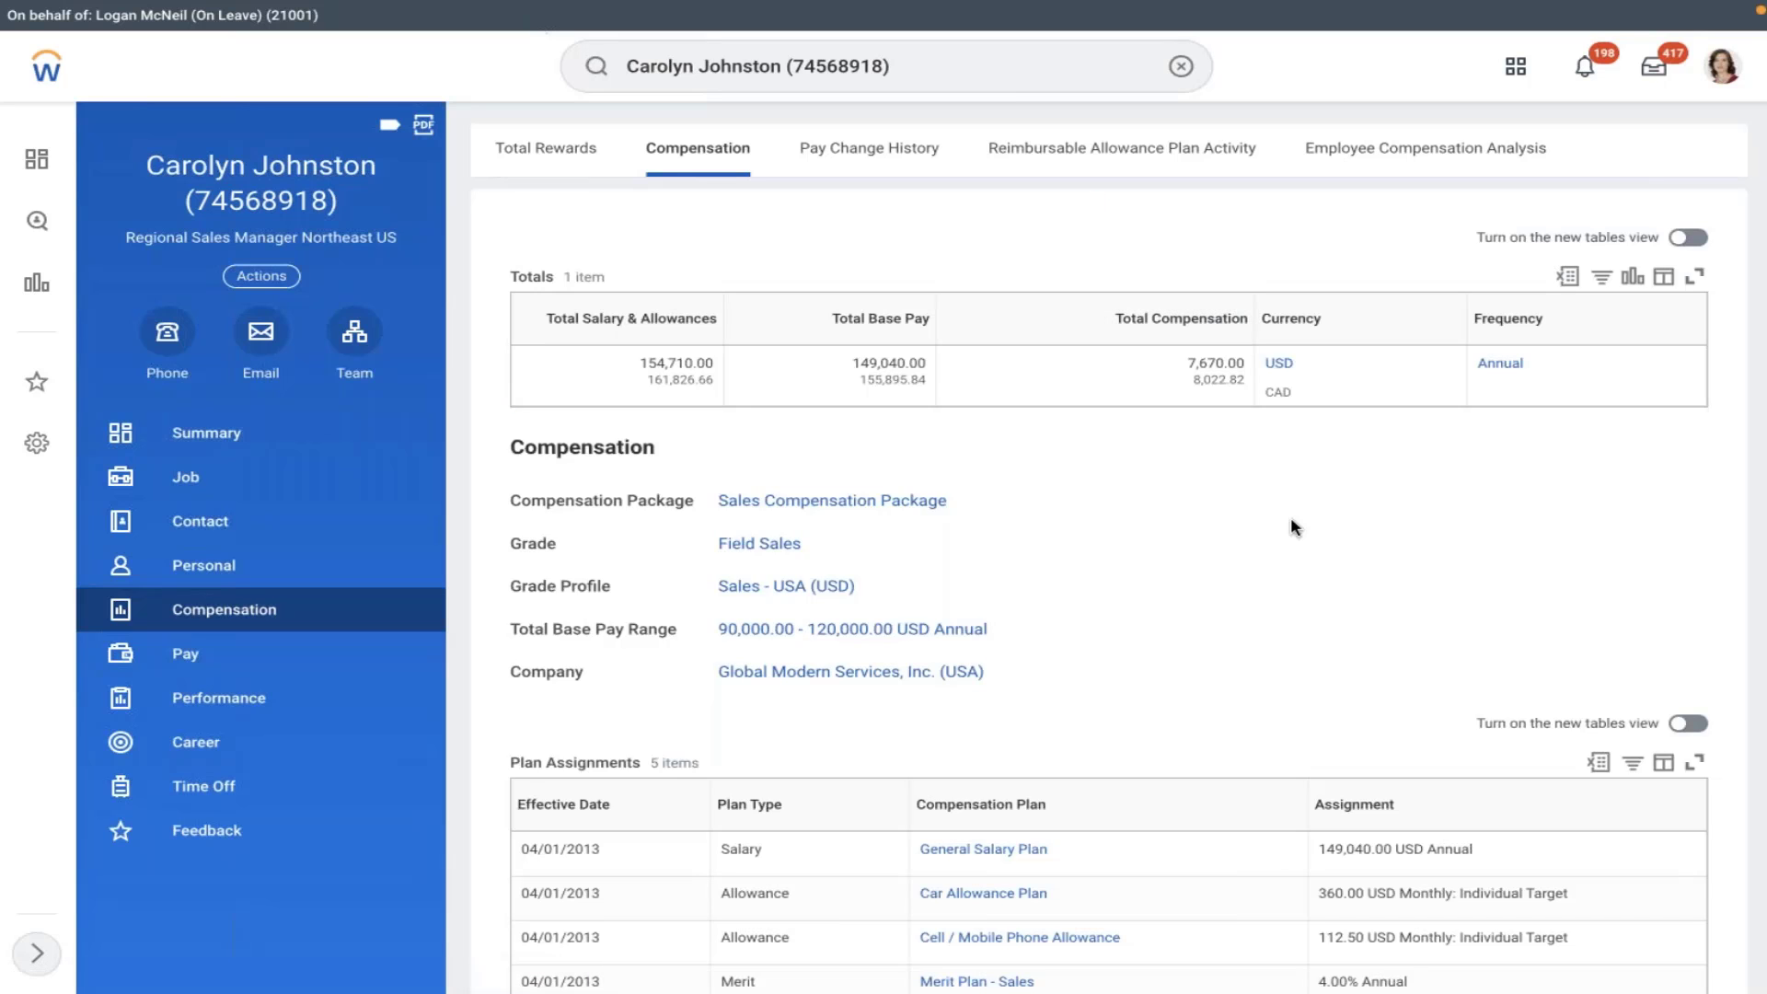
{"action": "scroll", "coordinate": [1290, 525], "scroll_direction": "down", "scroll_amount": 1}
{"action": "scroll", "coordinate": [1290, 526], "scroll_direction": "down", "scroll_amount": 1}
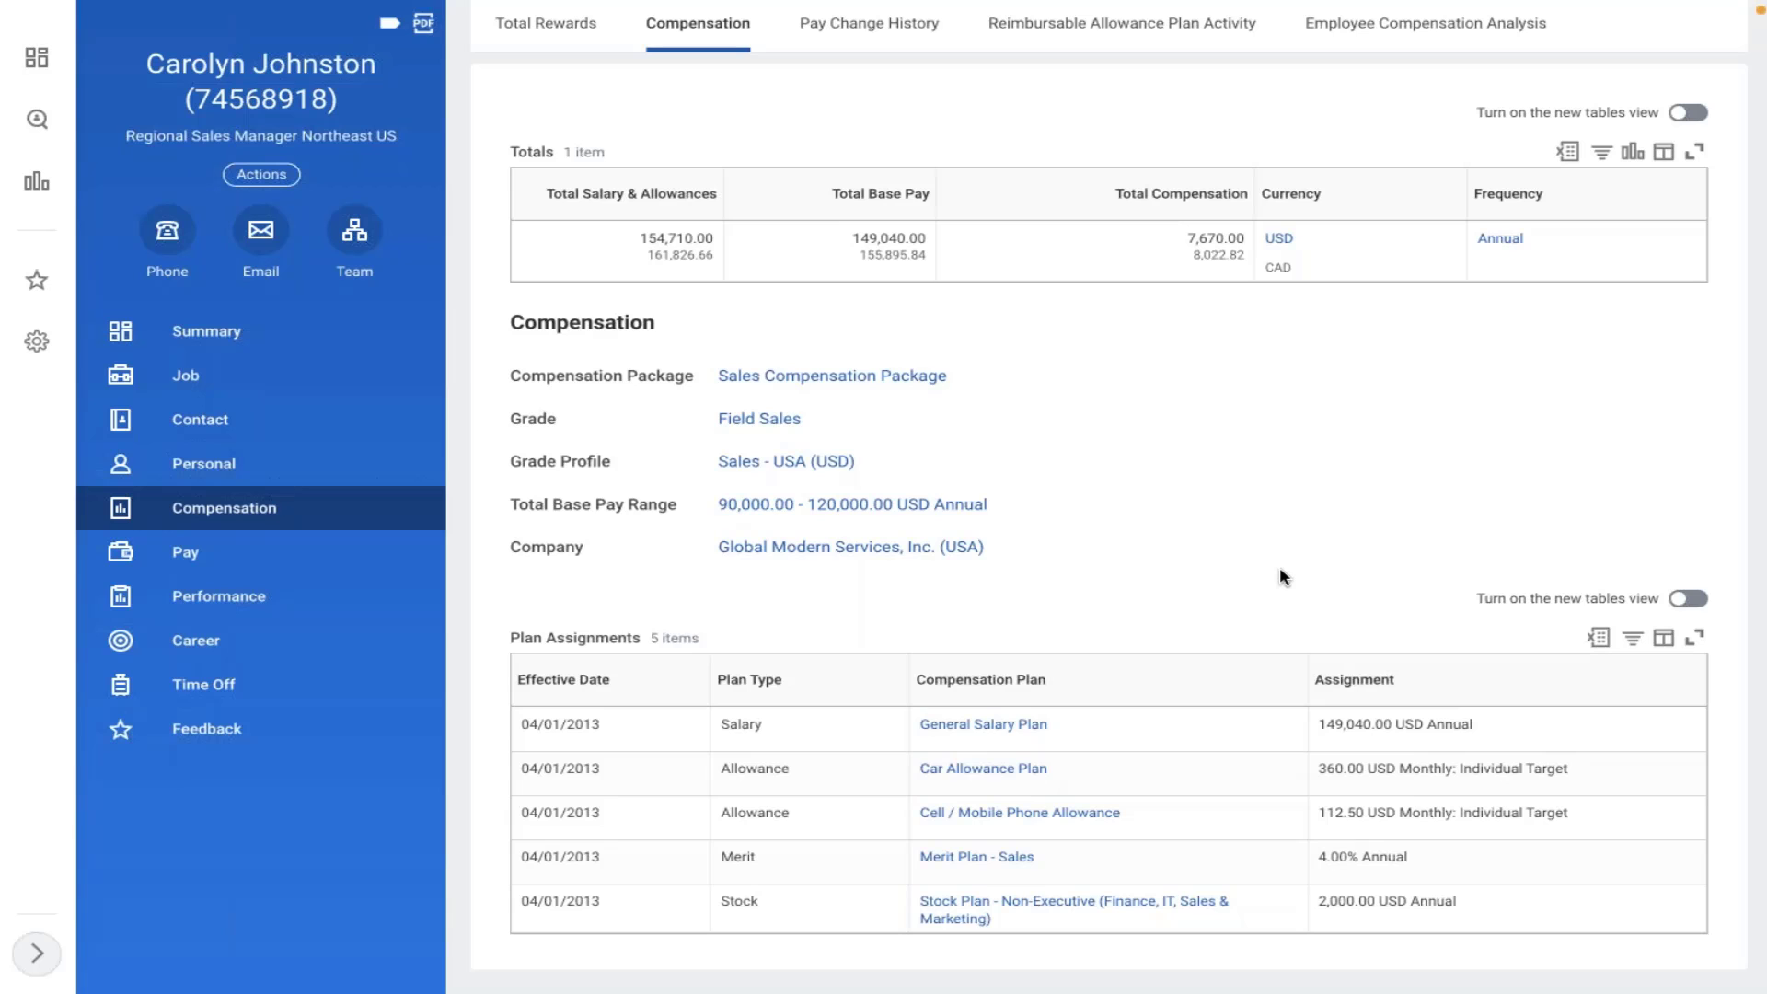
{"action": "scroll", "coordinate": [1284, 577], "scroll_direction": "up", "scroll_amount": 3}
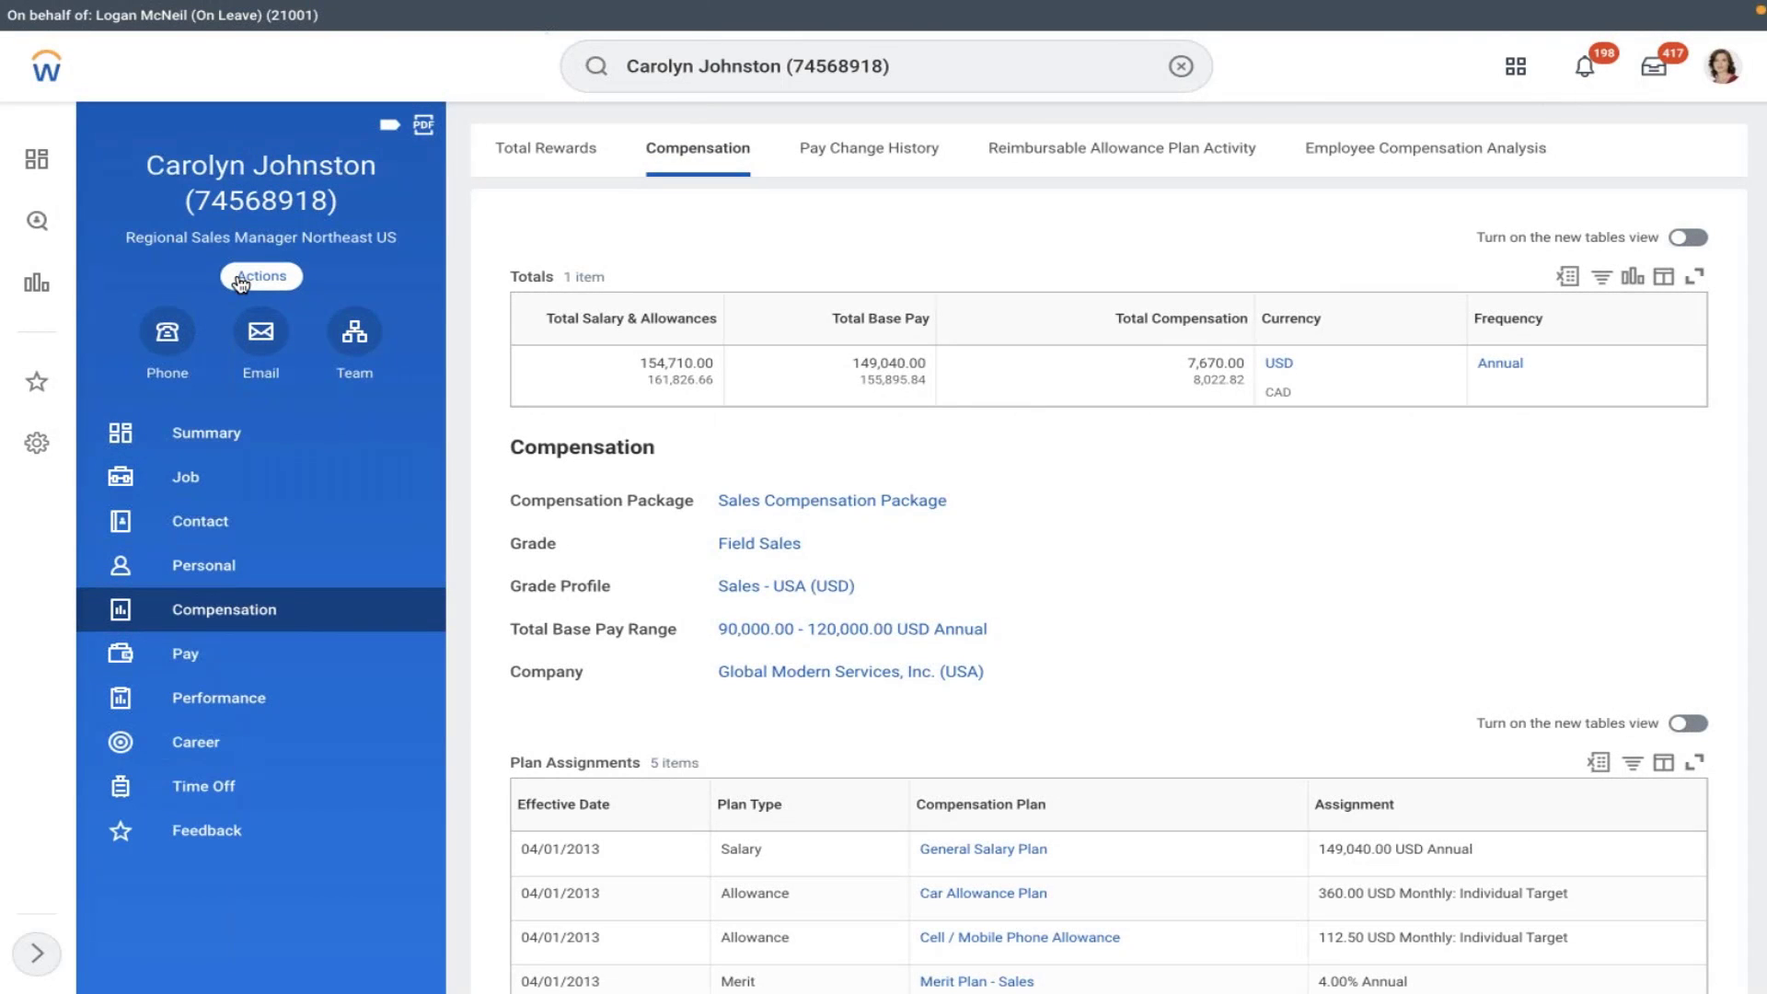
{"action": "left_click", "coordinate": [261, 275]}
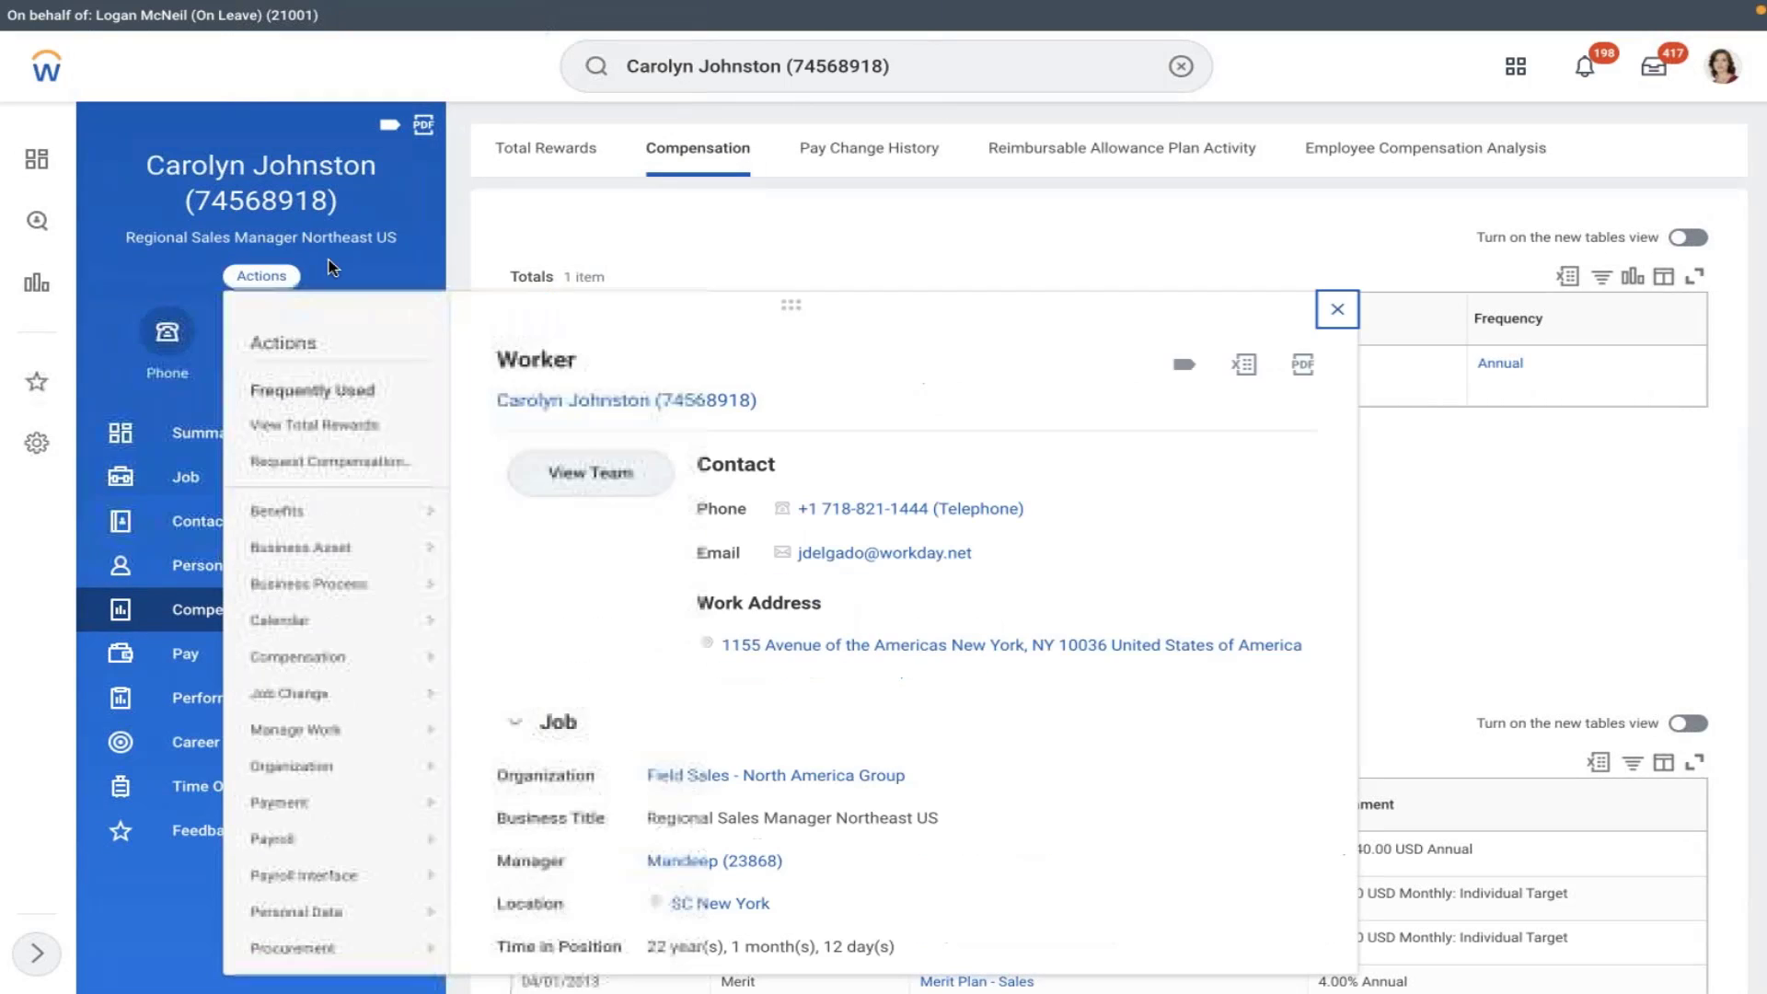
{"action": "mouse_move", "coordinate": [336, 512]}
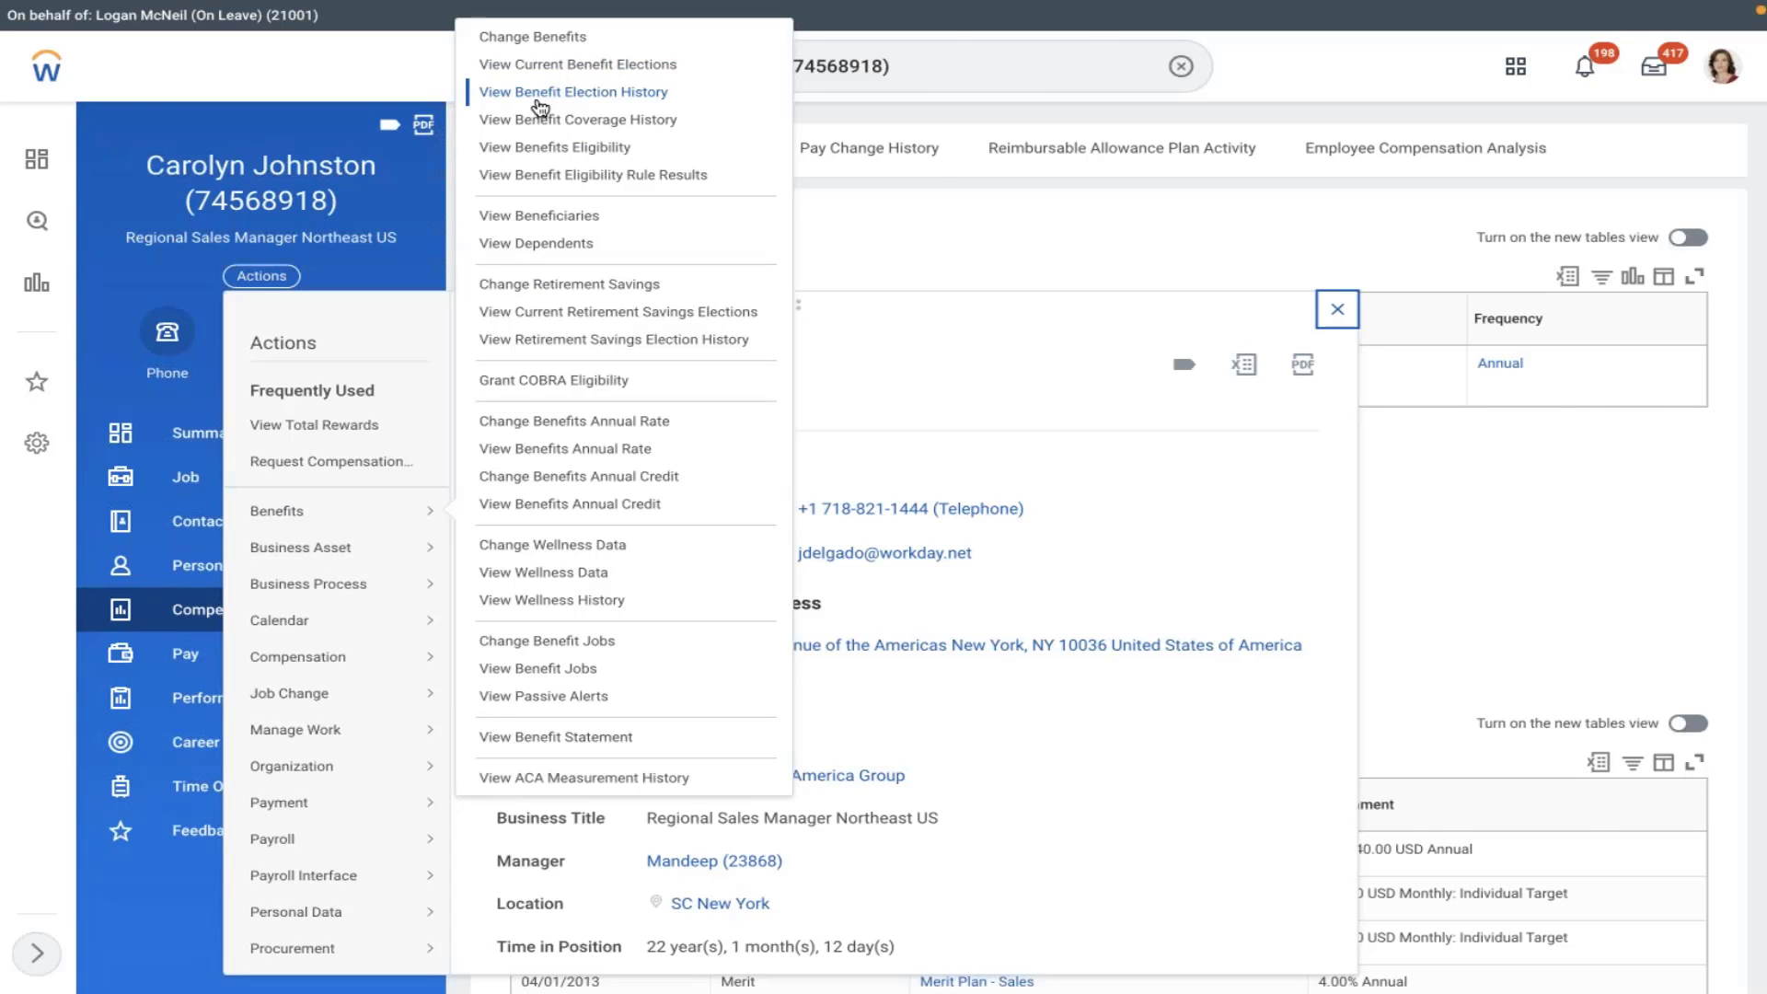
- From View Benefits Eligibility, open BA Hourly's Active Employees rule and its Rule Usage
{"action": "left_click", "coordinate": [557, 149]}
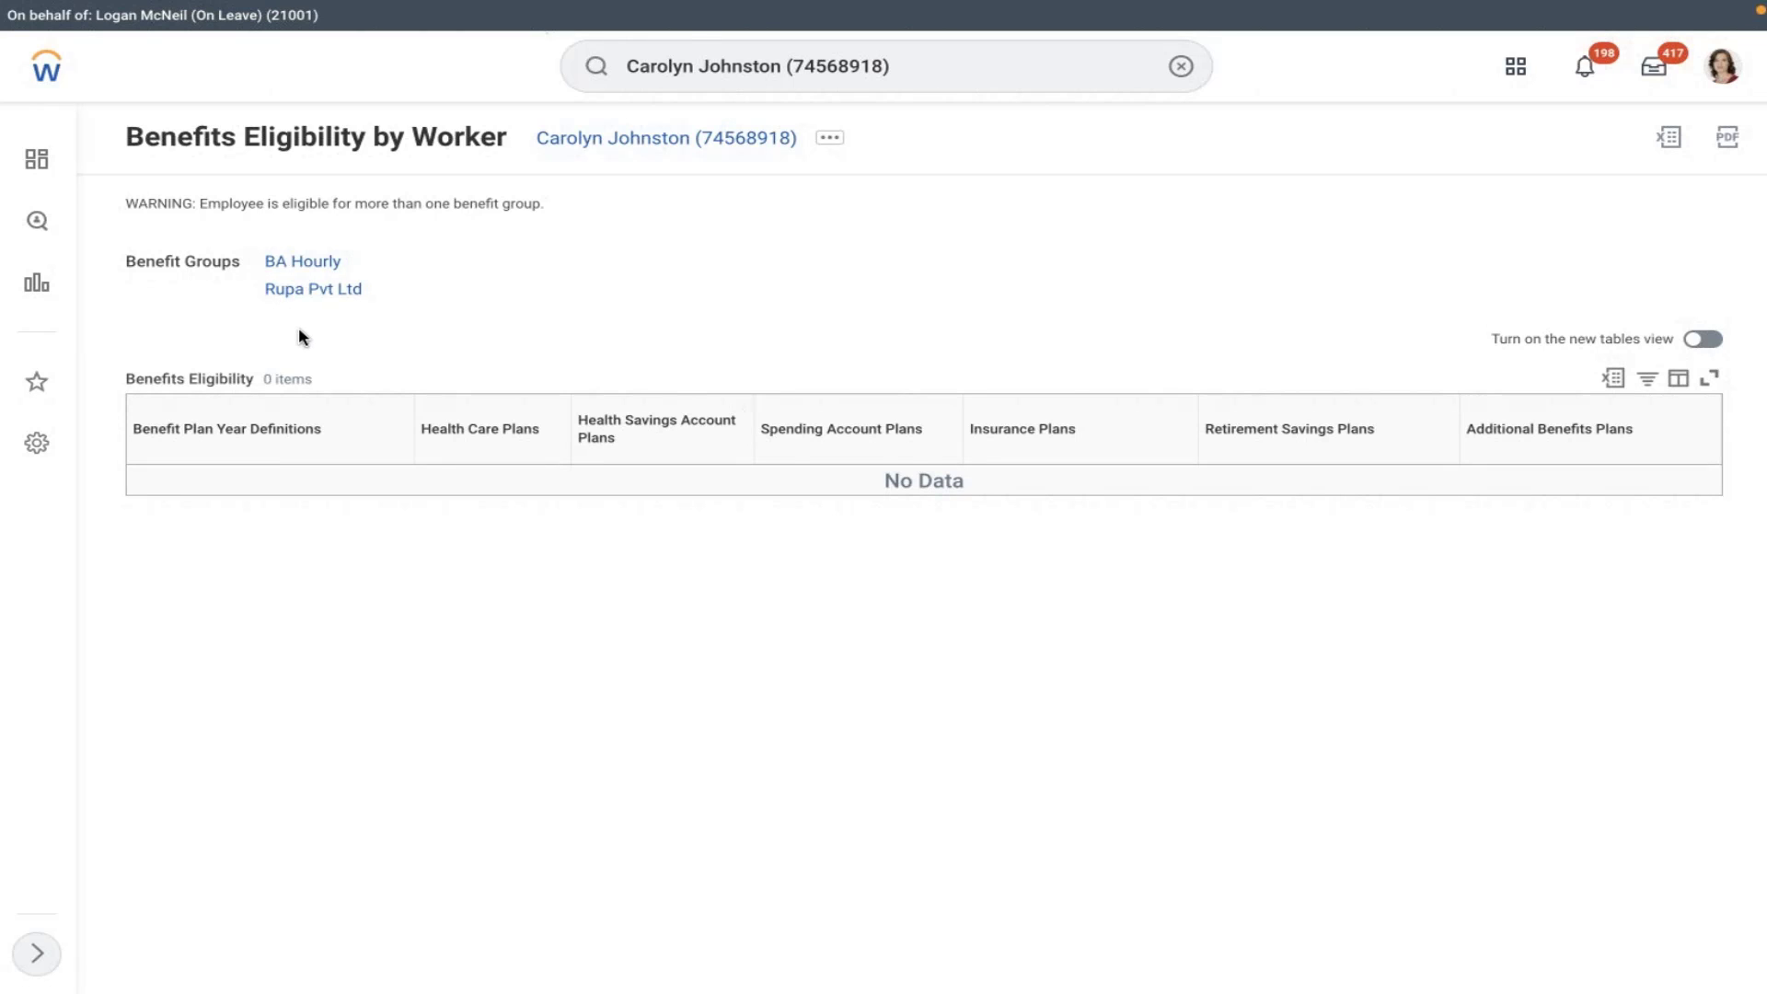
{"action": "left_click", "coordinate": [285, 261]}
{"action": "left_click", "coordinate": [484, 478]}
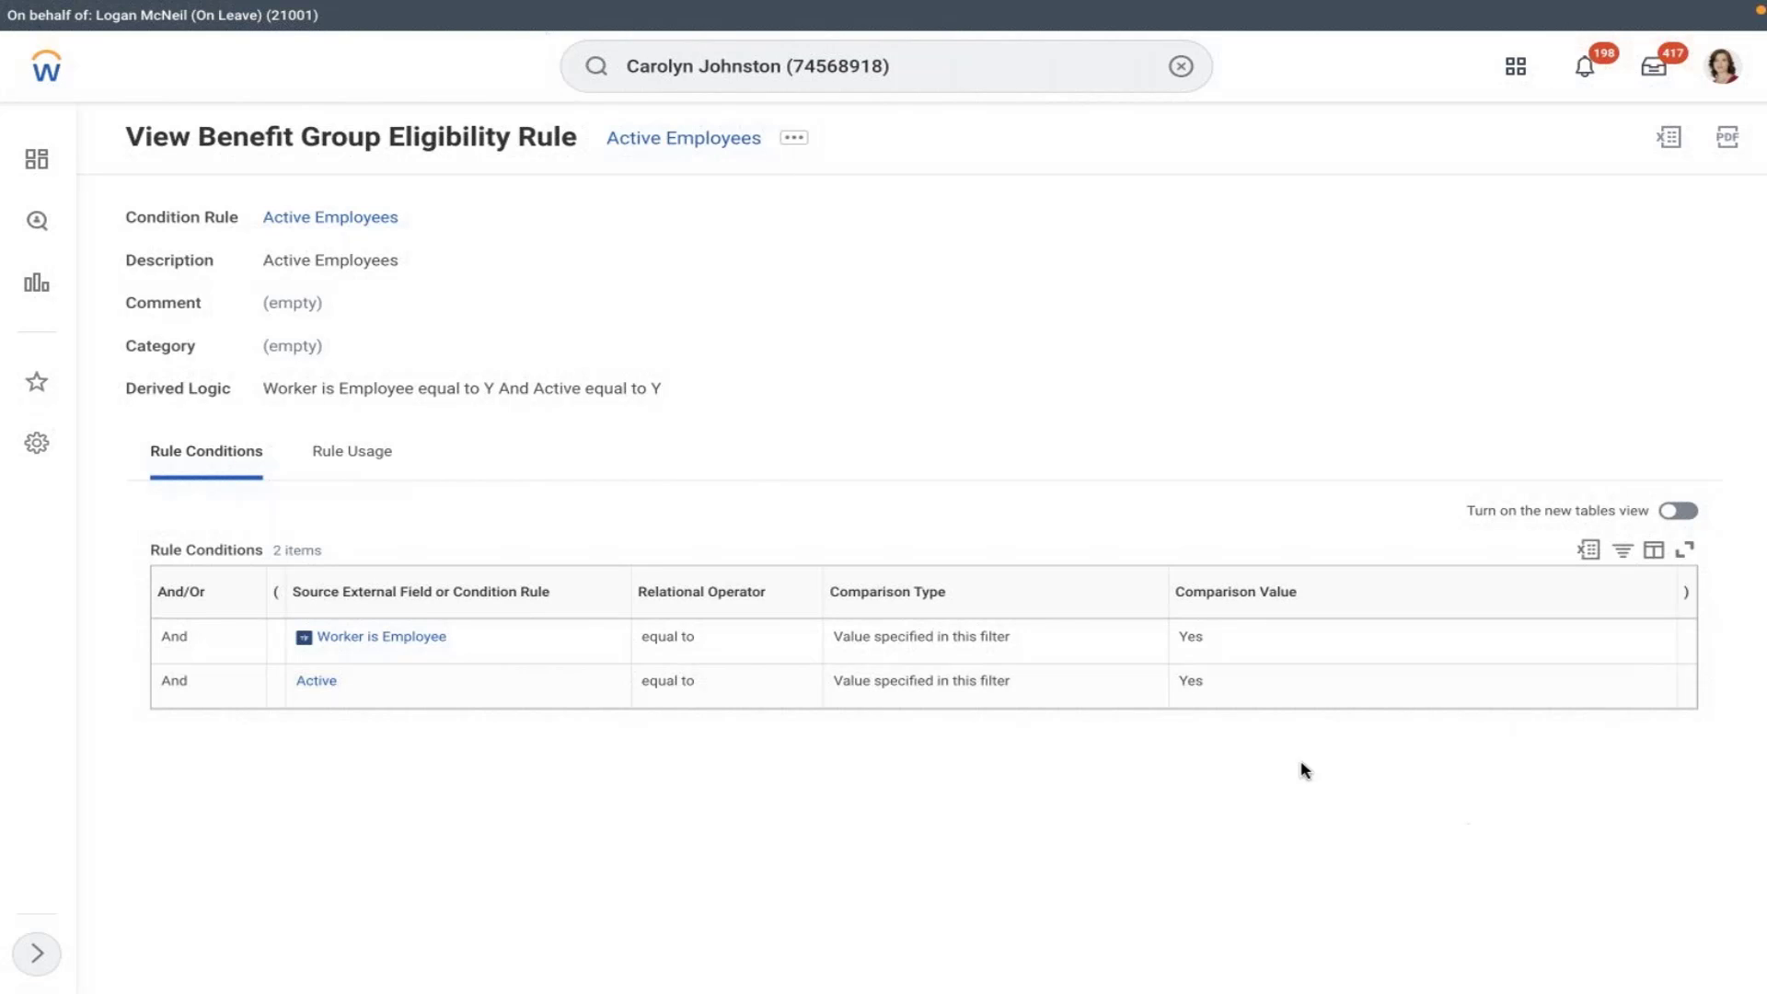
{"action": "left_click", "coordinate": [355, 450]}
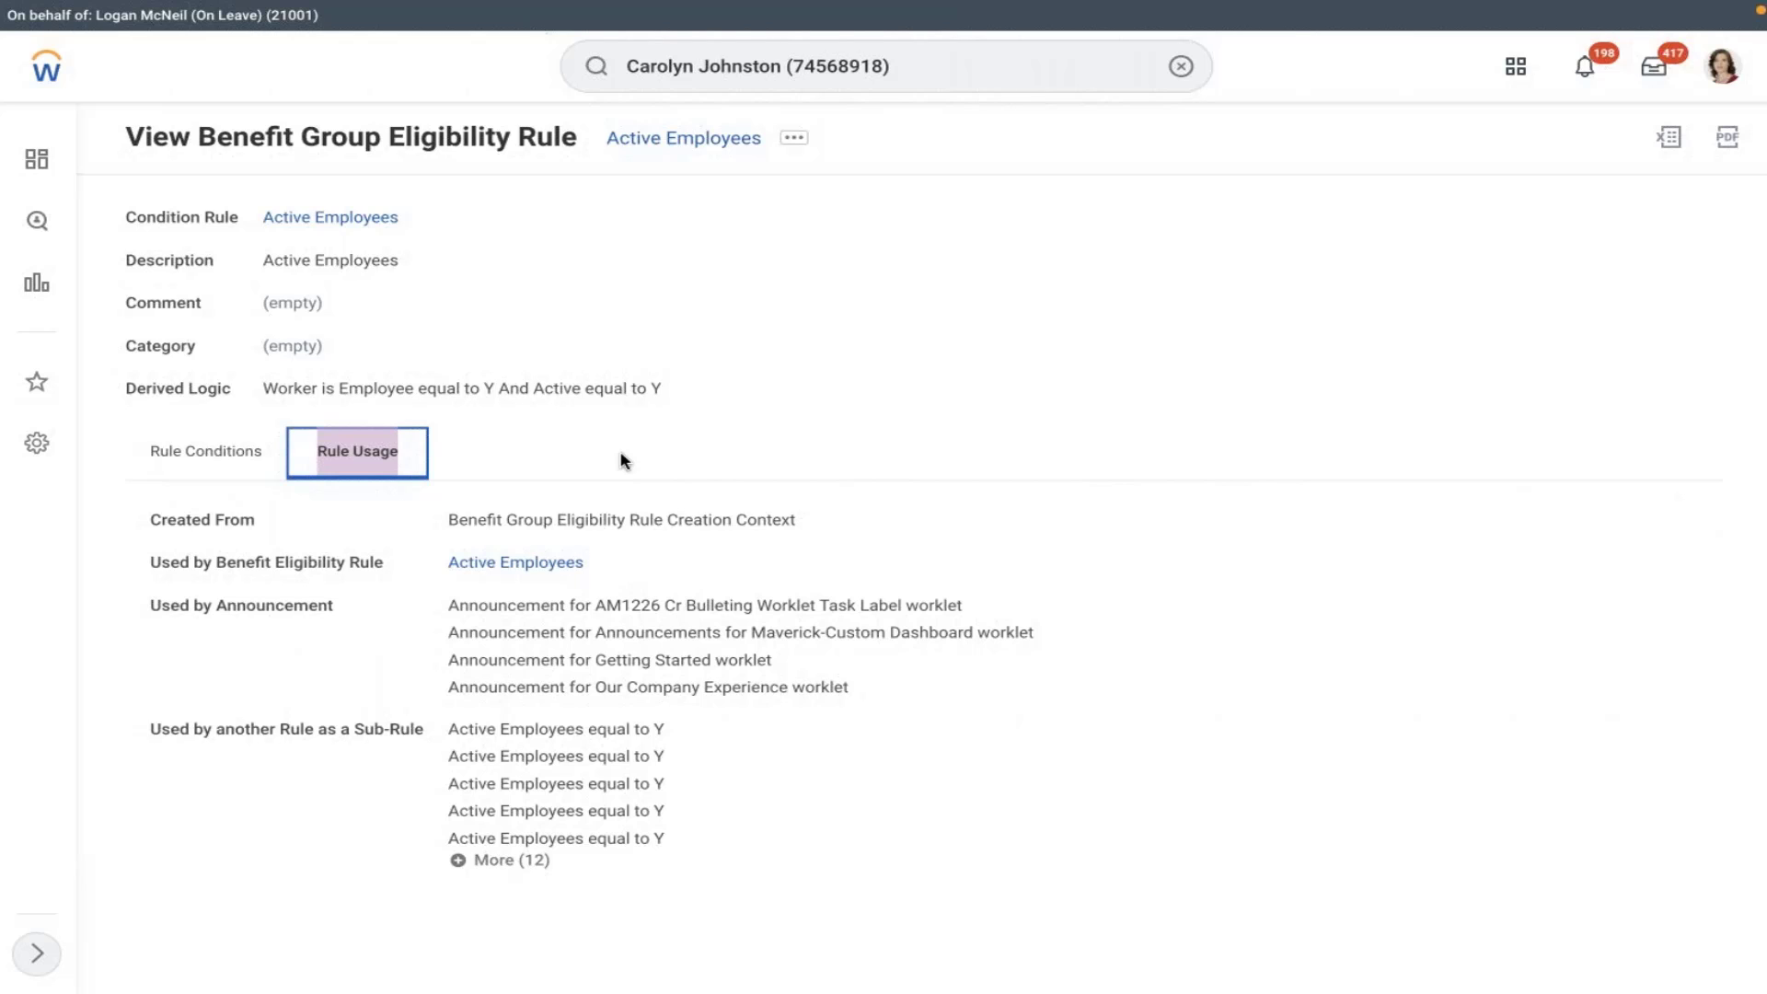
{"action": "left_click", "coordinate": [1181, 66]}
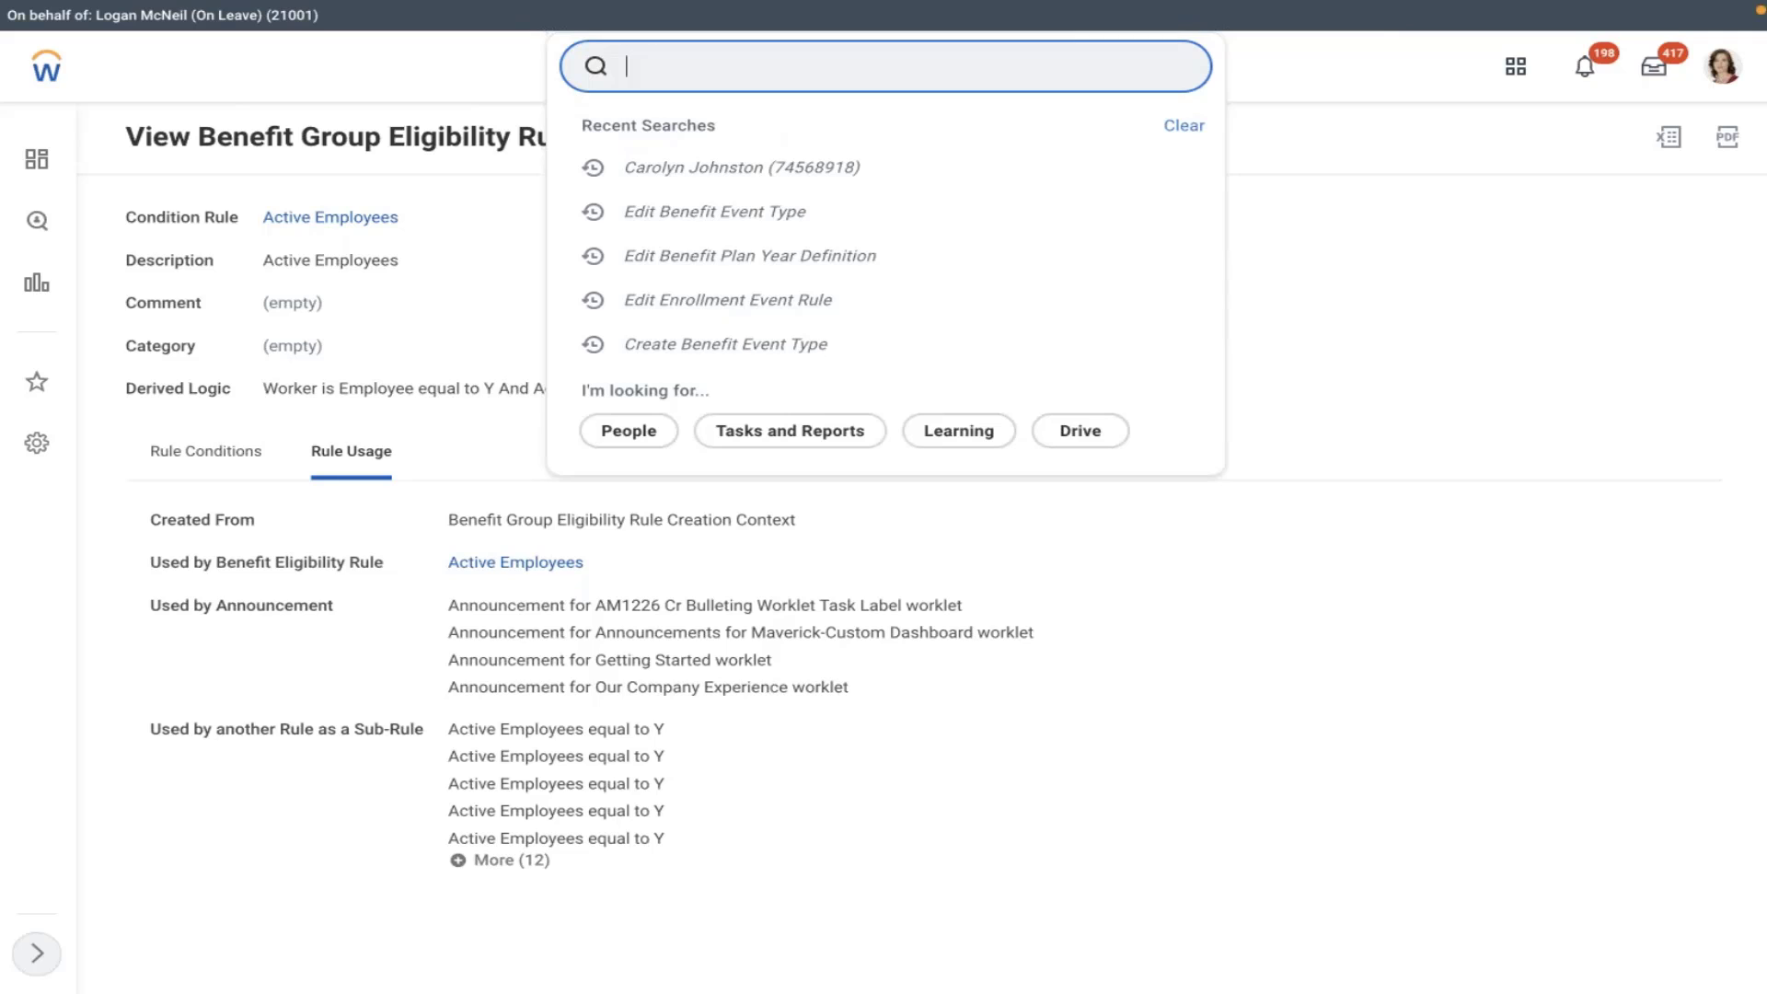
- Run the Benefit Plans report ('ben plan') with its default date and show Retirement Savings Plans
{"action": "type", "text": "ben plan"}
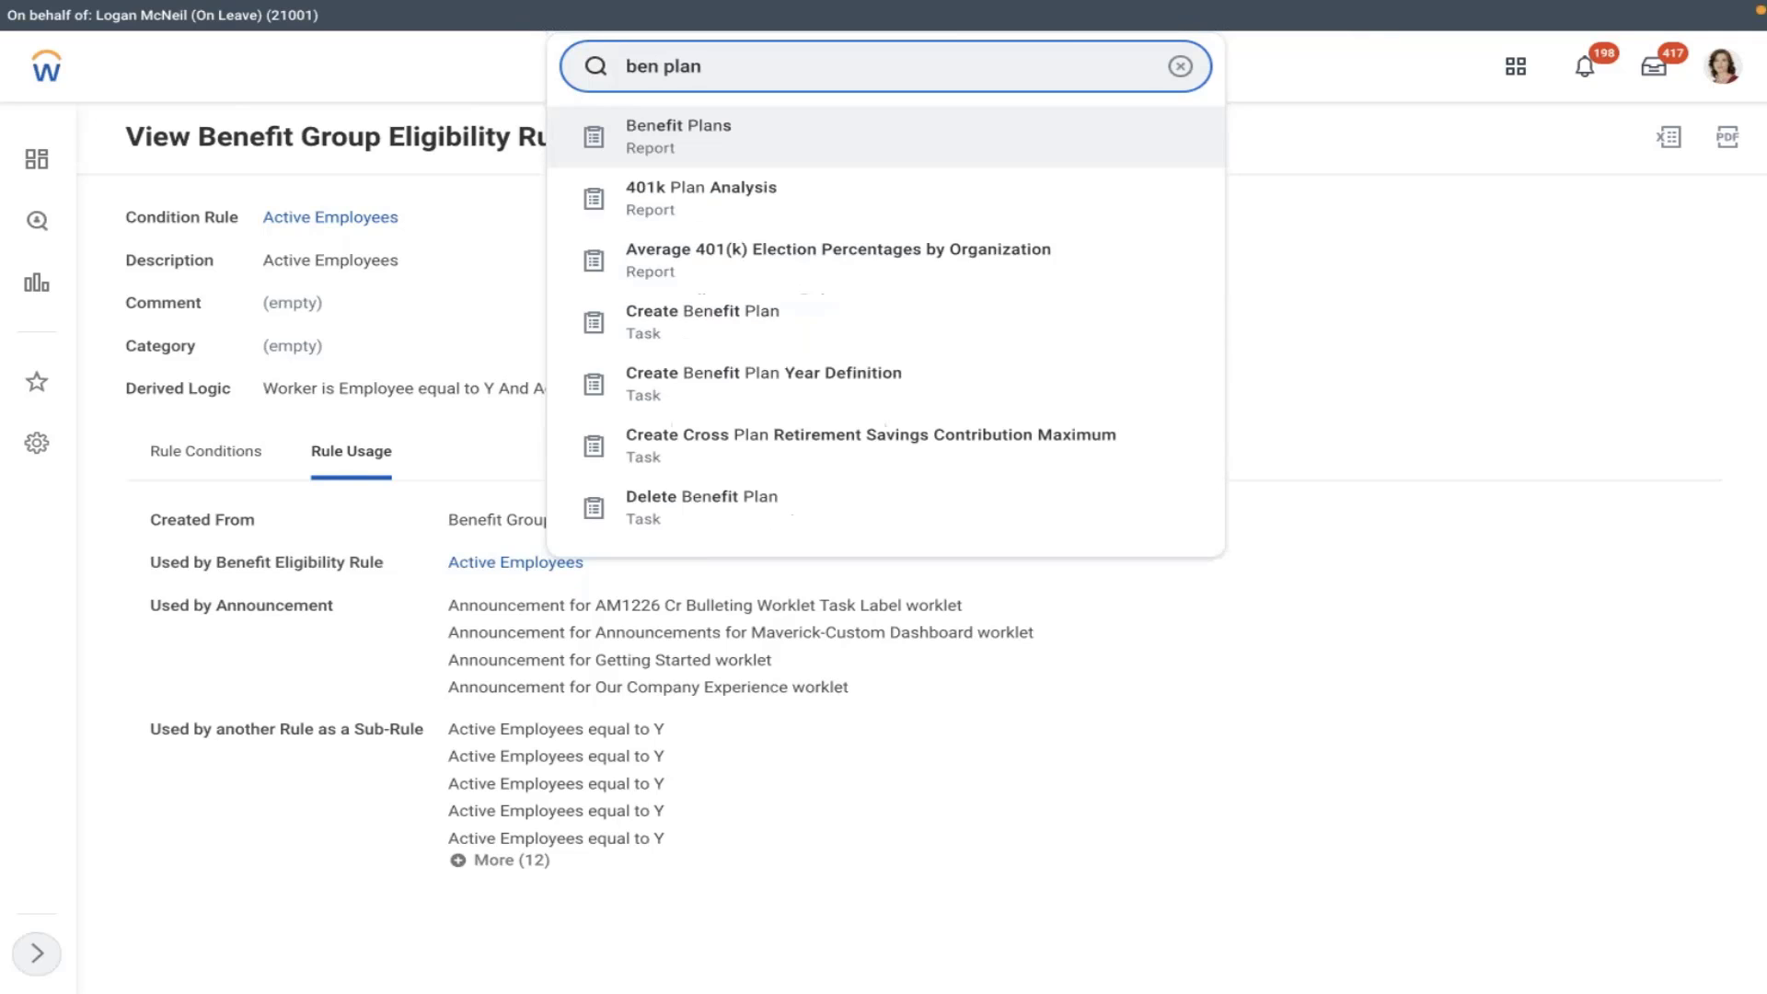
{"action": "left_click", "coordinate": [718, 131]}
{"action": "left_click", "coordinate": [622, 443]}
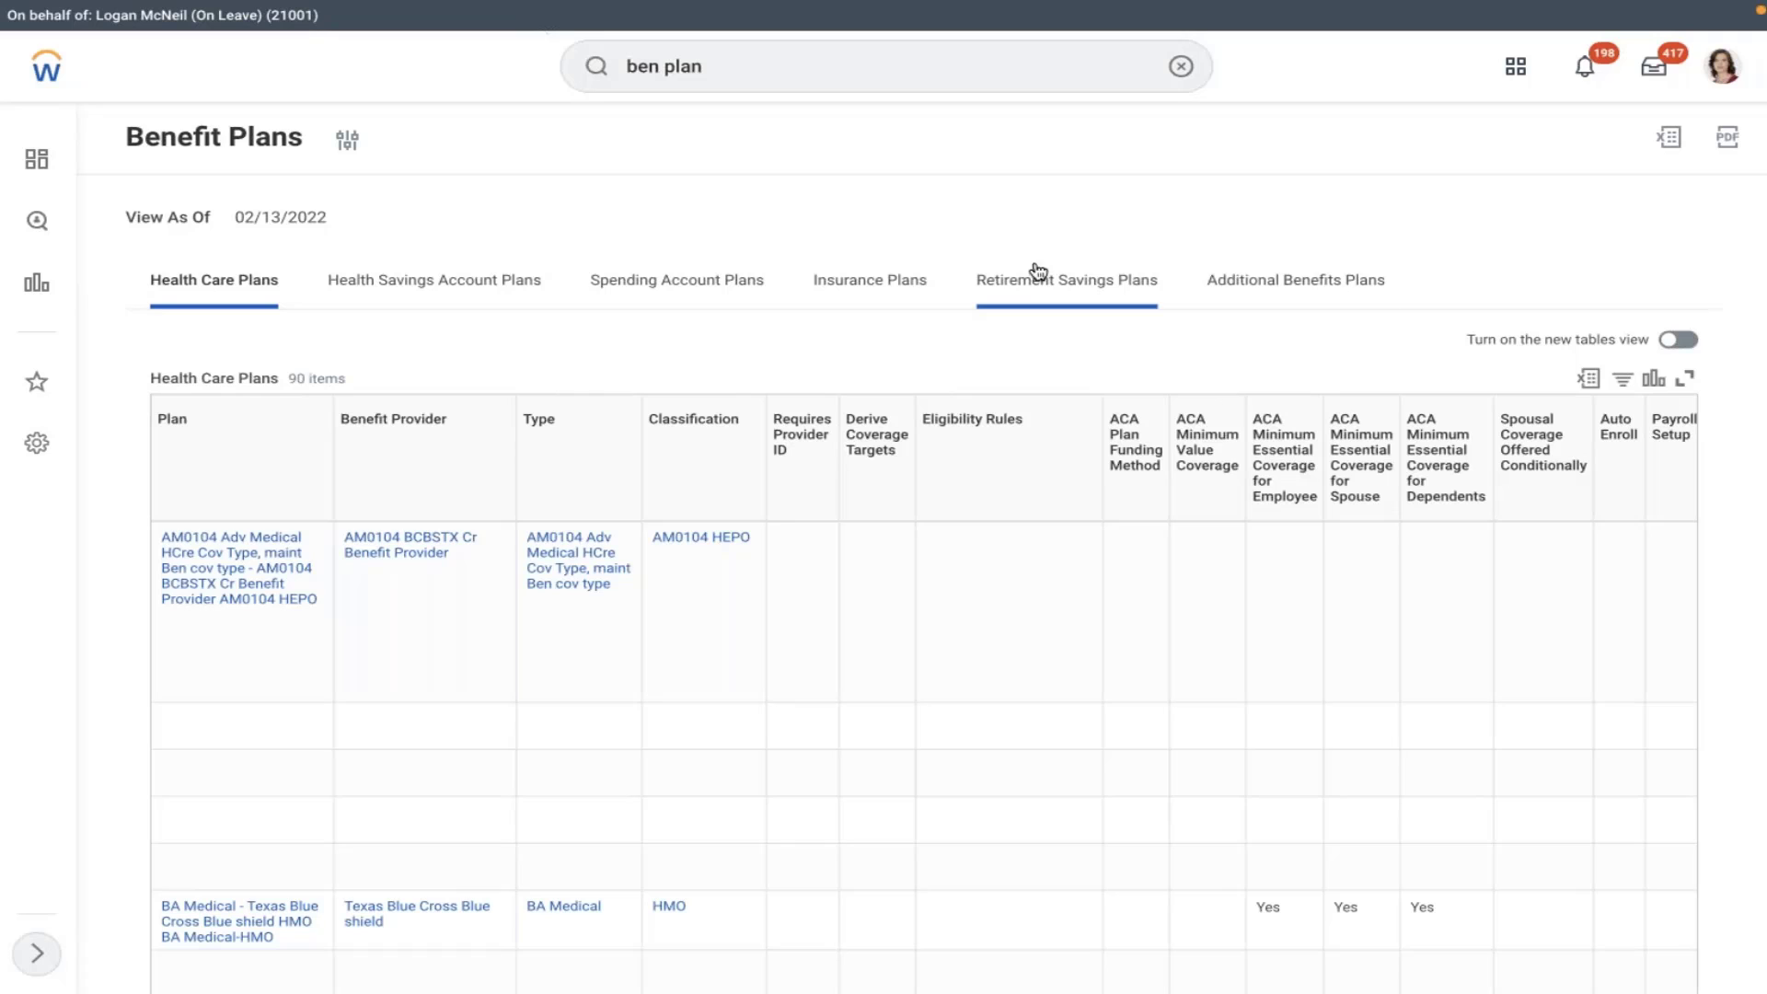
{"action": "left_click", "coordinate": [988, 282]}
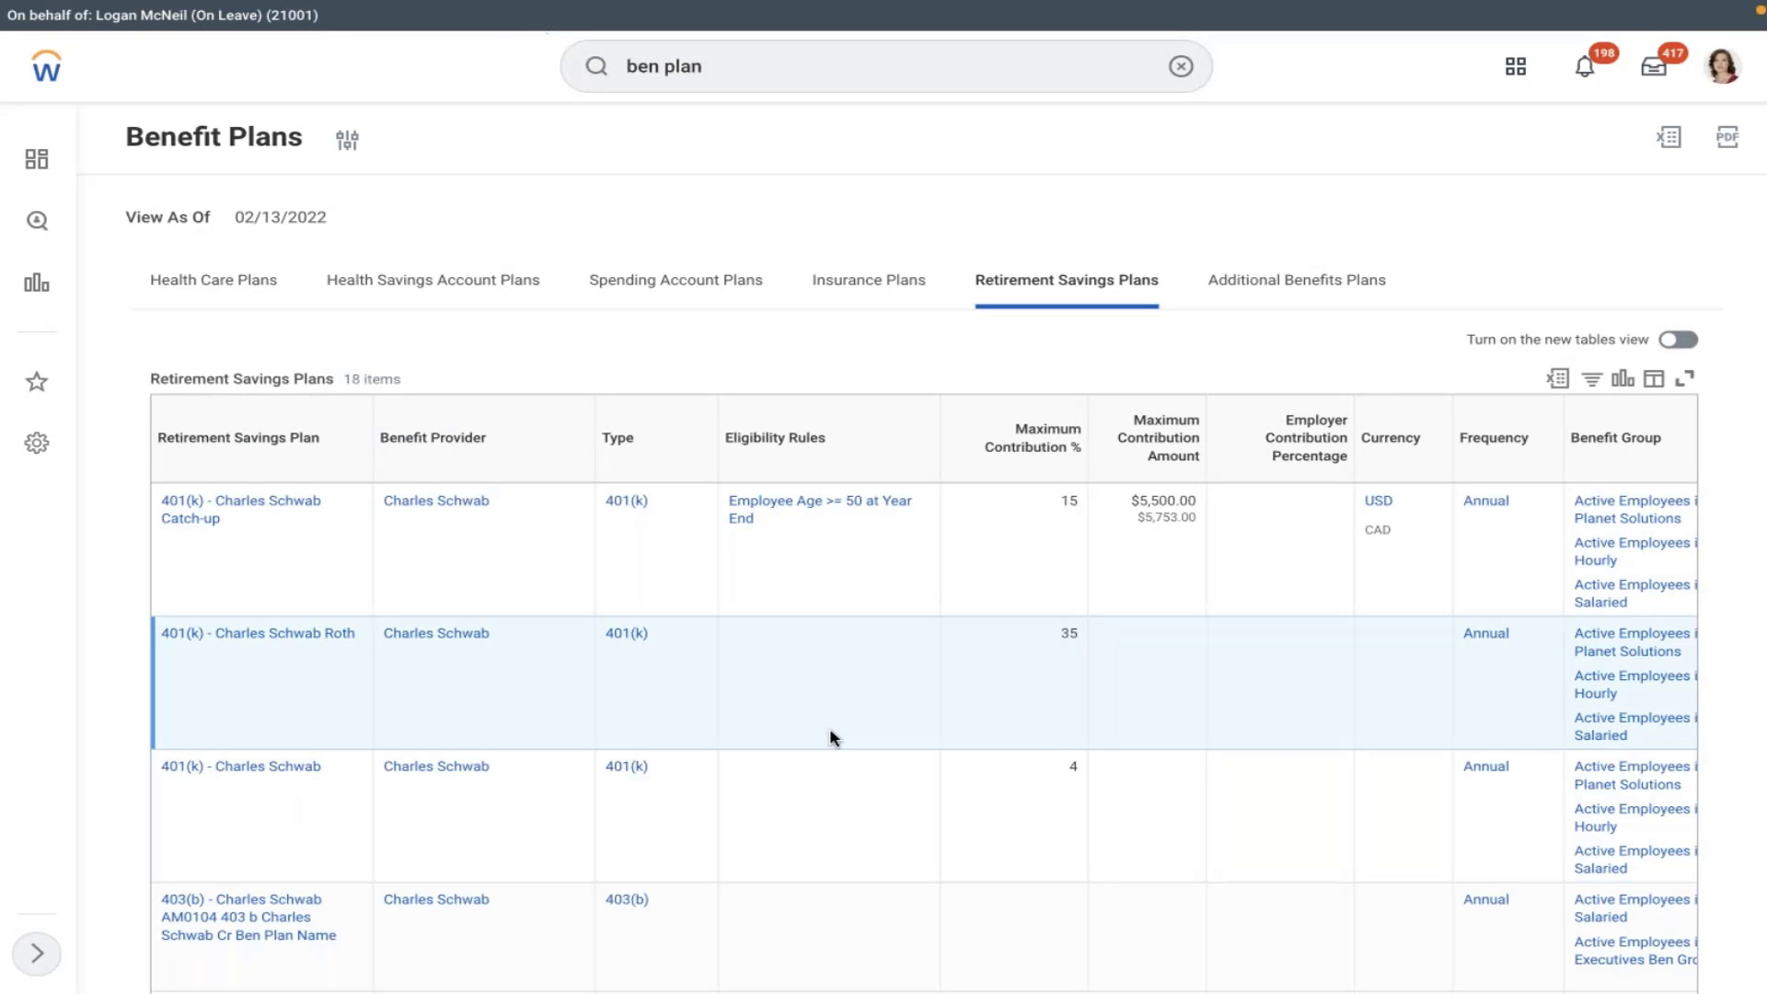
- Open the eligibility rule of AMD 401K's Active Employees in U.S. - Salaried group
{"action": "scroll", "coordinate": [831, 736], "scroll_direction": "down", "scroll_amount": 3}
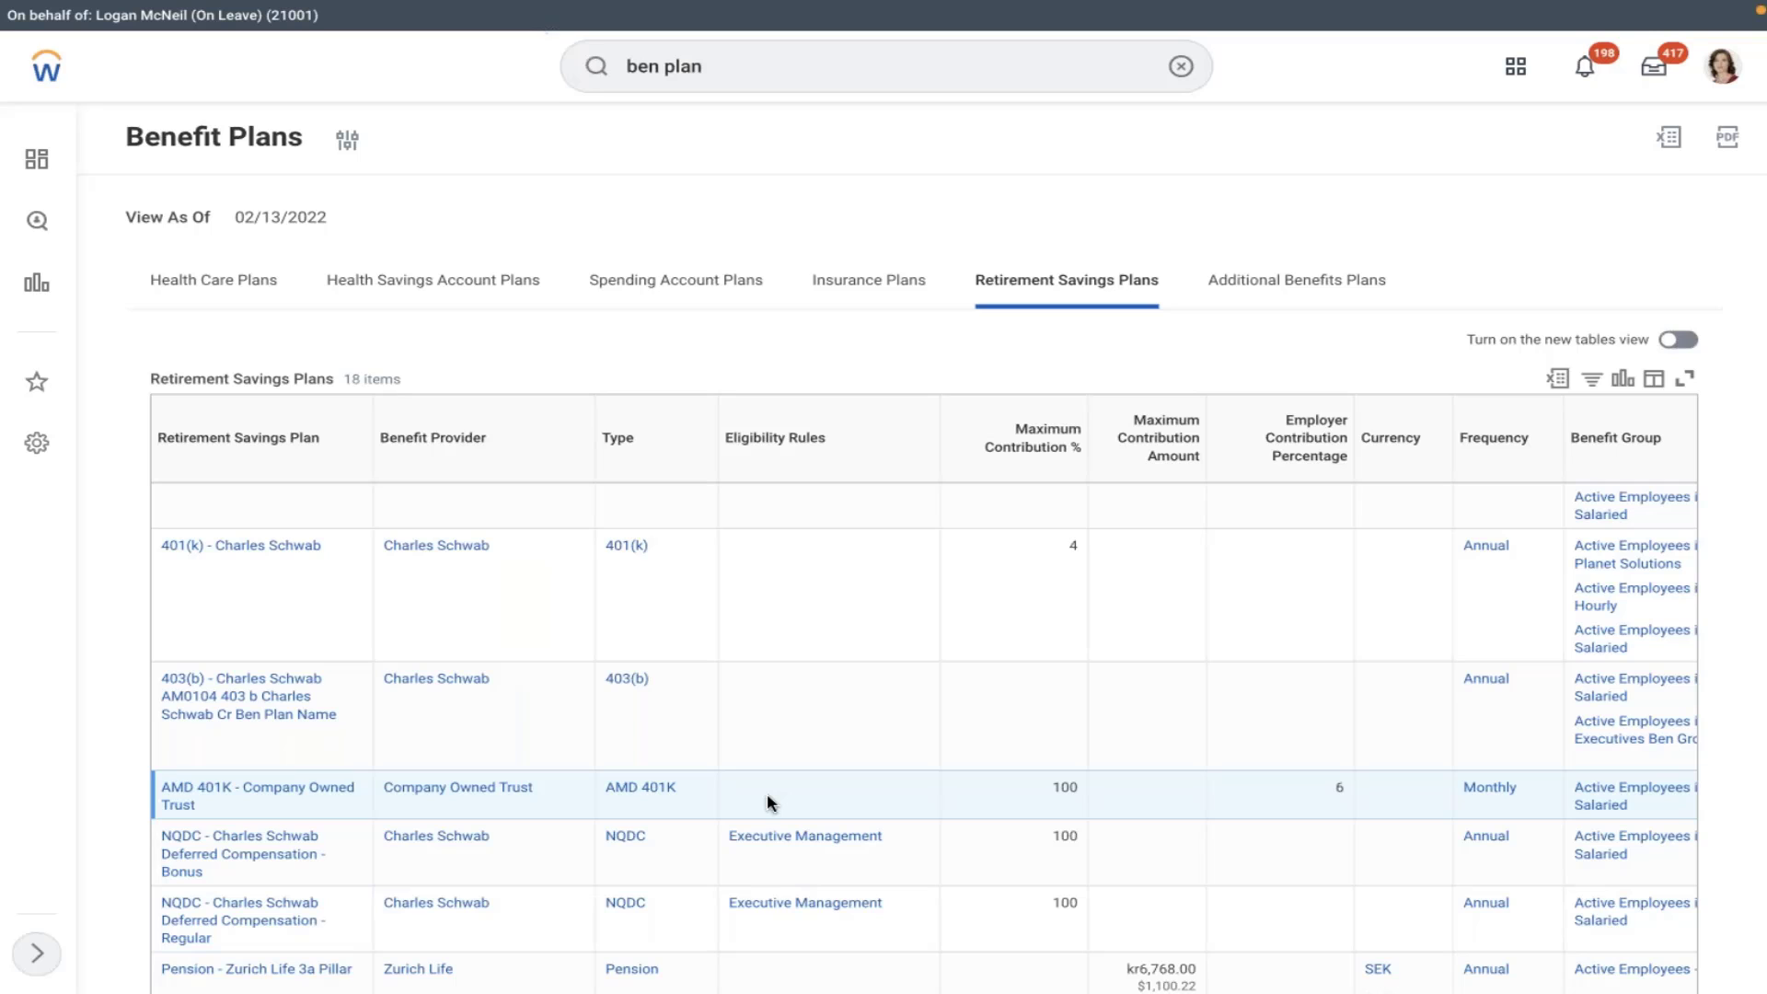
{"action": "scroll", "coordinate": [767, 797], "scroll_direction": "right", "scroll_amount": 2}
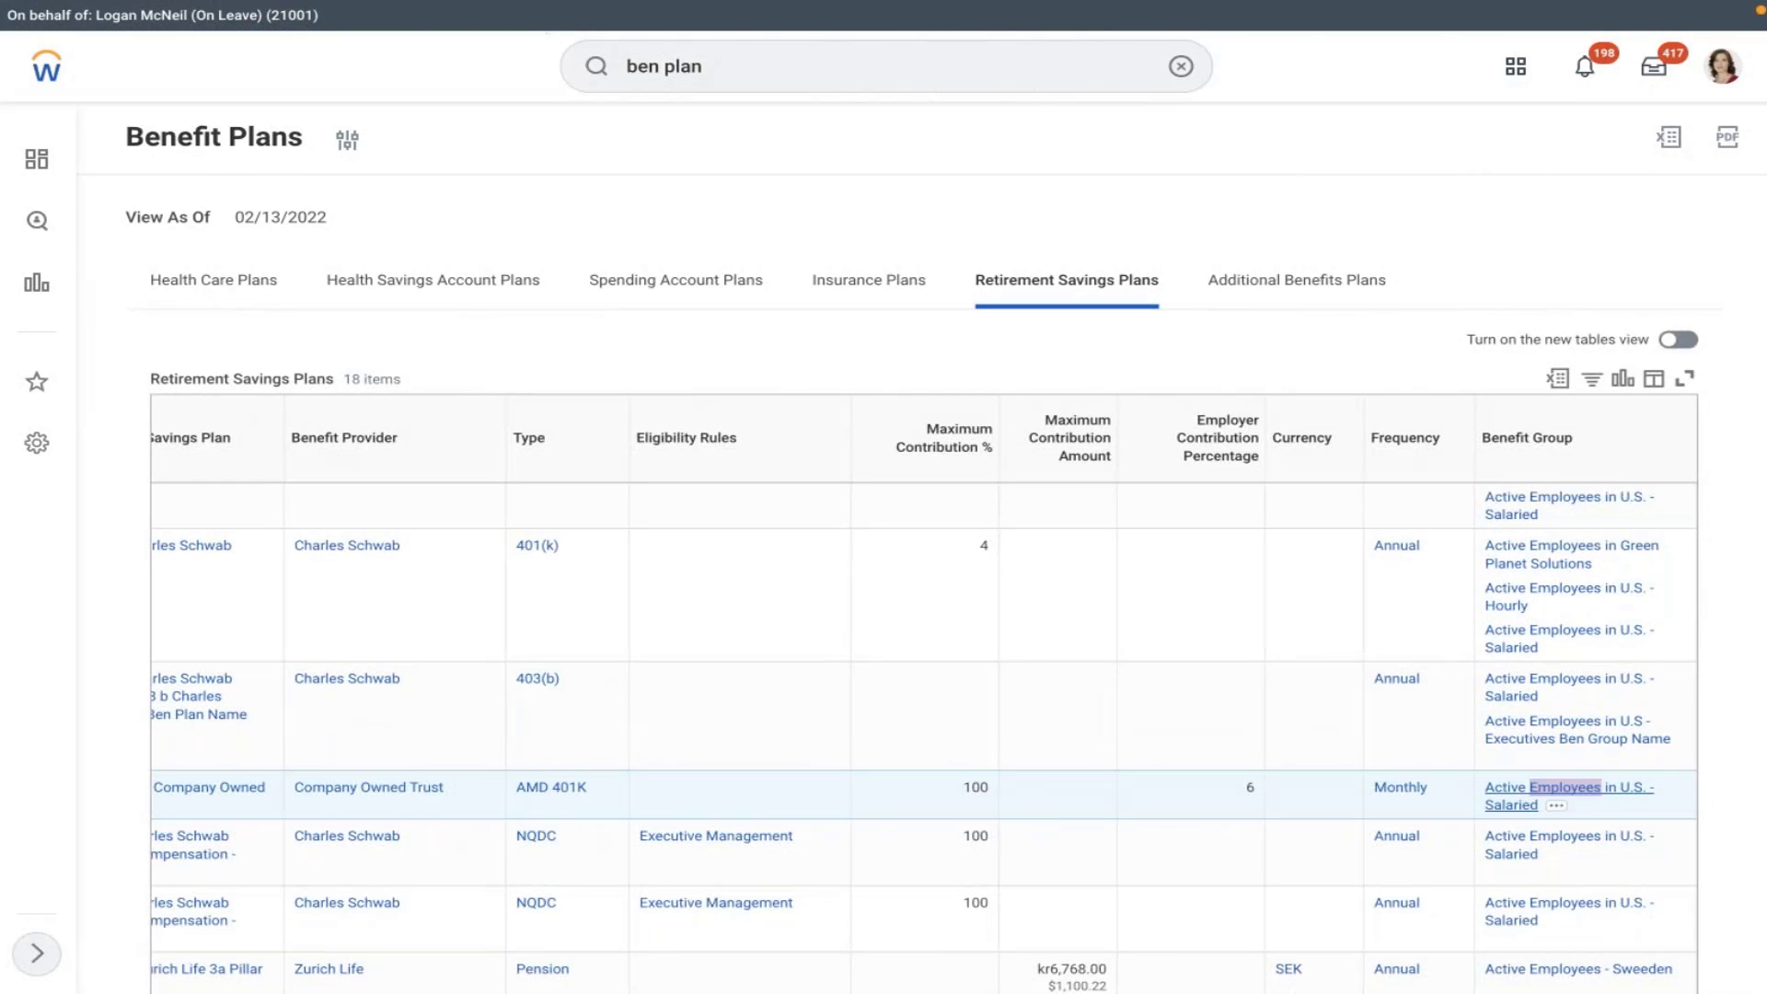
{"action": "left_click", "coordinate": [1534, 800]}
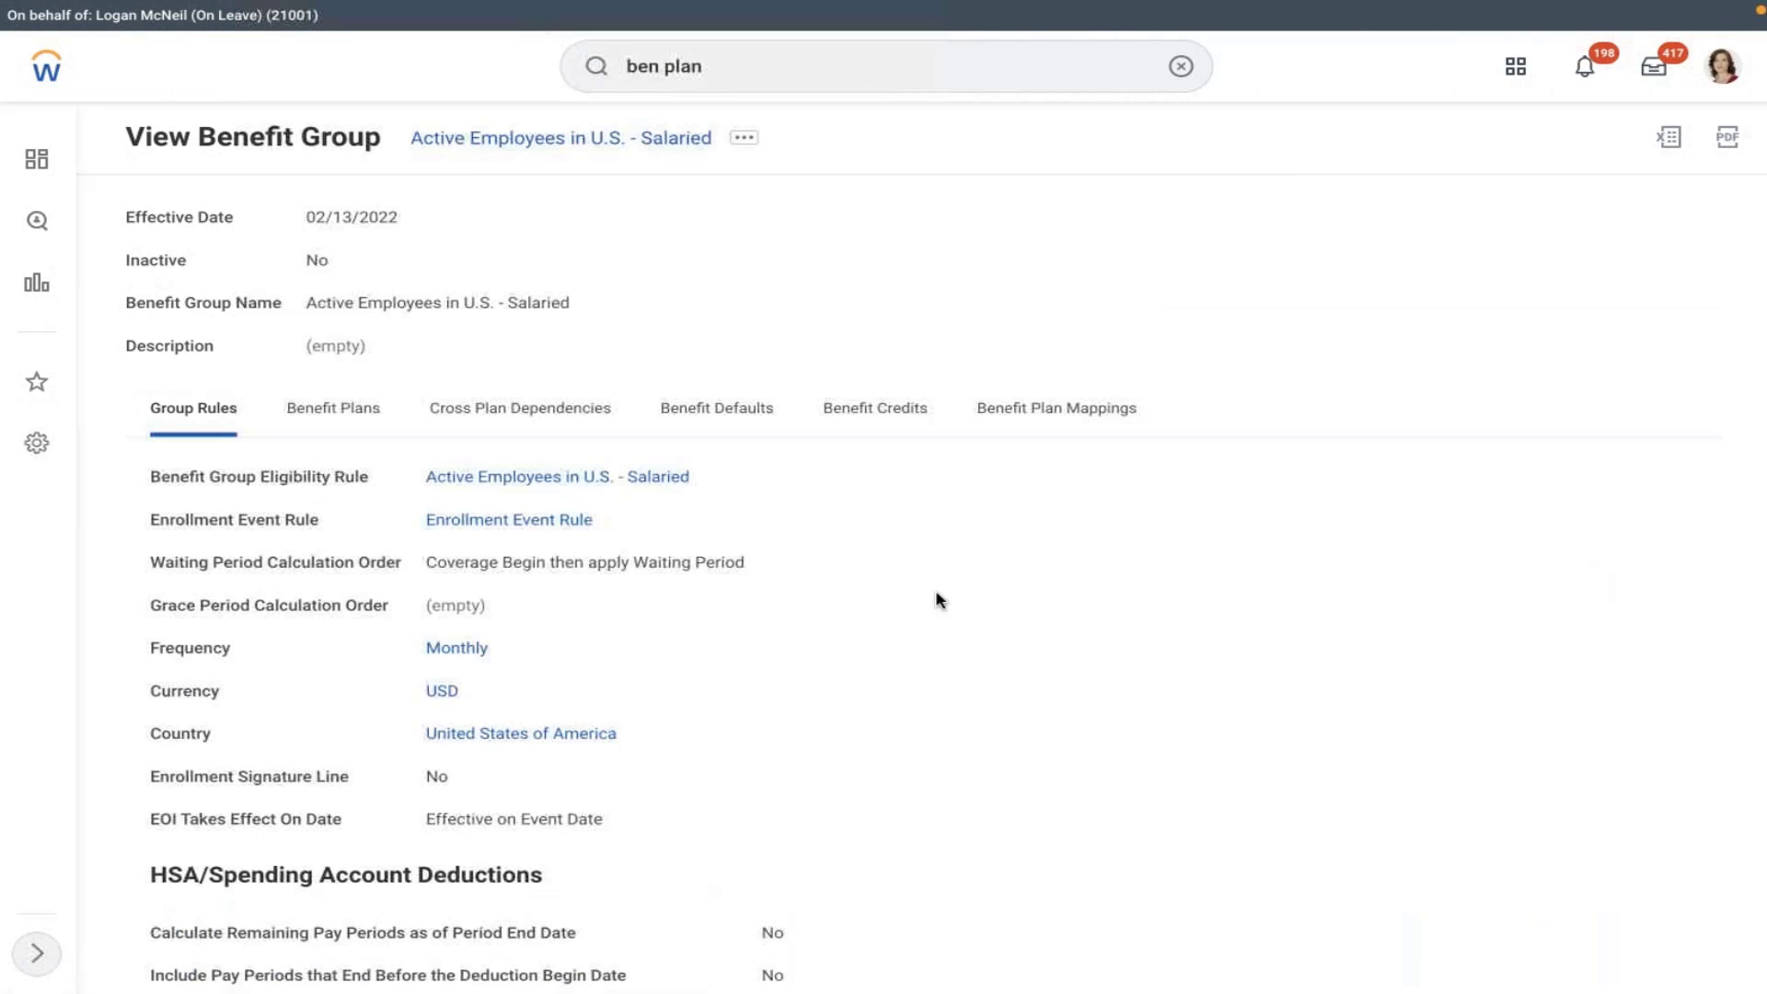
{"action": "left_click", "coordinate": [516, 478]}
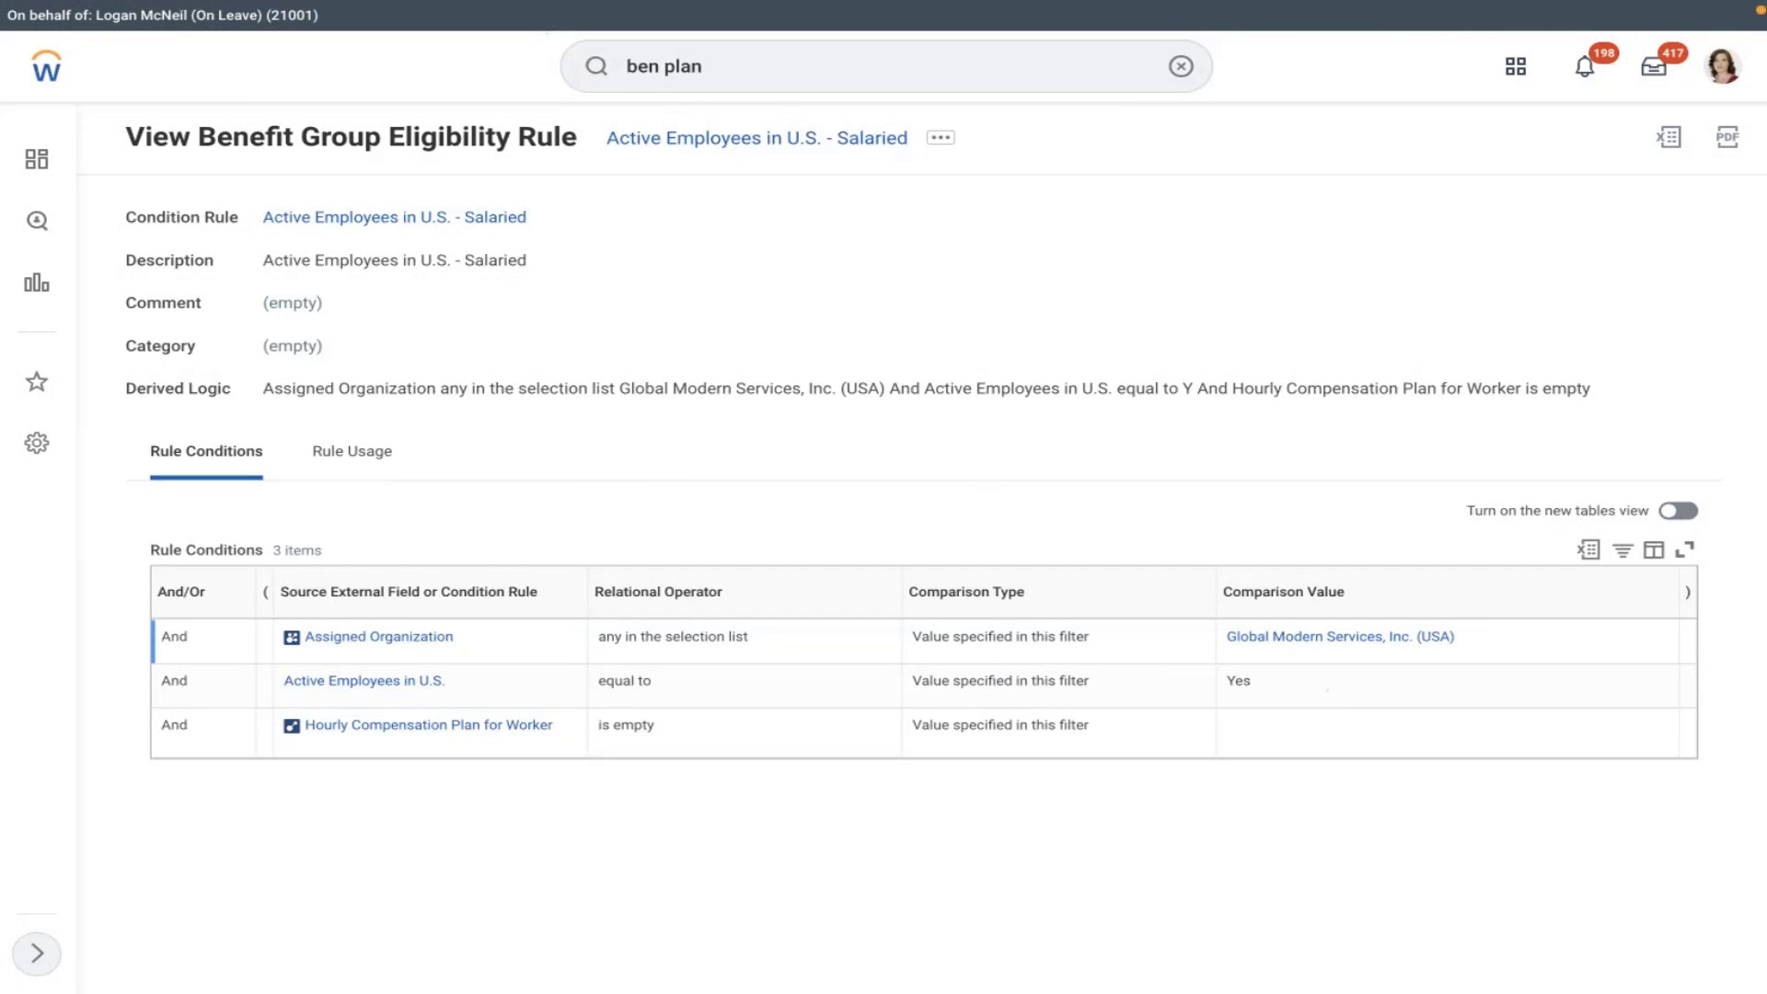
- Open the worker's profile from recent searches and view their Job > Organizations
{"action": "left_click", "coordinate": [1181, 66]}
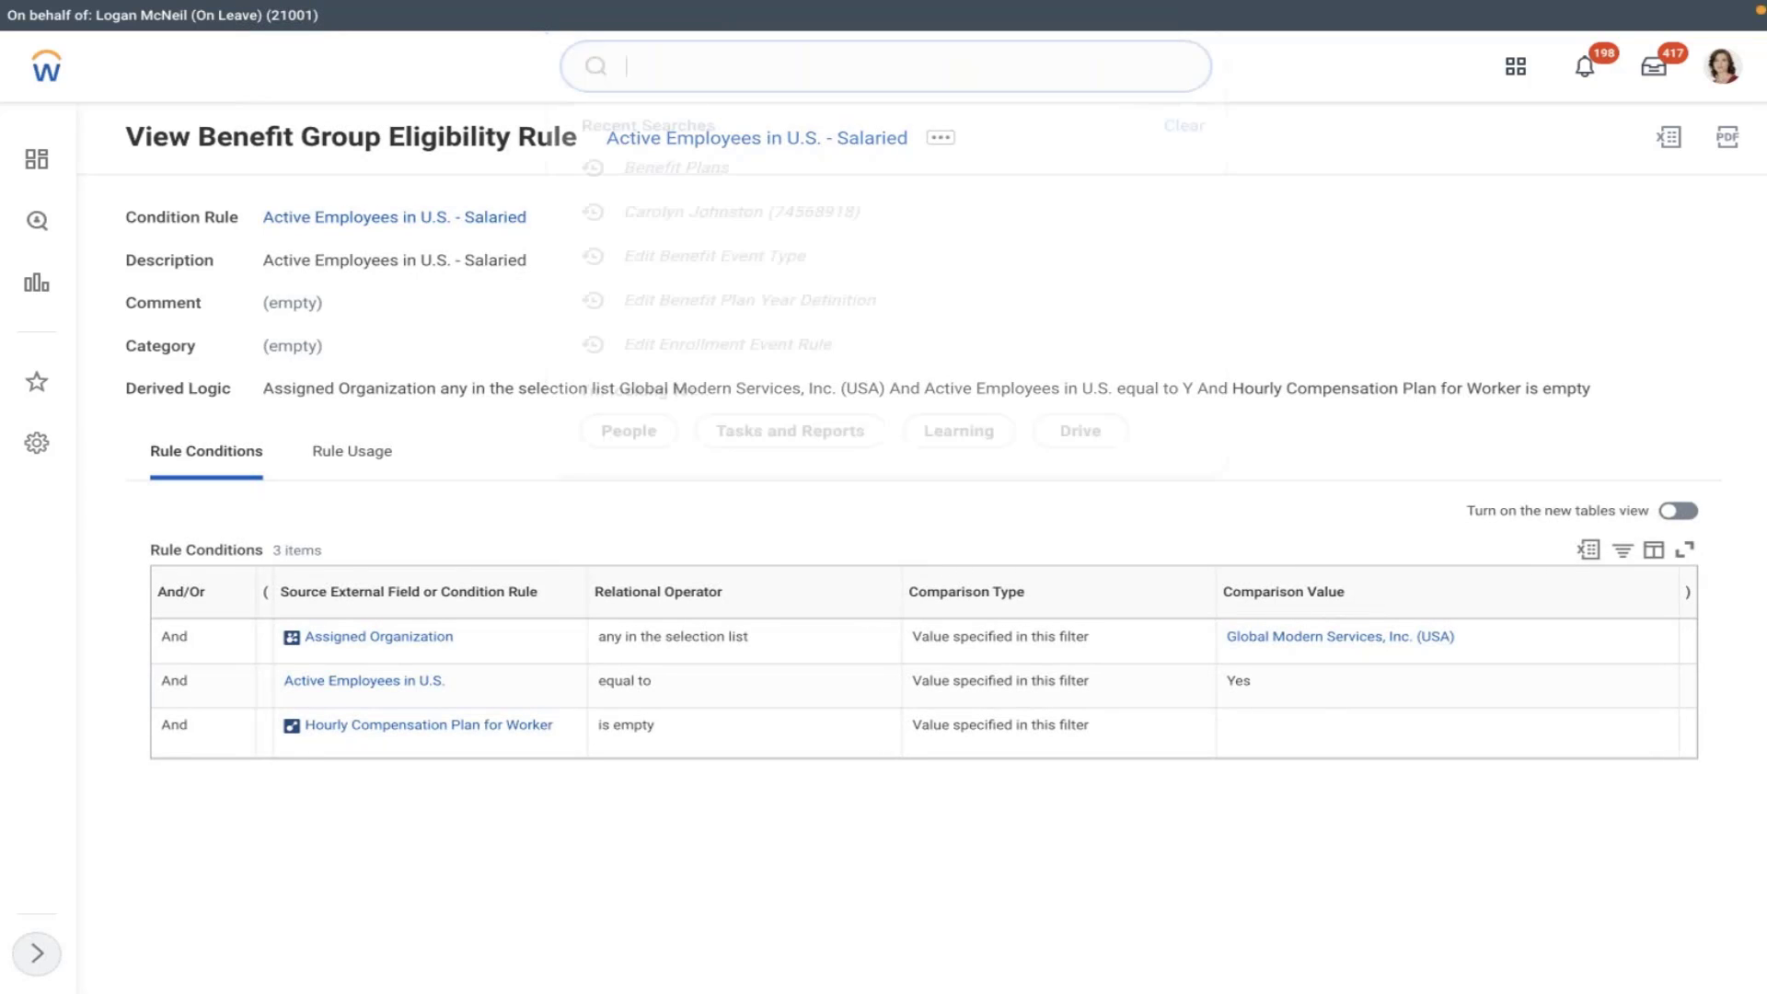
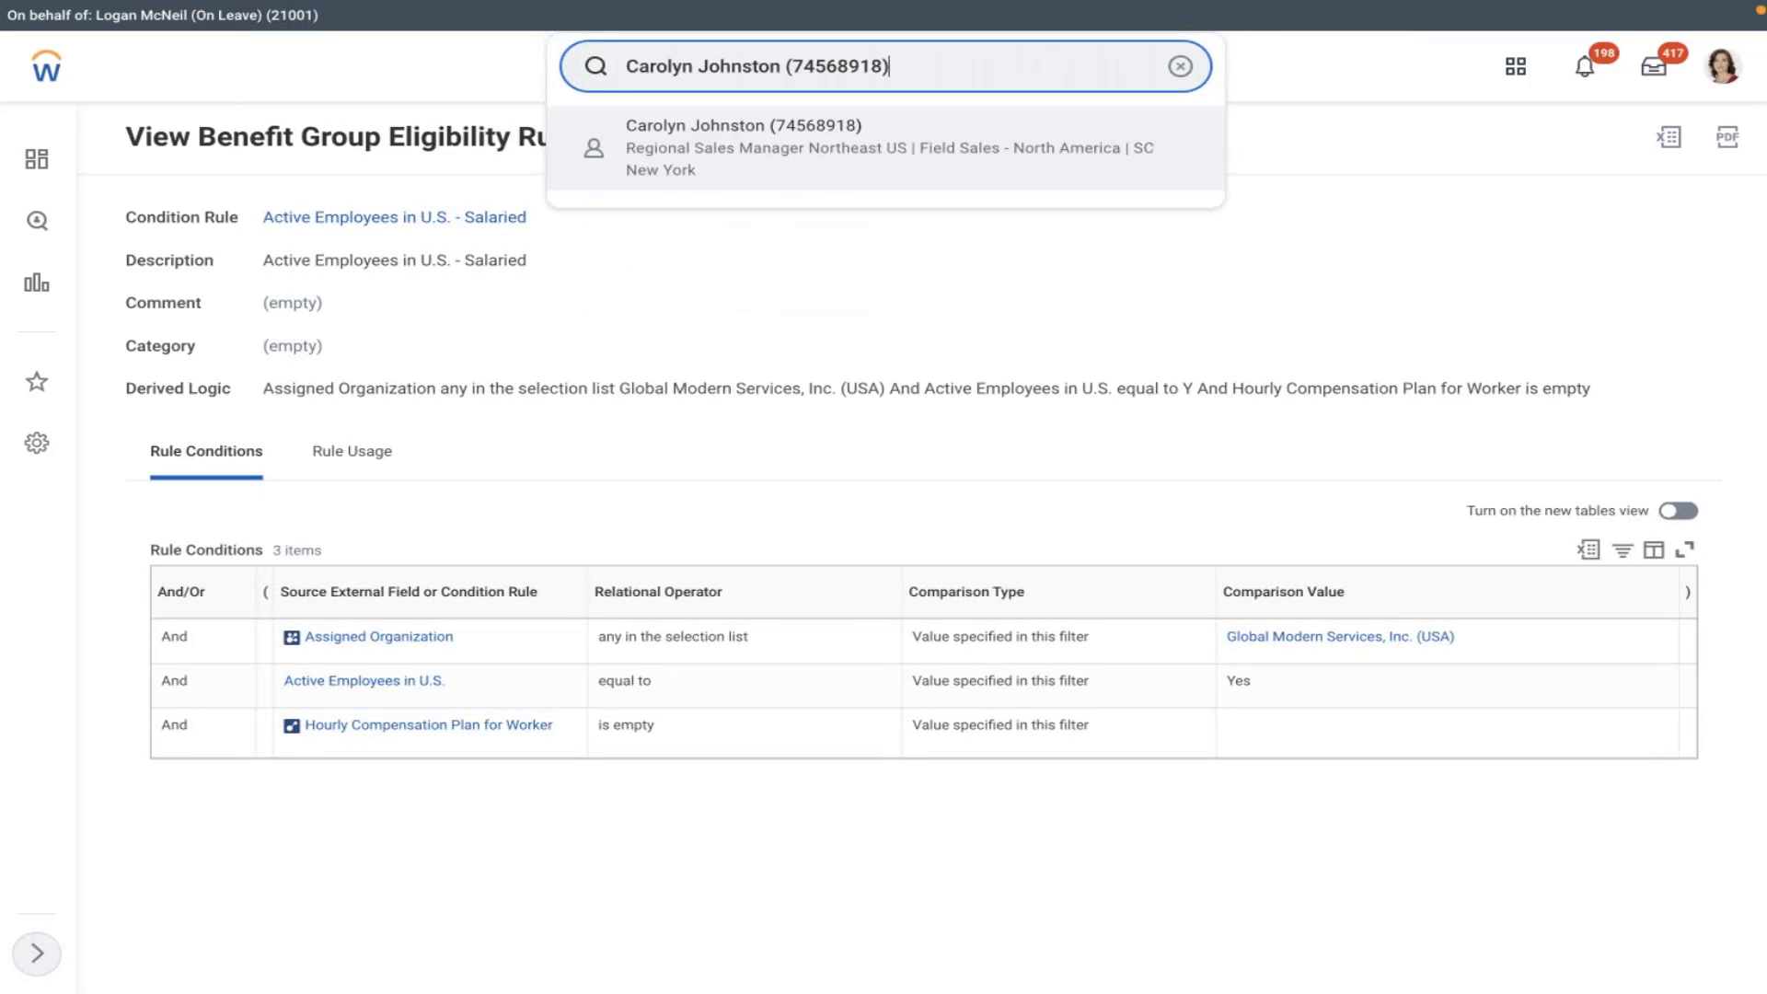
{"action": "left_click", "coordinate": [1030, 228]}
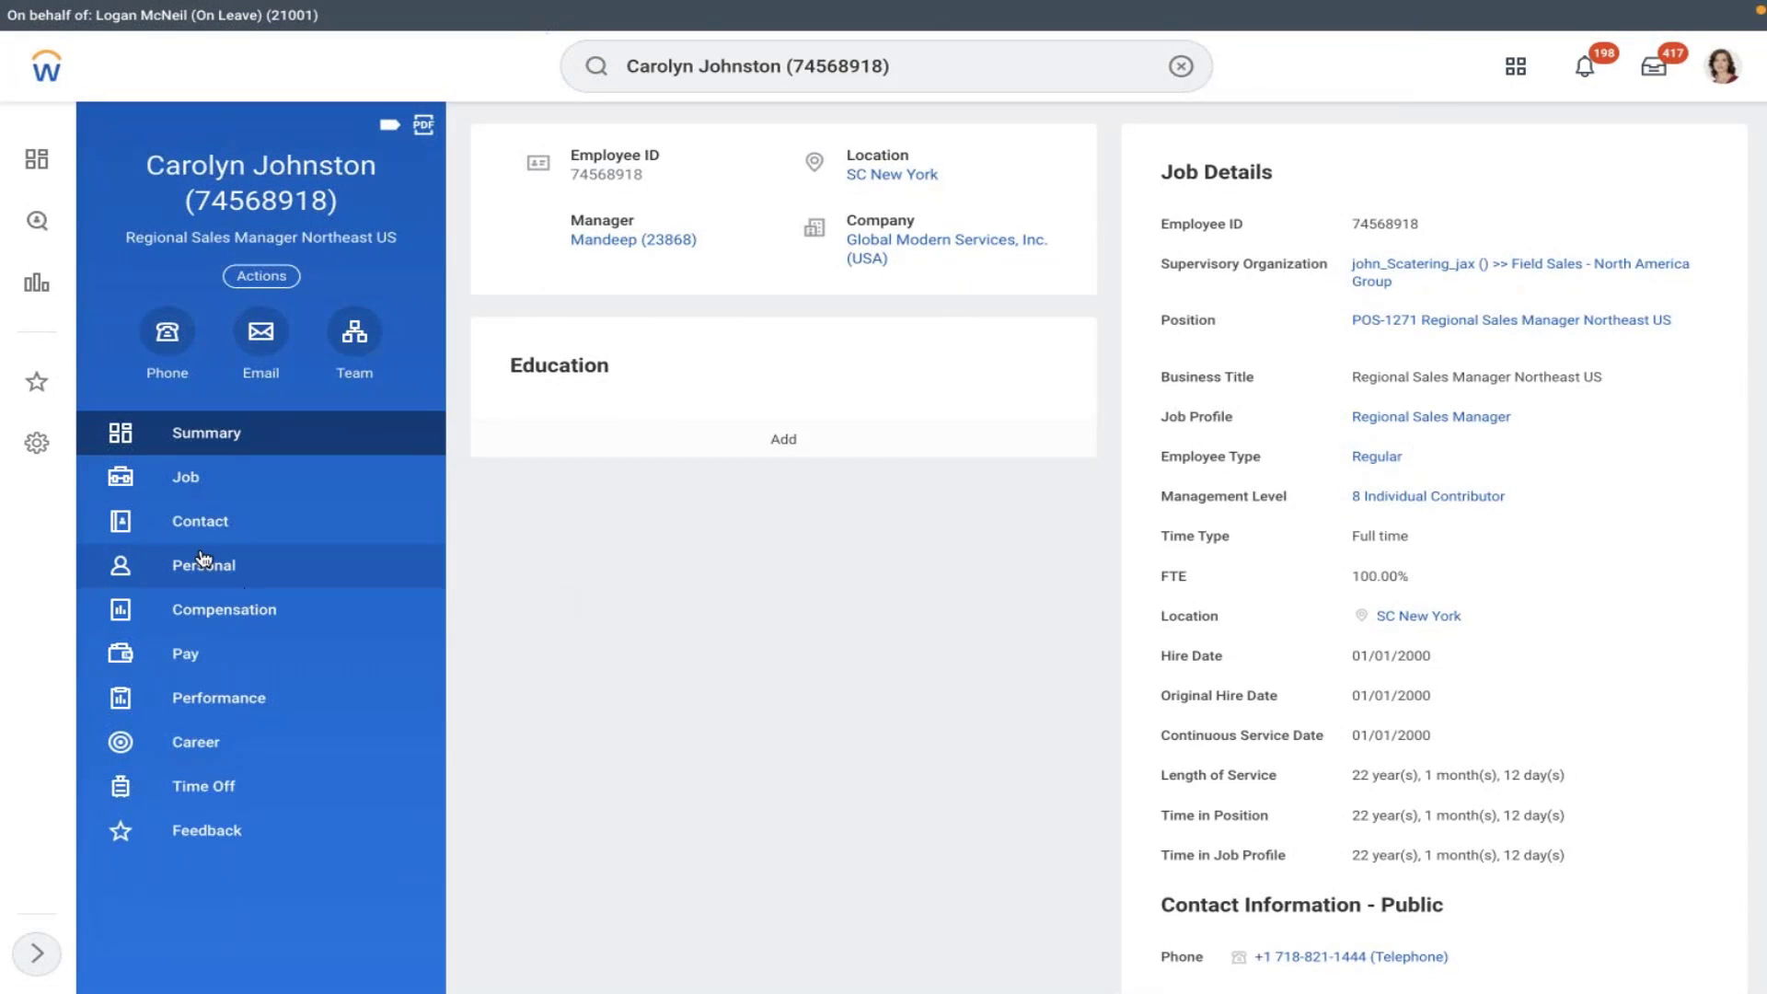
{"action": "left_click", "coordinate": [180, 497]}
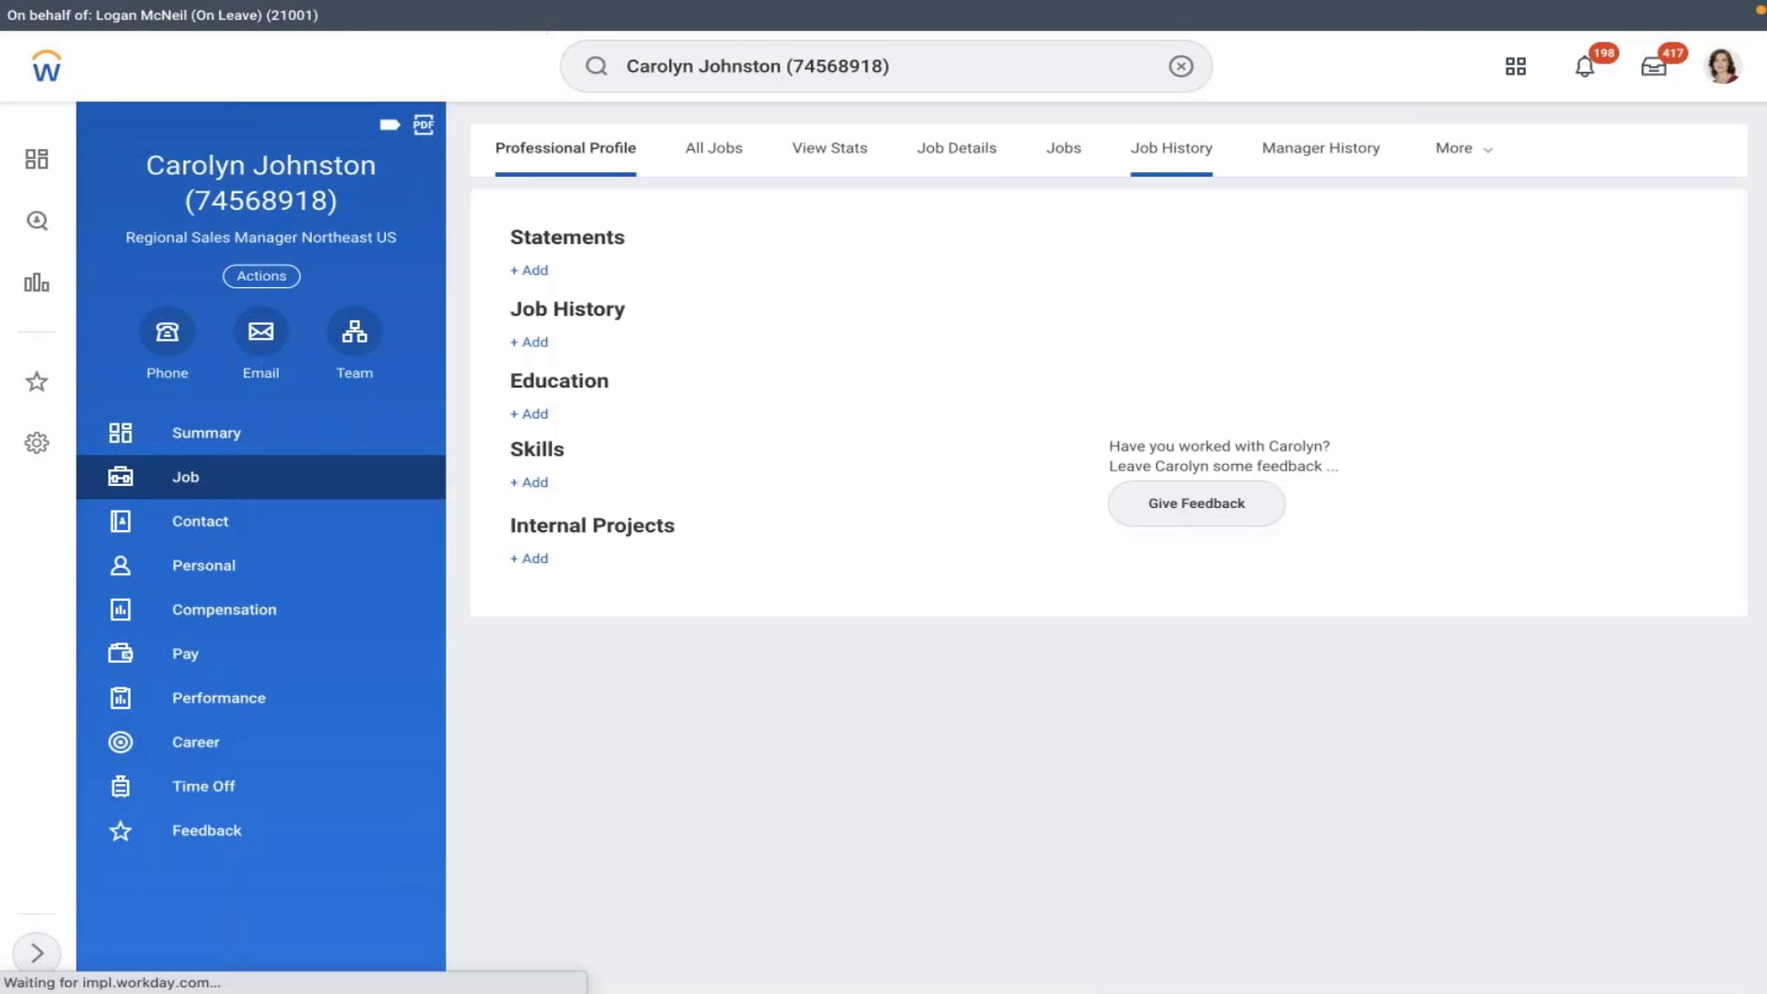
{"action": "left_click", "coordinate": [1502, 169]}
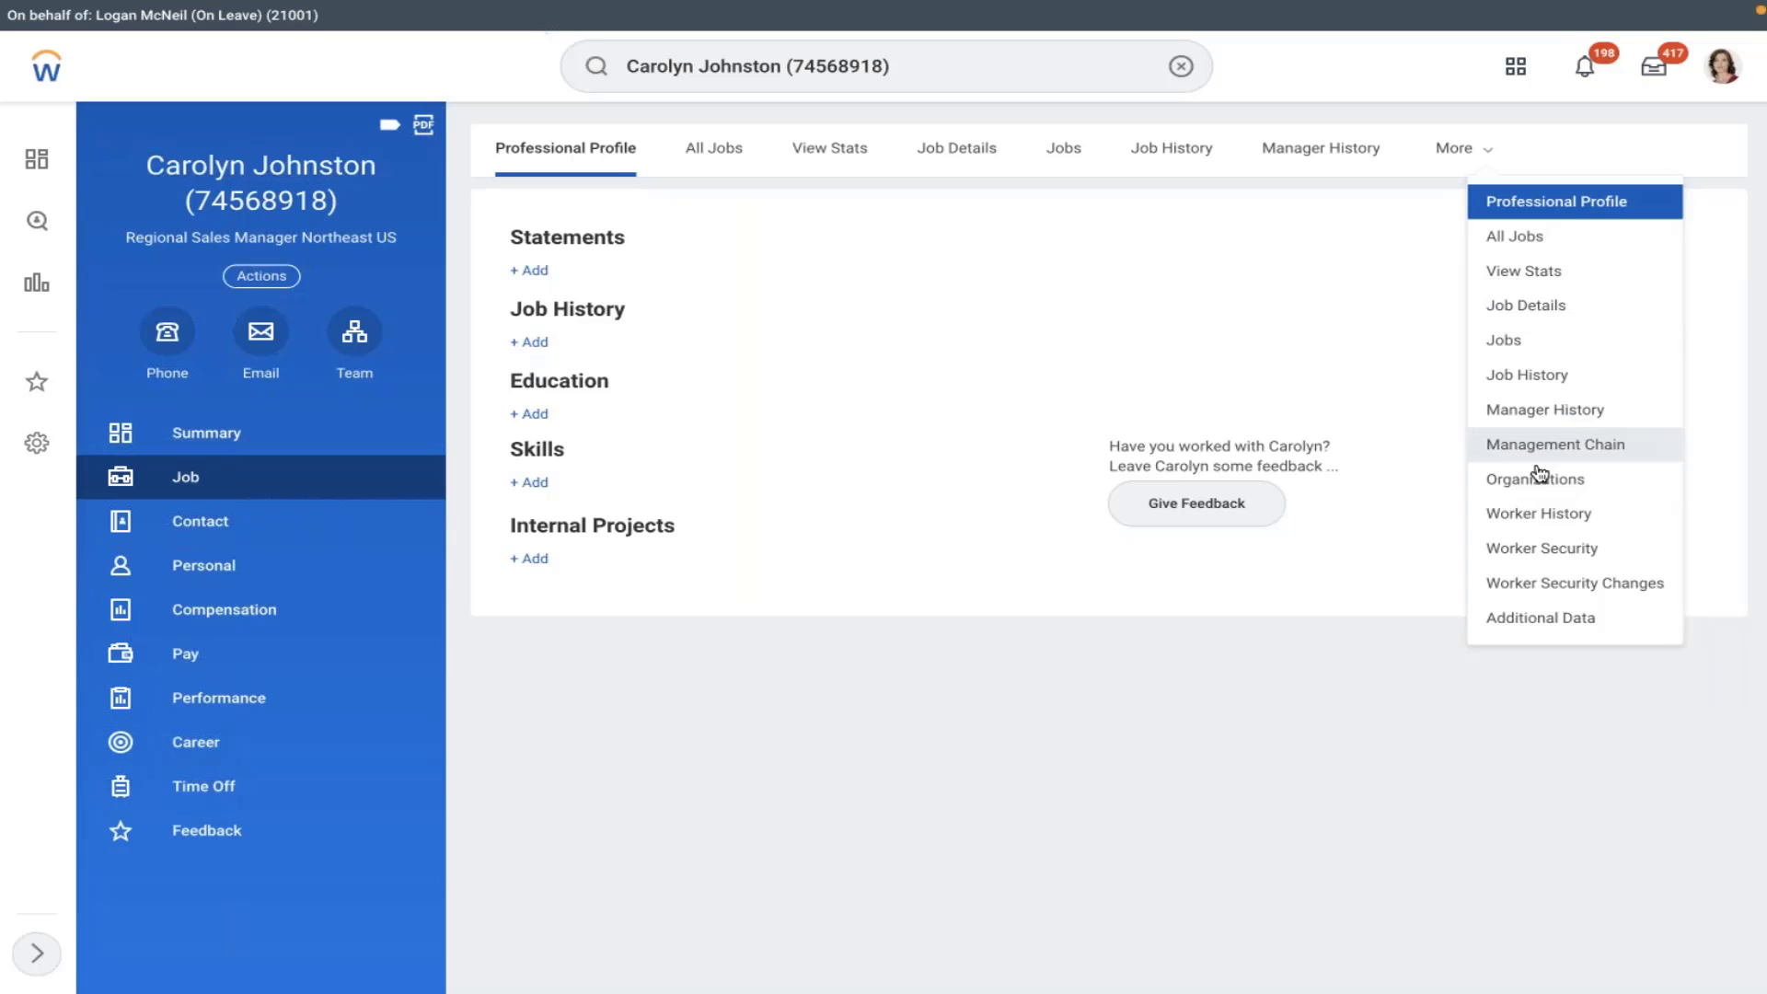
{"action": "left_click", "coordinate": [1528, 483]}
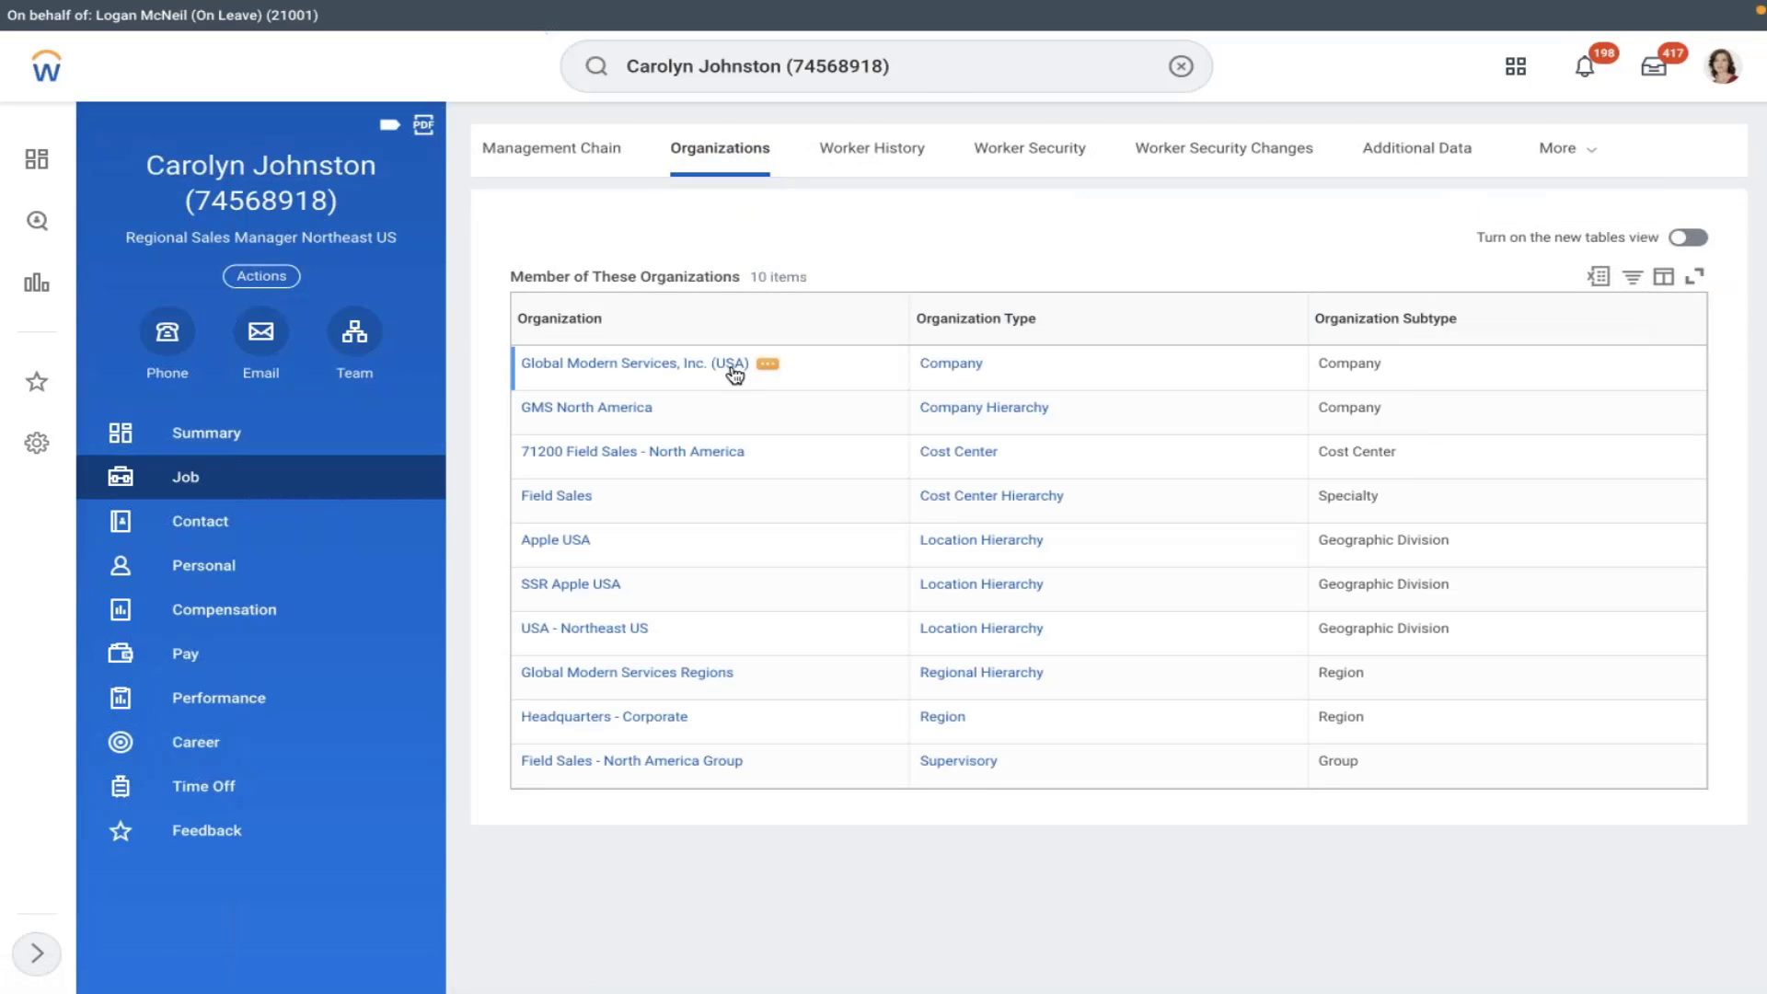
{"action": "mouse_move", "coordinate": [977, 364]}
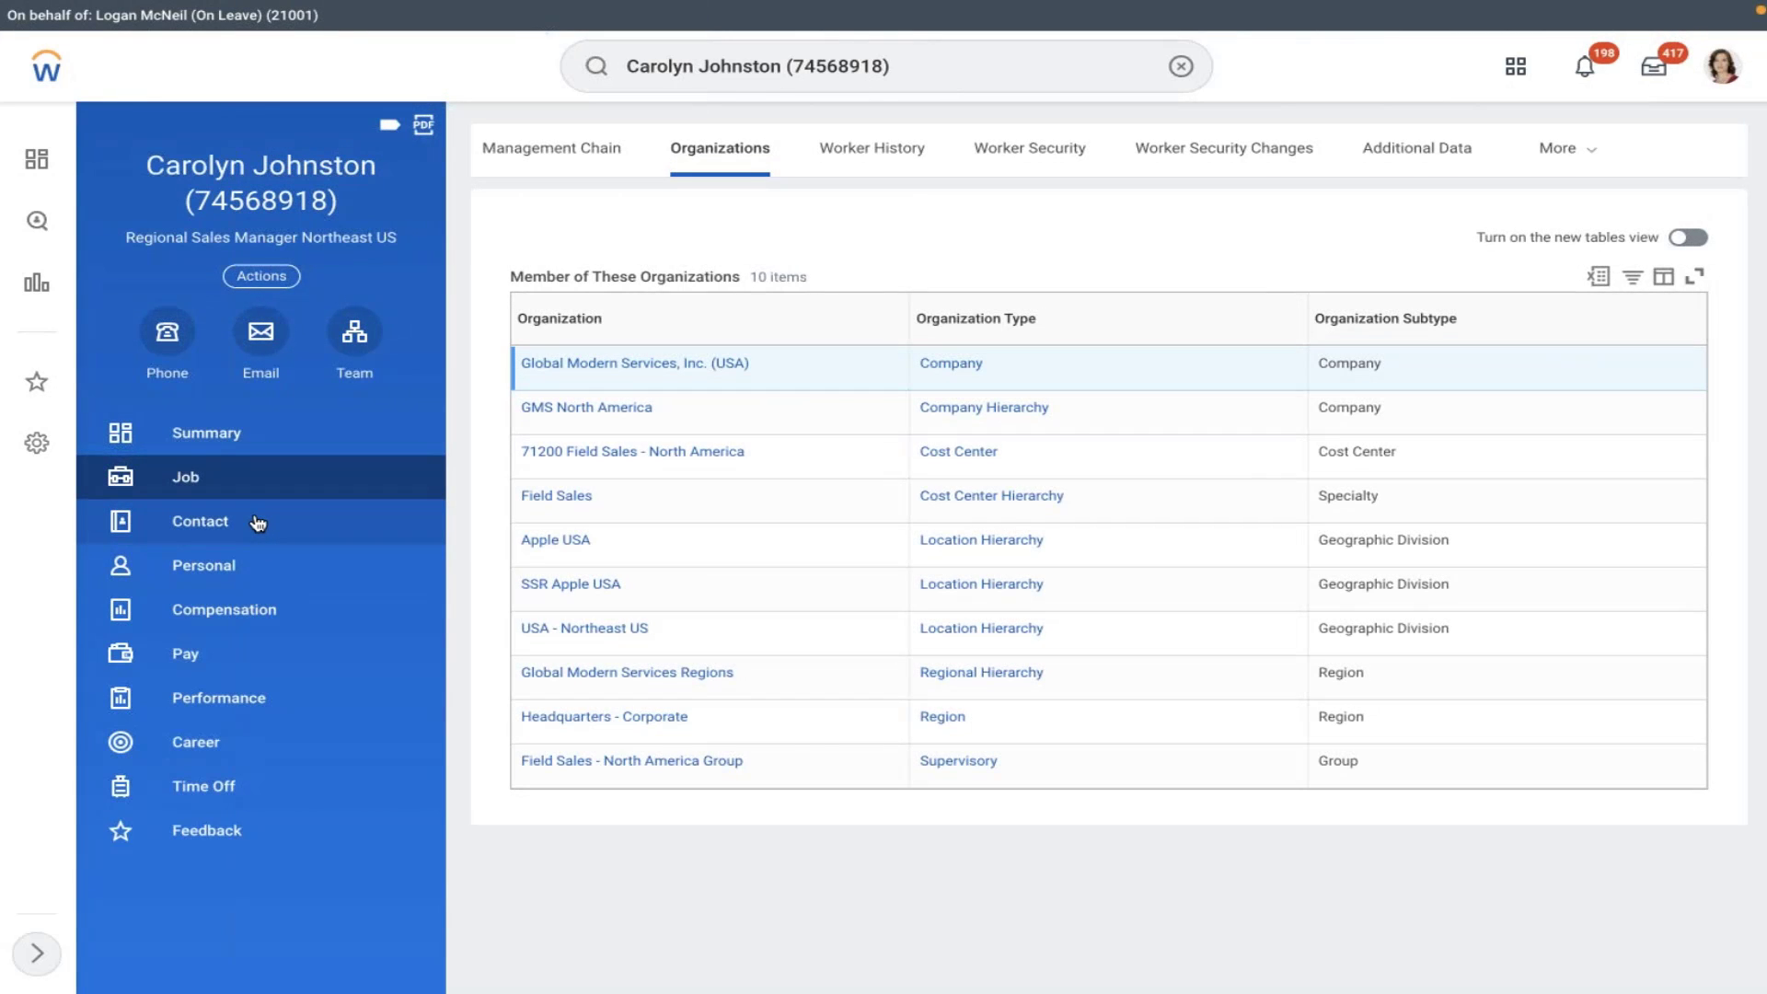
- Return to Summary to review the Regional Sales Manager Northeast US job details
{"action": "left_click", "coordinate": [184, 435]}
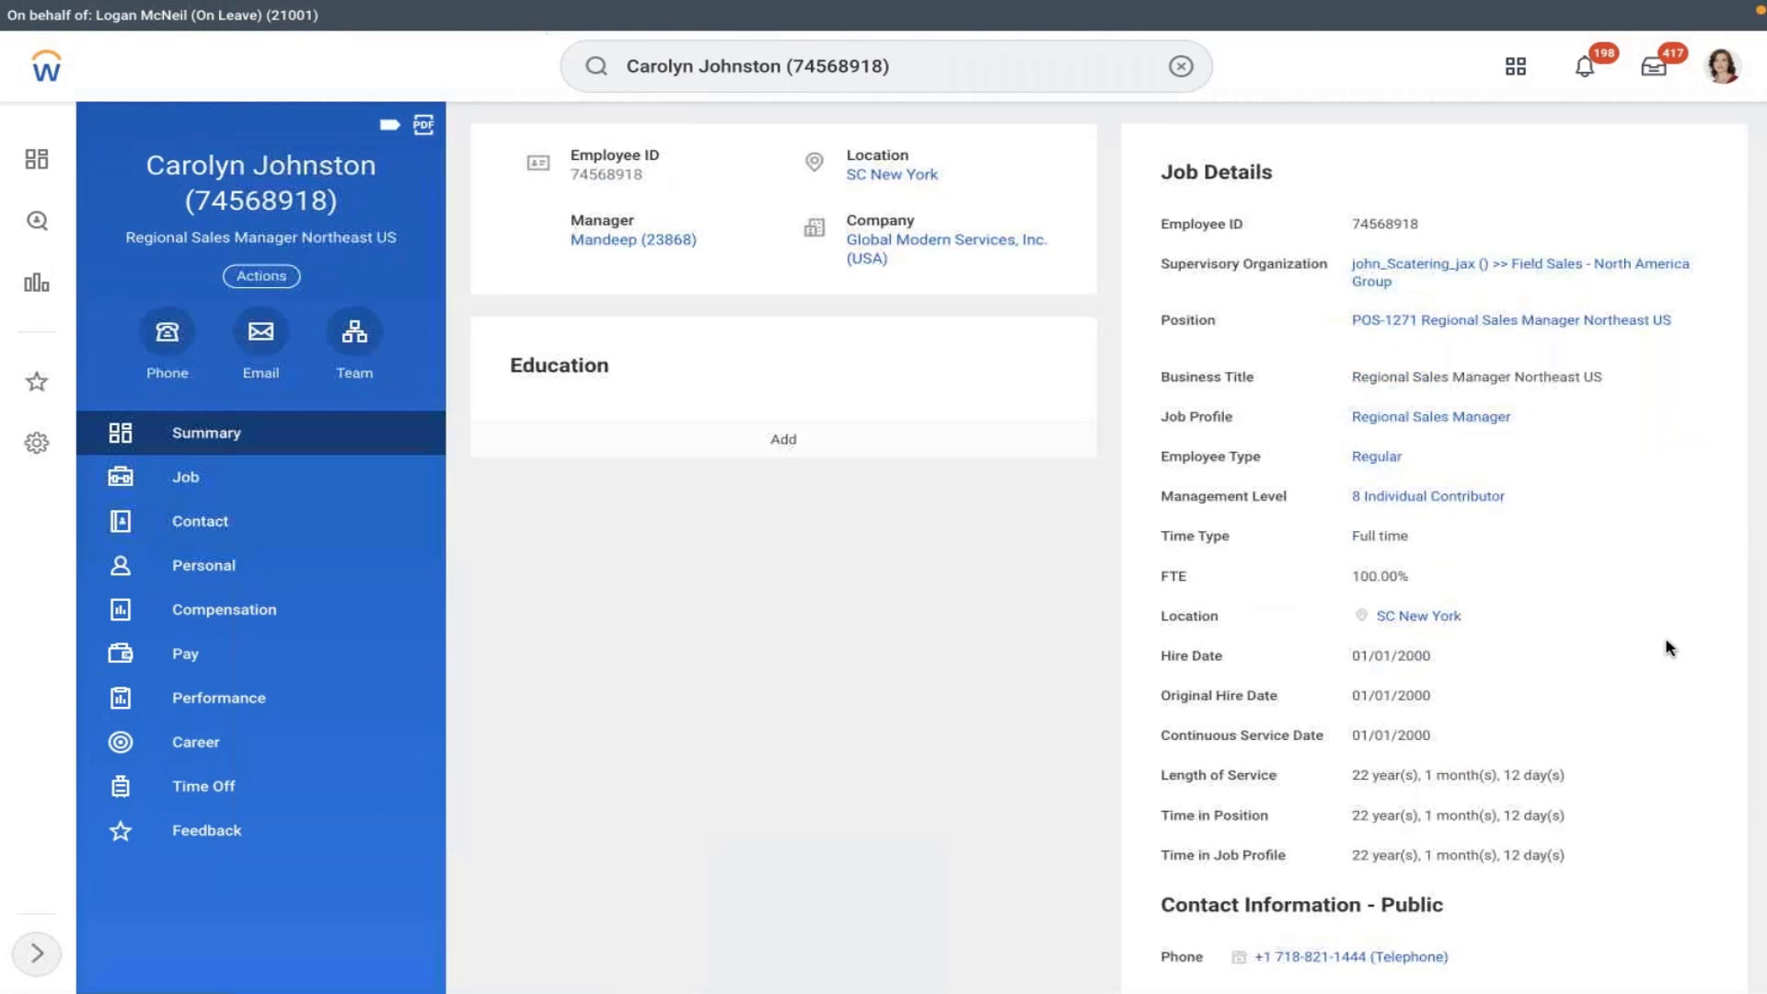
{"action": "scroll", "coordinate": [1670, 648], "scroll_direction": "down", "scroll_amount": 3}
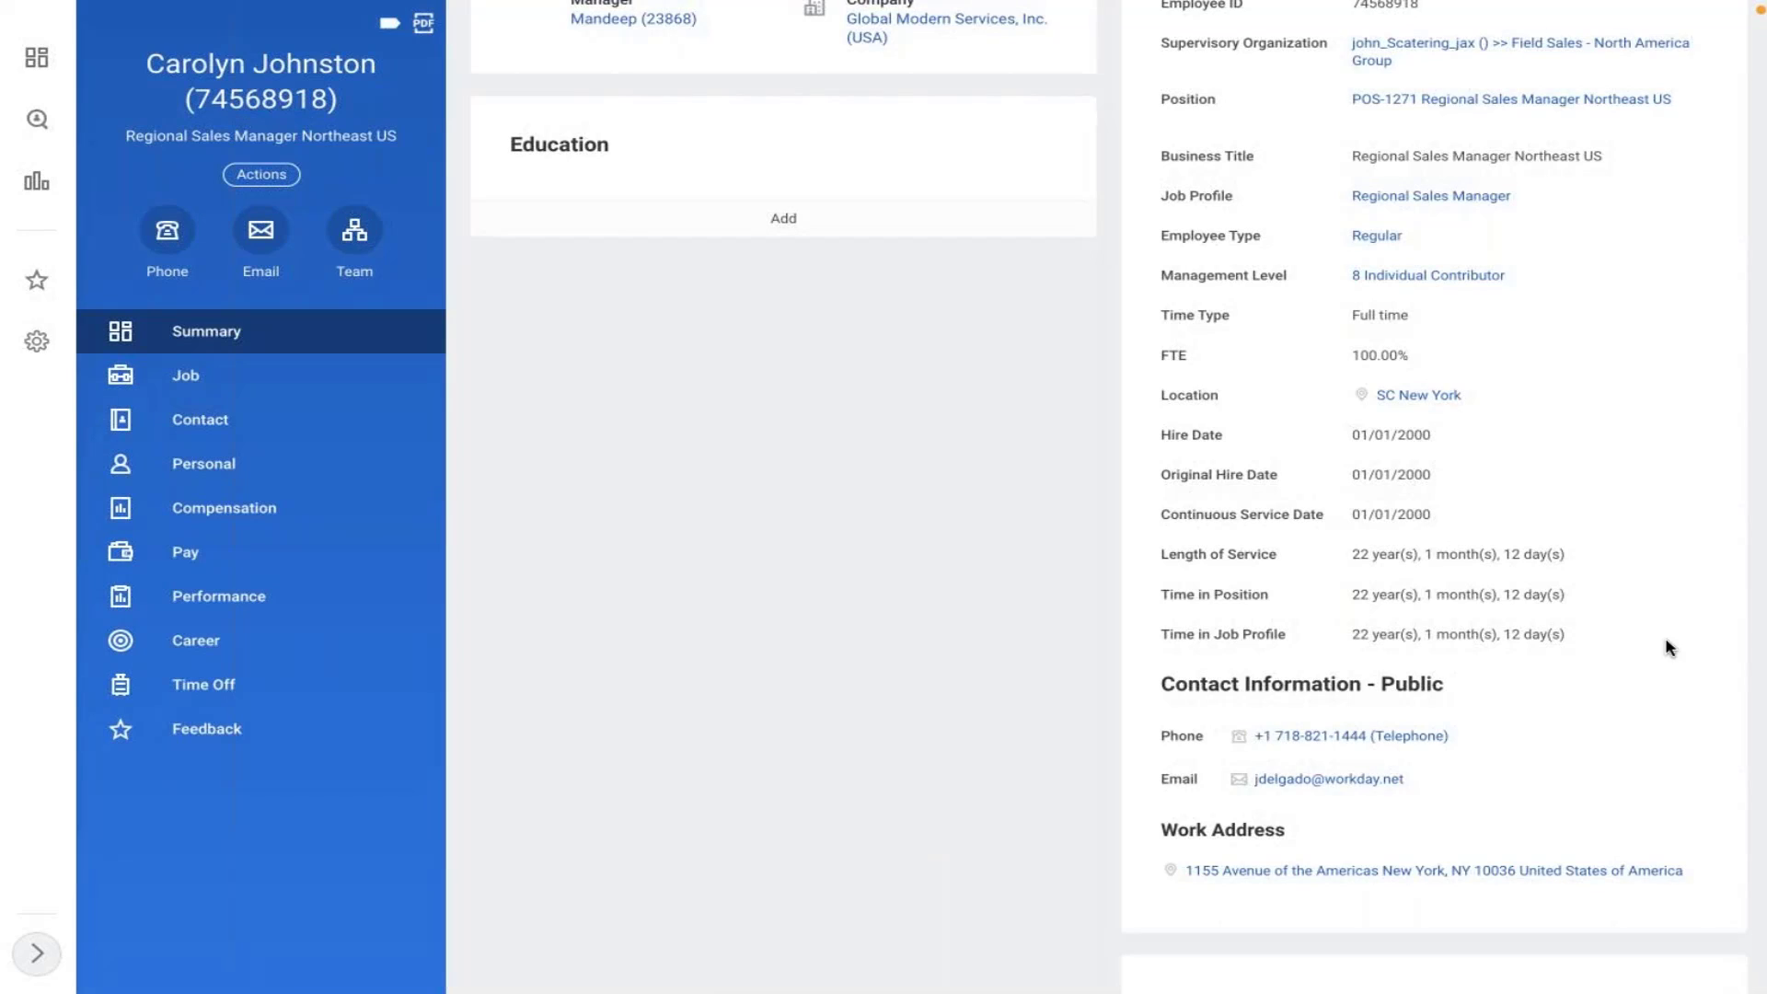
{"action": "scroll", "coordinate": [1670, 648], "scroll_direction": "up", "scroll_amount": 3}
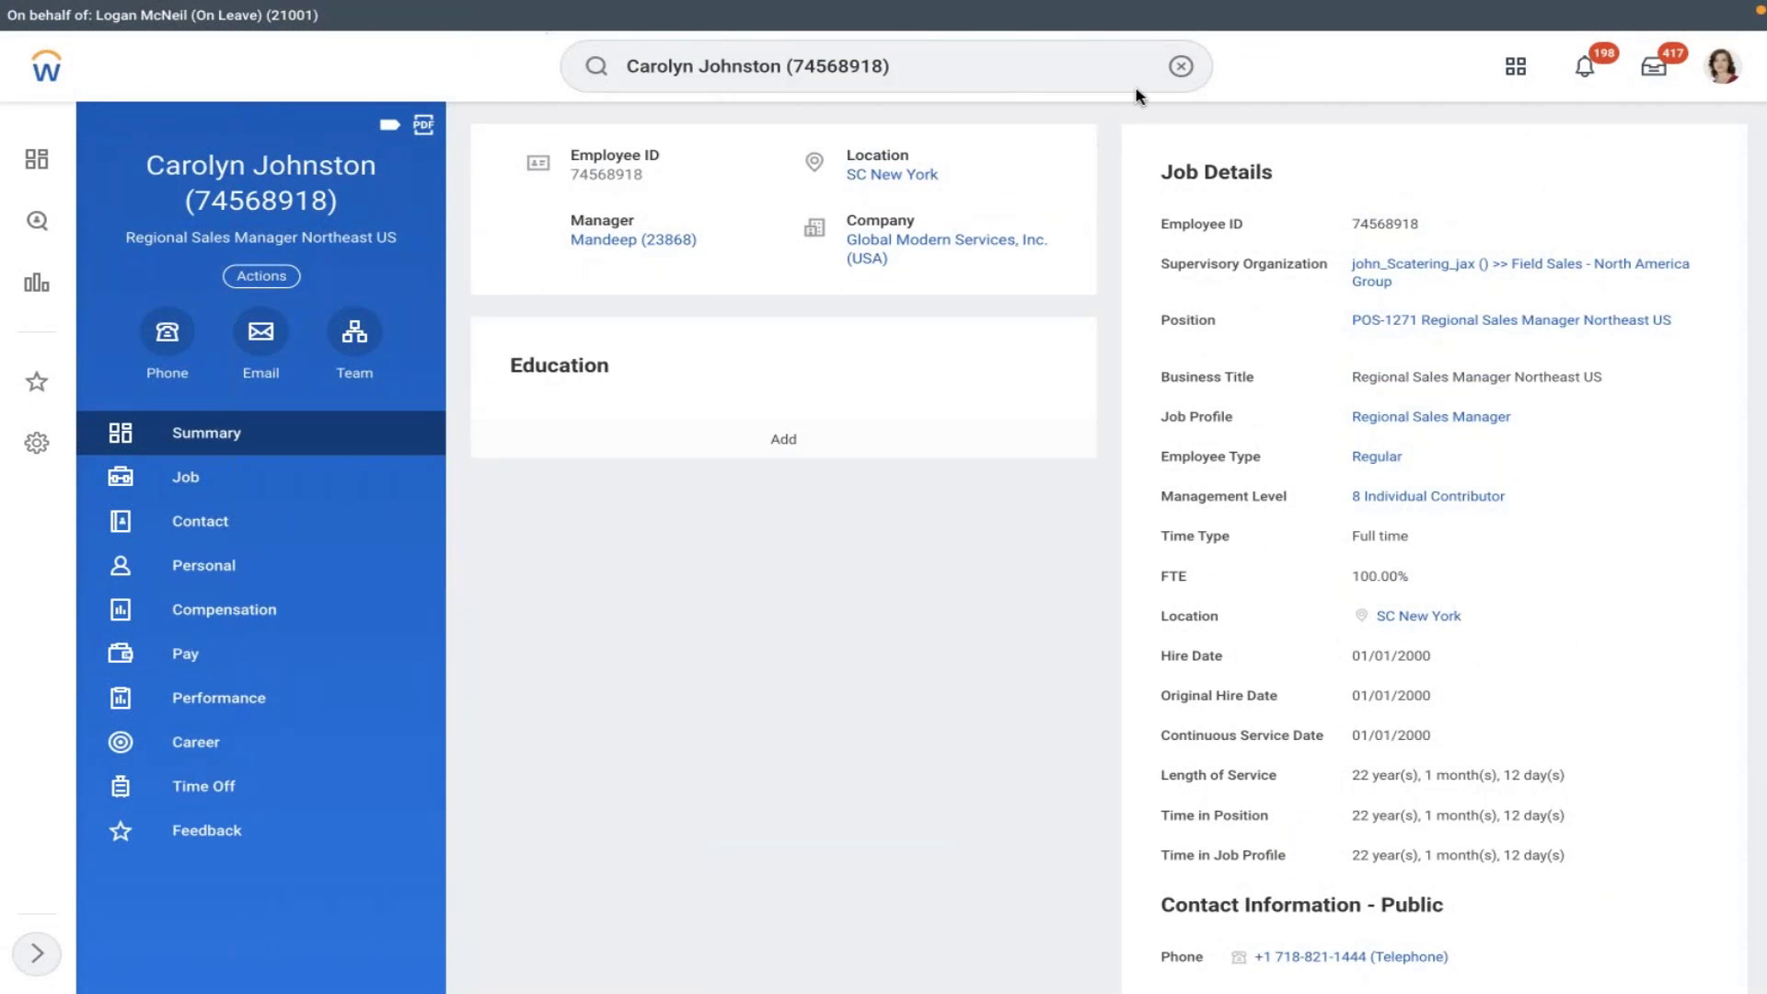
{"action": "left_click", "coordinate": [1180, 67]}
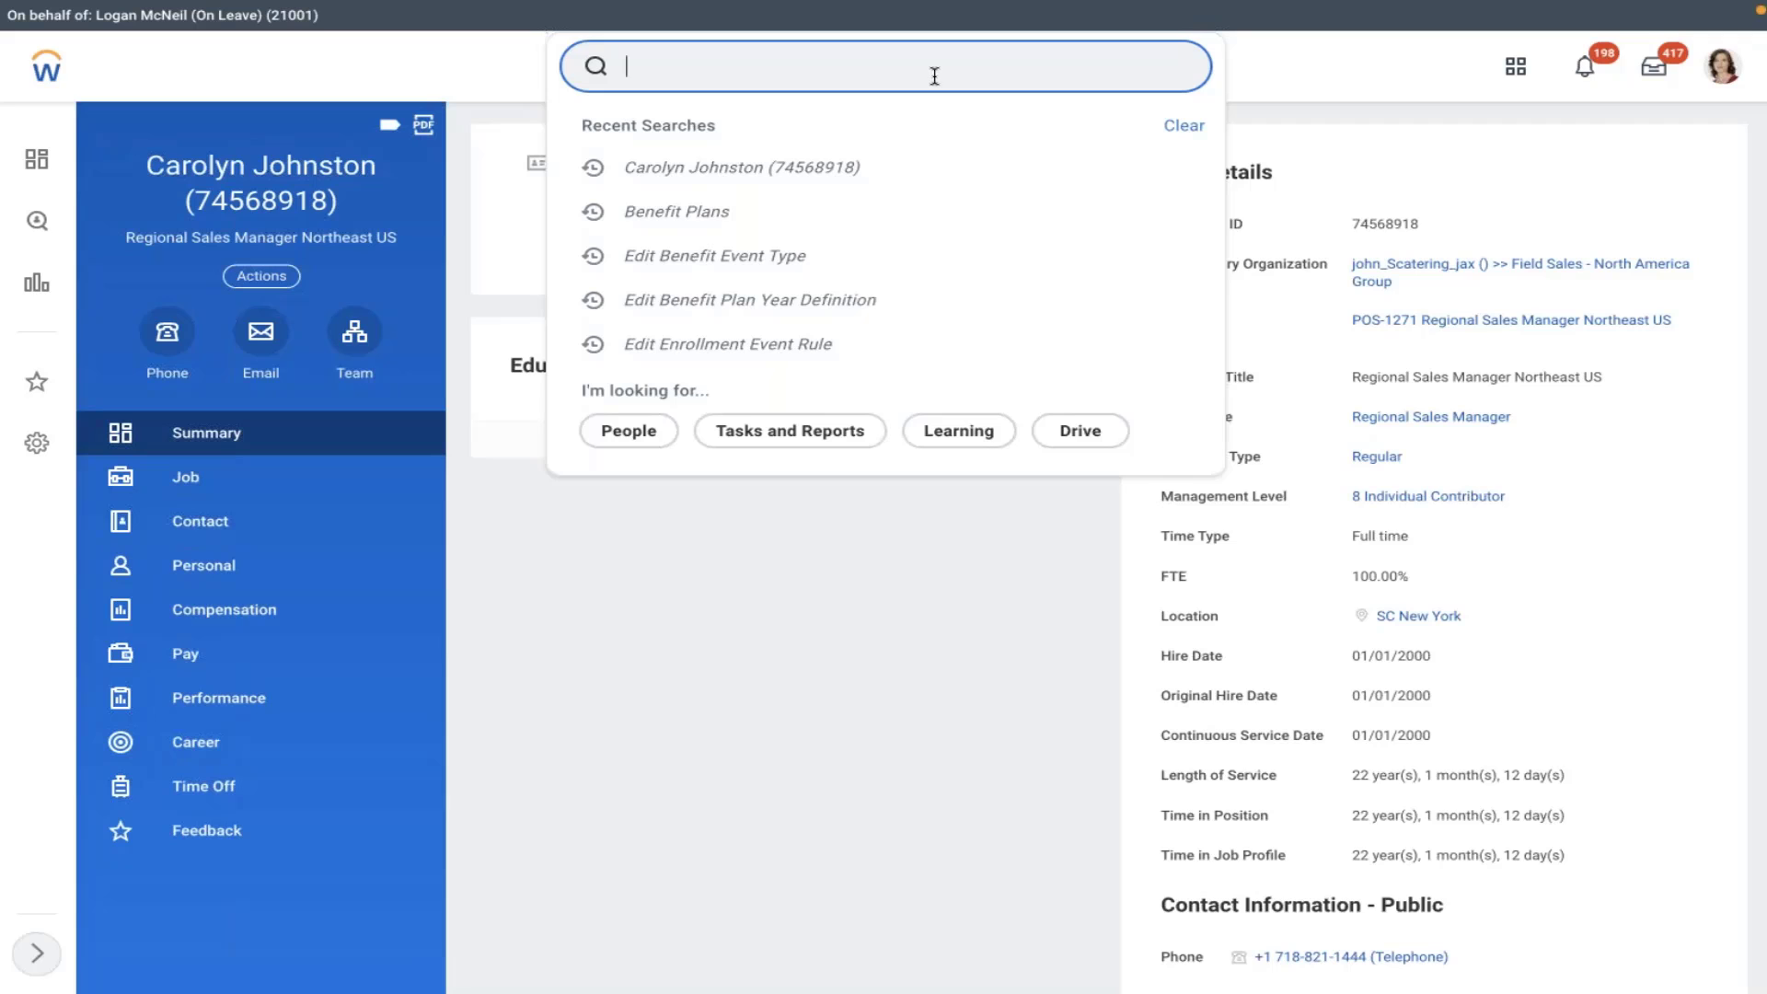
- Via 'ben plan' Benefit Plans, open AMD 401K's Active Employees in U.S. - Salaried benefit group
{"action": "left_click", "coordinate": [713, 208]}
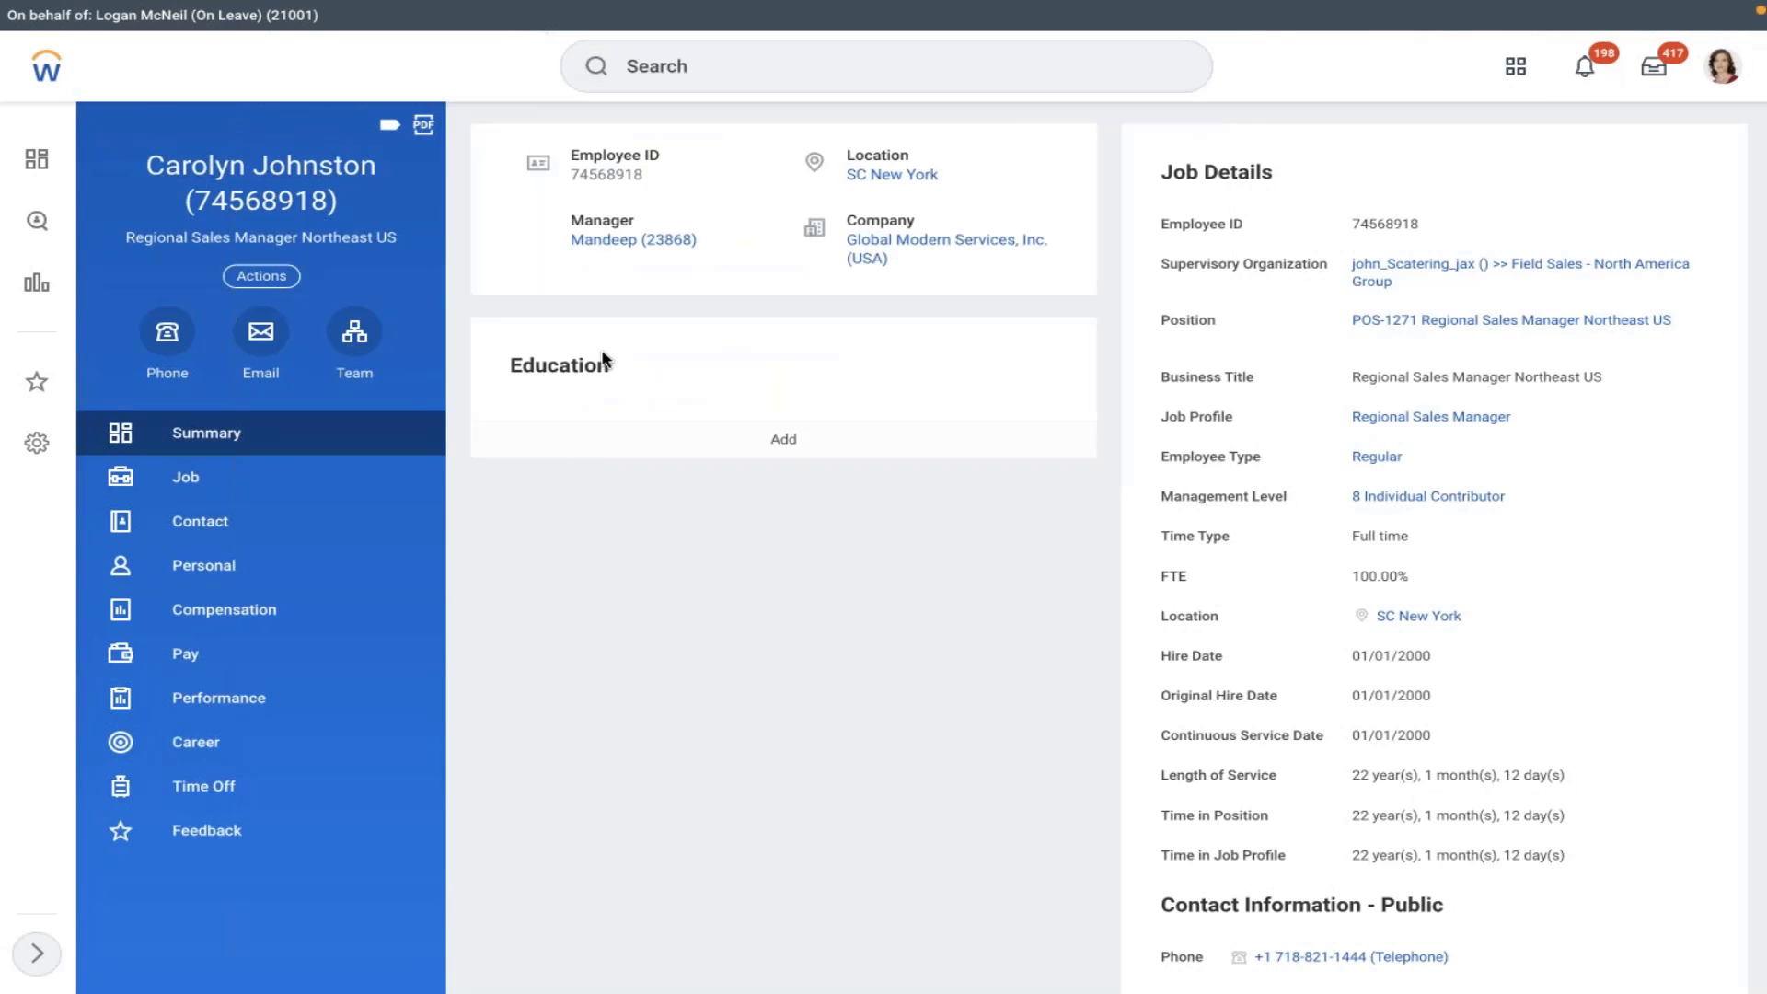
{"action": "left_click", "coordinate": [731, 69]}
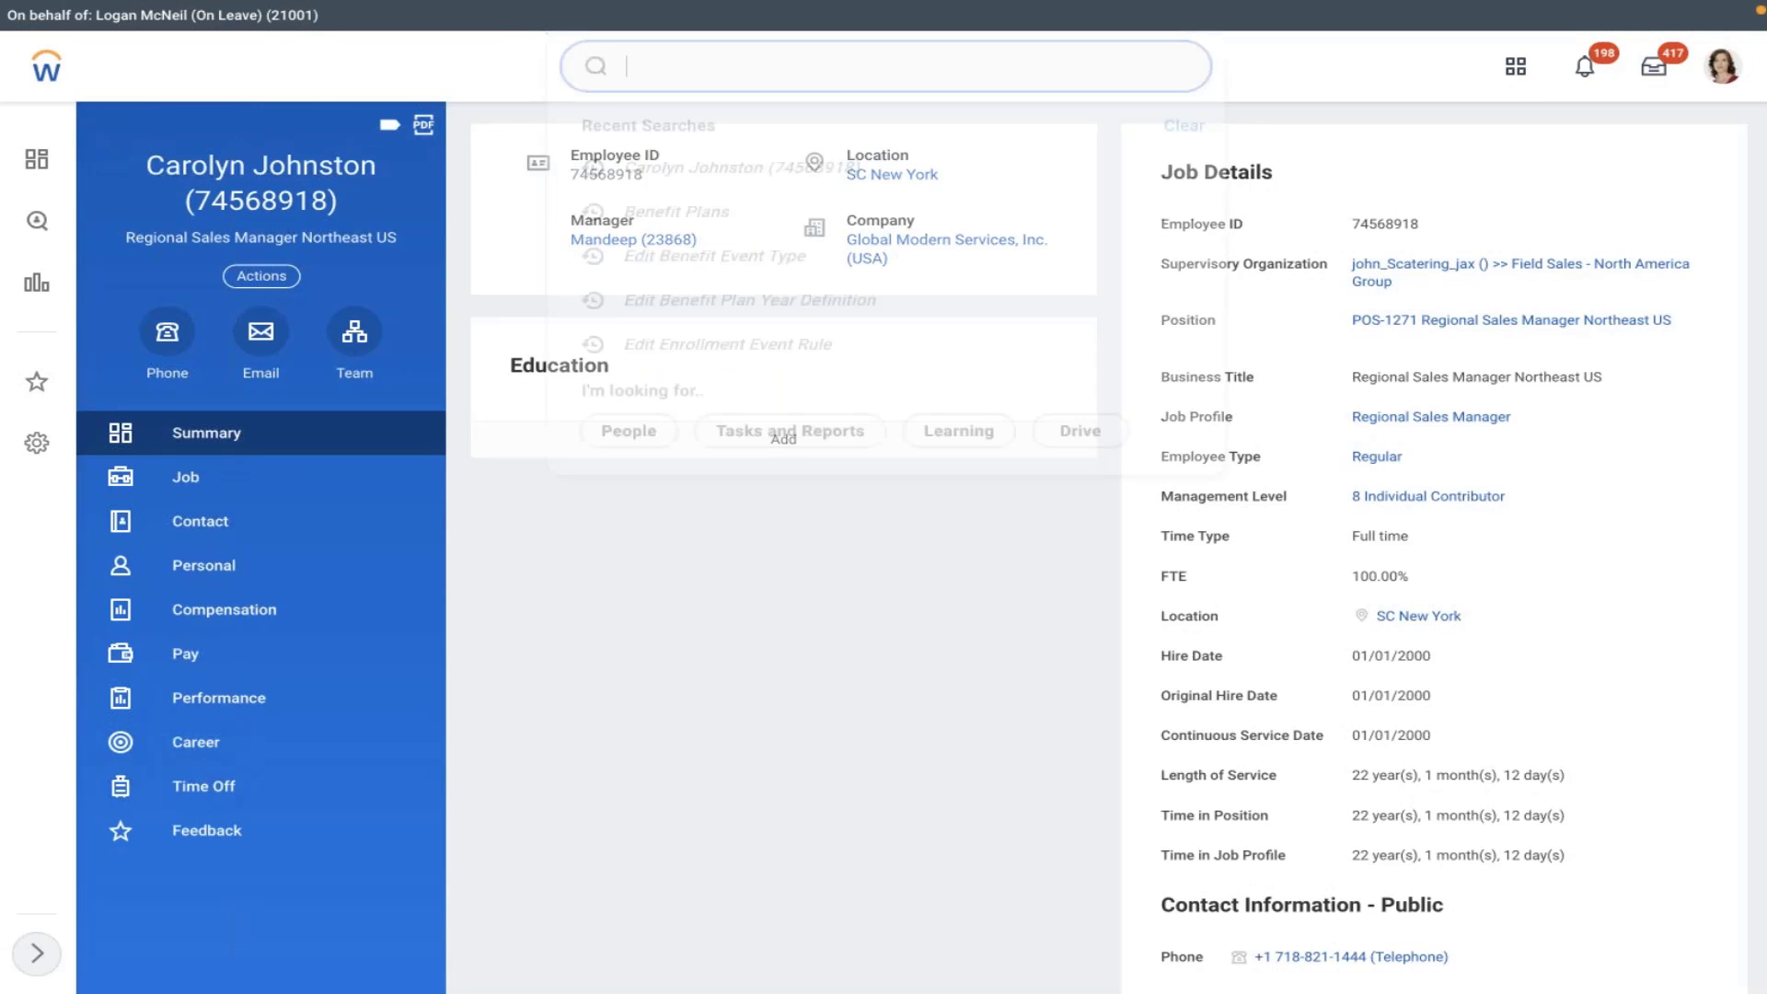
{"action": "type", "text": "ben plan"}
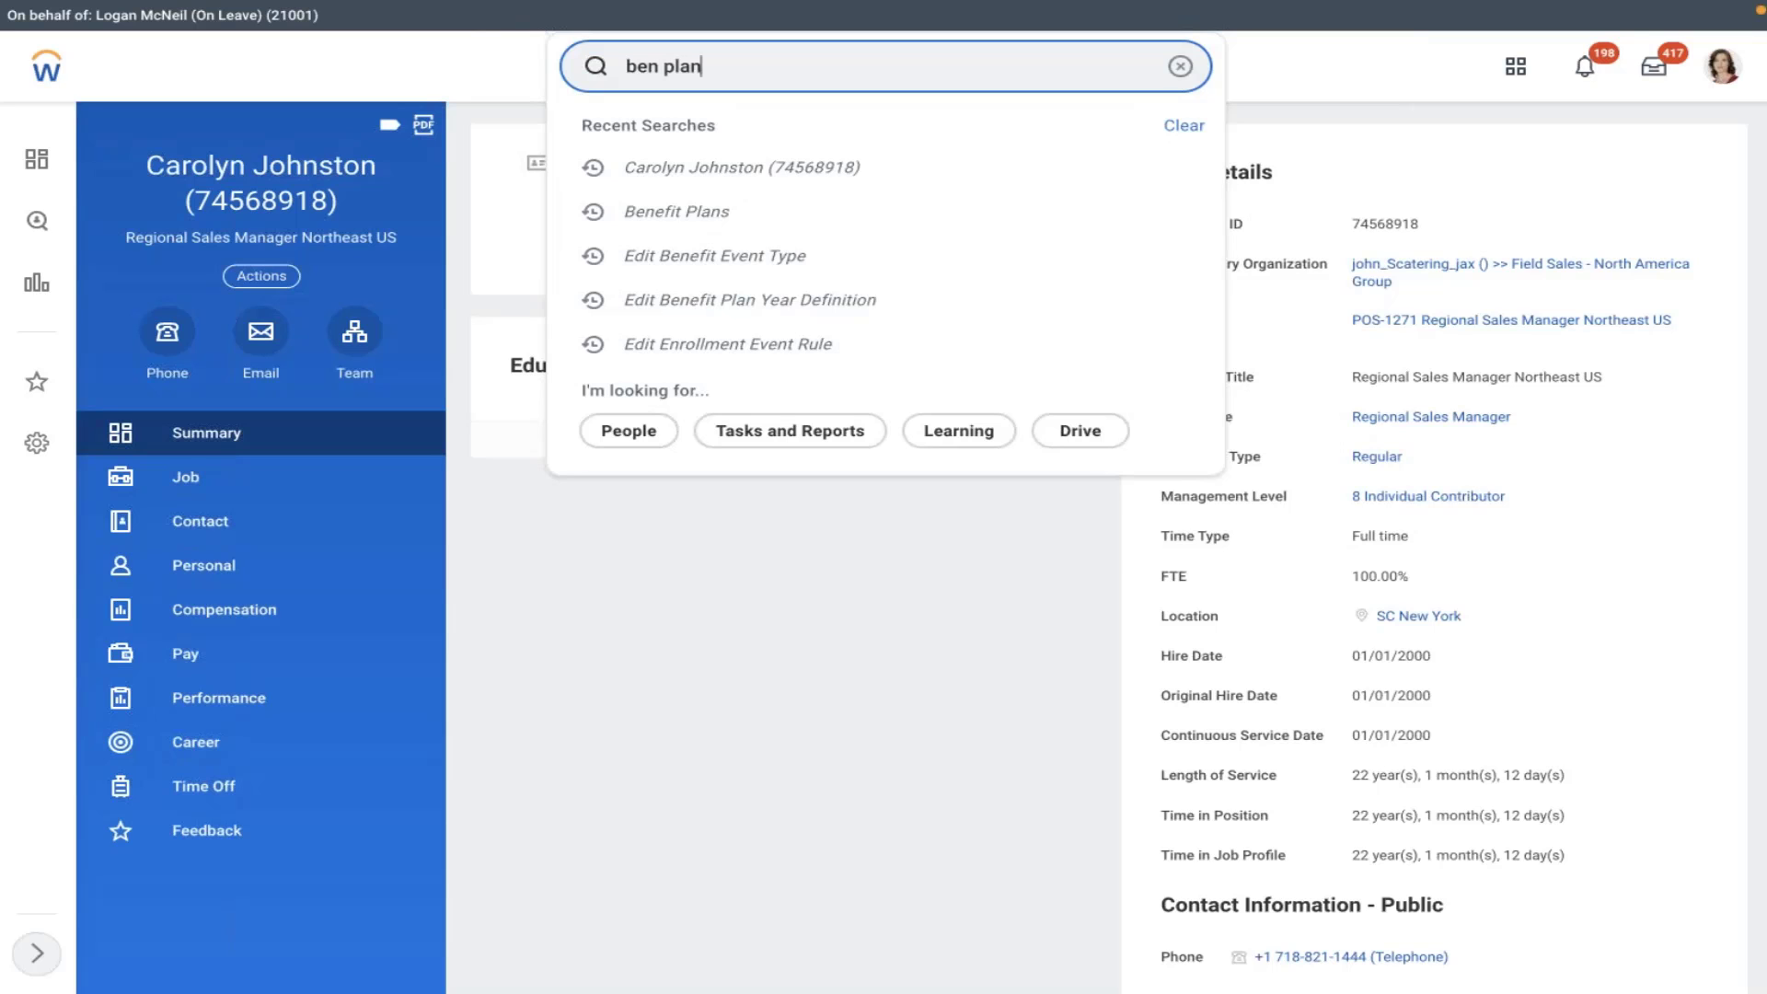
{"action": "left_click", "coordinate": [679, 147]}
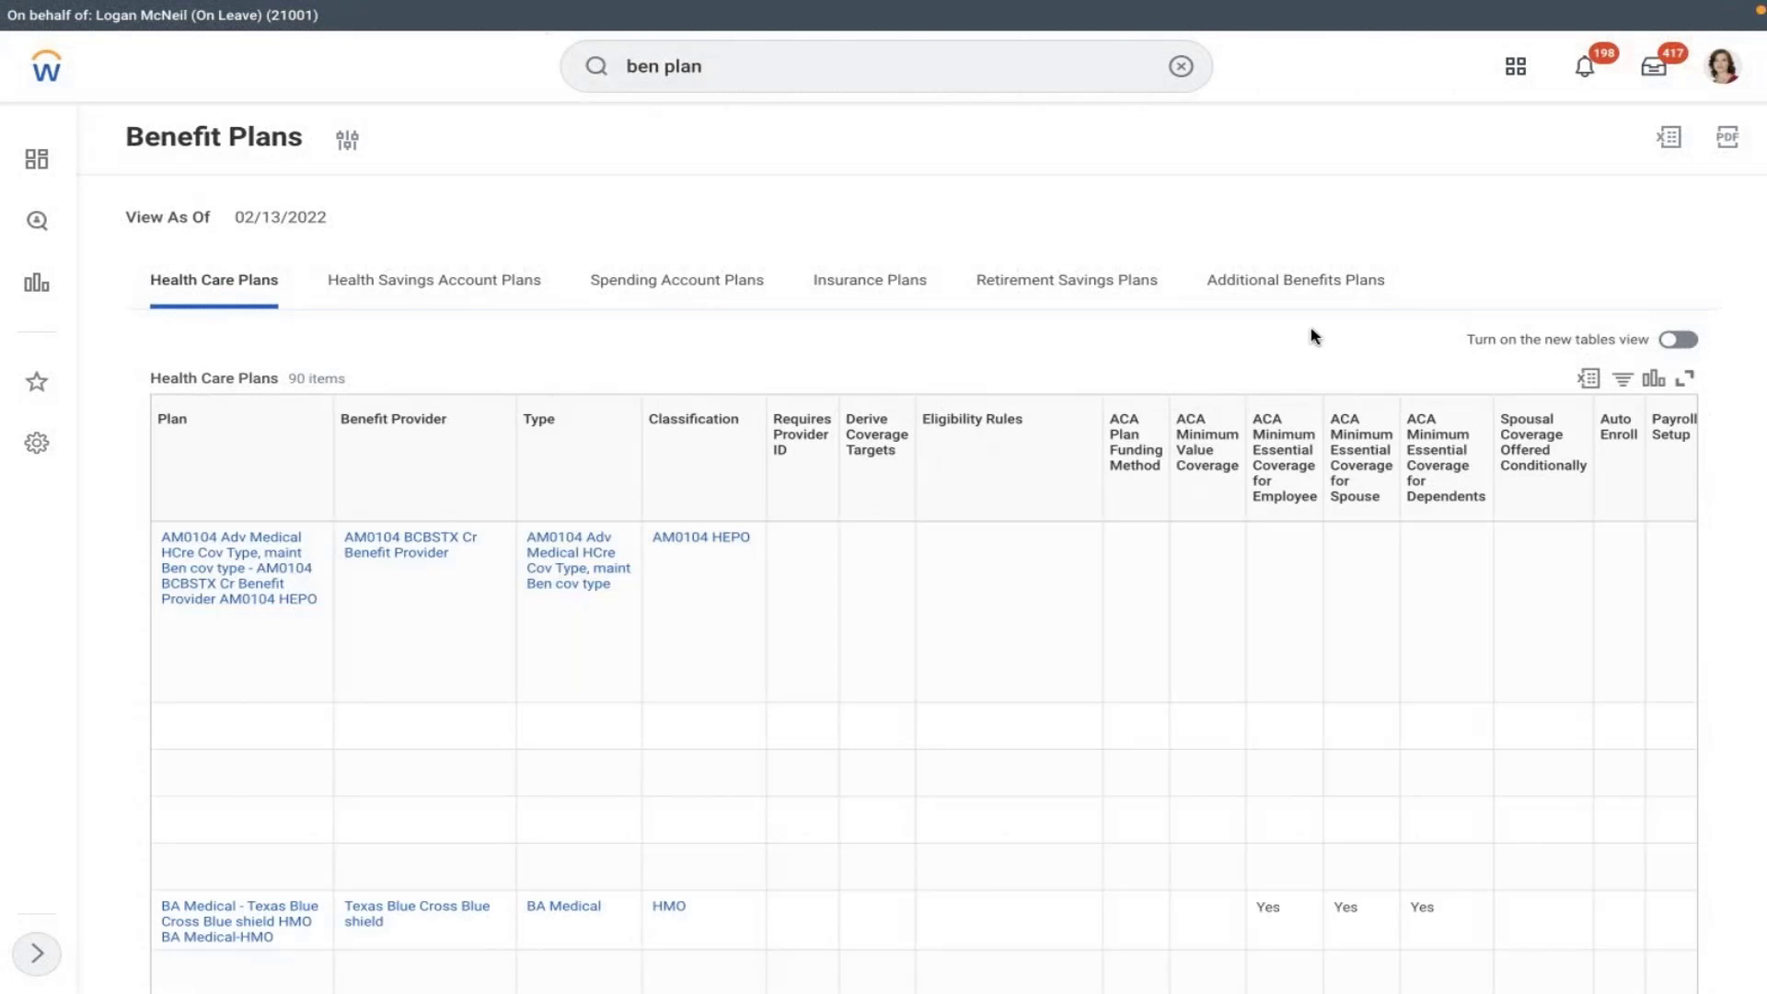
{"action": "left_click", "coordinate": [1028, 304]}
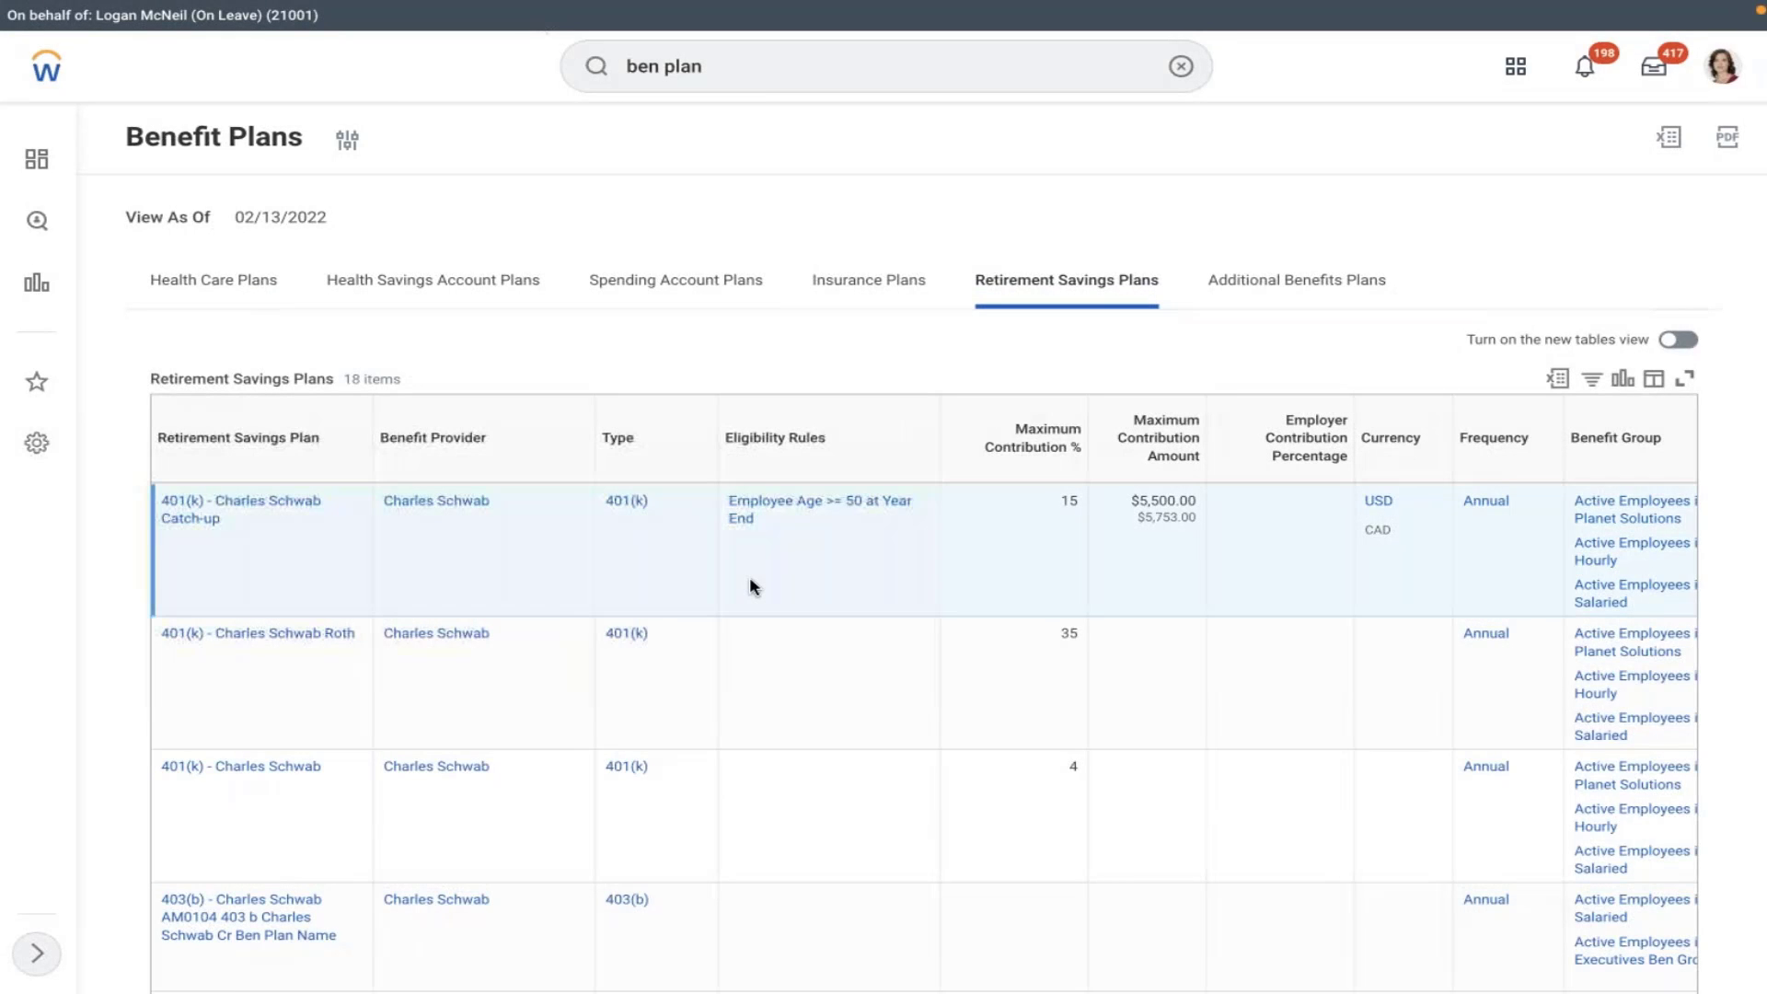
{"action": "scroll", "coordinate": [751, 580], "scroll_direction": "down", "scroll_amount": 2}
{"action": "scroll", "coordinate": [749, 576], "scroll_direction": "down", "scroll_amount": 2}
{"action": "scroll", "coordinate": [749, 576], "scroll_direction": "right", "scroll_amount": 2}
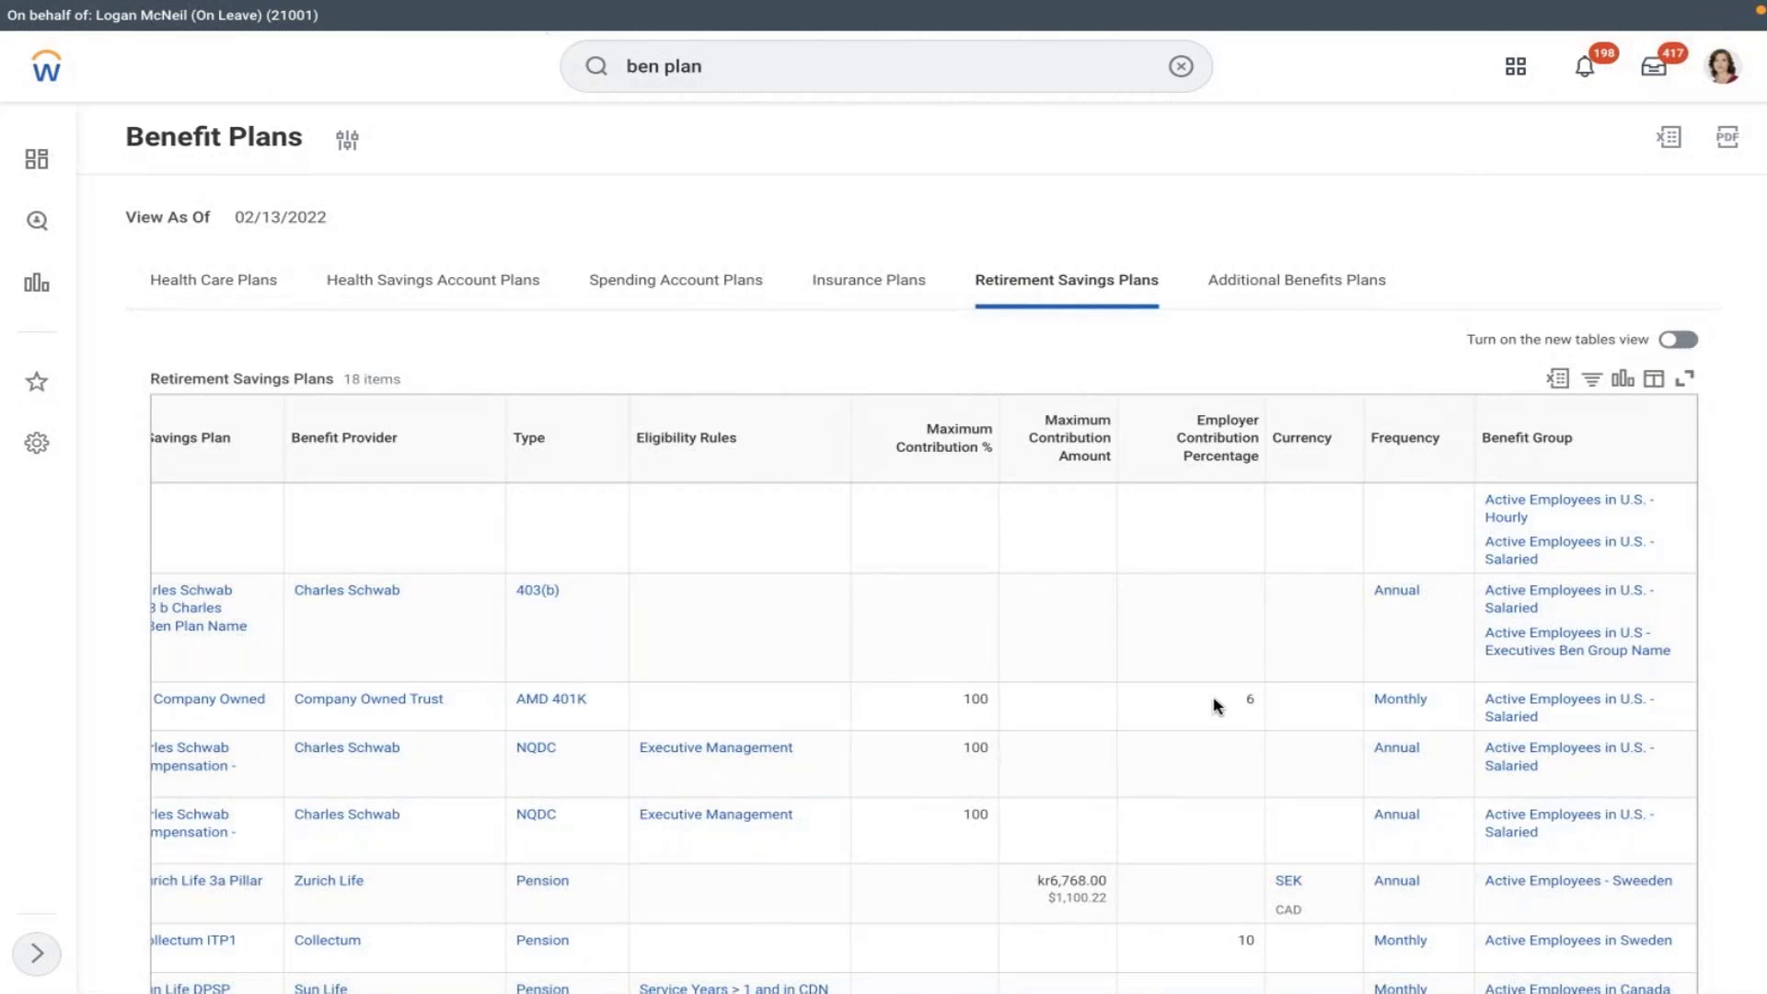
{"action": "left_click", "coordinate": [1525, 713]}
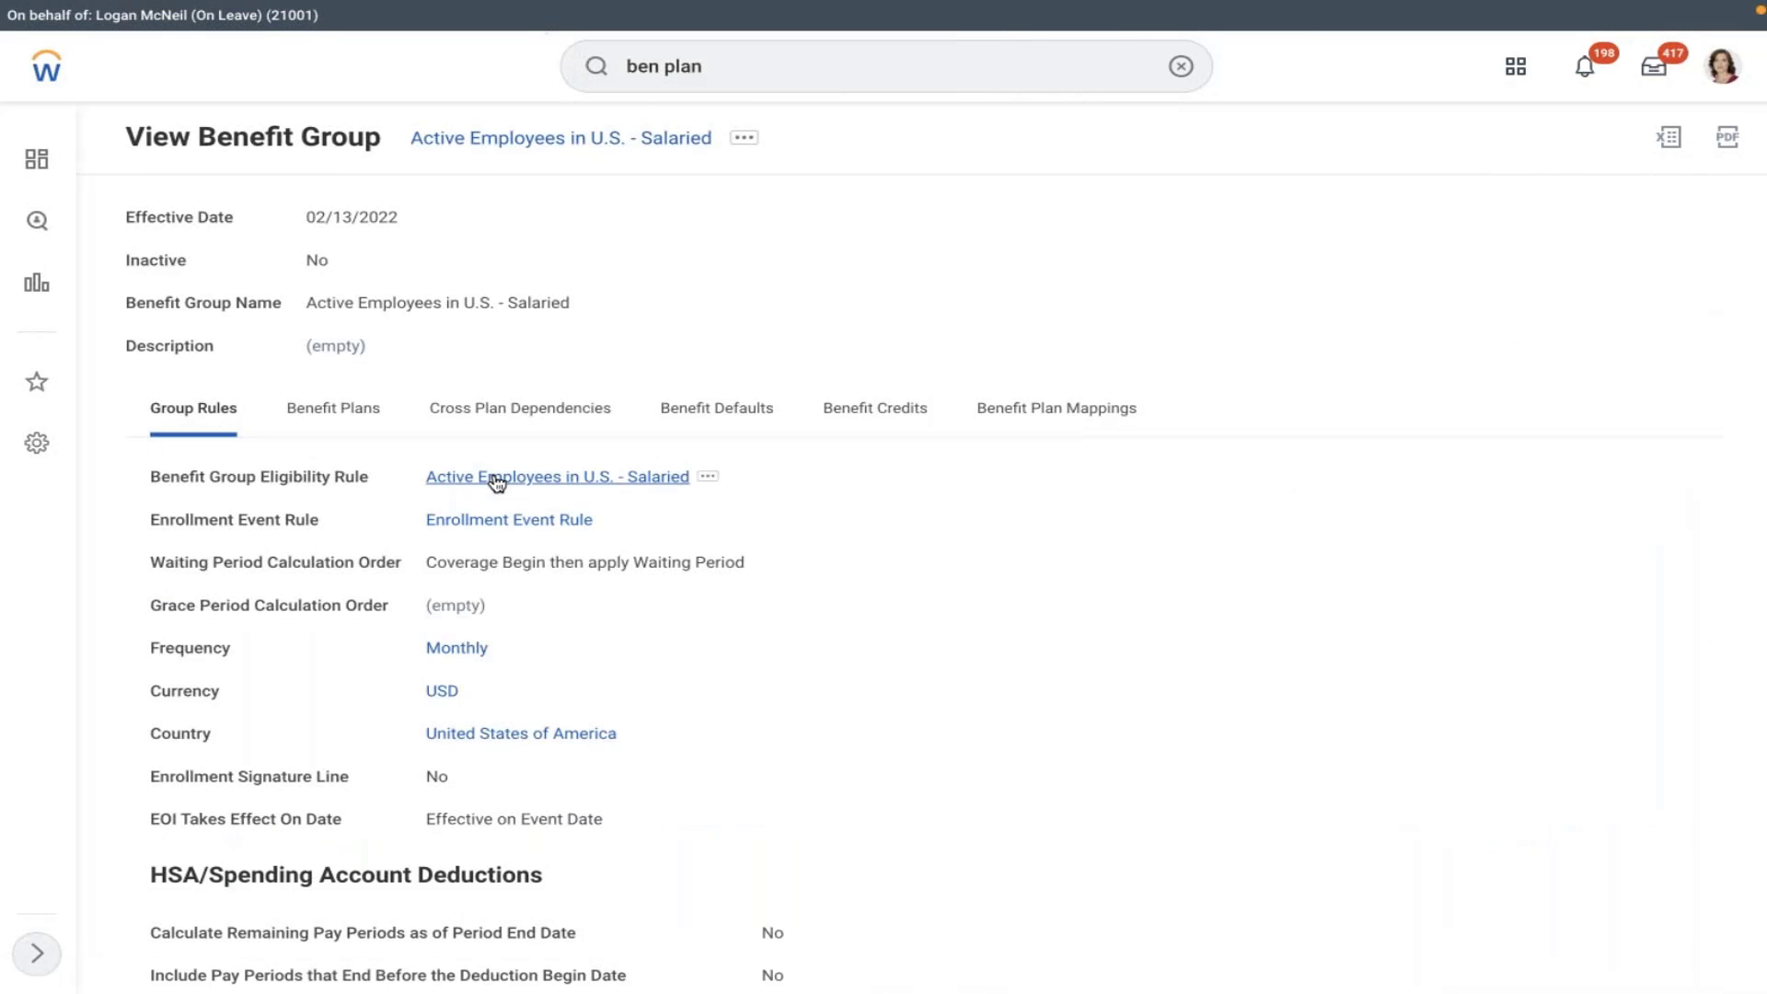
- Open the benefit group's eligibility rule and start editing it
{"action": "left_click", "coordinate": [497, 479]}
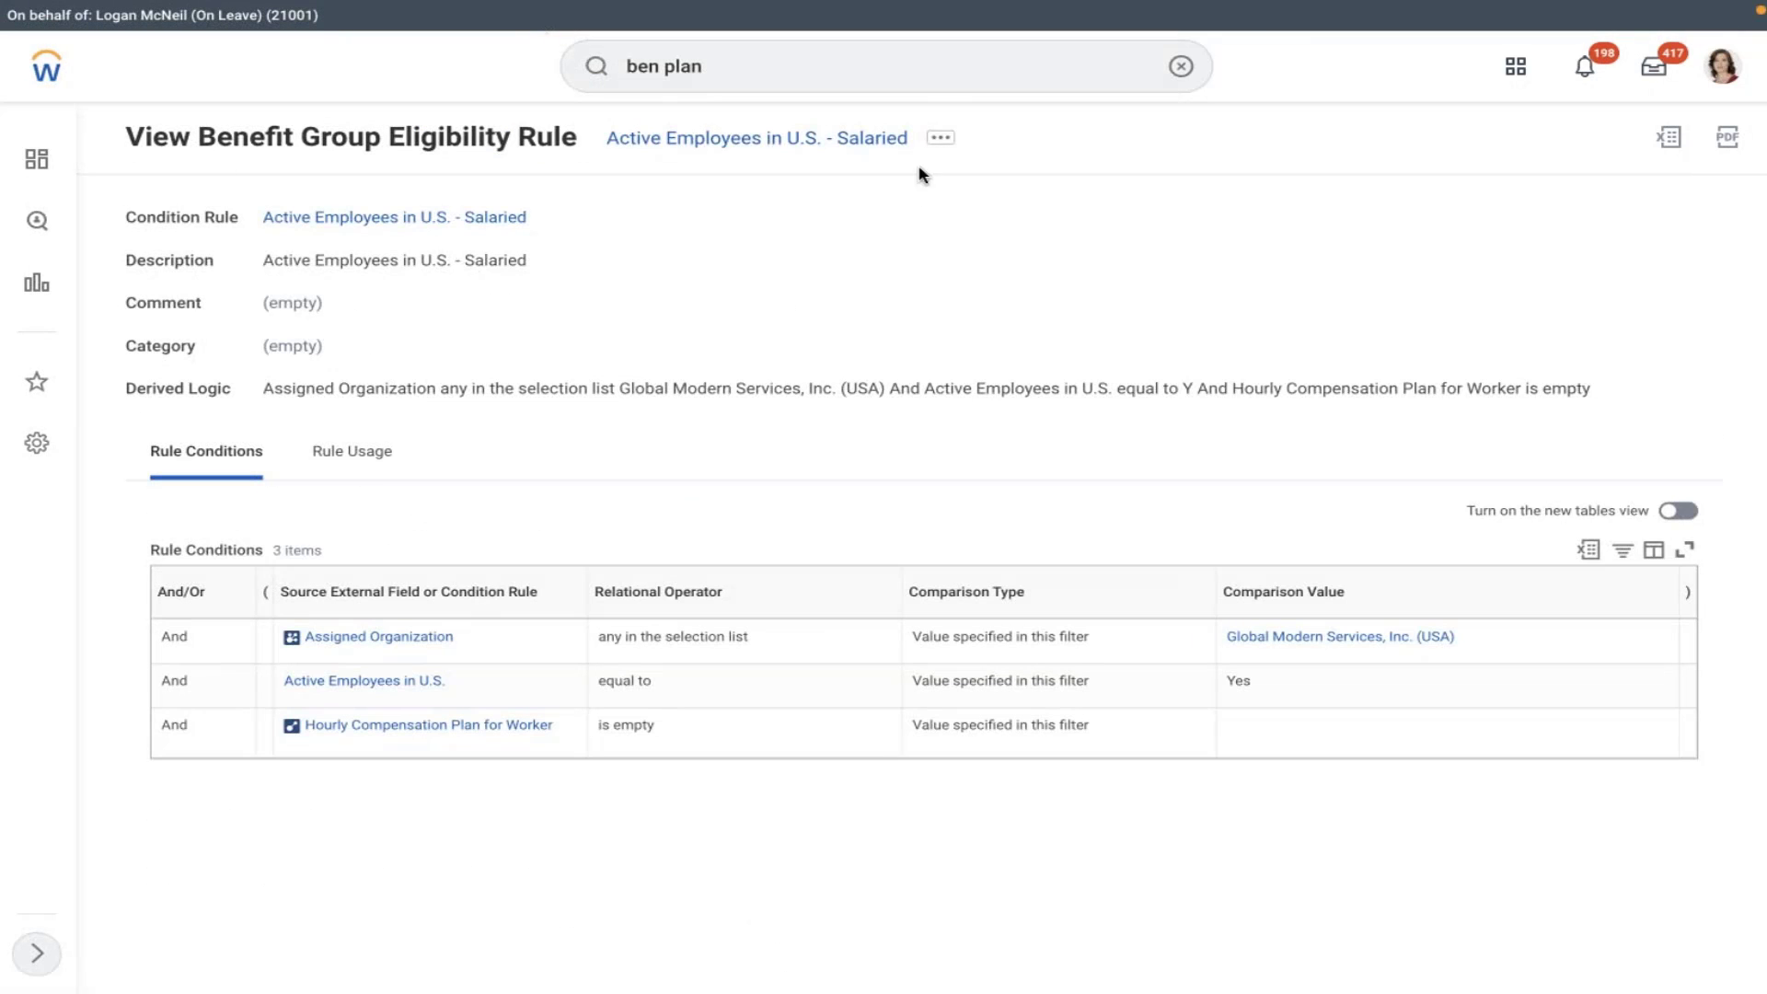
{"action": "left_click", "coordinate": [943, 139]}
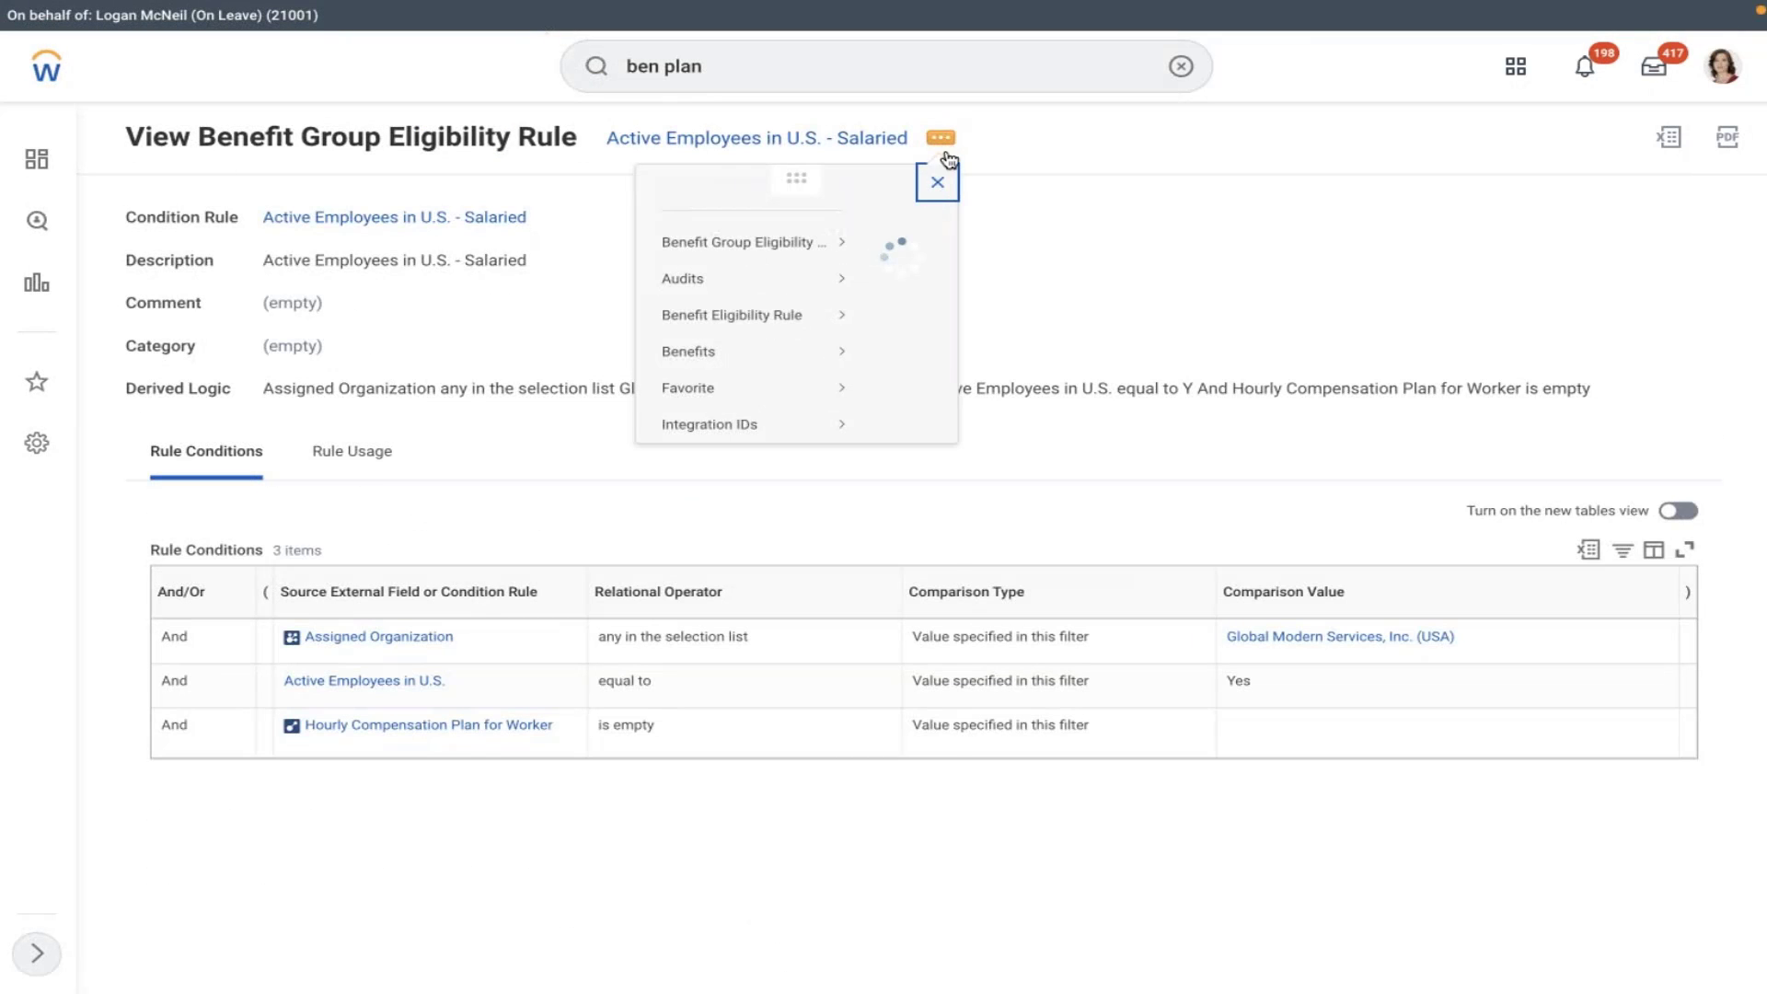
{"action": "mouse_move", "coordinate": [205, 268]}
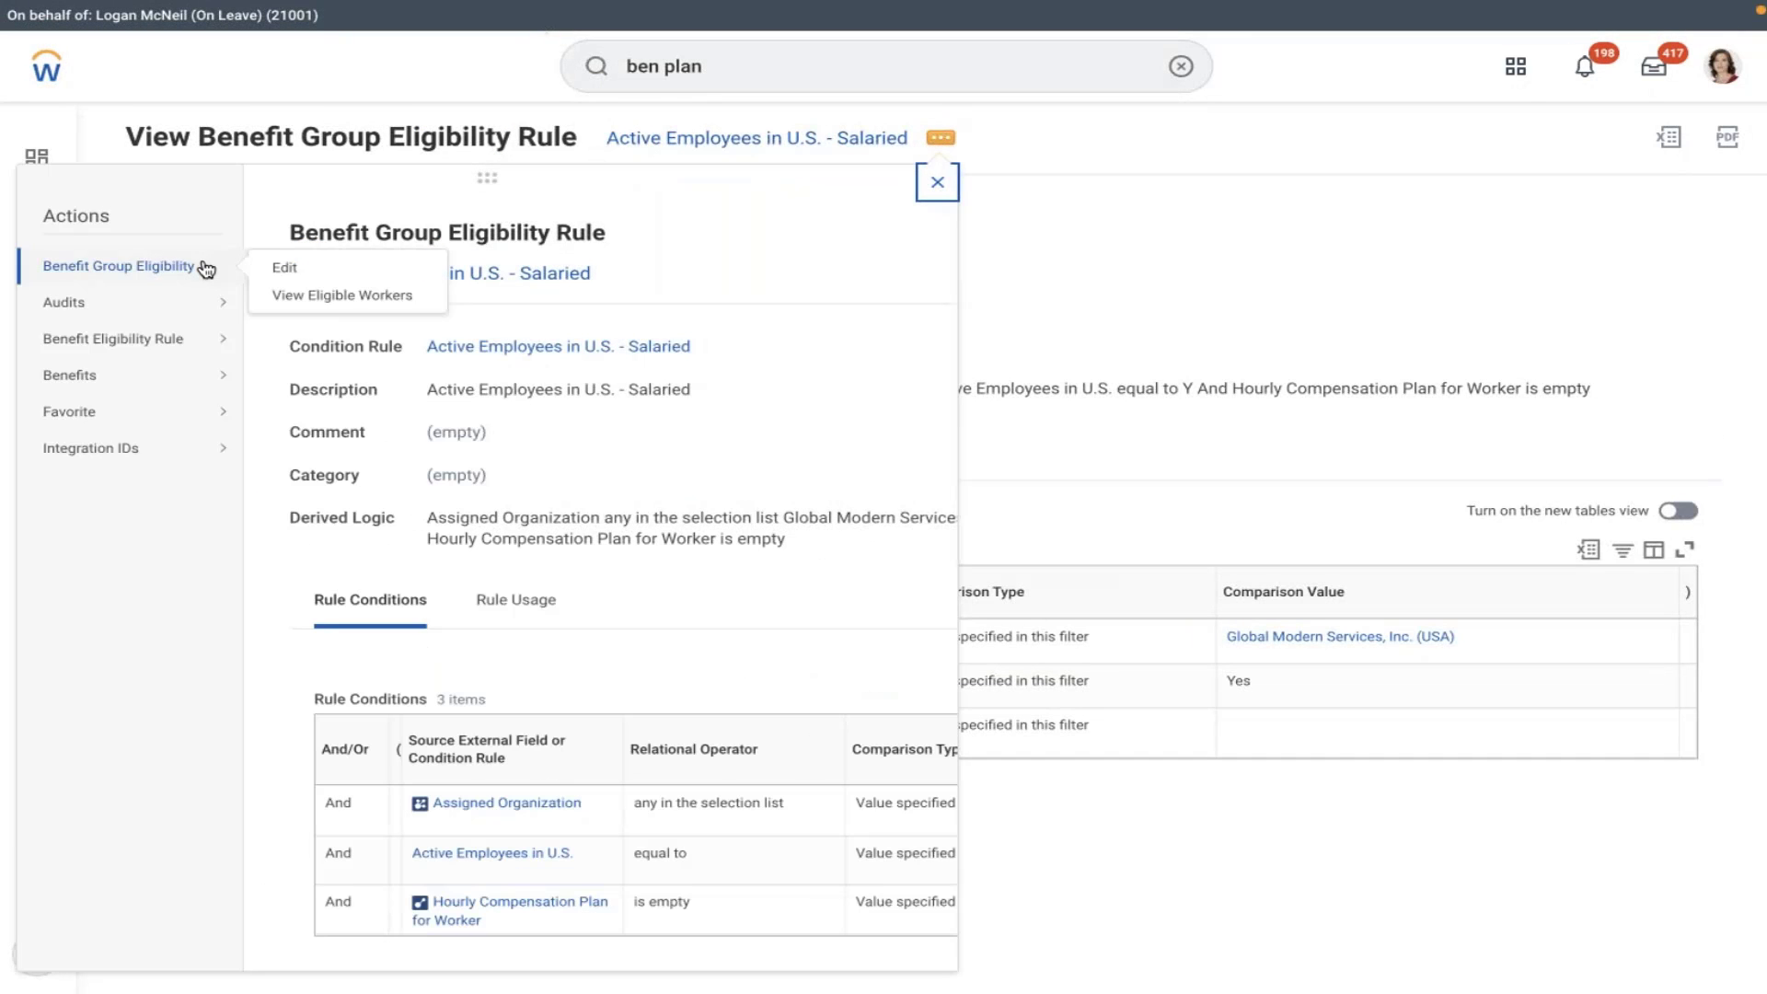
{"action": "left_click", "coordinate": [296, 279]}
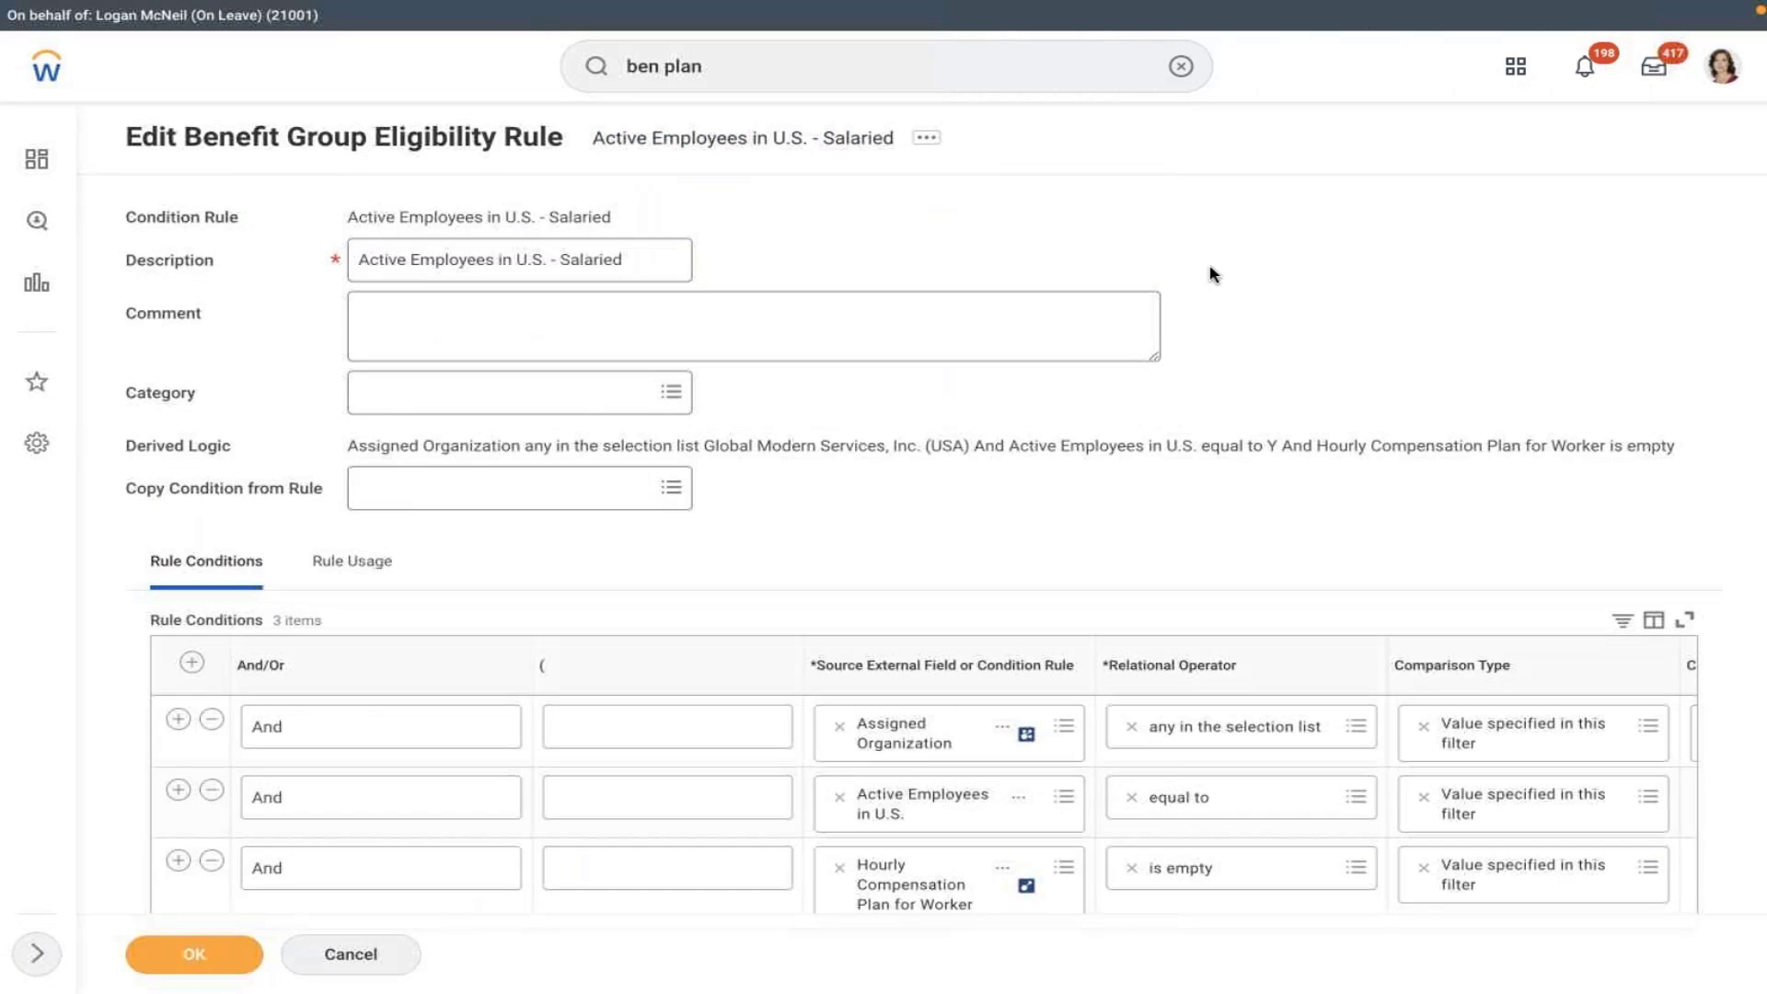
{"action": "scroll", "coordinate": [1211, 274], "scroll_direction": "down", "scroll_amount": 1}
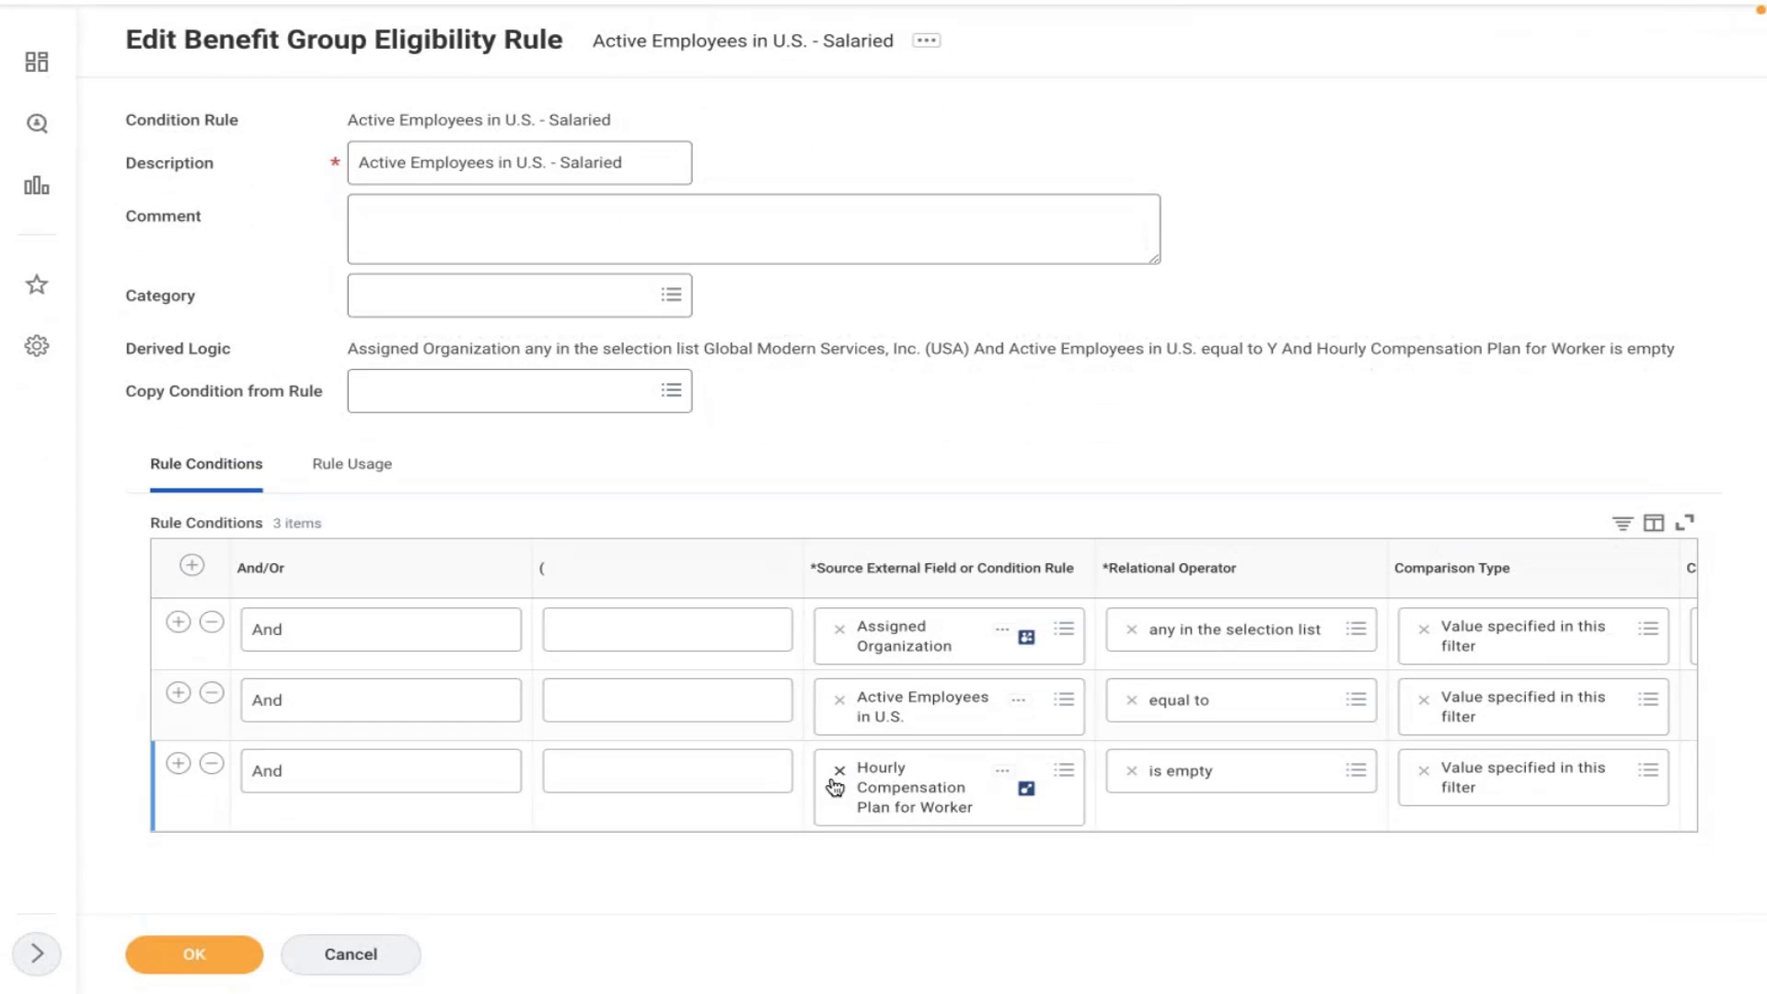
- Change the third condition's source to Pay Rate Type with operator 'in the selection list'
{"action": "left_click", "coordinate": [837, 775]}
{"action": "type", "text": "pa"}
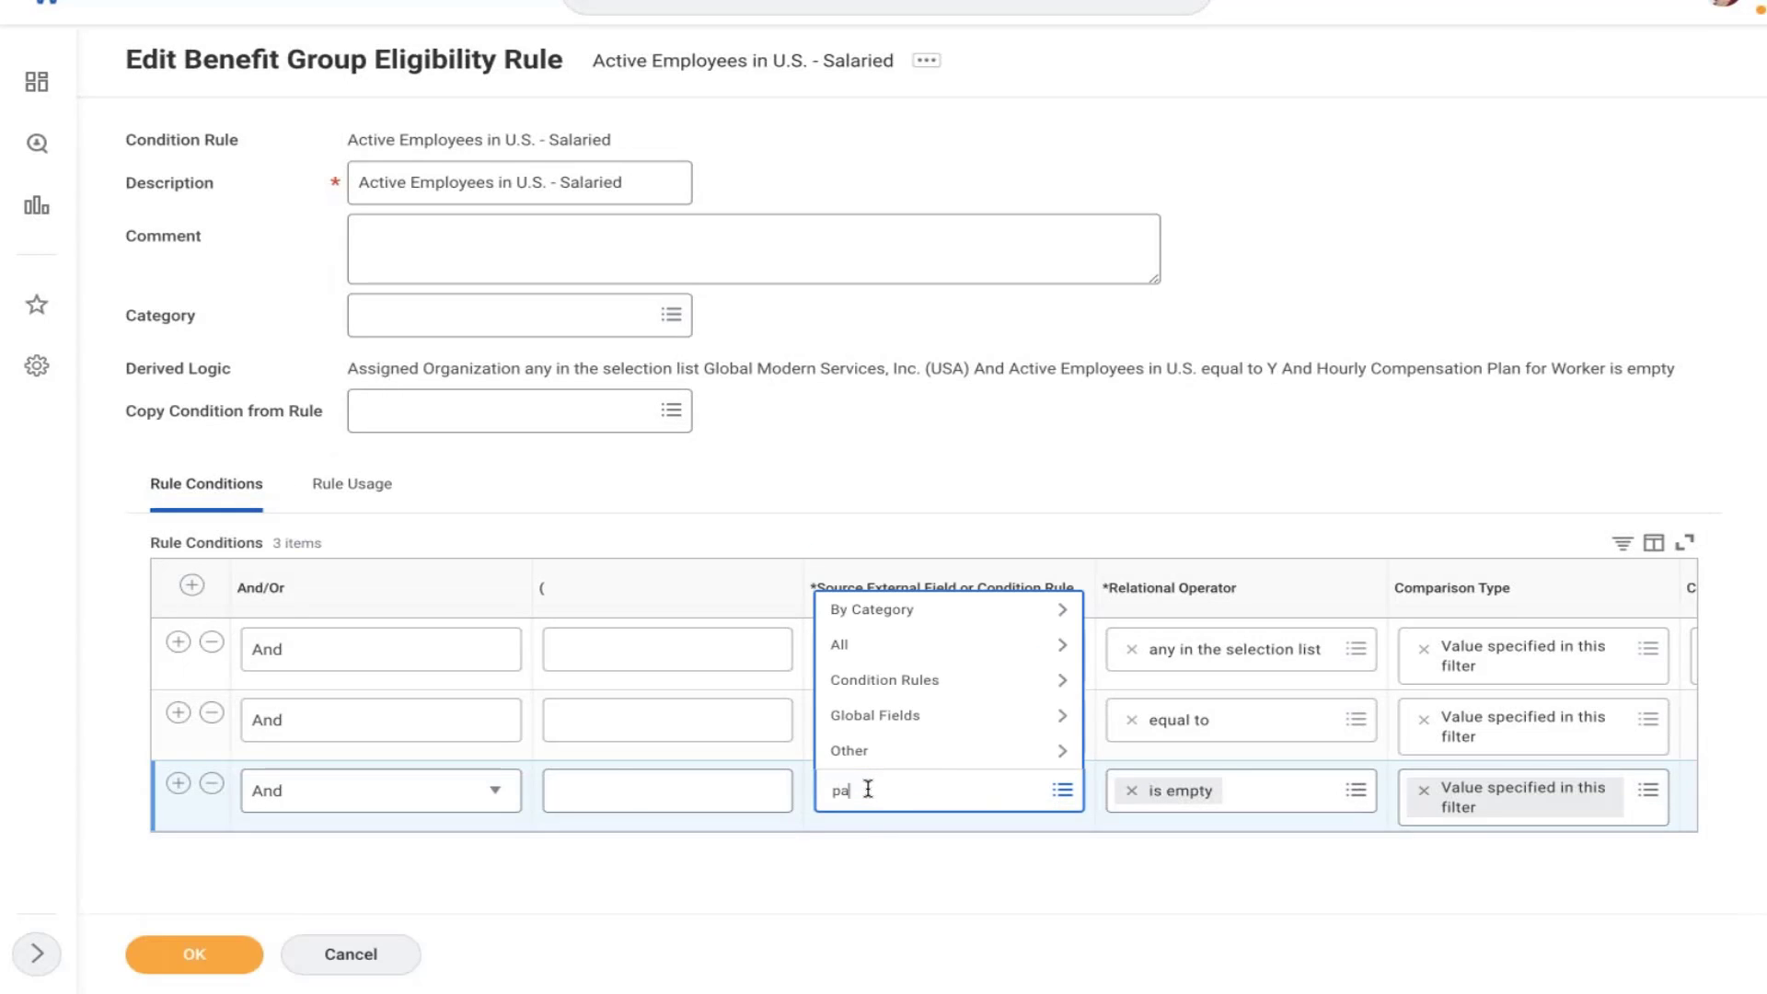
{"action": "type", "text": "y rate type"}
{"action": "key", "text": "Return"}
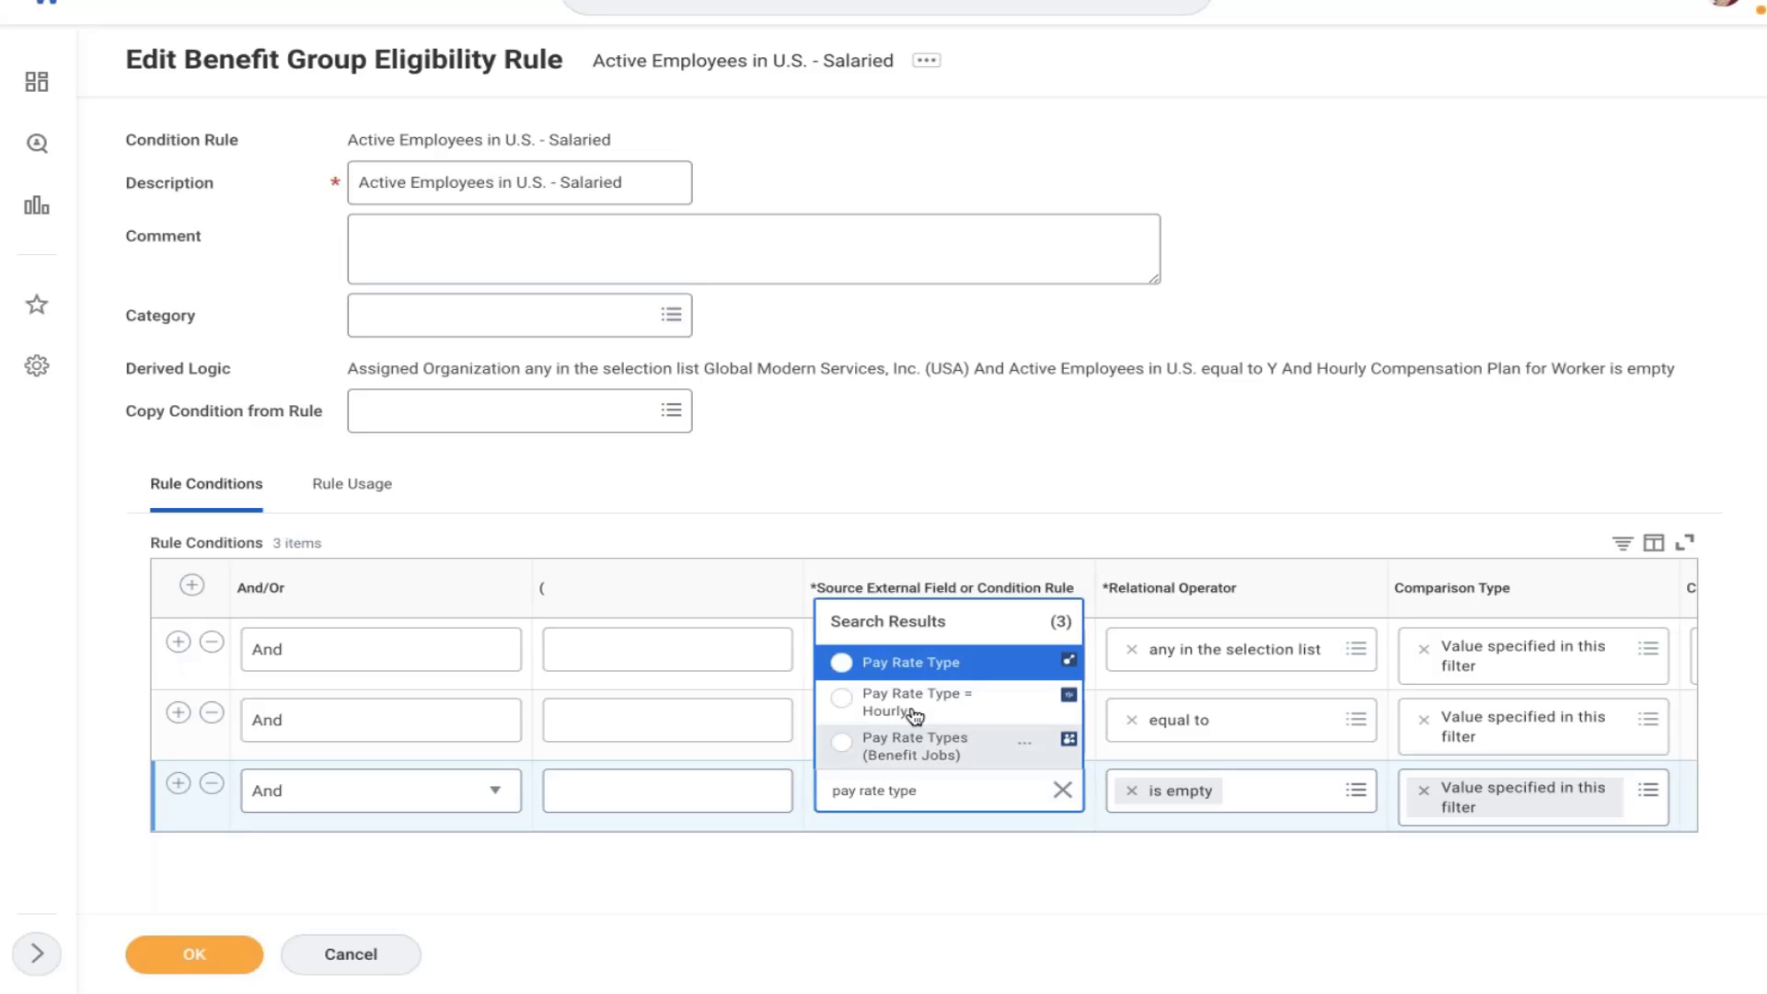
{"action": "left_click", "coordinate": [880, 669]}
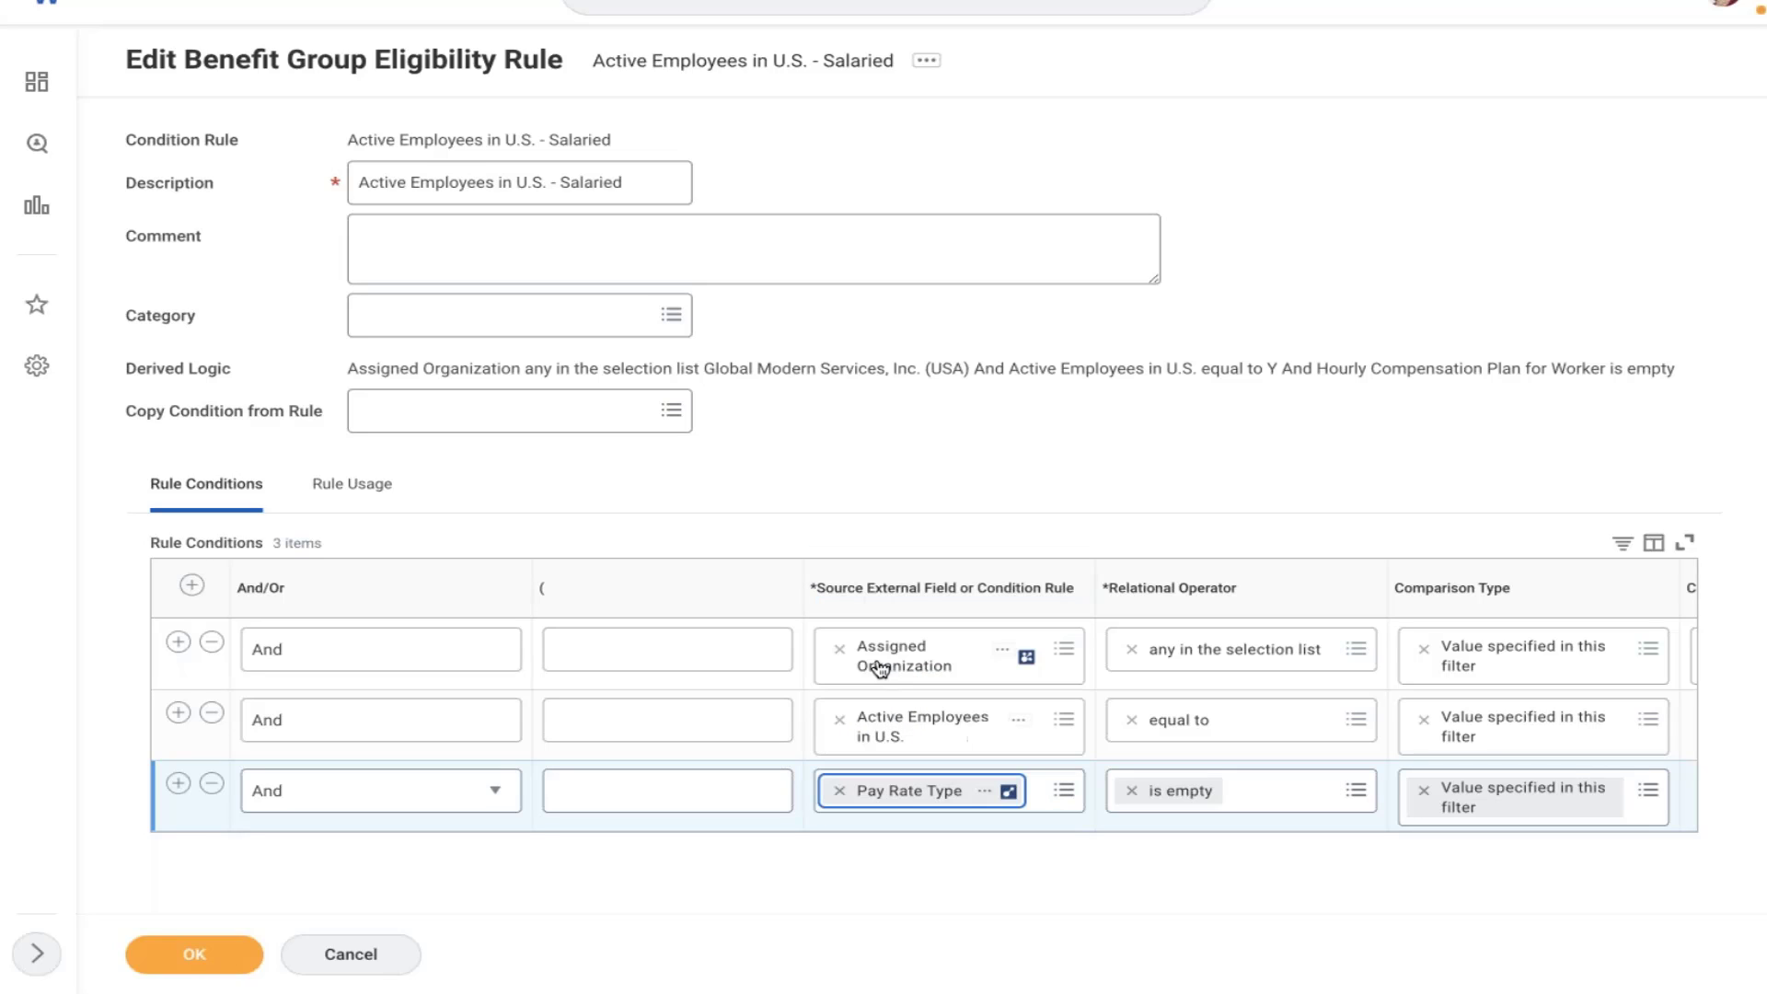
{"action": "left_click", "coordinate": [1278, 801]}
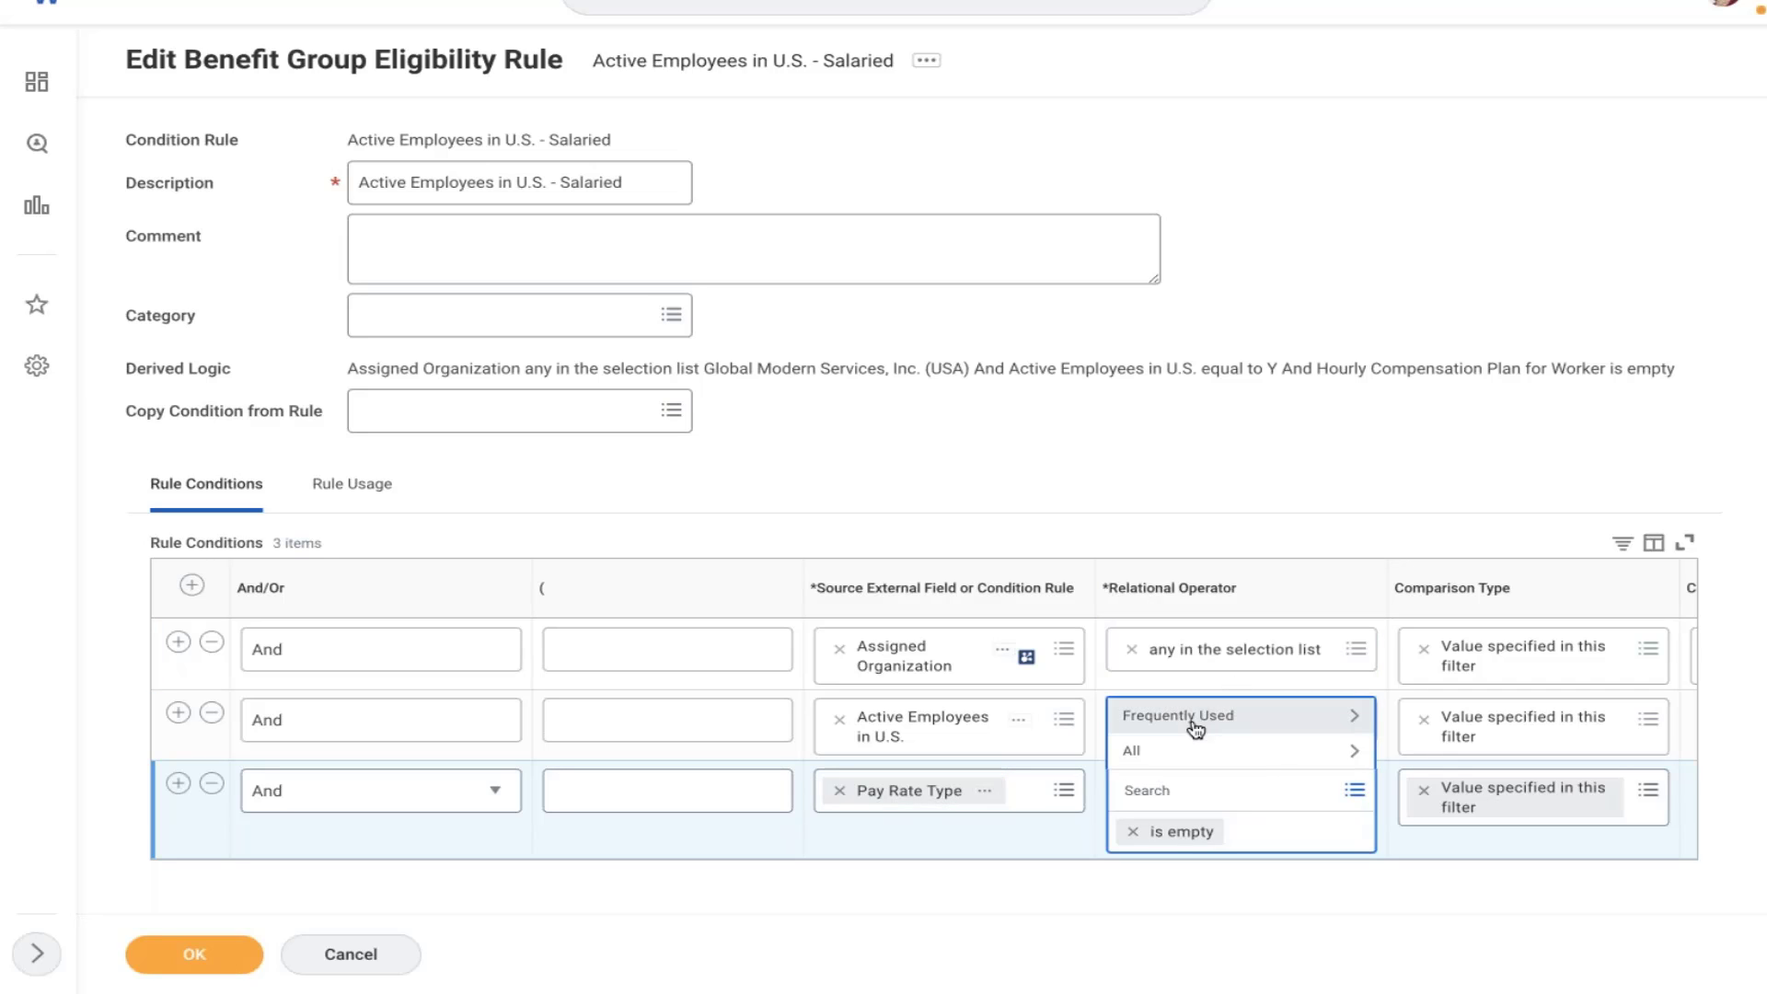
{"action": "left_click", "coordinate": [1195, 729]}
{"action": "left_click", "coordinate": [1201, 648]}
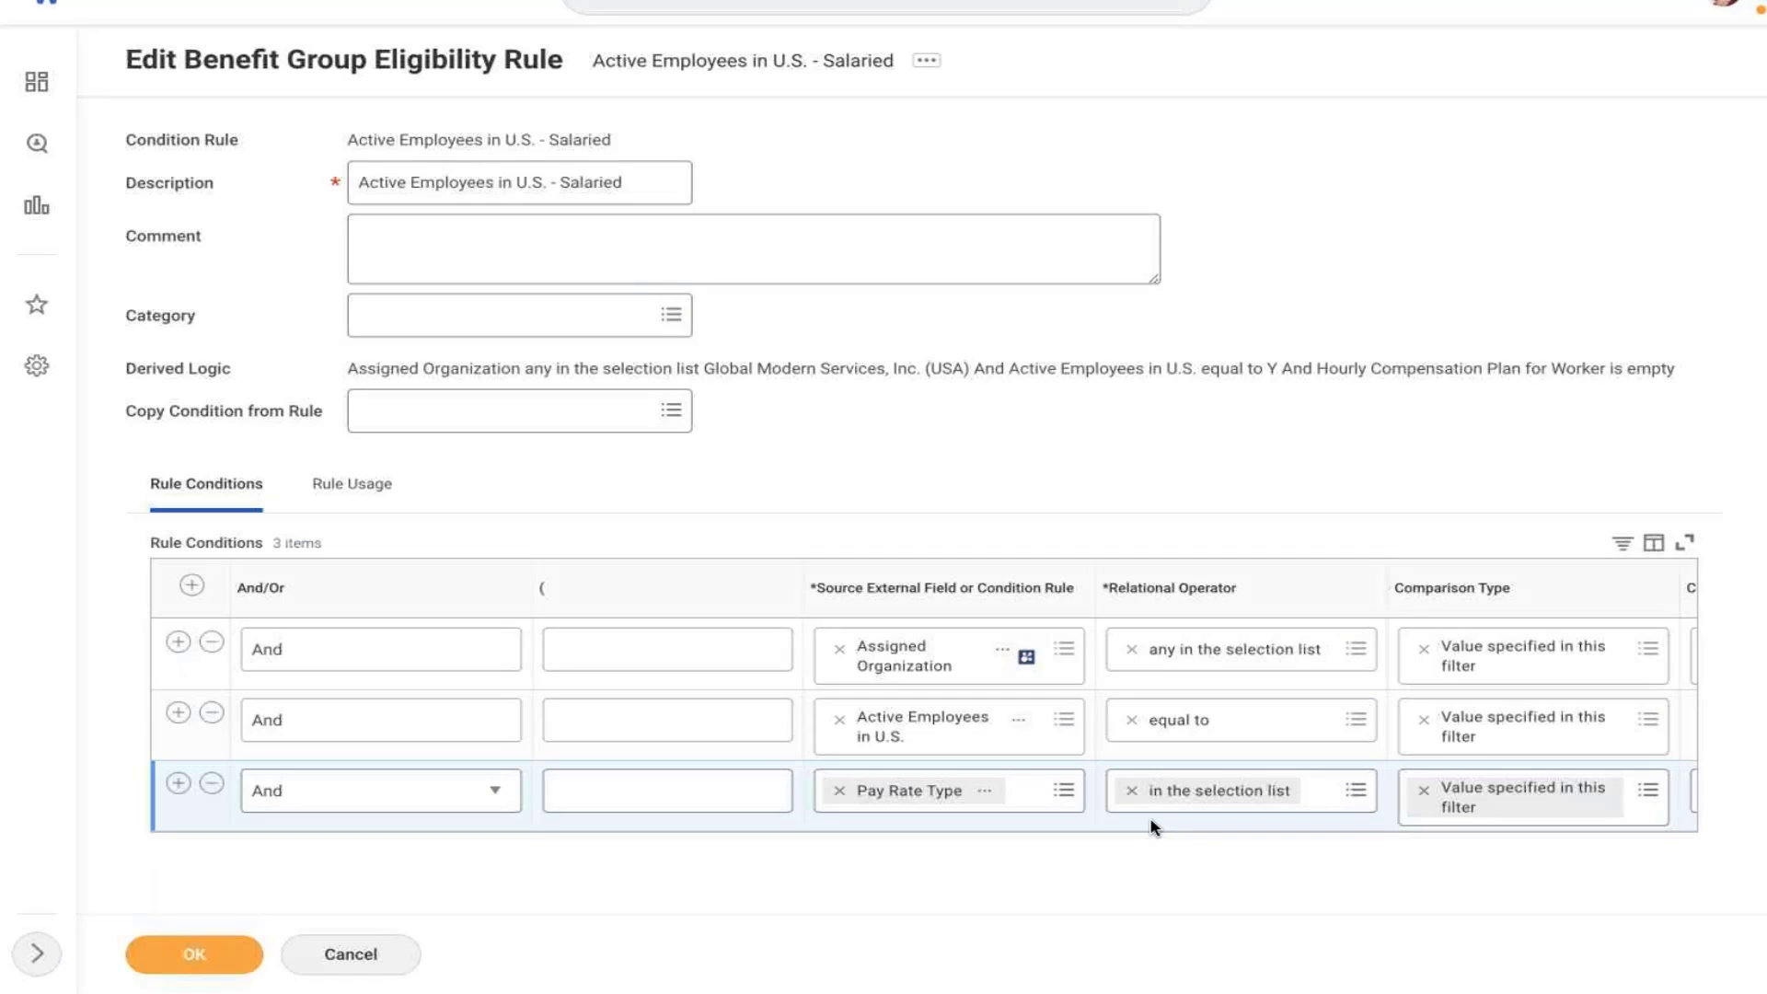
- Set the comparison value to Salaried and save the rule with OK
{"action": "key", "text": "Tab"}
{"action": "type", "text": "sa"}
{"action": "key", "text": "Return"}
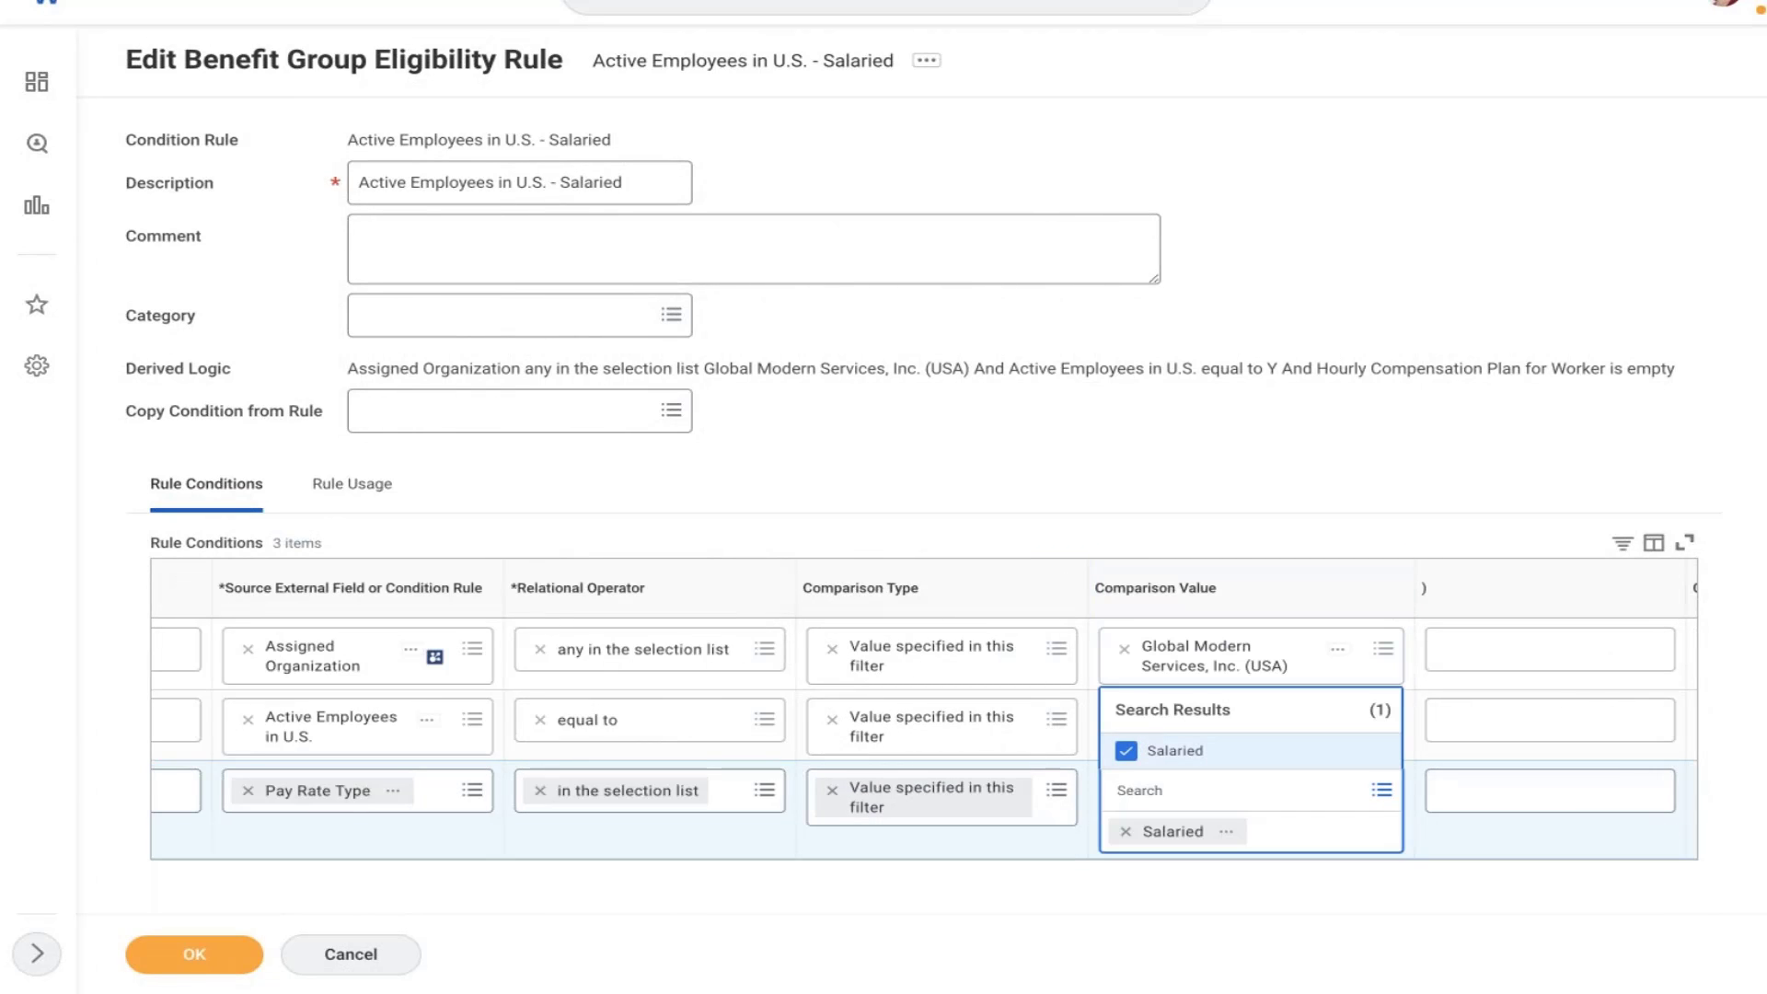
{"action": "left_click", "coordinate": [166, 955]}
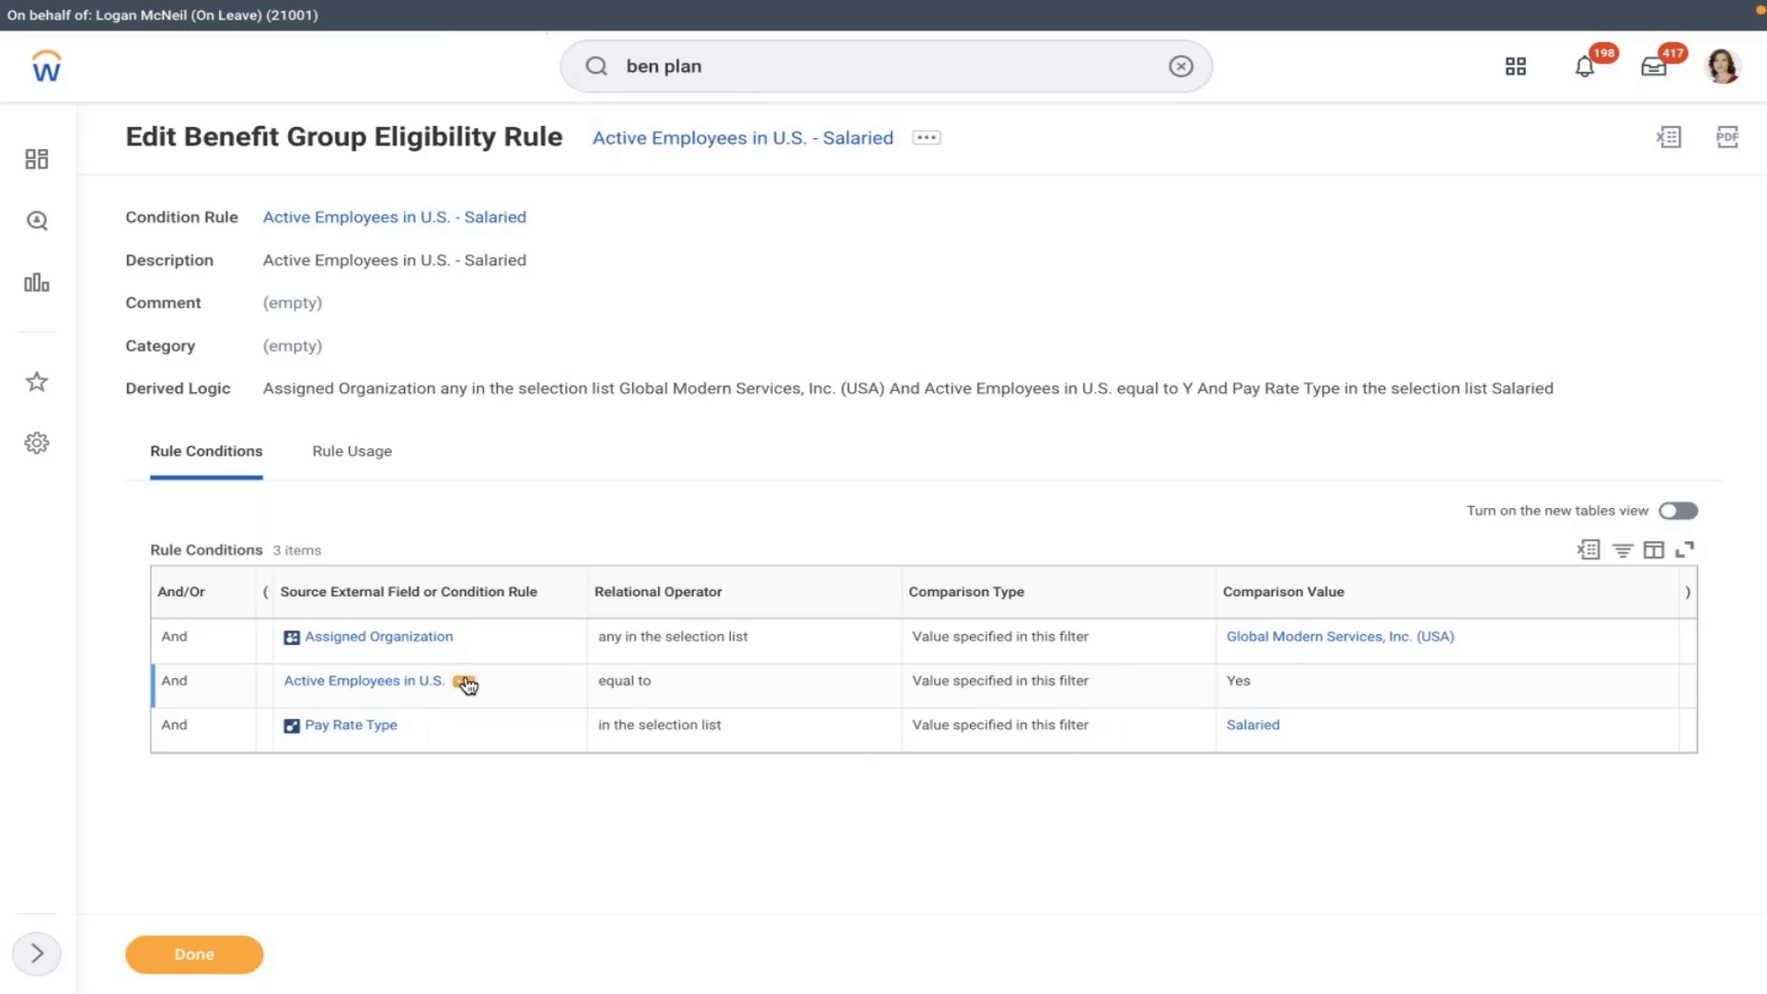
- View the Active Employees in U.S. condition rule details, then close them
{"action": "left_click", "coordinate": [465, 681]}
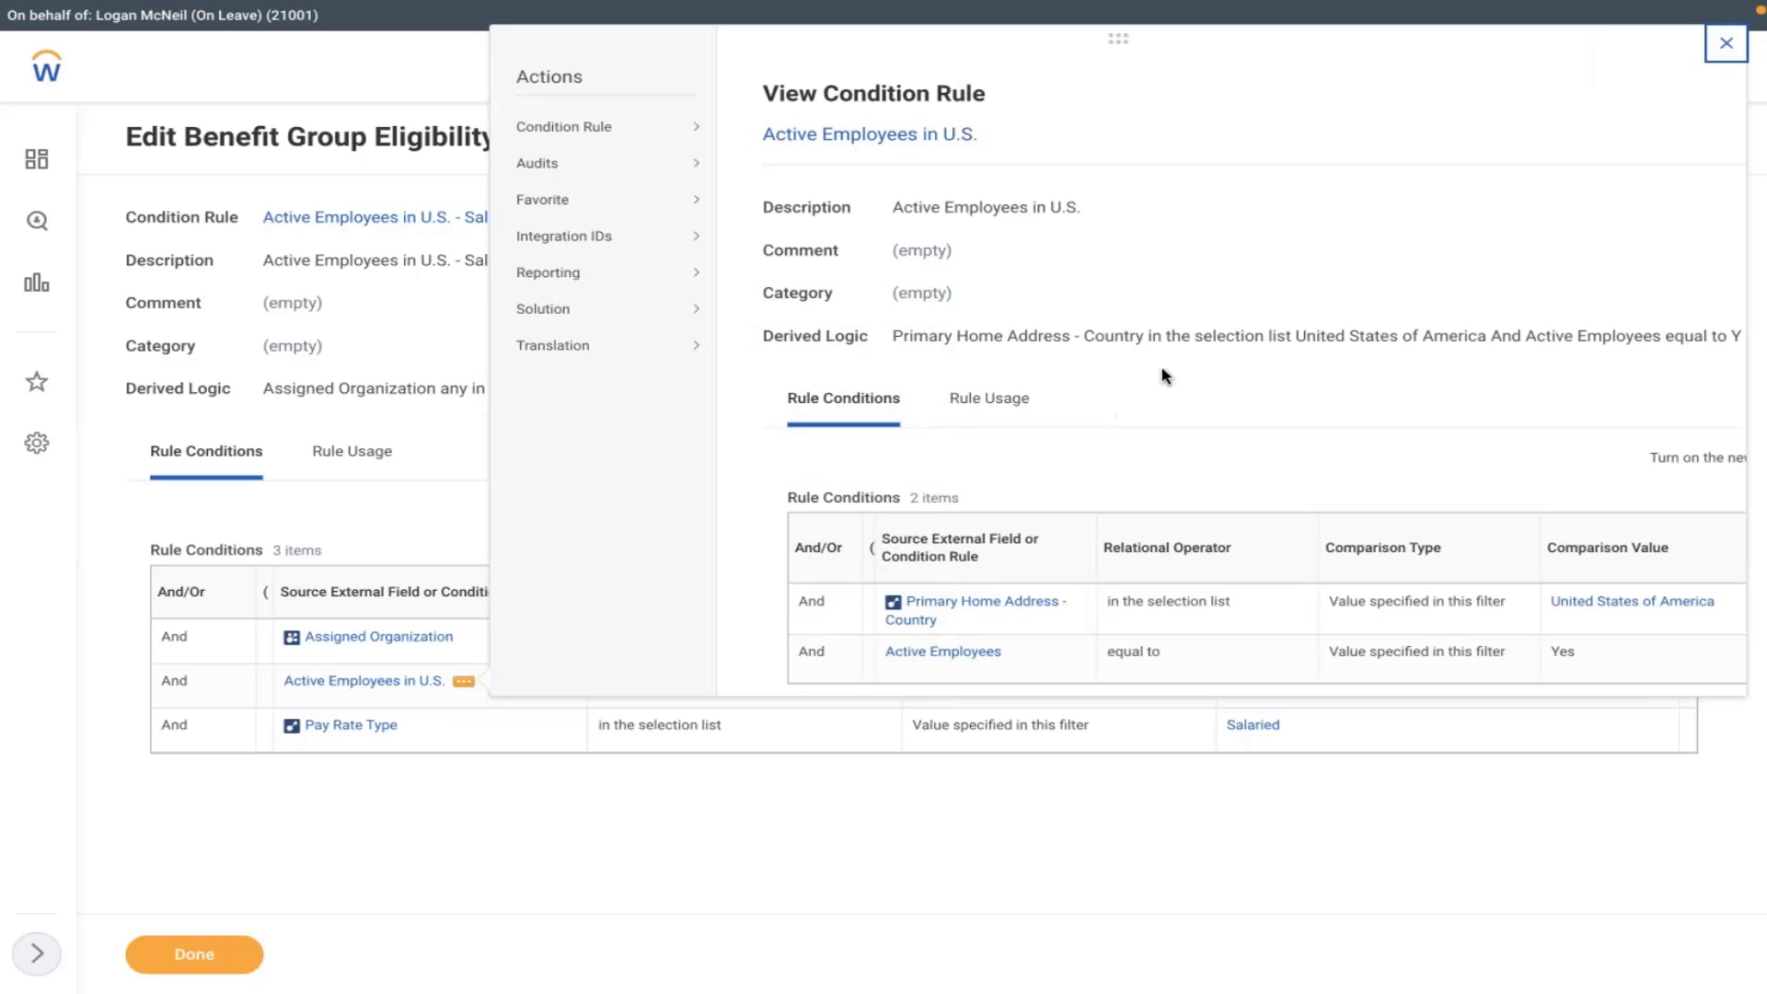
{"action": "scroll", "coordinate": [1352, 198], "scroll_direction": "down", "scroll_amount": 1}
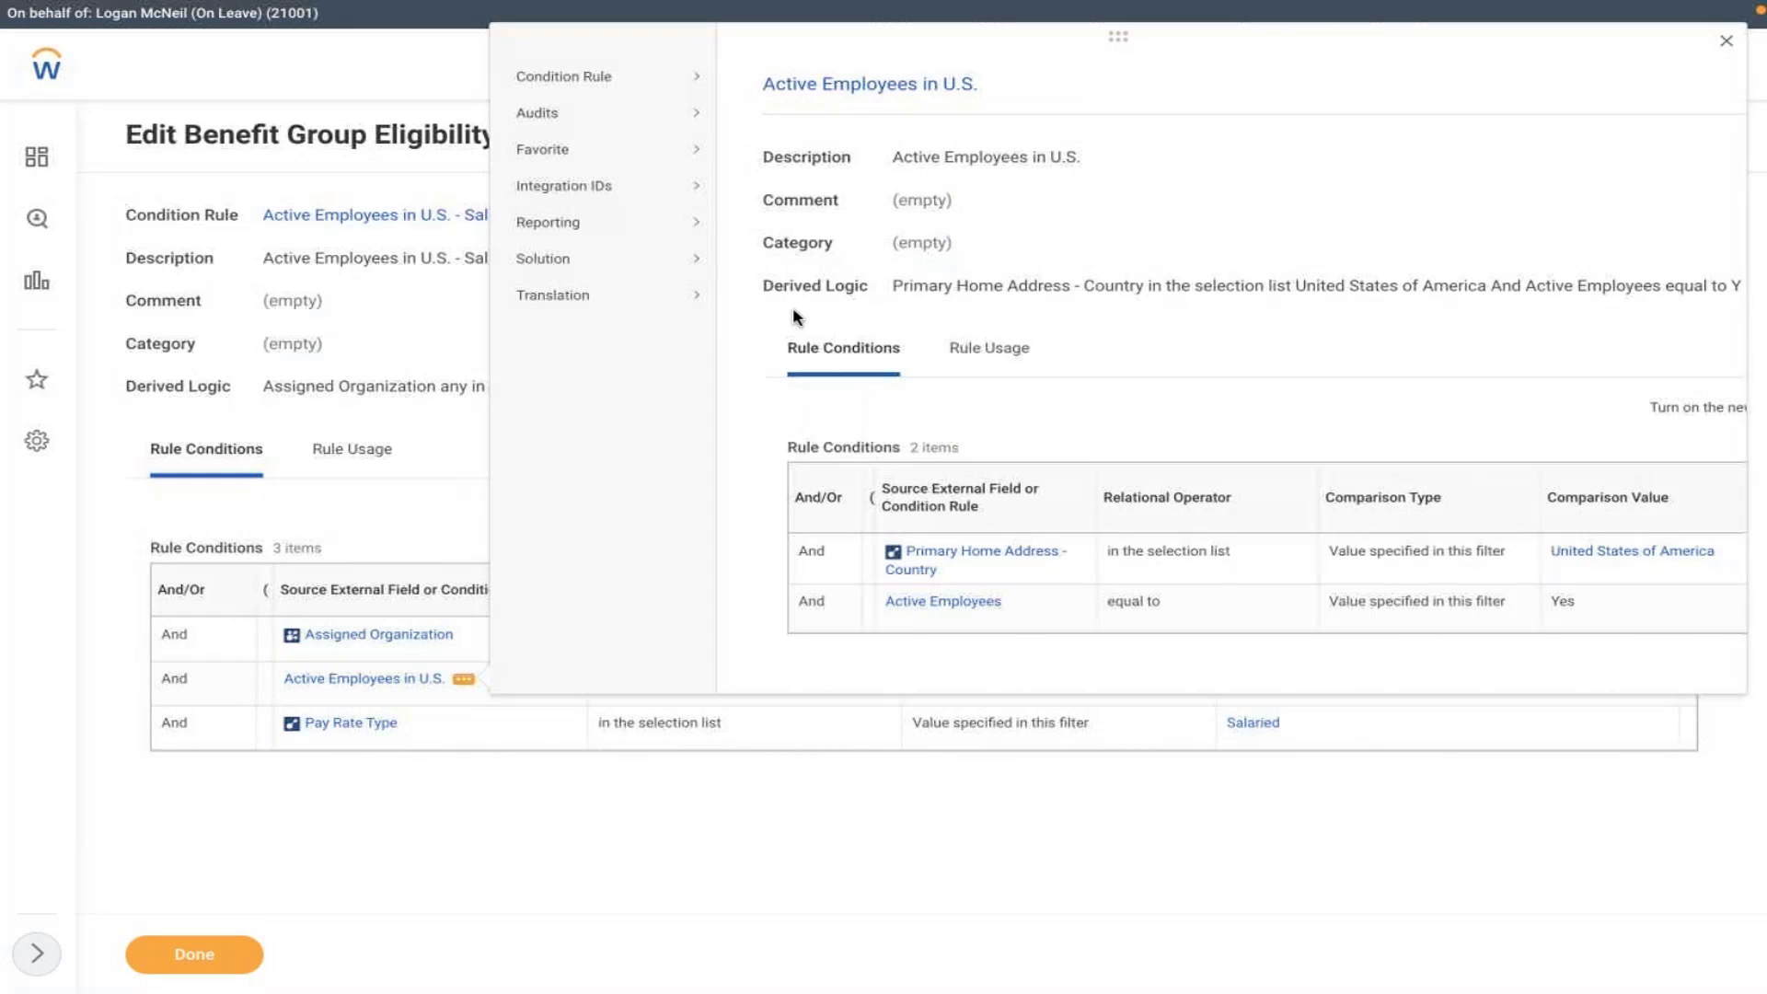
{"action": "left_click", "coordinate": [452, 324]}
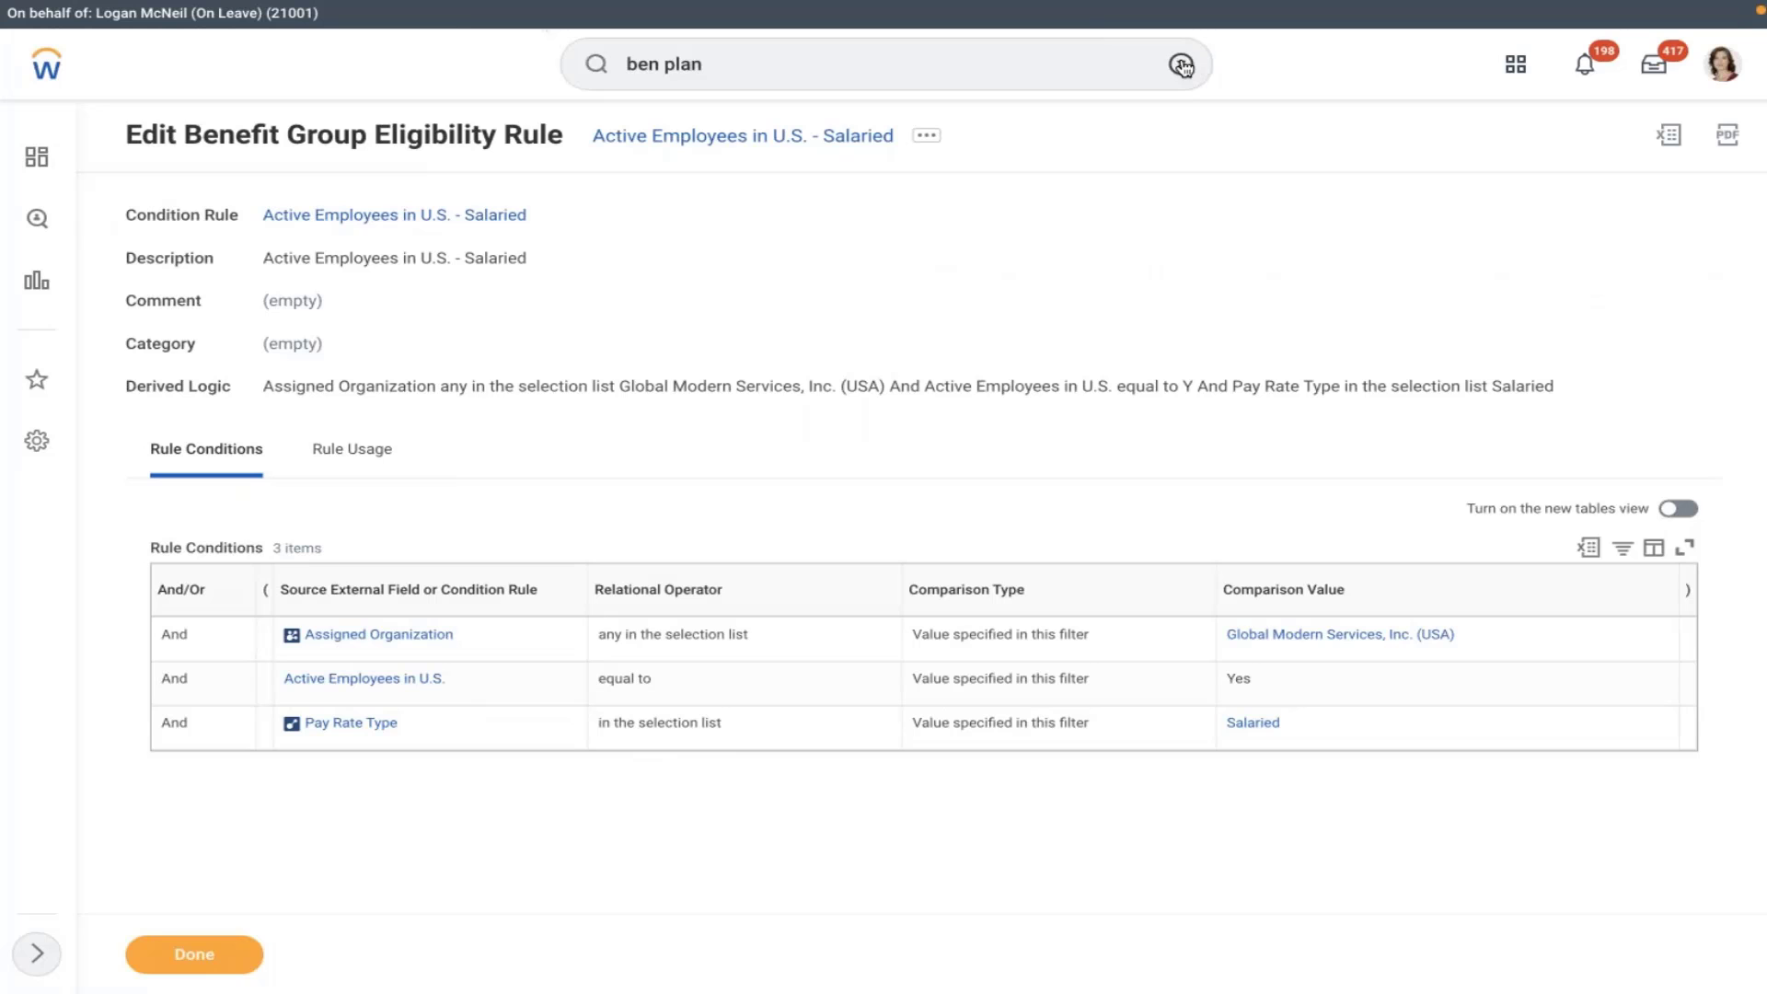
- Search the employee and open their Personal > Contact information page
{"action": "left_click", "coordinate": [1181, 63]}
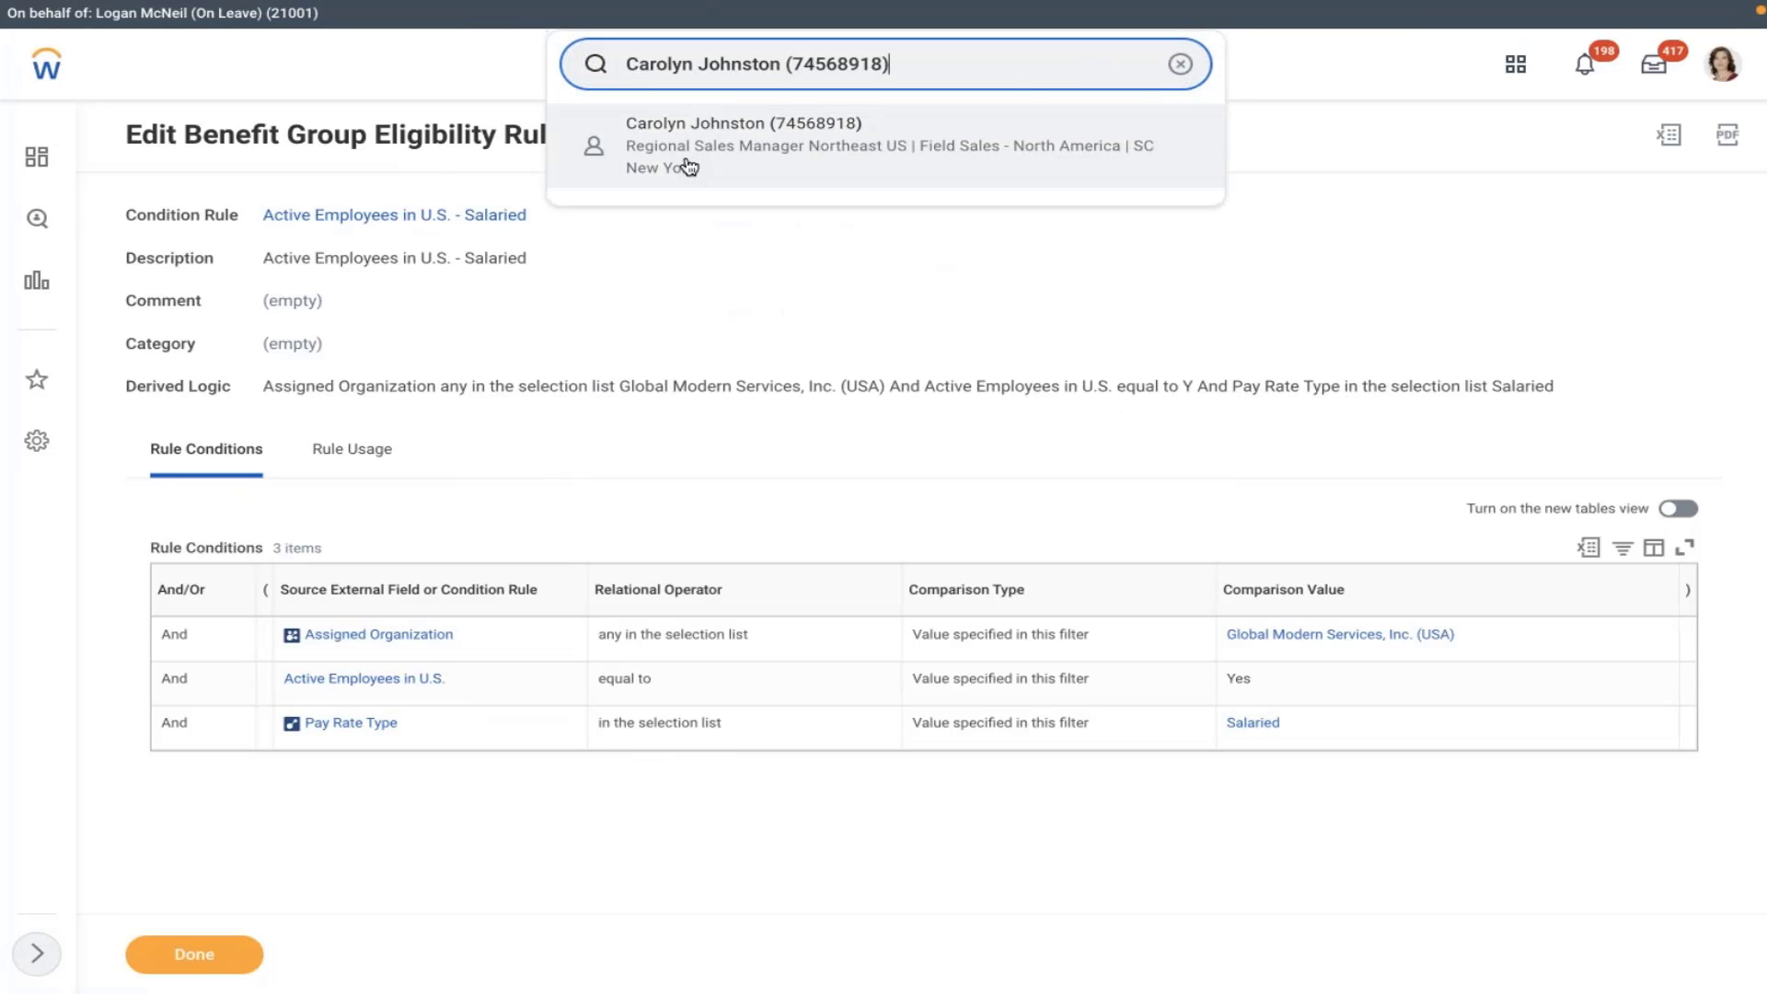
{"action": "left_click", "coordinate": [859, 310]}
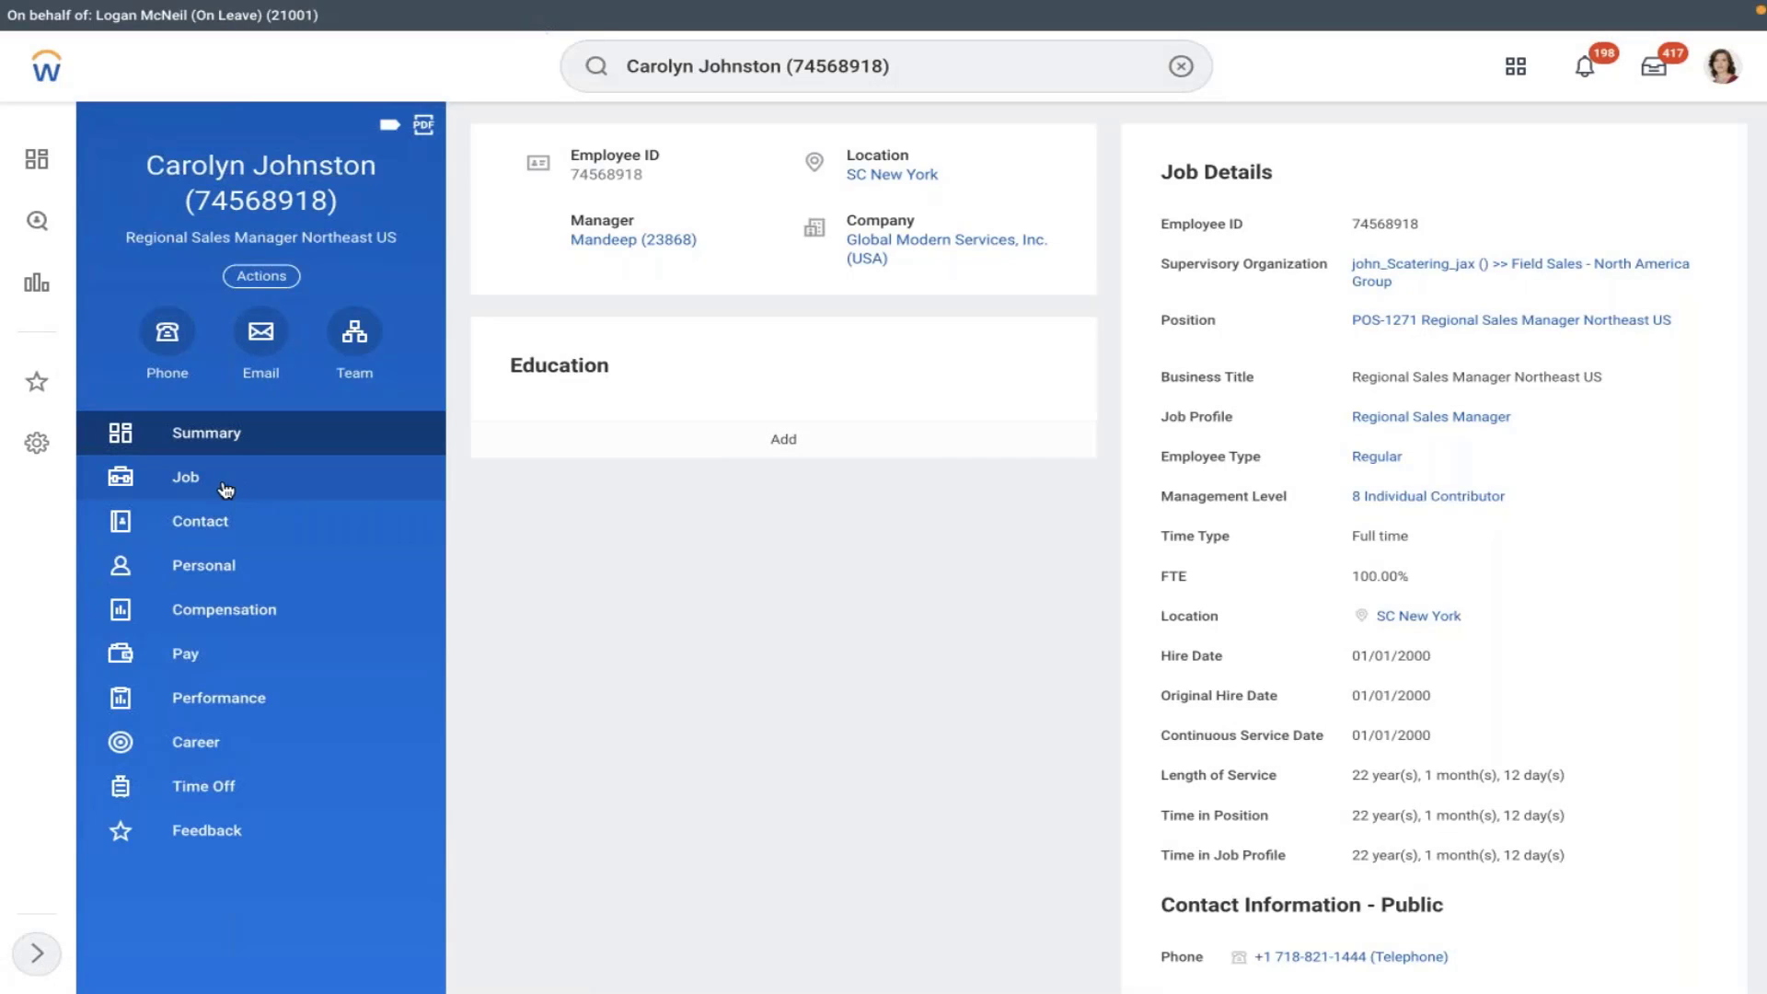
{"action": "left_click", "coordinate": [217, 575]}
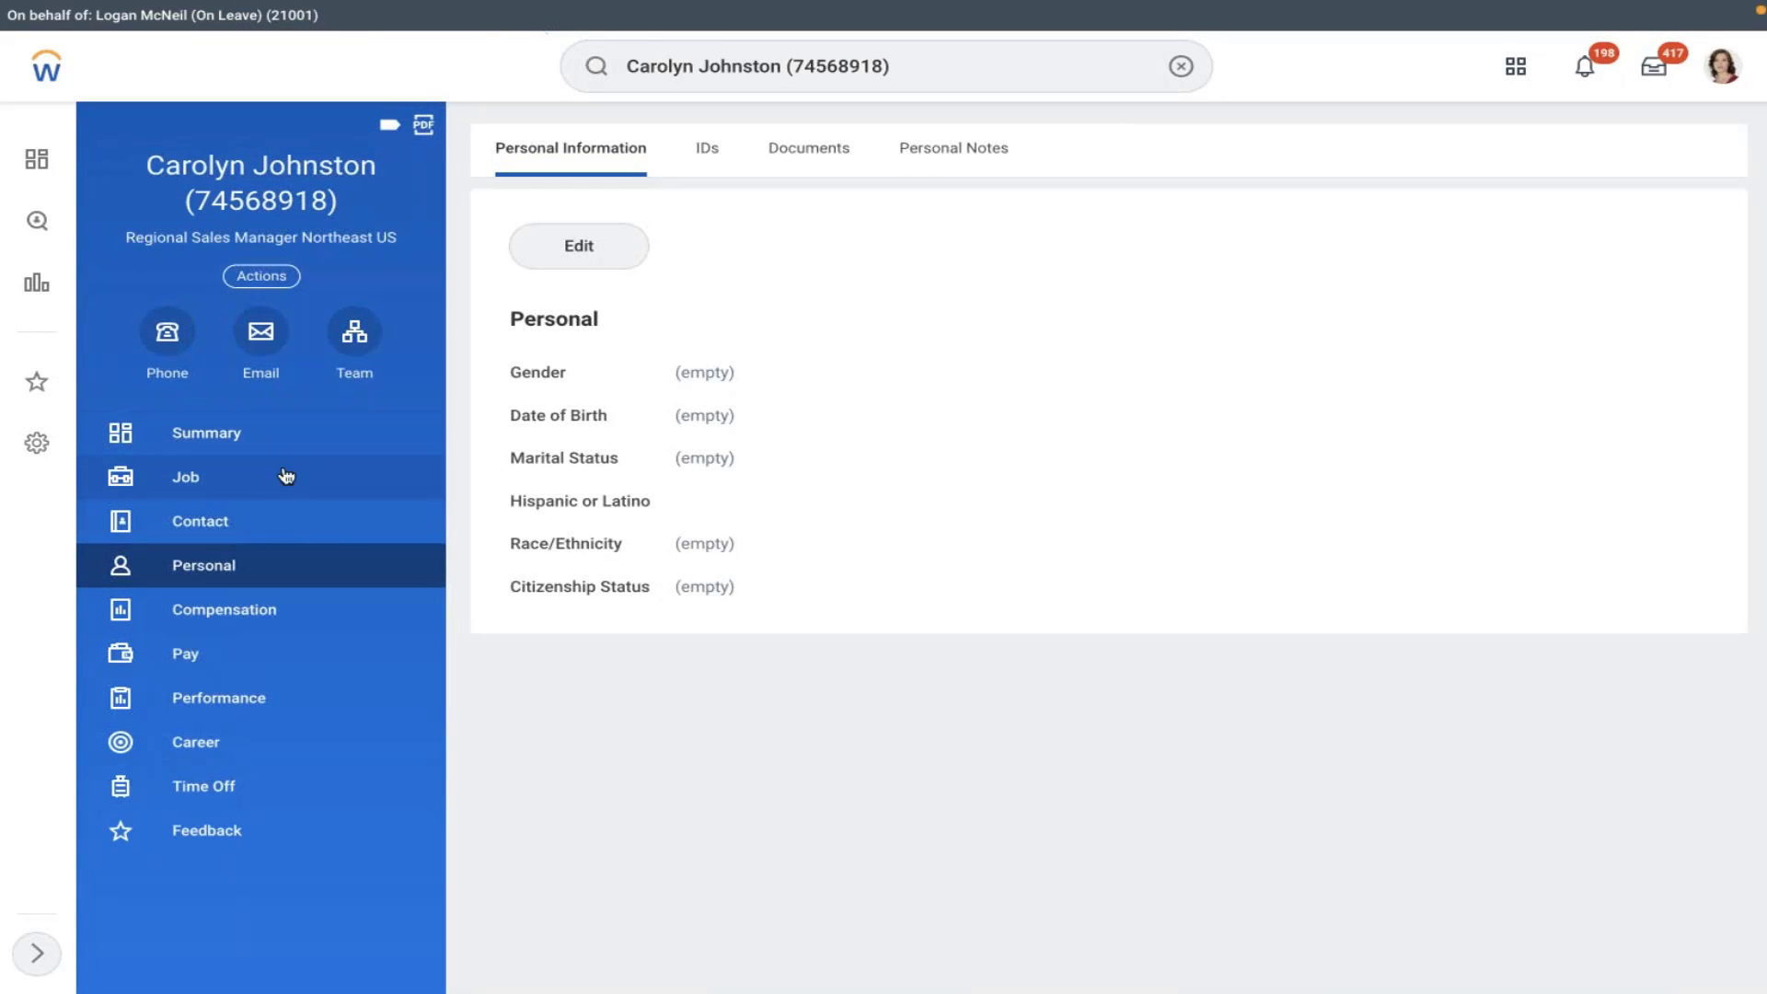
{"action": "left_click", "coordinate": [257, 521]}
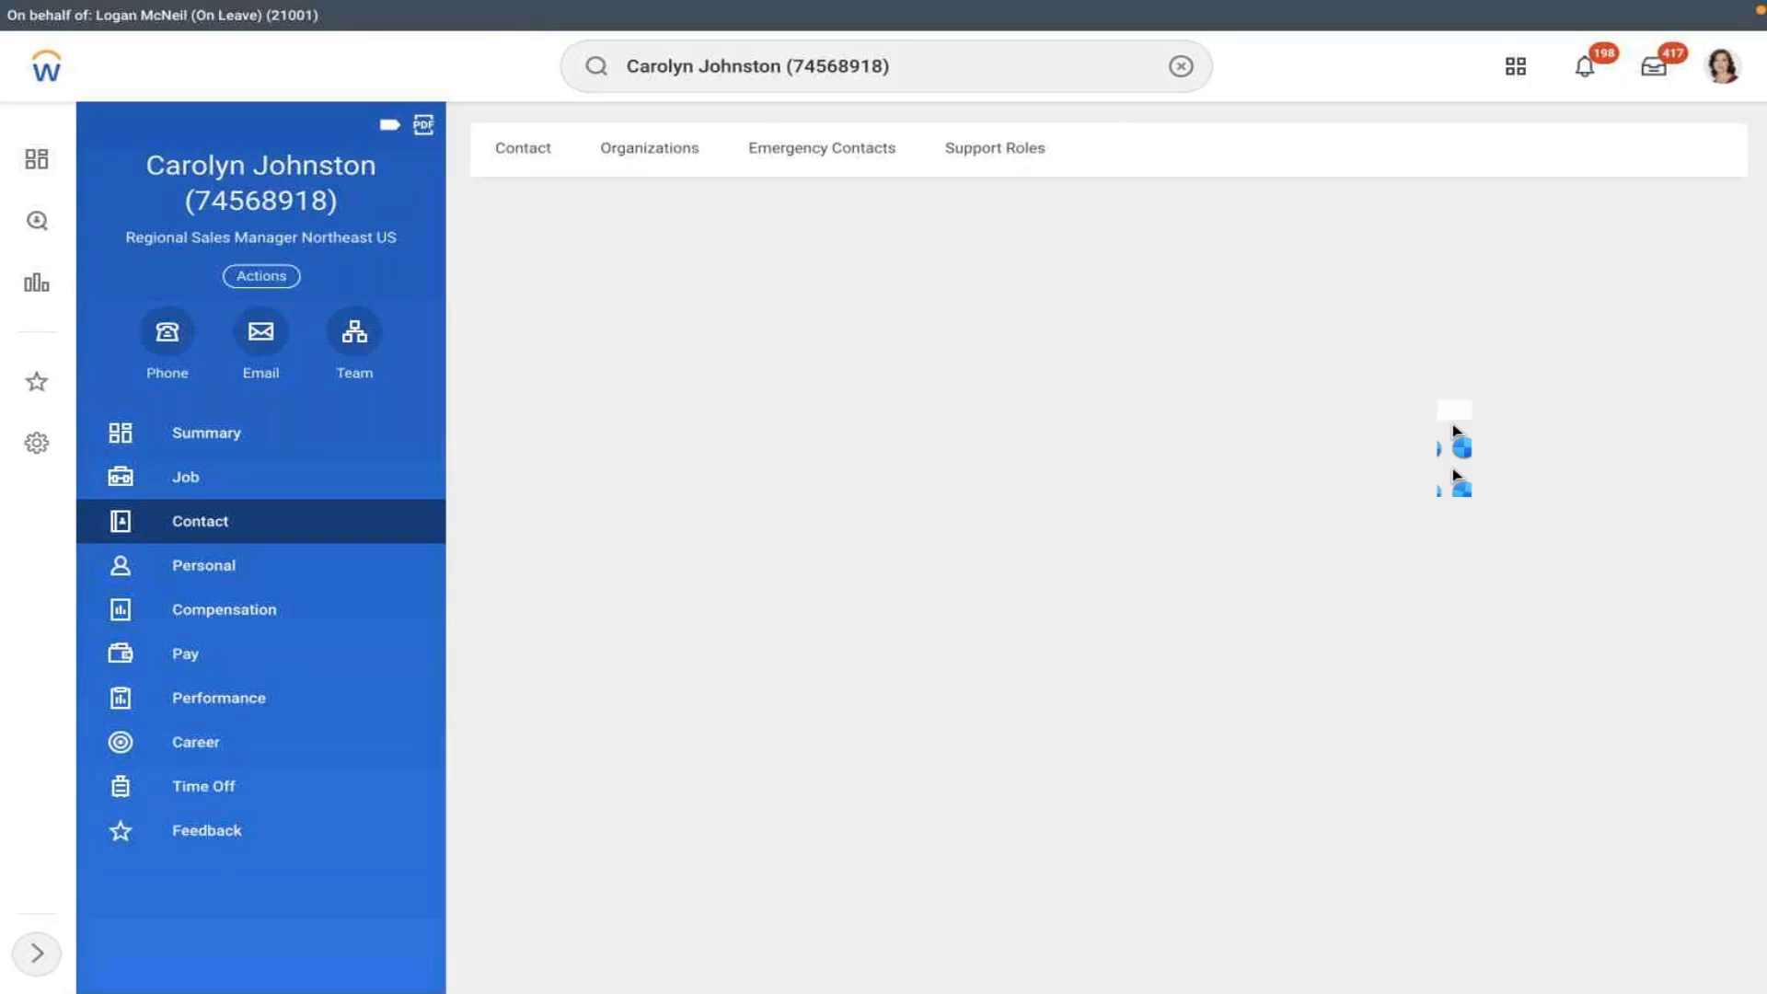
{"action": "scroll", "coordinate": [1232, 324], "scroll_direction": "down", "scroll_amount": 2}
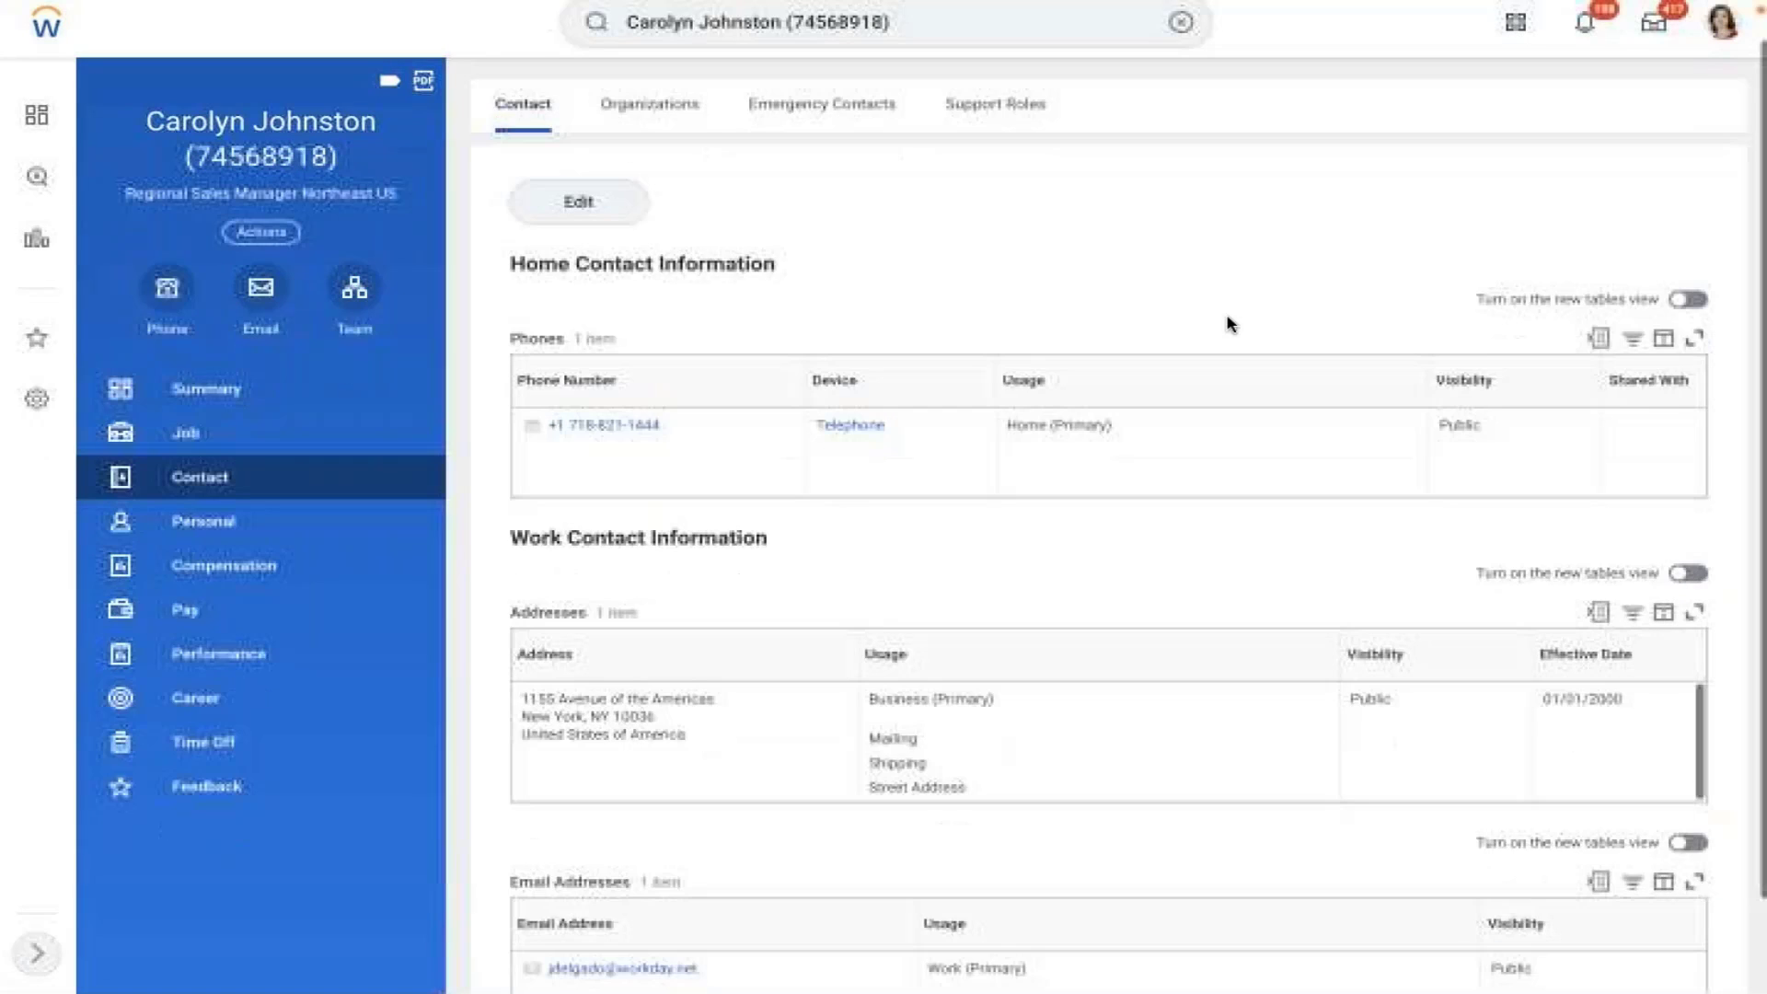
{"action": "scroll", "coordinate": [1231, 324], "scroll_direction": "up", "scroll_amount": 1}
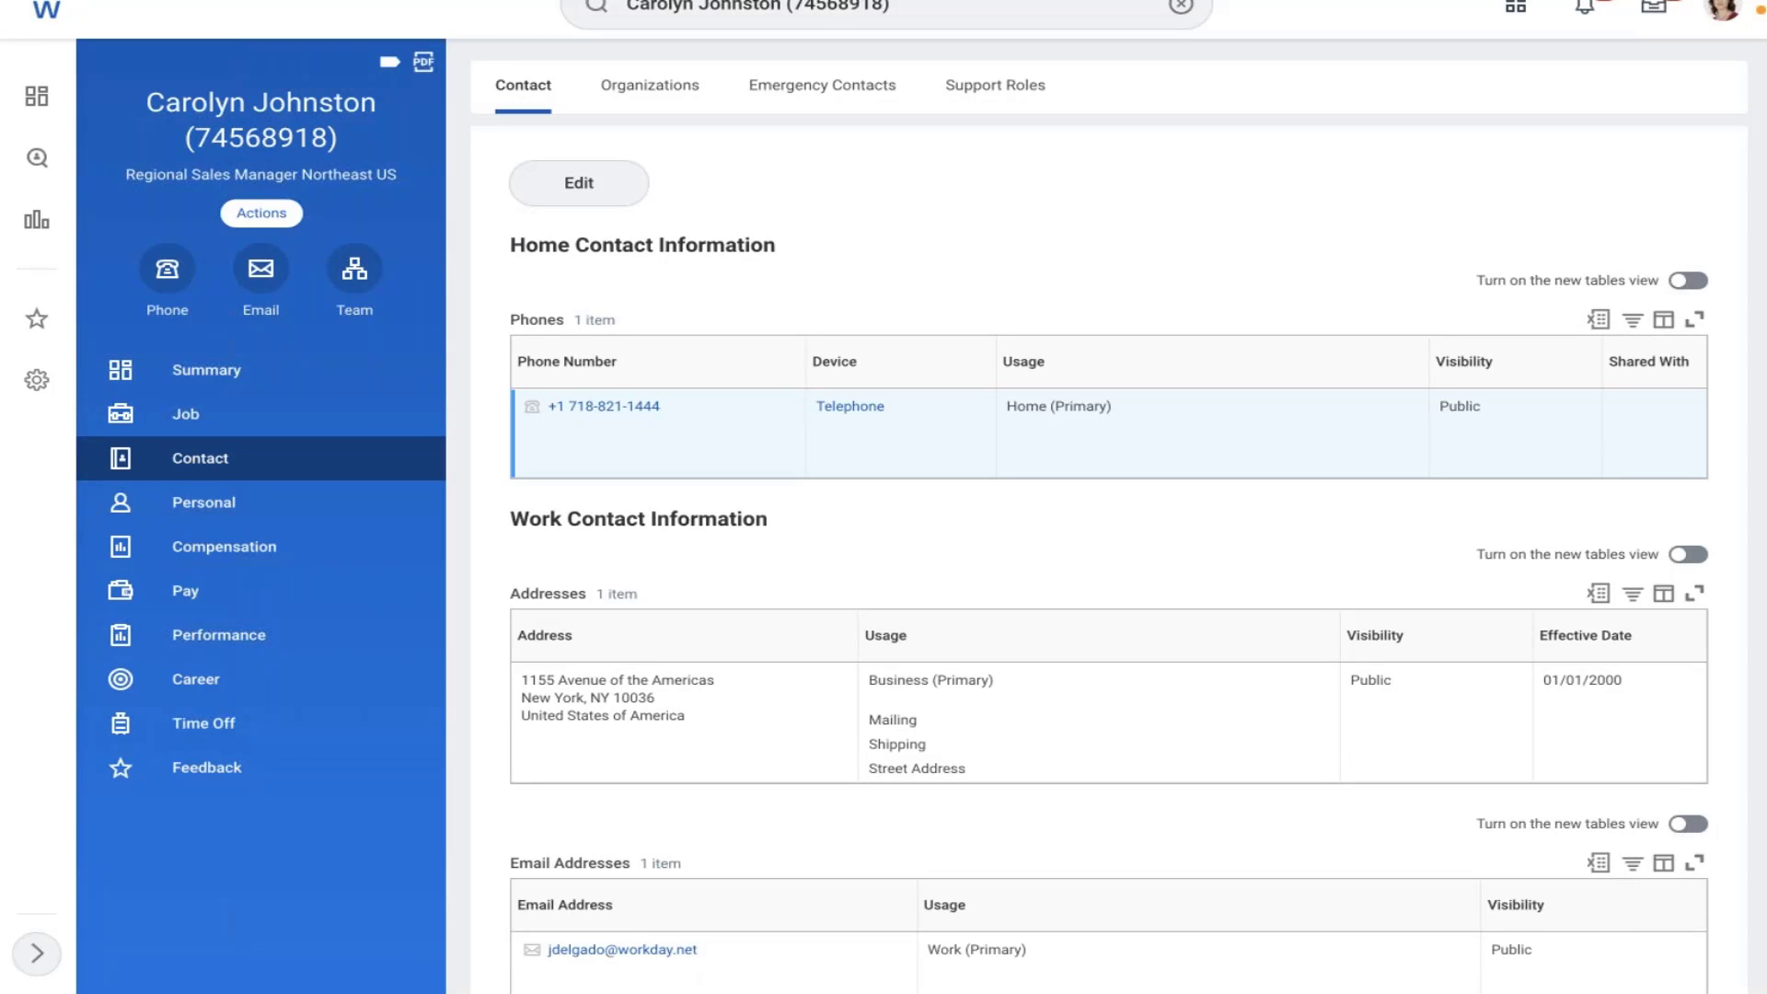
- Start Change Benefits with AMD - Retirement Savings Account, coverage from 02/08/2022, then discard it
{"action": "left_click", "coordinate": [261, 213]}
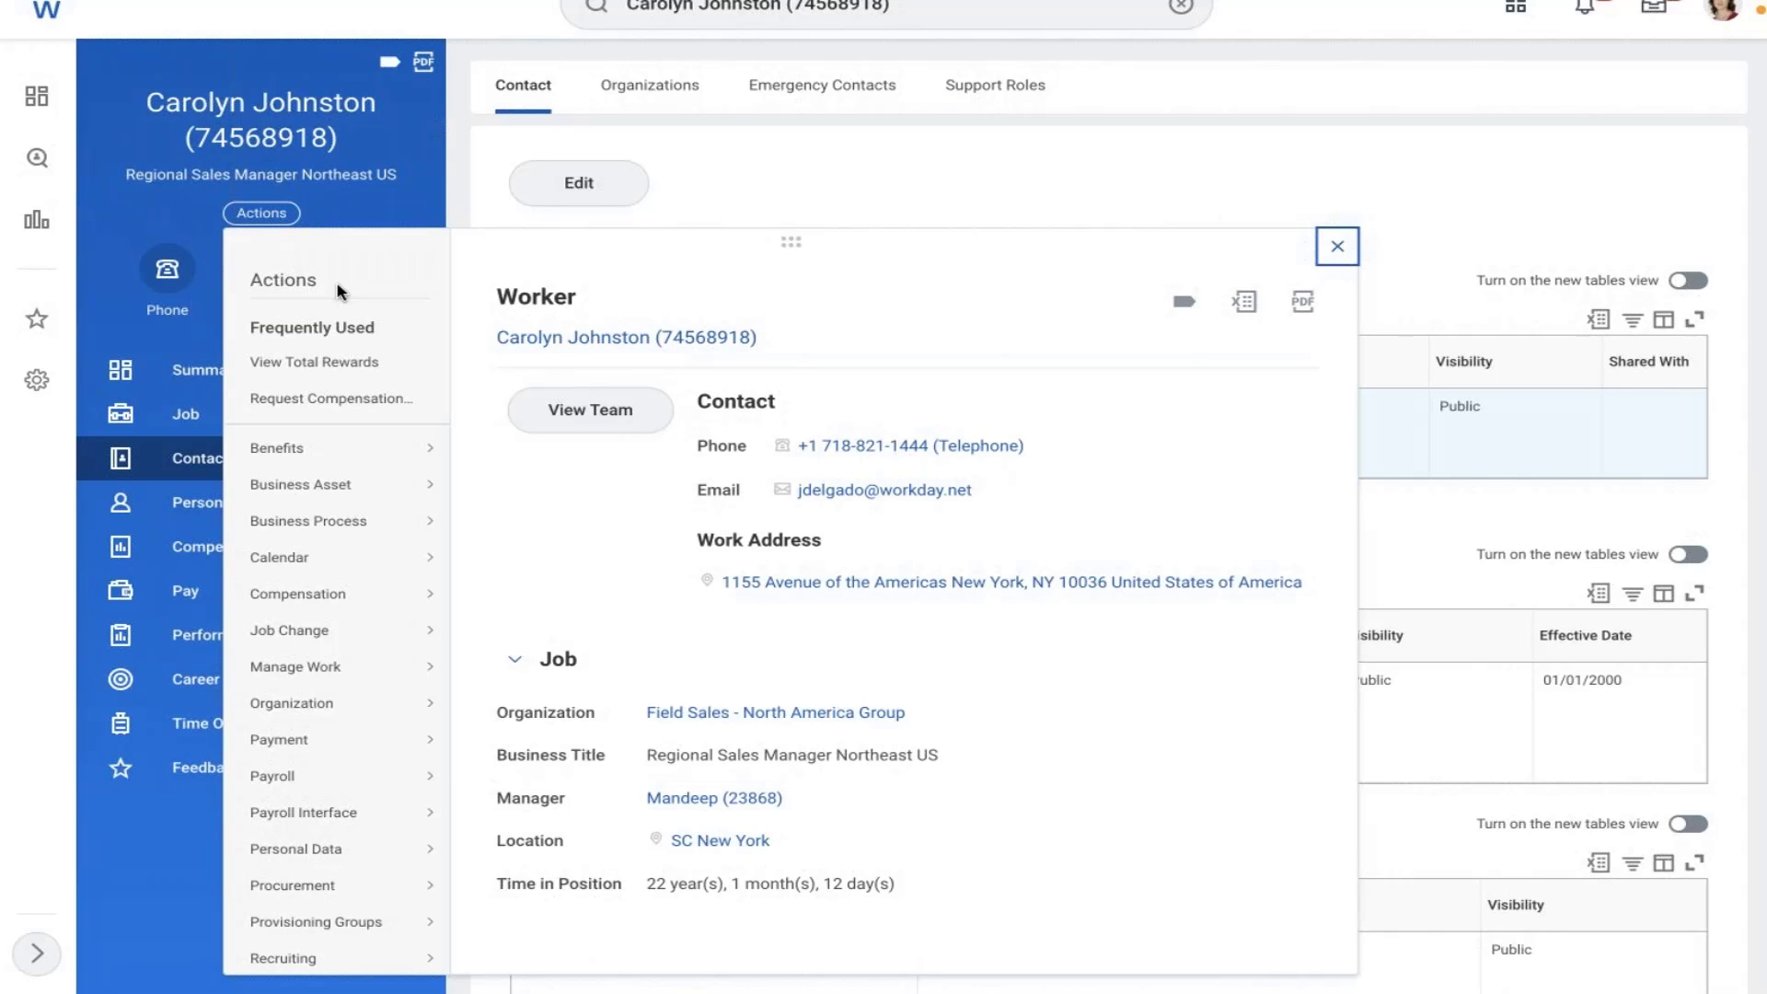
{"action": "mouse_move", "coordinate": [313, 460]}
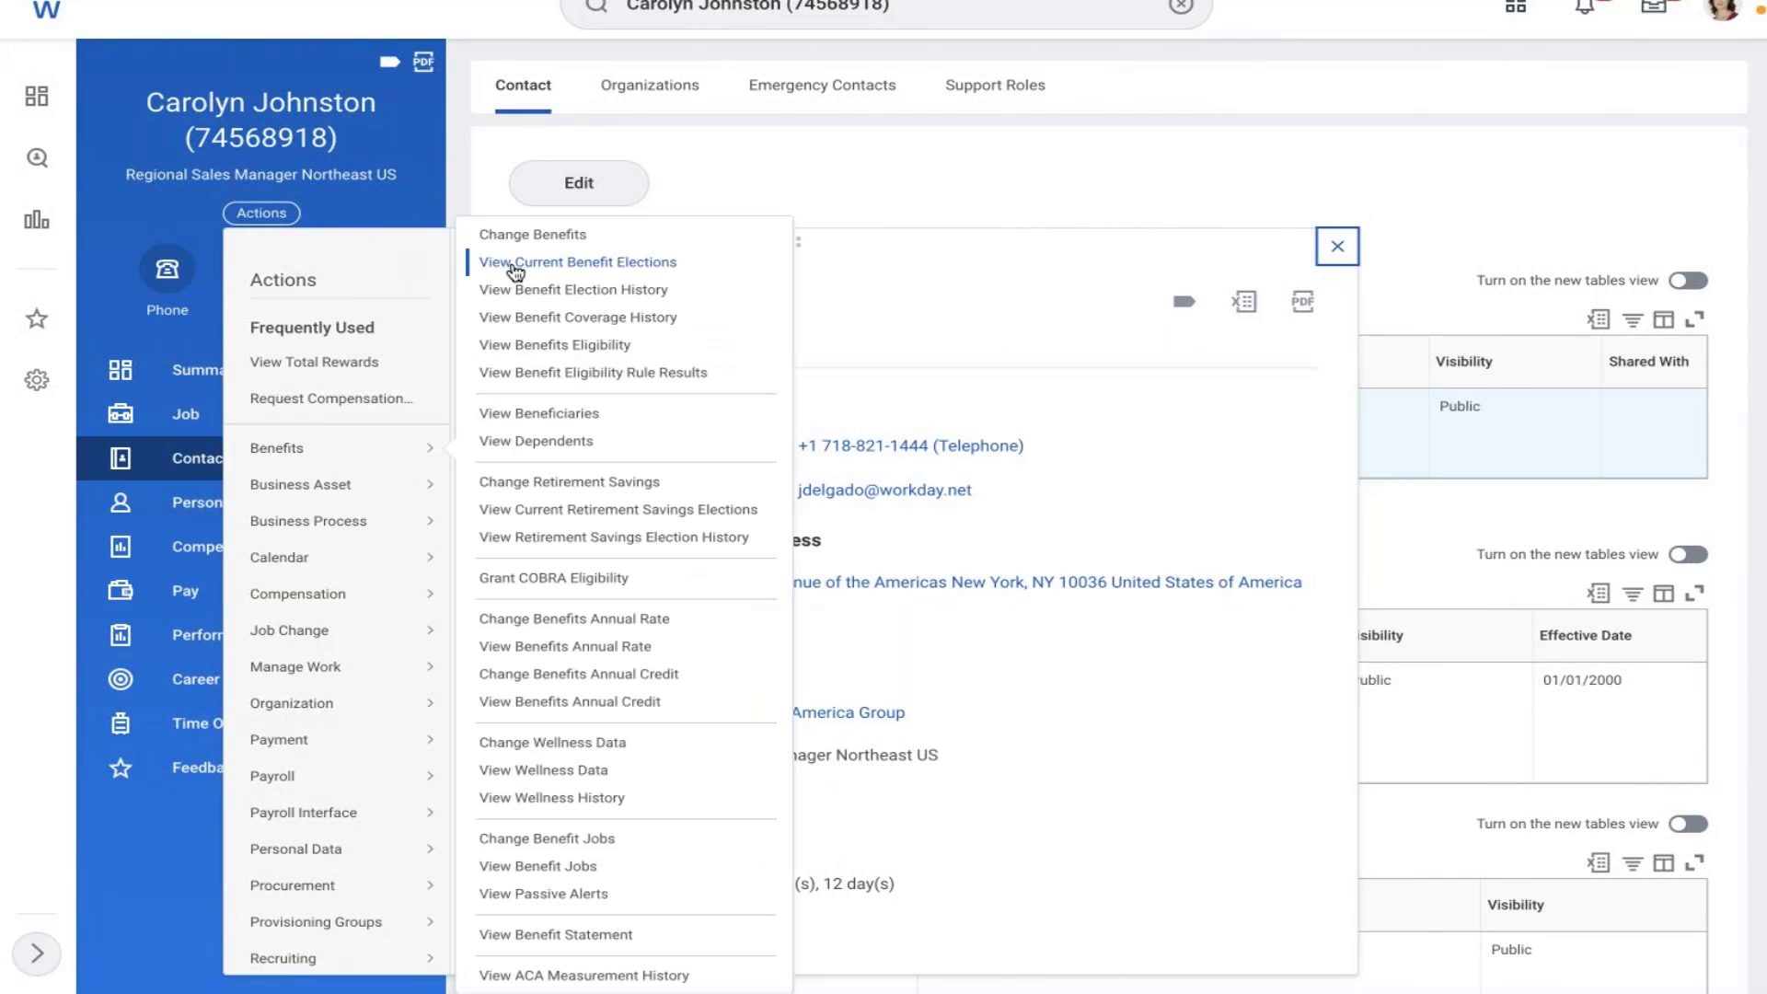
{"action": "left_click", "coordinate": [501, 249]}
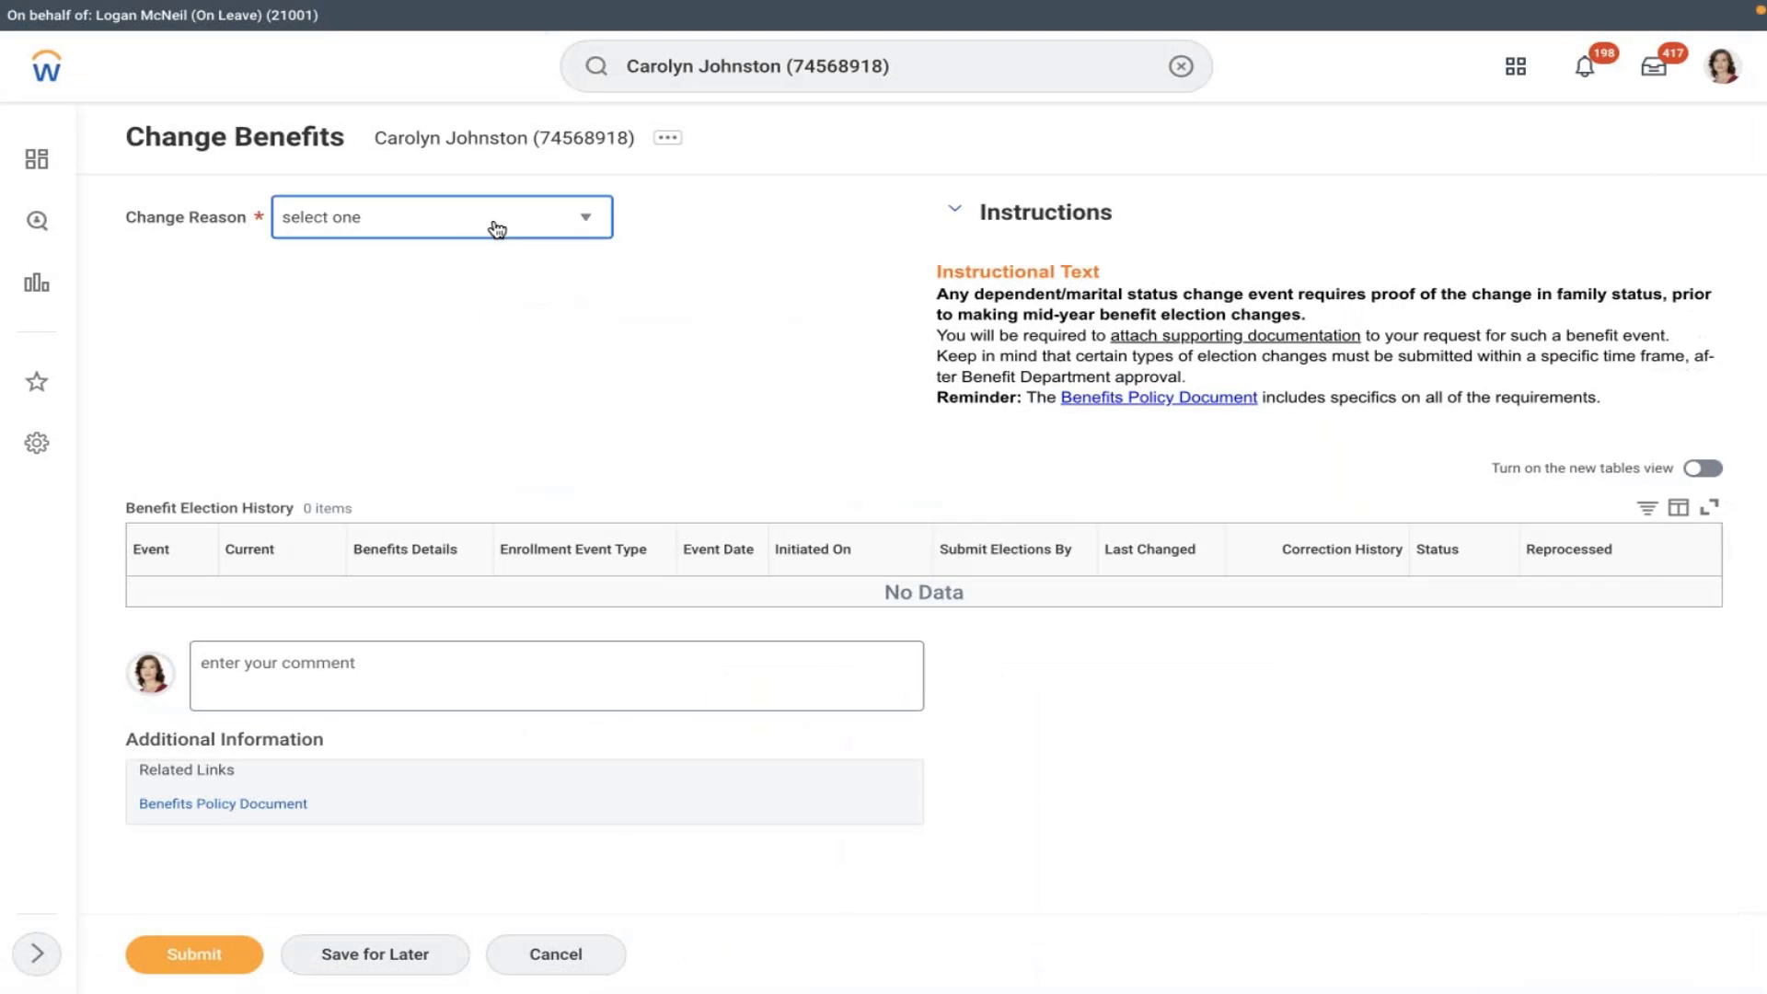
{"action": "left_click", "coordinate": [497, 229]}
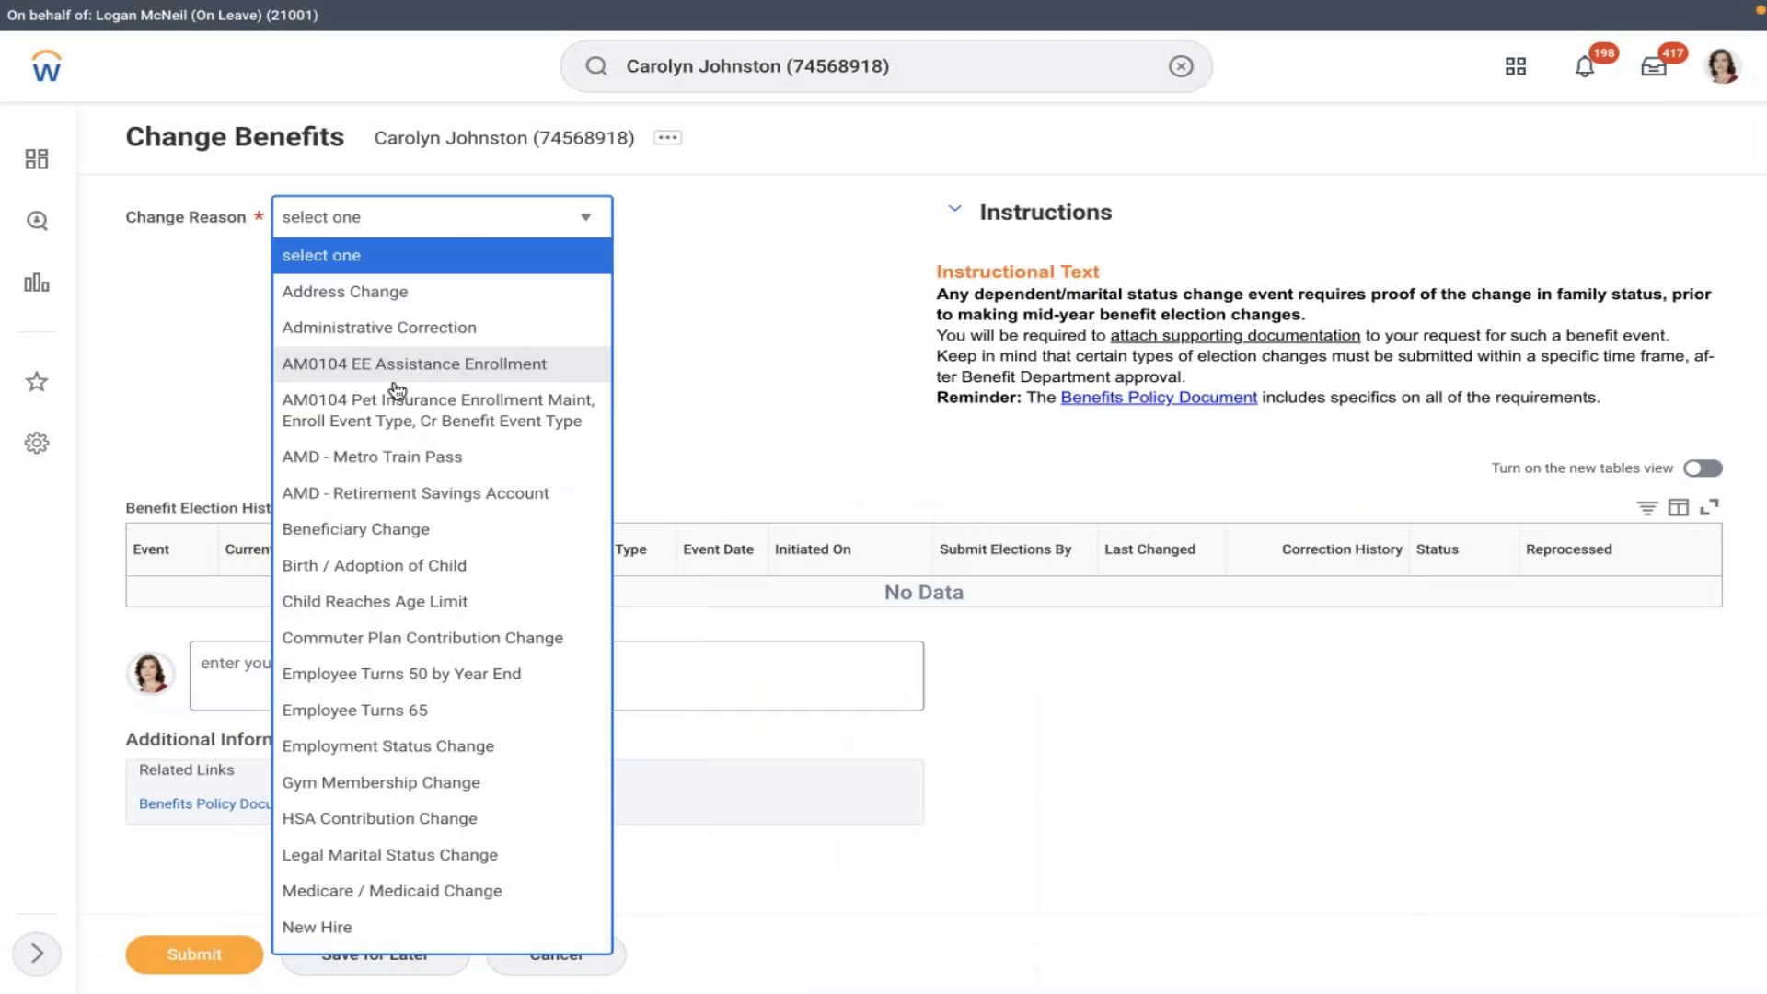
{"action": "left_click", "coordinate": [348, 506]}
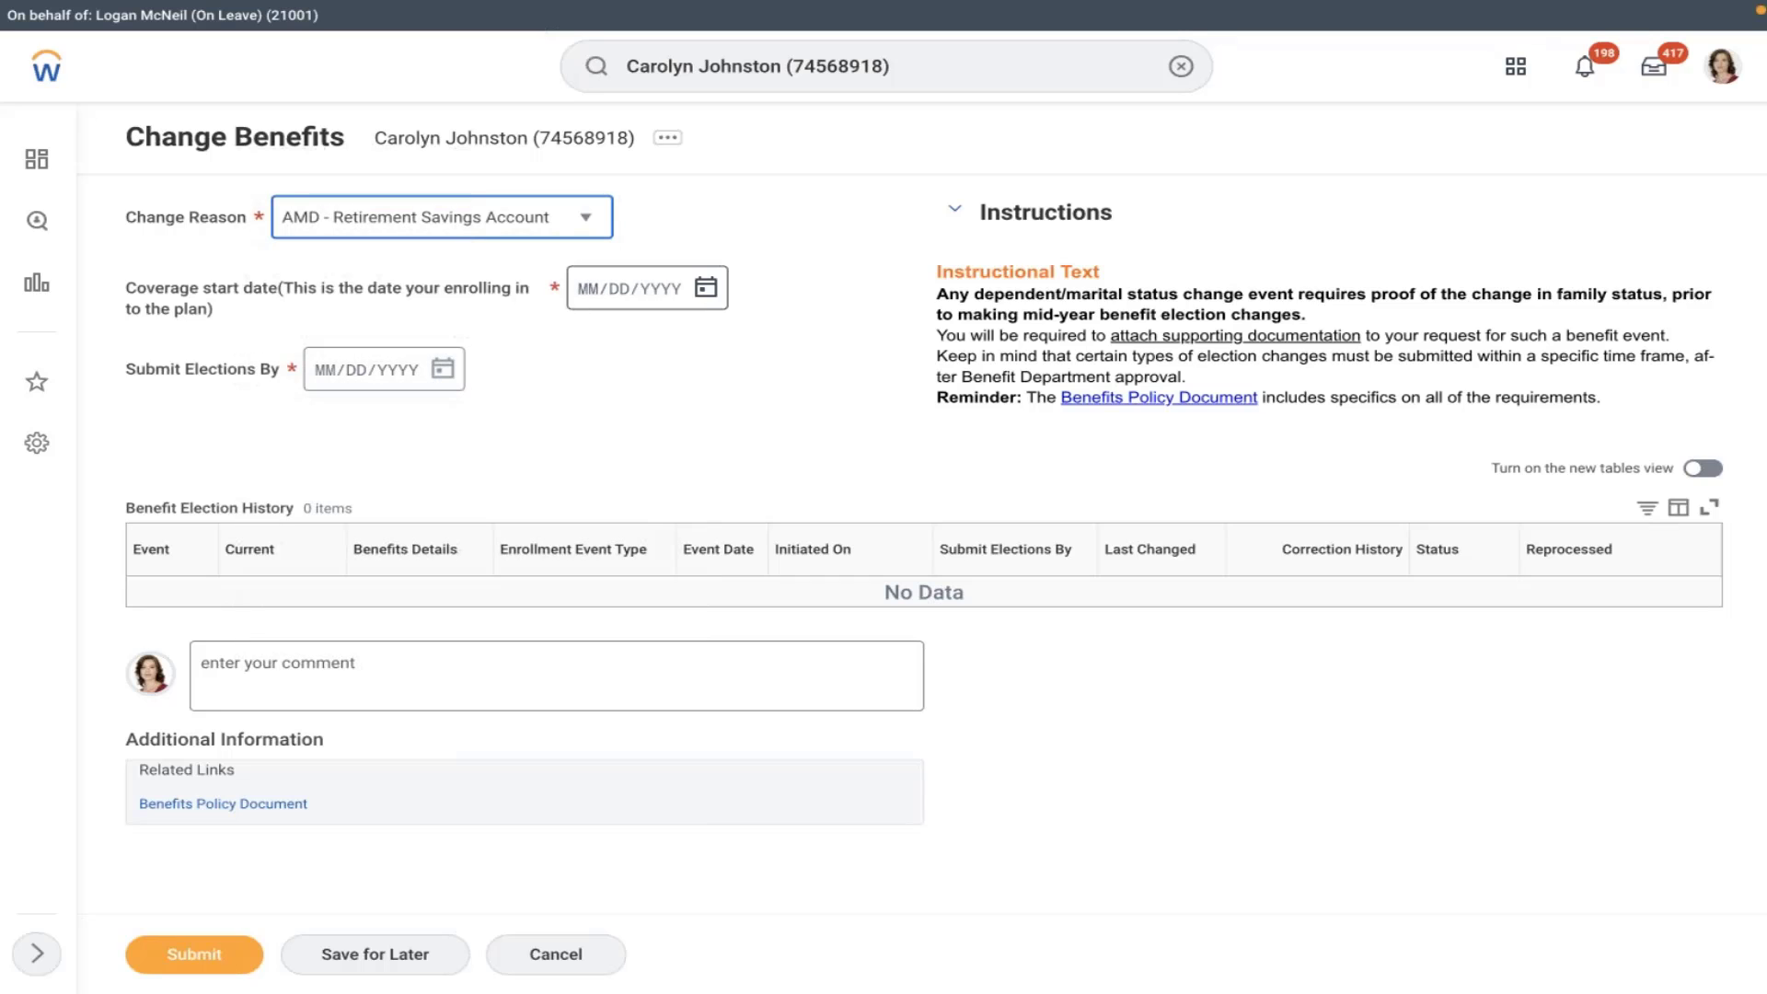
{"action": "left_click", "coordinate": [704, 289]}
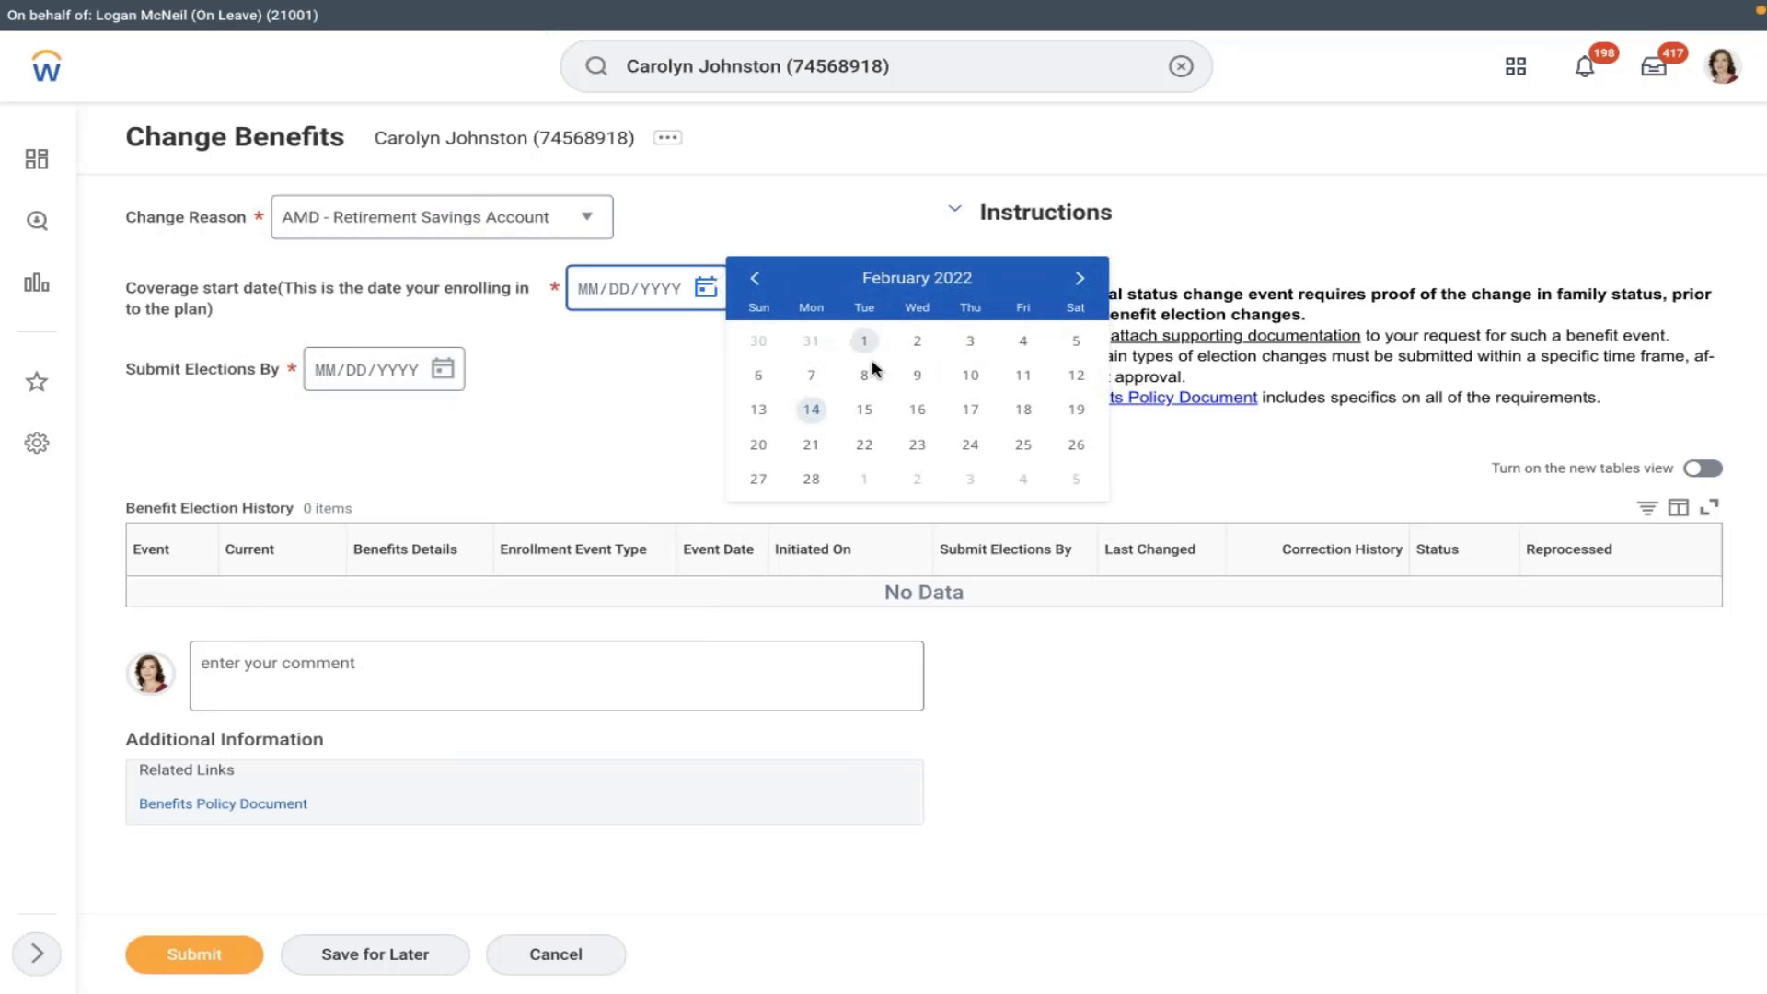
{"action": "left_click", "coordinate": [864, 374]}
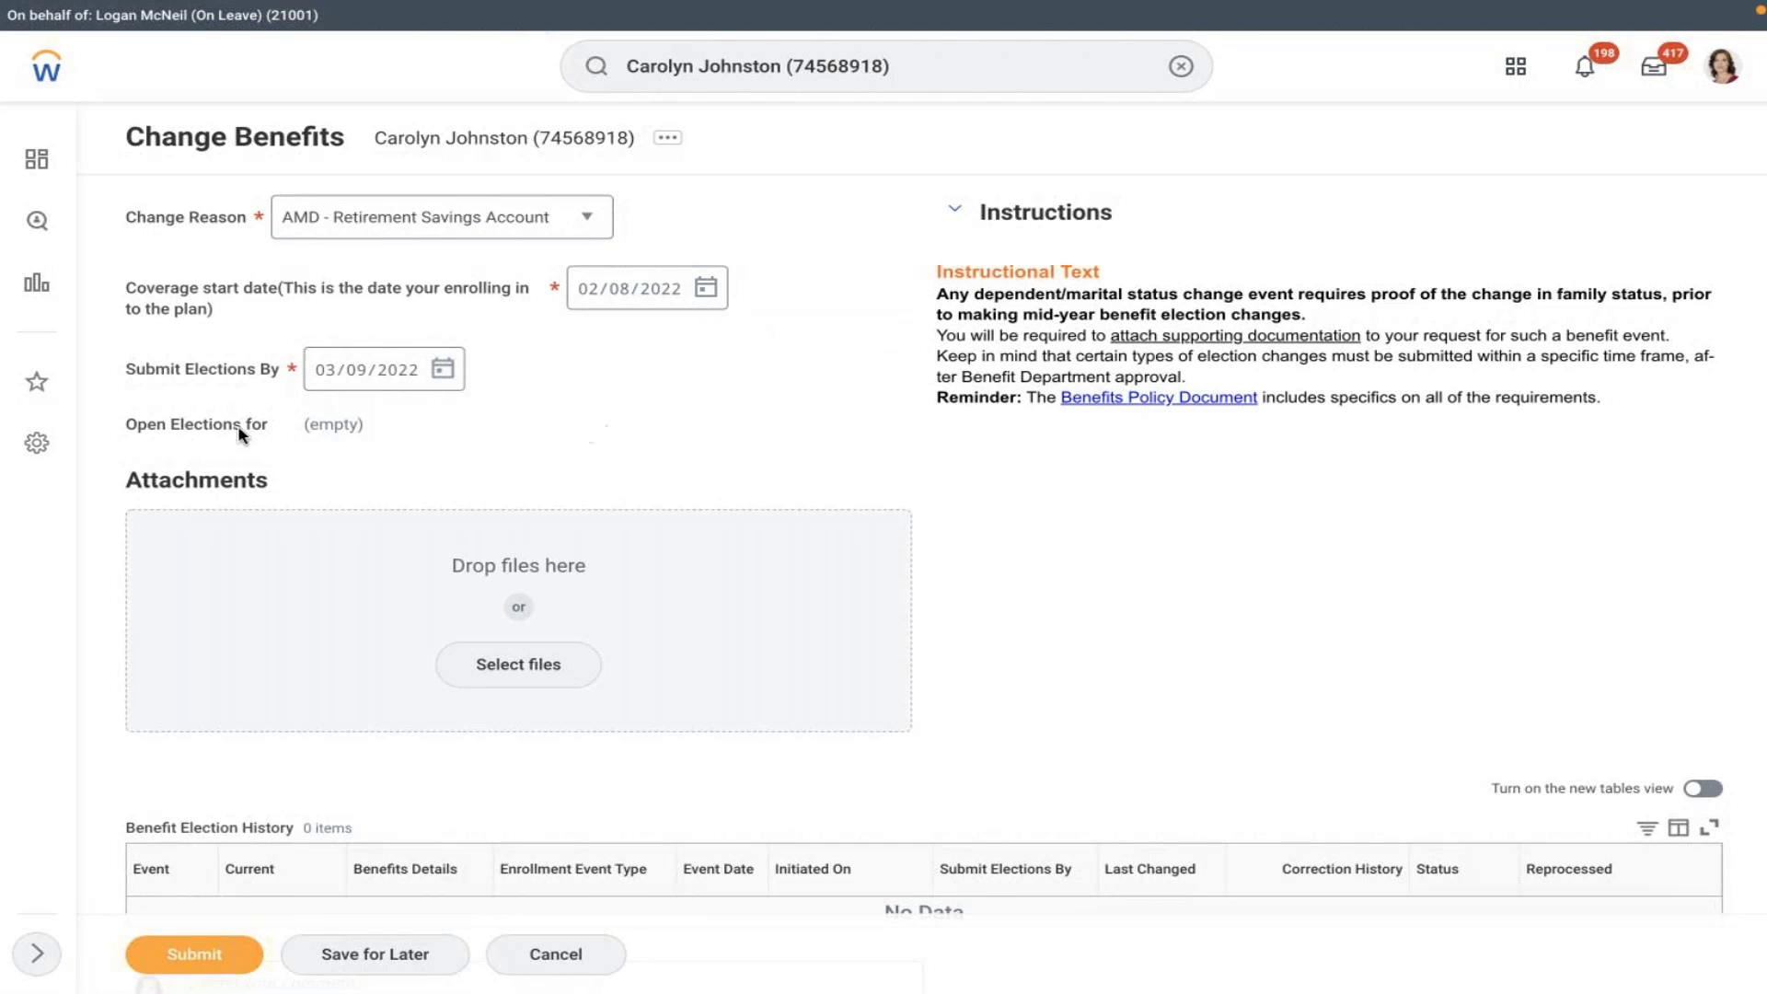
{"action": "left_click", "coordinate": [580, 966]}
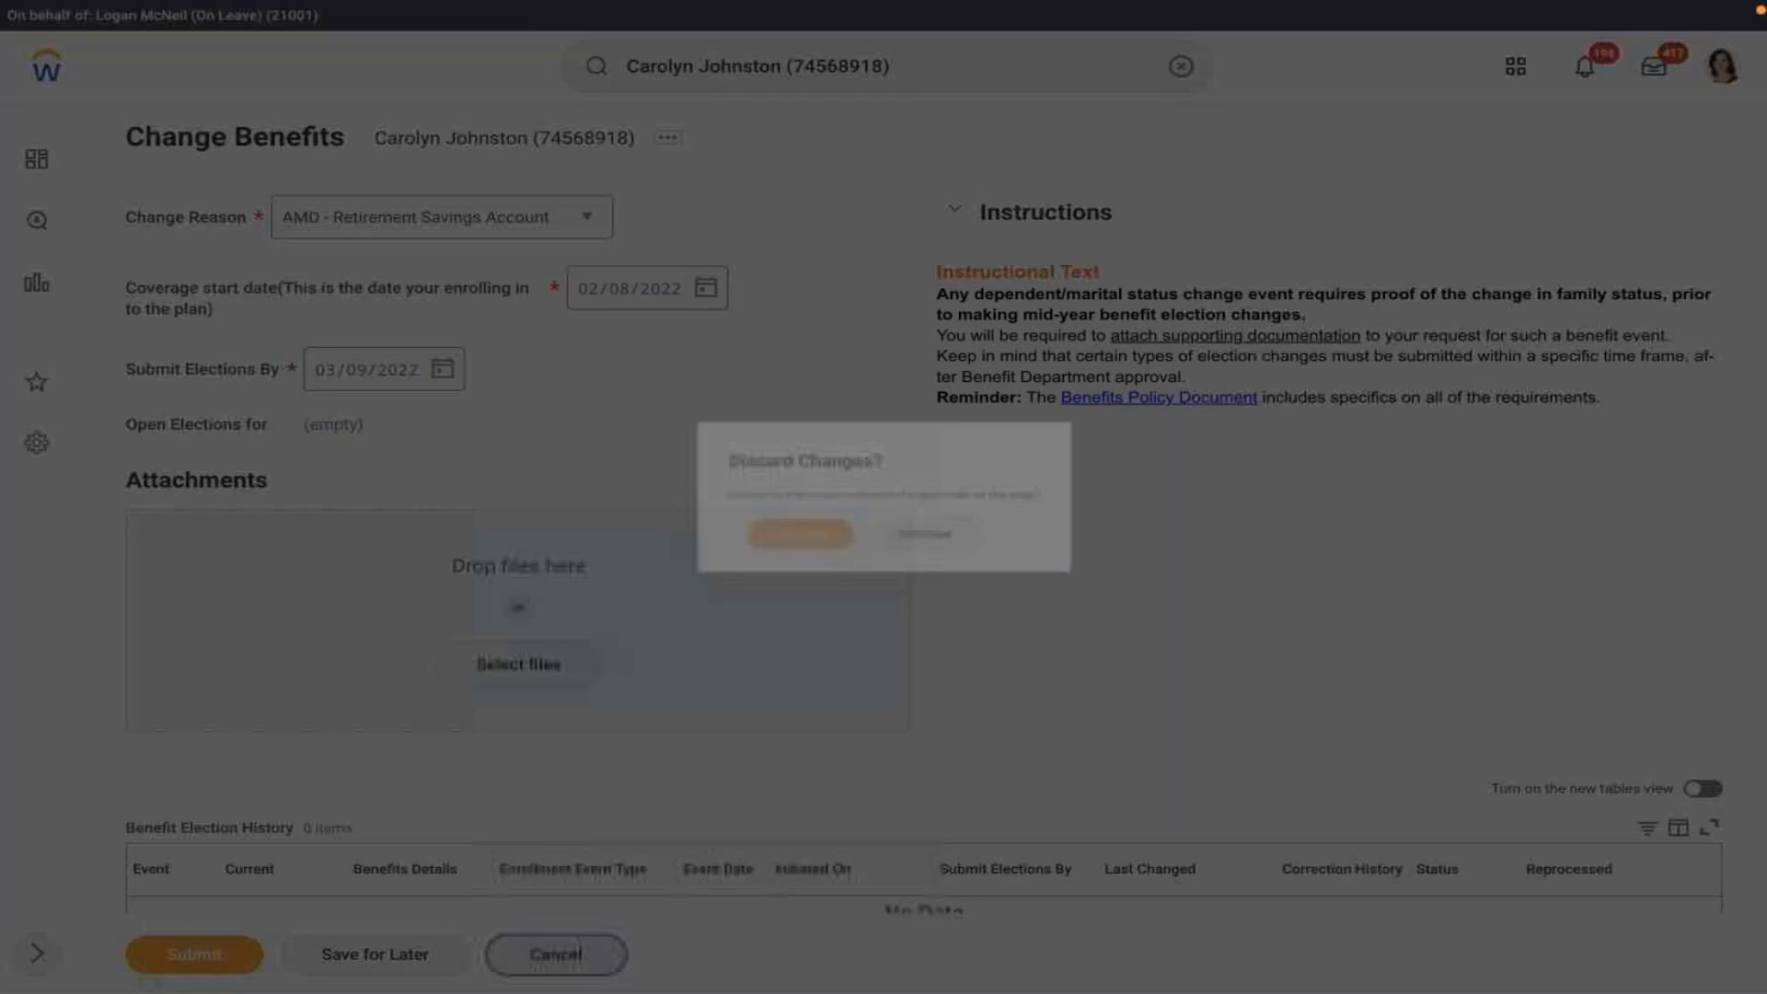
{"action": "left_click", "coordinate": [790, 541]}
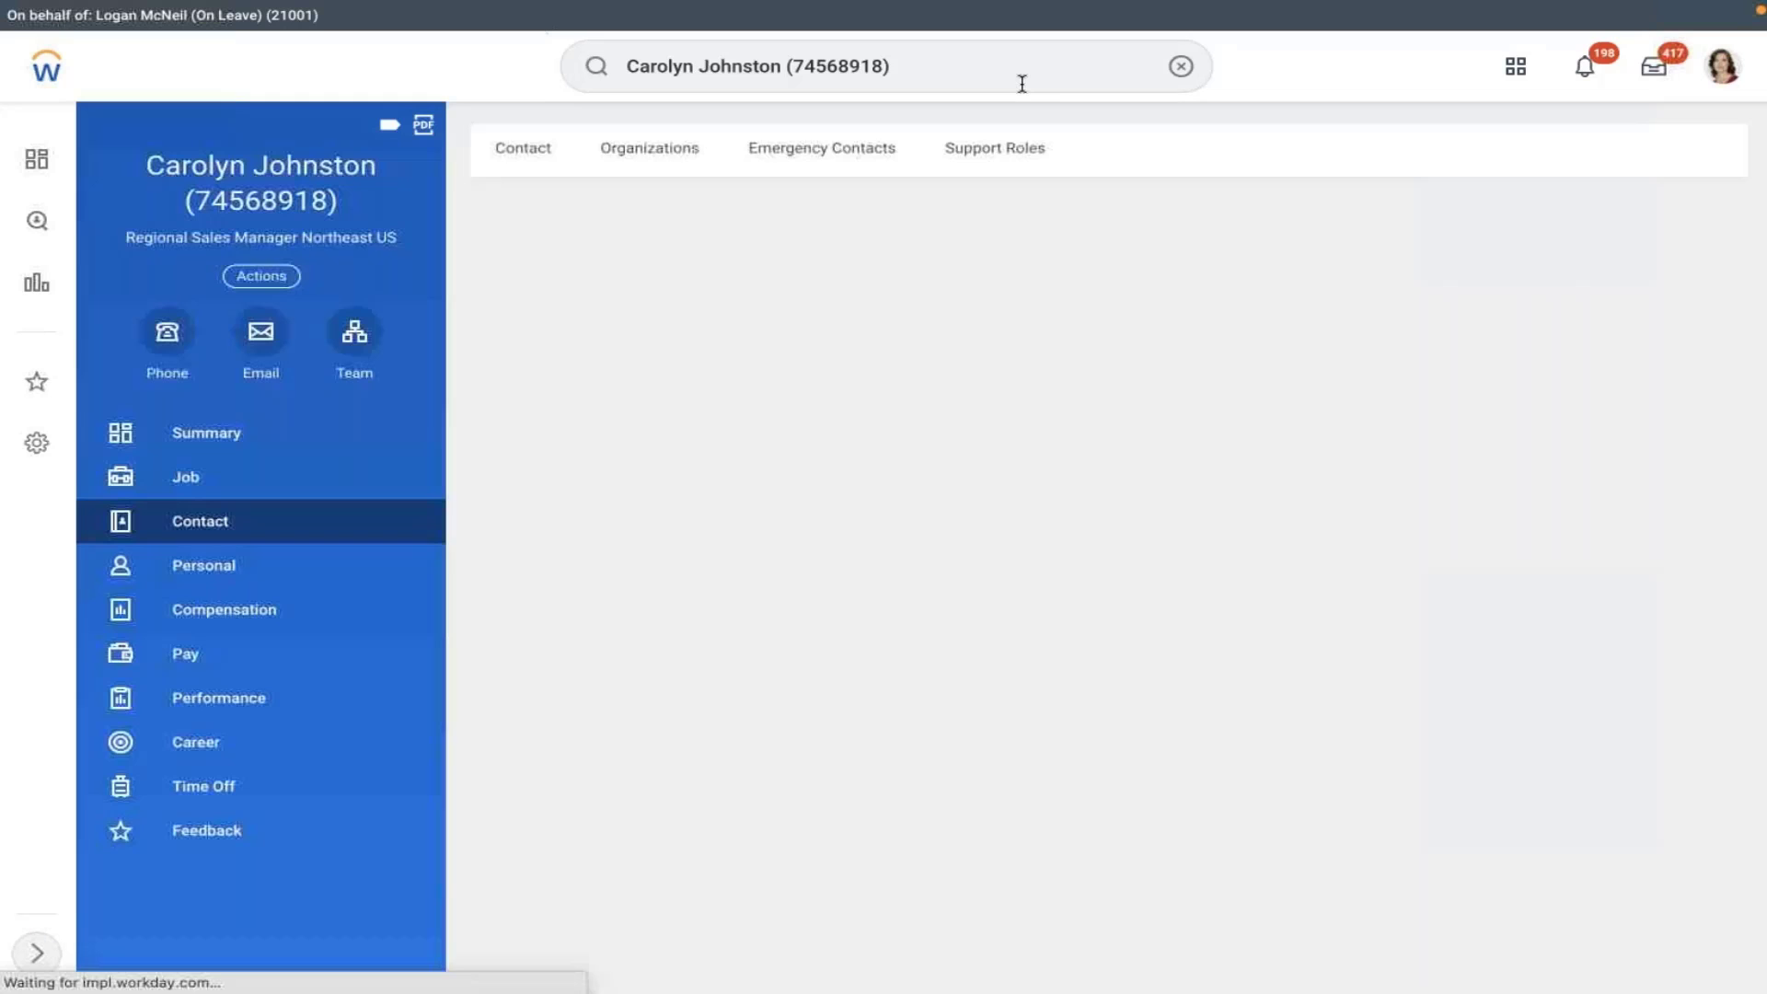
- Refocus the employee search, open the worker's Actions list, then close the worker preview
{"action": "left_click", "coordinate": [945, 77]}
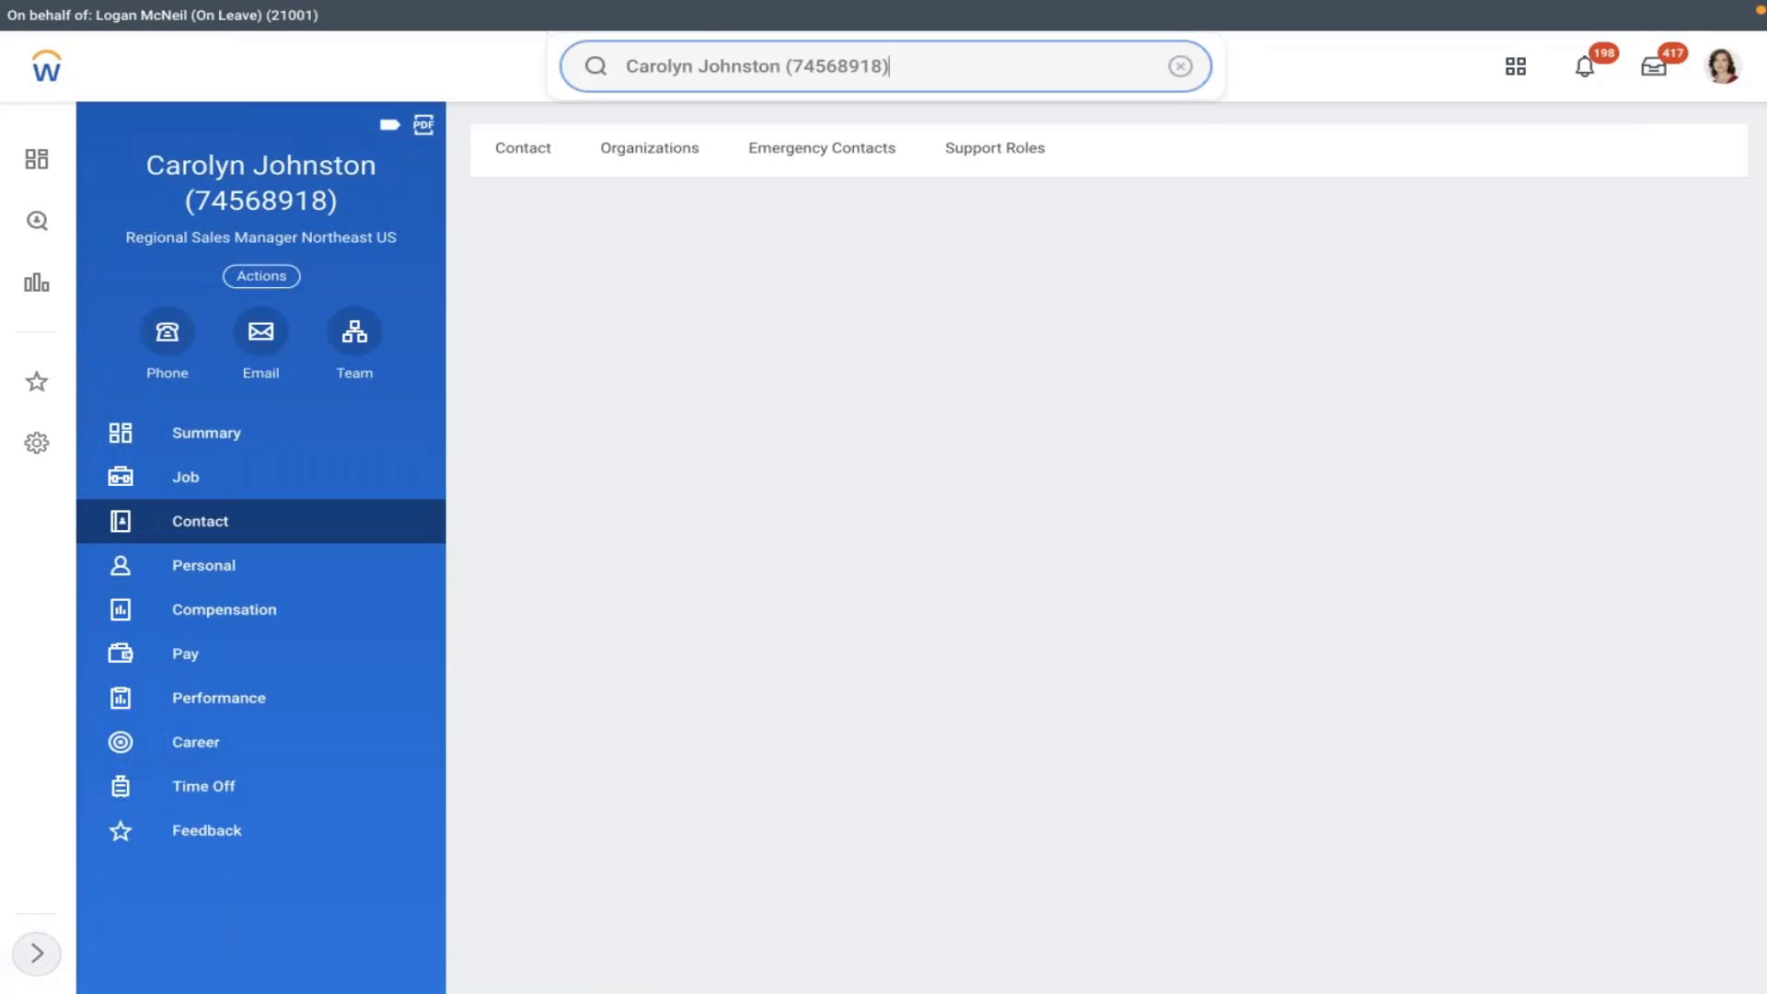
{"action": "key", "text": "BackSpace"}
{"action": "key", "text": "BackSpace"}
{"action": "key", "text": "BackSpace"}
{"action": "key", "text": "BackSpace"}
{"action": "key", "text": "BackSpace"}
{"action": "key", "text": "BackSpace"}
{"action": "key", "text": "BackSpace"}
{"action": "key", "text": "BackSpace"}
{"action": "key", "text": "BackSpace"}
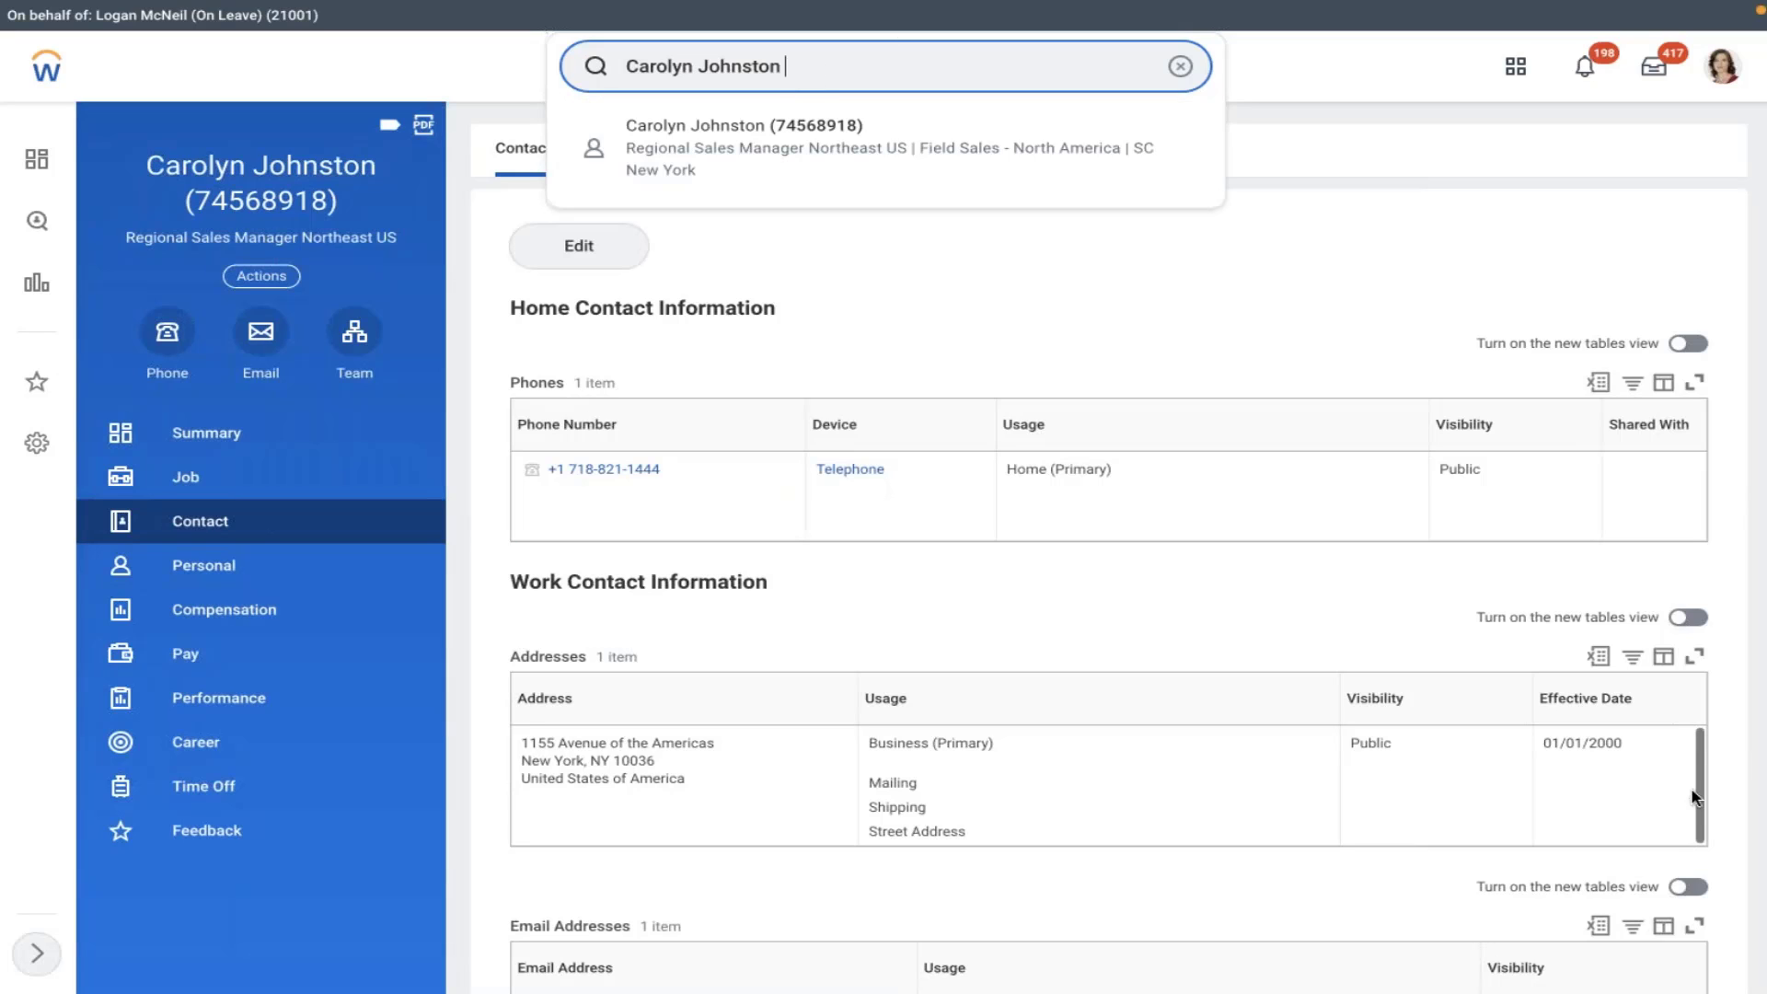
{"action": "left_click", "coordinate": [1583, 870]}
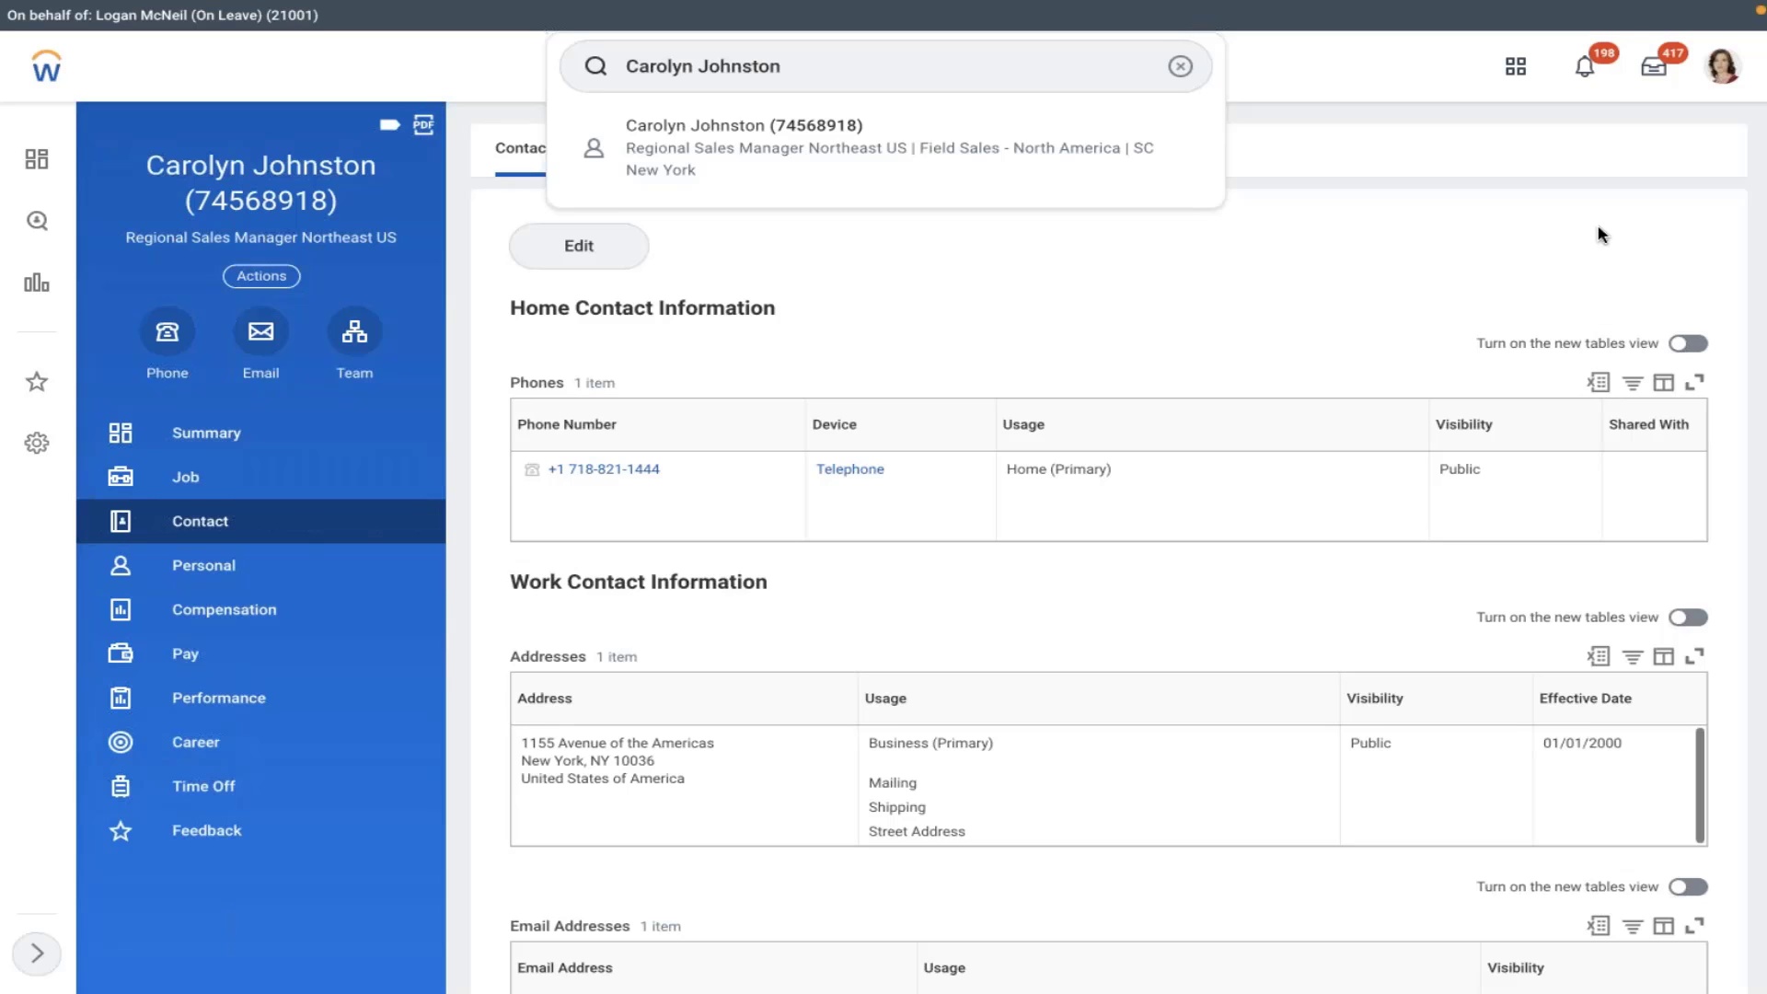
{"action": "left_click", "coordinate": [261, 276]}
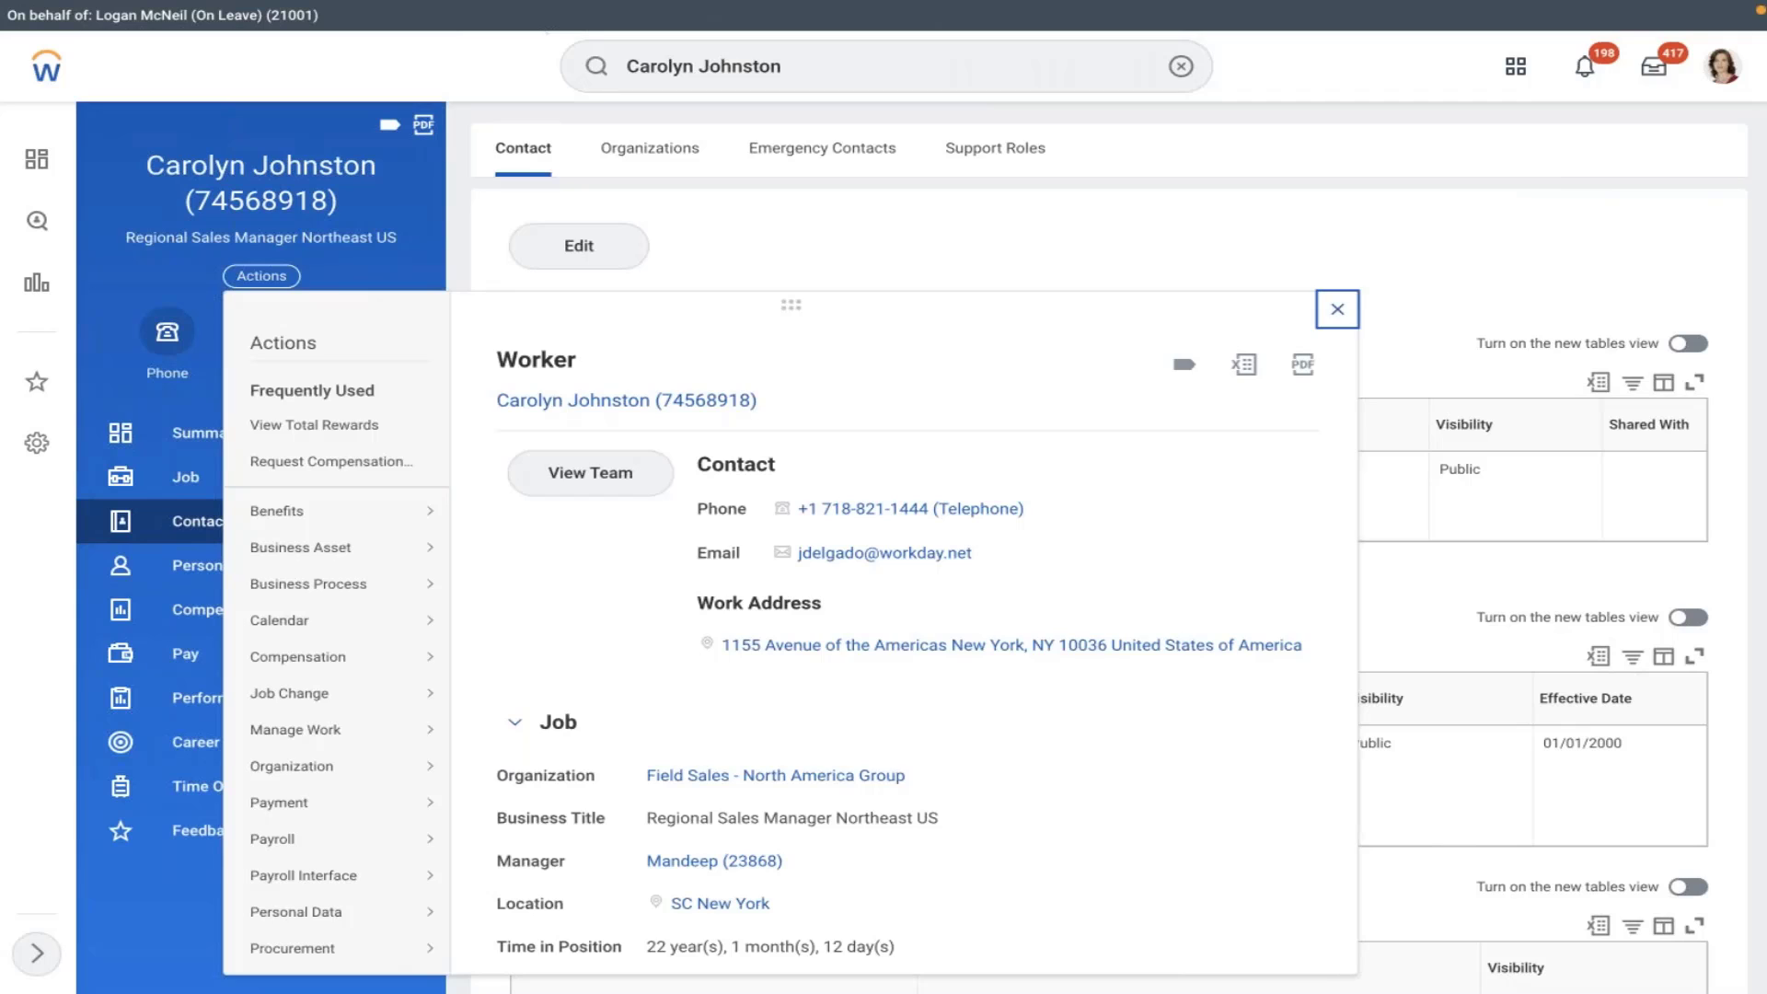
{"action": "left_click", "coordinate": [1336, 309]}
- Add a new primary home address to the worker's contact information, effective 01/01/2022
{"action": "left_click", "coordinate": [579, 245]}
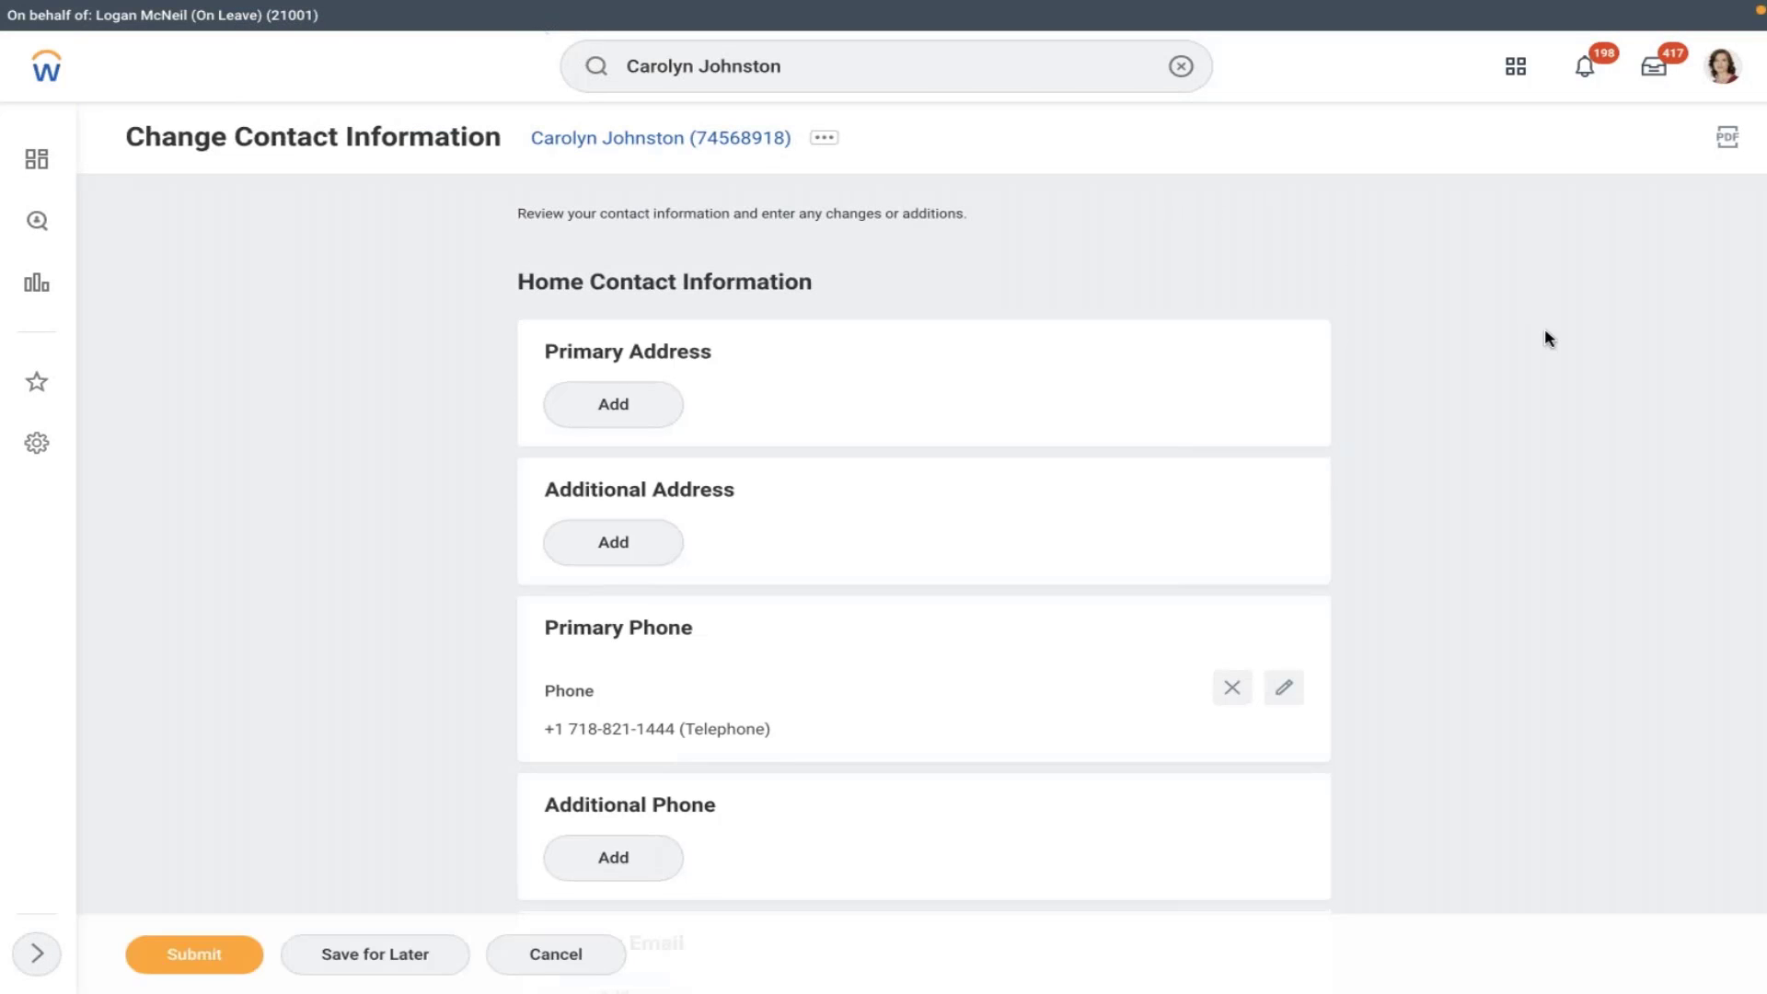
{"action": "scroll", "coordinate": [729, 421], "scroll_direction": "down", "scroll_amount": 1}
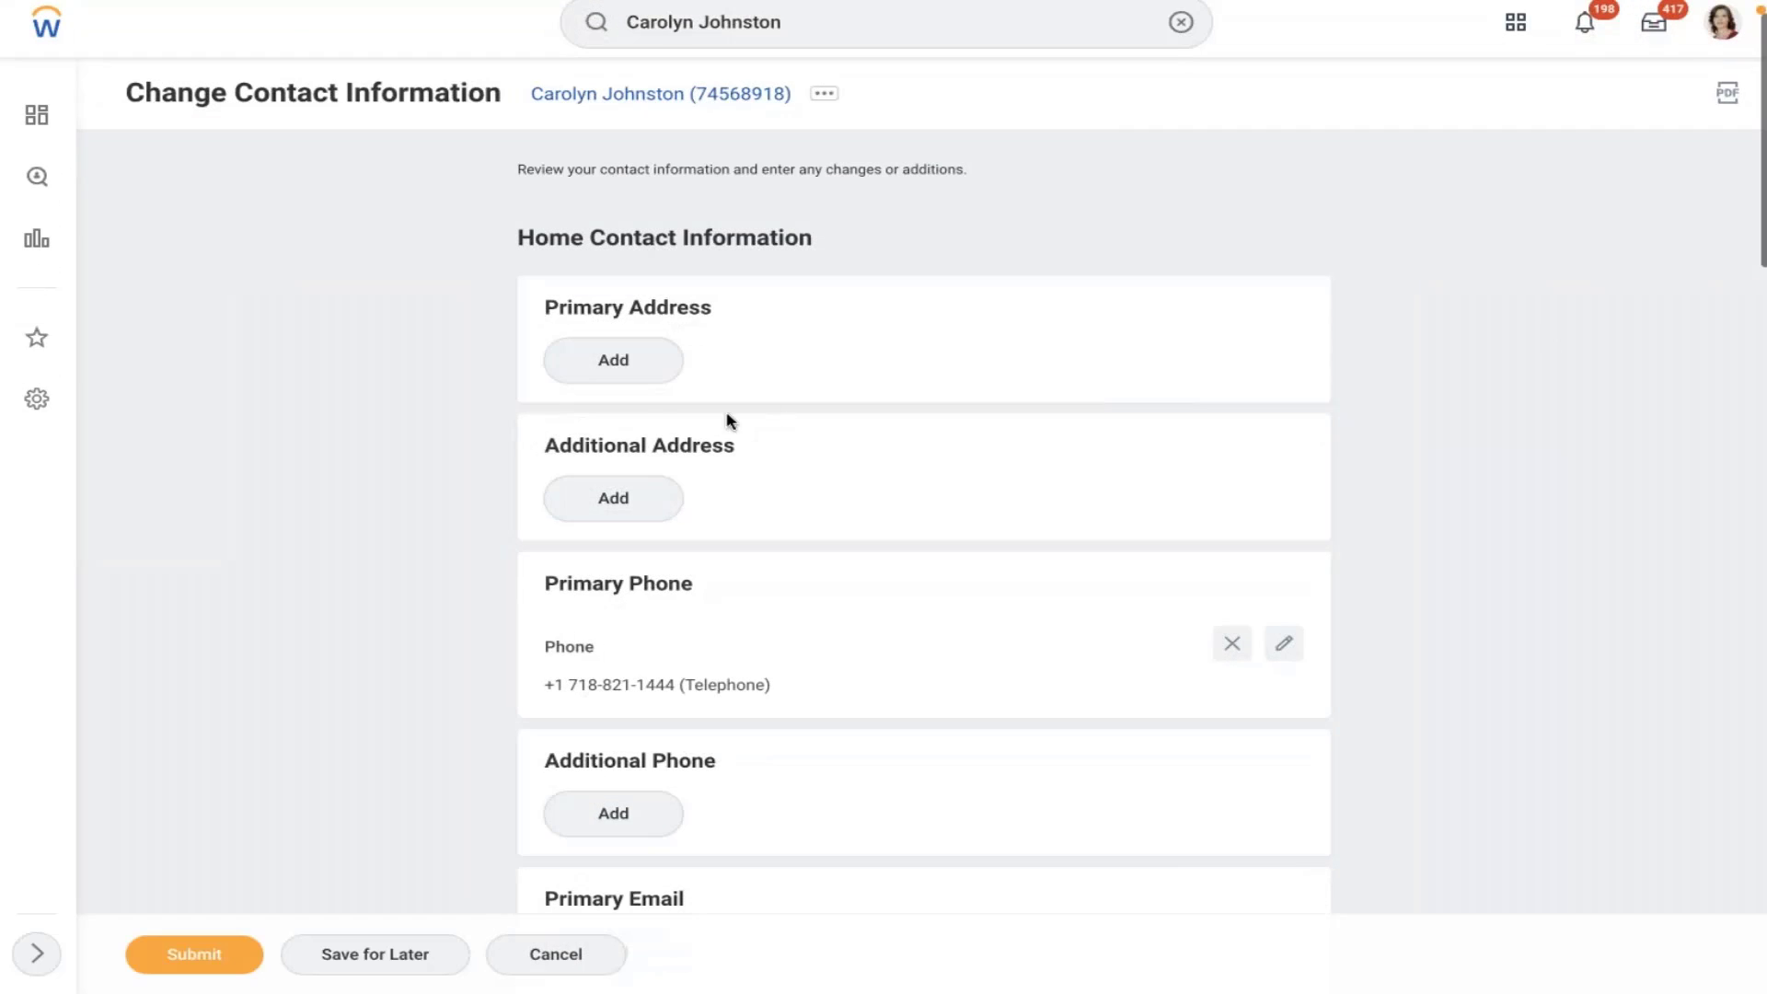
{"action": "left_click", "coordinate": [613, 378]}
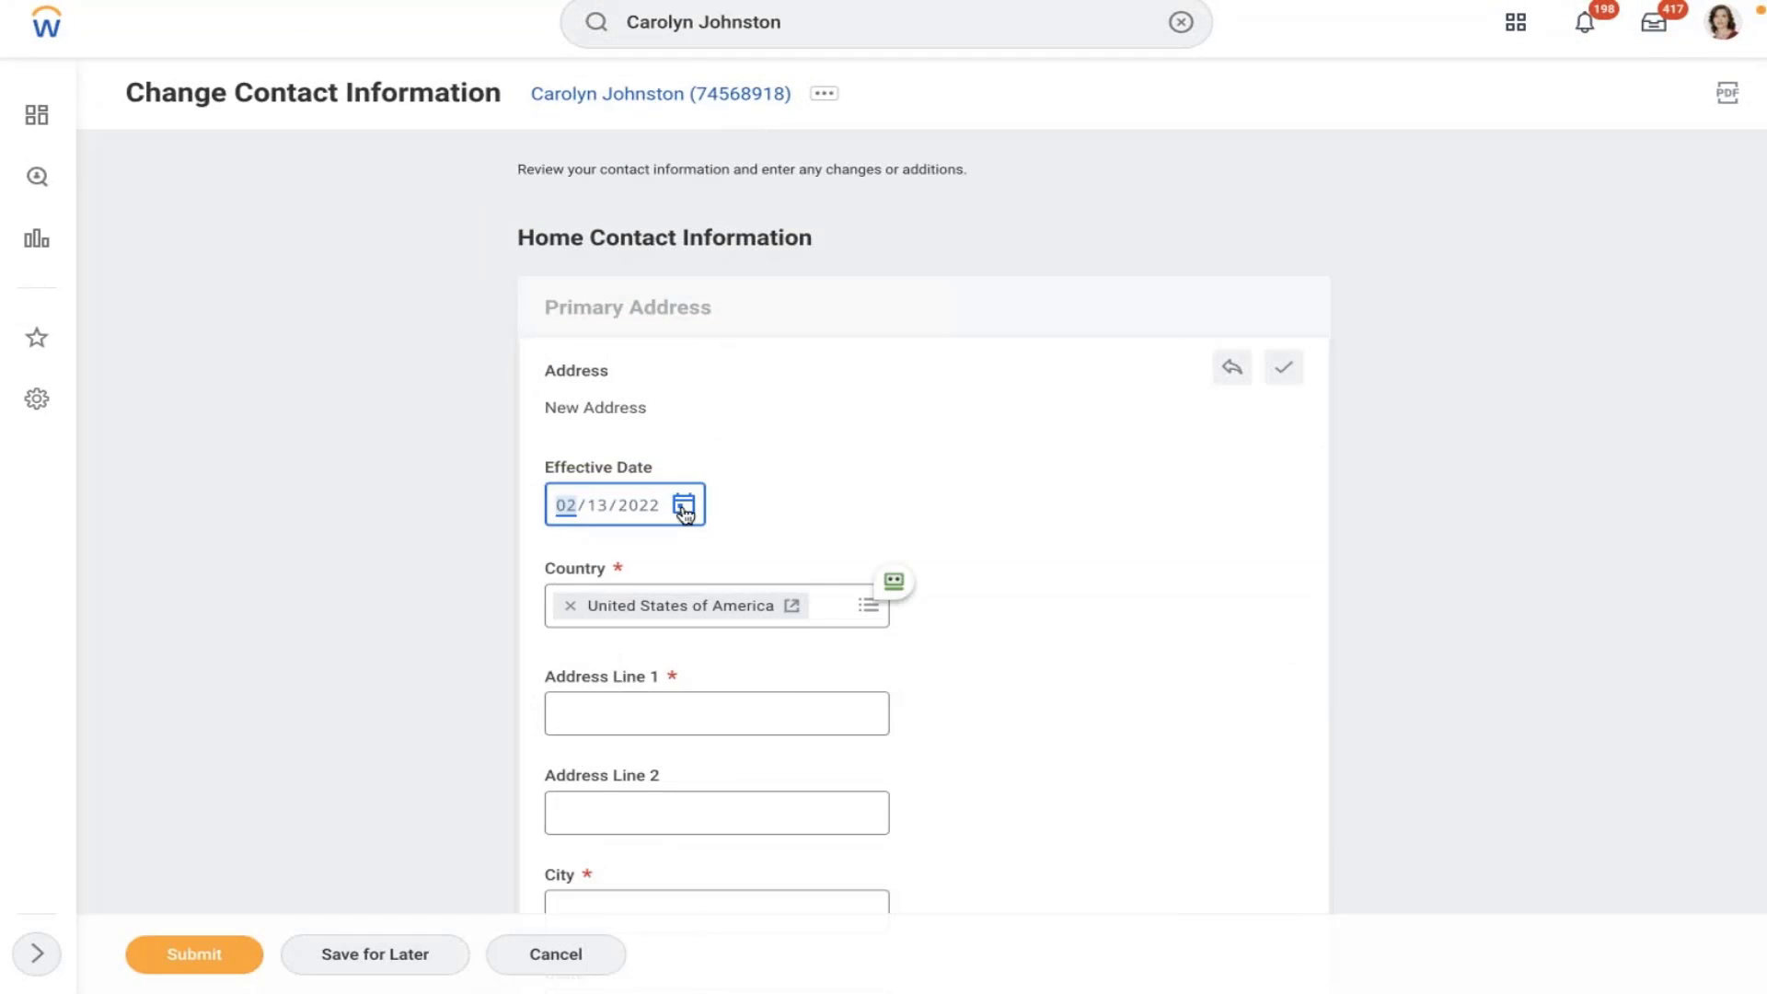
{"action": "left_click", "coordinate": [682, 506]}
{"action": "left_click", "coordinate": [732, 496]}
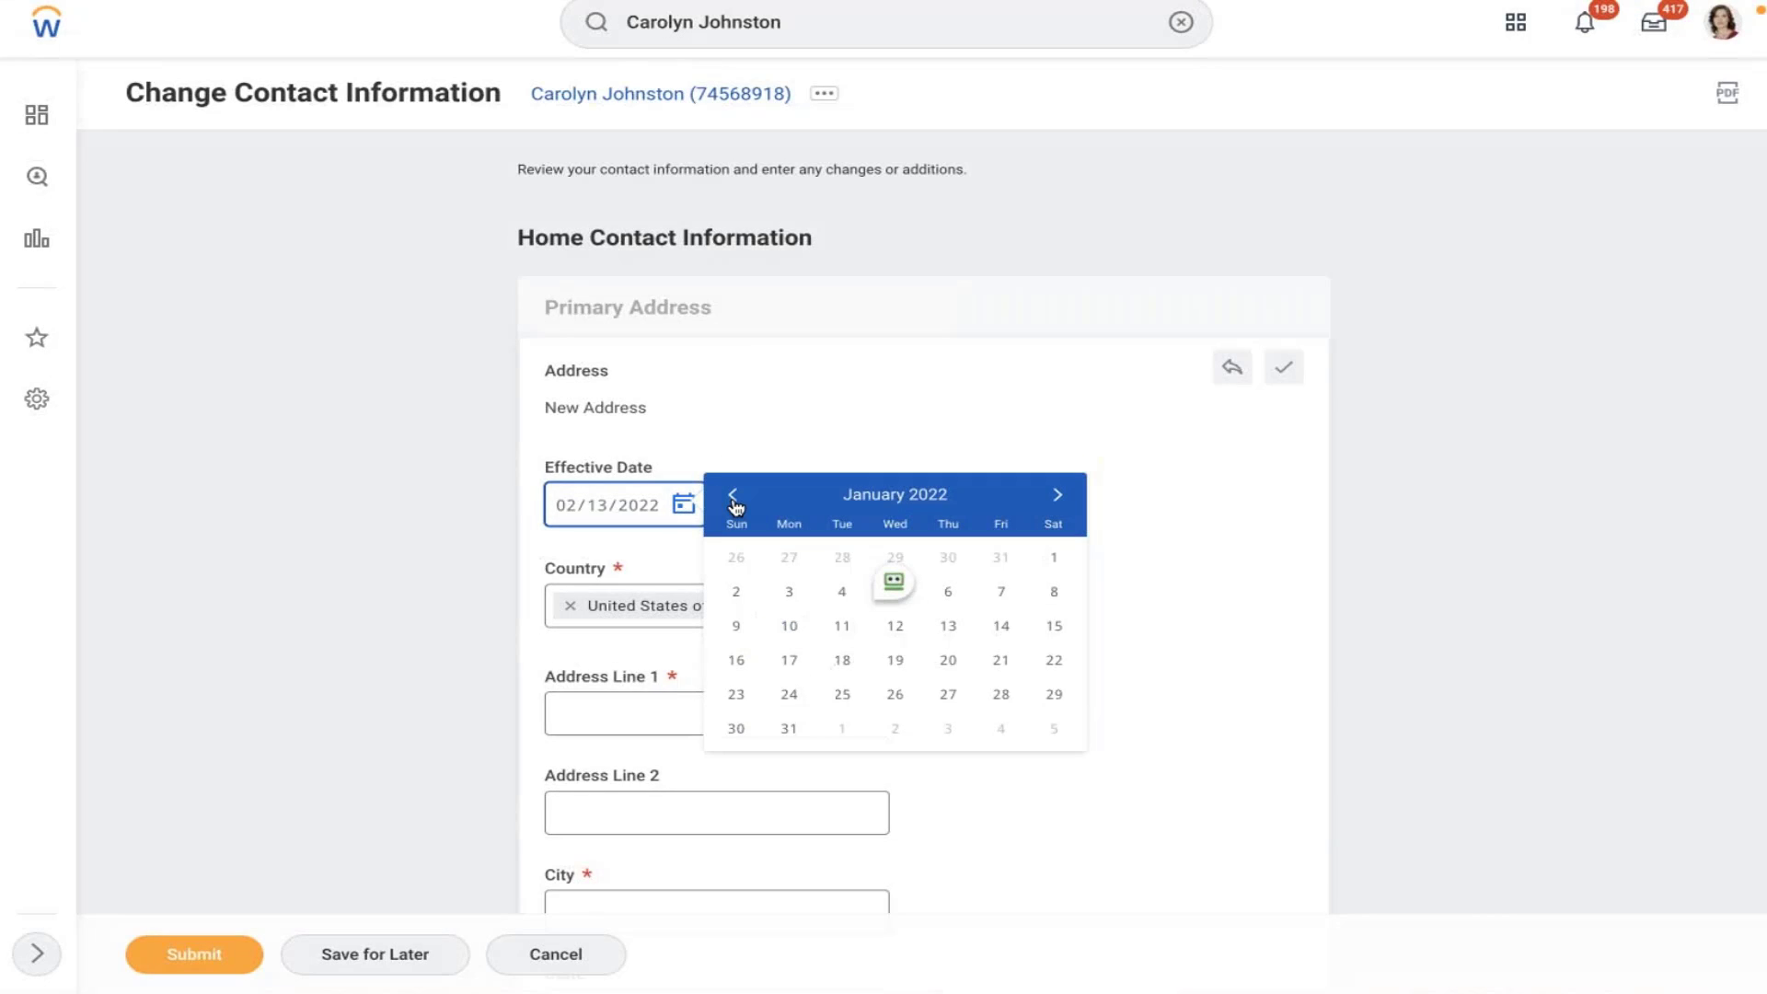
{"action": "left_click", "coordinate": [1054, 557]}
- Enter 'Arbor Down Tow' as the first address line
{"action": "left_click", "coordinate": [631, 717]}
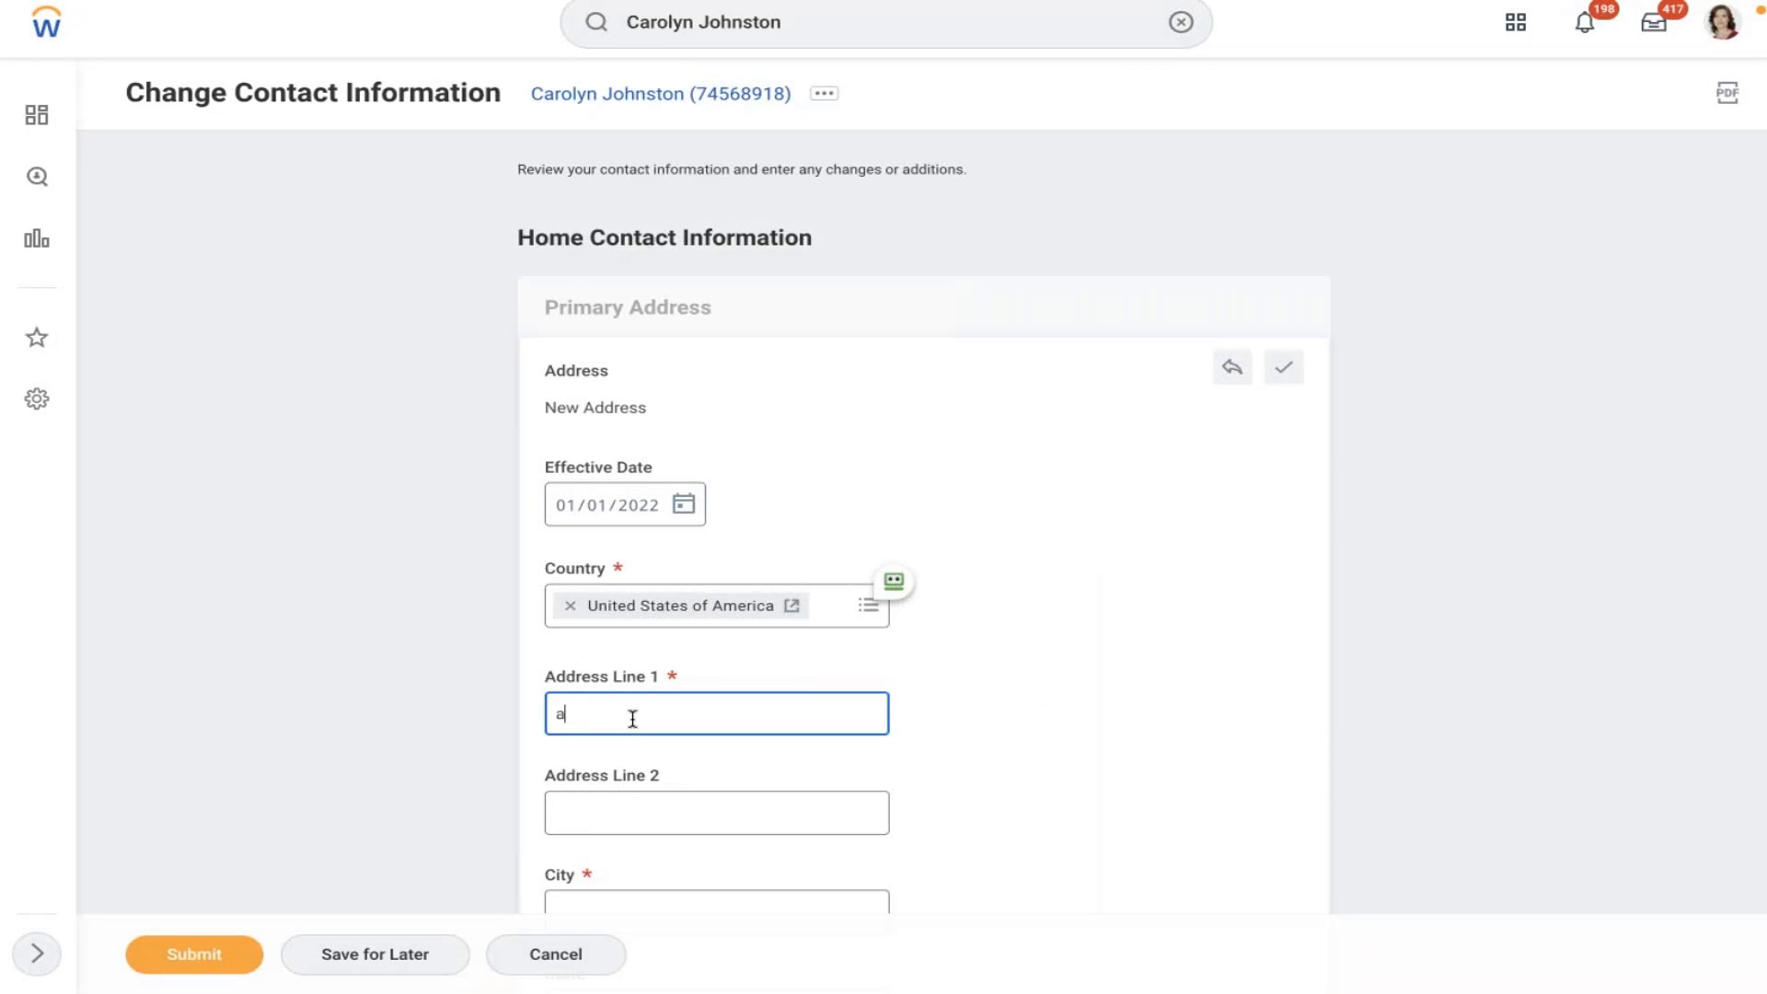
{"action": "key", "text": "BackSpace"}
{"action": "key", "text": "BackSpace"}
{"action": "key", "text": "BackSpace"}
{"action": "key", "text": "BackSpace"}
{"action": "left_click", "coordinate": [1597, 358]}
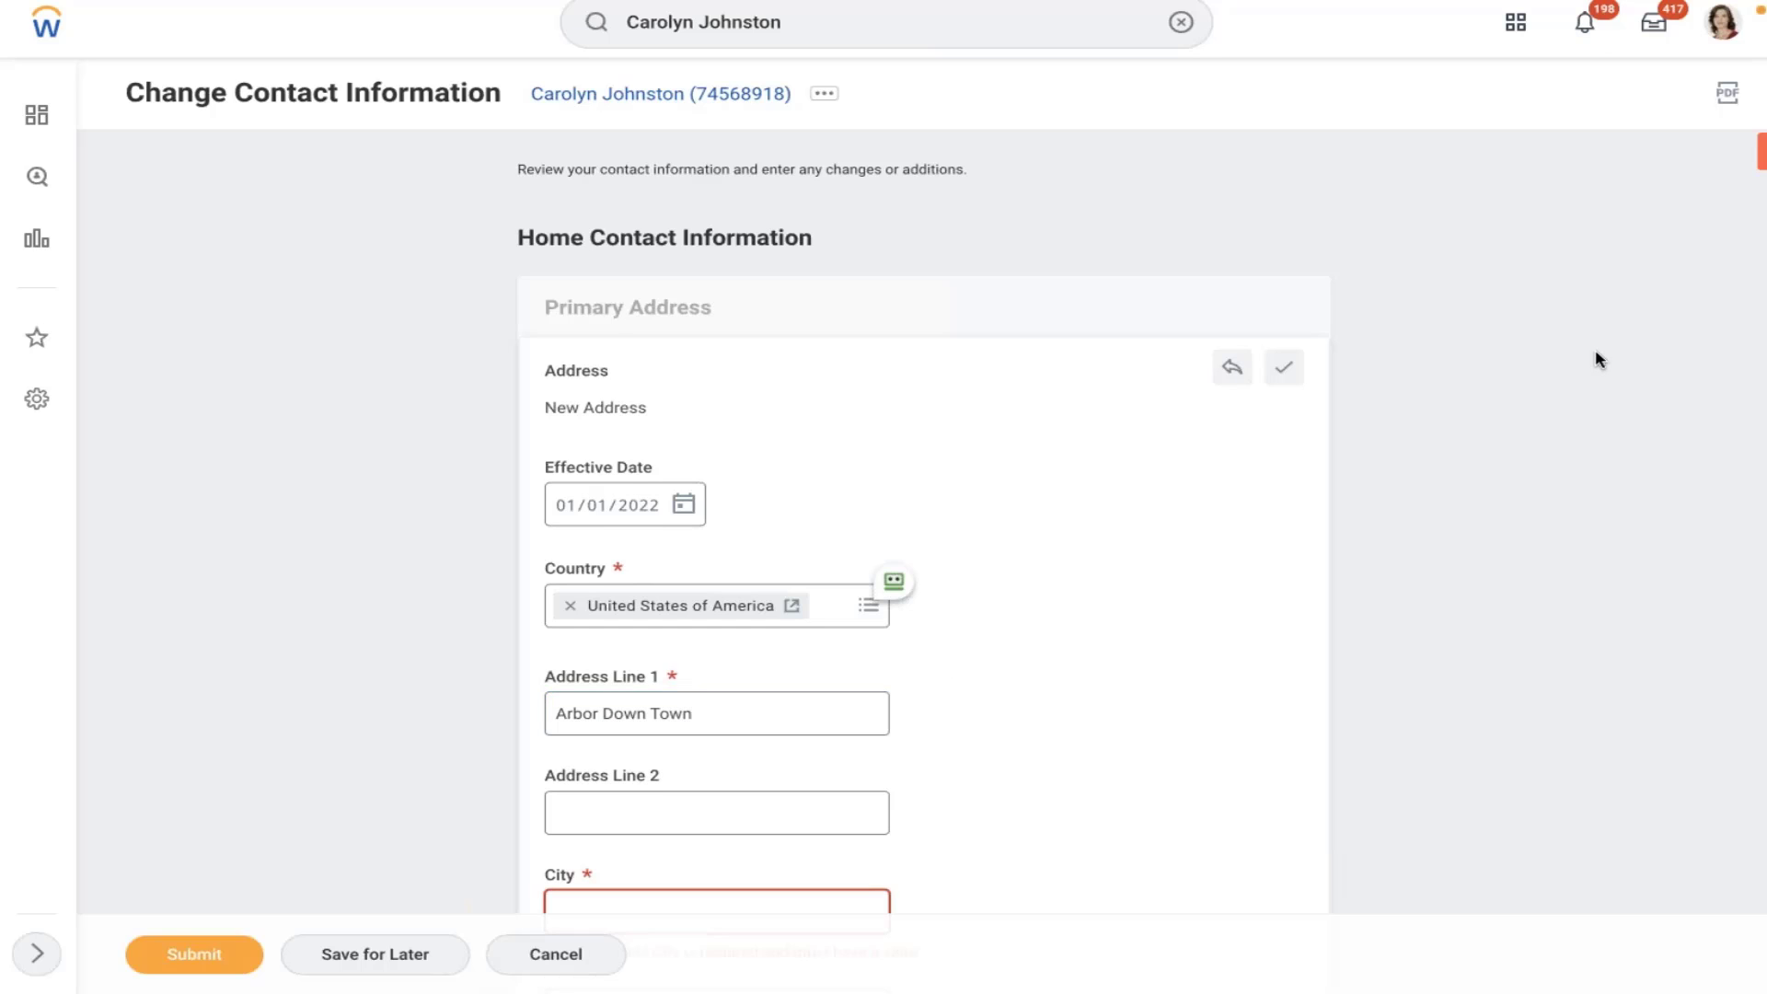
- Complete the address with city New York, state New York, postal code 10006, and submit
{"action": "scroll", "coordinate": [1598, 359], "scroll_direction": "down", "scroll_amount": 7}
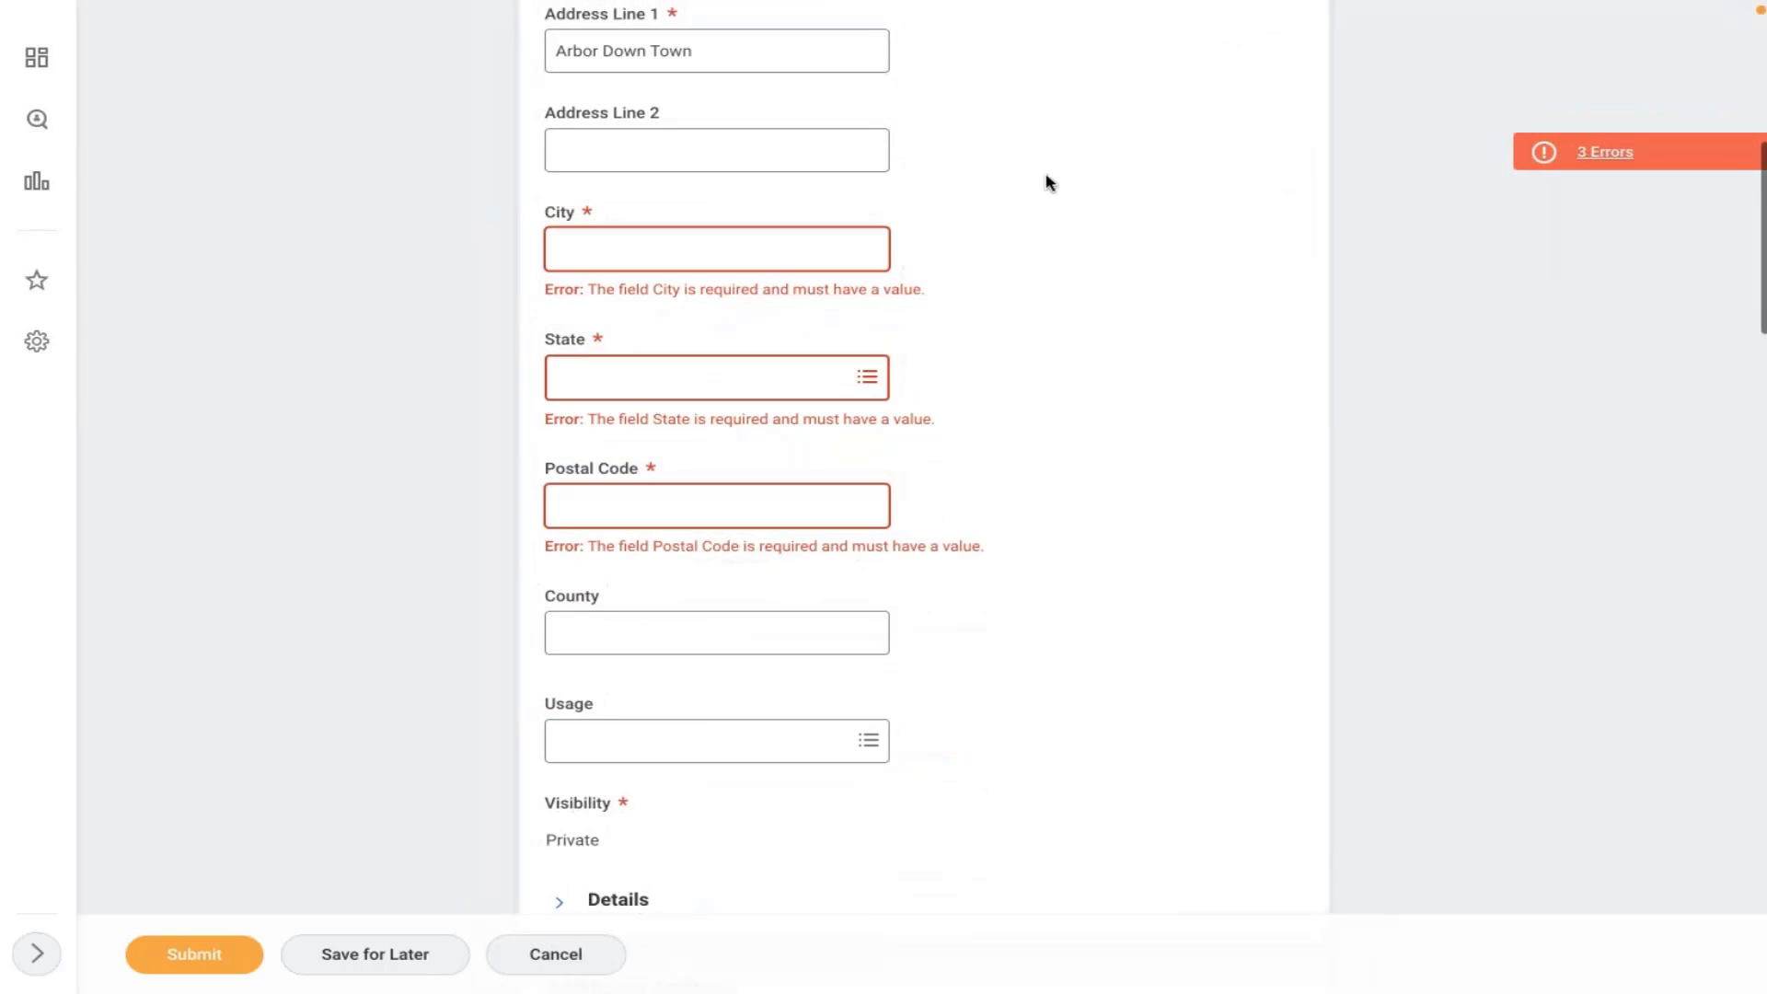
{"action": "left_click", "coordinate": [719, 260]}
{"action": "type", "text": "New "}
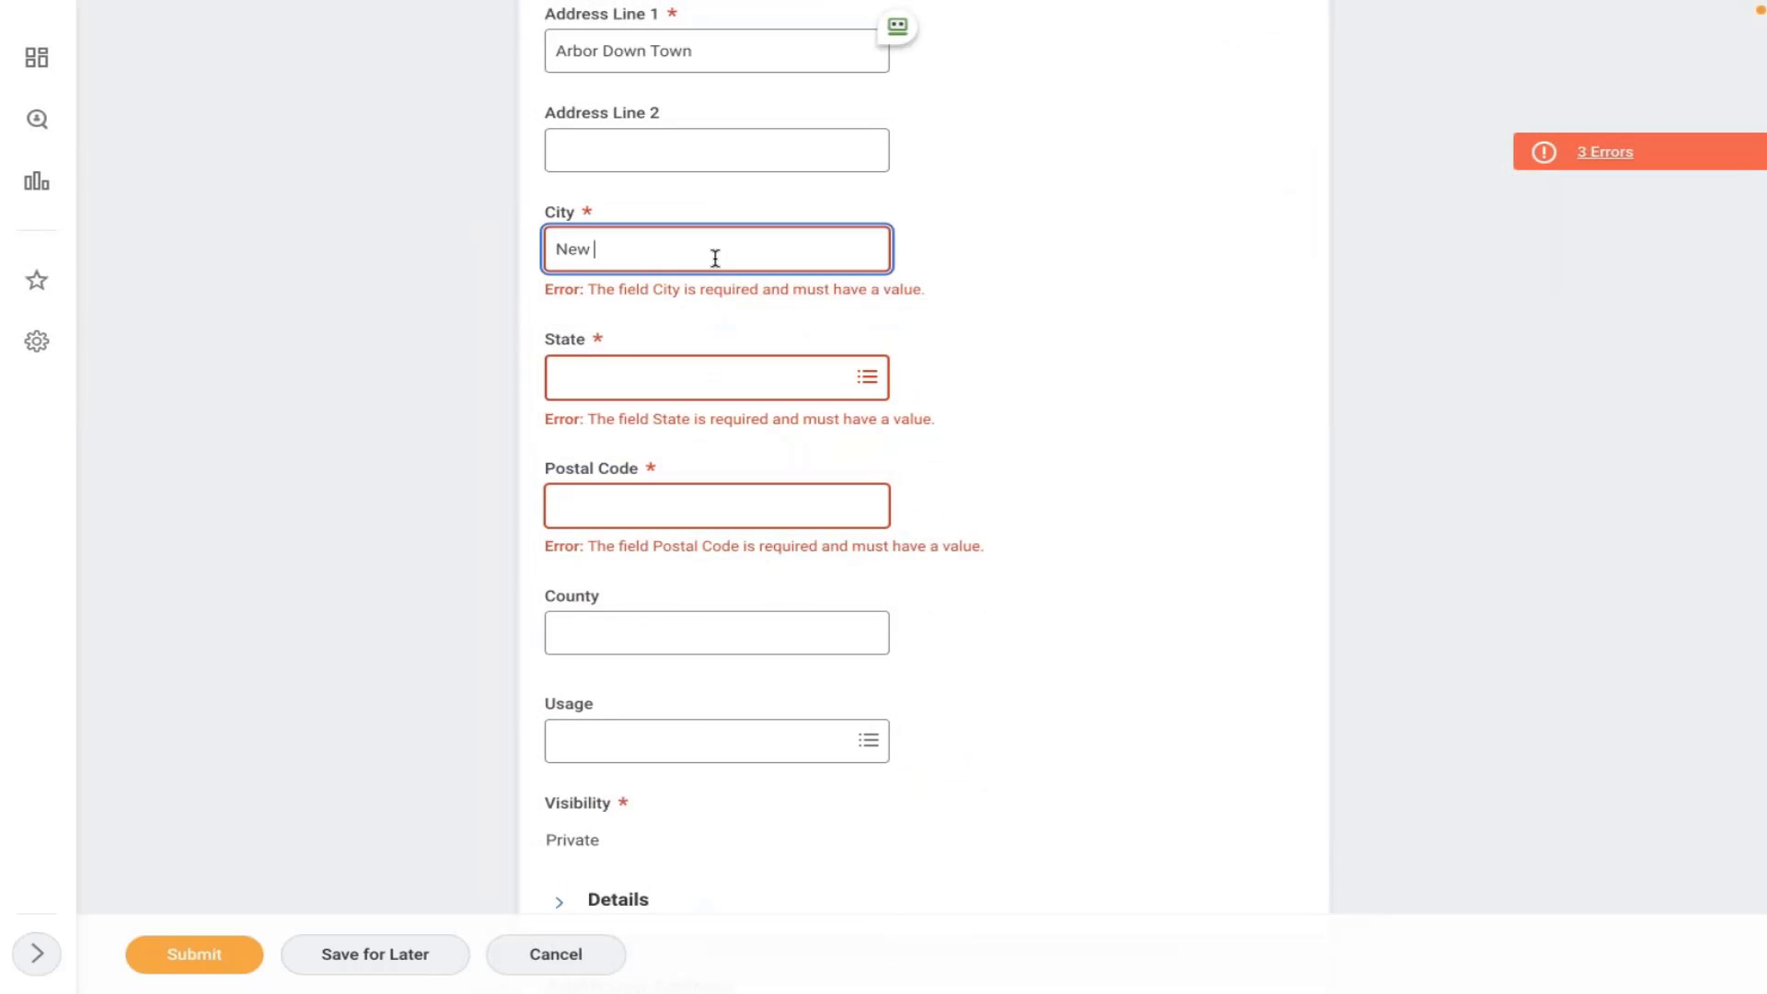
{"action": "type", "text": "York"}
{"action": "left_click", "coordinate": [681, 377]}
{"action": "type", "text": "new york"}
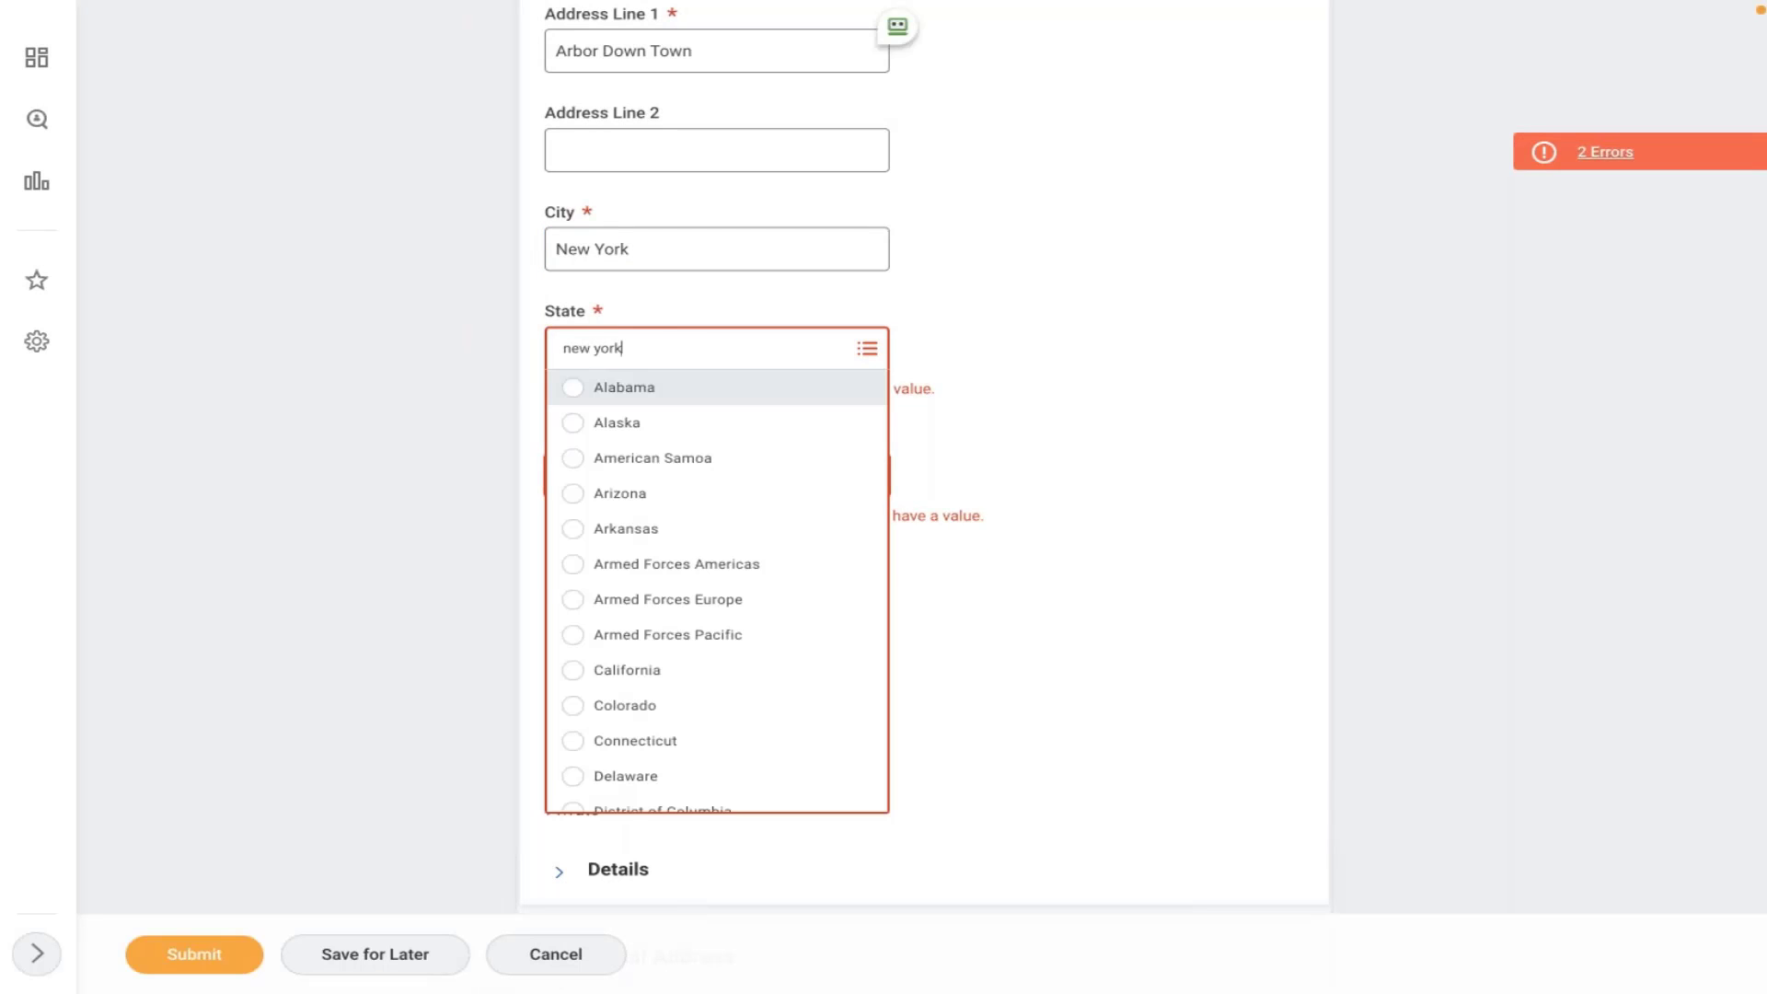
{"action": "key", "text": "Return"}
{"action": "left_click", "coordinate": [663, 449]}
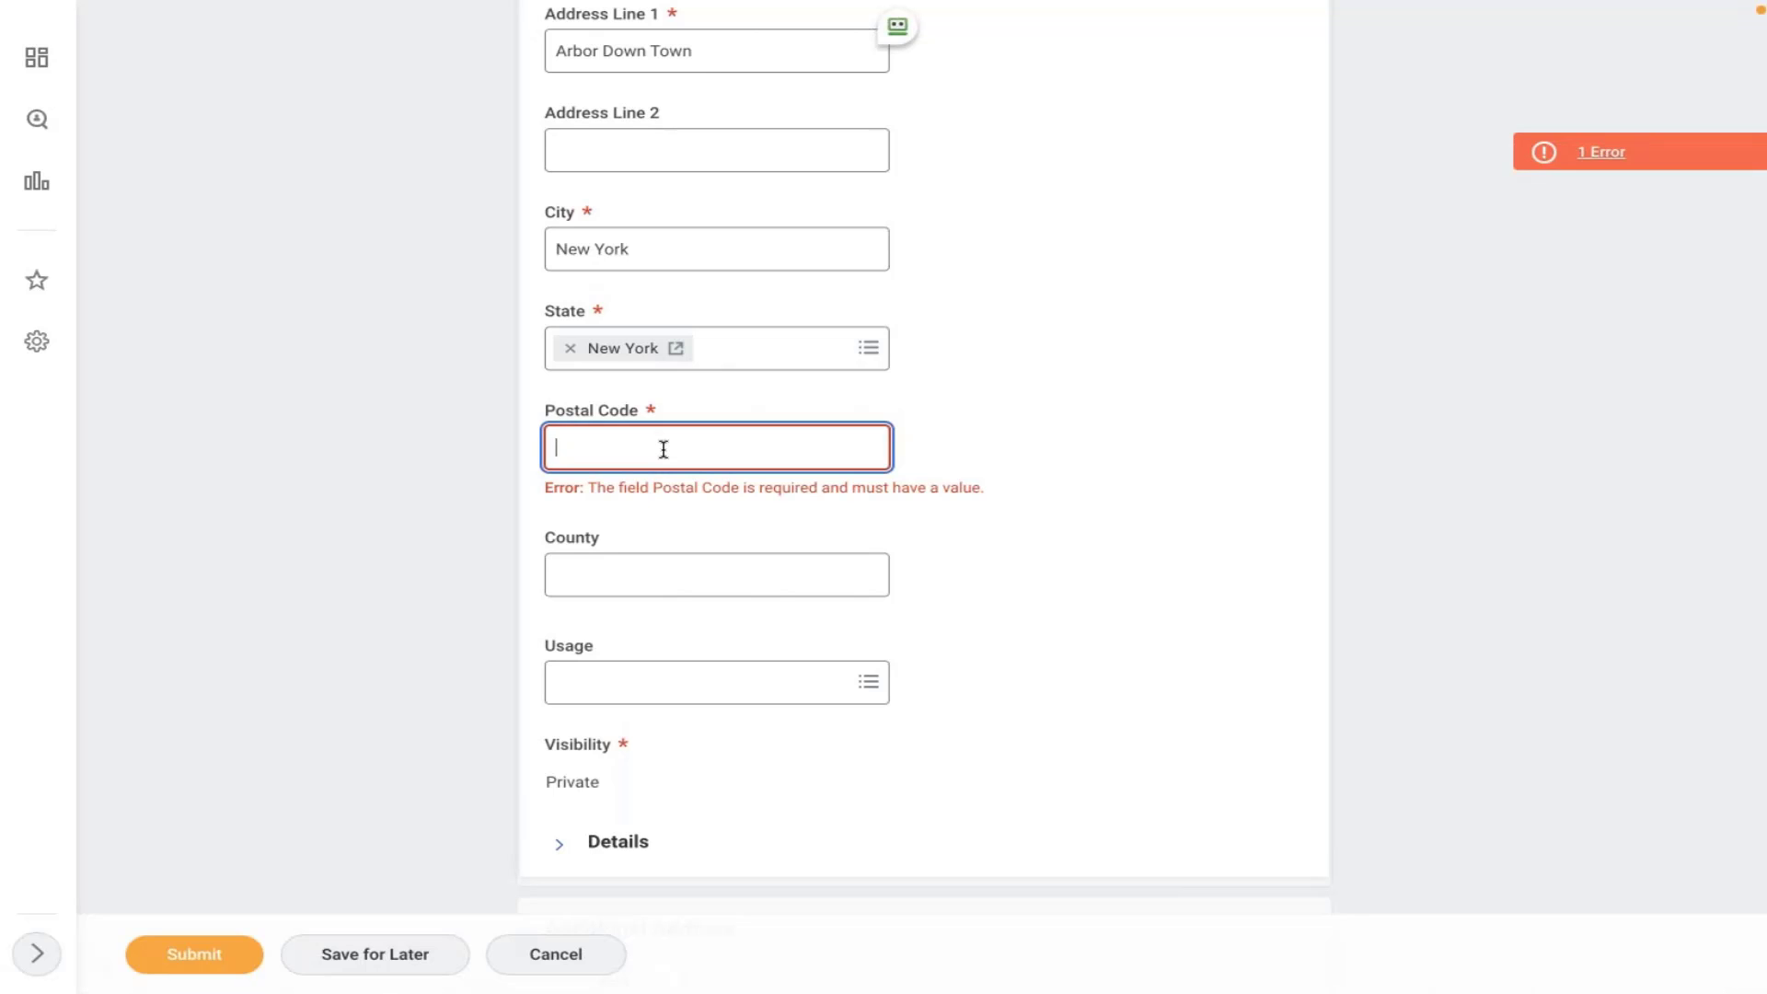
{"action": "type", "text": "10006"}
{"action": "left_click", "coordinate": [1062, 443]}
{"action": "left_click", "coordinate": [192, 954]}
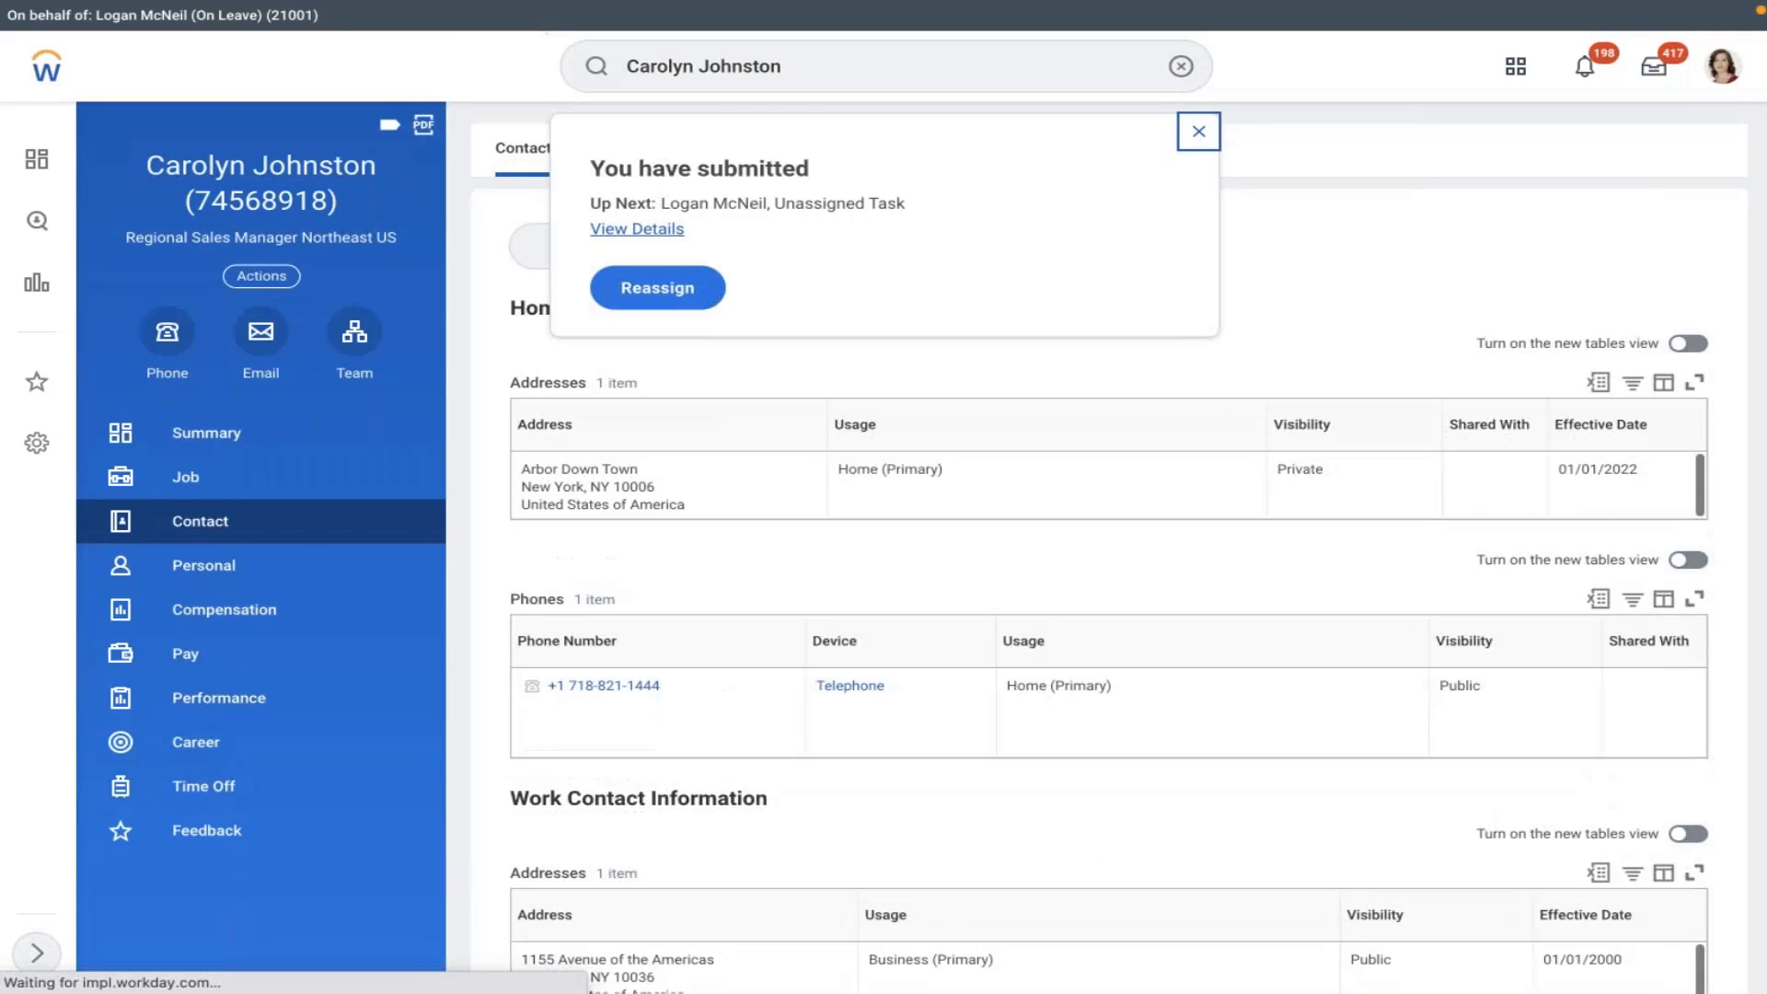
- Review the details and process history of the submitted contact change
{"action": "left_click", "coordinate": [636, 229]}
{"action": "left_click", "coordinate": [224, 418]}
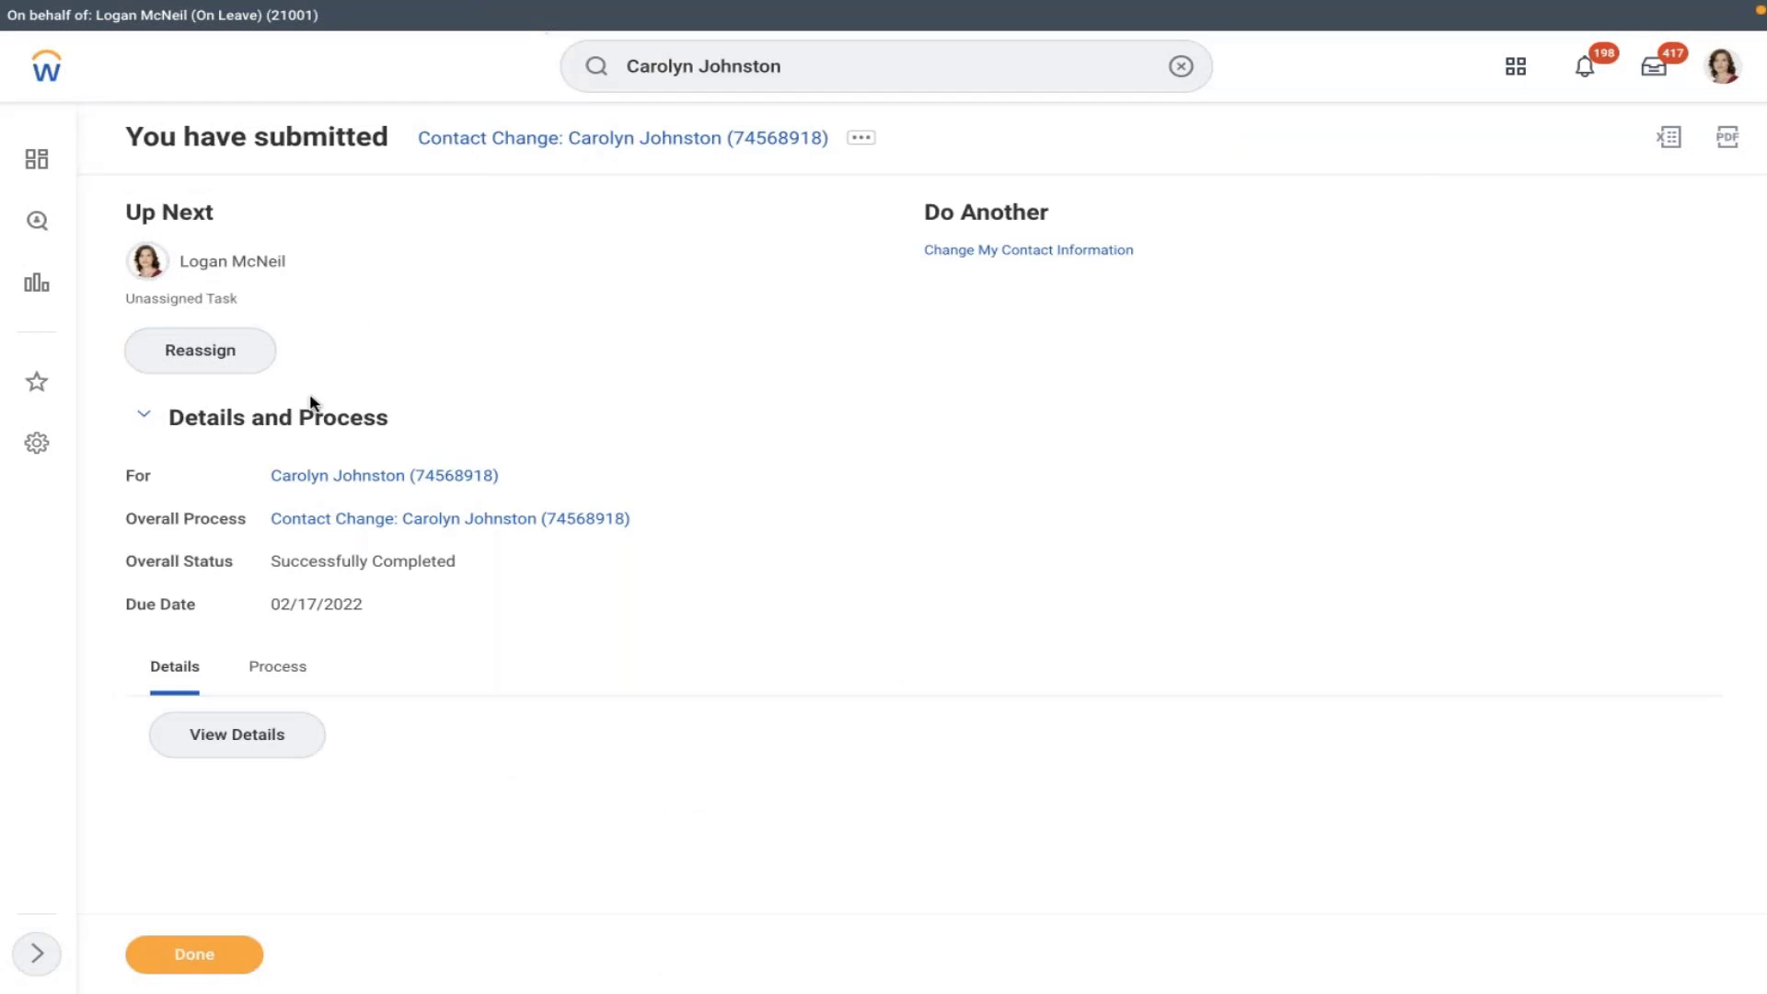
{"action": "left_click", "coordinate": [277, 666]}
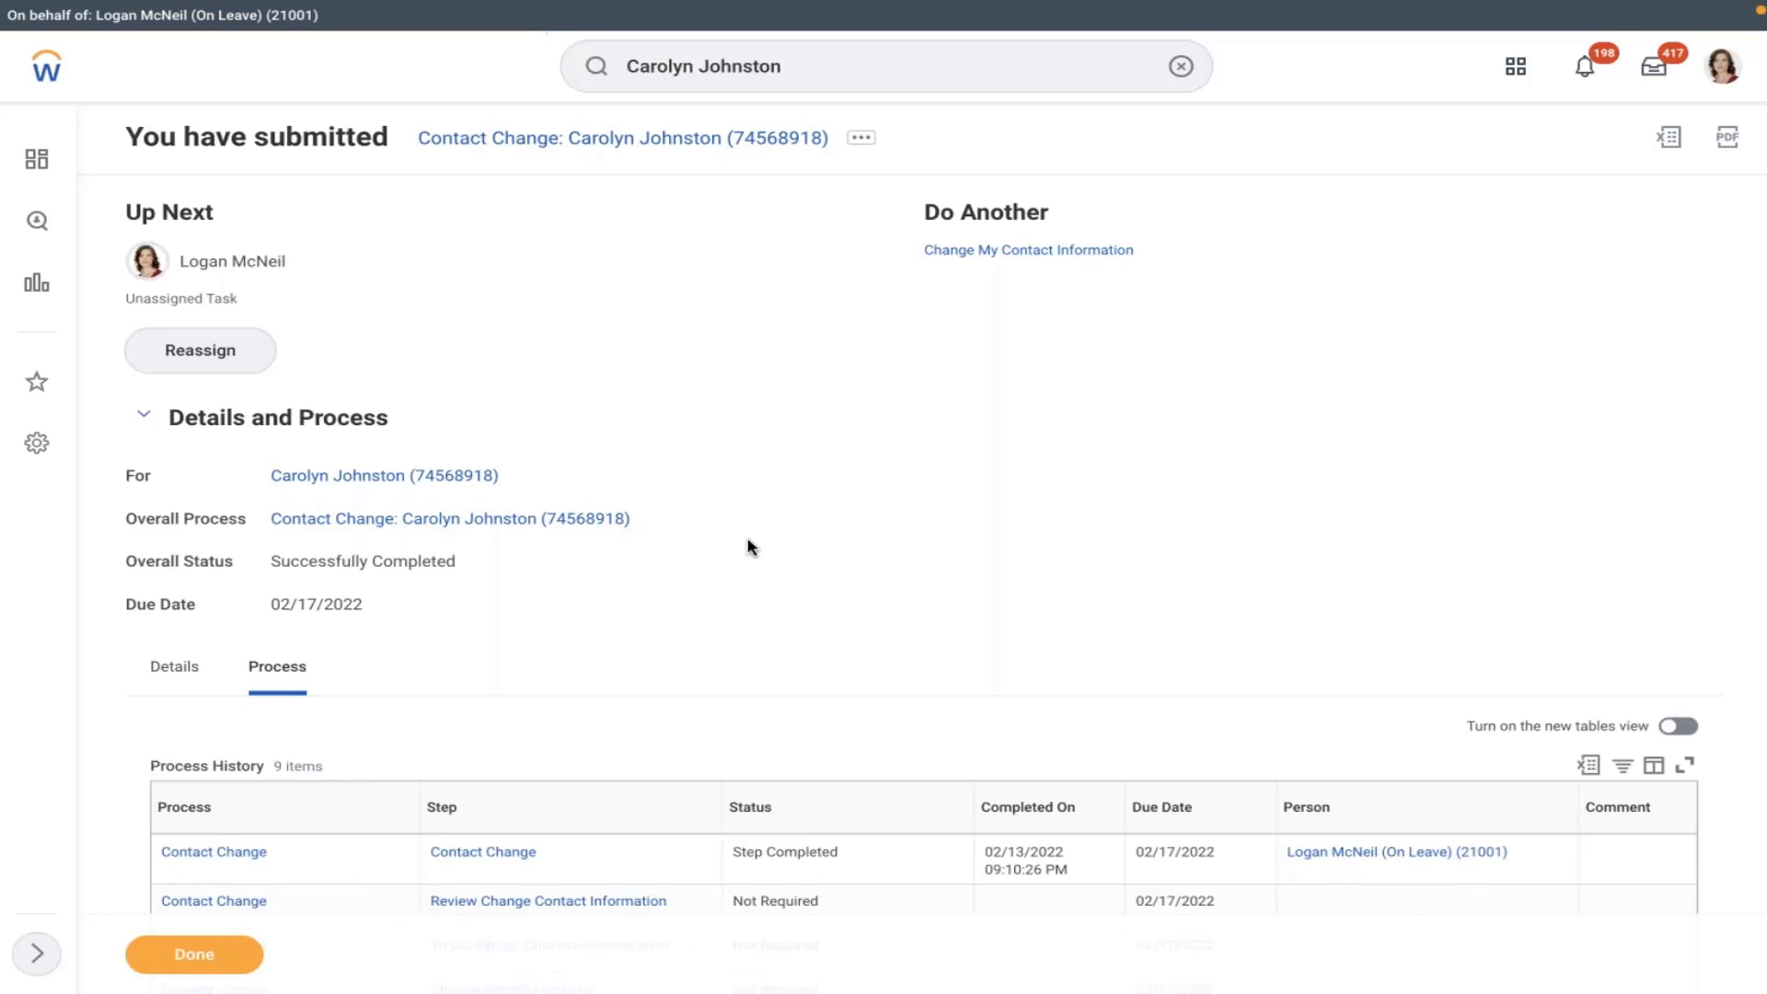
{"action": "scroll", "coordinate": [749, 547], "scroll_direction": "down", "scroll_amount": 5}
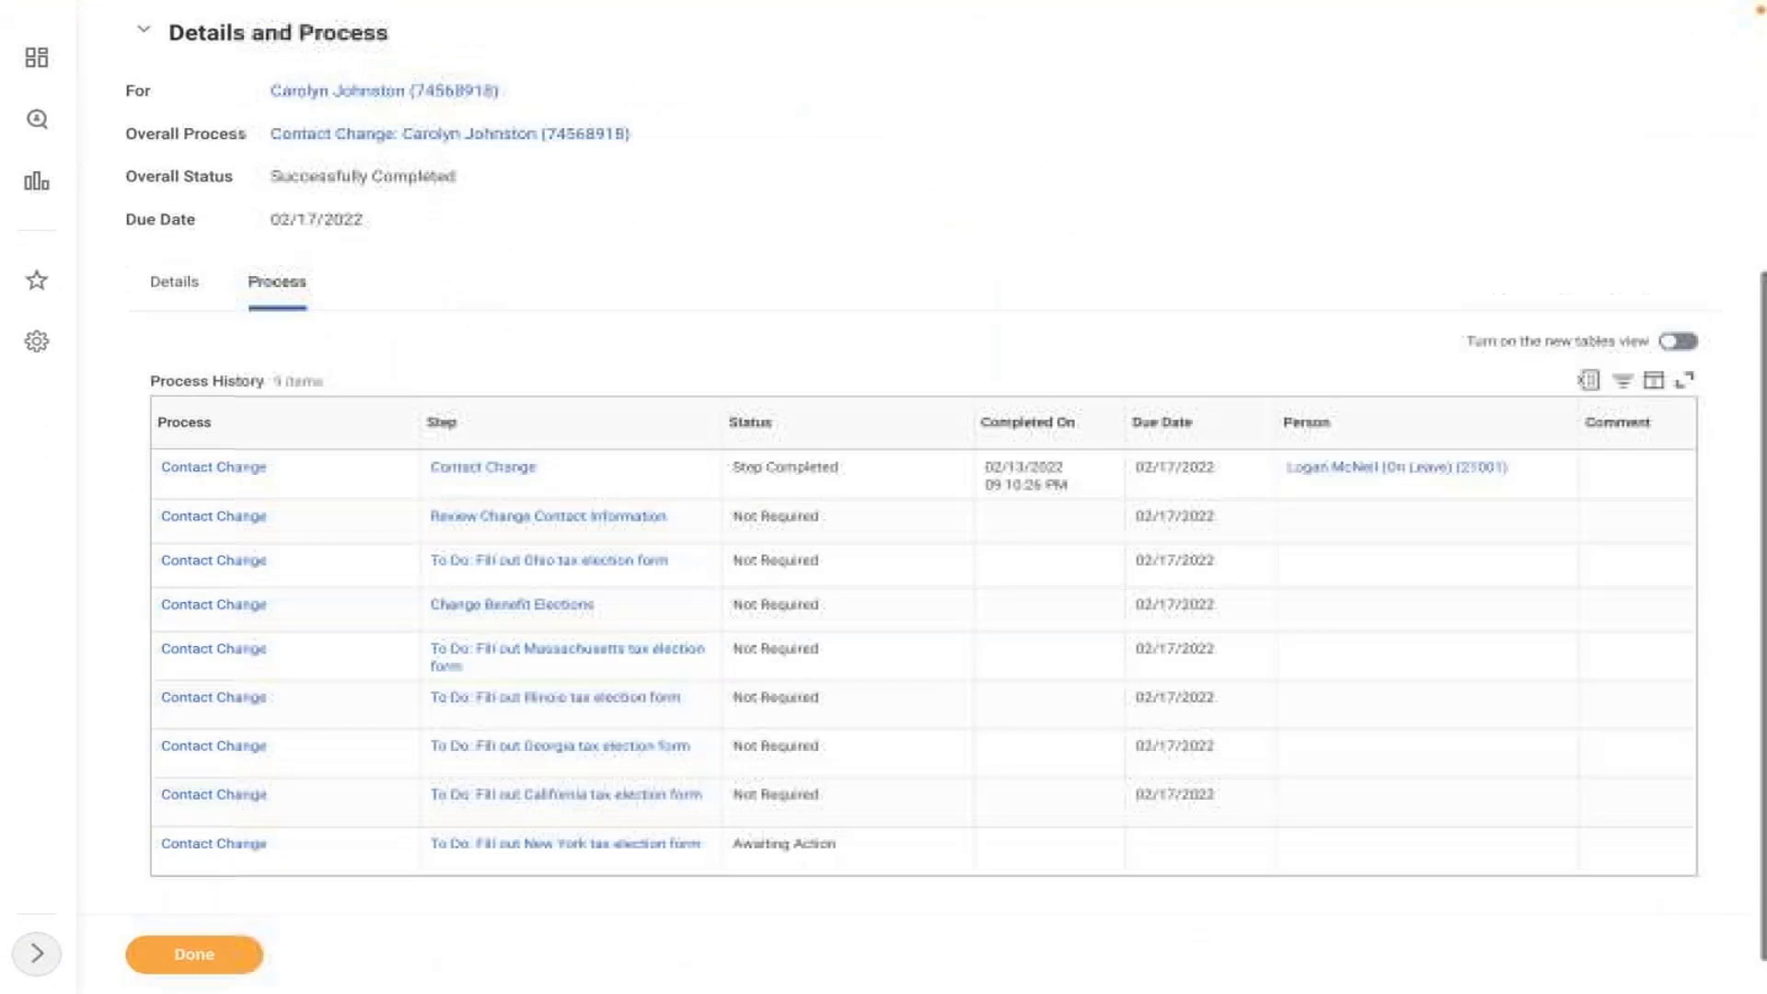
{"action": "scroll", "coordinate": [528, 584], "scroll_direction": "up", "scroll_amount": 5}
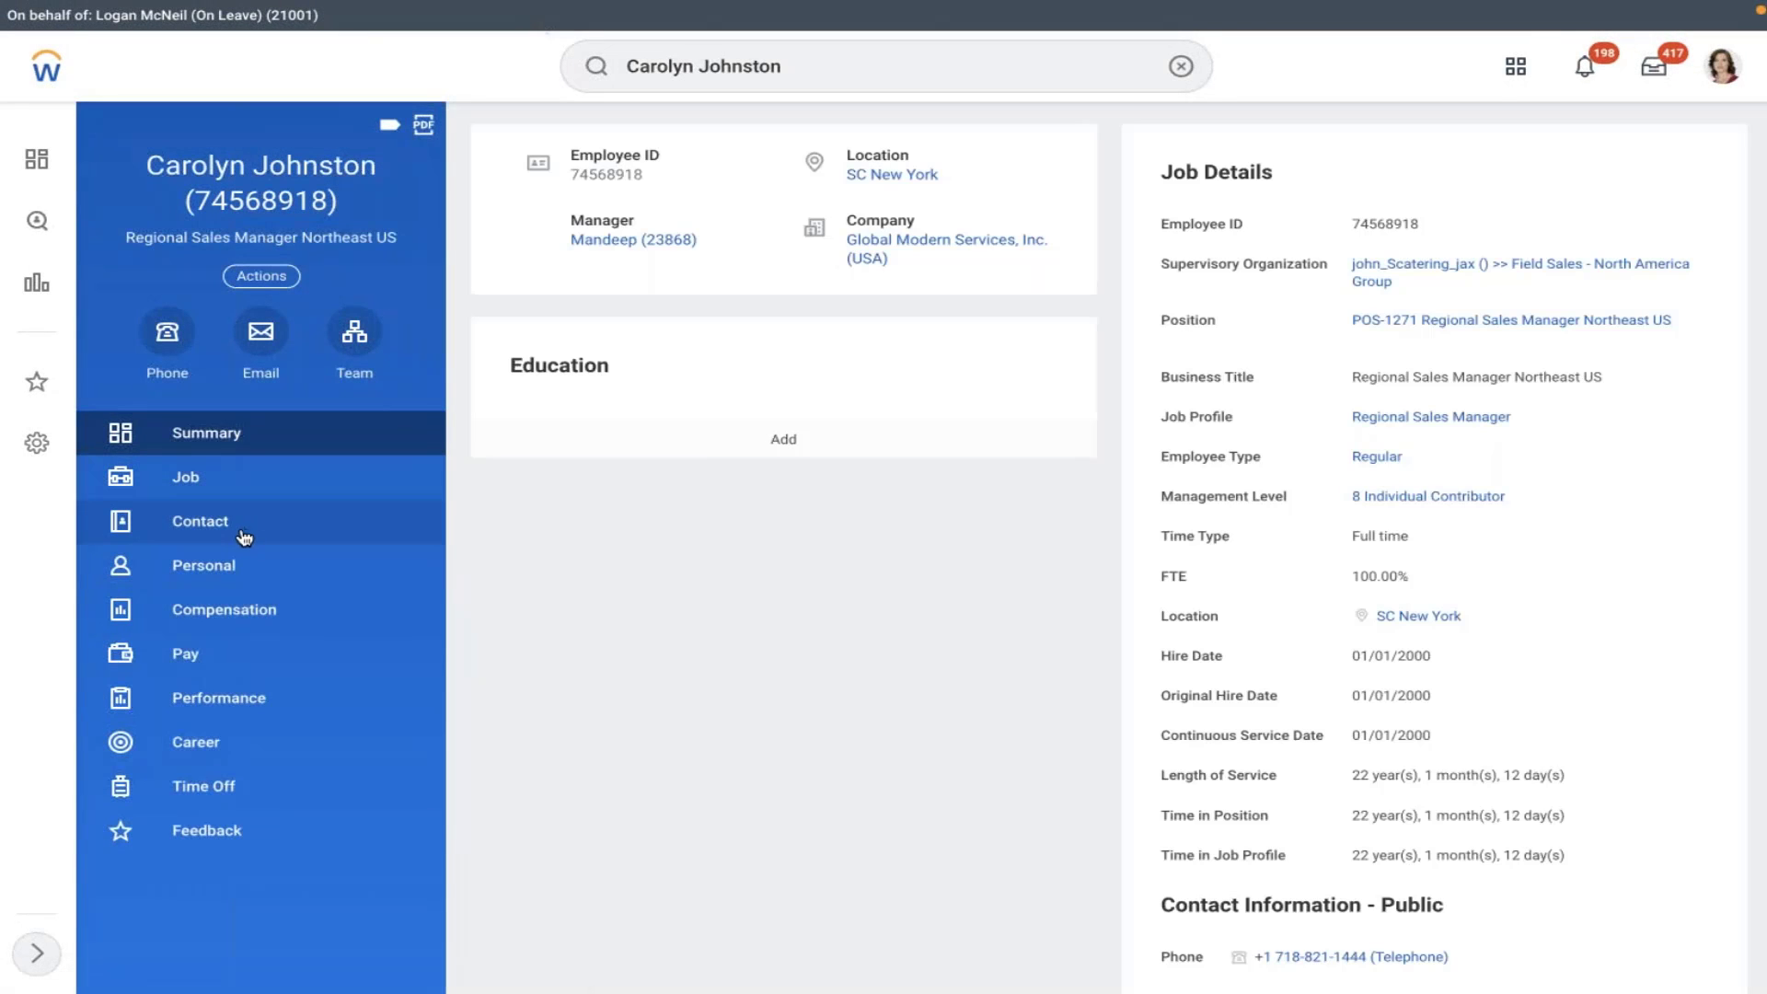
- Check the worker's Contact page, then launch Change Benefits from the Benefits actions
{"action": "left_click", "coordinate": [255, 530]}
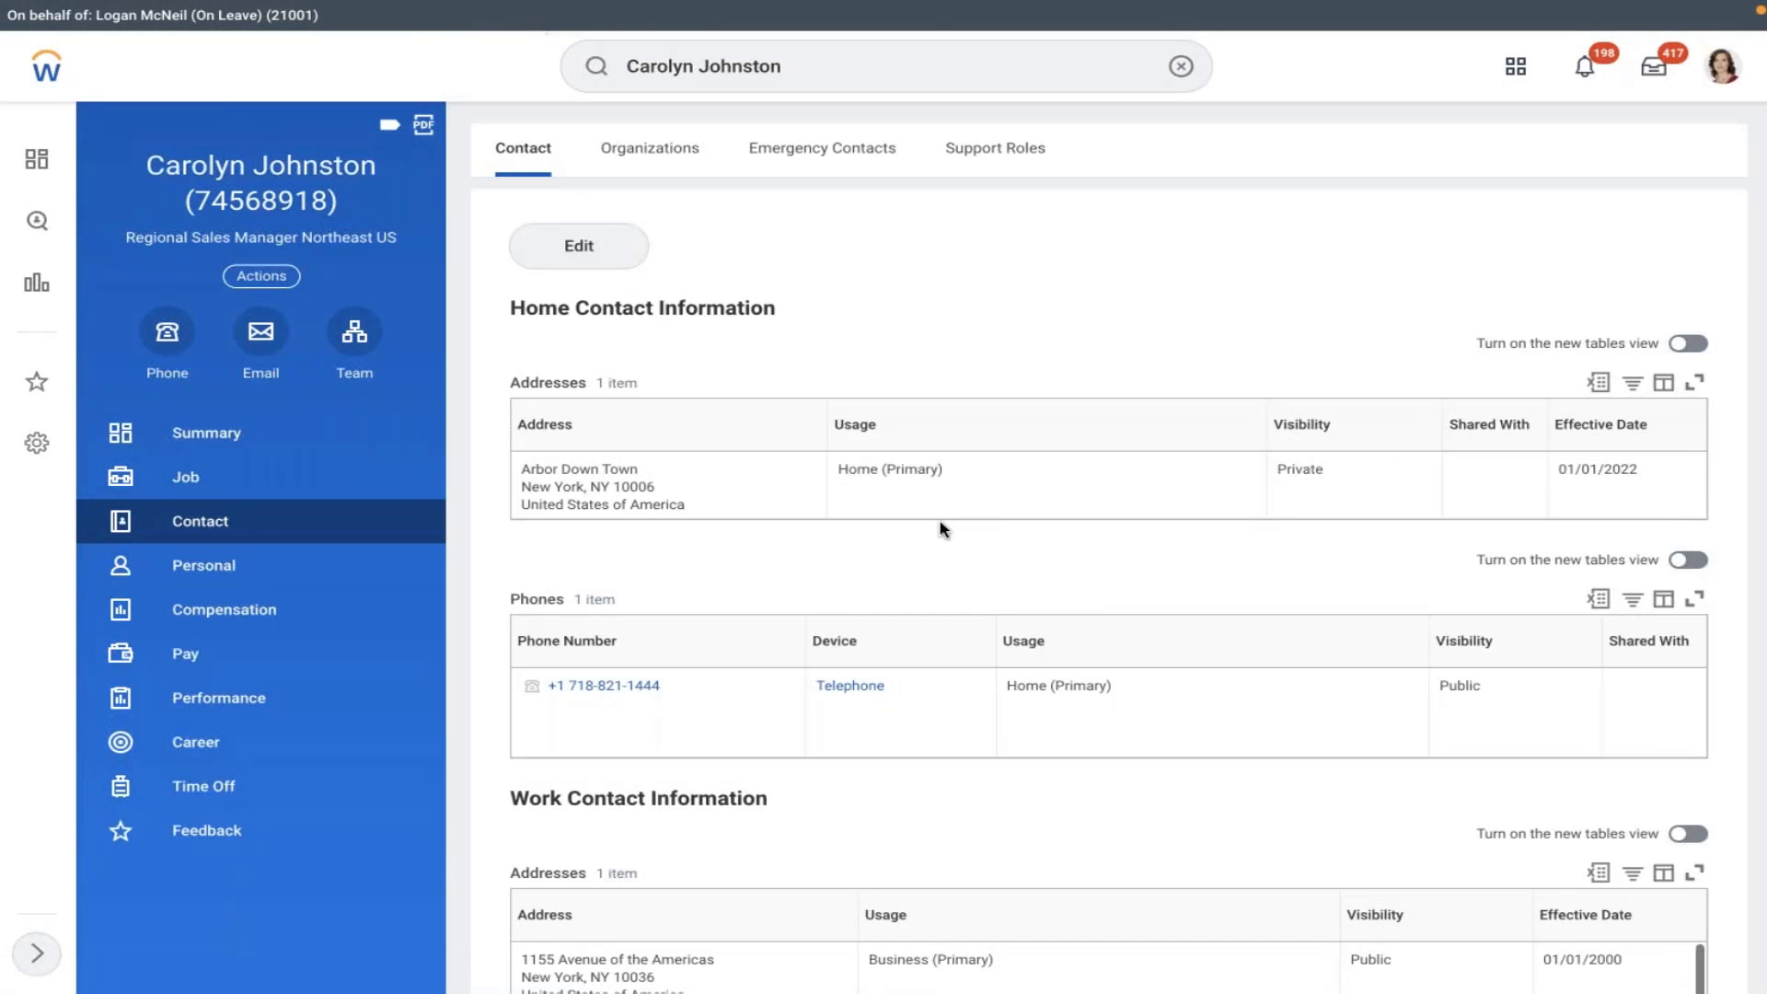
{"action": "left_click", "coordinate": [232, 284]}
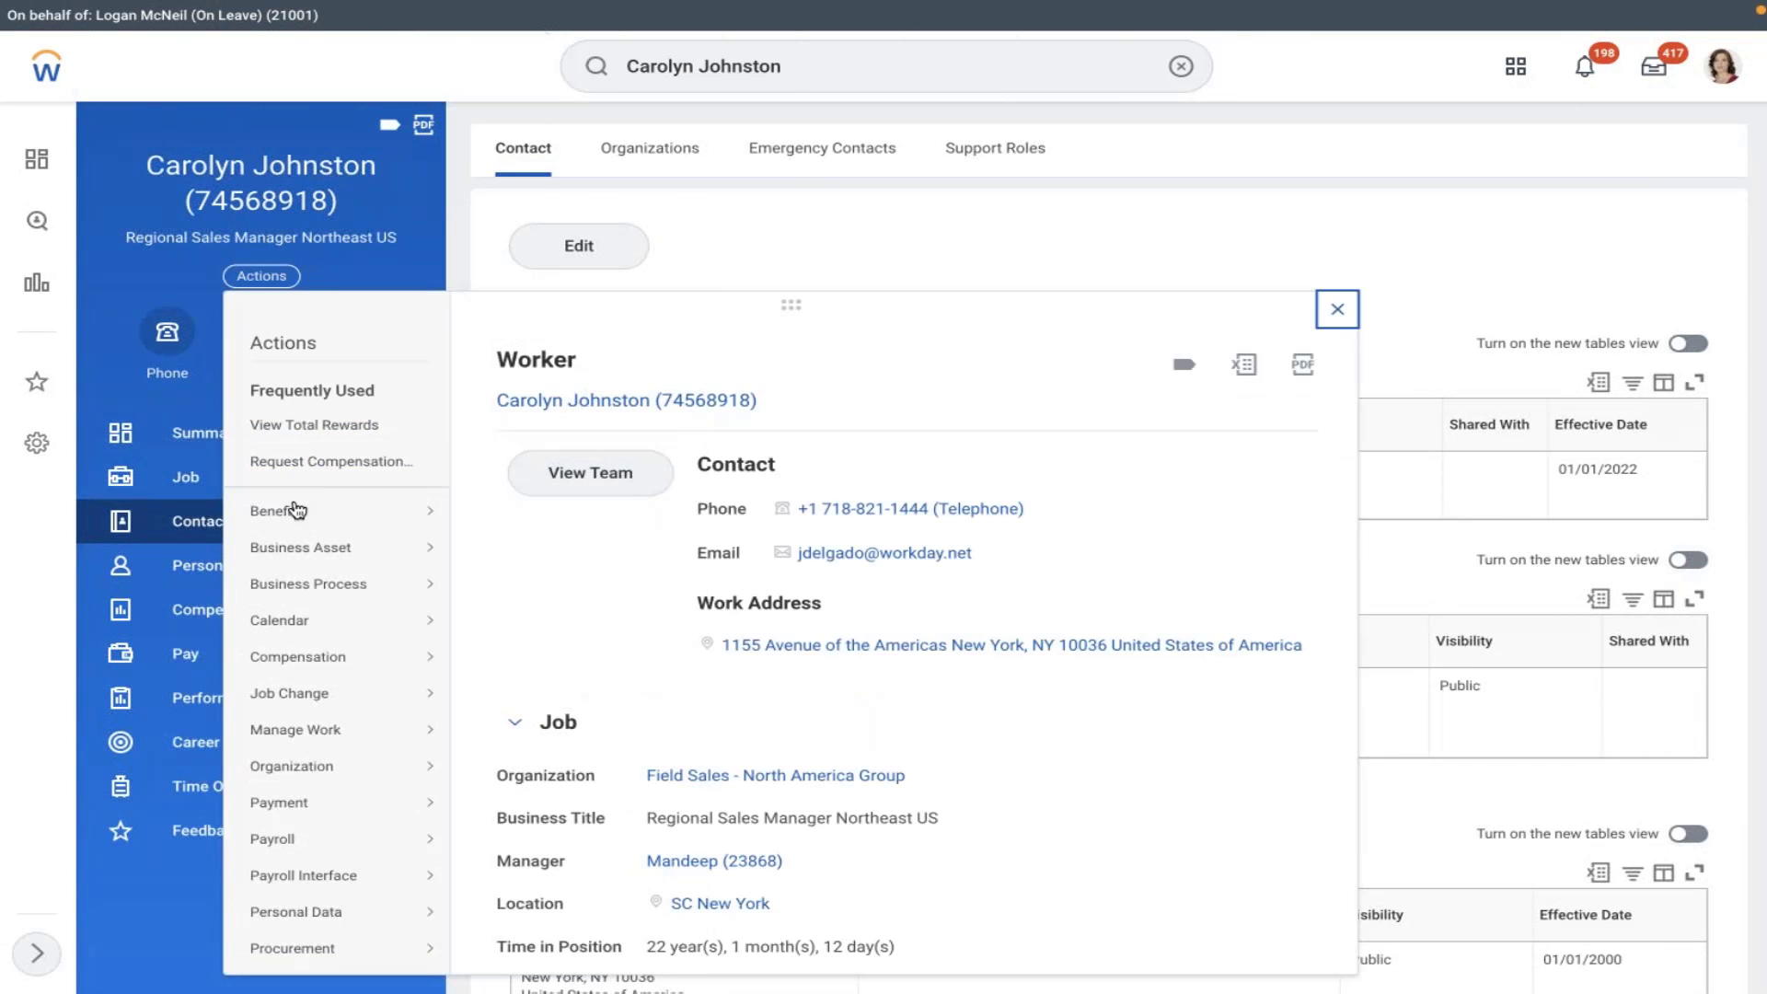
{"action": "mouse_move", "coordinate": [382, 511]}
{"action": "left_click", "coordinate": [511, 37]}
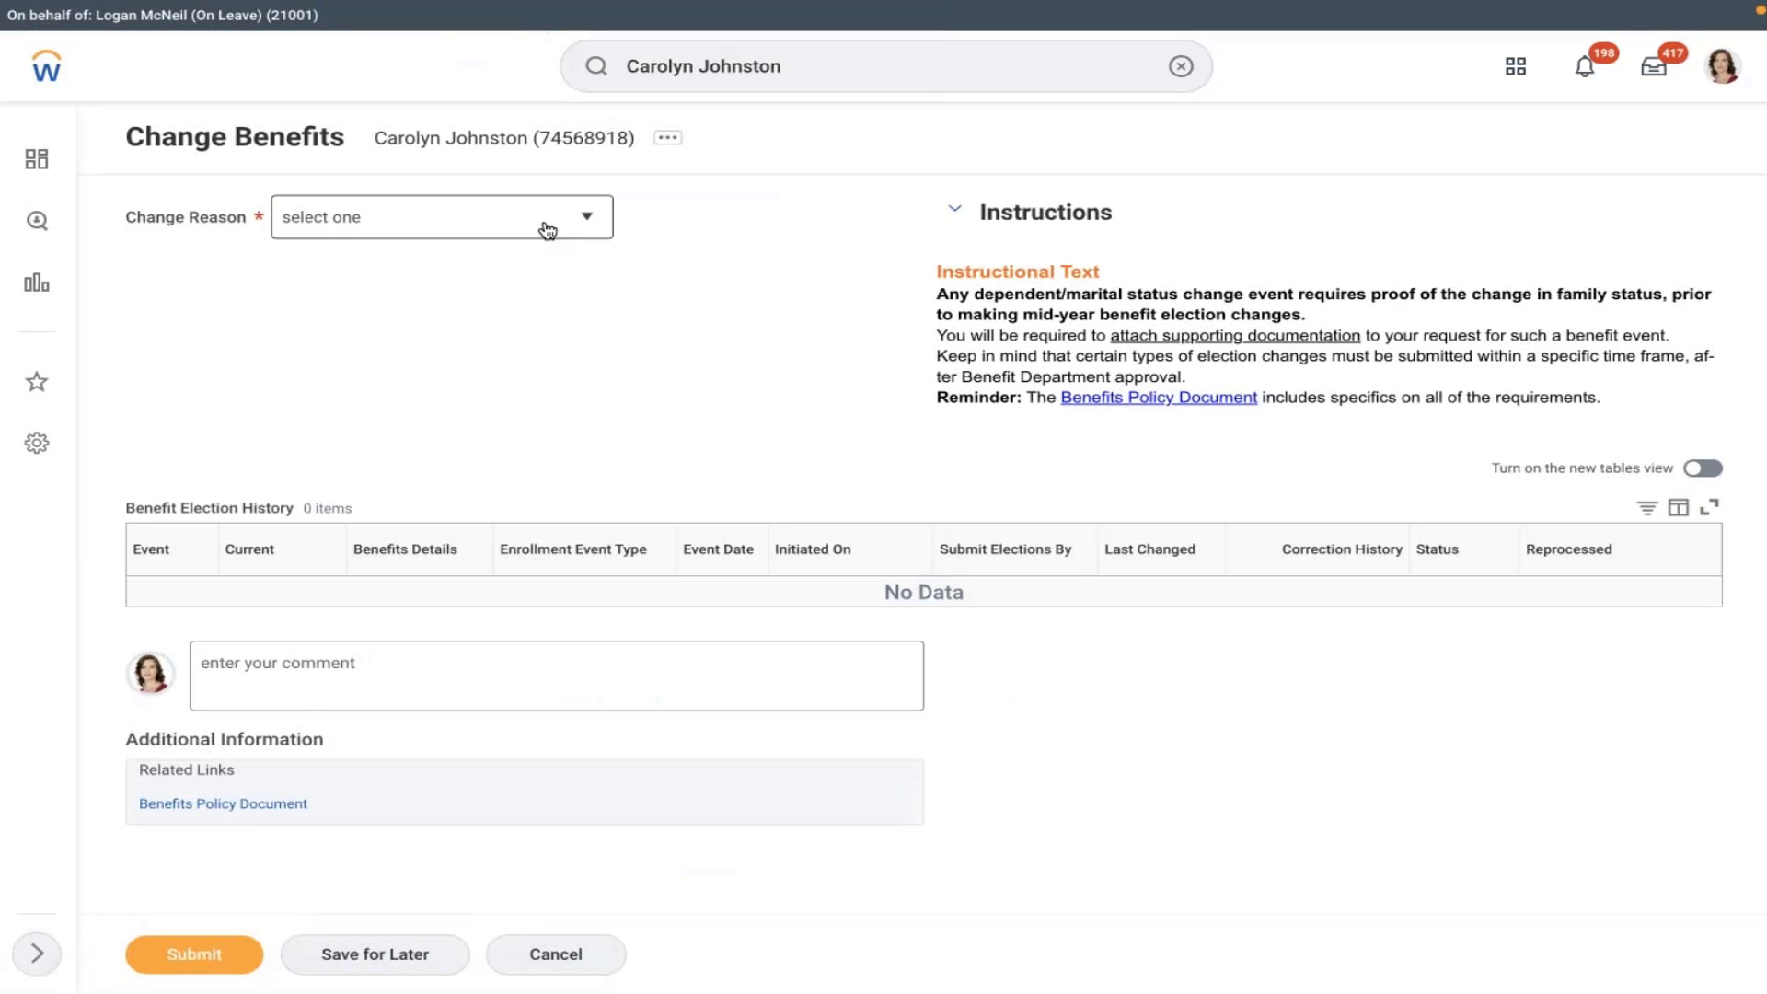
- Set change reason AMD - Retirement Savings Account with coverage starting 02/07/2022
{"action": "left_click", "coordinate": [544, 226]}
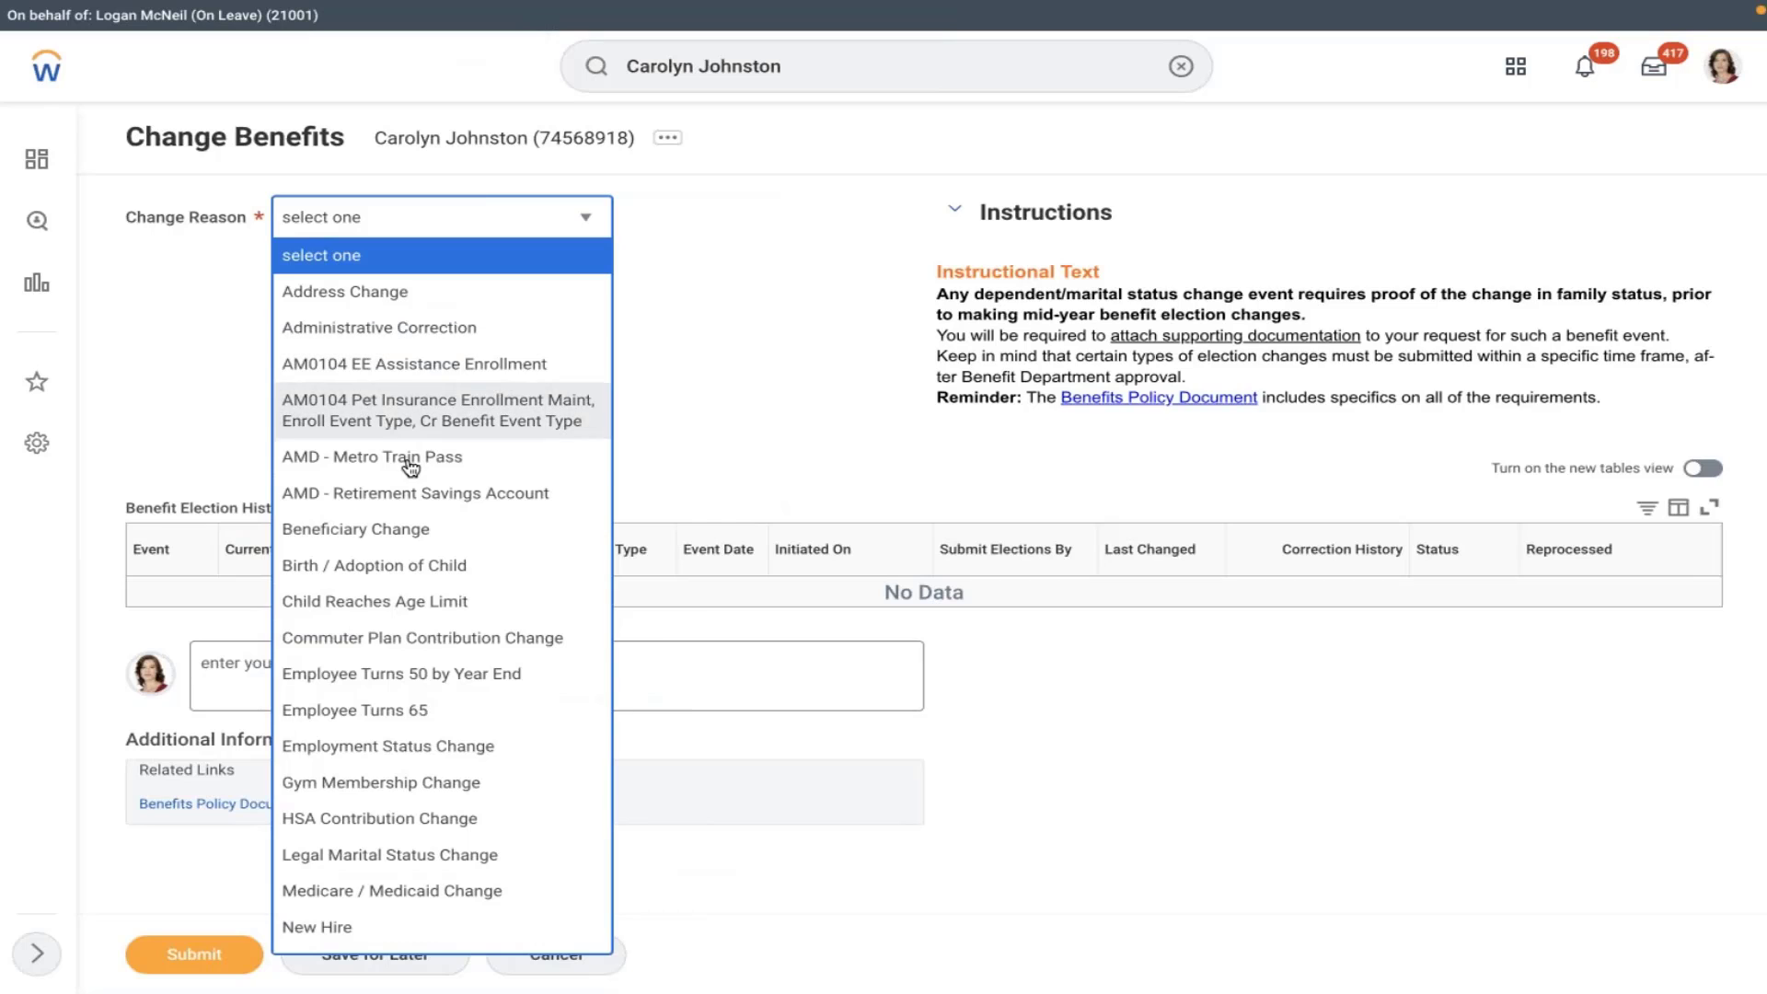
{"action": "left_click", "coordinate": [403, 494]}
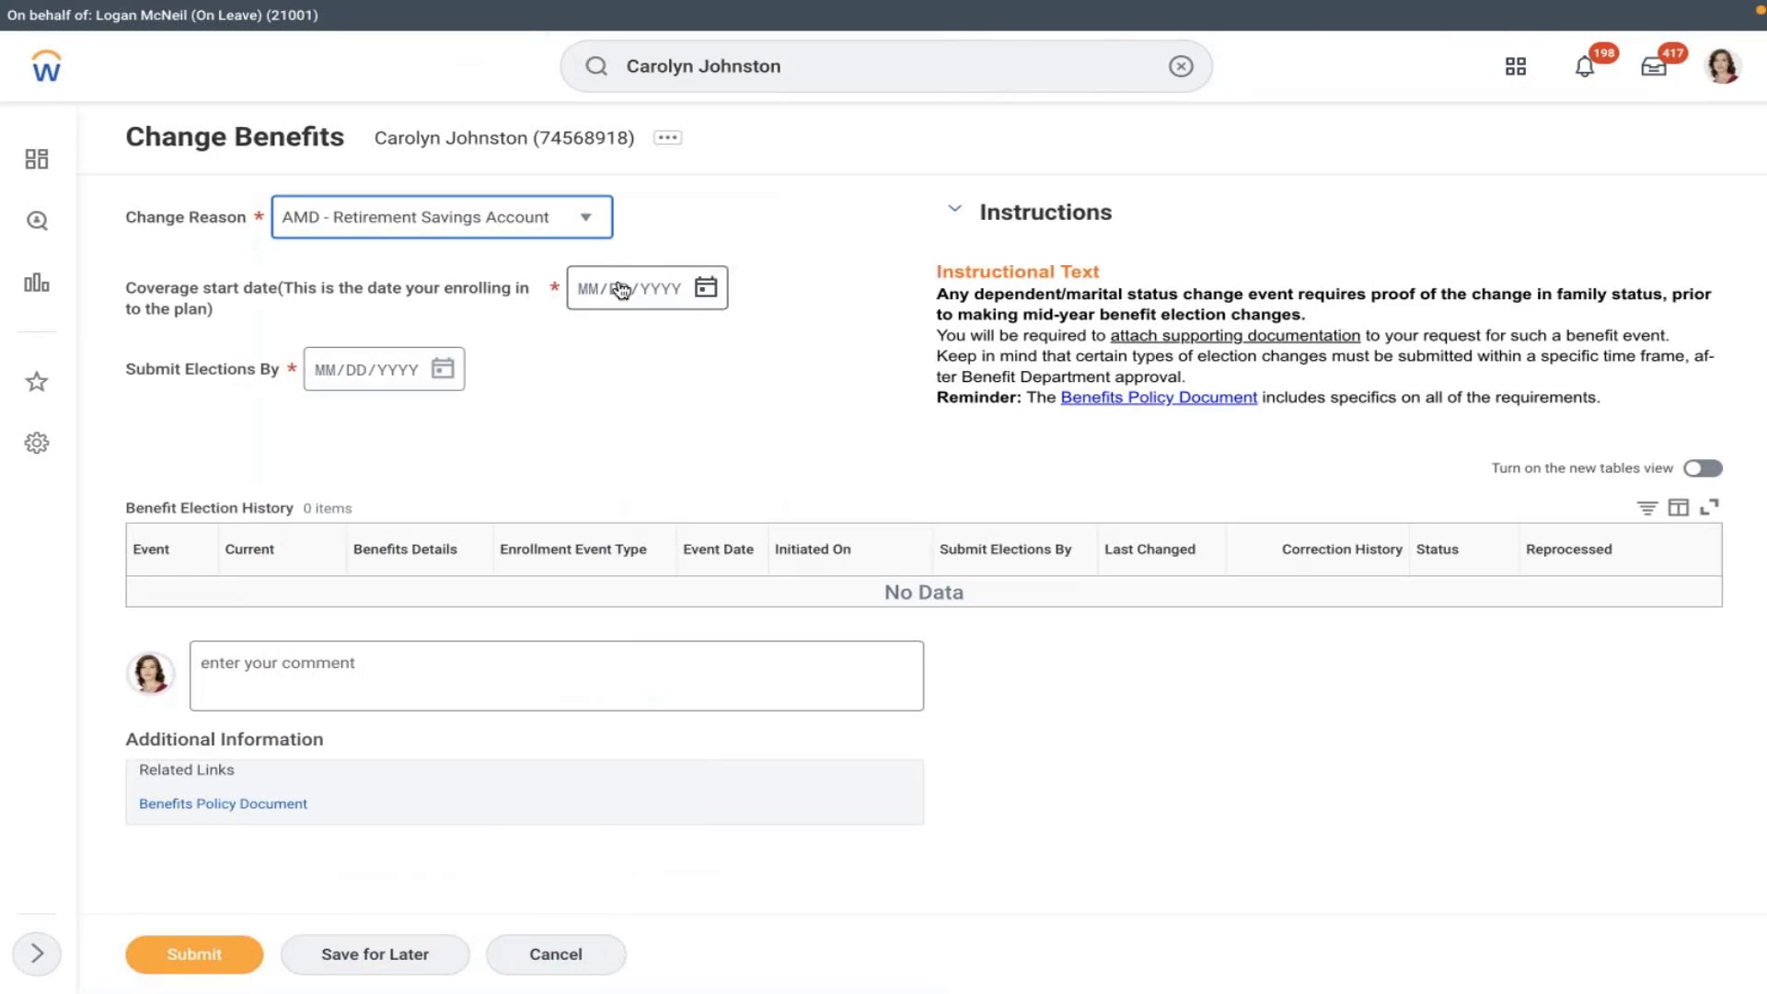
{"action": "left_click", "coordinate": [706, 295]}
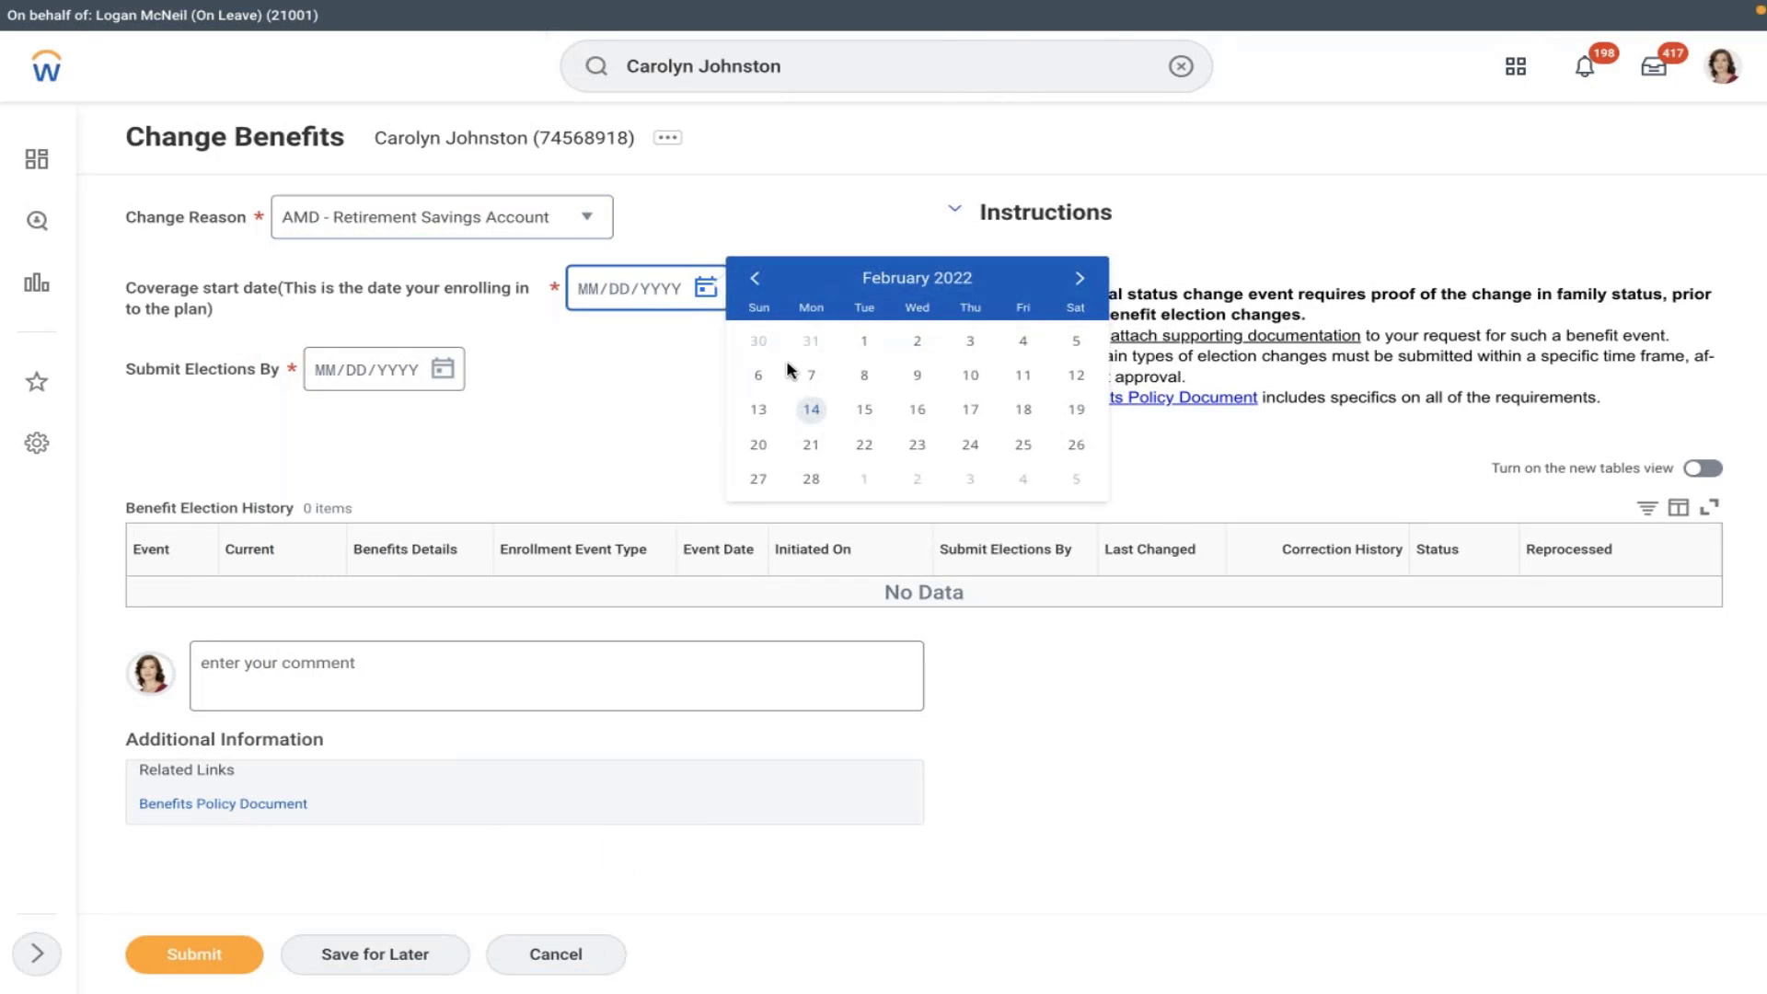
{"action": "left_click", "coordinate": [811, 376]}
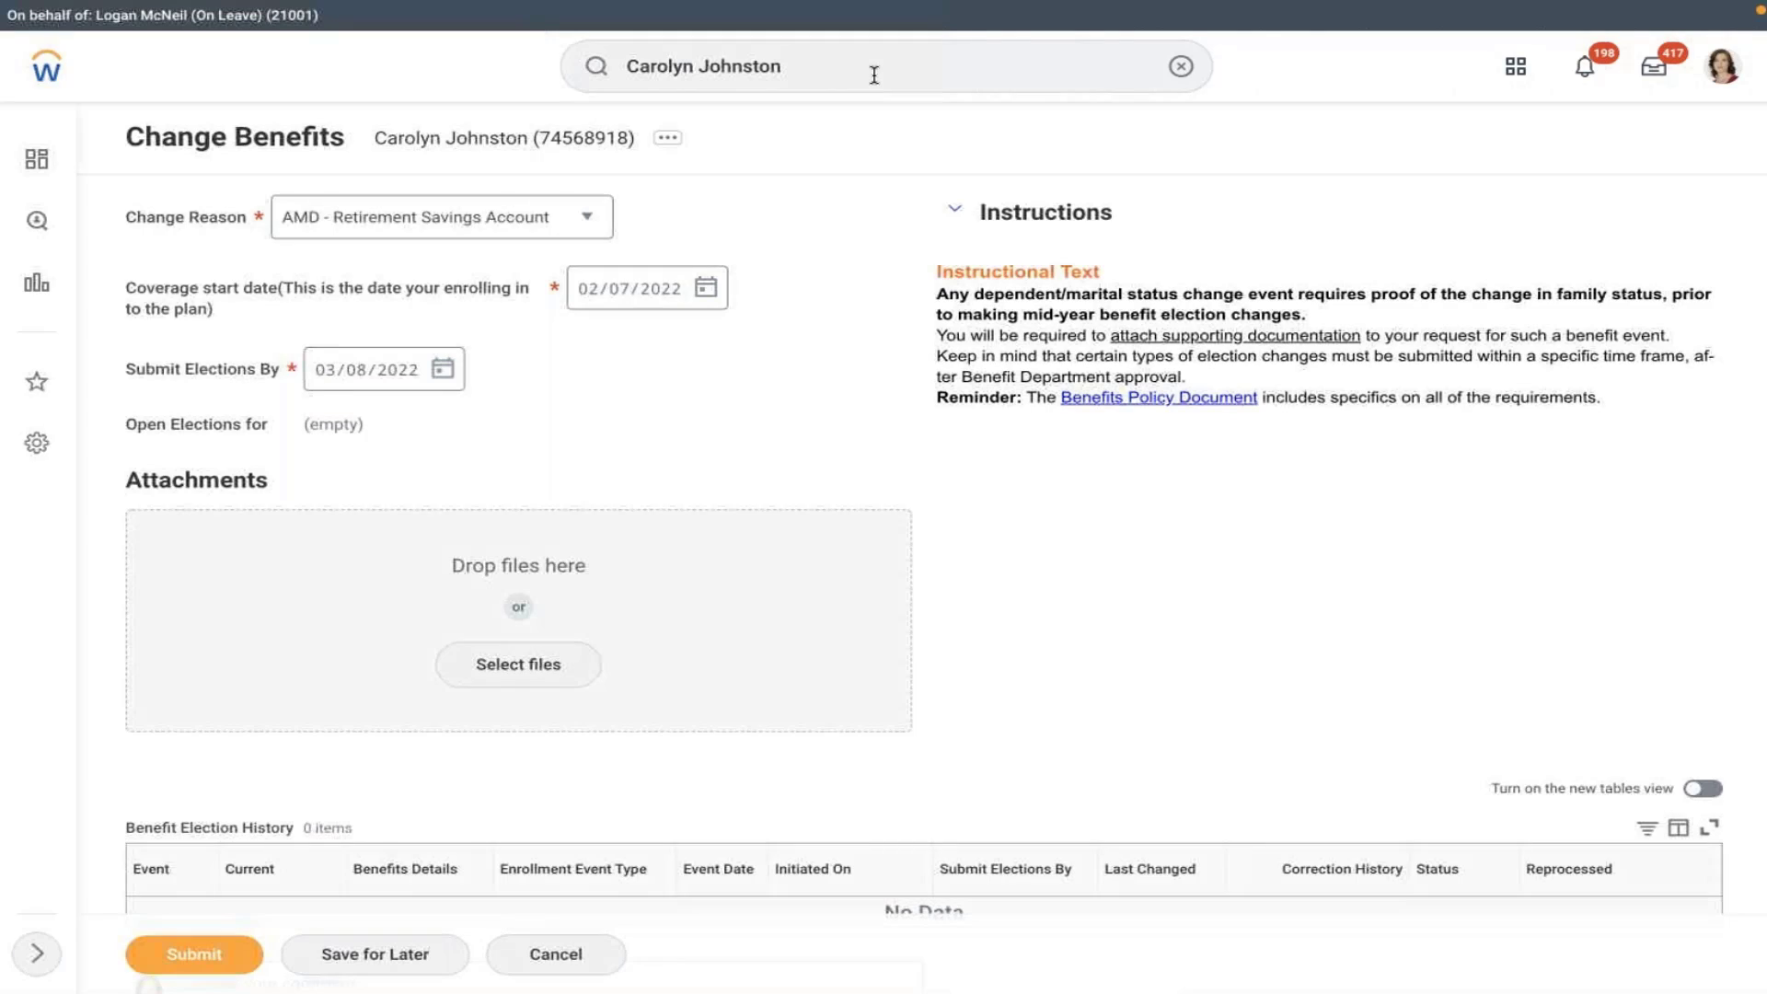
- Discard the benefits change, return to the worker's profile, and reopen its actions list
{"action": "left_click", "coordinate": [672, 138]}
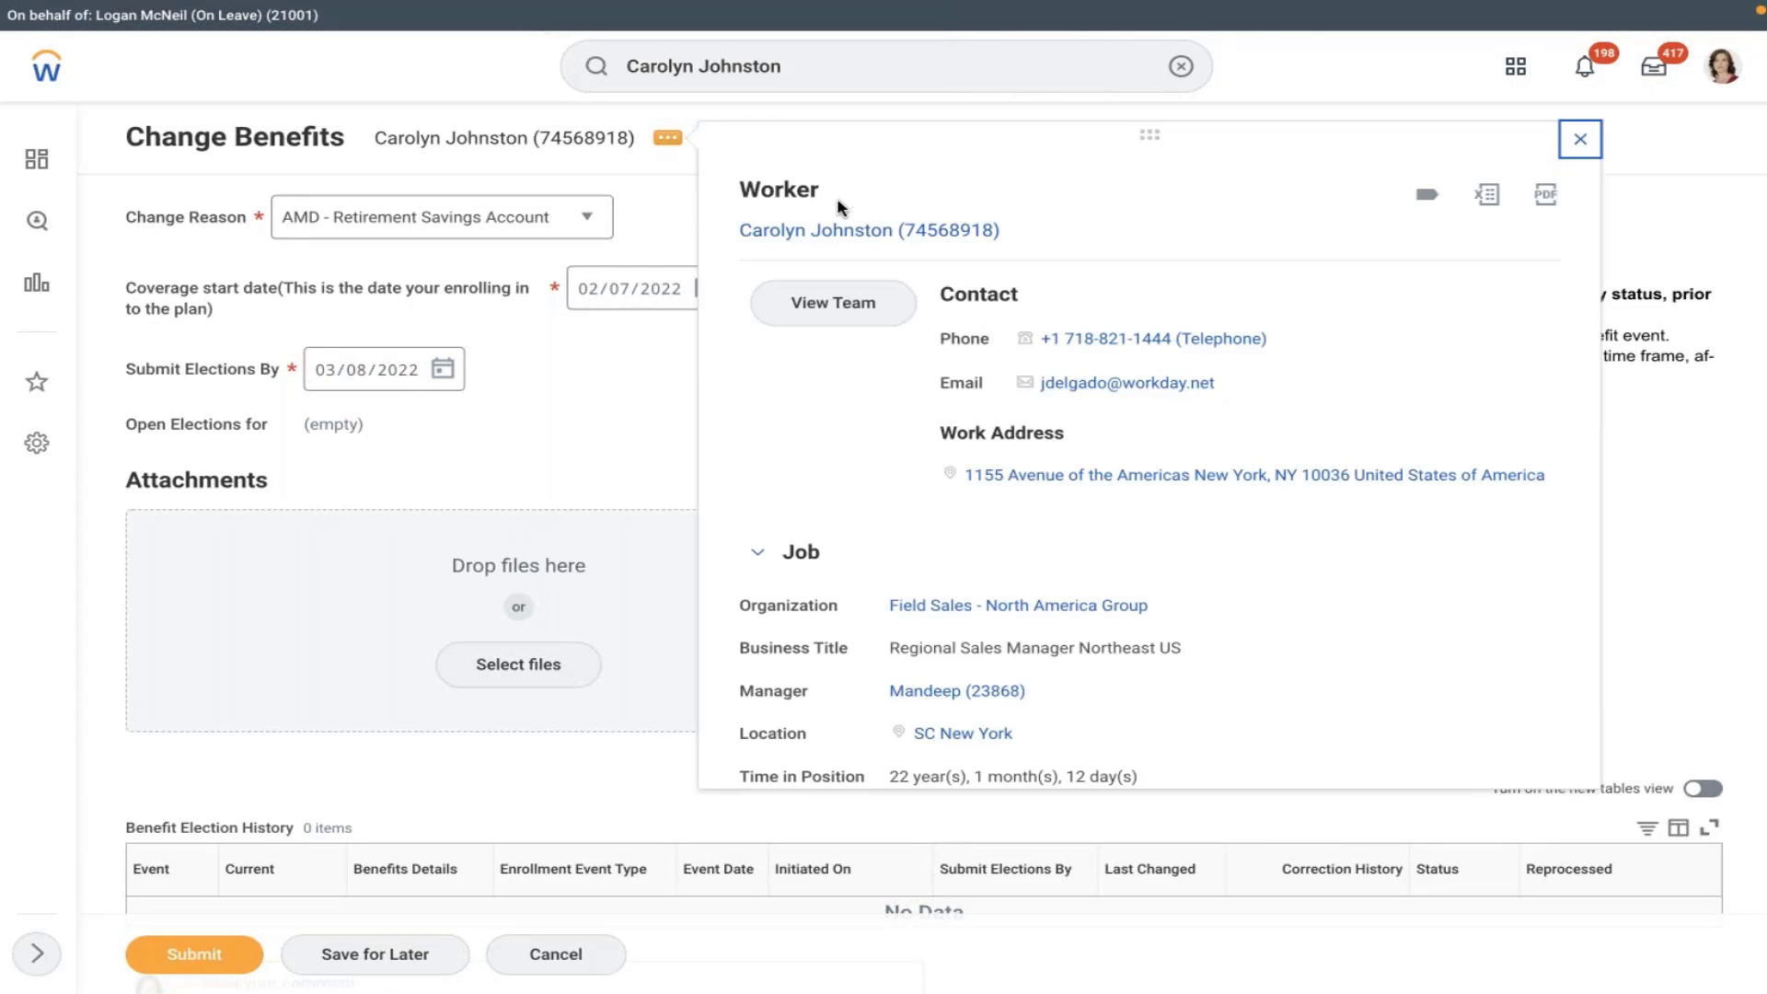
{"action": "left_click", "coordinate": [836, 230]}
{"action": "left_click", "coordinate": [727, 552]}
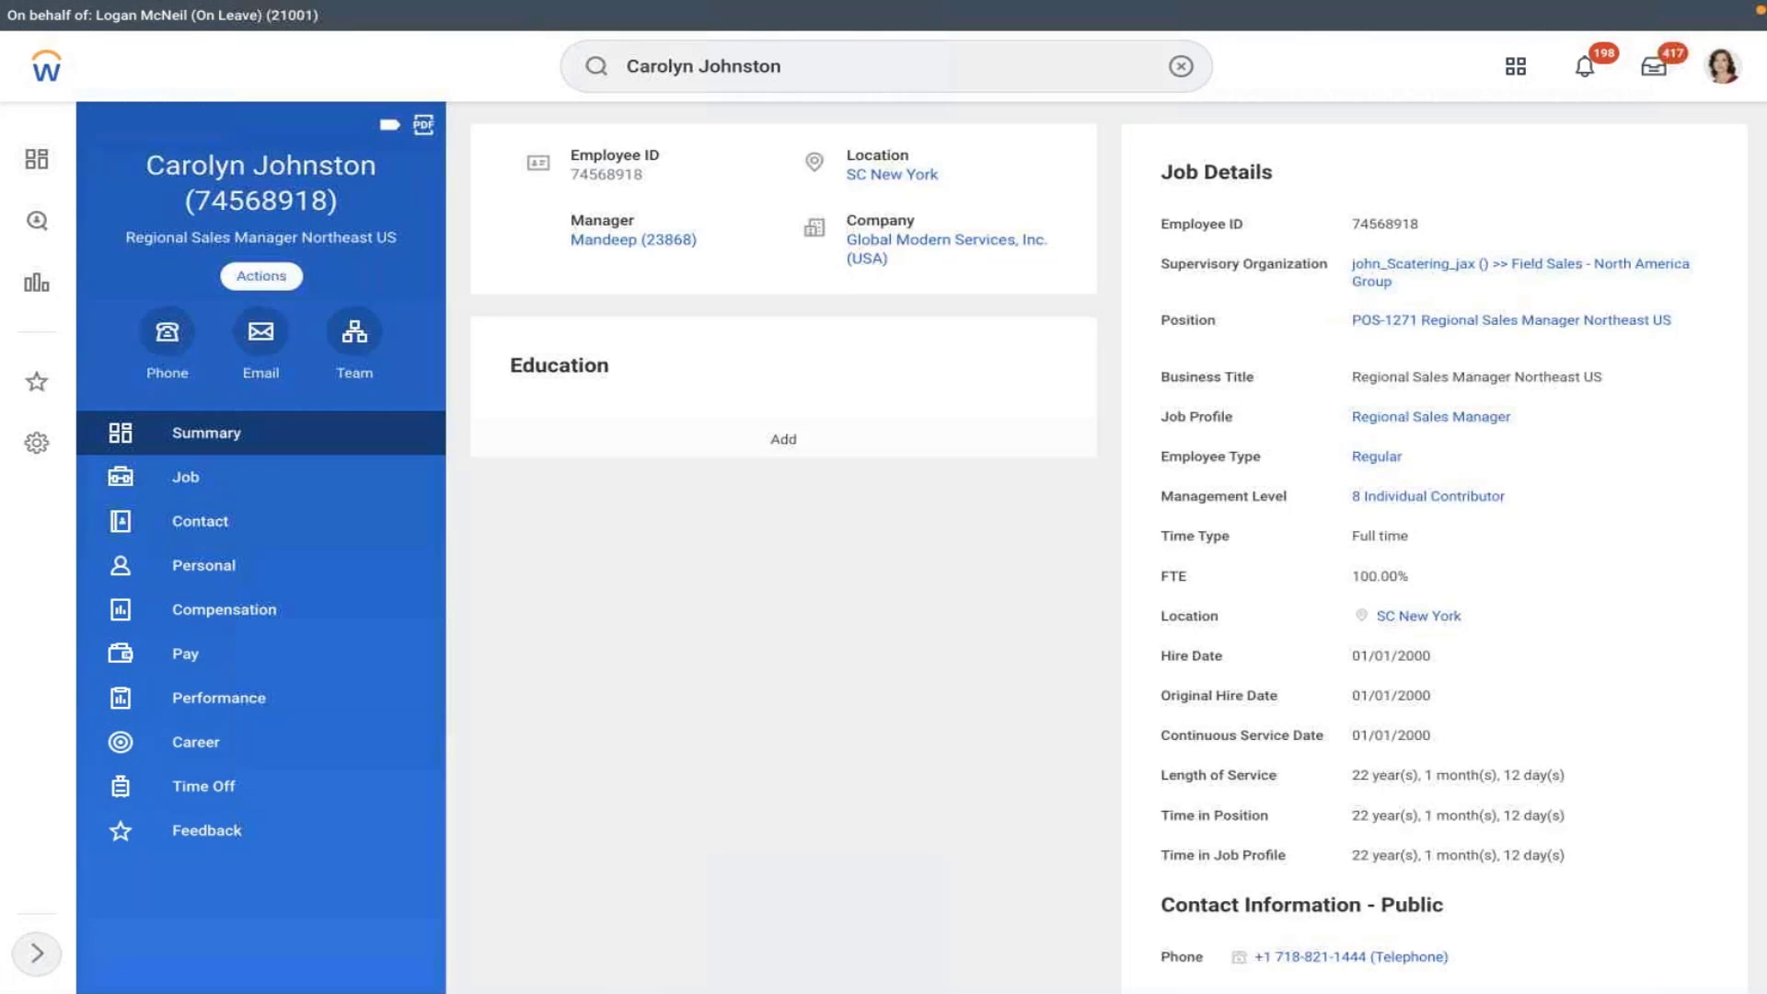
{"action": "left_click", "coordinate": [262, 276]}
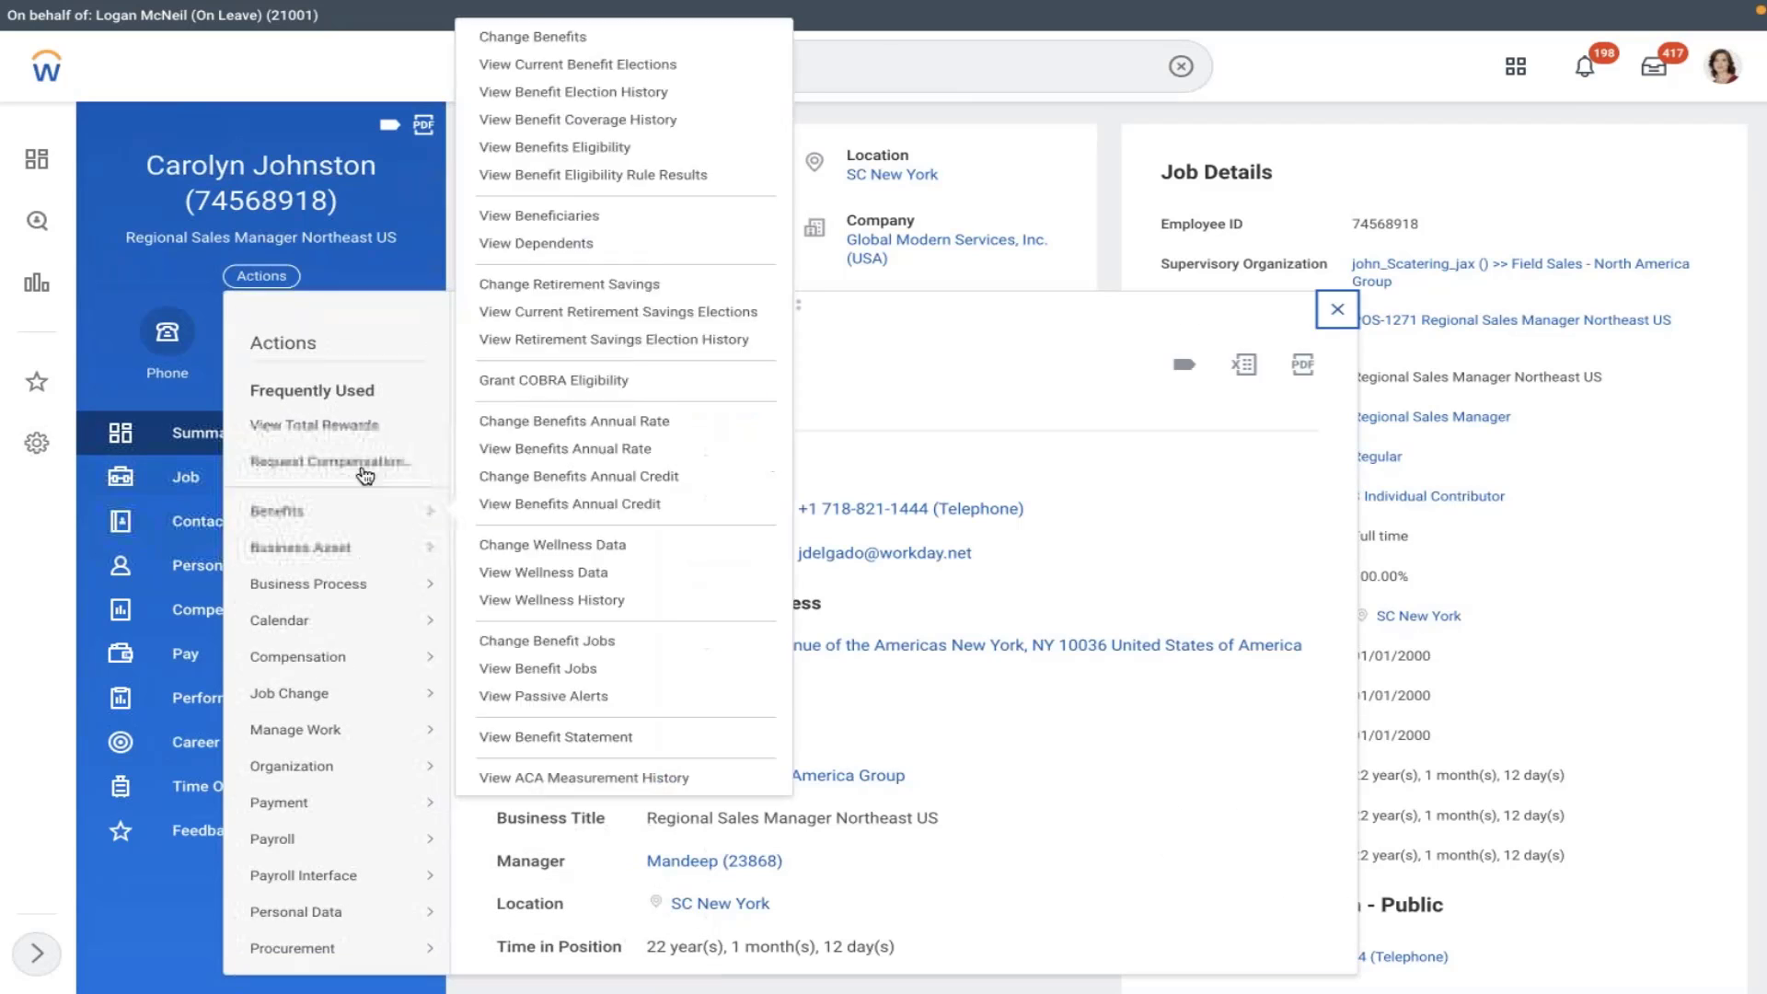
{"action": "scroll", "coordinate": [570, 652], "scroll_direction": "down", "scroll_amount": 3}
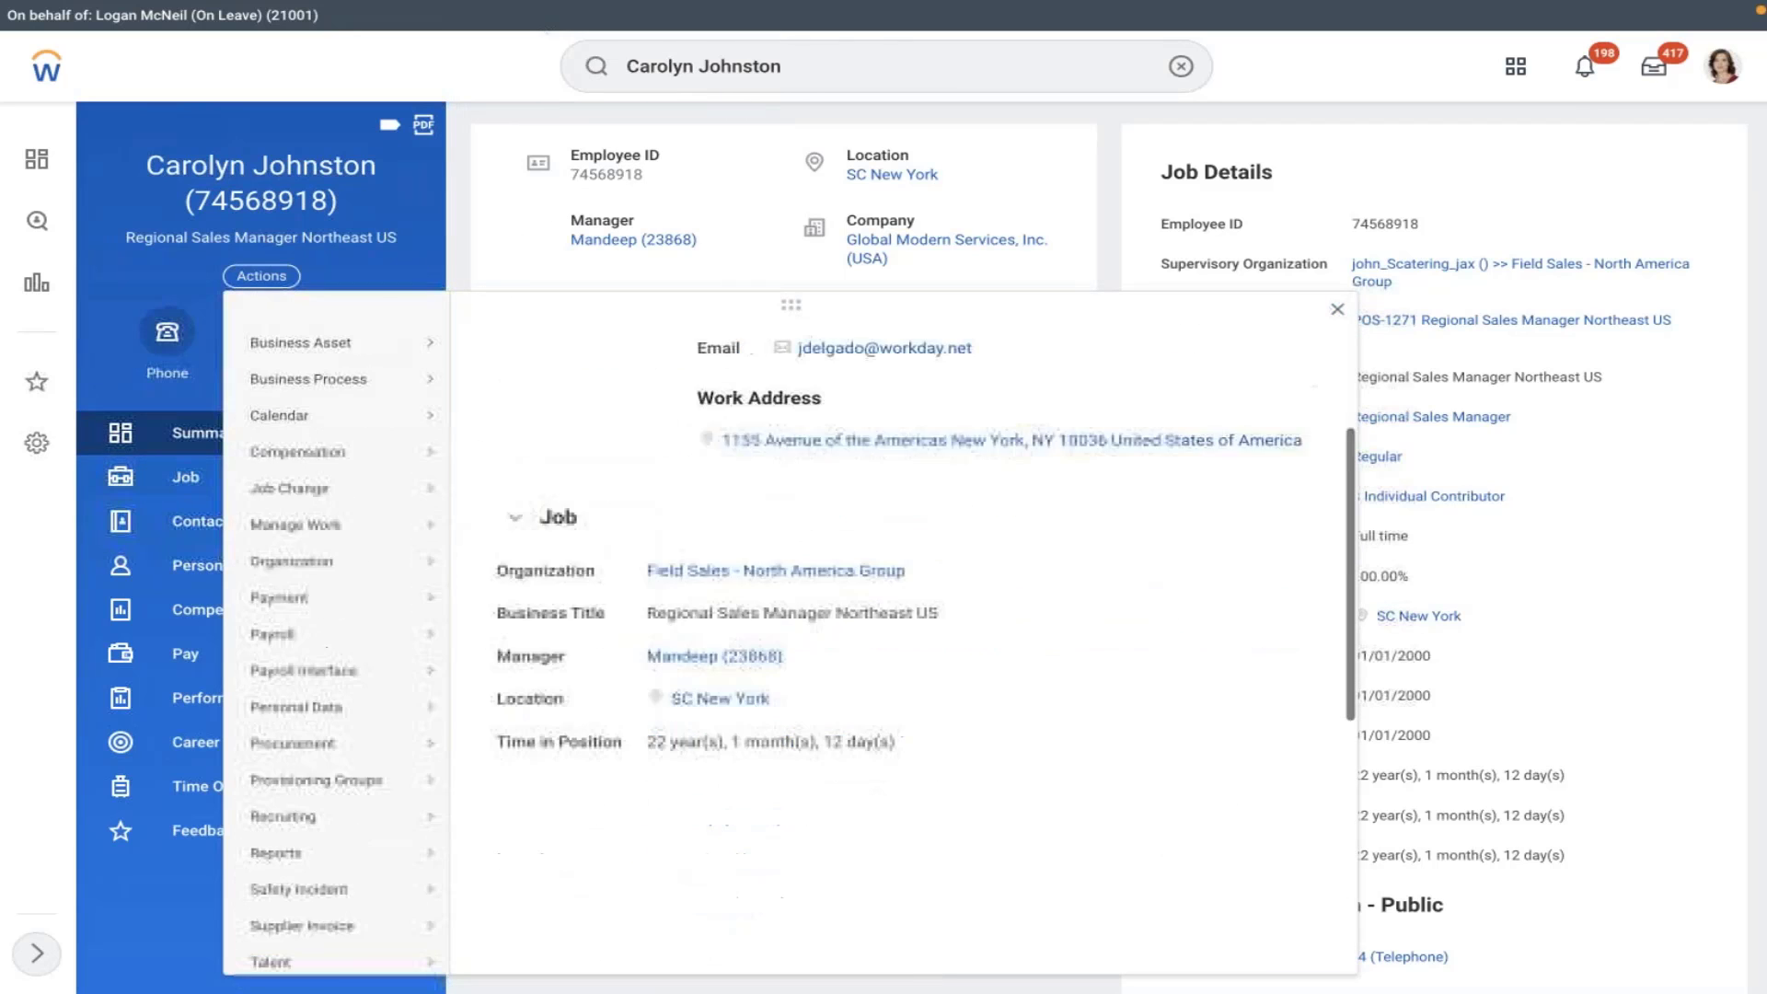
{"action": "scroll", "coordinate": [571, 651], "scroll_direction": "down", "scroll_amount": 8}
{"action": "mouse_move", "coordinate": [394, 591]}
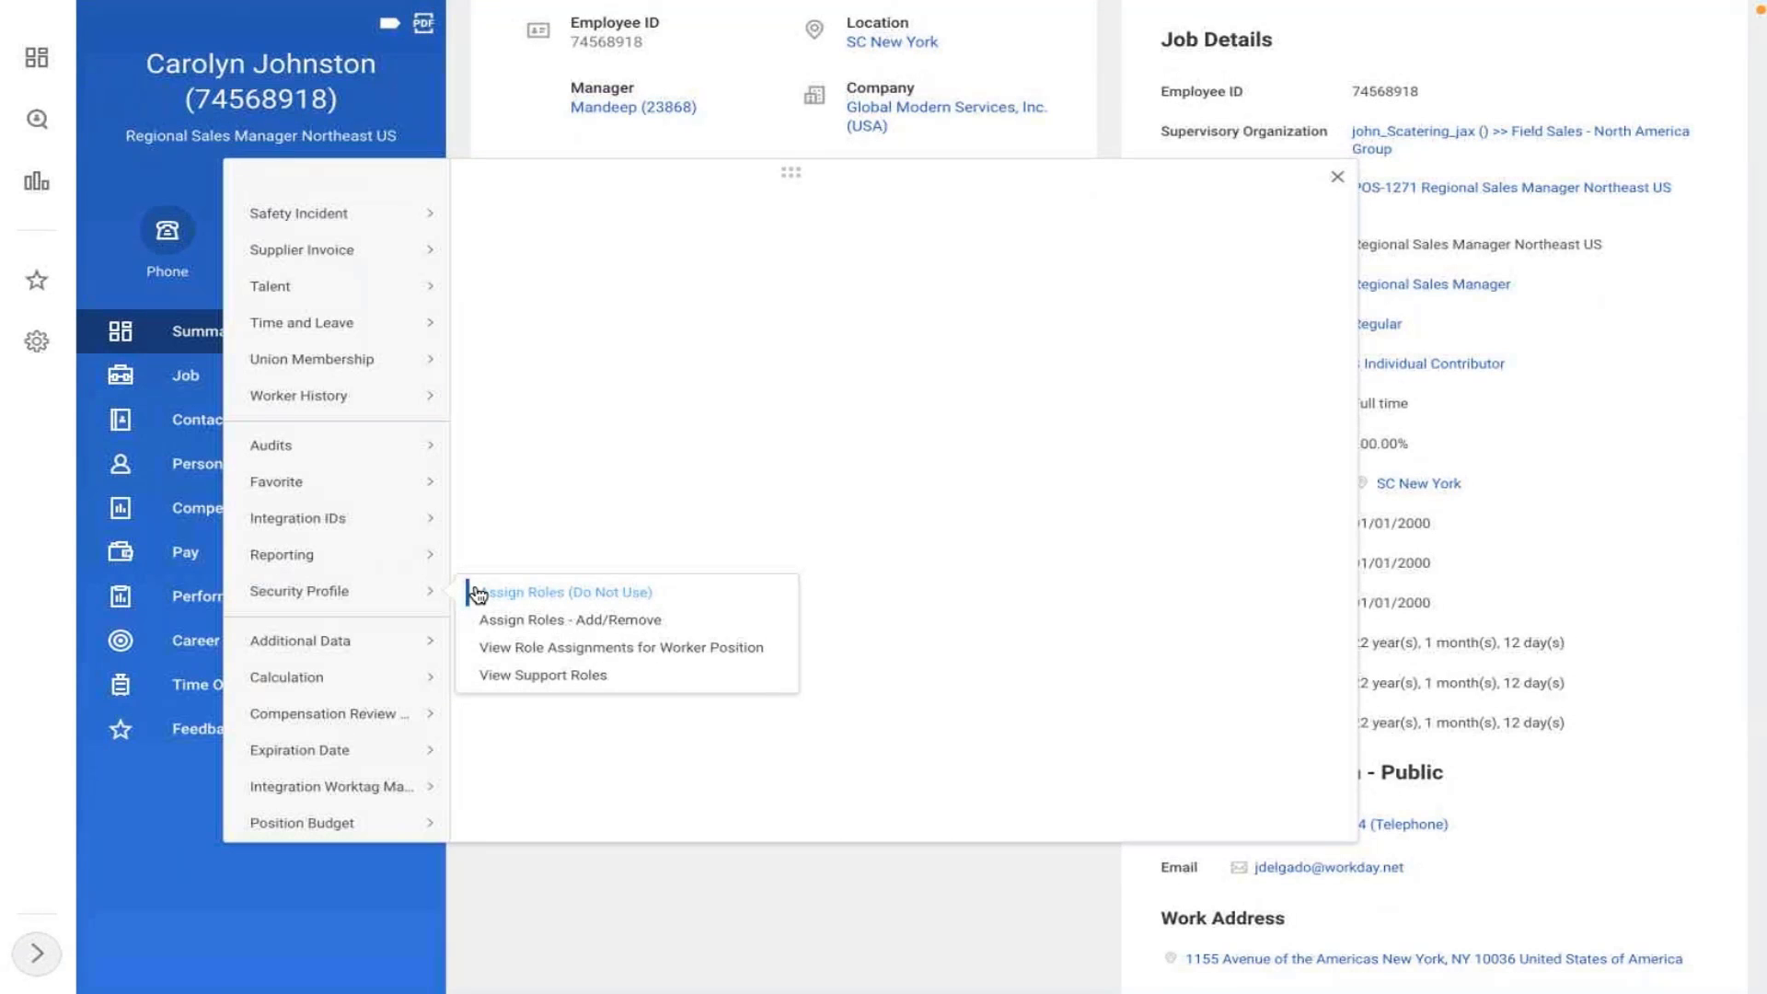
{"action": "left_click", "coordinate": [1530, 331]}
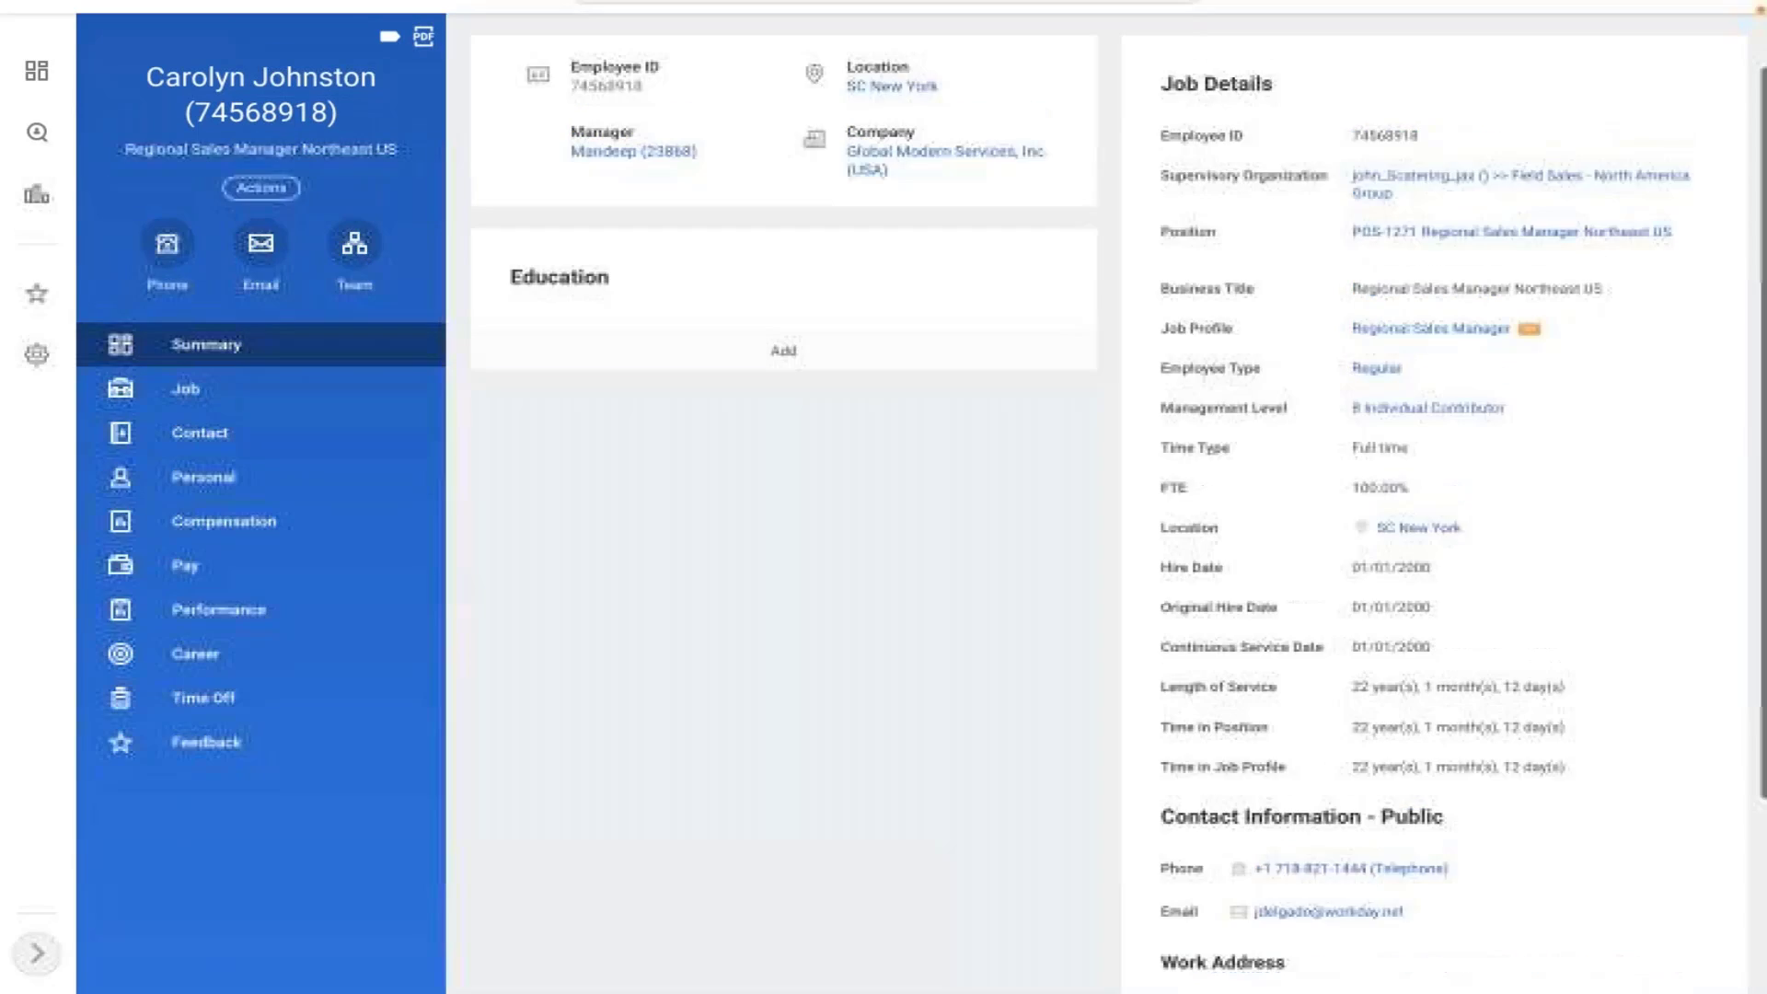
{"action": "scroll", "coordinate": [1530, 330], "scroll_direction": "up", "scroll_amount": 2}
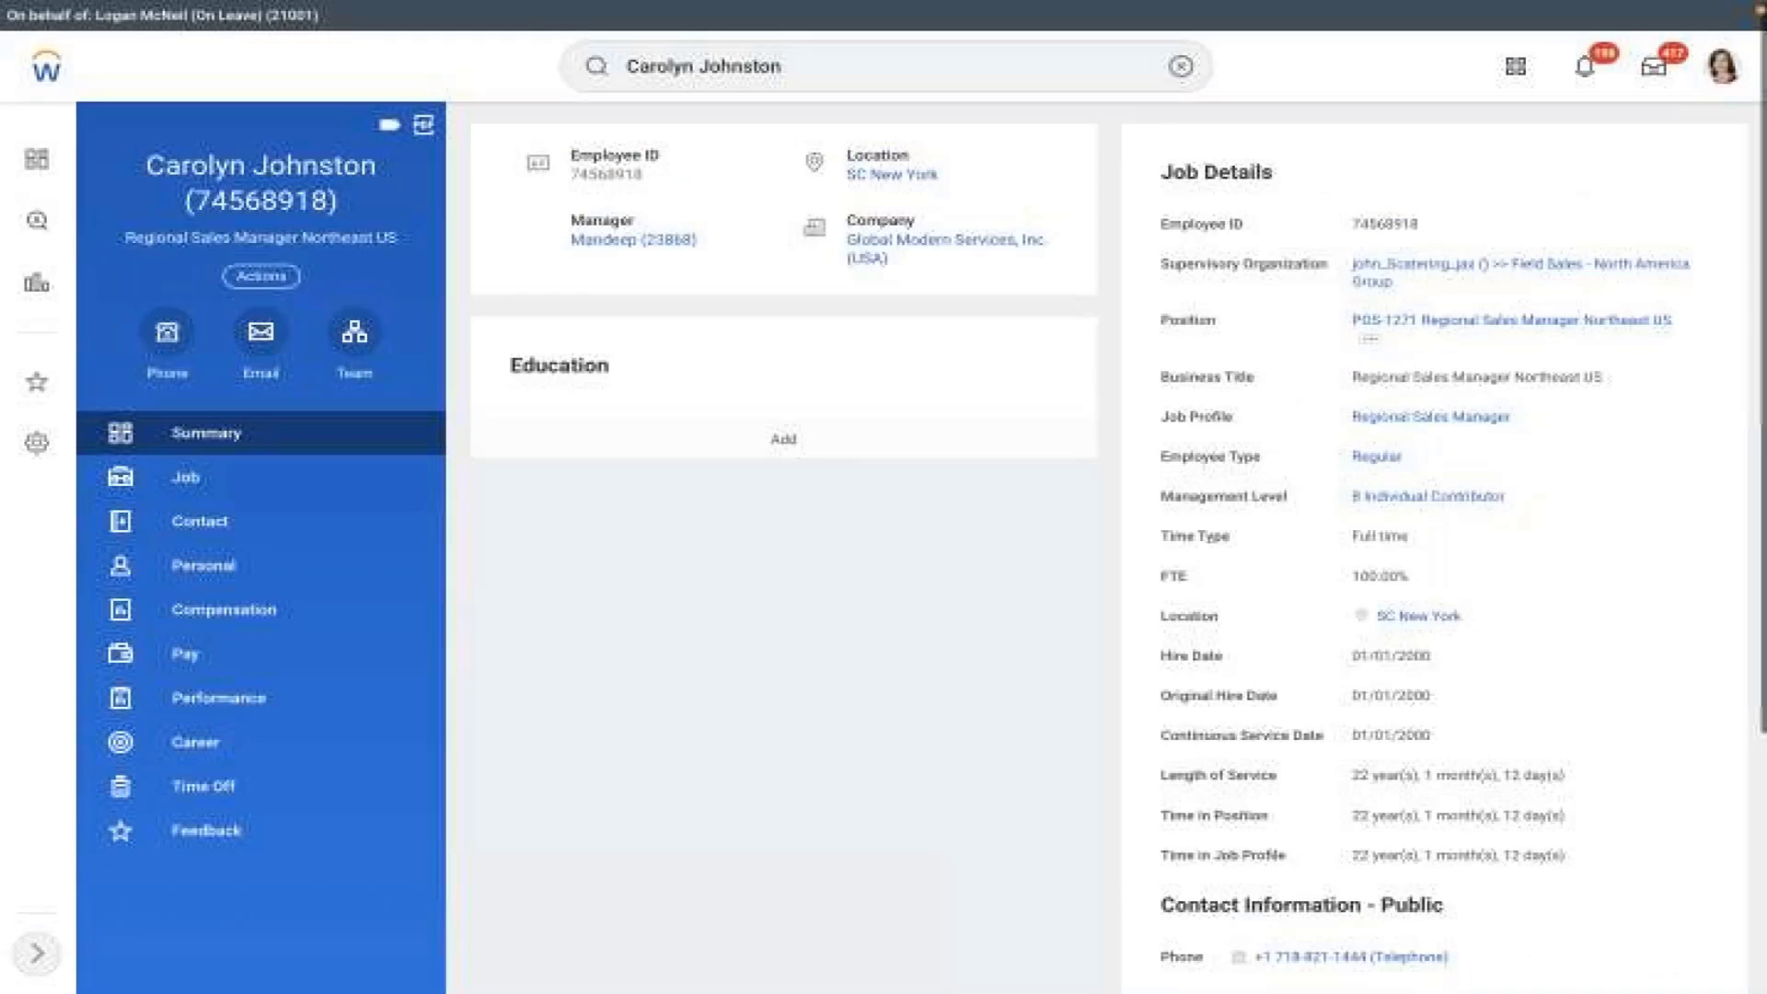
{"action": "left_click", "coordinate": [1181, 68]}
{"action": "type", "text": "start proxy"}
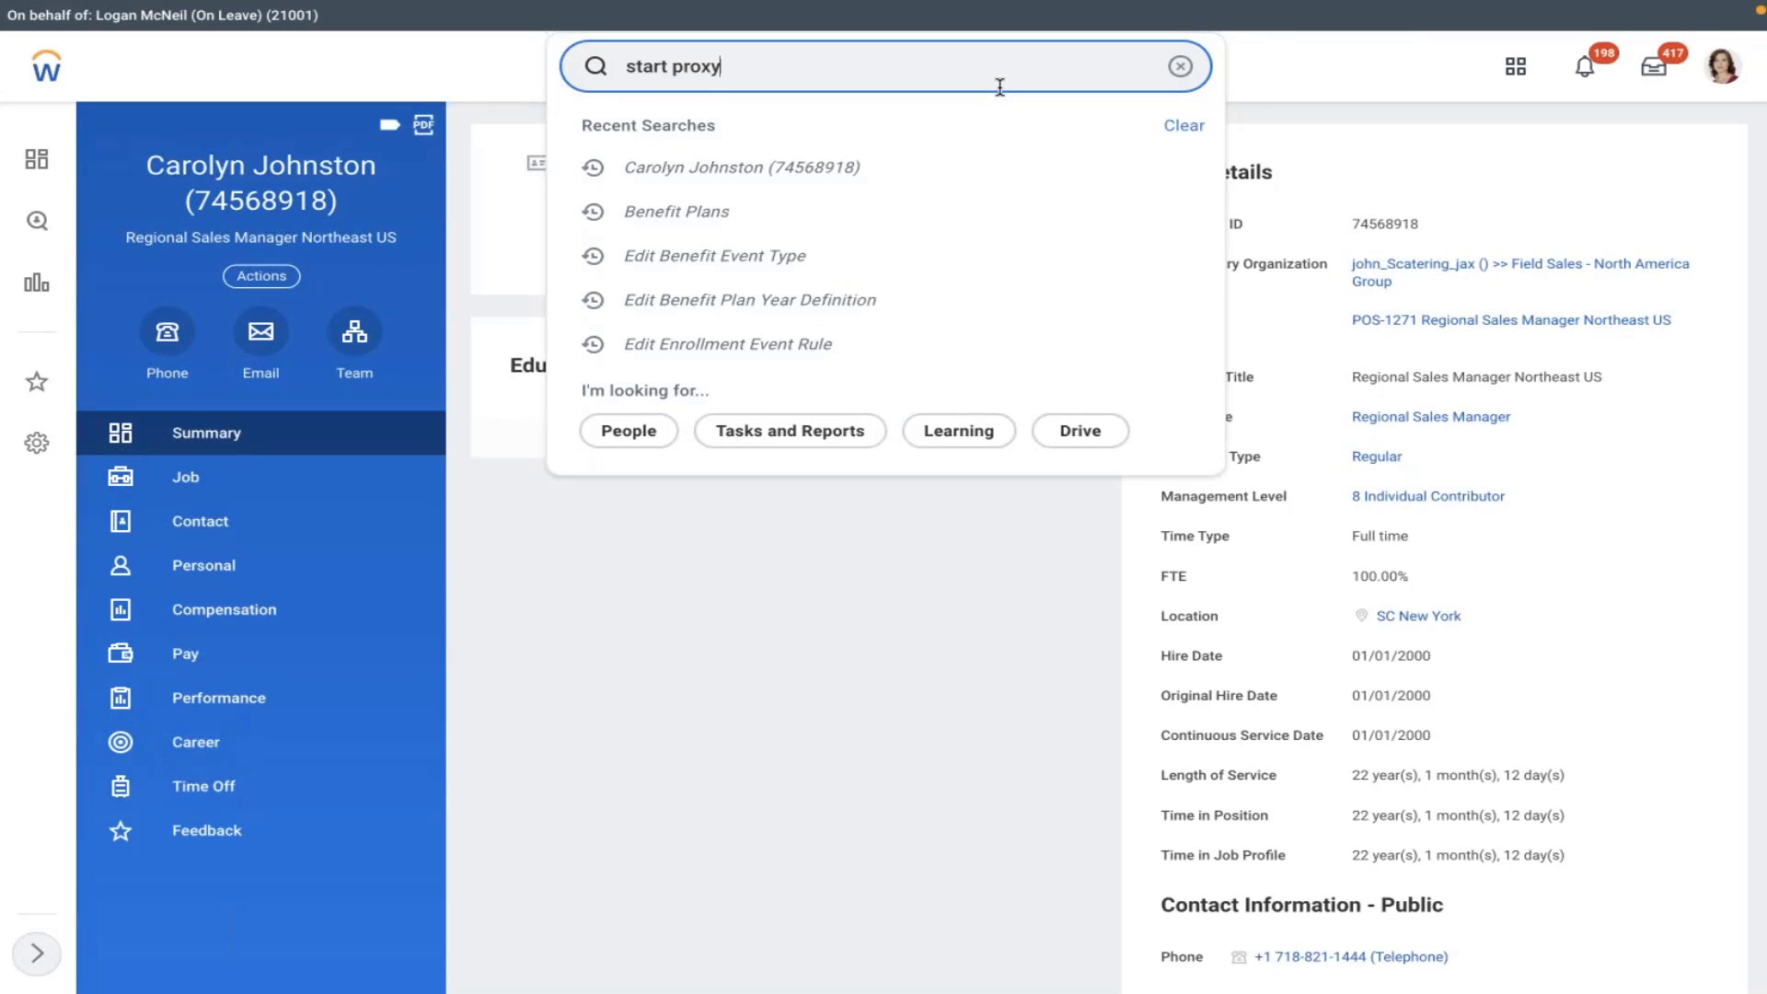
{"action": "left_click", "coordinate": [848, 659]}
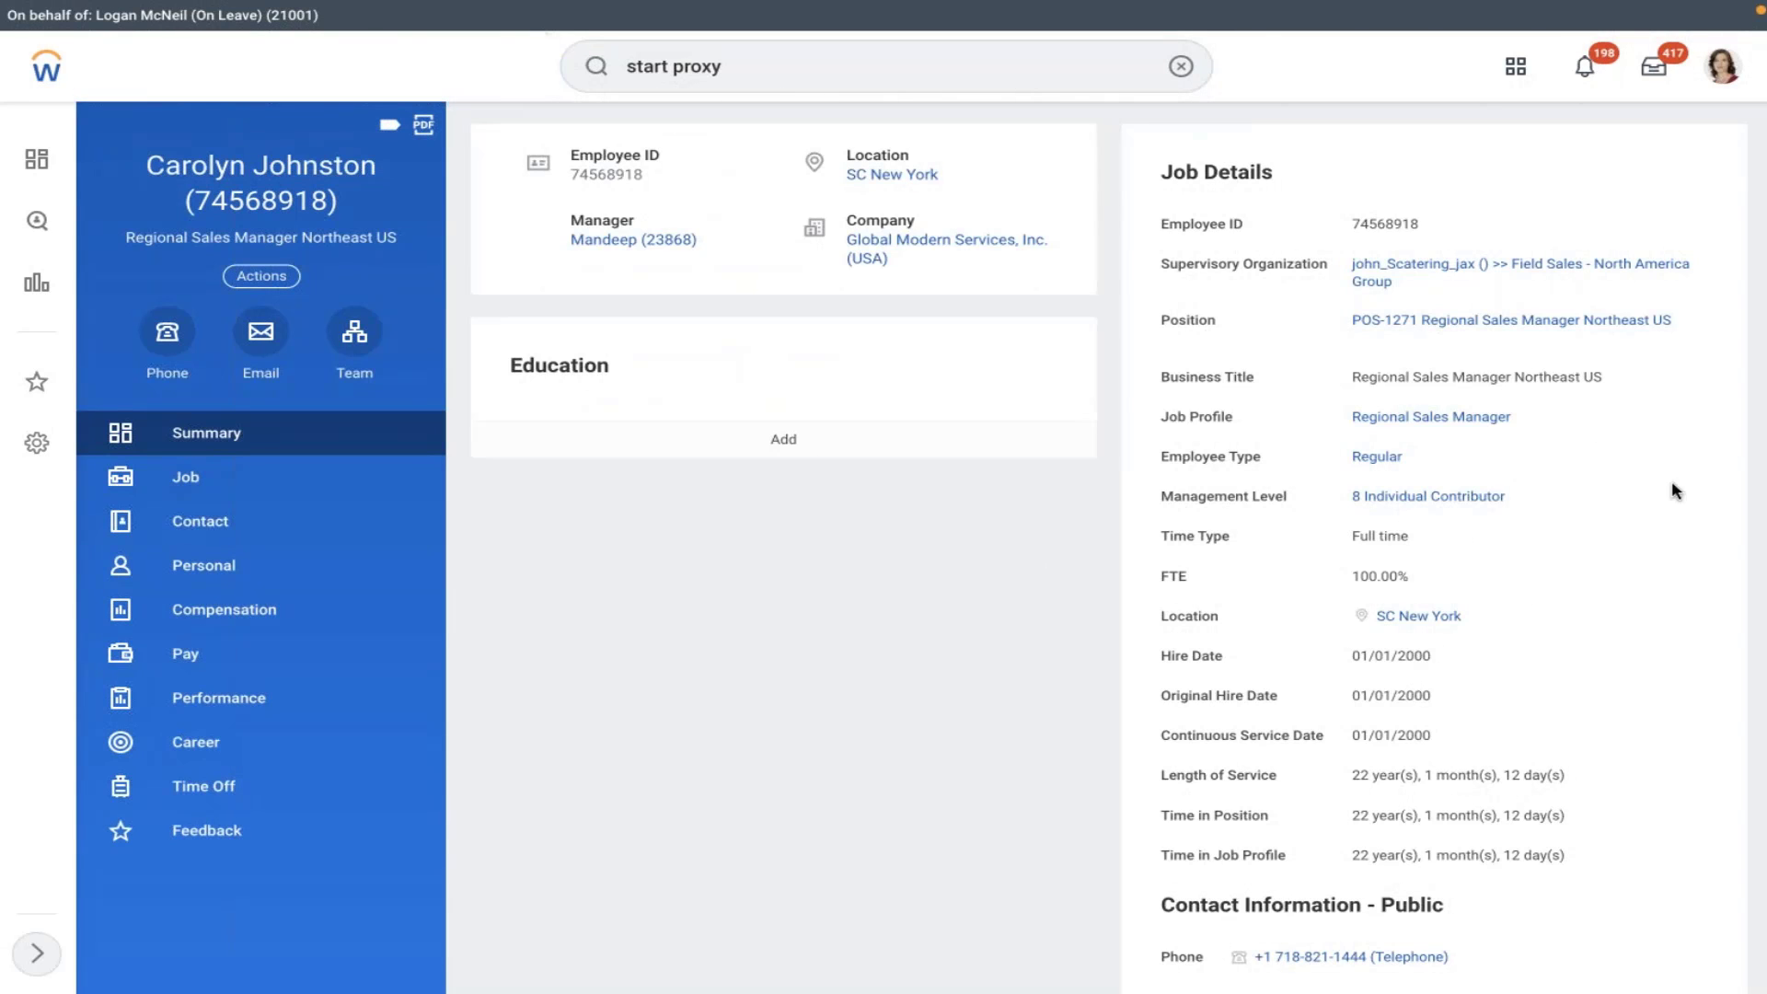
{"action": "scroll", "coordinate": [1675, 490], "scroll_direction": "down", "scroll_amount": 2}
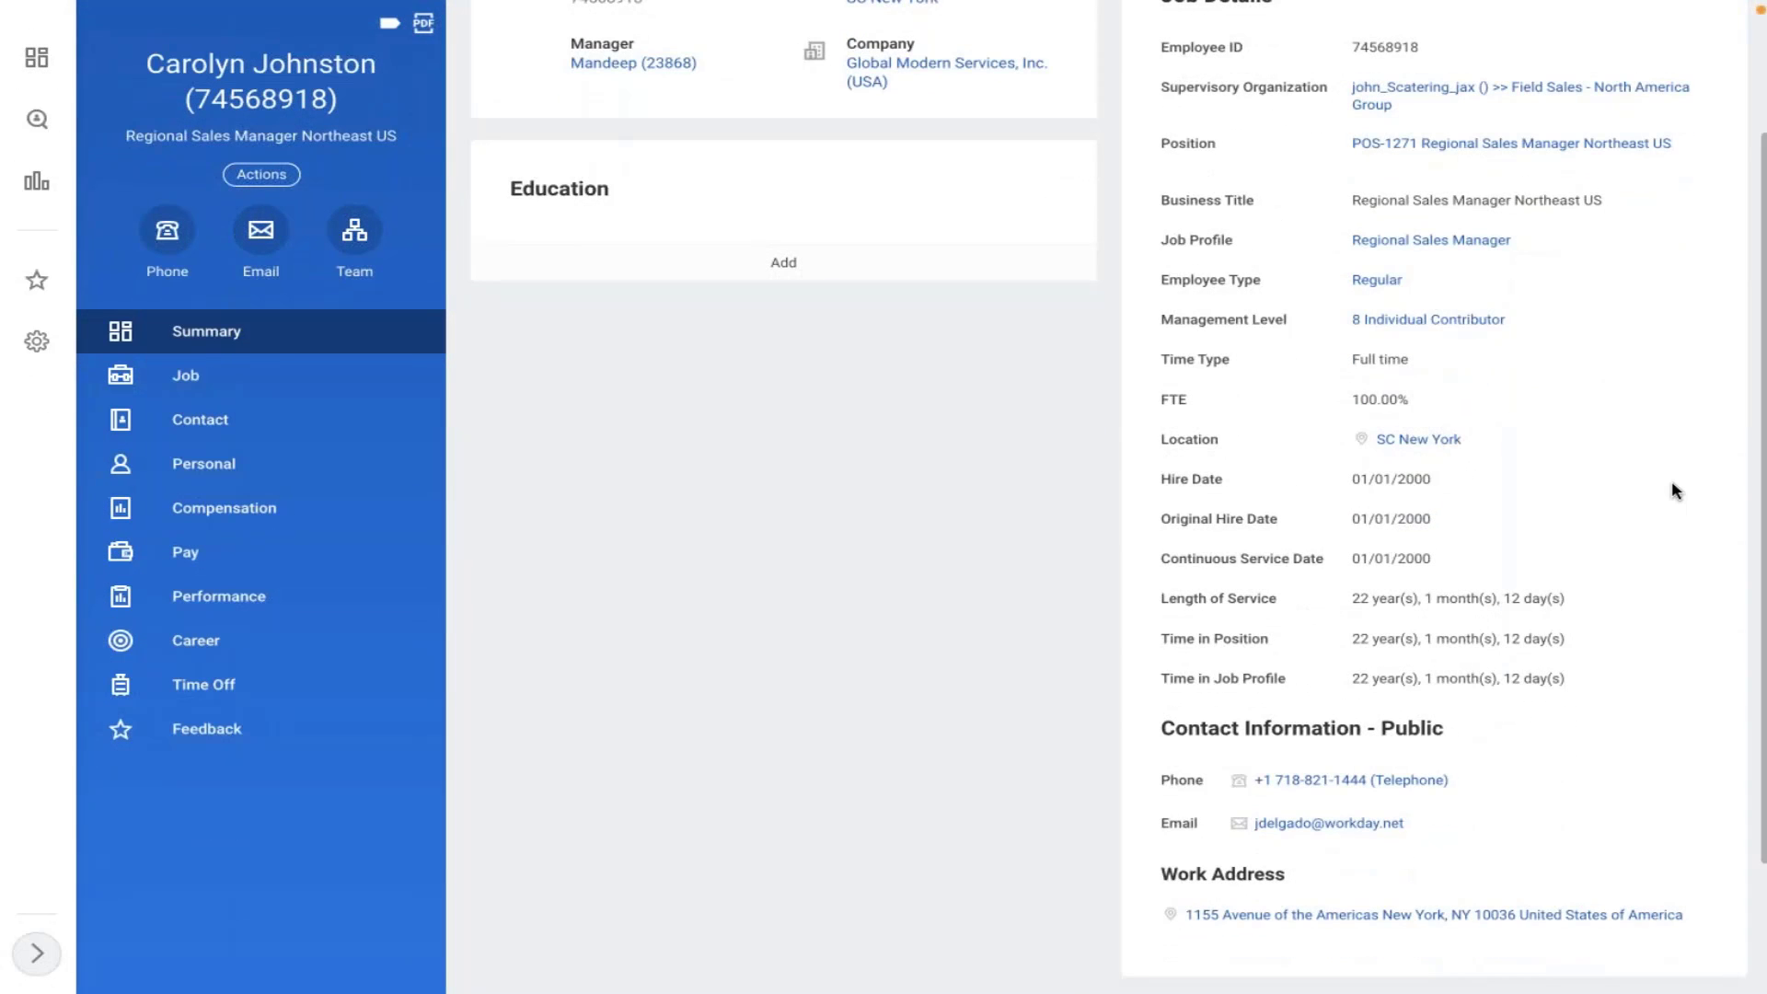
{"action": "scroll", "coordinate": [1675, 490], "scroll_direction": "down", "scroll_amount": 1}
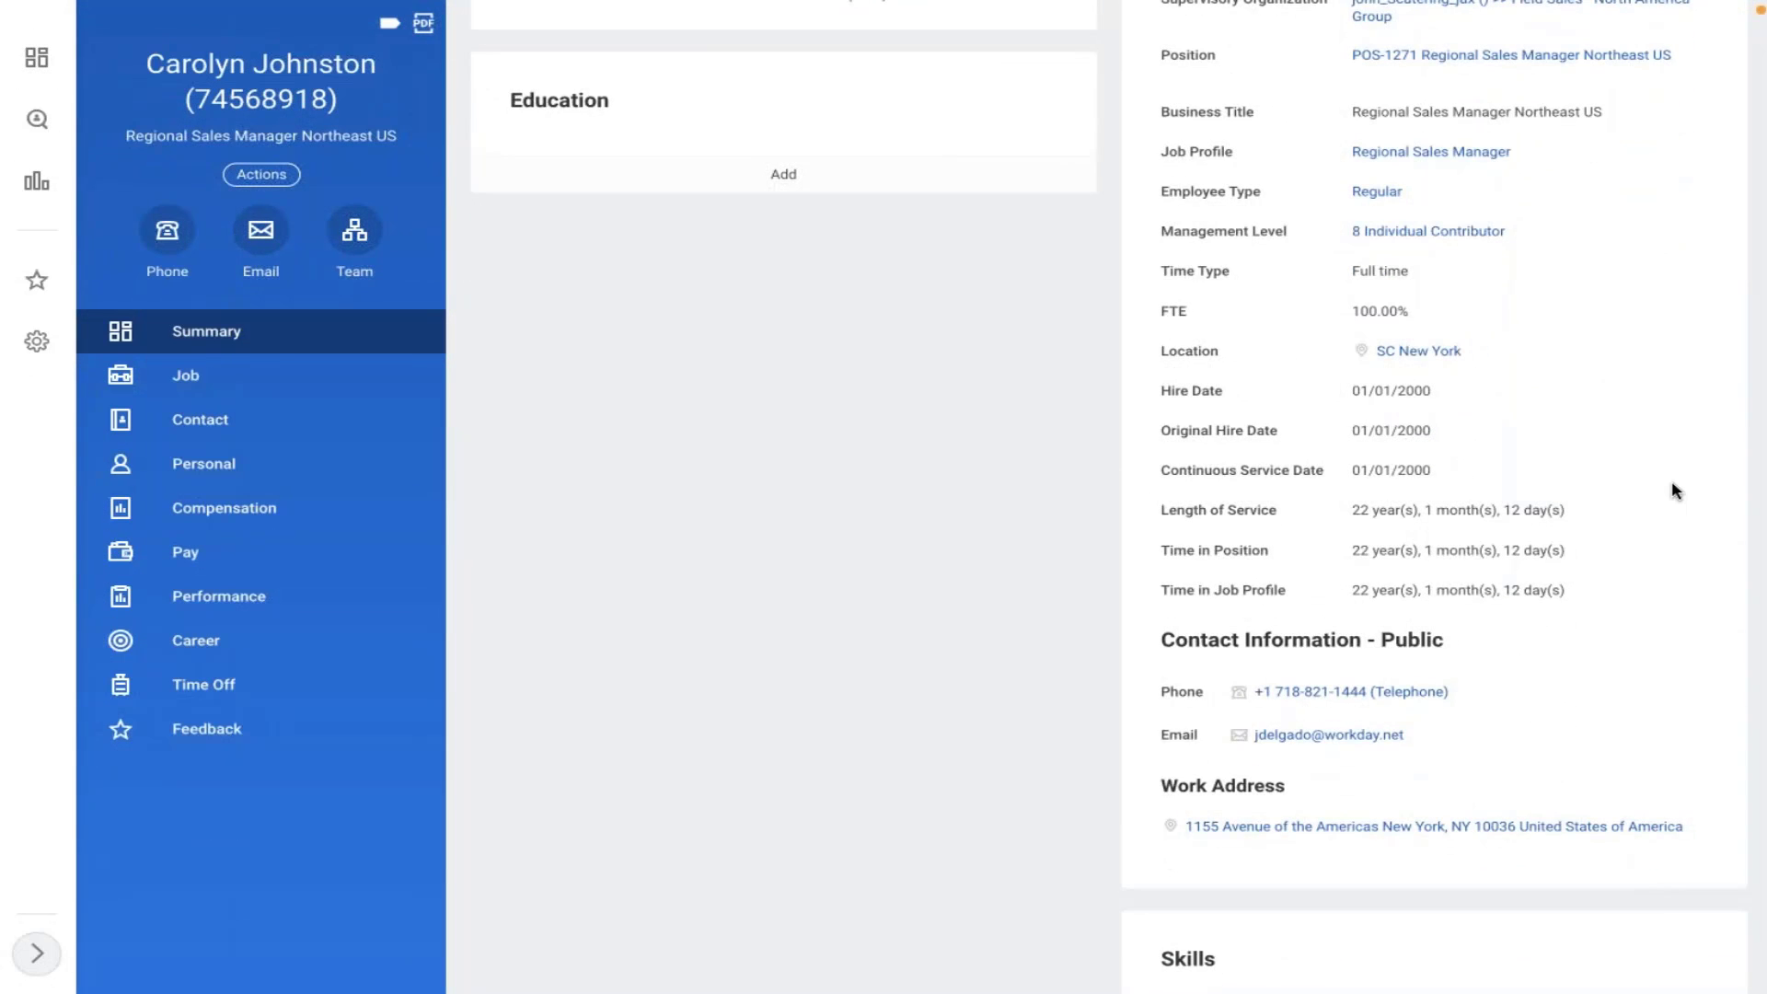
{"action": "scroll", "coordinate": [1675, 491], "scroll_direction": "up", "scroll_amount": 3}
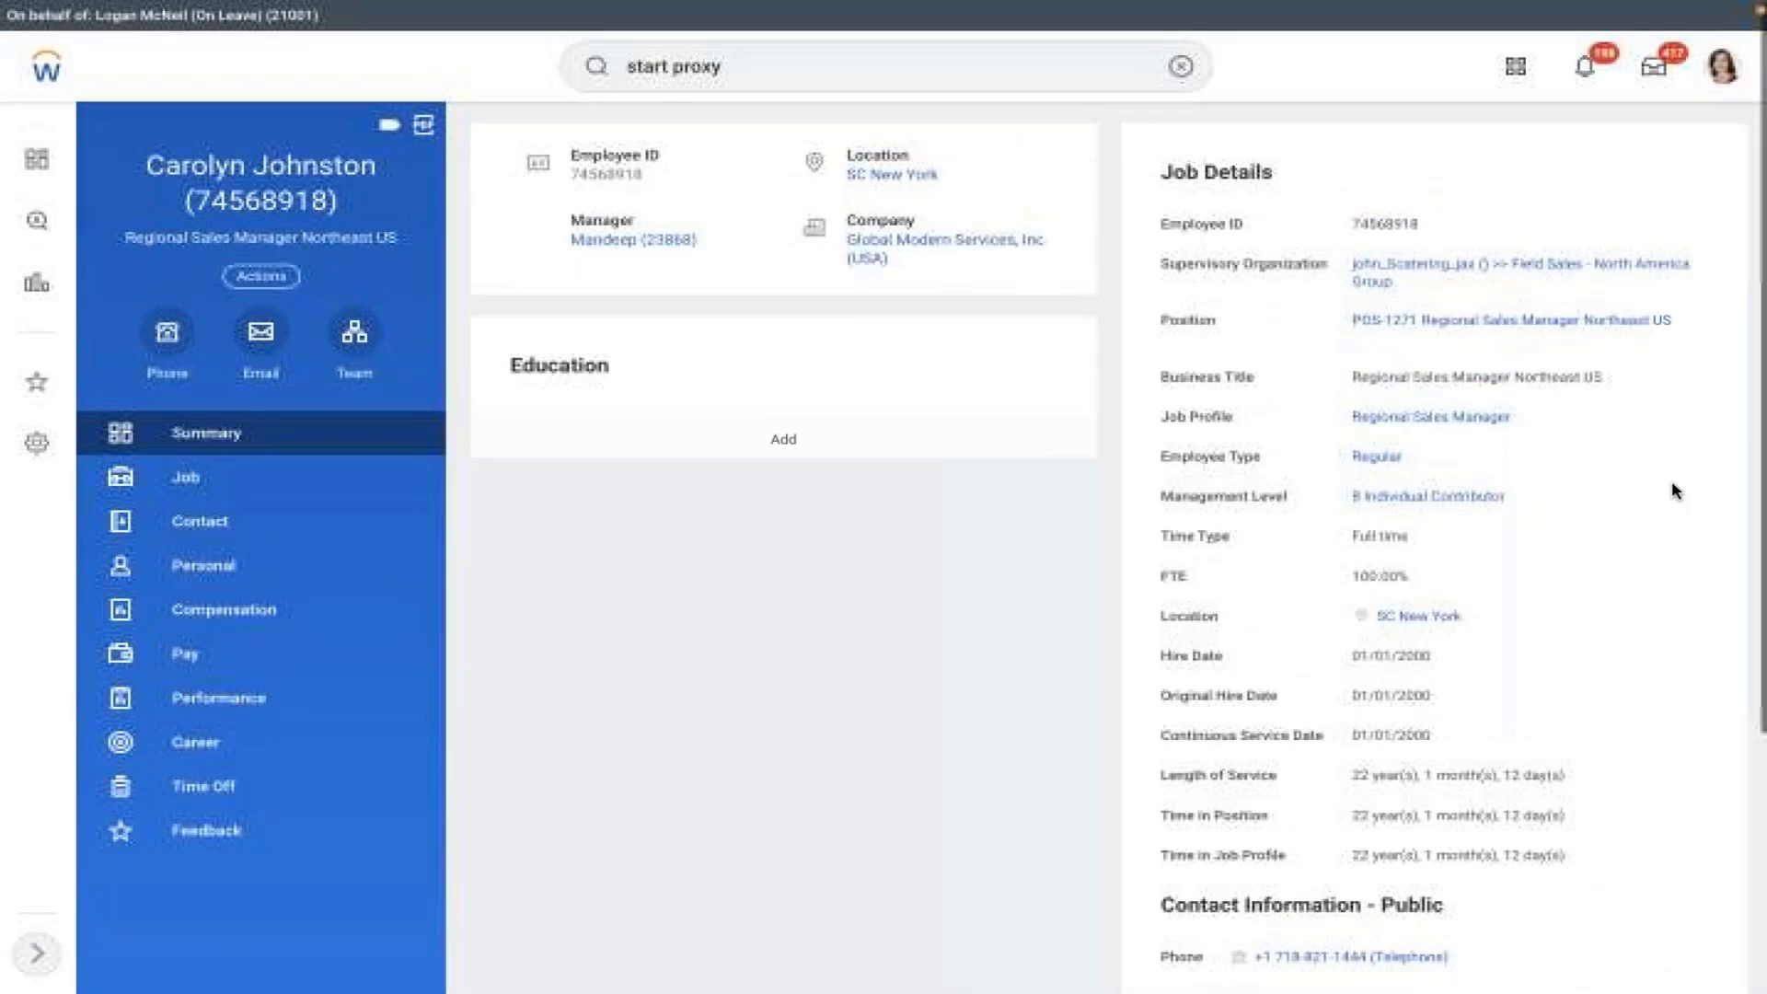
{"action": "scroll", "coordinate": [1647, 490], "scroll_direction": "down", "scroll_amount": 1}
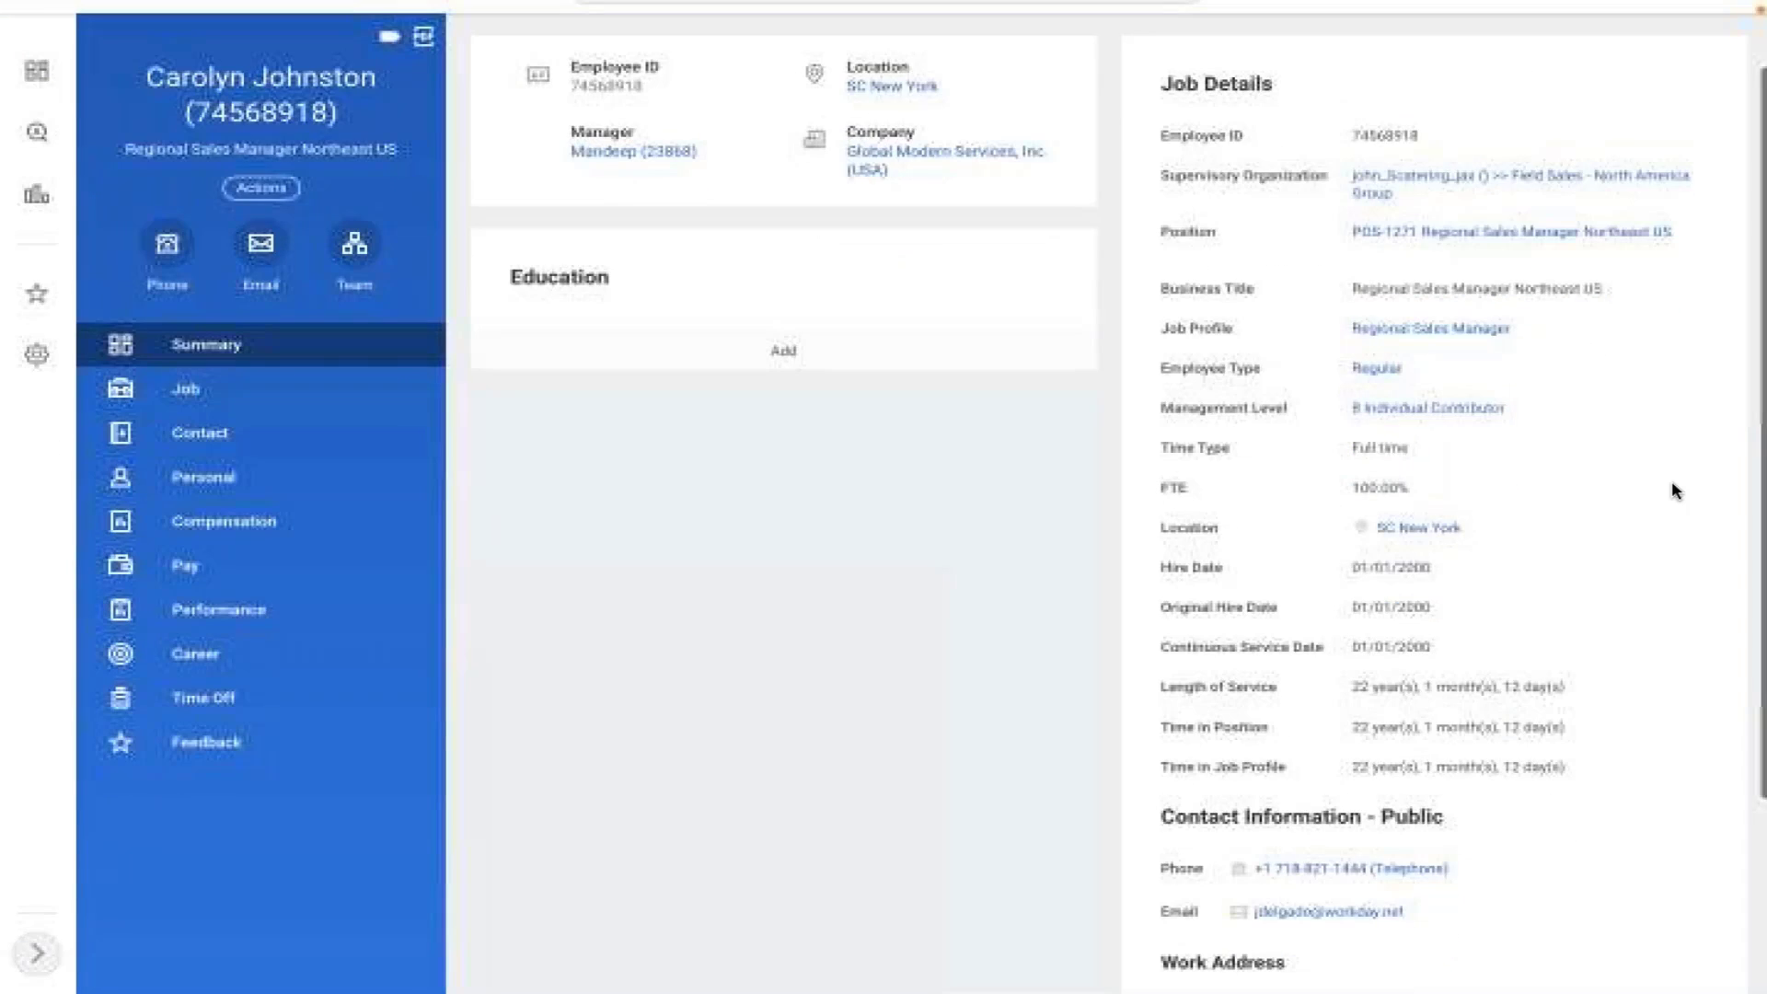
{"action": "left_click", "coordinate": [252, 410]}
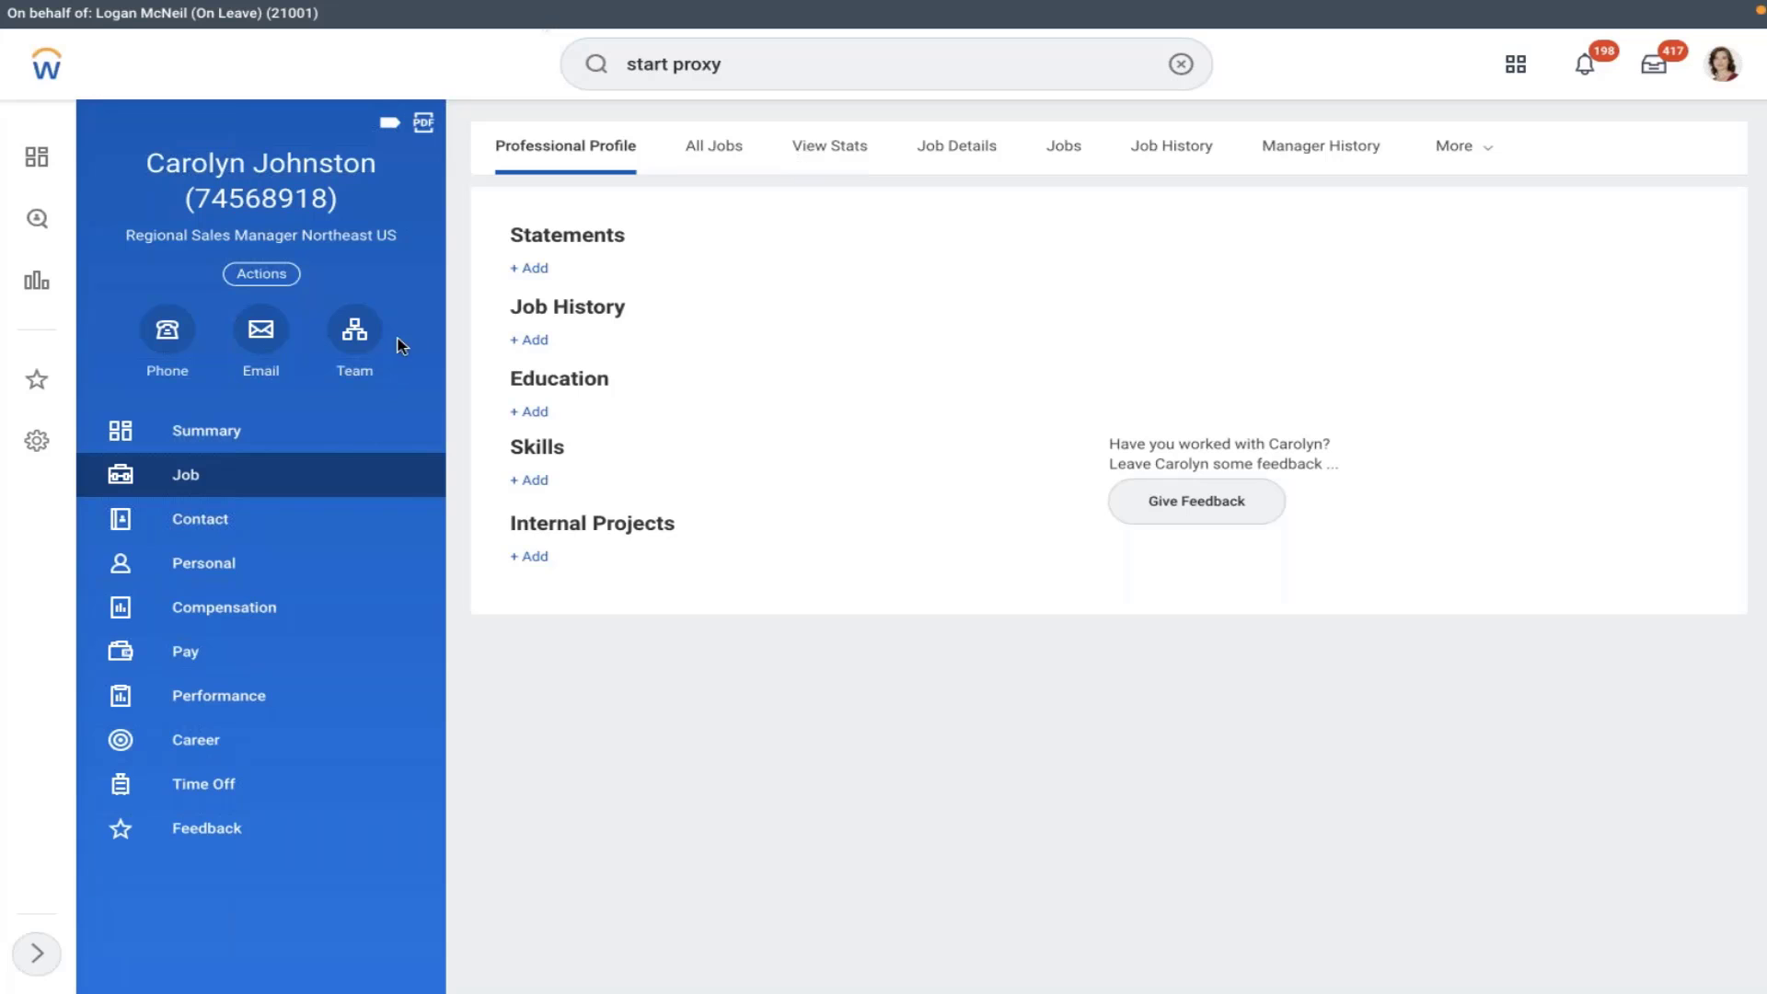
{"action": "left_click", "coordinate": [181, 450]}
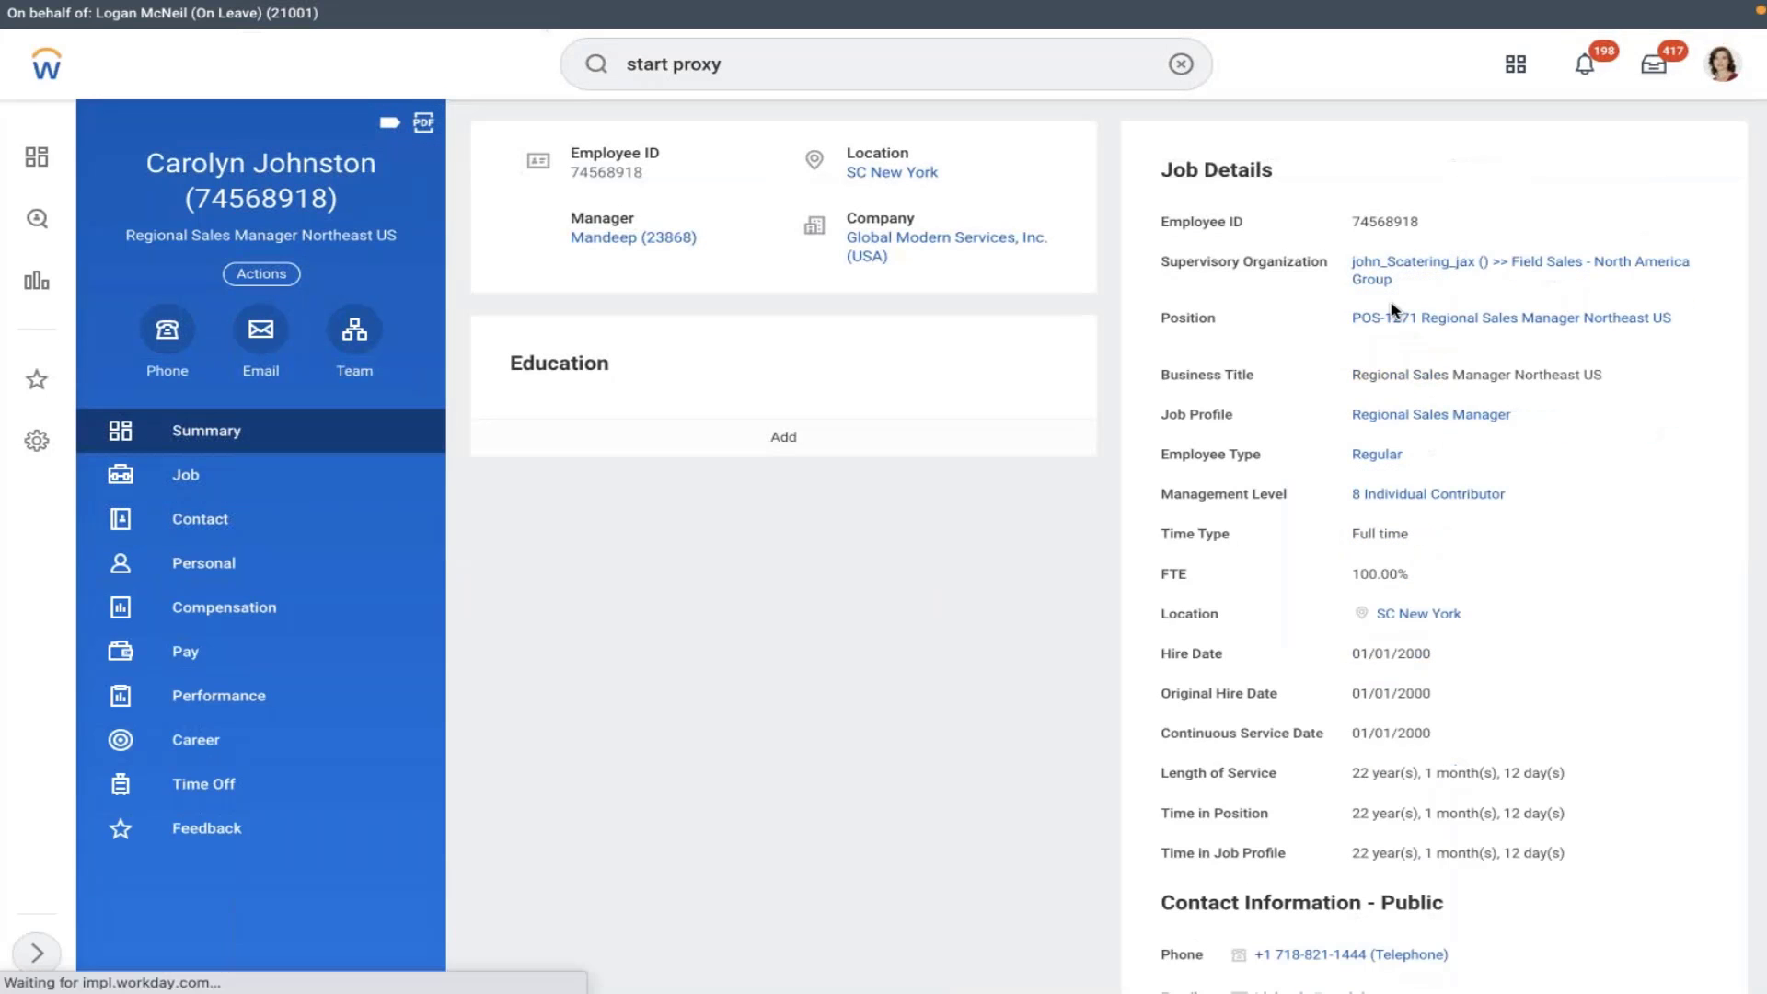
- Open the Regional Sales Manager job profile (38600) and view its empty Pay rate types
{"action": "left_click", "coordinate": [1408, 418]}
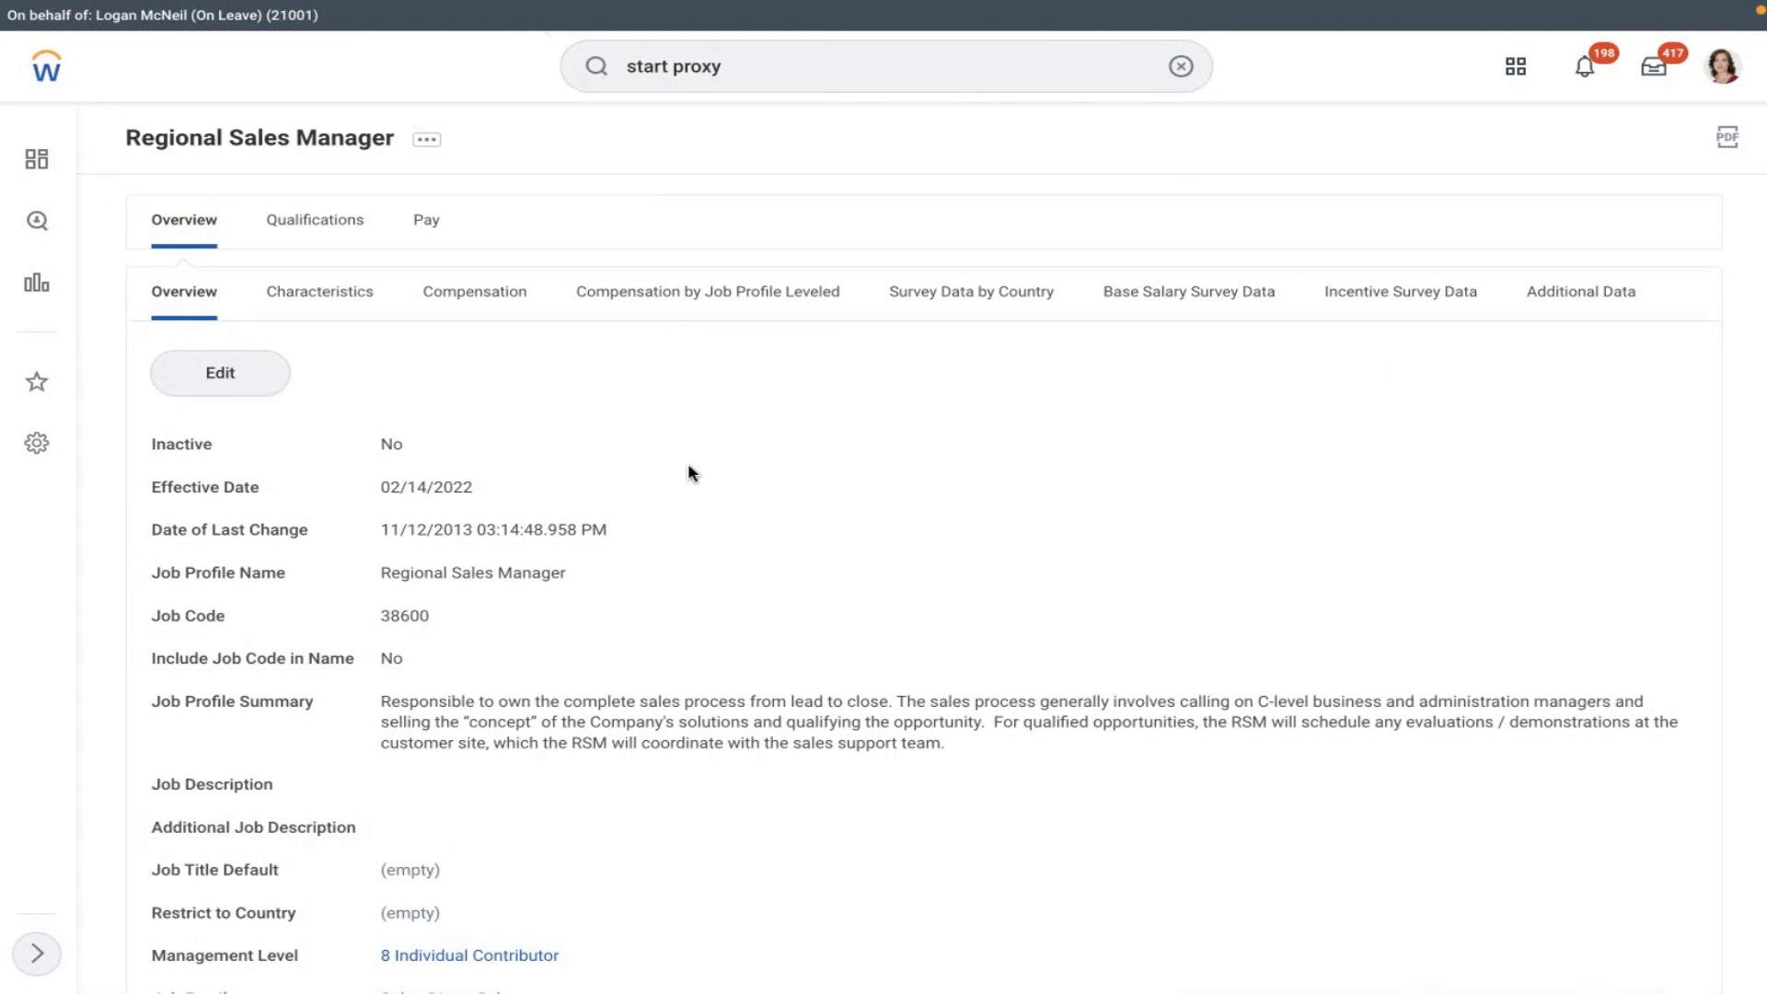
{"action": "scroll", "coordinate": [689, 466], "scroll_direction": "down", "scroll_amount": 4}
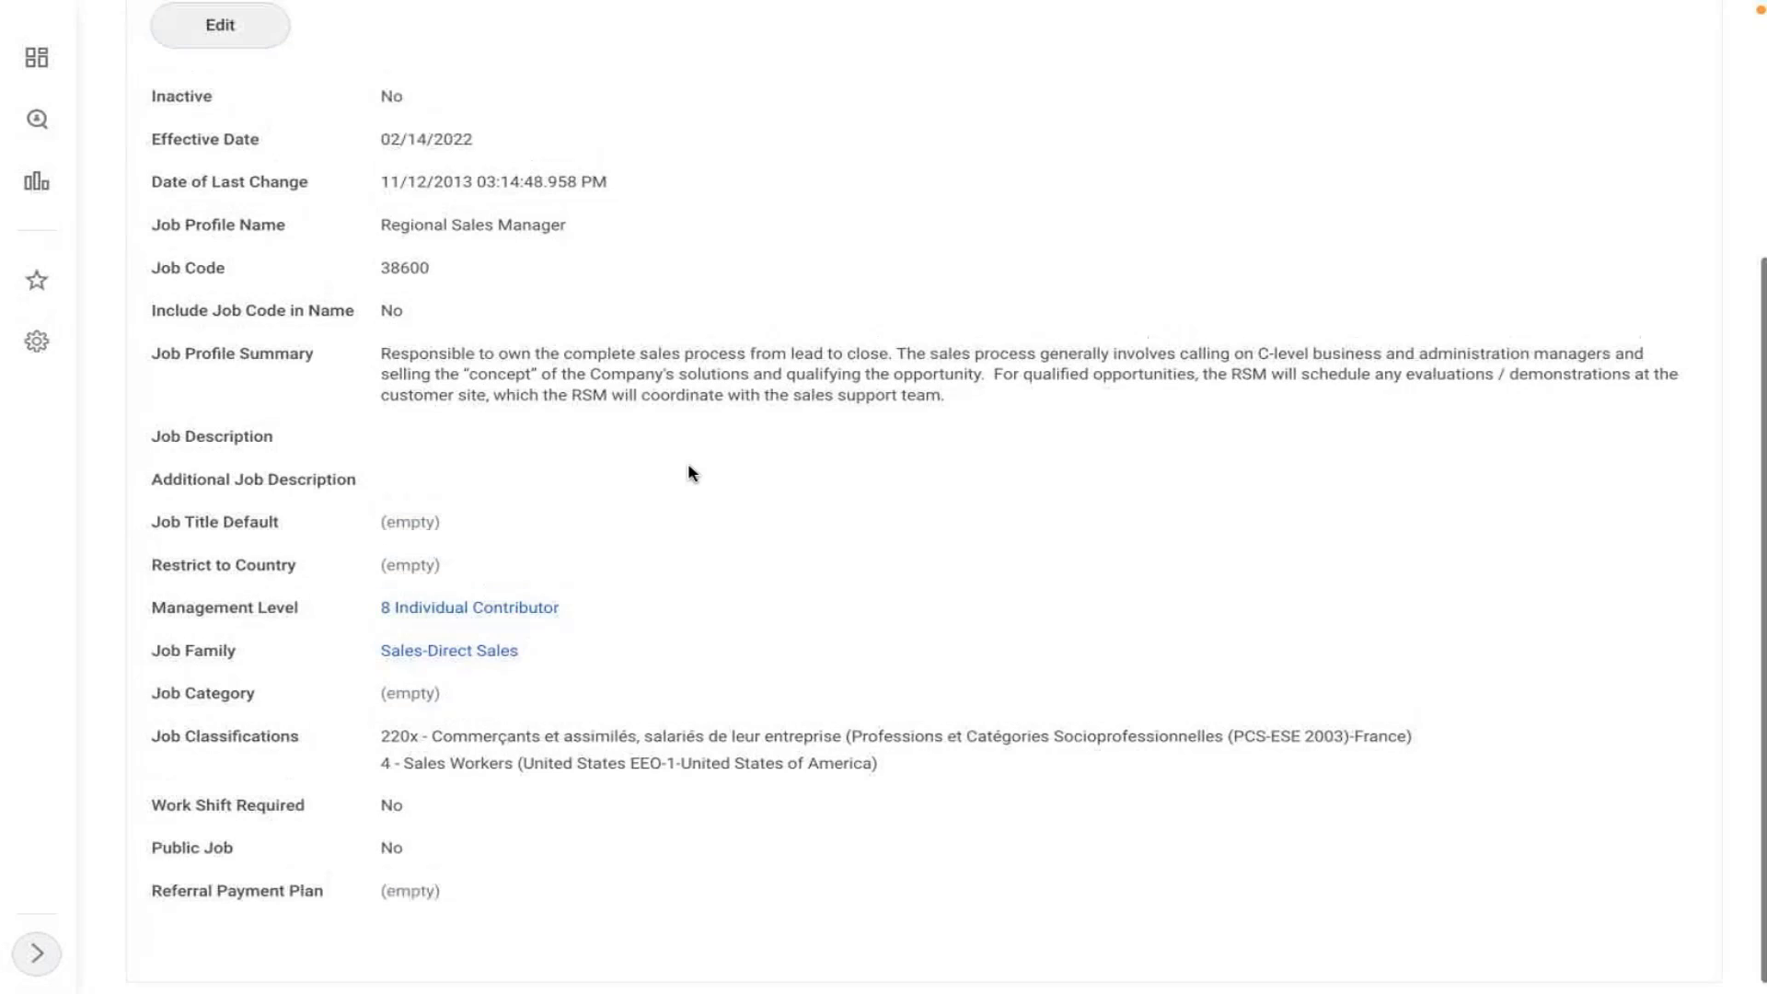
{"action": "scroll", "coordinate": [688, 462], "scroll_direction": "up", "scroll_amount": 4}
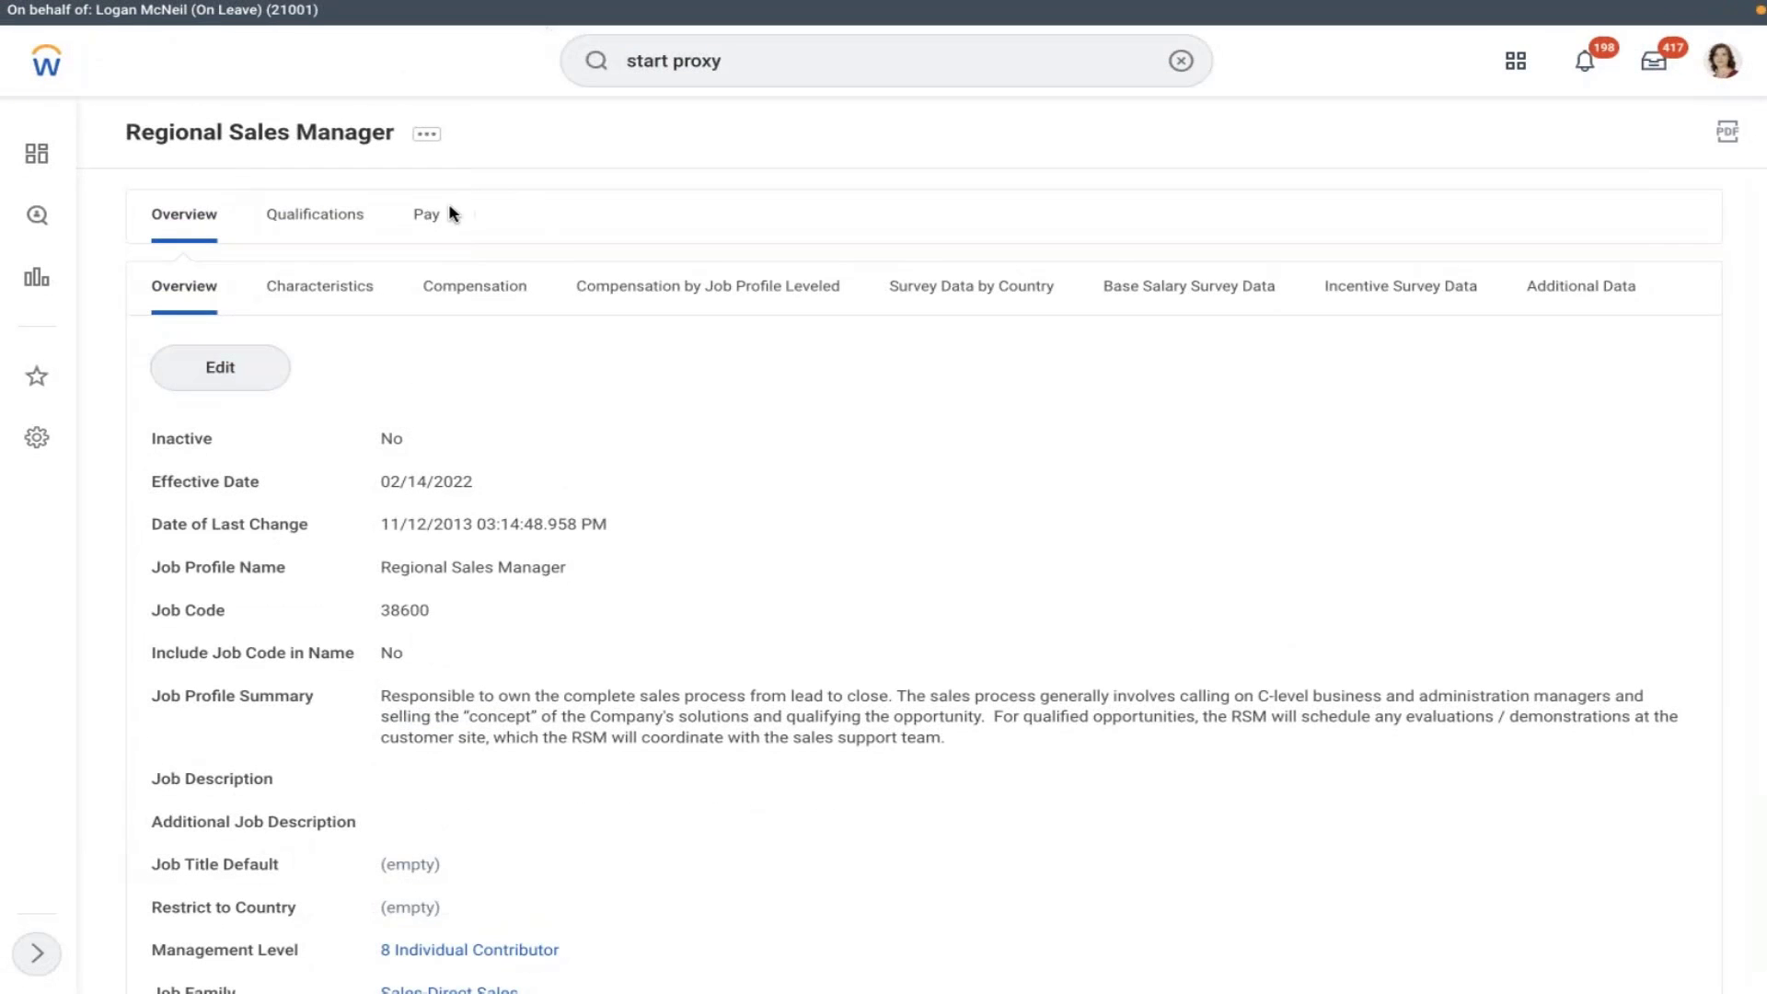
{"action": "left_click", "coordinate": [430, 219]}
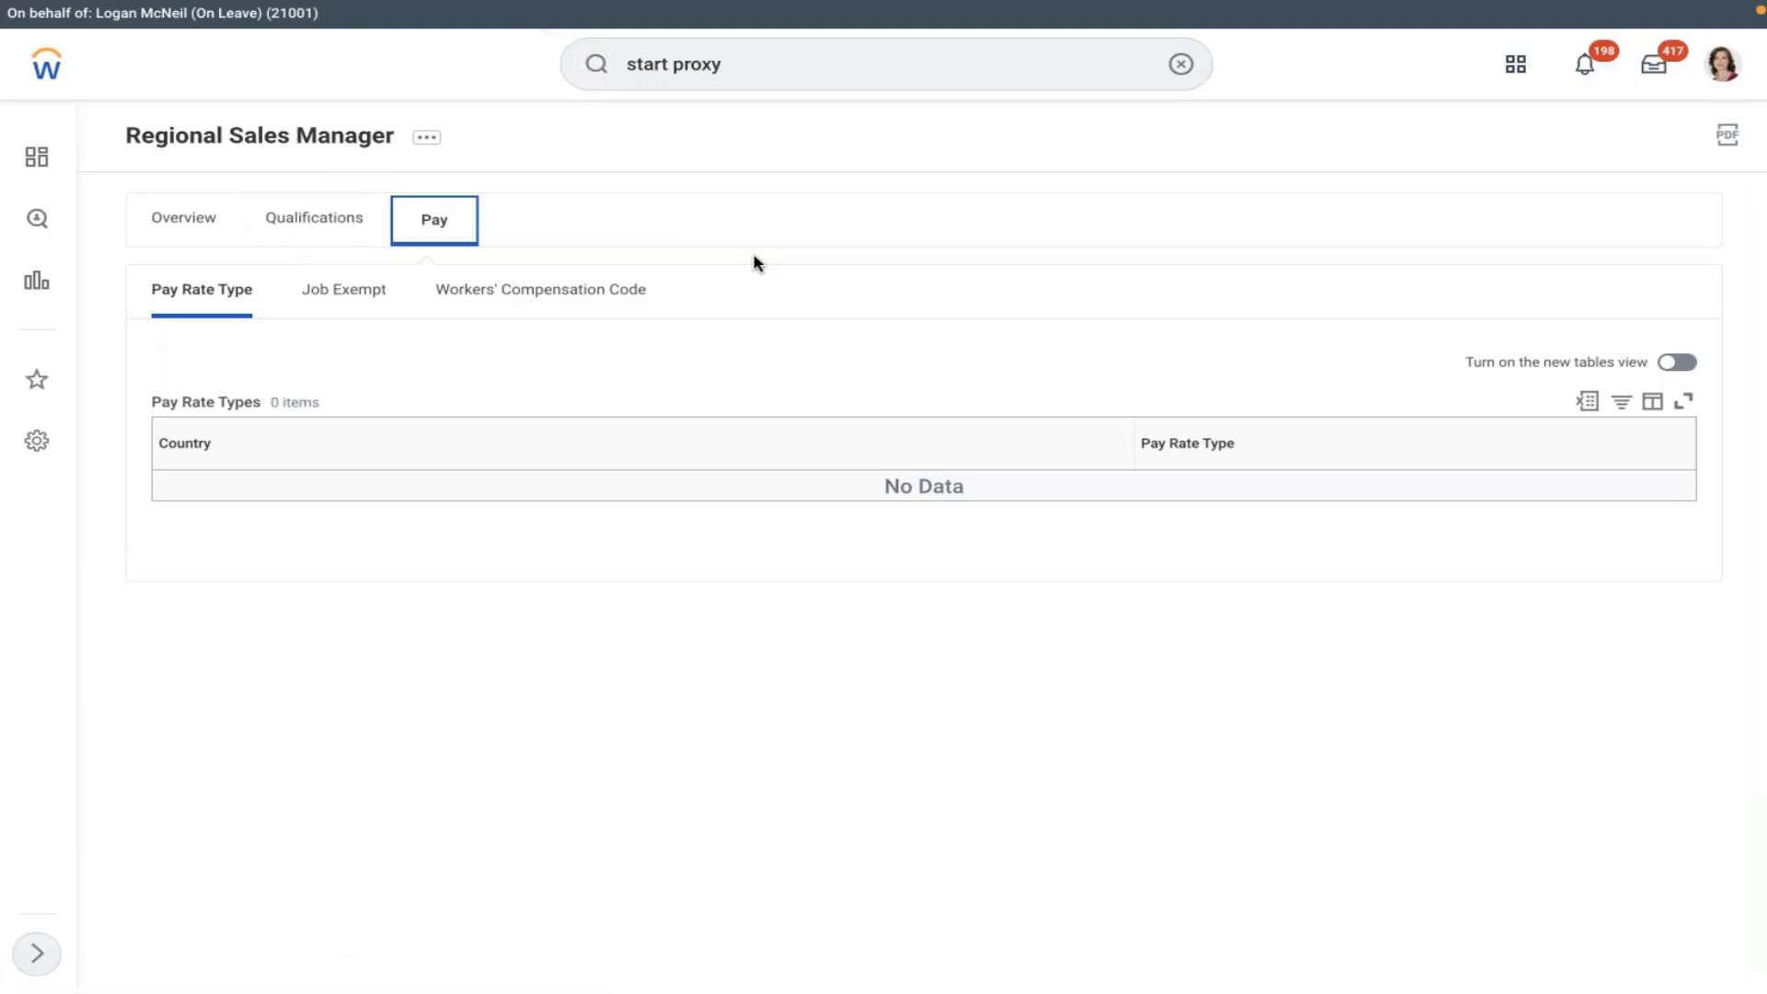
{"action": "left_click", "coordinate": [424, 141]}
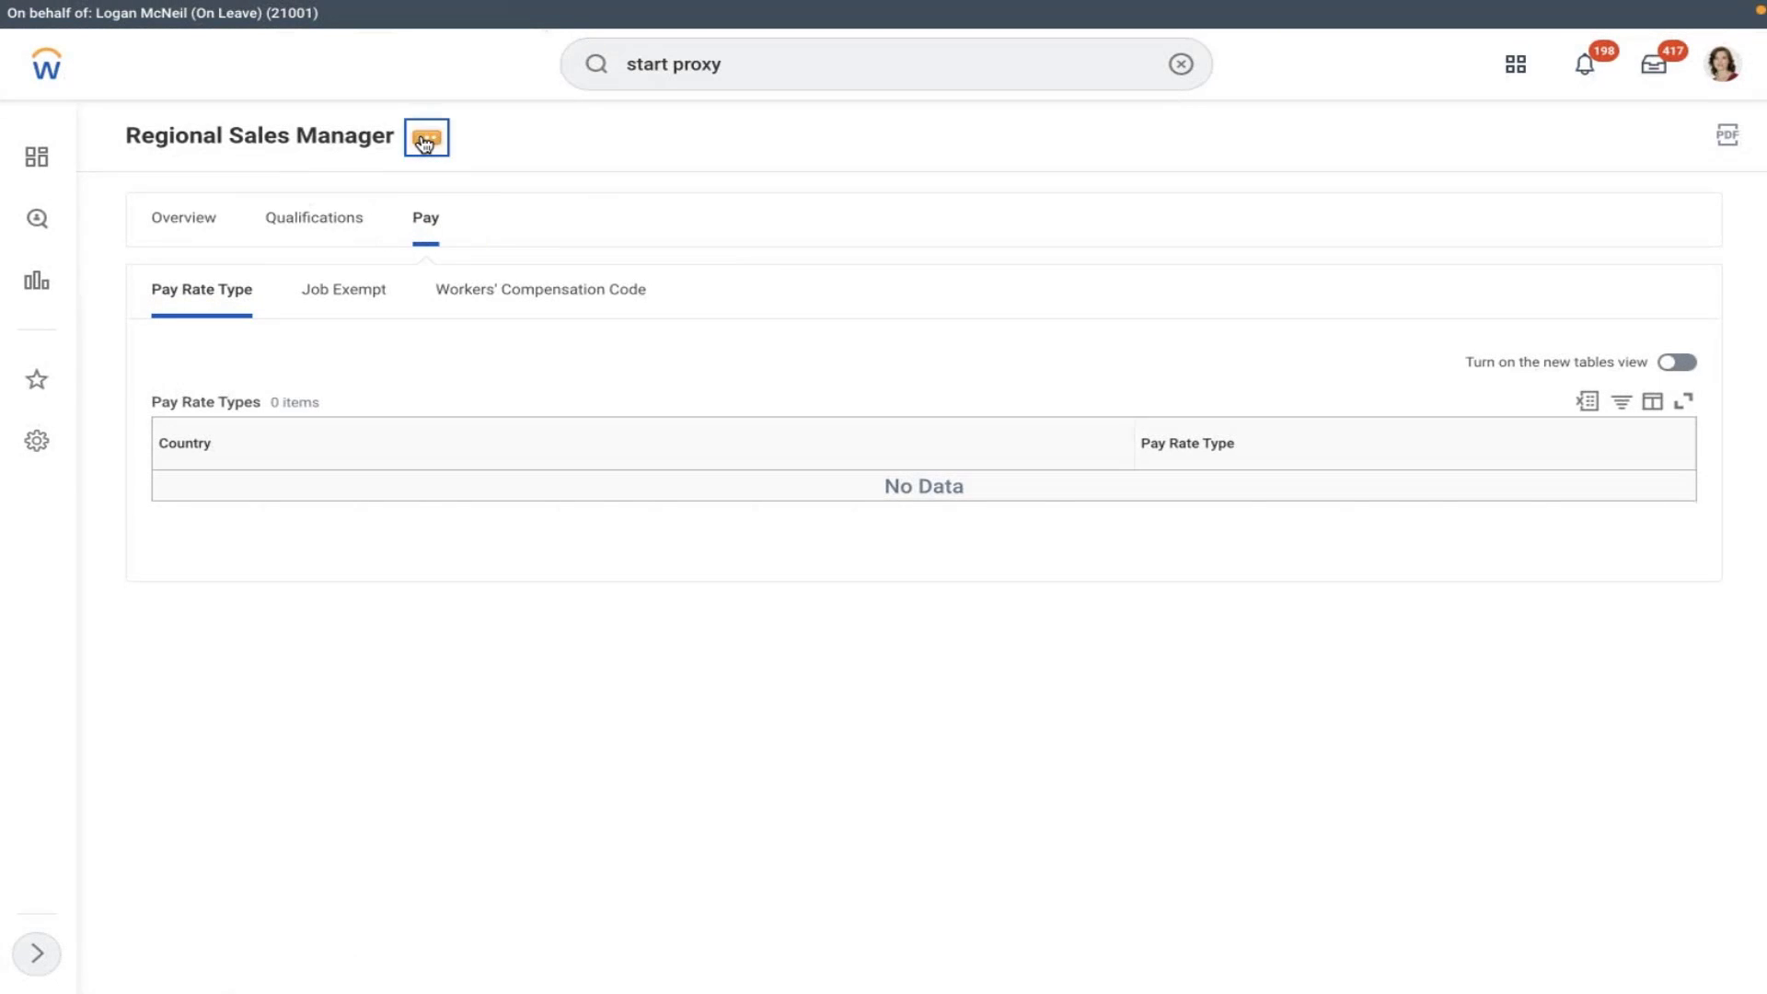
- Edit the job profile with an effective date of 01/01/2022
{"action": "mouse_move", "coordinate": [564, 222]}
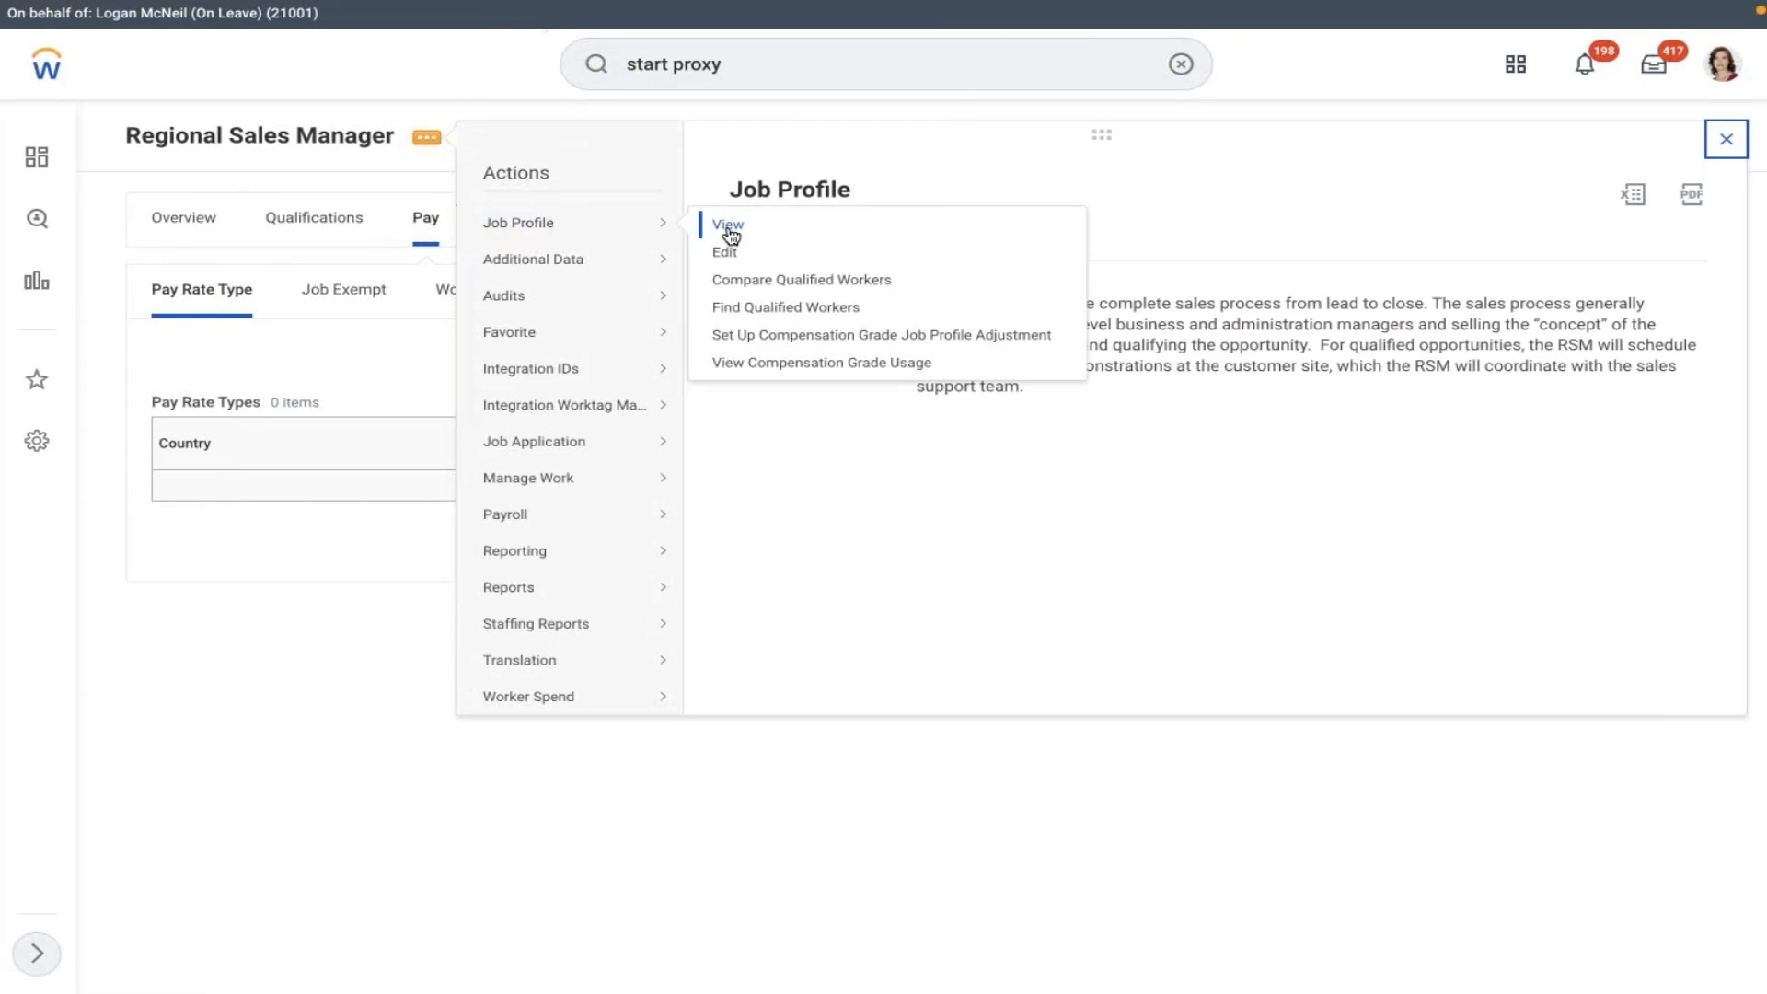
{"action": "left_click", "coordinate": [724, 253]}
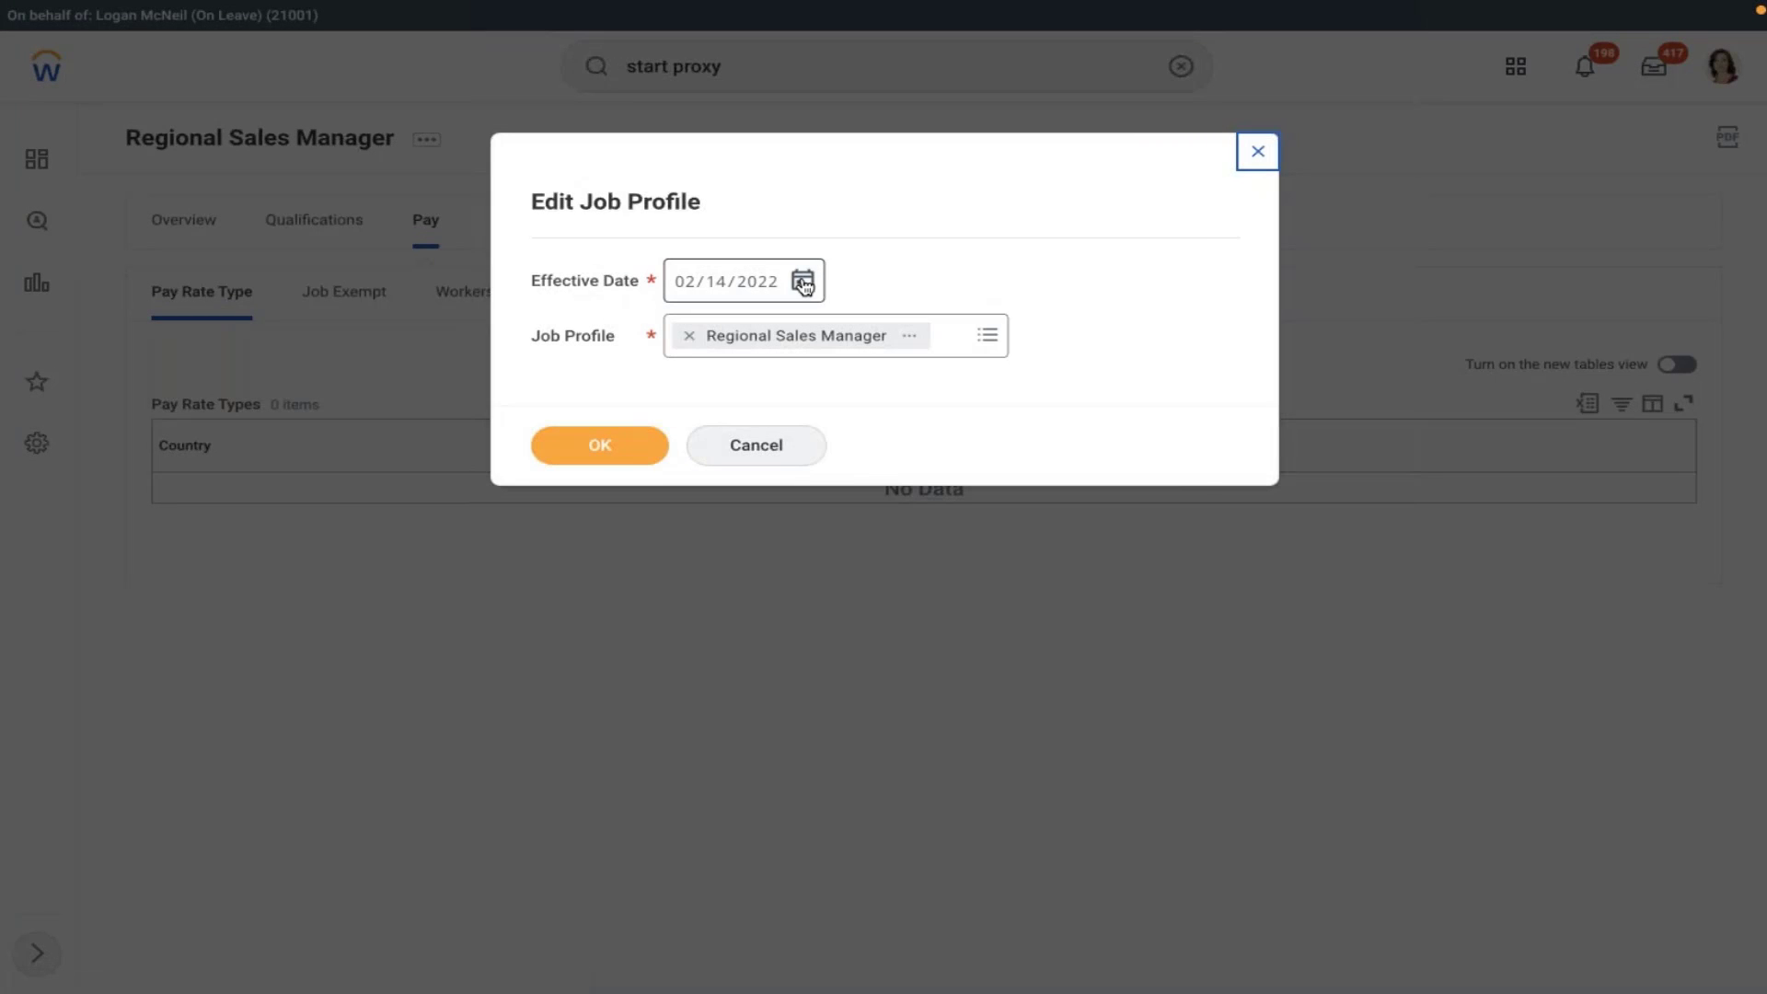
{"action": "left_click", "coordinate": [802, 282]}
{"action": "left_click", "coordinate": [850, 270]}
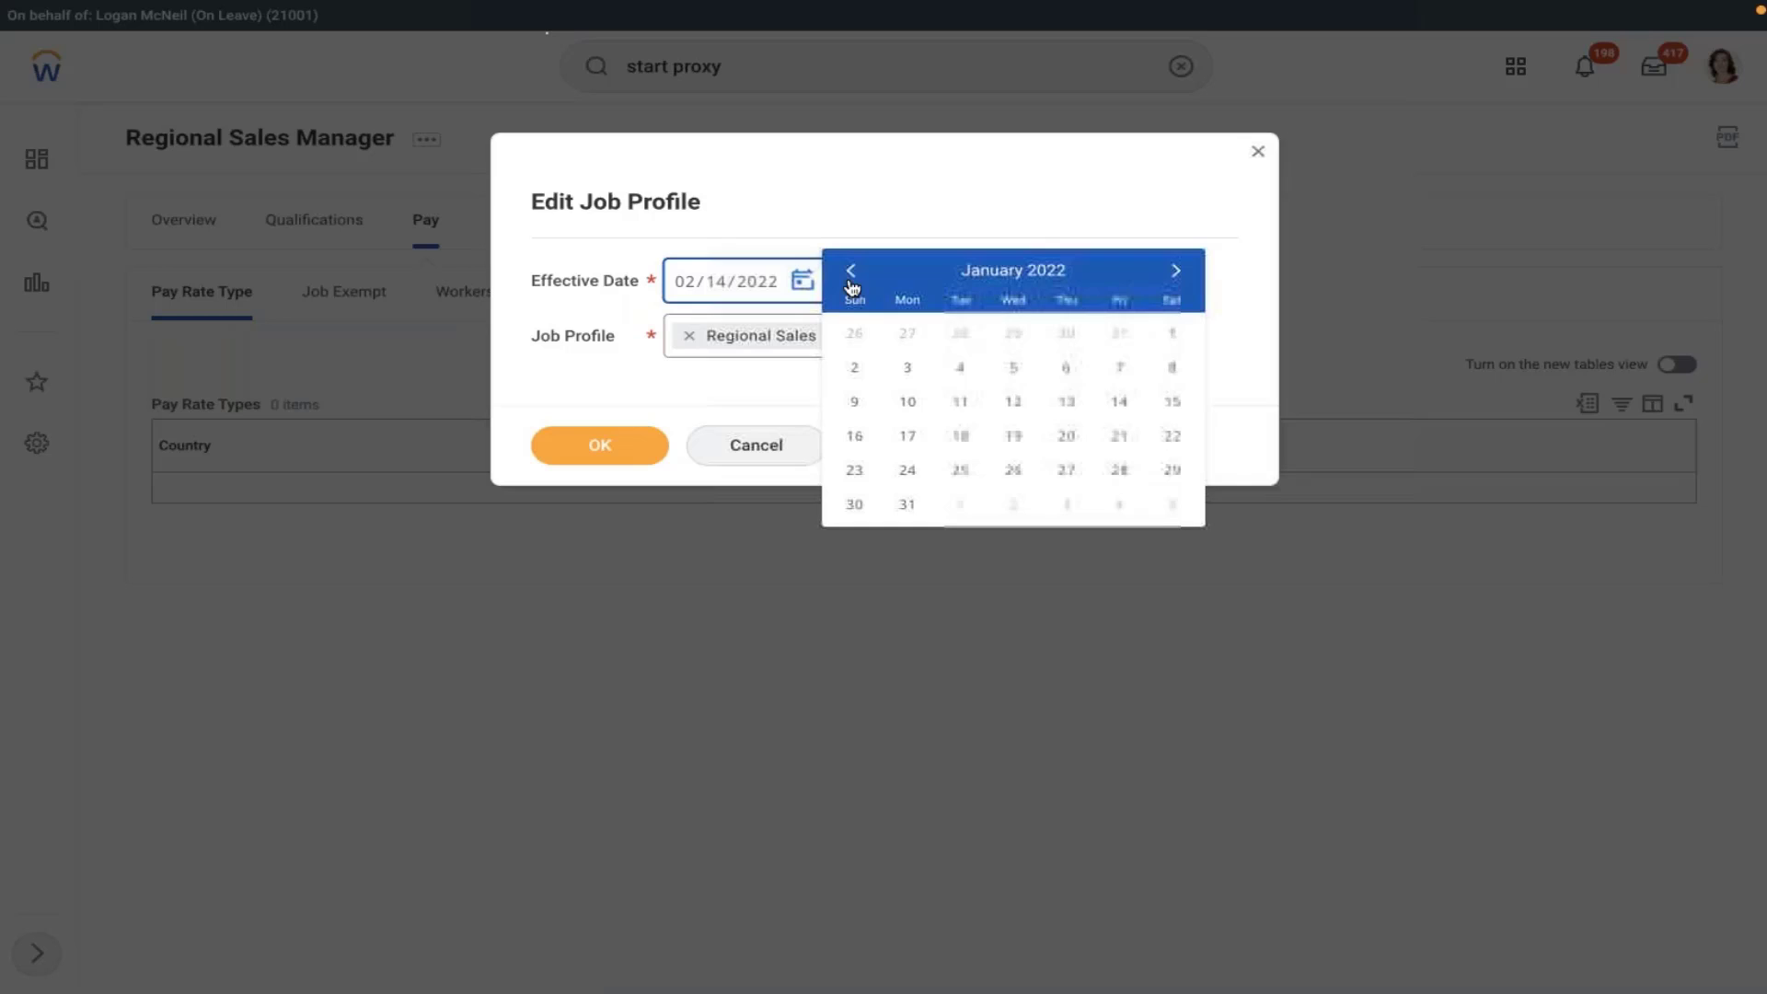
{"action": "left_click", "coordinate": [1170, 332]}
{"action": "left_click", "coordinate": [598, 445]}
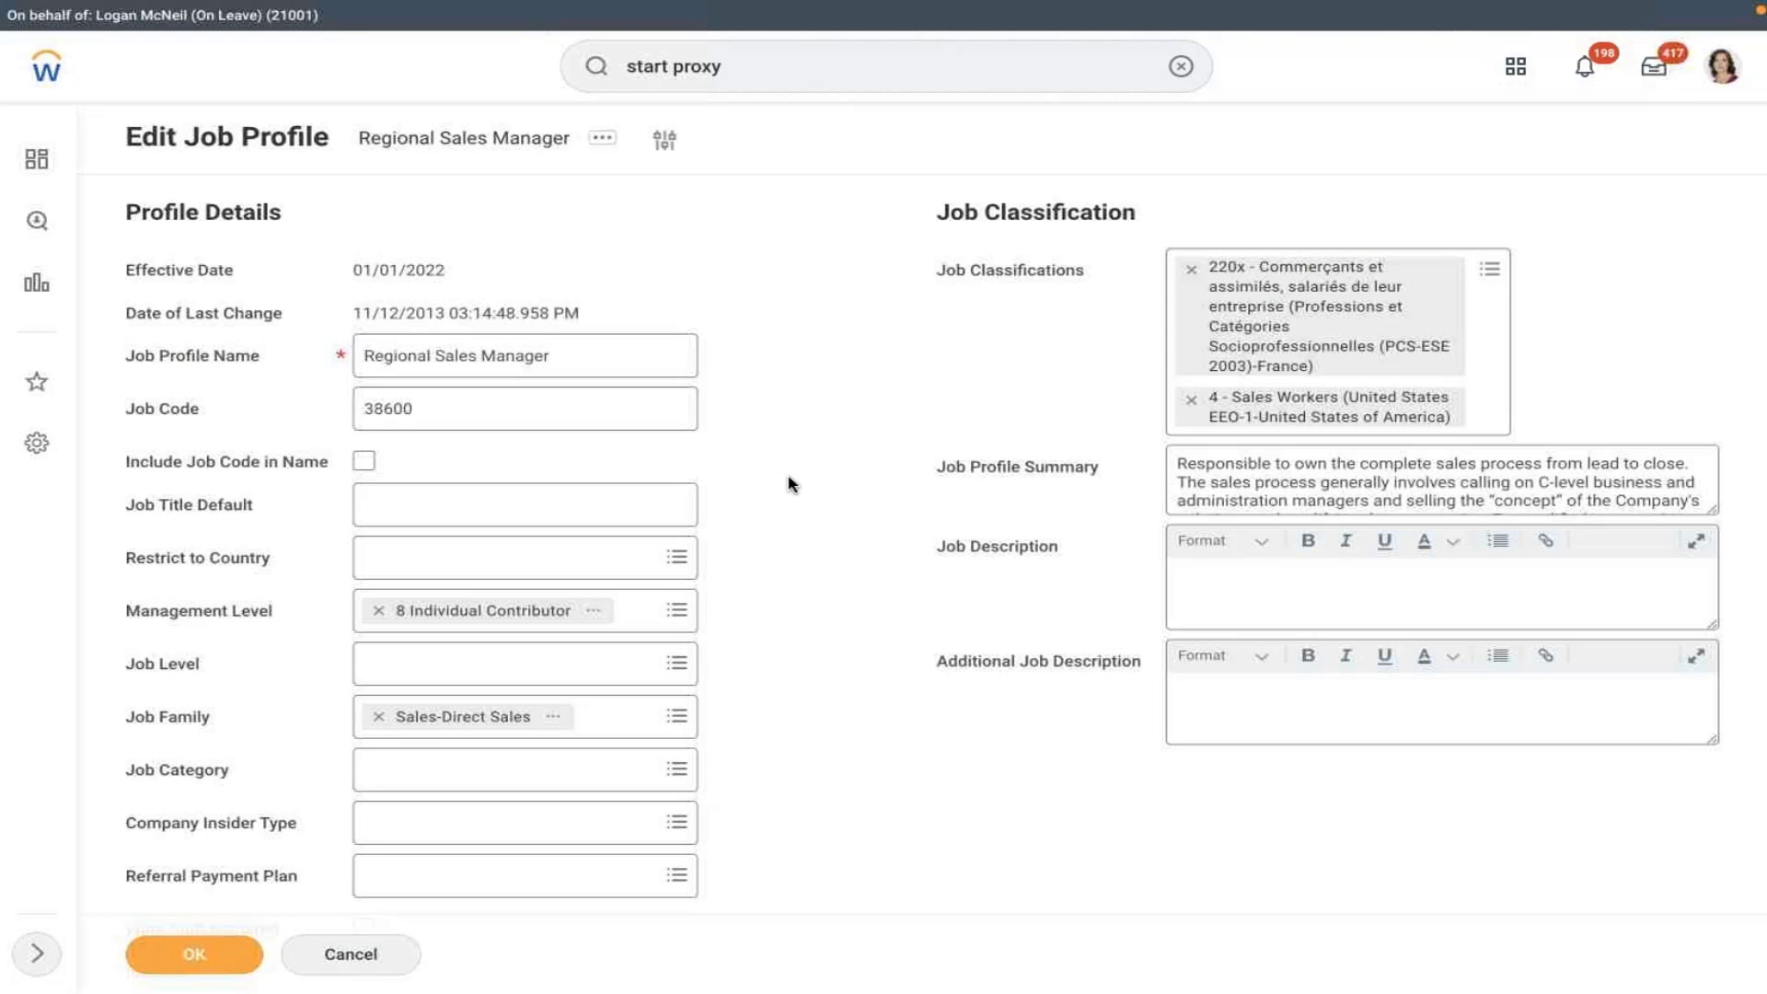
- Add a United States of America pay rate type of Salaried and save the profile
{"action": "scroll", "coordinate": [790, 484], "scroll_direction": "down", "scroll_amount": 10}
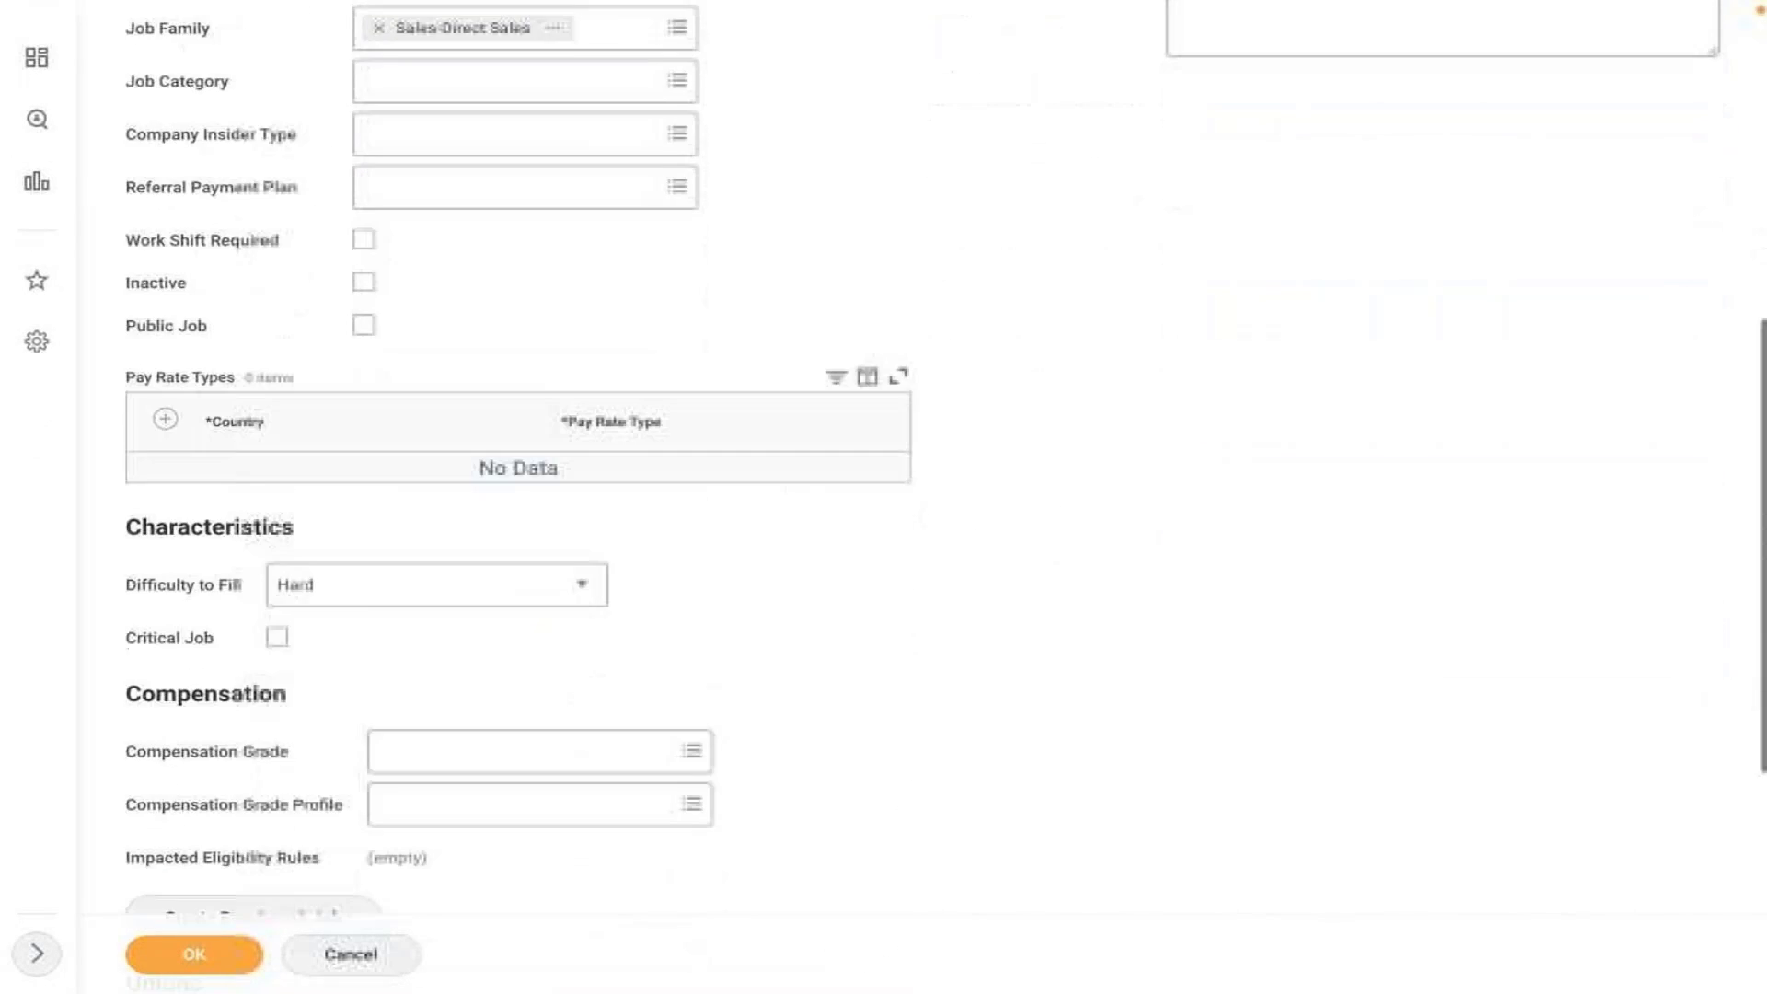
{"action": "scroll", "coordinate": [582, 399], "scroll_direction": "down", "scroll_amount": 2}
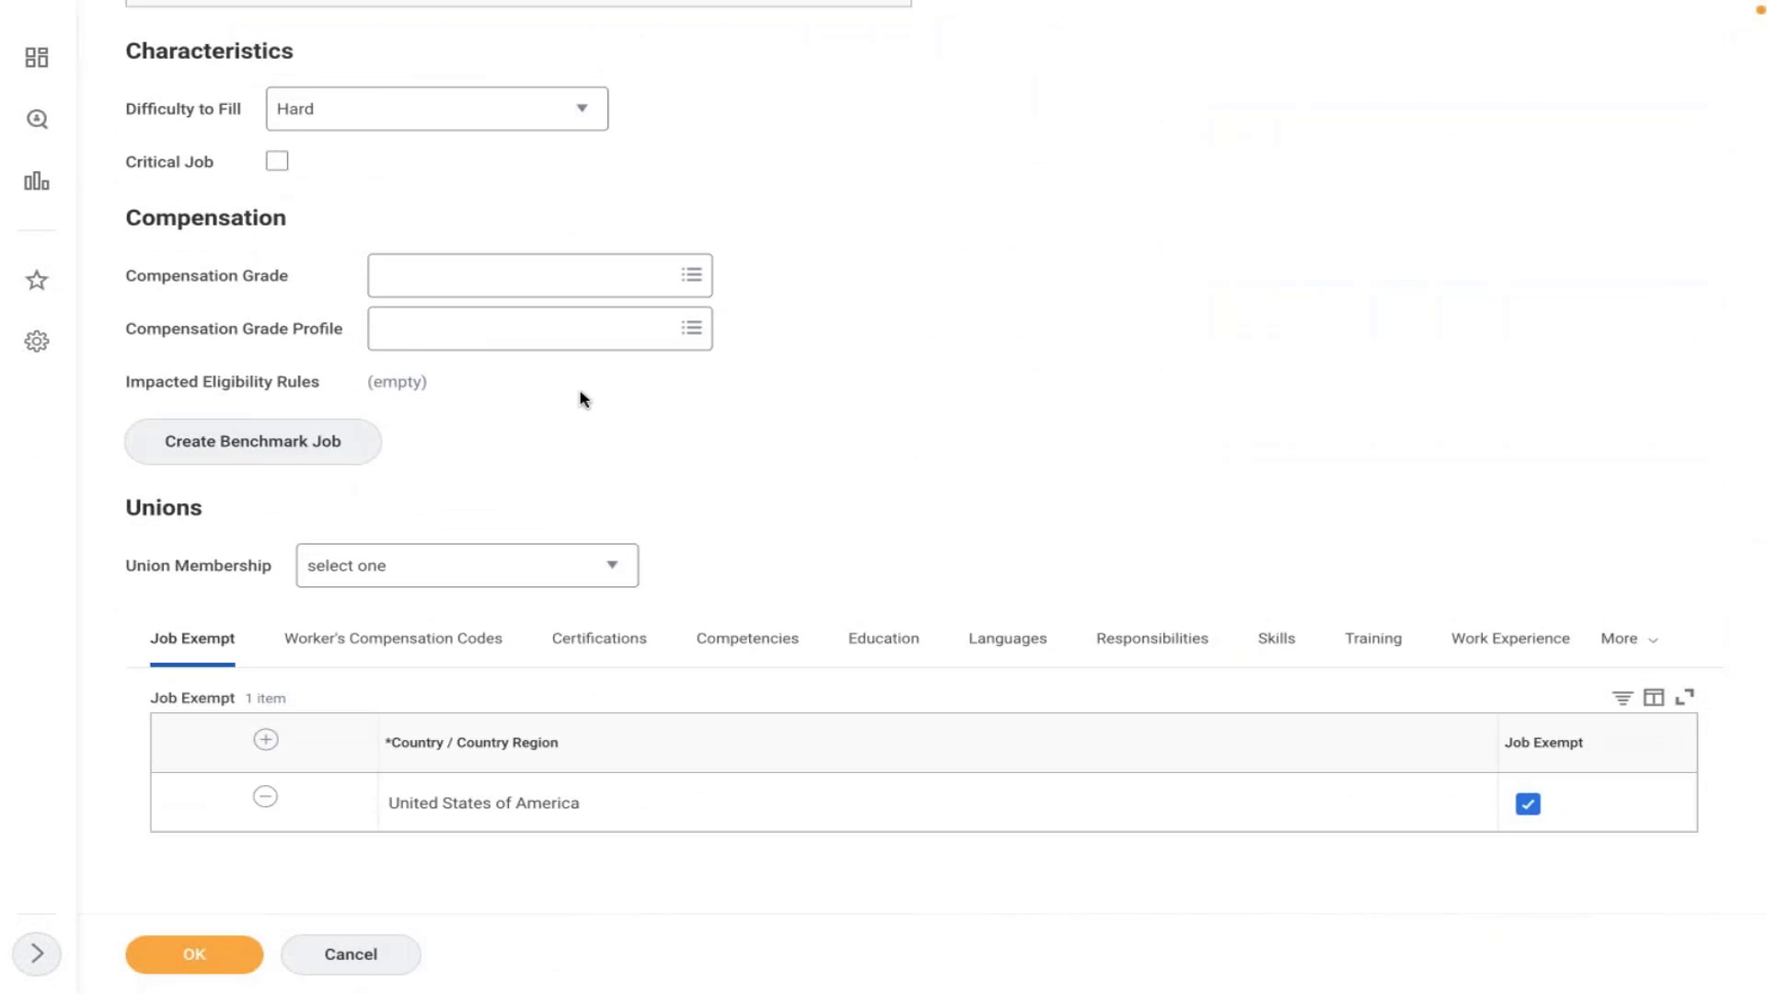
{"action": "scroll", "coordinate": [493, 202], "scroll_direction": "up", "scroll_amount": 3}
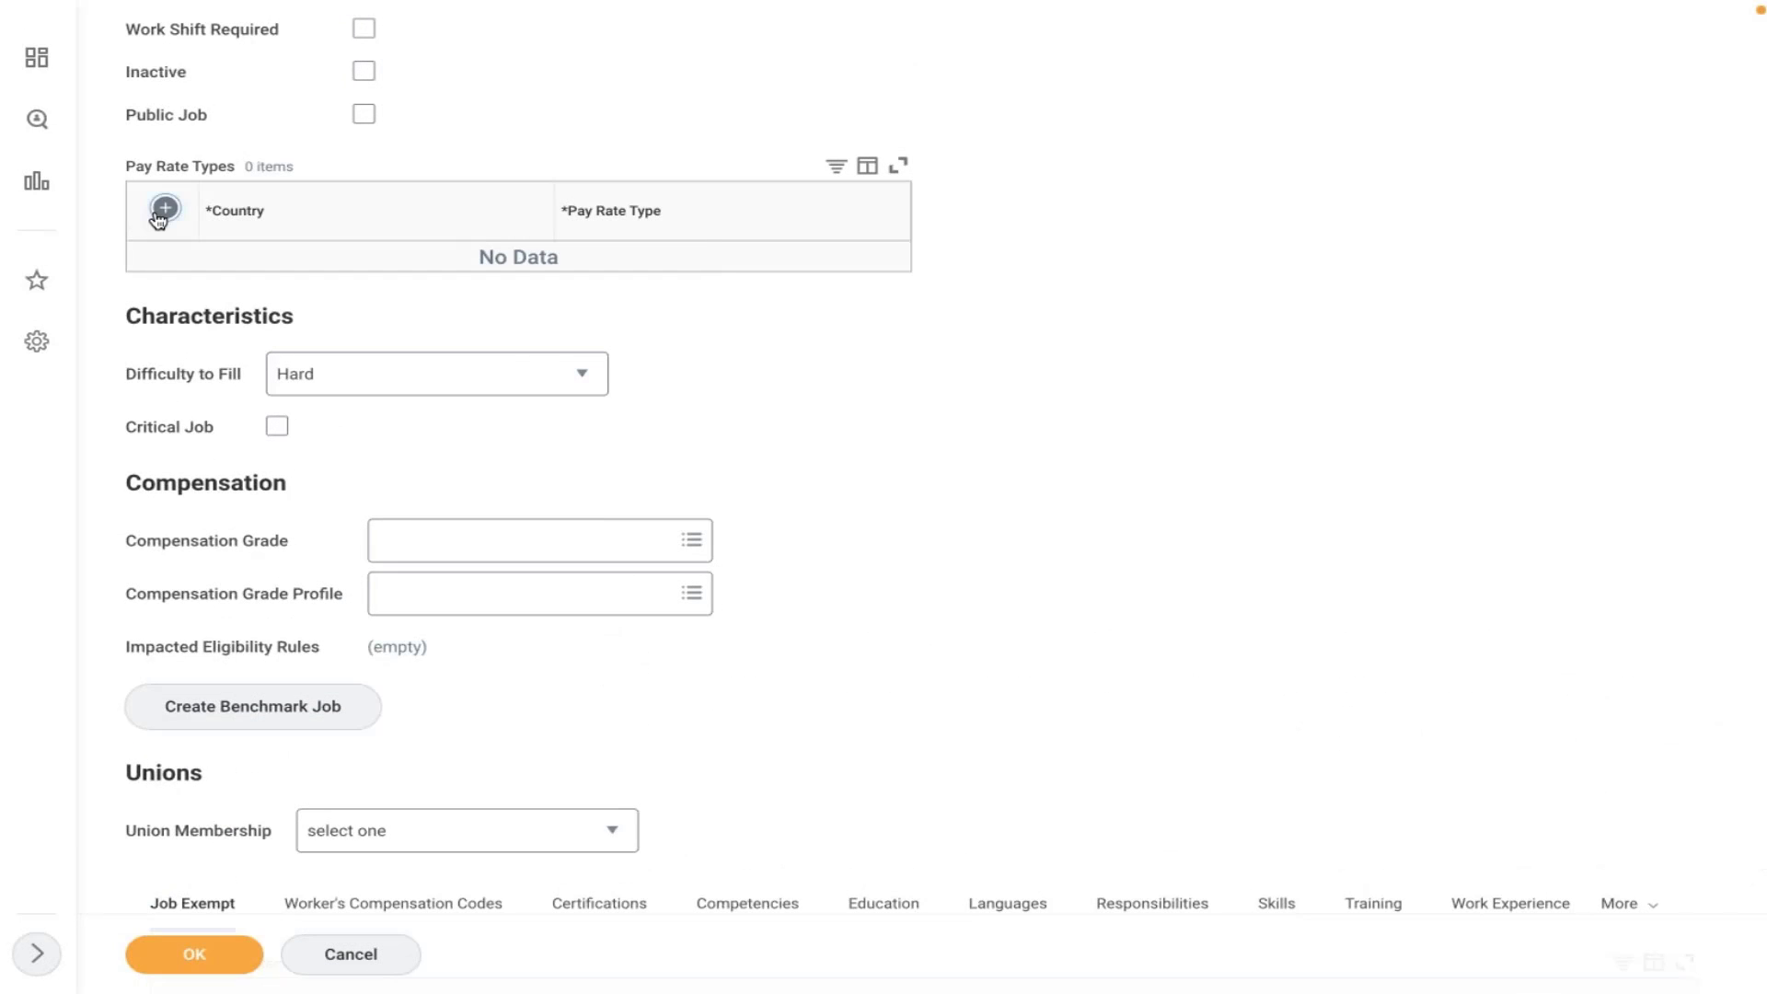
{"action": "left_click", "coordinate": [160, 217]}
{"action": "left_click", "coordinate": [352, 276]}
{"action": "type", "text": "usa"}
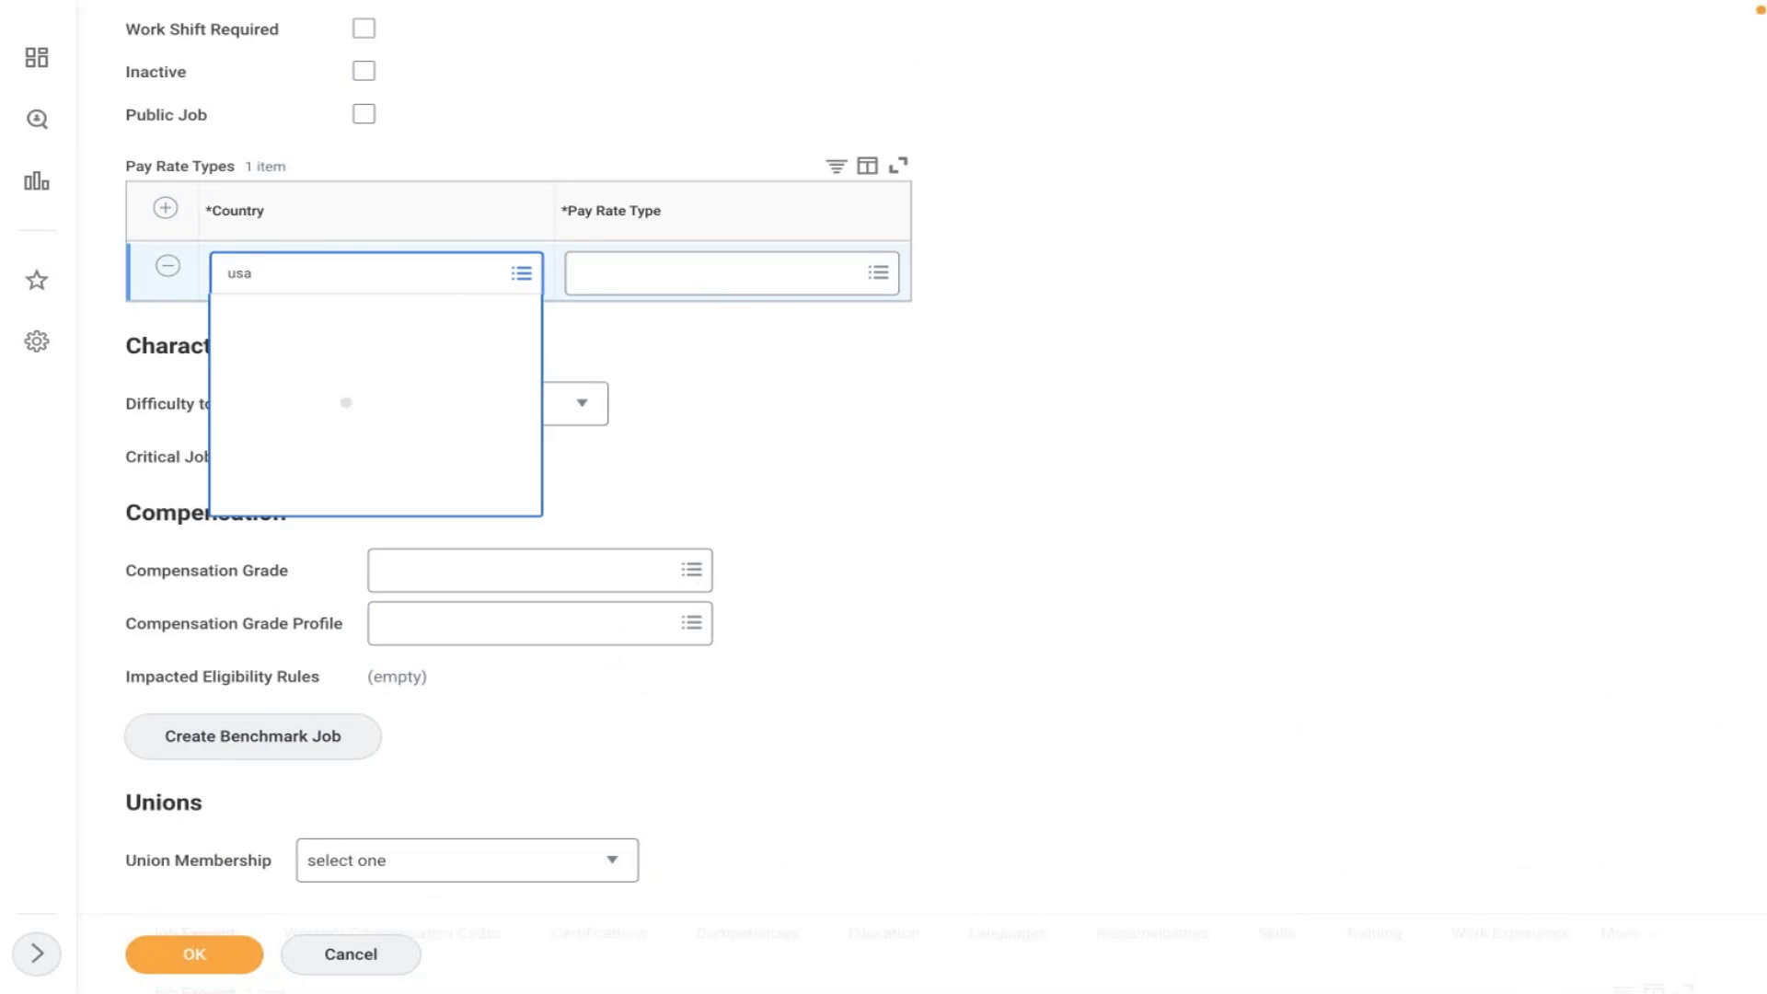
{"action": "left_click", "coordinate": [296, 461]}
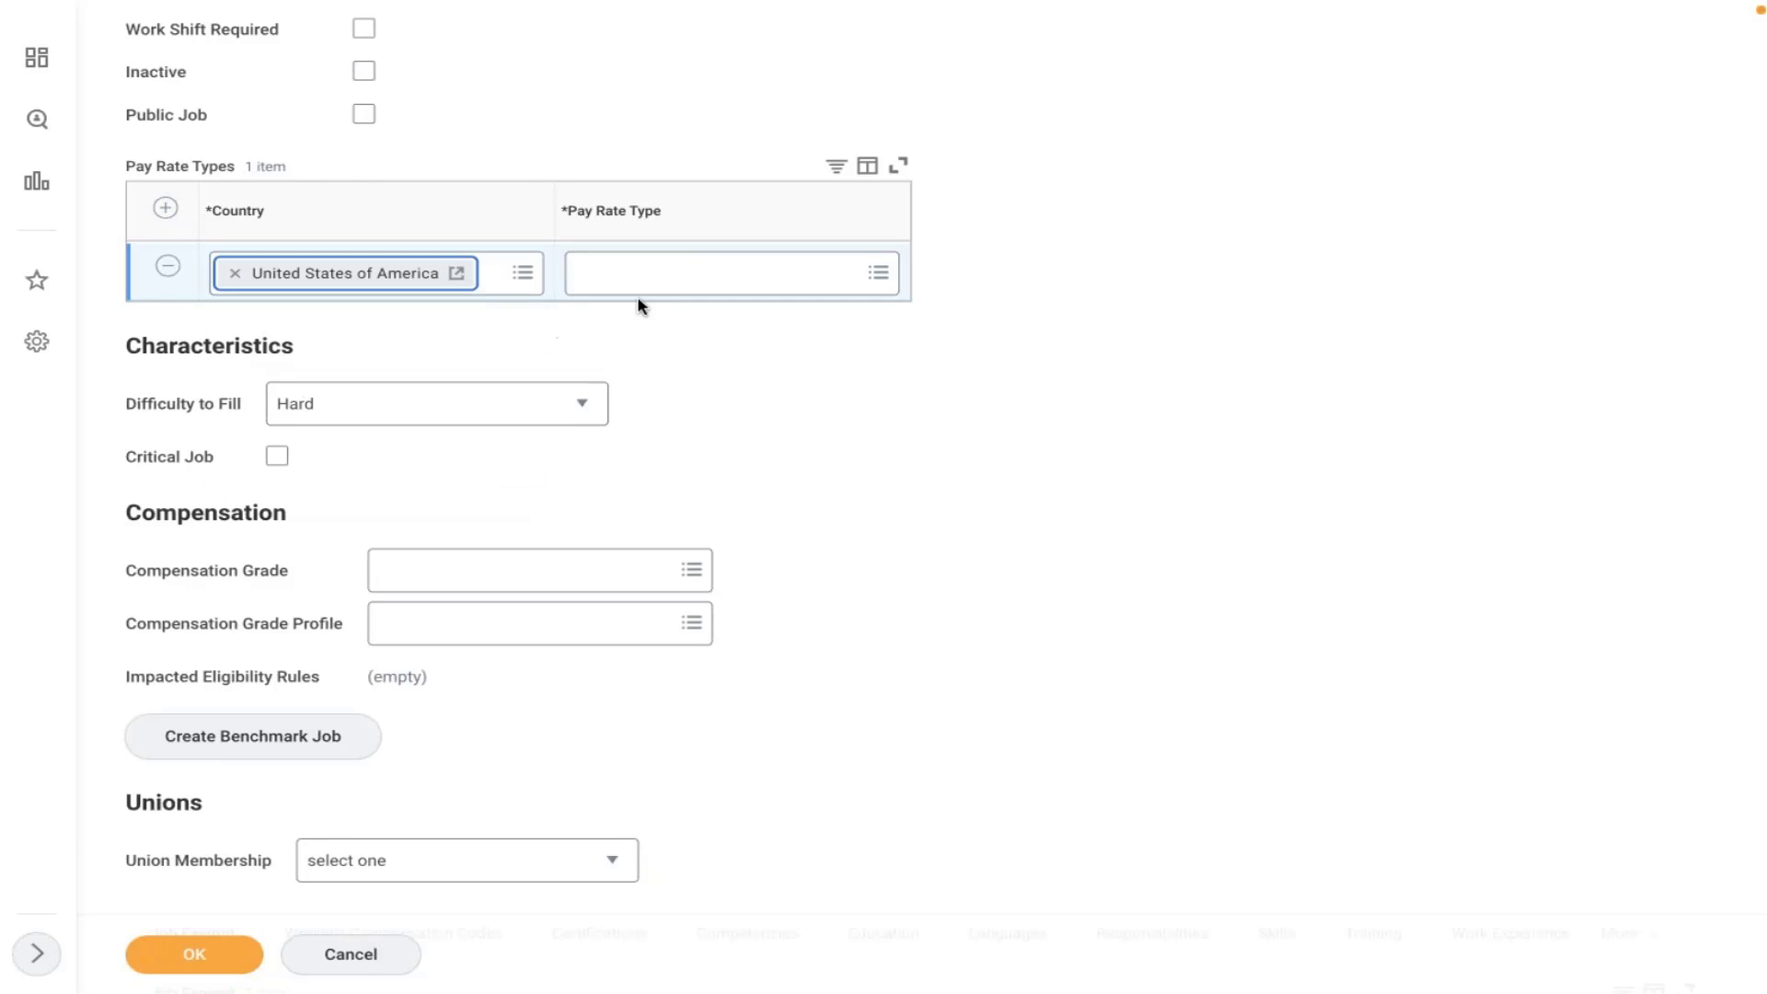
{"action": "left_click", "coordinate": [636, 281]}
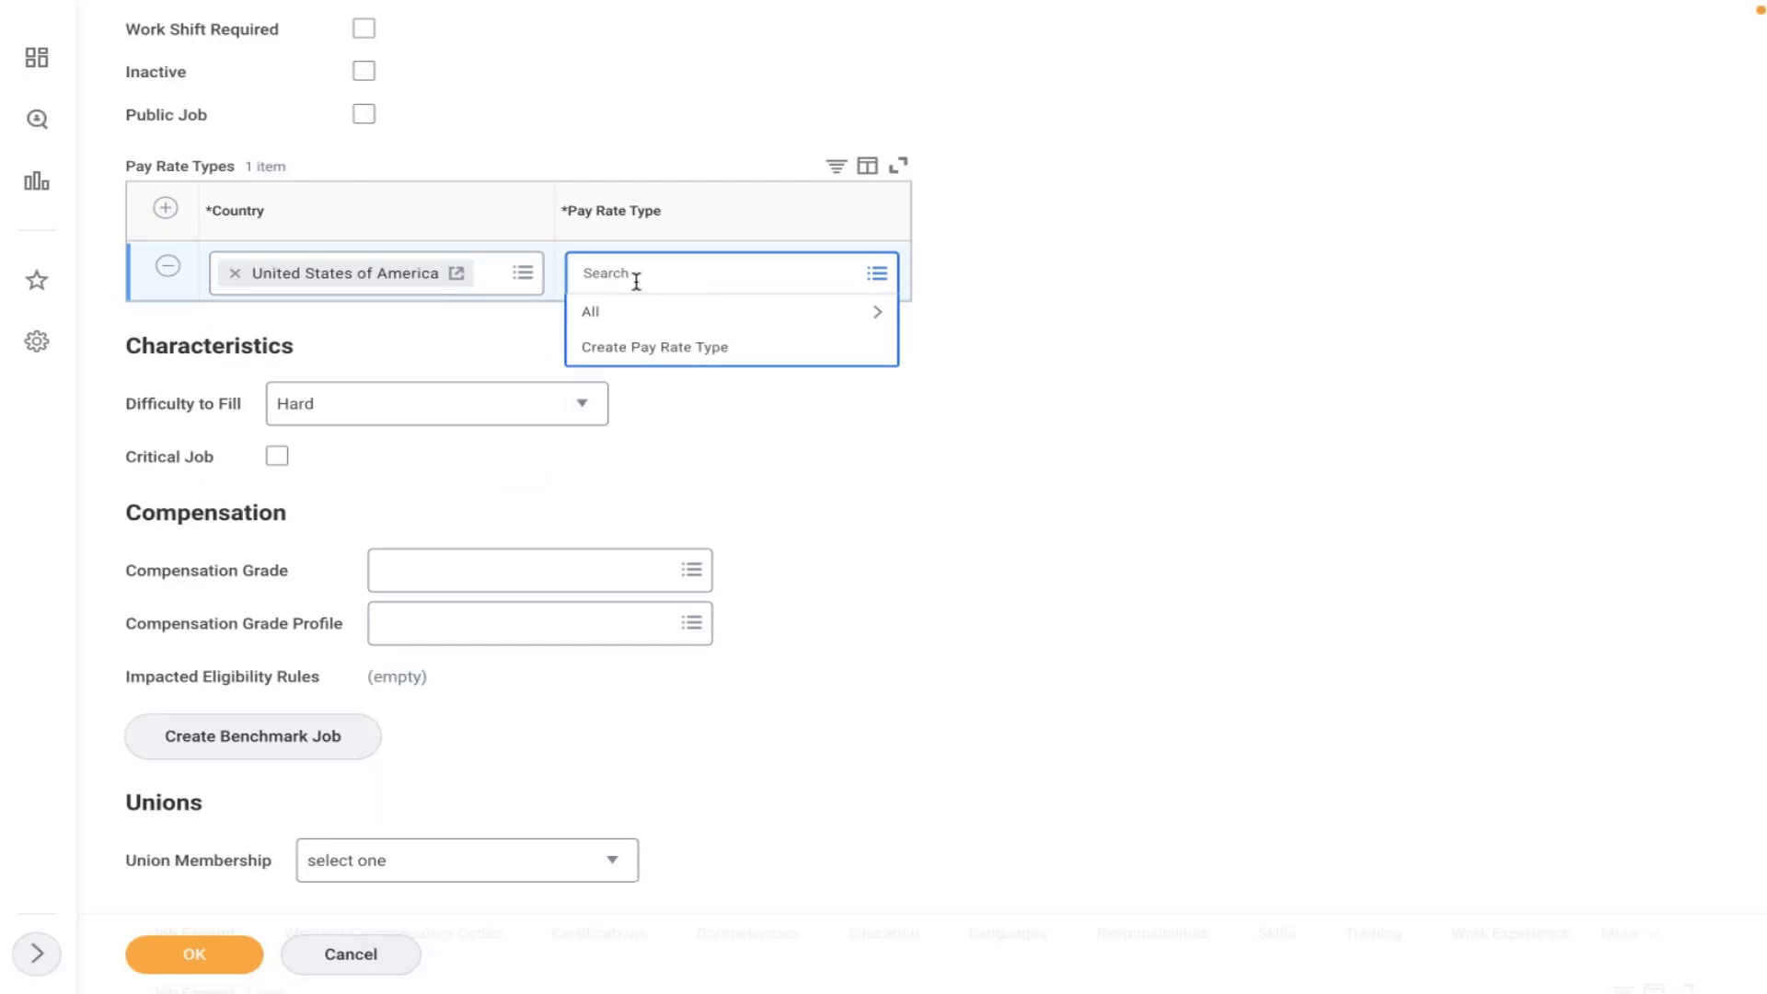
{"action": "left_click", "coordinate": [653, 319]}
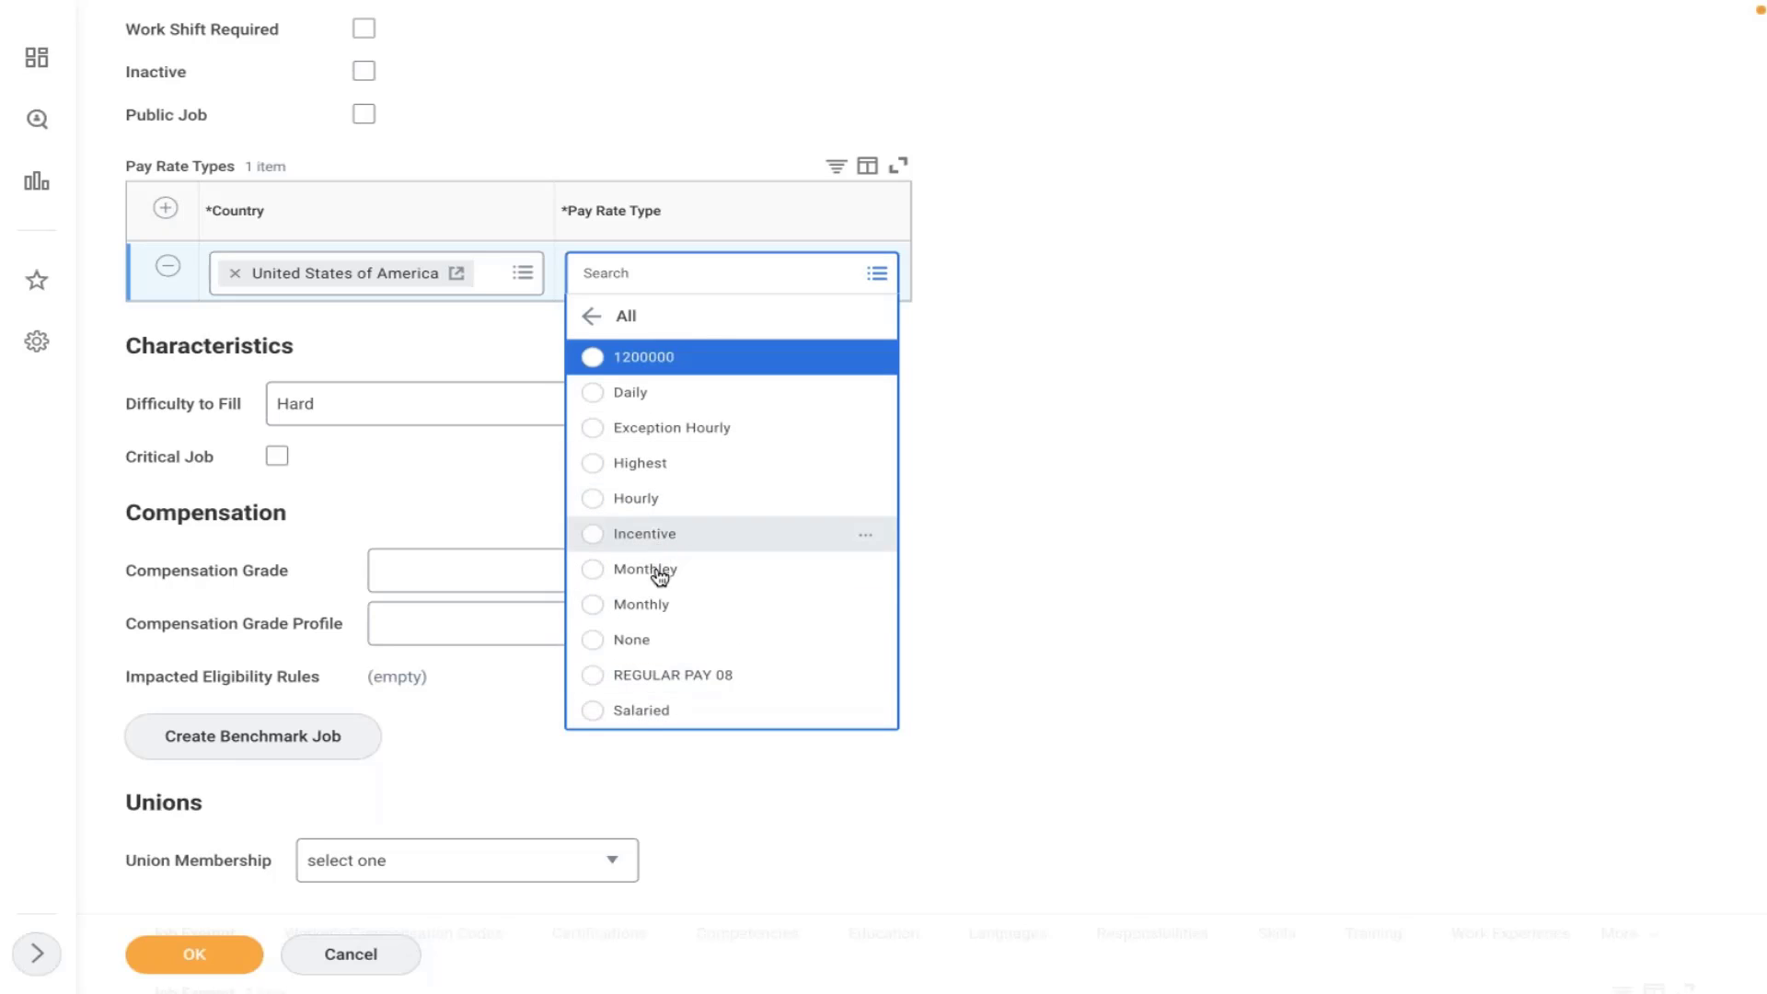
{"action": "left_click", "coordinate": [641, 709]}
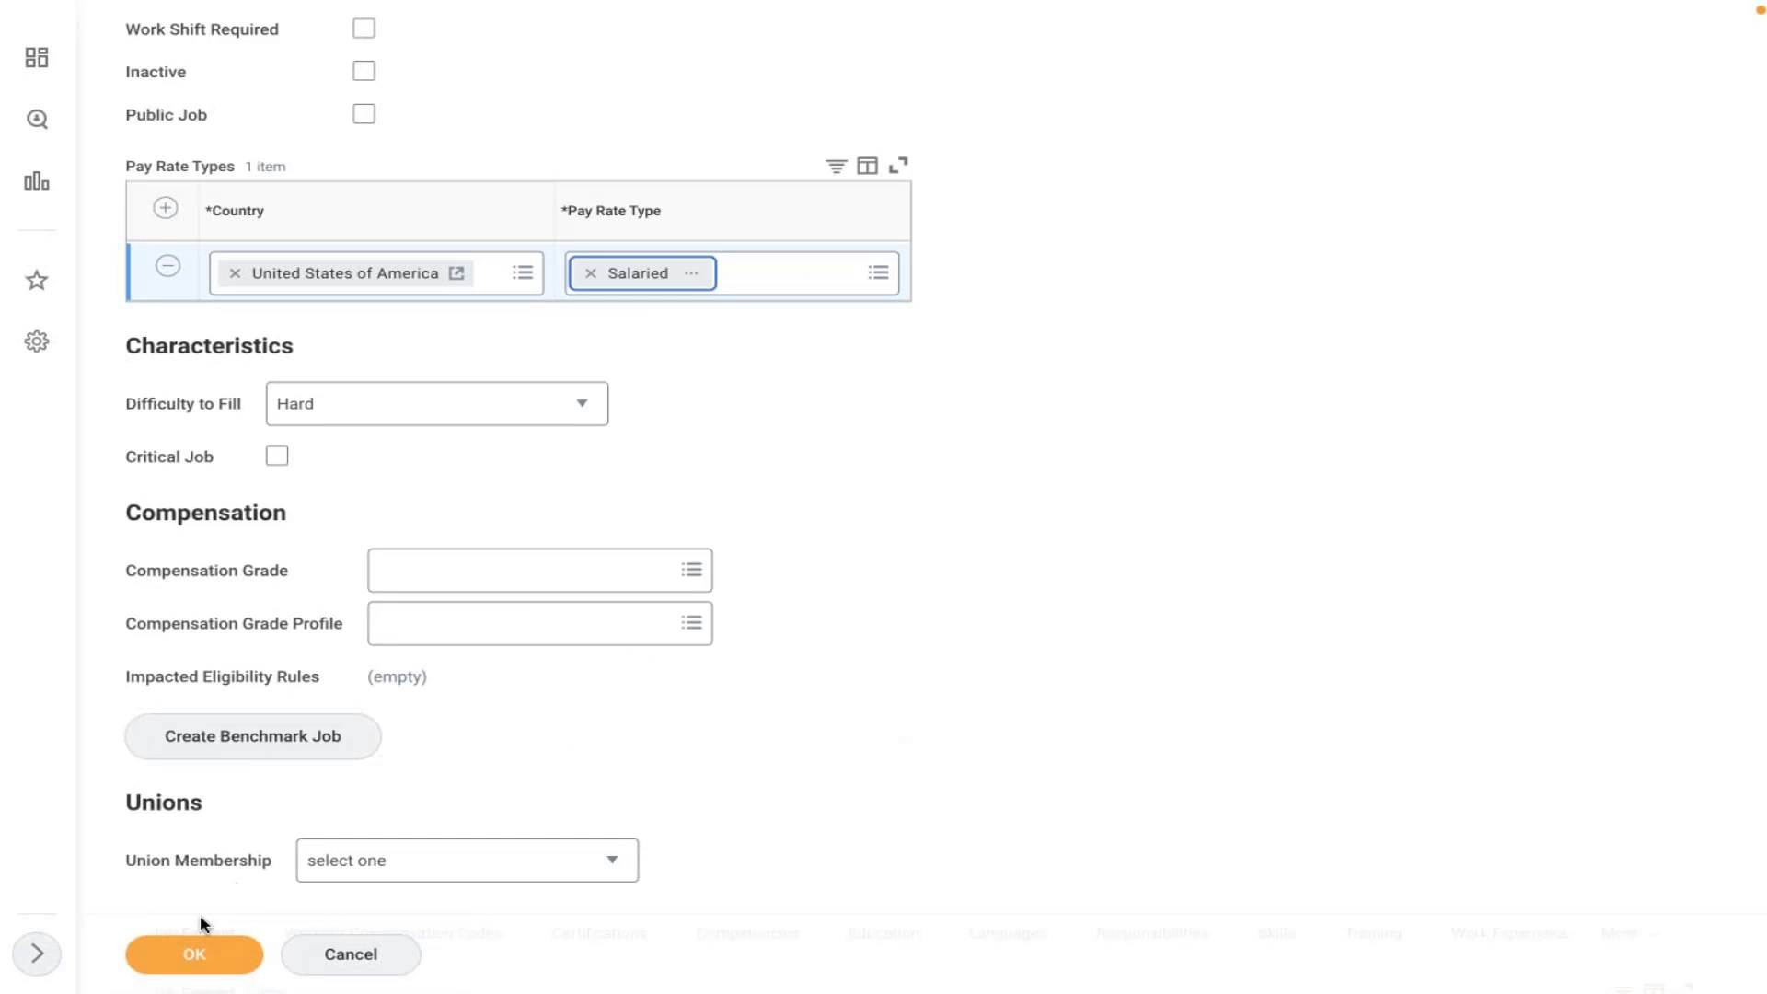
{"action": "left_click", "coordinate": [199, 947]}
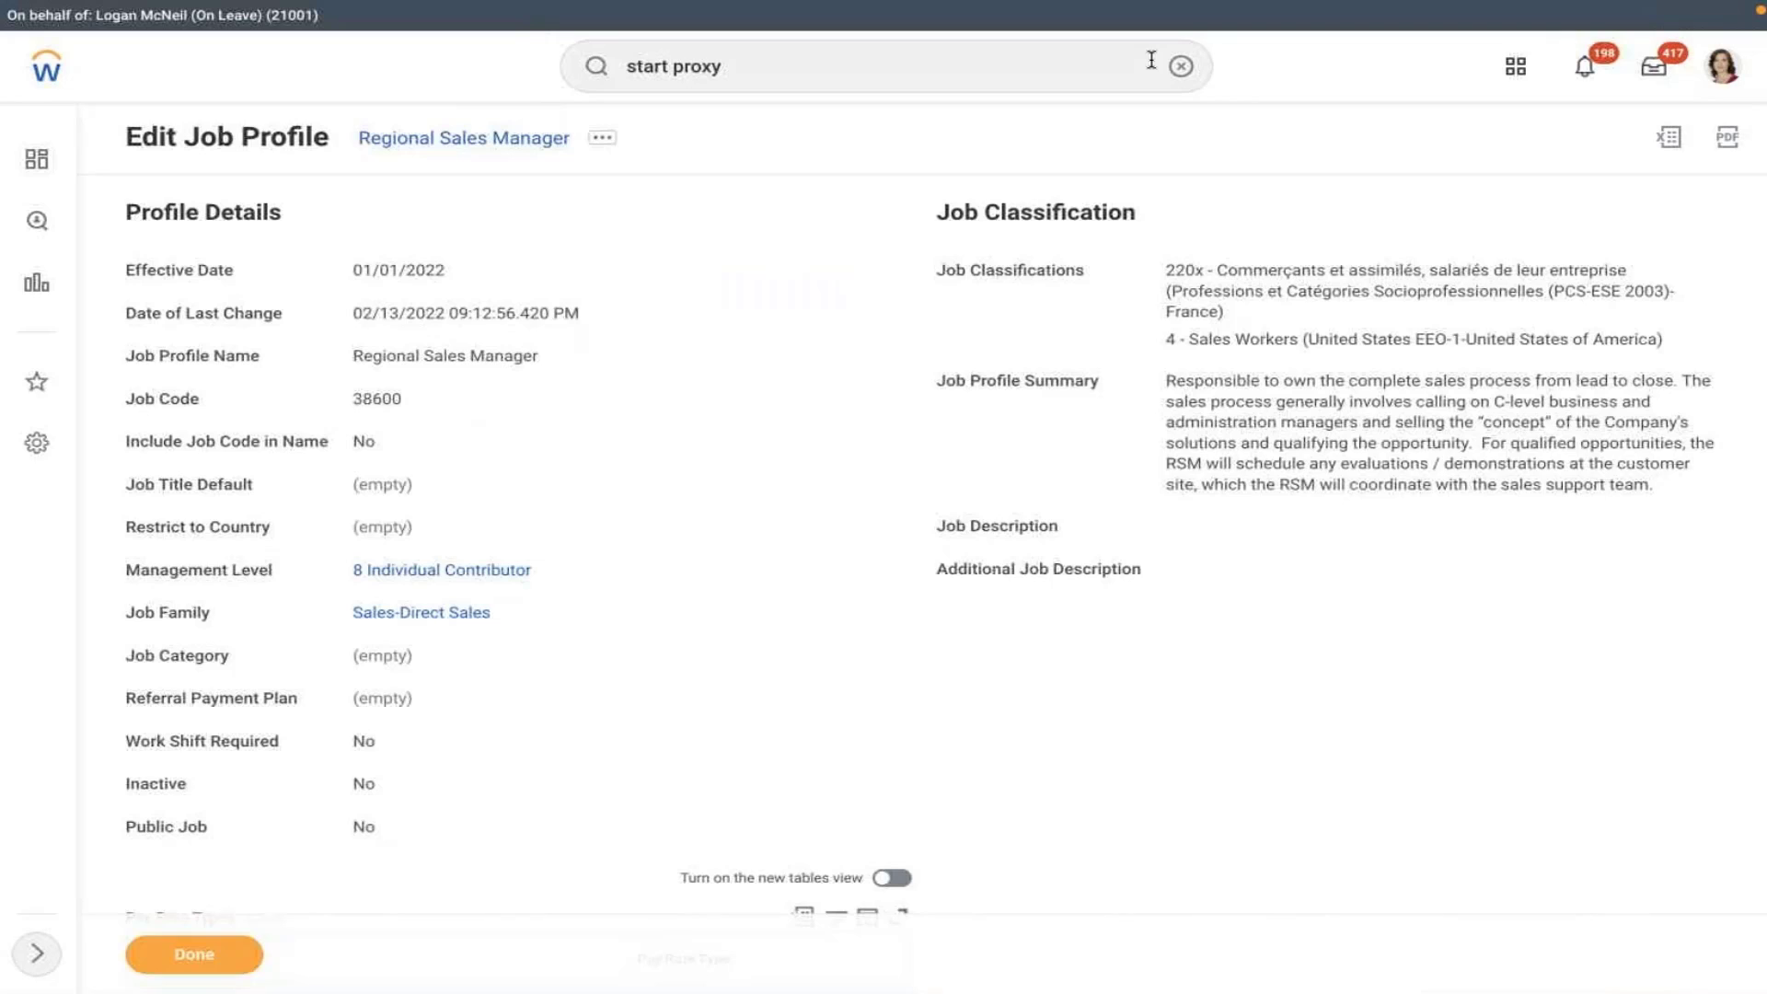
- Search for the Regional Sales Manager Northeast US employee and start Change Benefits from their profile
{"action": "left_click", "coordinate": [1181, 65]}
{"action": "left_click", "coordinate": [1073, 61]}
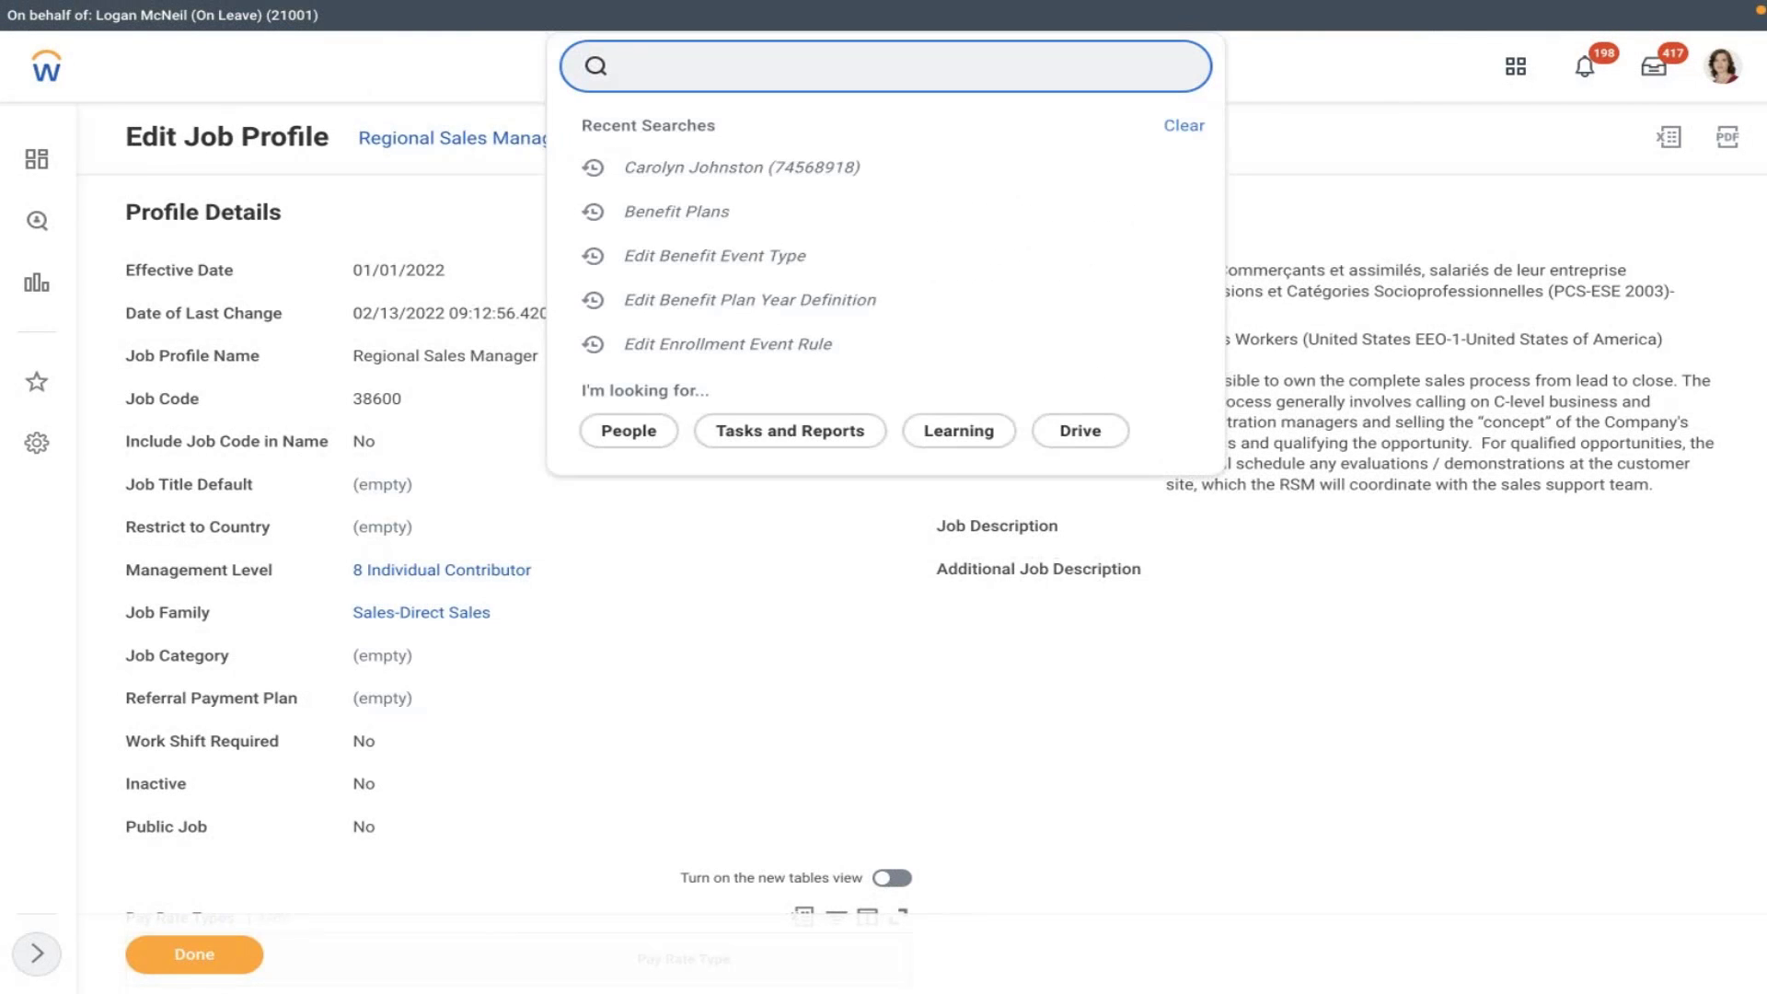
{"action": "left_click", "coordinate": [834, 136]}
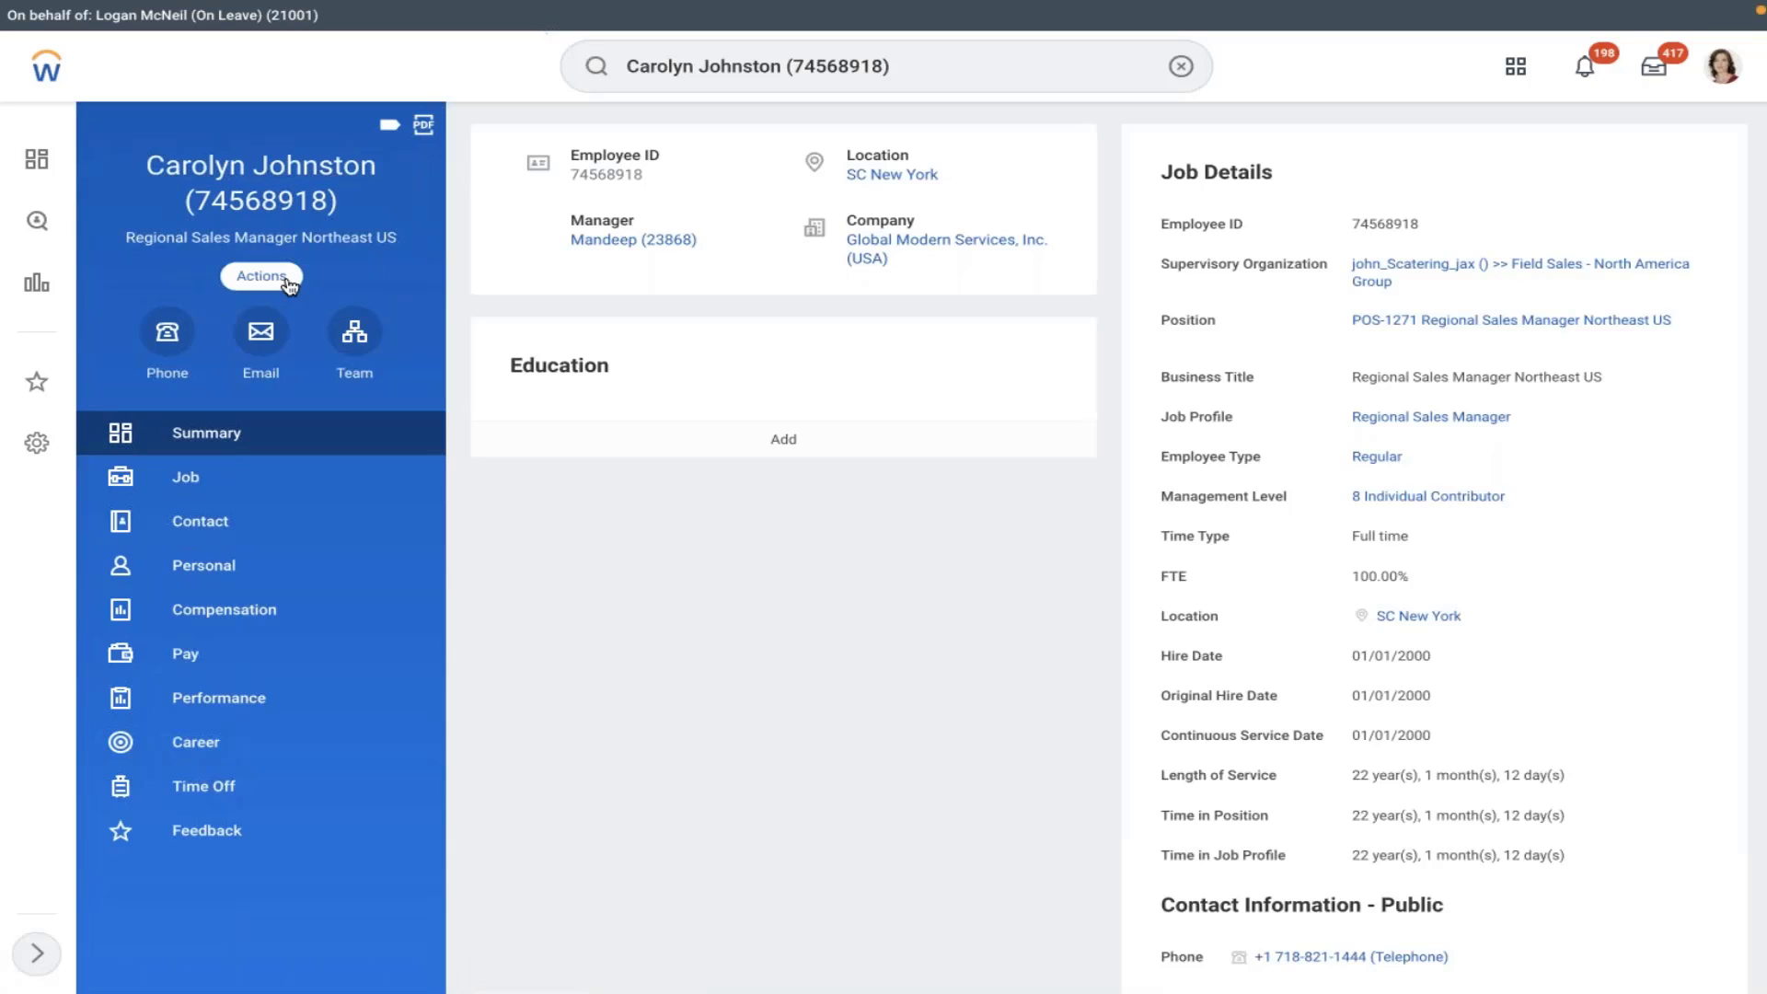
{"action": "left_click", "coordinate": [261, 277]}
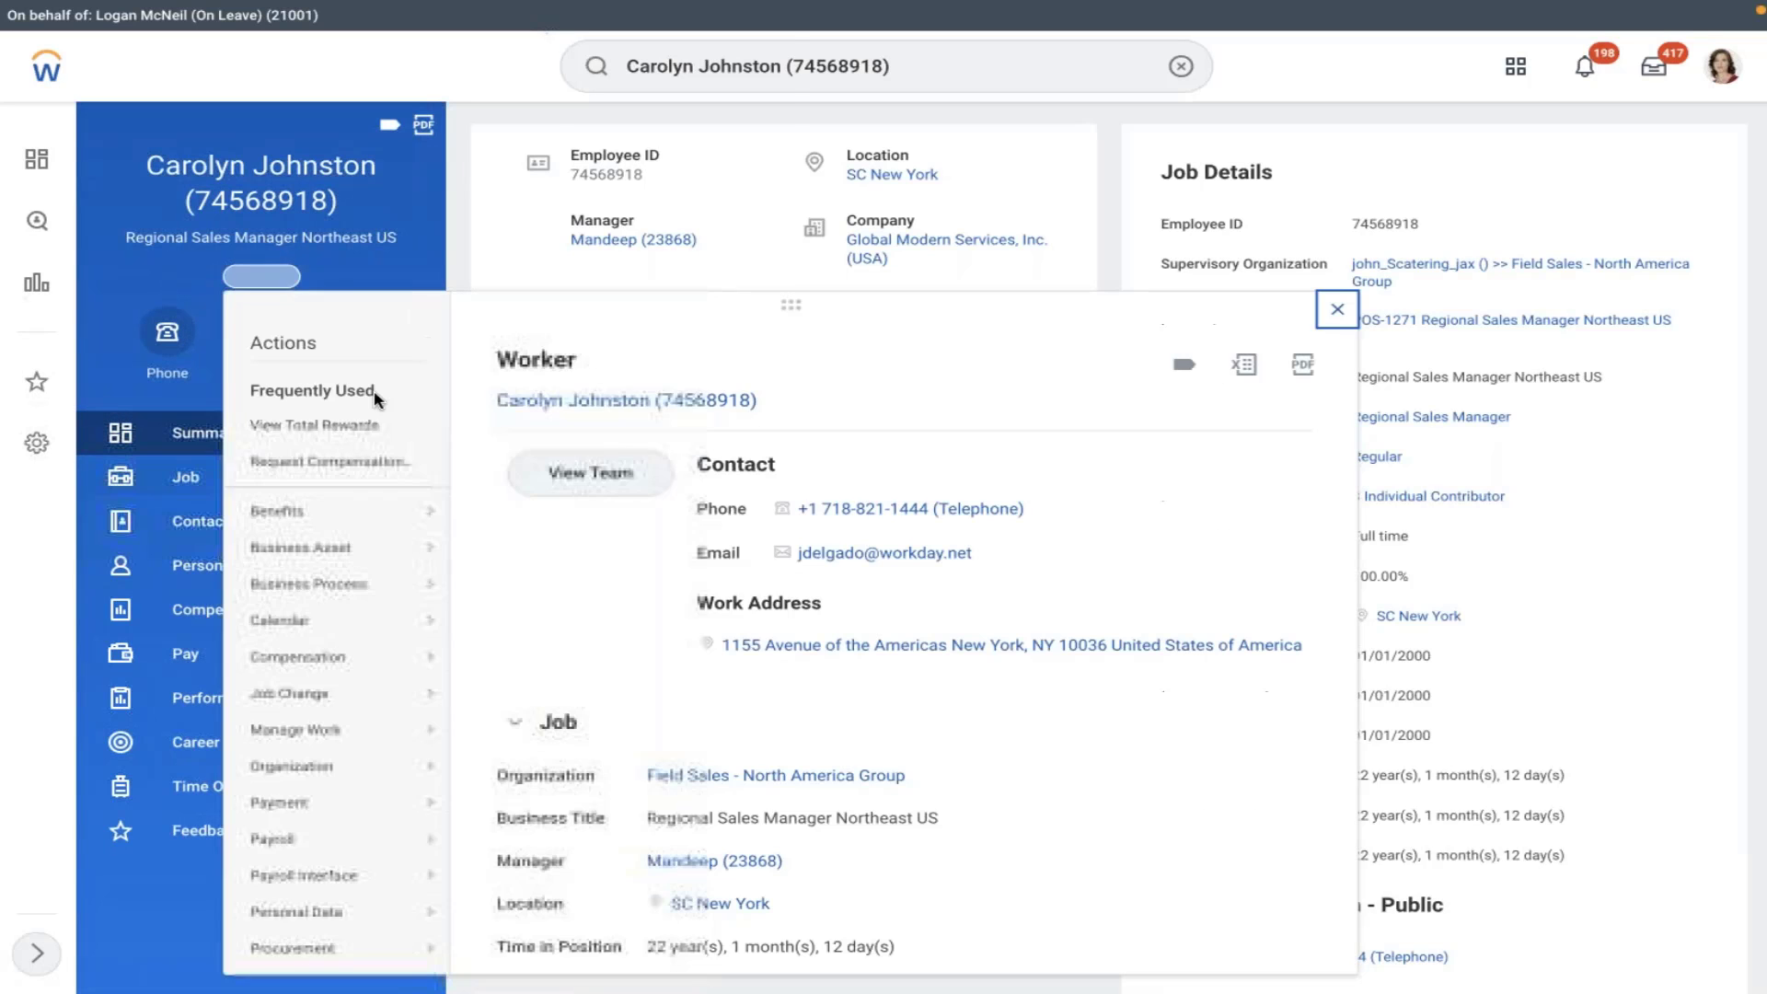
{"action": "mouse_move", "coordinate": [276, 511]}
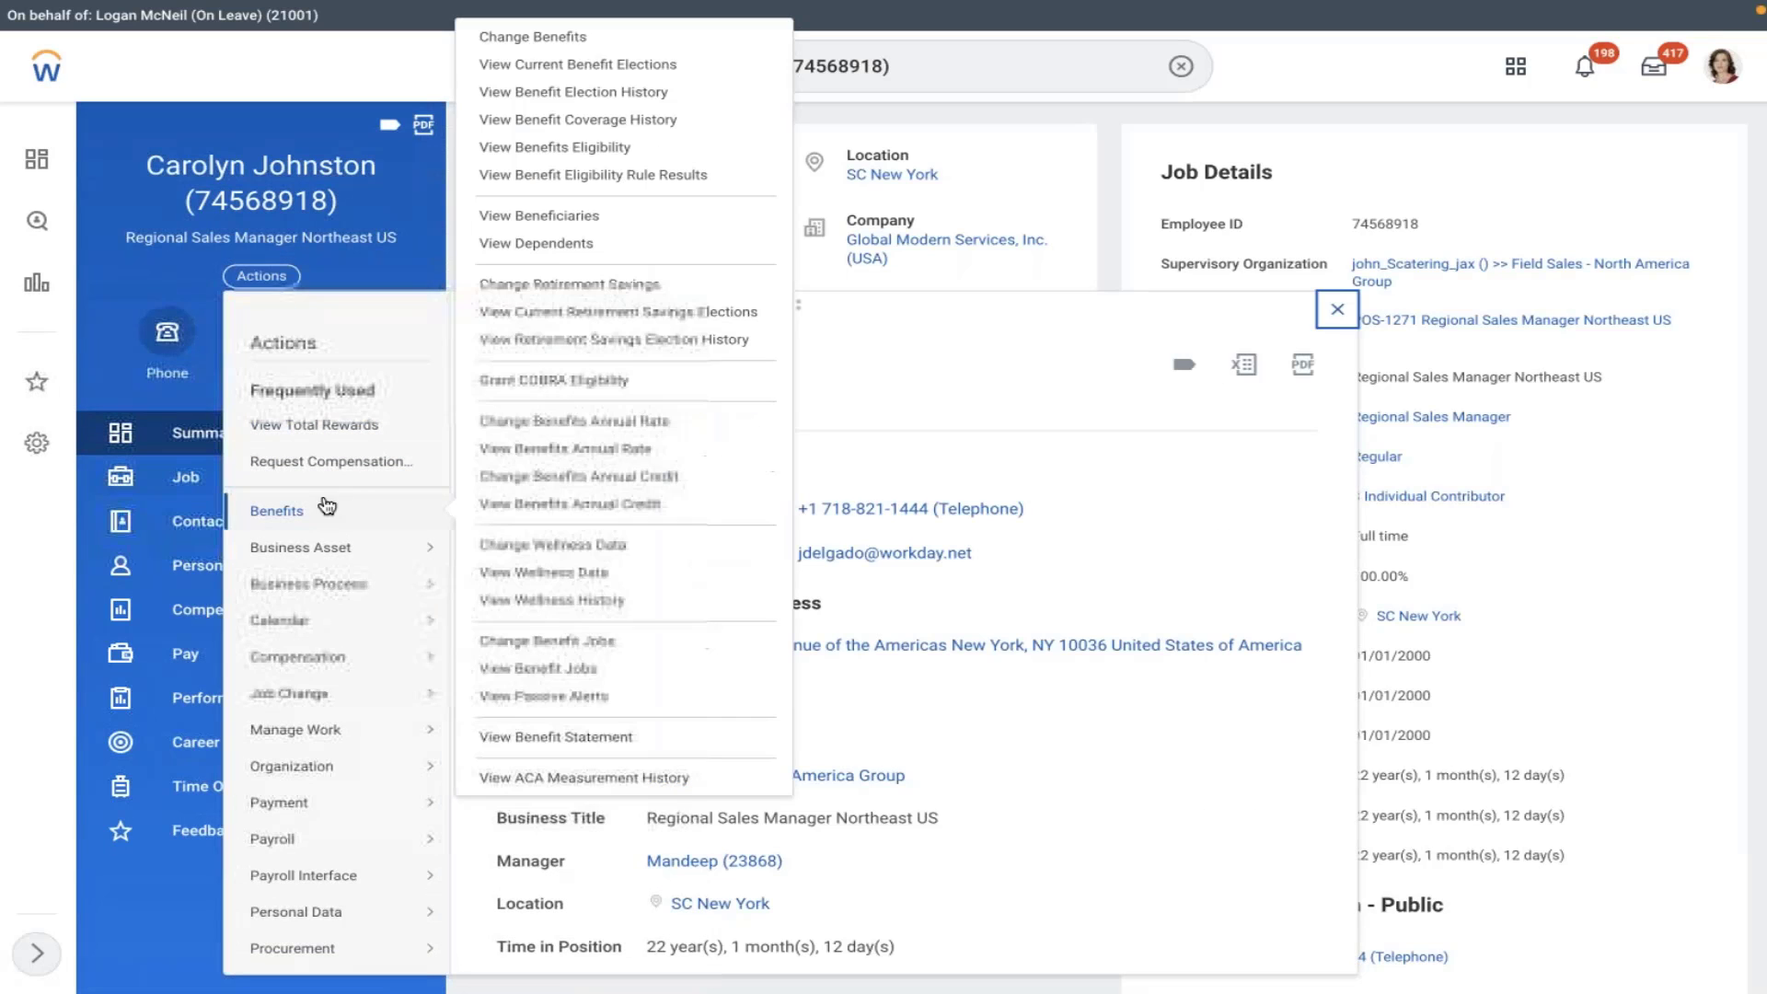
{"action": "left_click", "coordinate": [520, 40]}
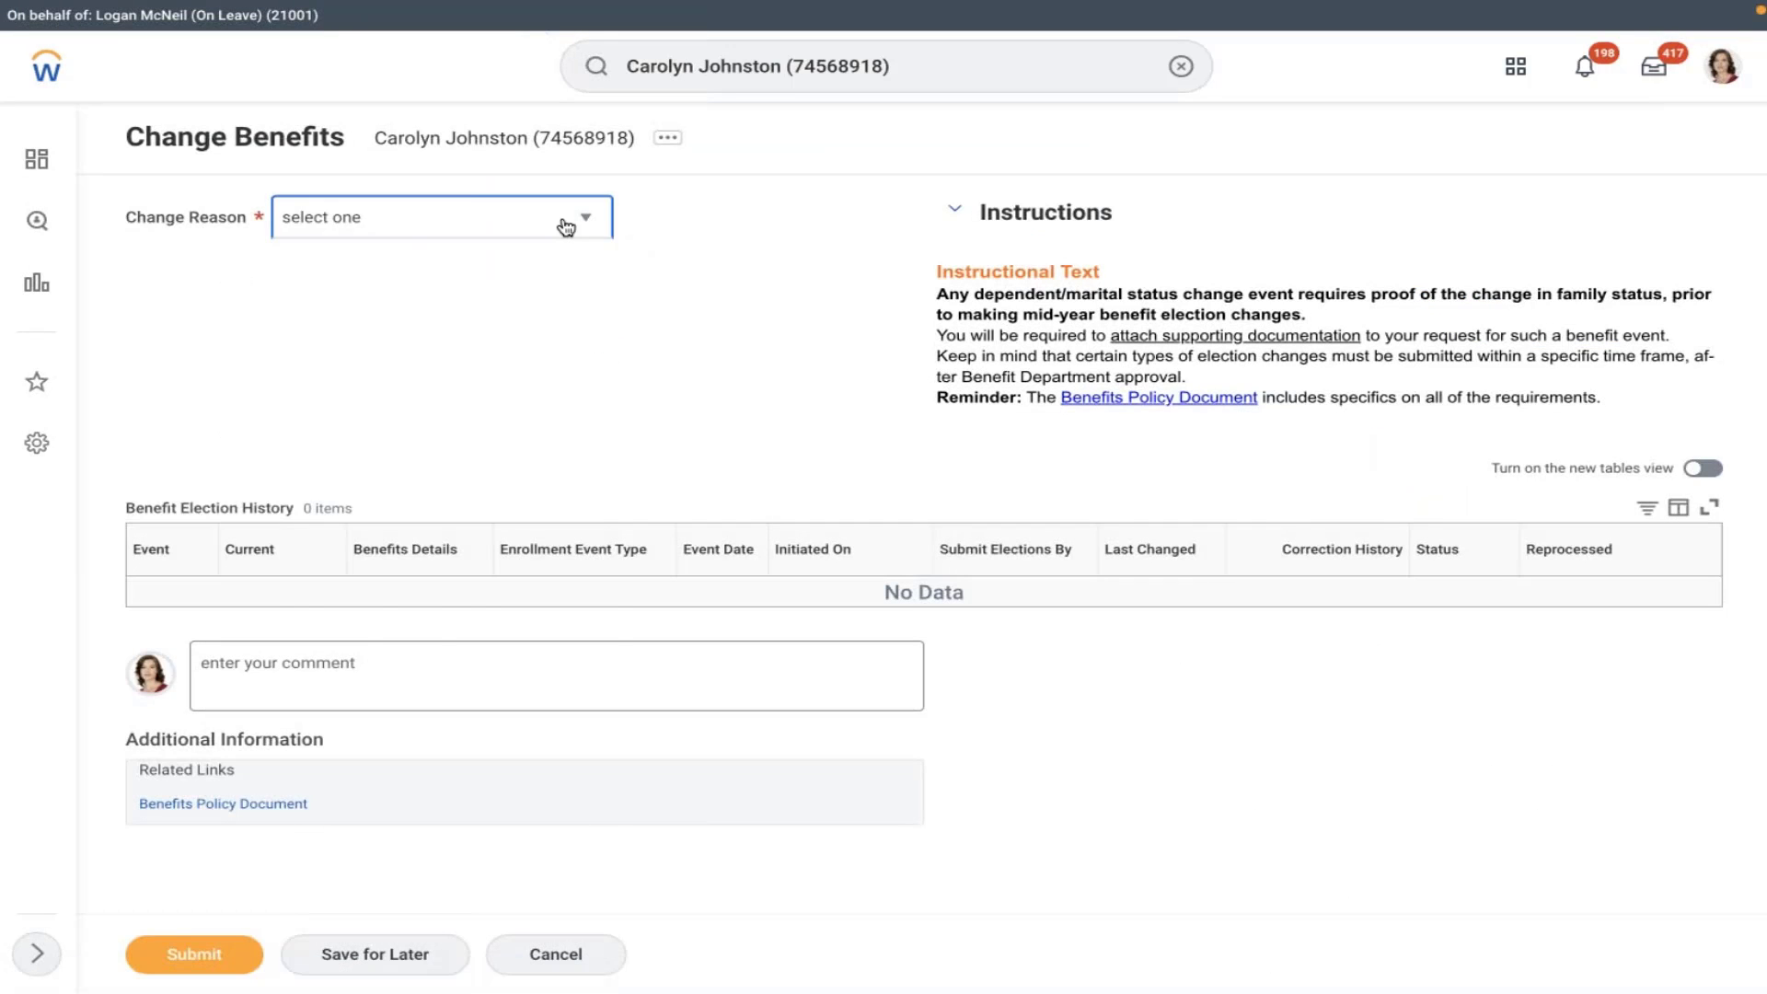
- Choose reason AMD - Retirement Savings Account and coverage start date 02/10/2022
{"action": "left_click", "coordinate": [566, 227]}
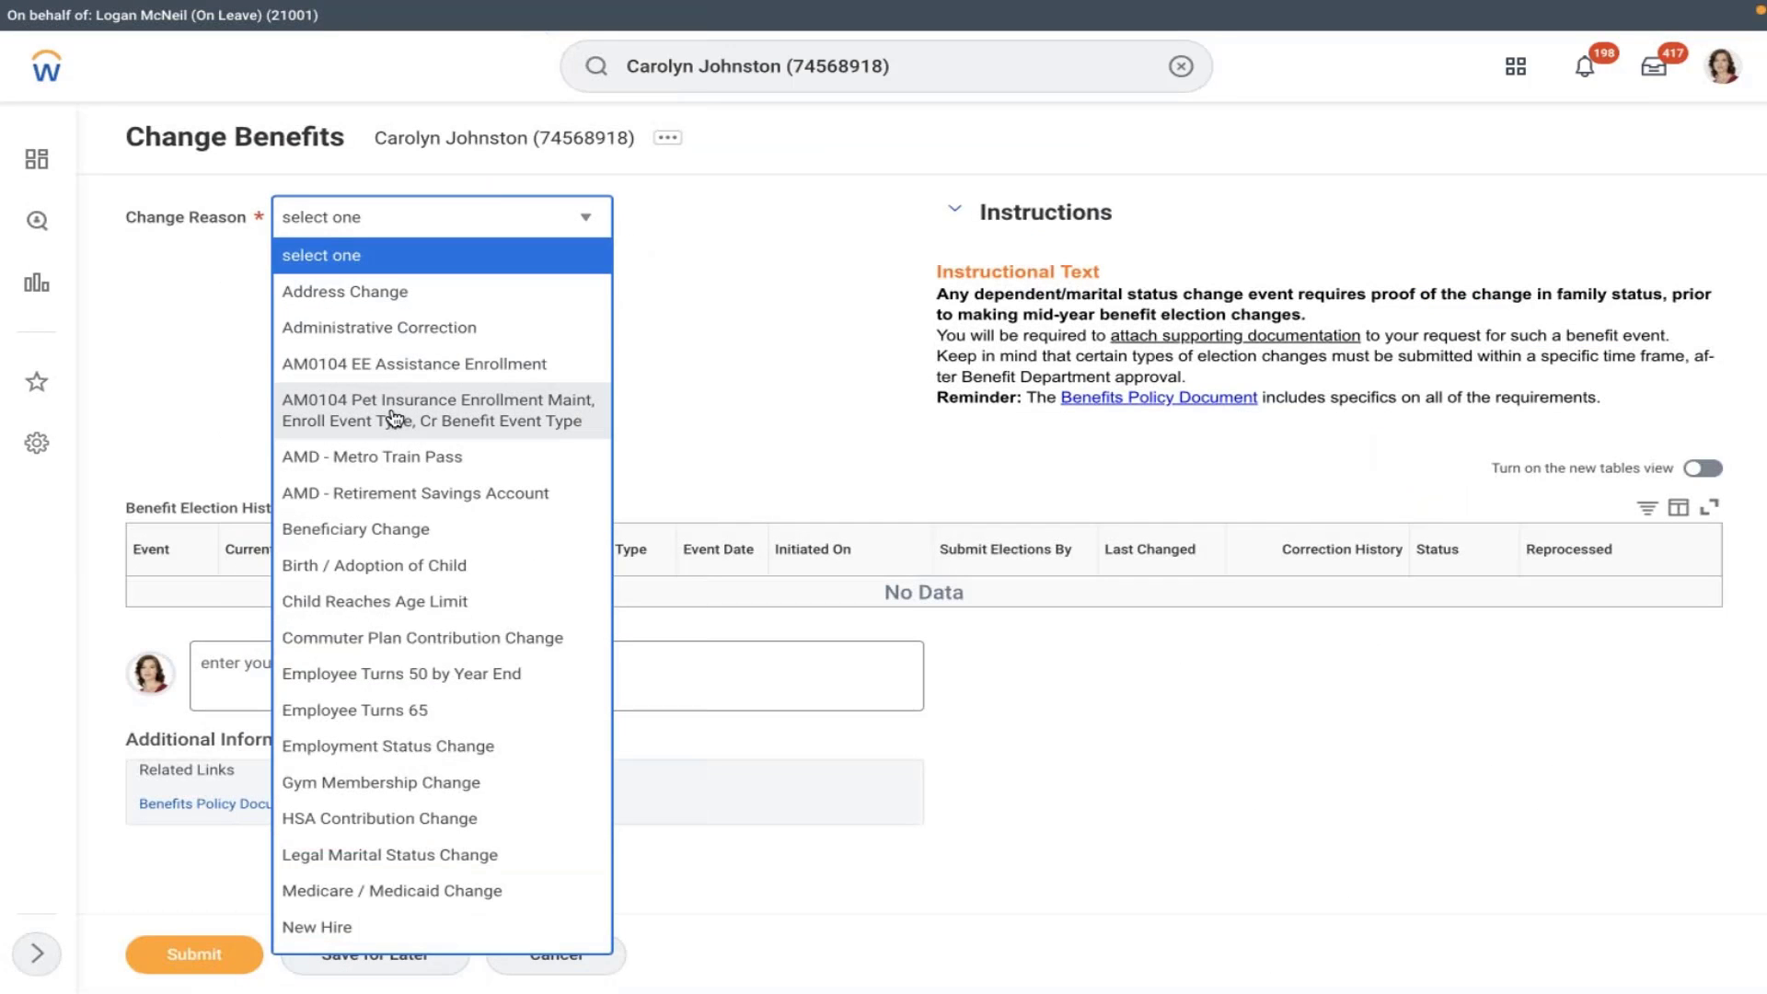
{"action": "left_click", "coordinate": [387, 493]}
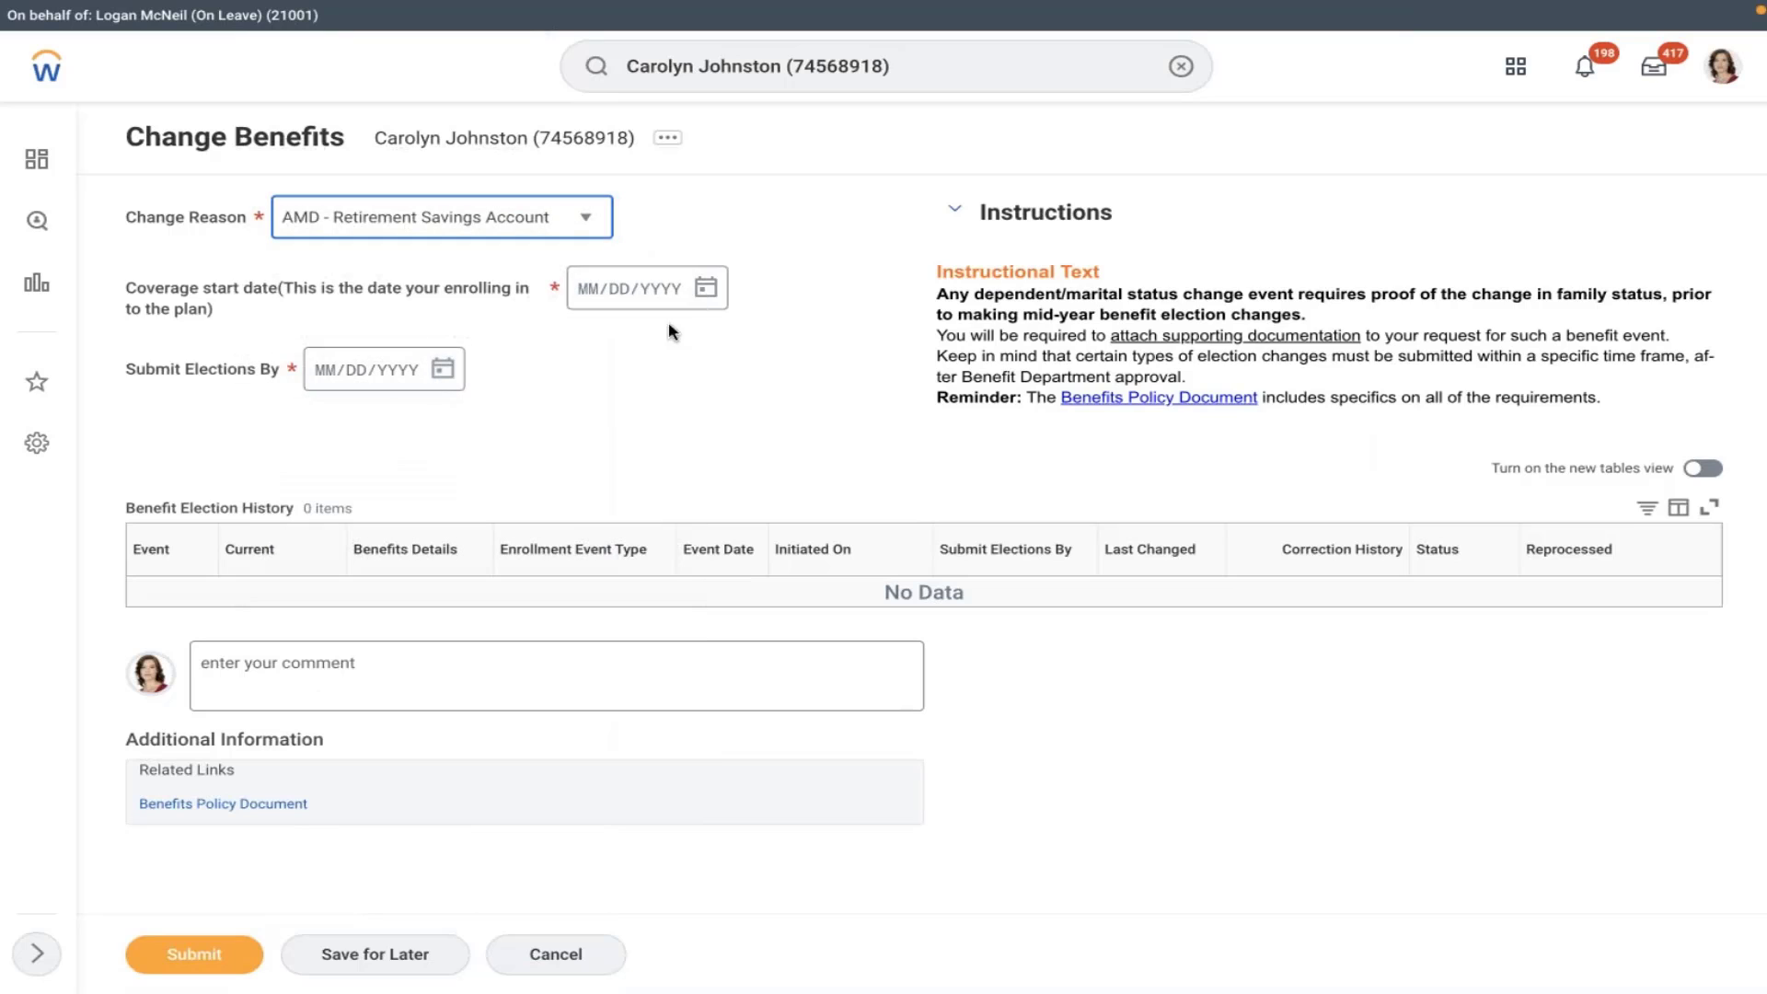
{"action": "left_click", "coordinate": [705, 288]}
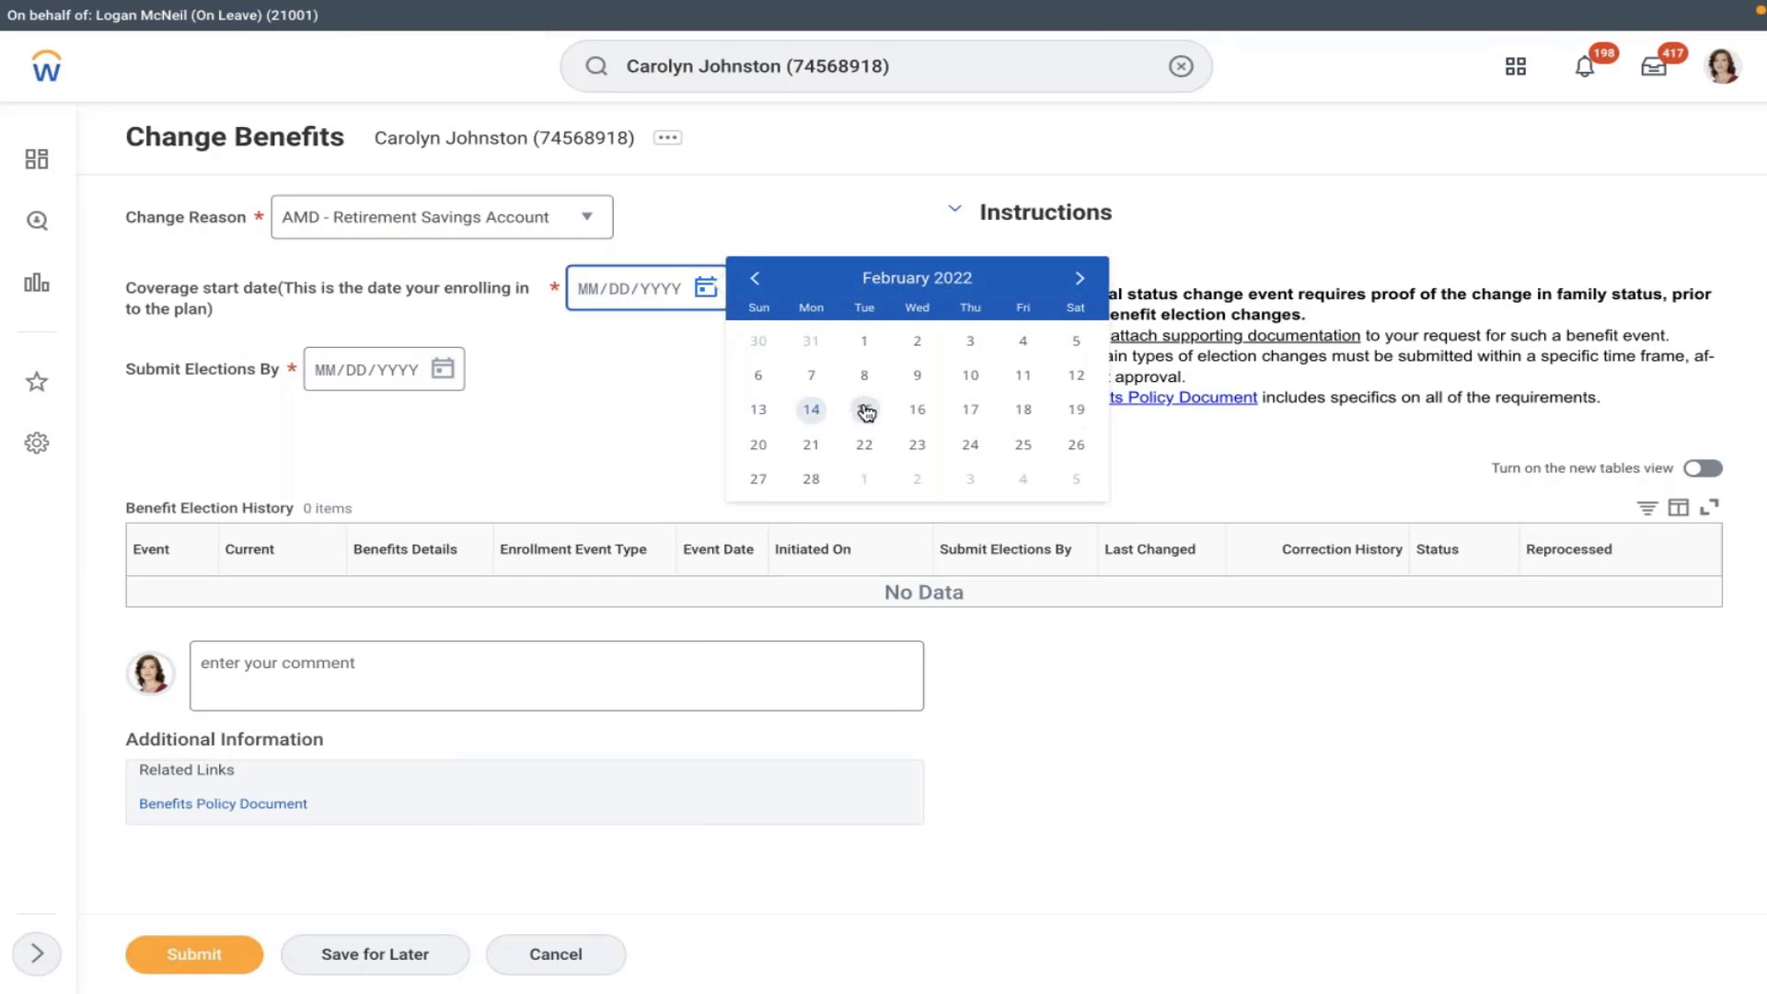
{"action": "left_click", "coordinate": [970, 375]}
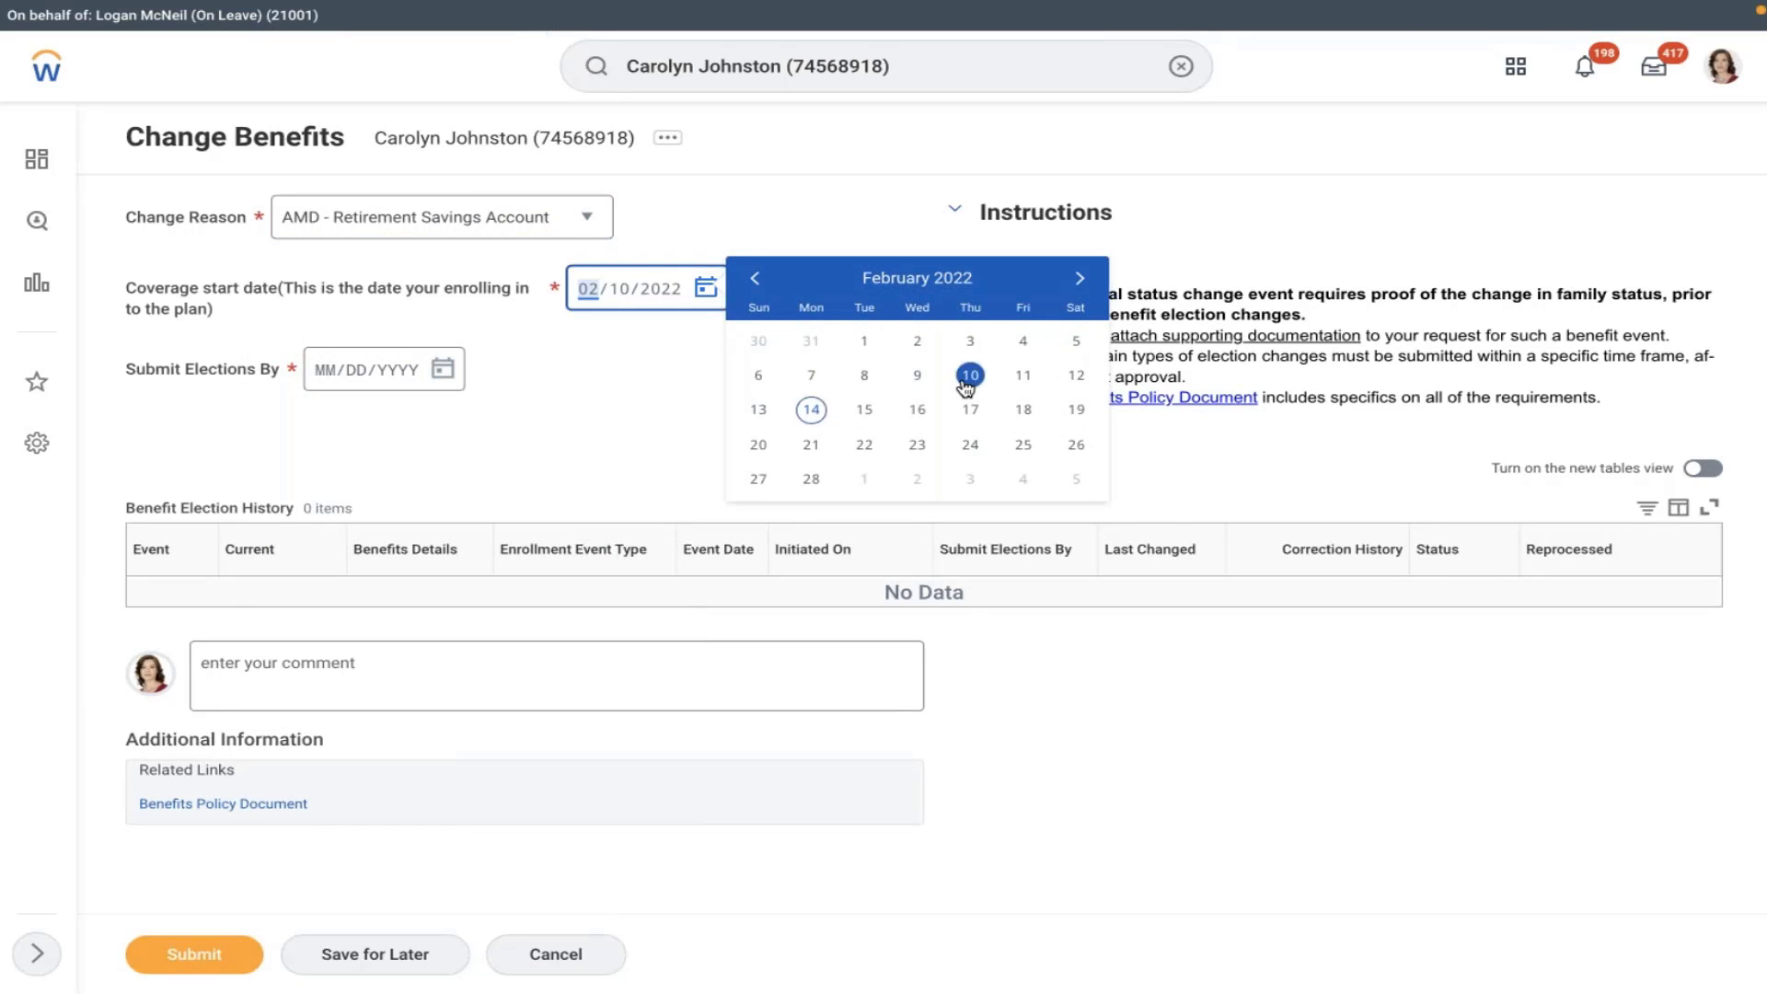
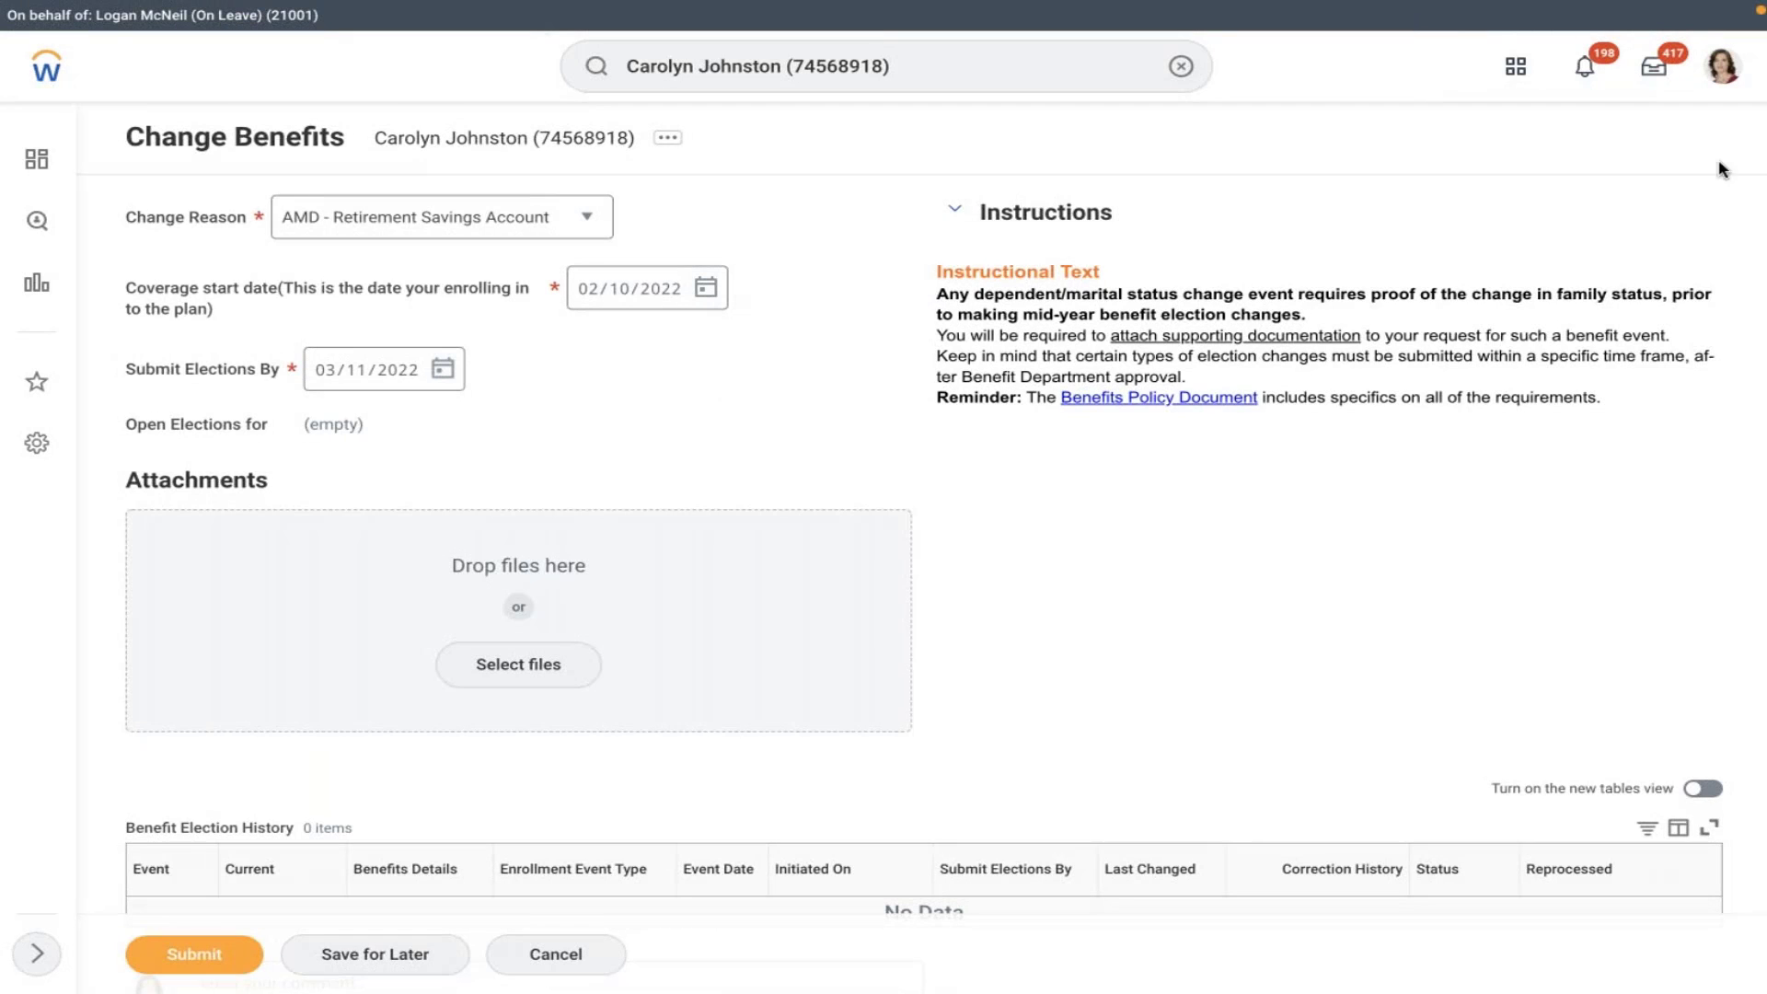
- Leave the Change Benefits form for the worker's profile and discard the unsaved changes
{"action": "left_click", "coordinate": [1722, 66]}
{"action": "left_click", "coordinate": [1562, 286]}
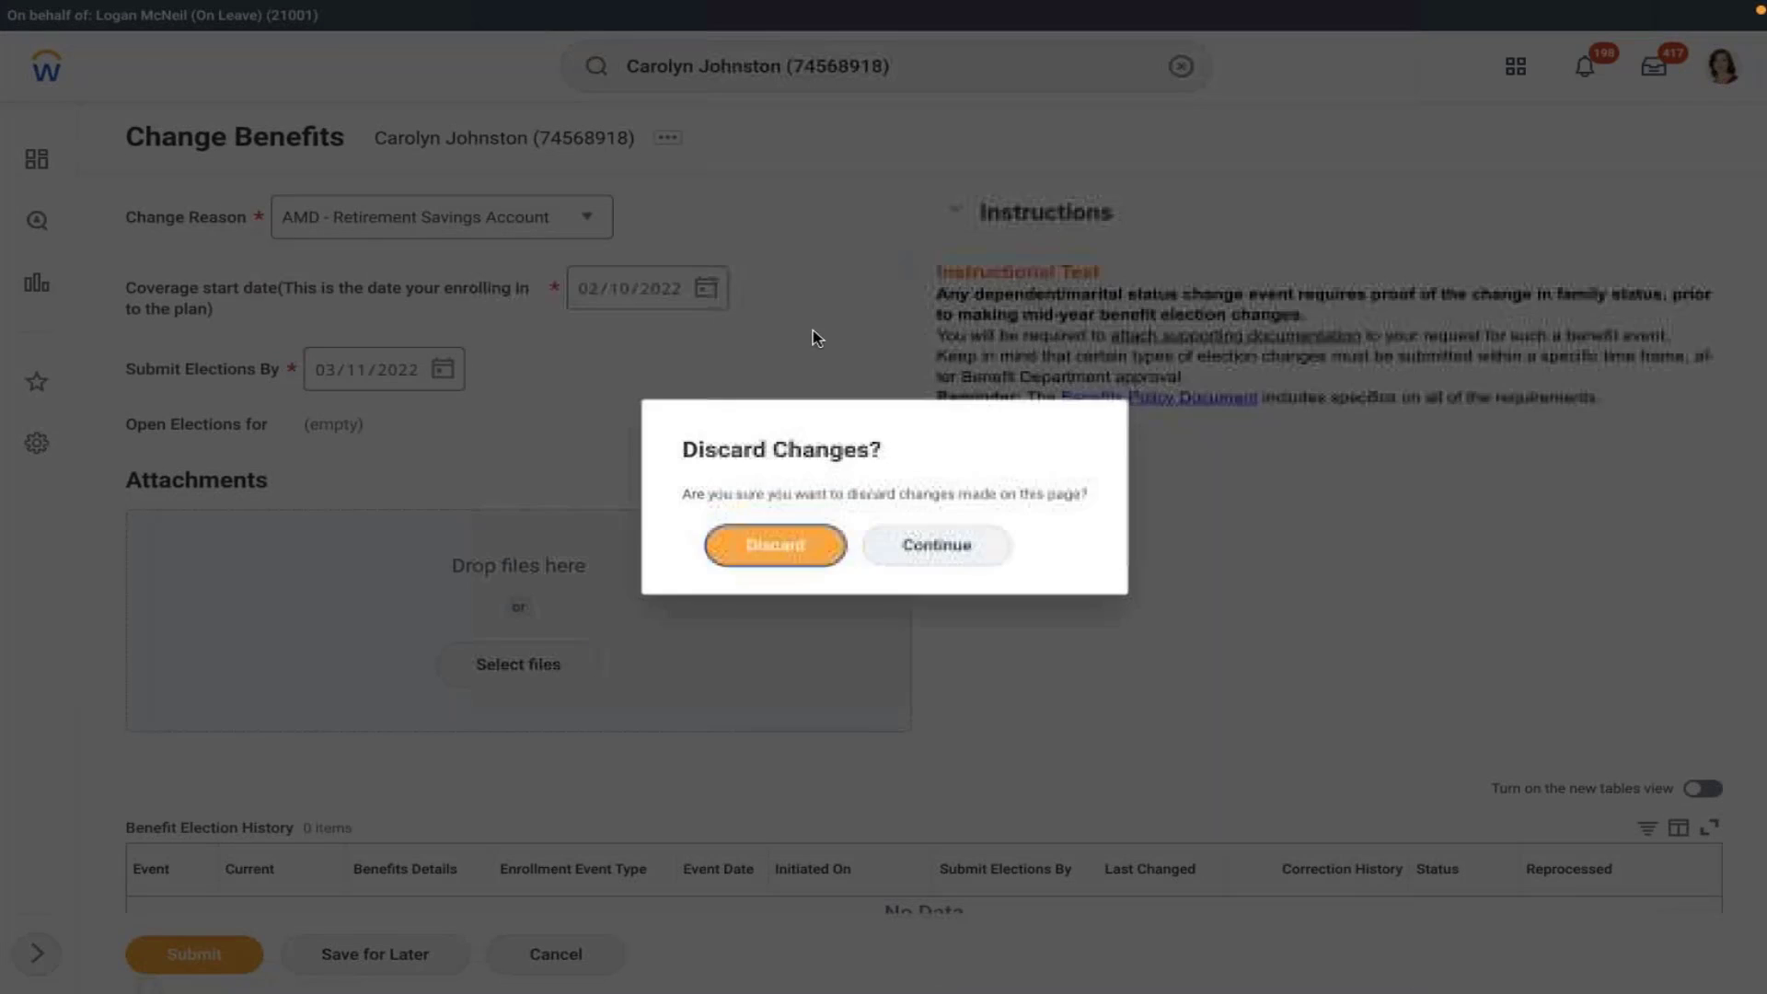
{"action": "left_click", "coordinate": [733, 556]}
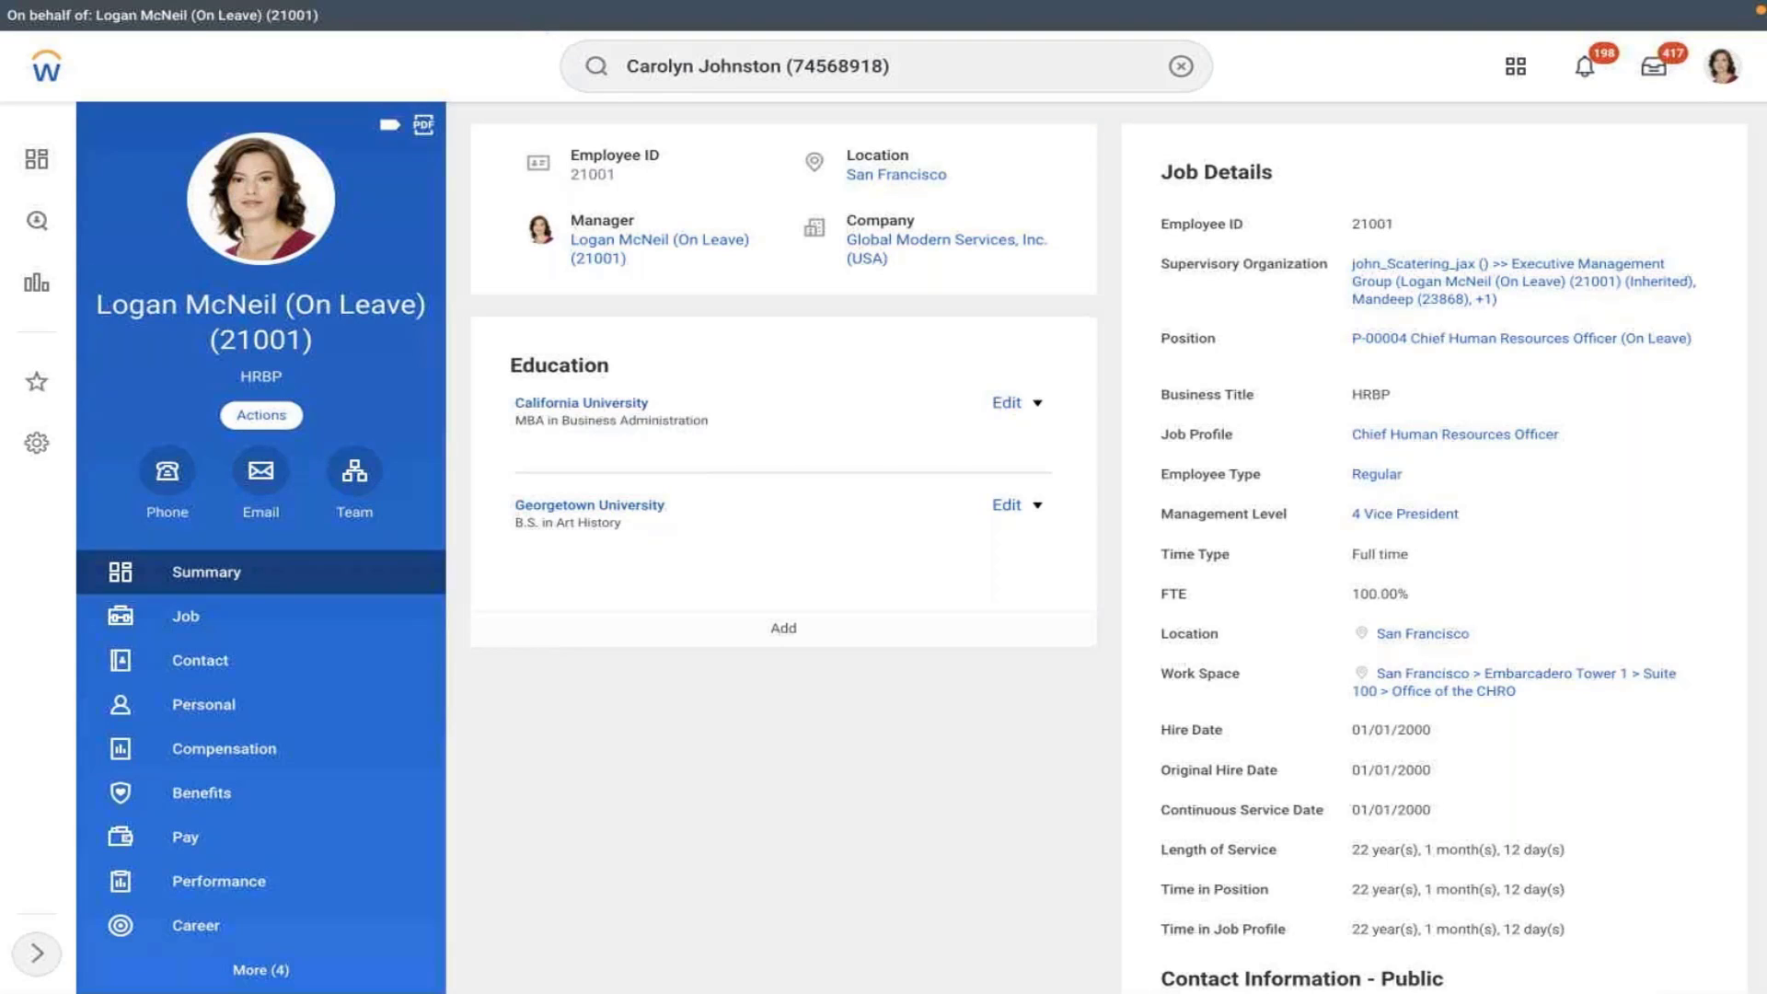
- Start Change Benefits with reason AMD - Retirement Savings Account and coverage start 02/11/2022
{"action": "left_click", "coordinate": [261, 414]}
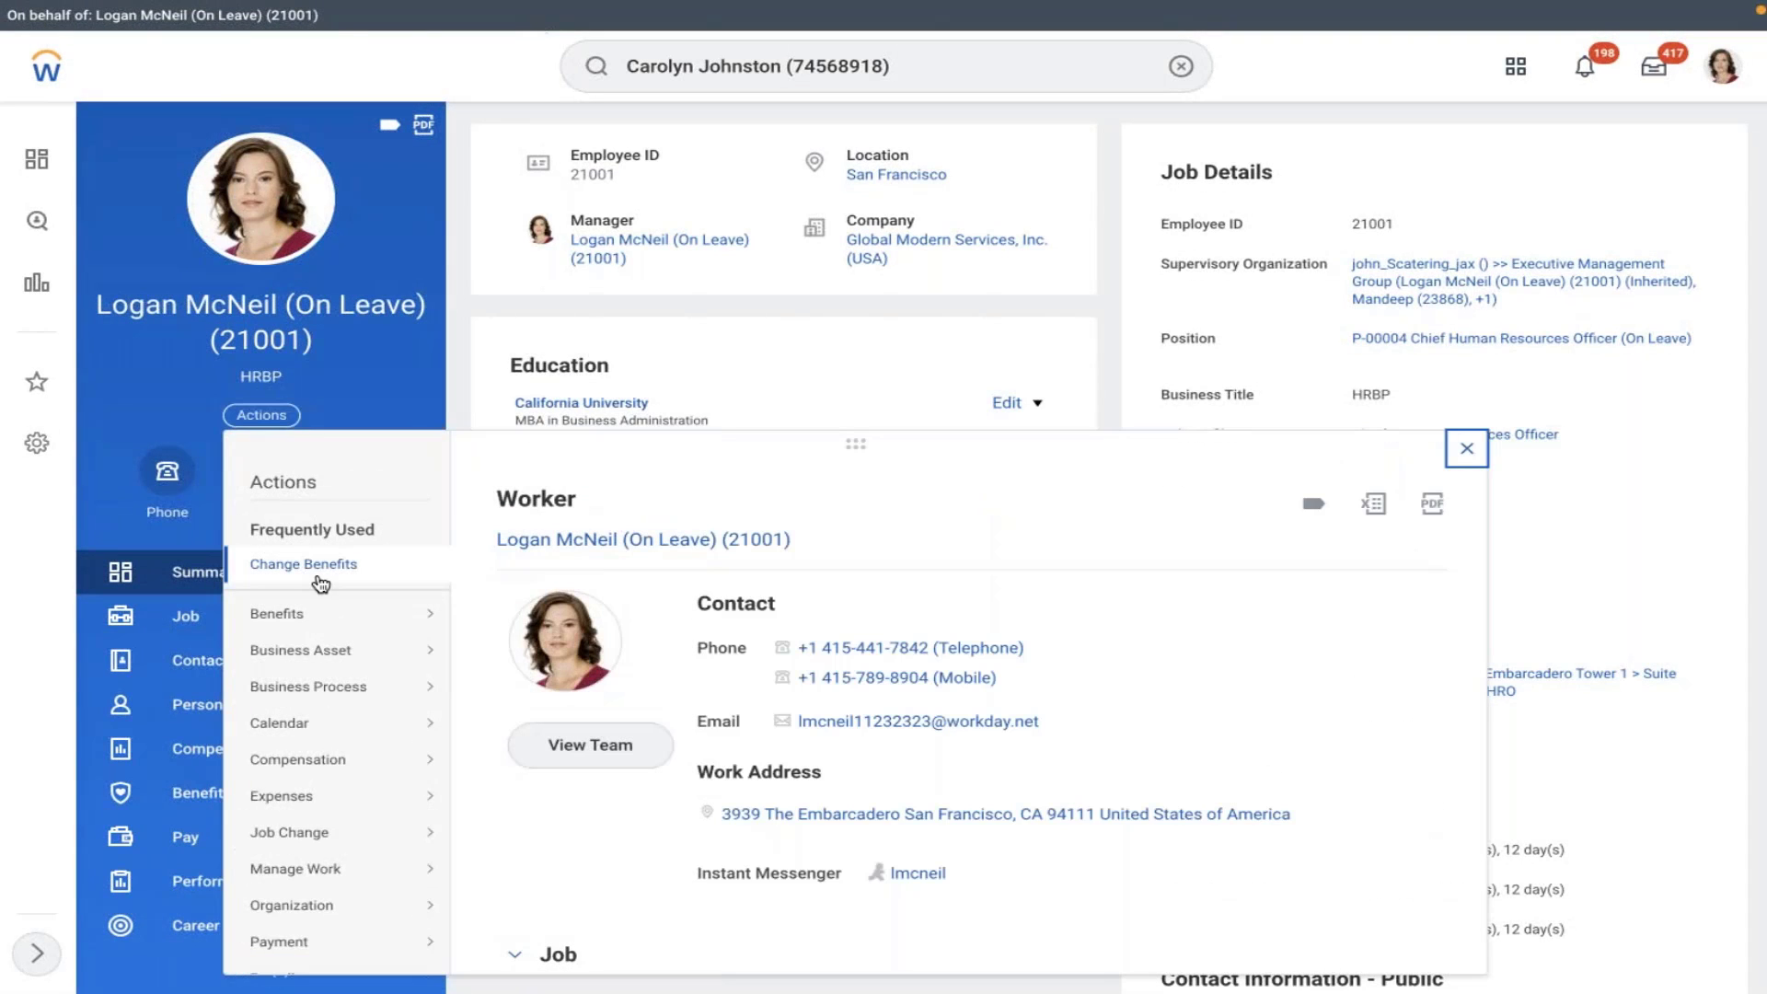
{"action": "left_click", "coordinate": [319, 565]}
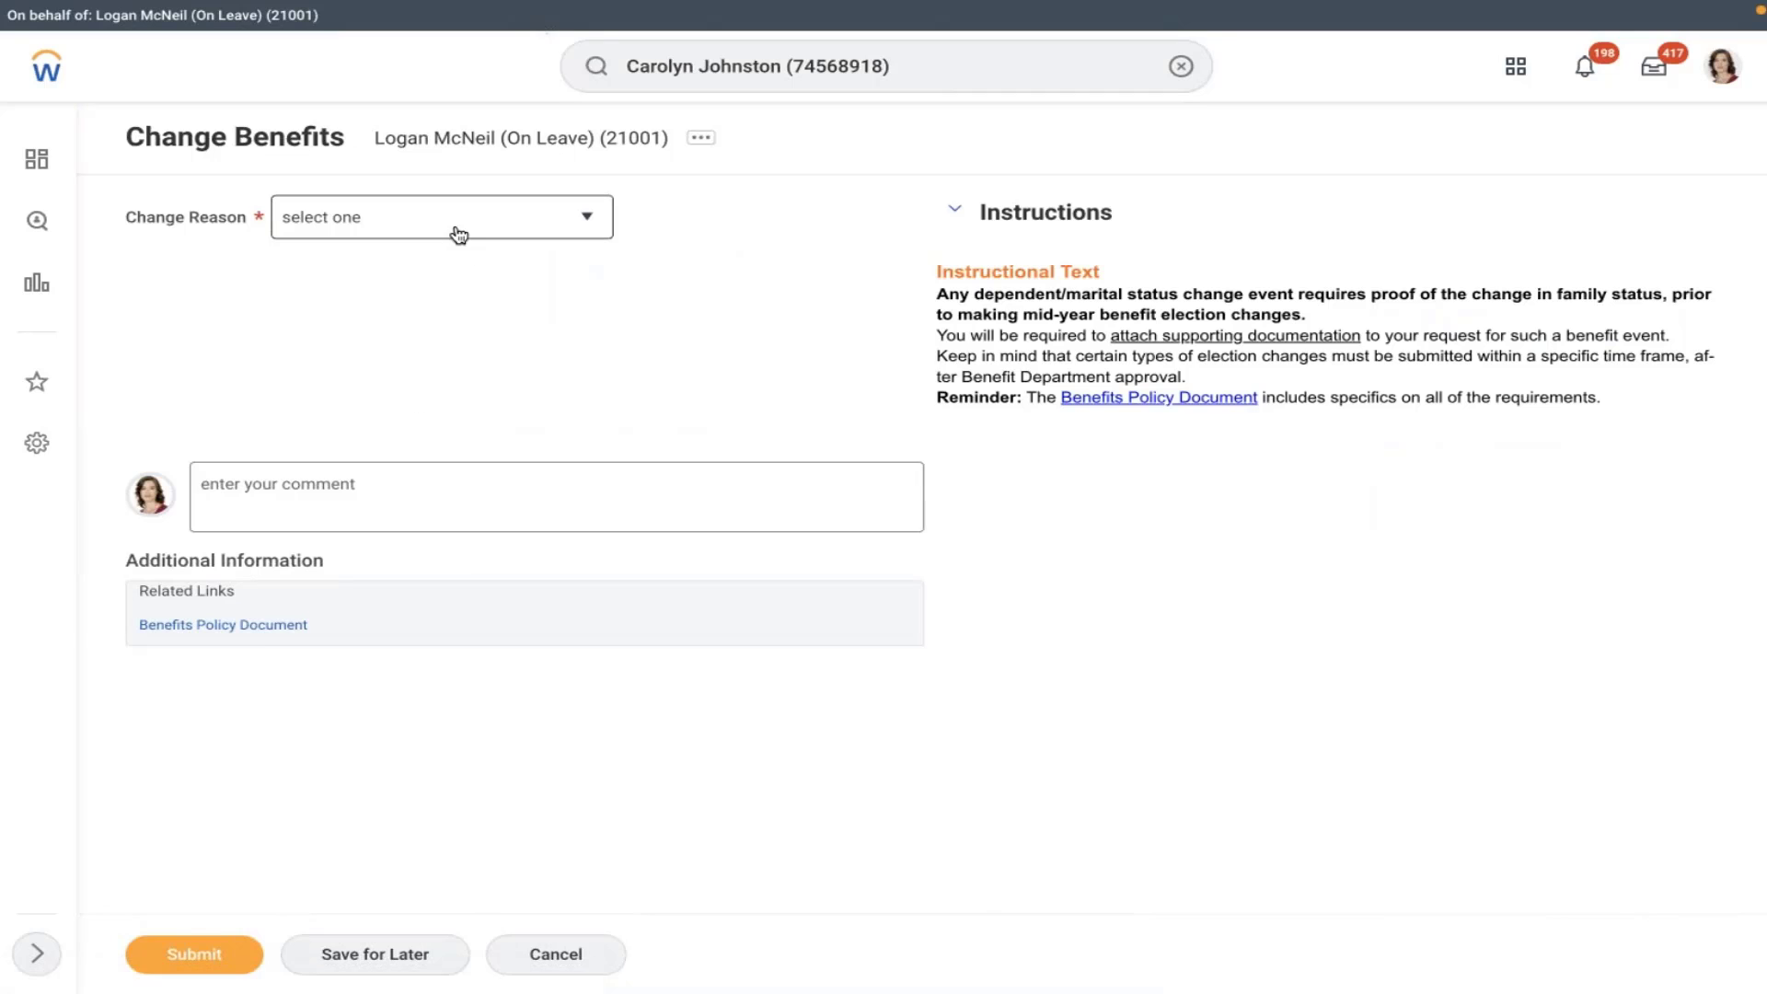
{"action": "left_click", "coordinate": [457, 234]}
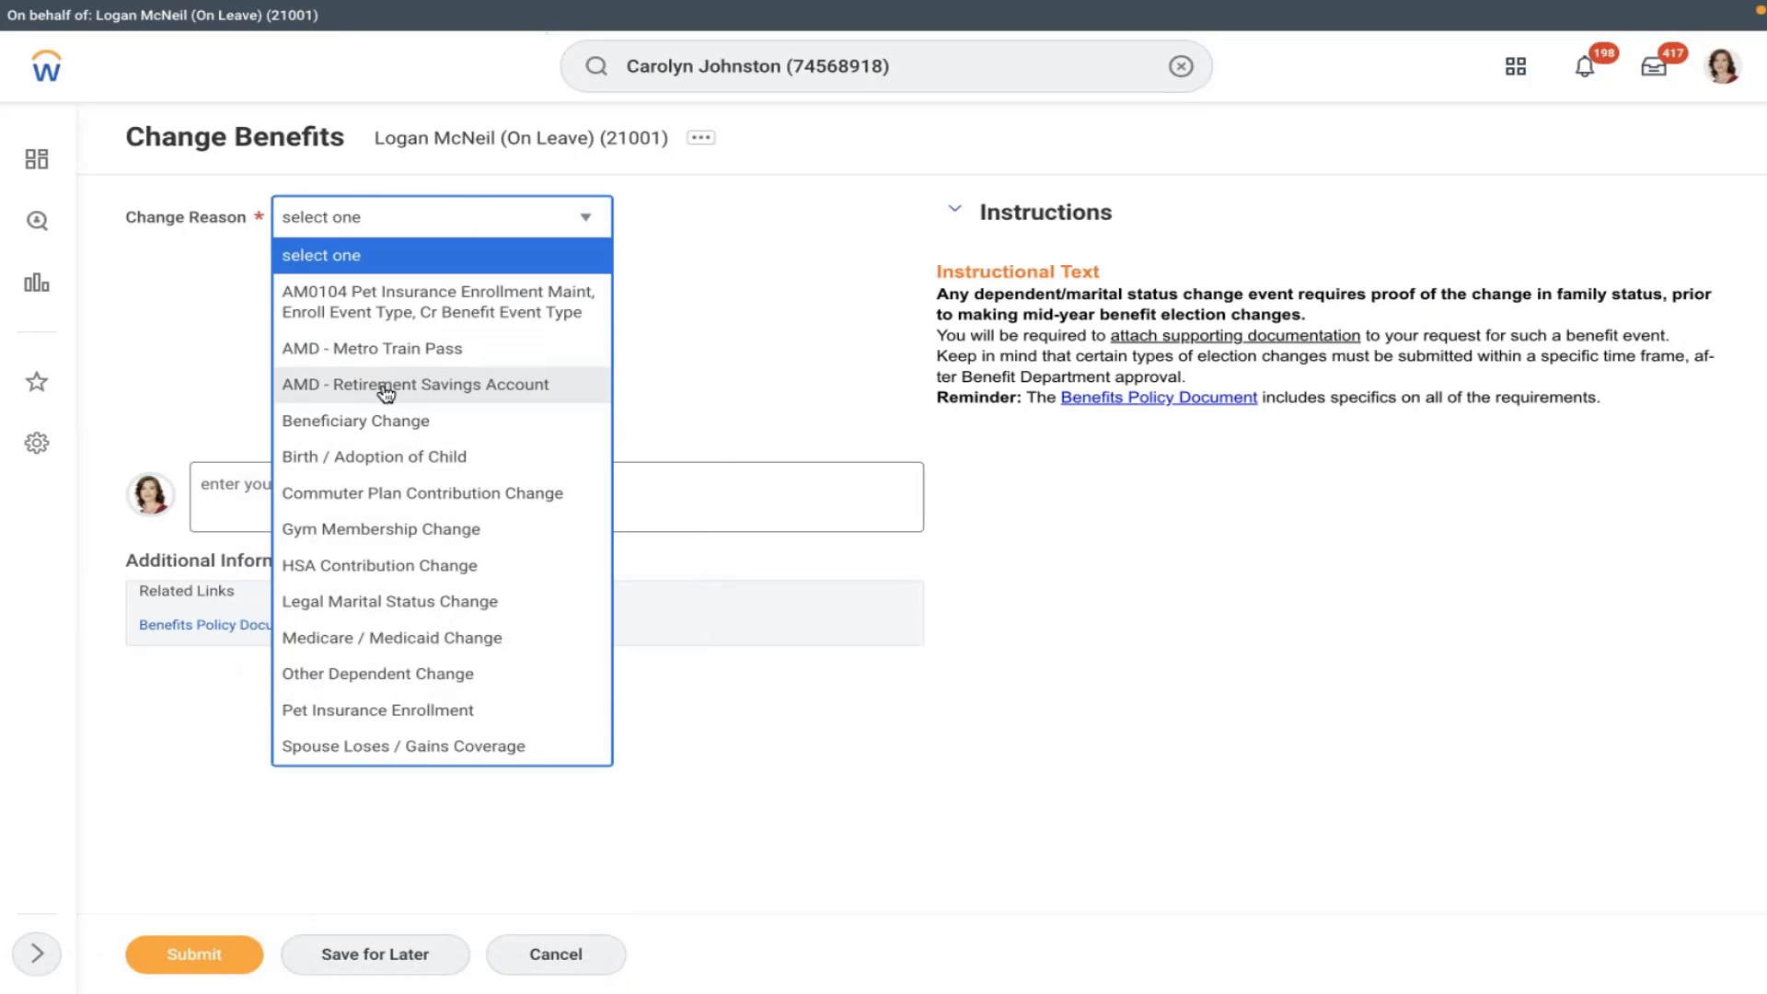
{"action": "left_click", "coordinate": [385, 393]}
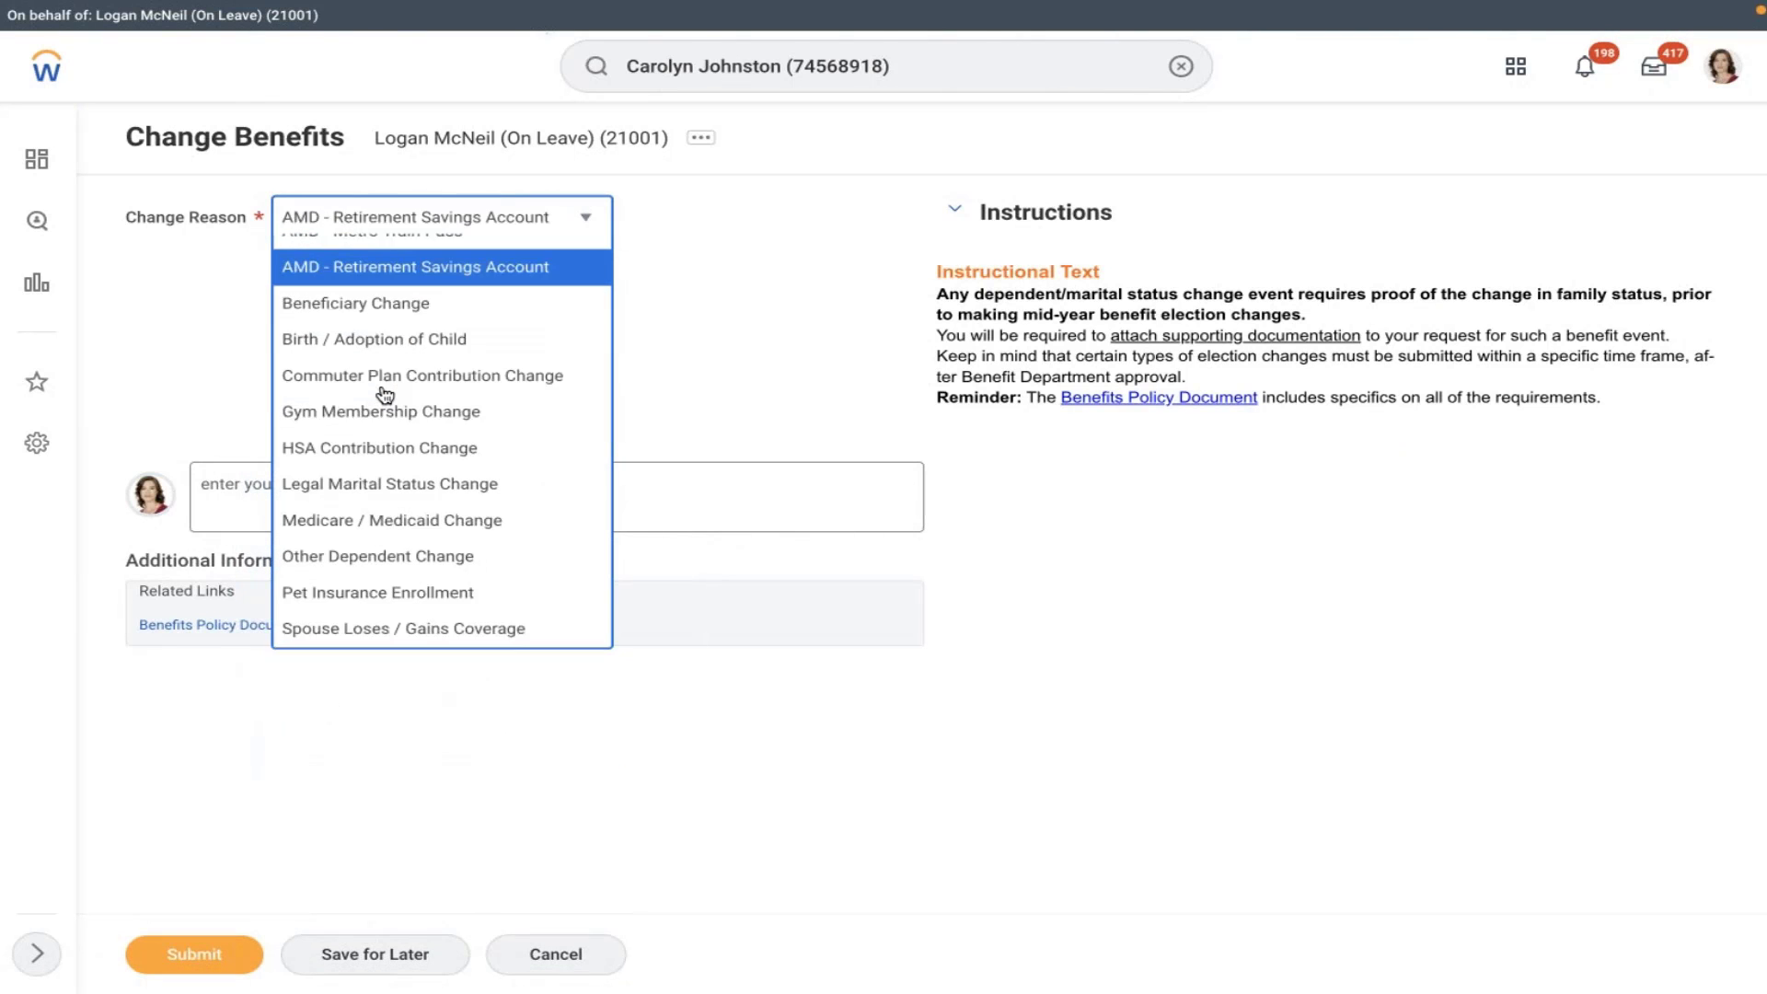
{"action": "left_click", "coordinate": [717, 292]}
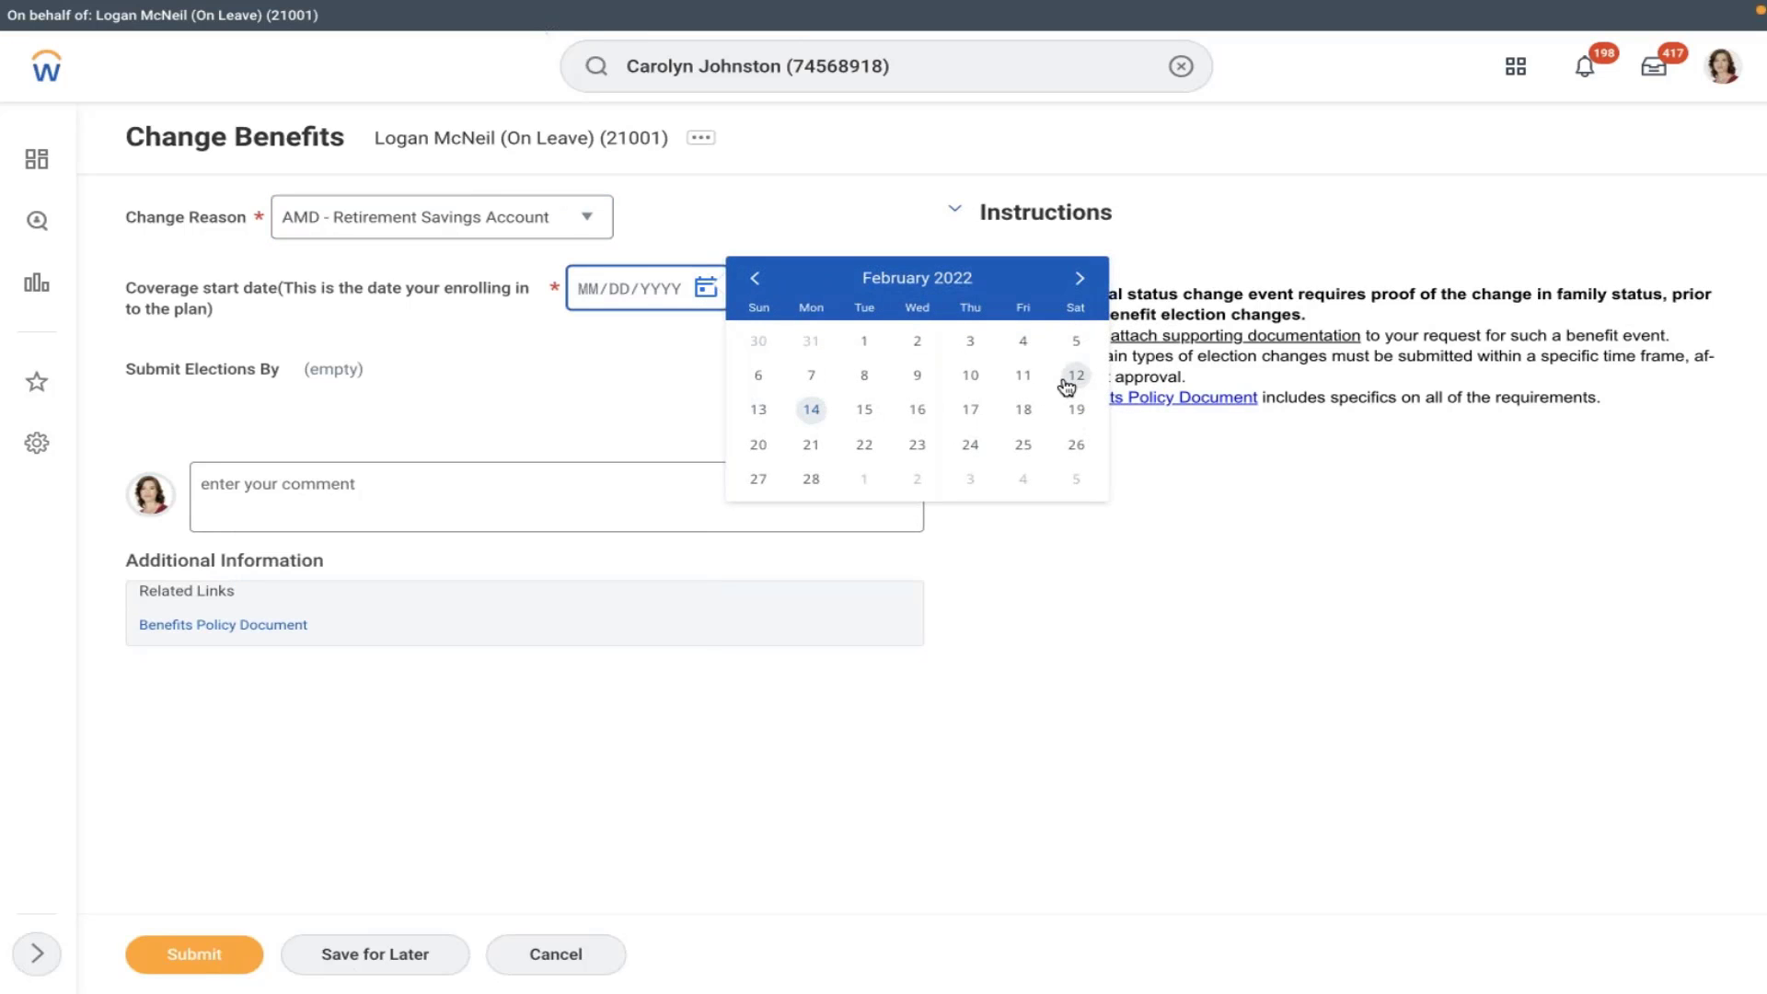
{"action": "left_click", "coordinate": [1022, 375]}
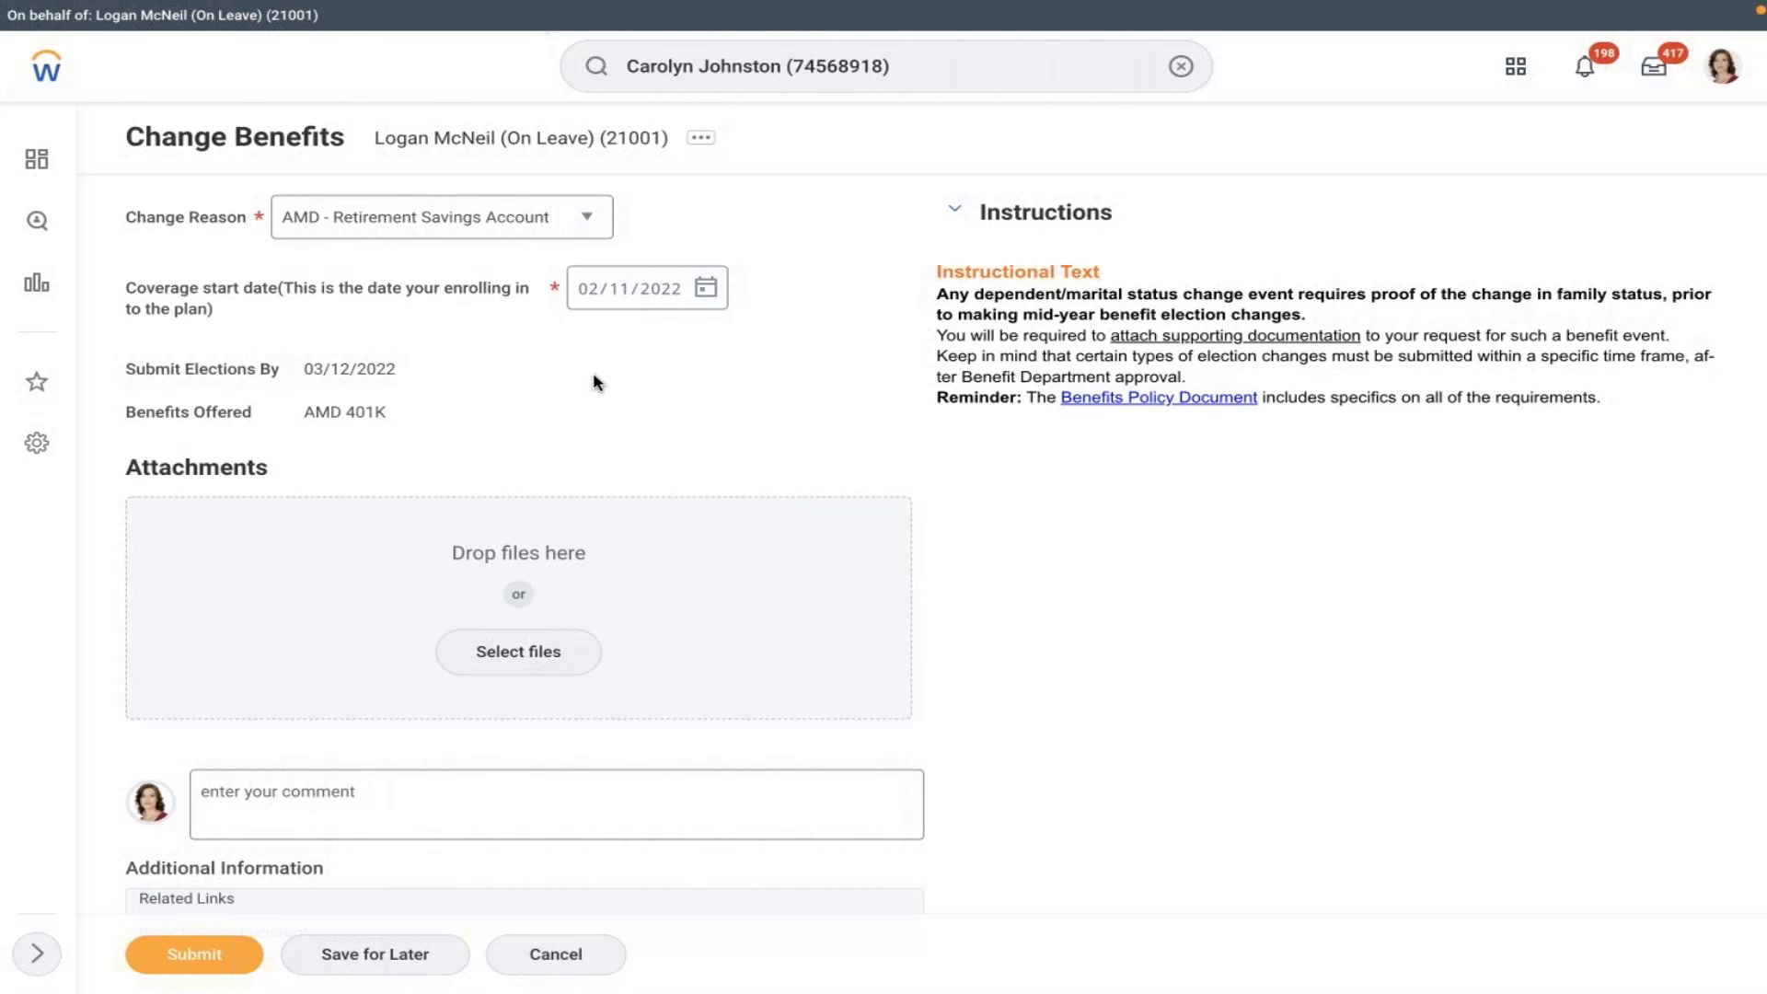
{"action": "left_click", "coordinate": [1180, 65]}
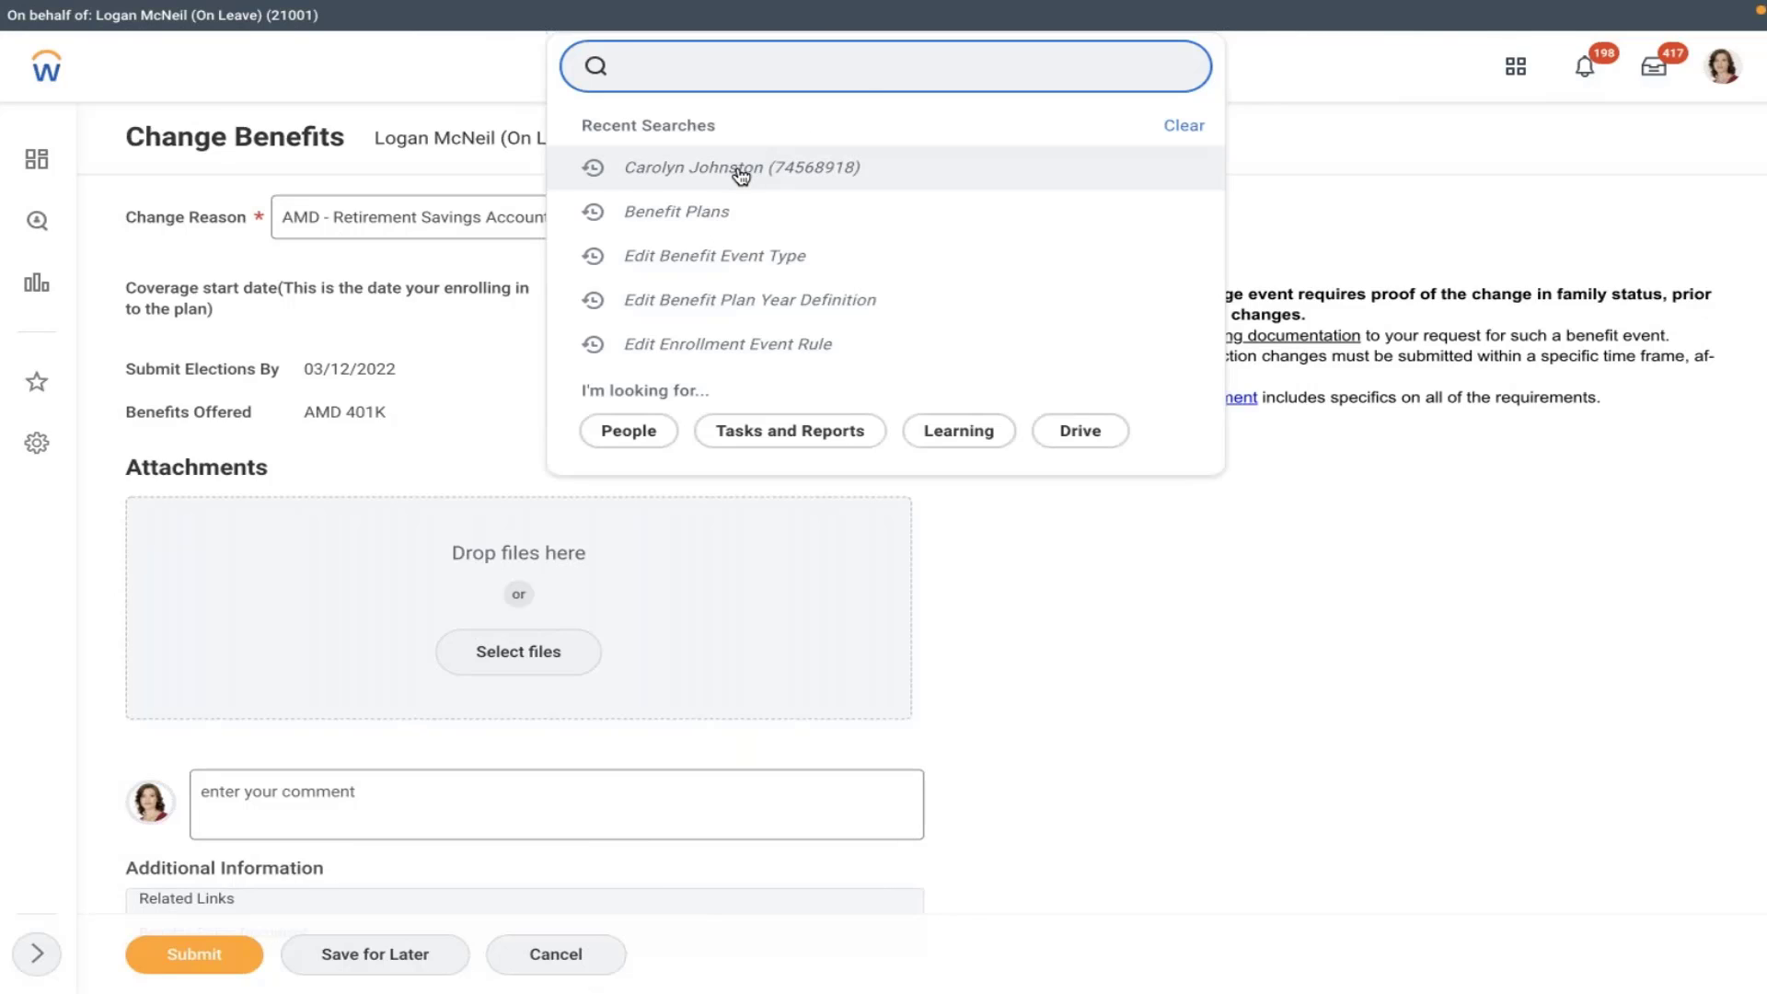
- Search the worker's name, open the AK_Band Marketing Associate job profile, and discard the benefits change
{"action": "type", "text": "john"}
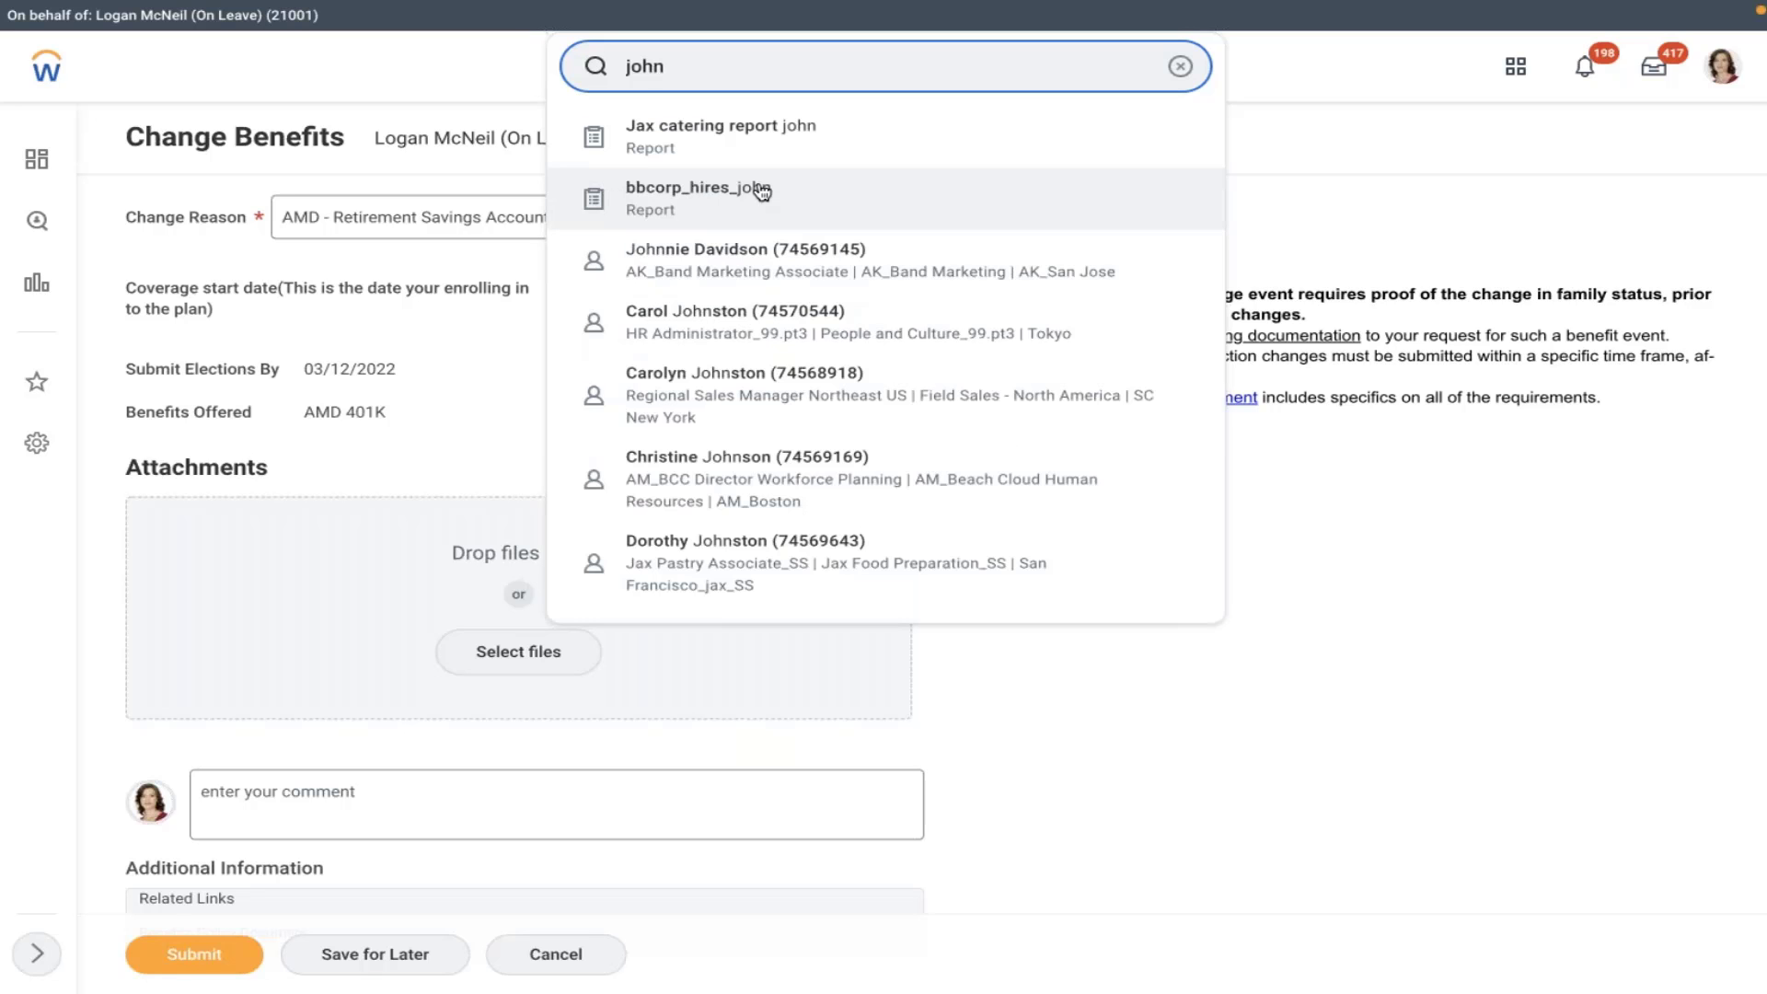
{"action": "left_click", "coordinate": [676, 276]}
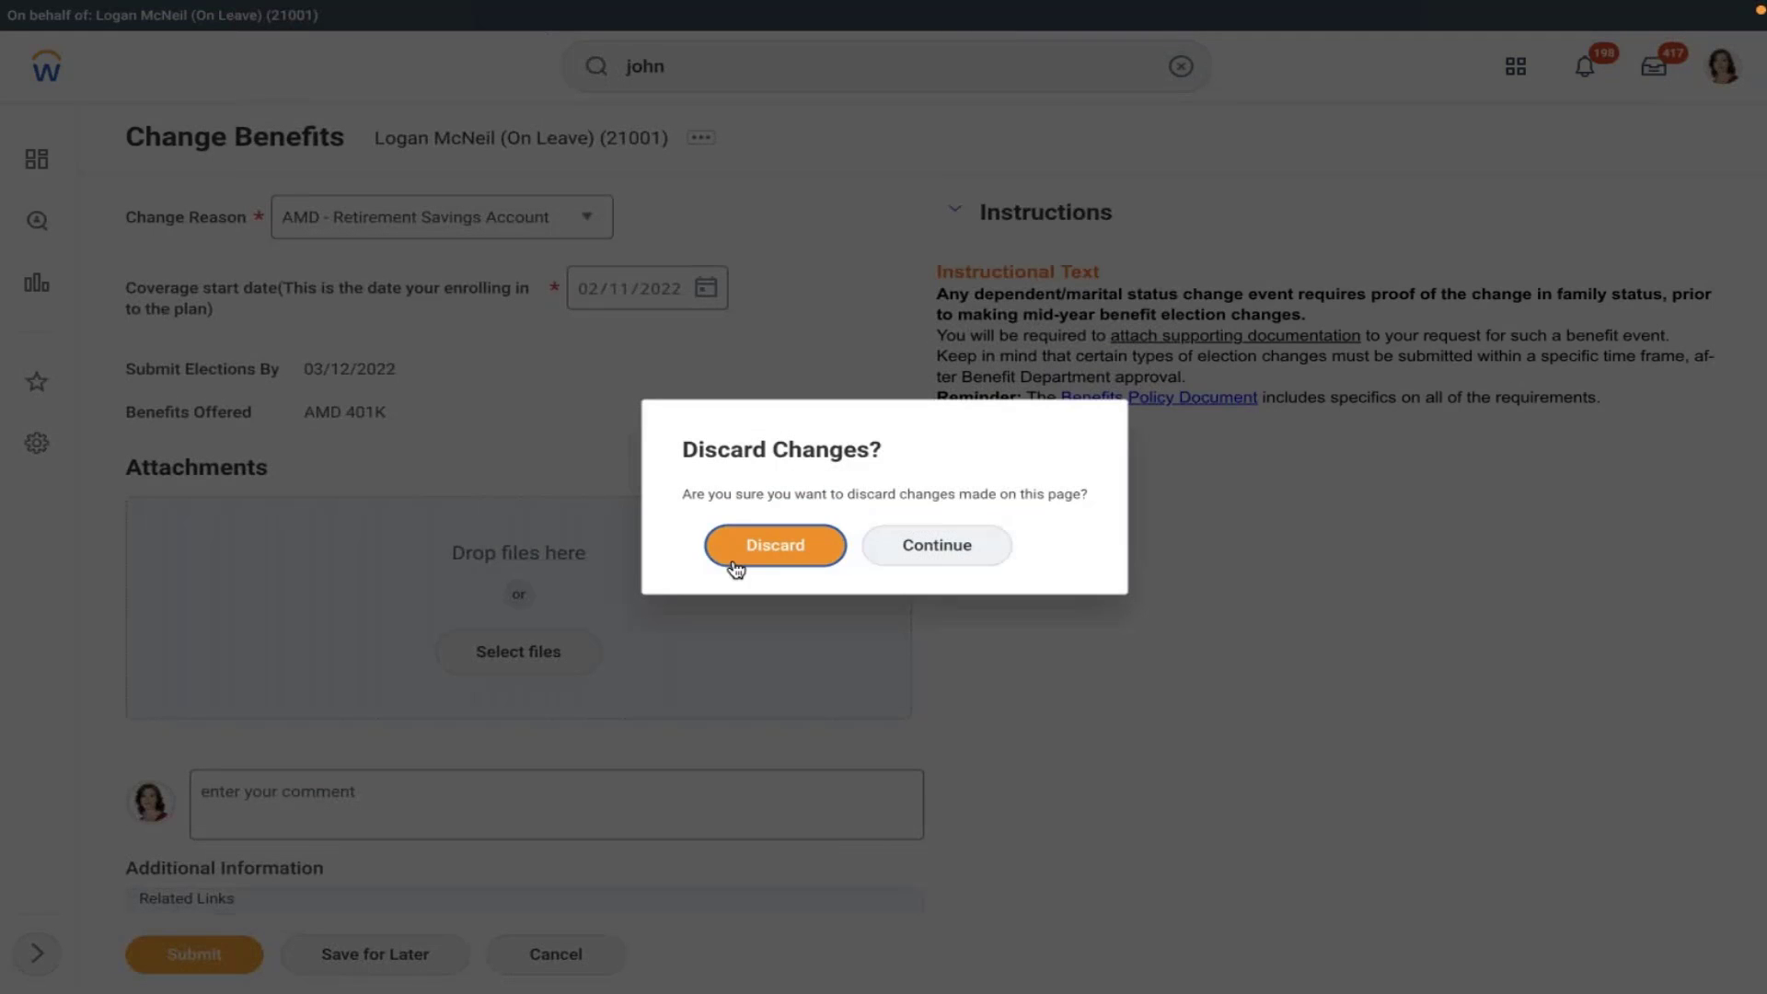
{"action": "left_click", "coordinate": [731, 559]}
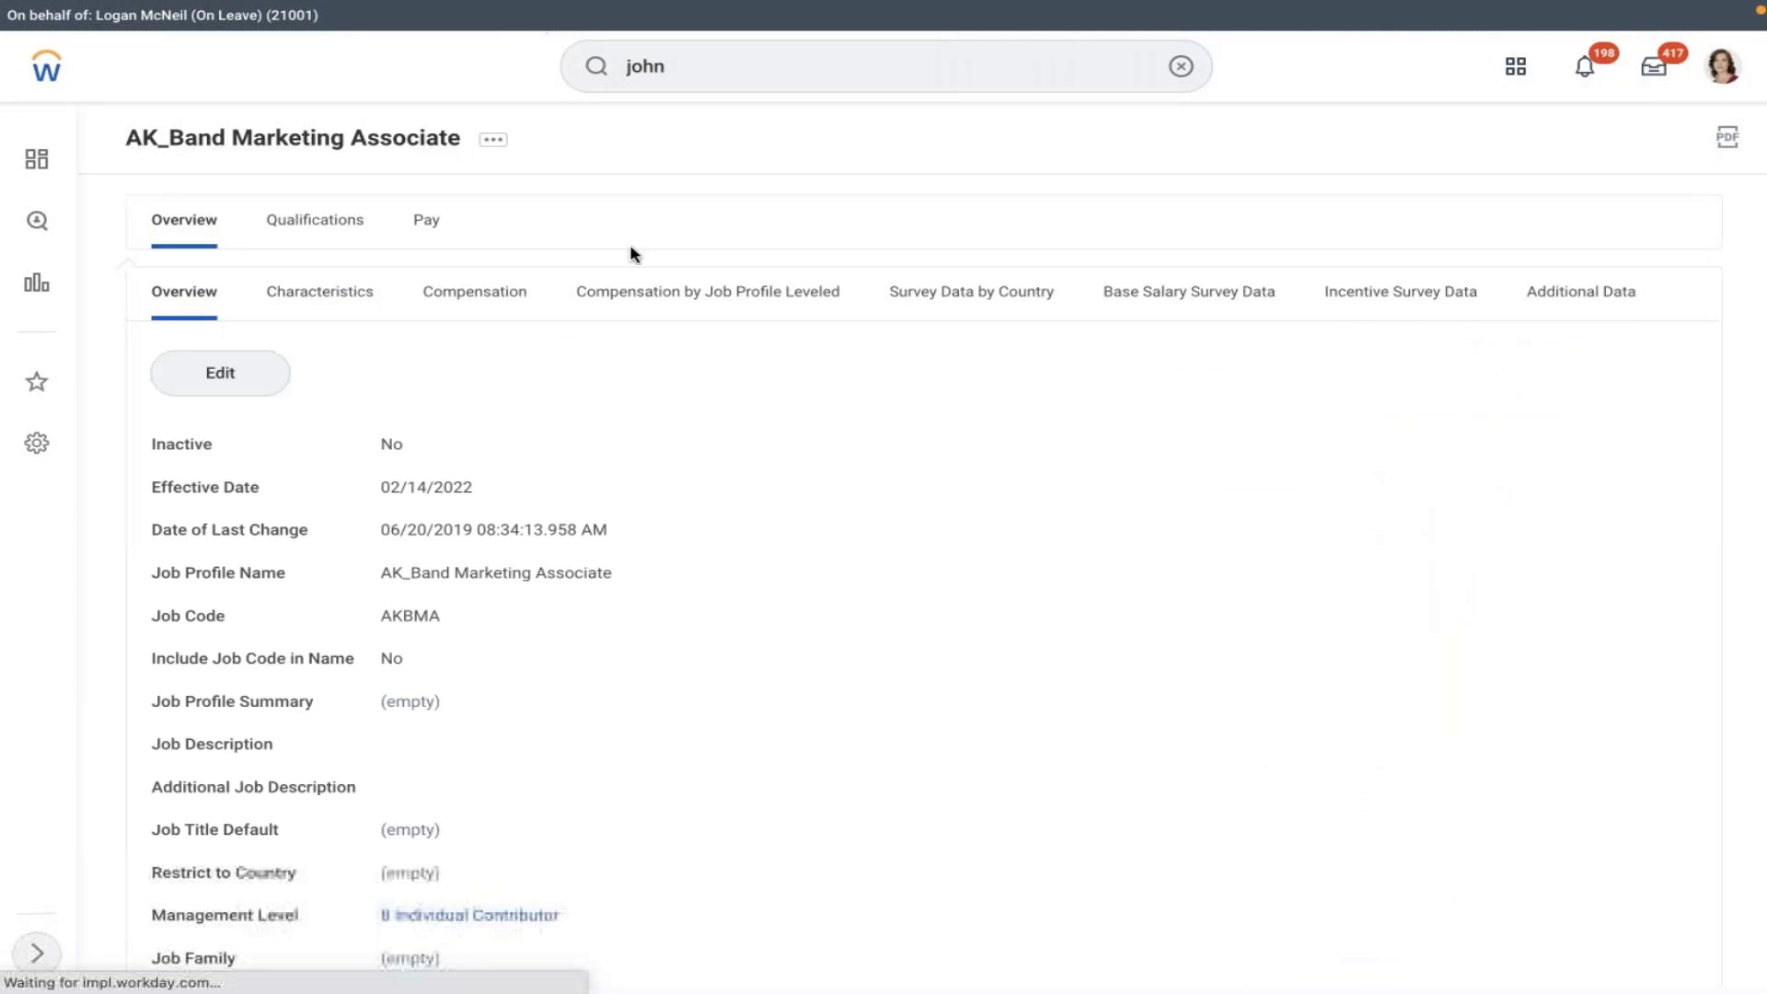
- View the job profile's Pay details and start an edit, then cancel without saving
{"action": "left_click", "coordinate": [437, 221]}
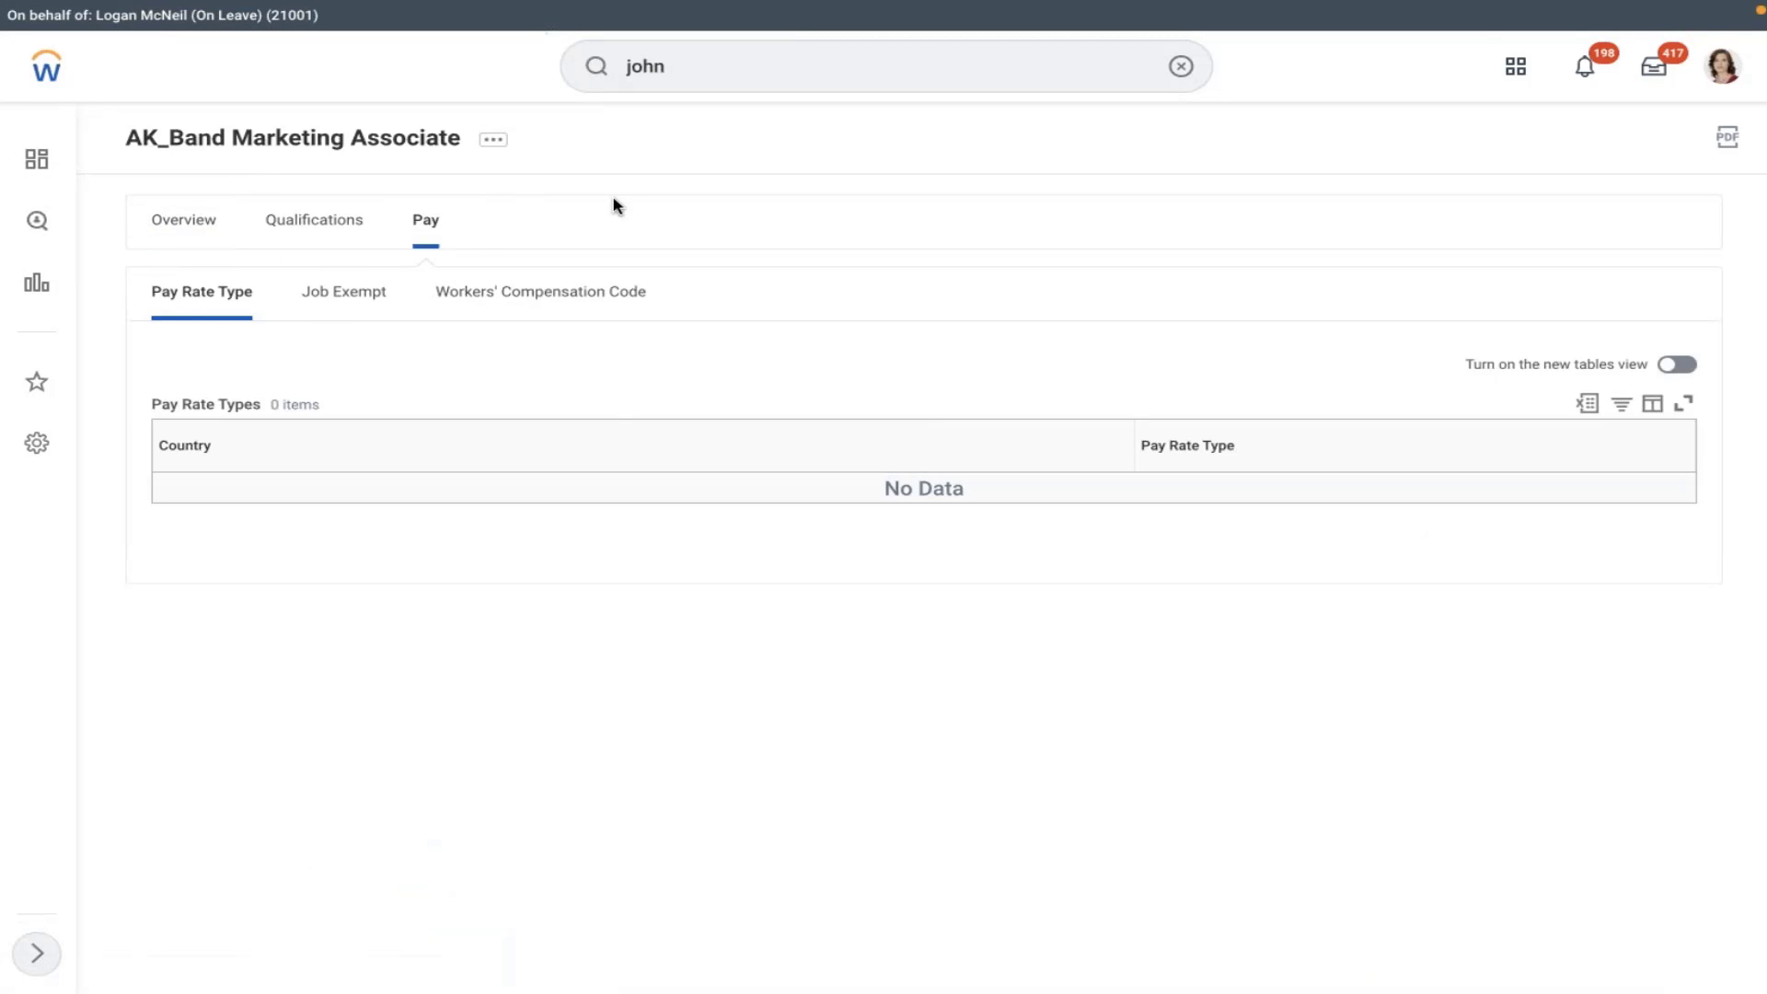
{"action": "left_click", "coordinate": [492, 141]}
{"action": "mouse_move", "coordinate": [644, 225]}
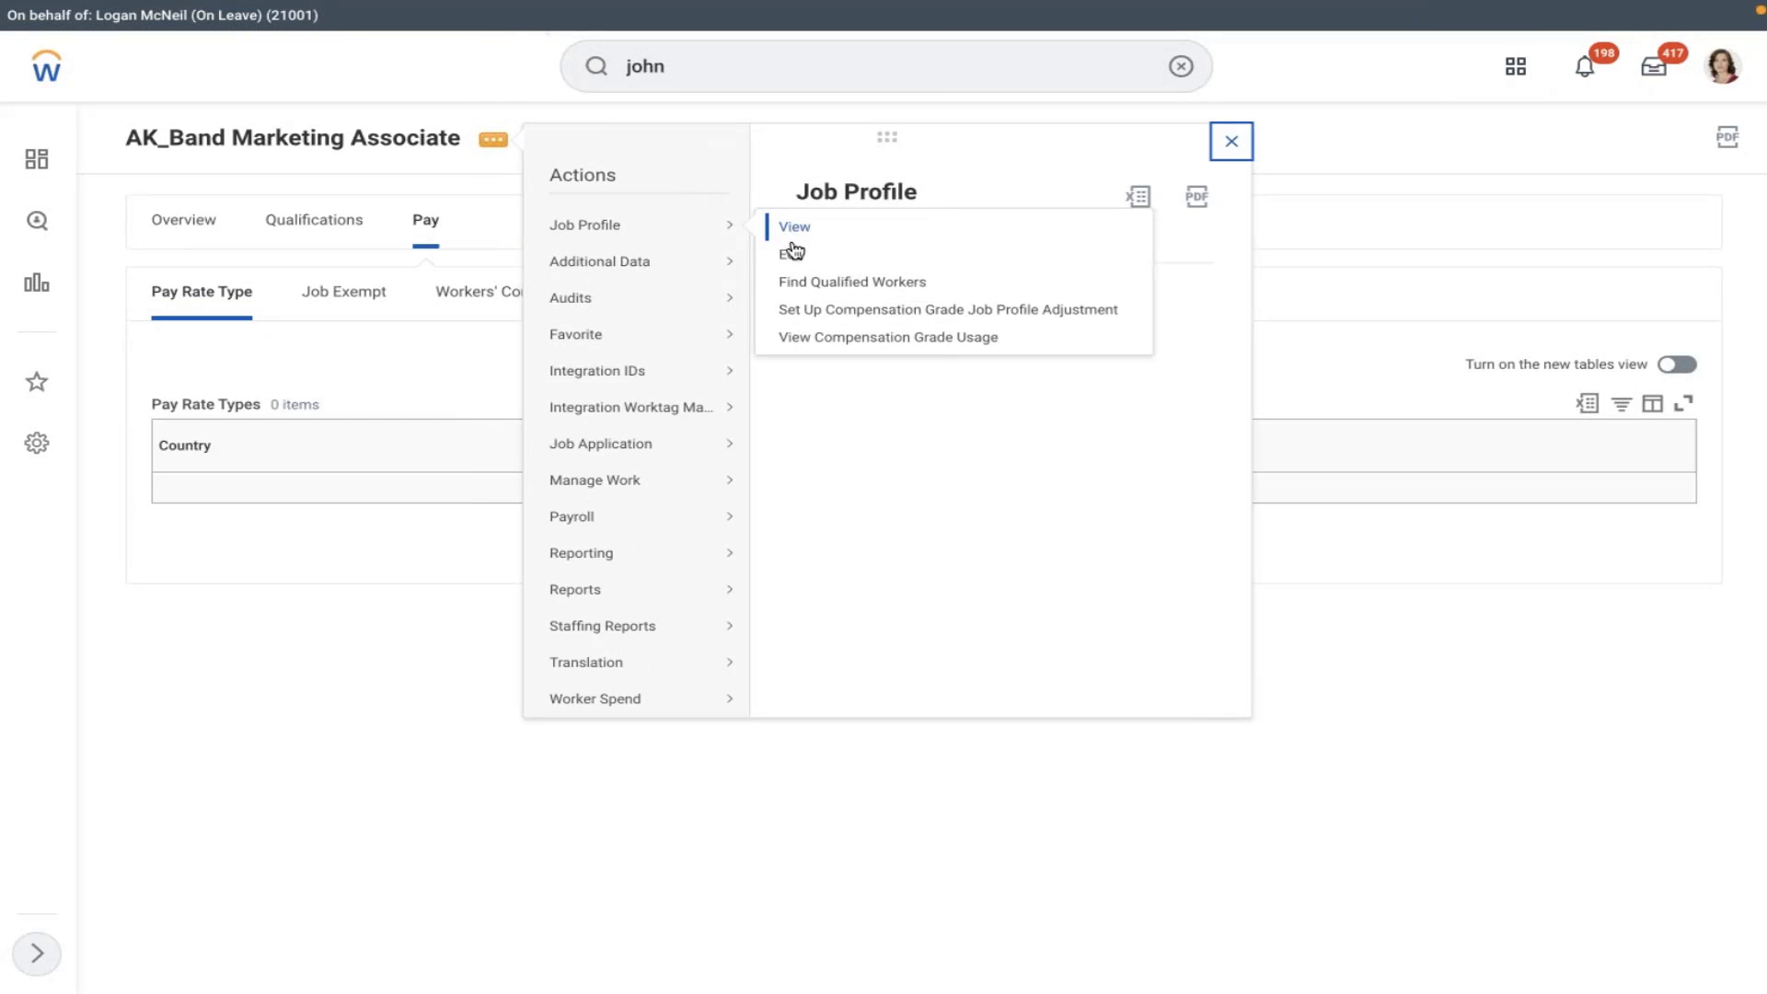
{"action": "left_click", "coordinate": [794, 252]}
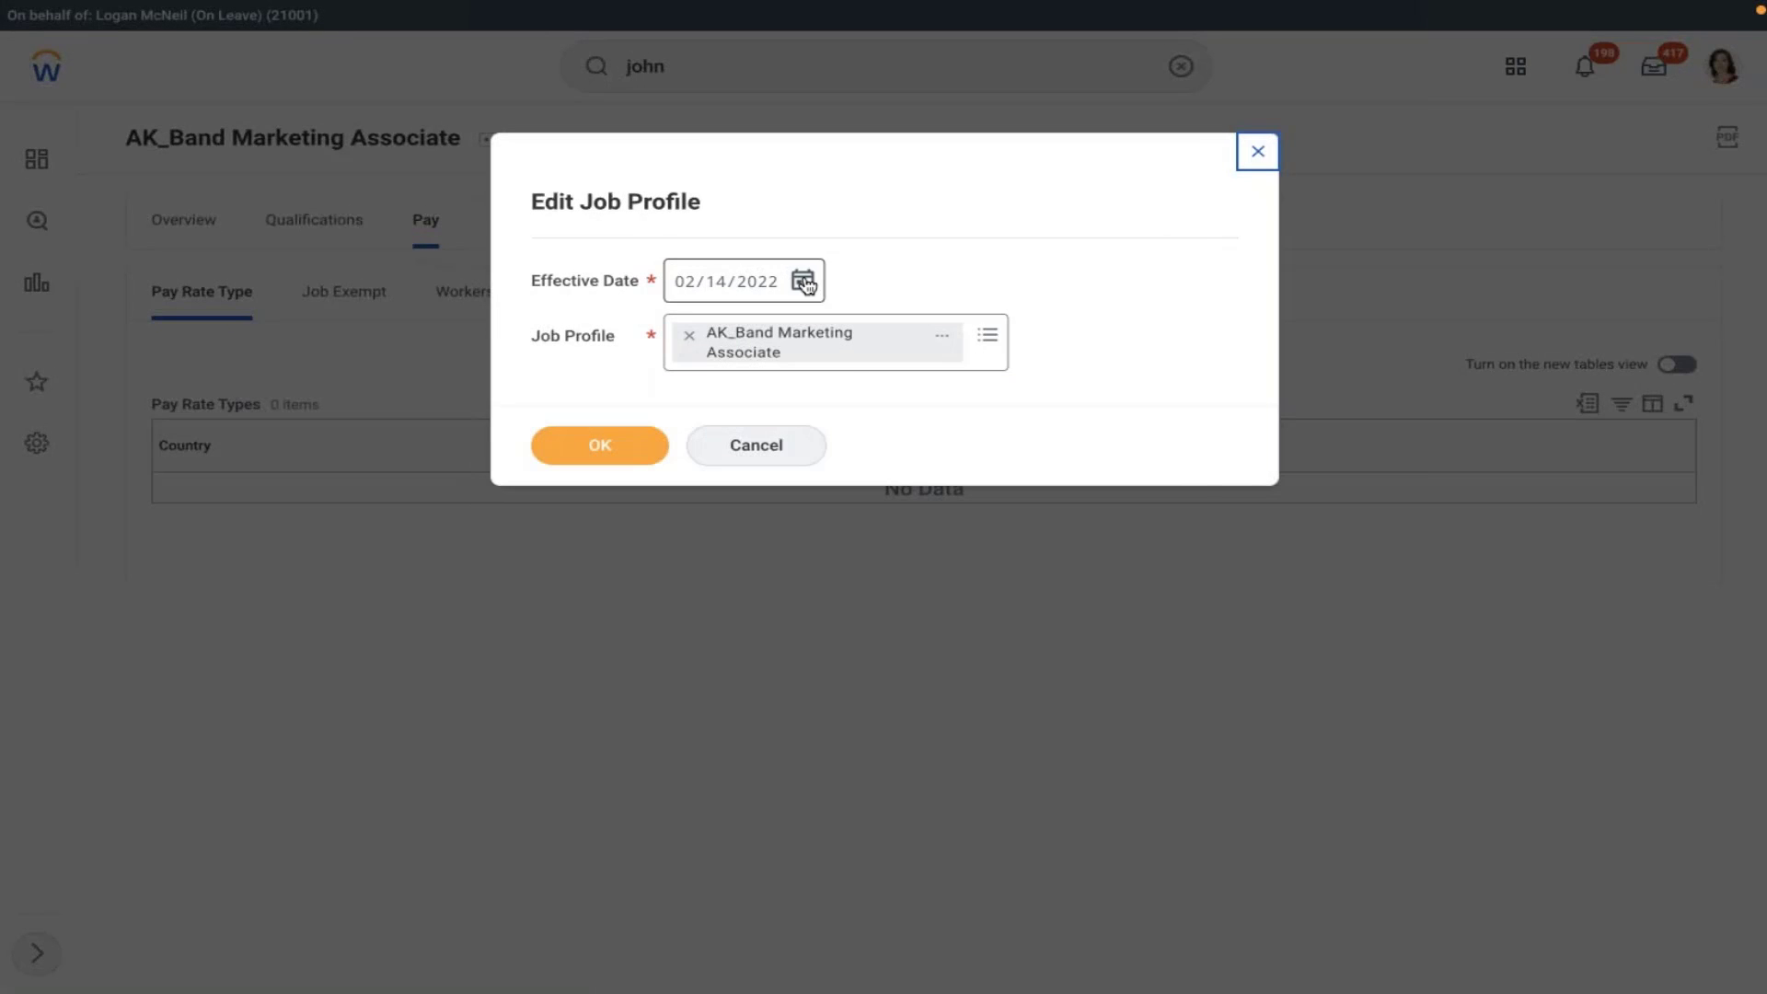
{"action": "left_click", "coordinate": [803, 281]}
{"action": "left_click", "coordinate": [850, 270]}
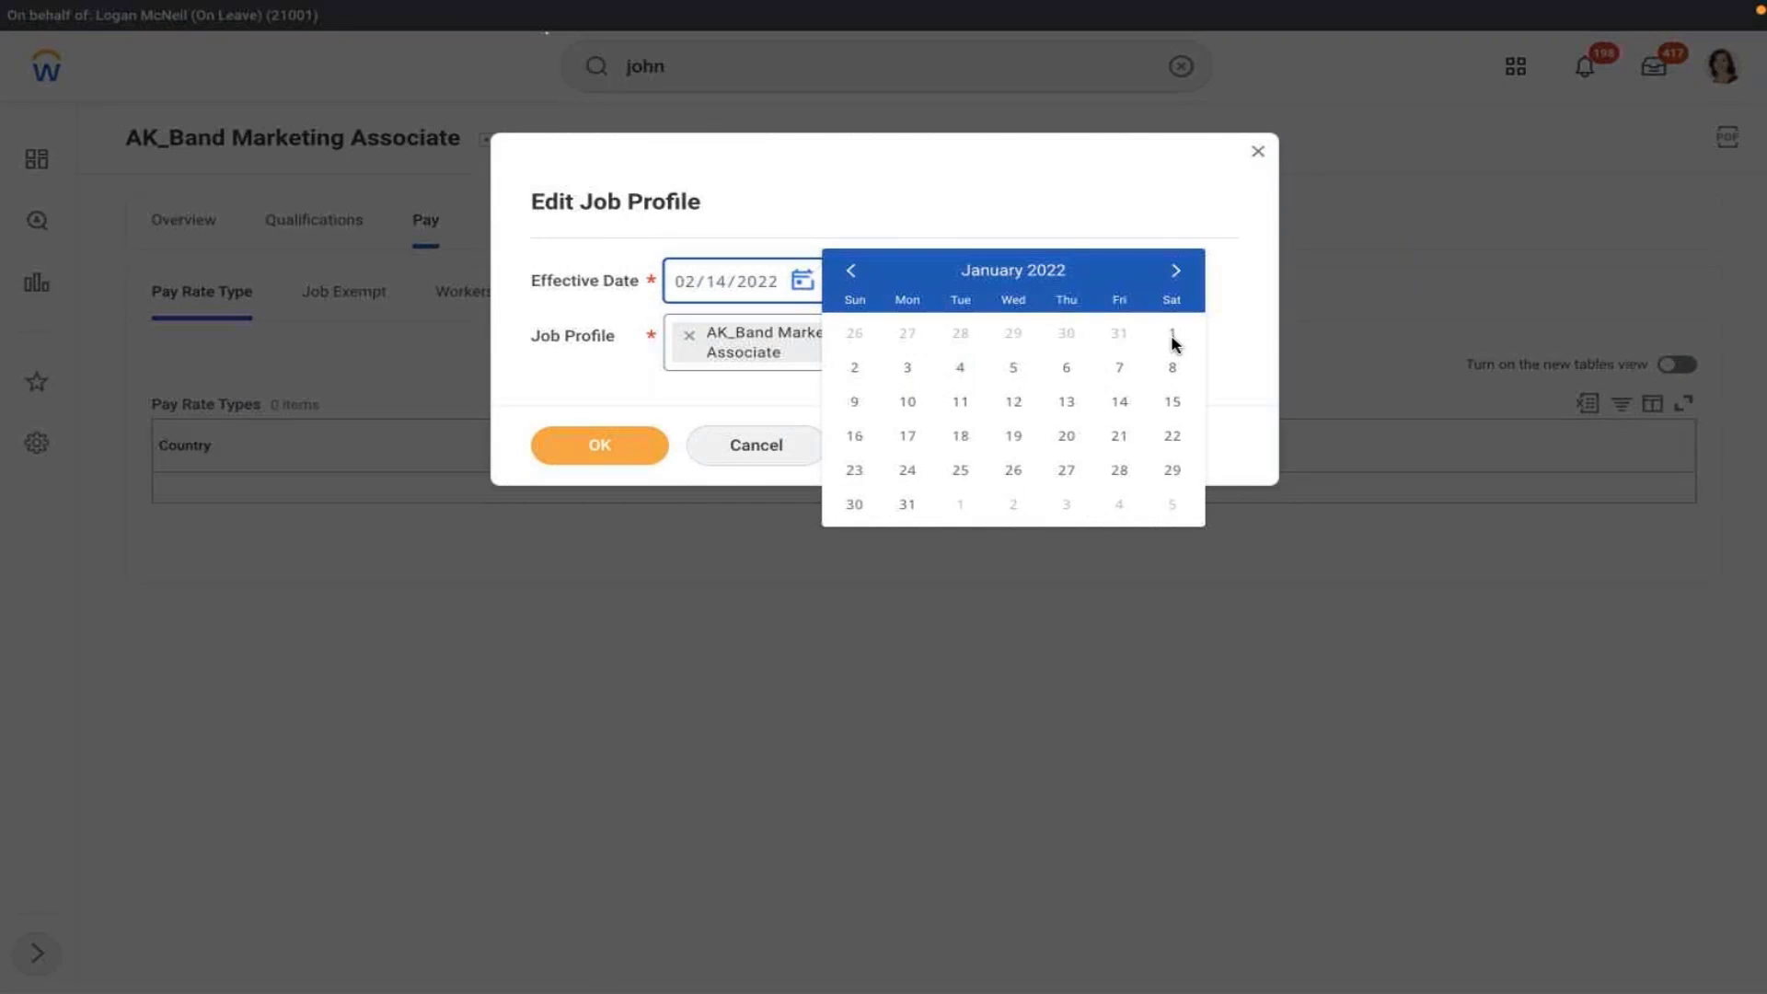
{"action": "left_click", "coordinate": [1258, 151]}
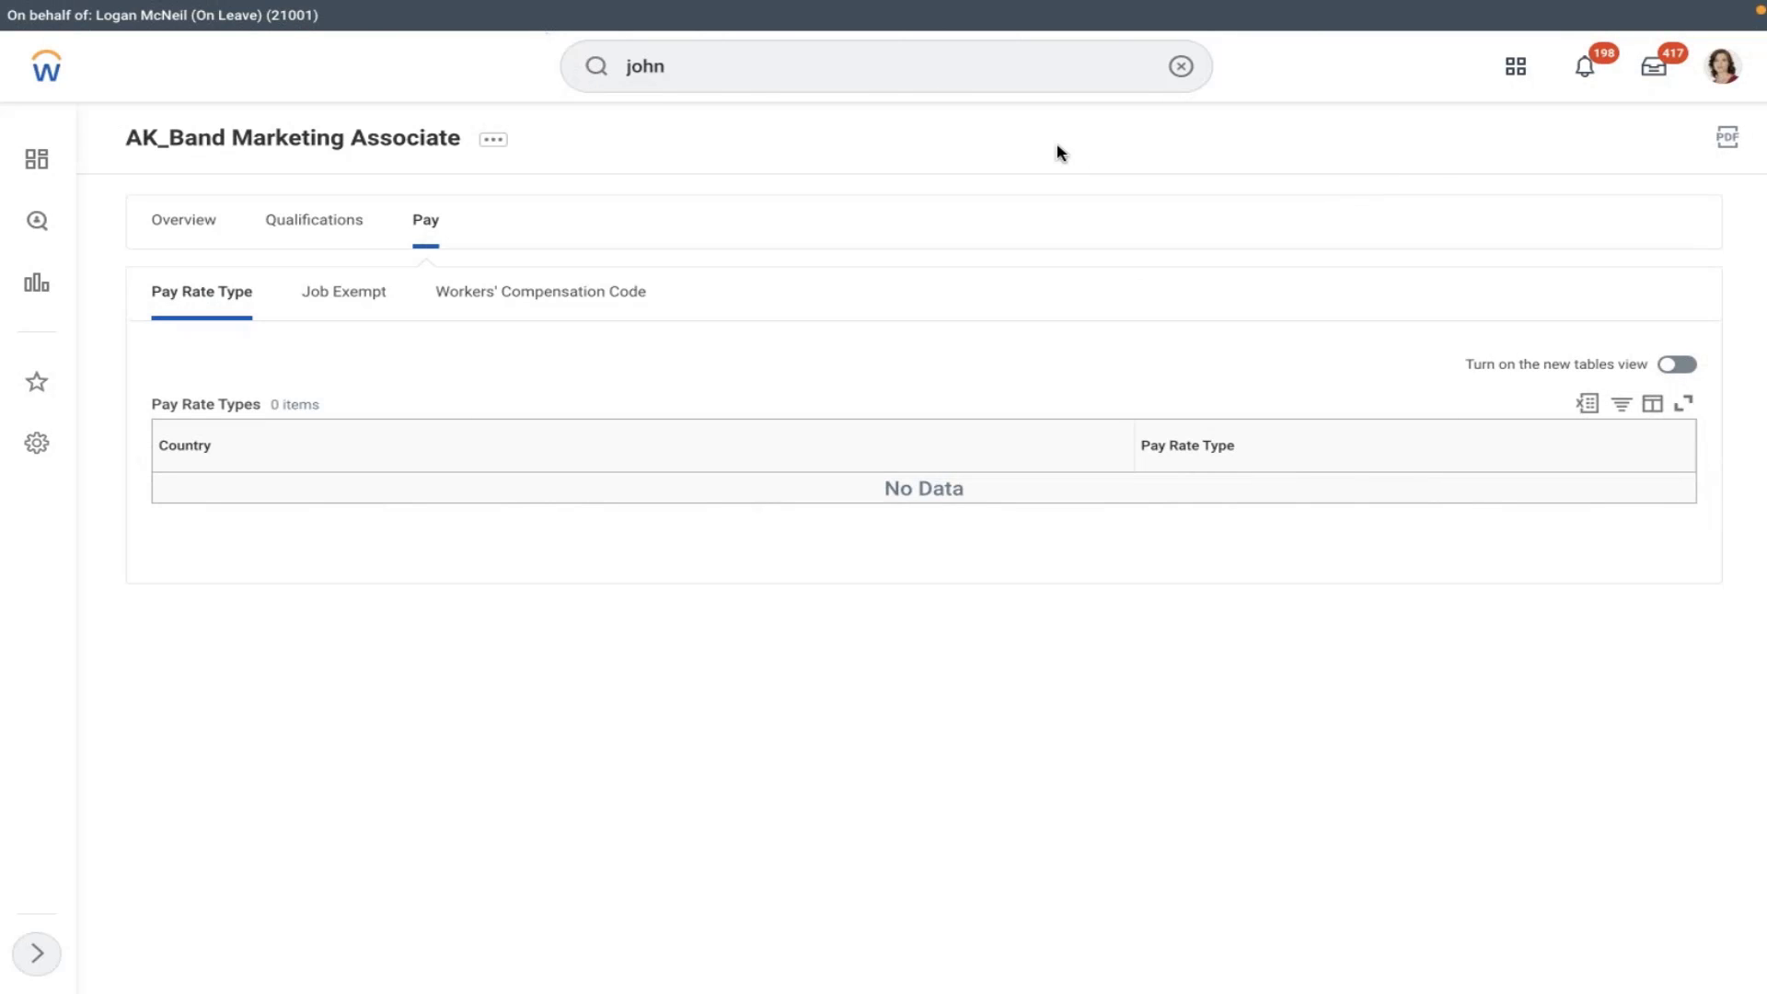
- Open the Job Exempt details showing United States of America as exempt
{"action": "left_click", "coordinate": [340, 296]}
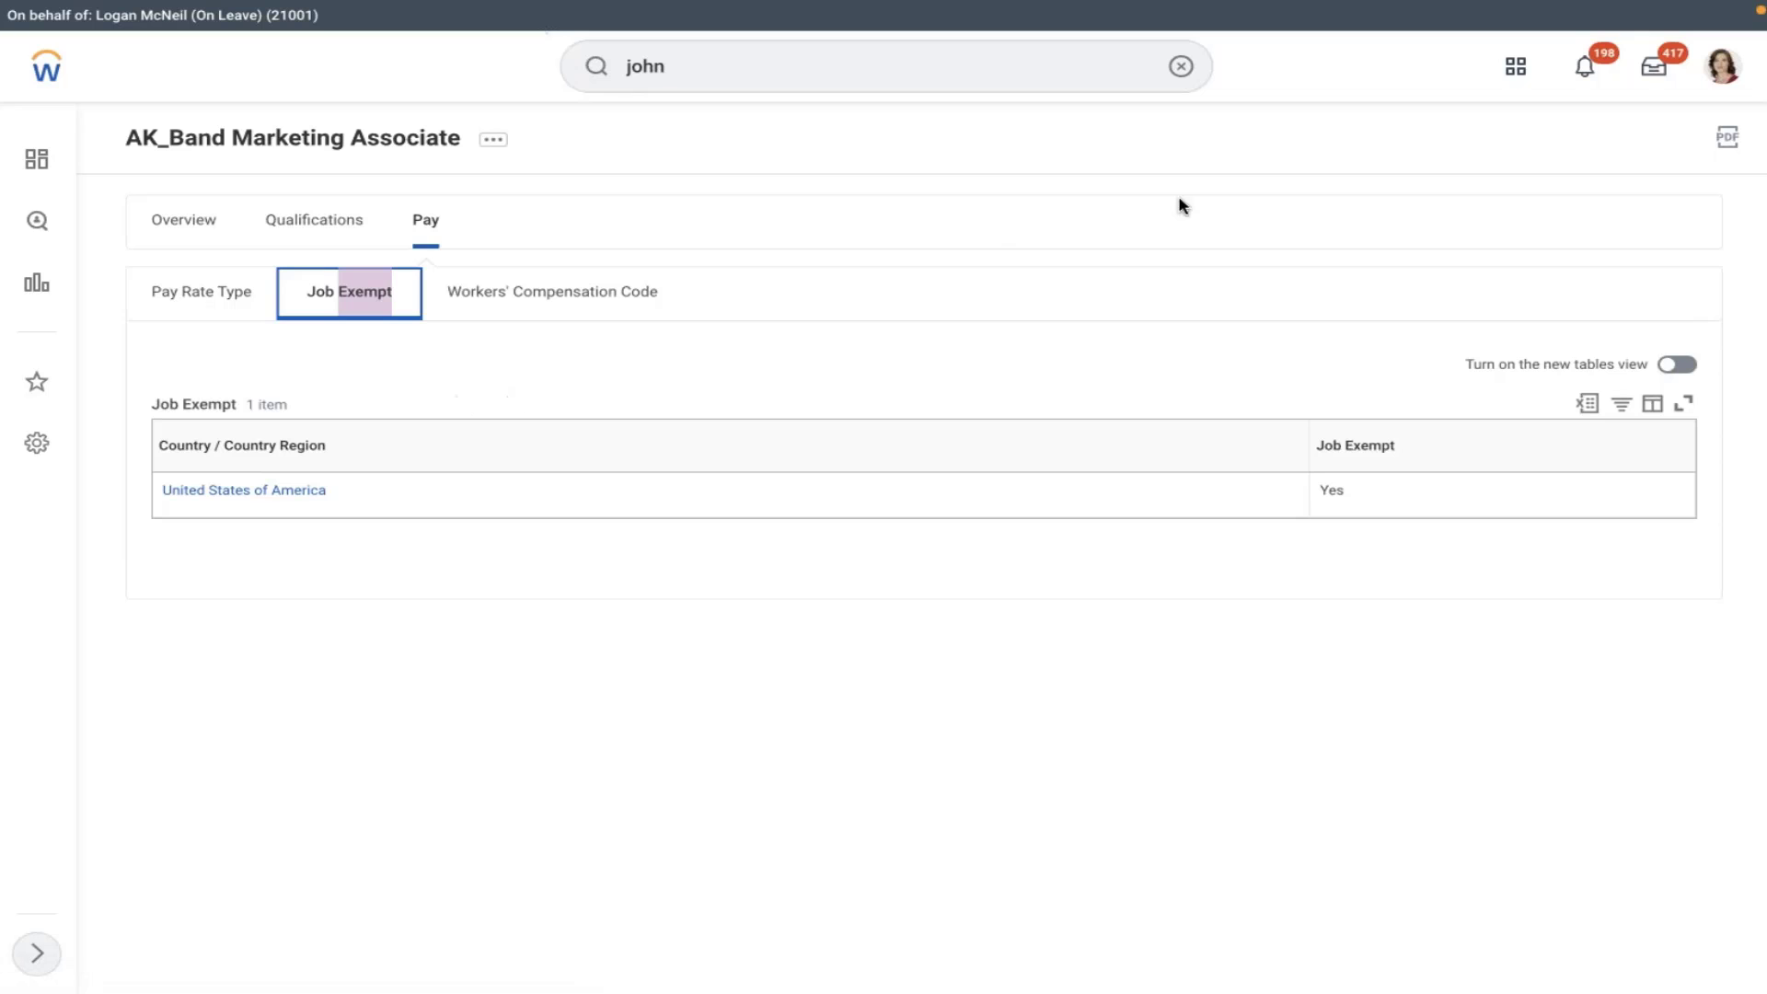
{"action": "left_click", "coordinate": [1438, 164]}
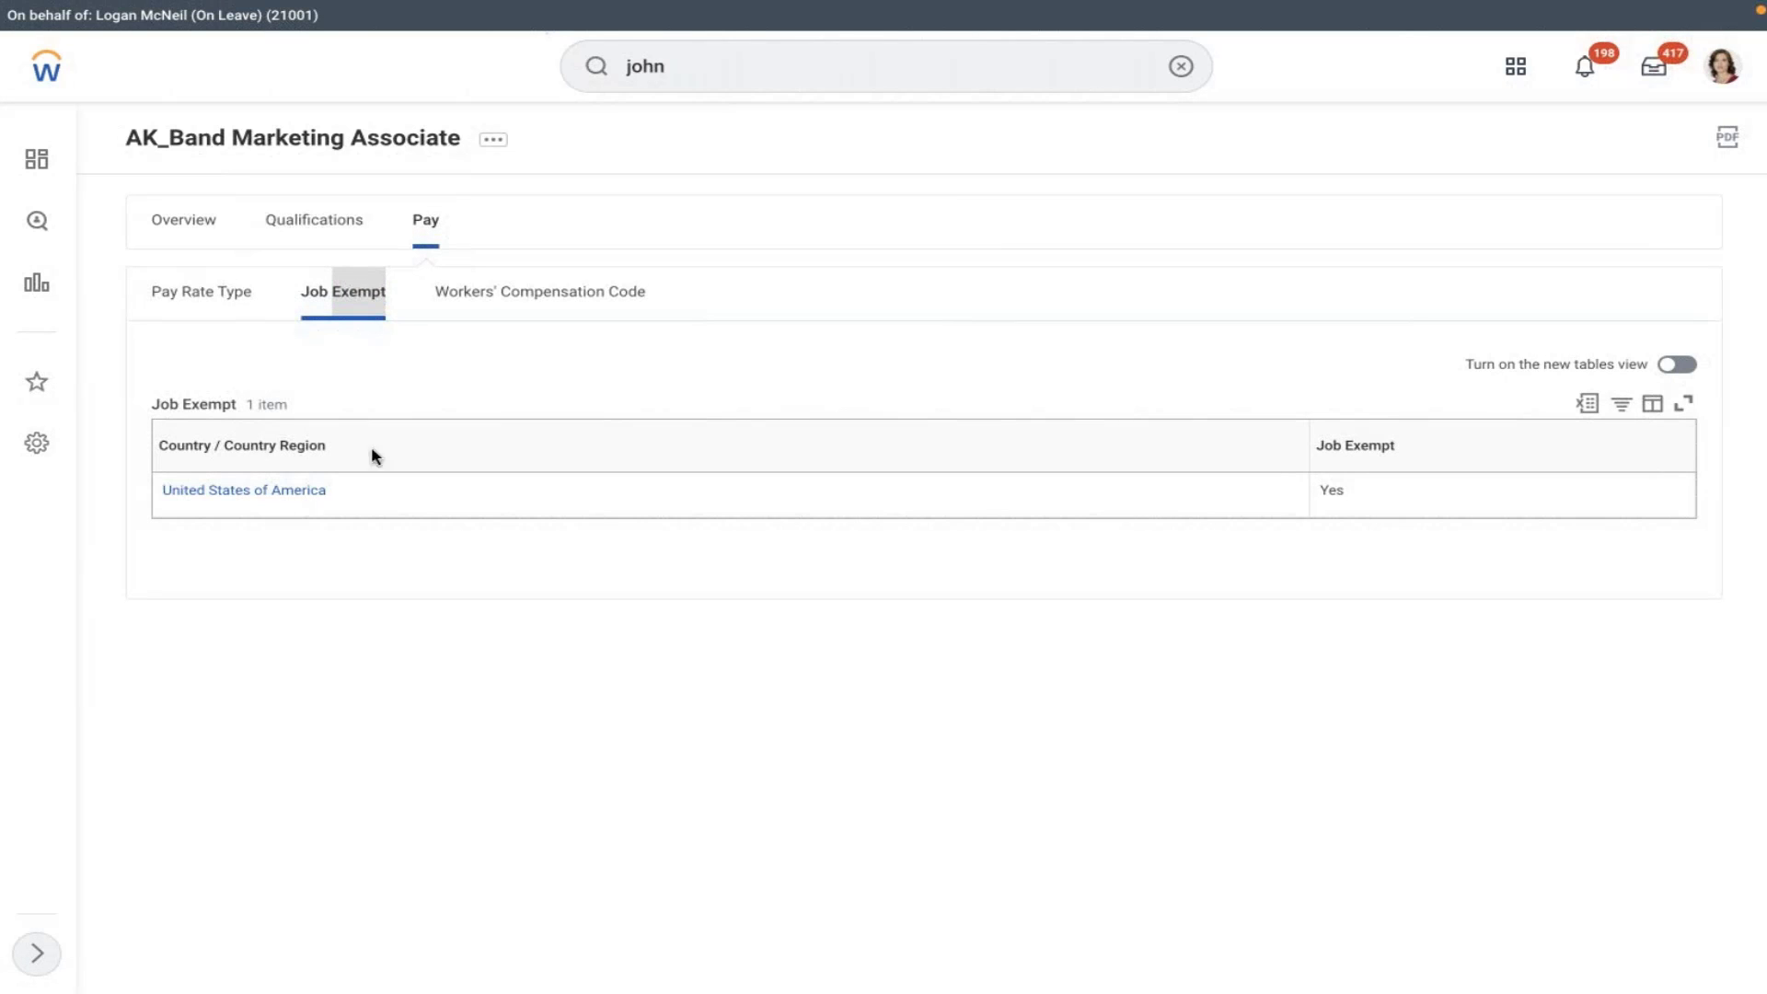
{"action": "left_click", "coordinate": [411, 429]}
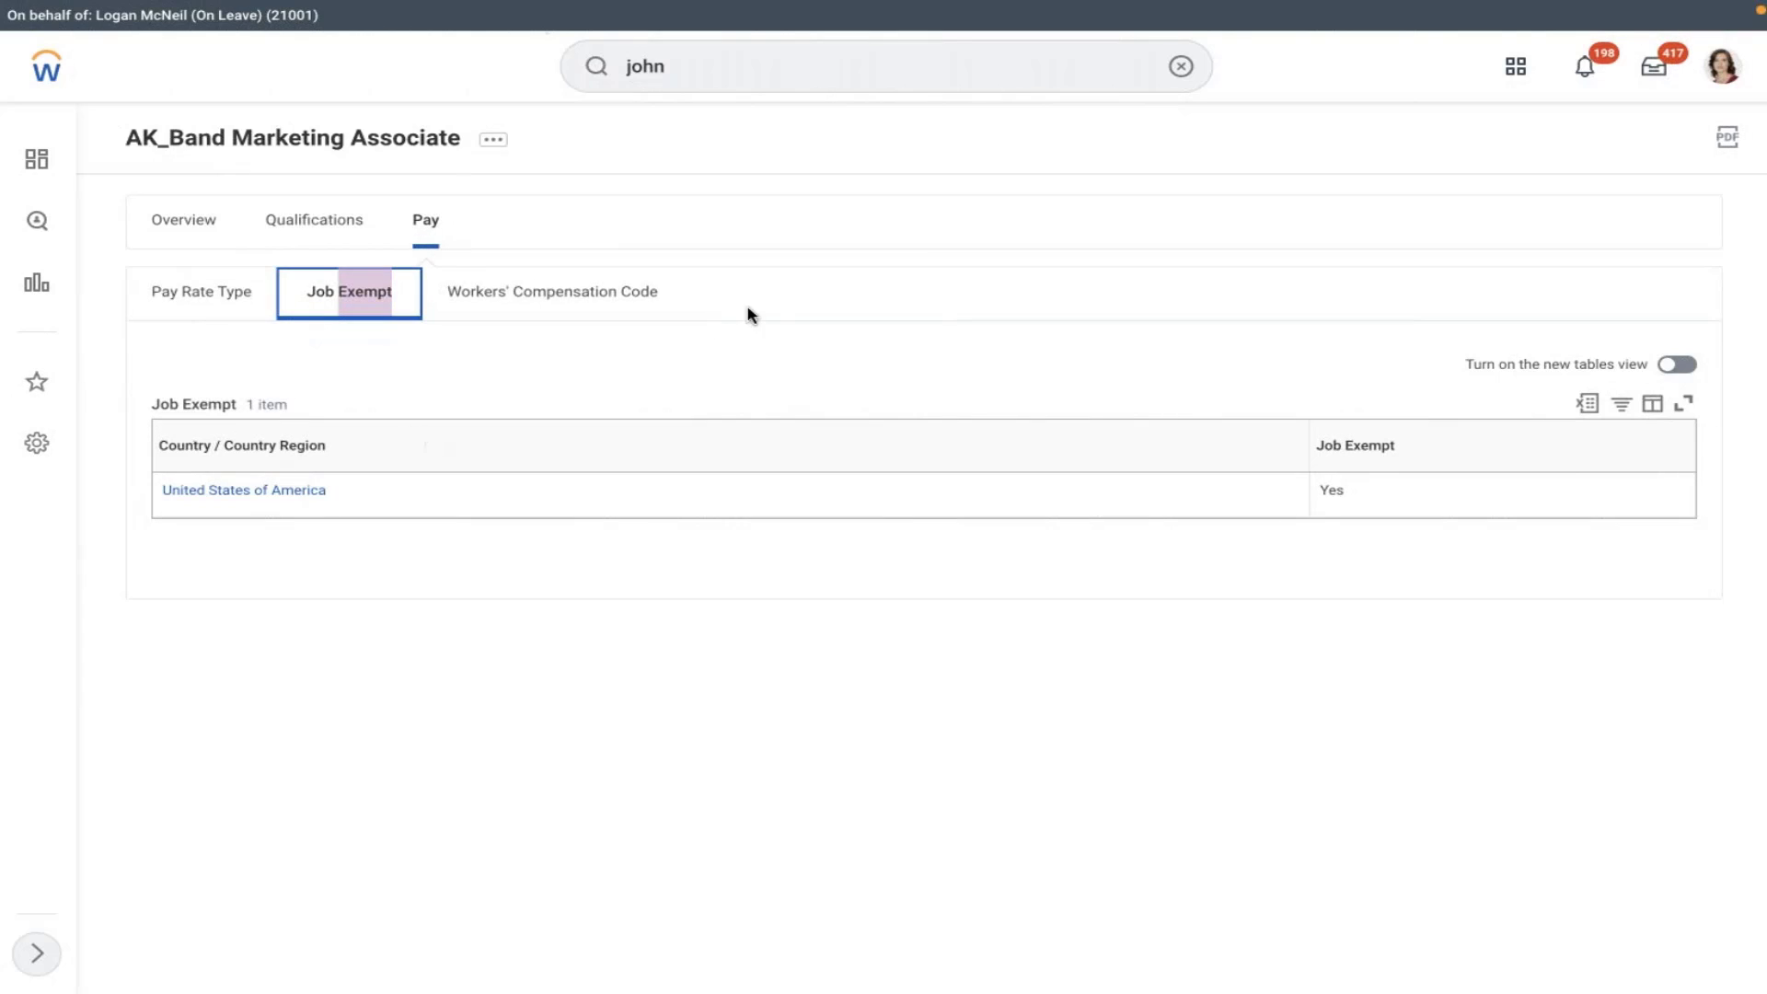
{"action": "left_click", "coordinate": [915, 257]}
{"action": "left_click", "coordinate": [1180, 66]}
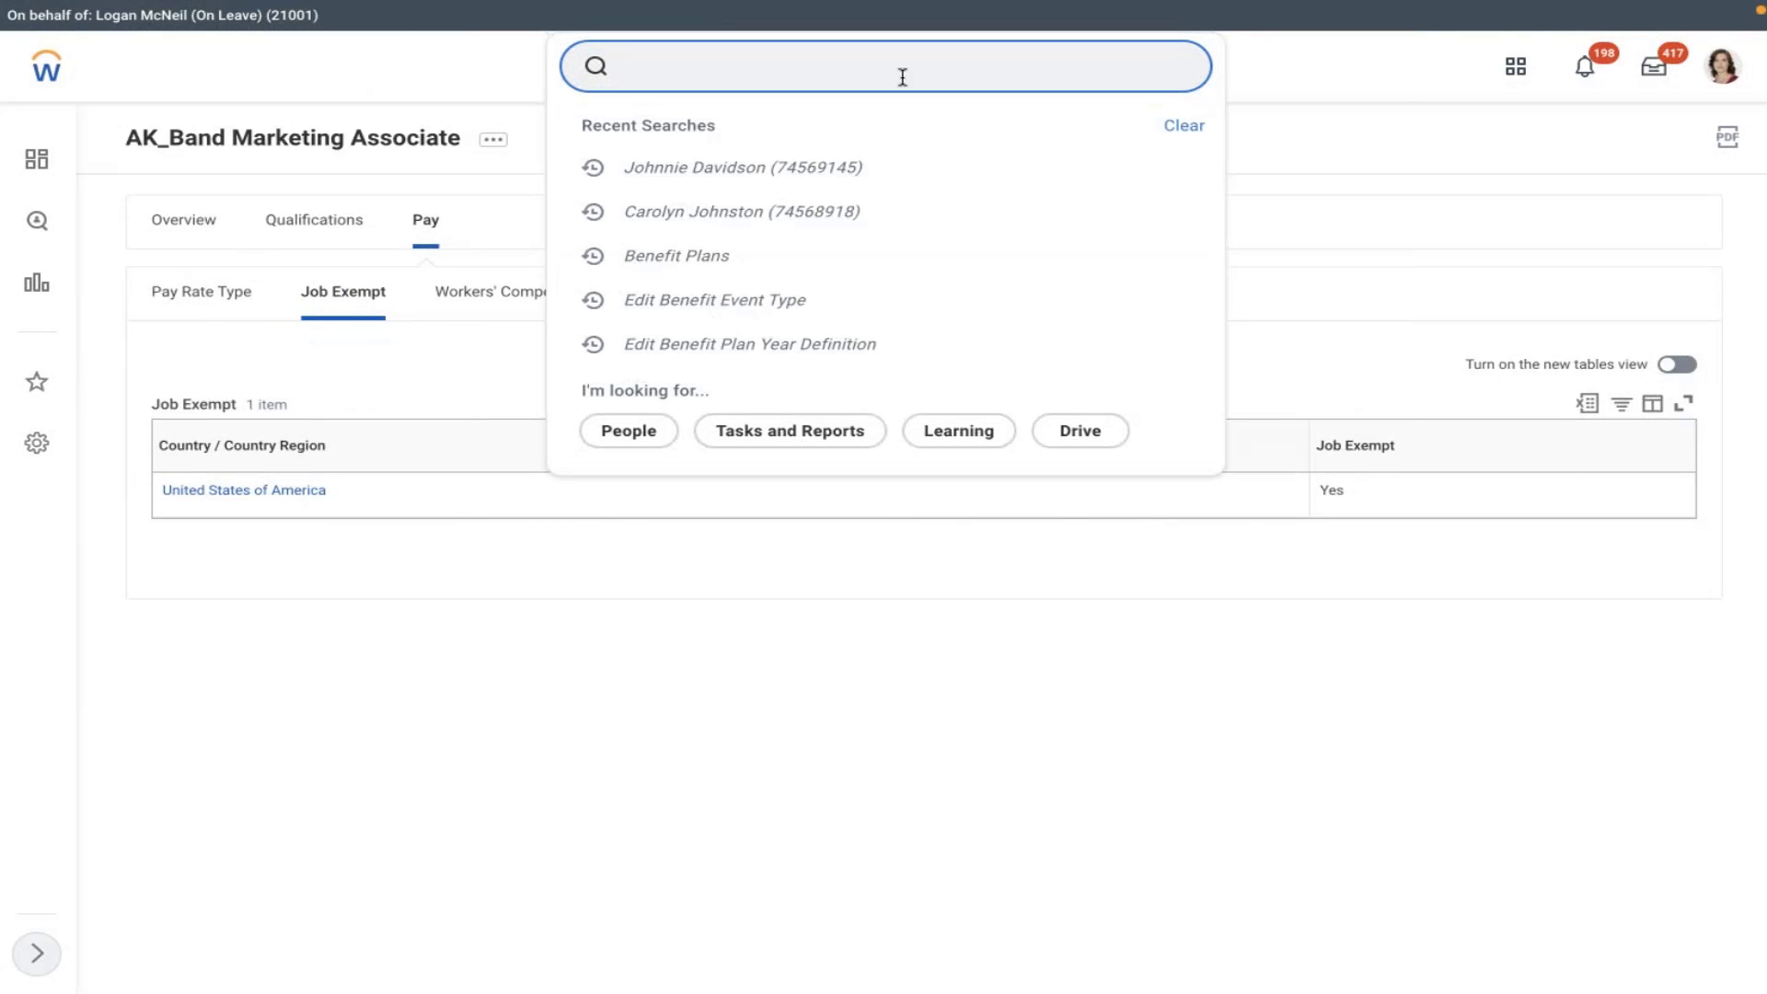
- Search the worker by name and open their AK_Band Marketing Associate profile summary
{"action": "left_click", "coordinate": [776, 207]}
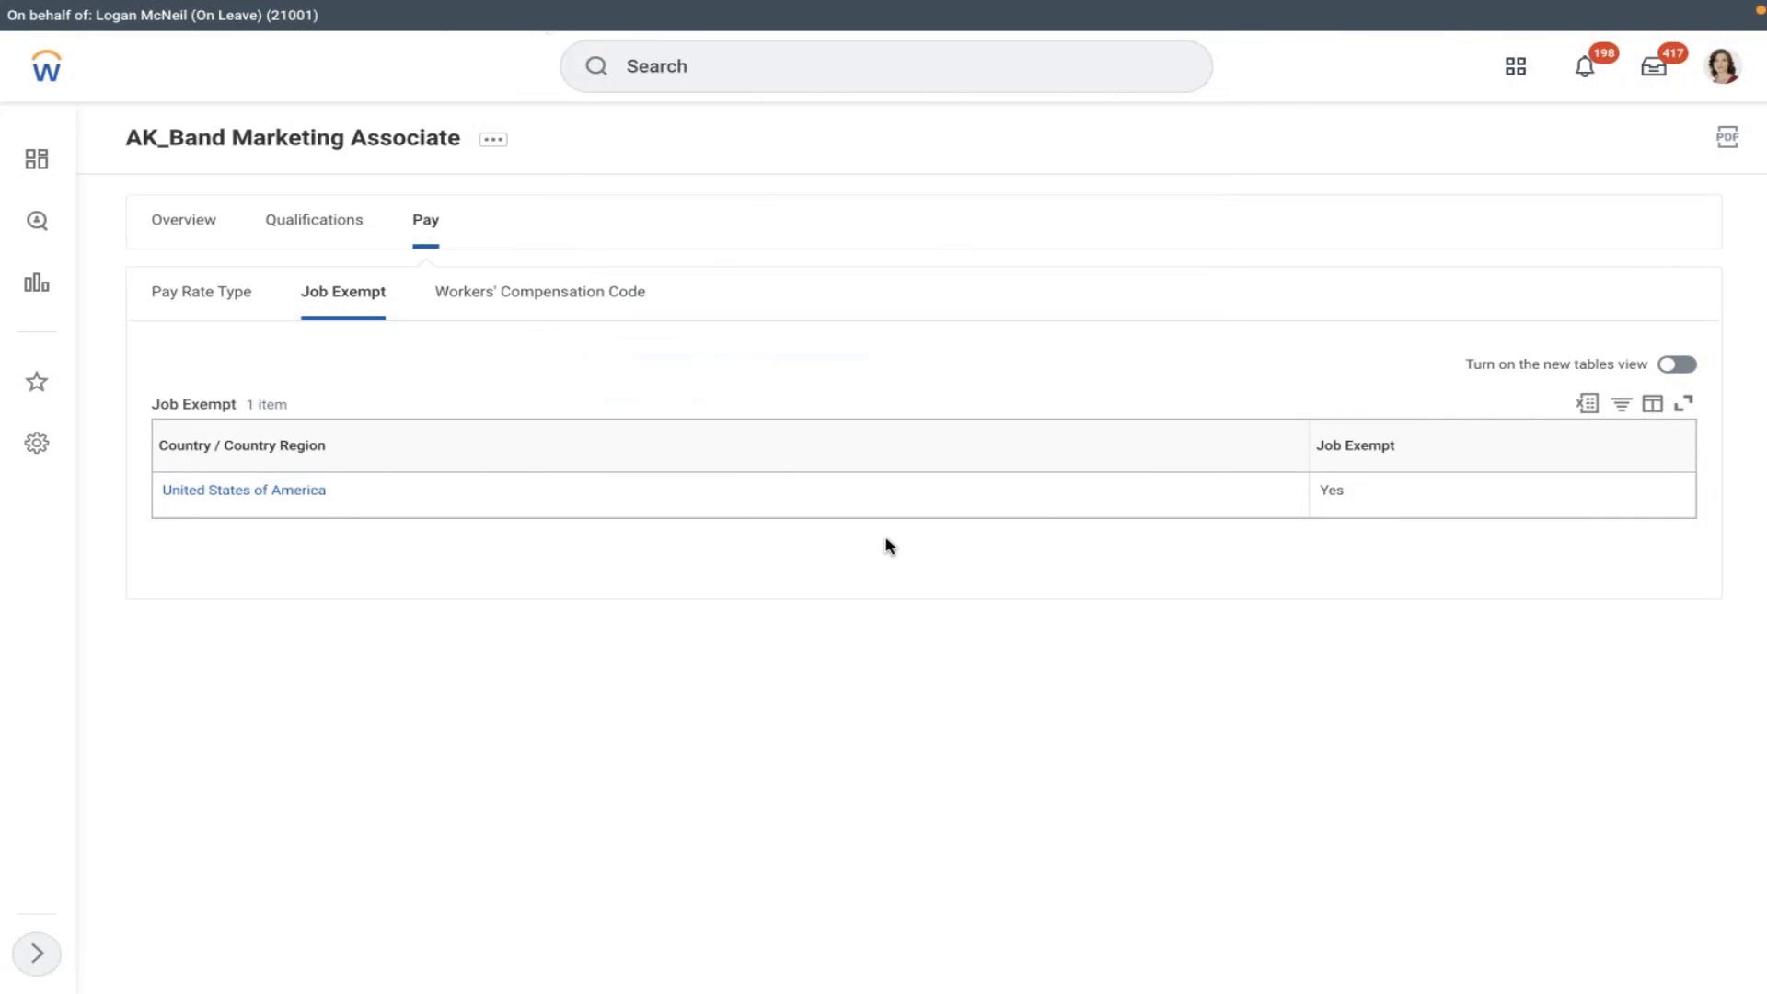
{"action": "left_click", "coordinate": [694, 61]}
{"action": "left_click", "coordinate": [434, 173]}
{"action": "left_click", "coordinate": [655, 72]}
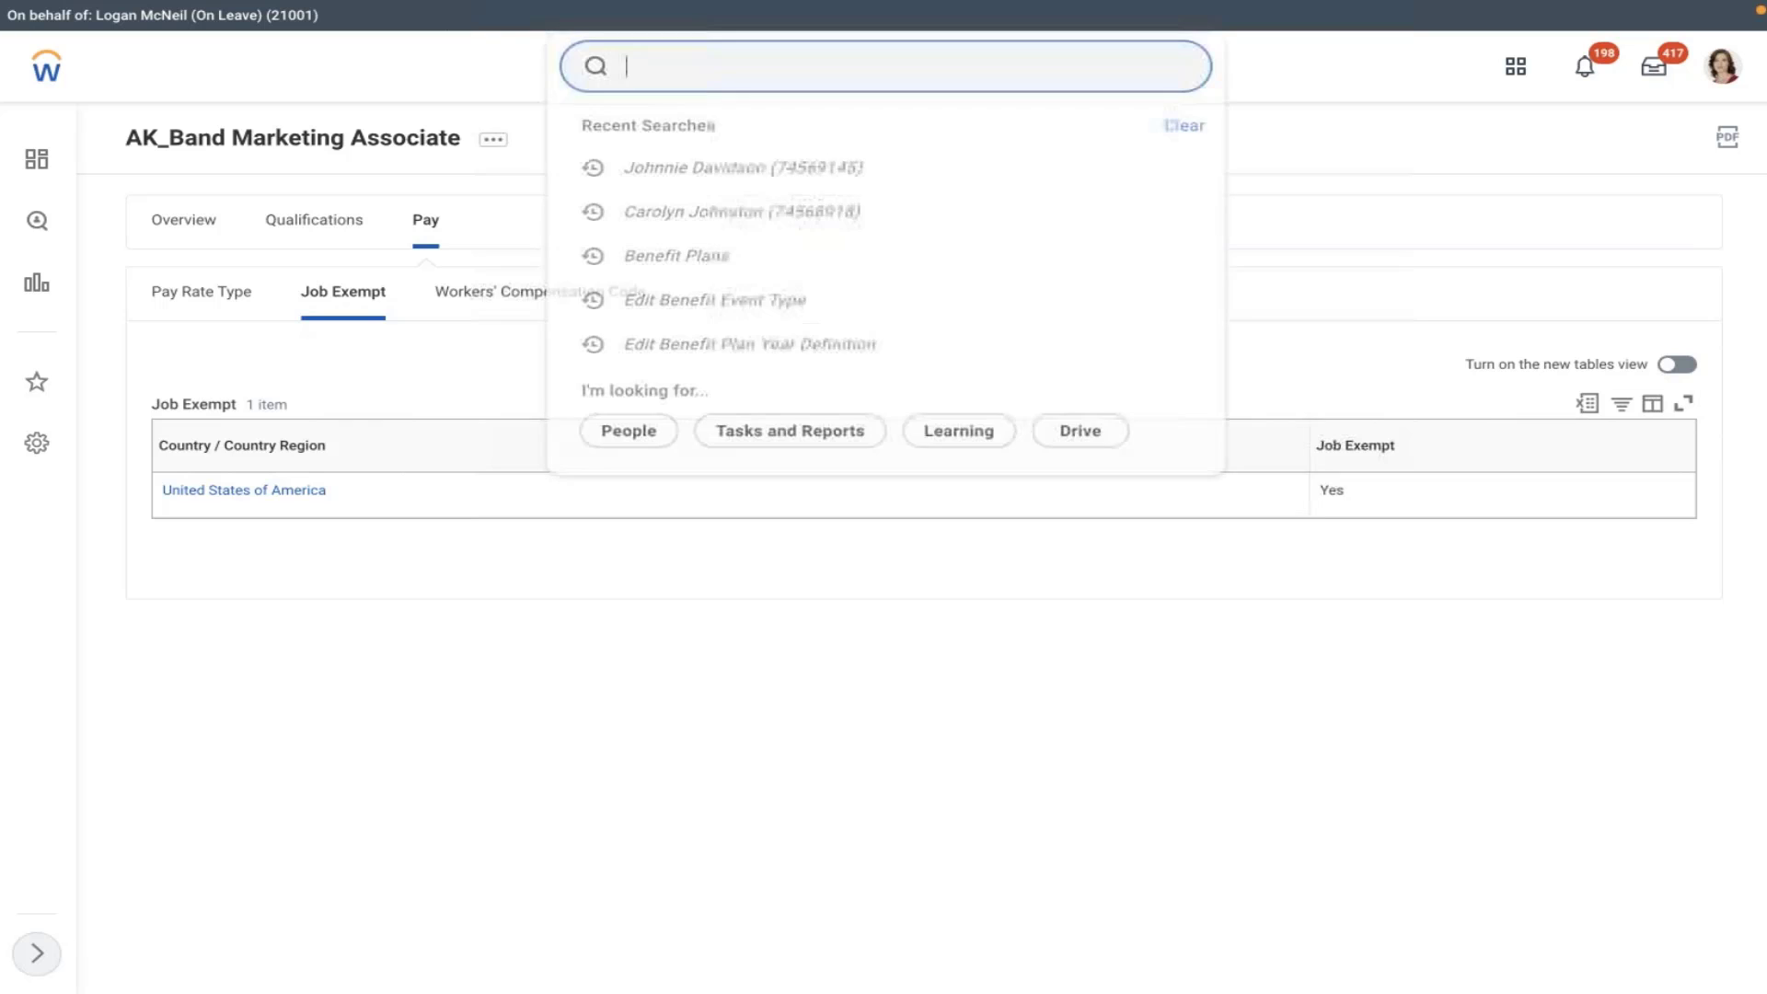
{"action": "type", "text": "joh"}
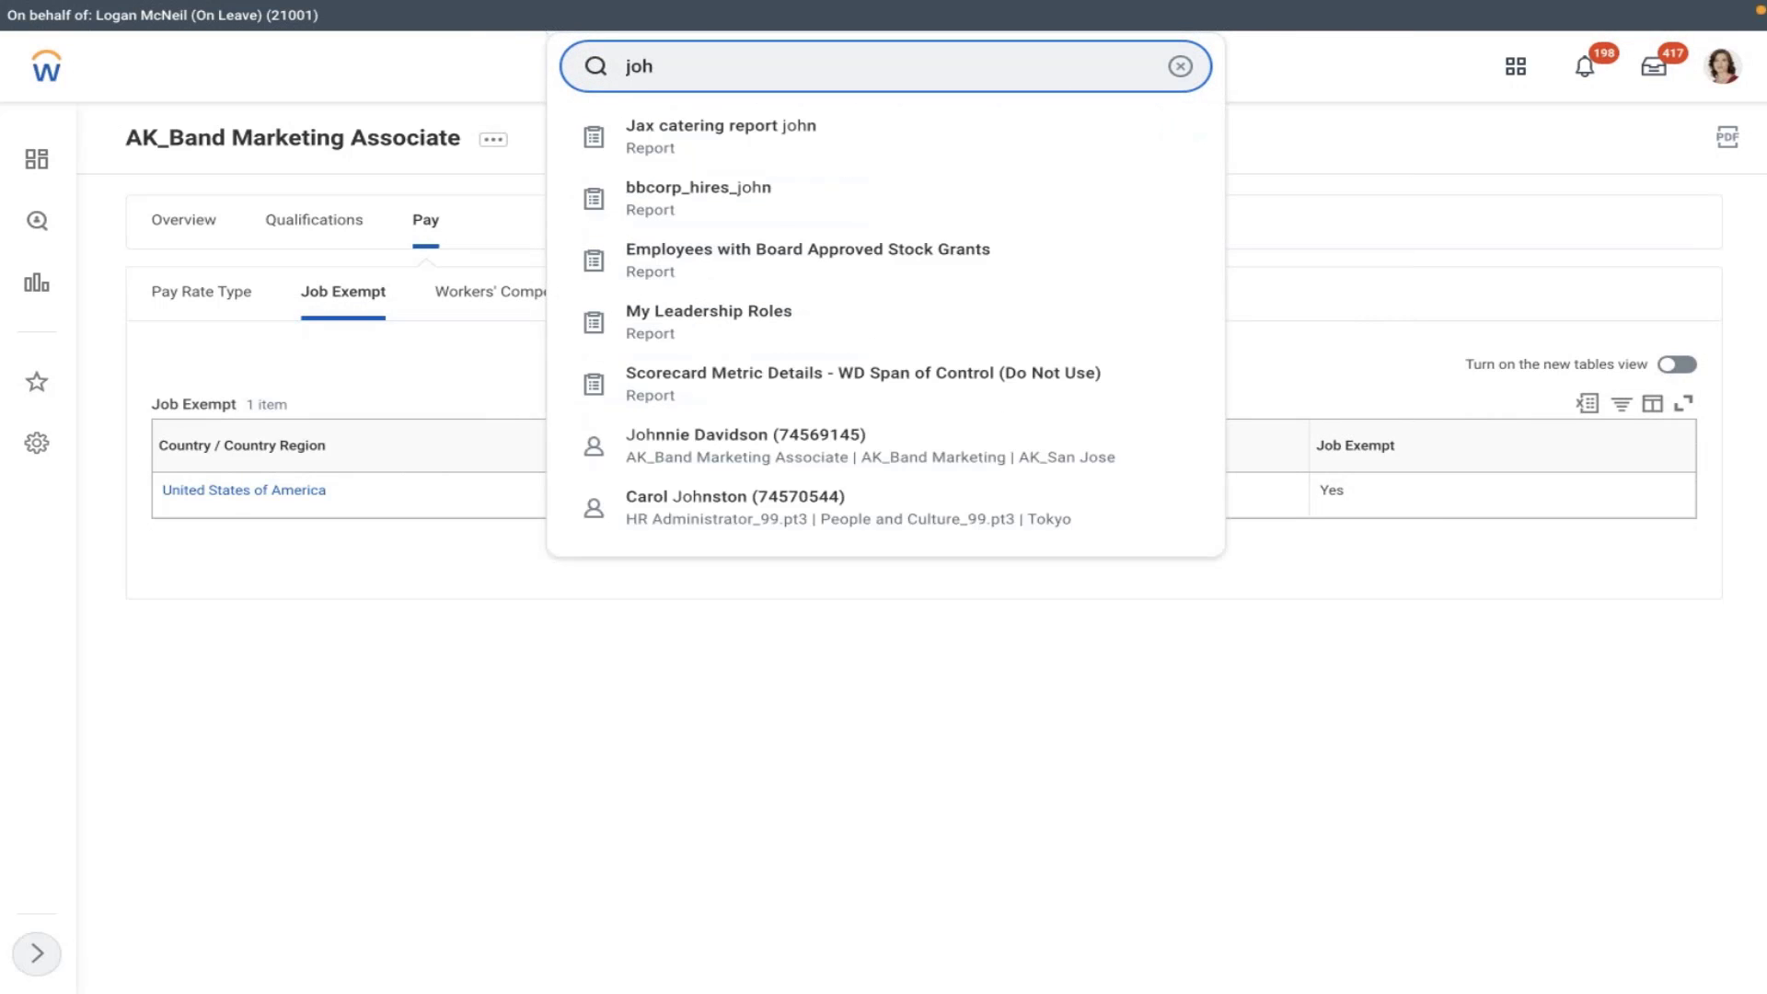
{"action": "type", "text": "nnie"}
{"action": "left_click", "coordinate": [808, 123]}
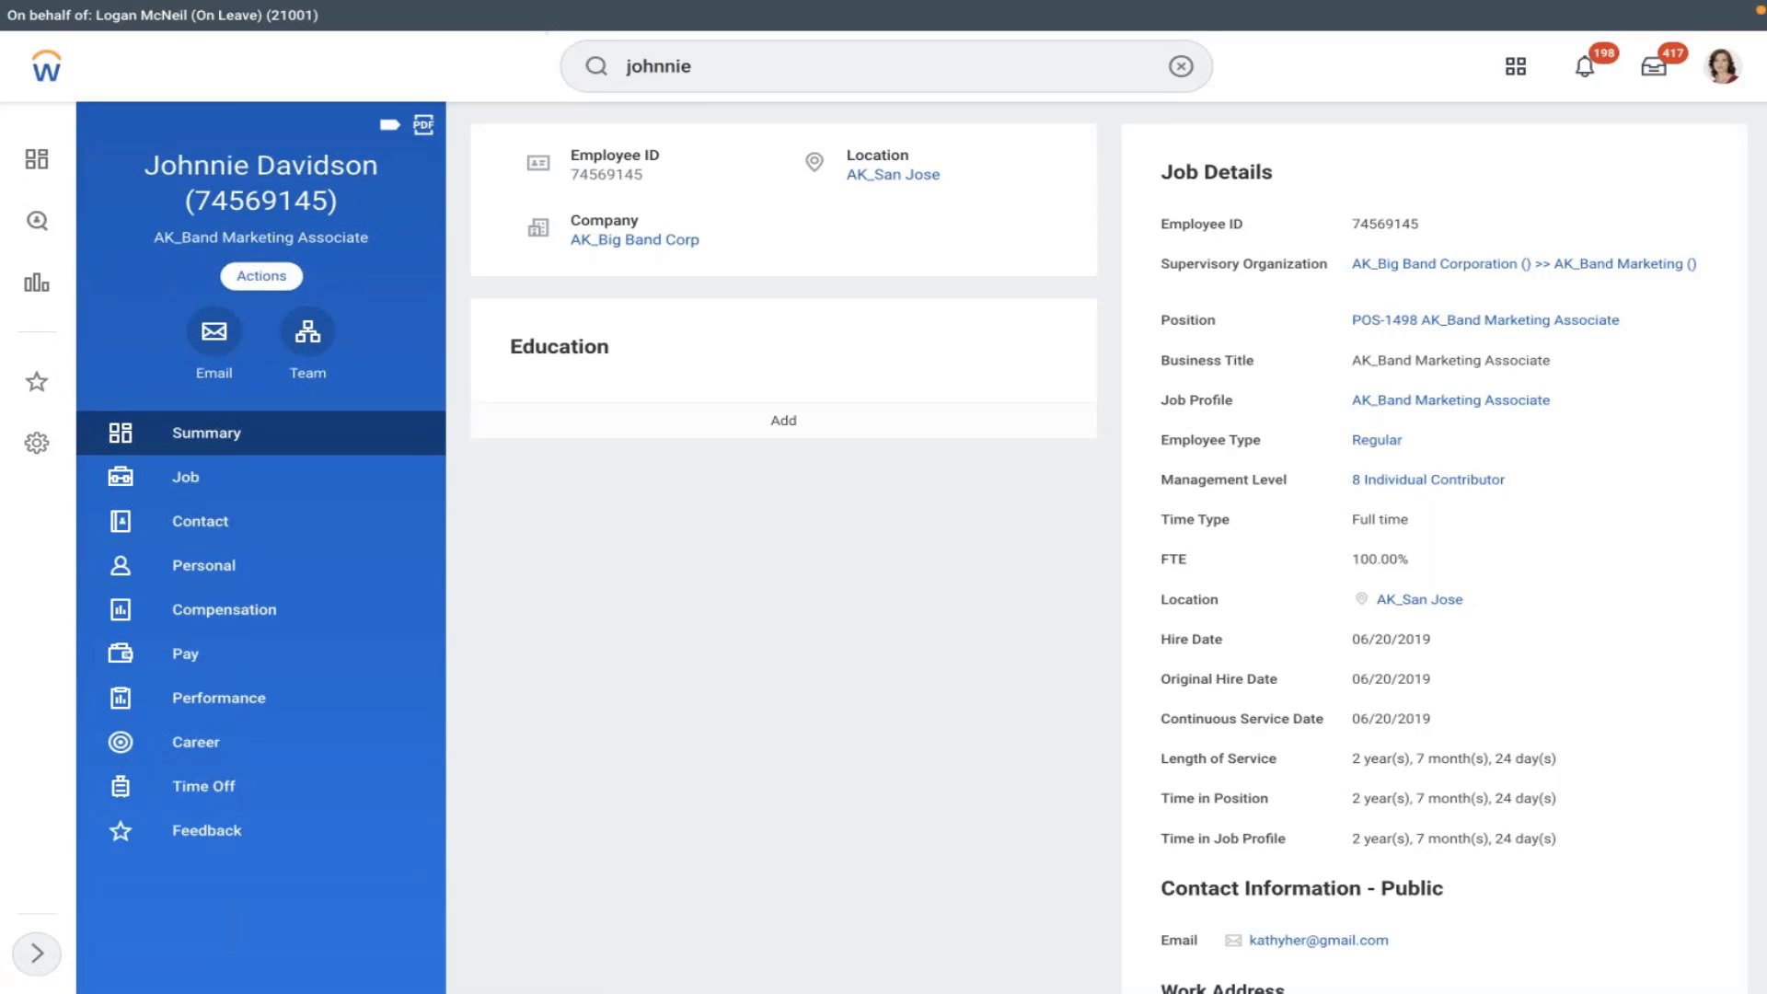
- Browse the worker's Actions menu and close it without choosing anything
{"action": "left_click", "coordinate": [261, 275]}
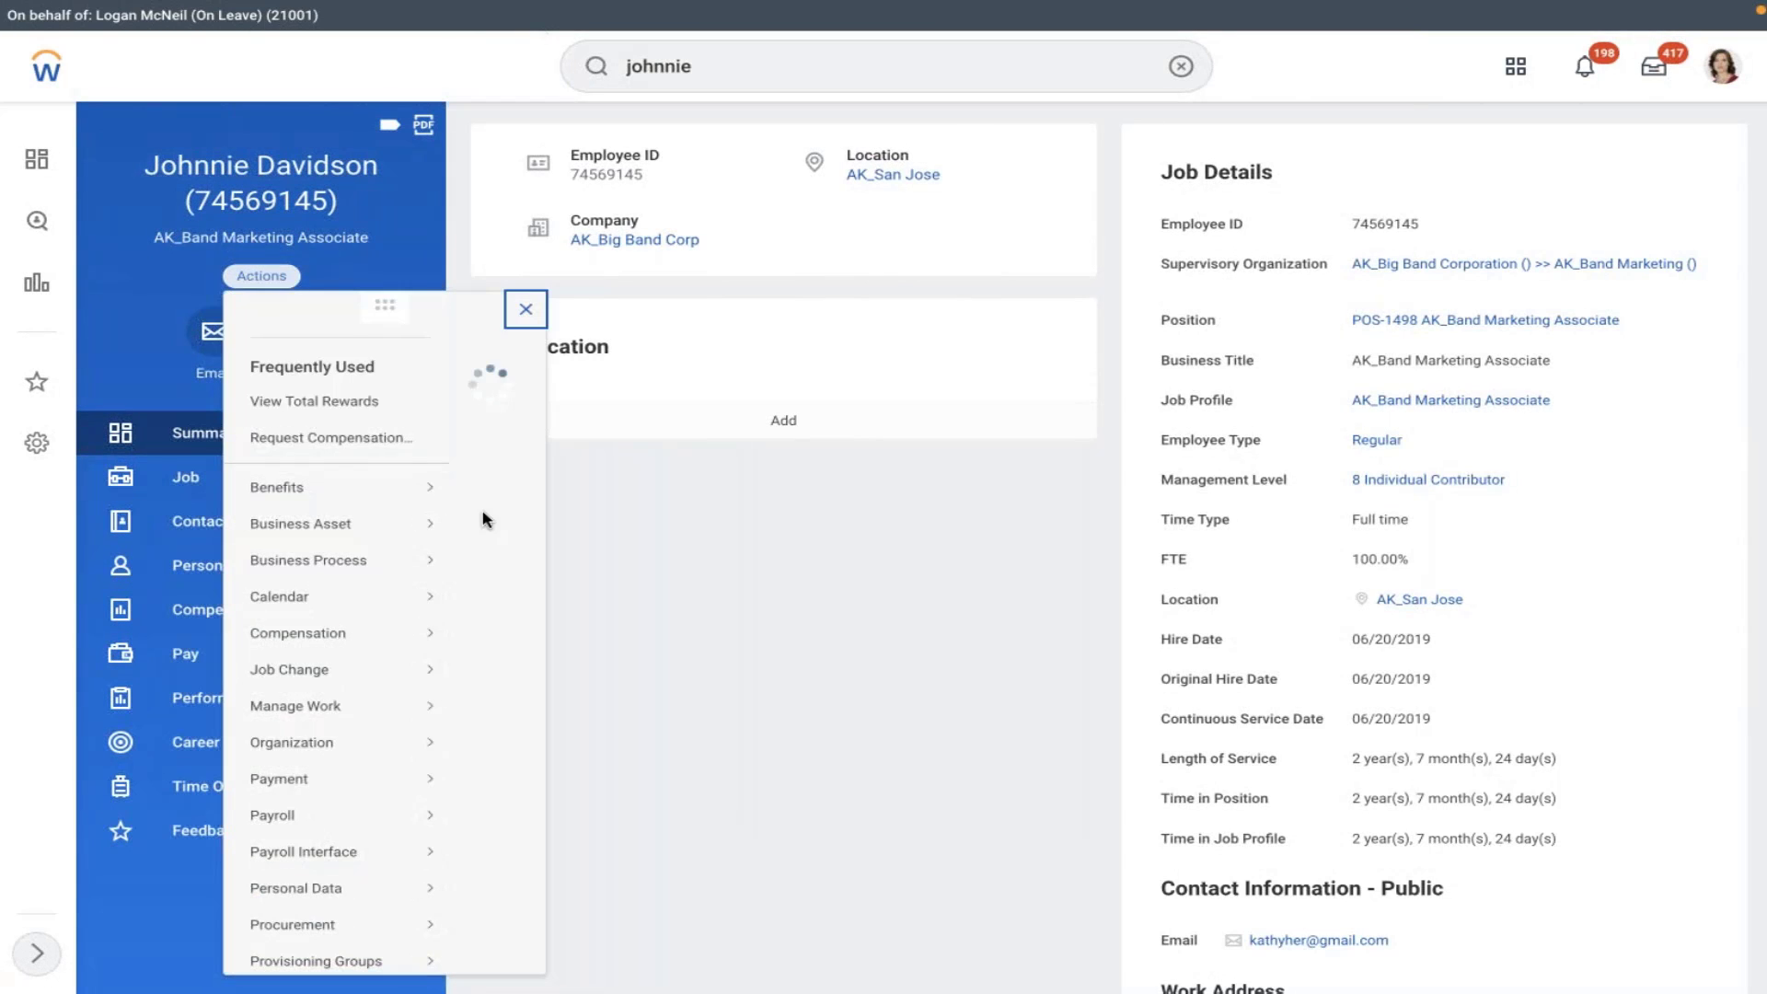
{"action": "scroll", "coordinate": [555, 623], "scroll_direction": "down", "scroll_amount": 10}
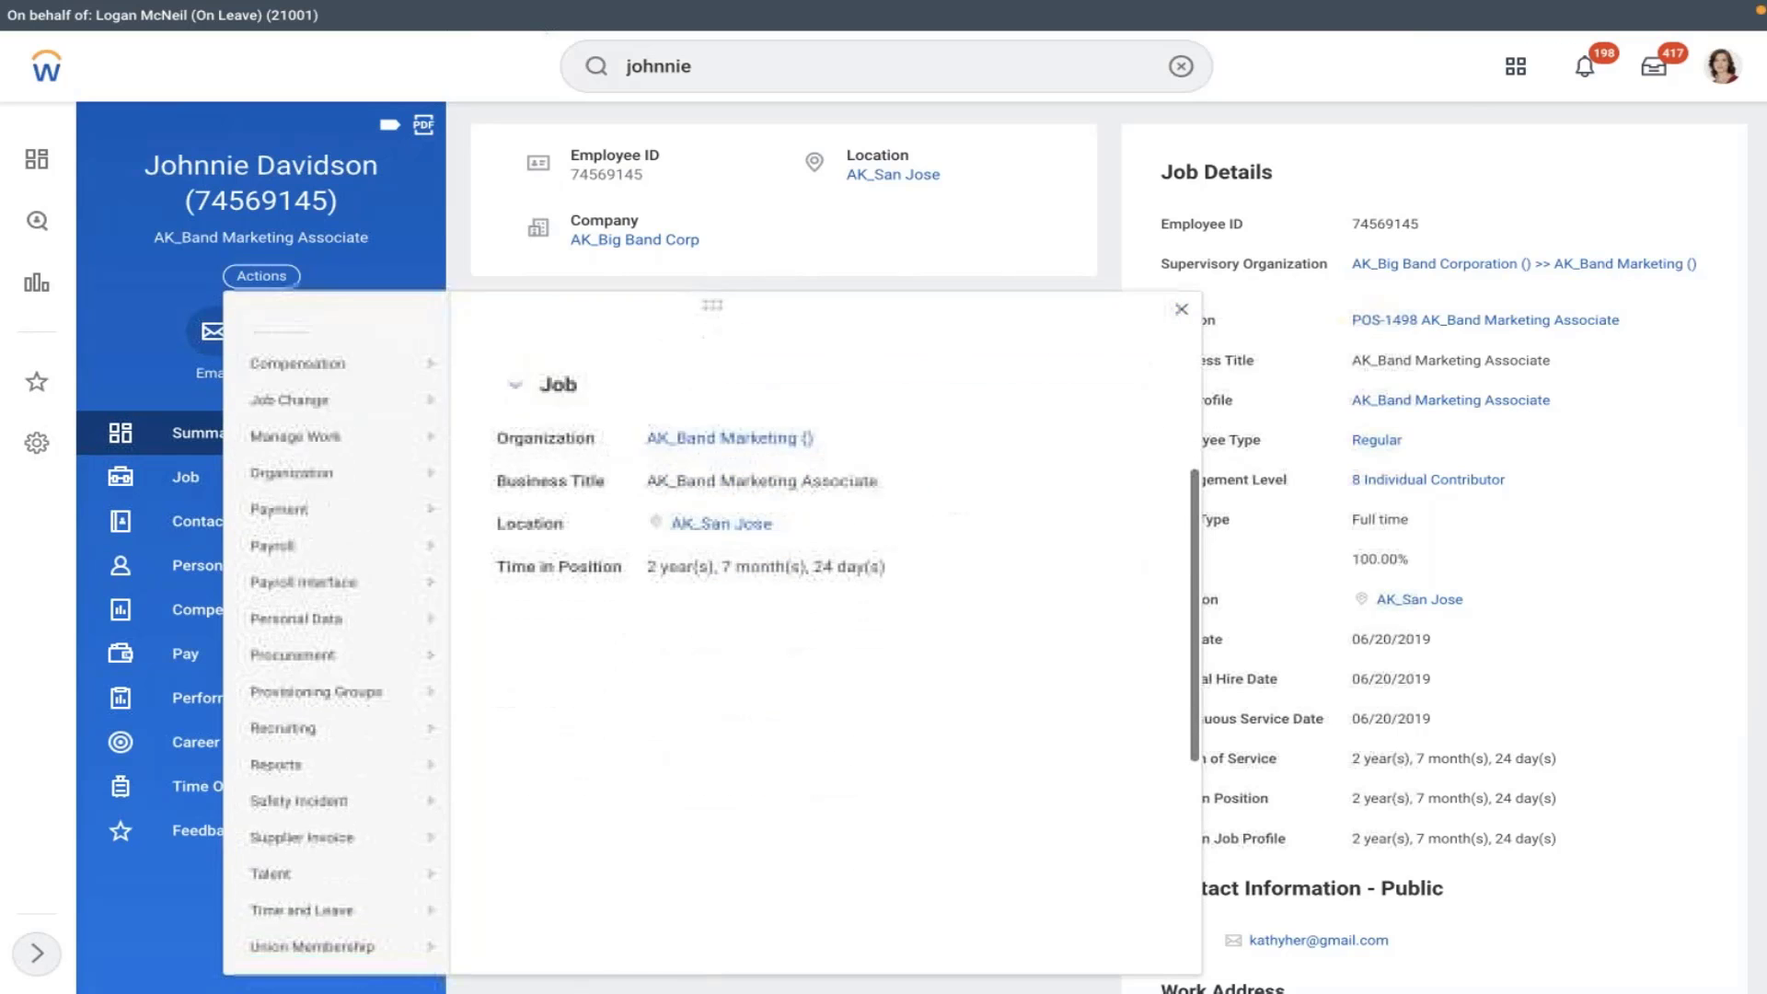
{"action": "scroll", "coordinate": [555, 623], "scroll_direction": "down", "scroll_amount": 2}
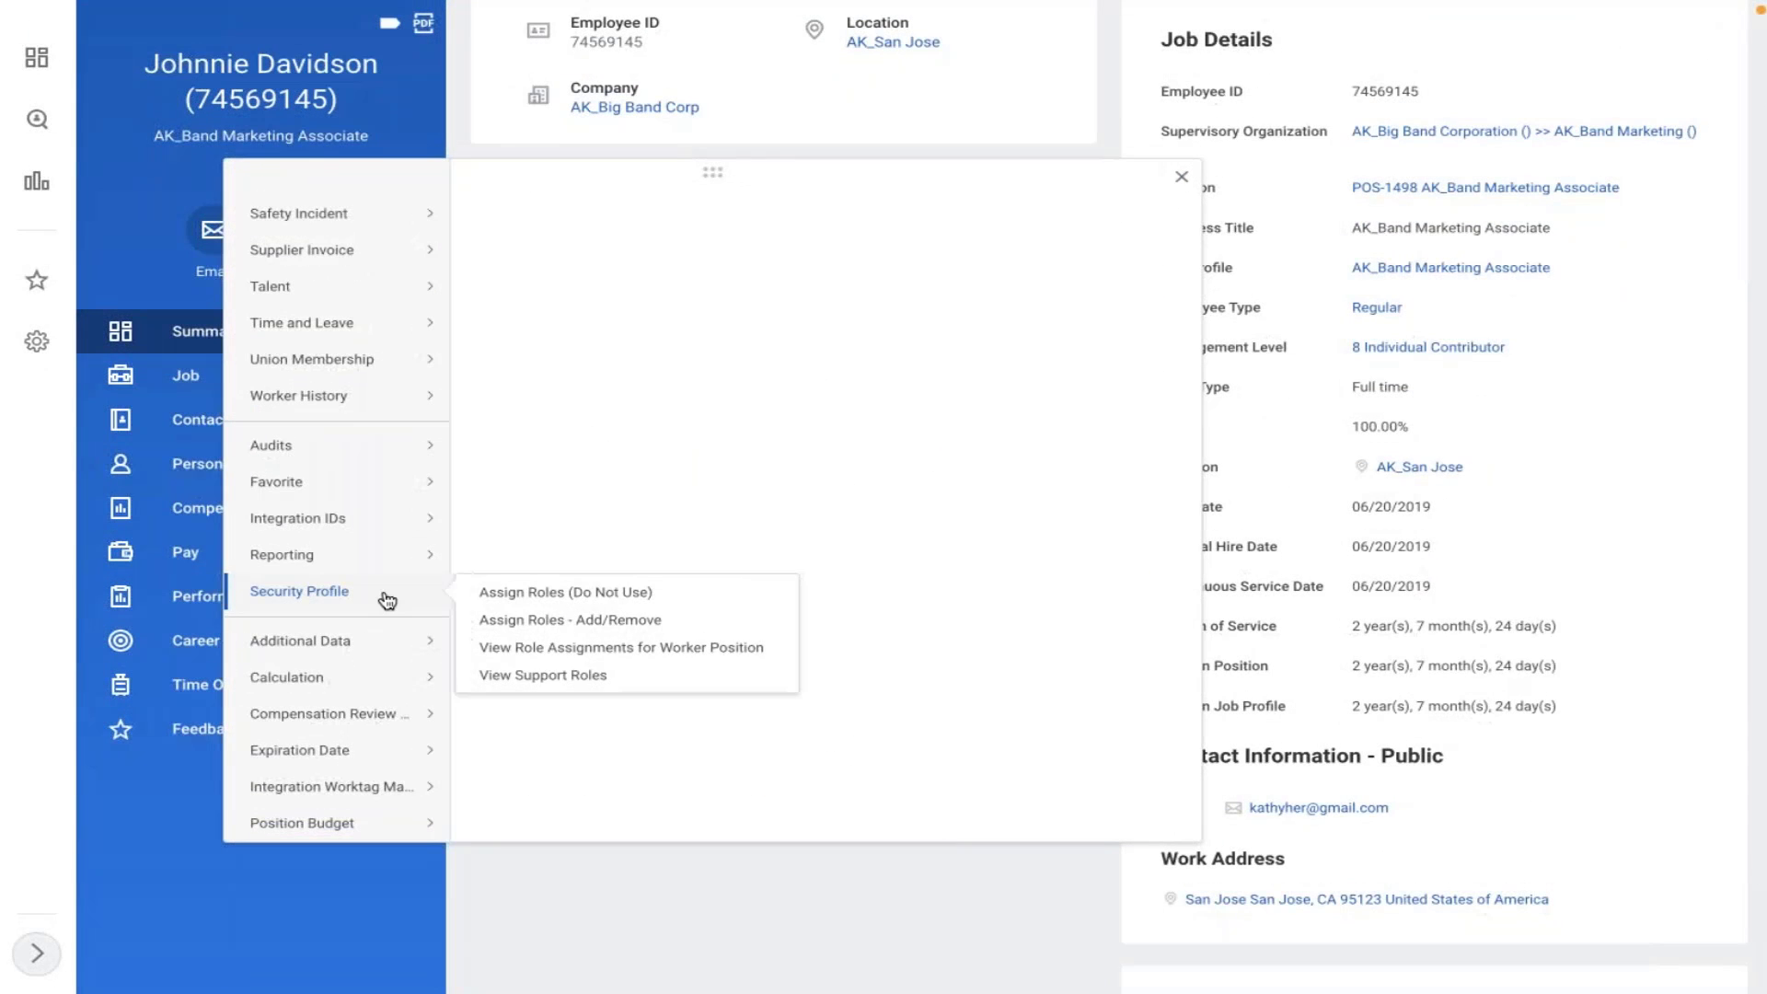
{"action": "mouse_move", "coordinate": [450, 553]}
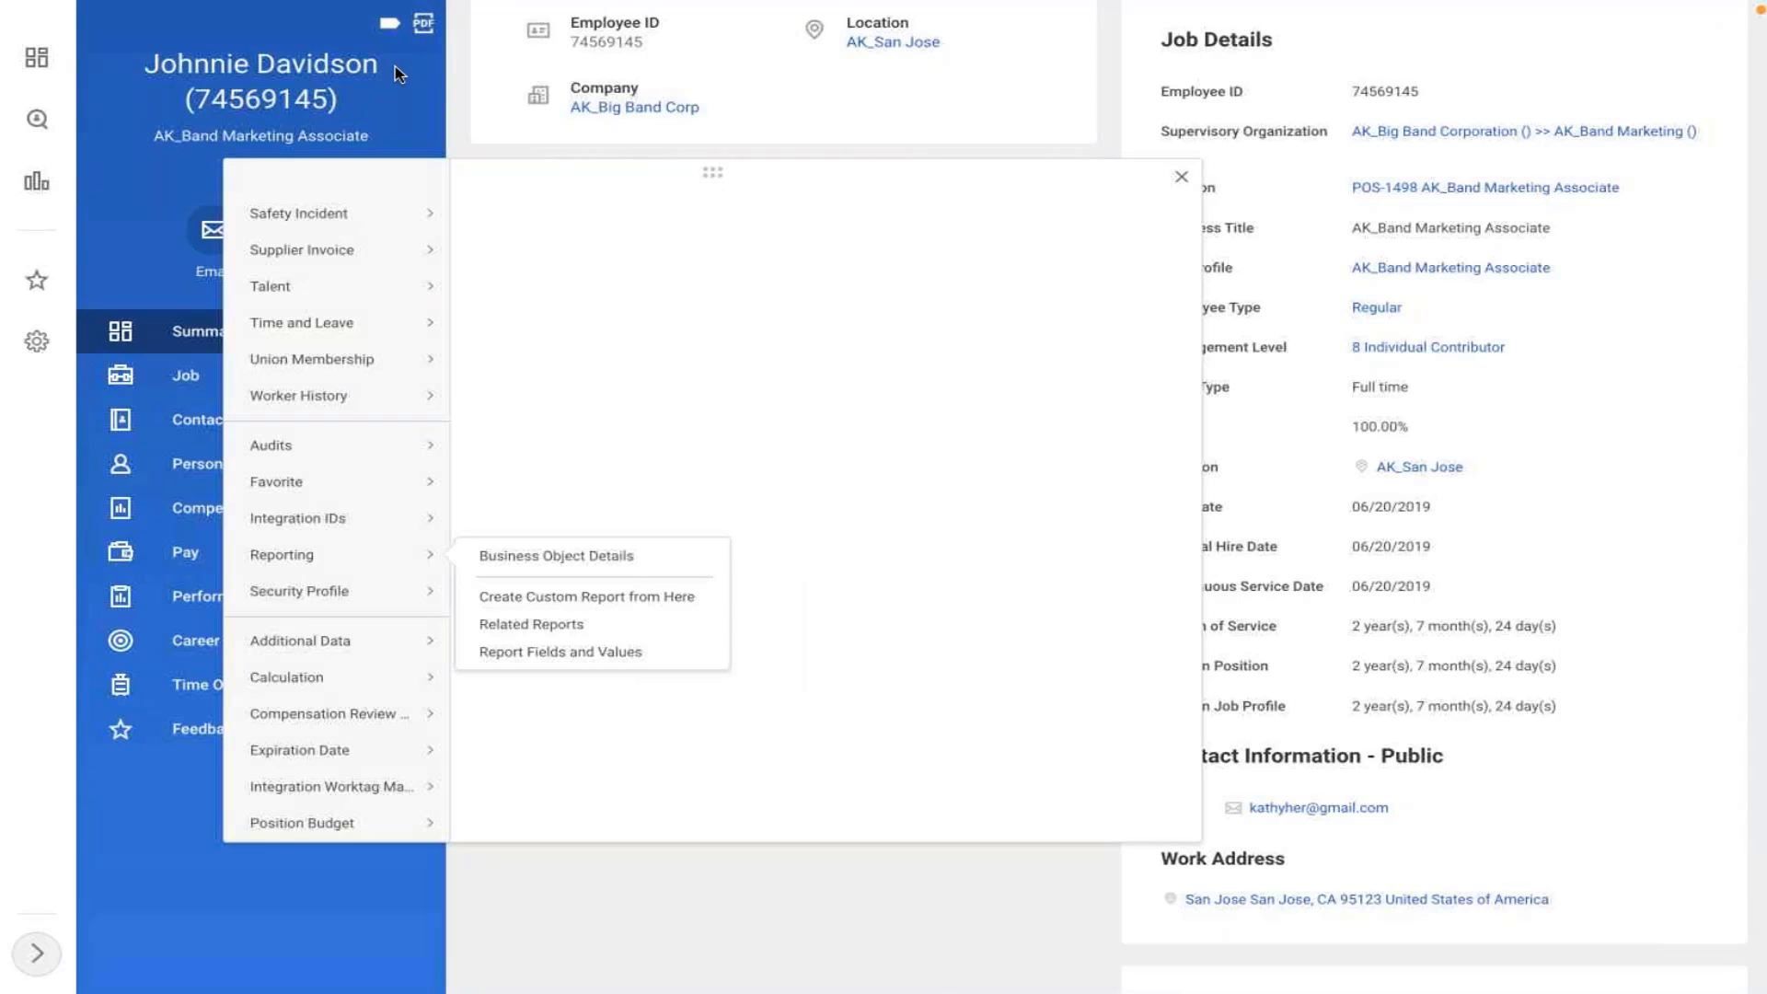
{"action": "left_click_drag", "start_coordinate": [398, 73], "coordinate": [143, 62]}
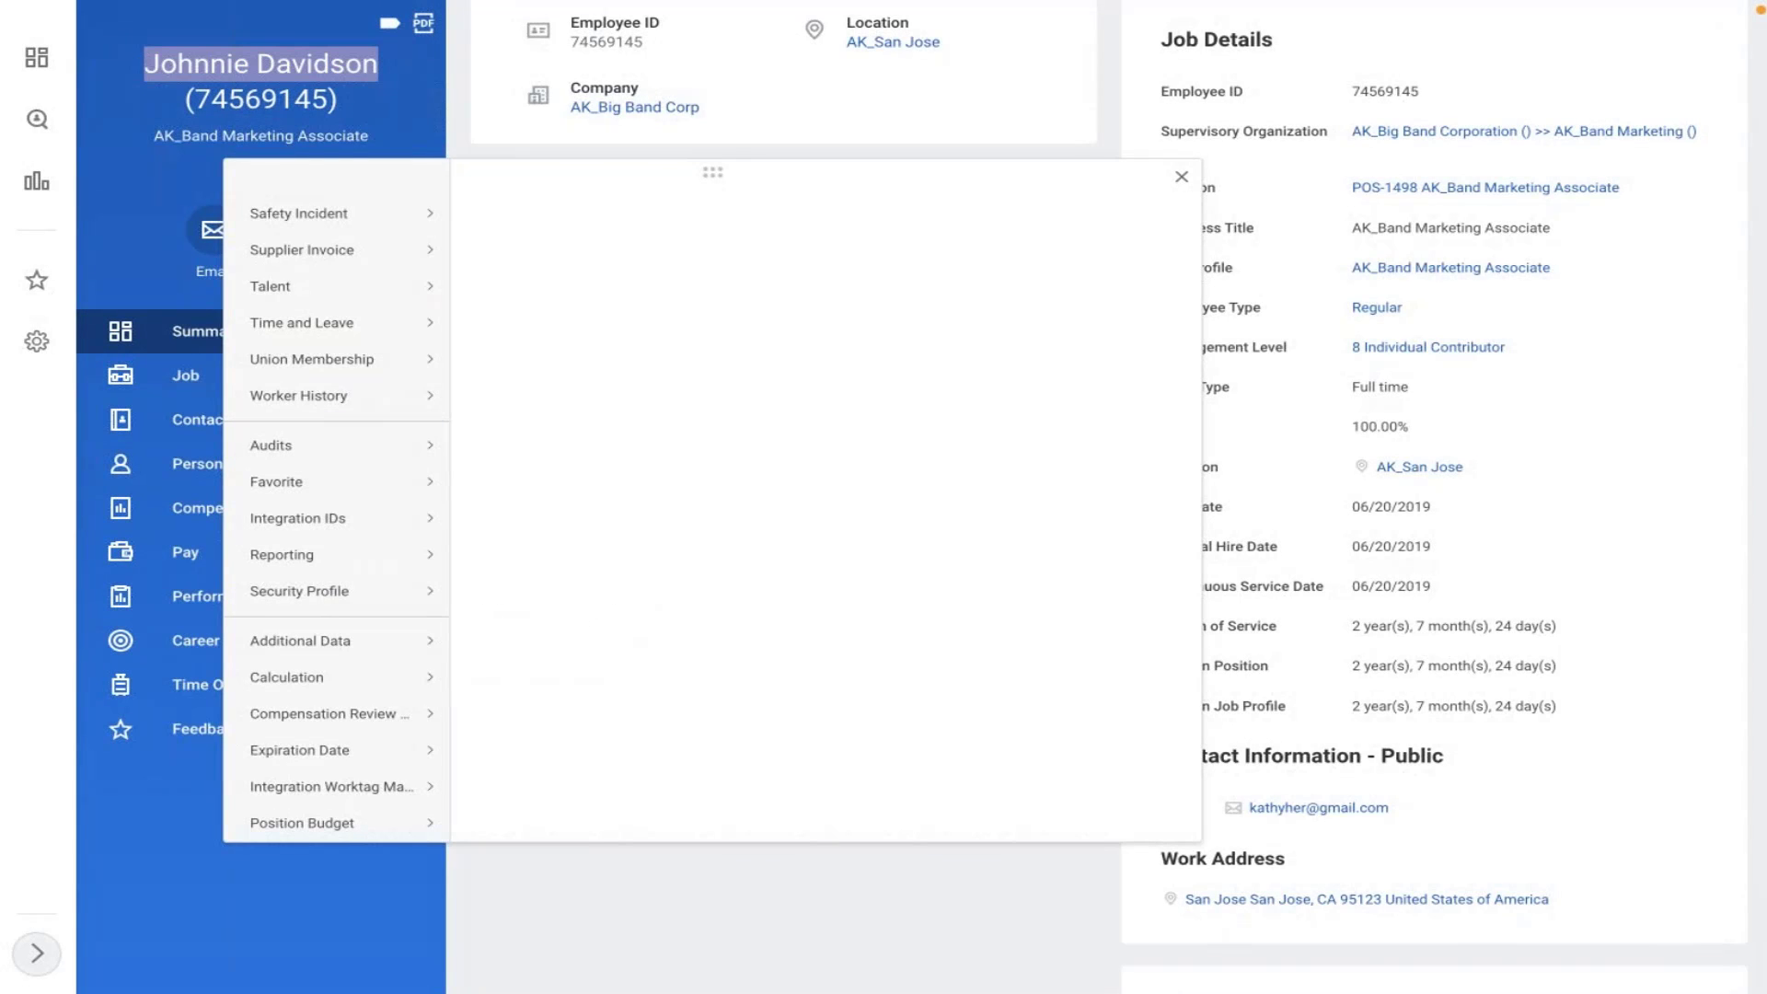
{"action": "left_click", "coordinate": [1103, 101]}
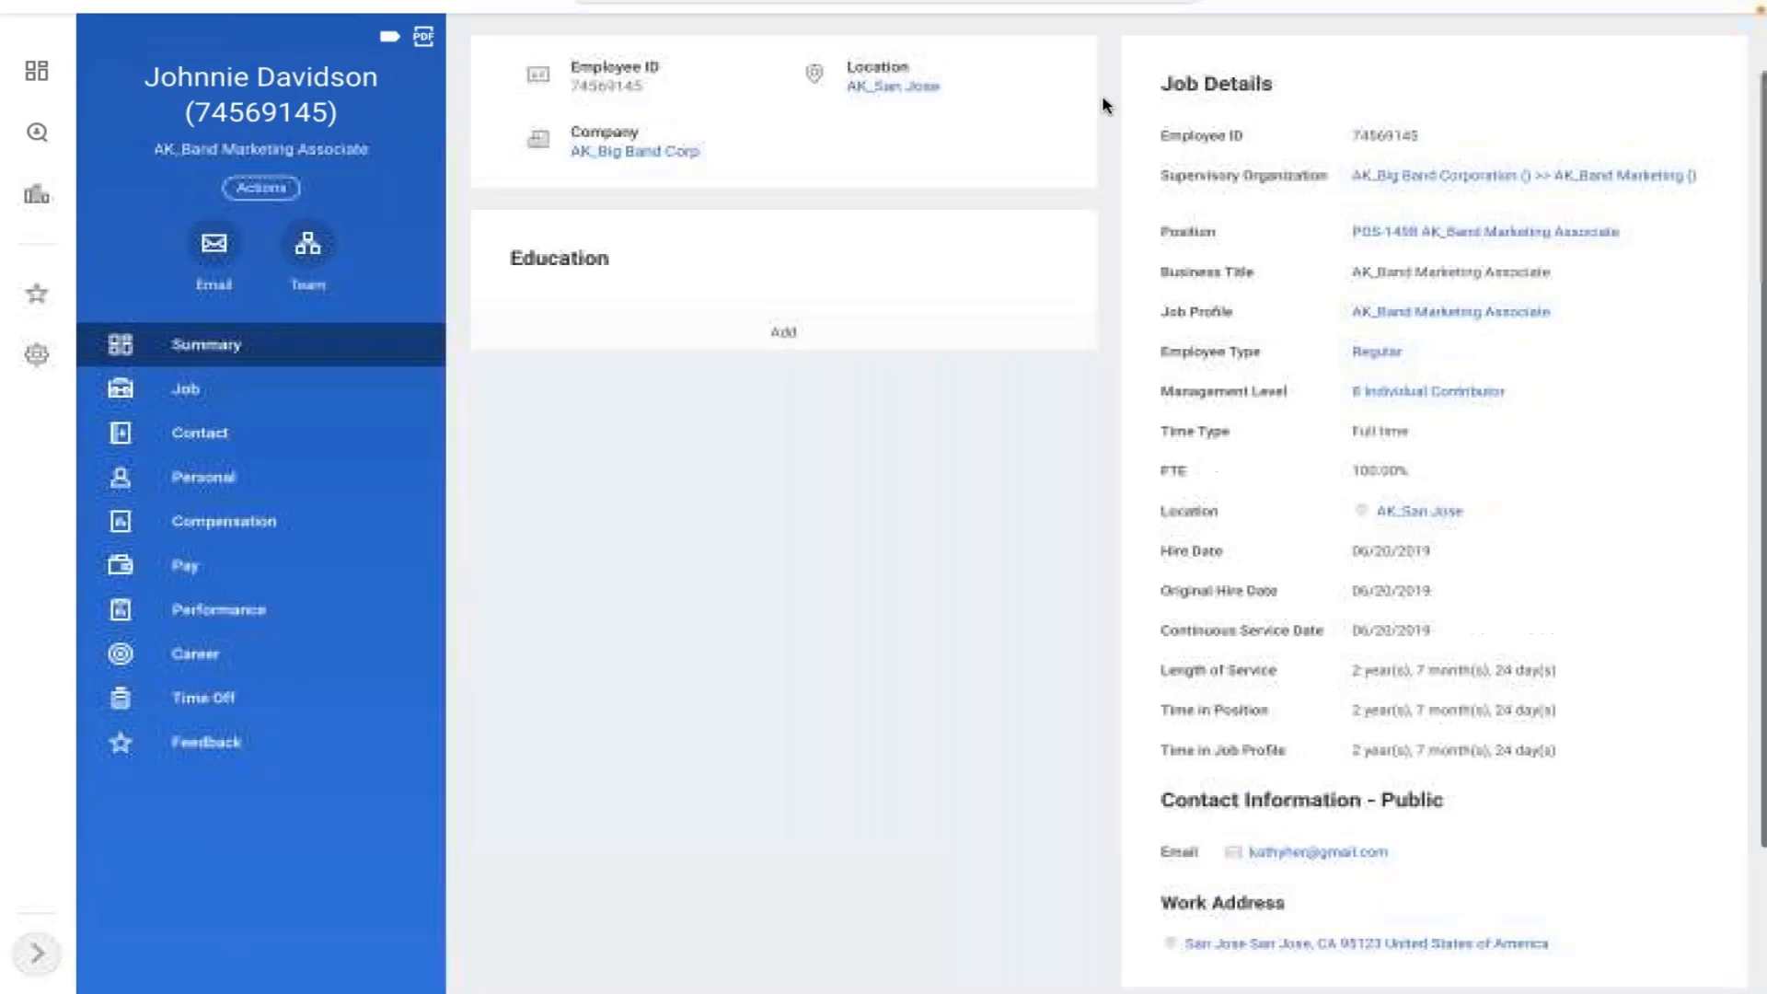
- Open the Start Proxy task via 'start proxy' and enter the worker's name in Act As
{"action": "left_click", "coordinate": [1179, 67]}
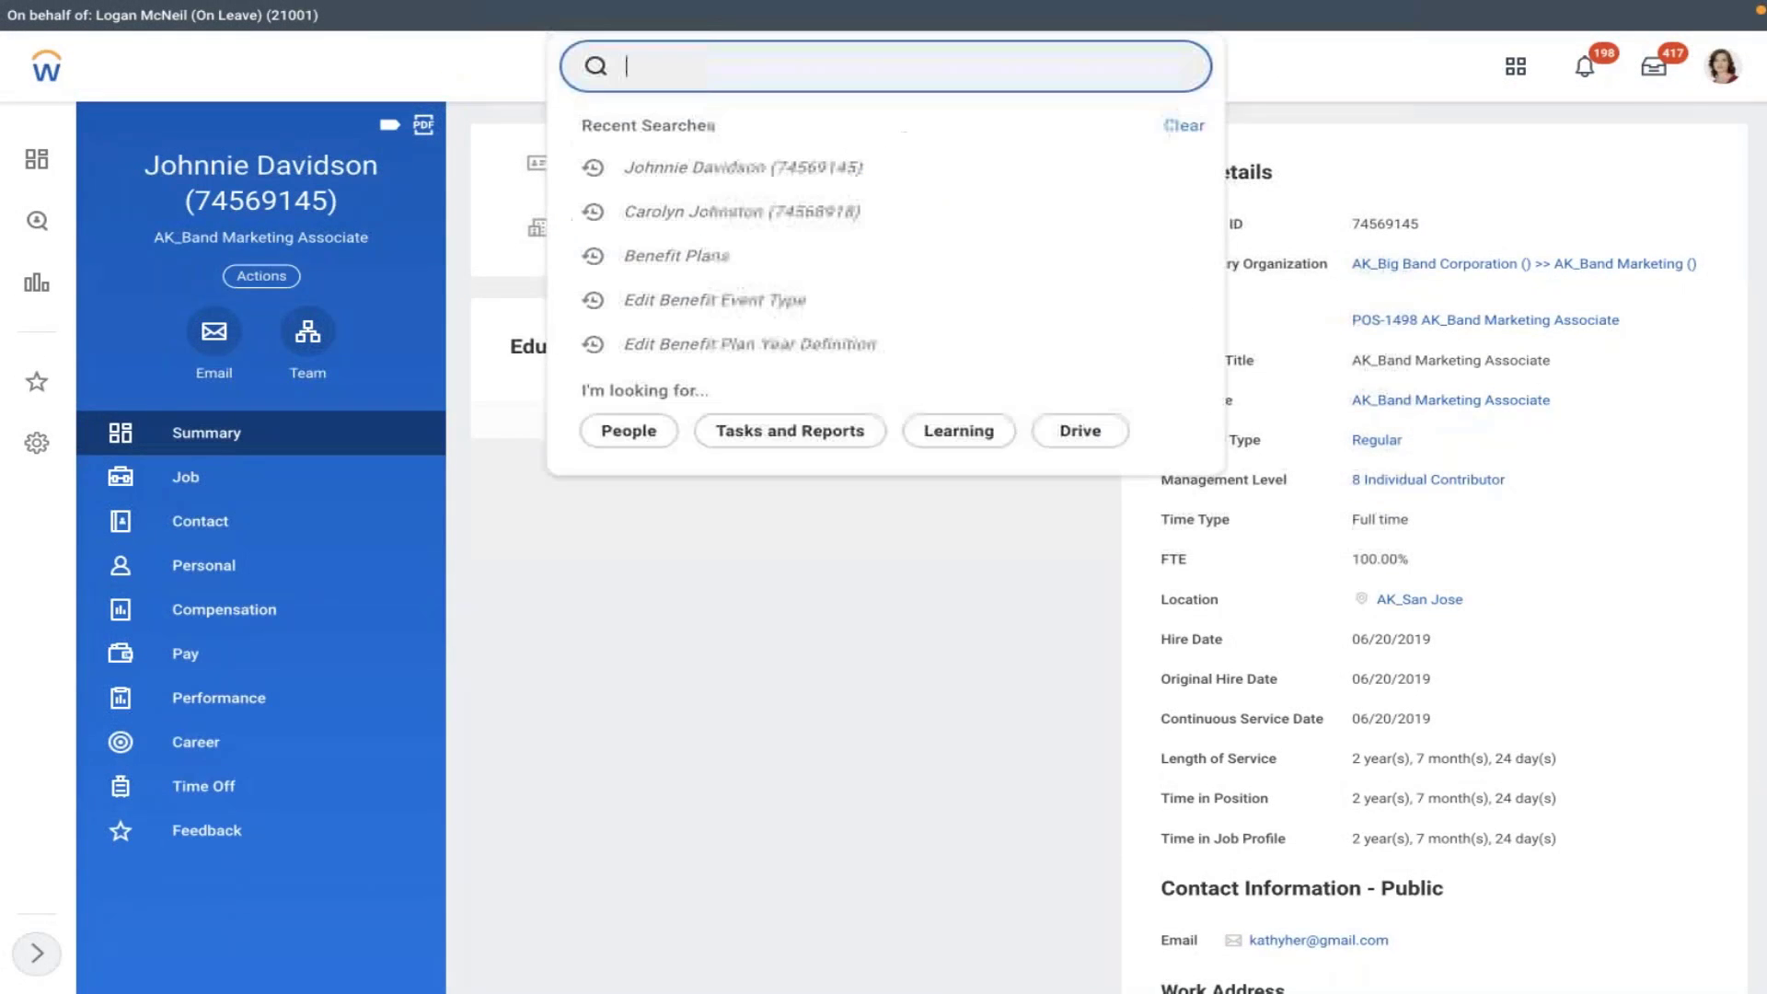
{"action": "type", "text": "start proxy"}
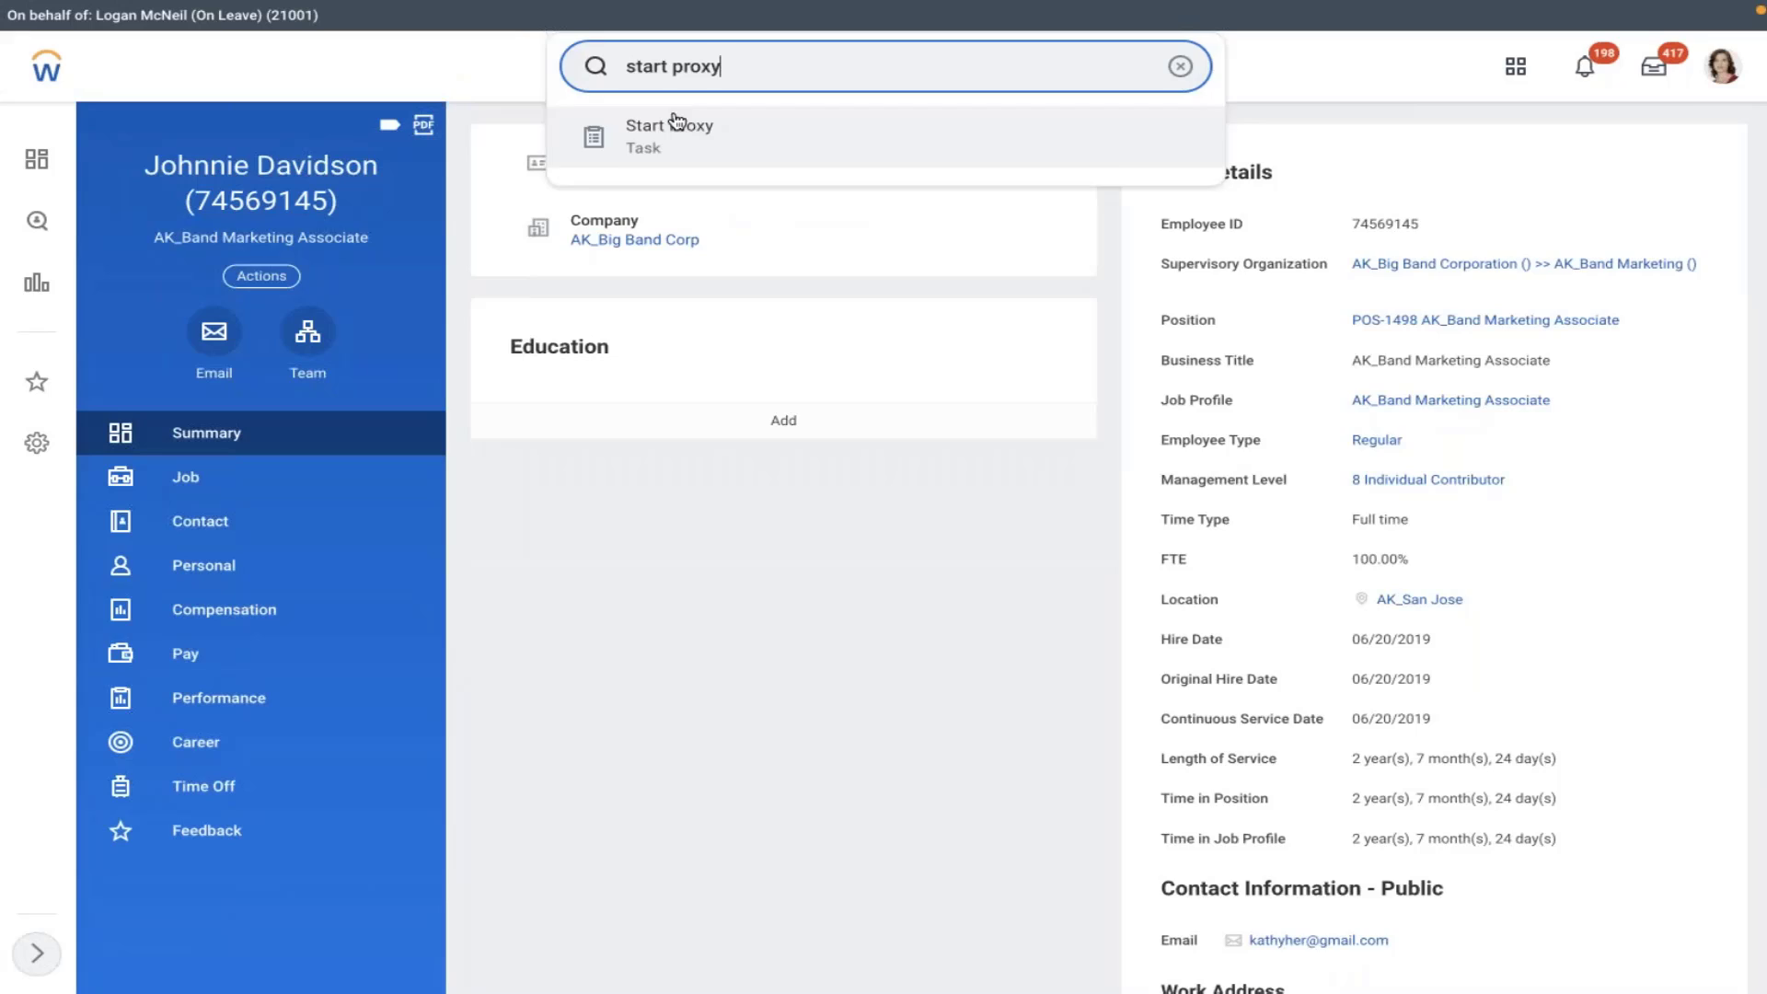
{"action": "left_click", "coordinate": [677, 129]}
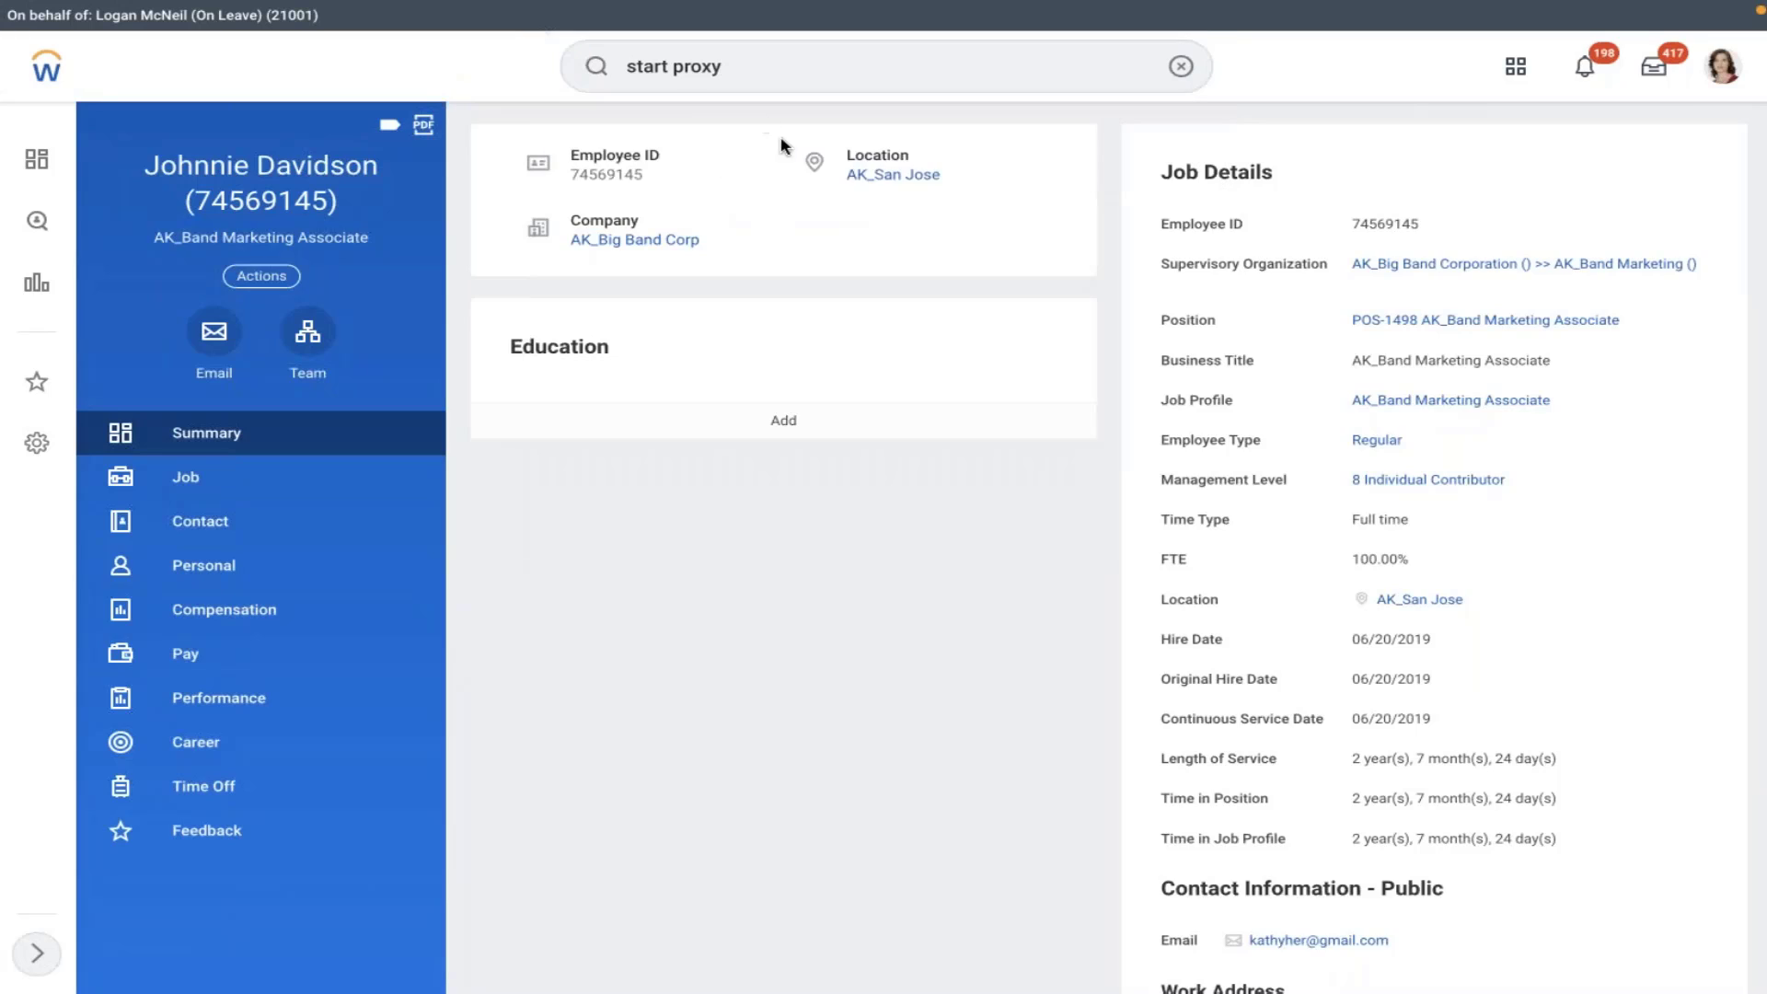
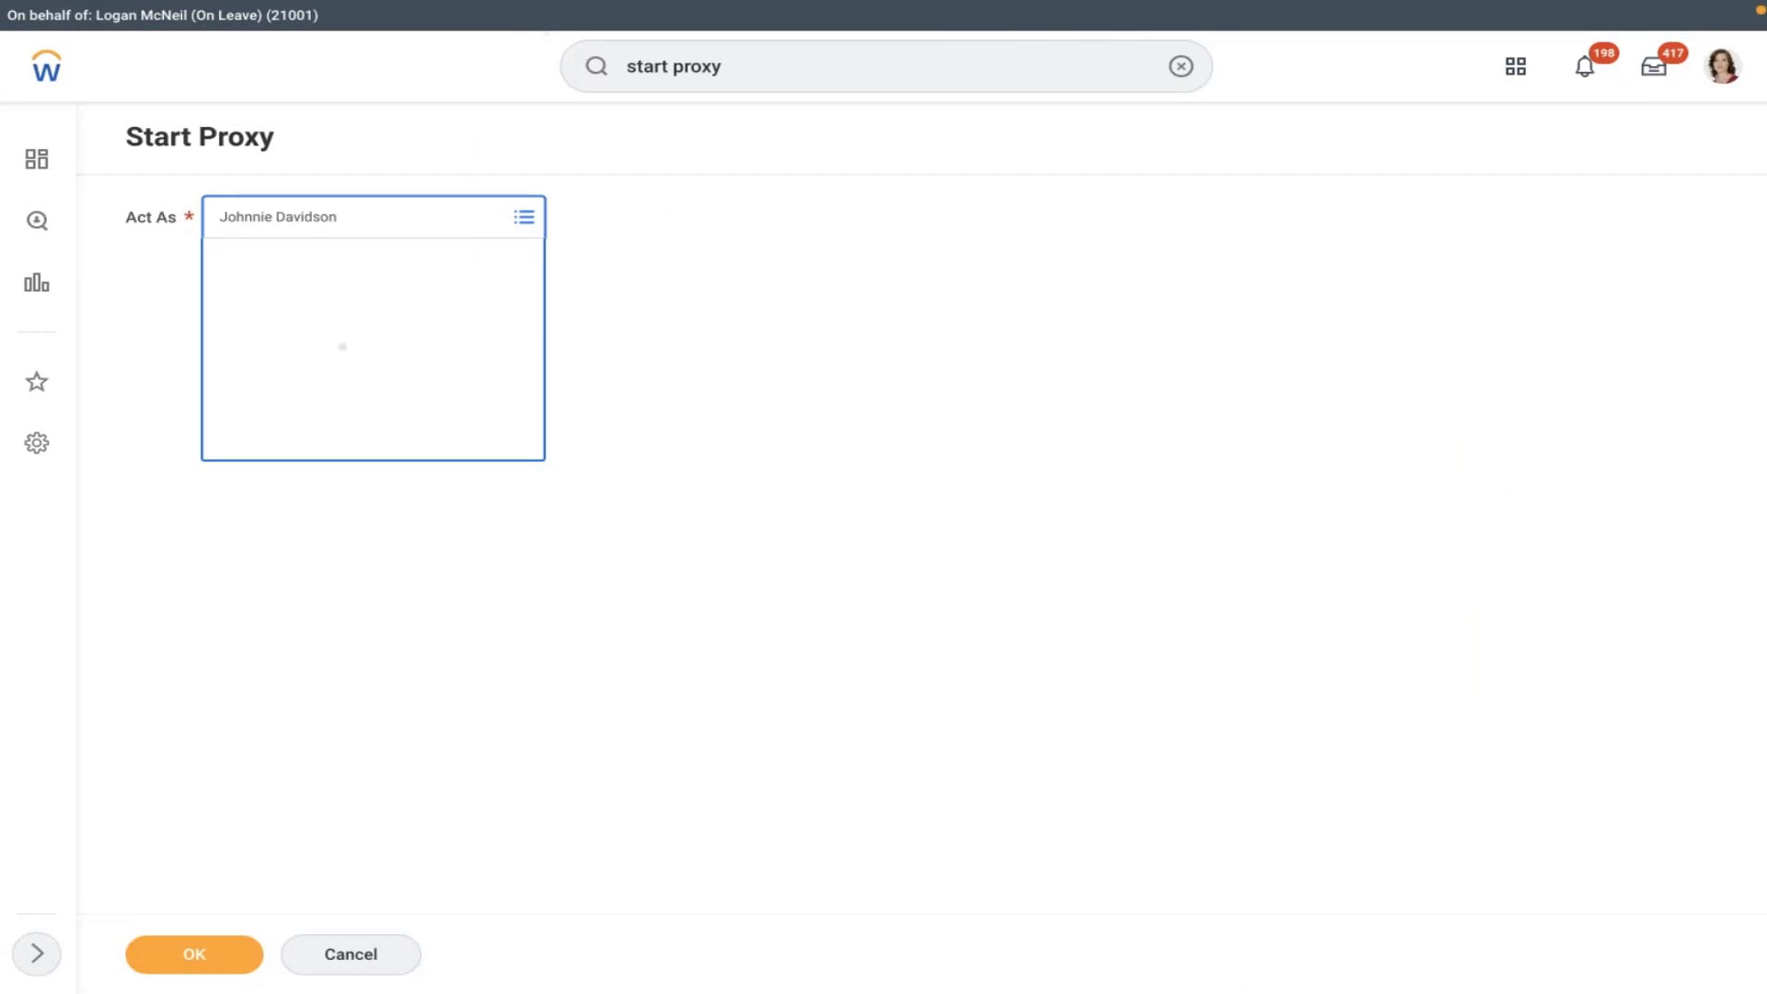
{"action": "left_click", "coordinate": [1152, 67]}
{"action": "type", "text": "edit "}
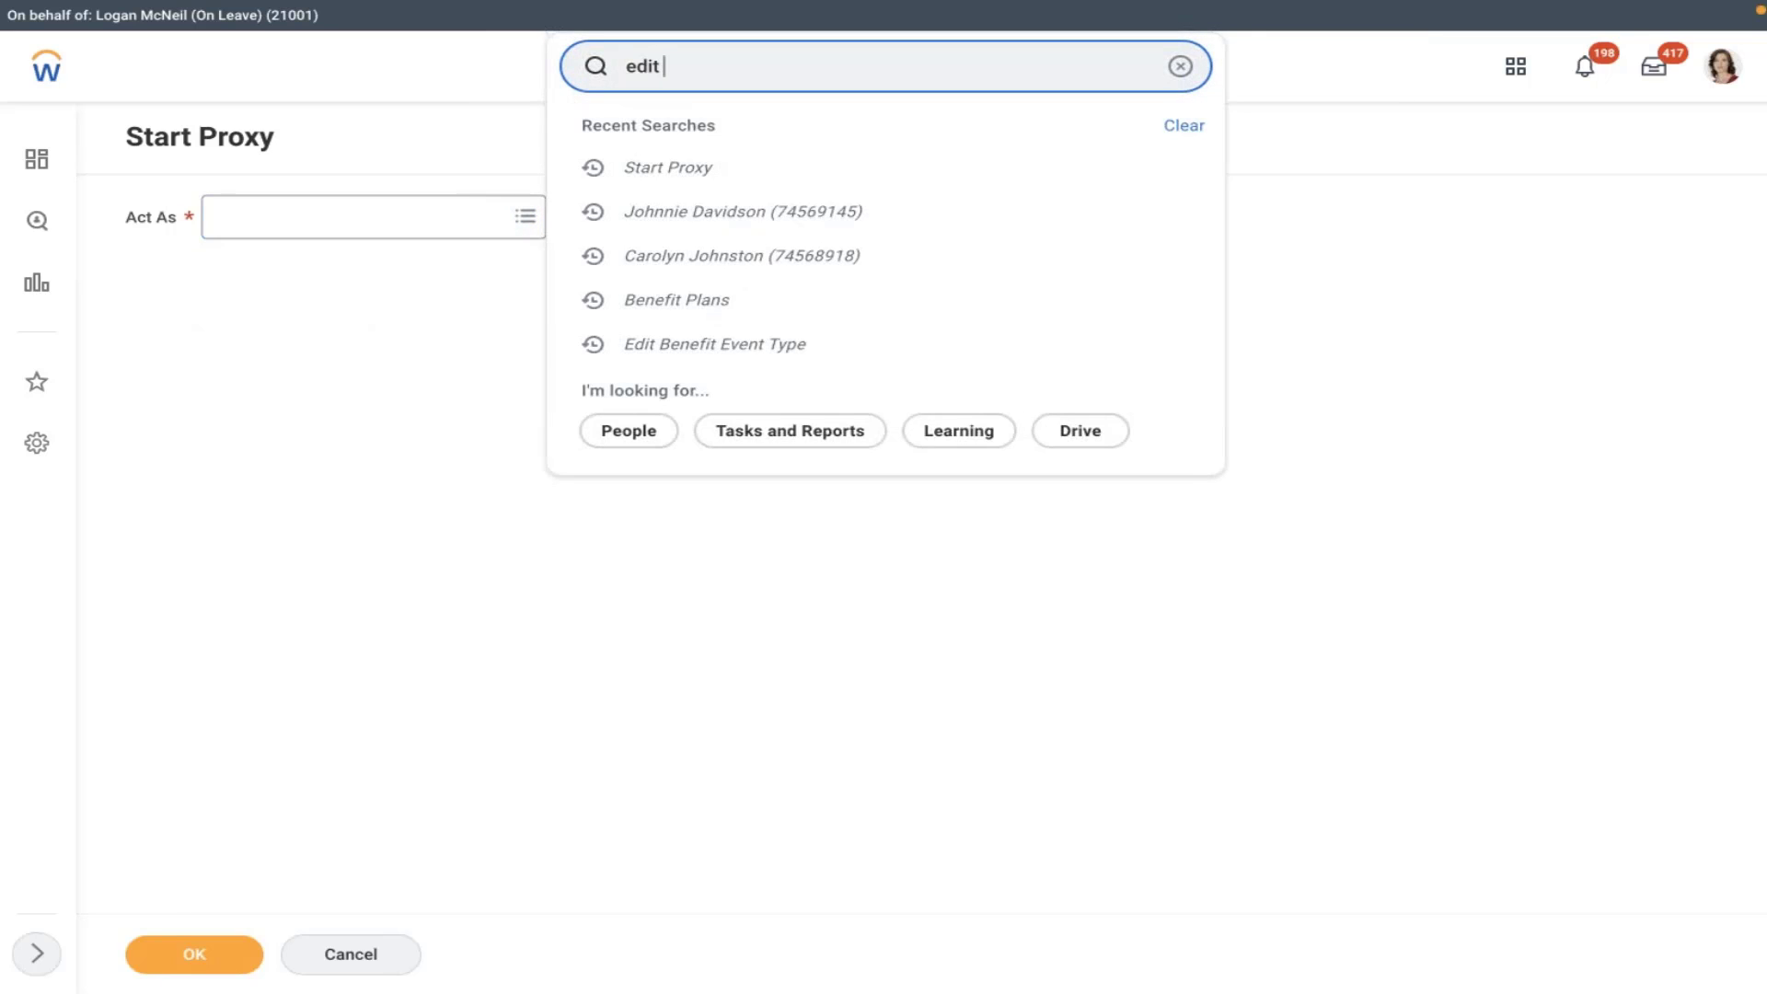
{"action": "type", "text": "ben event"}
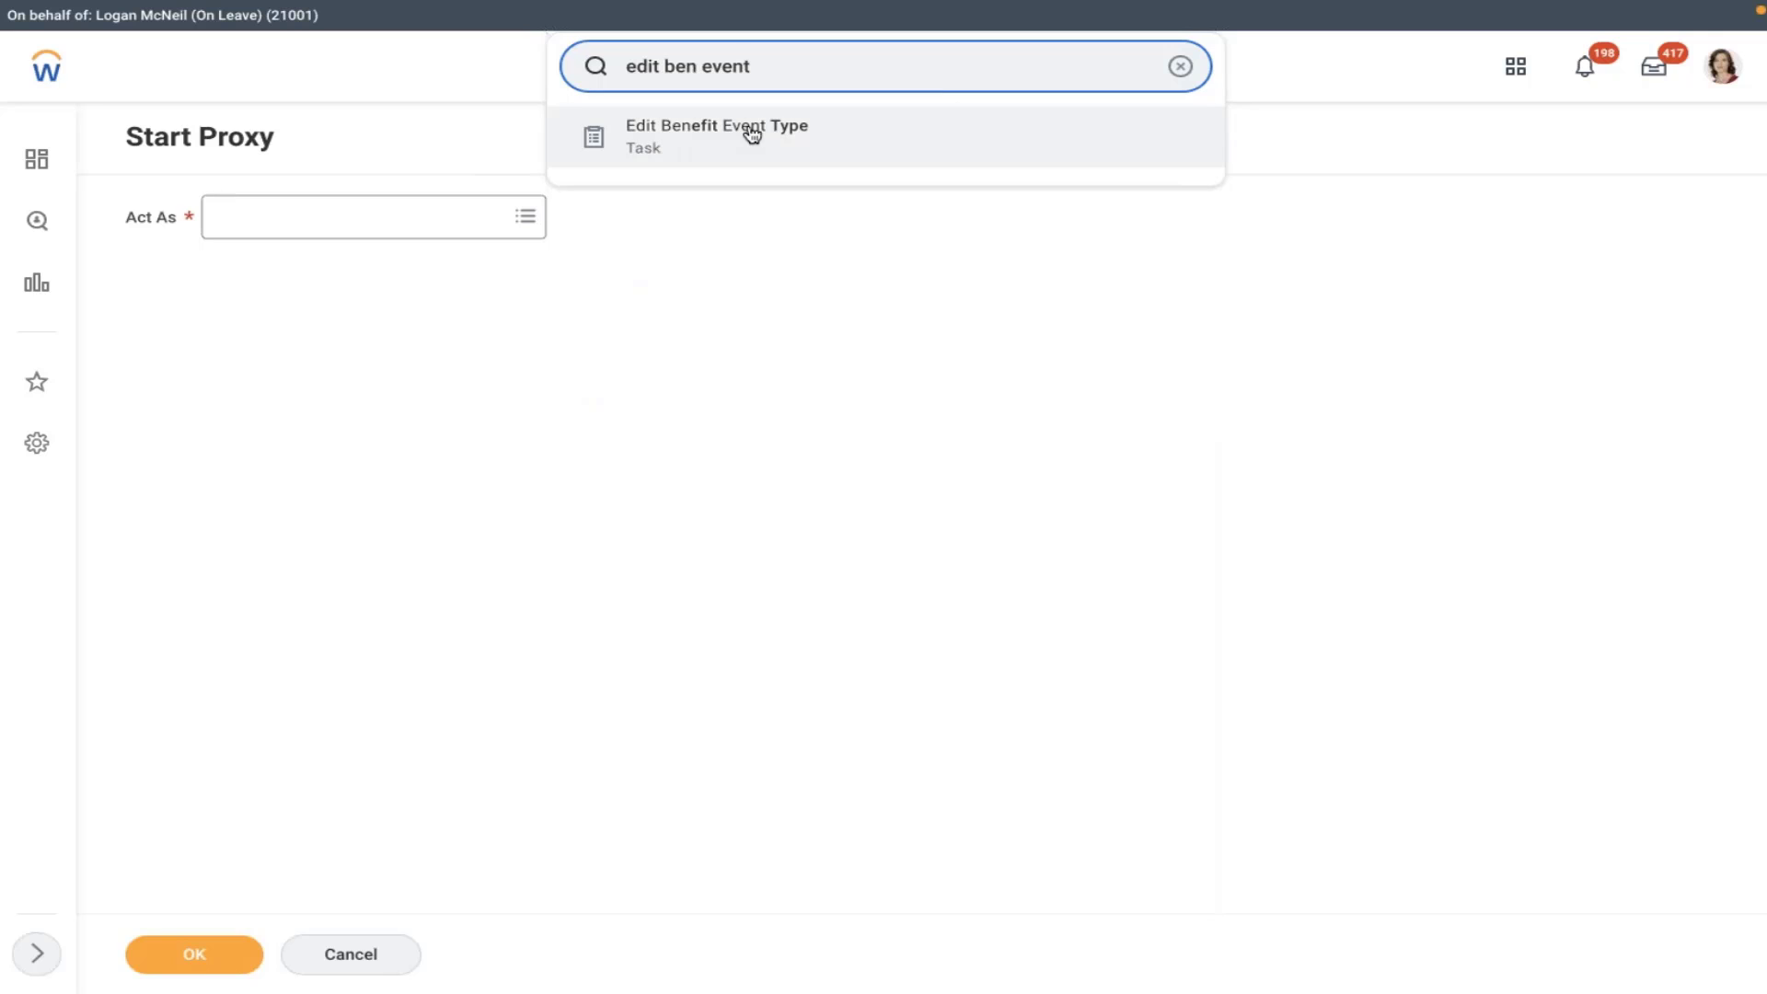
- Enable Route Enrollment to Benefits Partner on the AMD - Retirement Savings Account event type and save
{"action": "left_click", "coordinate": [749, 130]}
{"action": "left_click", "coordinate": [784, 293]}
{"action": "type", "text": "amd"}
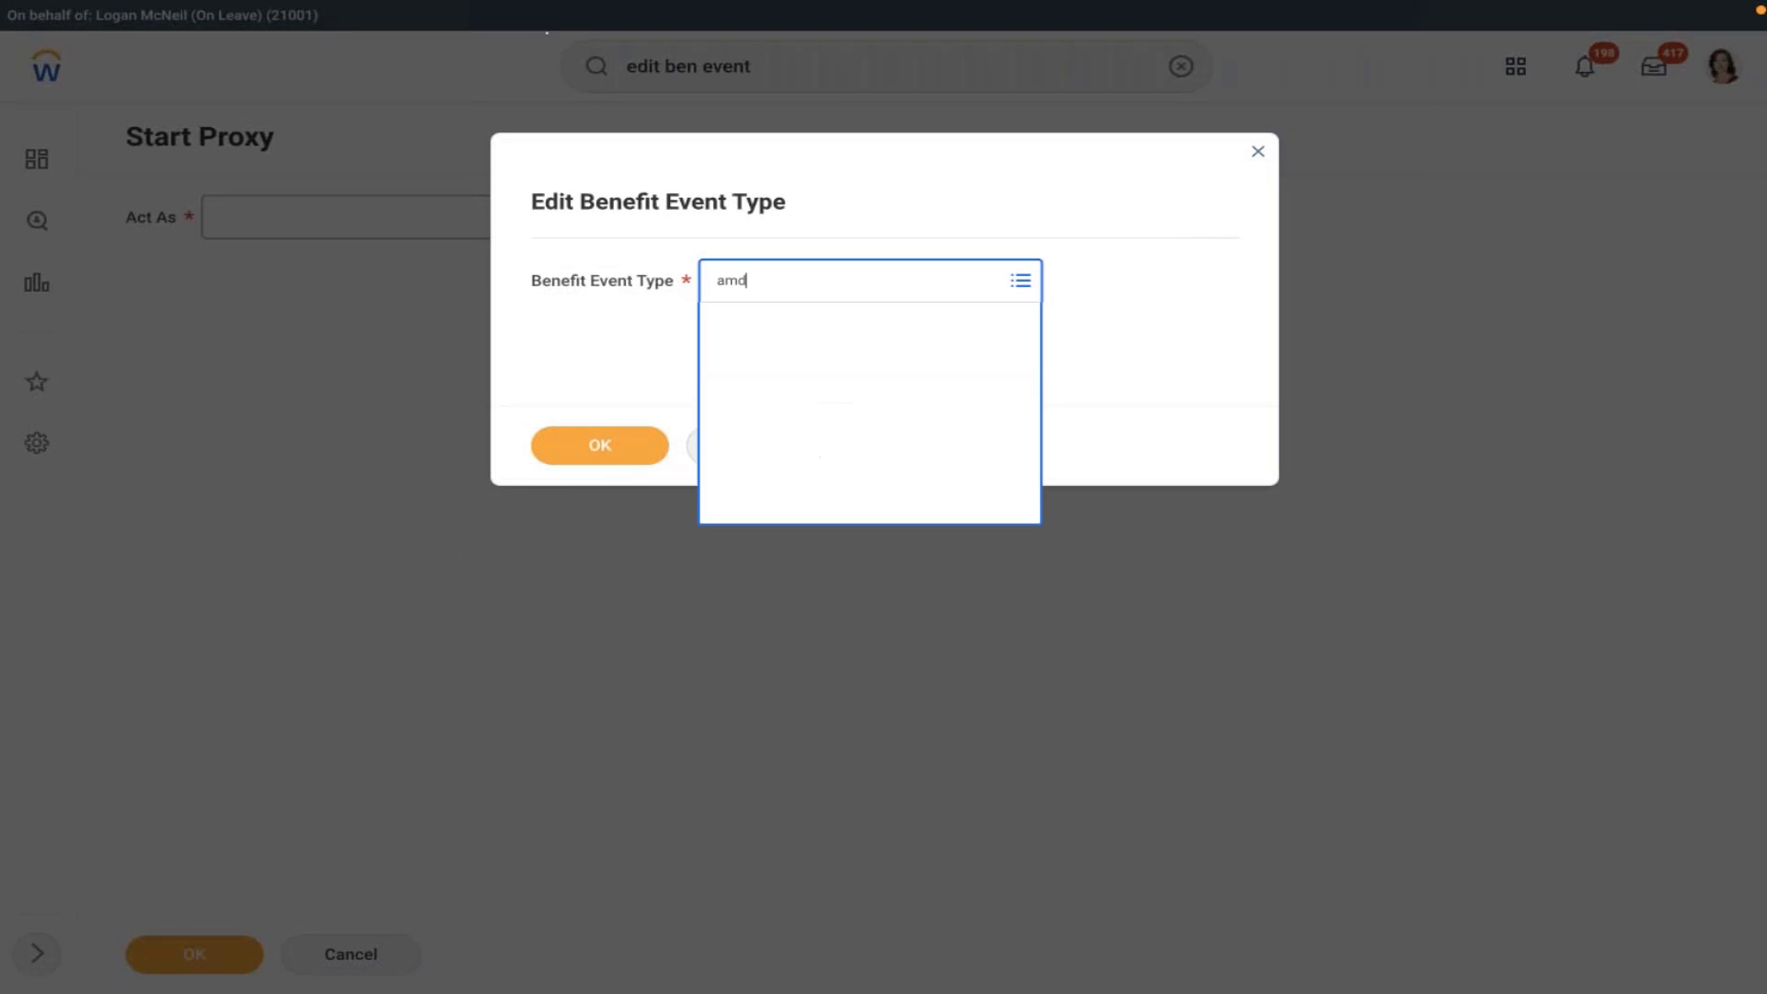
{"action": "key", "text": "Return"}
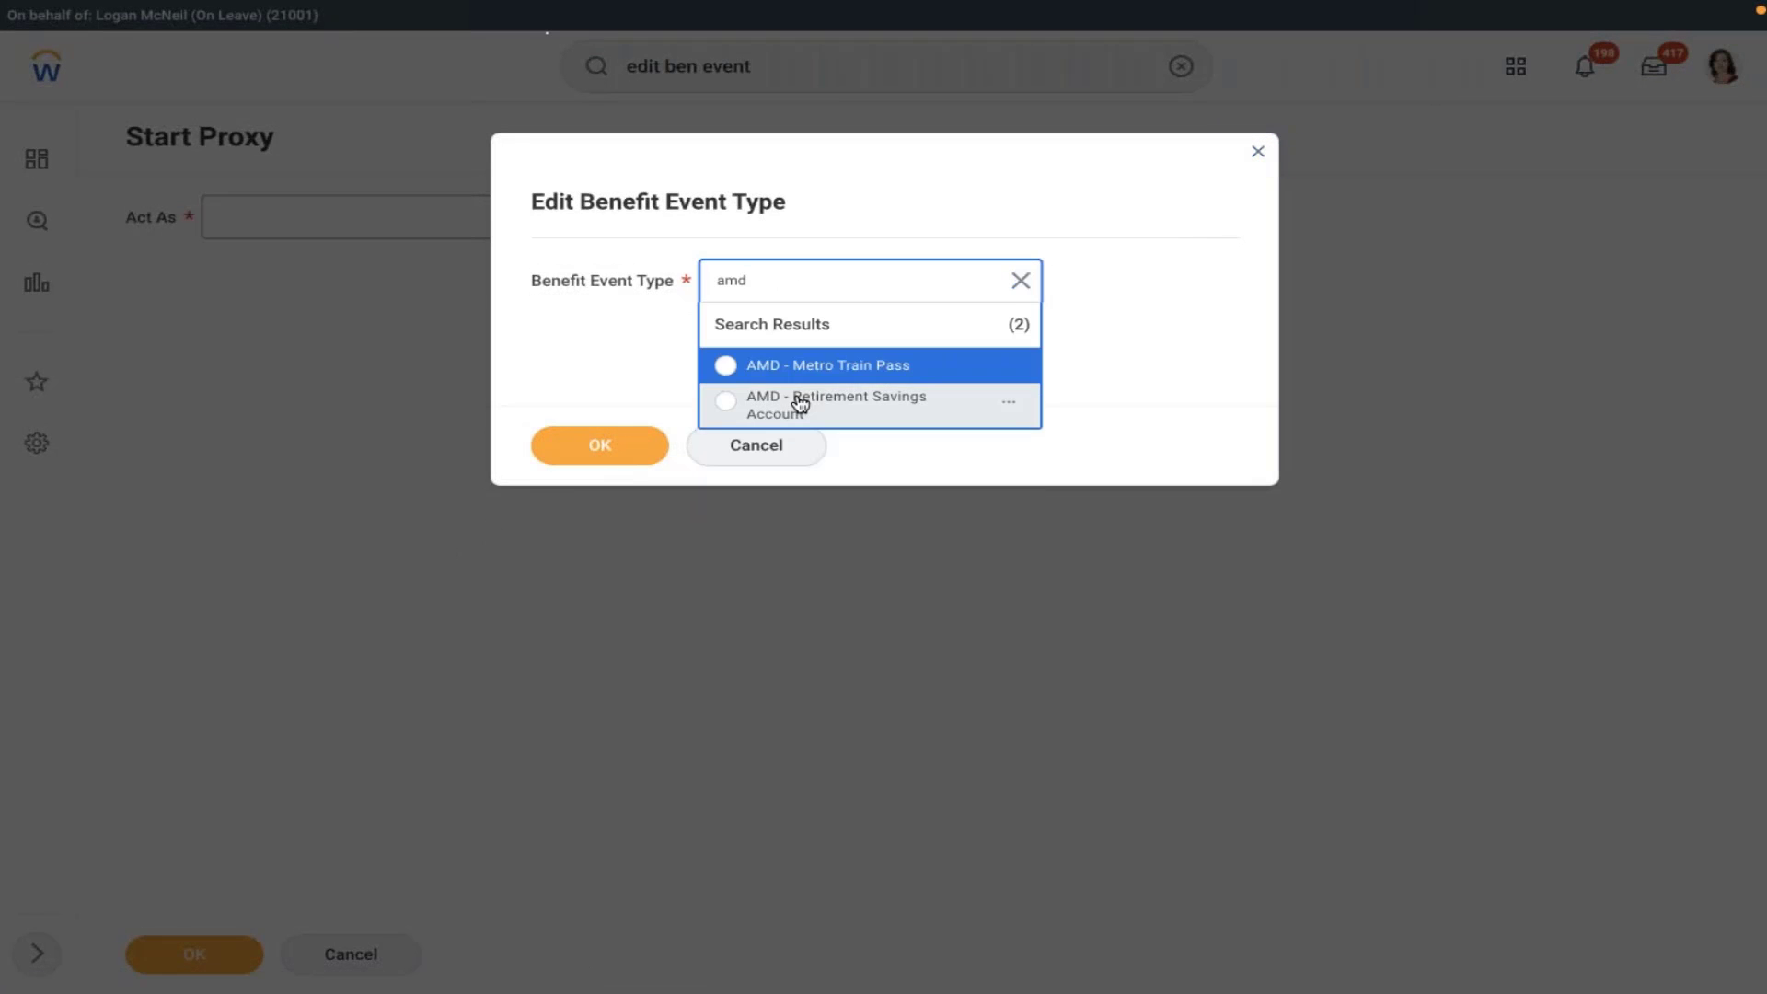
{"action": "left_click", "coordinate": [797, 398]}
{"action": "left_click", "coordinate": [609, 440]}
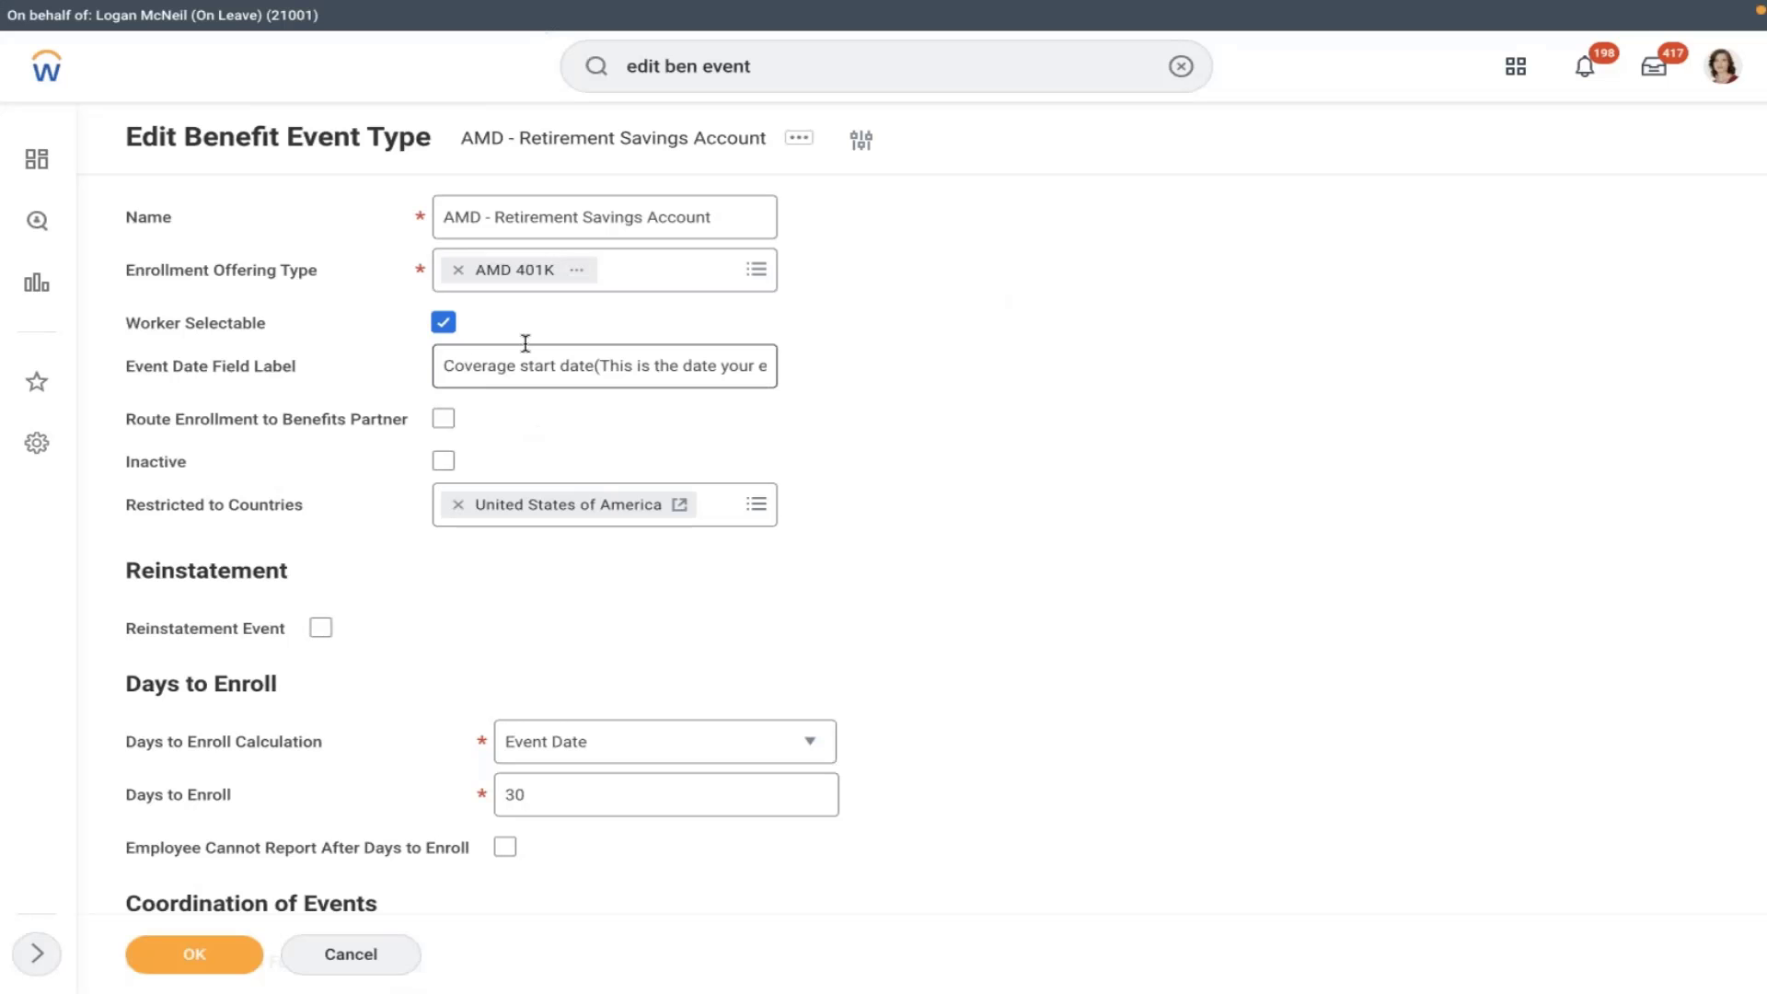
{"action": "left_click", "coordinate": [443, 418]}
{"action": "left_click", "coordinate": [194, 953]}
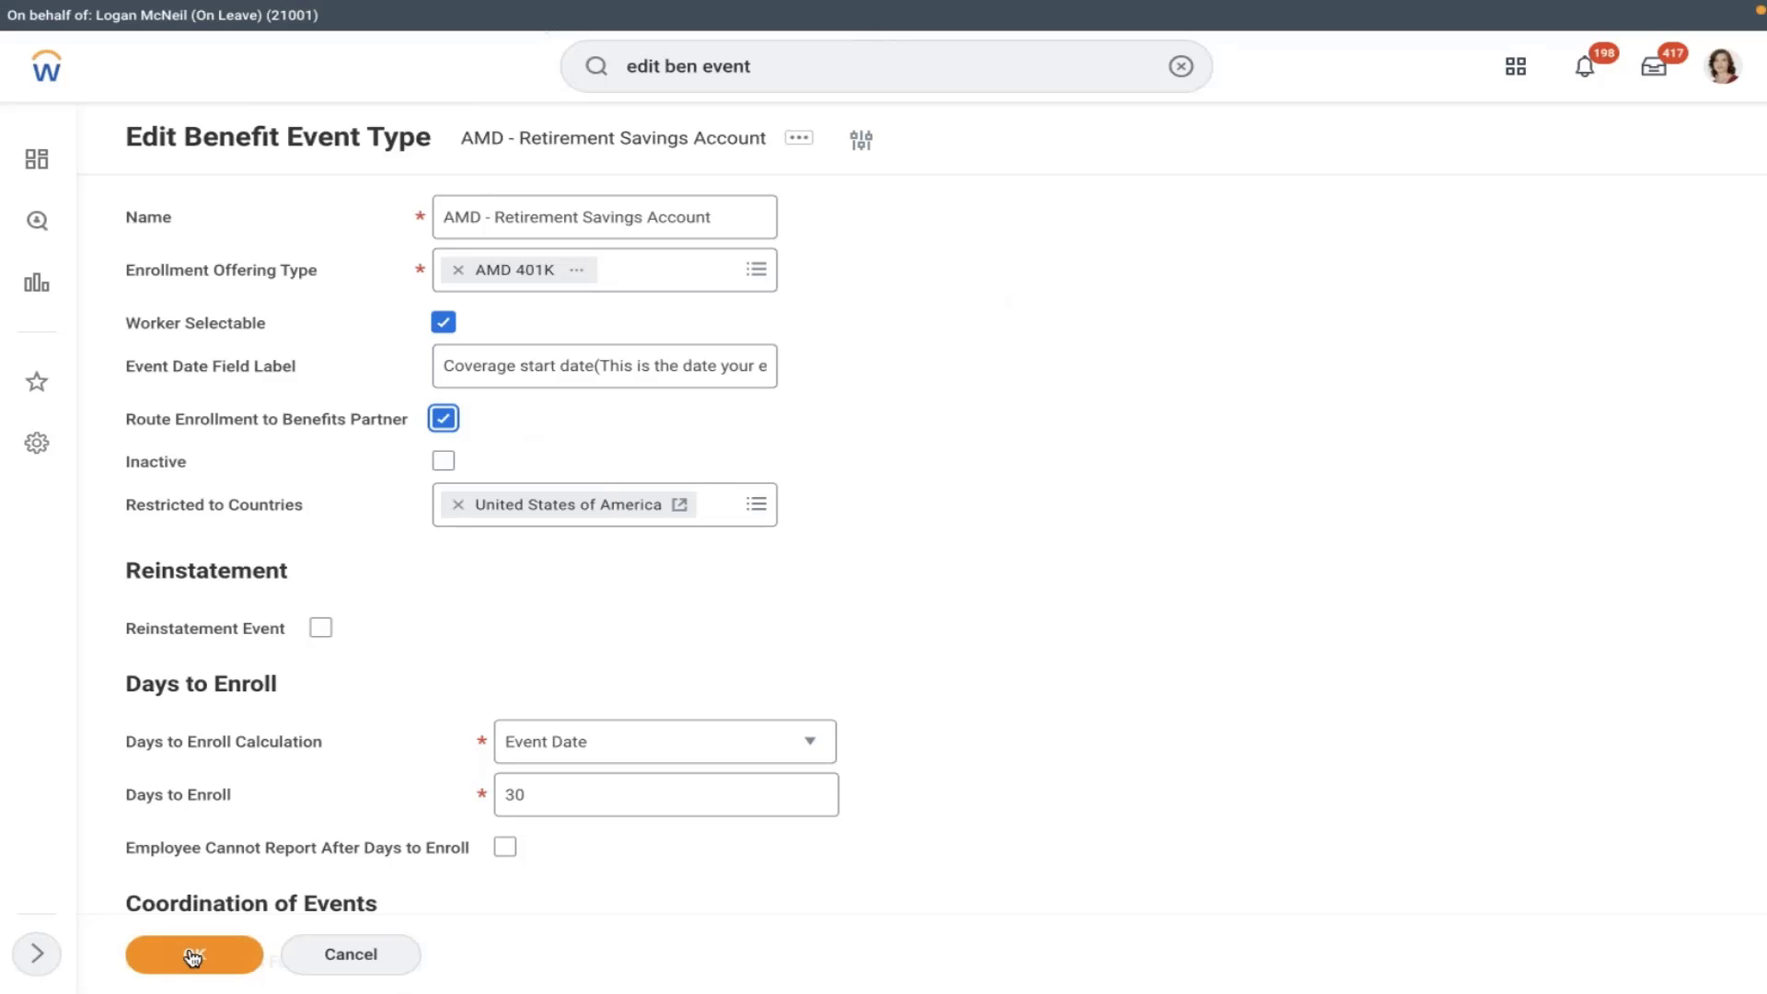
- Clear the search box and dismiss the recent searches to prepare a worker search
{"action": "left_click", "coordinate": [1178, 65]}
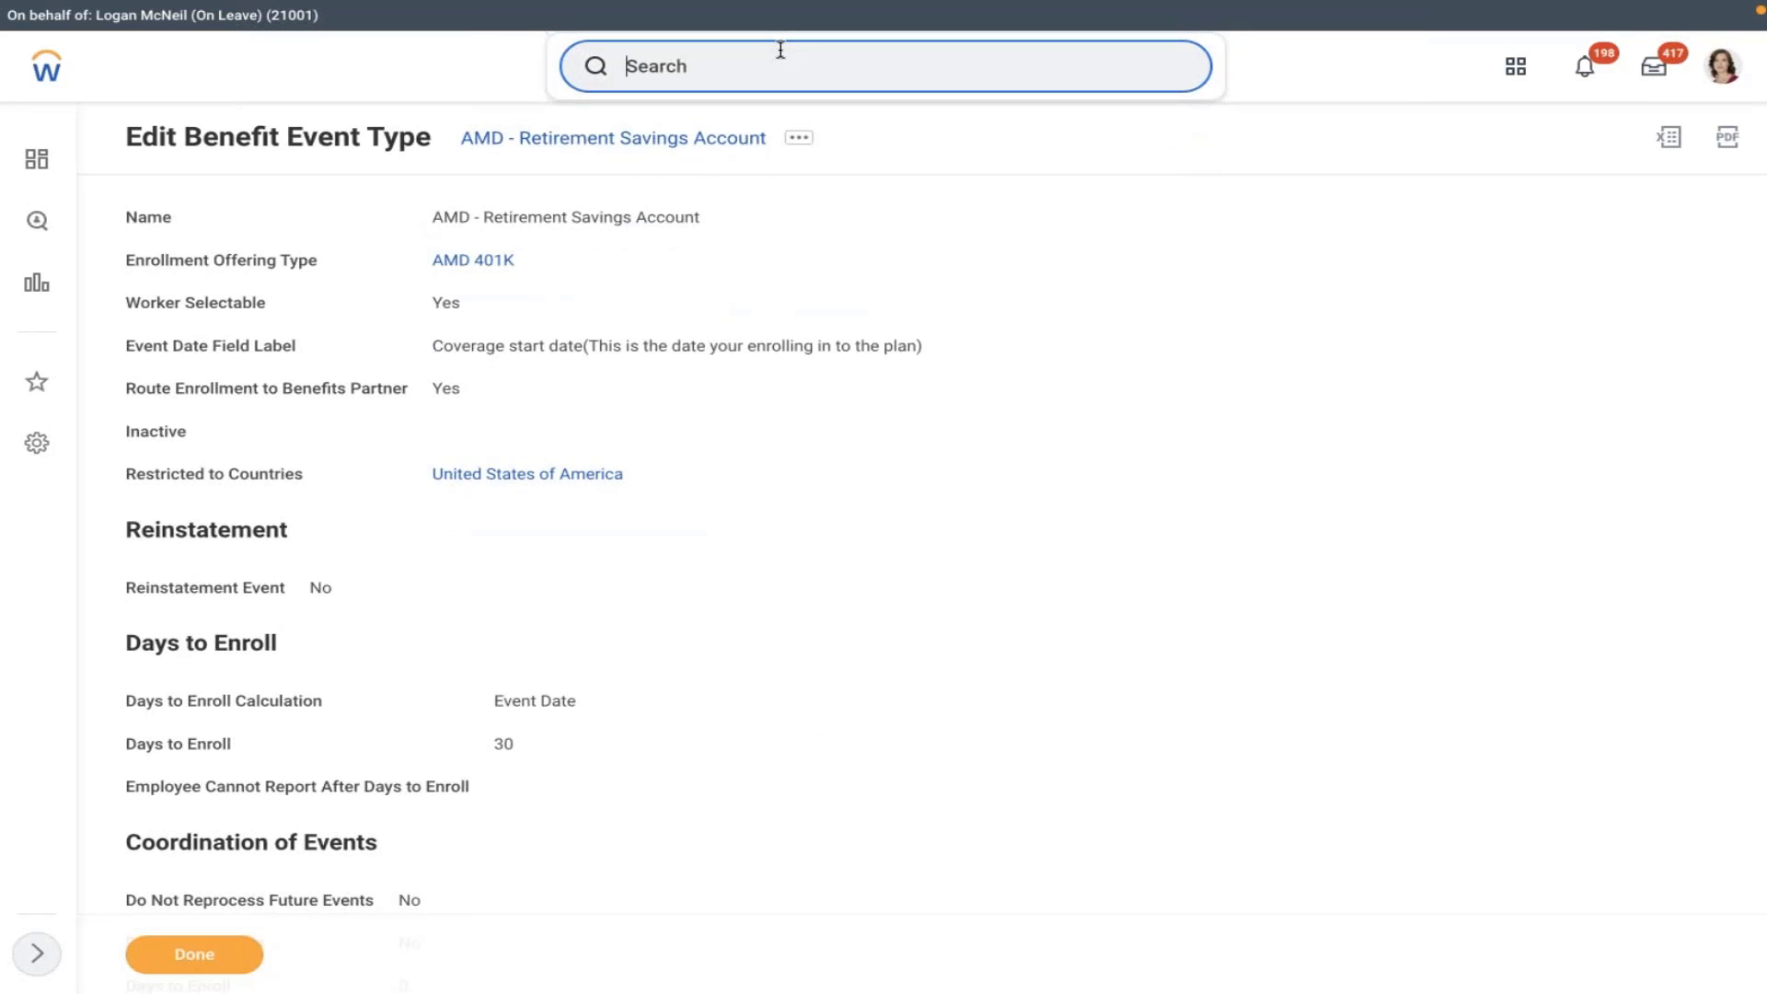
{"action": "left_click", "coordinate": [859, 61]}
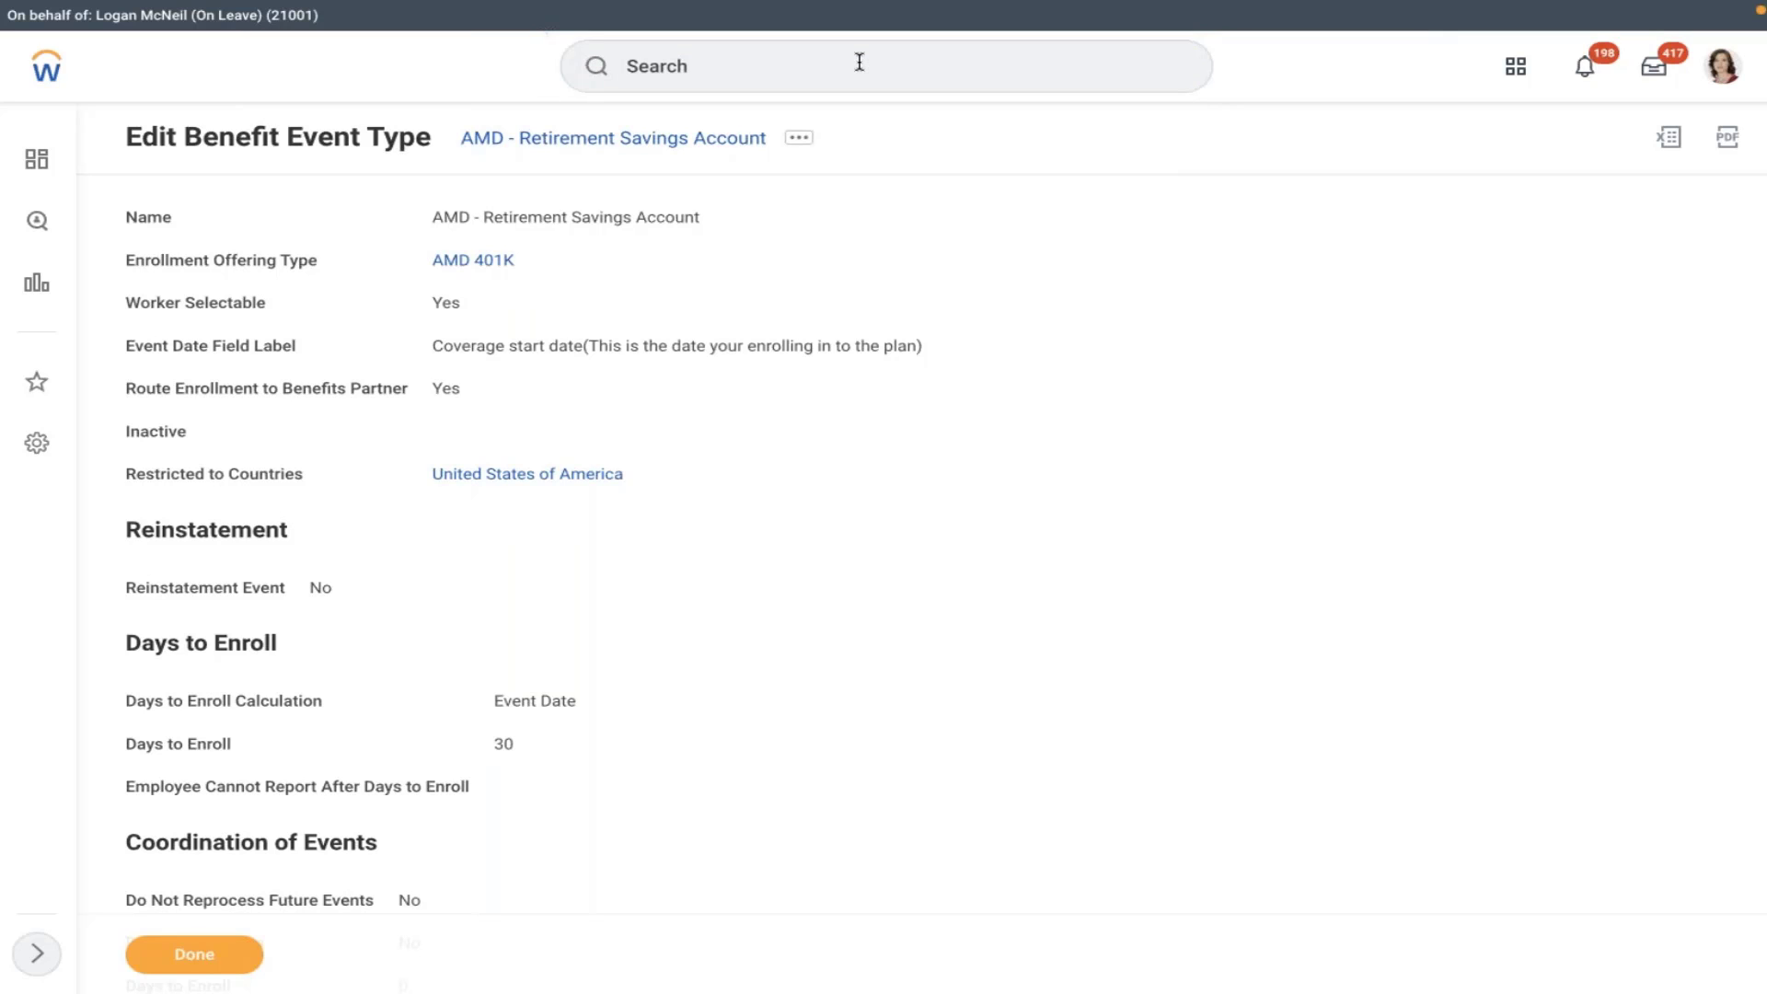
{"action": "left_click", "coordinate": [815, 66]}
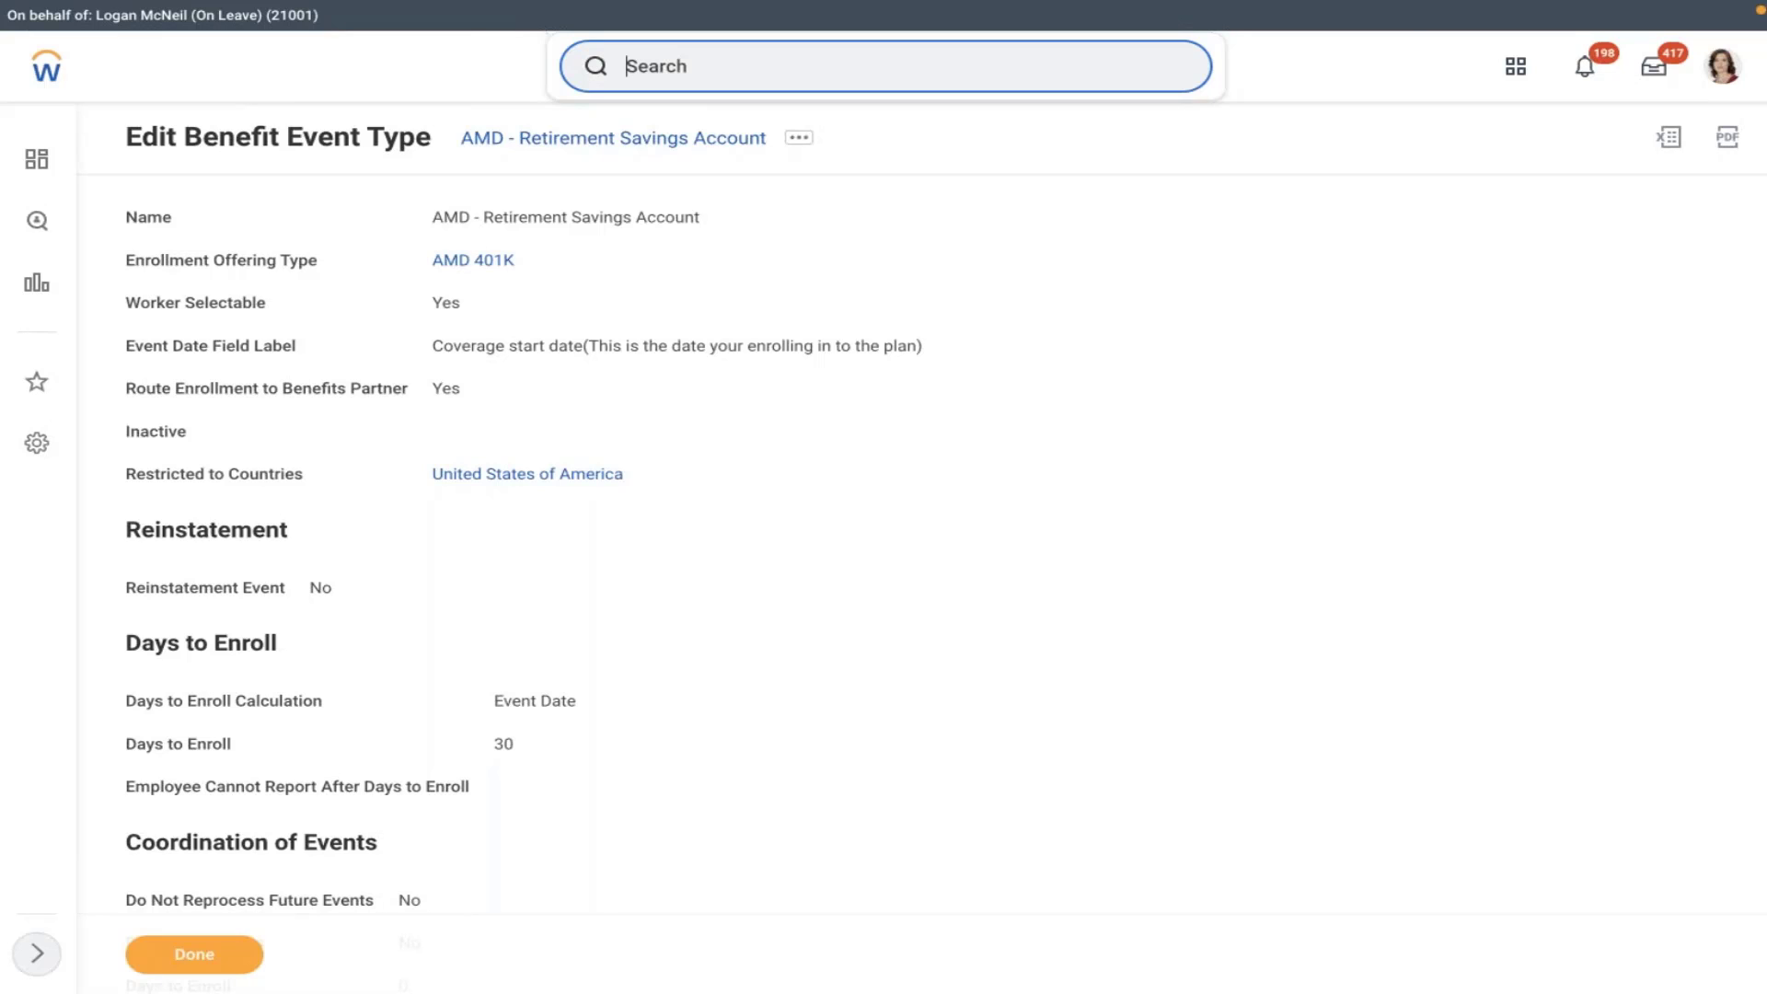
{"action": "left_click", "coordinate": [595, 66]}
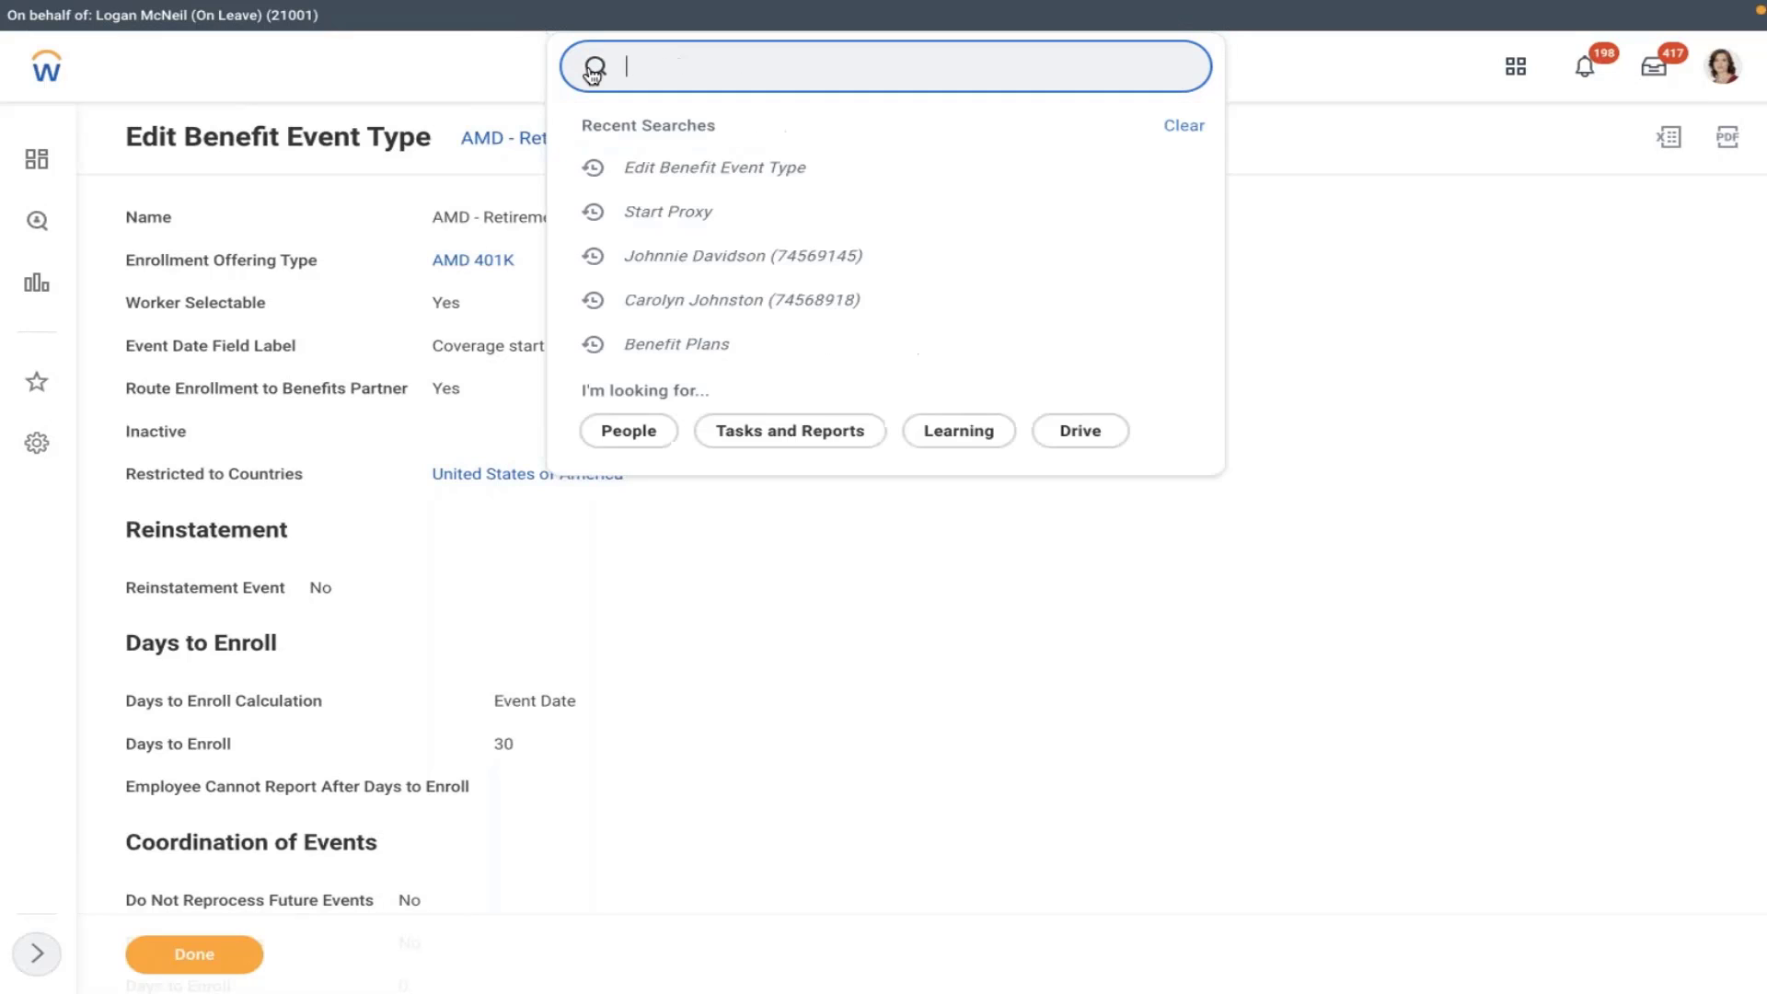
{"action": "left_click", "coordinate": [681, 270]}
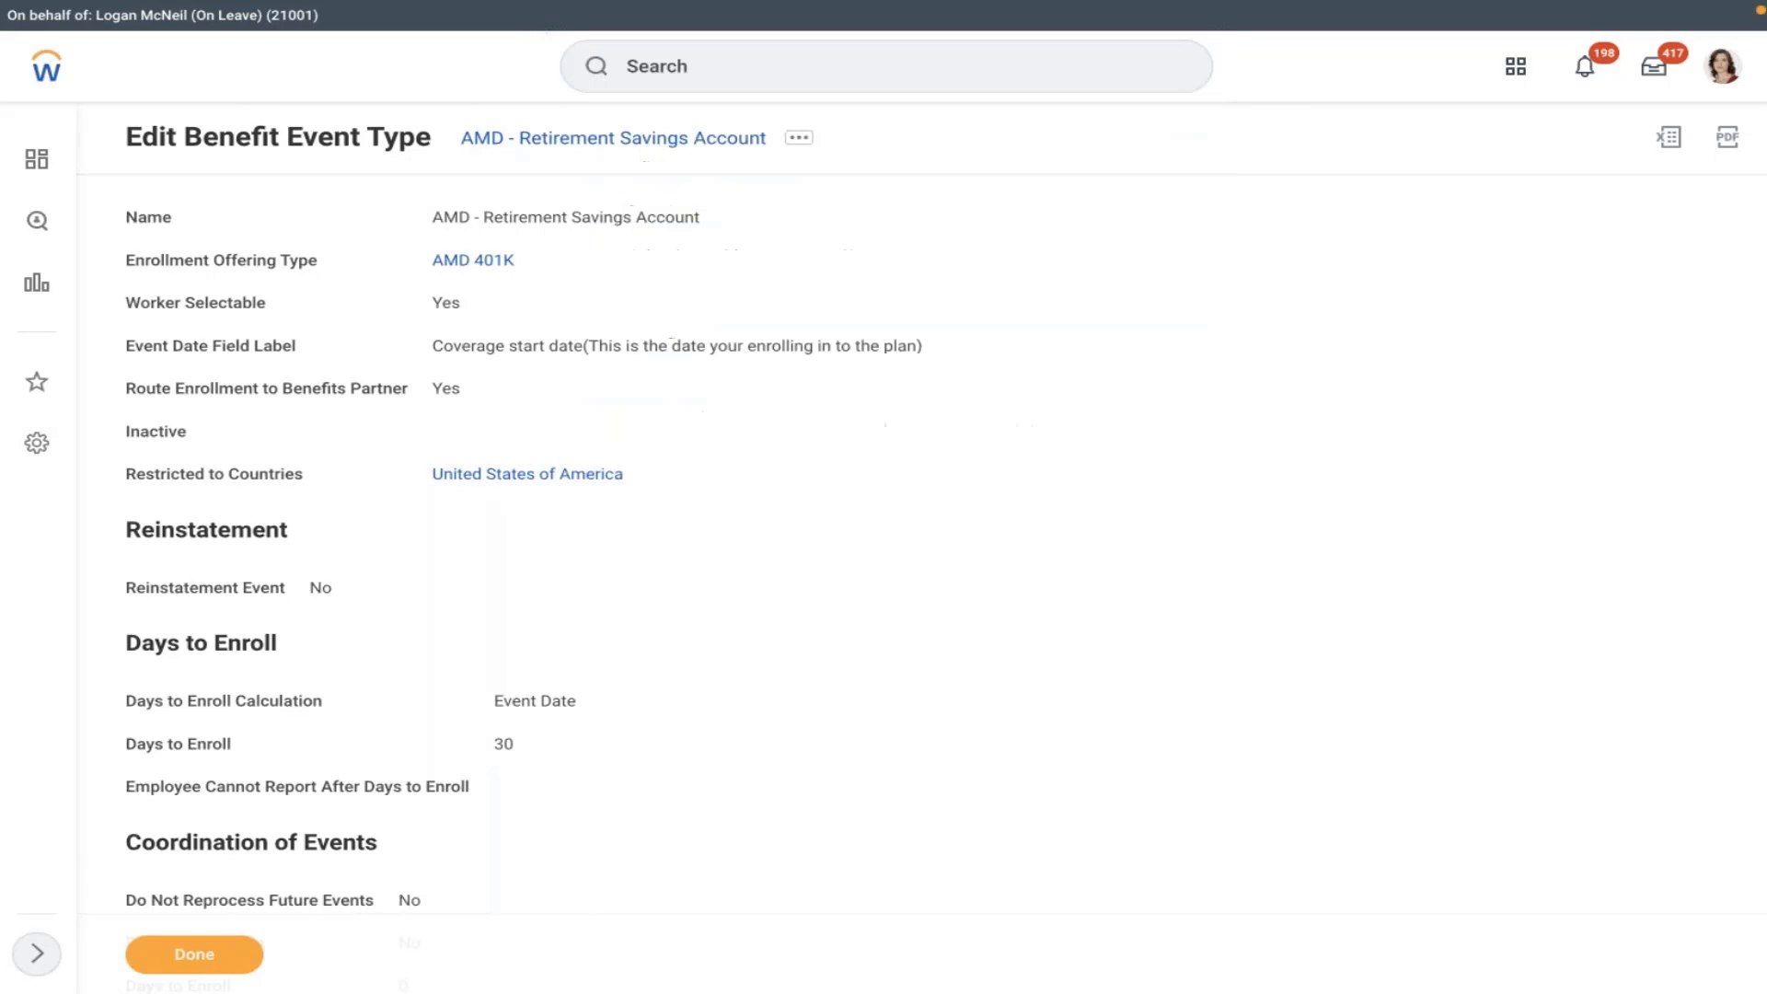
{"action": "left_click", "coordinate": [591, 65]}
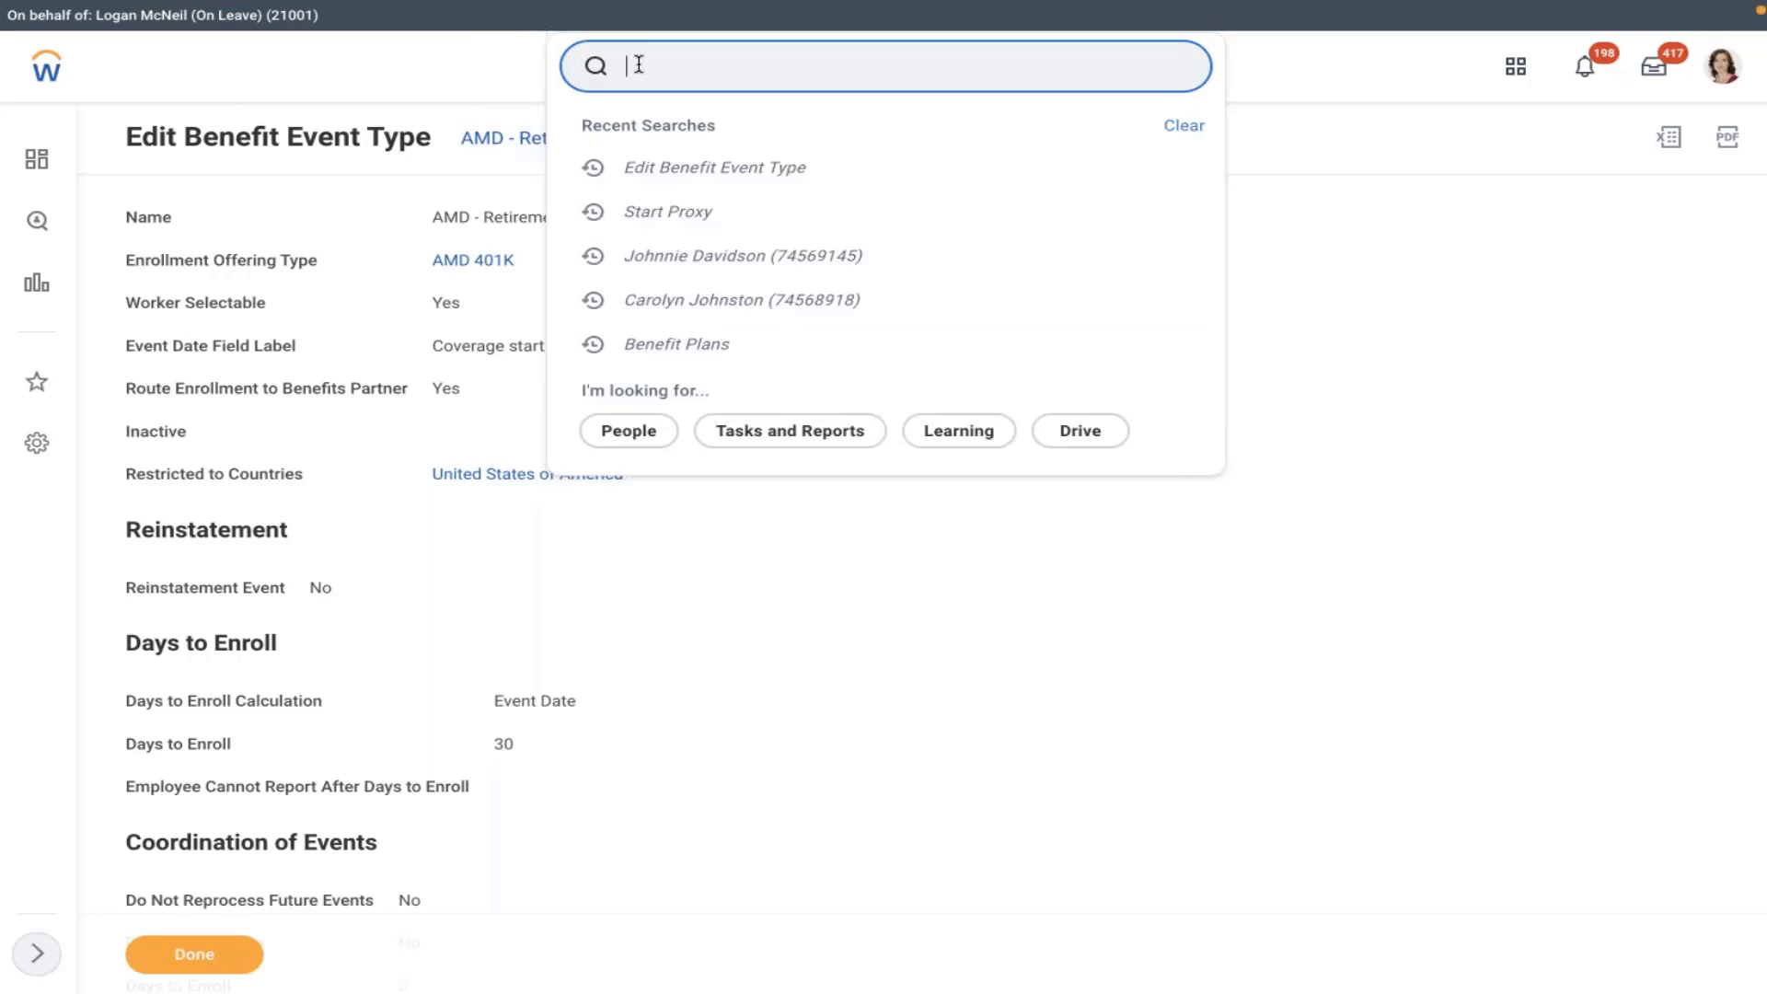
- Find the Regional Sales Manager Northeast US worker by name and start Change Benefits
{"action": "type", "text": "carolyn"}
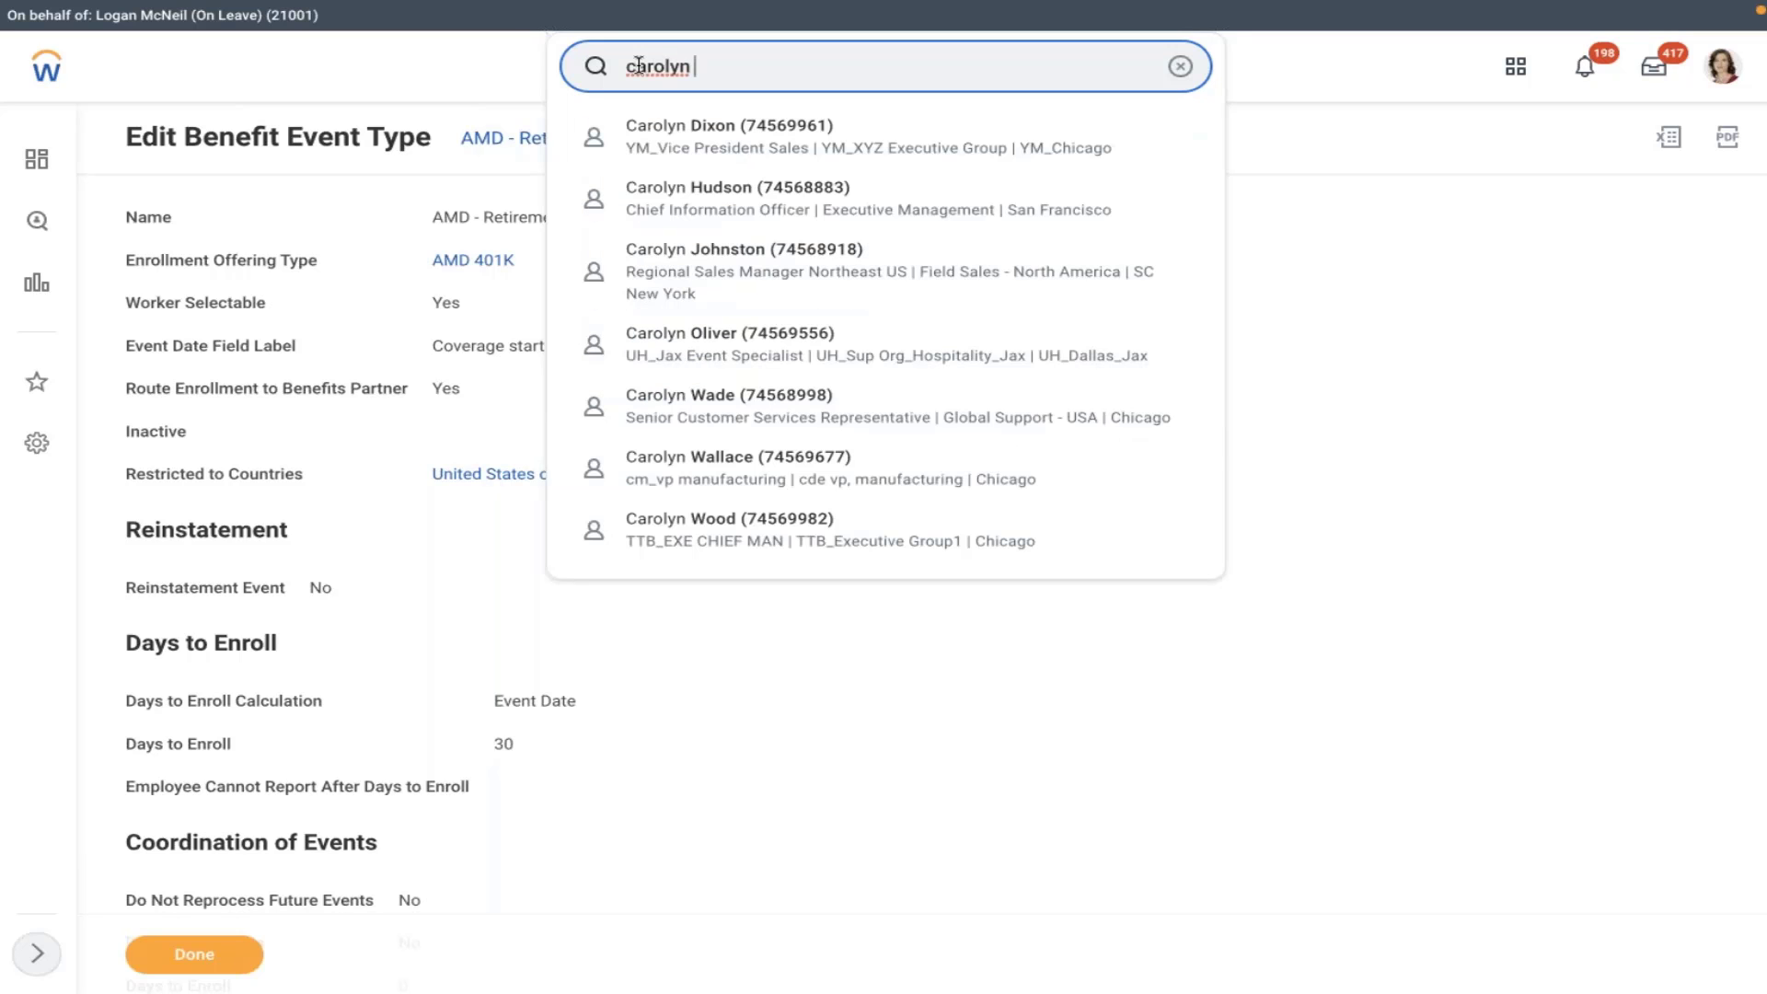
{"action": "left_click", "coordinate": [694, 271]}
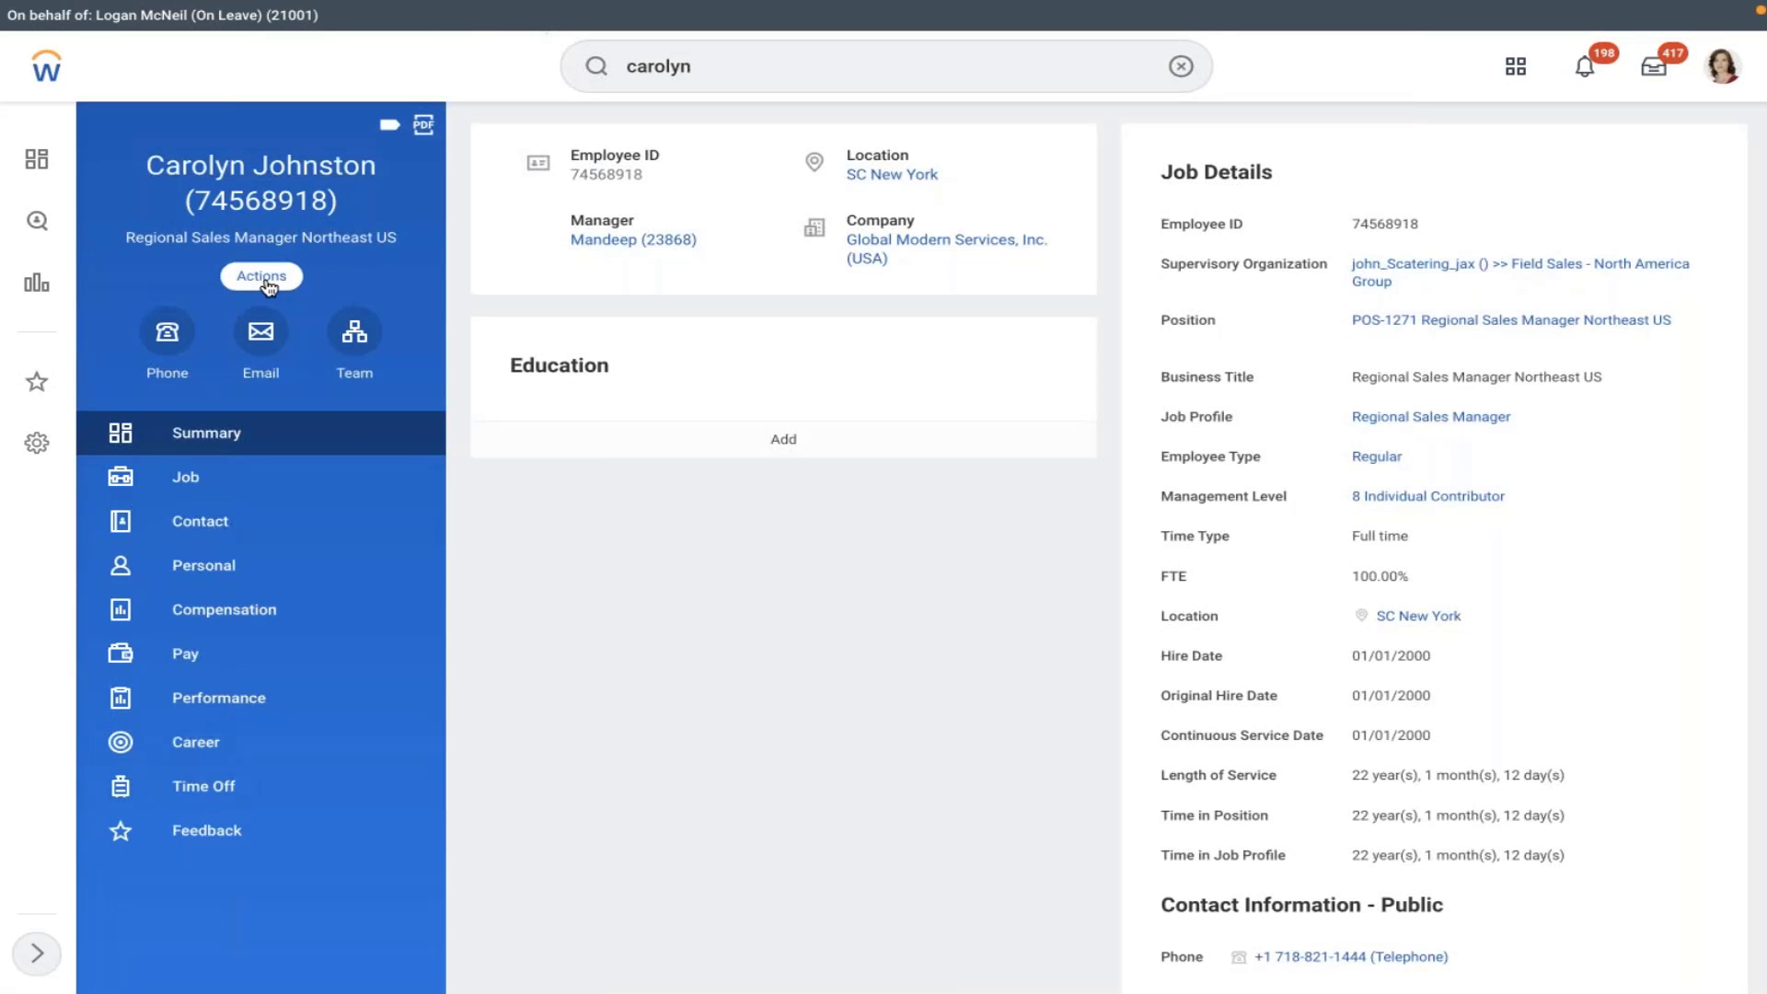
{"action": "left_click", "coordinate": [265, 279]}
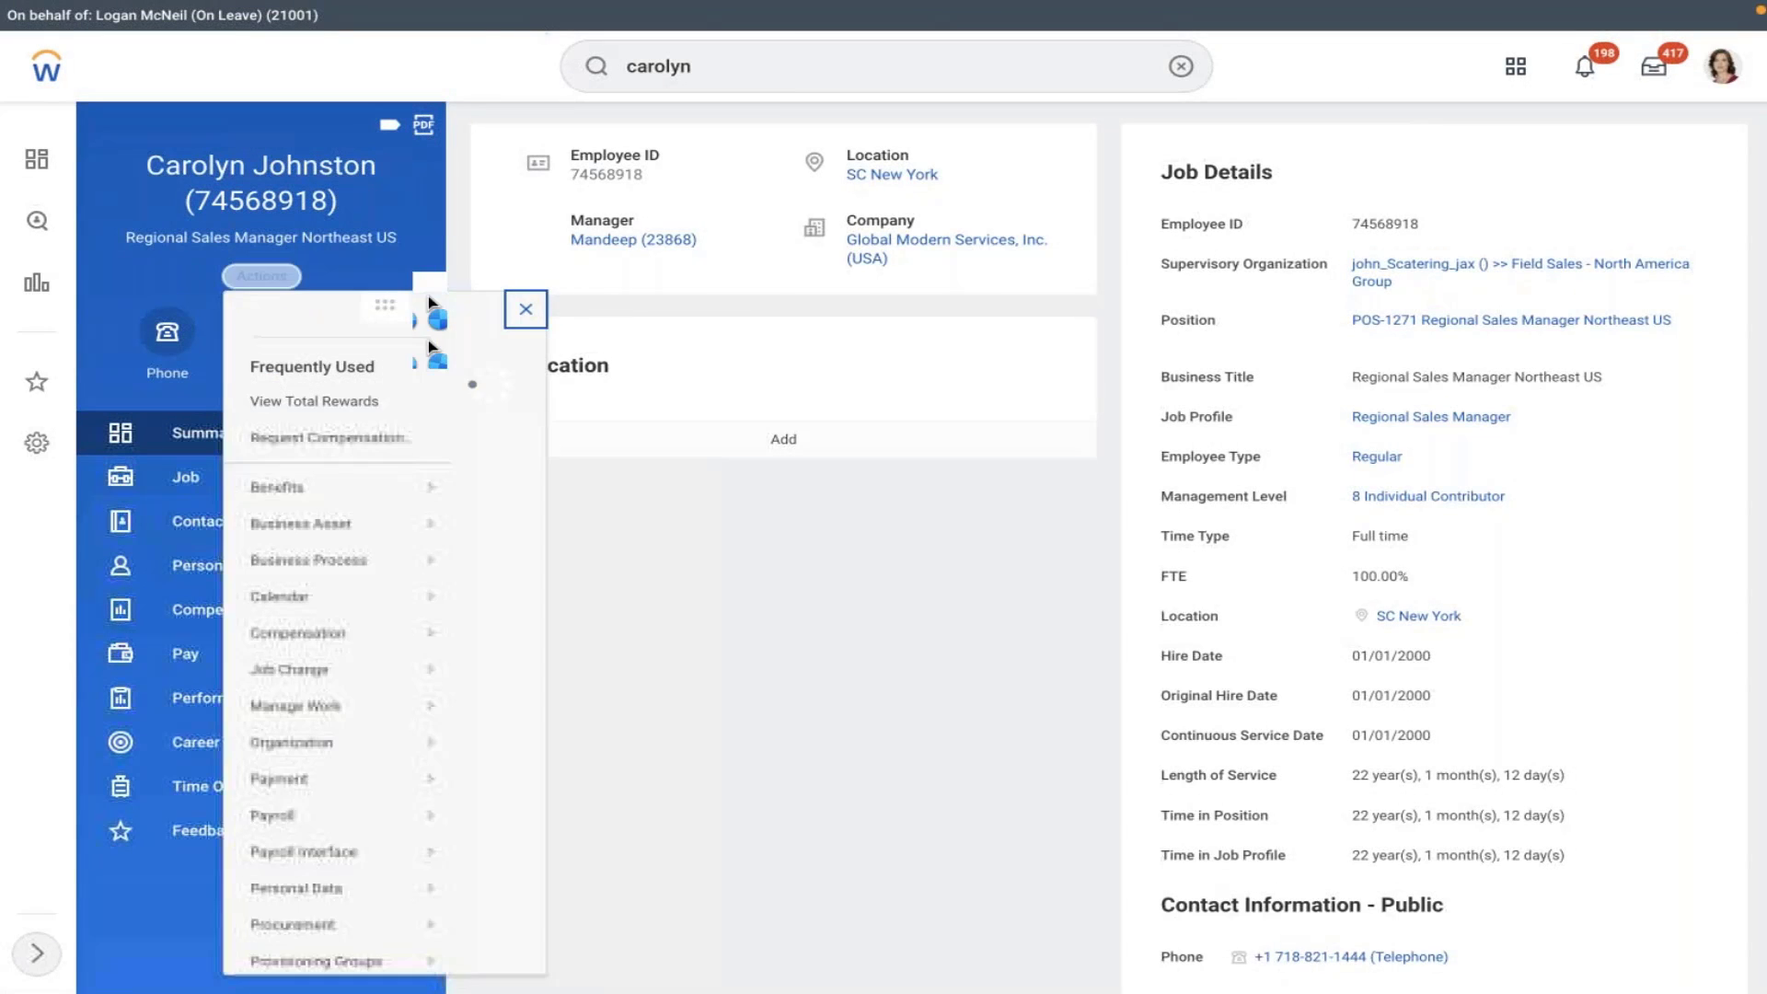
{"action": "key", "text": "Escape"}
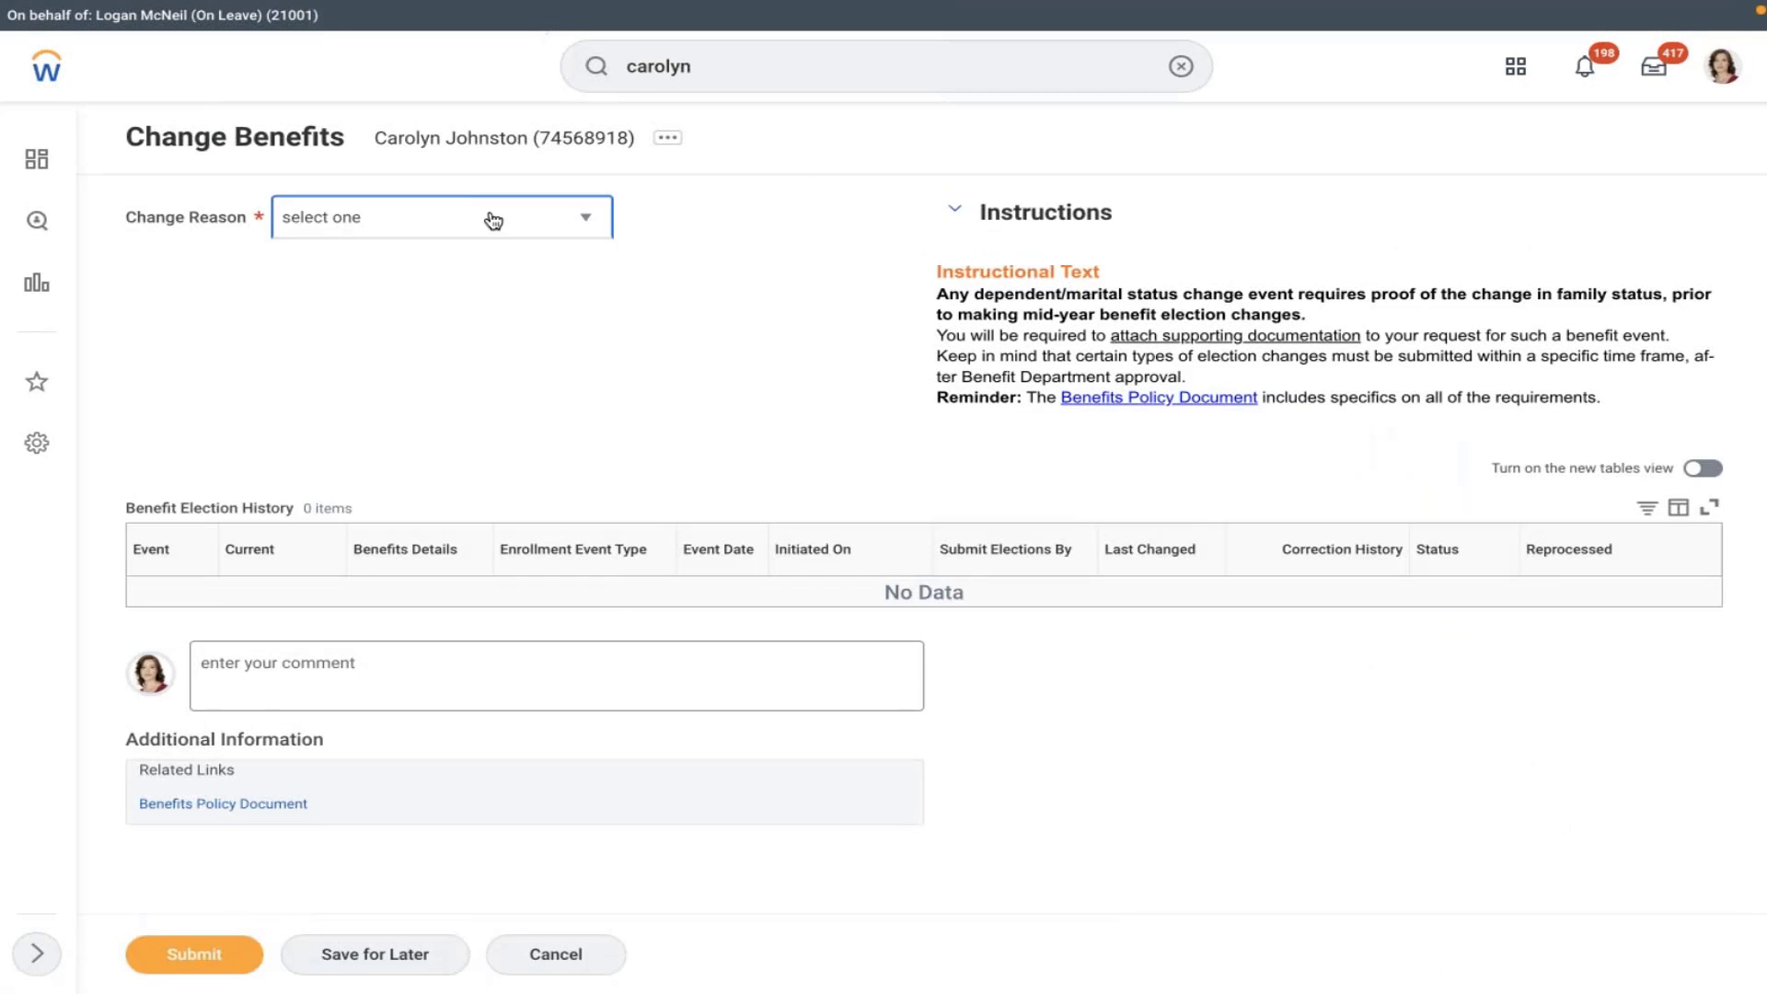
{"action": "left_click", "coordinate": [493, 217]}
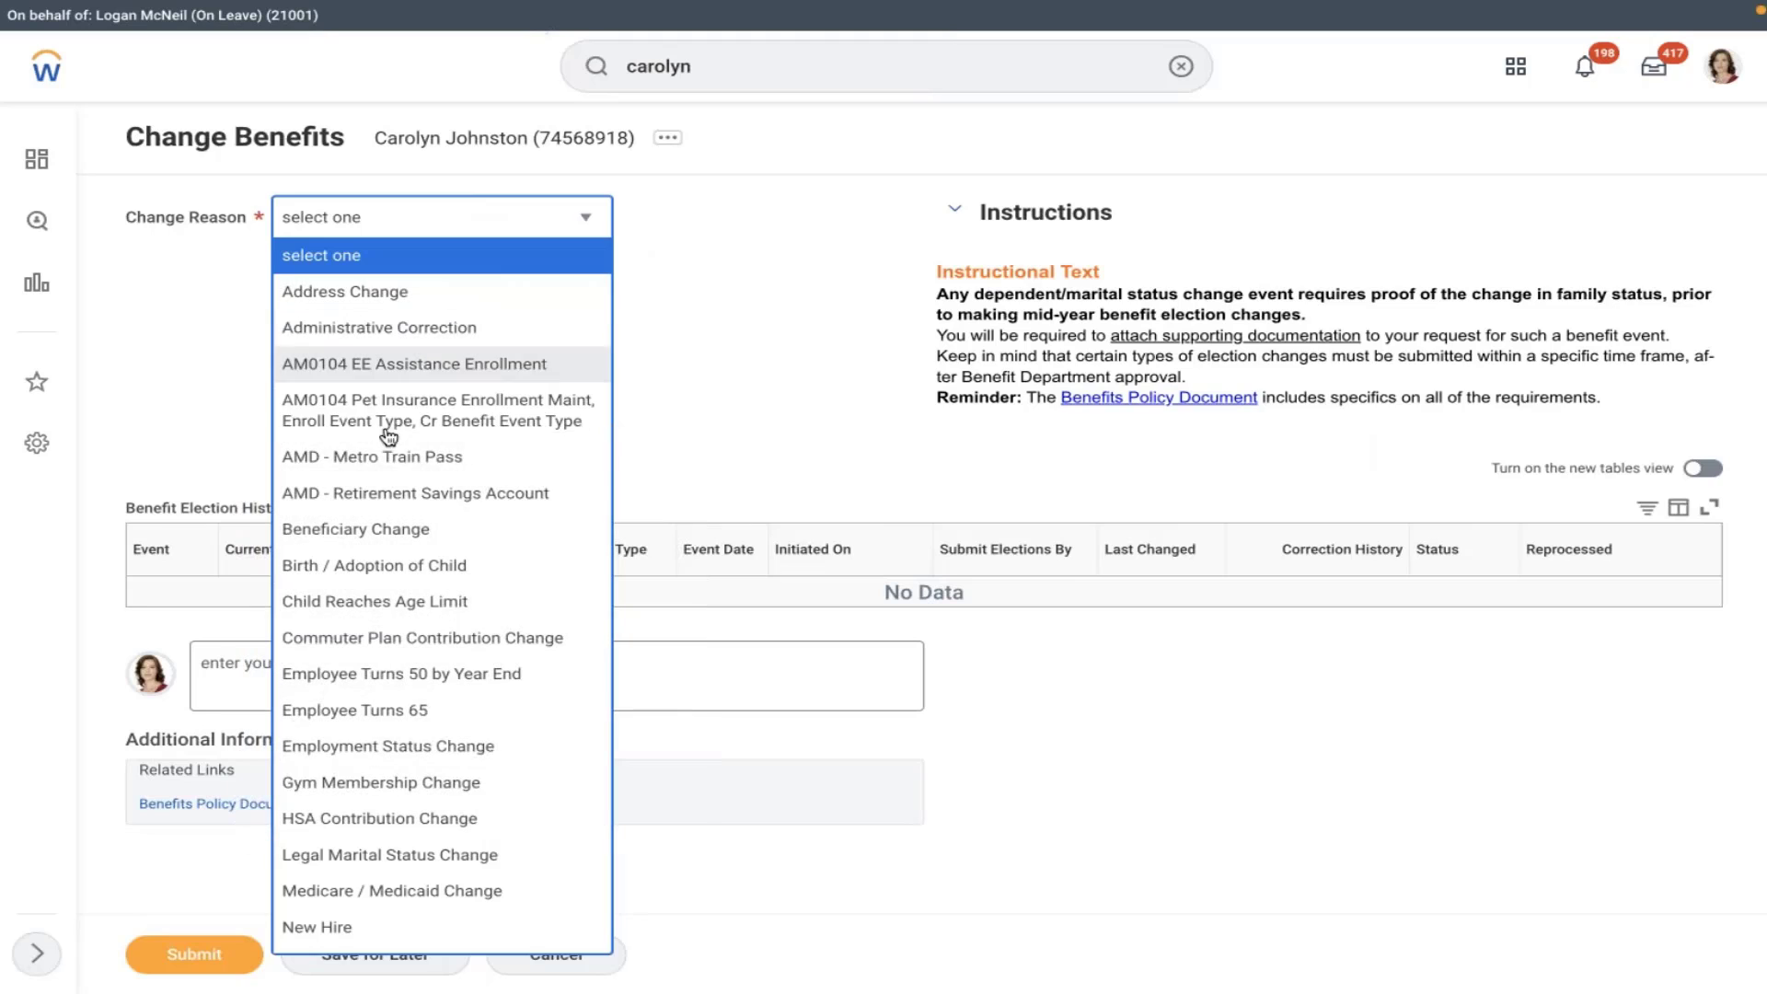
- Set reason AMD - Retirement Savings Account and coverage start 02/08/2022, then check the acting account
{"action": "left_click", "coordinate": [379, 493]}
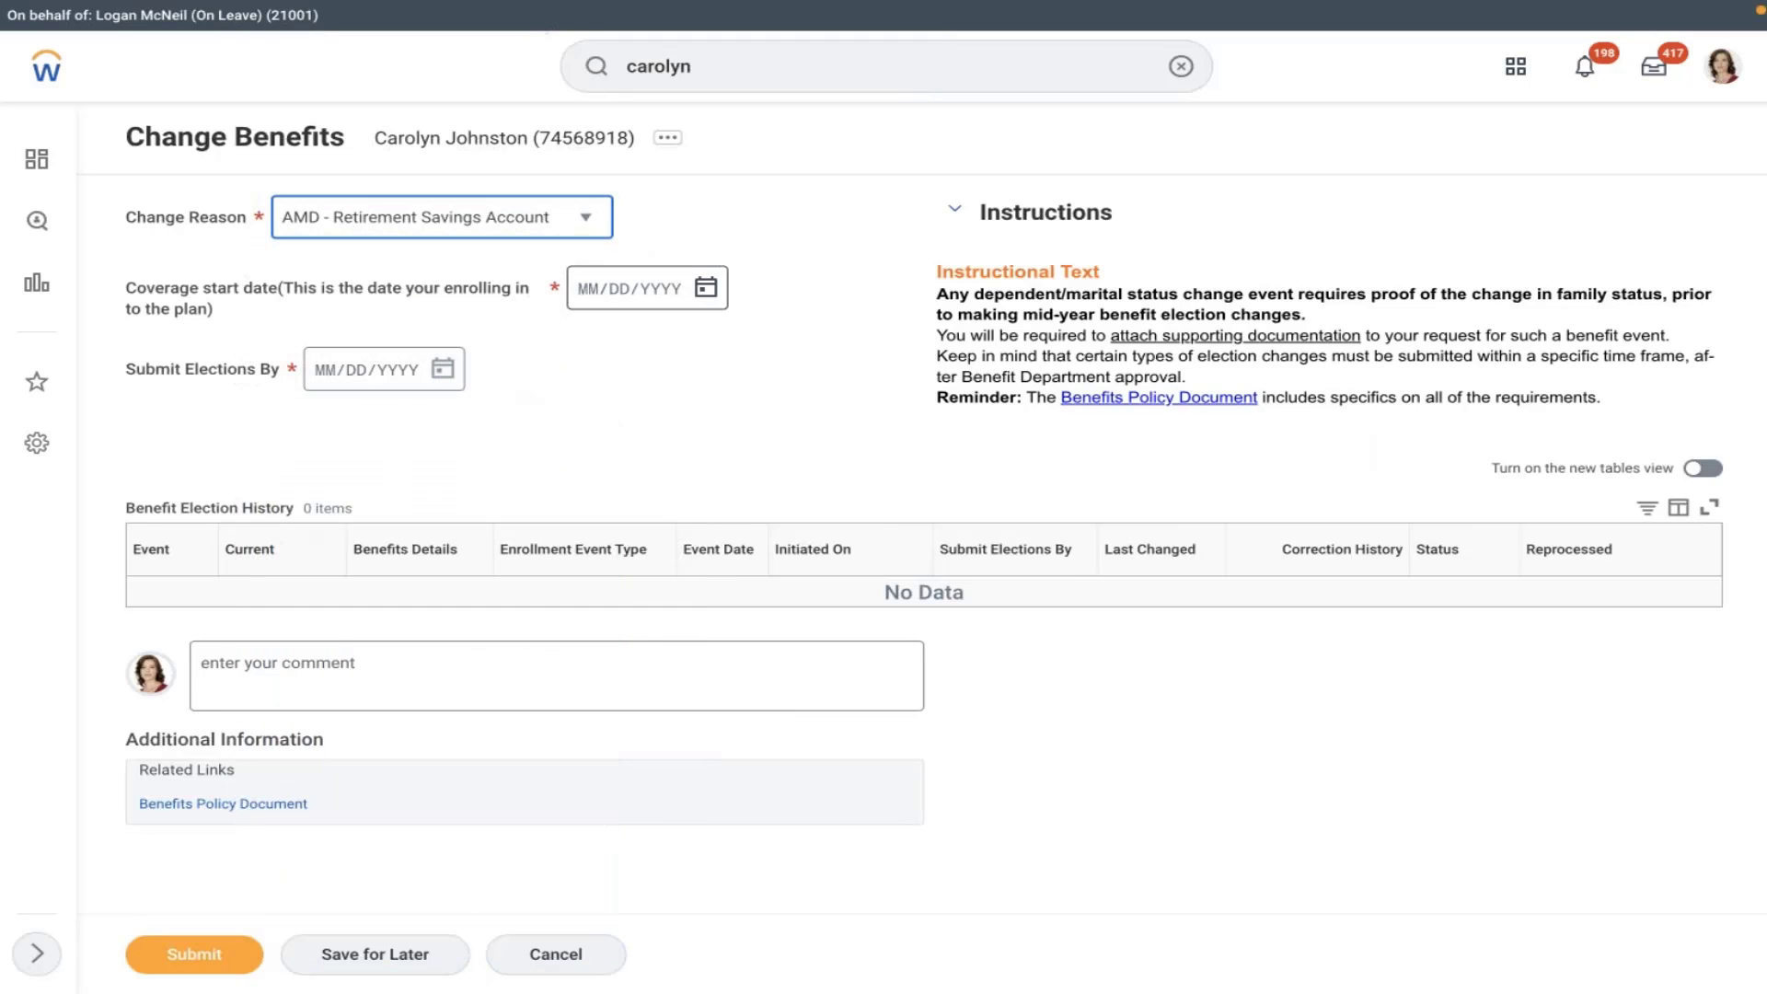
{"action": "left_click", "coordinate": [706, 288]}
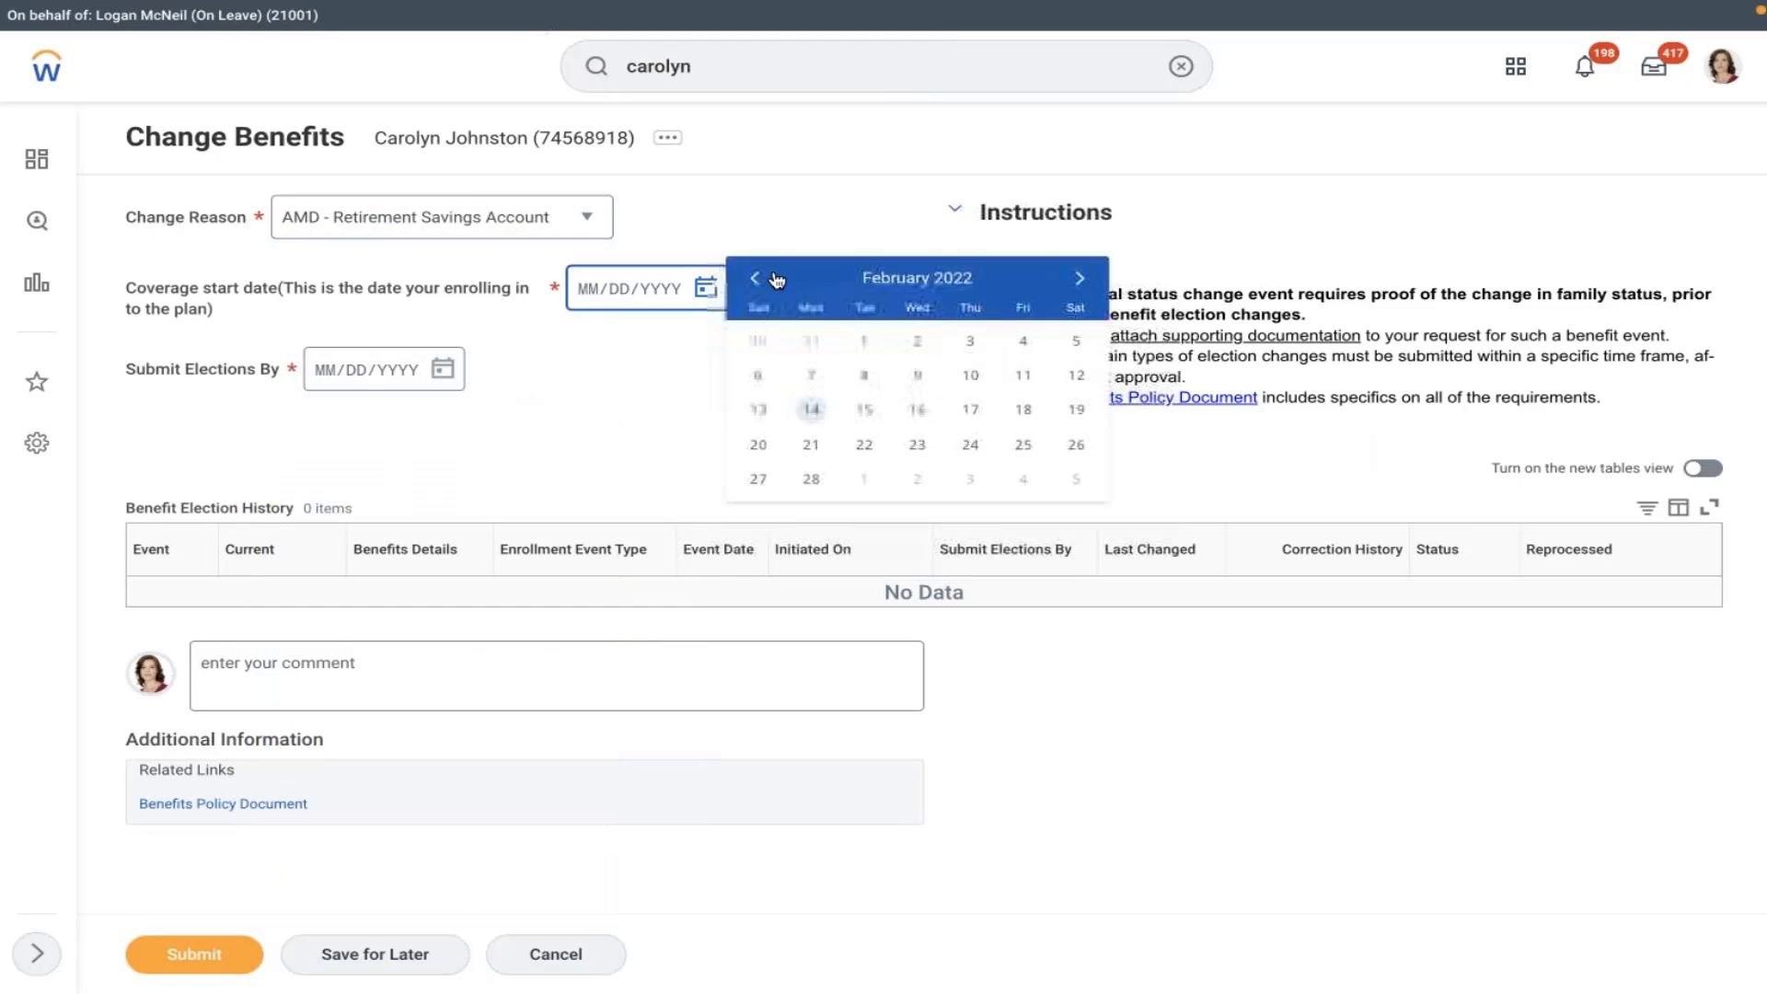
{"action": "left_click", "coordinate": [864, 375]}
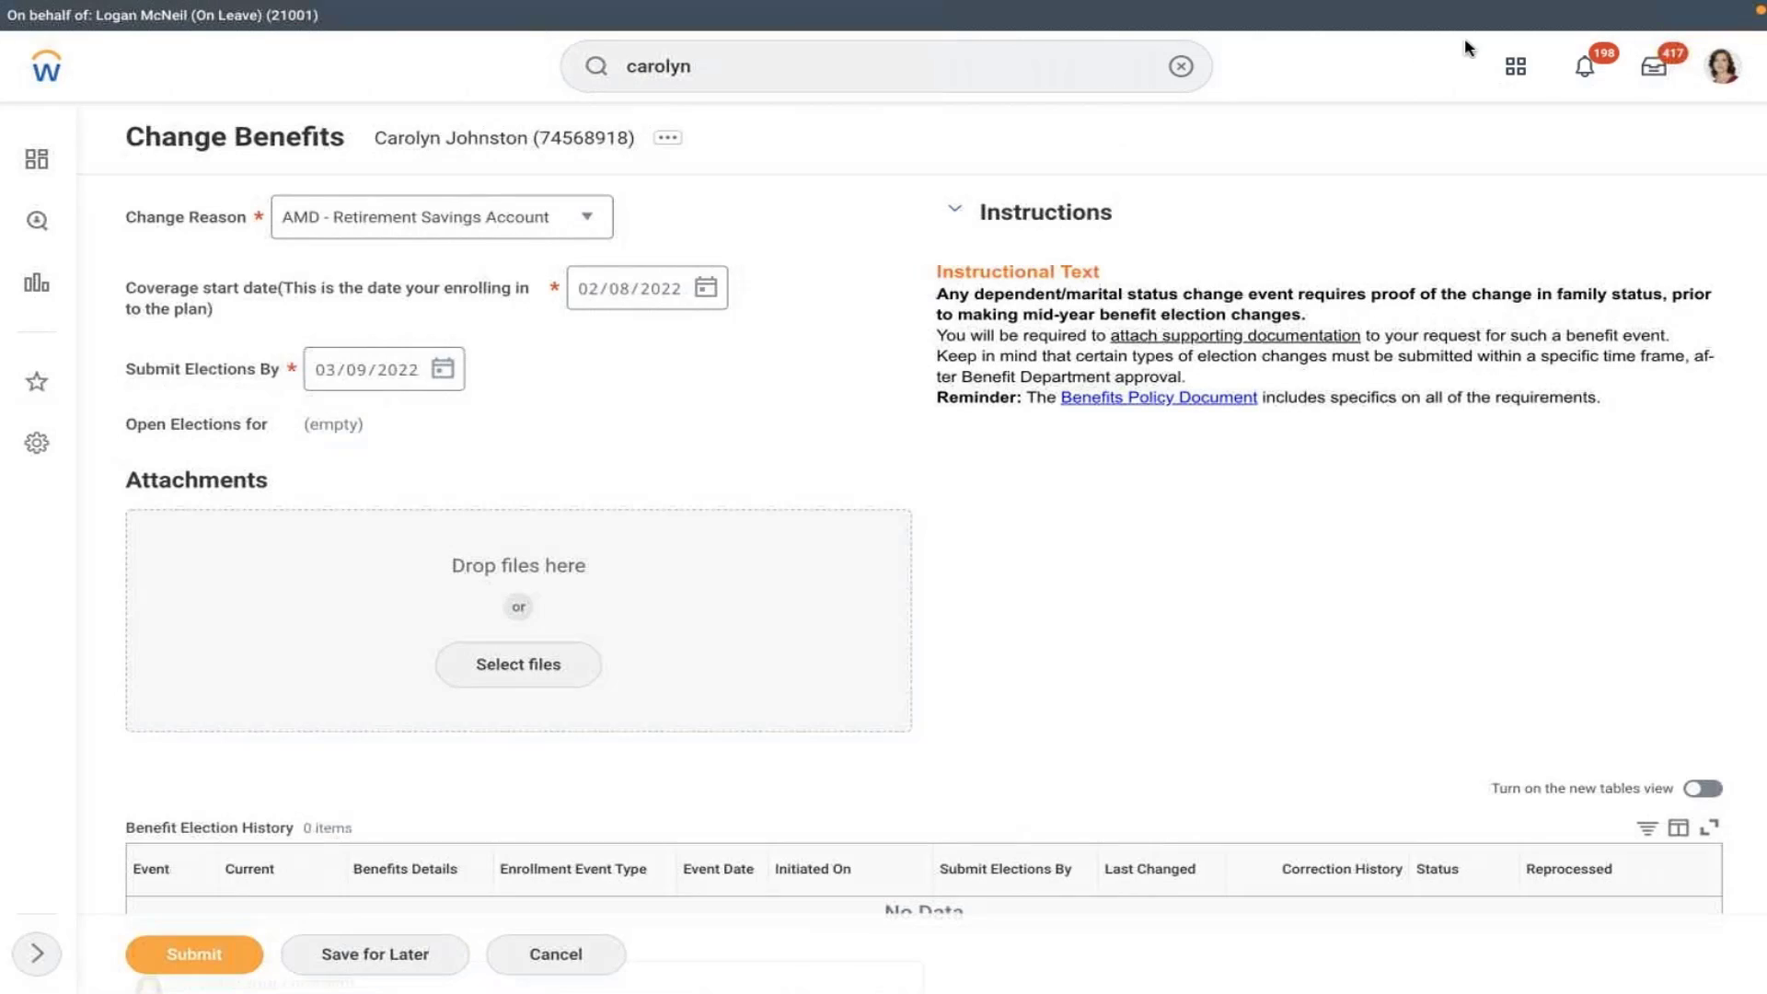
{"action": "left_click", "coordinate": [1721, 66]}
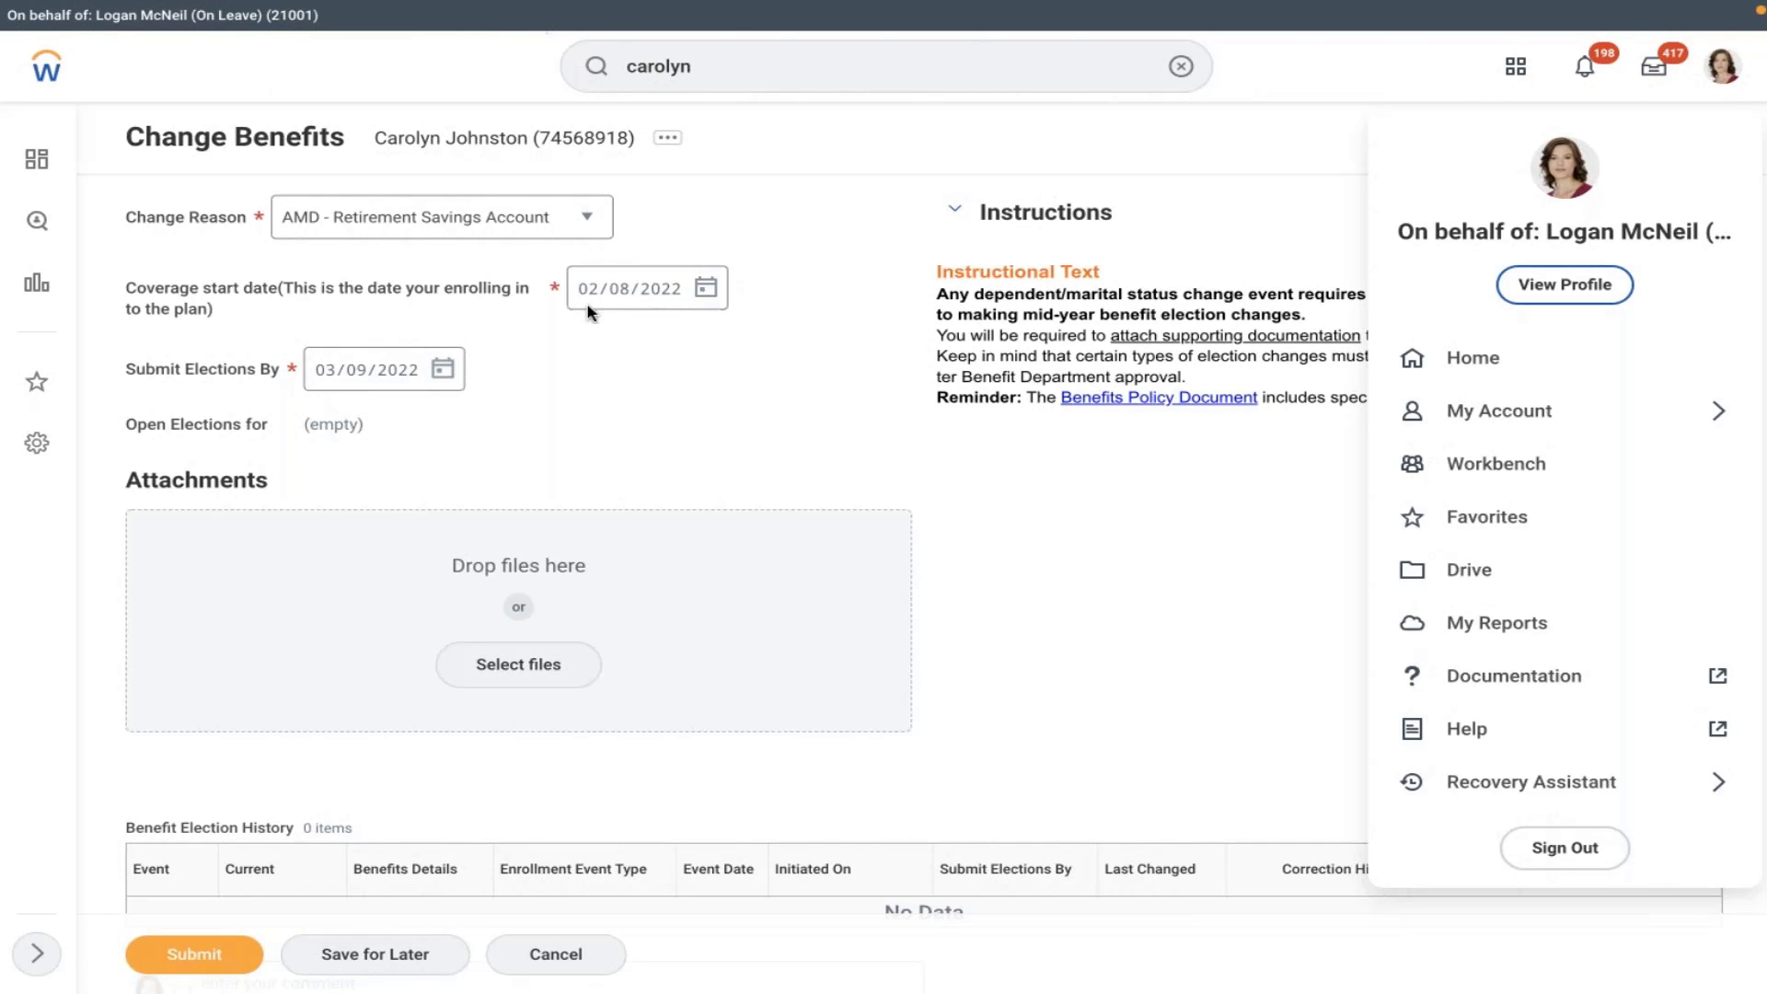
{"action": "left_click", "coordinate": [598, 346]}
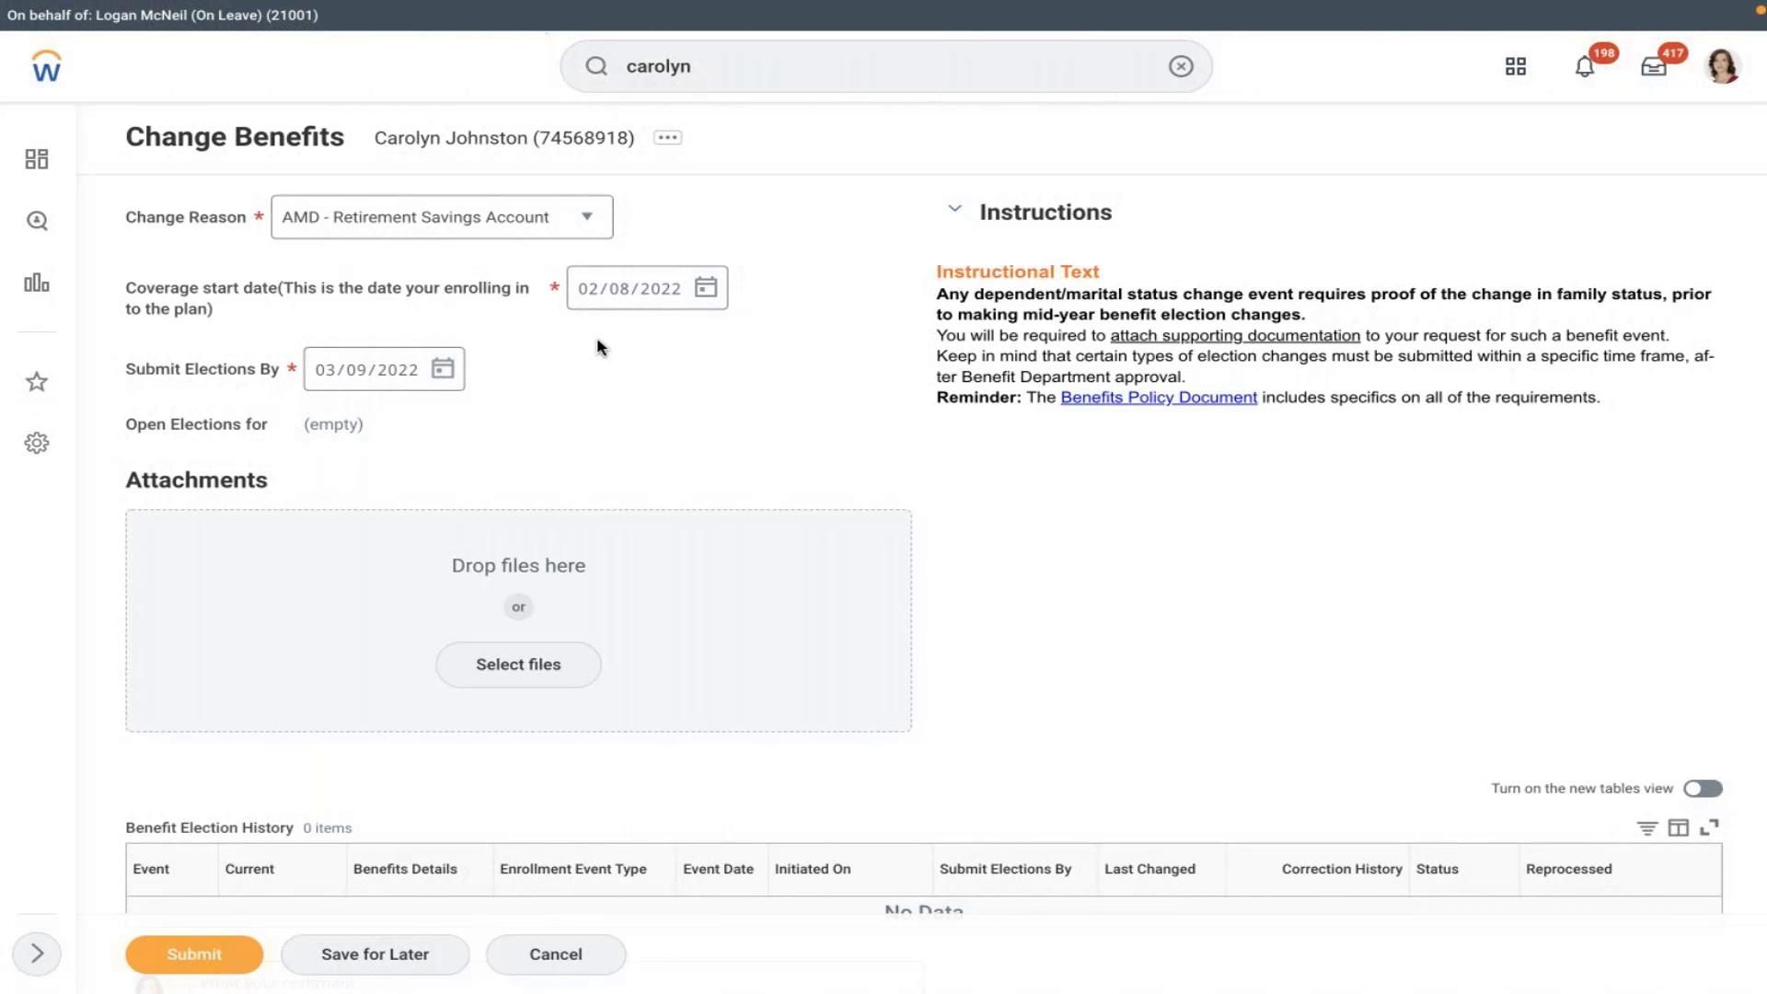
- Open Edit Benefit Event Type via 'edit ben eve', discarding the unsaved benefits change
{"action": "left_click", "coordinate": [1180, 66]}
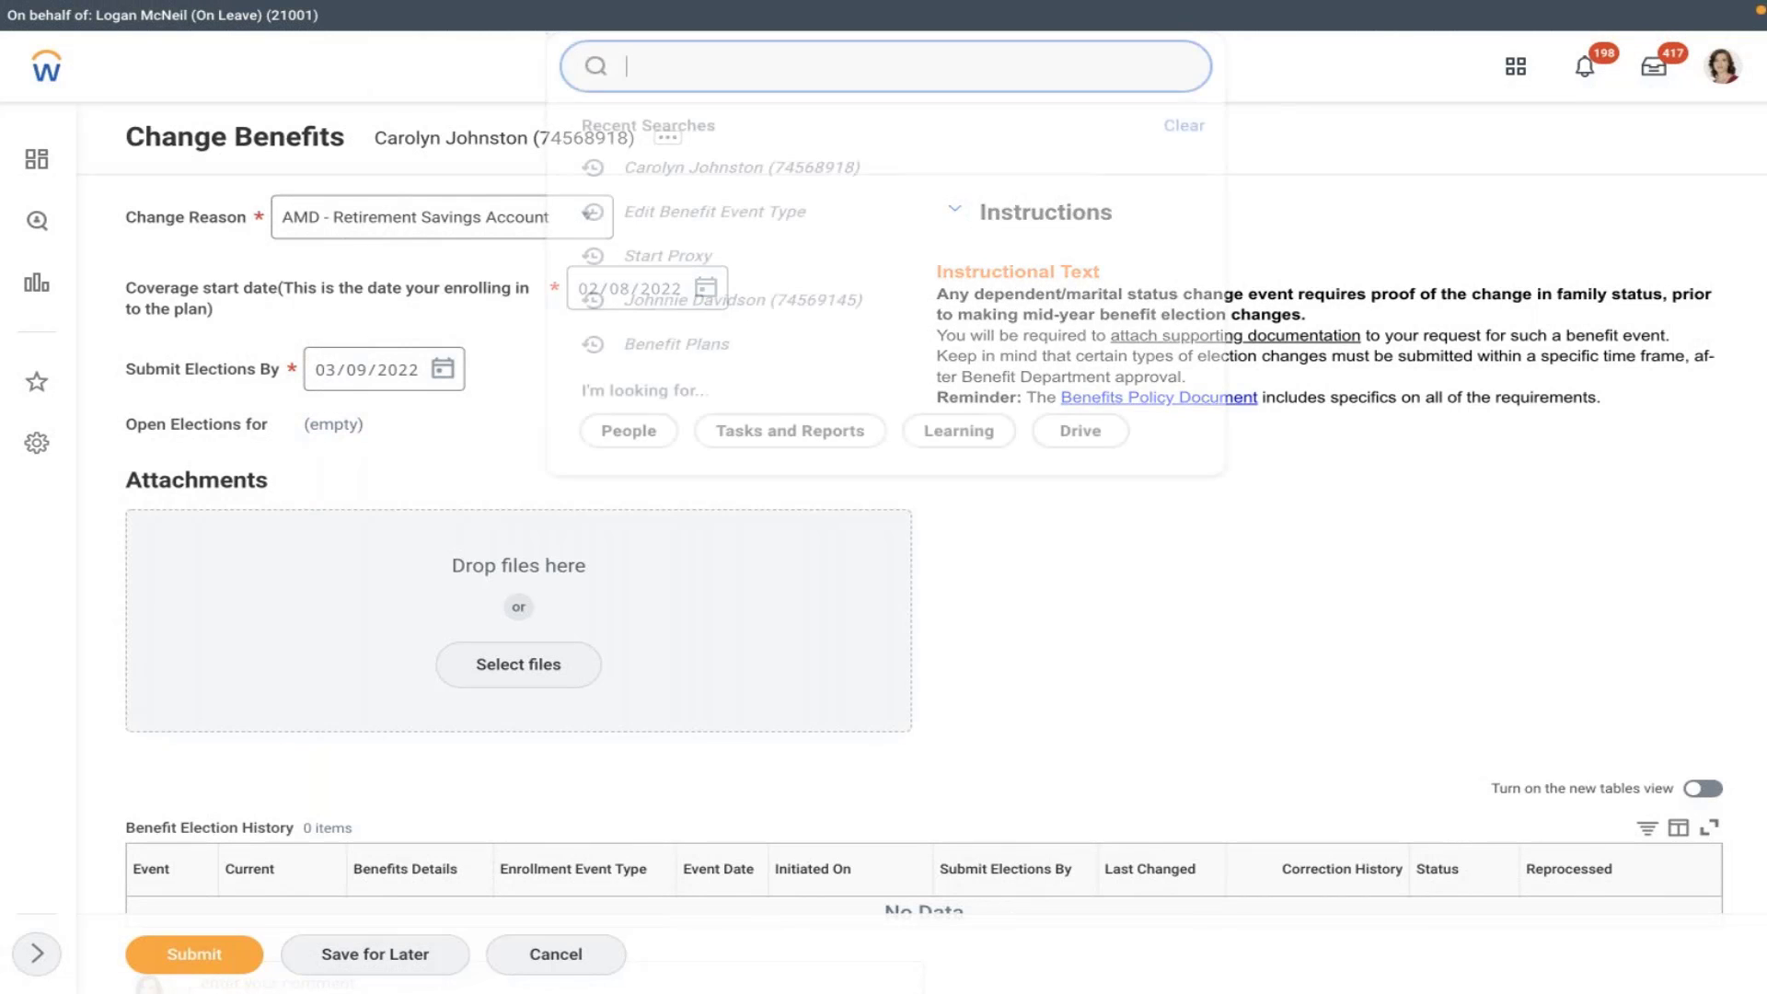
{"action": "type", "text": "edit ben"}
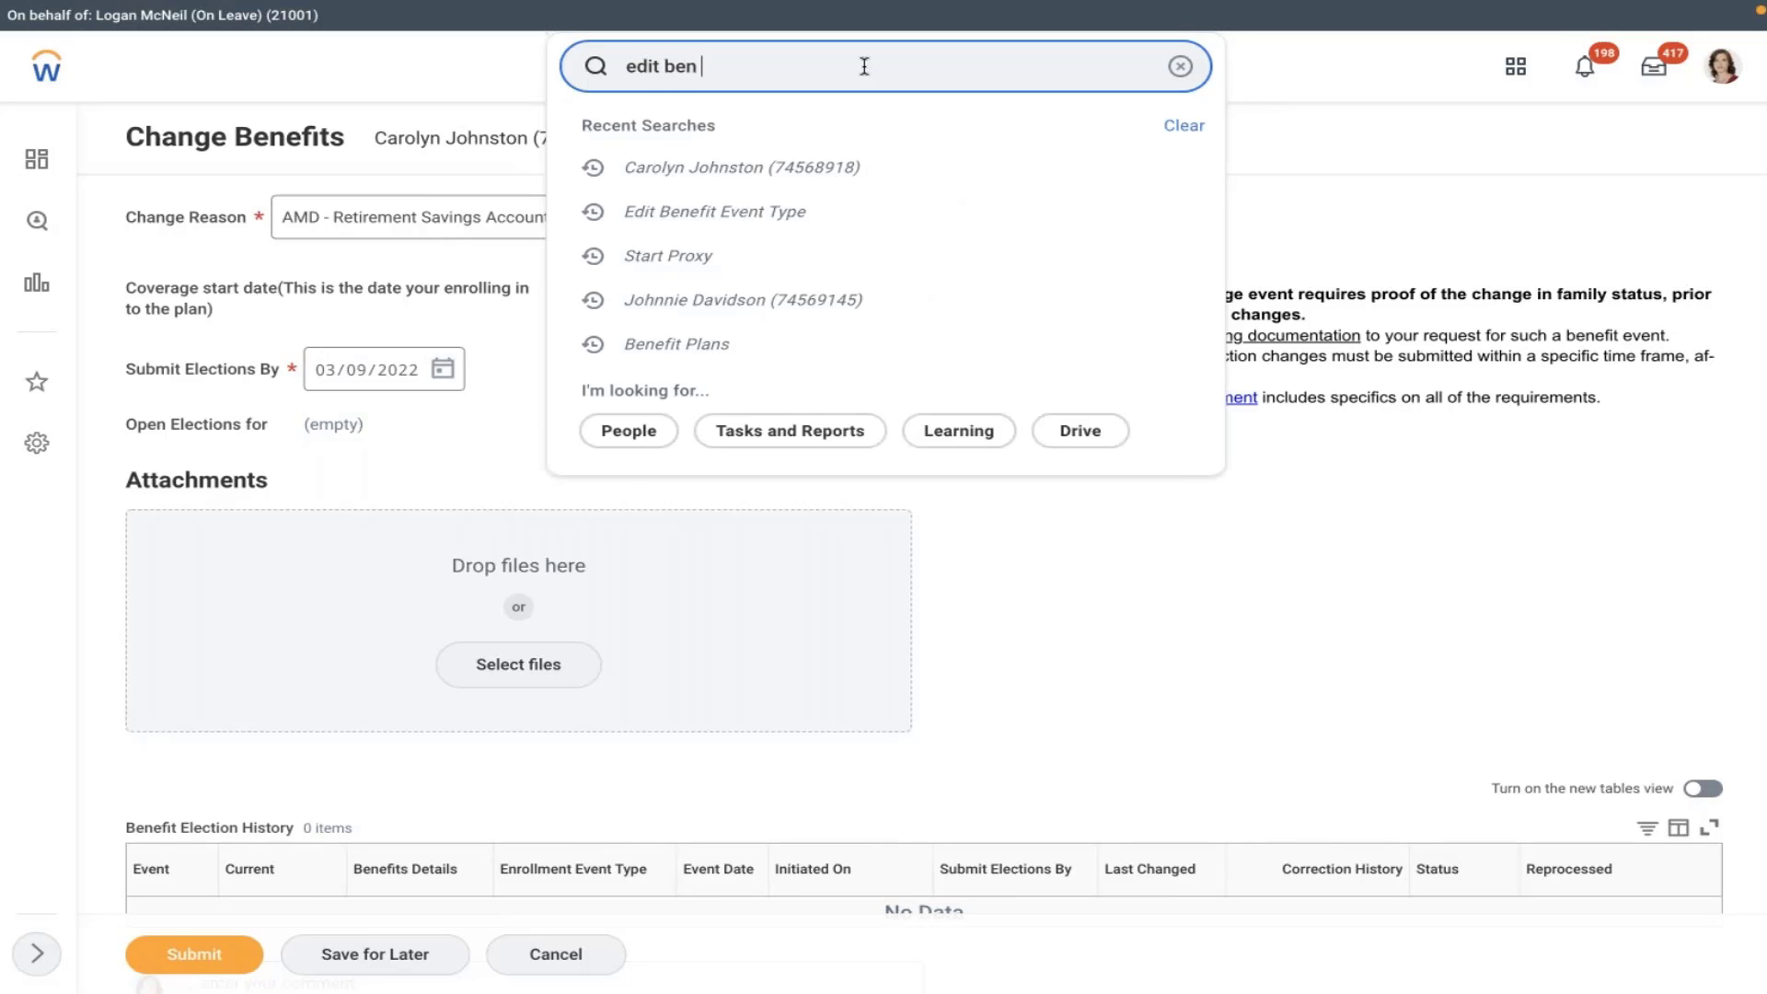
{"action": "type", "text": " e"}
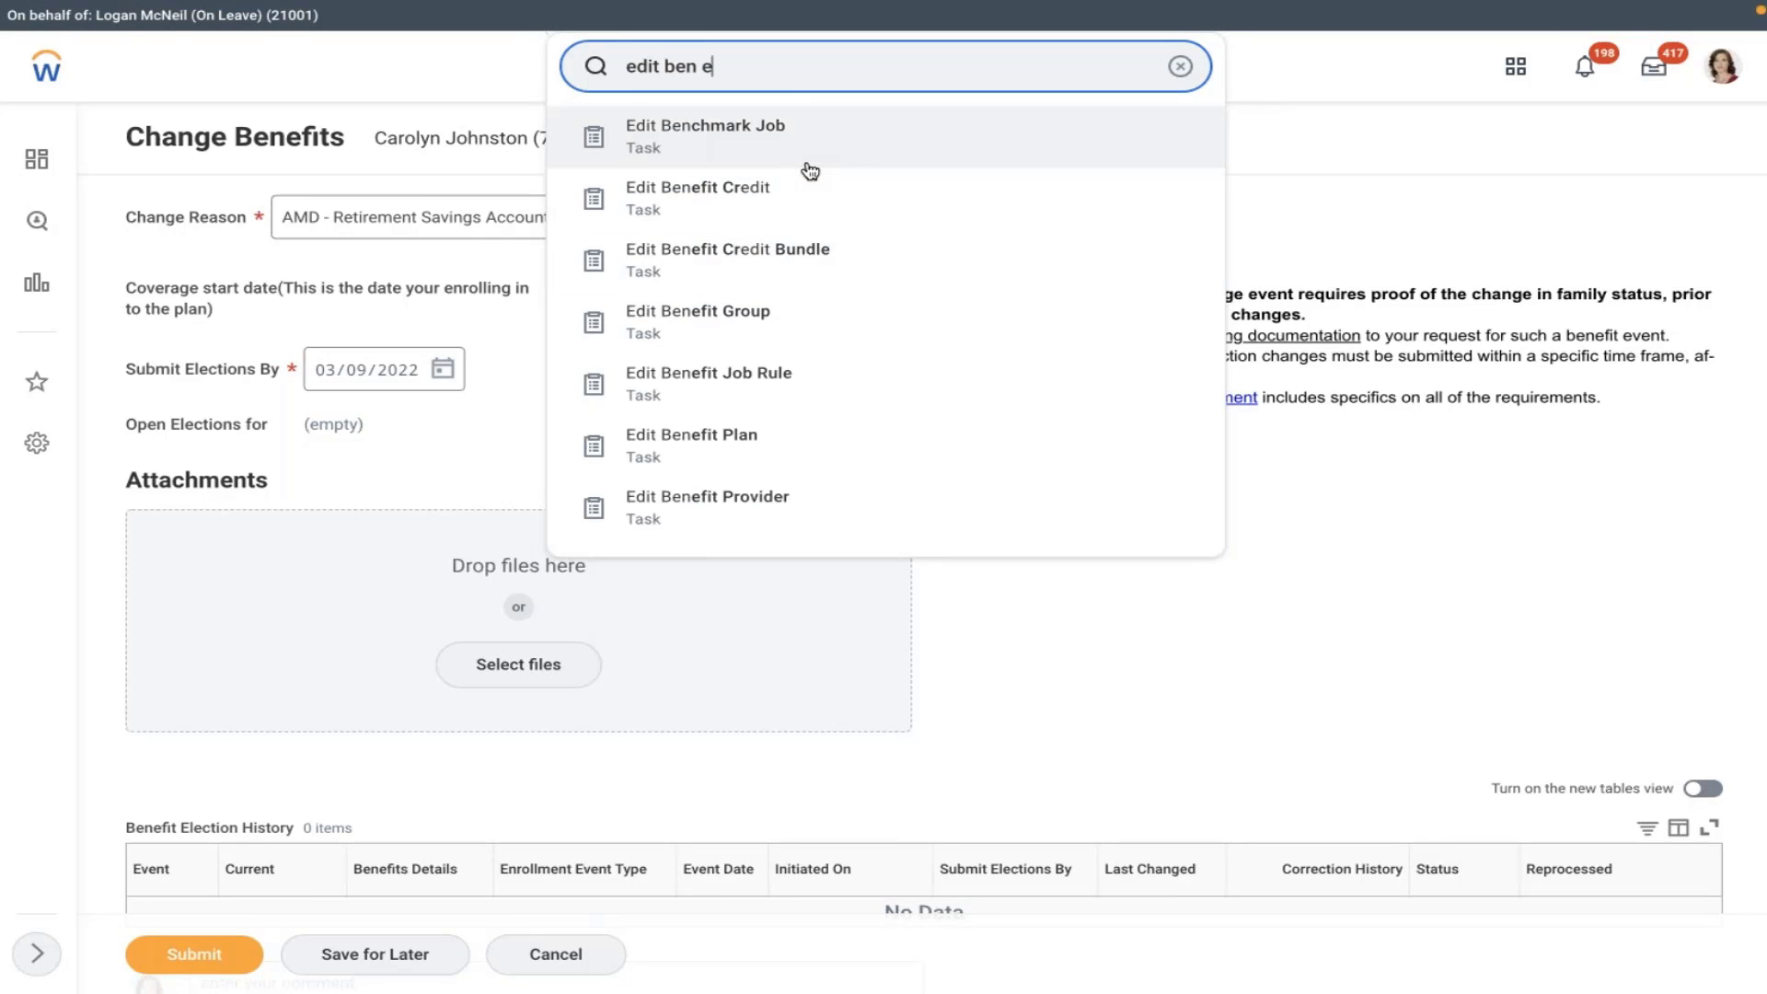
{"action": "type", "text": "ve"}
{"action": "key", "text": "Return"}
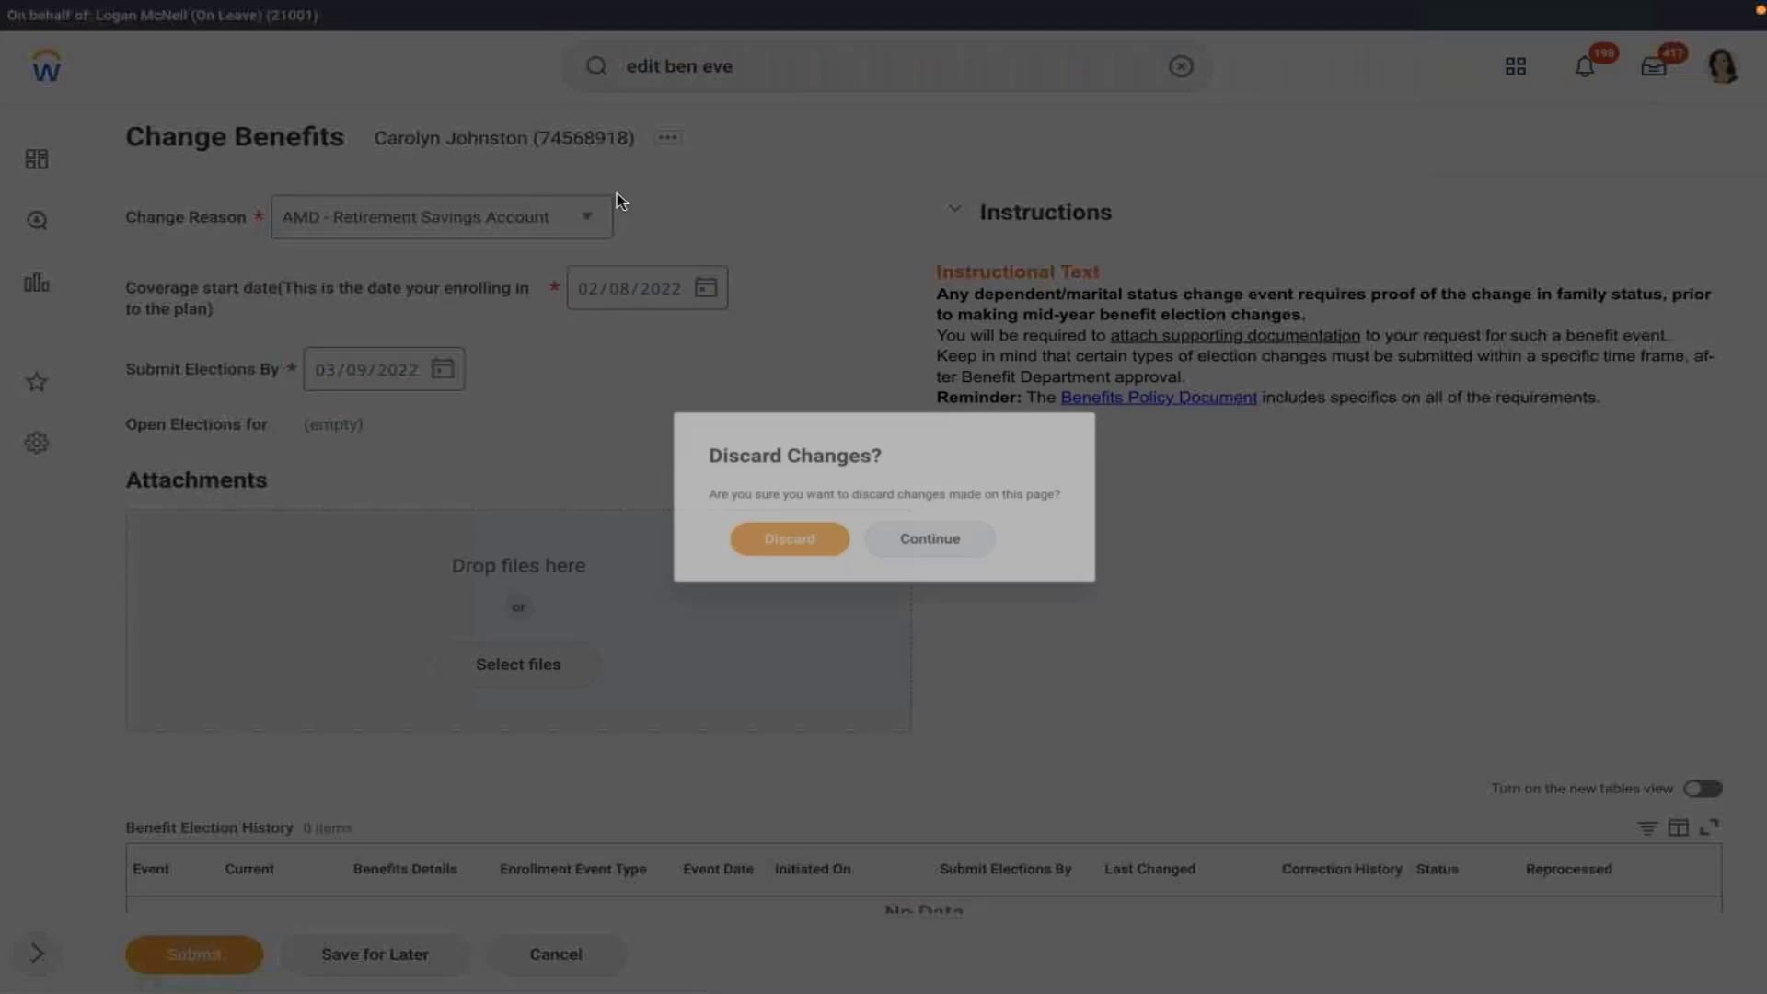
{"action": "left_click", "coordinate": [787, 545]}
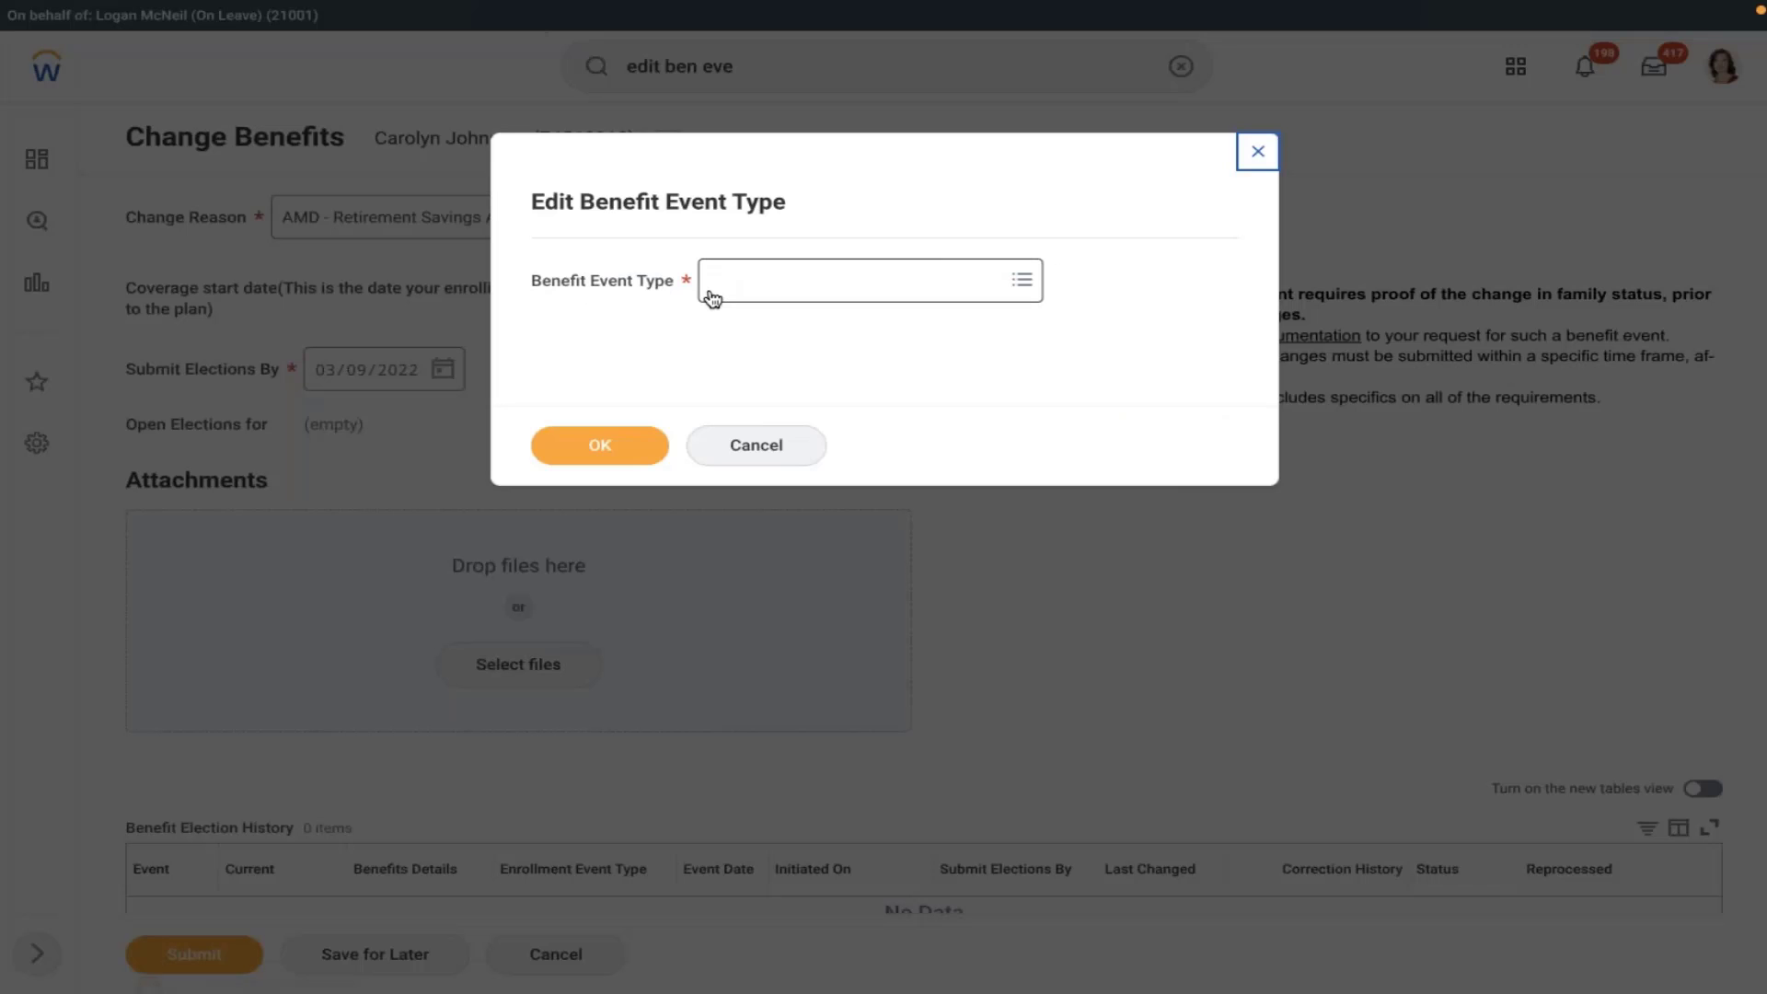
- Save AMD - Retirement Savings Account with Worker Selectable and benefits-partner routing left off
{"action": "left_click", "coordinate": [712, 297]}
{"action": "type", "text": "amd"}
{"action": "key", "text": "Return"}
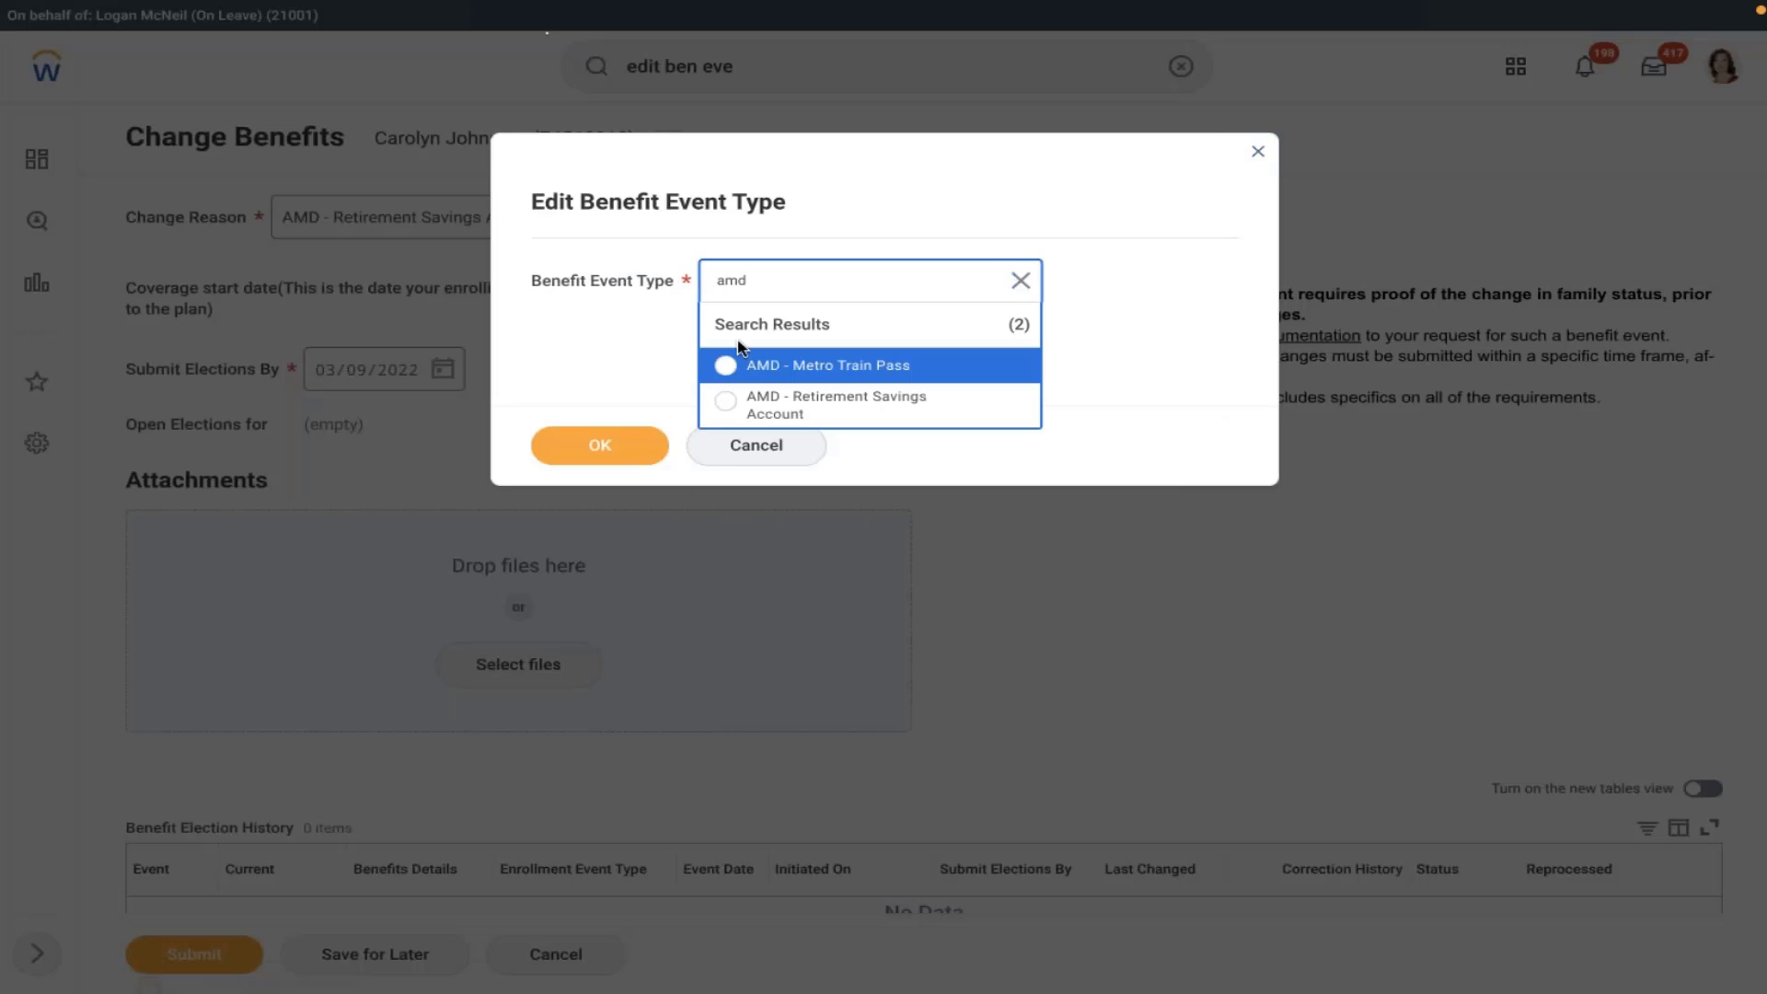
{"action": "left_click", "coordinate": [741, 401]}
{"action": "left_click", "coordinate": [558, 445]}
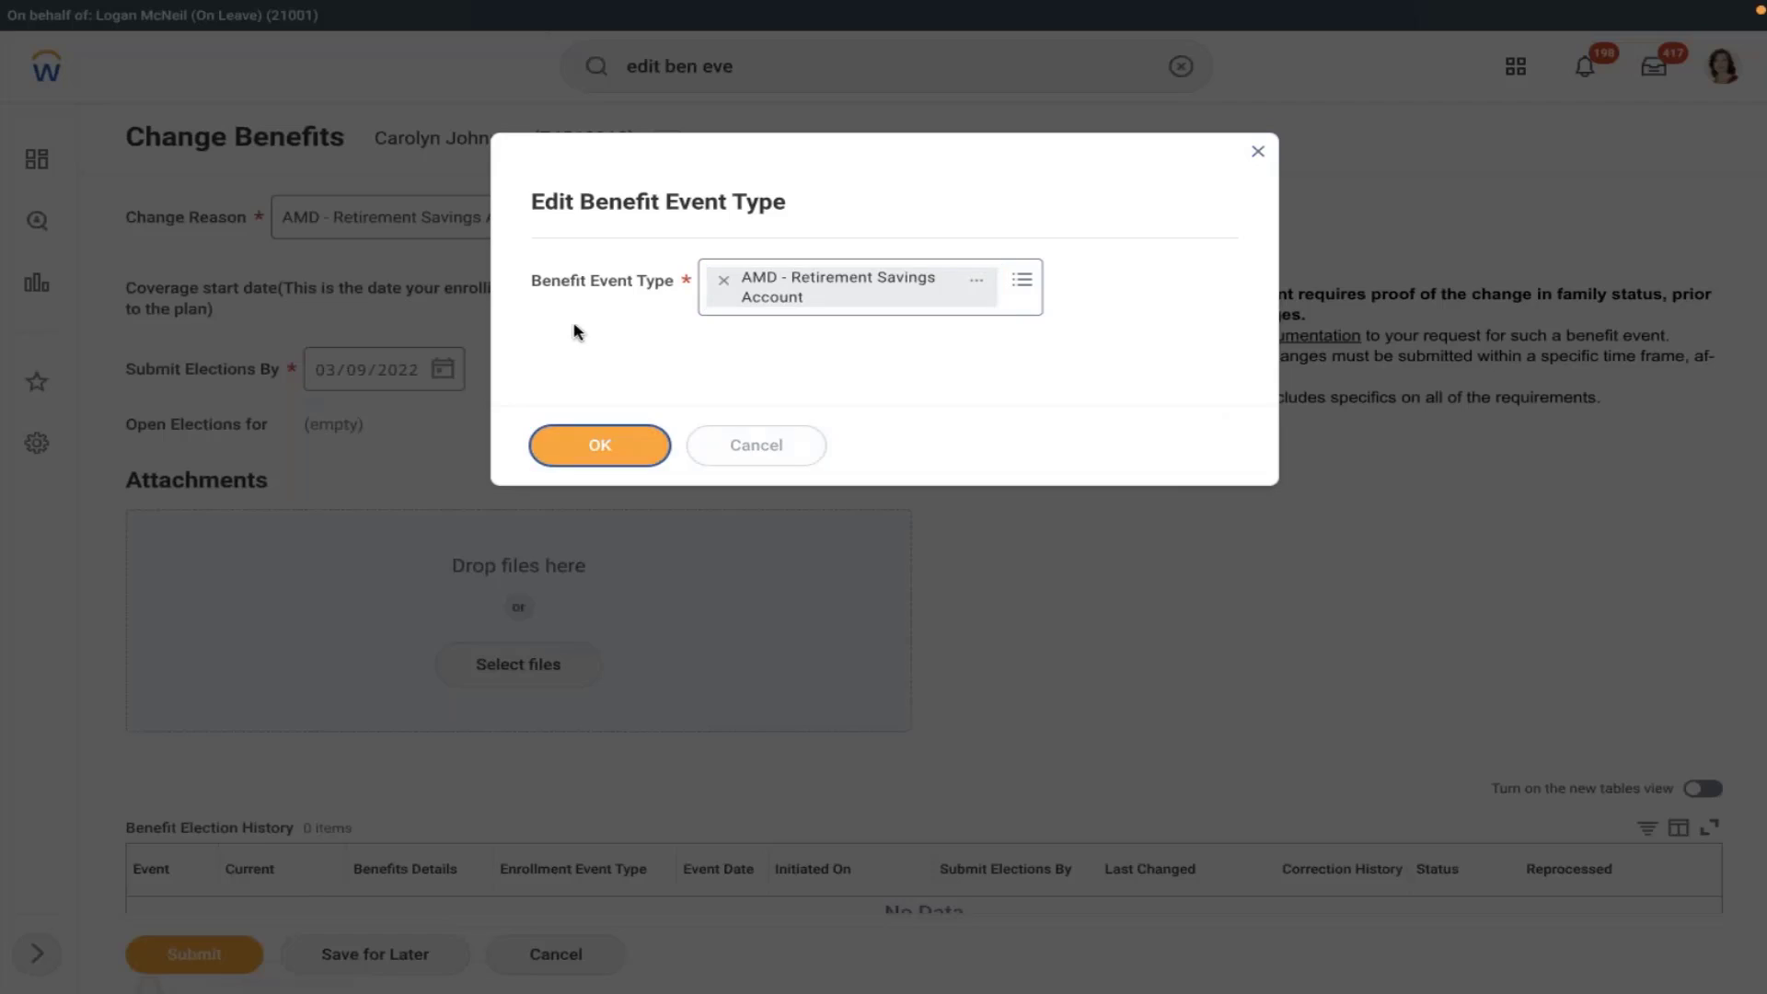
{"action": "left_click", "coordinate": [444, 322]}
{"action": "left_click", "coordinate": [443, 418]}
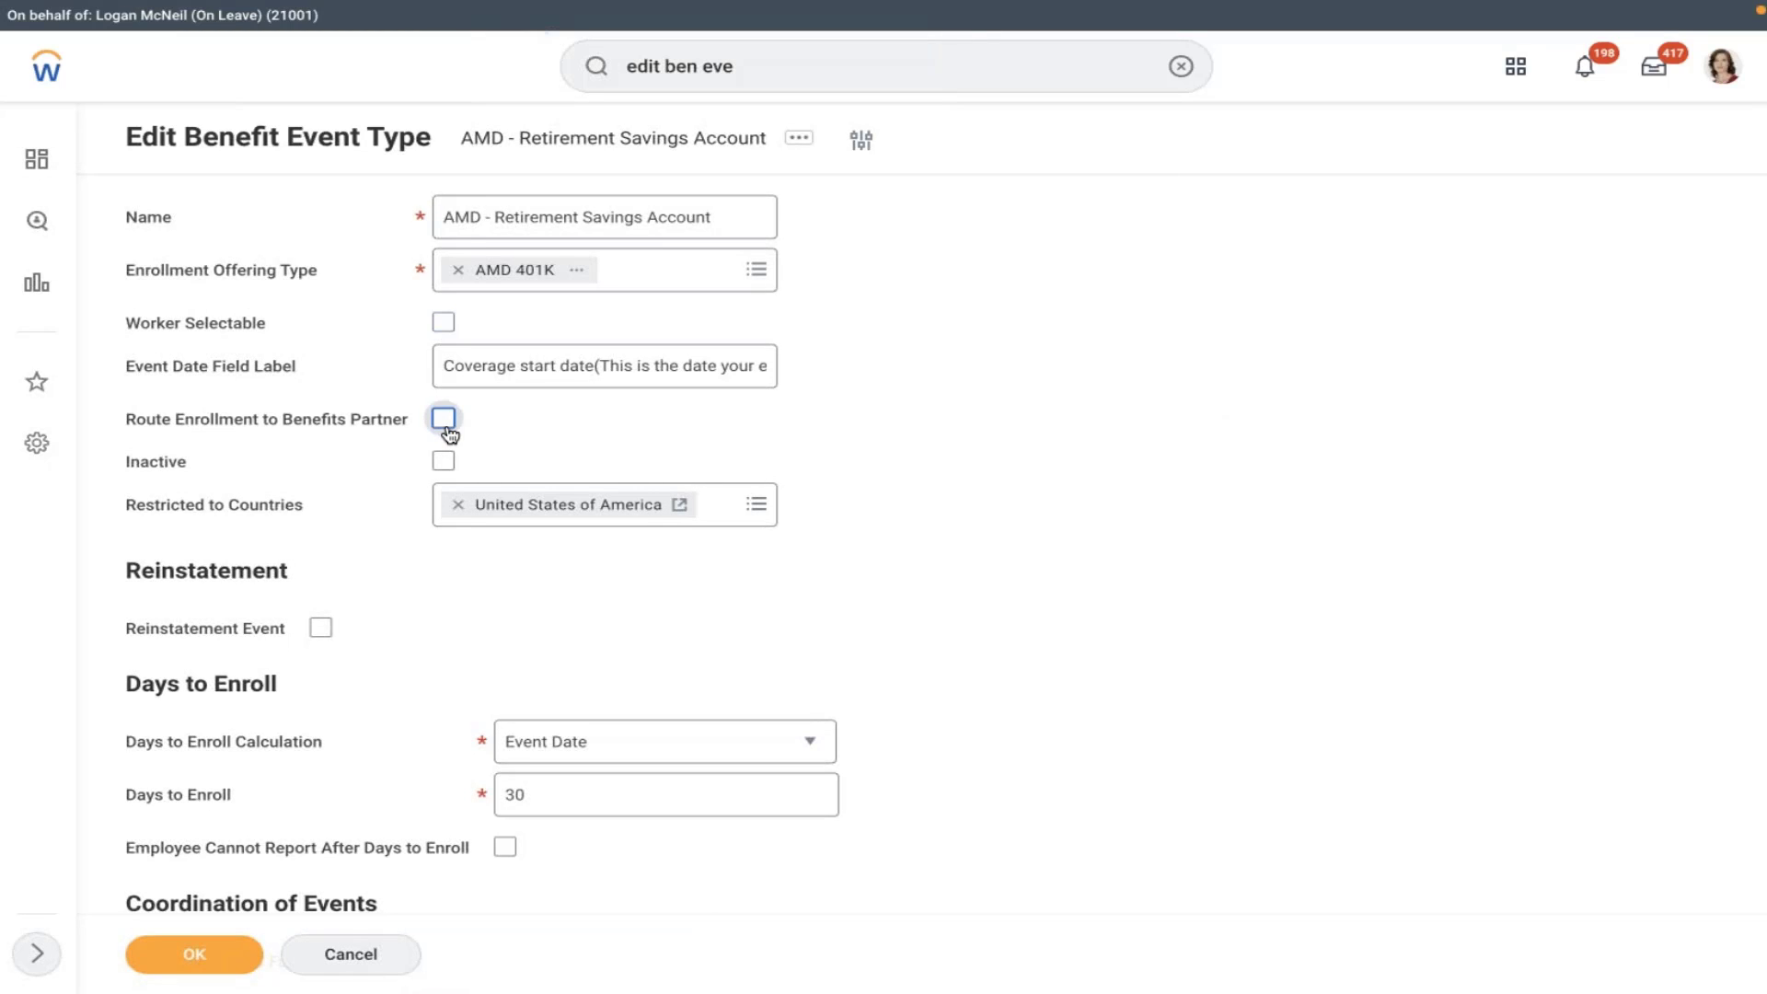
{"action": "left_click", "coordinate": [195, 954]}
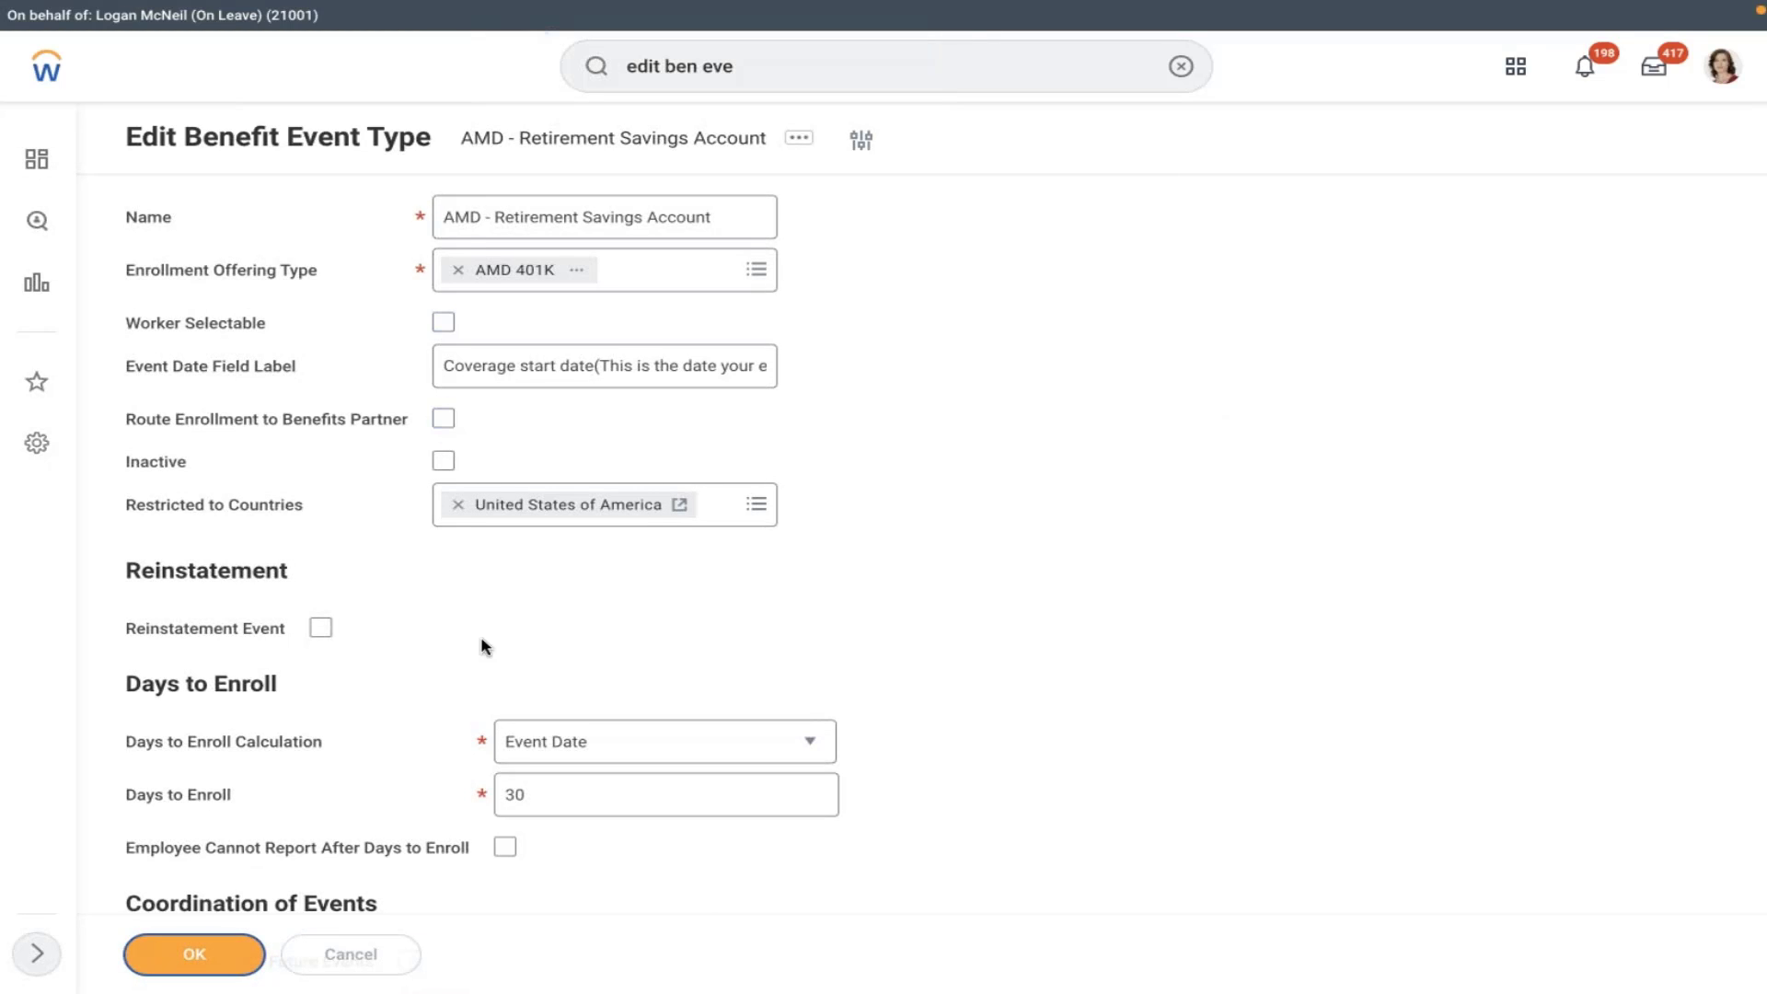
{"action": "left_click", "coordinate": [1180, 66]}
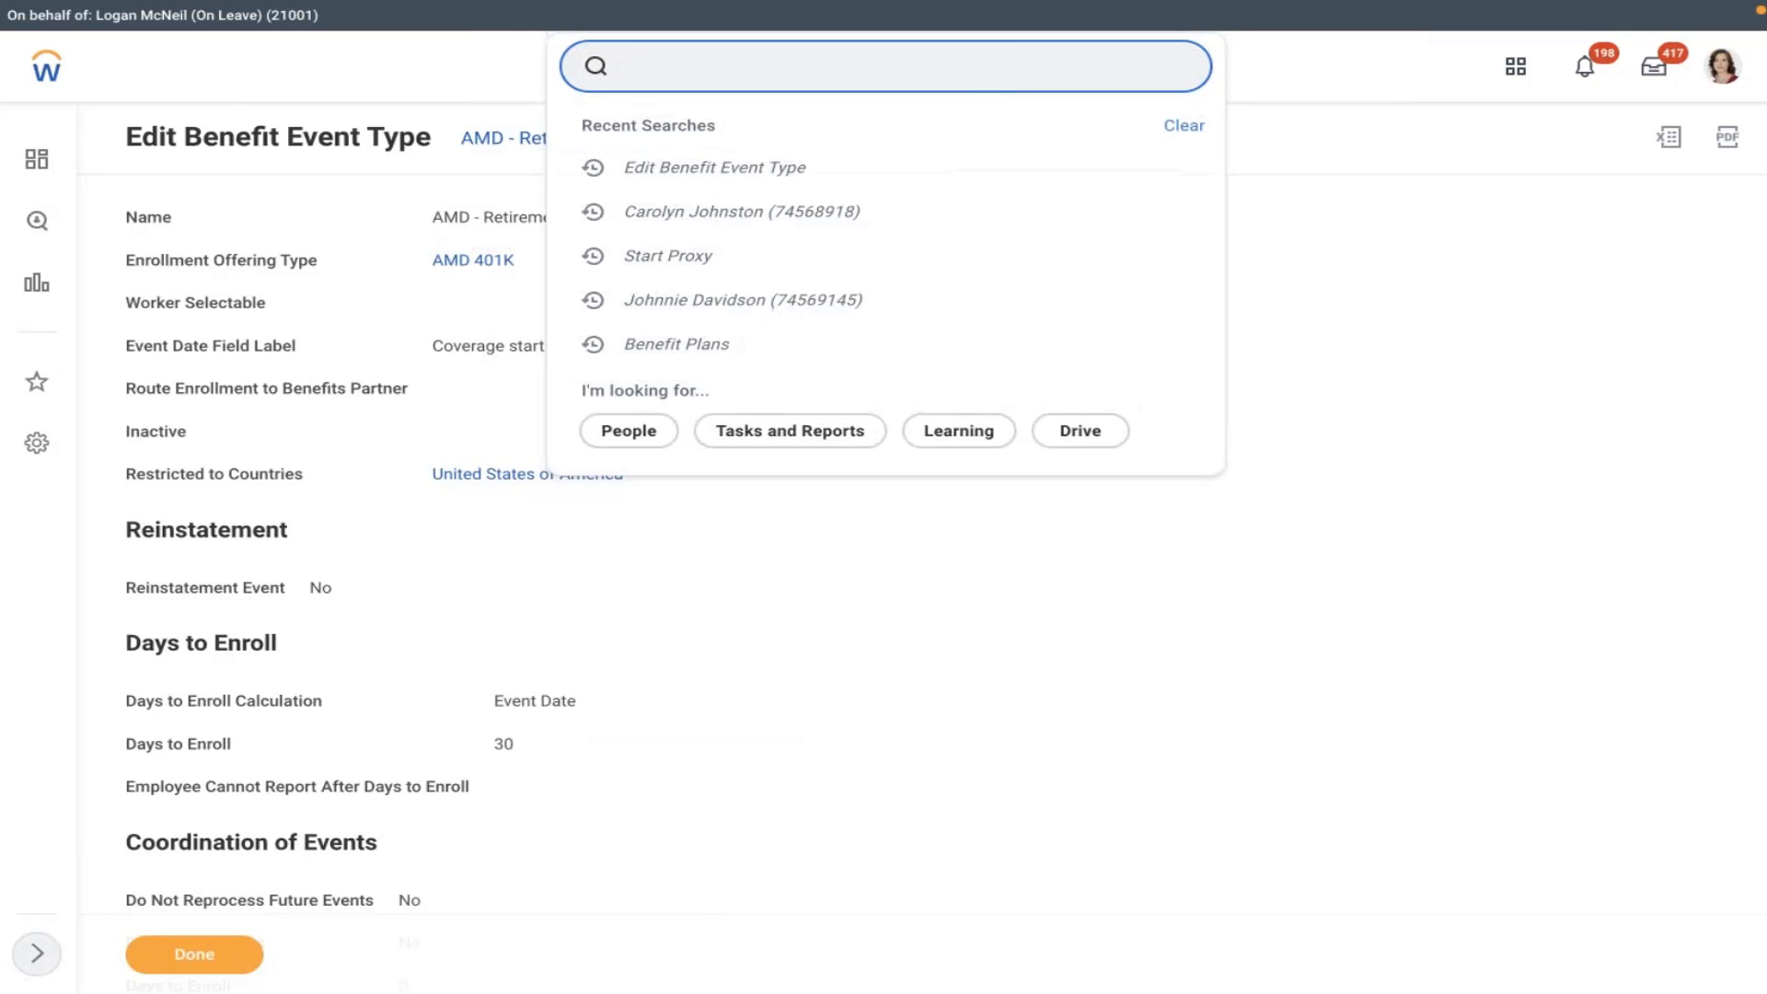
- Search for the Marketing Associate worker by name and start a Change Benefits form for them
{"action": "left_click", "coordinate": [797, 303]}
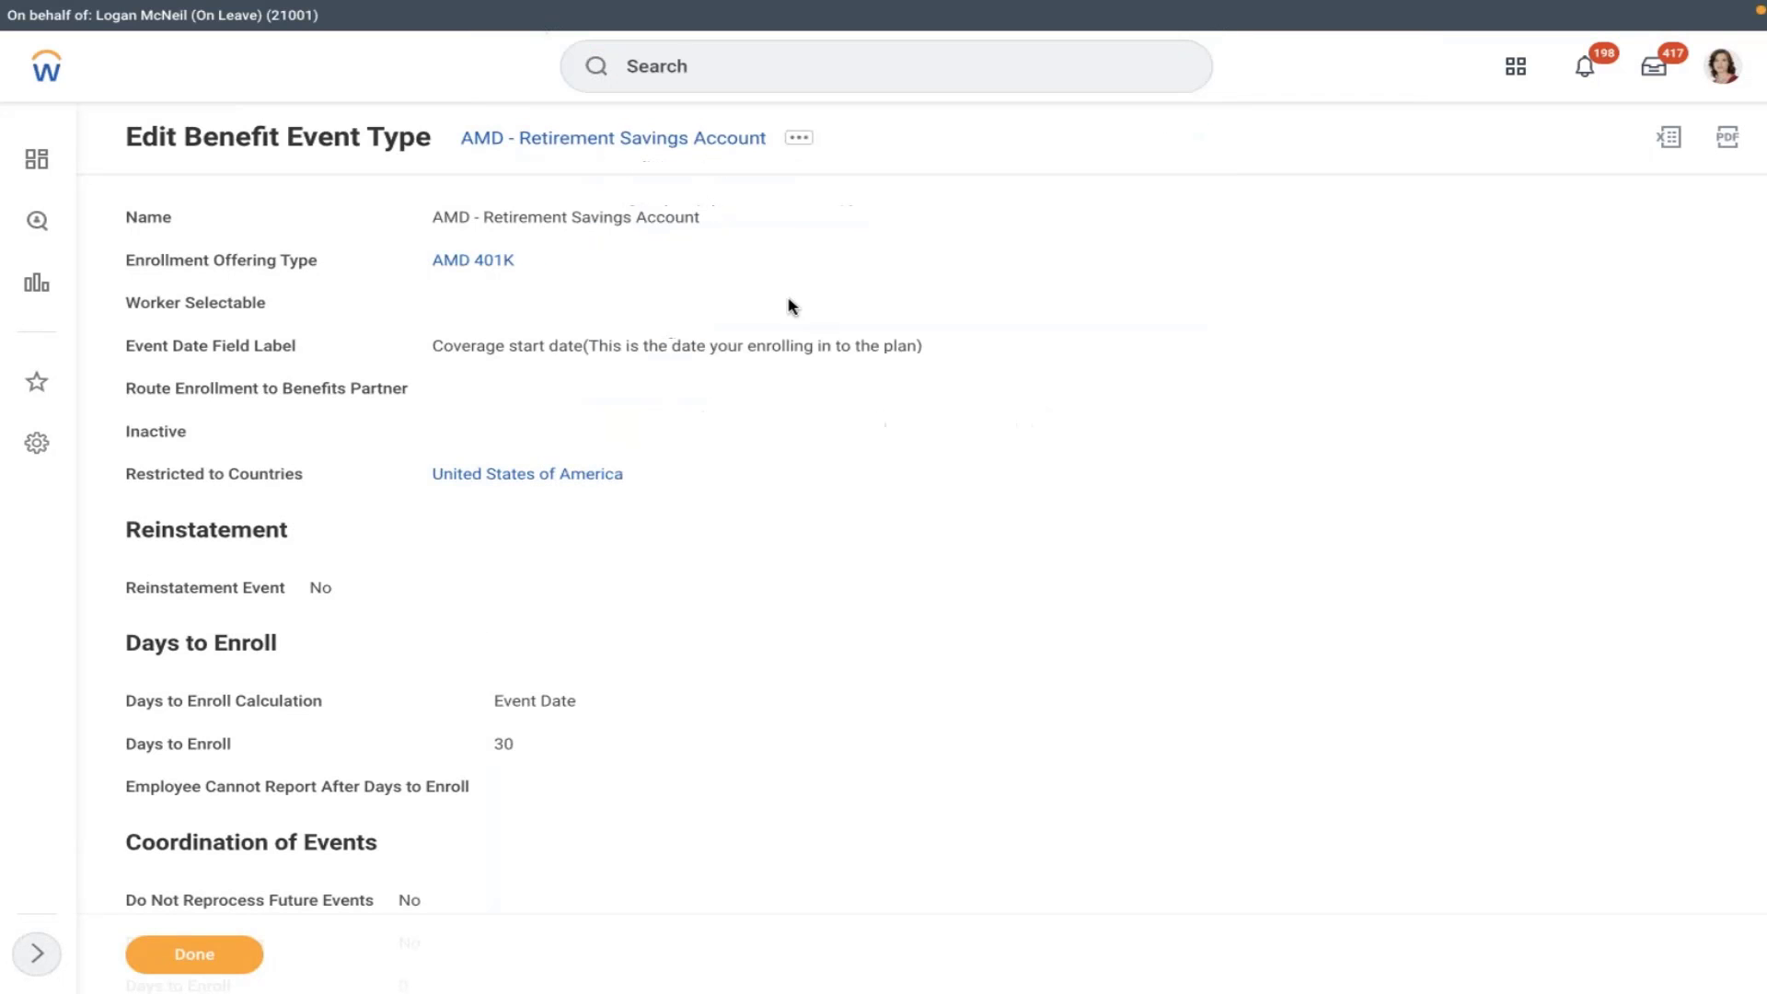
{"action": "left_click", "coordinate": [753, 56]}
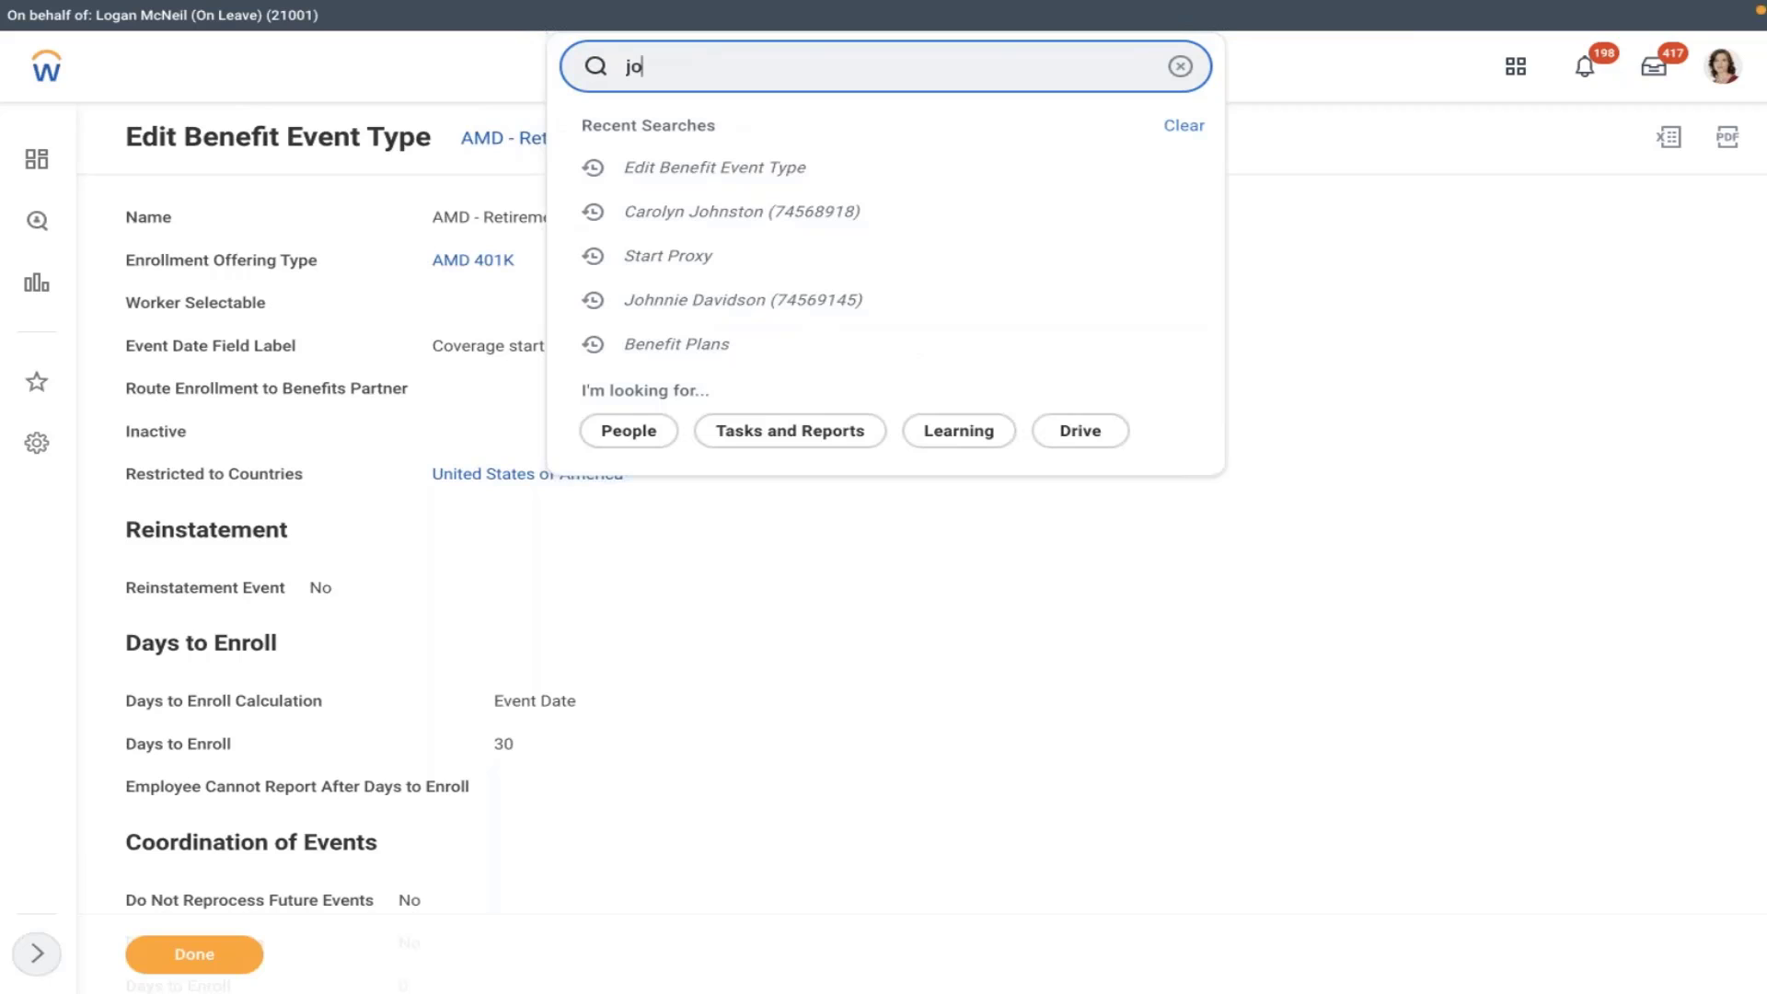
{"action": "left_click", "coordinate": [717, 129]}
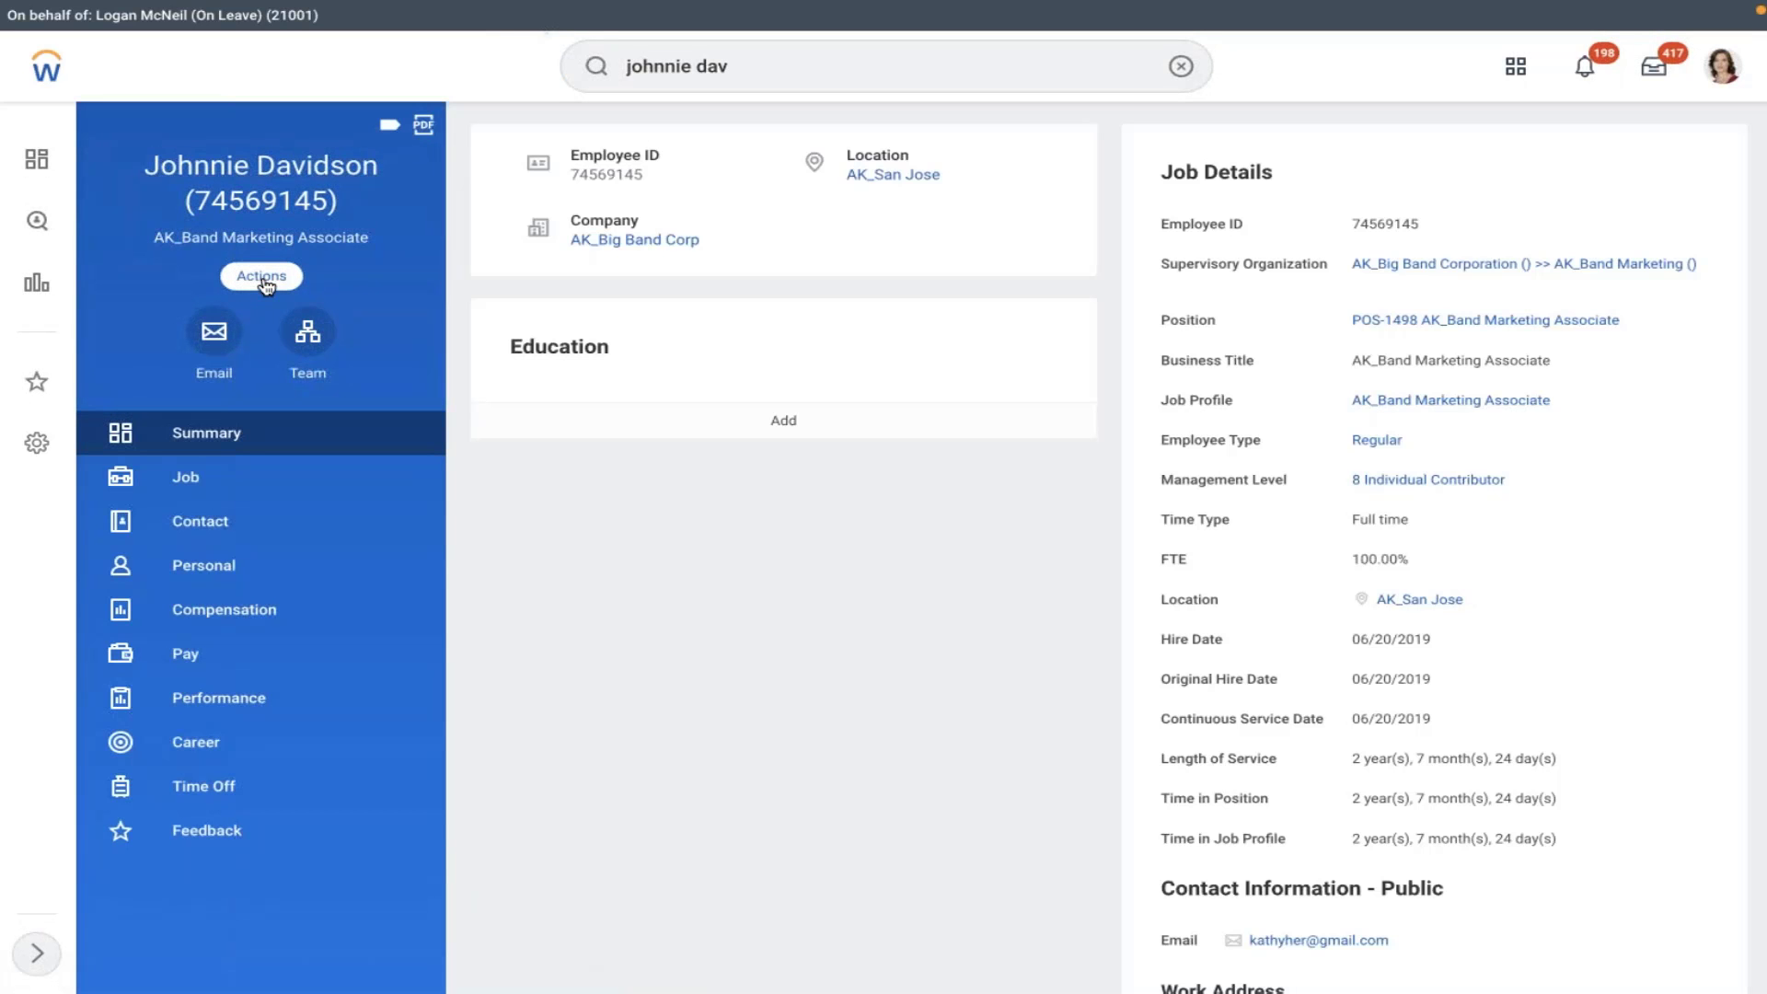
{"action": "left_click", "coordinate": [263, 277]}
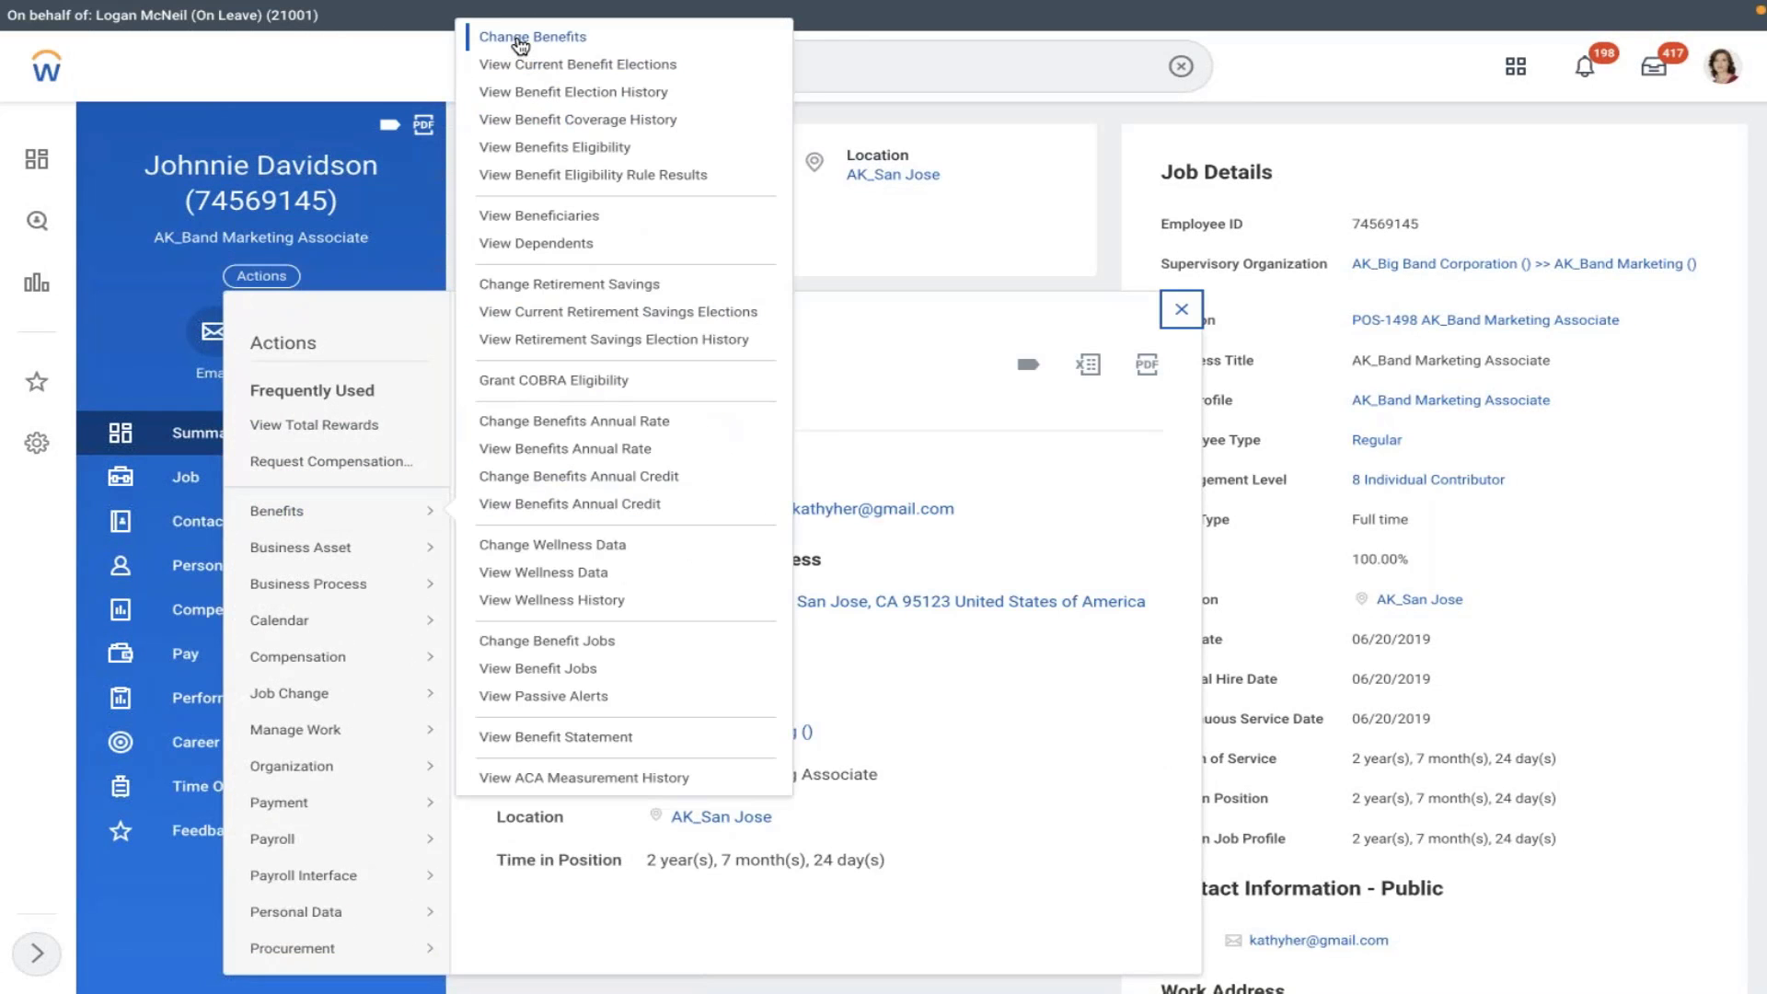
{"action": "left_click", "coordinate": [513, 35]}
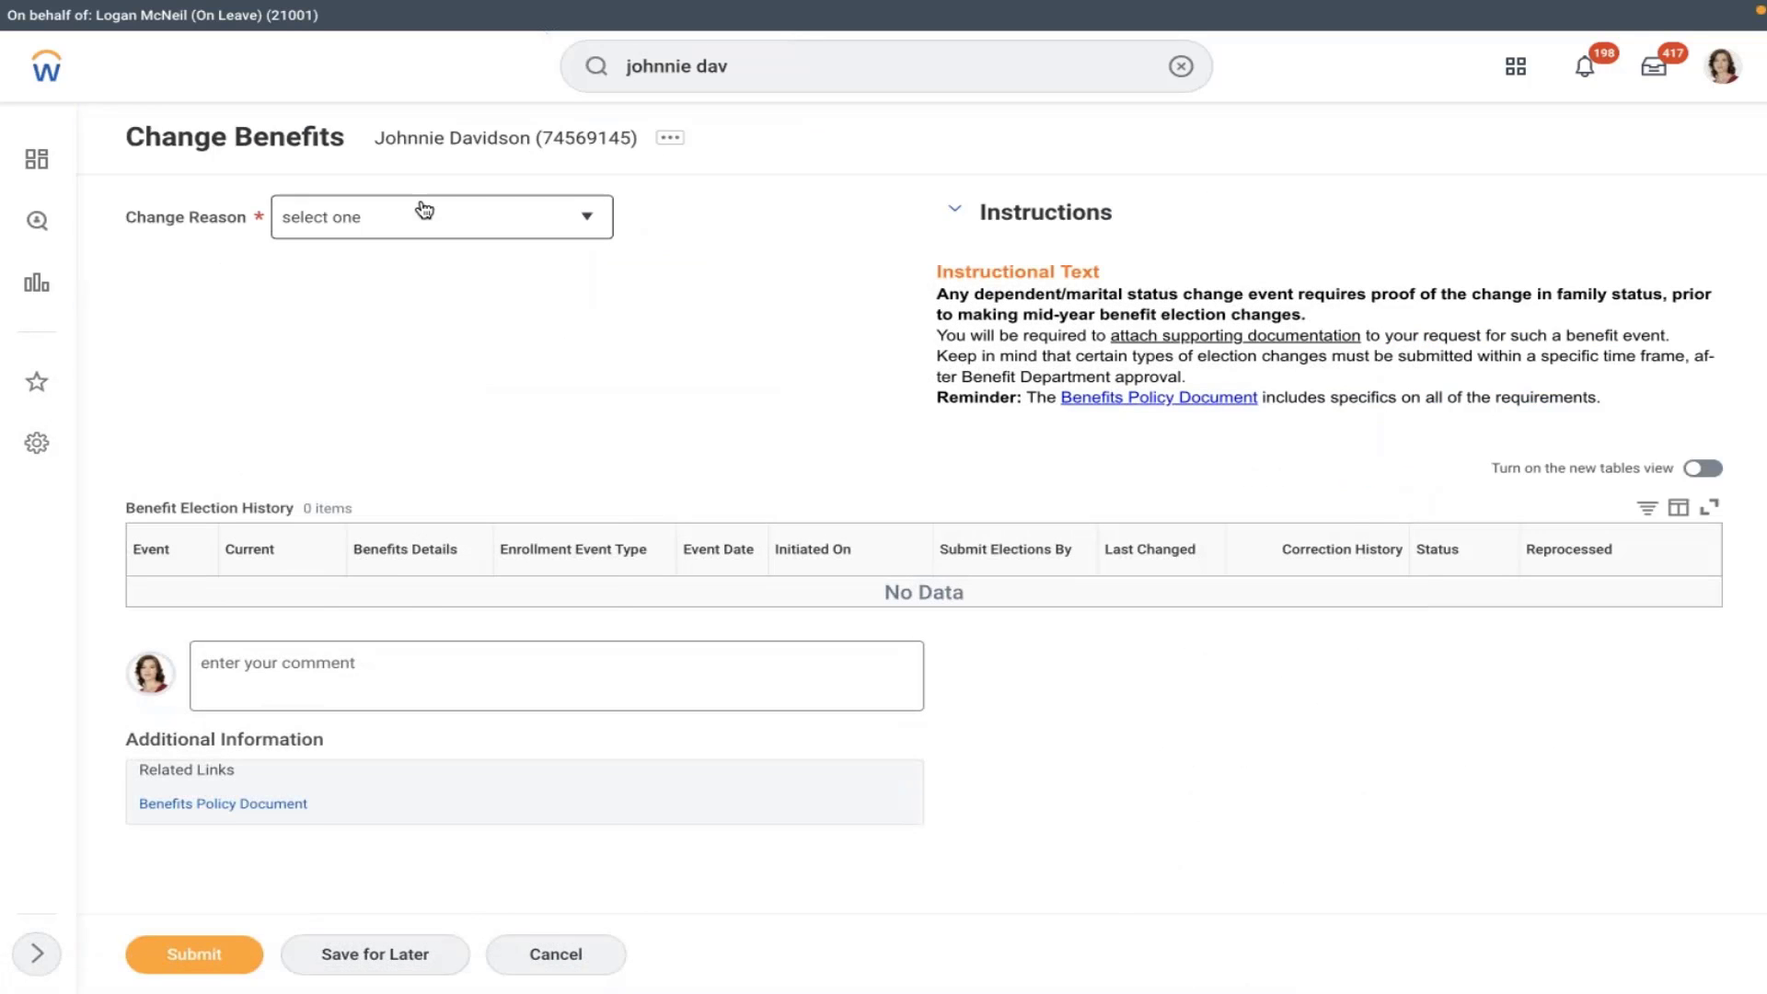
- Try reason AMD - Retirement Savings Account starting 02/07/2022, then switch to the proxied worker's profile
{"action": "left_click", "coordinate": [426, 219]}
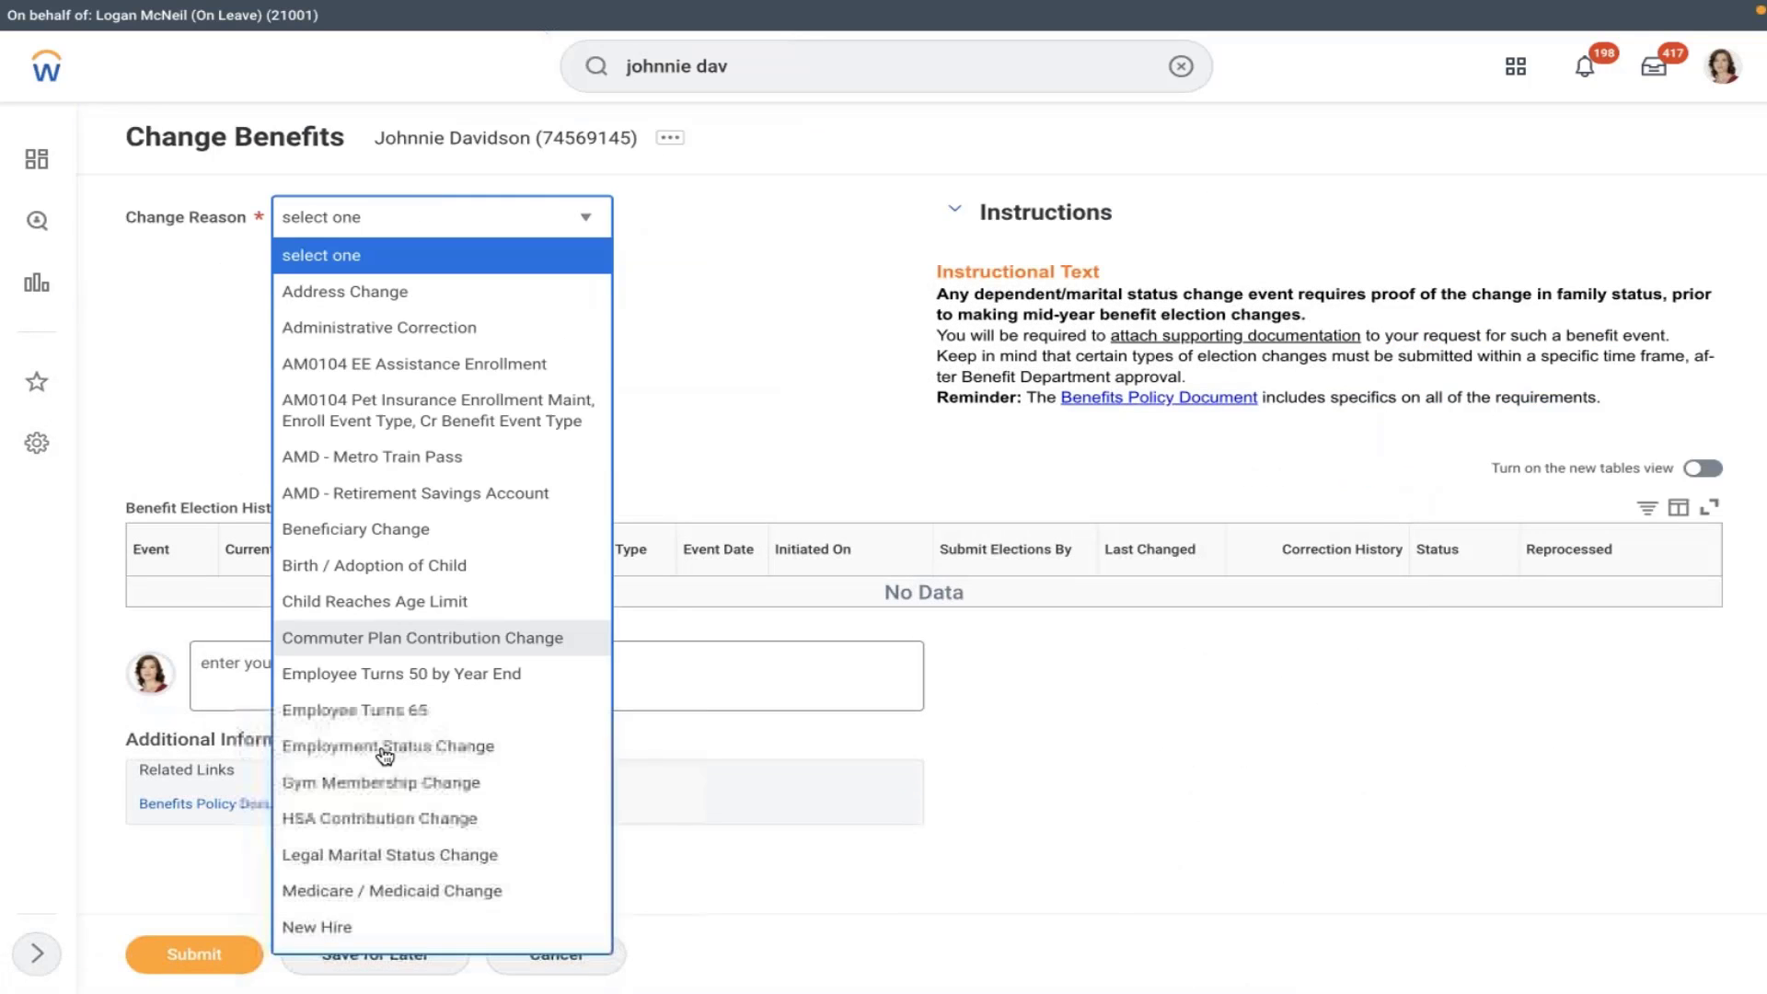
{"action": "left_click", "coordinate": [440, 497]}
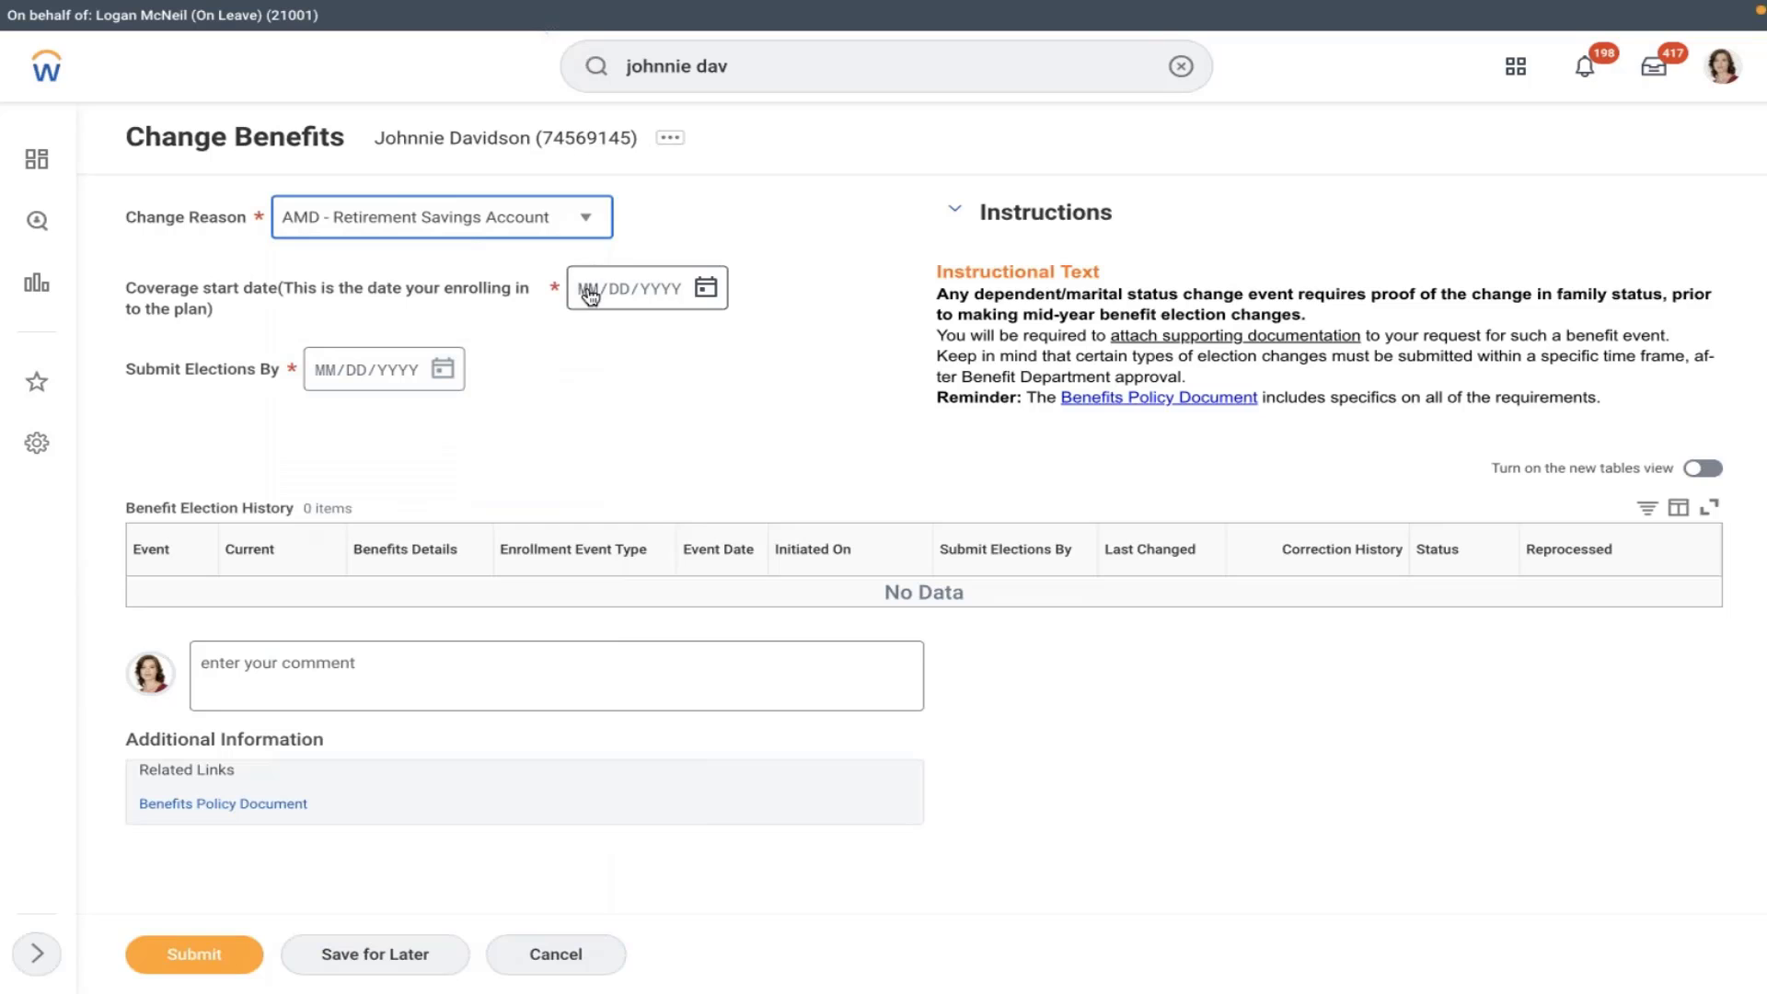
{"action": "left_click", "coordinate": [589, 288]}
{"action": "left_click", "coordinate": [705, 290]}
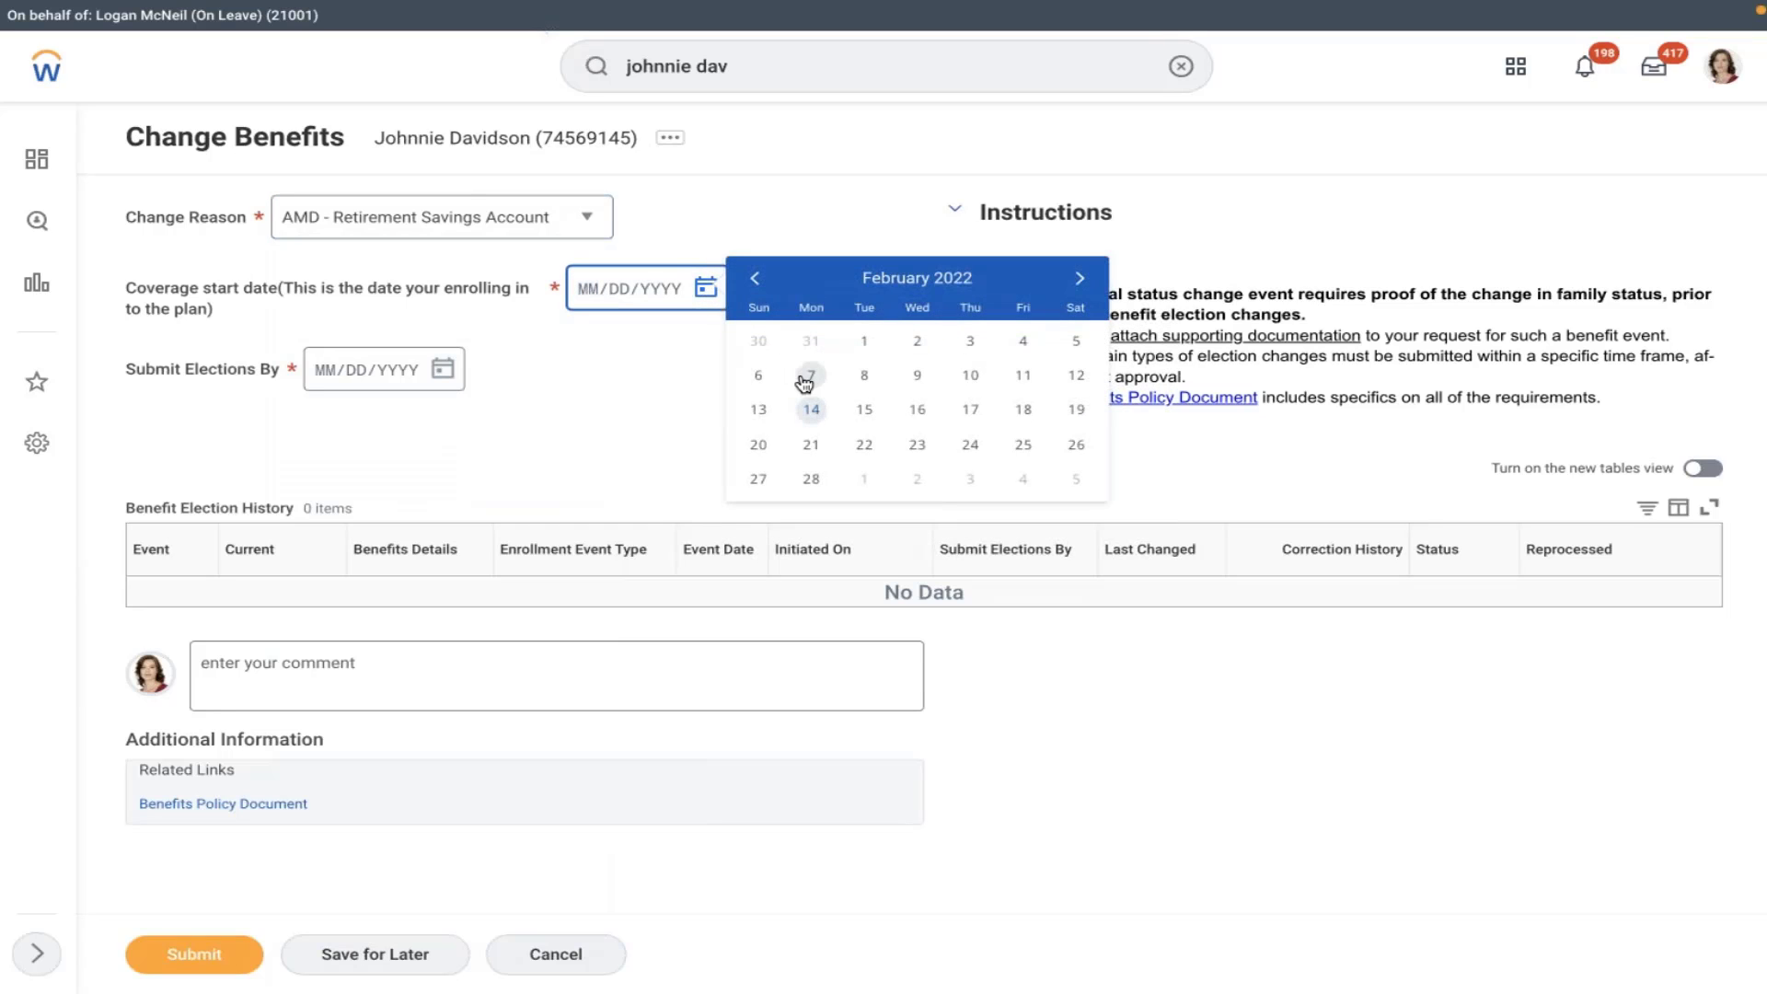
{"action": "left_click", "coordinate": [807, 382]}
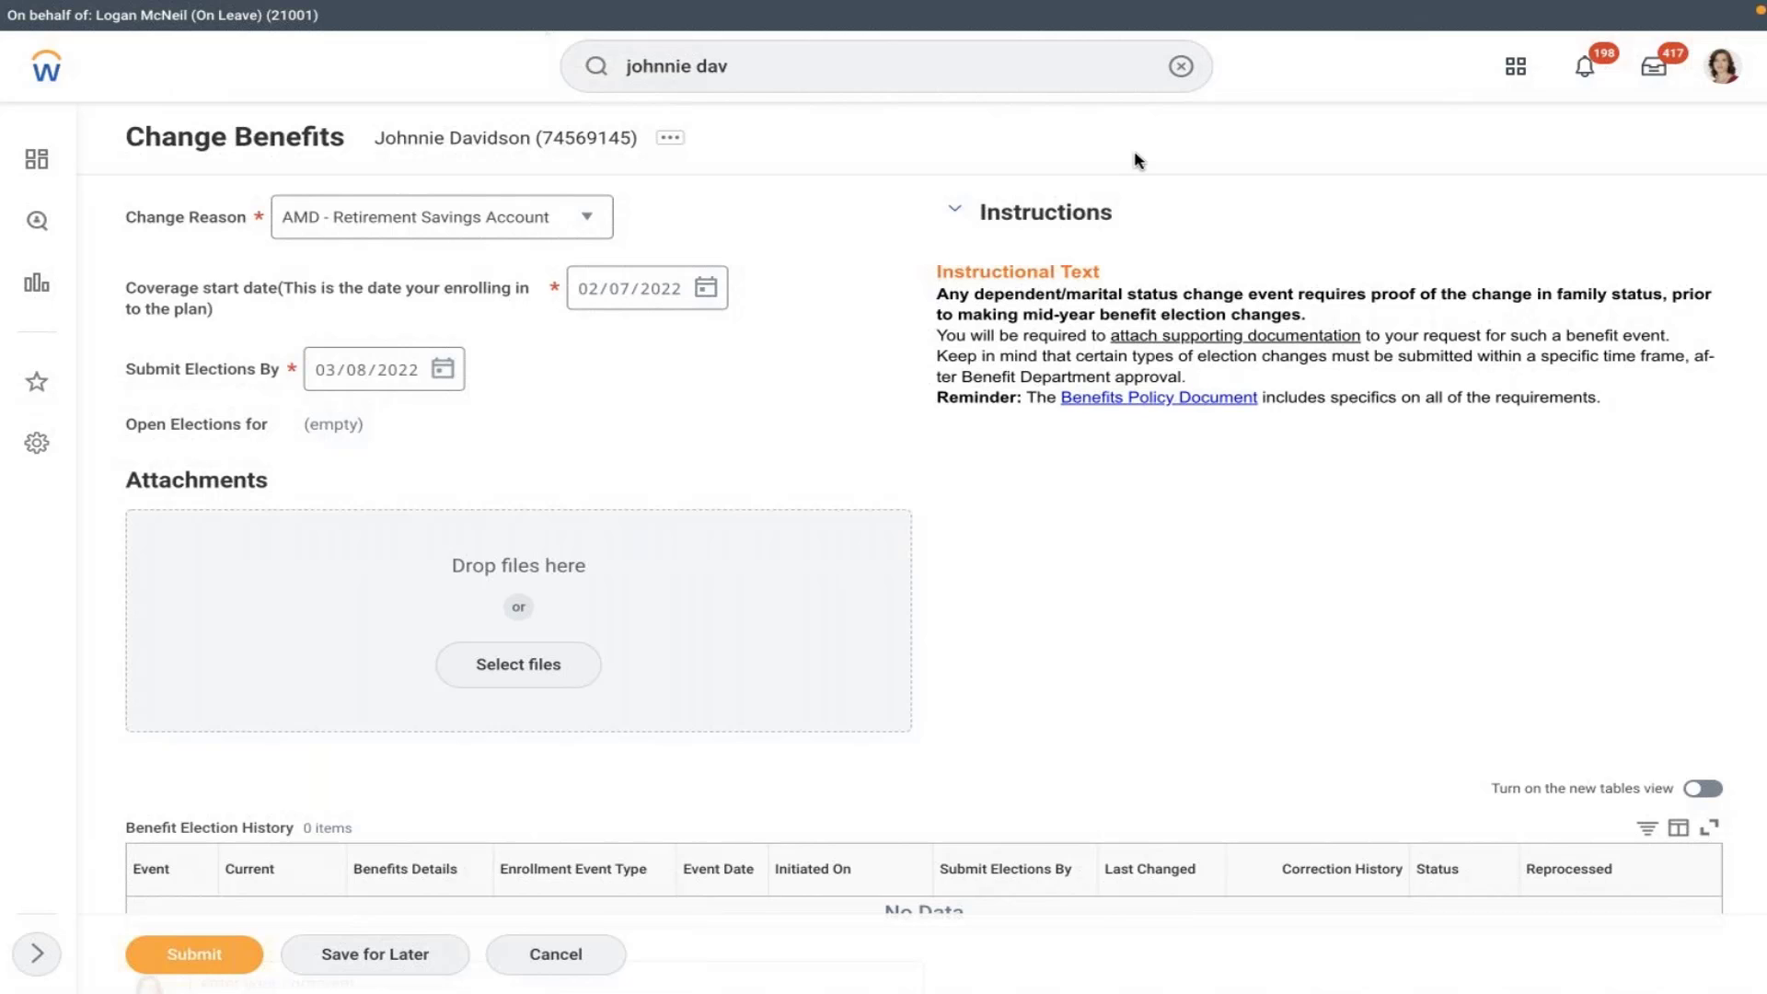
{"action": "left_click", "coordinate": [1723, 66]}
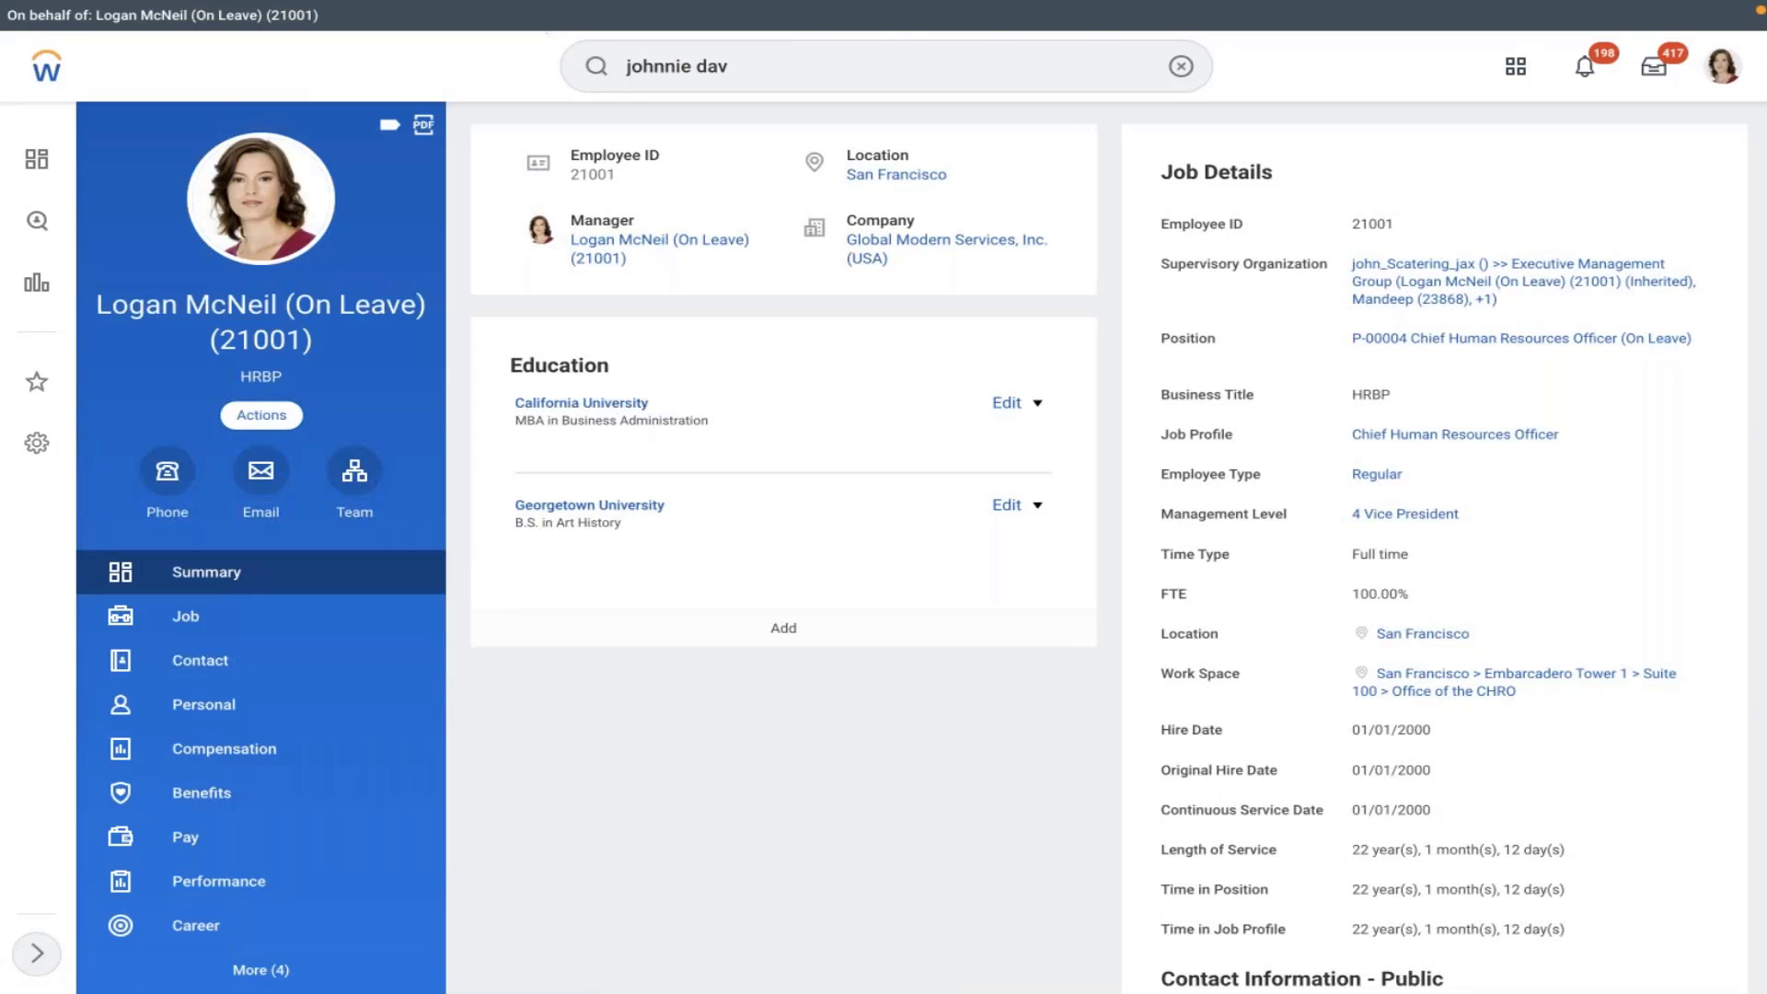
- Start the proxied worker's Change Benefits form and inspect the change reason list
{"action": "left_click", "coordinate": [261, 414]}
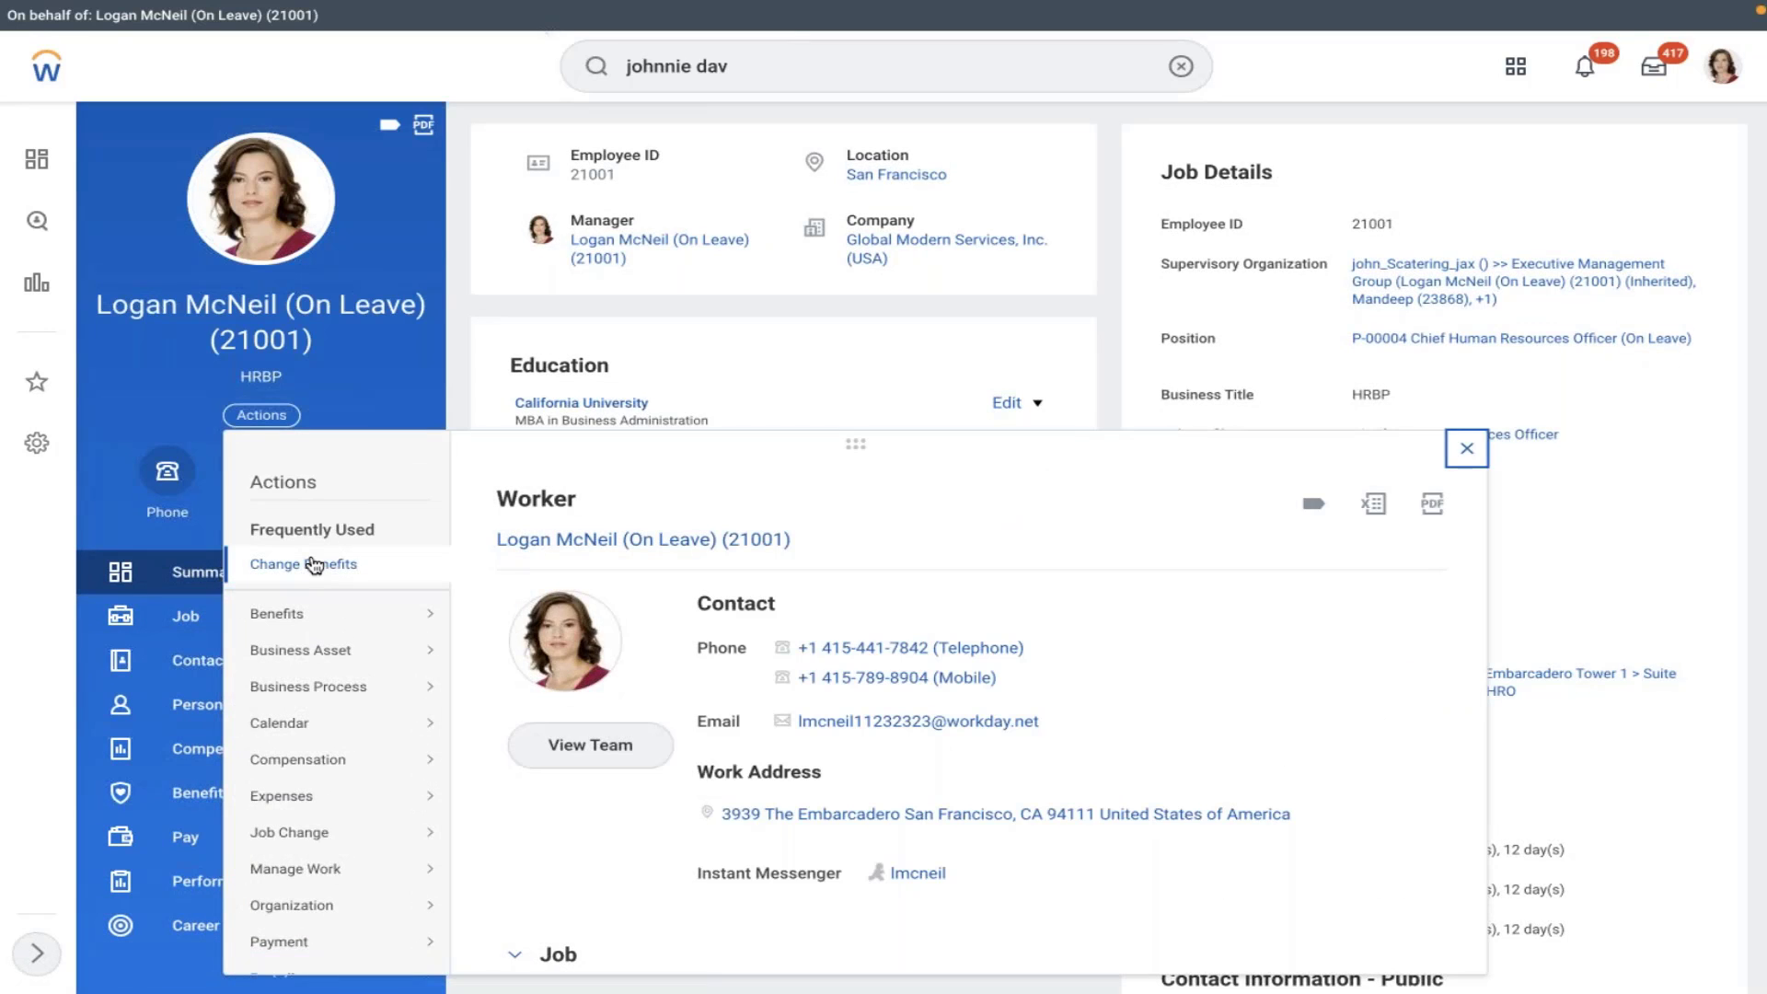
{"action": "left_click", "coordinate": [314, 565]}
{"action": "left_click", "coordinate": [394, 218]}
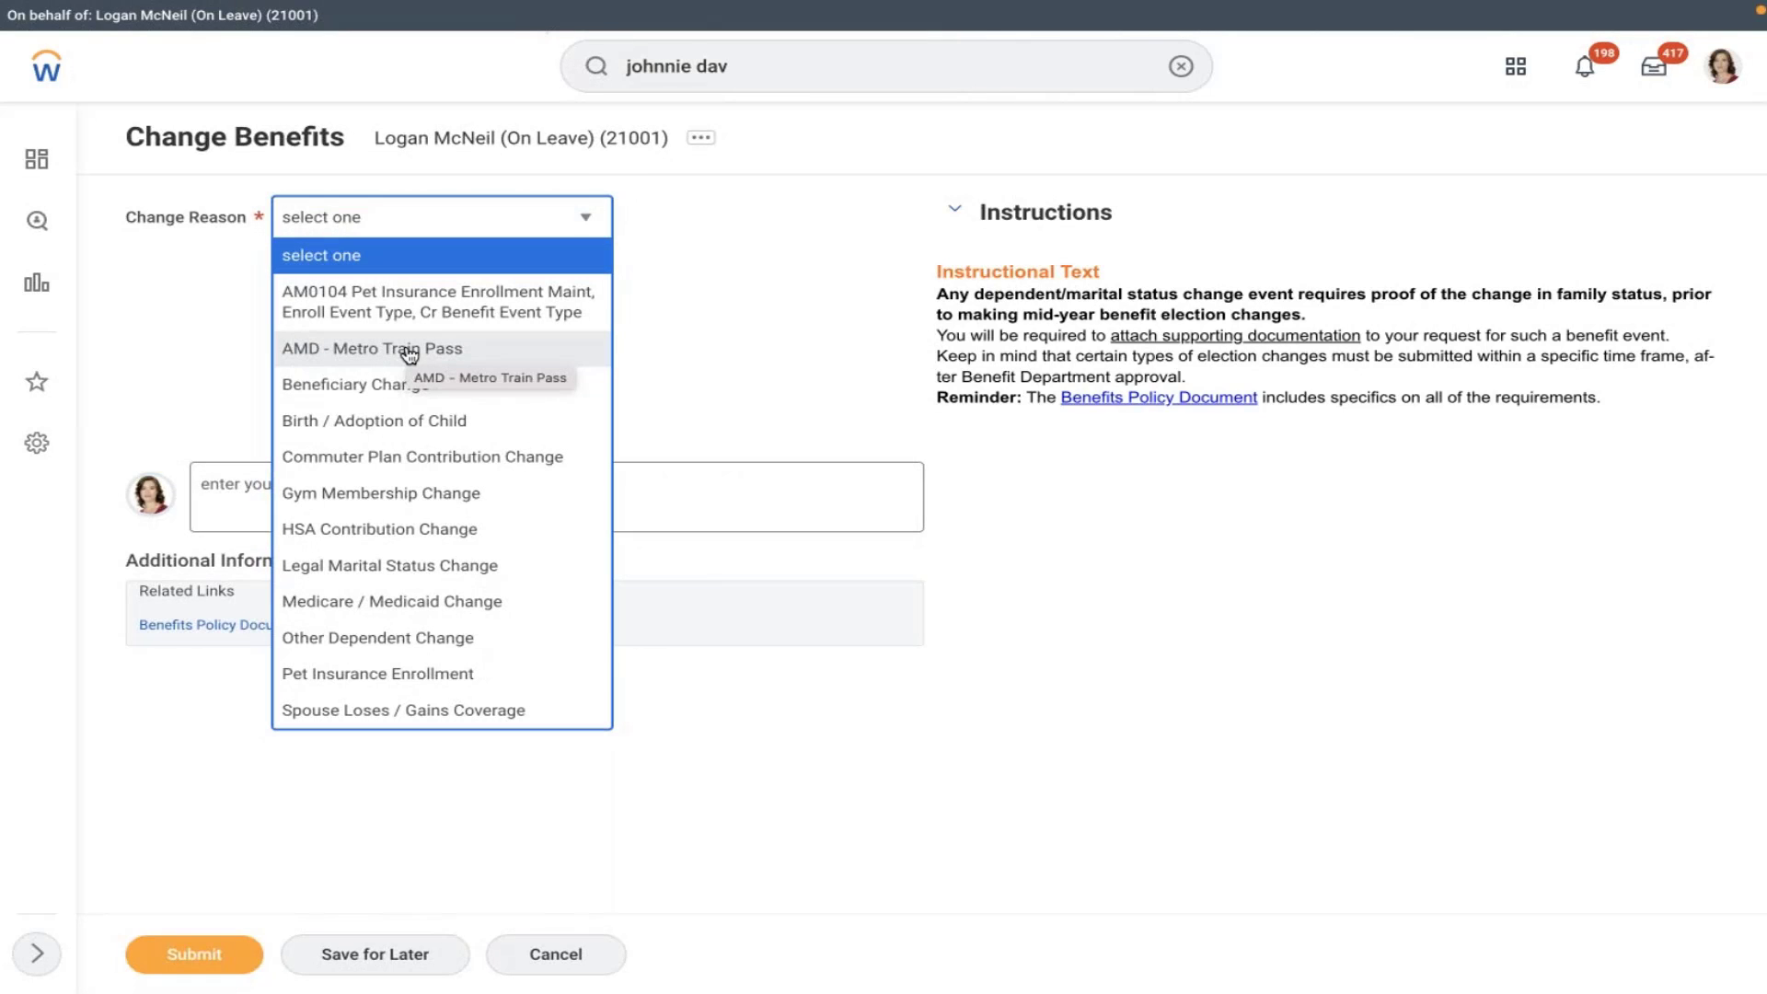
{"action": "left_click", "coordinate": [1179, 66]}
- Using Edit Benefit Event Type, mark AMD - Retirement Savings Account as Worker Selectable and save
{"action": "type", "text": "edit be"}
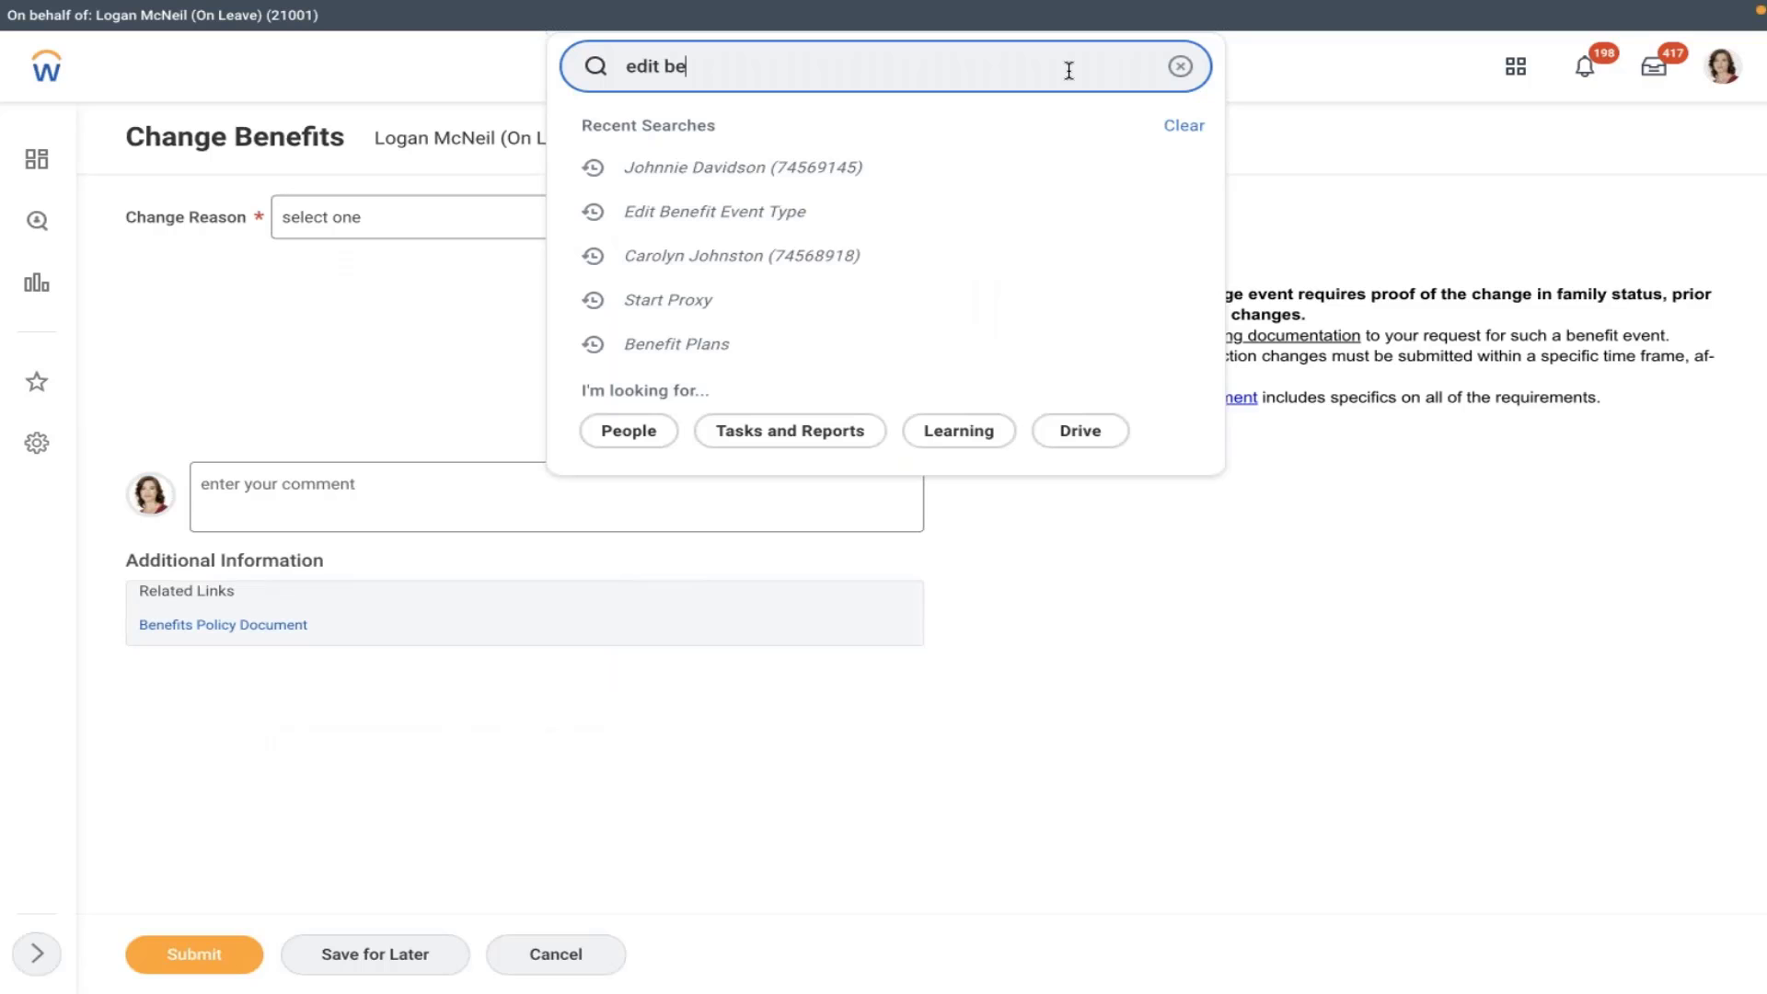
{"action": "type", "text": "n event"}
{"action": "left_click", "coordinate": [741, 147]}
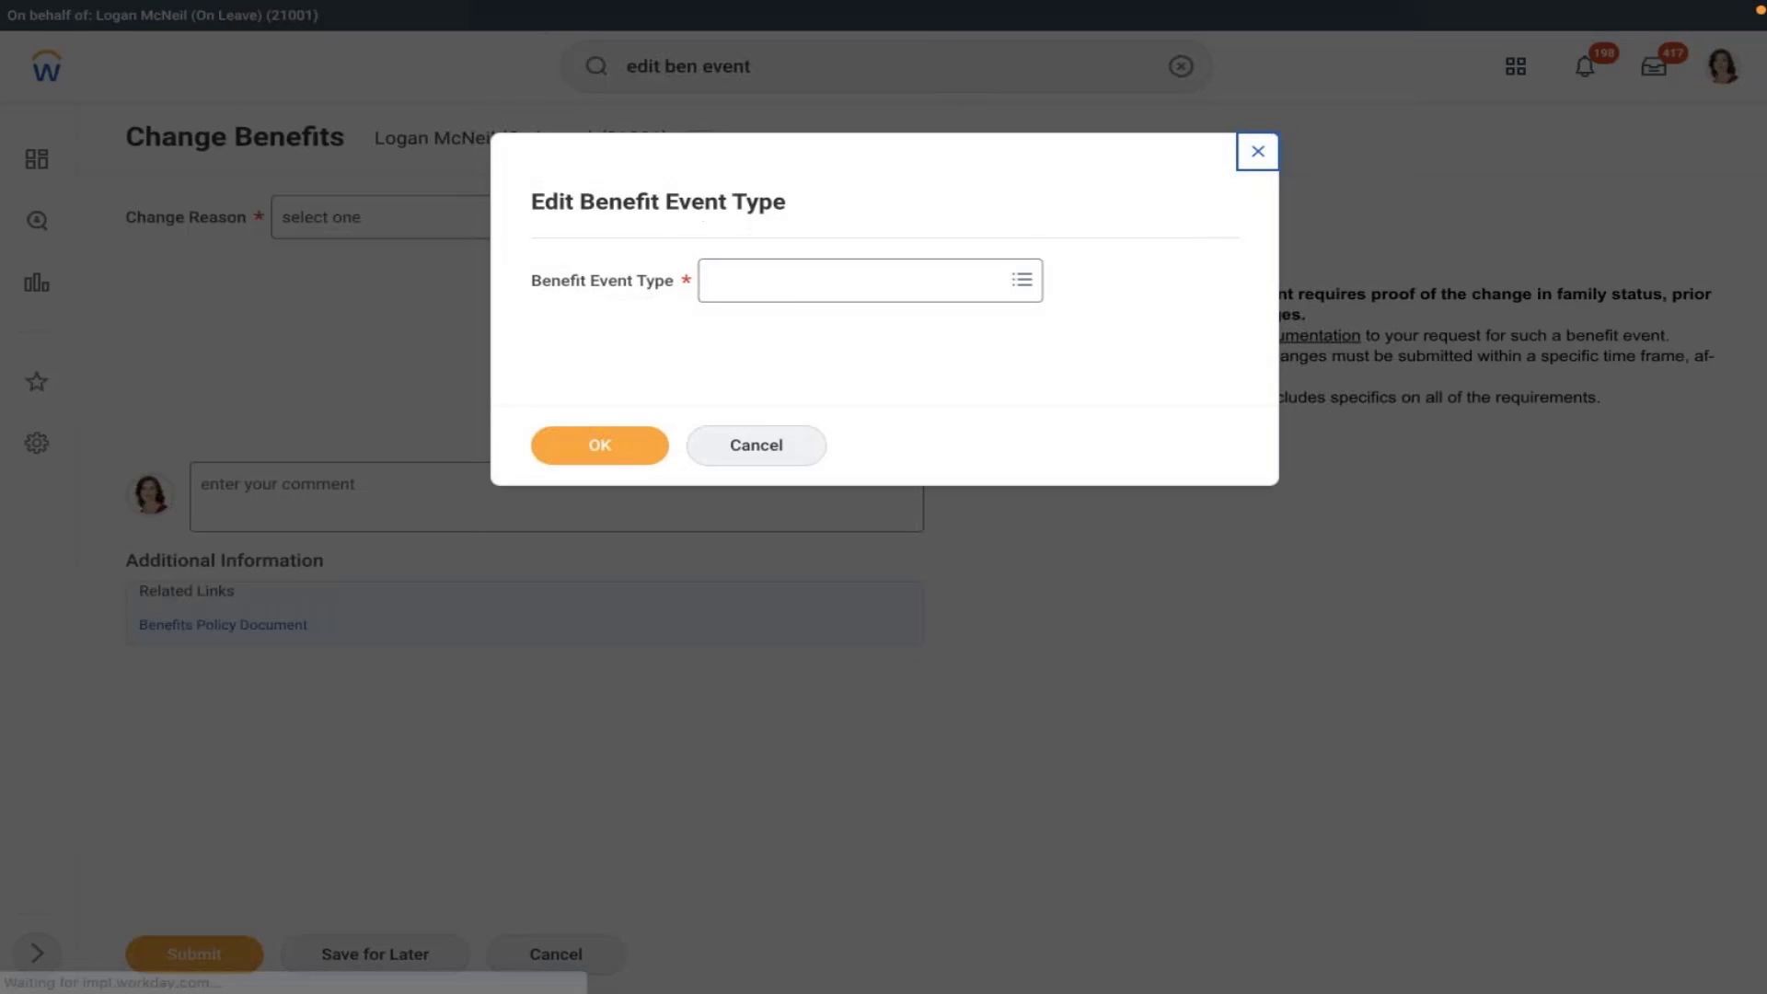
{"action": "left_click", "coordinate": [781, 296]}
{"action": "type", "text": "amd"}
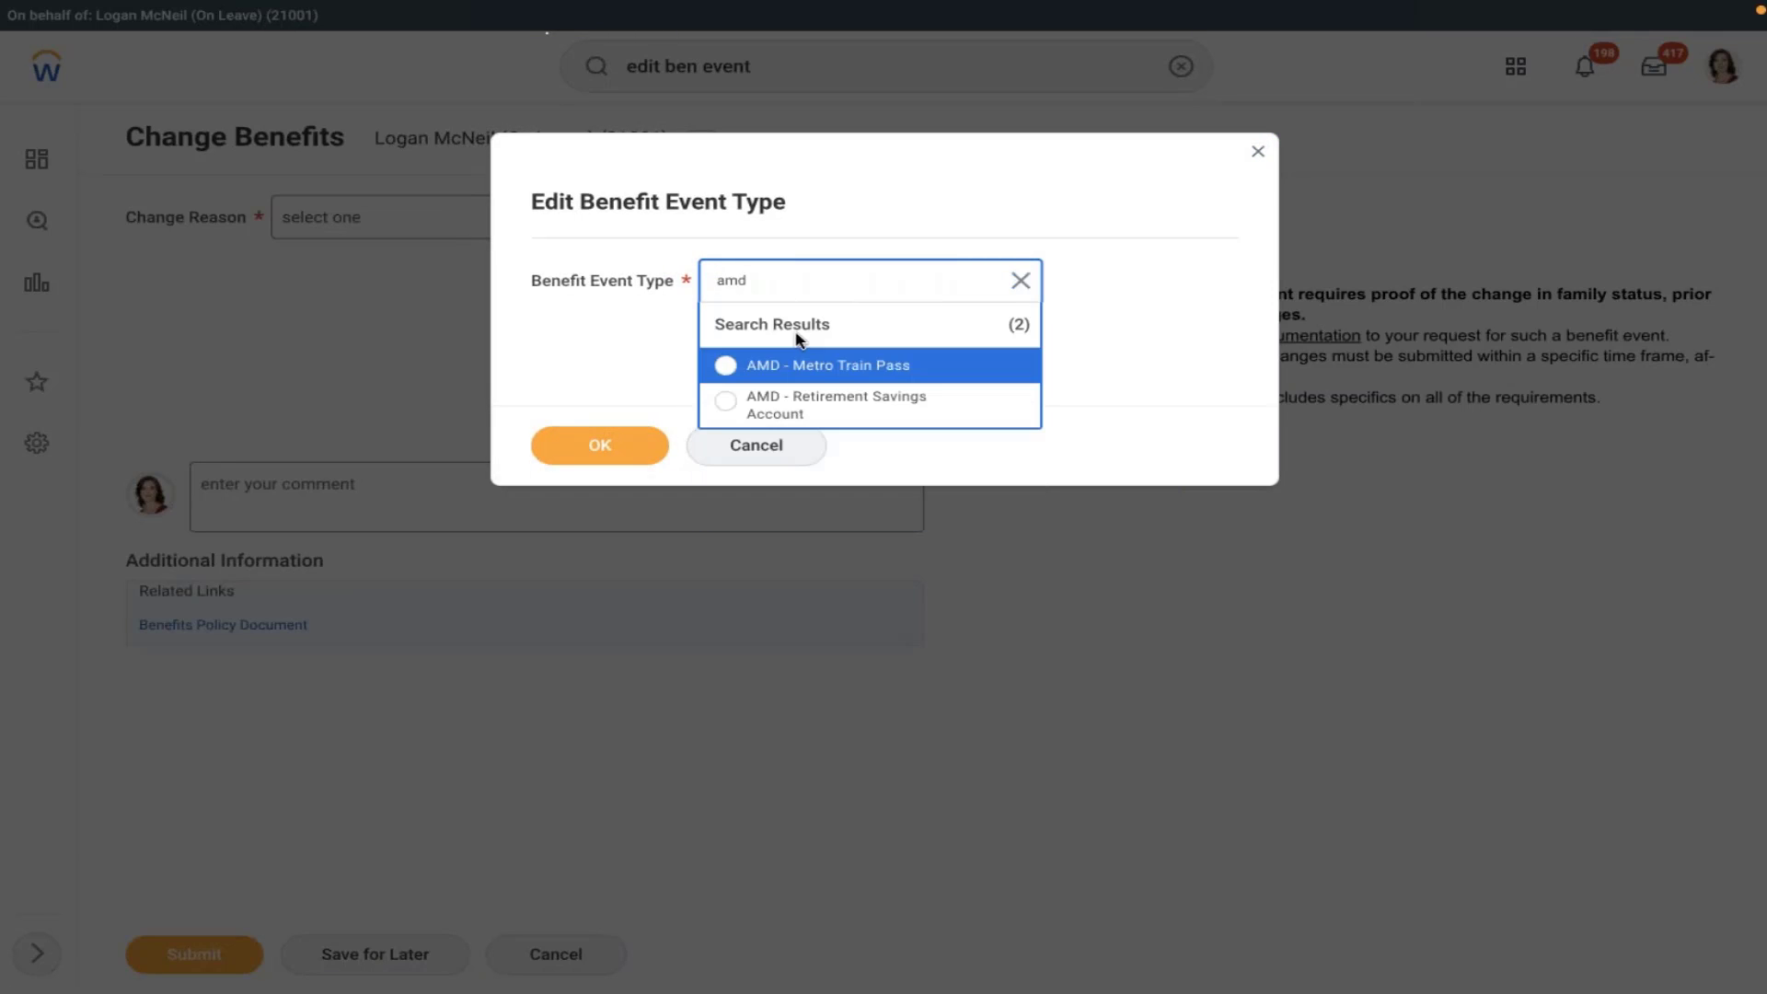
{"action": "left_click", "coordinate": [775, 407]}
{"action": "left_click", "coordinate": [600, 445]}
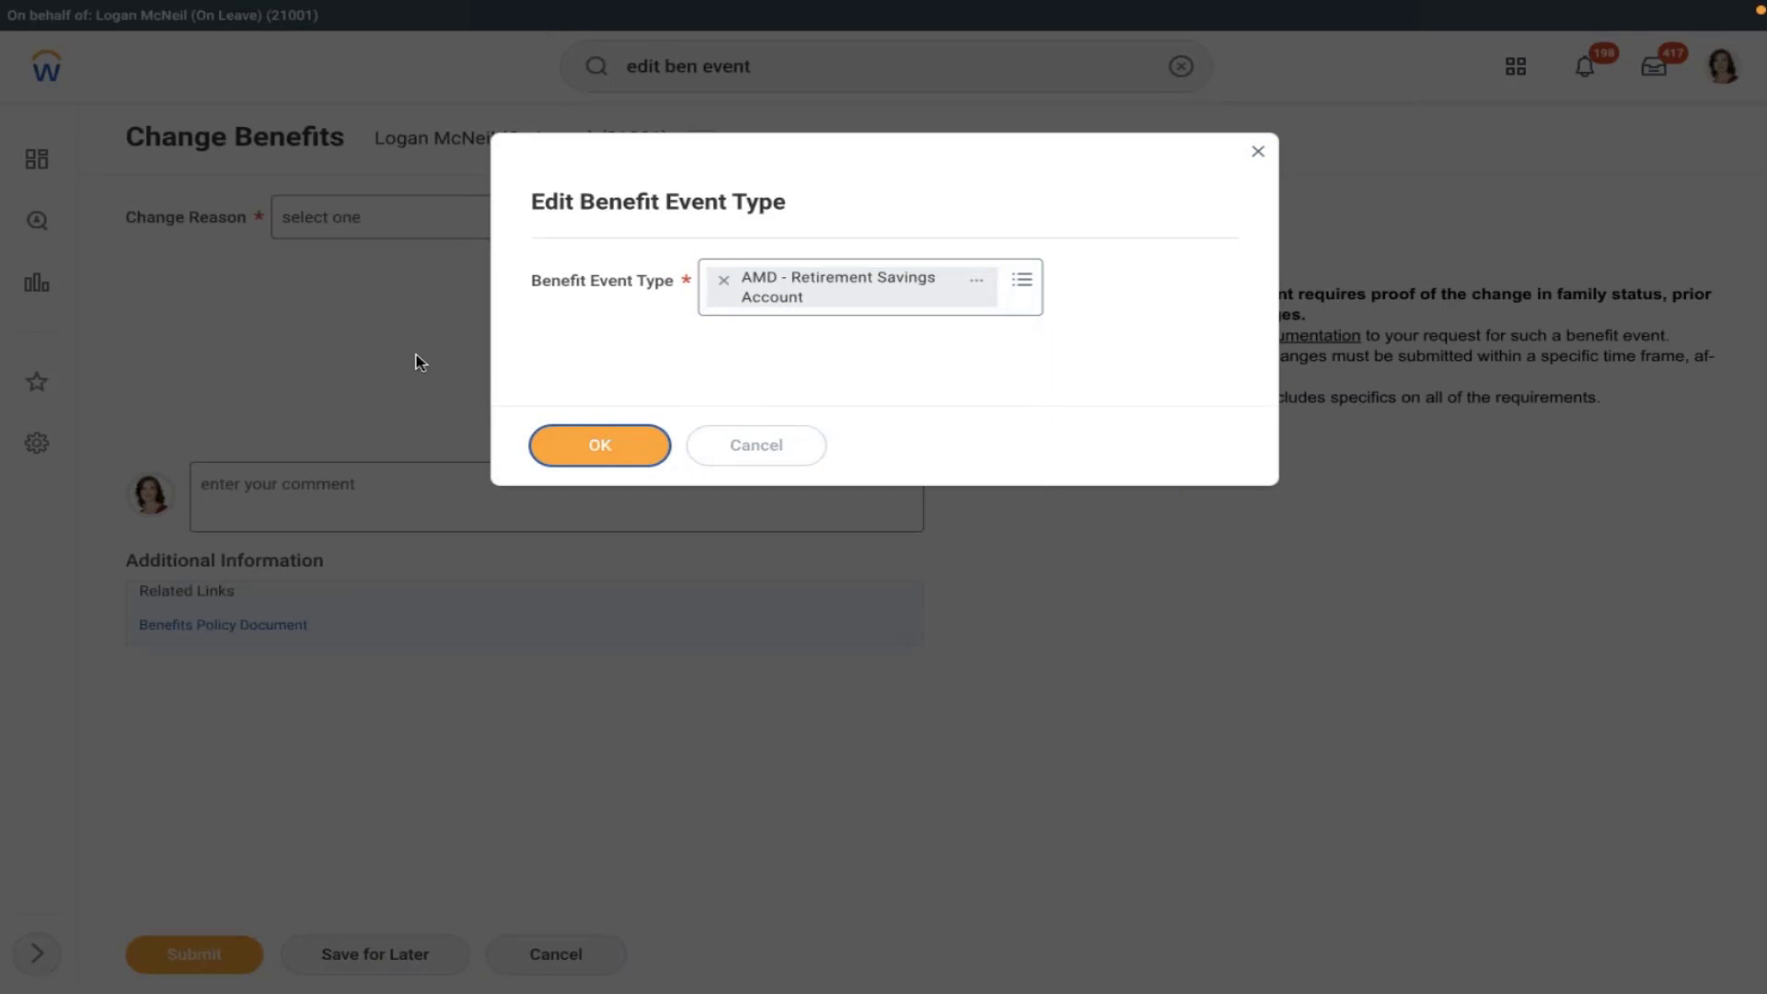
{"action": "left_click", "coordinate": [444, 323]}
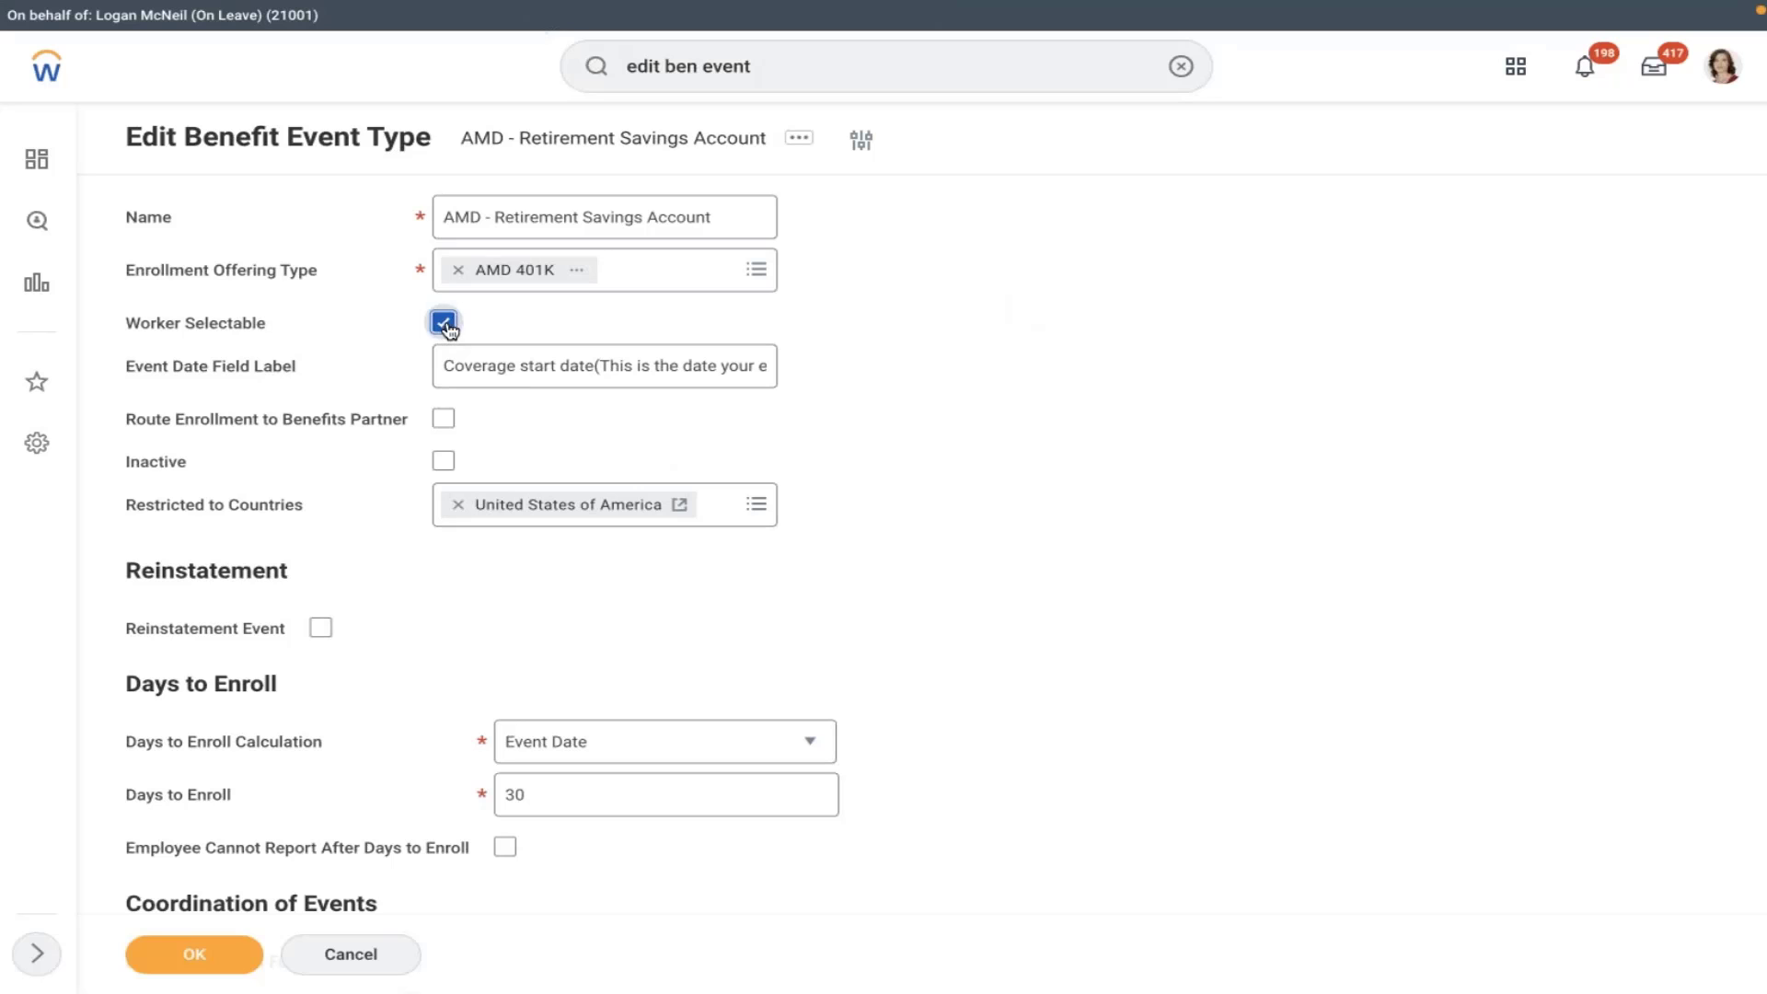
{"action": "left_click", "coordinate": [194, 953]}
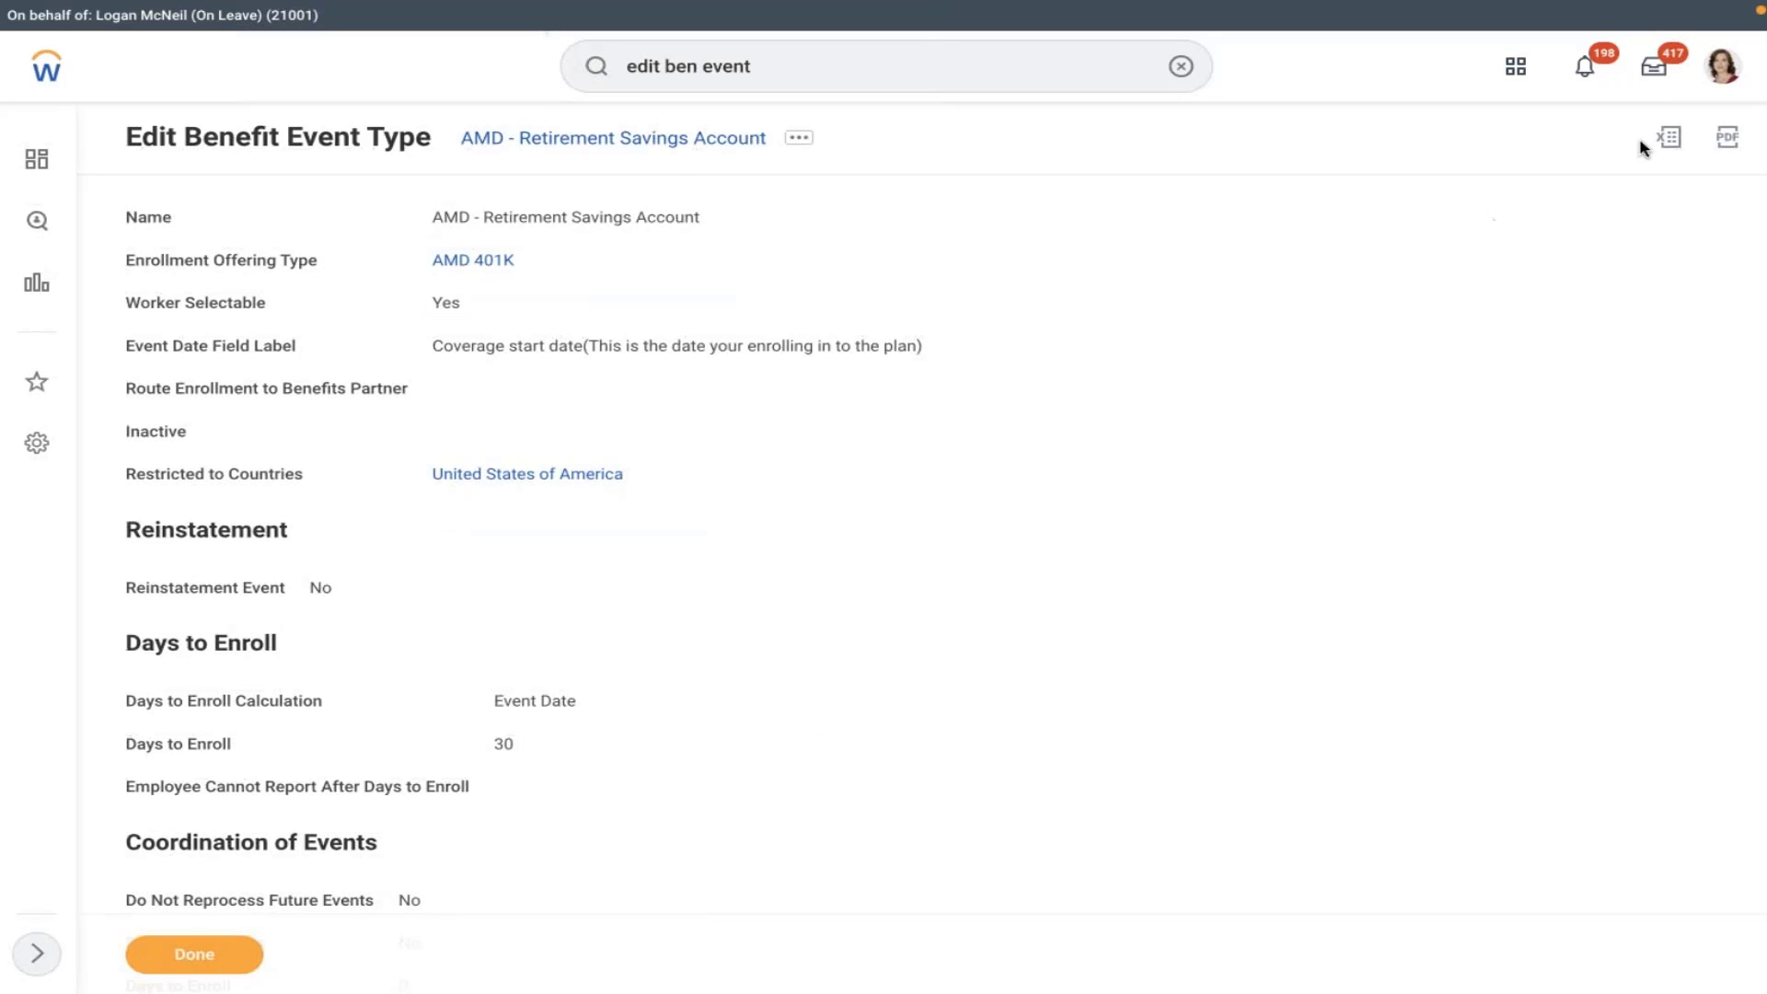
- Start a Change Benefits form from the proxied worker's profile
{"action": "left_click", "coordinate": [1721, 67]}
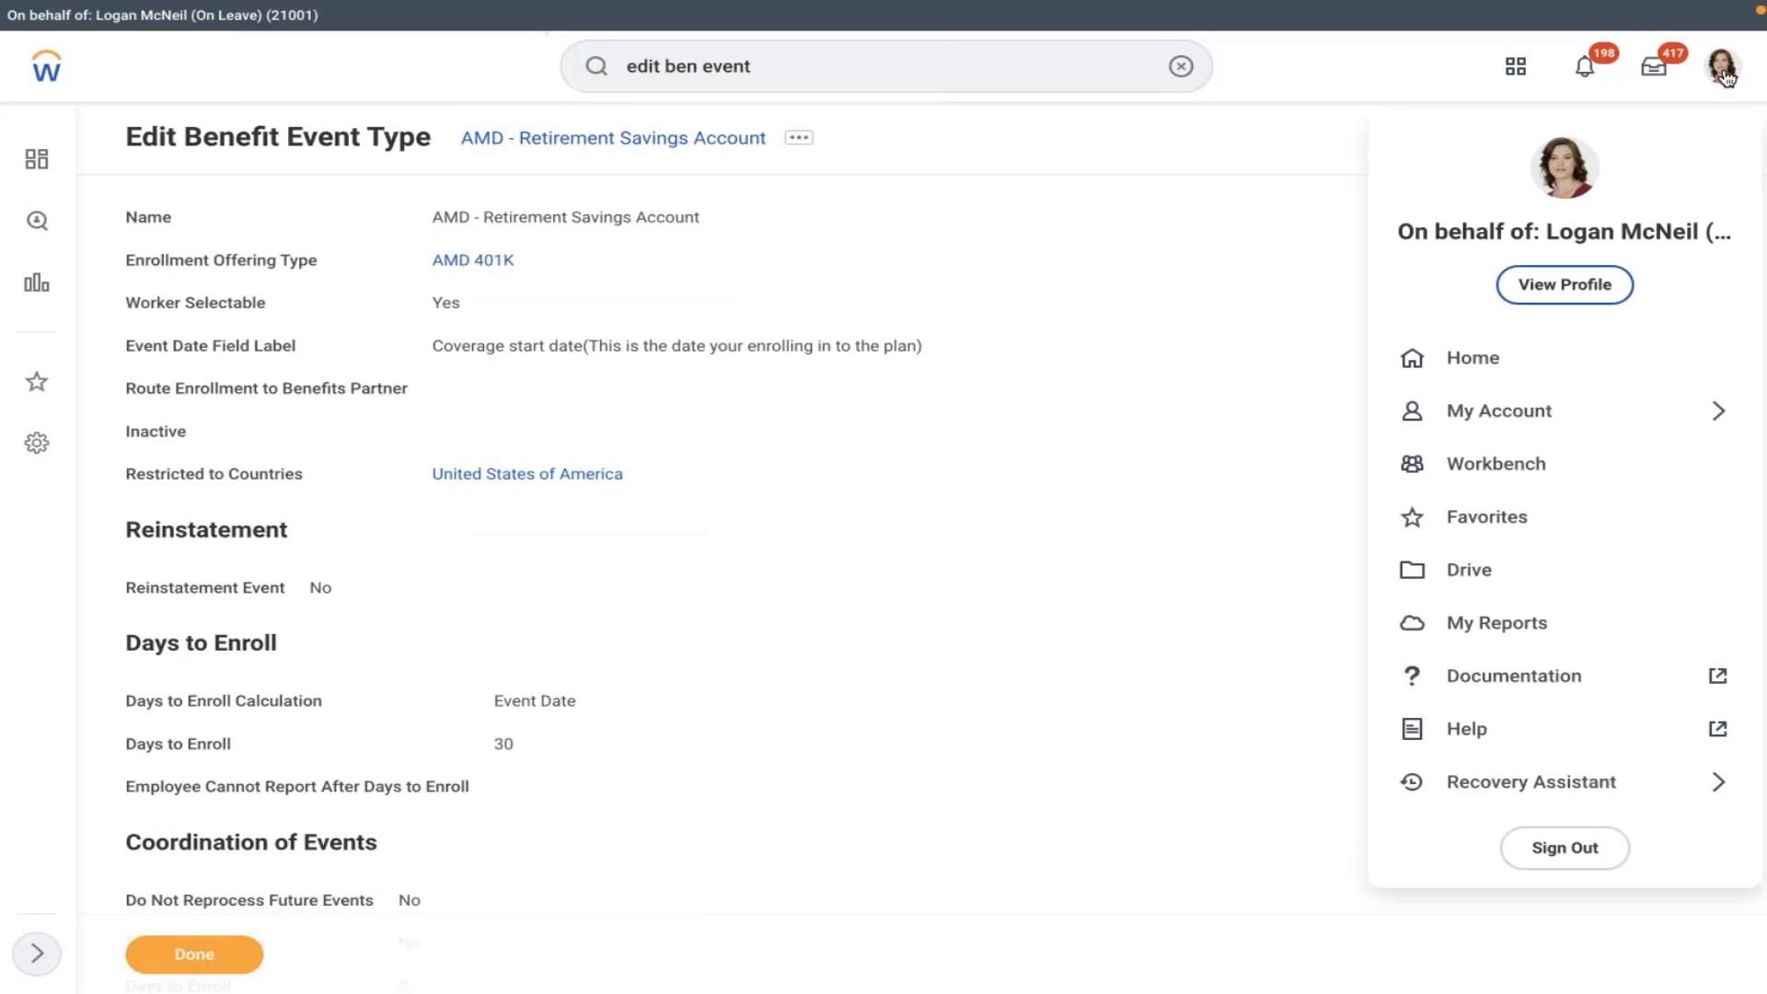
{"action": "left_click", "coordinate": [1549, 300]}
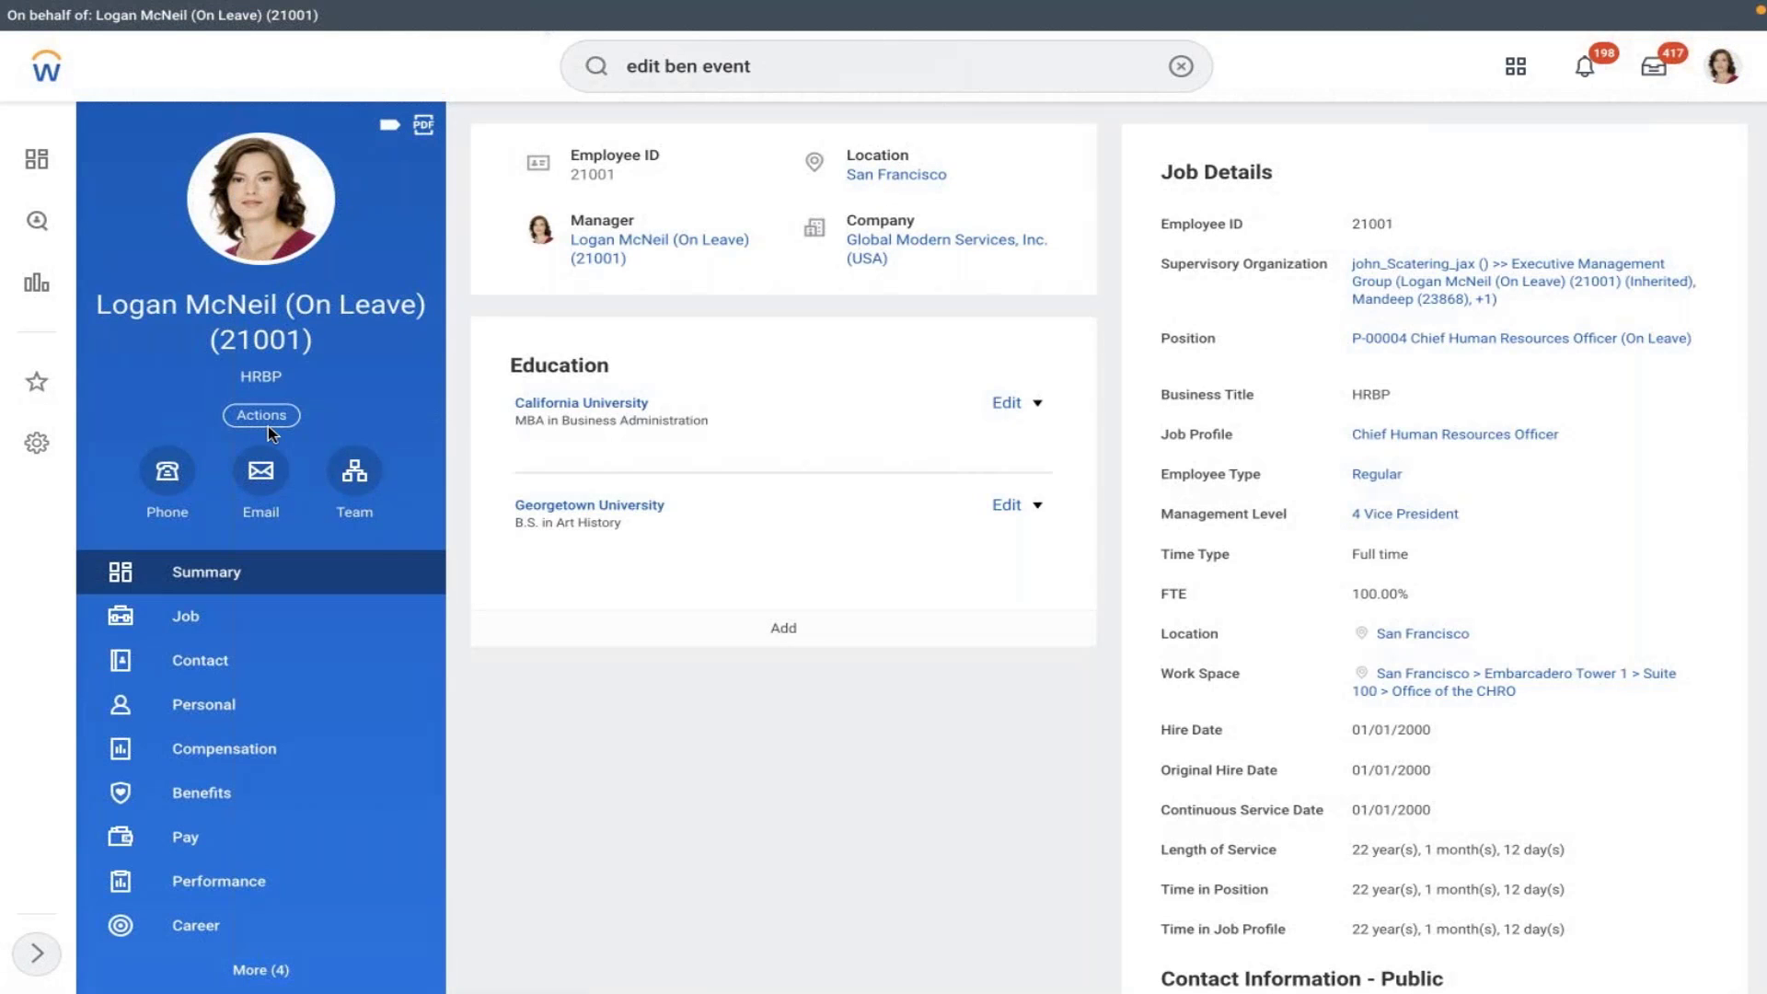
{"action": "left_click", "coordinate": [262, 417]}
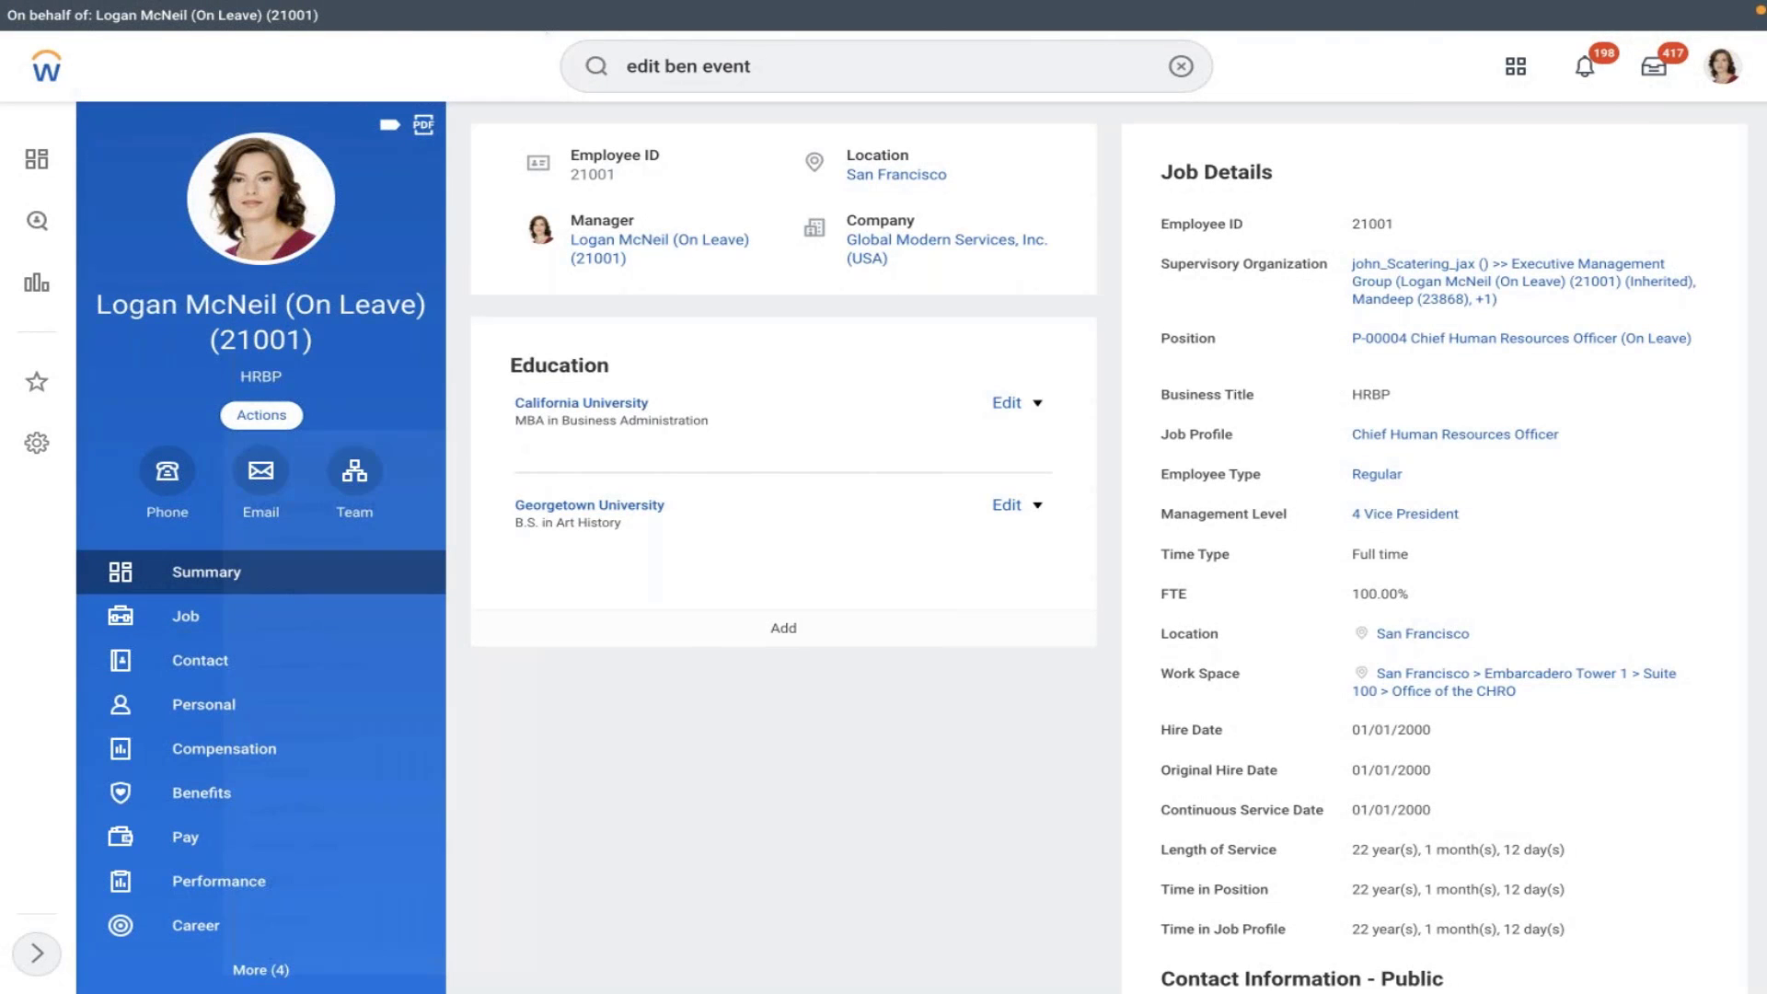
{"action": "left_click", "coordinate": [322, 557]}
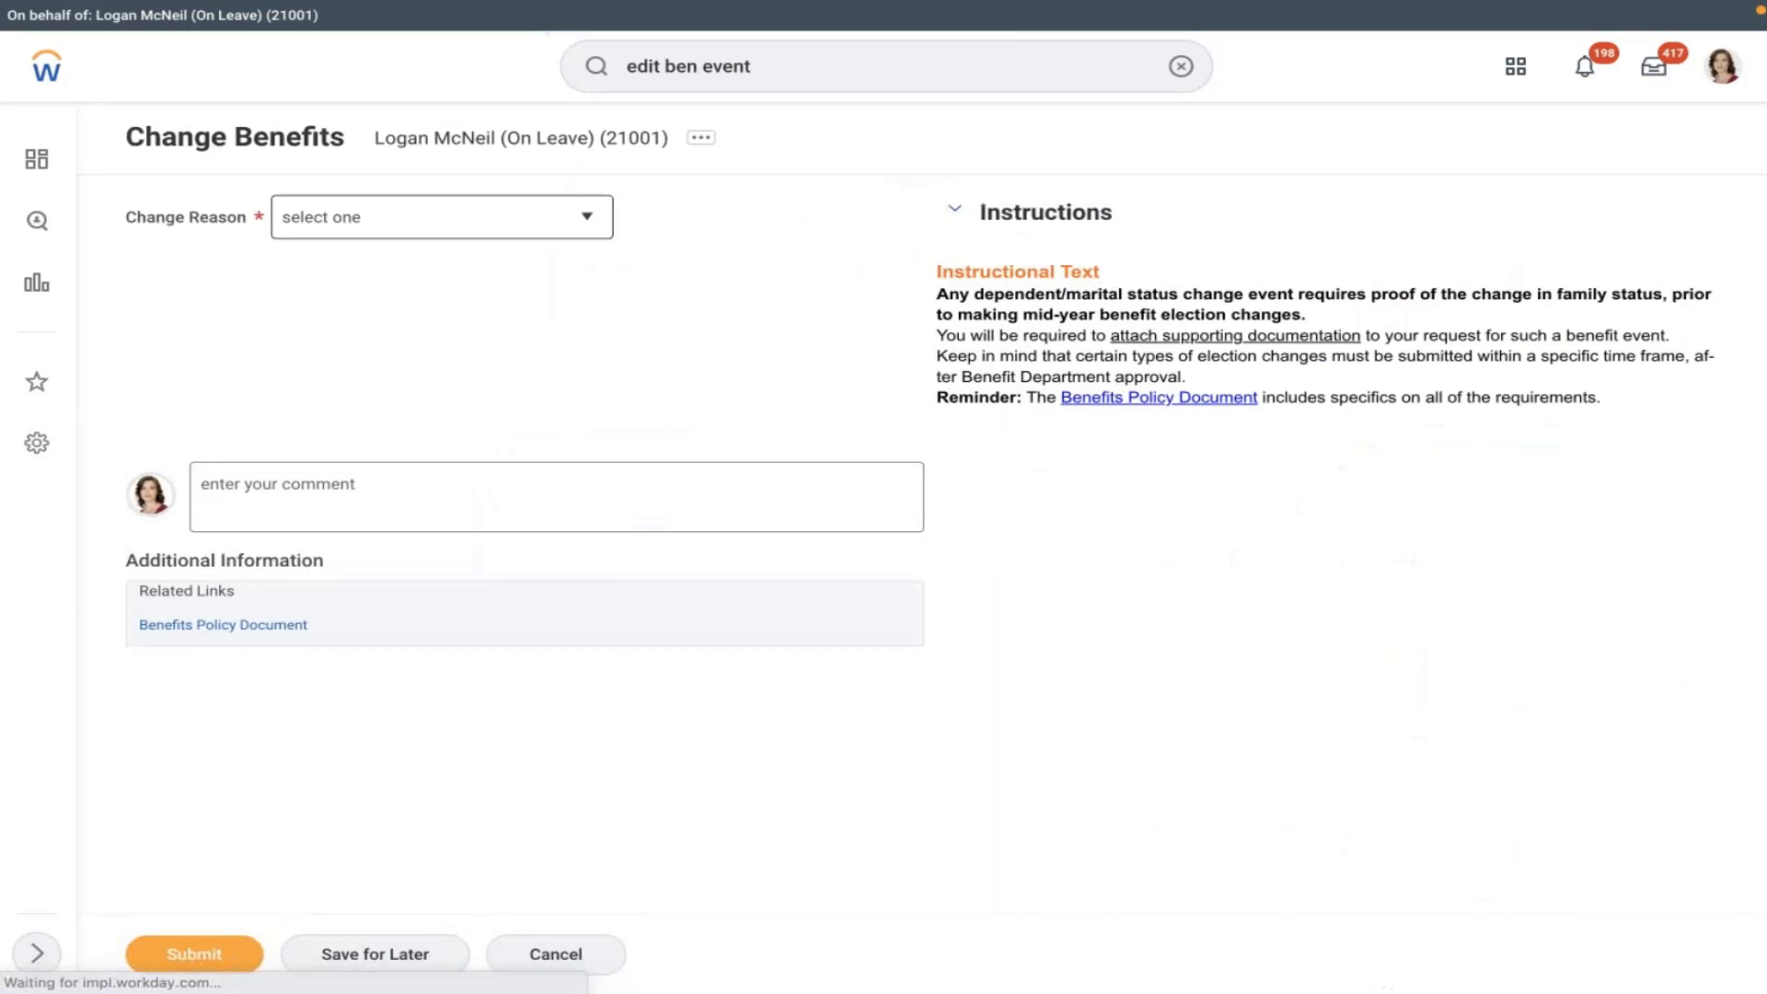
- Submit an AMD - Retirement Savings Account change starting 02/07/2022 and open the resulting elections task
{"action": "left_click", "coordinate": [485, 221]}
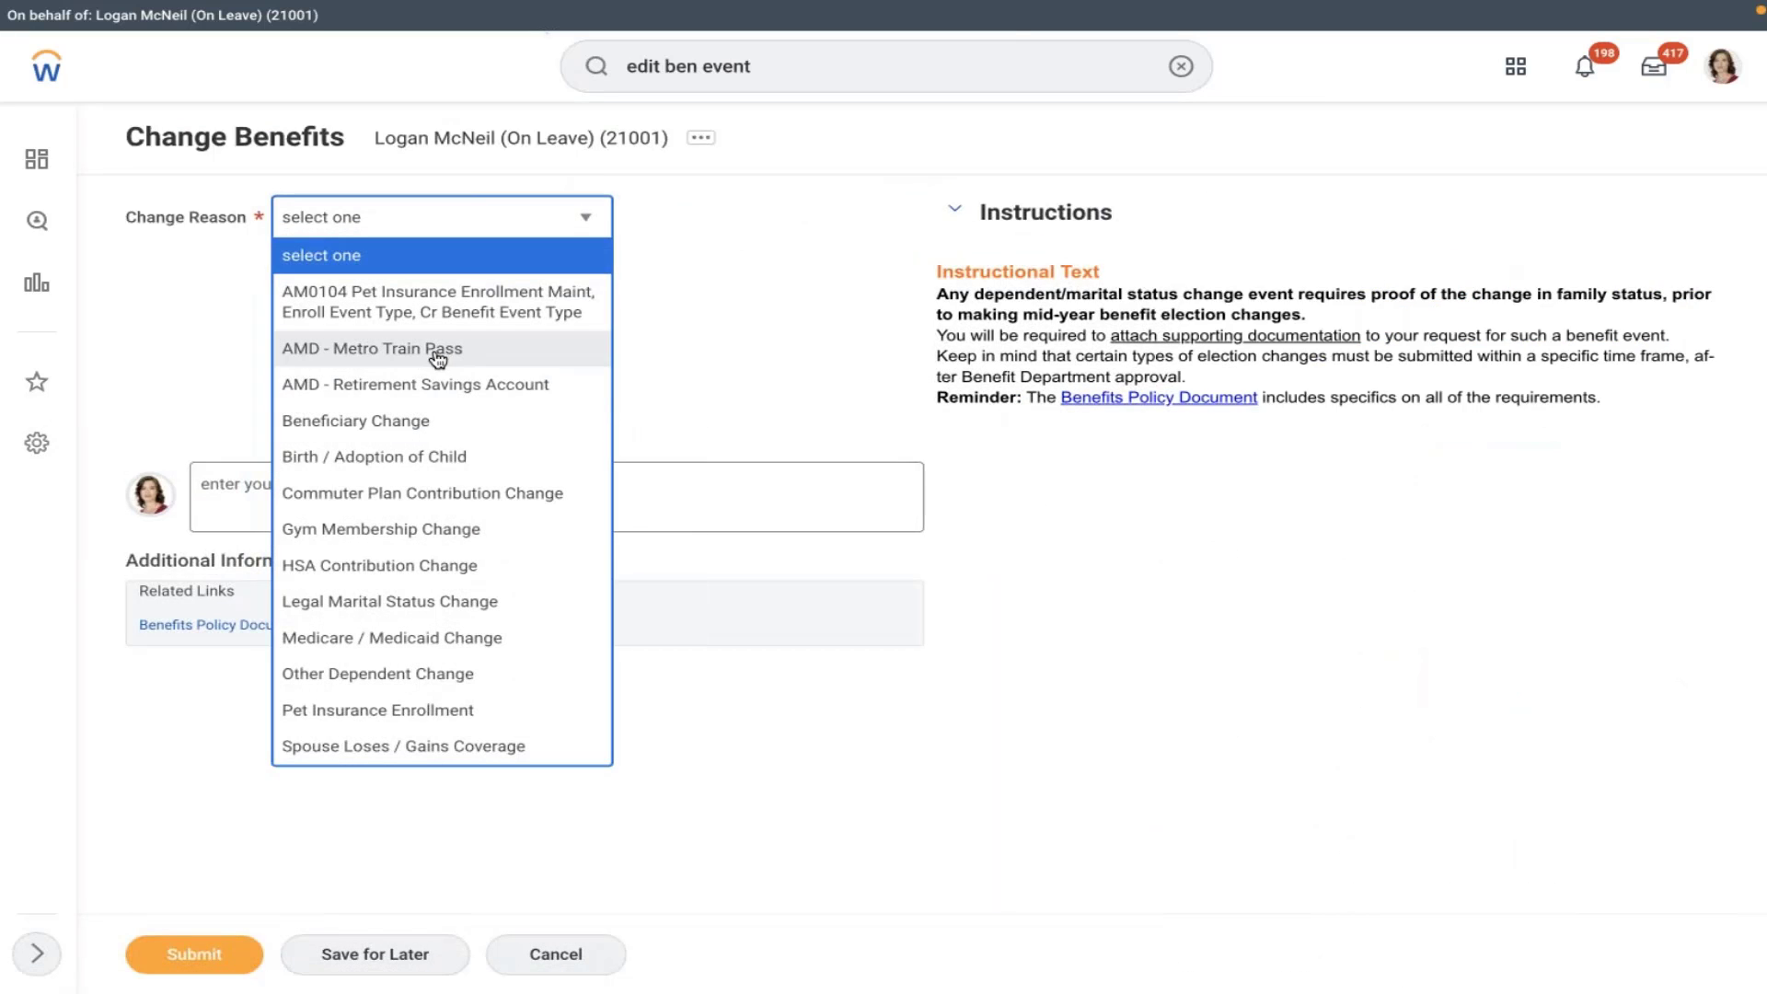
{"action": "left_click", "coordinate": [395, 393]}
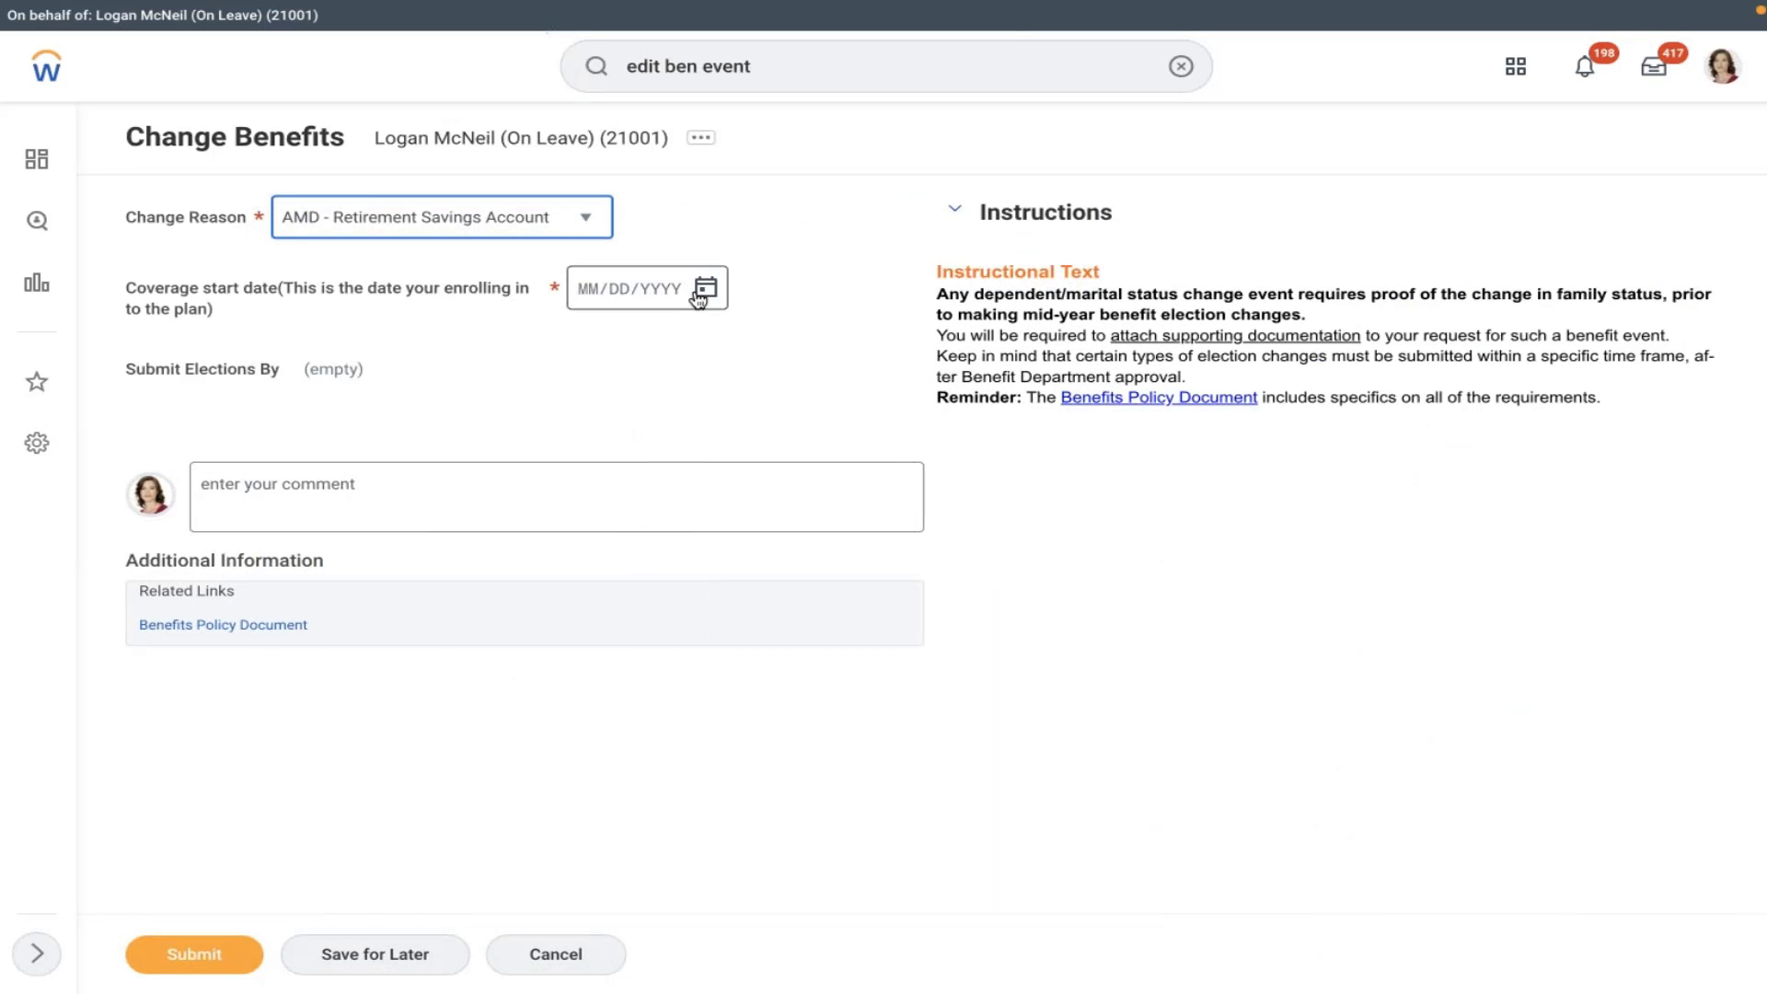
{"action": "left_click", "coordinate": [705, 288]}
{"action": "left_click", "coordinate": [809, 375]}
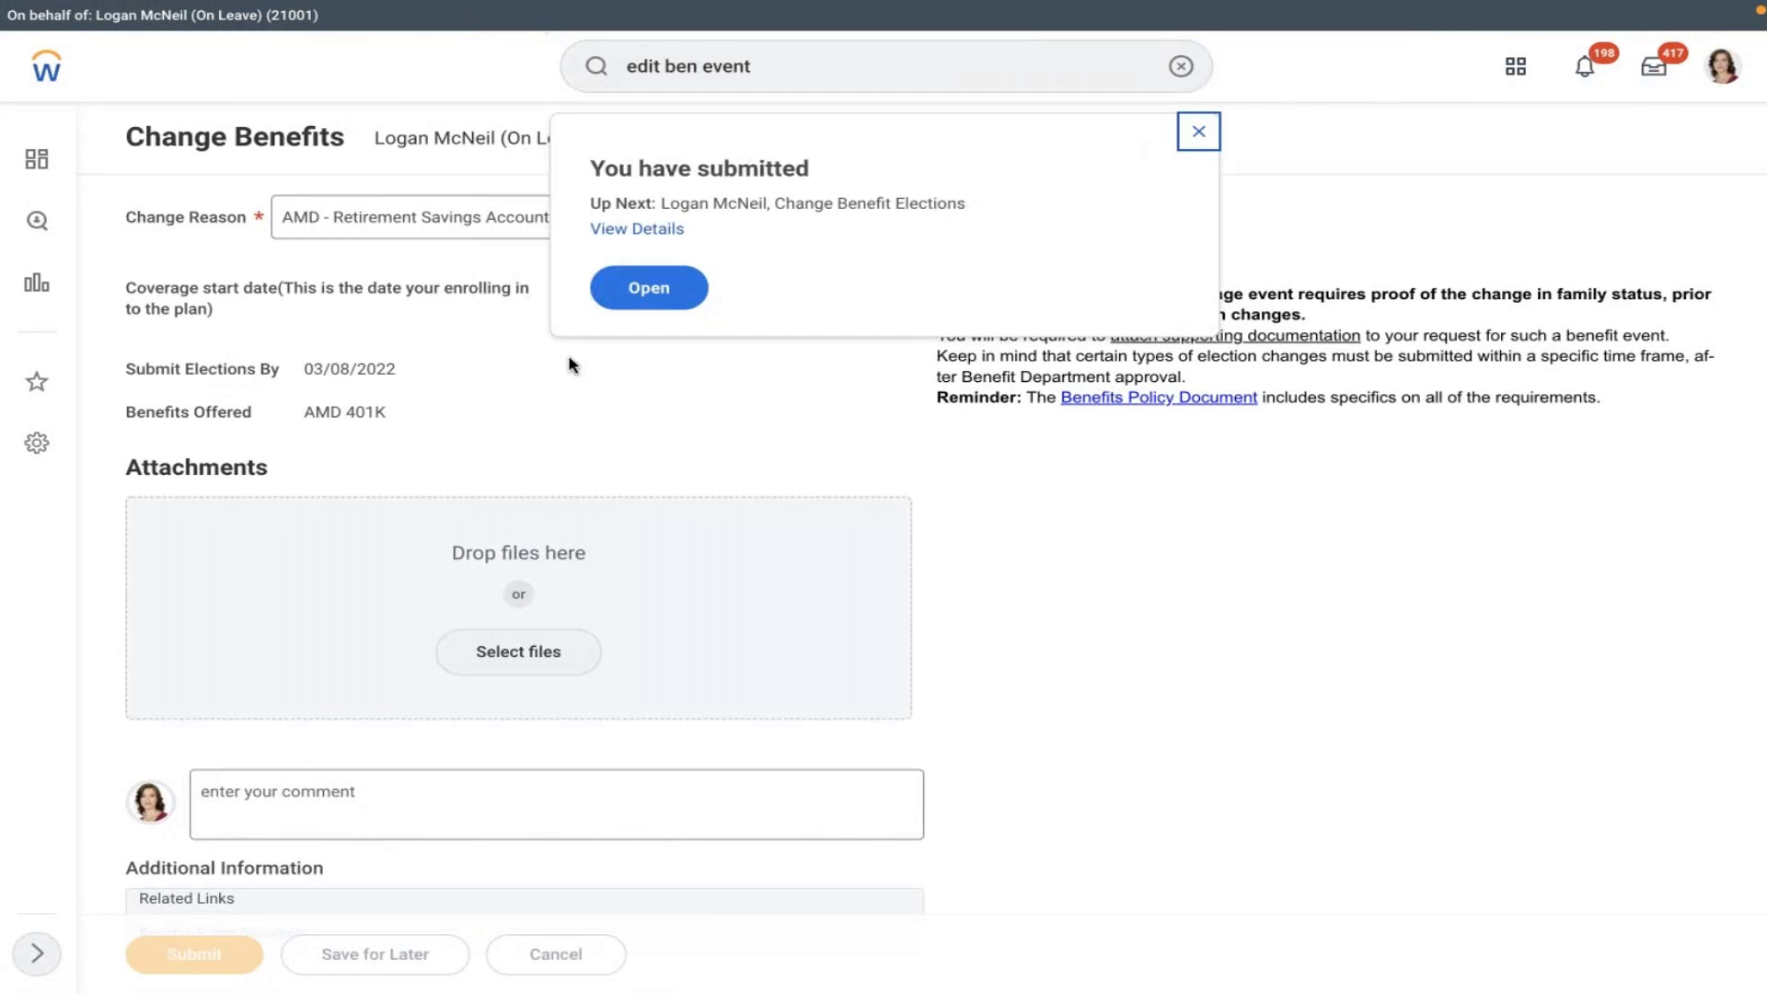
{"action": "left_click", "coordinate": [680, 284]}
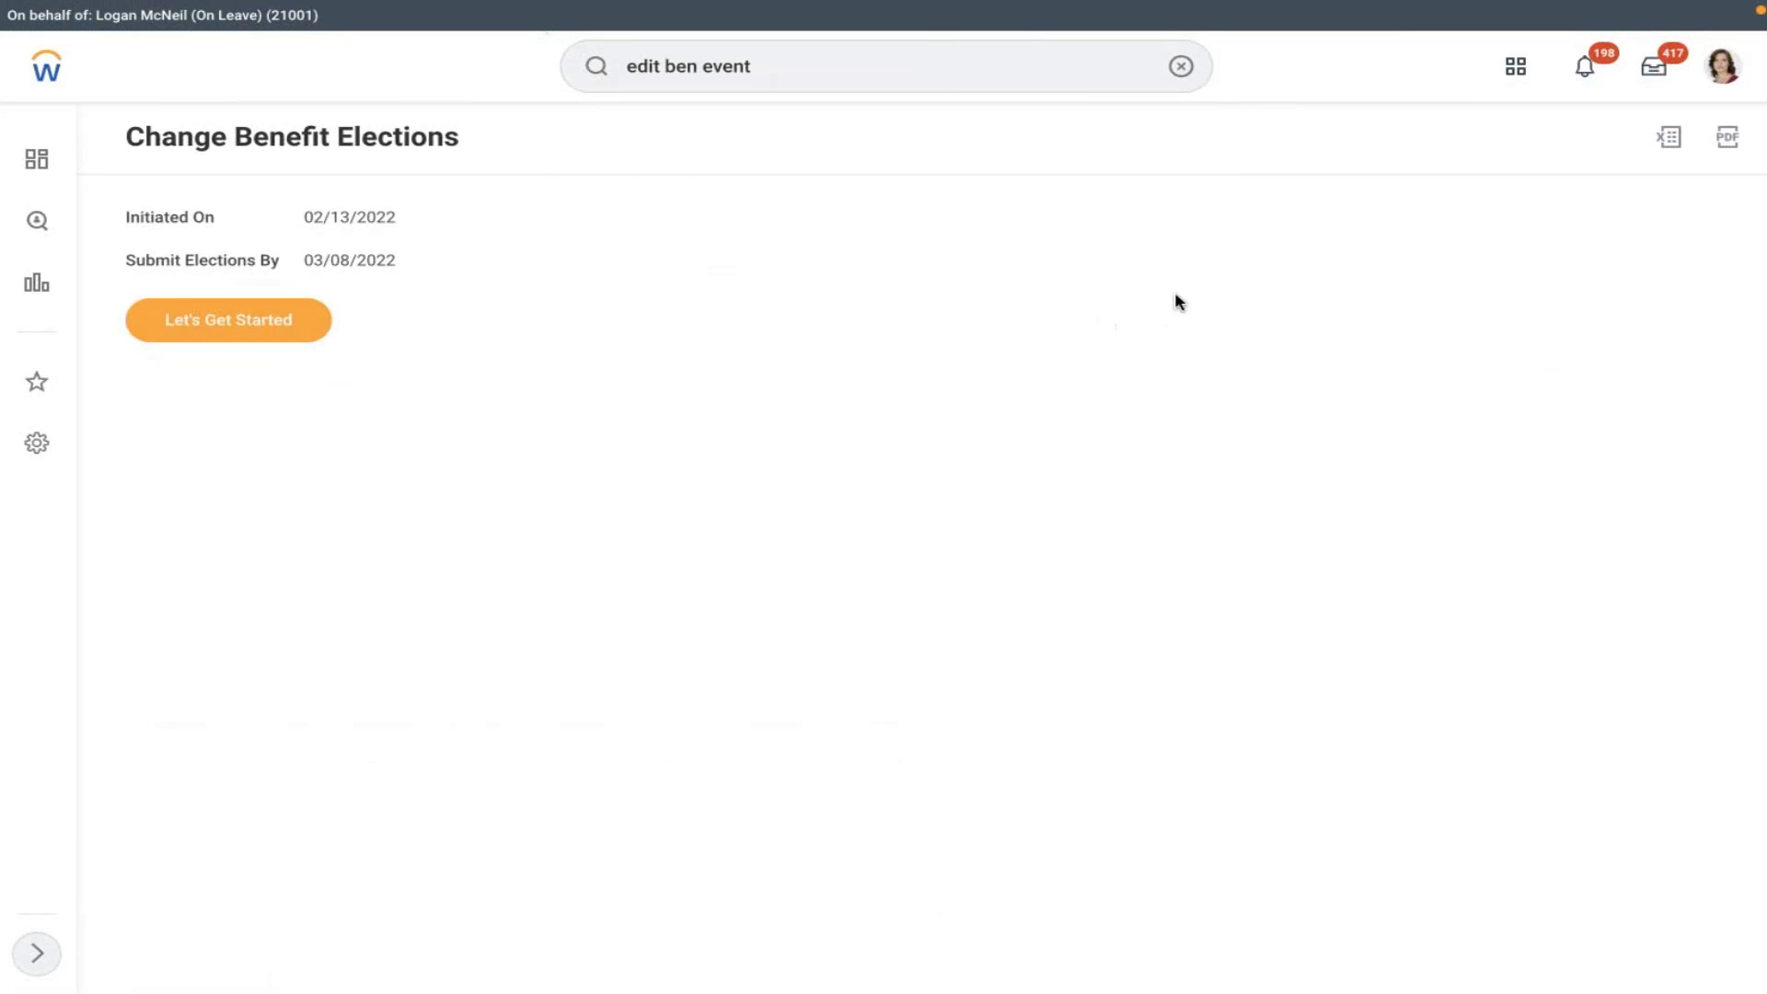
- Elect the AMD 401K Company Owned Trust plan
{"action": "left_click", "coordinate": [177, 331]}
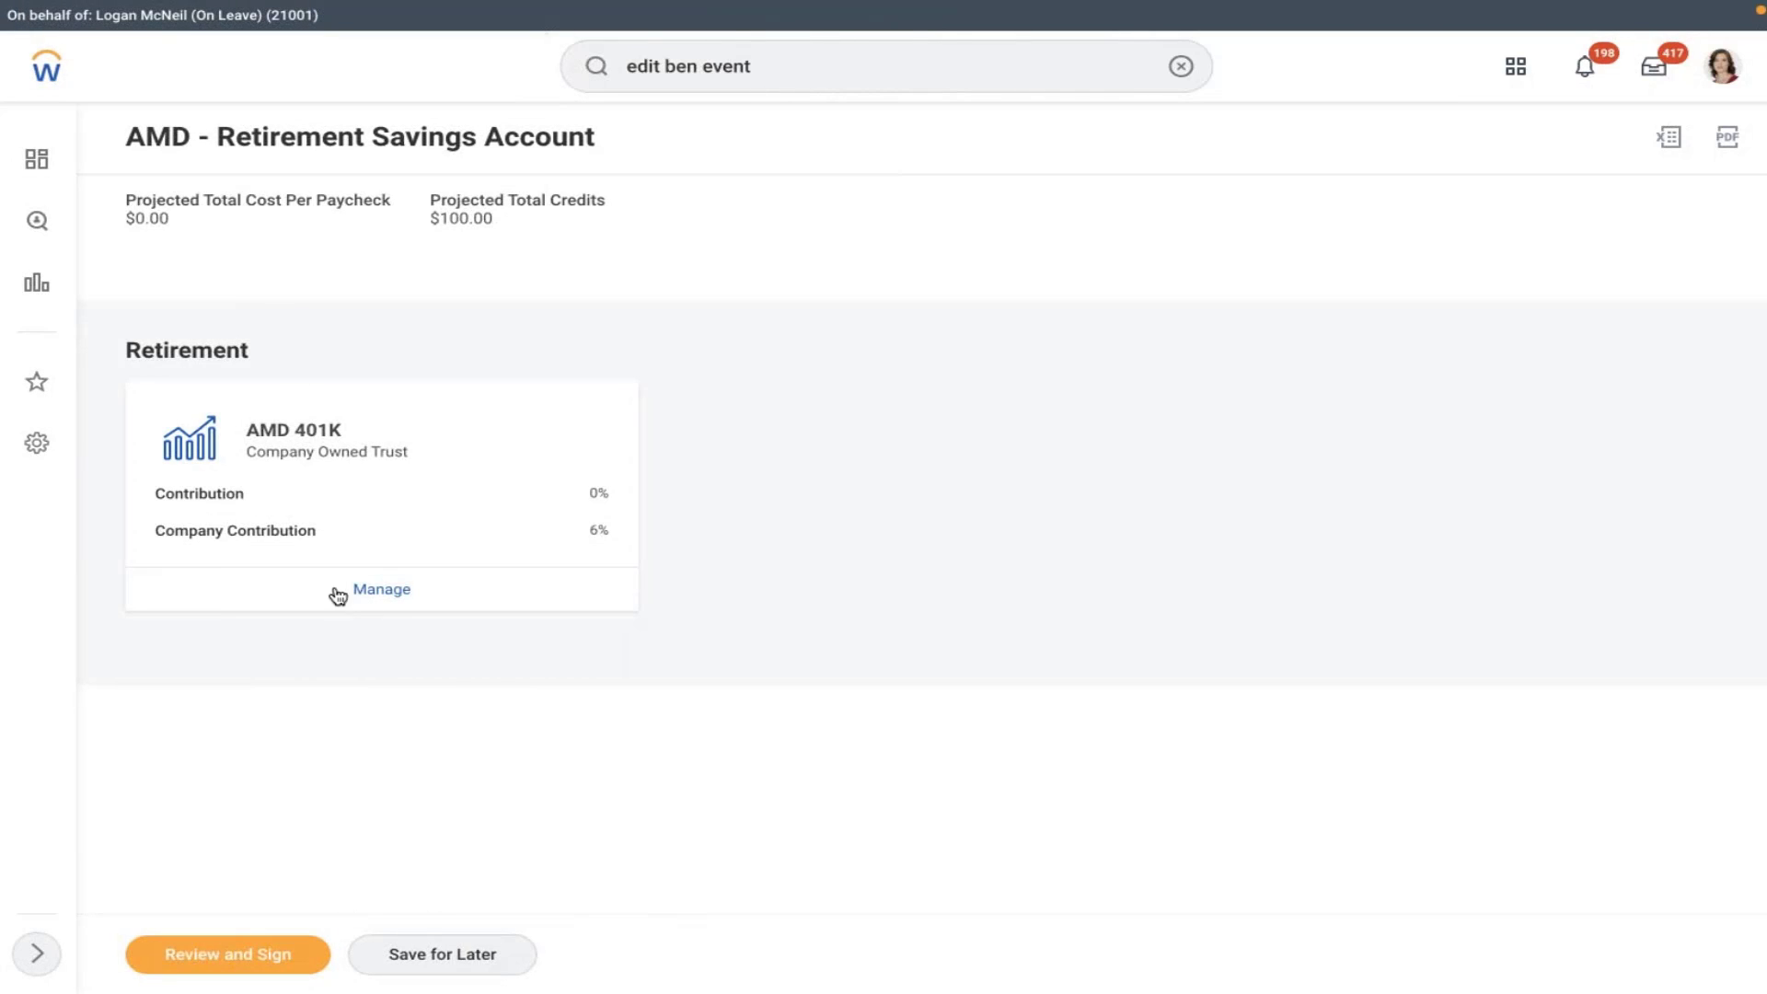
{"action": "left_click", "coordinate": [396, 600]}
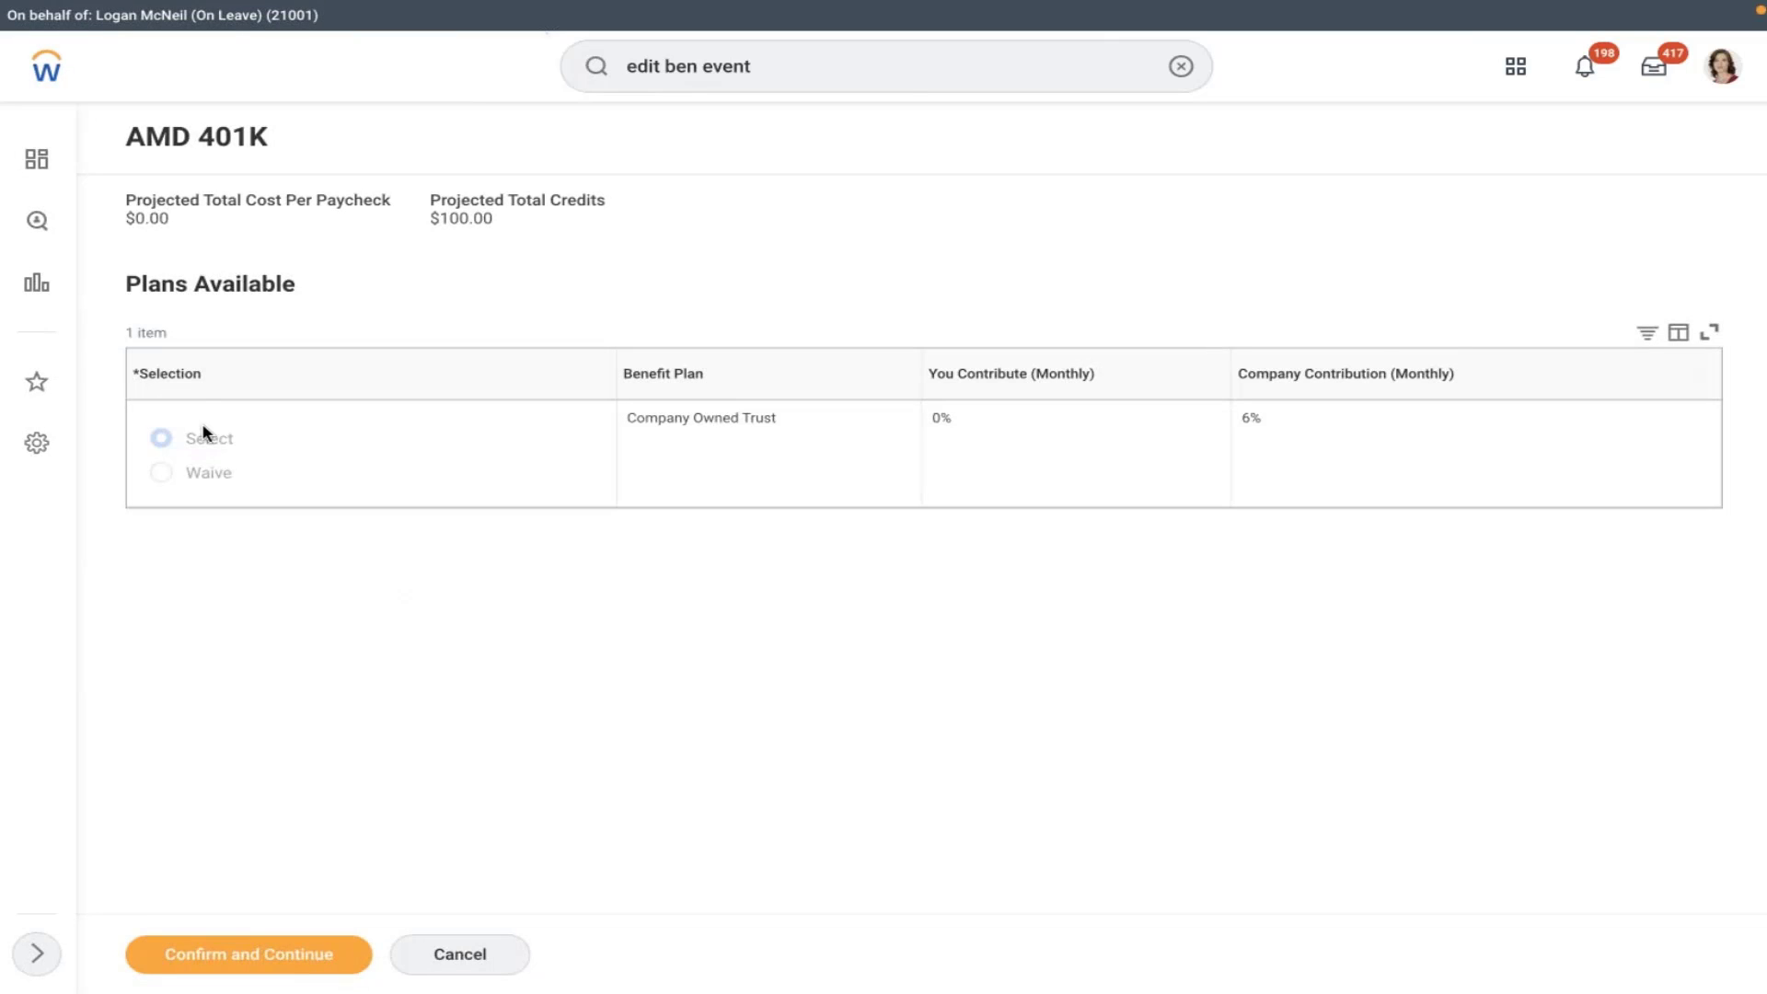
{"action": "left_click", "coordinate": [170, 440]}
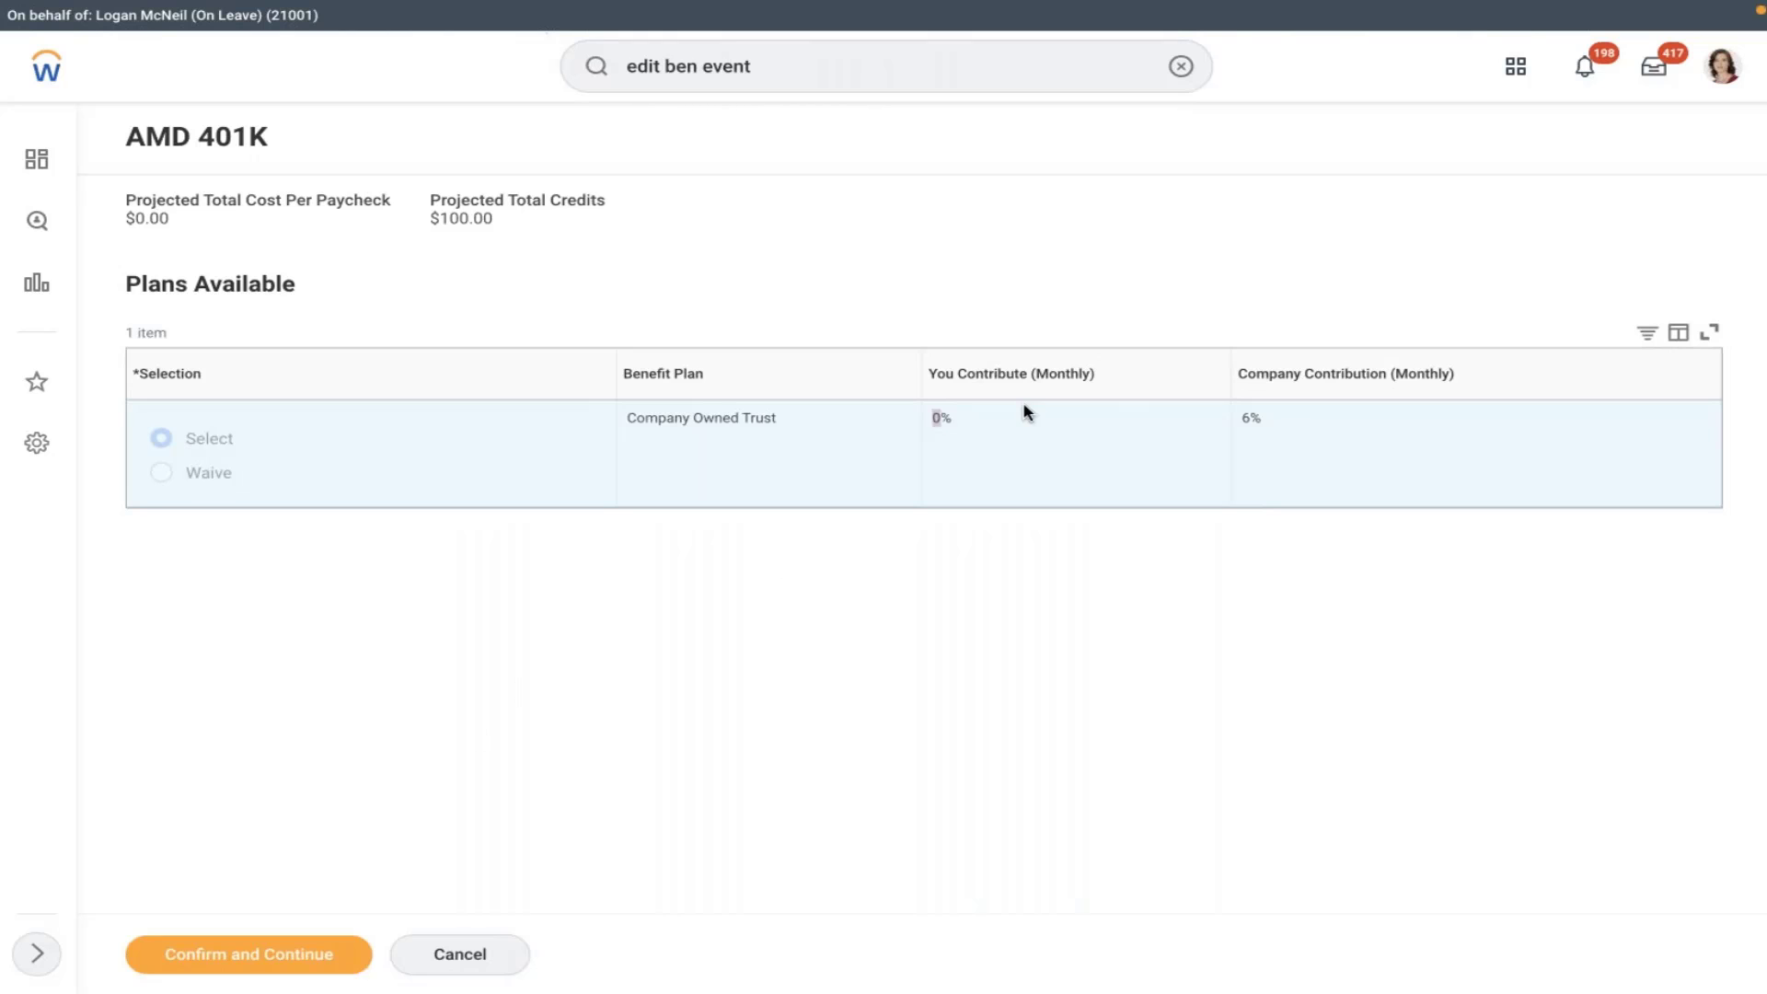
{"action": "left_click", "coordinate": [274, 966]}
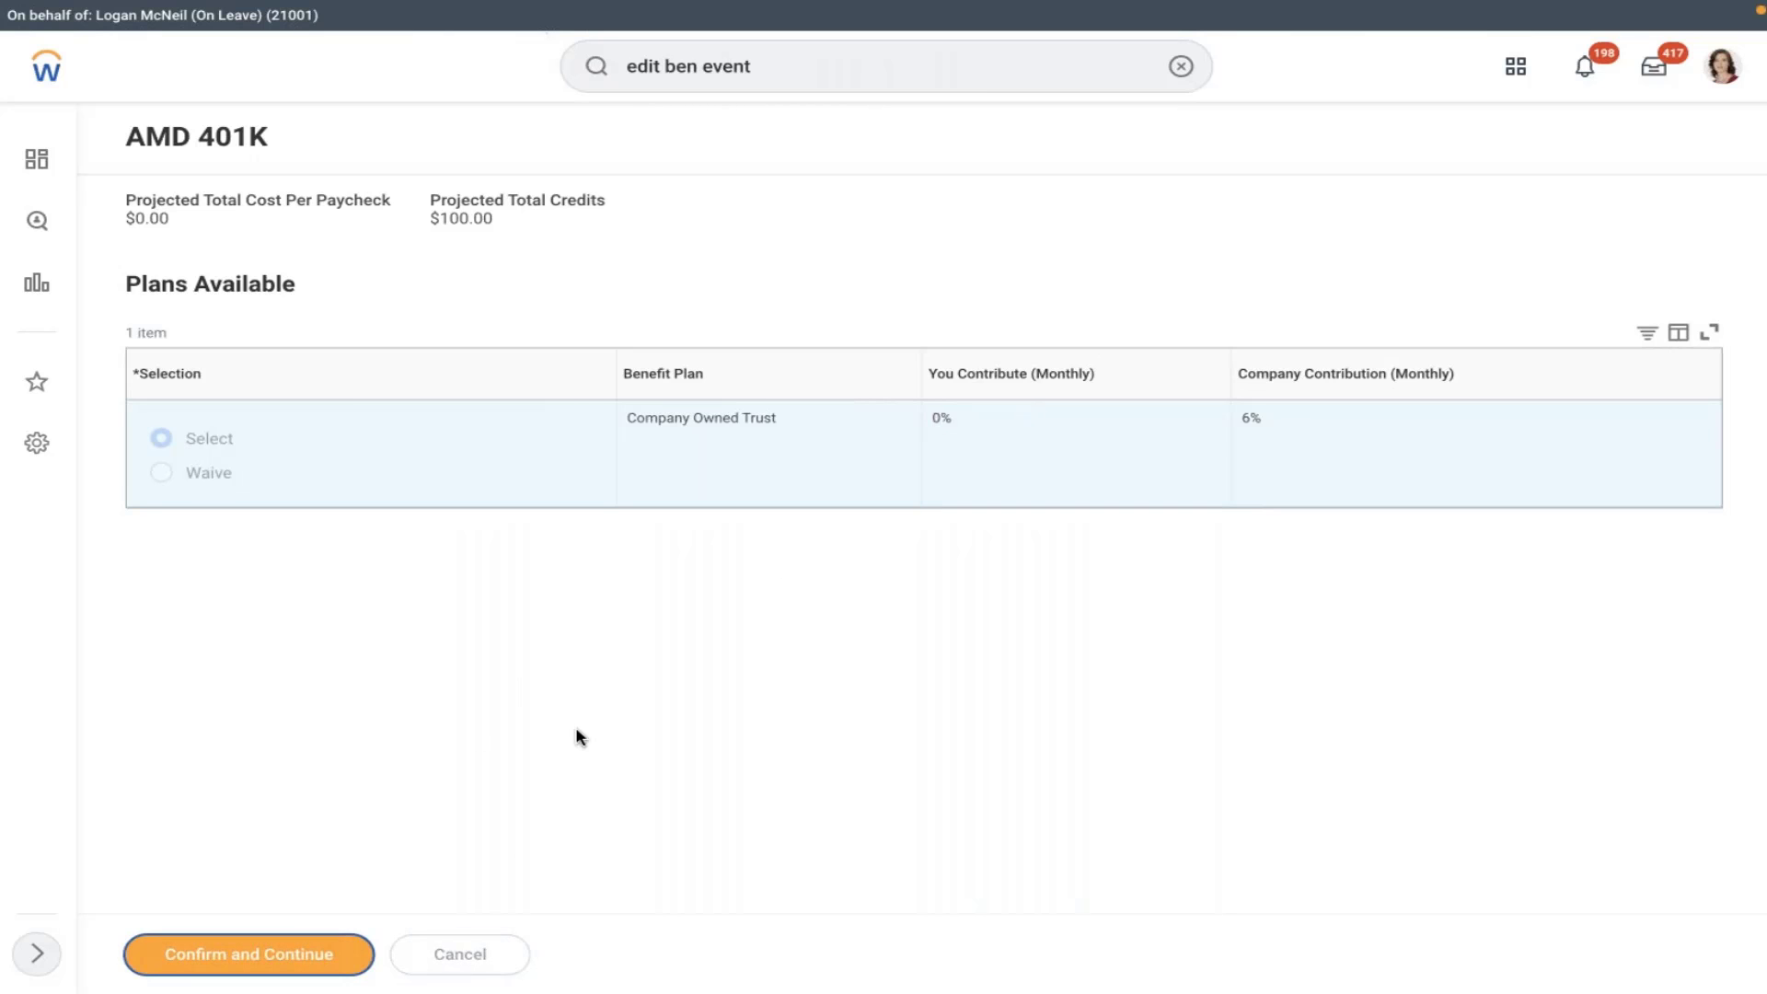
- Change the employee contribution from 0 to 10 percent
{"action": "left_click", "coordinate": [383, 450]}
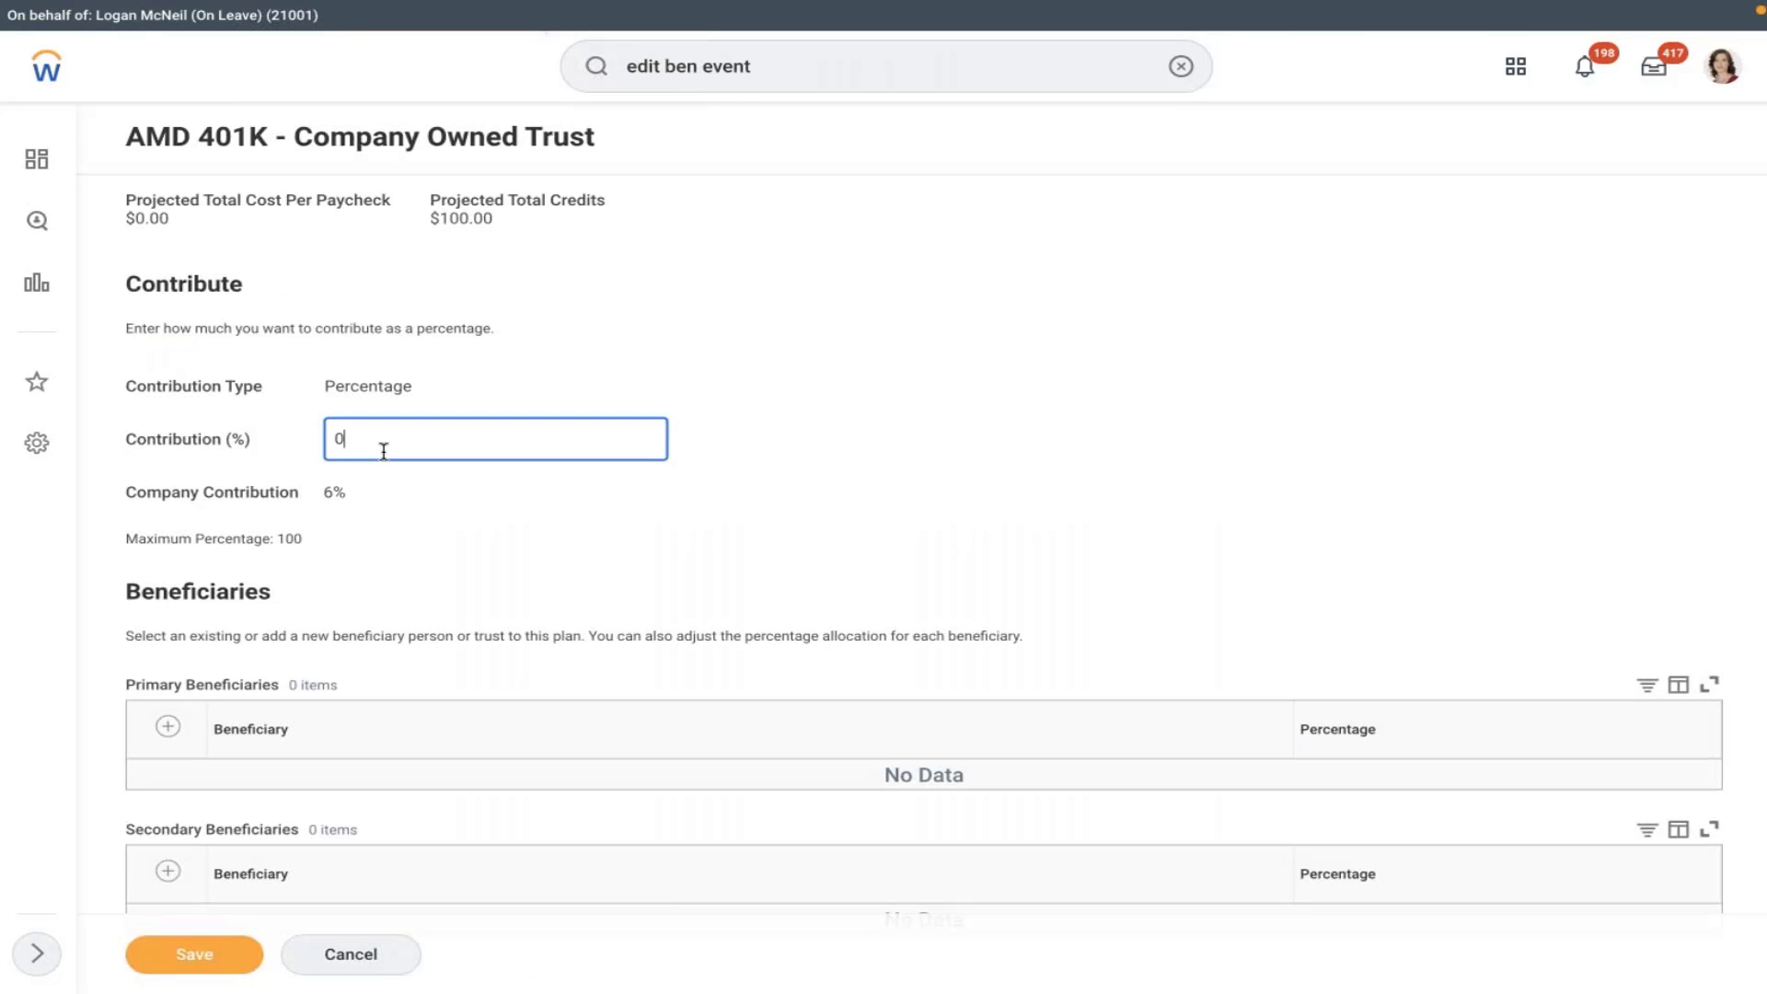
{"action": "key", "text": "BackSpace"}
{"action": "type", "text": "10"}
{"action": "left_click", "coordinate": [801, 439]}
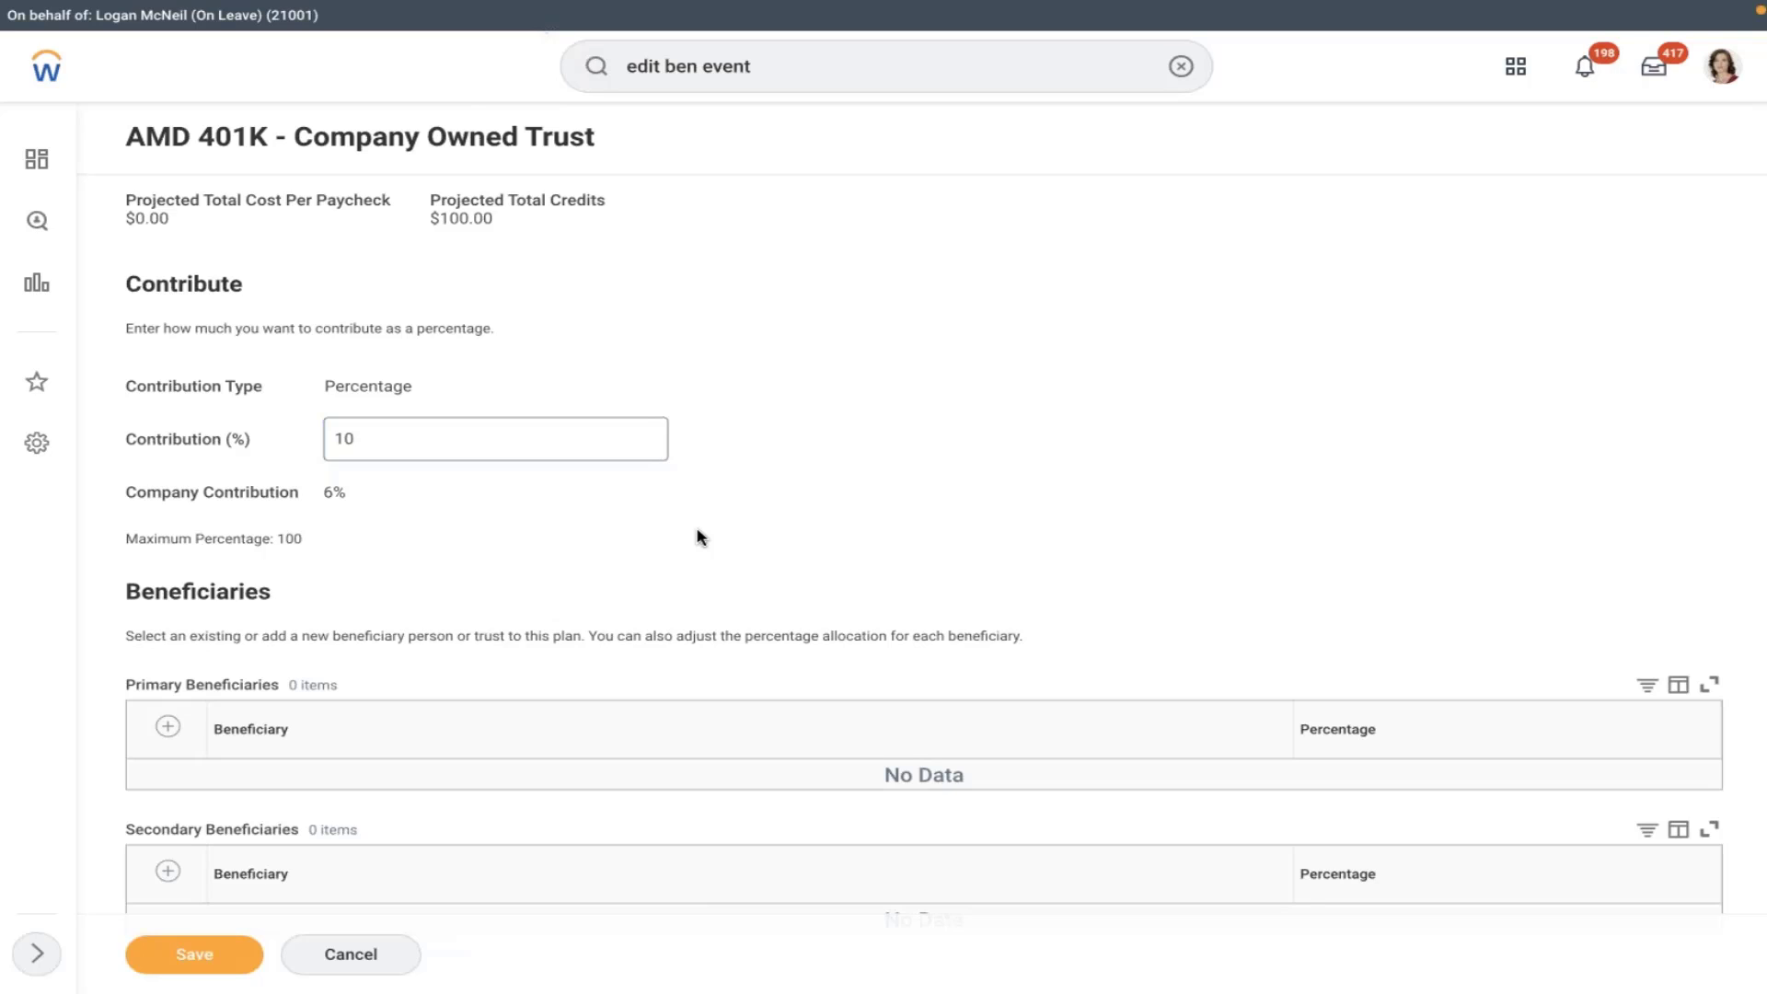
{"action": "scroll", "coordinate": [699, 538], "scroll_direction": "down", "scroll_amount": 1}
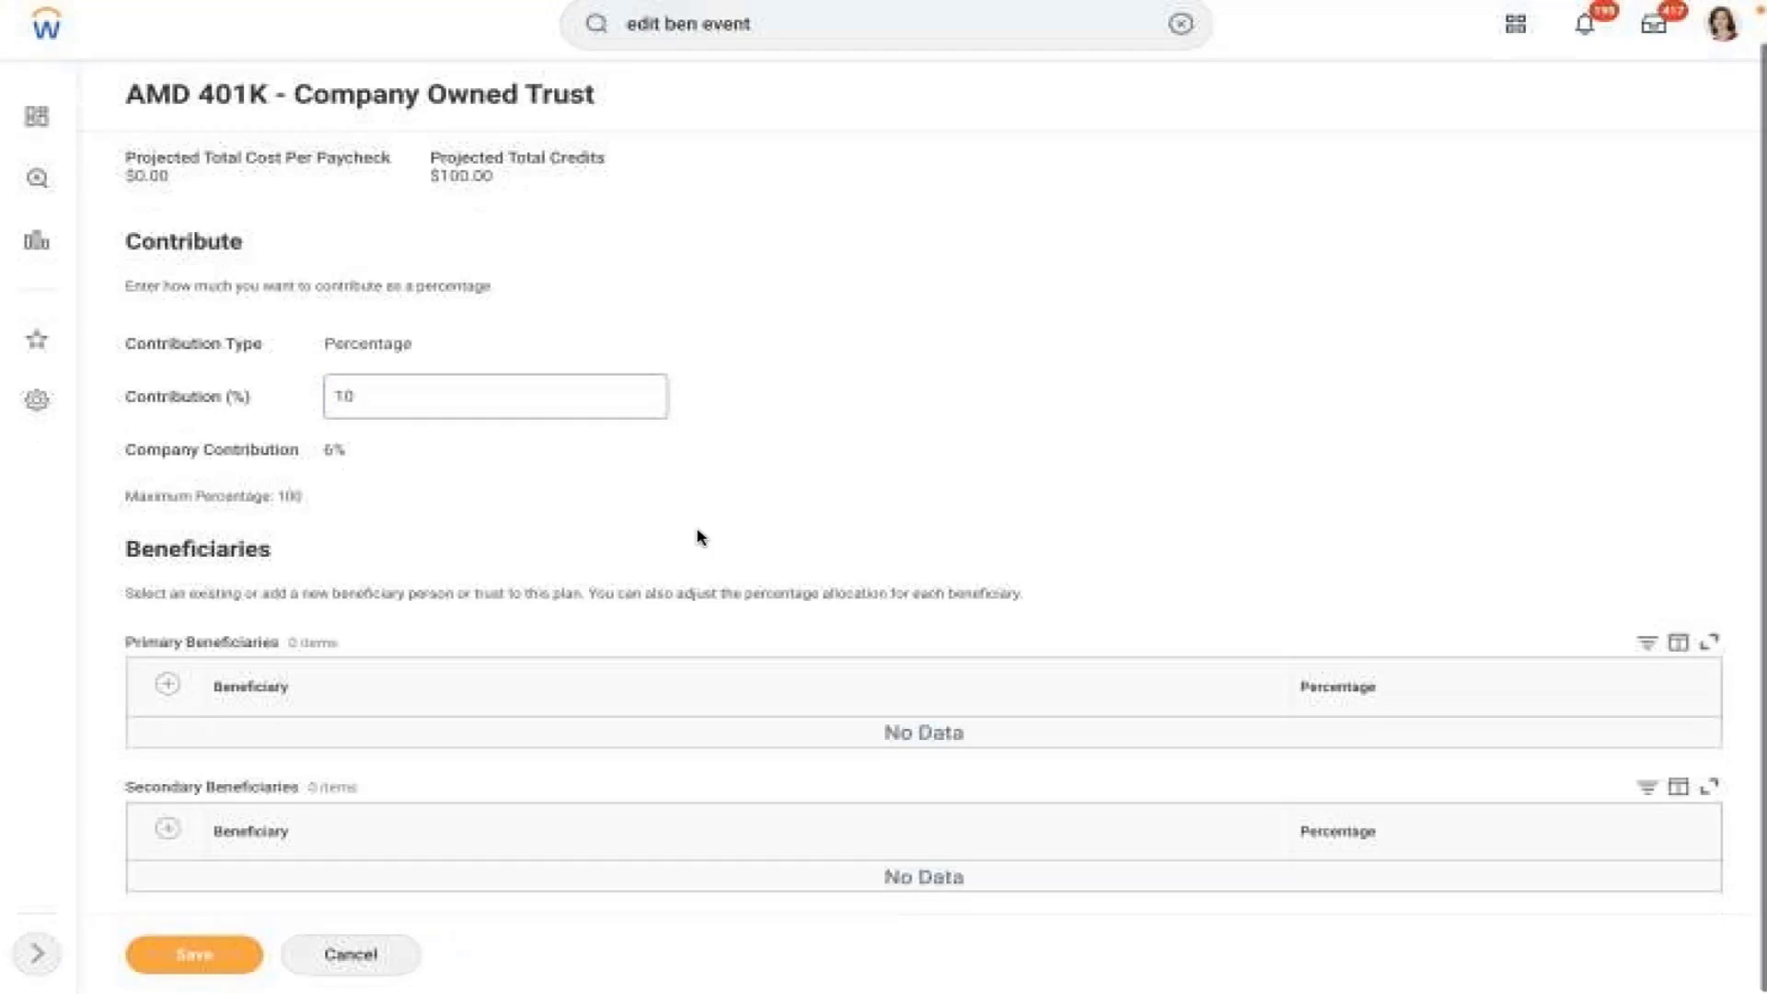
- Add an existing beneficiary person as a primary beneficiary
{"action": "left_click", "coordinate": [168, 685]}
{"action": "left_click", "coordinate": [461, 769]}
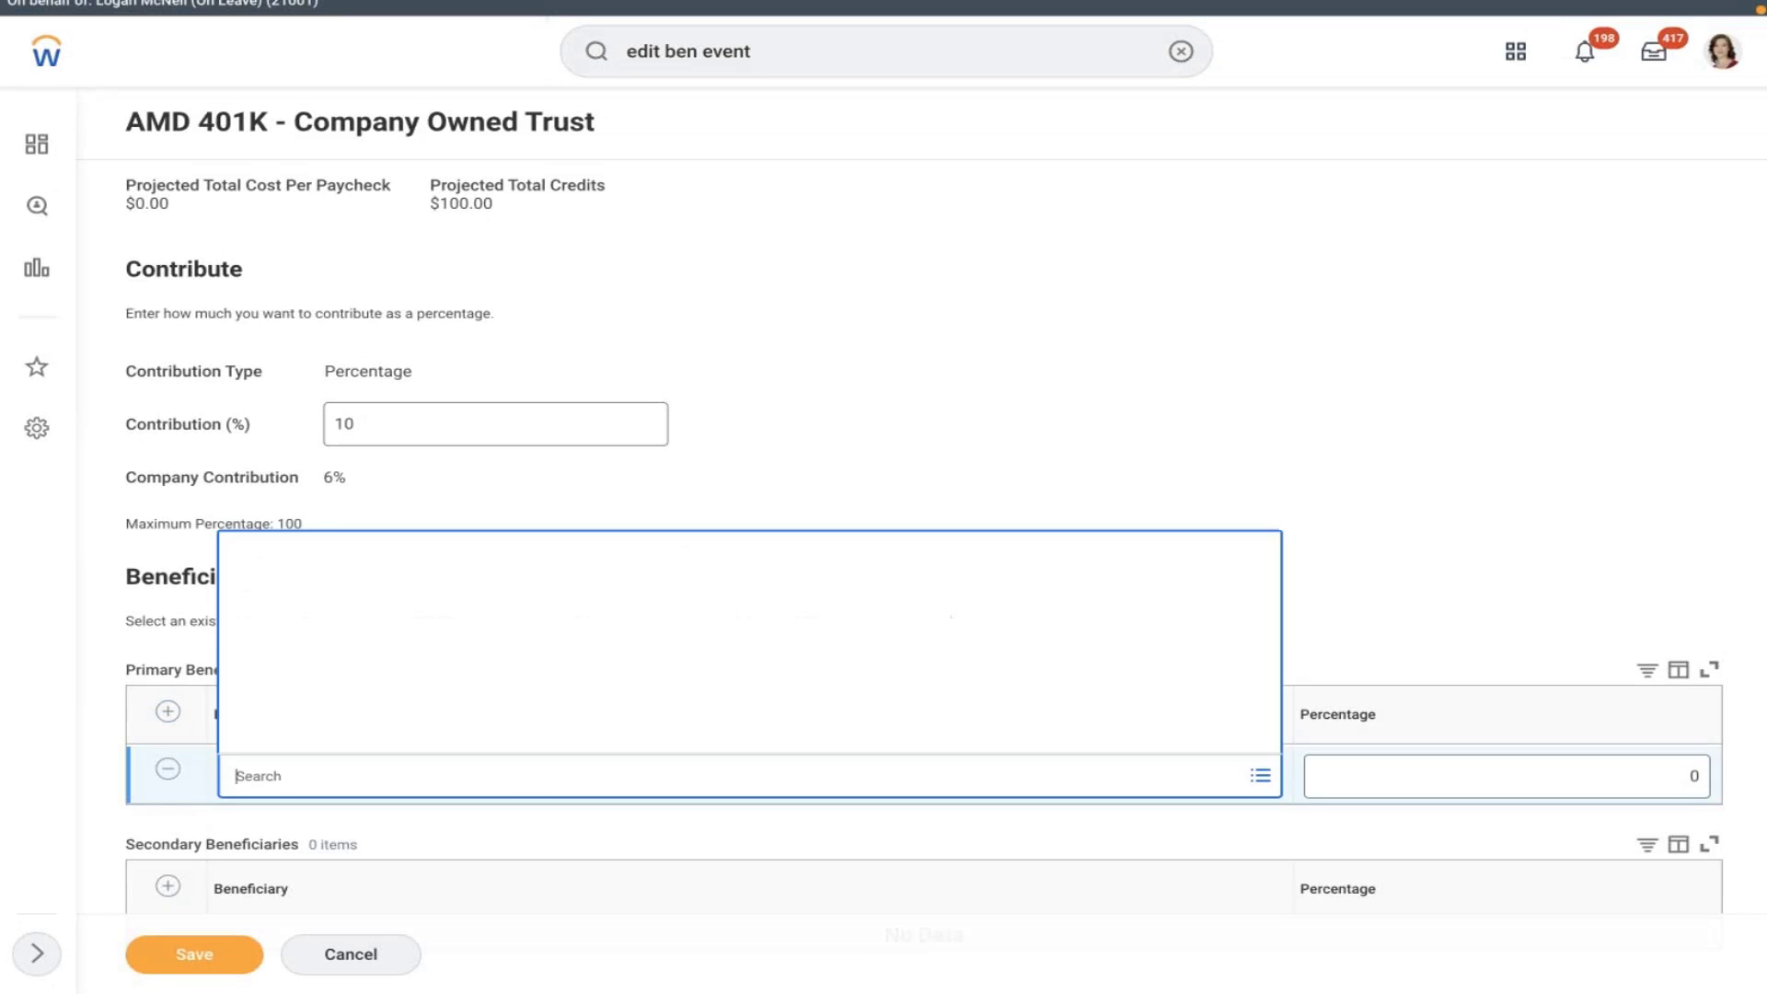
{"action": "left_click", "coordinate": [295, 664]}
{"action": "left_click", "coordinate": [430, 679]}
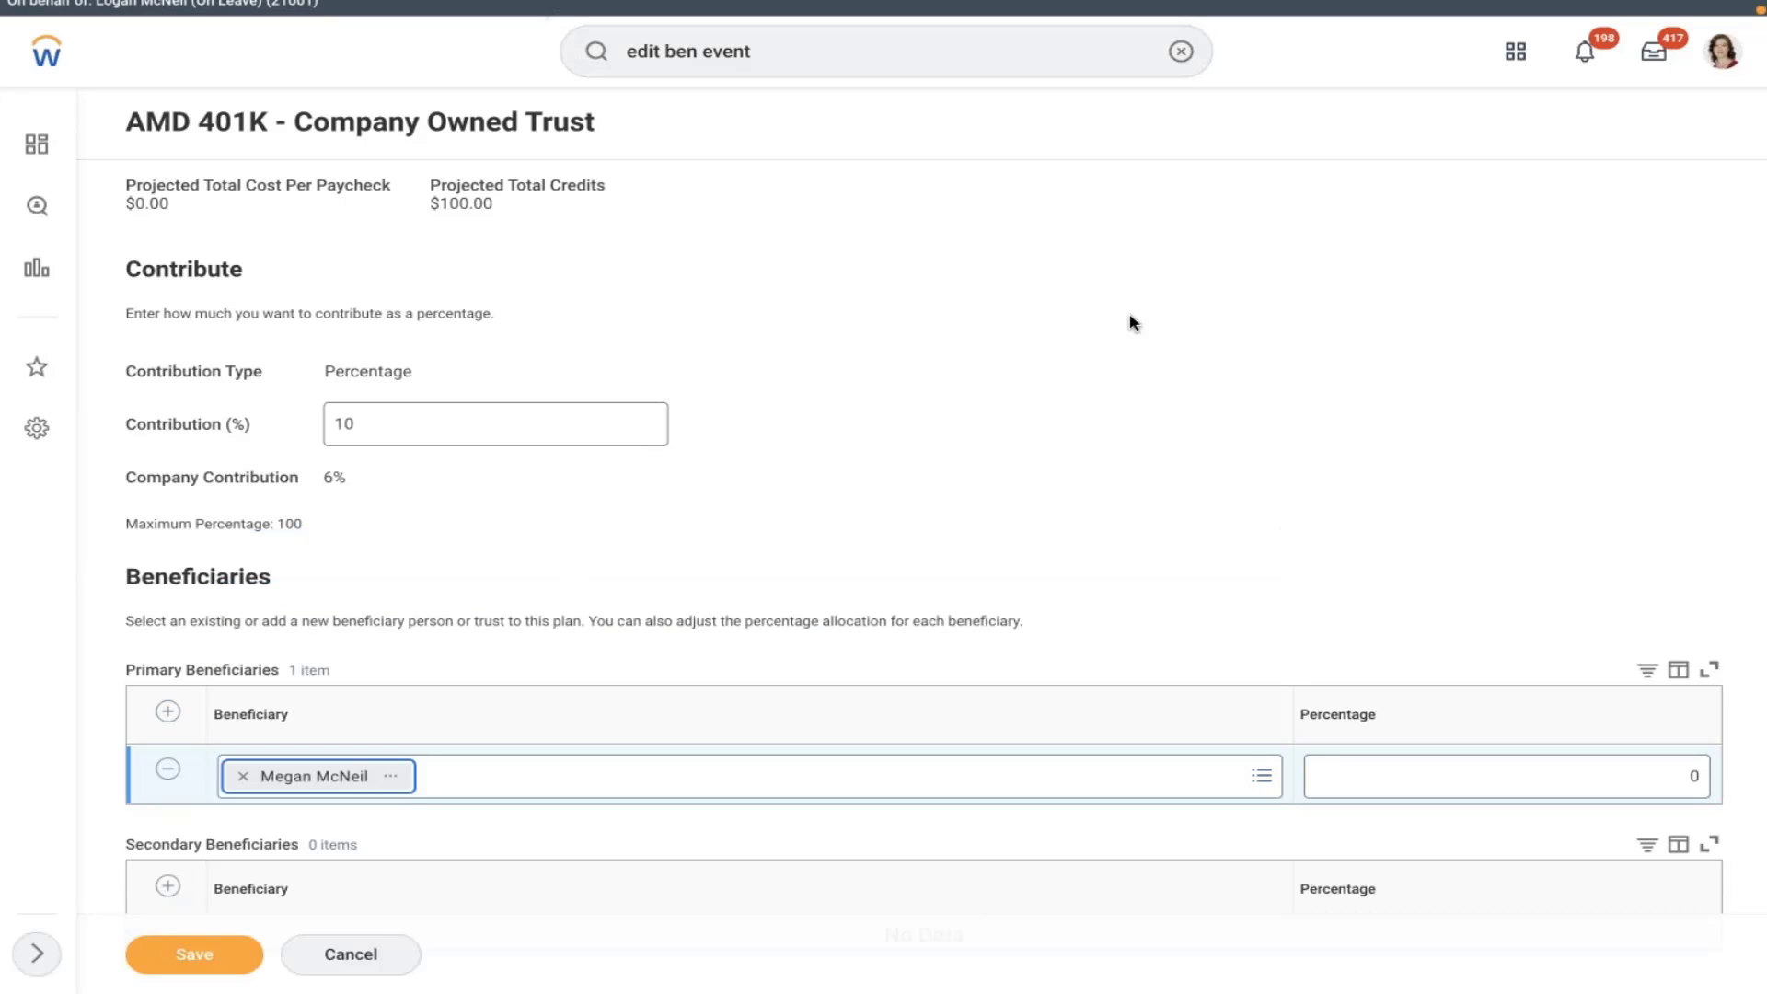
{"action": "left_click", "coordinate": [1417, 628]}
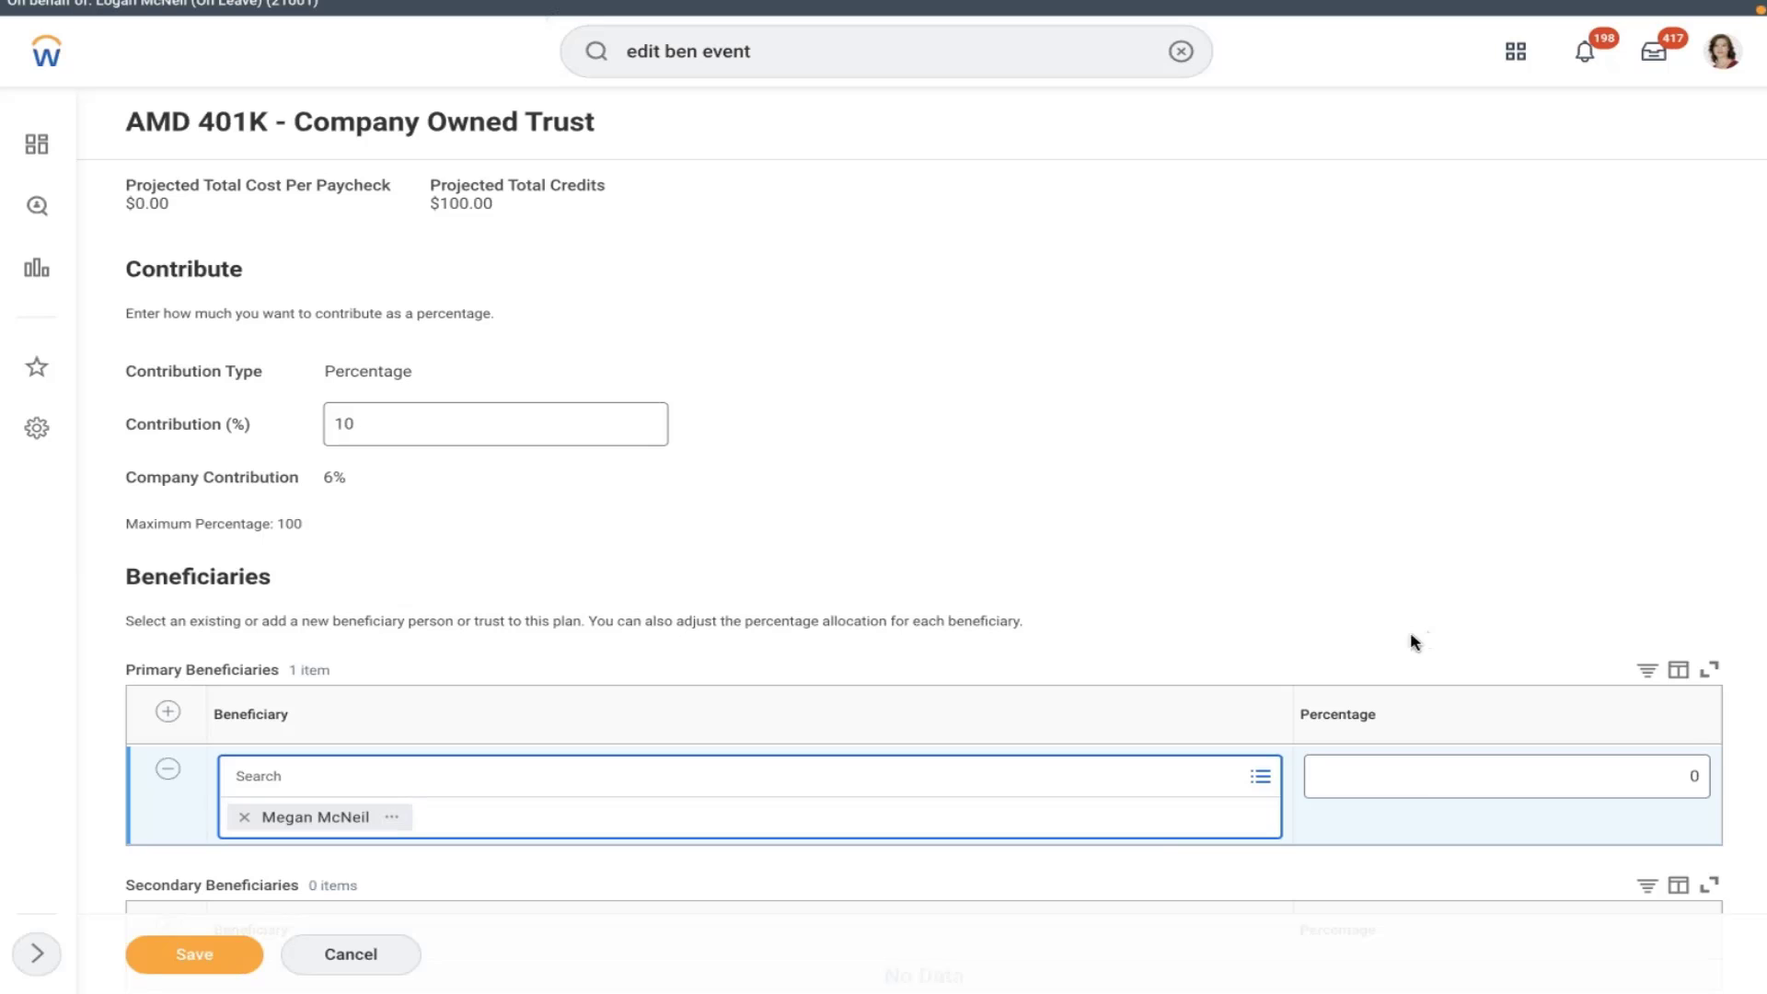
- Save with 101 percent, read the 'must total 100' error, and clear that percentage
{"action": "left_click", "coordinate": [1526, 773]}
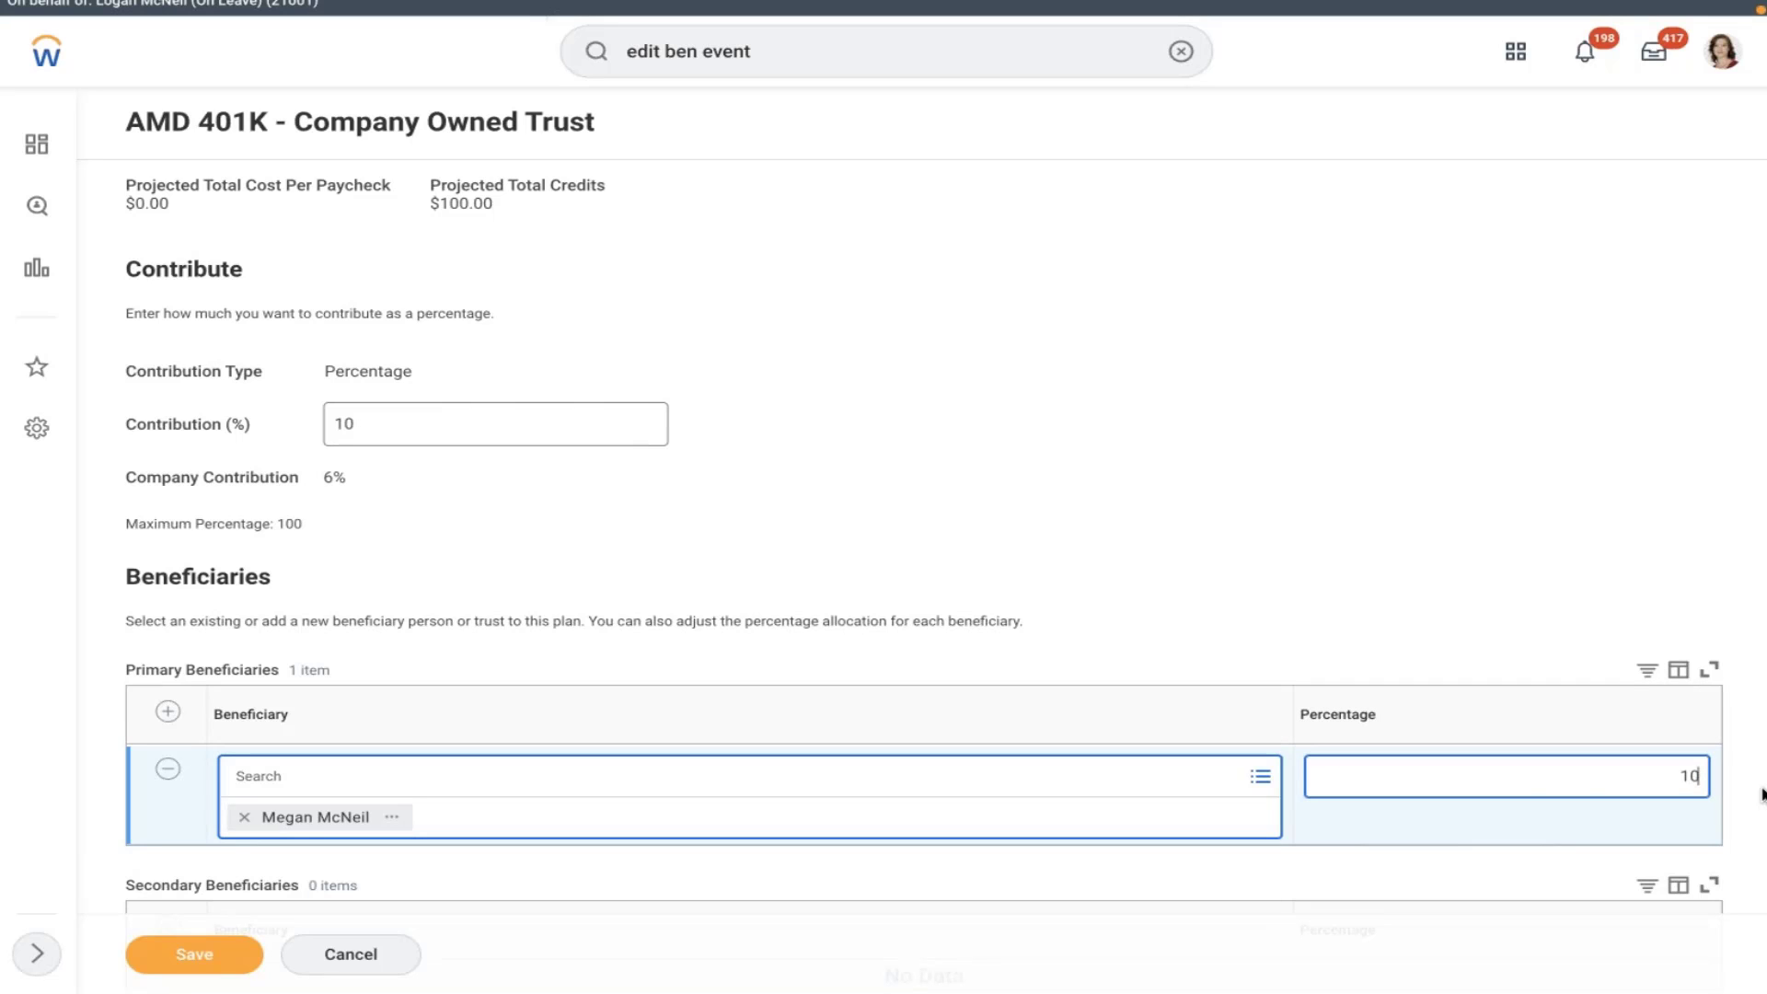
{"action": "left_click", "coordinate": [930, 236]}
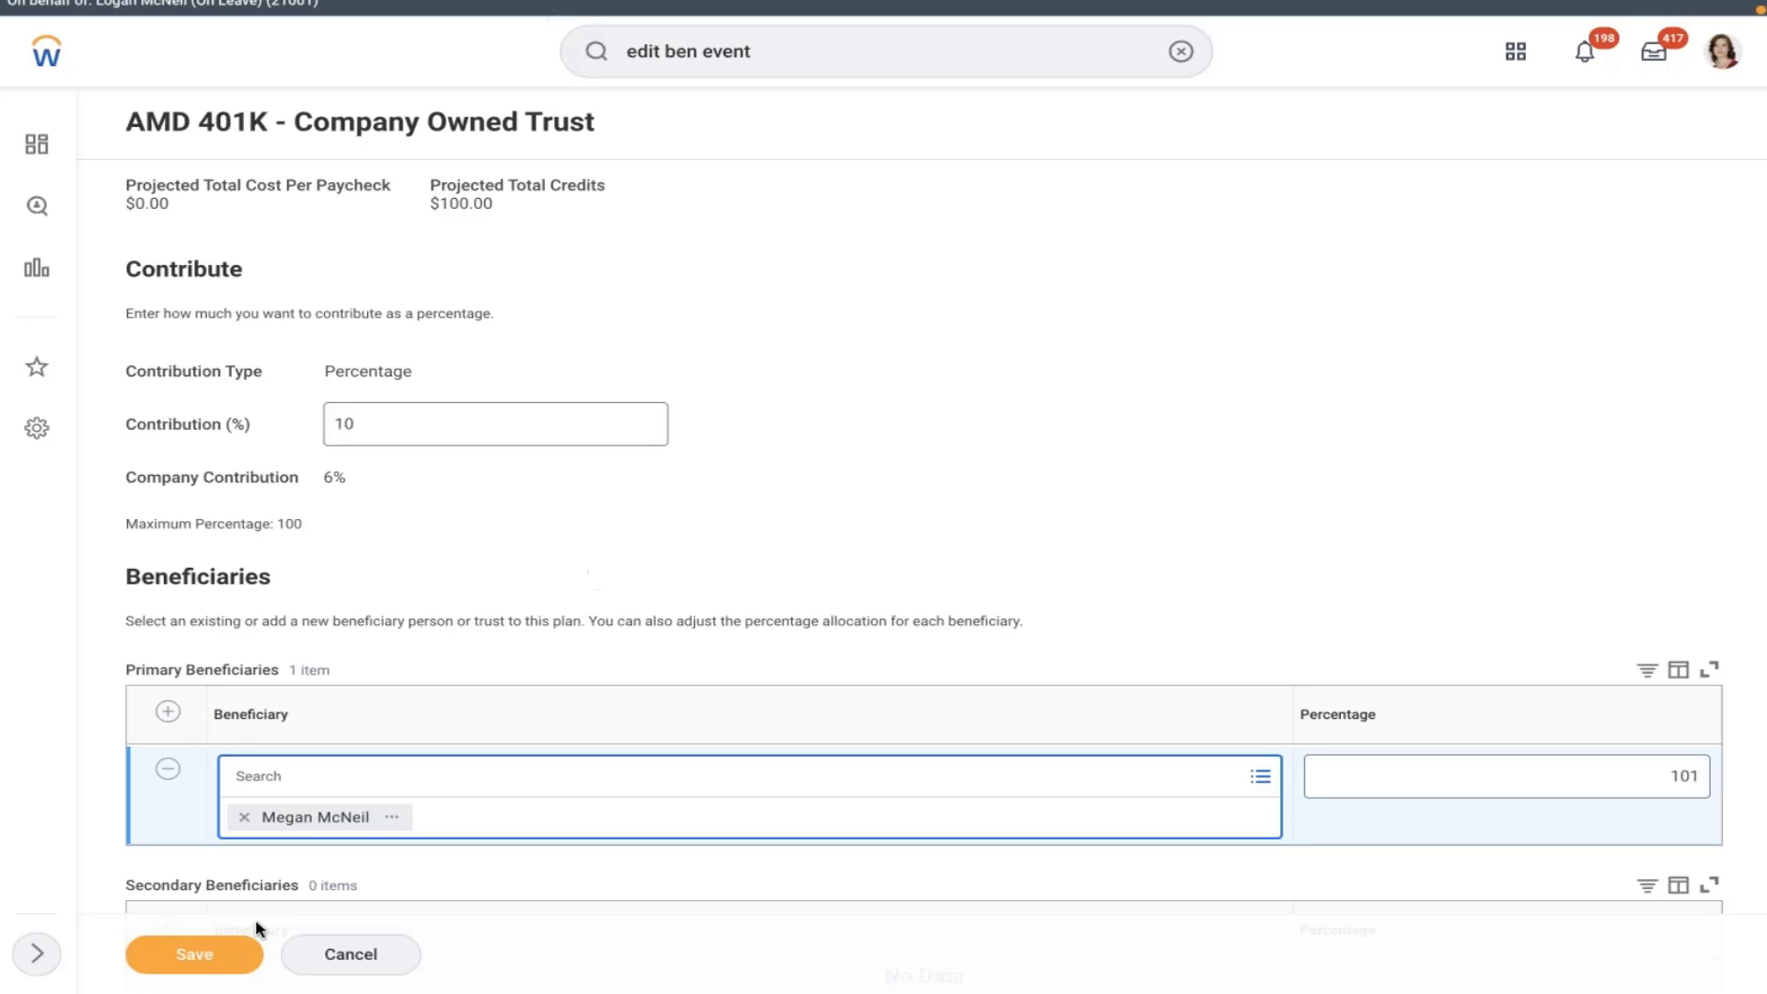
{"action": "left_click", "coordinate": [197, 954]}
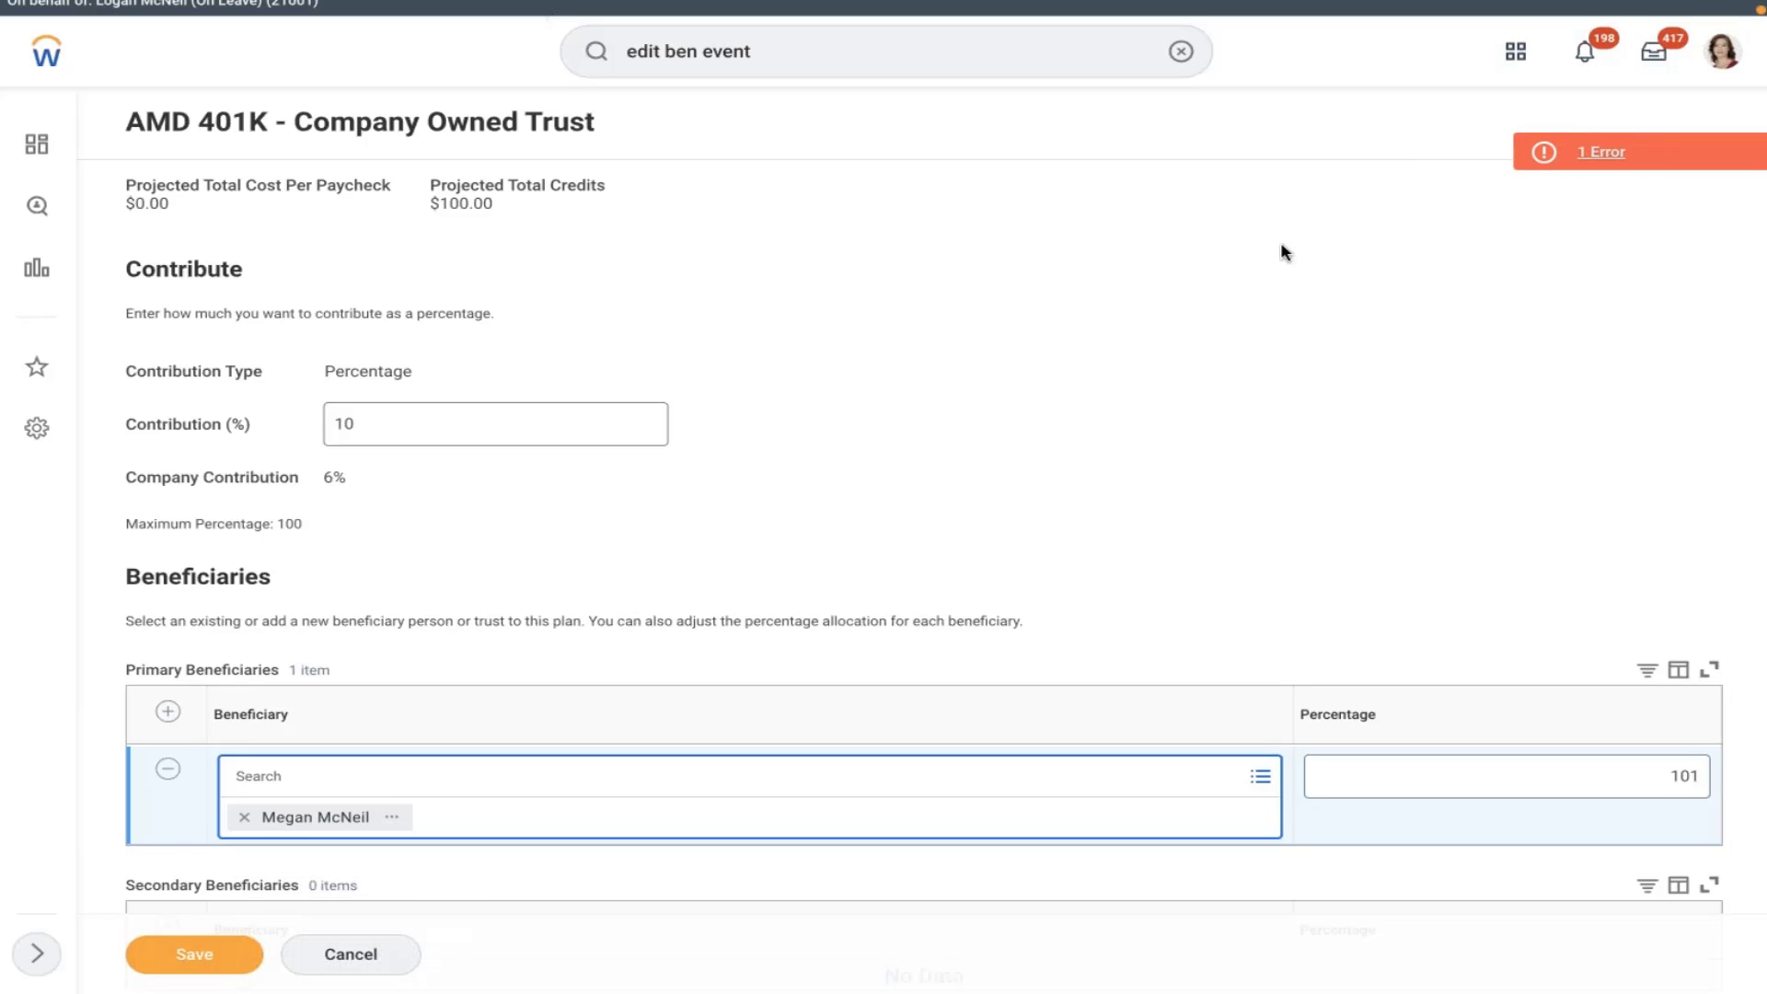
{"action": "left_click", "coordinate": [1576, 159]}
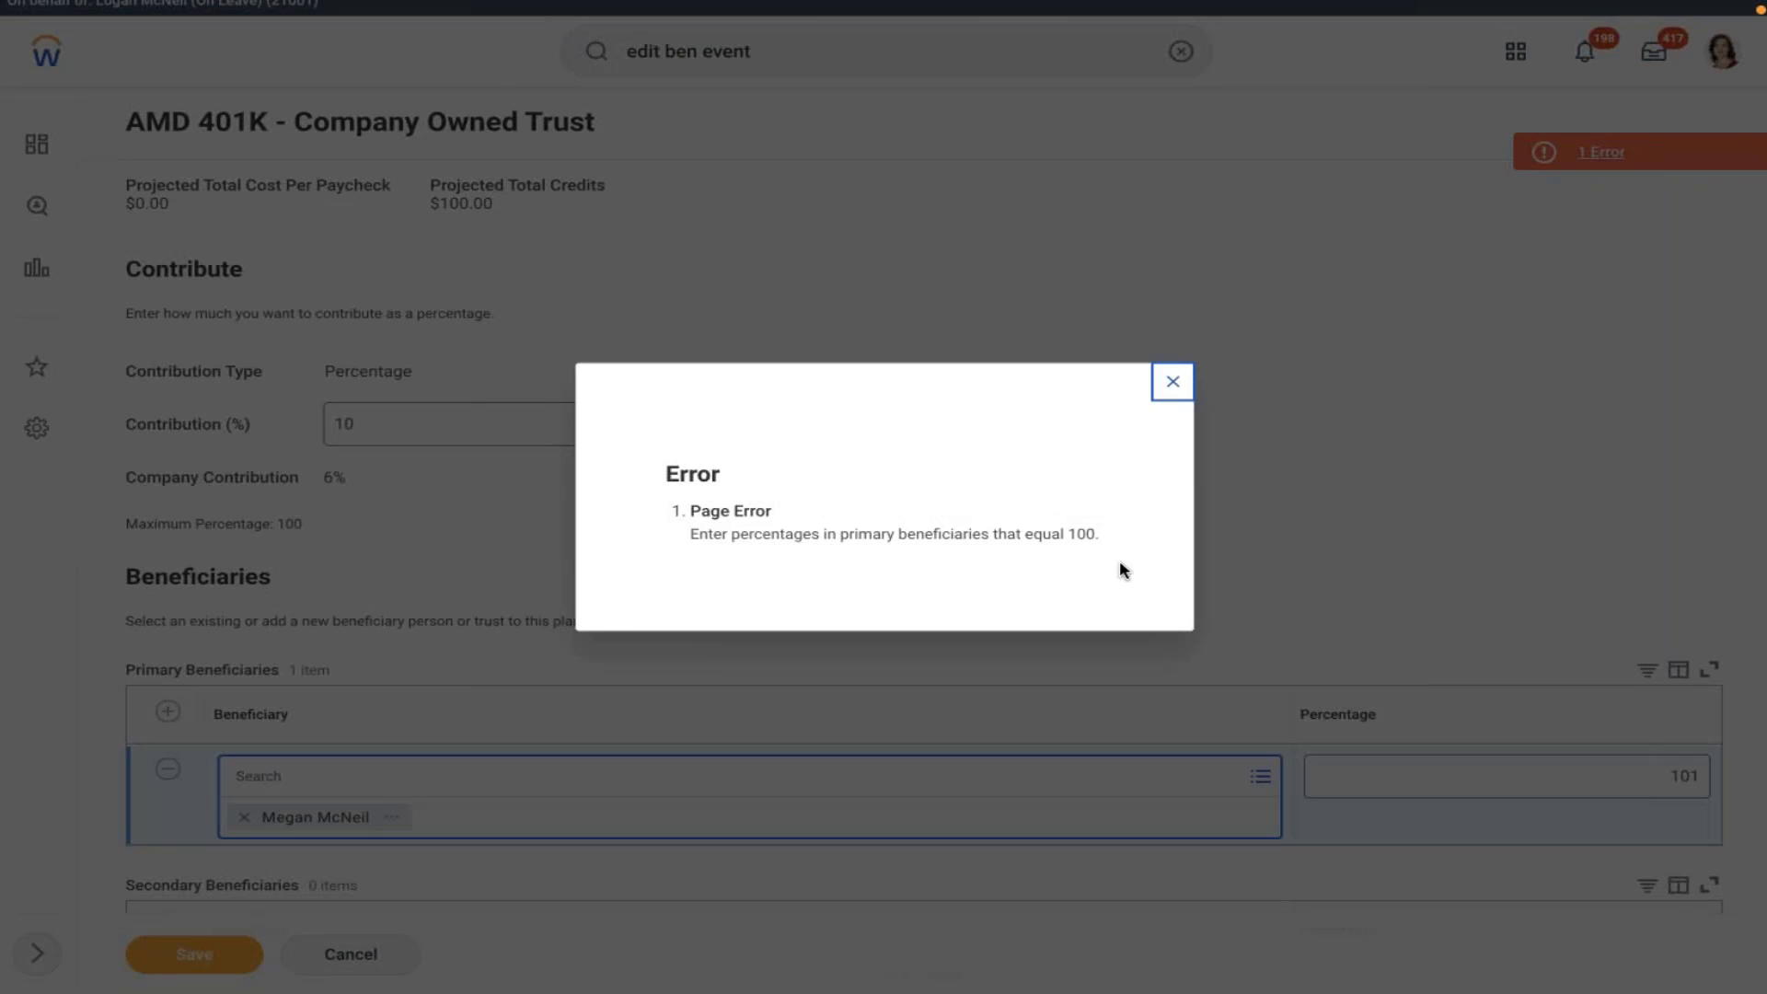
{"action": "left_click_drag", "start_coordinate": [1107, 534], "coordinate": [701, 541]}
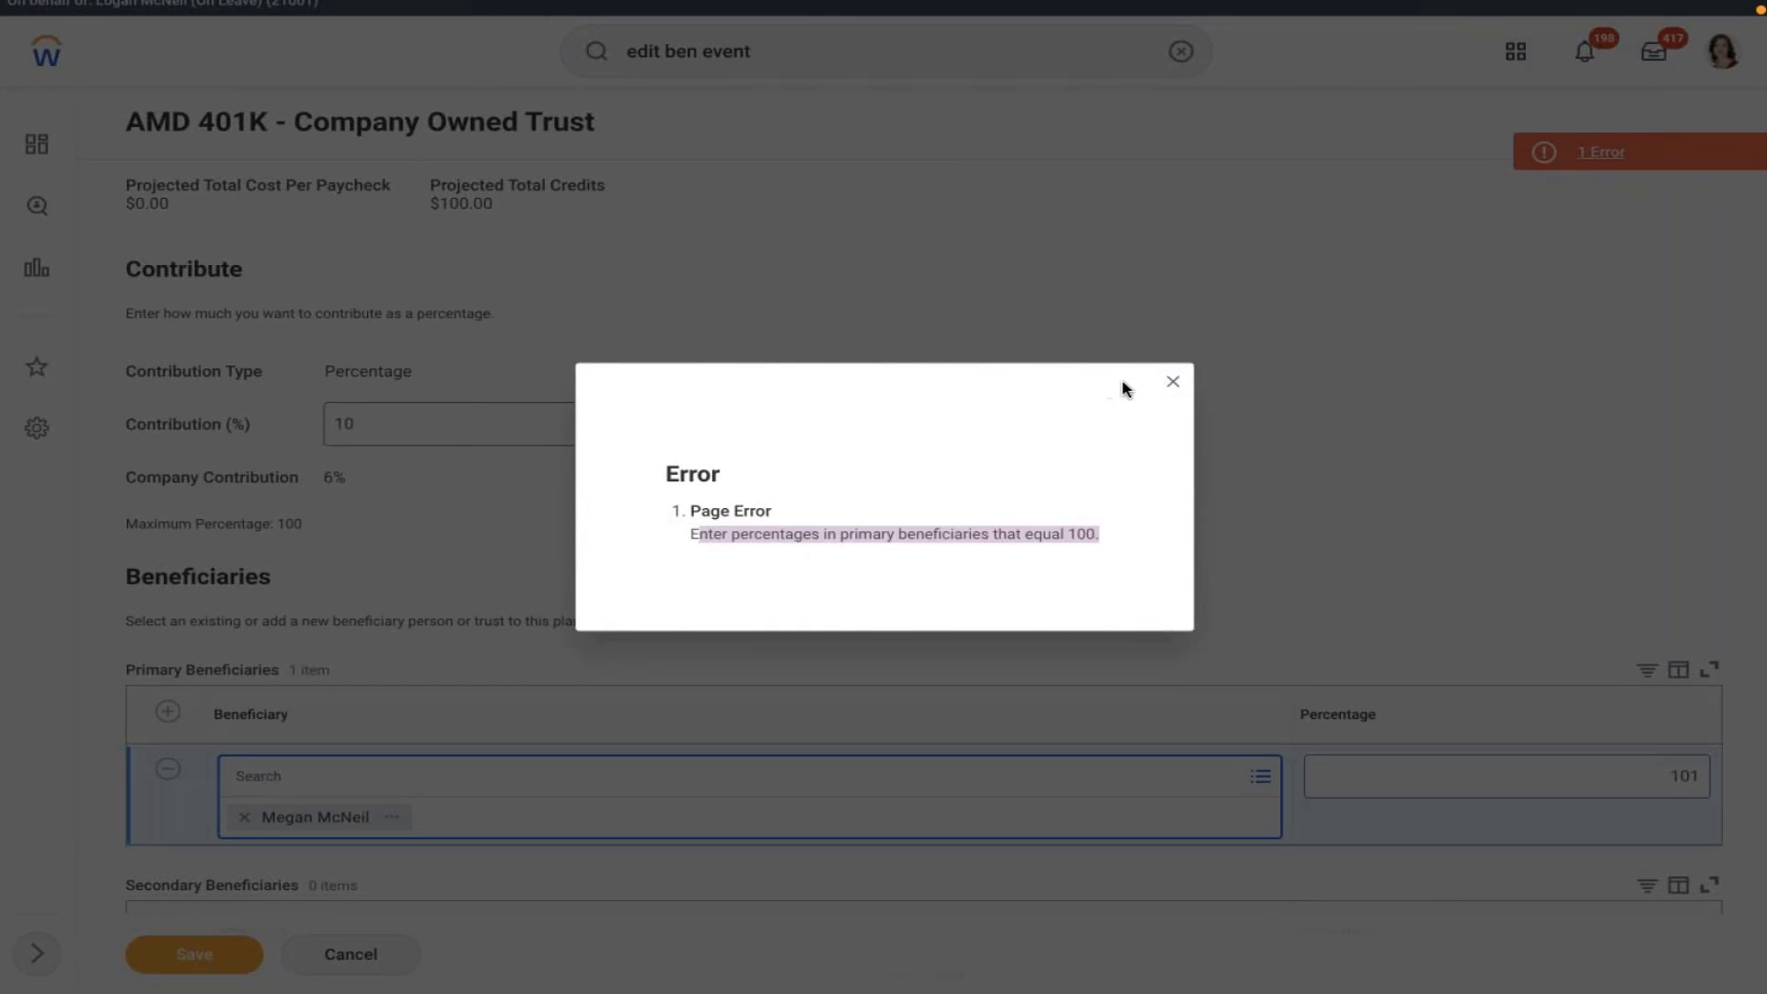
{"action": "left_click", "coordinate": [1172, 381]}
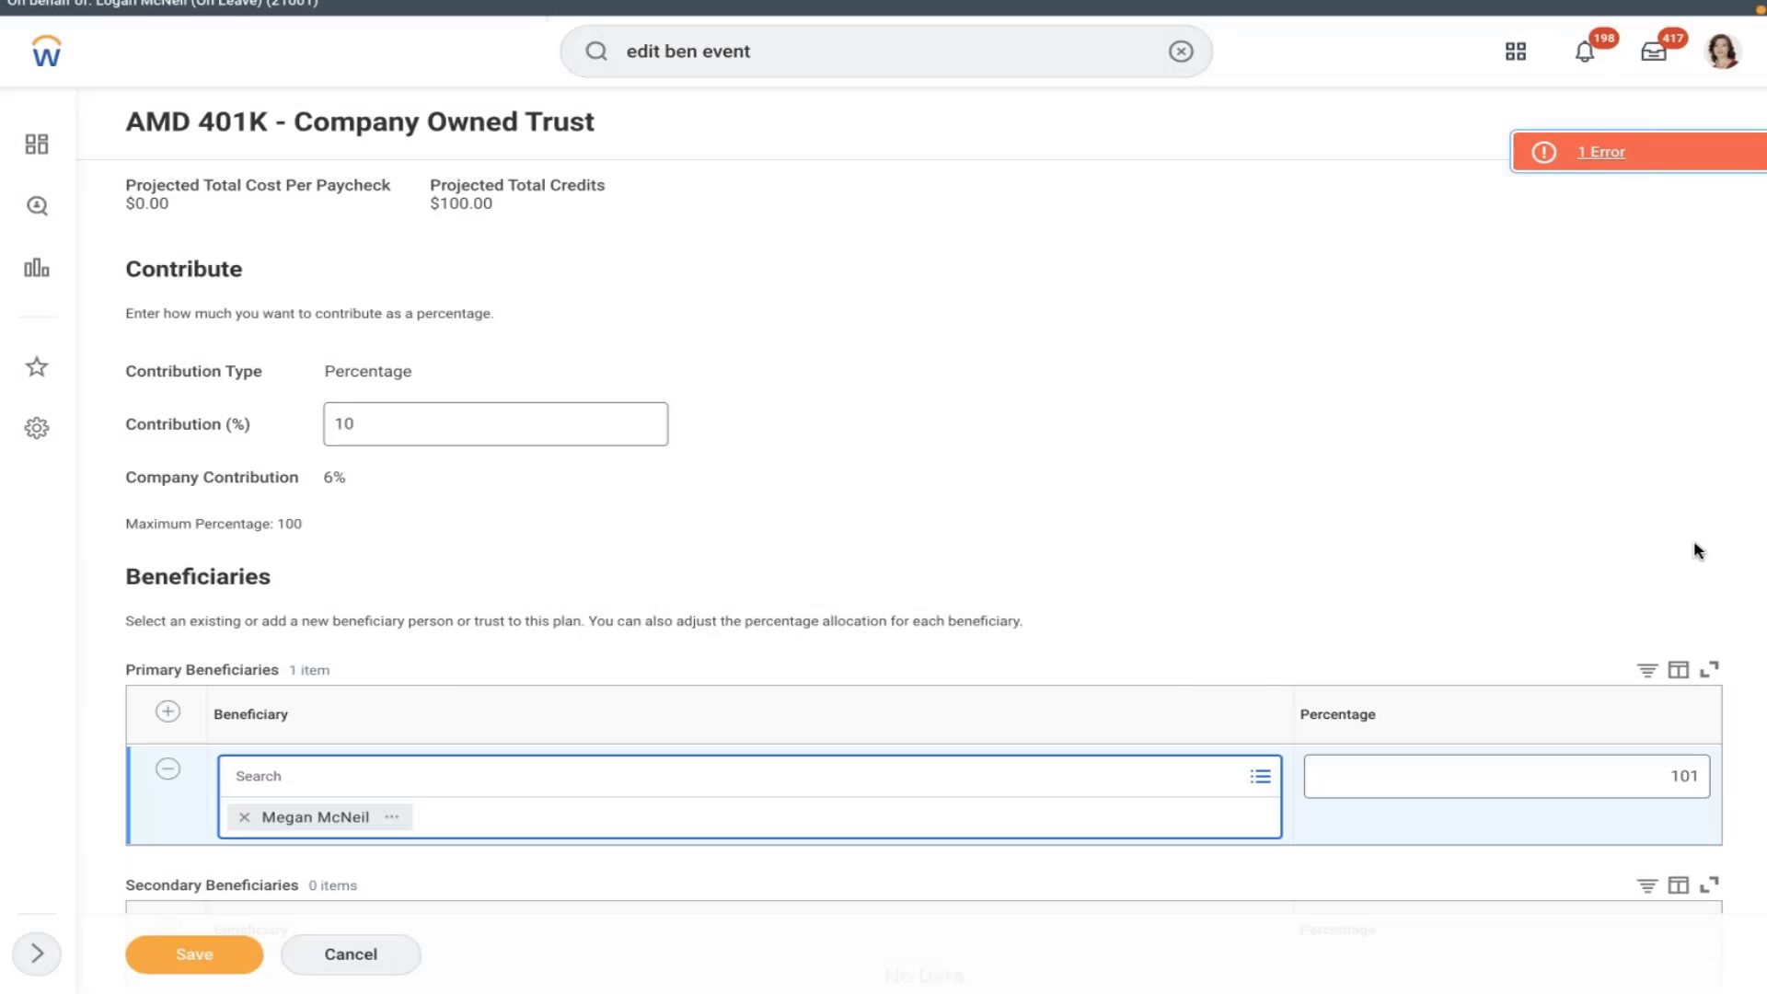
{"action": "left_click", "coordinate": [1698, 778]}
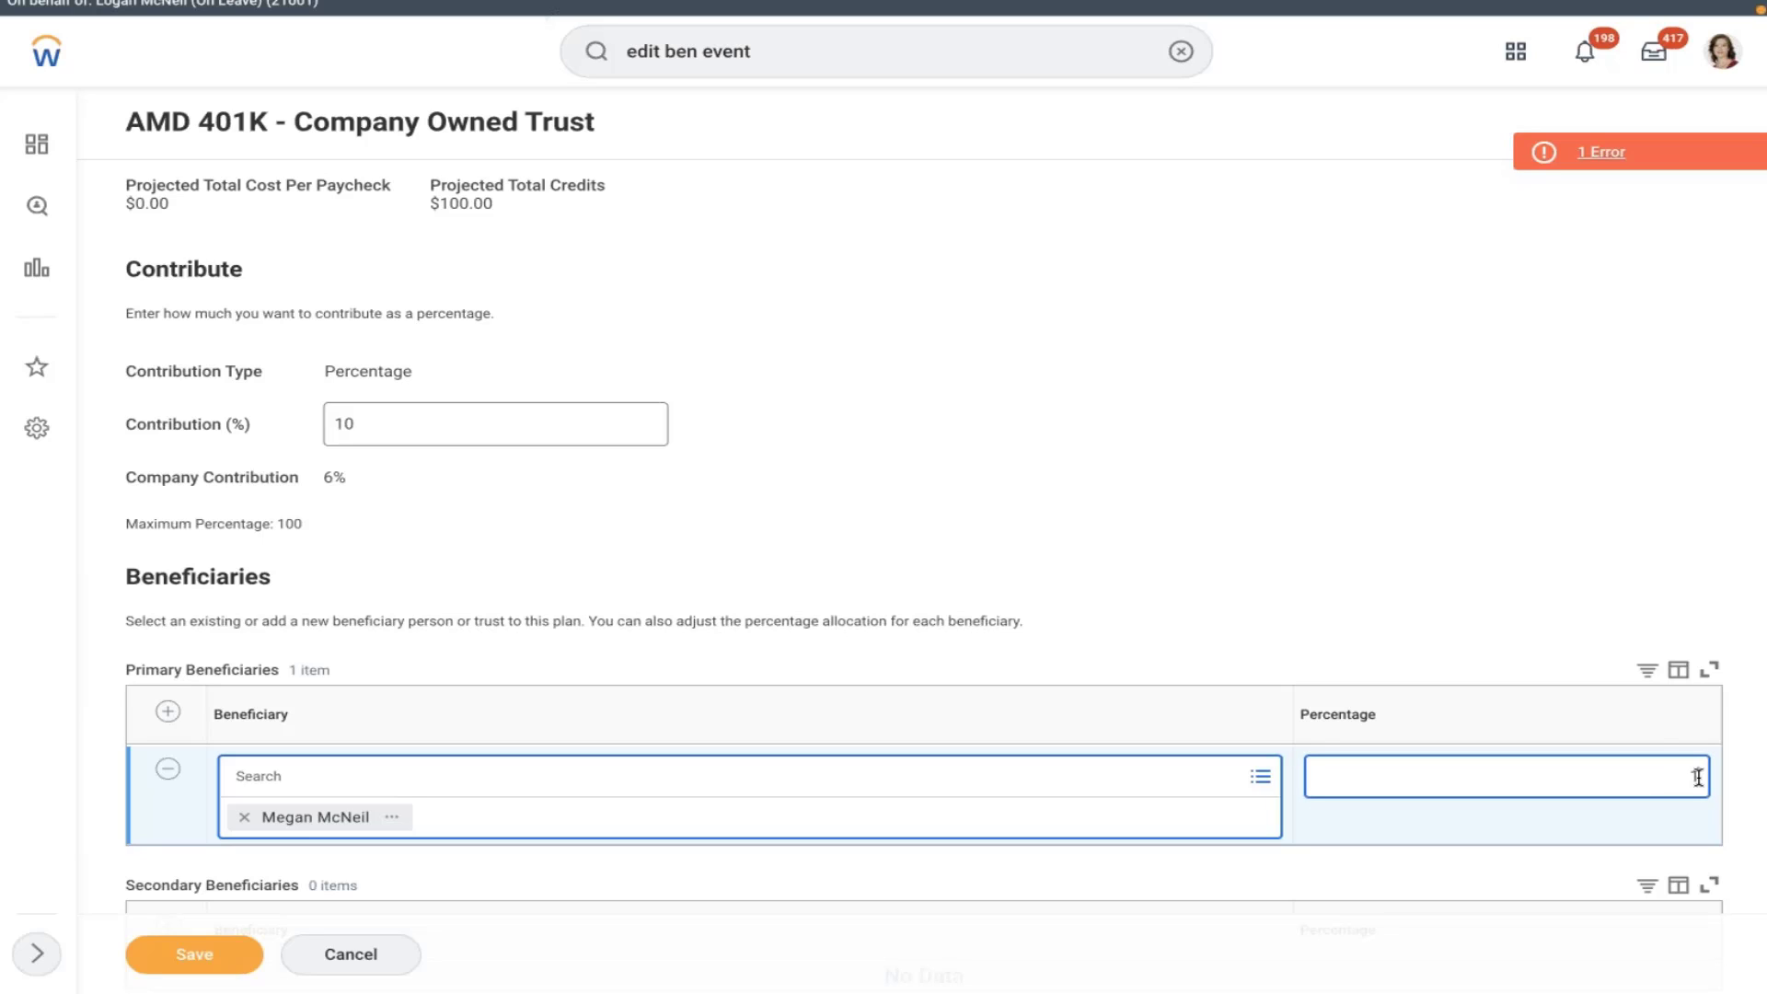
- Add the second existing beneficiary person as another primary beneficiary
{"action": "left_click", "coordinate": [168, 713]}
{"action": "left_click", "coordinate": [394, 781]}
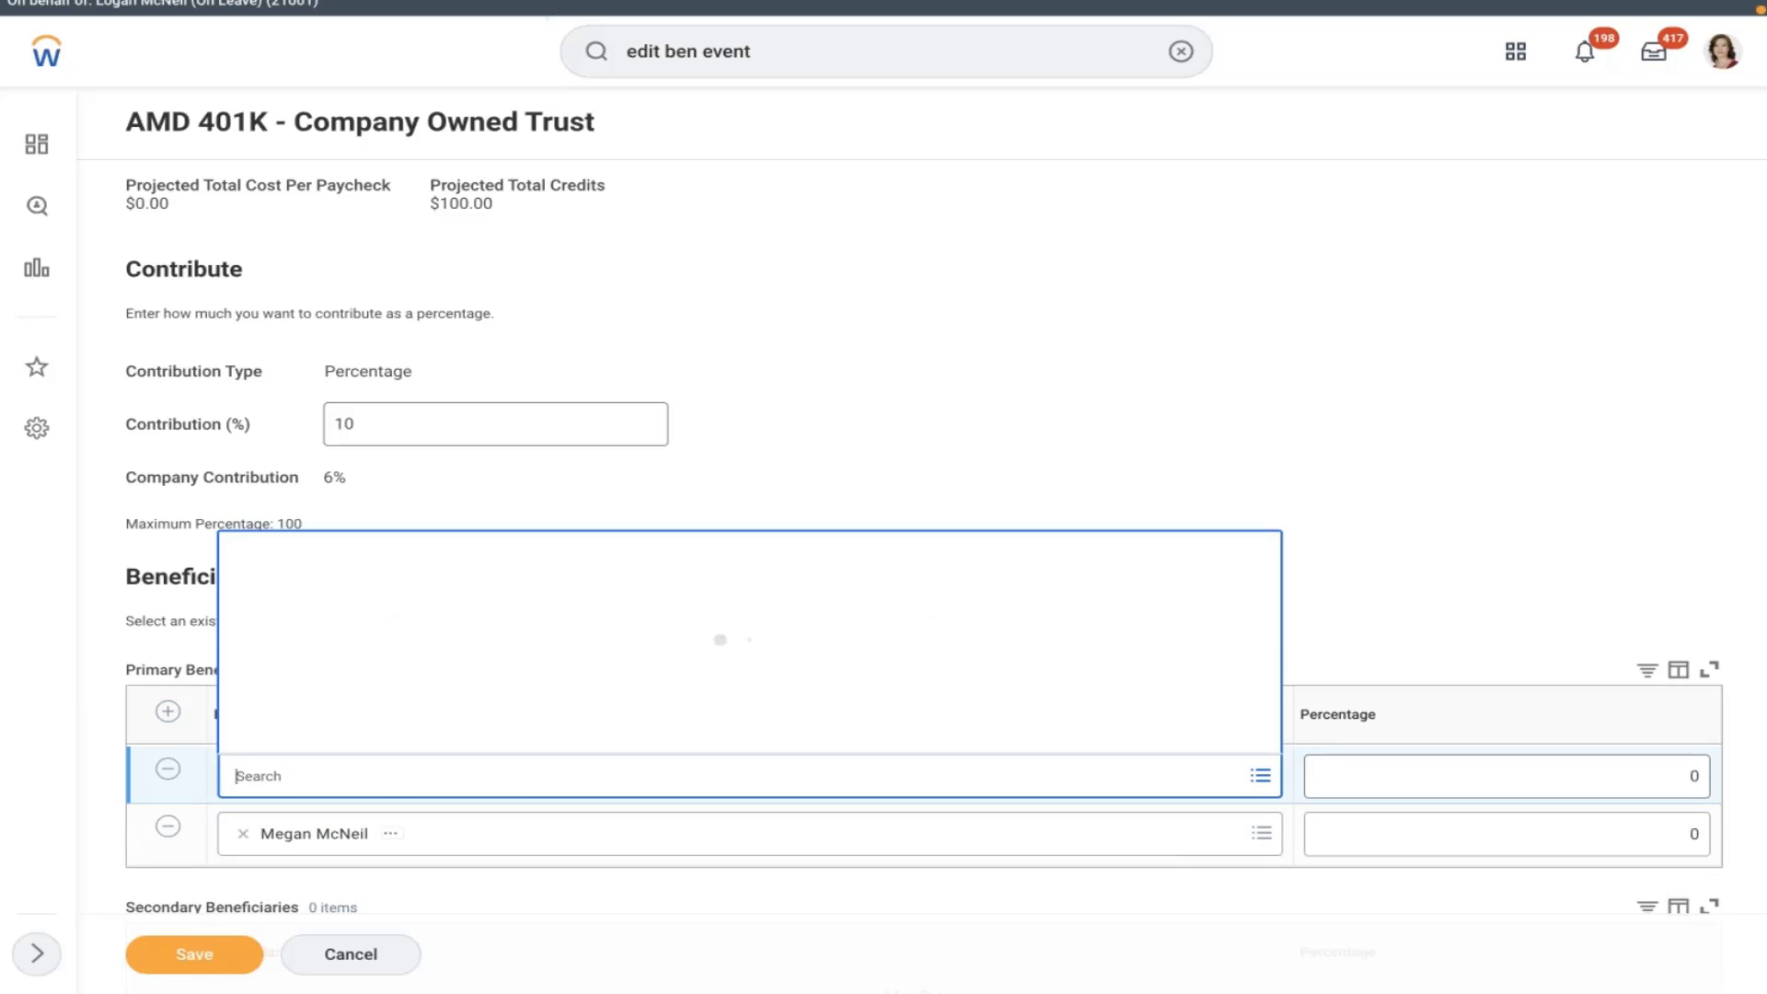
{"action": "left_click", "coordinate": [360, 666]}
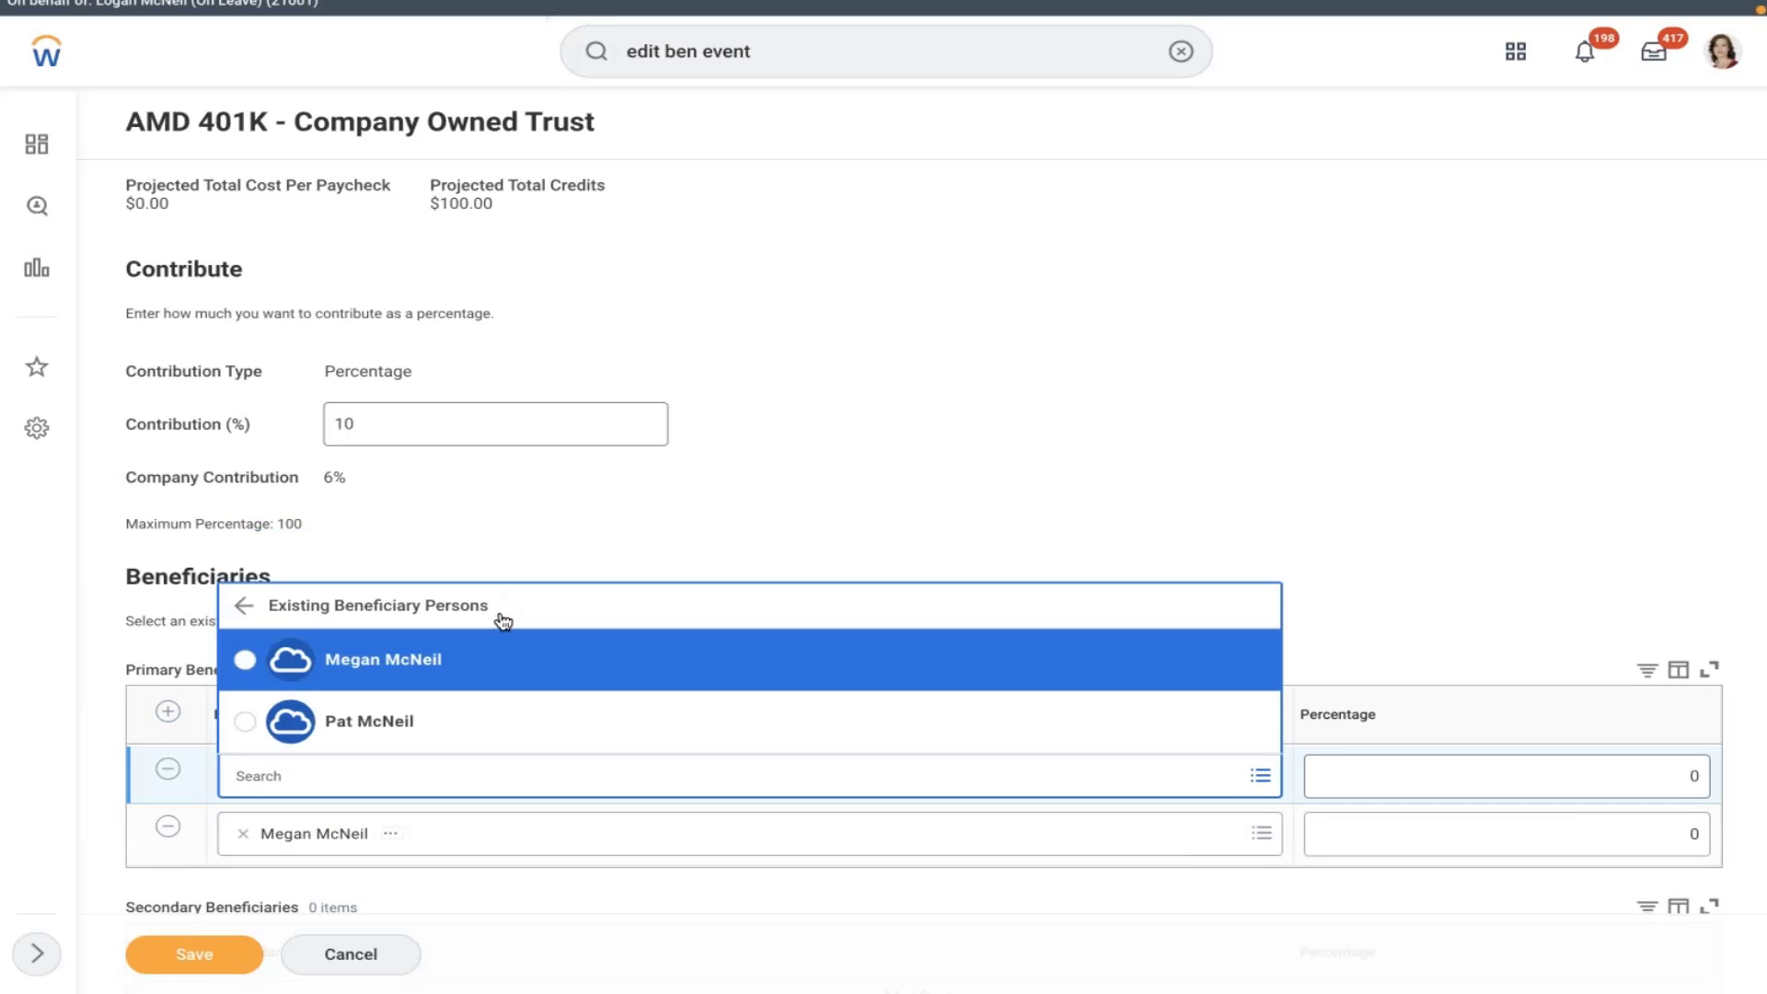
{"action": "left_click", "coordinate": [398, 725]}
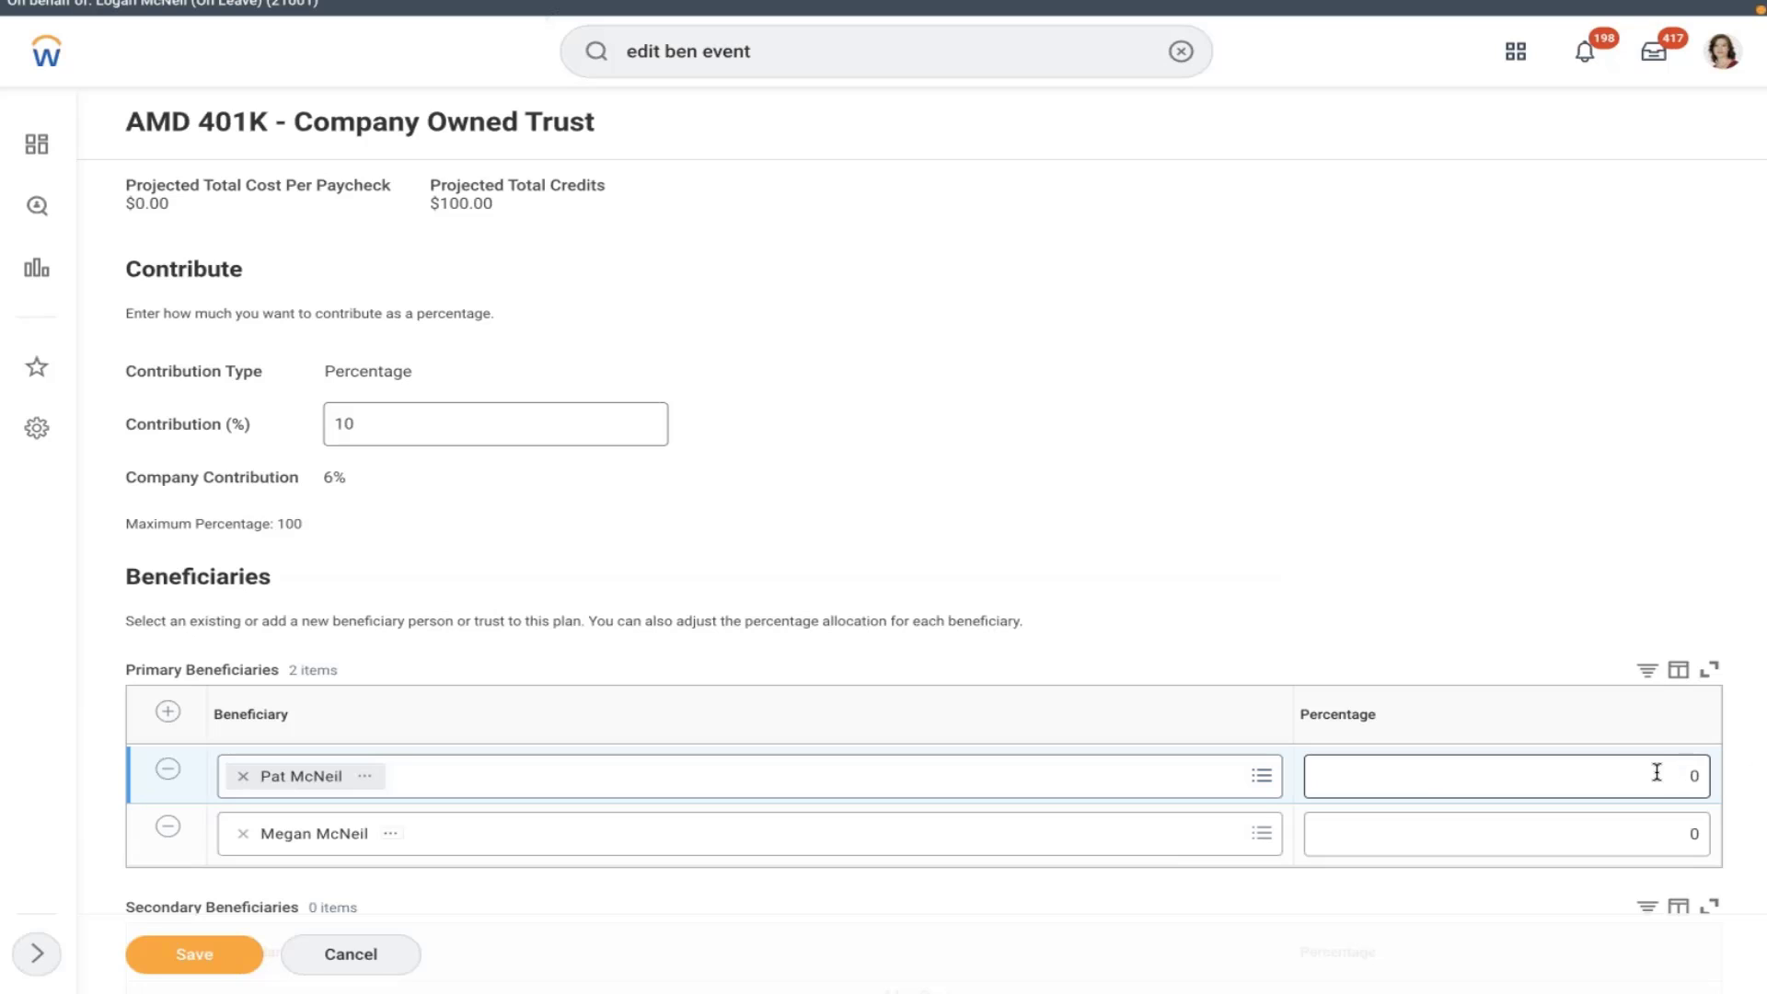
- Set both primary beneficiaries to 50 percent and save the 401K elections
{"action": "left_click", "coordinate": [1704, 773]}
{"action": "double_click", "coordinate": [1693, 775]}
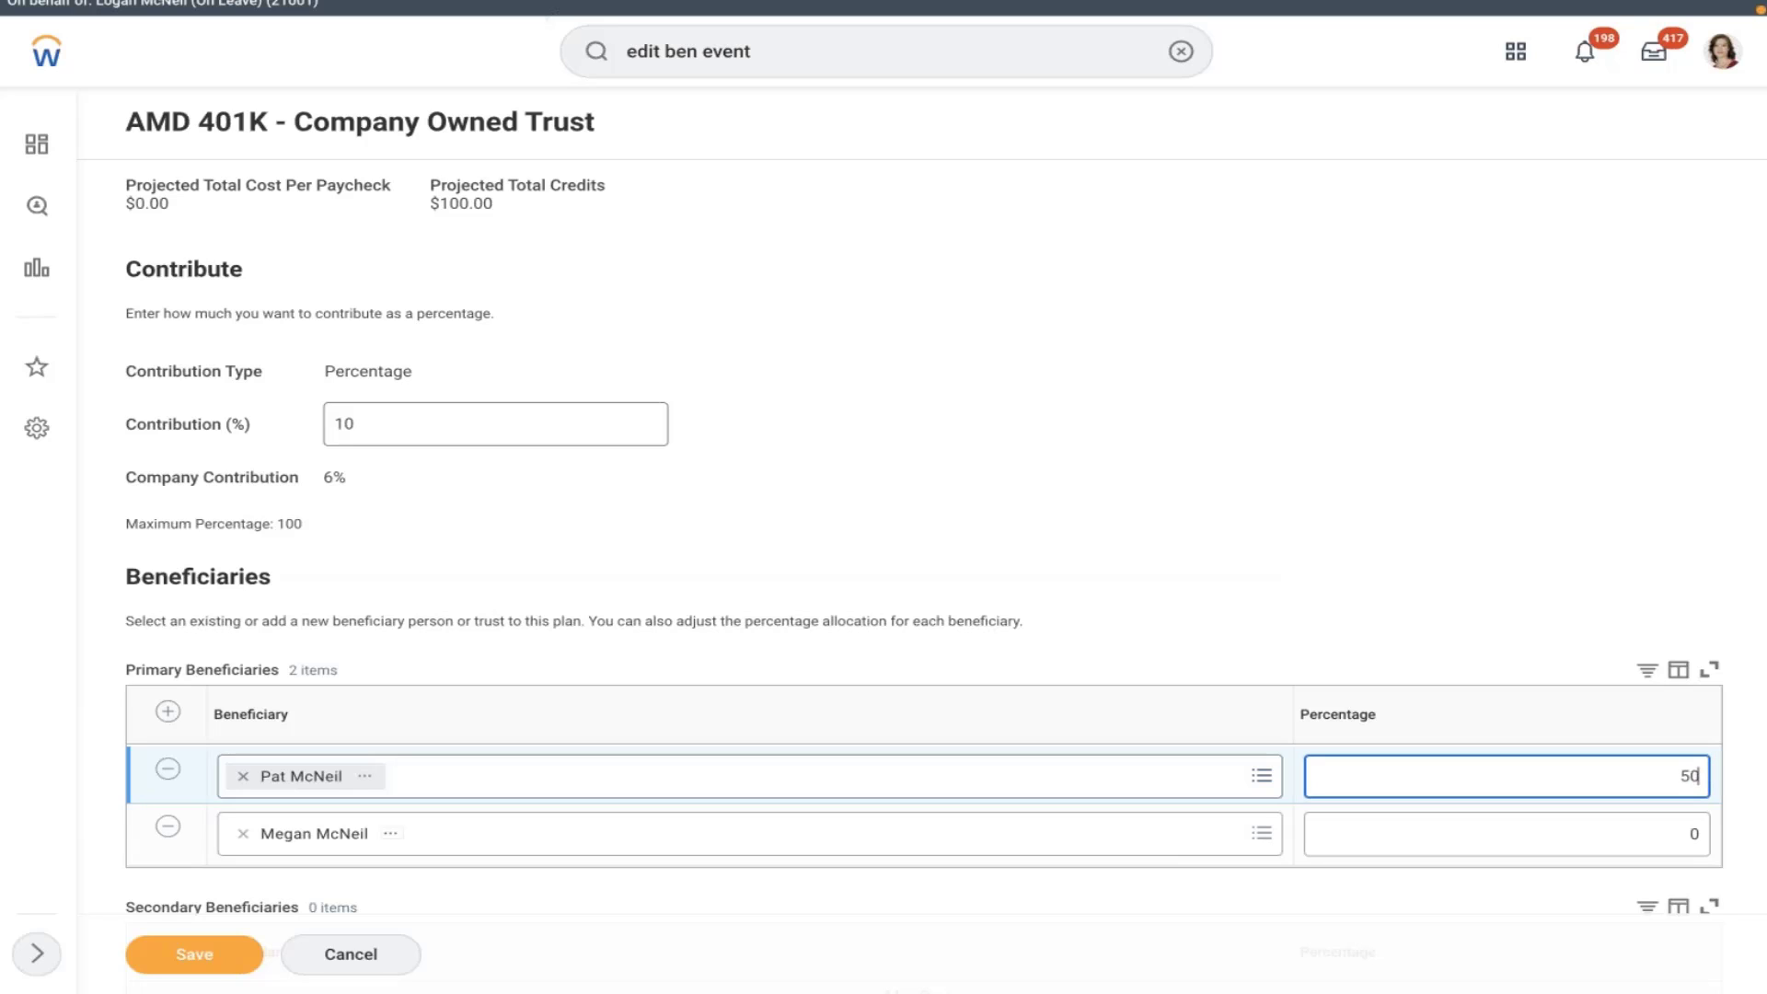
{"action": "left_click", "coordinate": [1659, 842]}
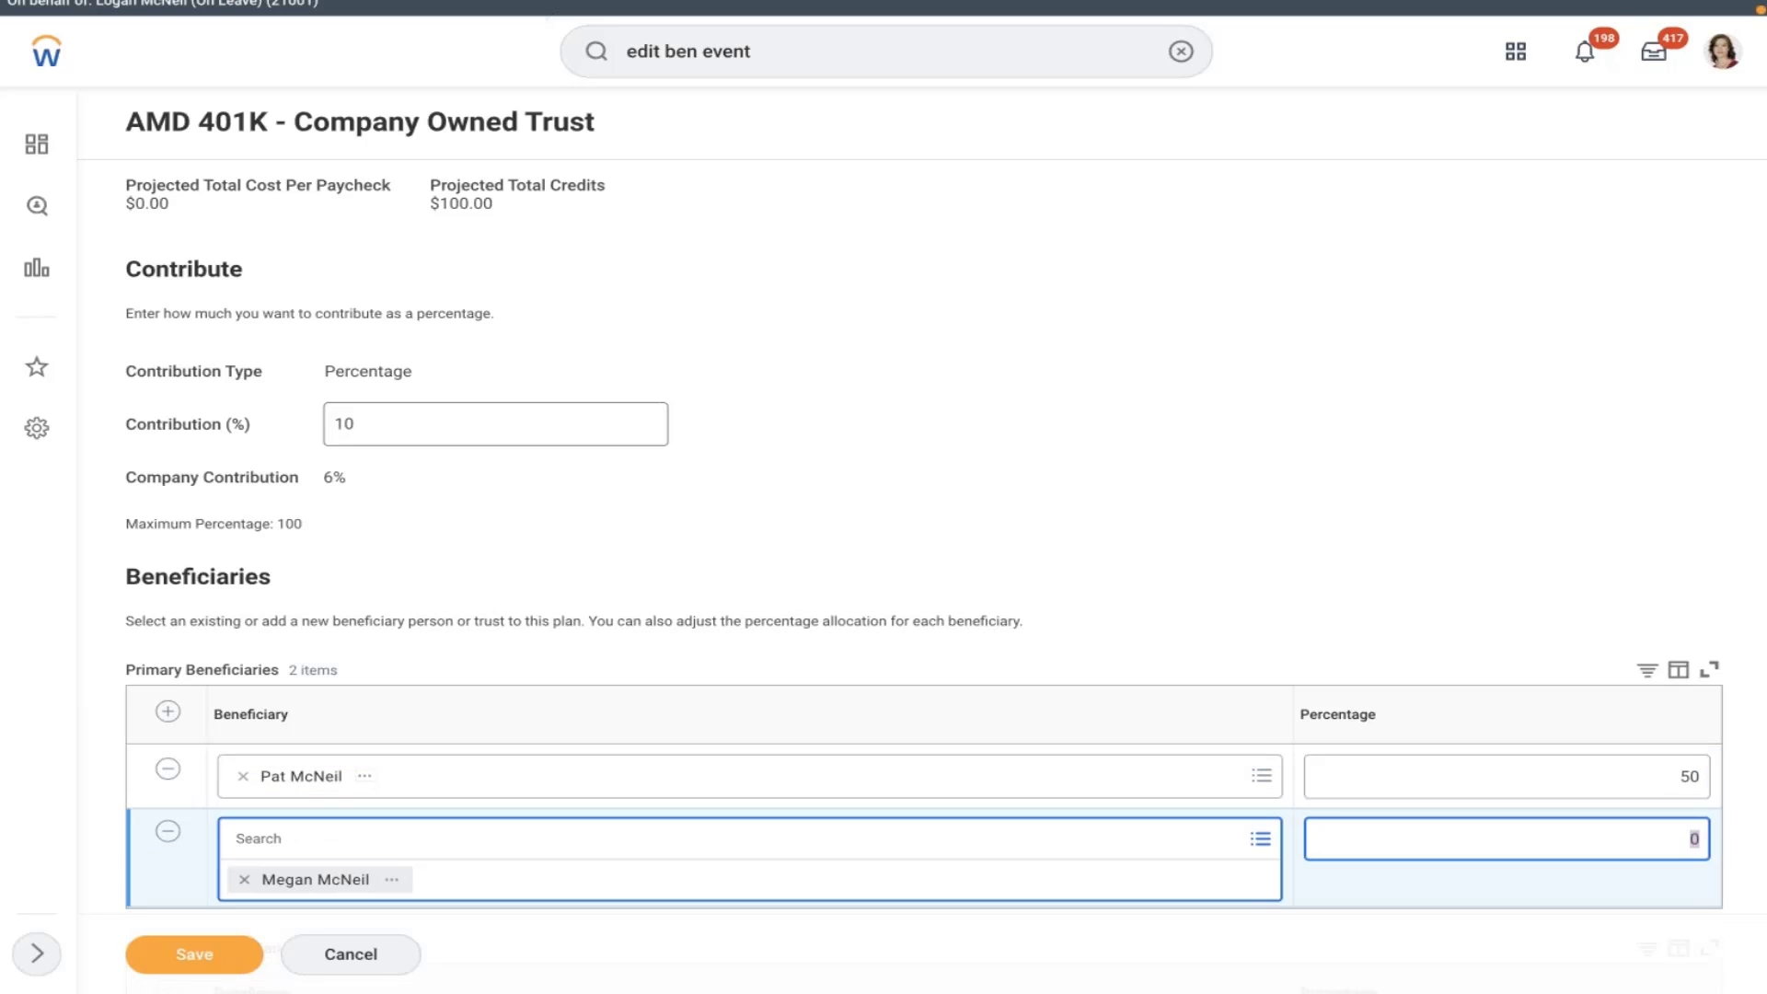
{"action": "left_click", "coordinate": [1027, 558]}
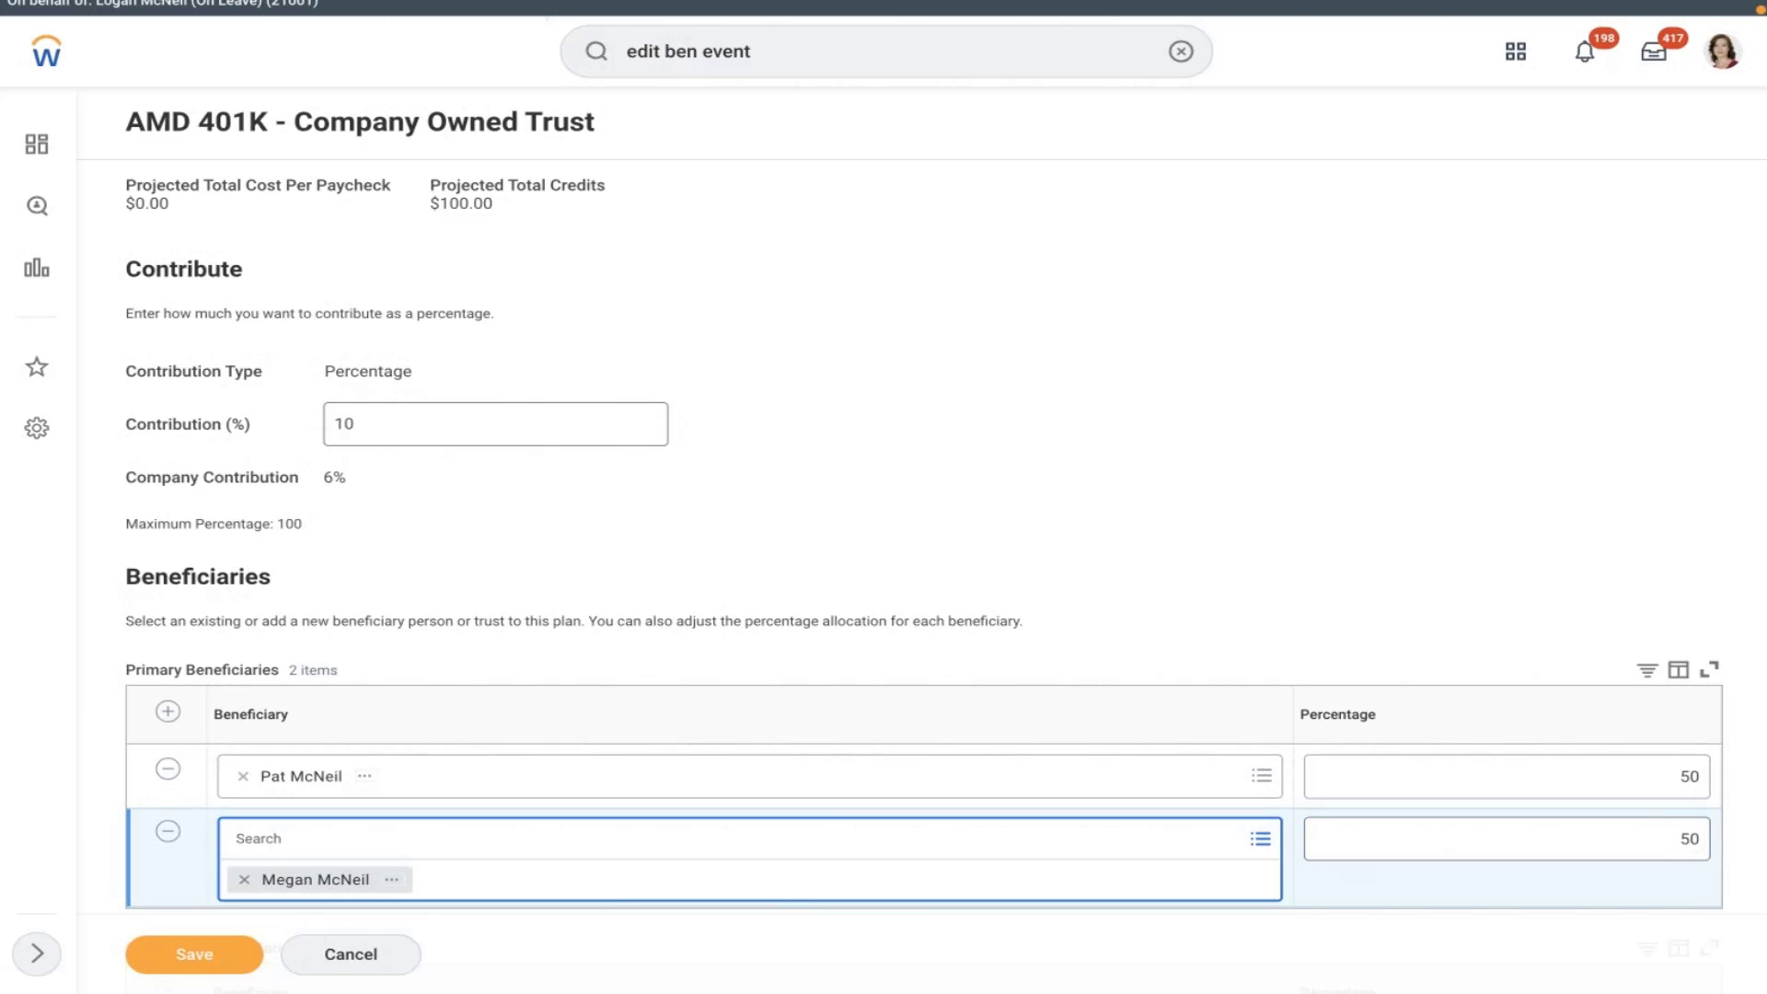
{"action": "scroll", "coordinate": [1021, 415], "scroll_direction": "down", "scroll_amount": 2}
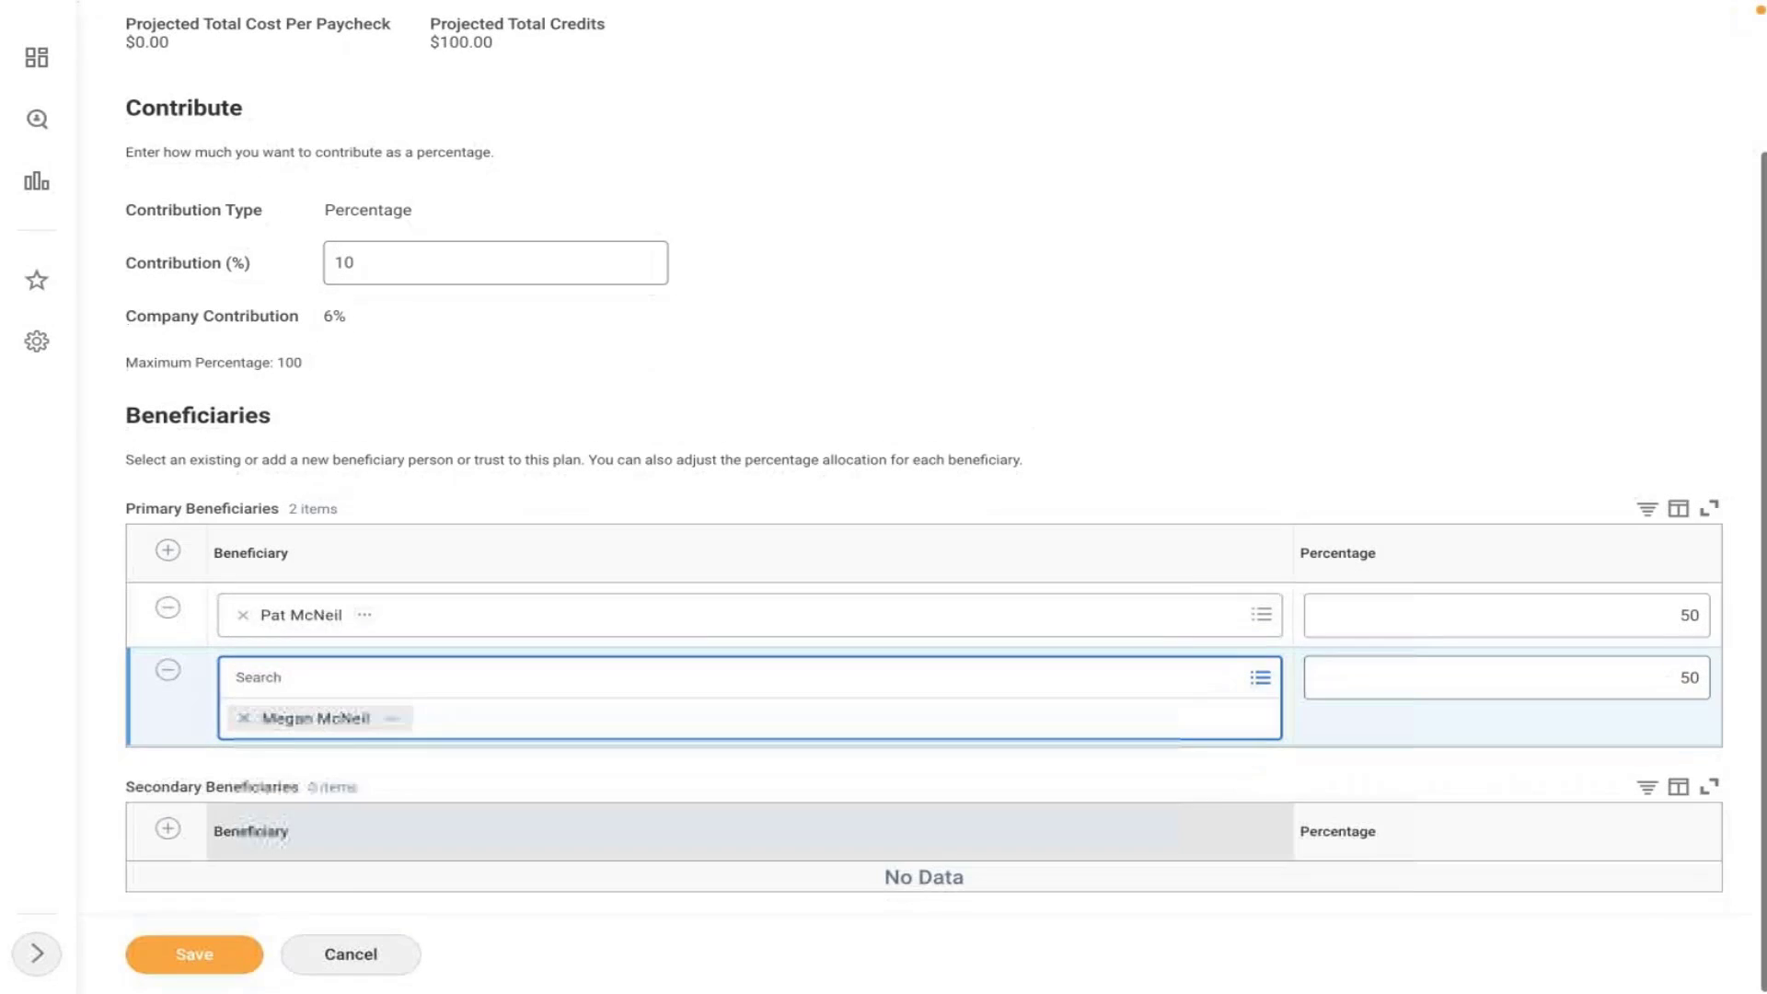
{"action": "left_click", "coordinate": [195, 954]}
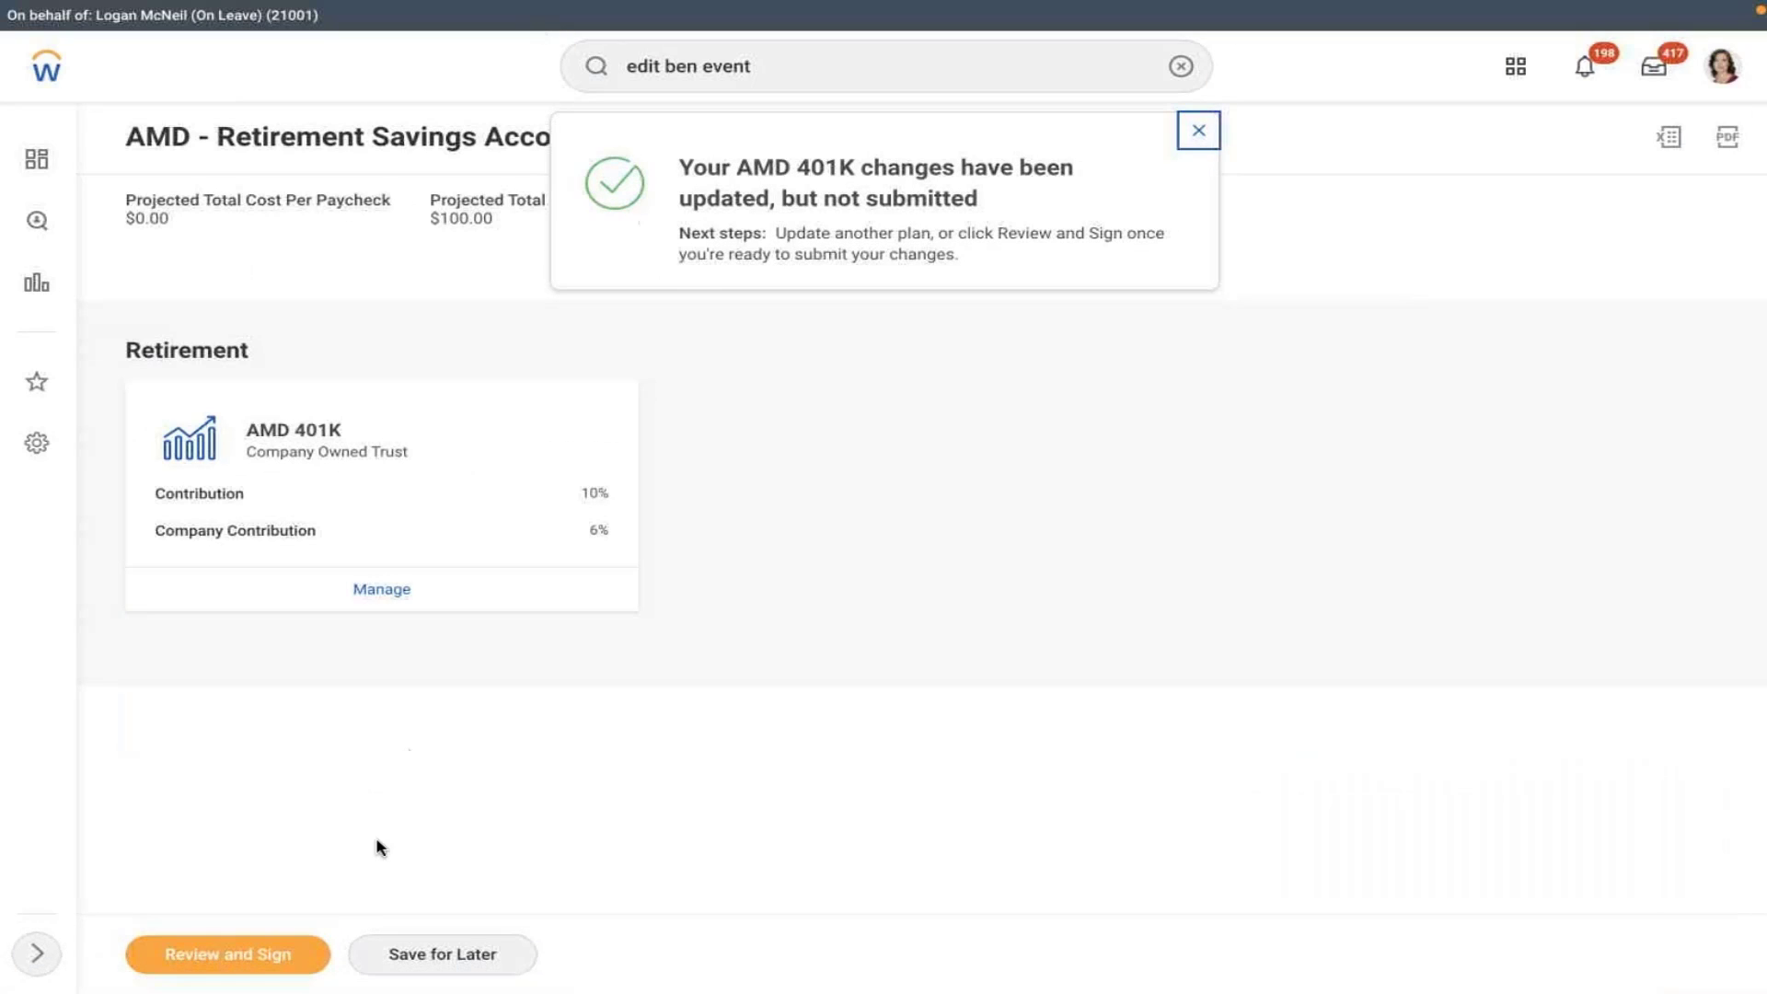
- Review and submit the benefit elections, then view the 2022 Benefits Statement
{"action": "left_click", "coordinate": [235, 952]}
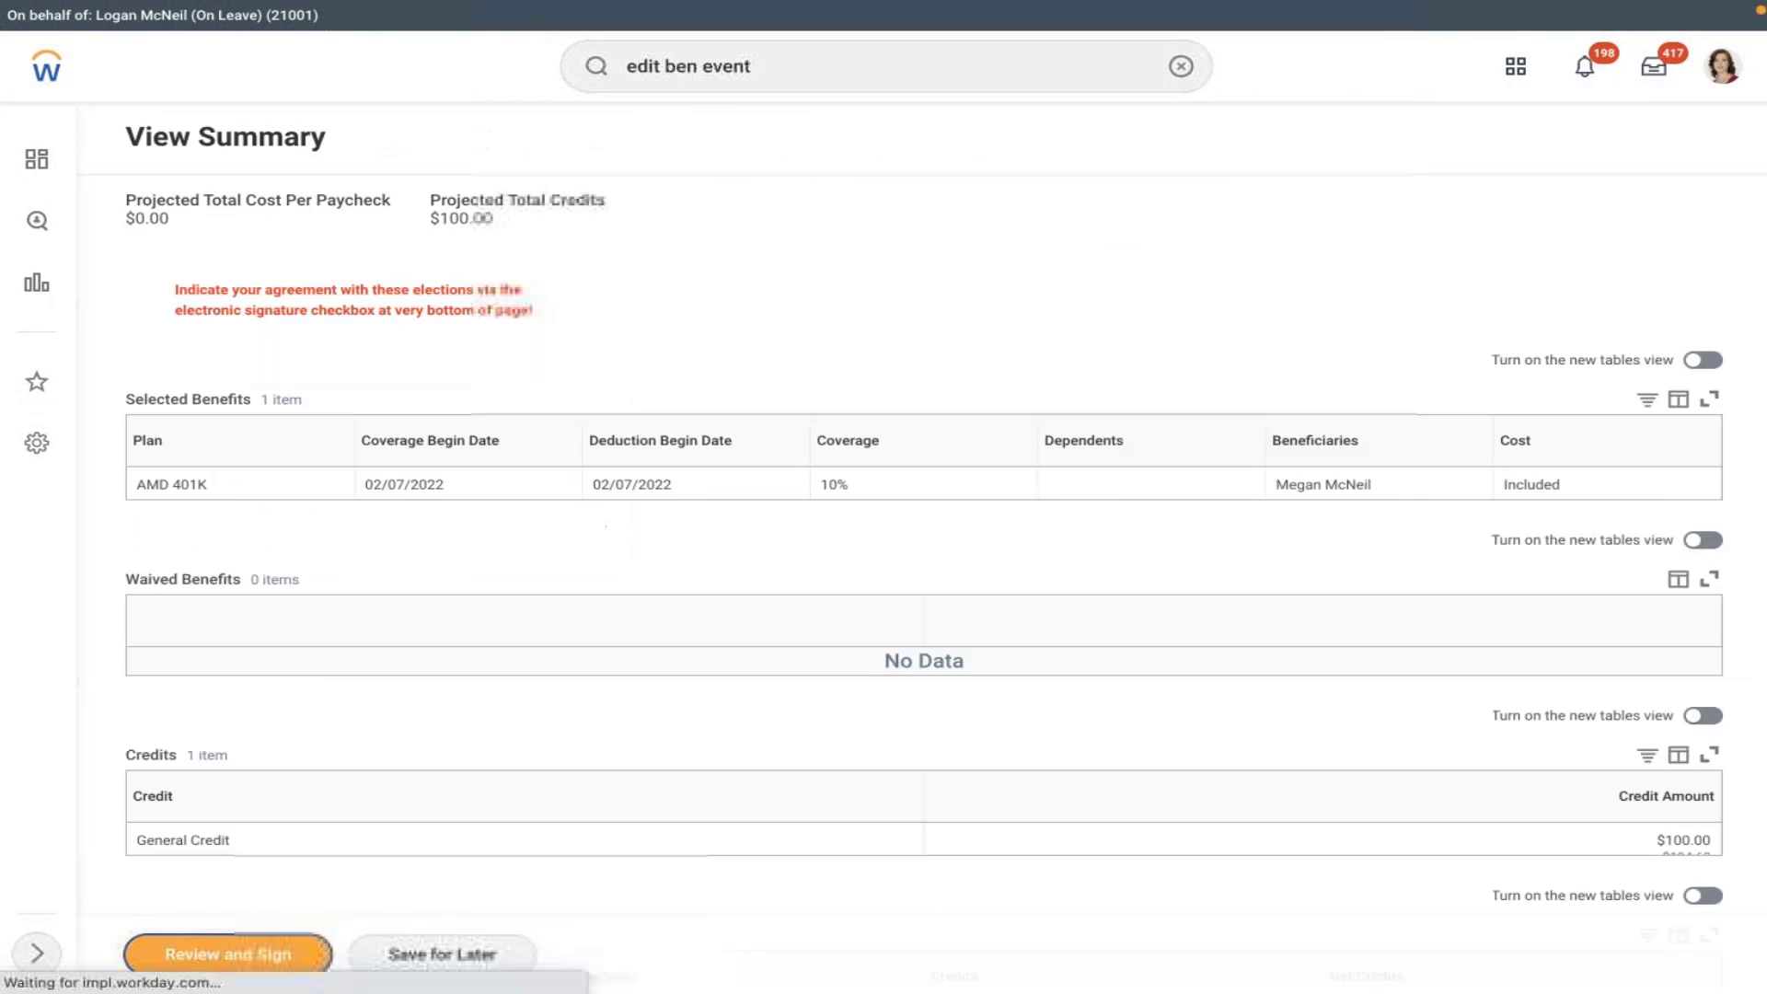
{"action": "left_click", "coordinate": [200, 957]}
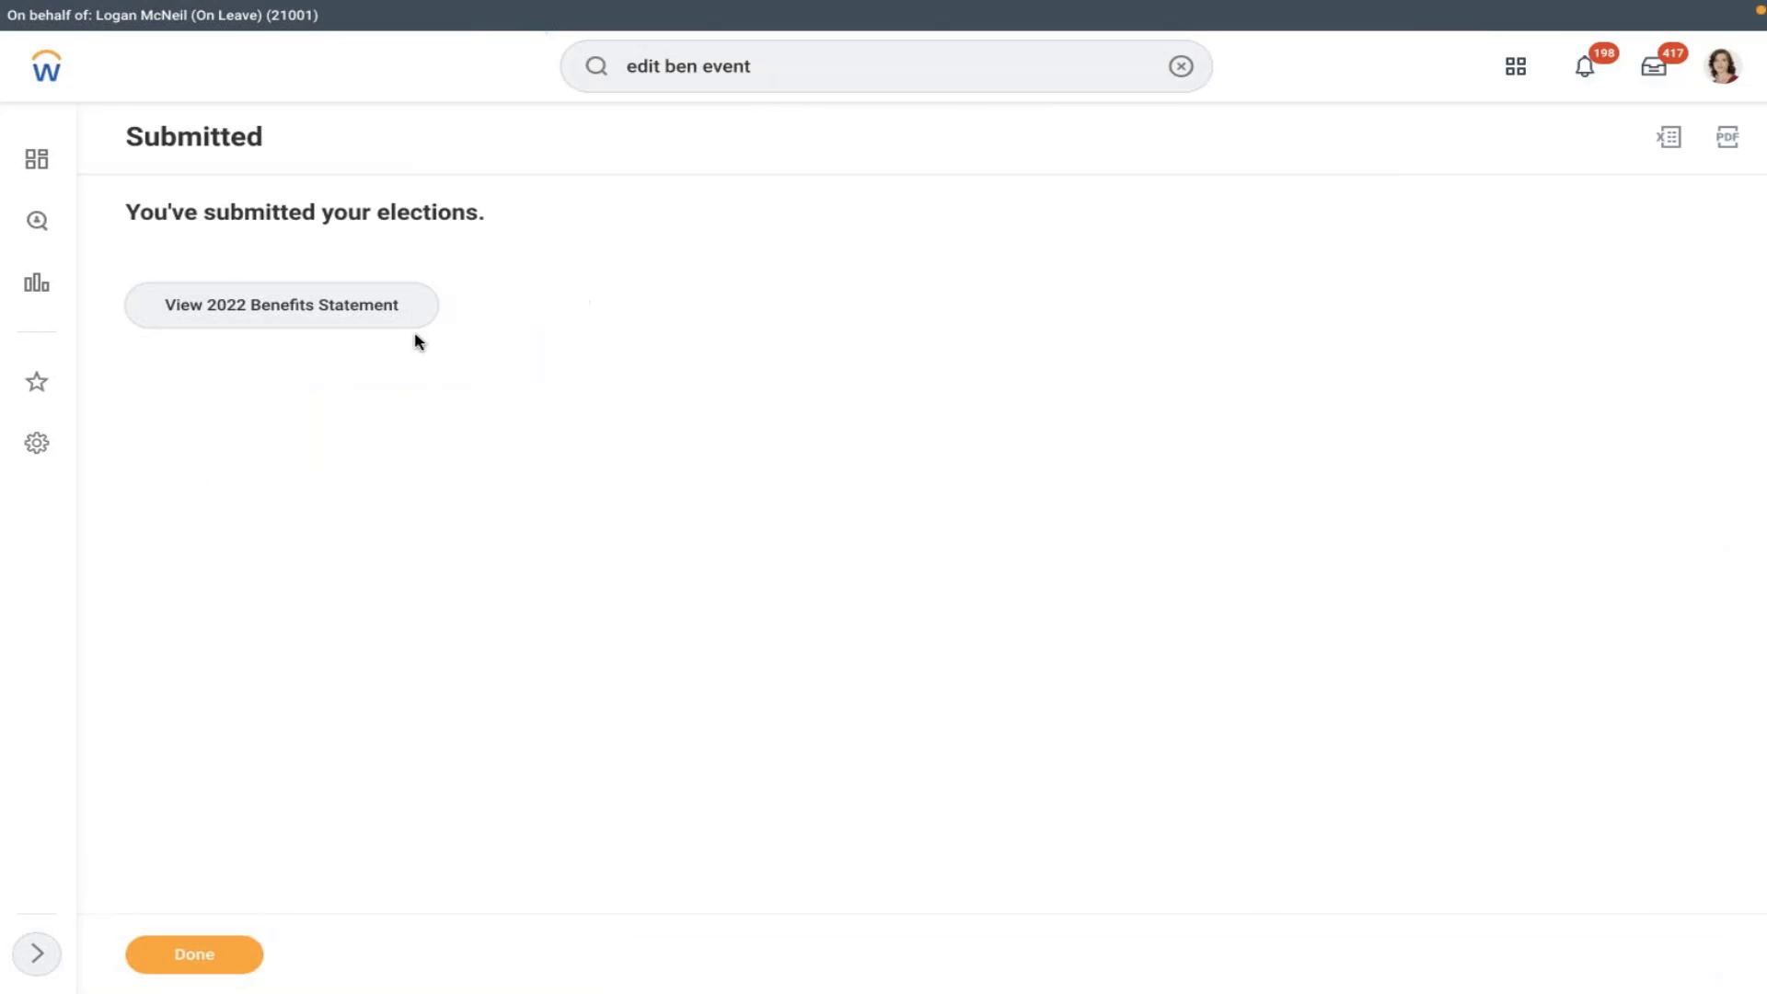
{"action": "left_click", "coordinate": [256, 322]}
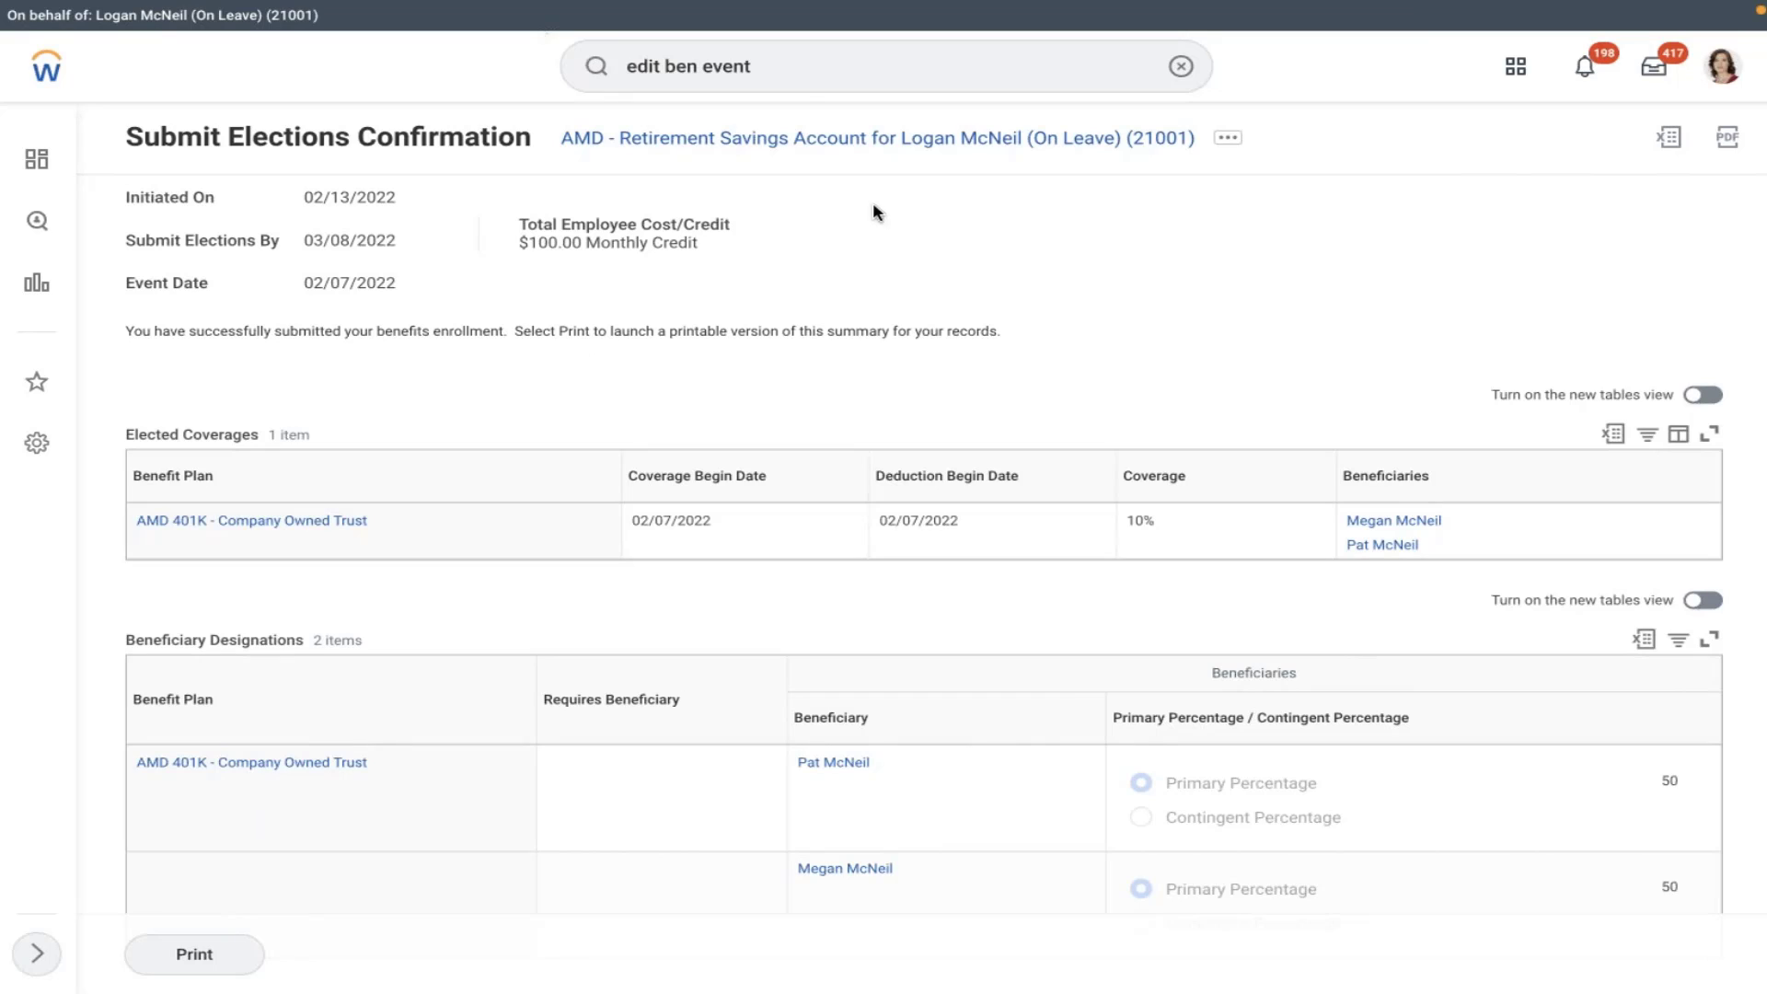
- Show the employee's Benefits page listing AMD 401K Company Owned Trust at 10%
{"action": "left_click", "coordinate": [1717, 79]}
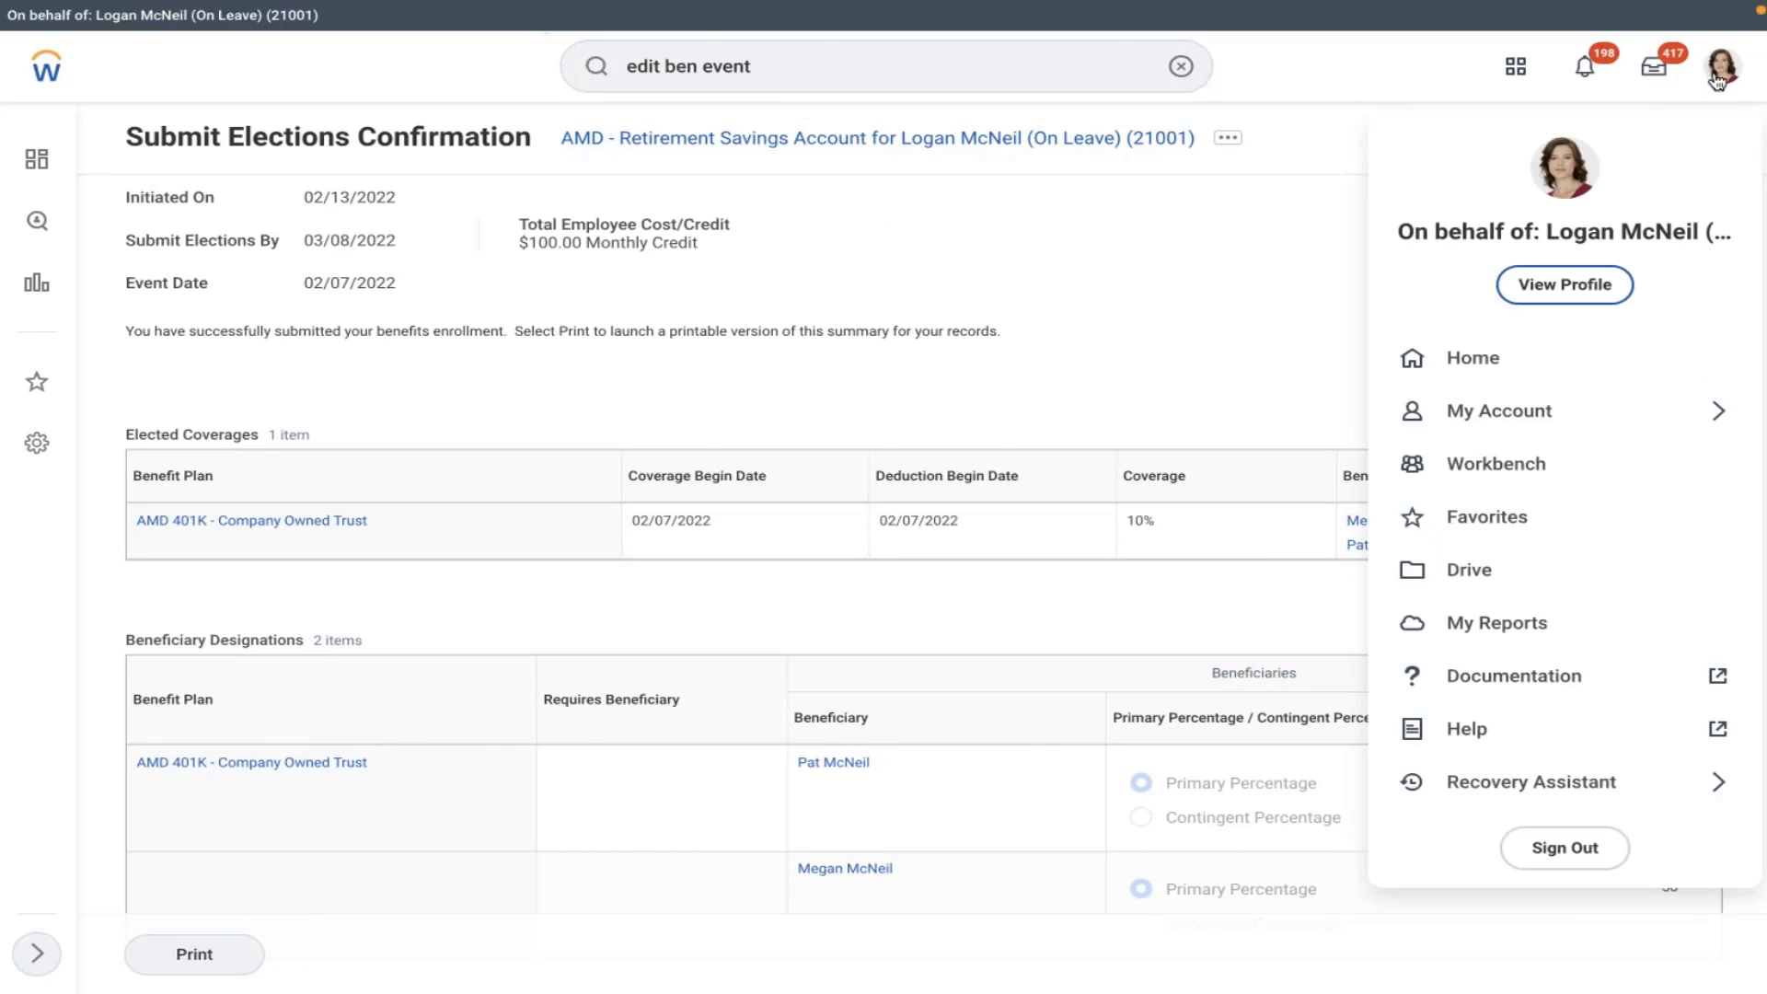
{"action": "left_click", "coordinate": [808, 271]}
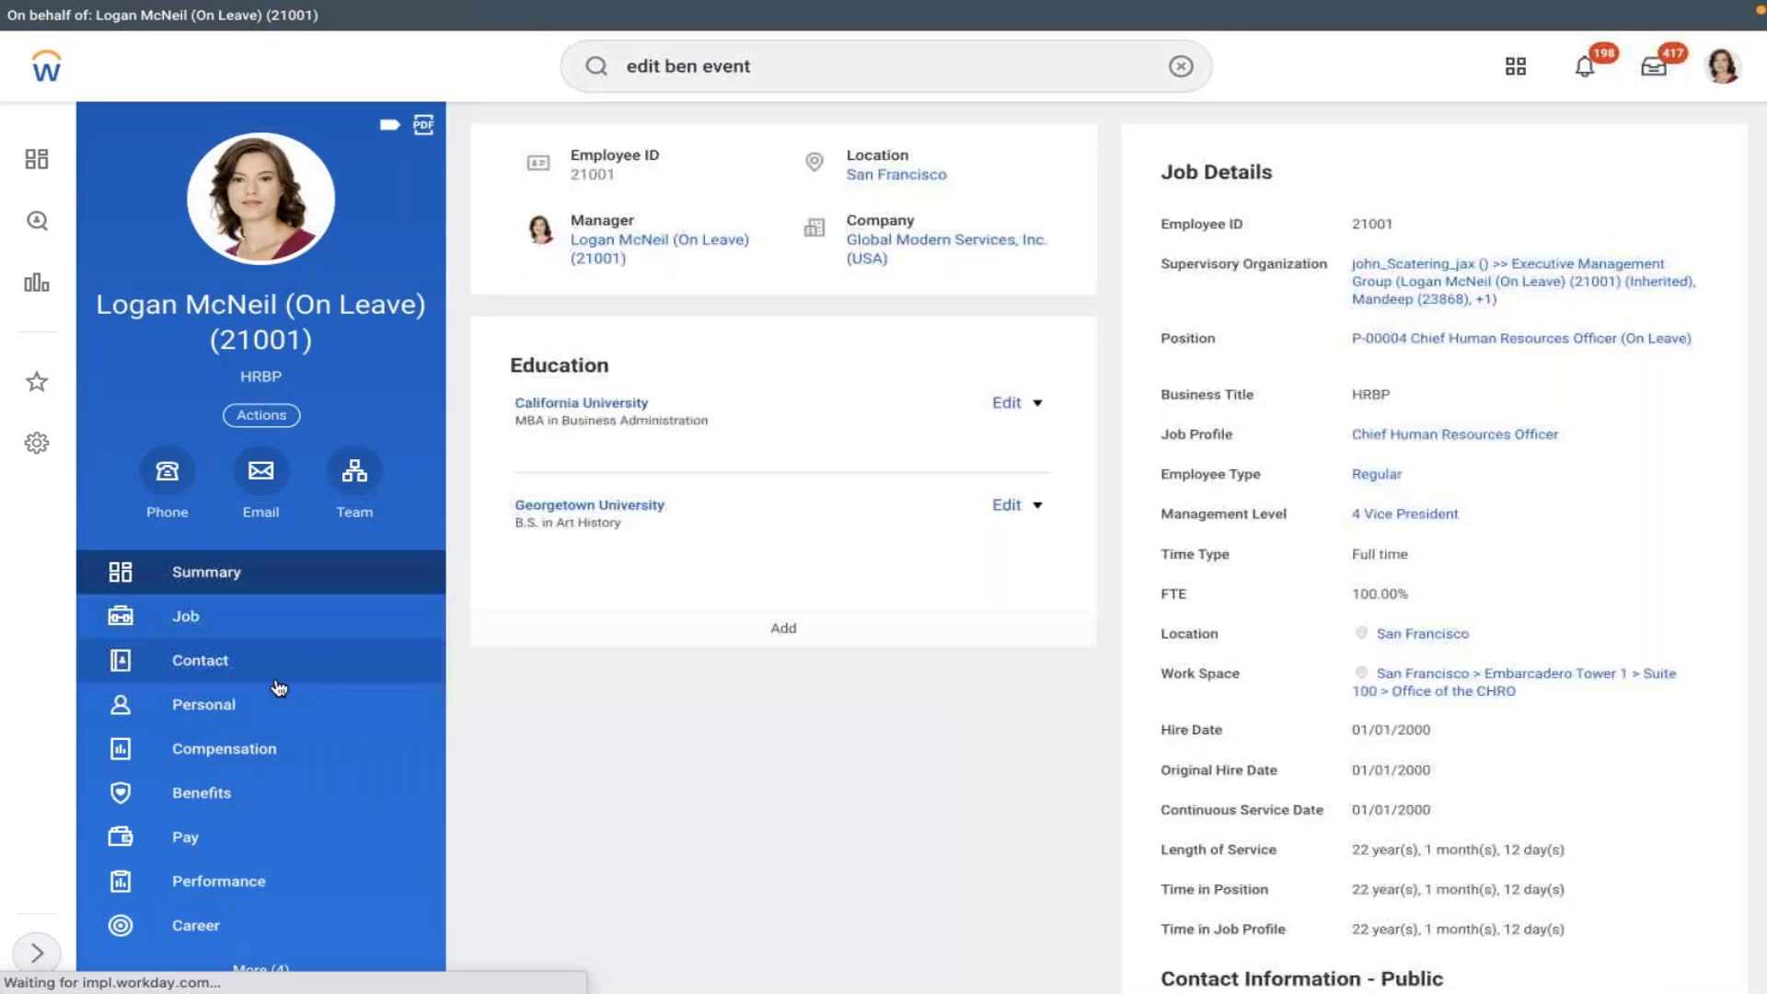
{"action": "left_click", "coordinate": [217, 793]}
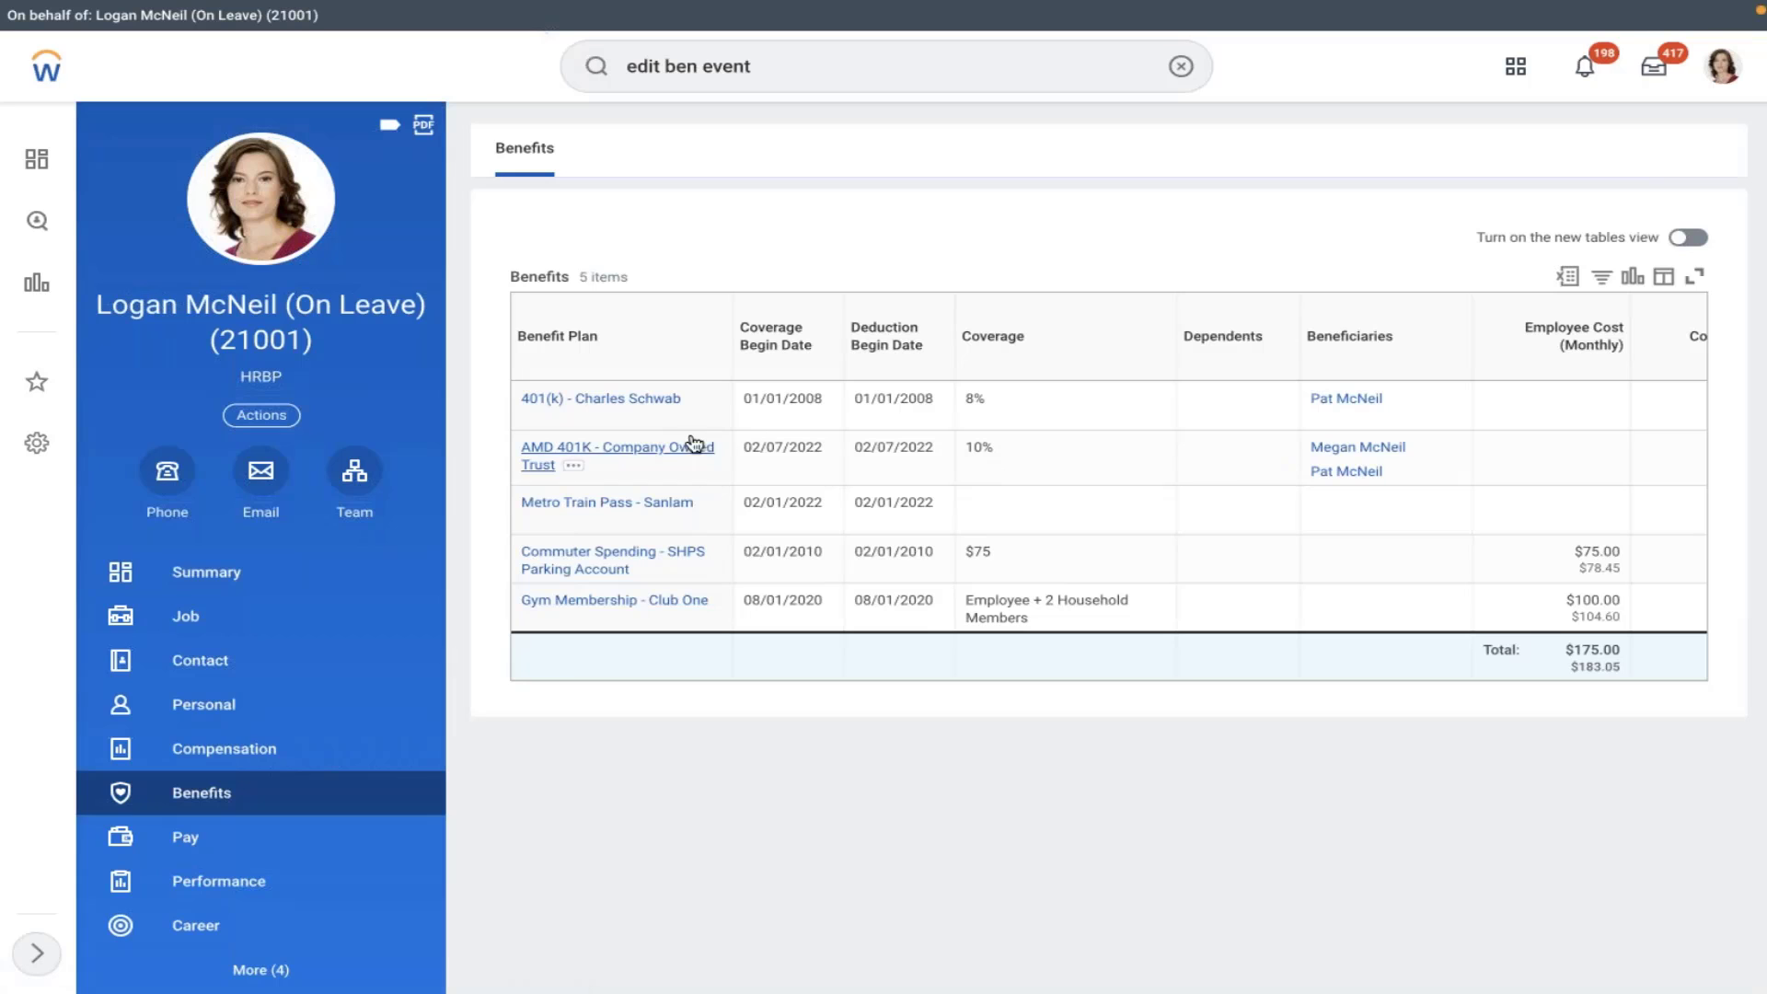